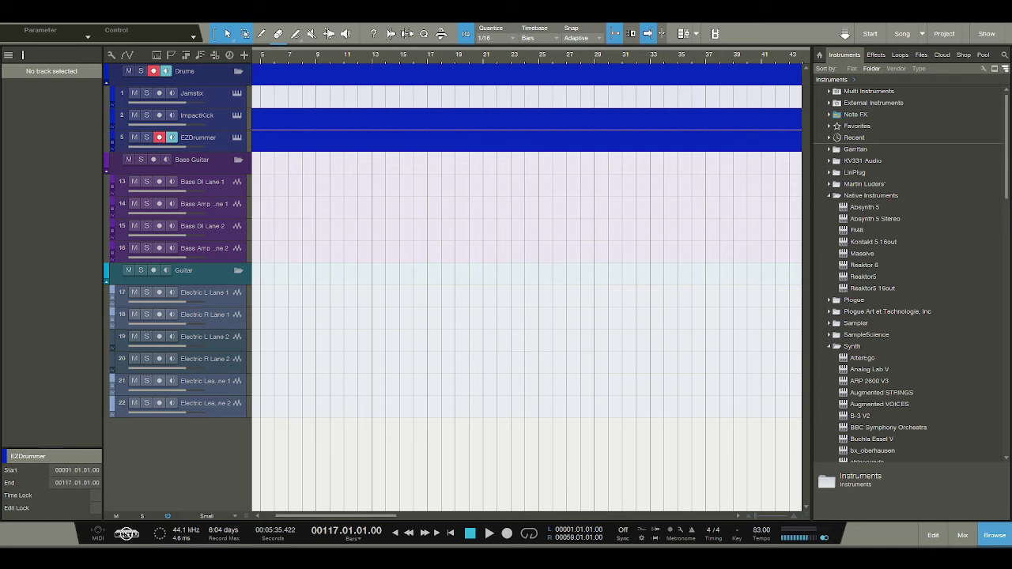
Turn on monitoring for the Electric Lead Lane 1 track and open the EZDrummer pattern for editing.
click(171, 381)
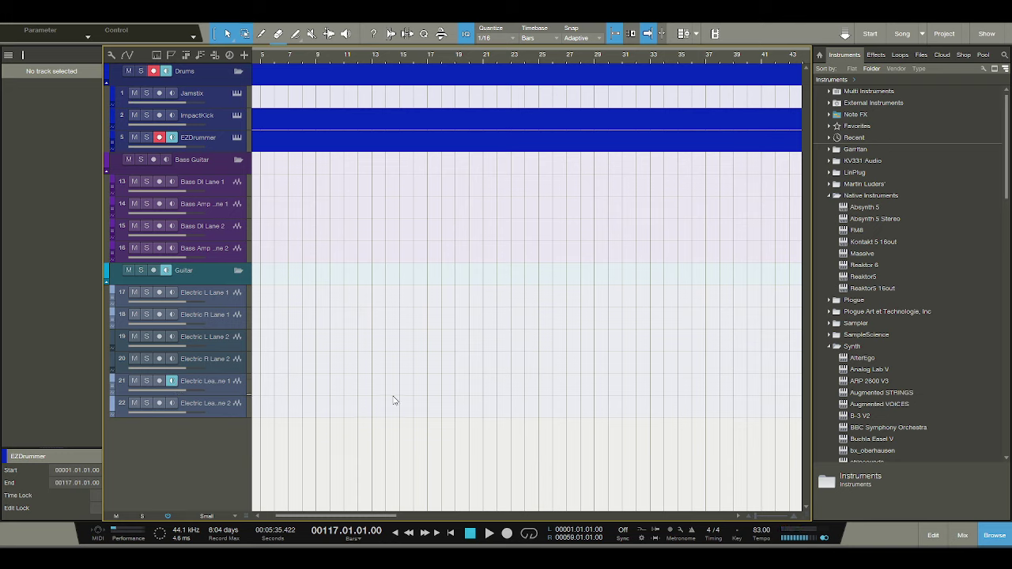
double_click(291, 147)
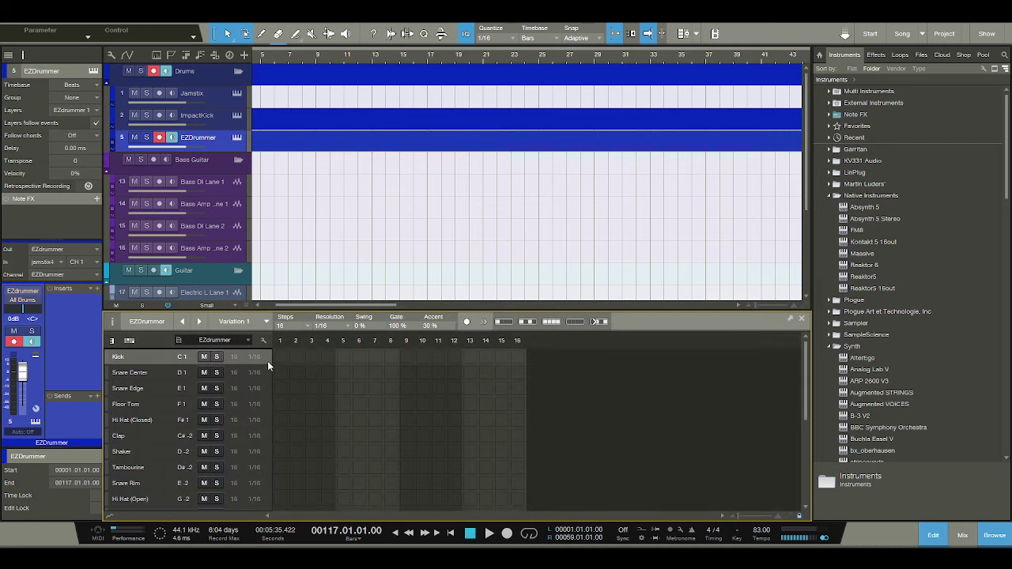
Enter trial hits: Snare Center on steps 2, 3, 9 and 10, Snare Edge on 5, Kick on 10 and 11, closed Hi Hat on 11.
click(298, 373)
click(312, 372)
click(406, 372)
click(422, 372)
click(343, 388)
click(422, 356)
click(438, 356)
click(437, 420)
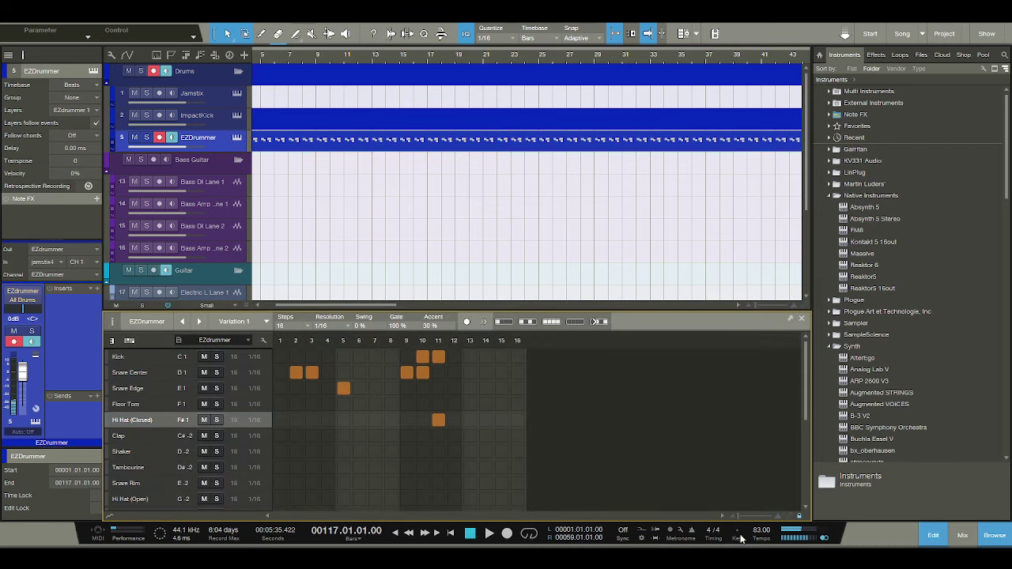
Play the EZDrummer pattern from the start of the song and stop playback.
click(470, 534)
key(space)
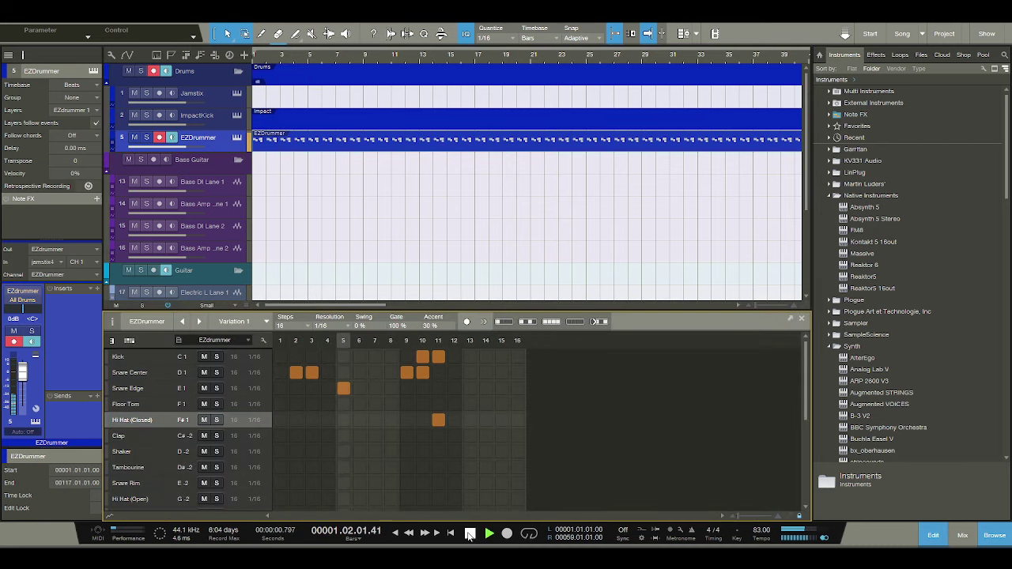
click(469, 535)
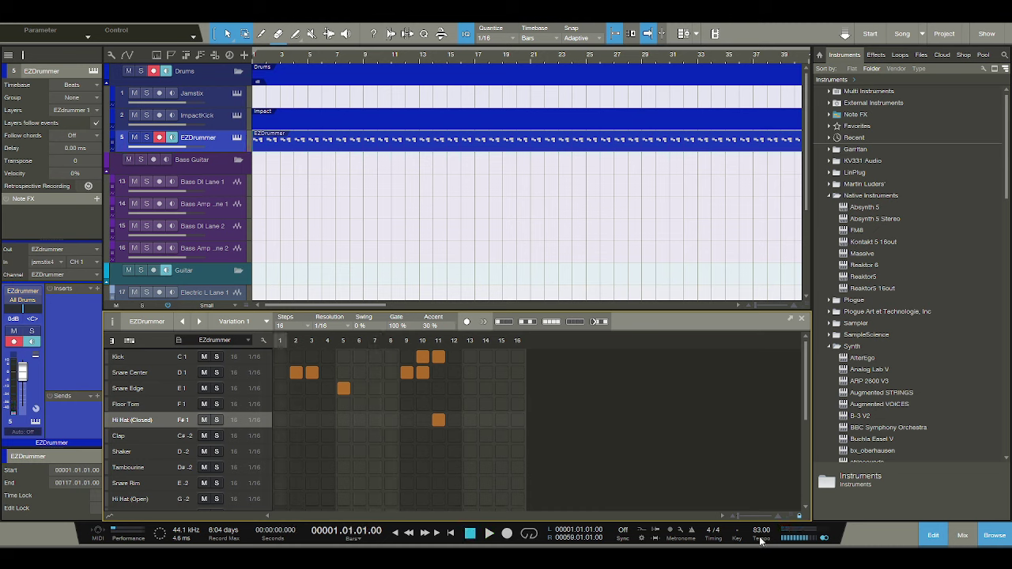
Raise the song tempo to 96.00.
scroll(760, 541, up, 11)
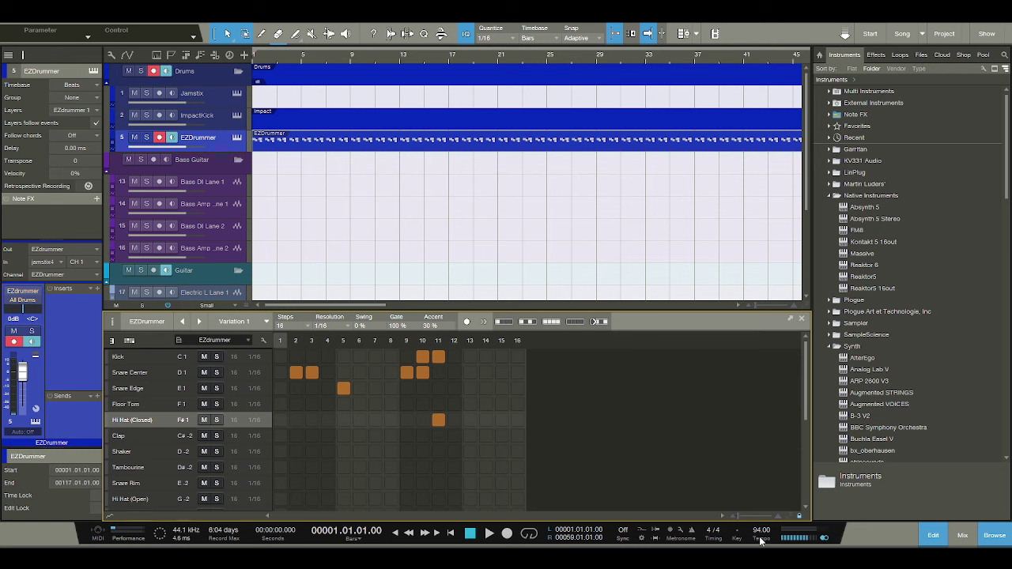
scroll(761, 541, up, 3)
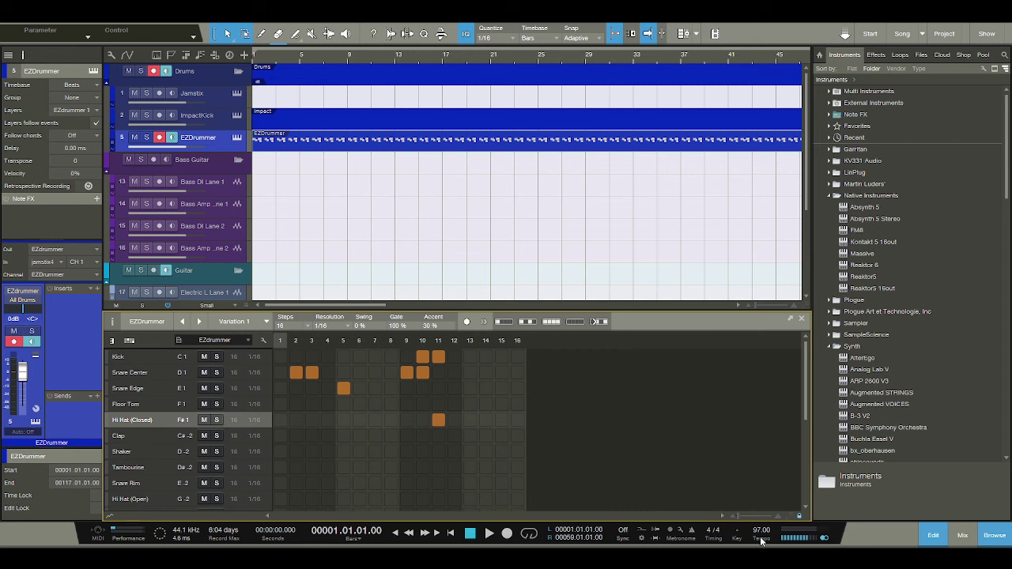
scroll(761, 540, down, 1)
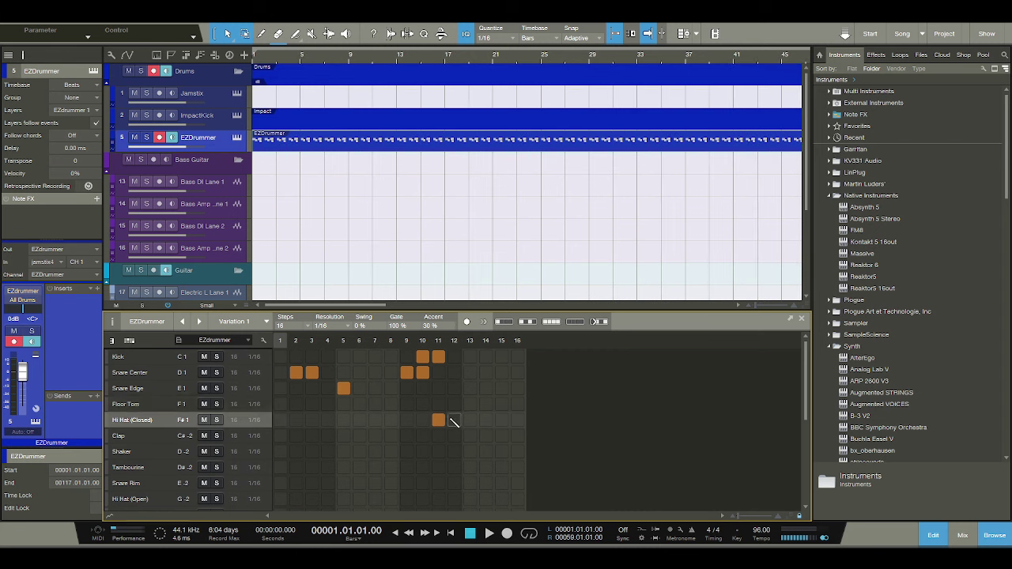
Erase all the trial kick, snare and hi-hat hits from the EZDrummer pattern.
click(422, 419)
click(438, 419)
click(422, 420)
click(438, 357)
click(423, 356)
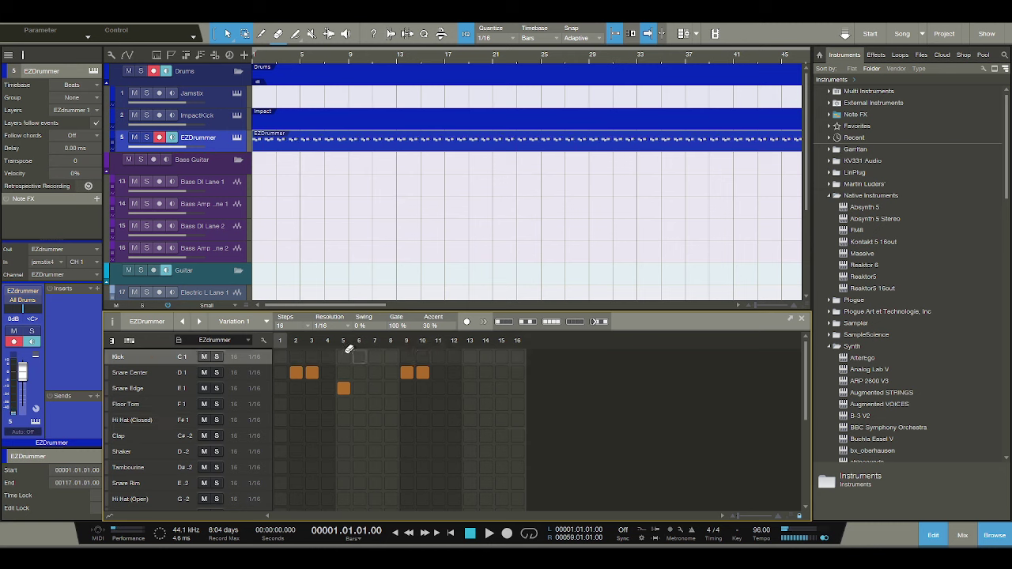
drag(300, 365, 440, 367)
click(343, 389)
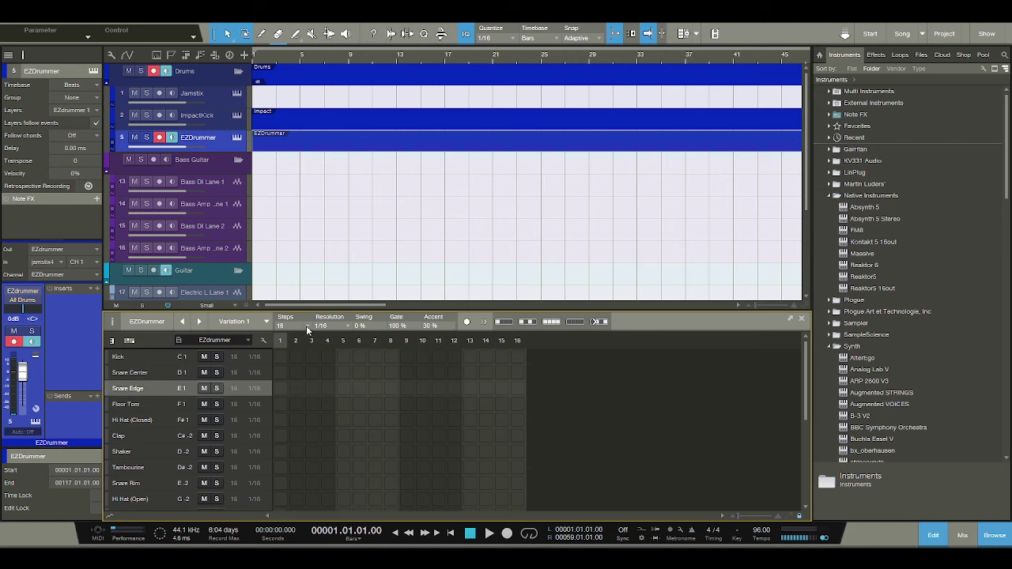
Set the pattern length to 32 steps and place Kick on steps 1, 4, 7 and 14 and Snare Center on 5, 11 and 15.
click(280, 356)
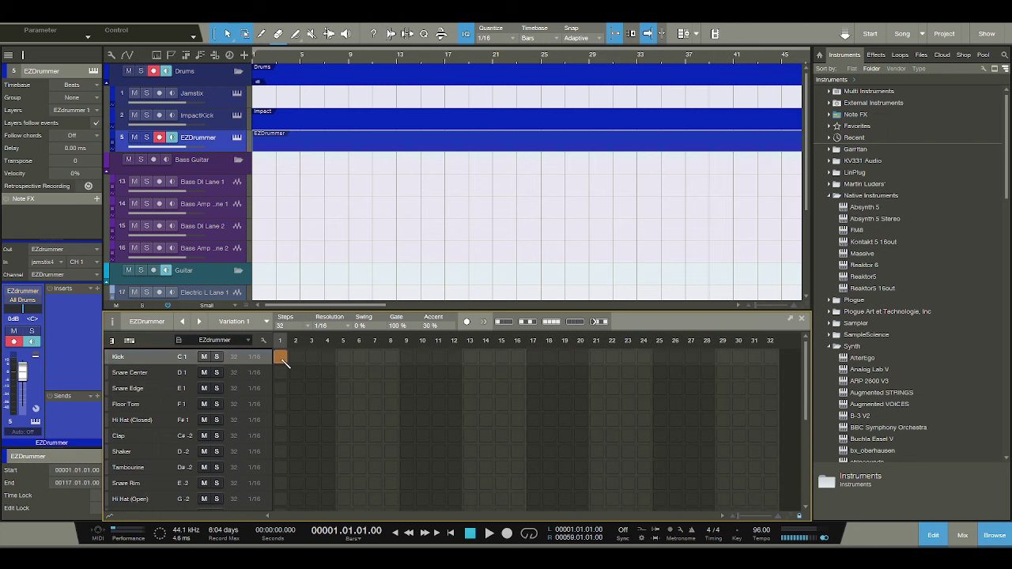
click(327, 357)
click(343, 372)
click(375, 357)
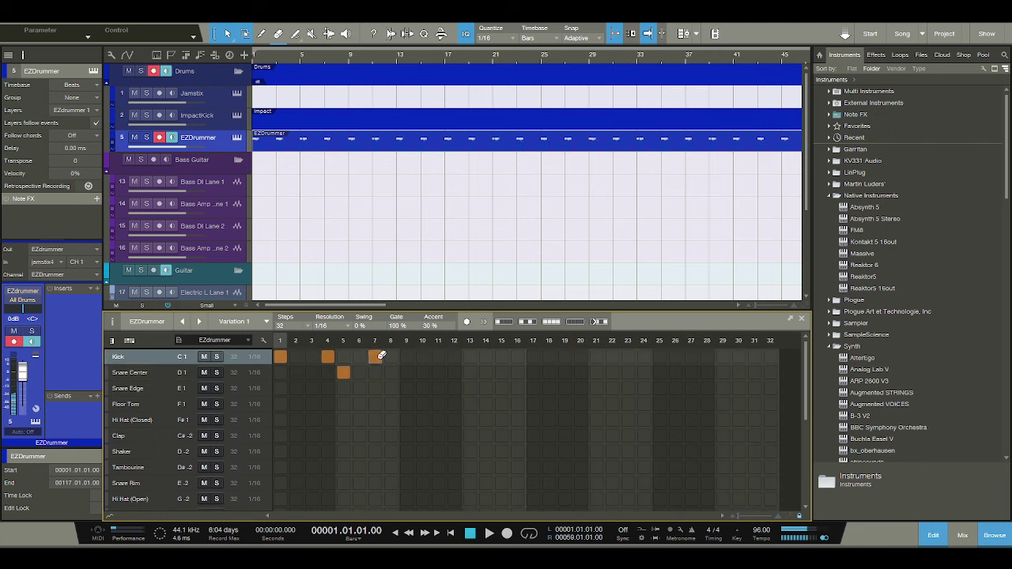
click(438, 373)
click(486, 356)
click(502, 372)
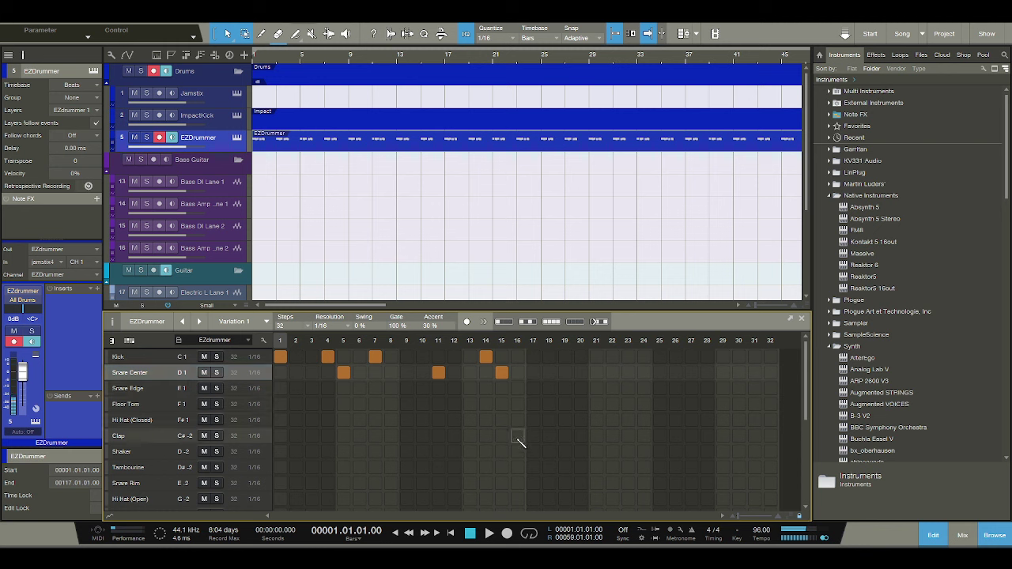
Audition the beat, moving the Kick hit from step 14 to 13 and adding another Kick on step 10.
key(space)
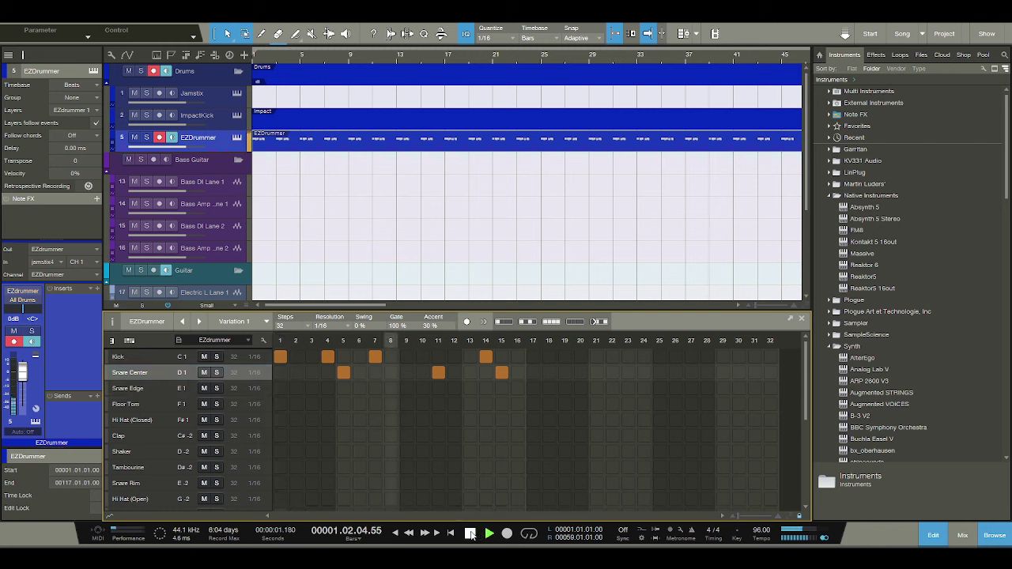
click(470, 533)
drag(486, 357, 470, 356)
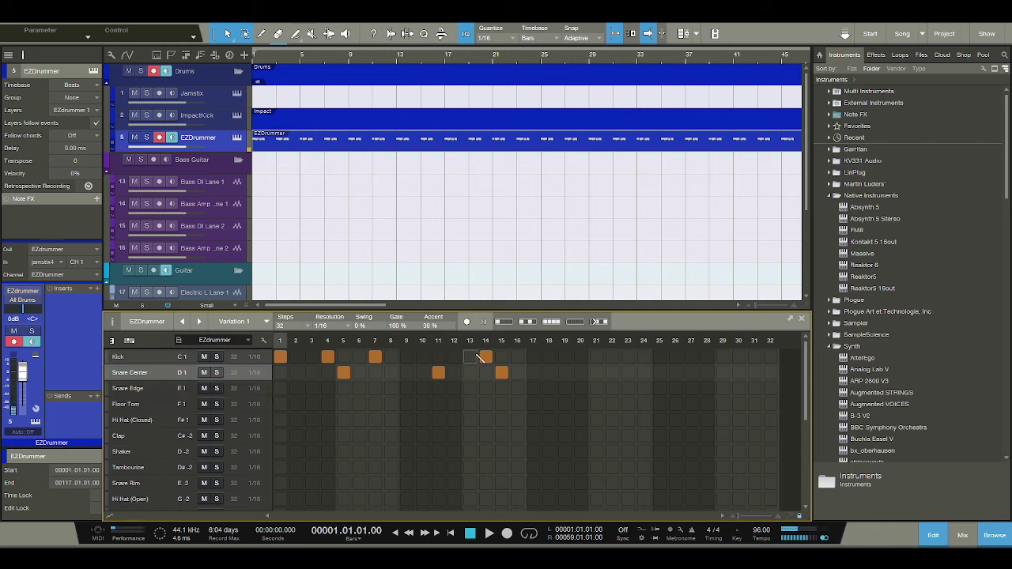
key(space)
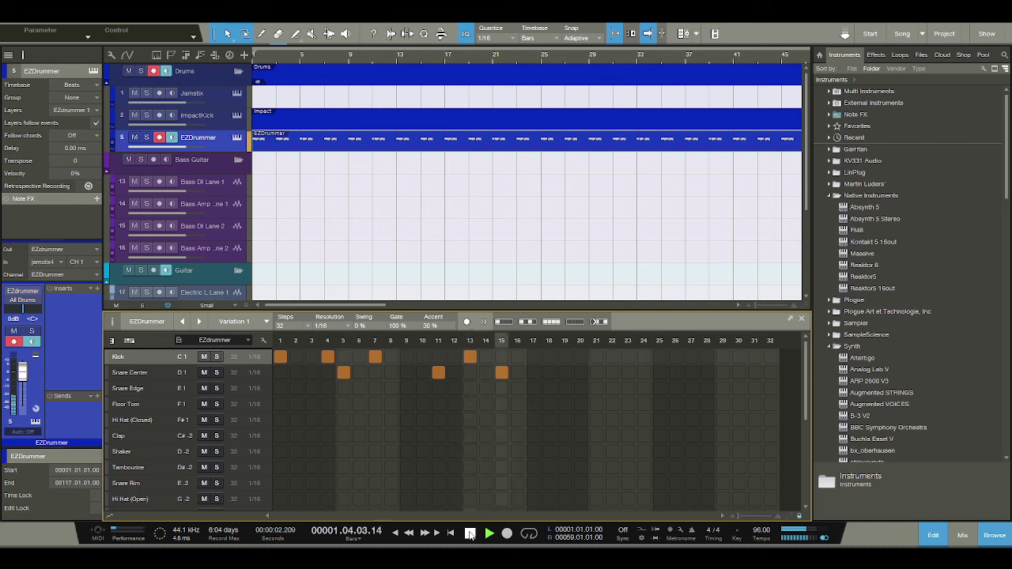
click(469, 534)
click(487, 534)
click(422, 357)
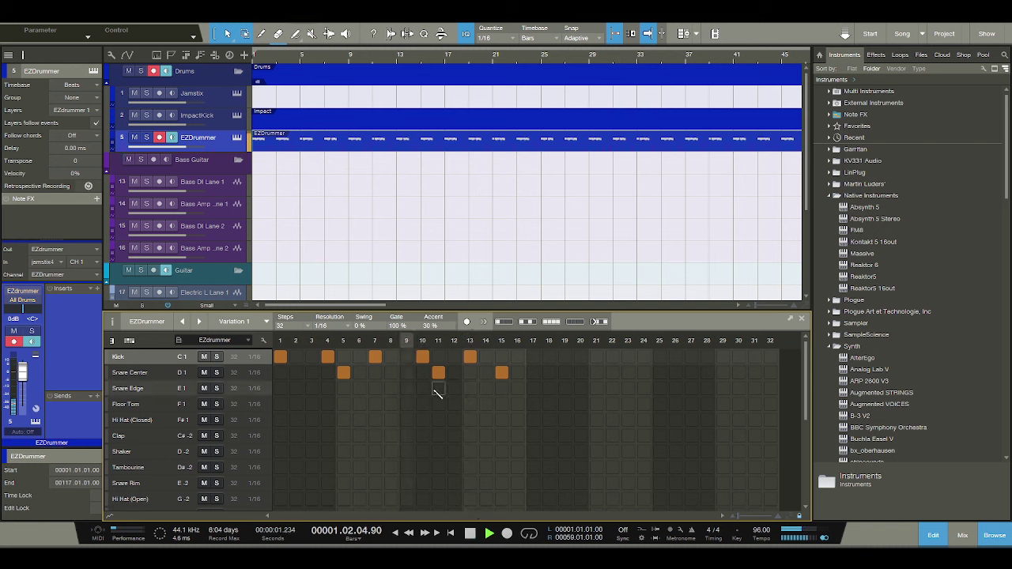
click(470, 533)
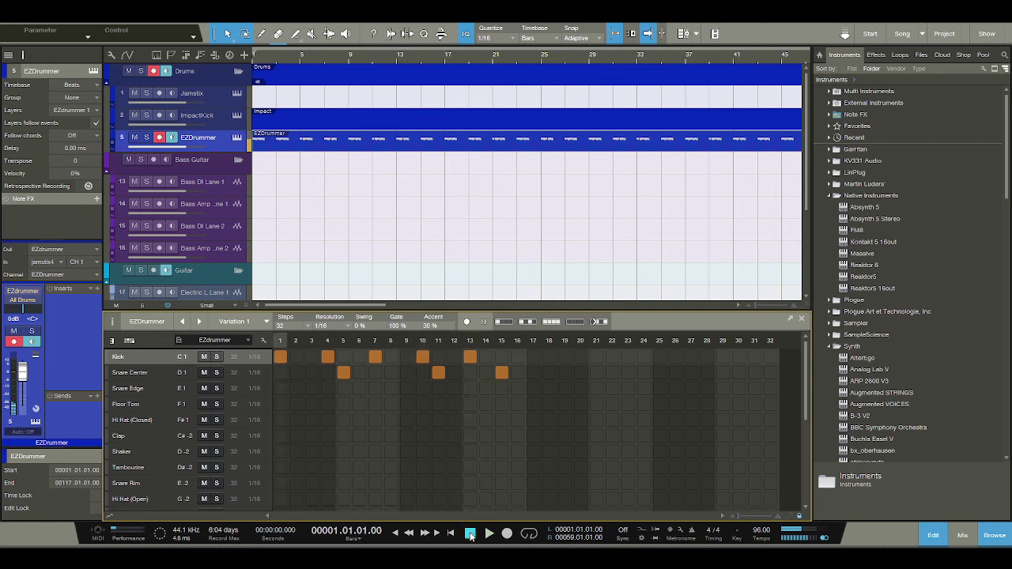
Fill the second half with Kick on steps 17, 20, 23, 26 and 29 and Snare Center on 21, 27 and 31.
click(533, 357)
click(581, 358)
click(596, 372)
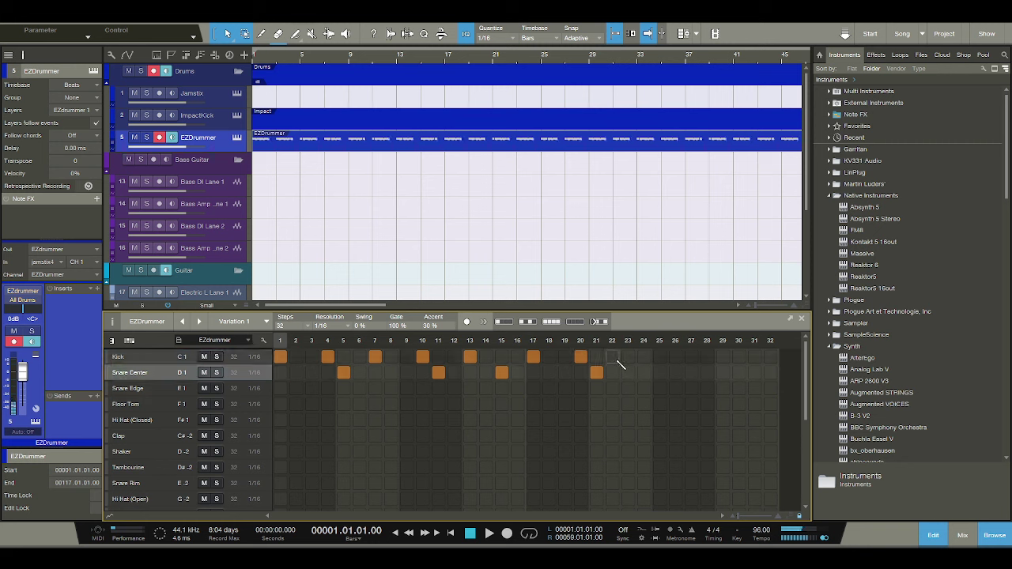
click(628, 357)
click(675, 356)
click(691, 373)
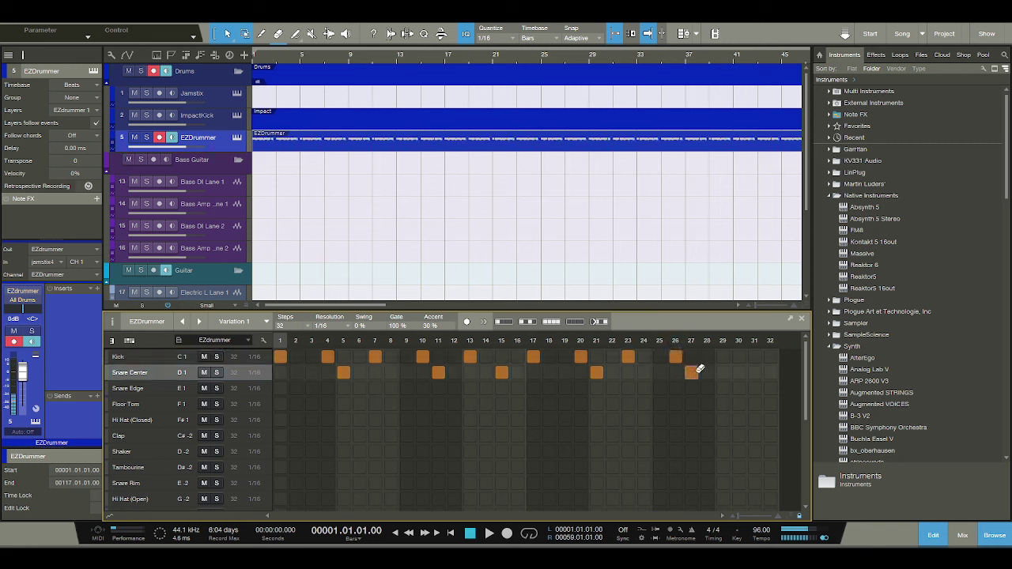
click(722, 356)
click(754, 373)
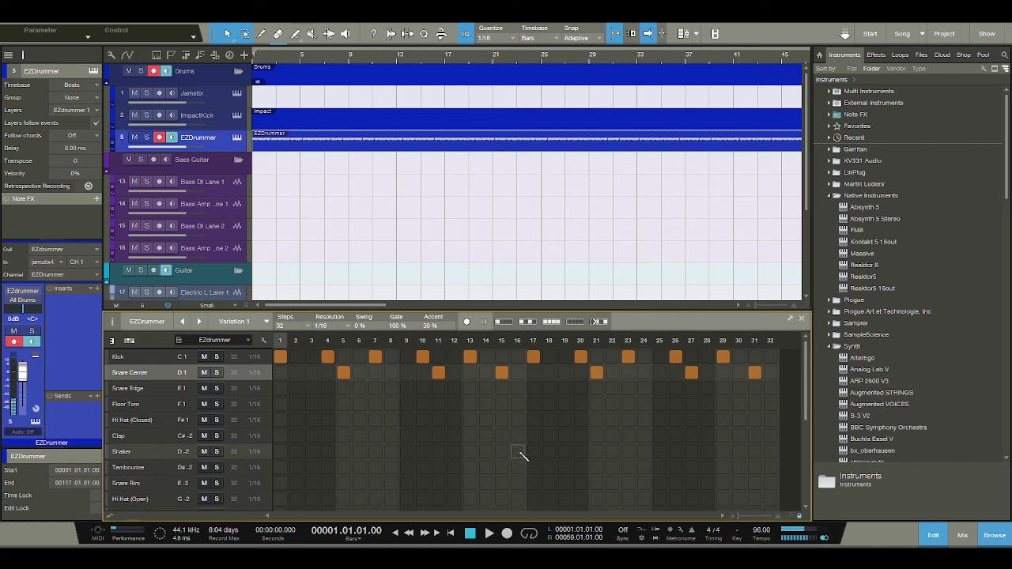
Set the pattern's swing to 30 % and start playback.
double_click(360, 326)
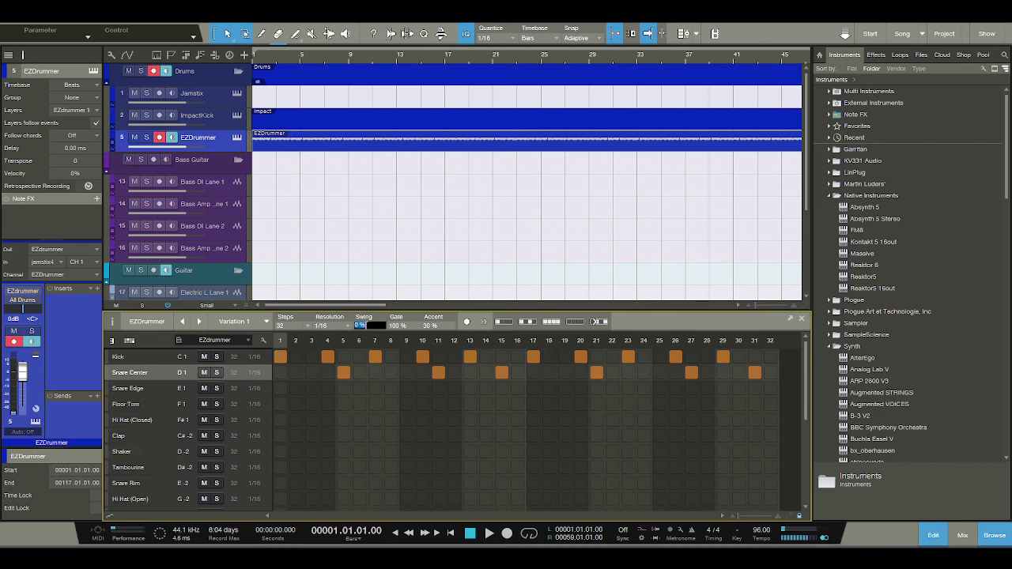
text(30)
key(Return)
click(488, 535)
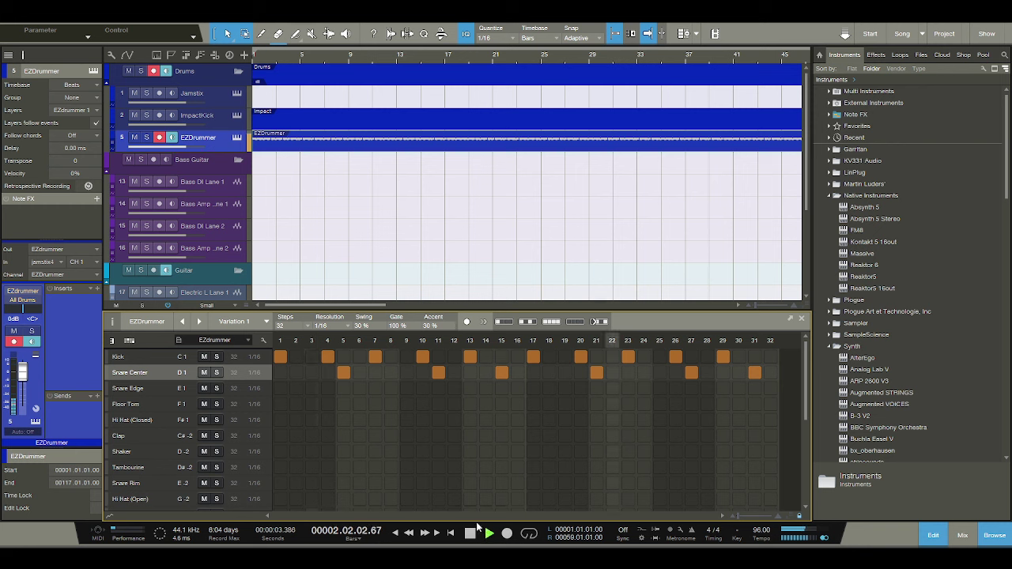
Try the Kick hits of steps 10 and 26 on steps 9 and 25 during playback, and put them back.
click(422, 357)
click(406, 357)
click(675, 356)
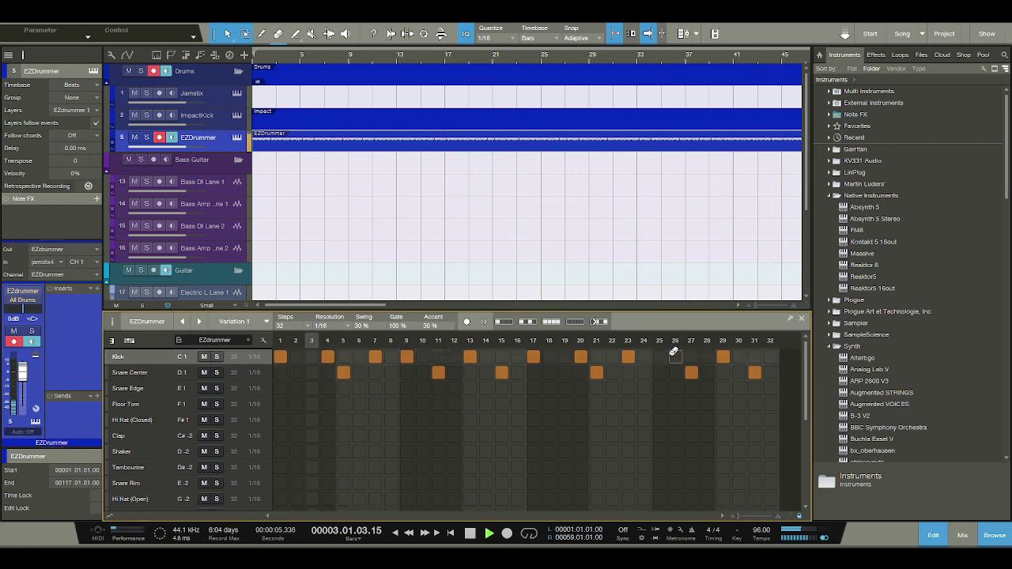
click(659, 357)
click(407, 357)
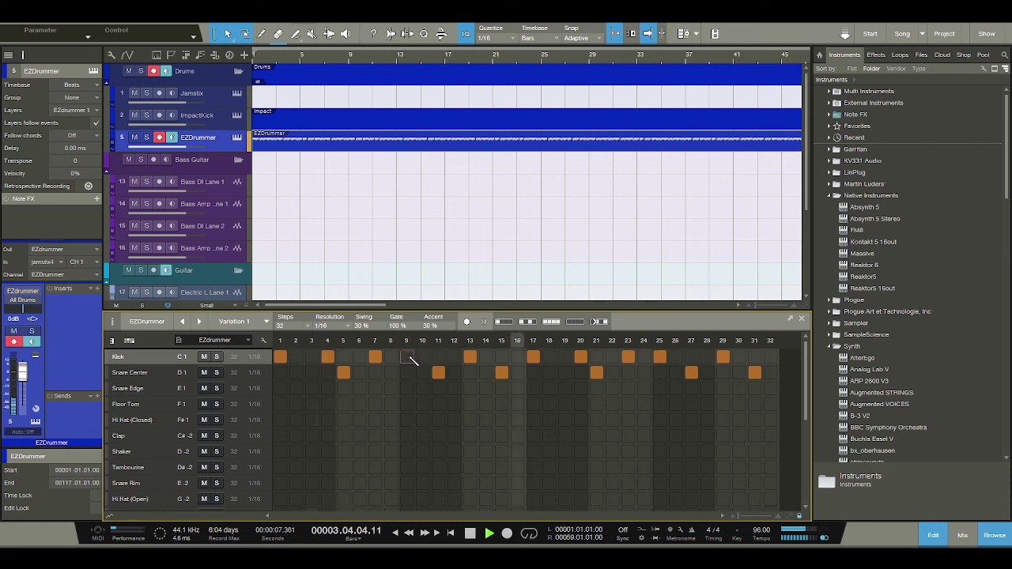
click(659, 357)
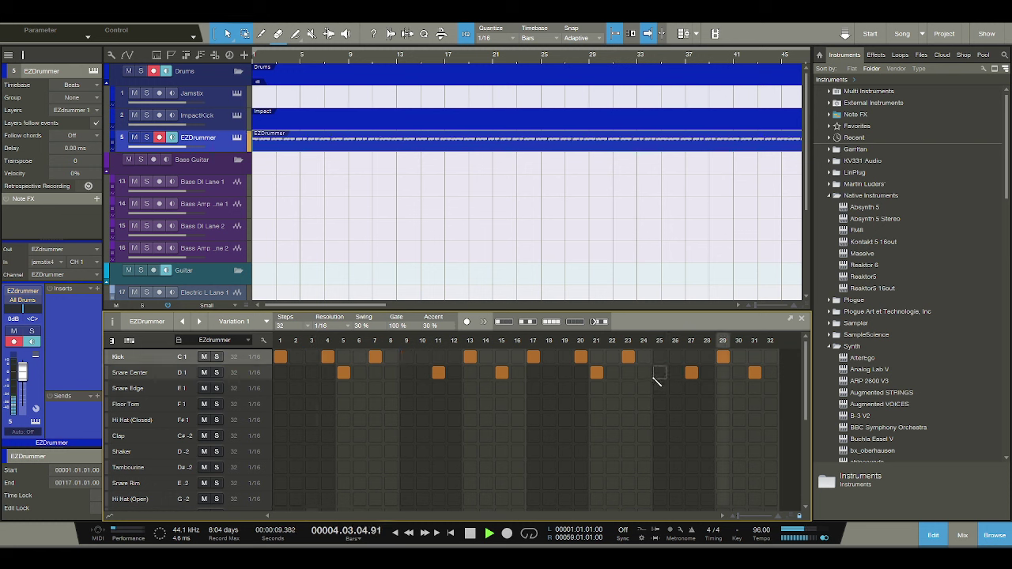
click(675, 356)
click(422, 356)
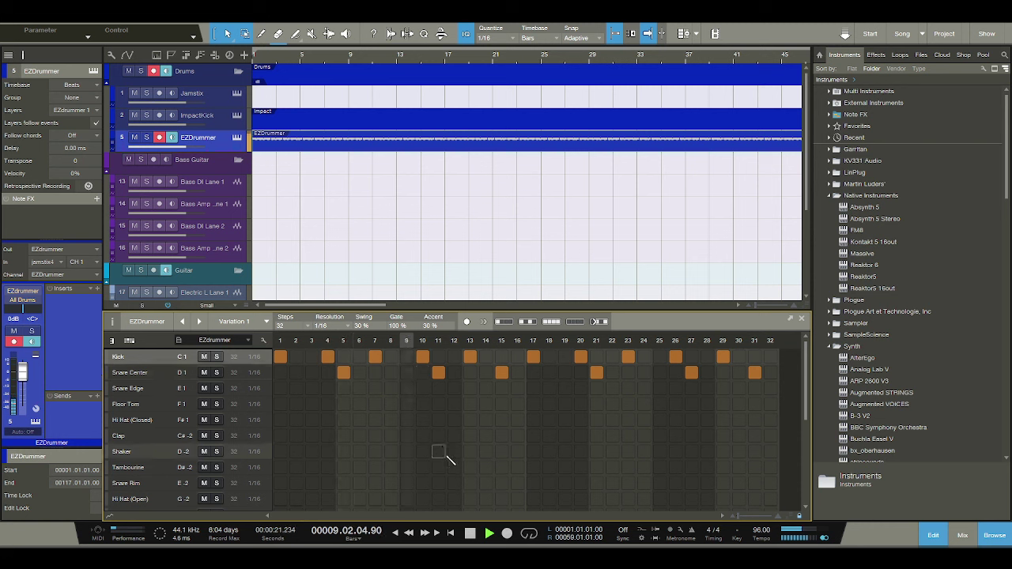
Stop playback, clear the whole pattern, and place a Kick on step 1 and a Snare Center on step 5.
key(space)
mouse_move(749, 376)
mouse_down()
mouse_move(795, 367)
mouse_move(372, 369)
mouse_move(280, 356)
mouse_move(761, 340)
mouse_up()
click(280, 356)
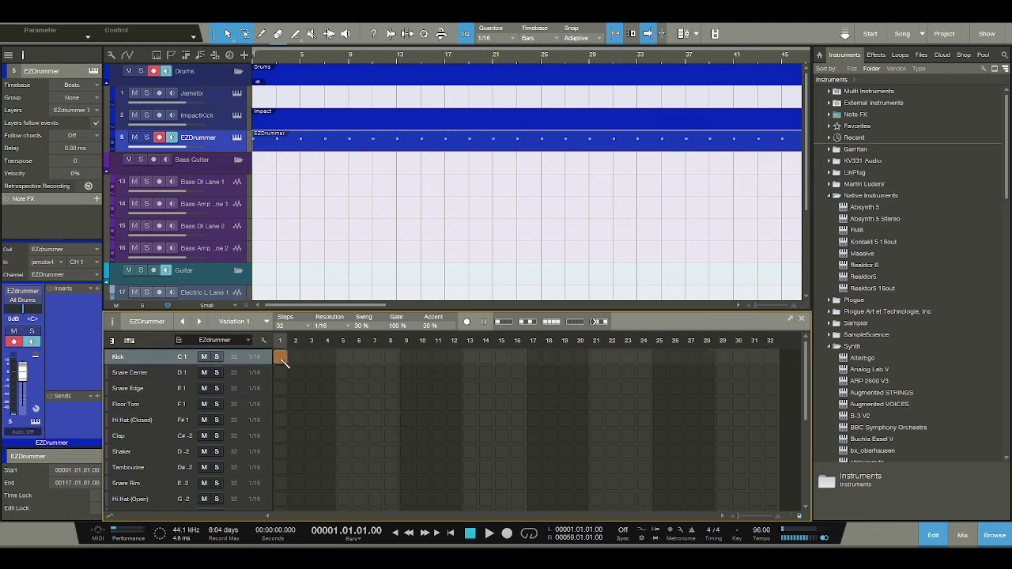
click(343, 372)
Try a Kick on step 8 and a Snare Center on step 10, and undo these hits.
click(391, 357)
click(454, 357)
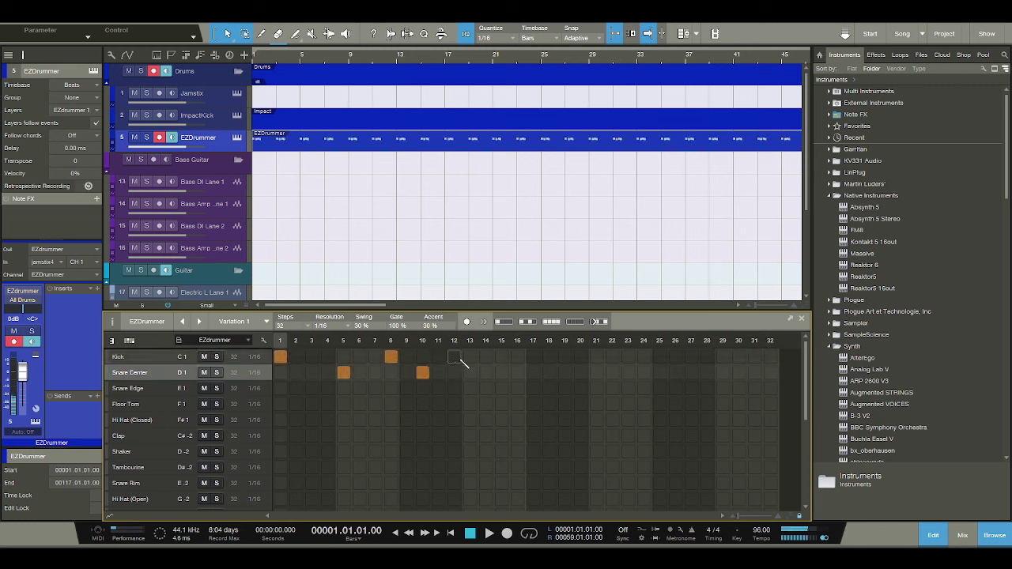
key(ctrl+z)
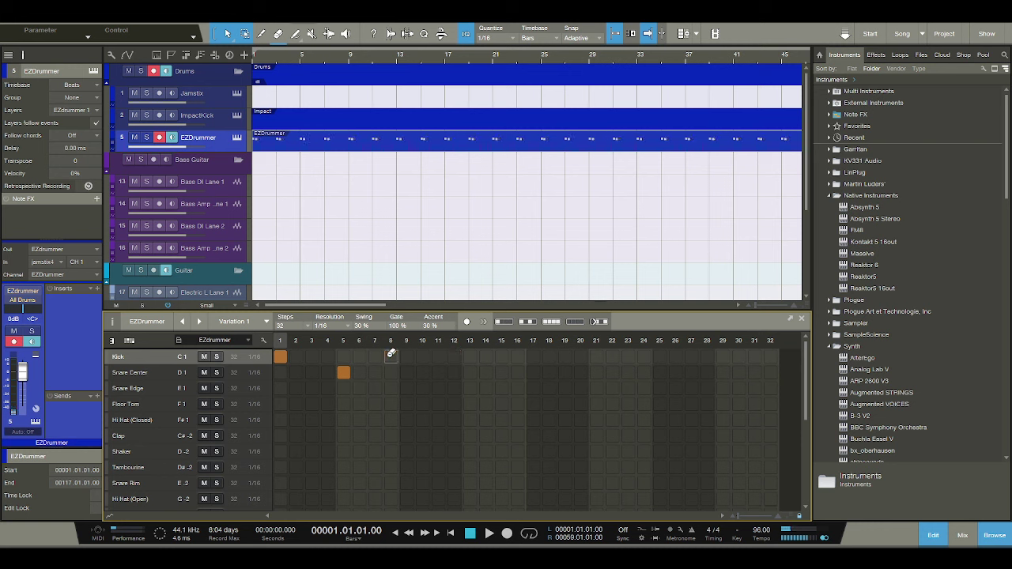
Set the pattern's swing to 0 % and audition the kick and snare hits.
click(487, 533)
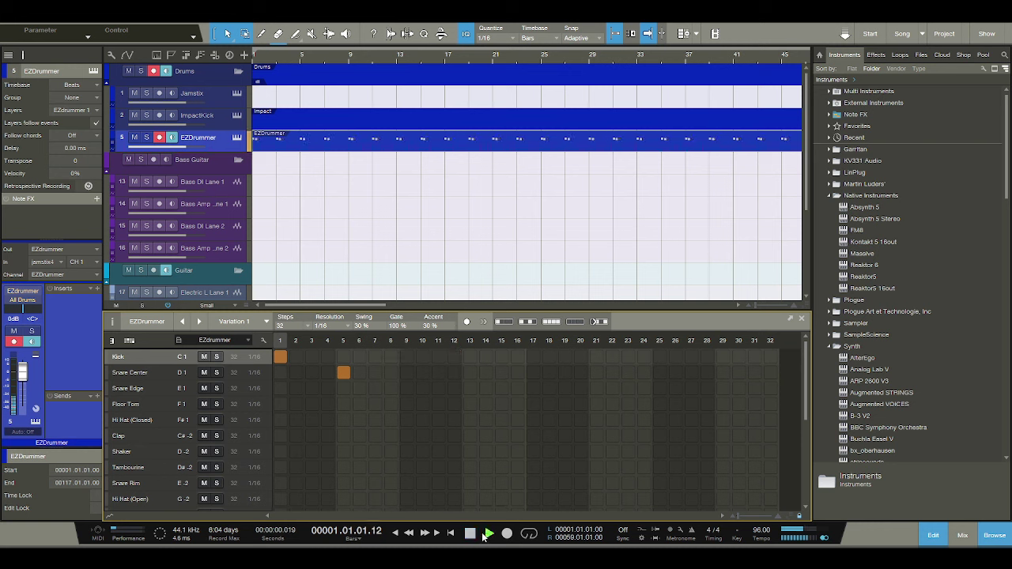
click(470, 532)
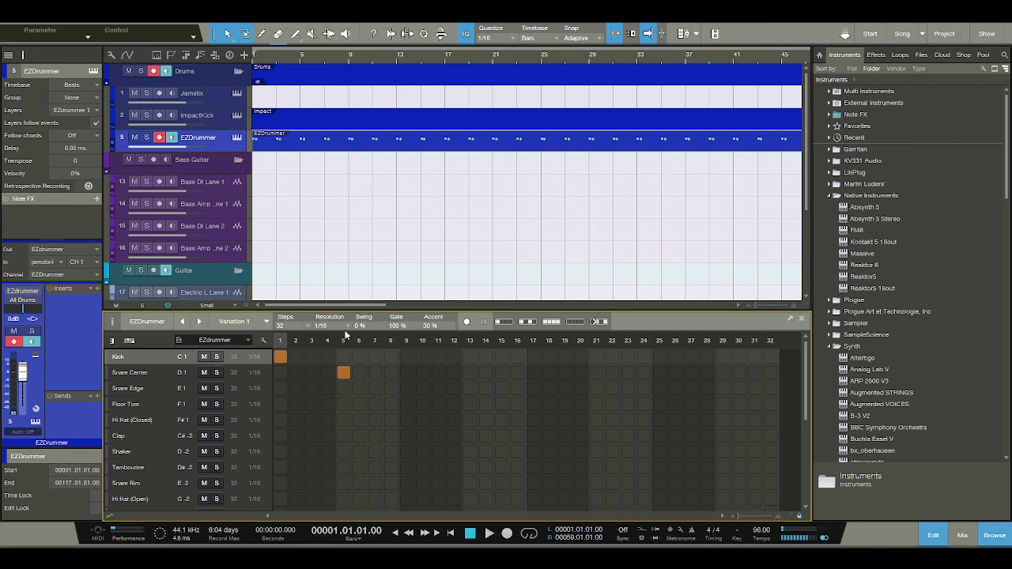
click(487, 534)
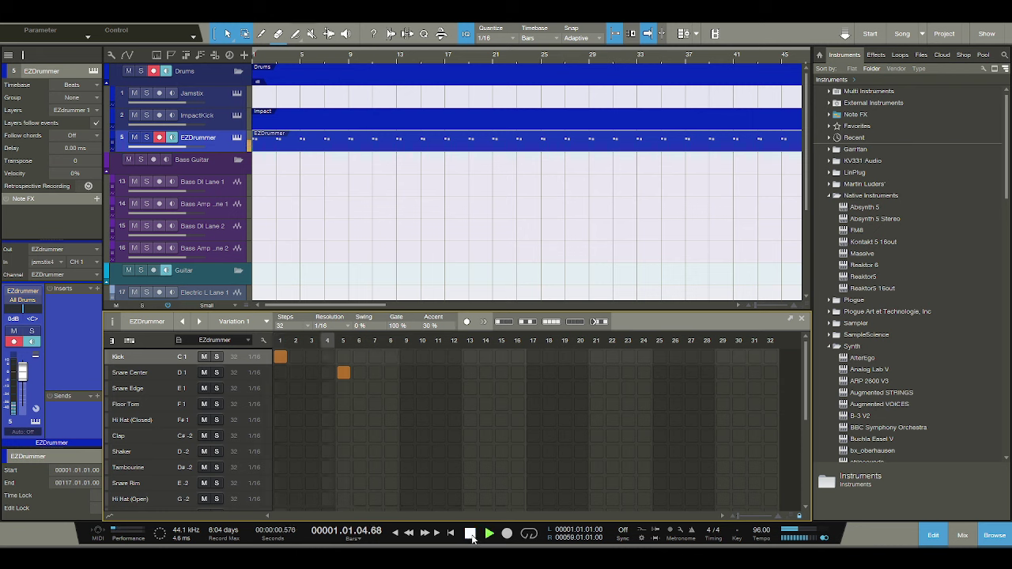
click(470, 532)
Add a Kick on step 8 and a Snare Center on step 11, and audition the pattern.
click(438, 372)
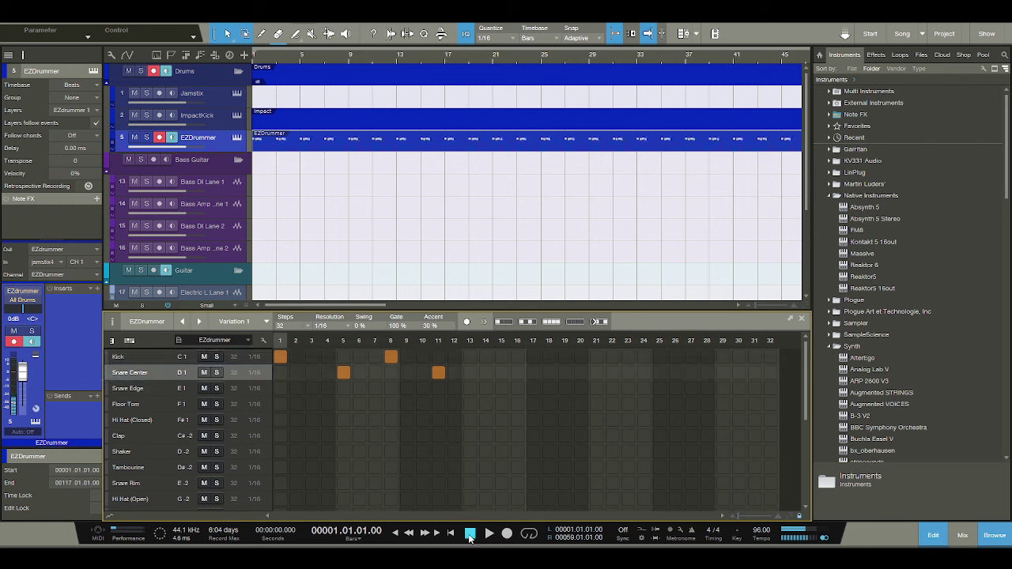
click(469, 533)
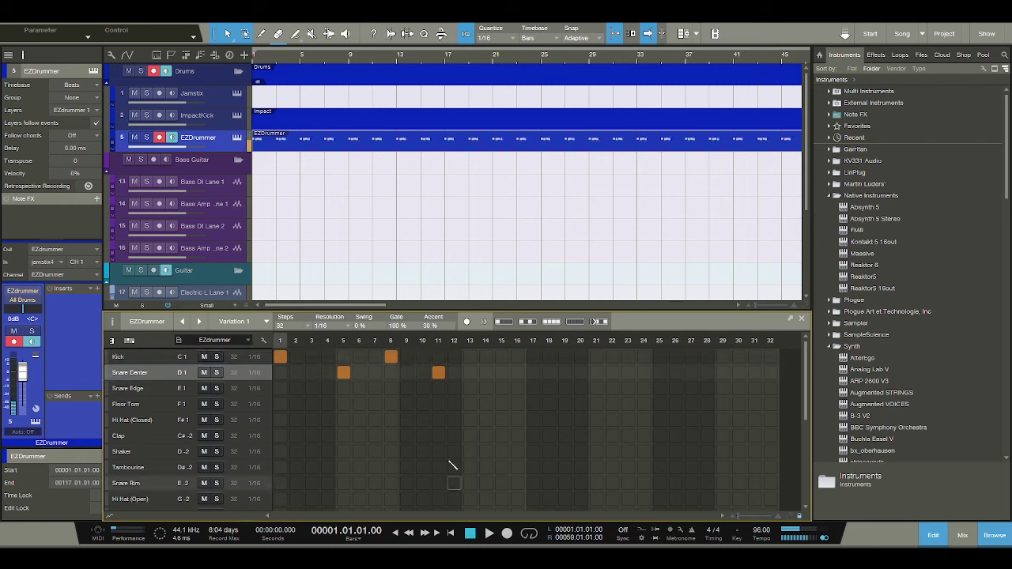
Move the Kick hit from step 8 to step 9 and the Snare Center hit from step 11 to step 12, auditioning each change.
click(392, 356)
click(405, 356)
click(487, 534)
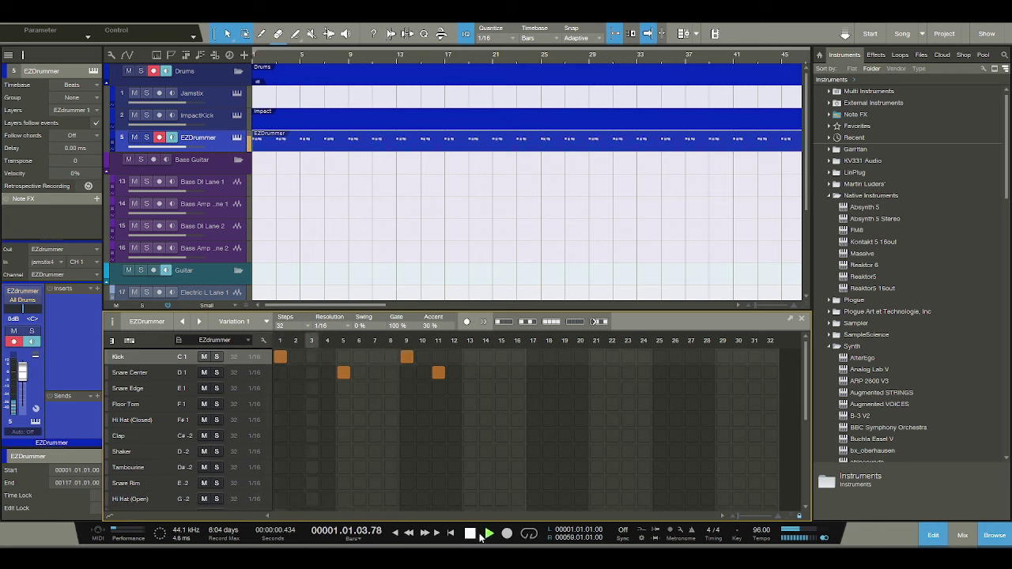
click(476, 536)
click(454, 373)
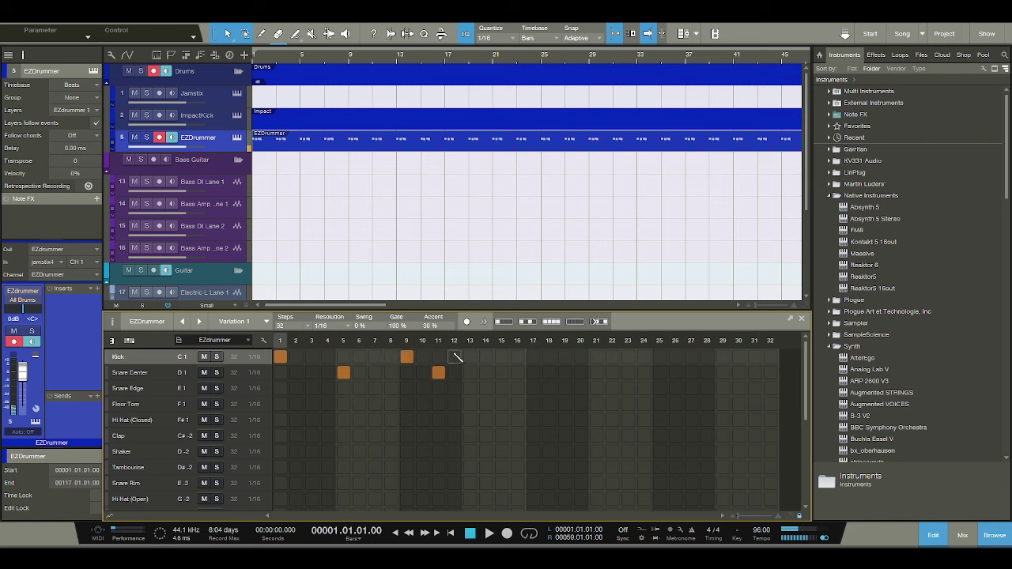
click(438, 372)
key(space)
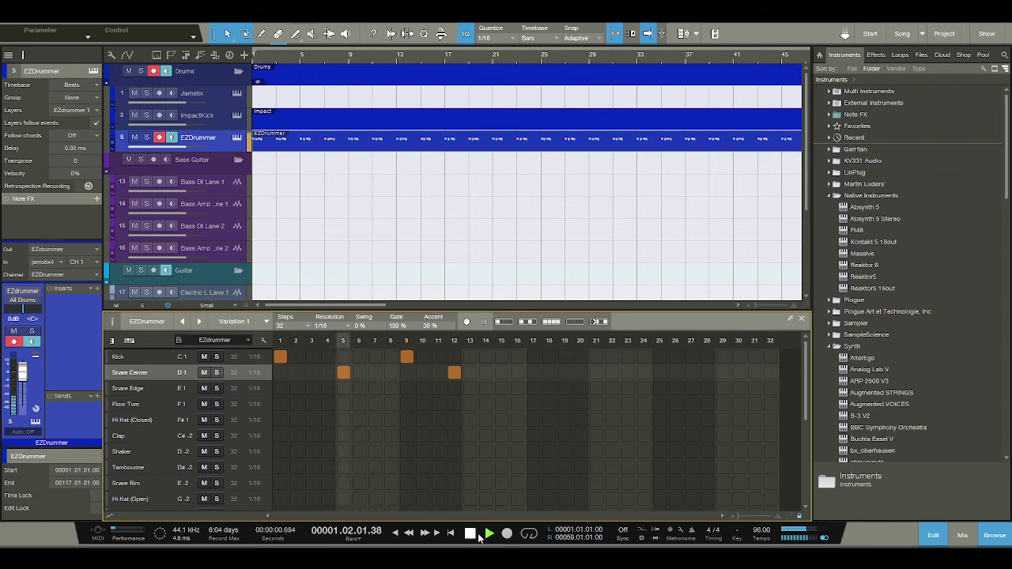
click(471, 535)
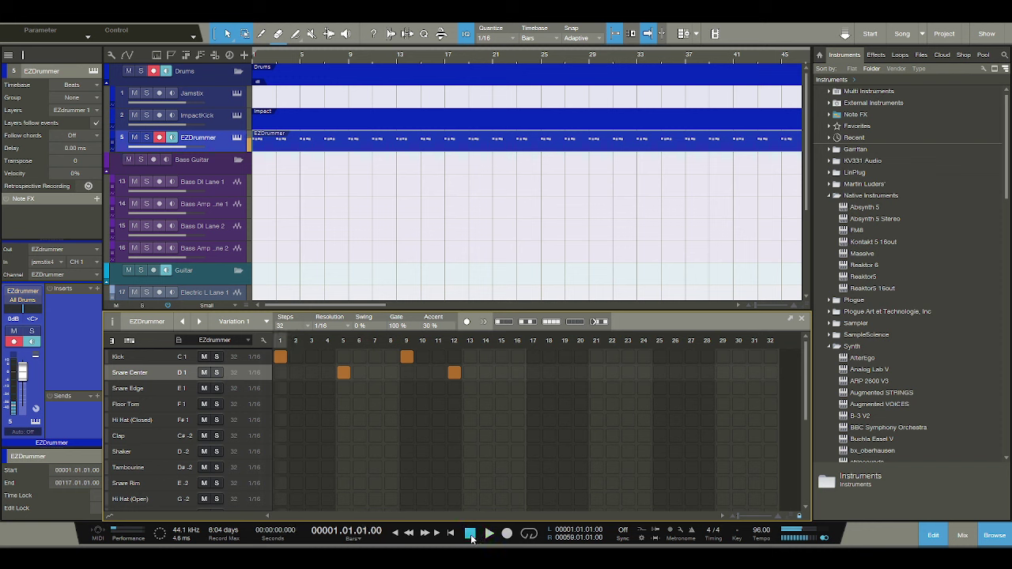
Add a Snare Center hit on step 15 and audition the pattern.
click(501, 372)
key(space)
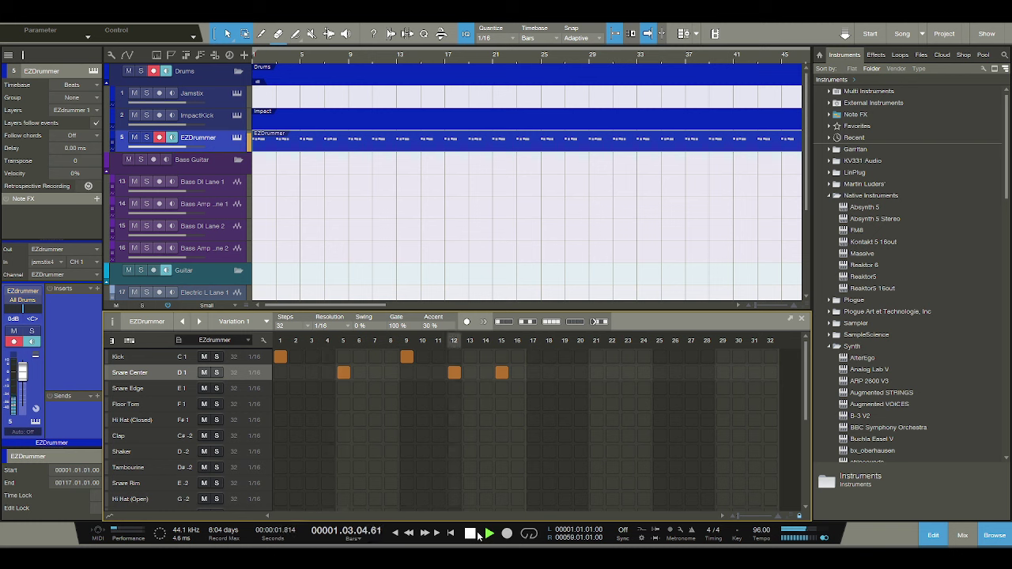
click(472, 536)
Add Kick hits on steps 17 and 25 and Snare Center hits on steps 21, 28 and 31, and audition the full pattern.
click(533, 357)
click(596, 372)
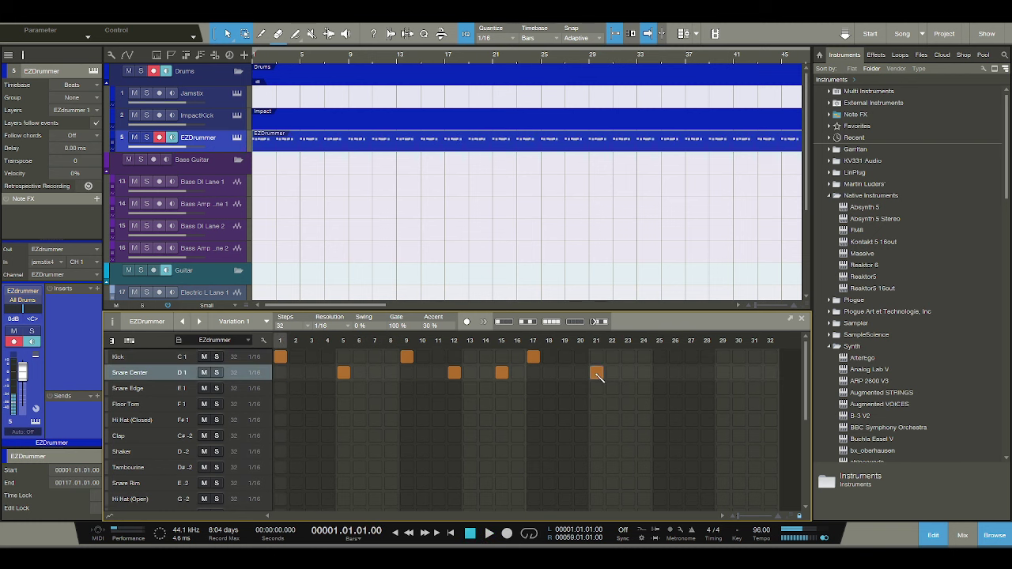
click(660, 356)
click(706, 372)
click(754, 372)
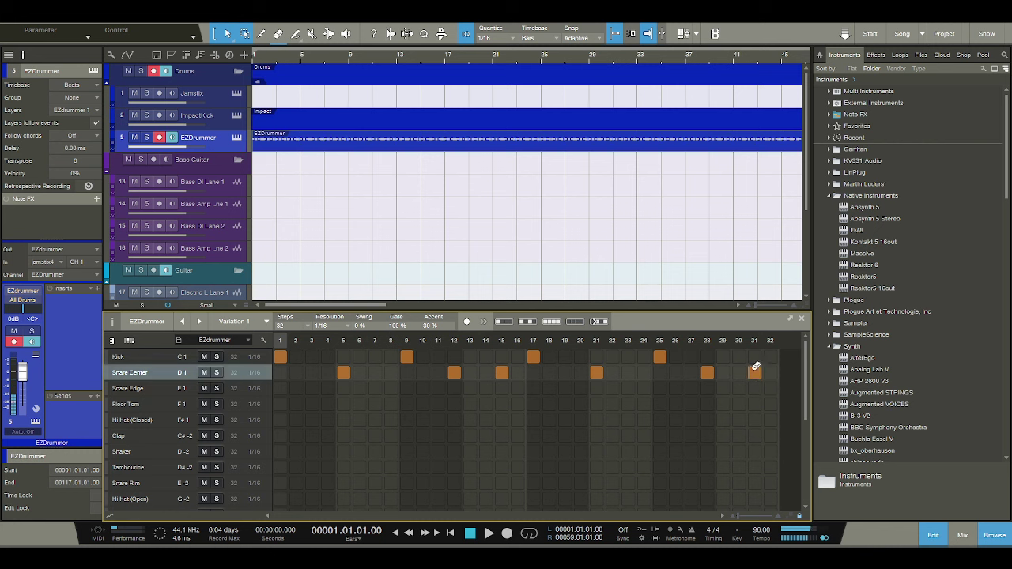
key(space)
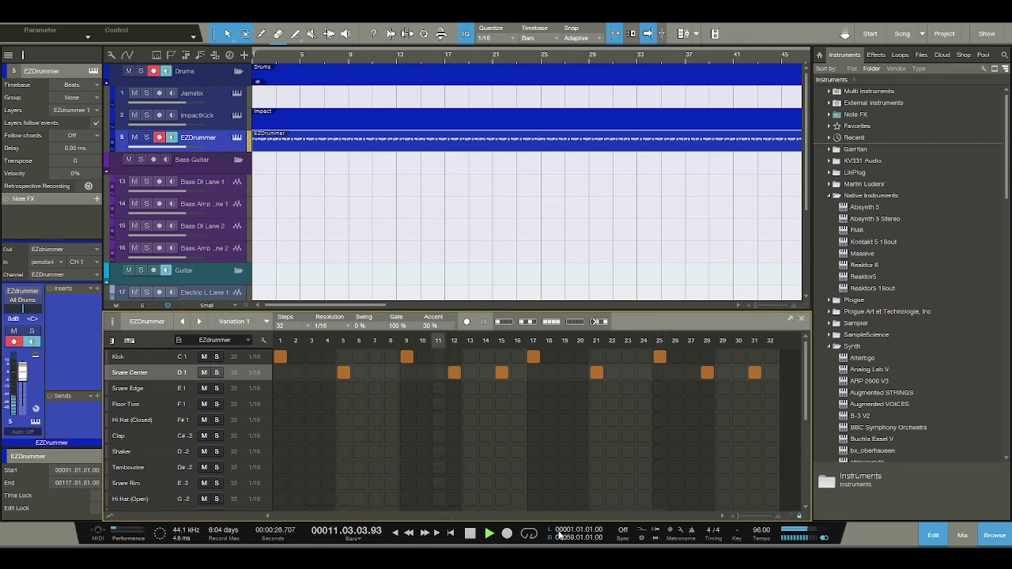
key(space)
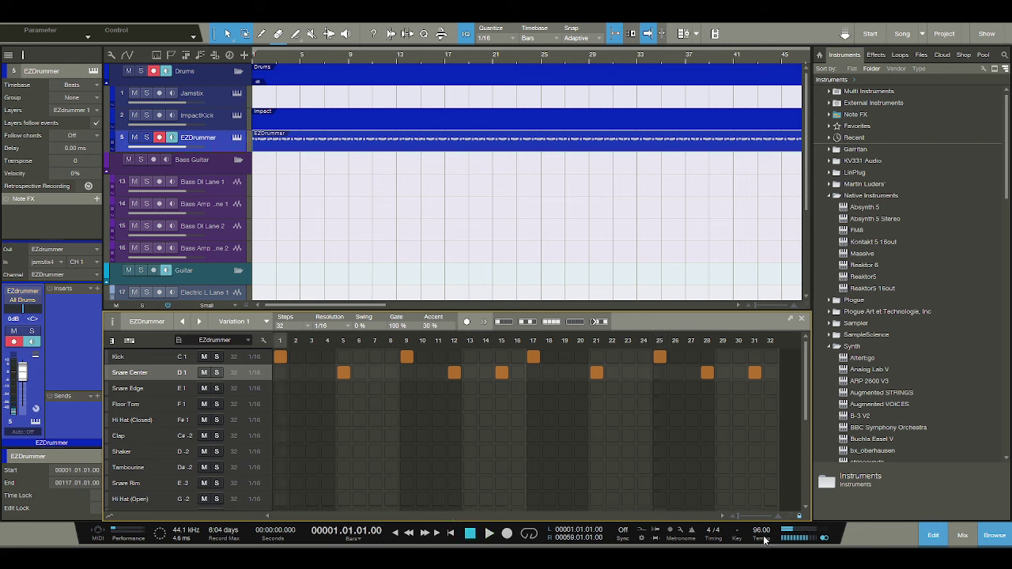
Set the tempo to 107, play the beat through, and set the pattern's swing to 30 %.
scroll(764, 540, up, 11)
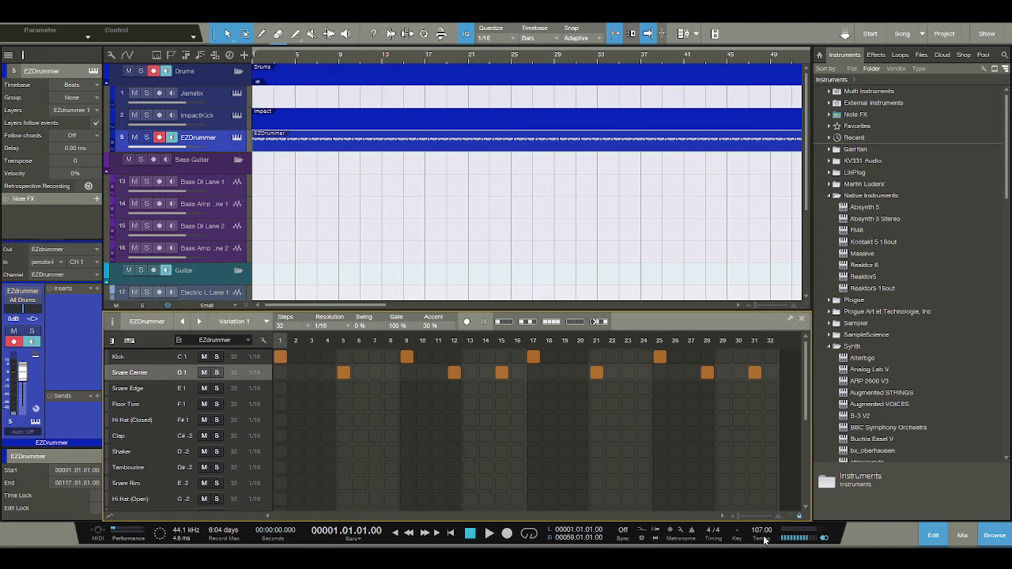
scroll(764, 541, down, 2)
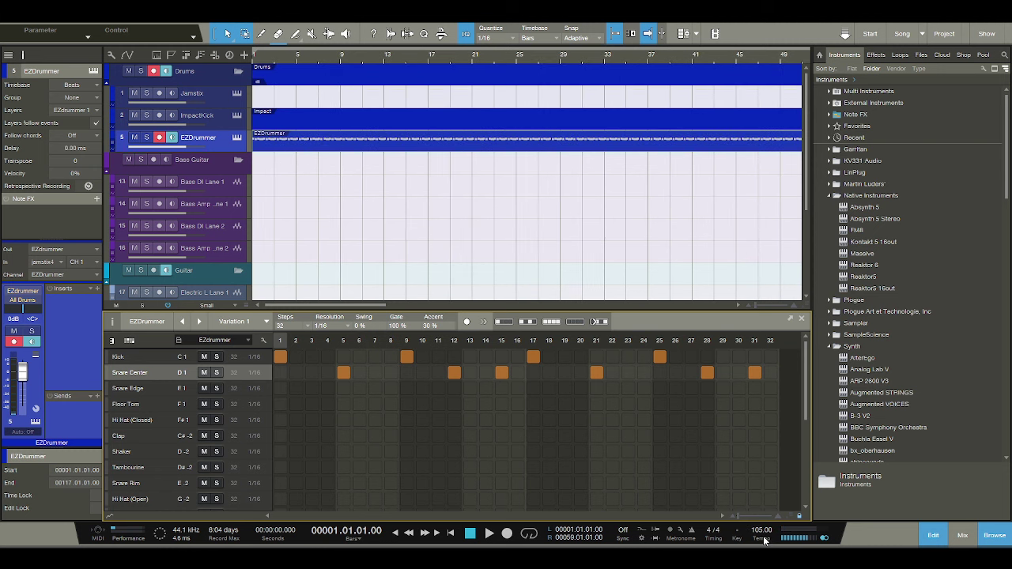
scroll(763, 541, up, 4)
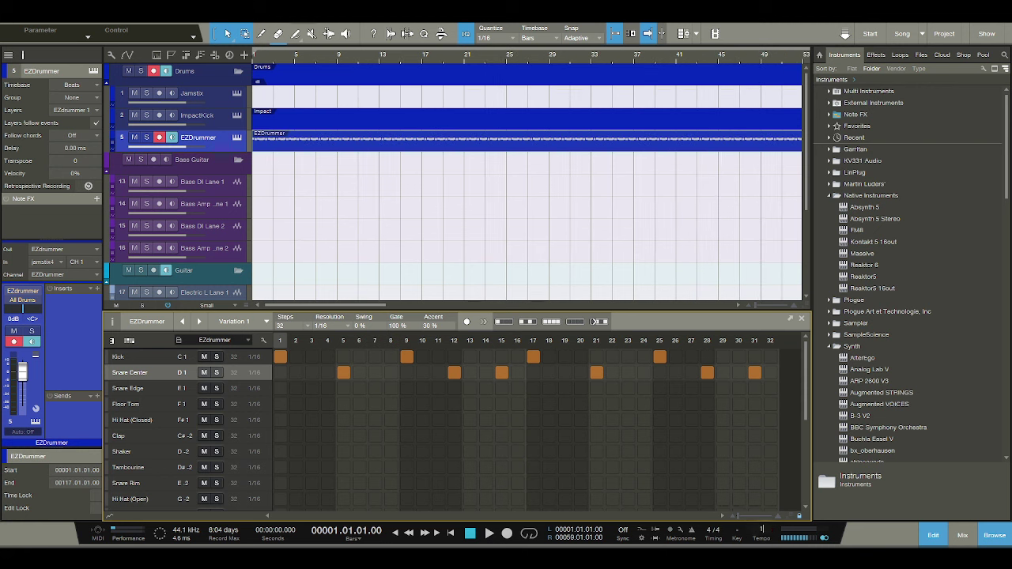
scroll(762, 530, down, 2)
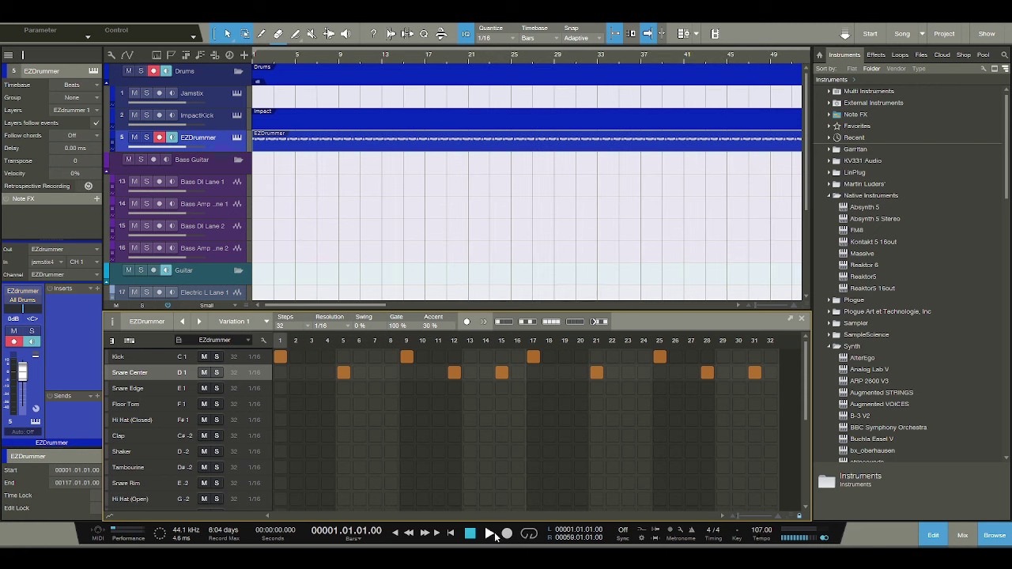
click(490, 533)
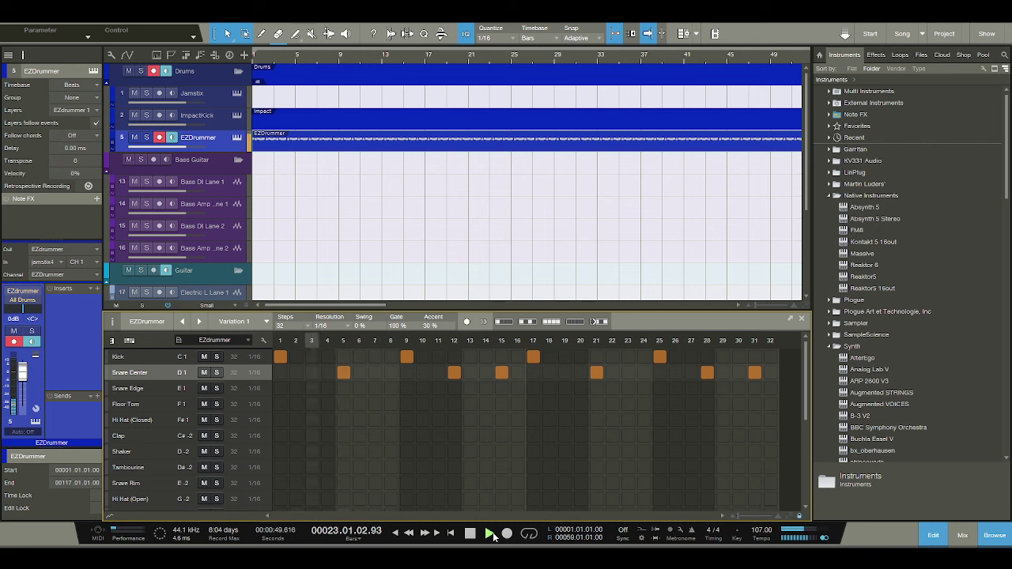
click(474, 534)
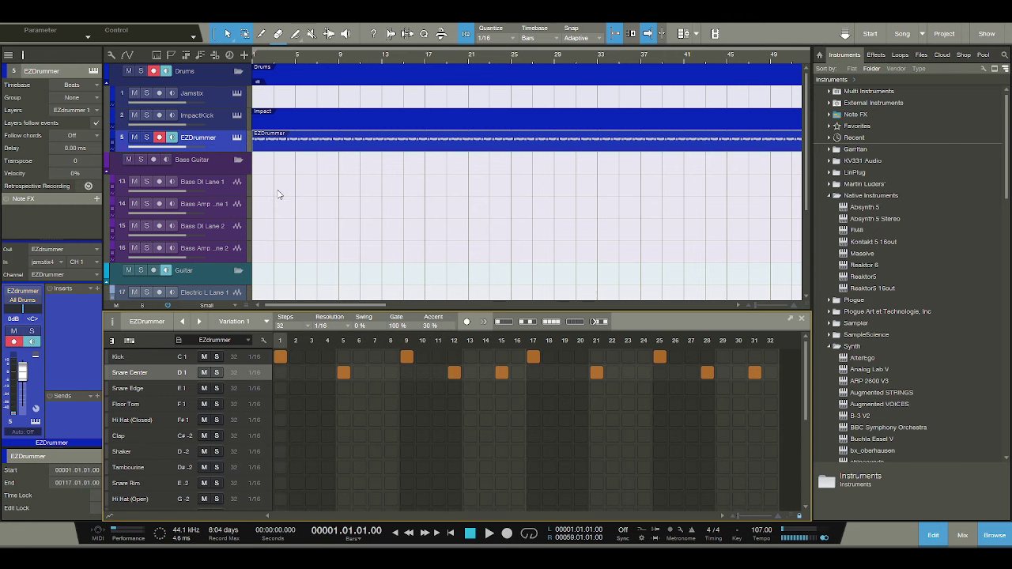
scroll(277, 199, down, 3)
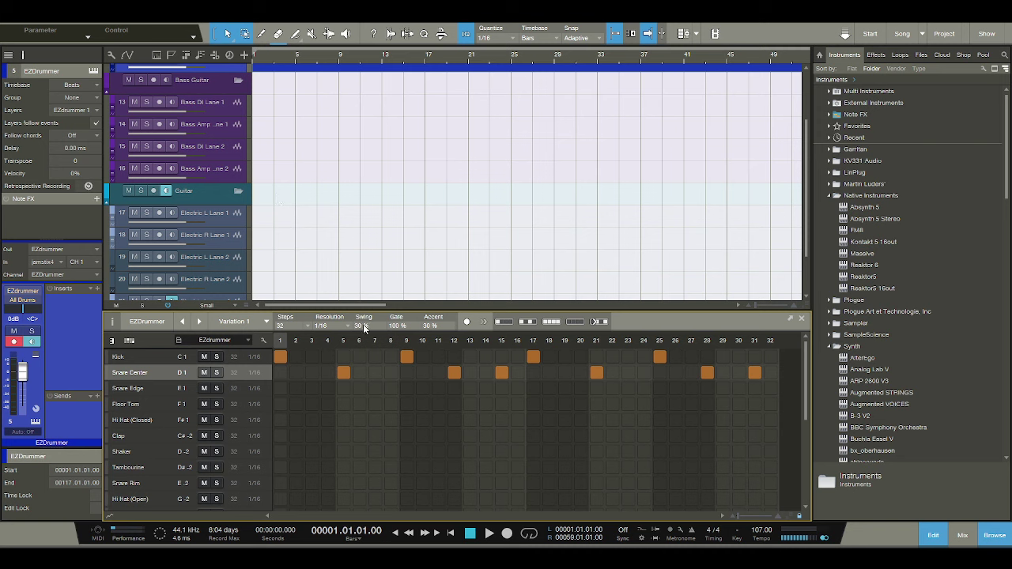
Raise the All Drums bus volume to +10.0 dB in the mixer and play back the beat.
click(962, 537)
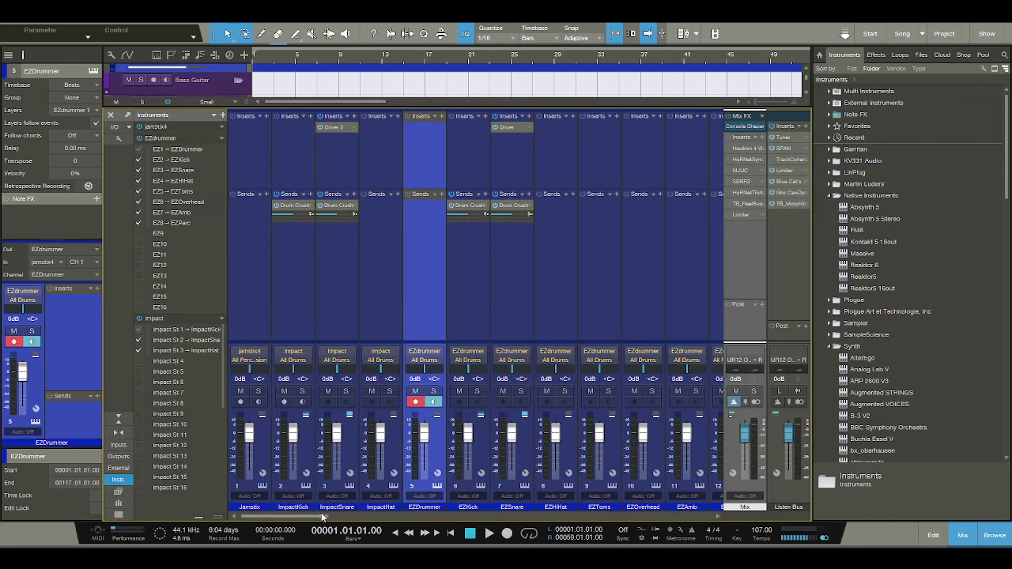
drag(314, 515, 605, 519)
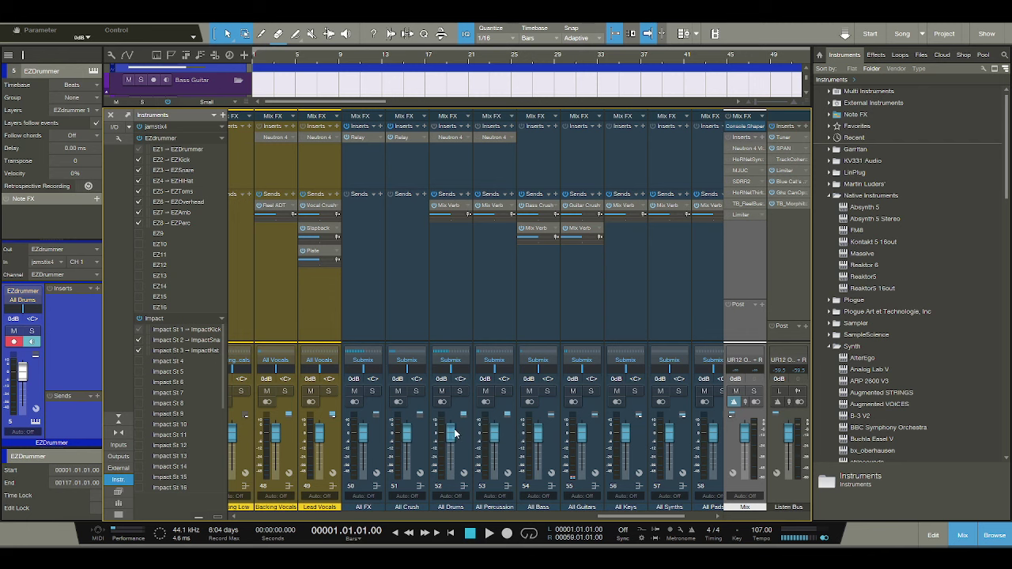
click(962, 537)
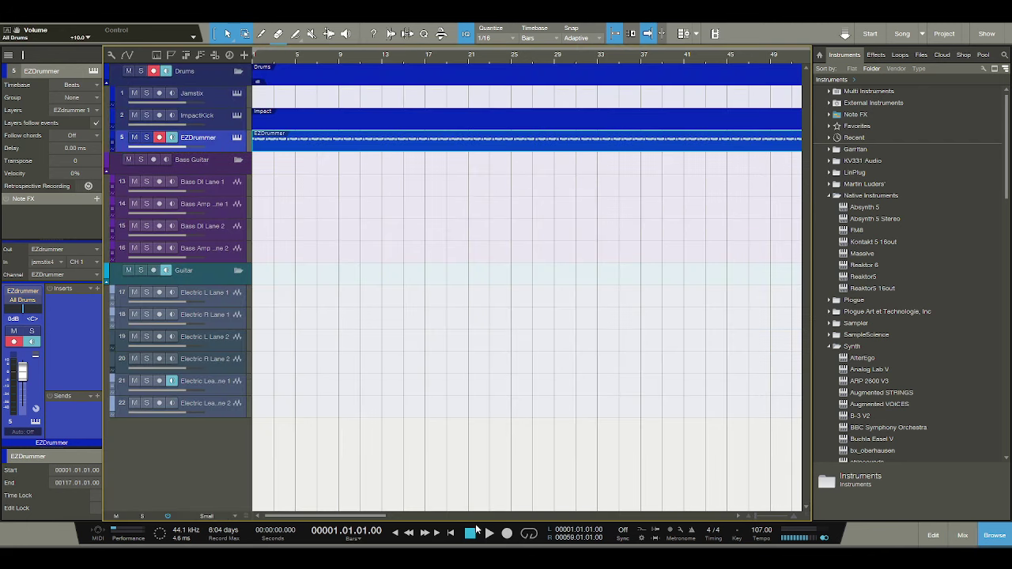
click(489, 533)
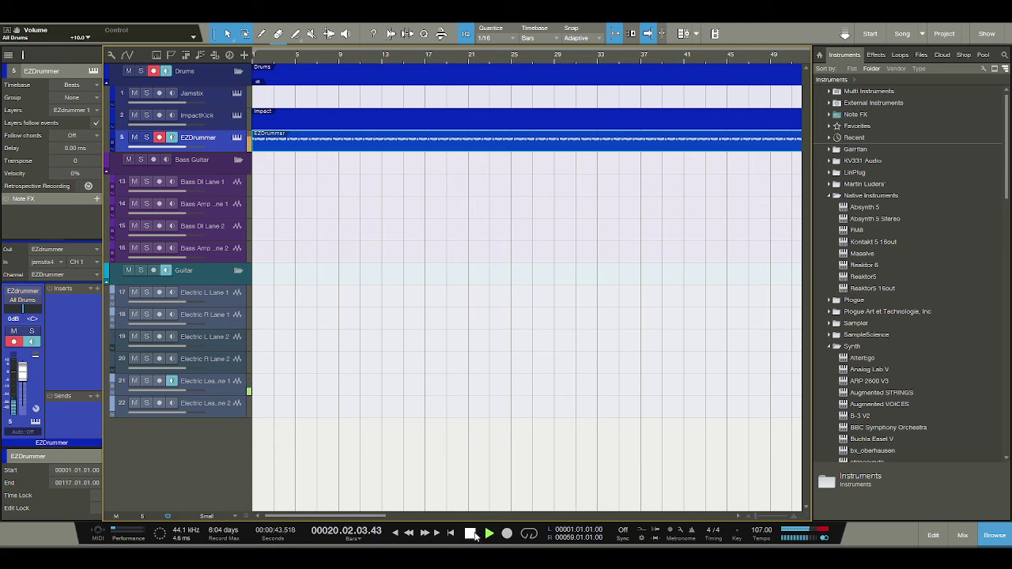
click(469, 533)
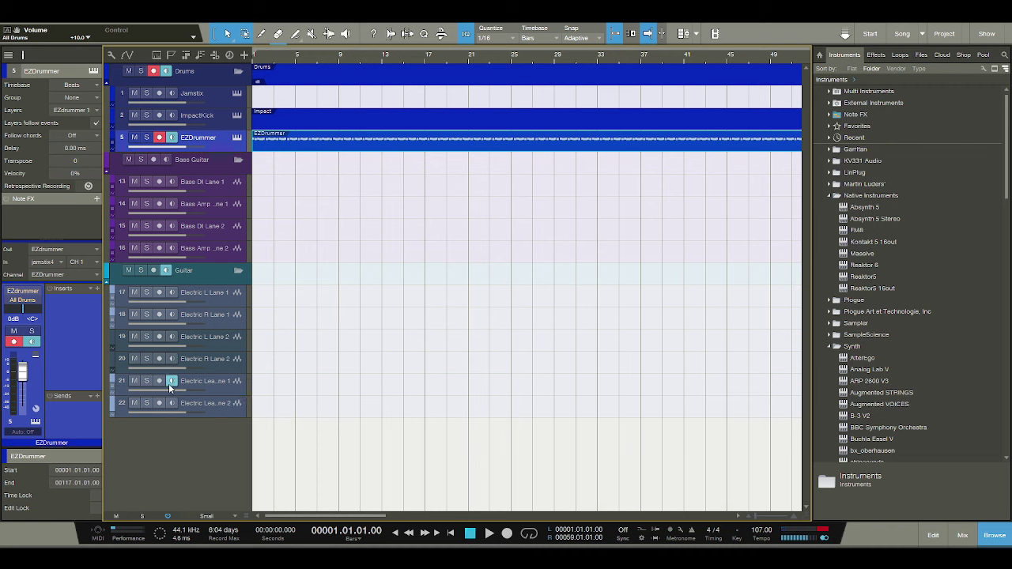
Switch from monitoring the Electric Lead Lane 1 track to arming Electric L Lane 1 for recording, and reopen the EZDrummer pattern.
click(159, 292)
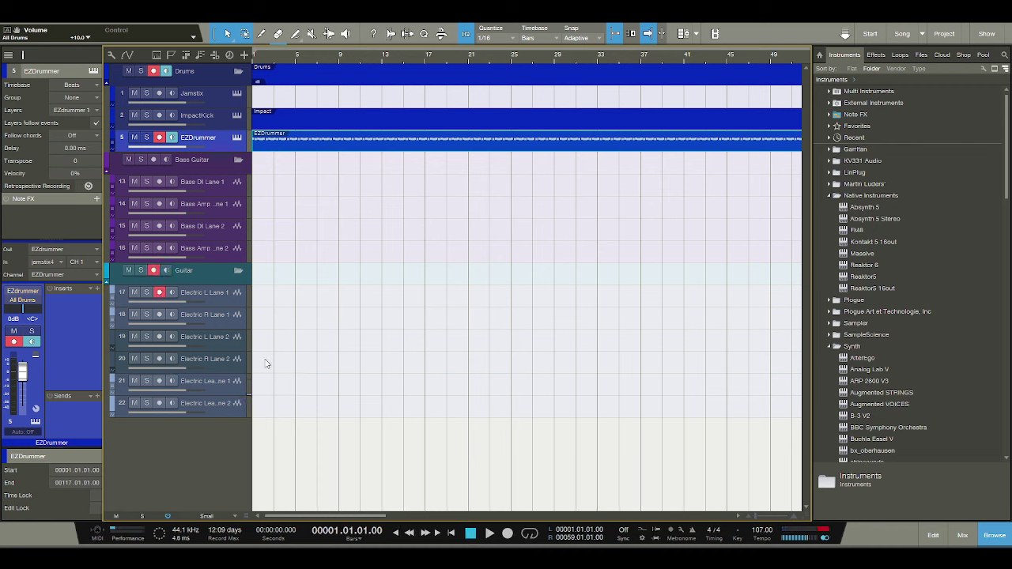
double_click(291, 134)
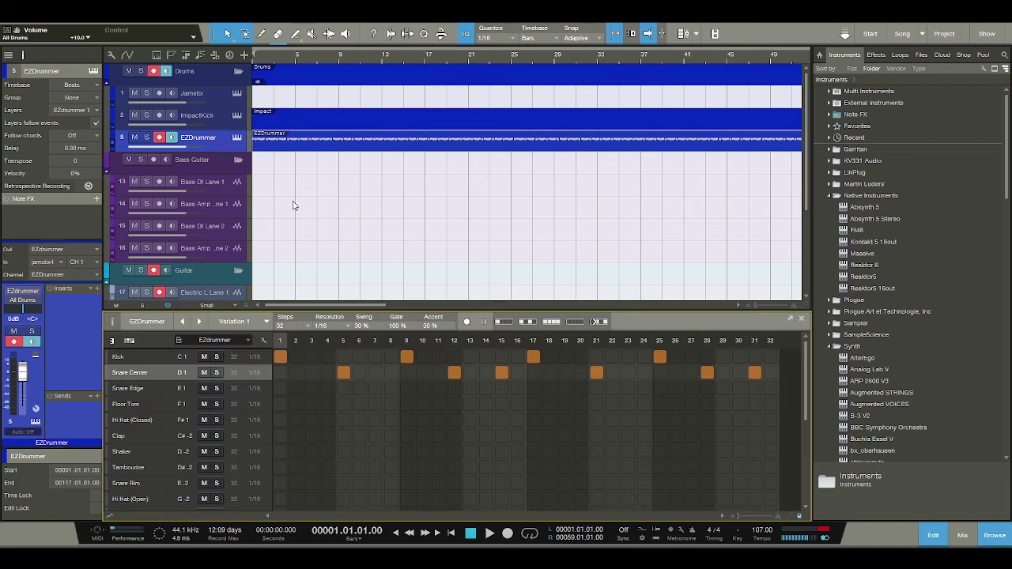
Try Hi Hat (Closed) hits on steps 1, 3 and 4, and audition the pattern.
click(281, 420)
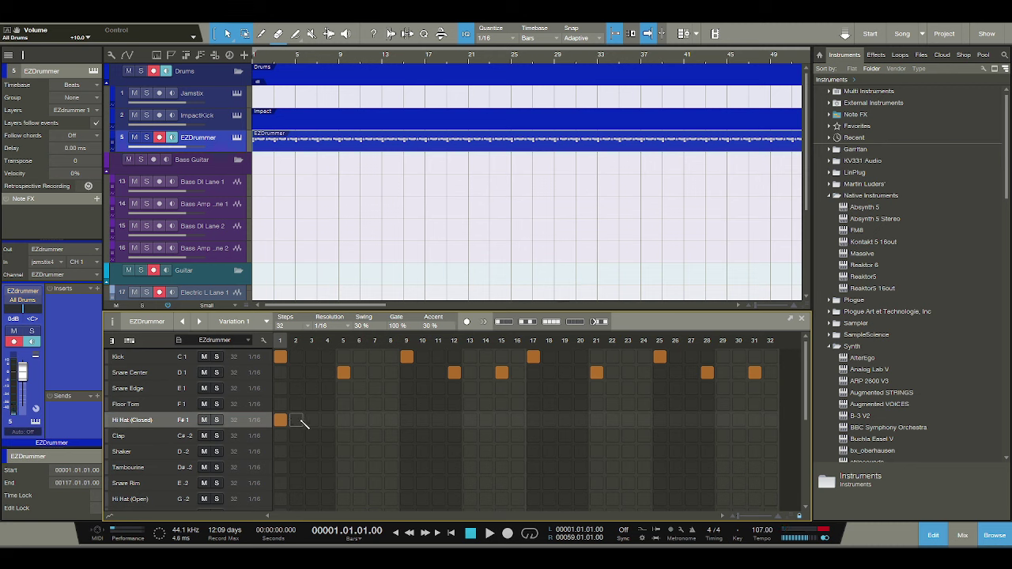
click(296, 419)
click(327, 419)
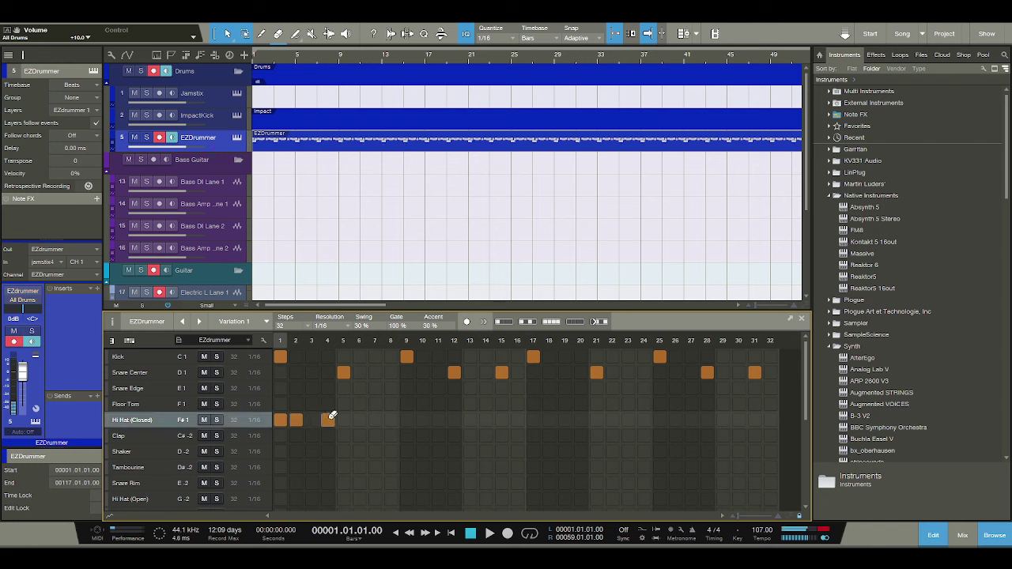
click(343, 419)
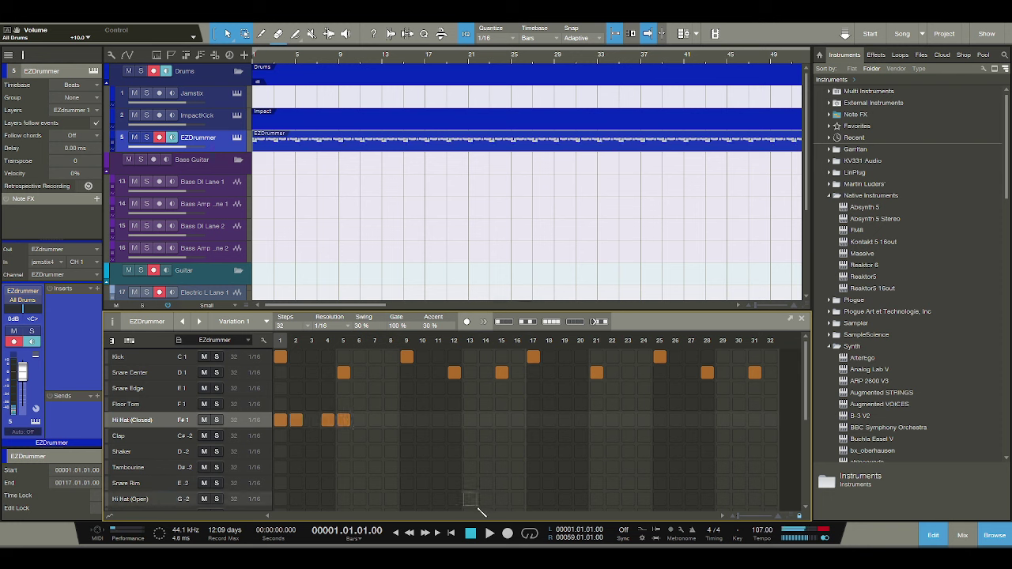
click(296, 419)
click(312, 420)
click(343, 420)
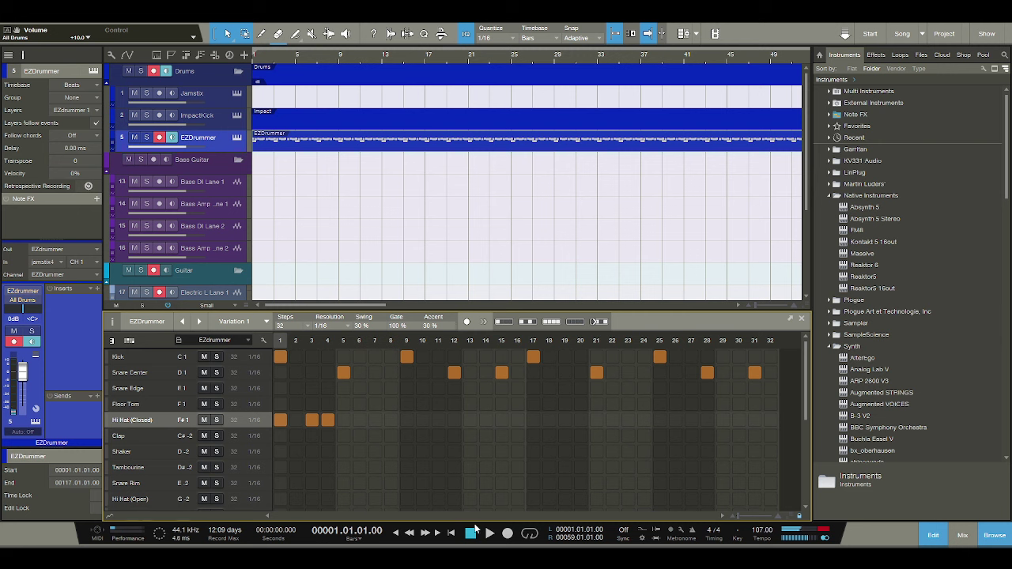
click(489, 533)
click(471, 533)
Try additional Hi Hat (Closed) hits on steps 6, 7, 9, 10, 12 and 13, and audition them.
drag(359, 420, 469, 420)
click(484, 535)
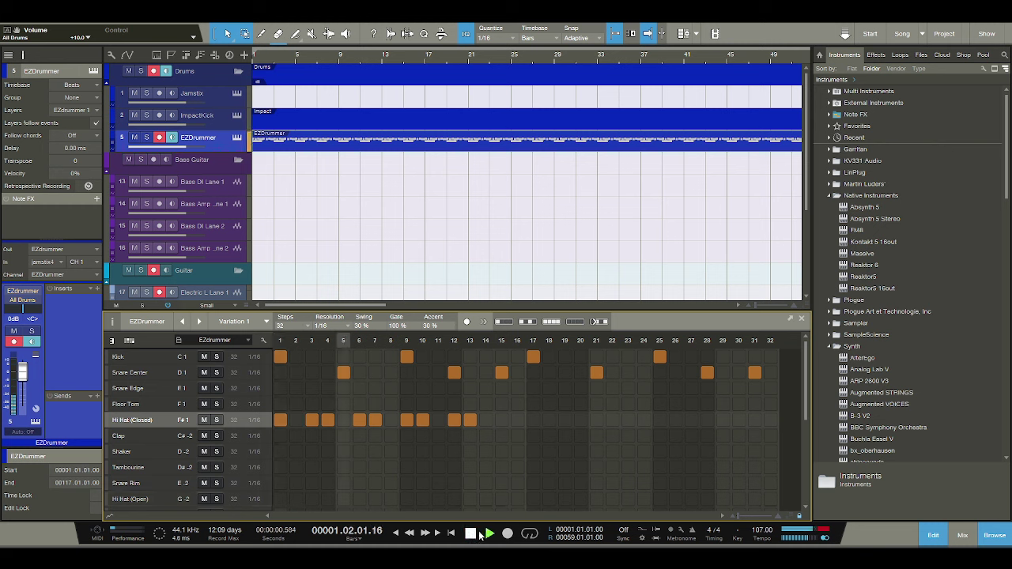
click(471, 533)
Rearrange the Hi Hat (Closed) hits after step 4 to steps 7, 8, 11, 12, 15 and 16, and audition the pattern repeatedly.
click(468, 419)
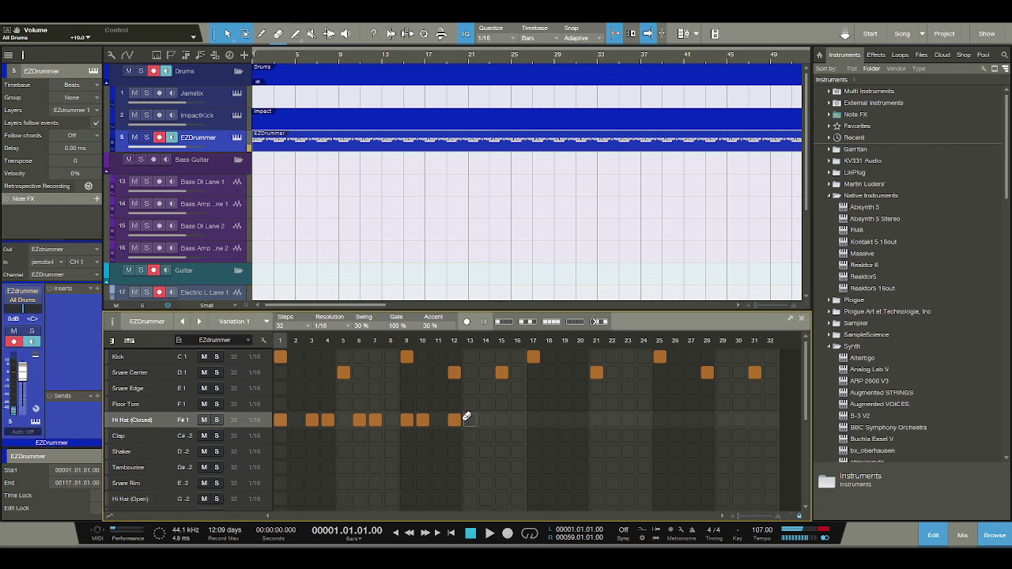
mouse_move(455, 420)
mouse_down()
mouse_move(351, 420)
mouse_move(456, 420)
mouse_up()
drag(517, 420, 501, 424)
click(487, 534)
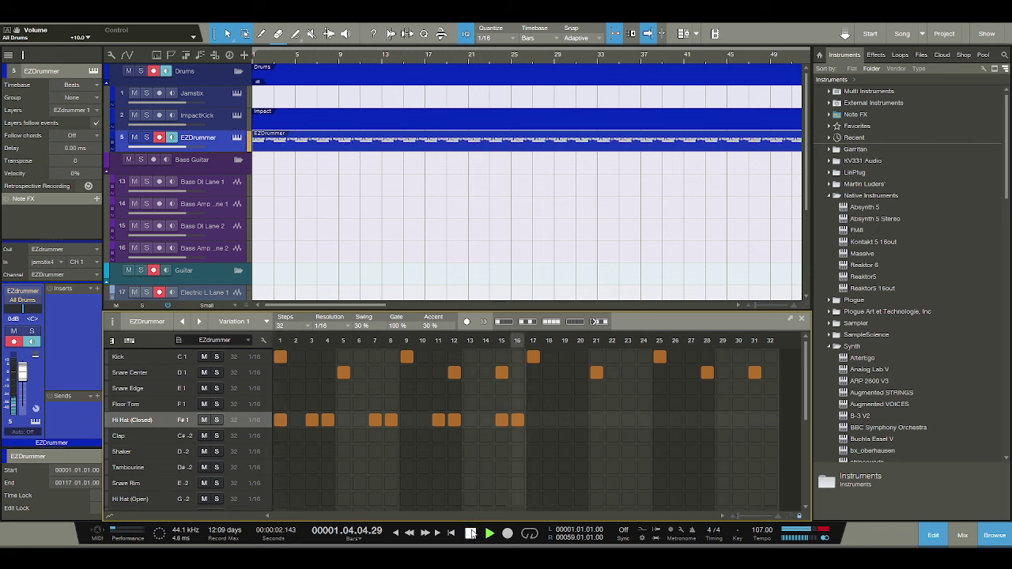
click(471, 534)
key(space)
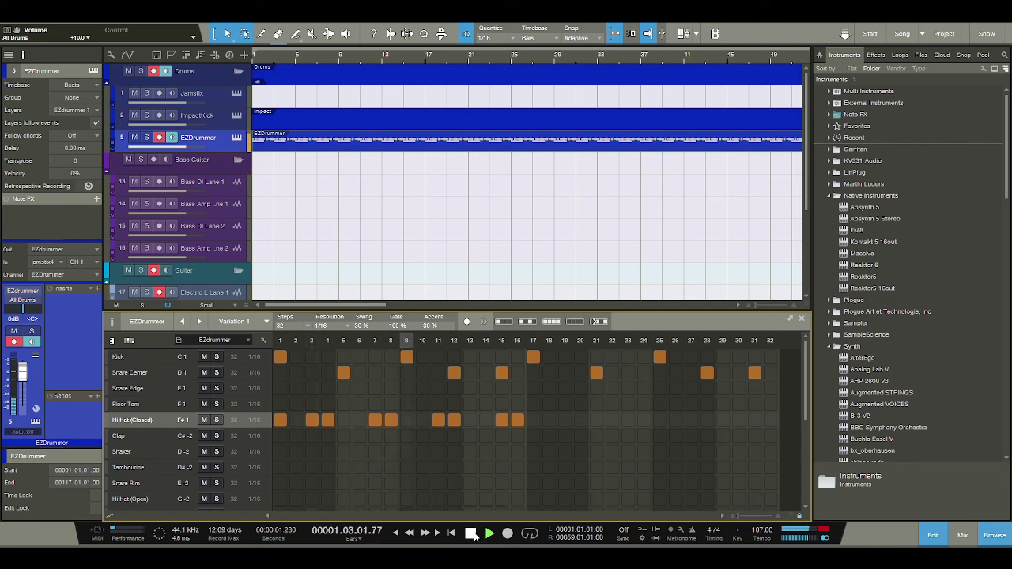
click(471, 534)
key(space)
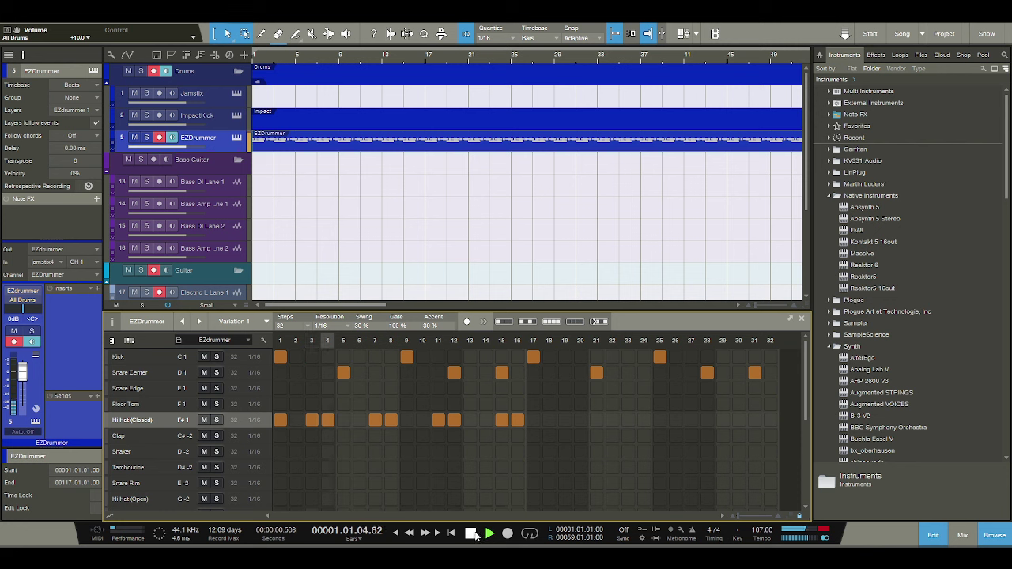
click(471, 533)
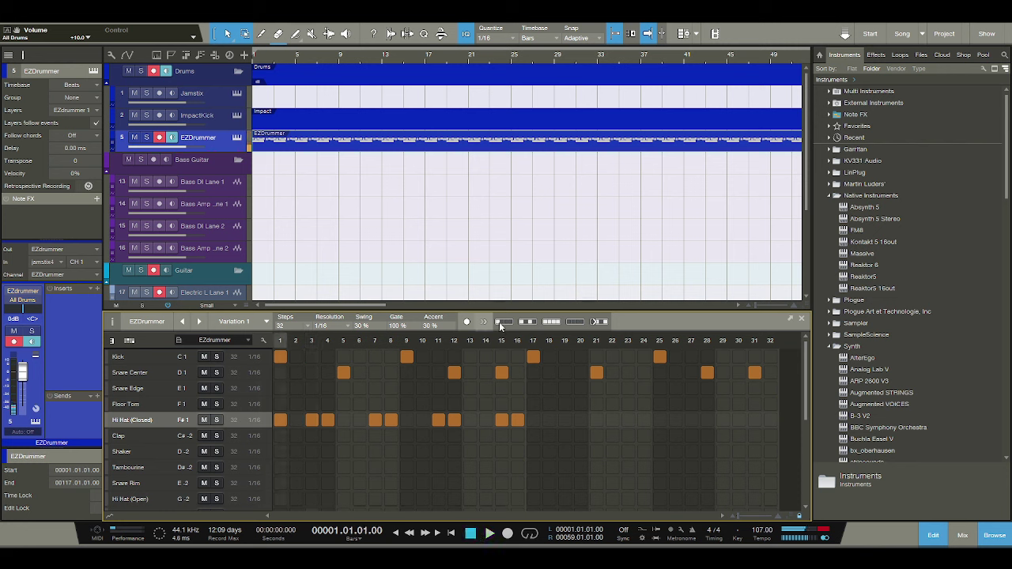
Fill the Hi Hat (Closed) lane with hits on all 32 steps and audition the pattern.
click(551, 321)
key(space)
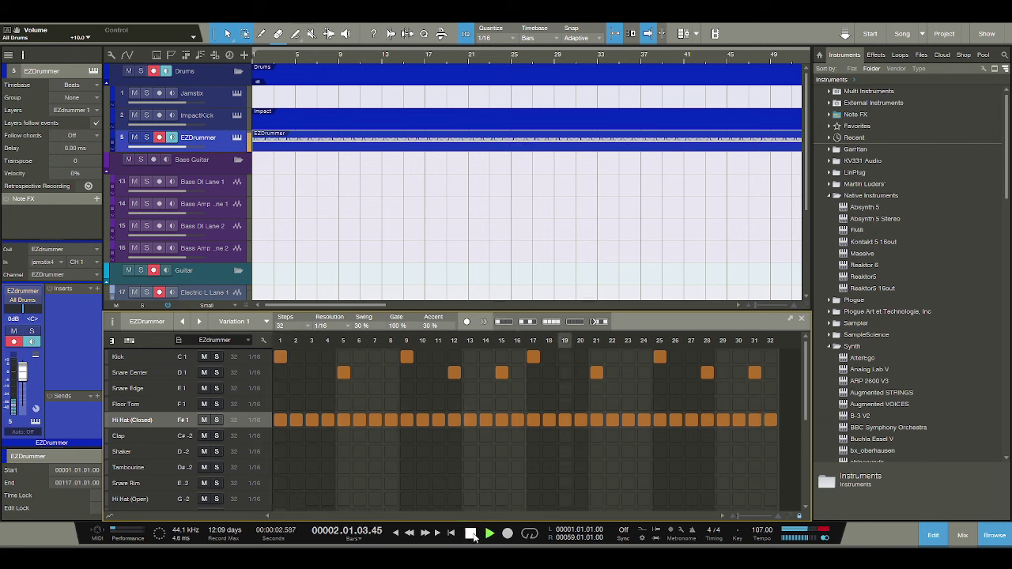
click(471, 534)
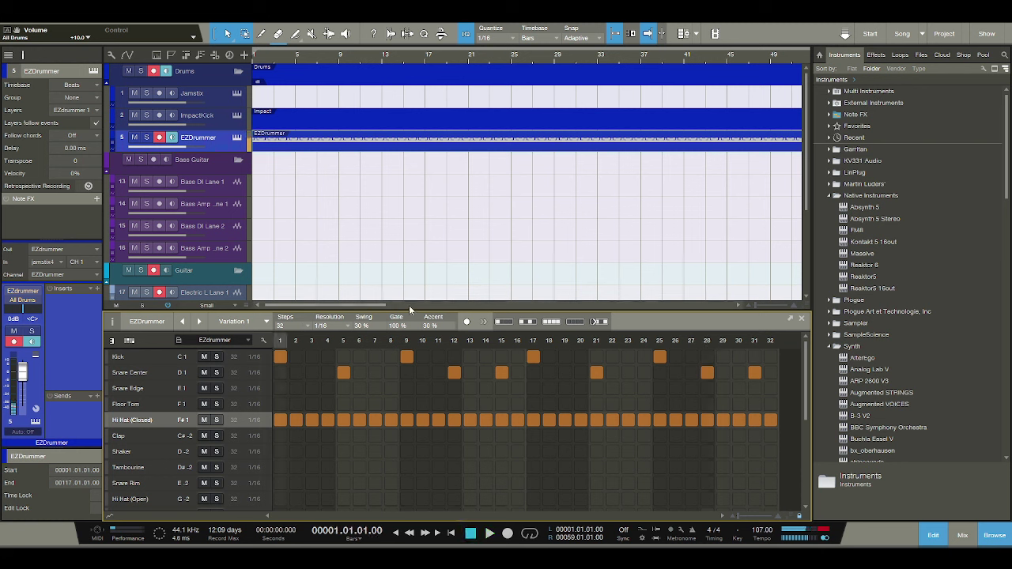
Try Hi Hat (Closed) hits on steps 1, 3, 4, 7, 8, 11, 12, 15, 16, 18 and 19 only.
click(506, 322)
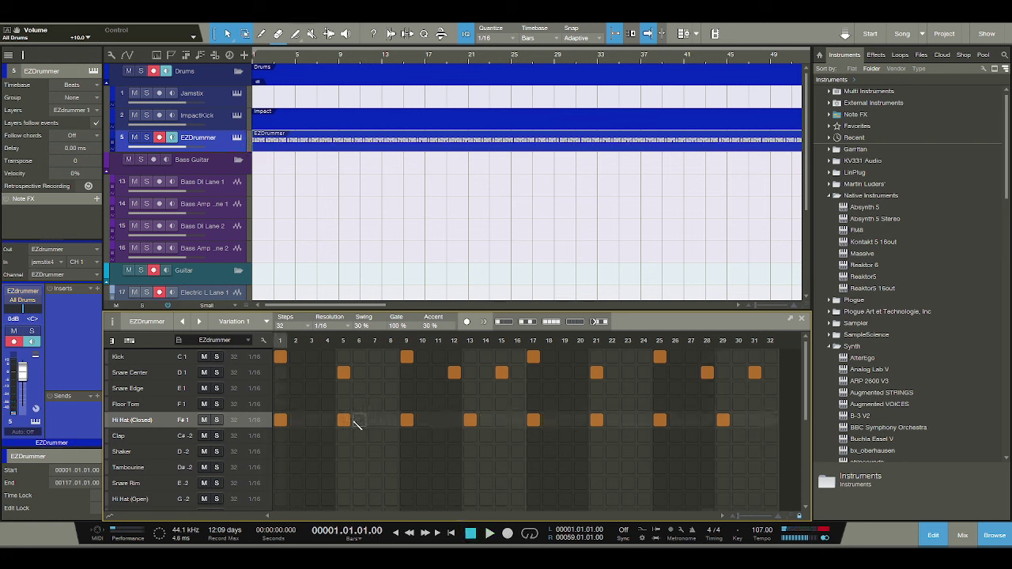
click(327, 420)
click(312, 420)
mouse_move(343, 420)
mouse_down()
mouse_move(706, 411)
mouse_move(723, 419)
mouse_up()
click(374, 419)
click(391, 419)
click(454, 419)
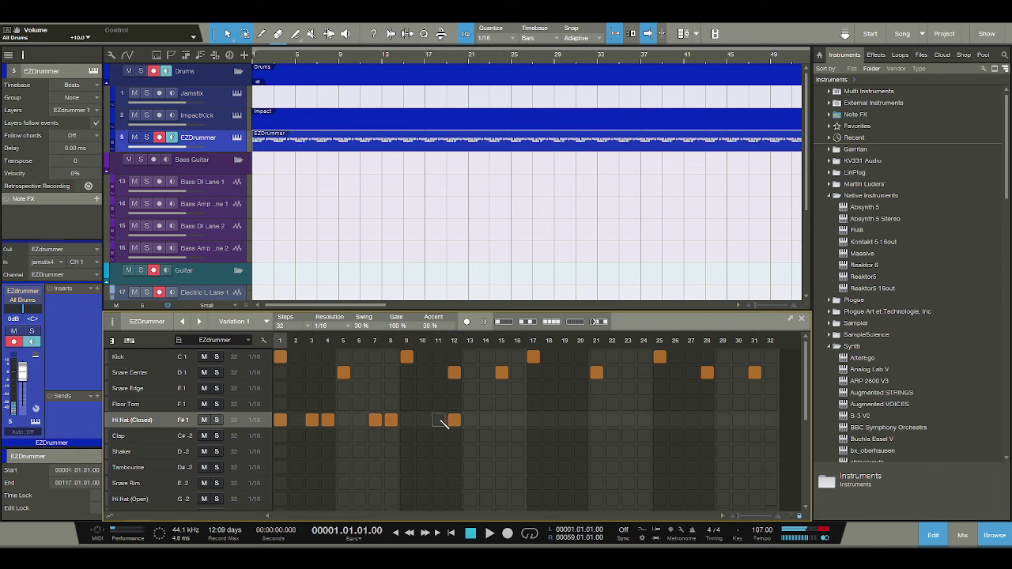
click(438, 420)
click(501, 420)
click(517, 419)
click(549, 420)
click(564, 419)
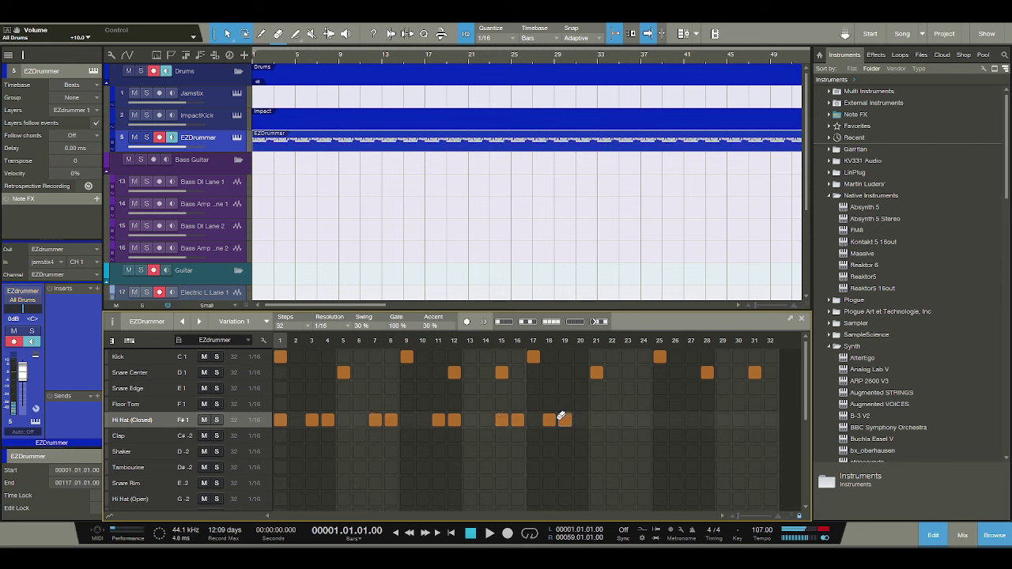
Try Hi Hat (Closed) hits on steps 2, 3, 6, 7, 10, 11, 14 and 15 instead, and audition the pattern.
mouse_move(561, 417)
mouse_down()
mouse_move(301, 406)
mouse_move(294, 416)
mouse_move(318, 417)
mouse_up()
click(374, 420)
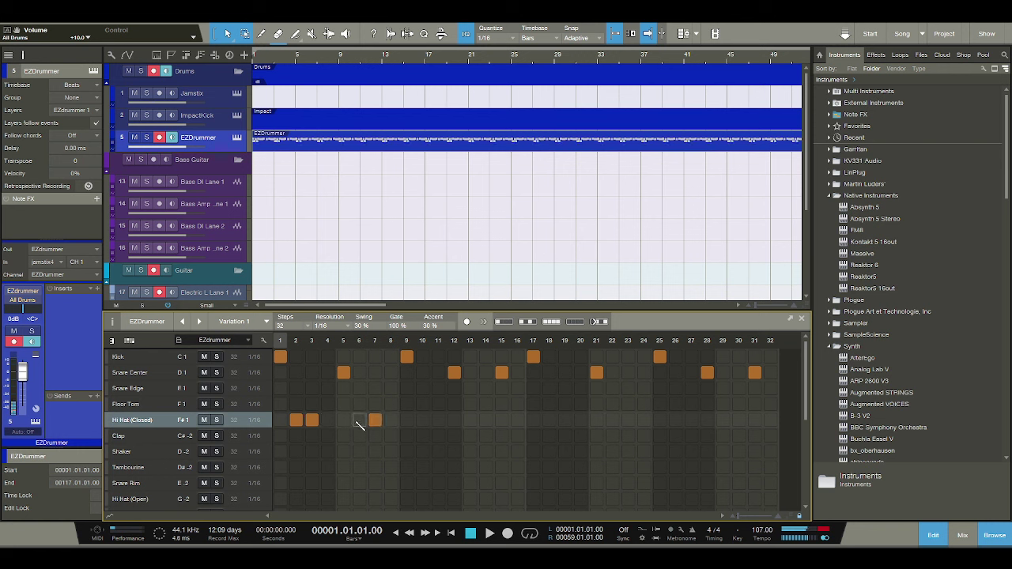
click(359, 420)
click(438, 420)
click(422, 420)
click(501, 420)
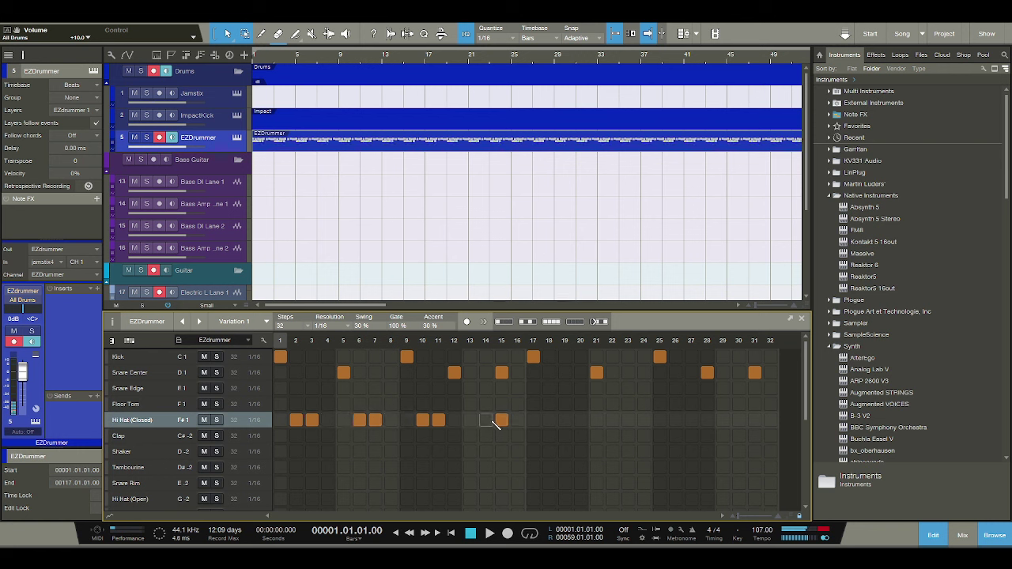
click(487, 420)
click(489, 533)
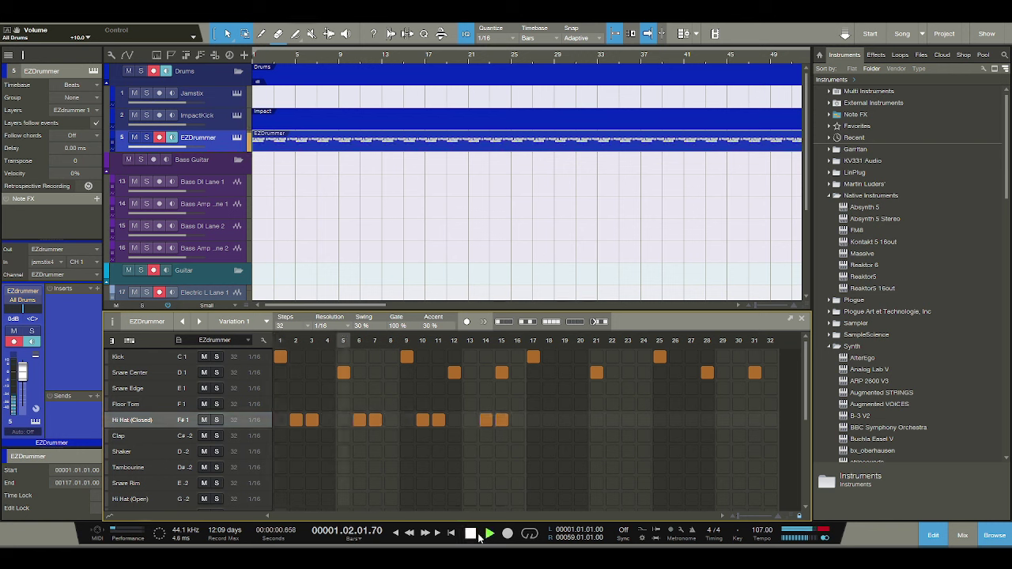
click(472, 534)
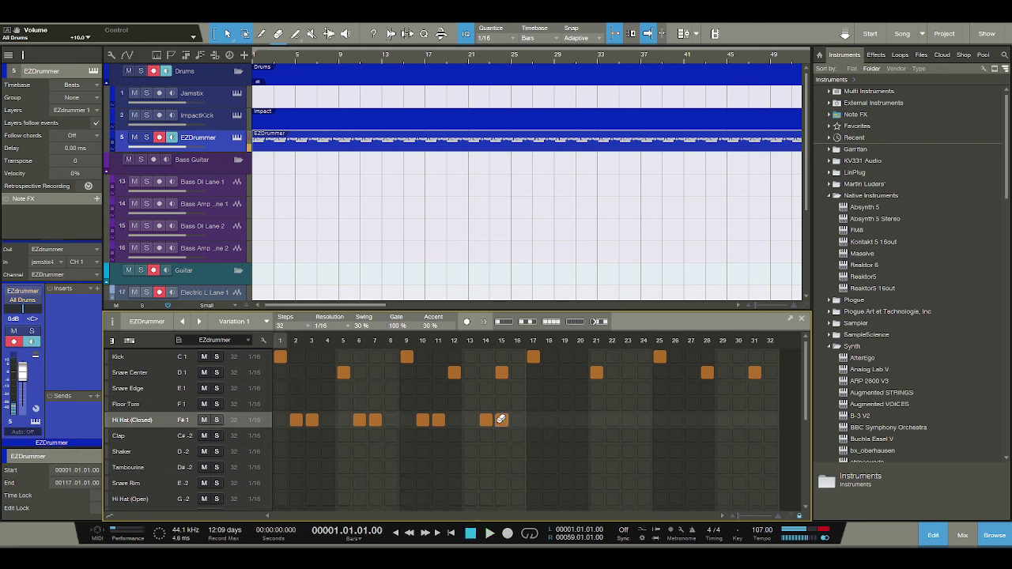
Clear the Hi Hat (Closed) lane and place hits on steps 3, 4, 7, 8, 11, 12, 15 and 16.
drag(501, 420, 302, 416)
click(327, 420)
click(390, 419)
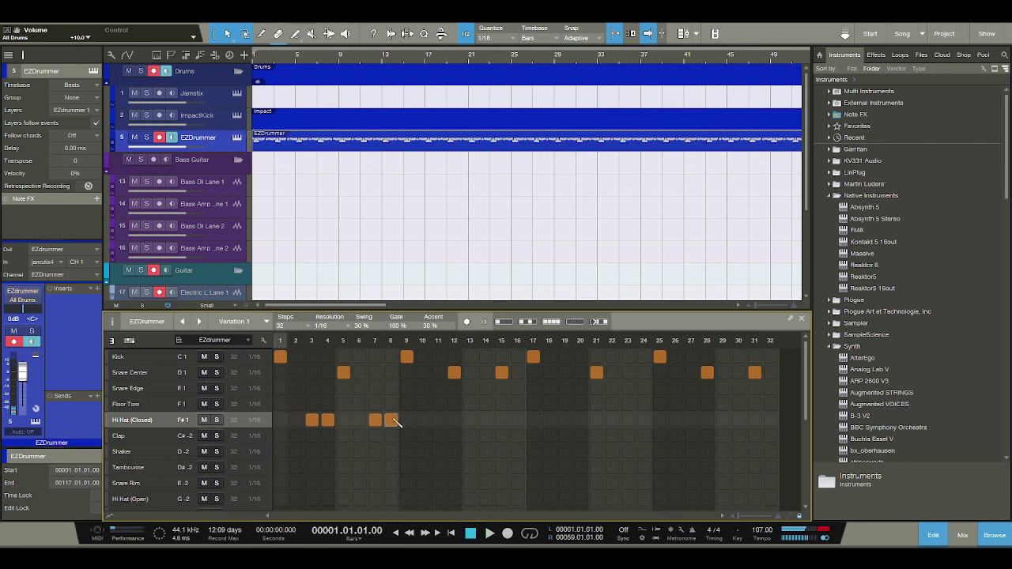
click(438, 420)
click(454, 419)
click(501, 420)
click(517, 420)
Add Hi Hat (Closed) hits on steps 19, 20, 23, 24, 27, 28, 31 and 32, and audition the pattern.
click(549, 420)
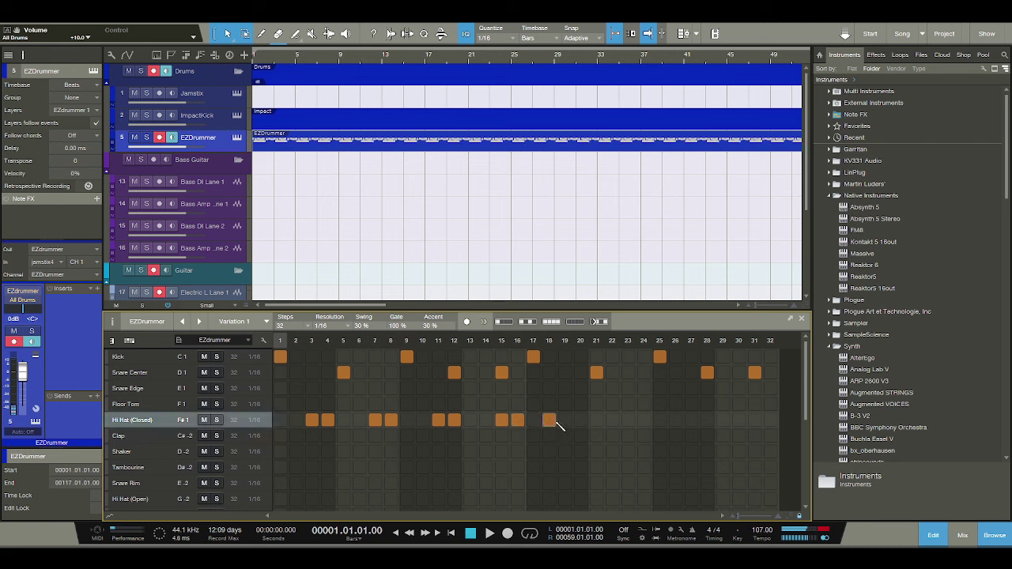
click(548, 420)
click(564, 420)
click(580, 420)
click(628, 420)
click(643, 420)
click(691, 419)
click(707, 420)
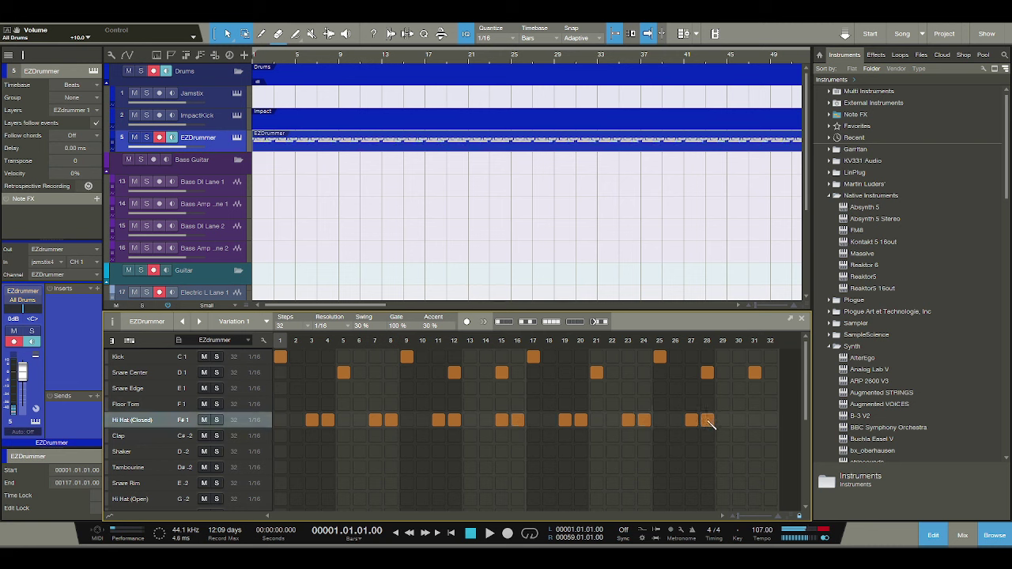
click(754, 420)
click(770, 419)
click(489, 533)
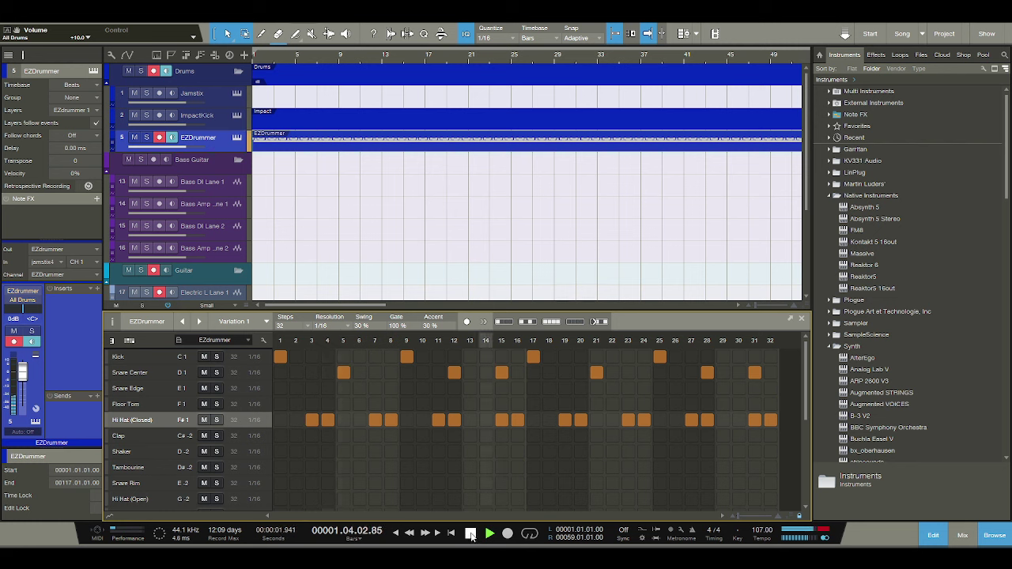
click(470, 536)
Replace the Hi Hat (Closed) hits on steps 19 and 27 with Hi Hat (Open) hits, and audition the pattern.
click(565, 499)
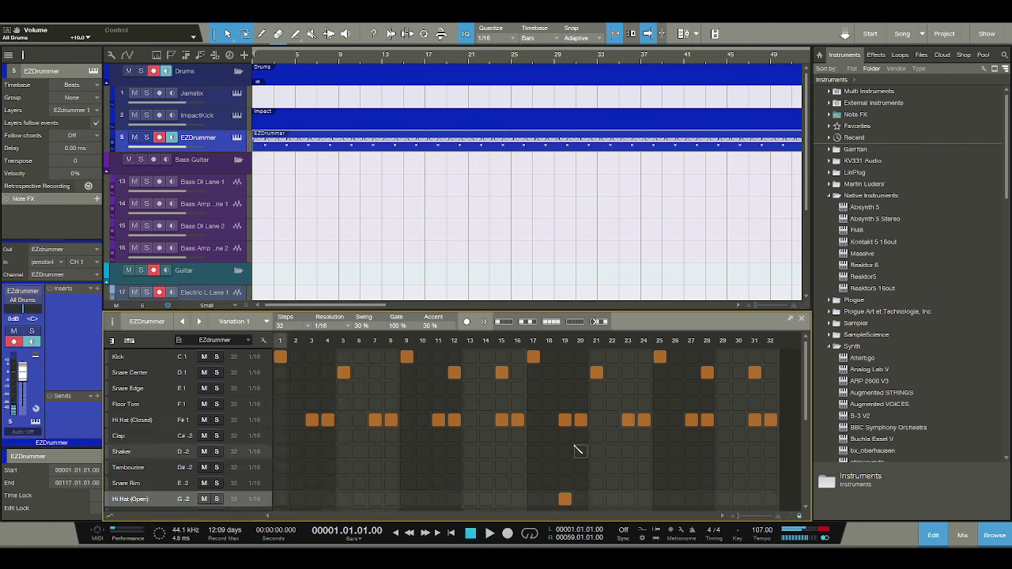
click(564, 419)
click(691, 499)
click(691, 419)
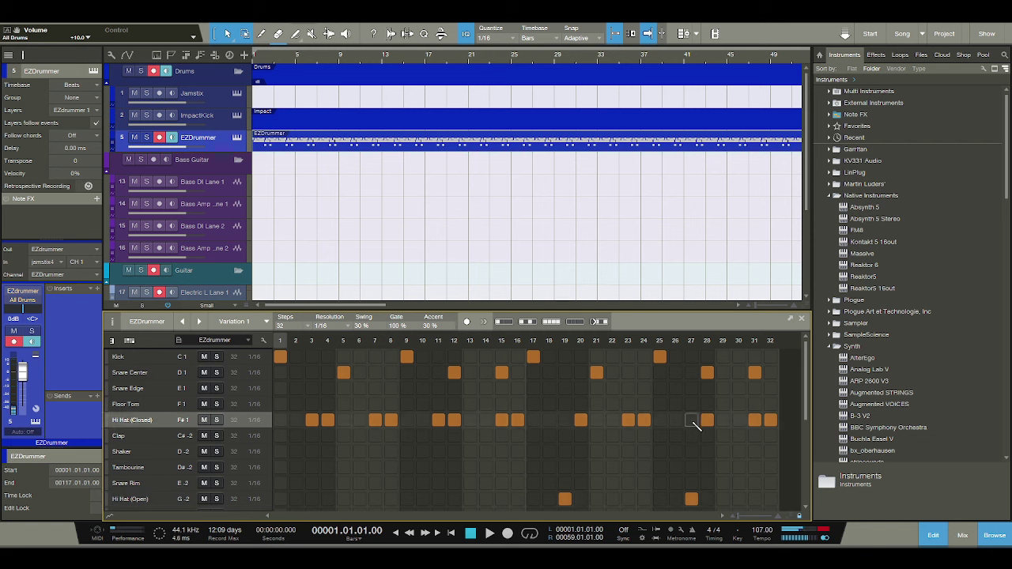
click(486, 534)
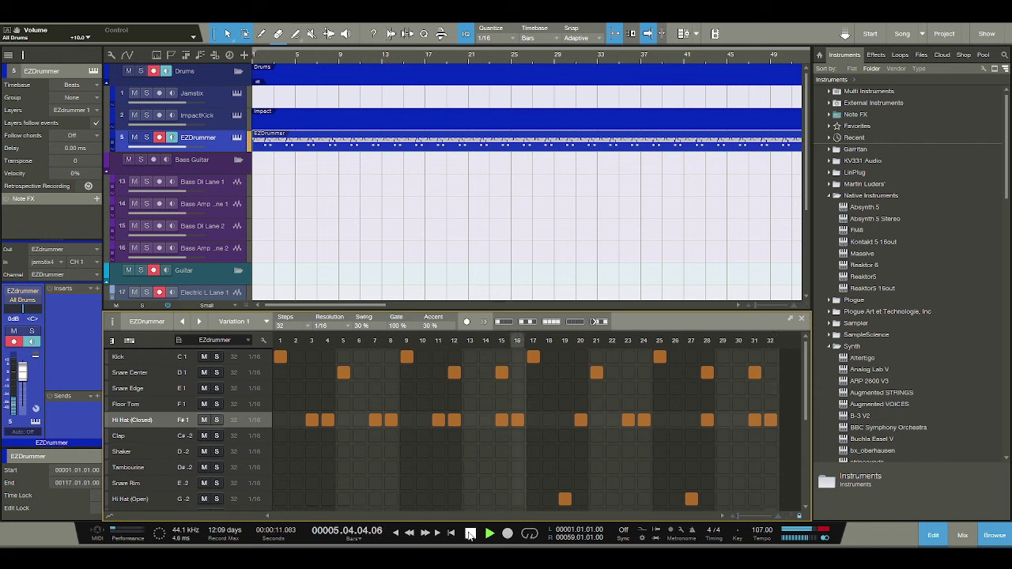
click(470, 534)
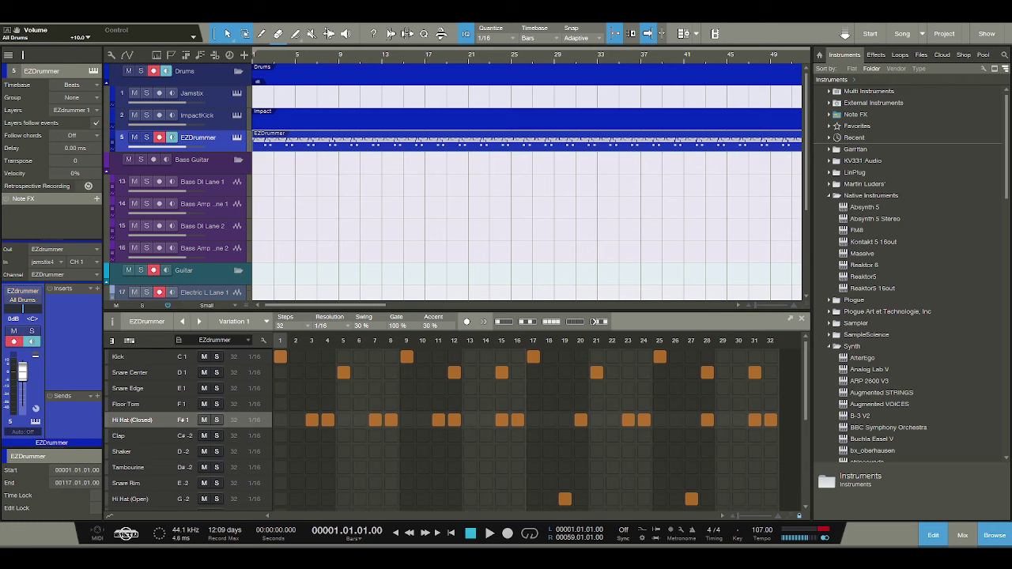
Fill the Shaker lane with a hit on every second step and audition the pattern.
click(122, 452)
click(528, 323)
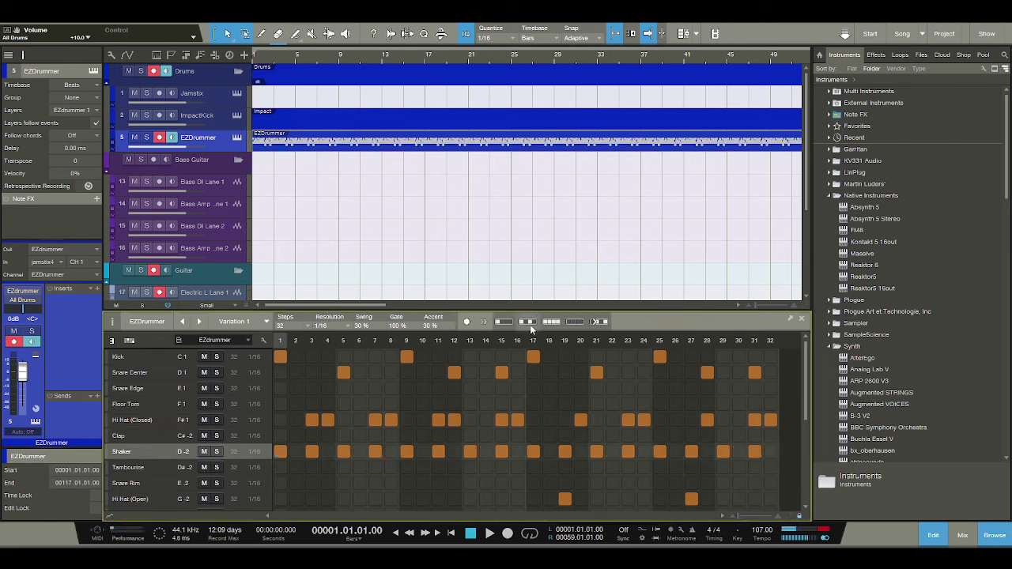
click(488, 533)
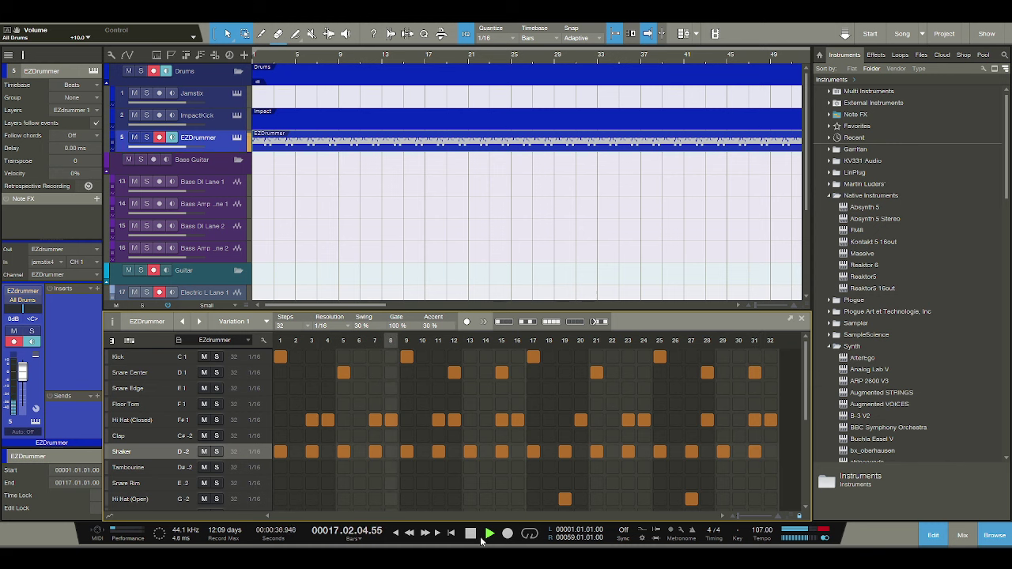
click(488, 537)
Close the pattern editor and record a short guitar take on Electric L Lane 1.
click(933, 535)
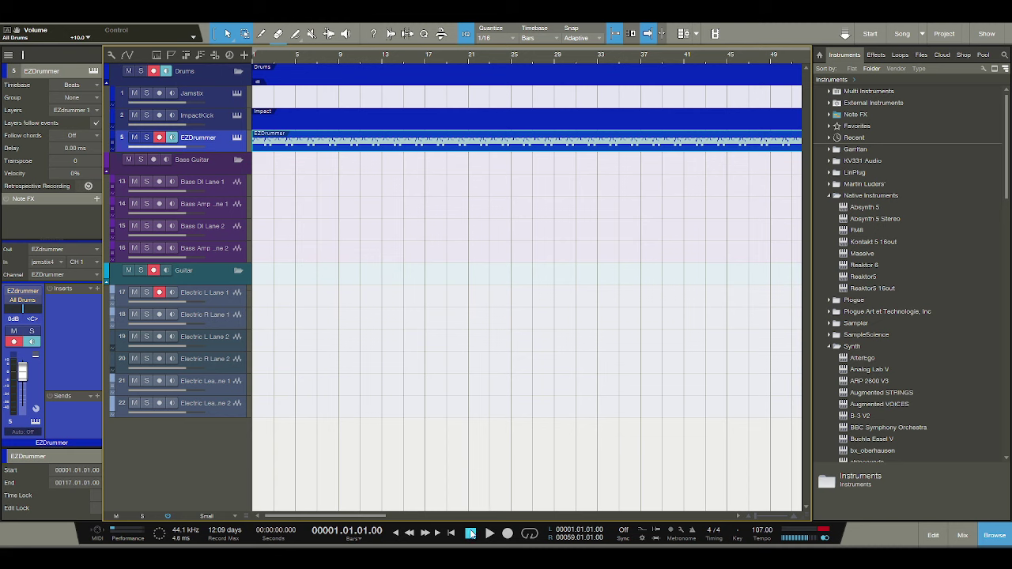
click(509, 534)
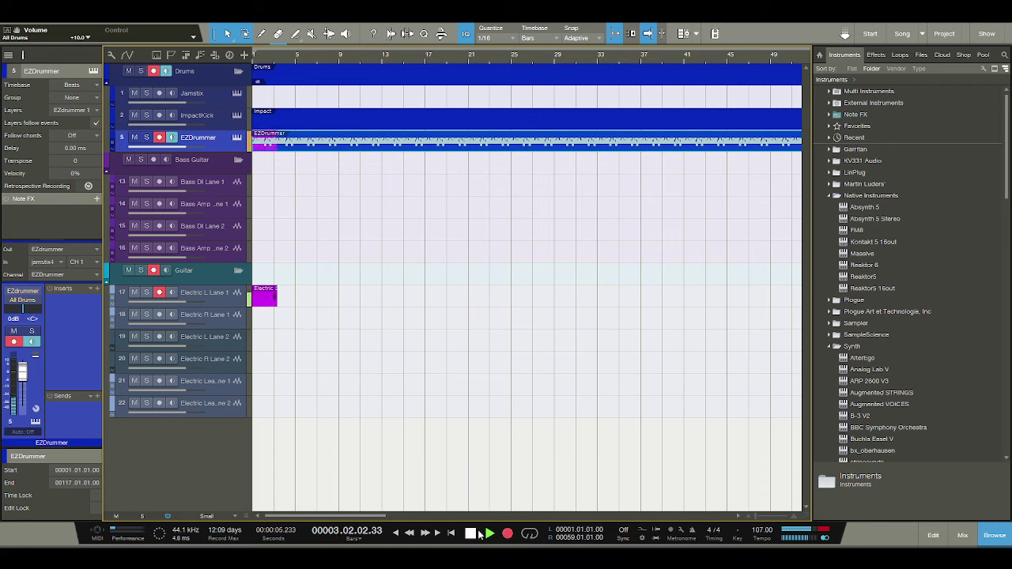
click(471, 533)
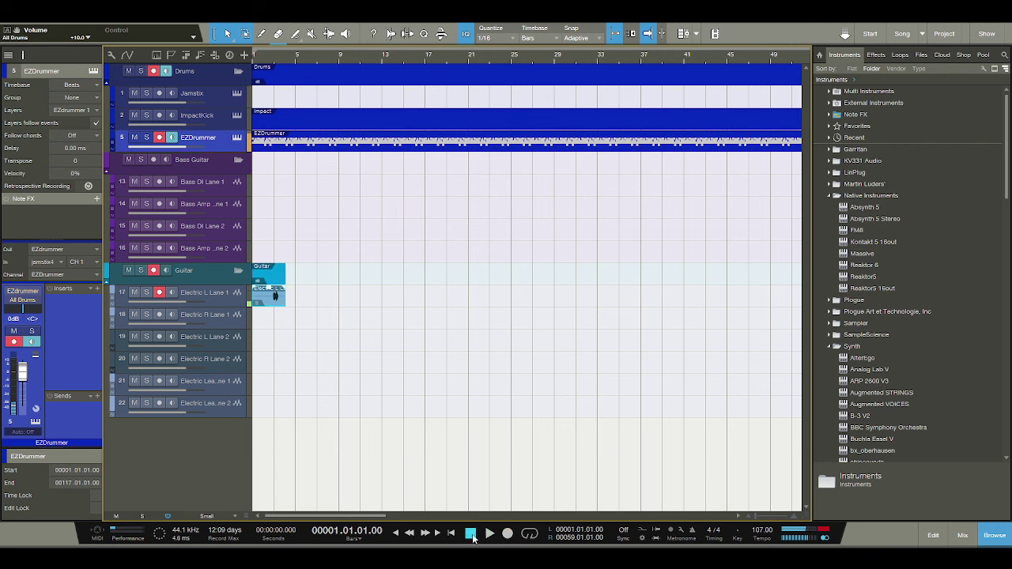
Reopen the EZDrummer pattern, set its swing to 0 %, and record another guitar take on Electric L Lane 1.
click(309, 143)
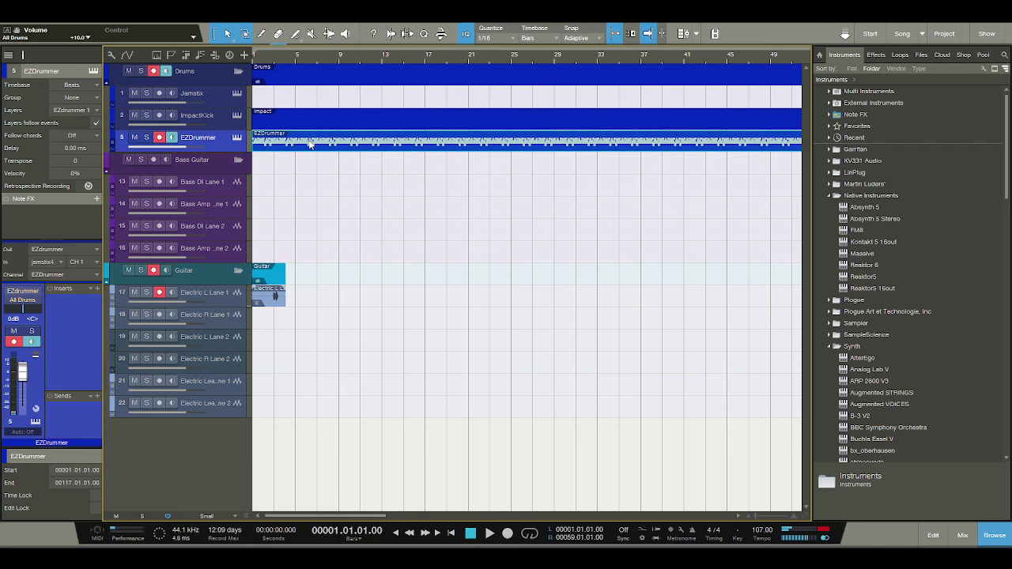
double_click(310, 143)
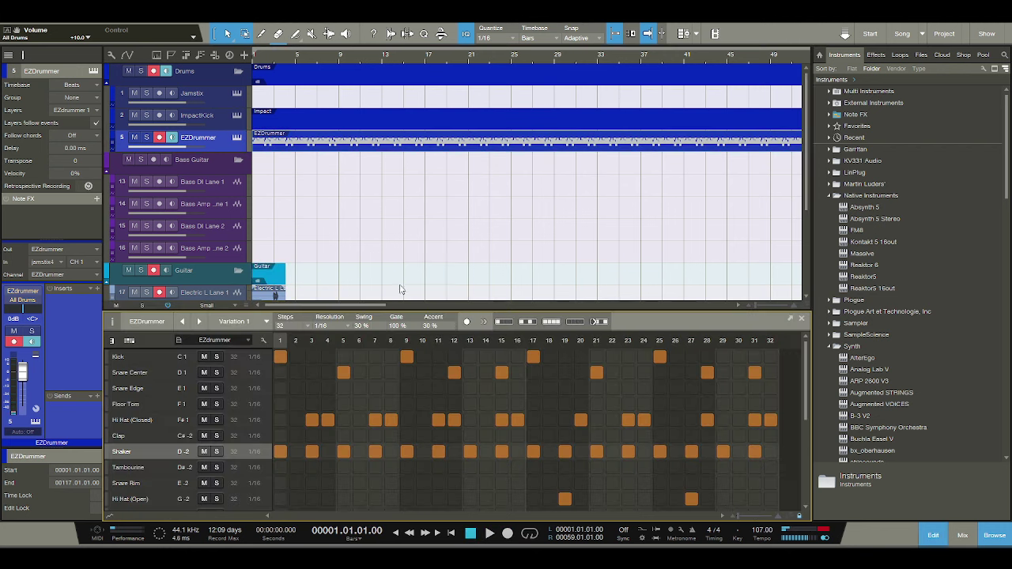
click(505, 535)
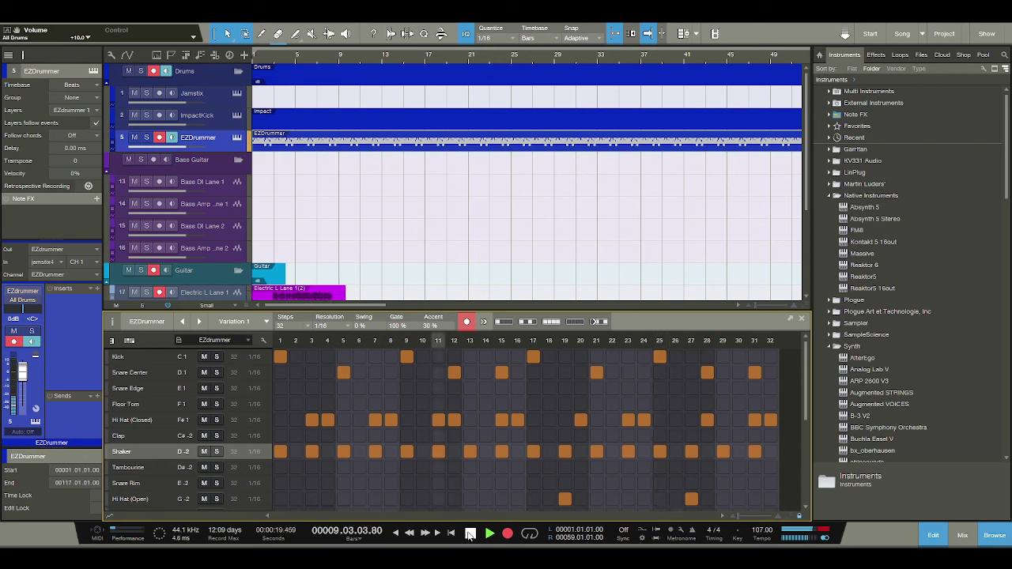
click(469, 535)
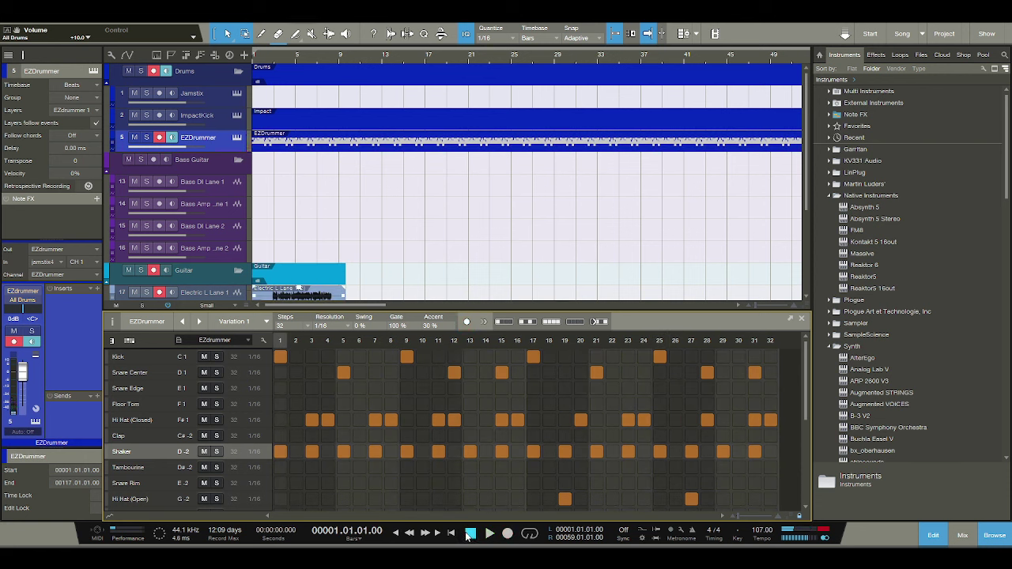
Enable looping and record two more guitar takes on Electric L Lane 1, the last one about 19 bars long.
key(KP_Divide)
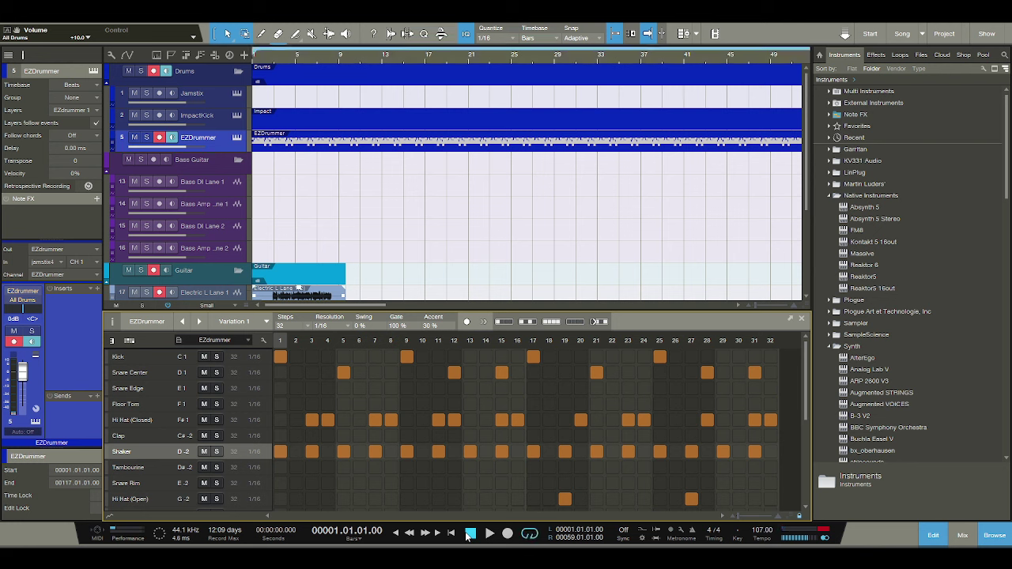
click(510, 535)
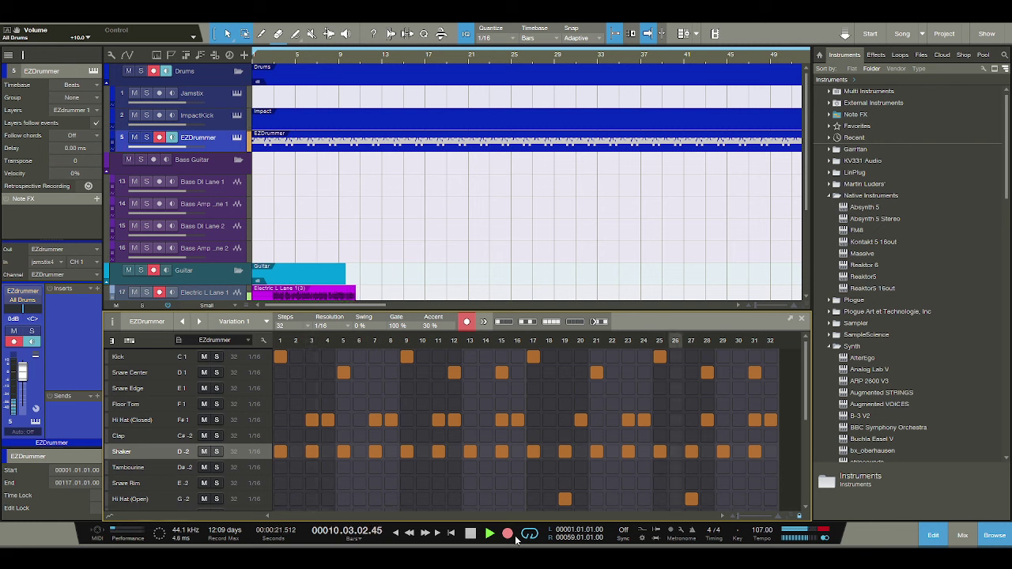
key(space)
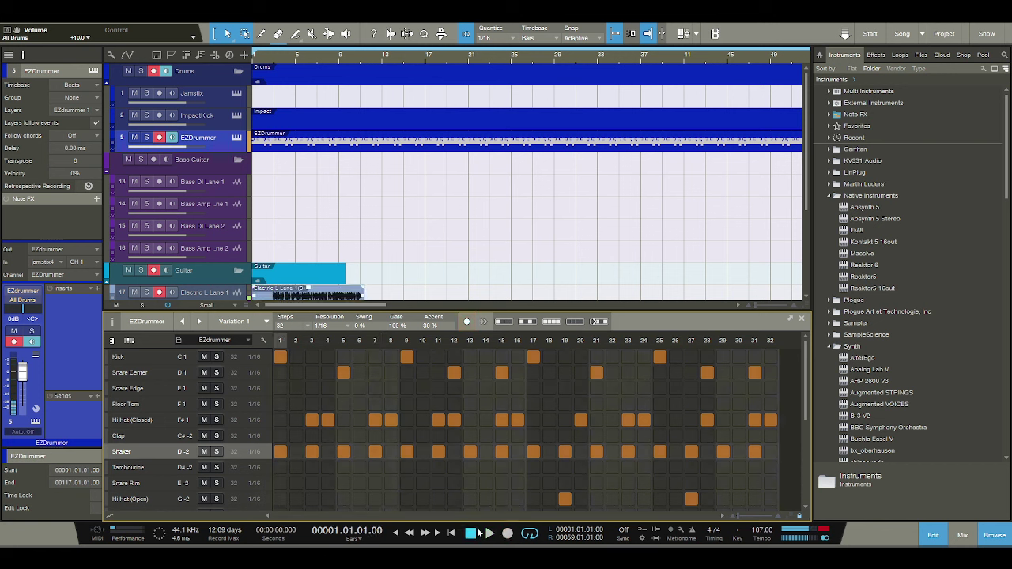
click(508, 535)
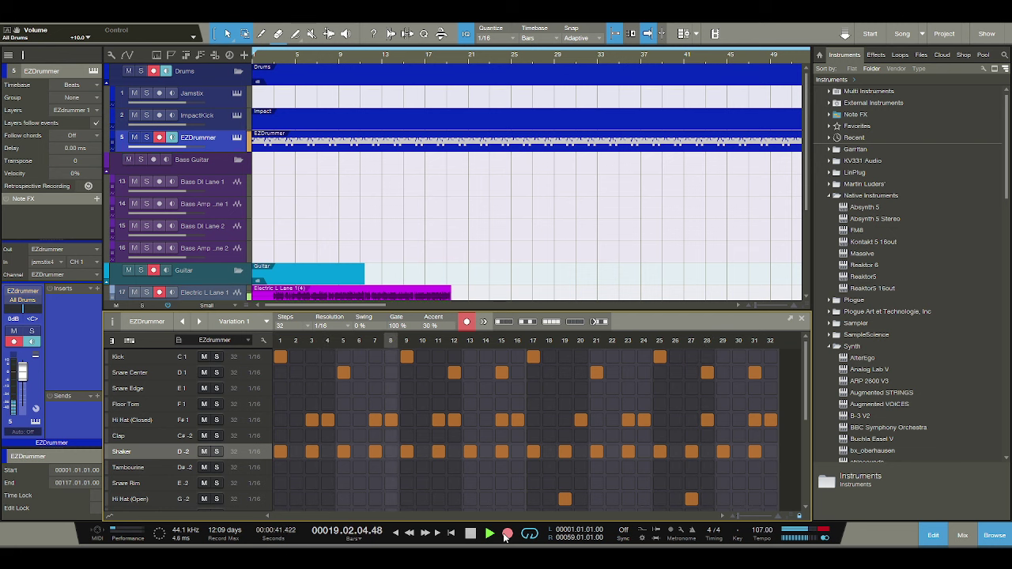
click(506, 535)
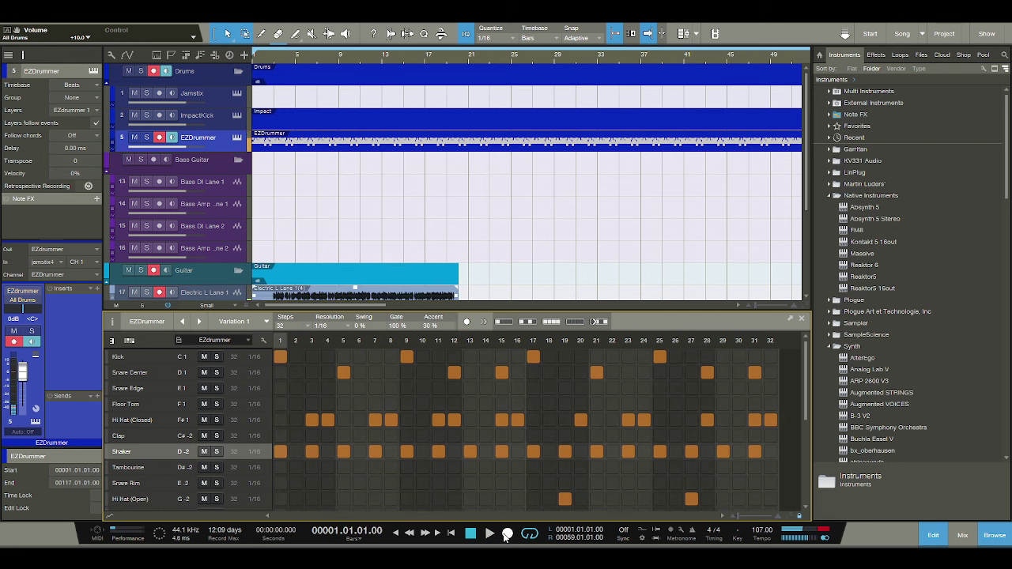
Arm Electric R Lane 1, mute Electric L Lane 1, and record a guitar take about 12 bars long.
scroll(289, 250, down, 2)
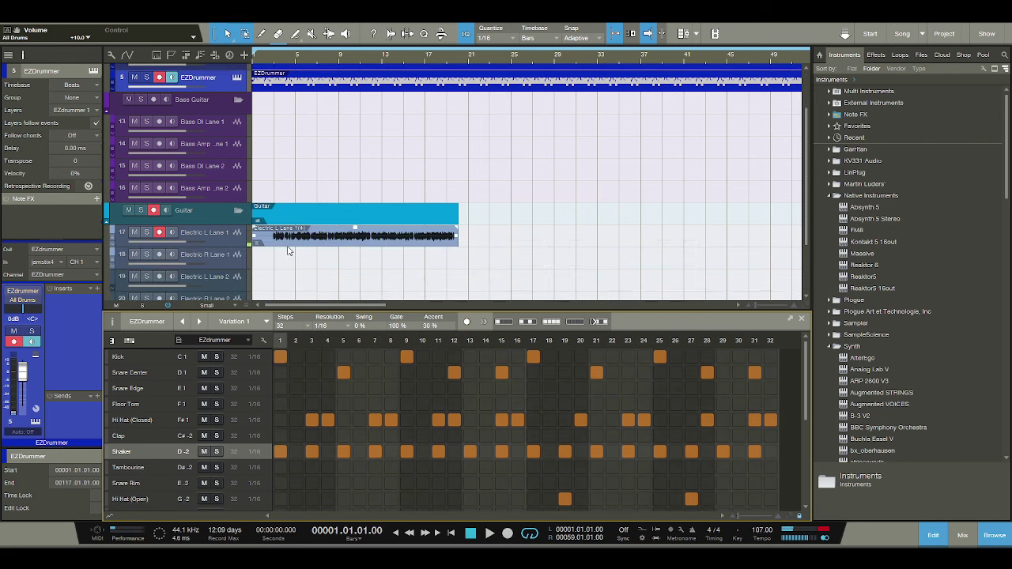
click(160, 254)
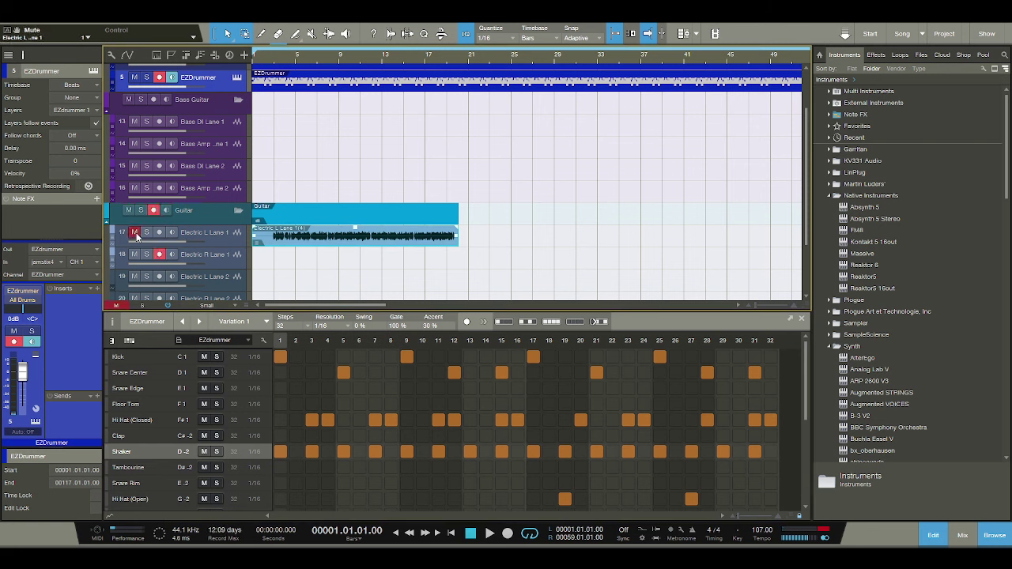
click(506, 534)
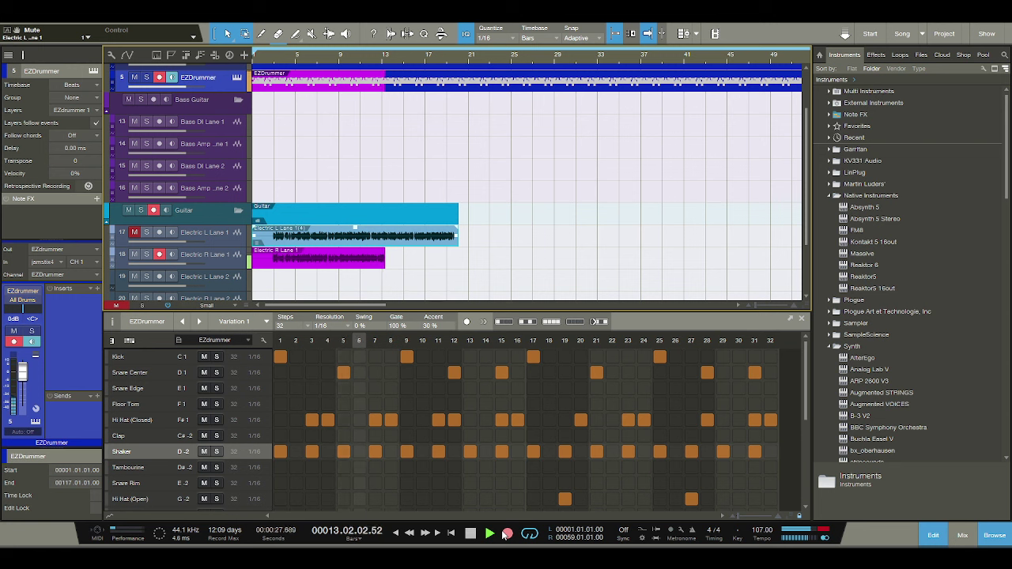
key(space)
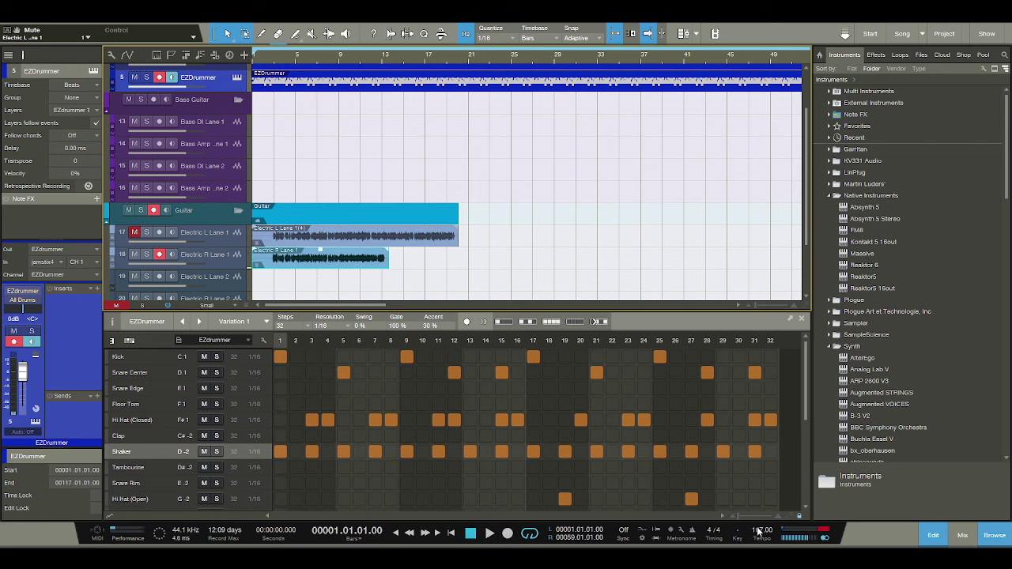
Set the song tempo to 102 and disarm Electric R Lane 1 for recording.
key(Return)
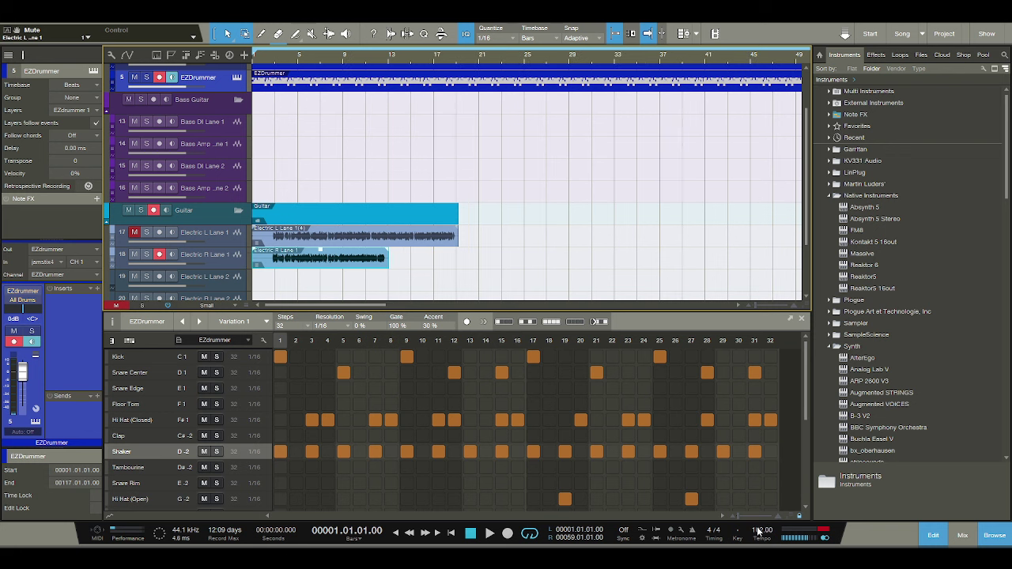
click(159, 254)
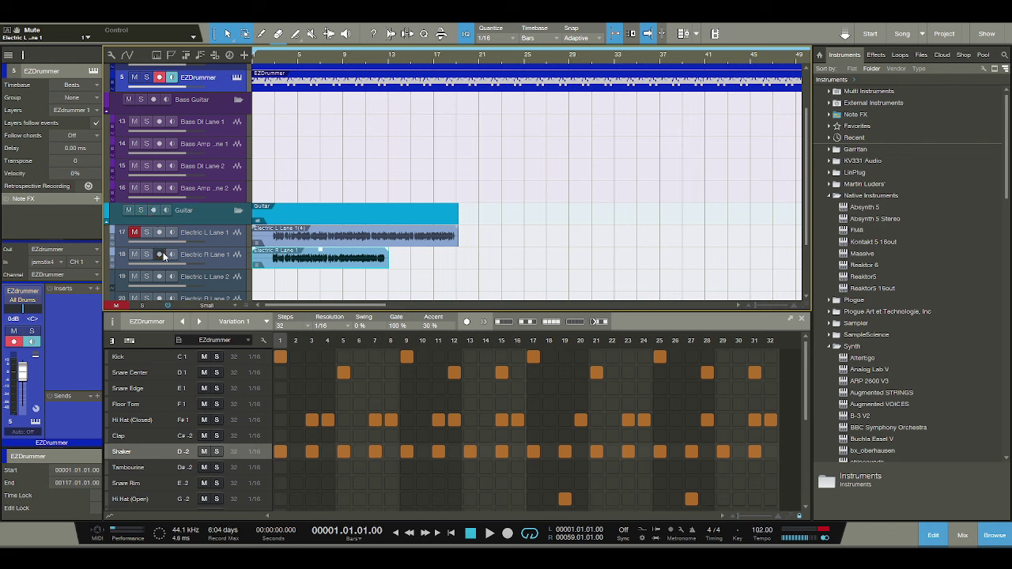
Arm Electric L Lane 1, mute Electric R Lane 1, and record two guitar takes, the last one about 19 bars long.
click(148, 234)
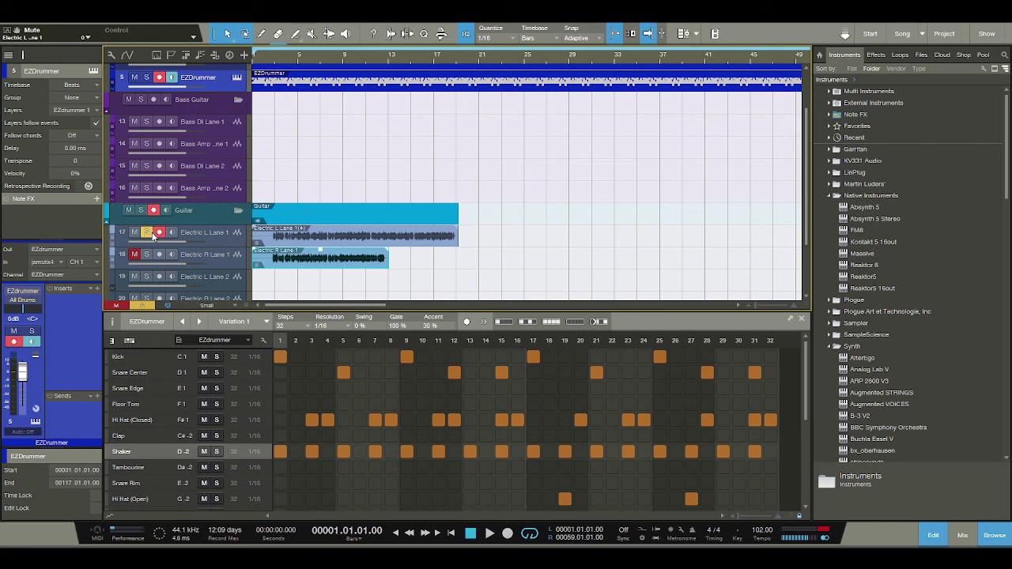
click(489, 535)
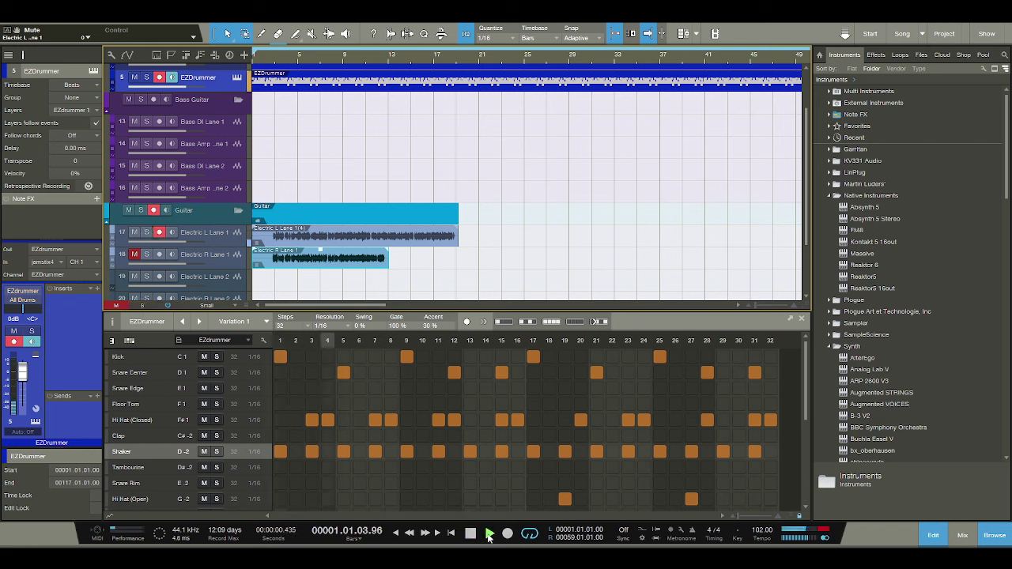
click(507, 535)
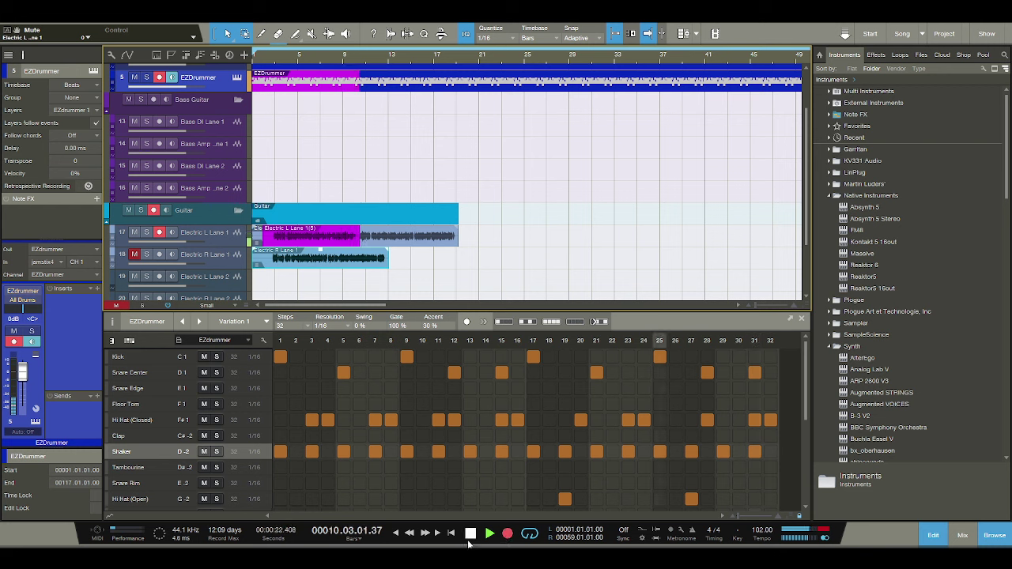
click(470, 534)
click(511, 536)
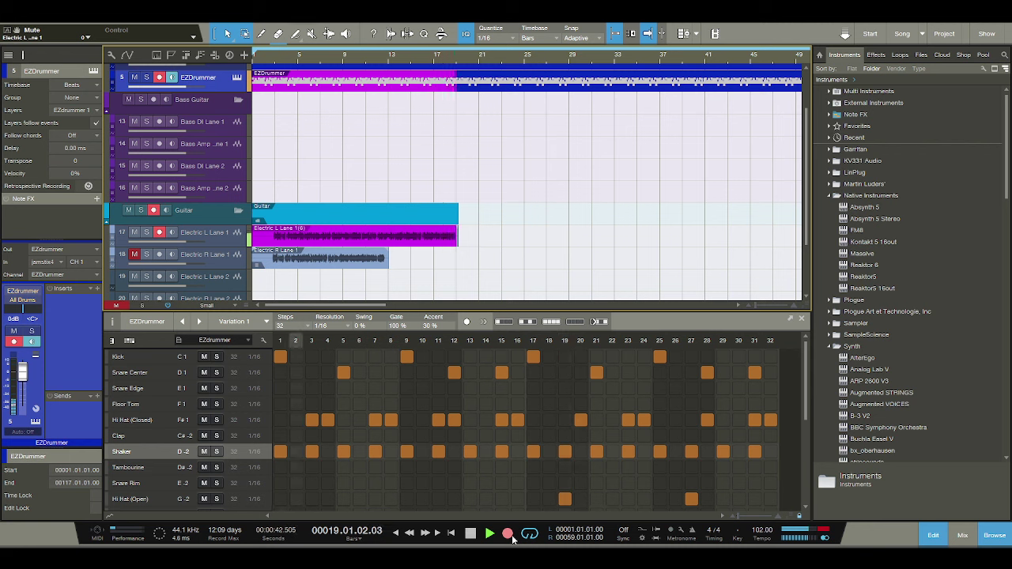
key(space)
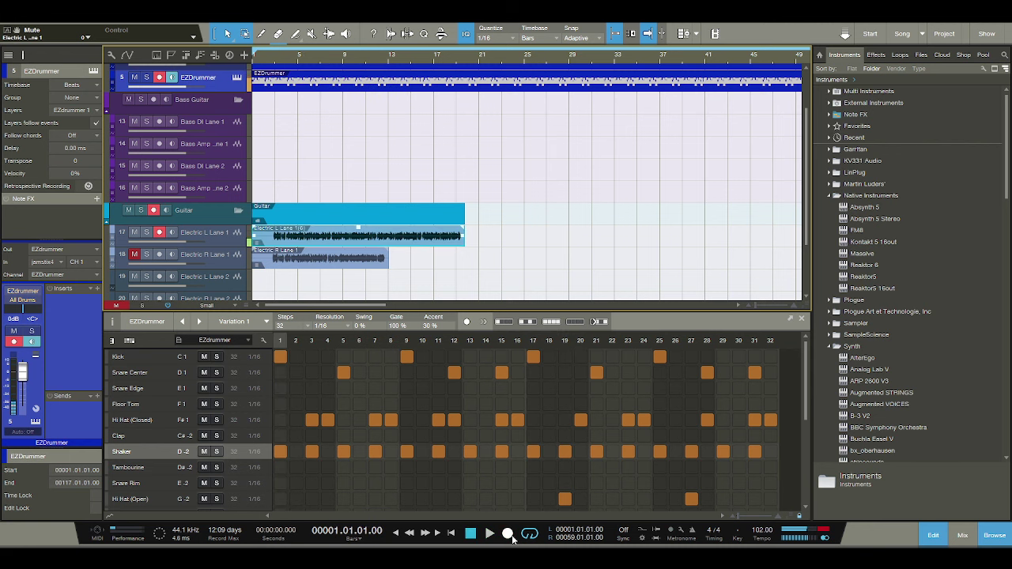
Arm Electric R Lane 1, mute Electric L Lane 1, and record two guitar takes, the second about 10 bars long.
click(159, 254)
click(134, 231)
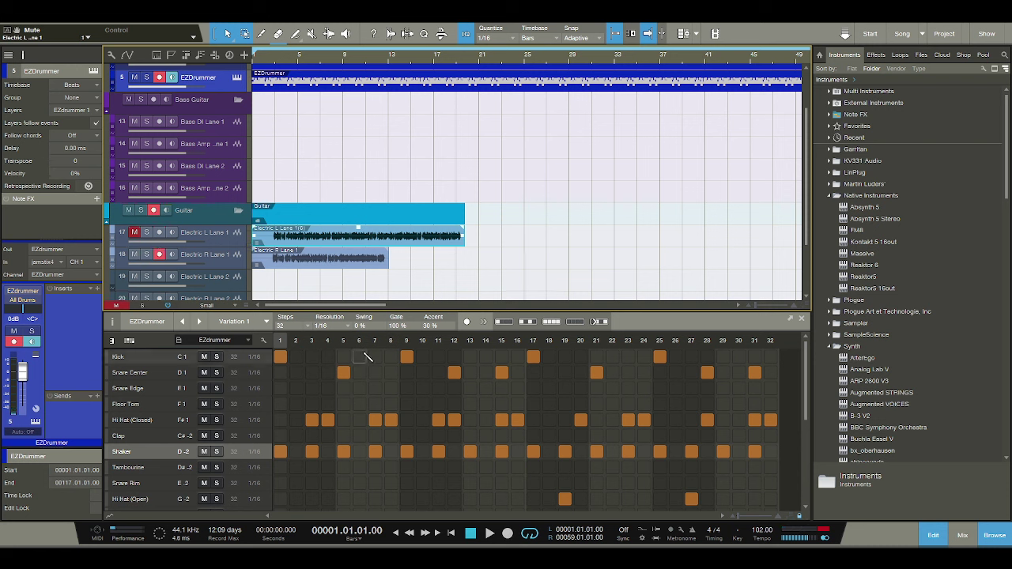
click(508, 534)
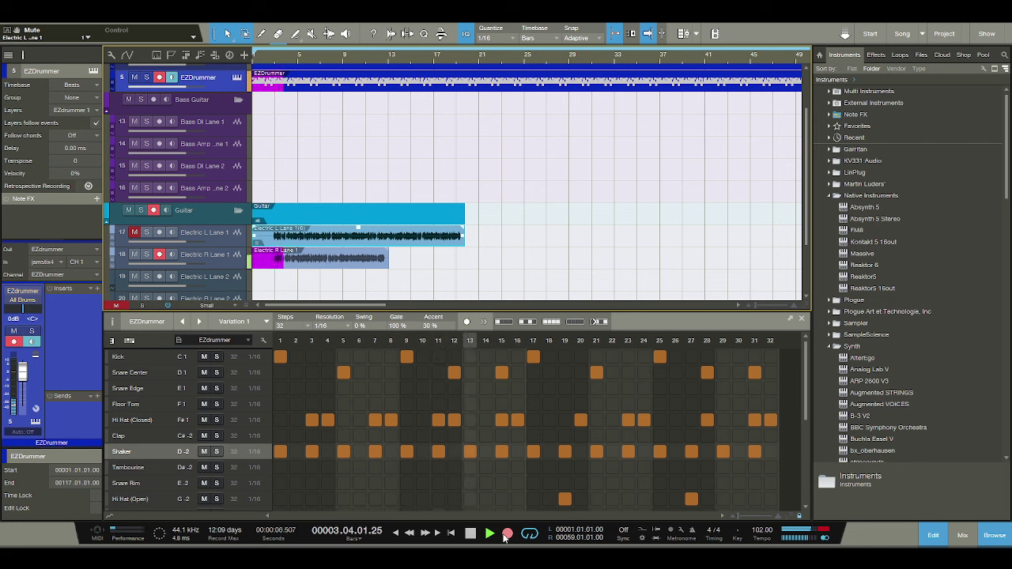
key(space)
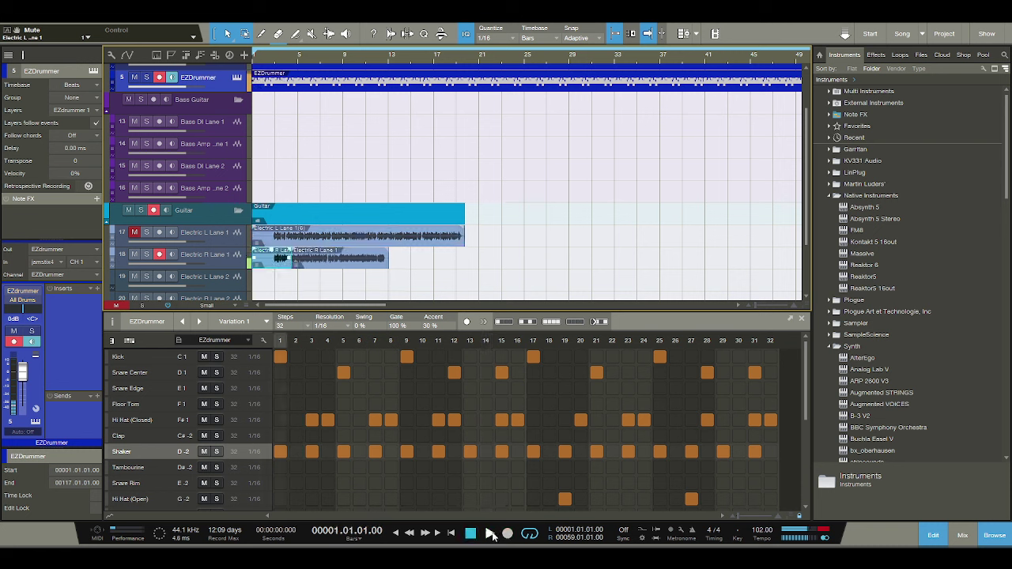
click(505, 534)
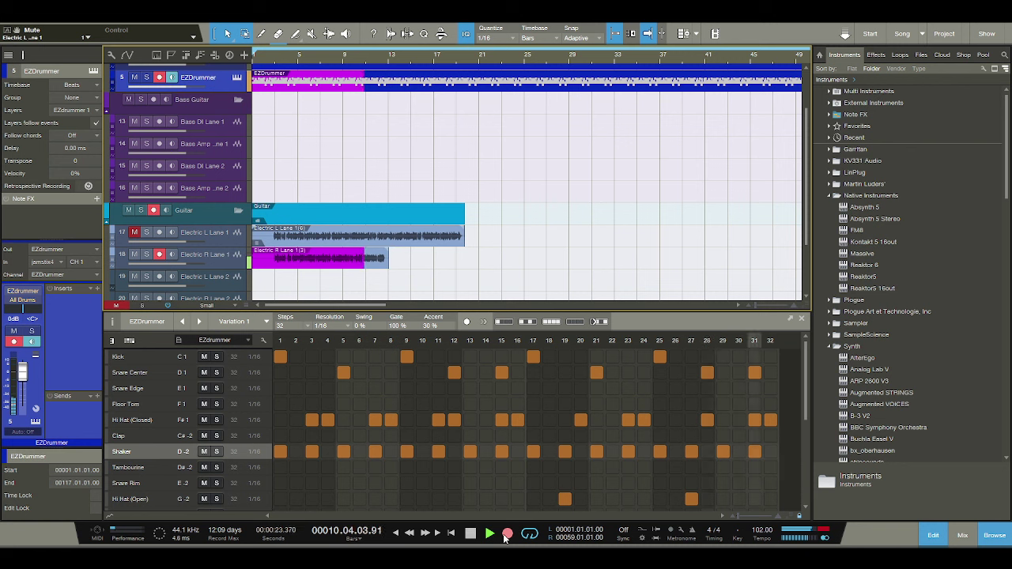
click(468, 537)
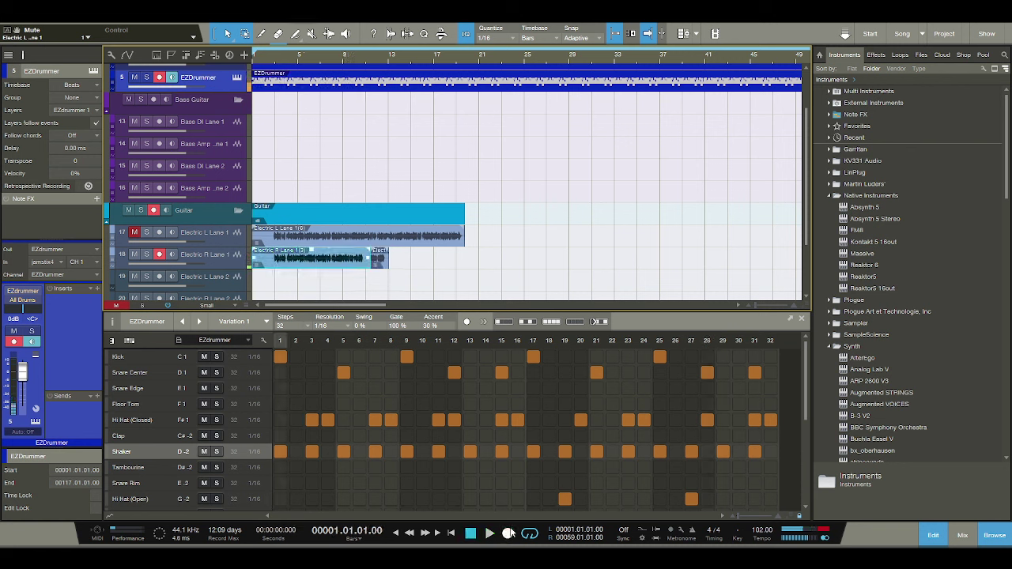
Record two more takes on Electric R Lane 1, the last one about 19 bars long, and play both guitar lanes back unmuted.
click(509, 533)
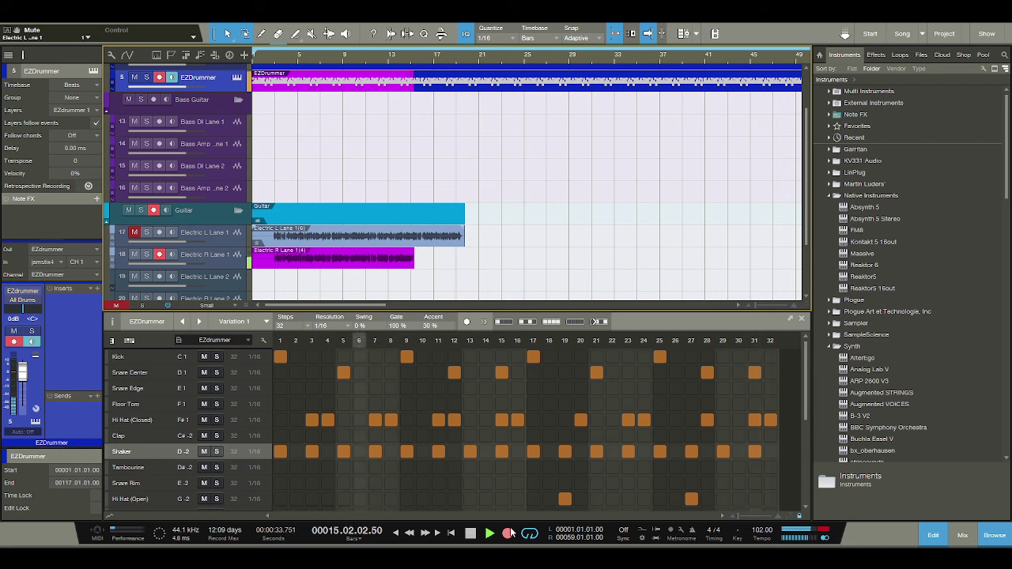
key(space)
click(509, 533)
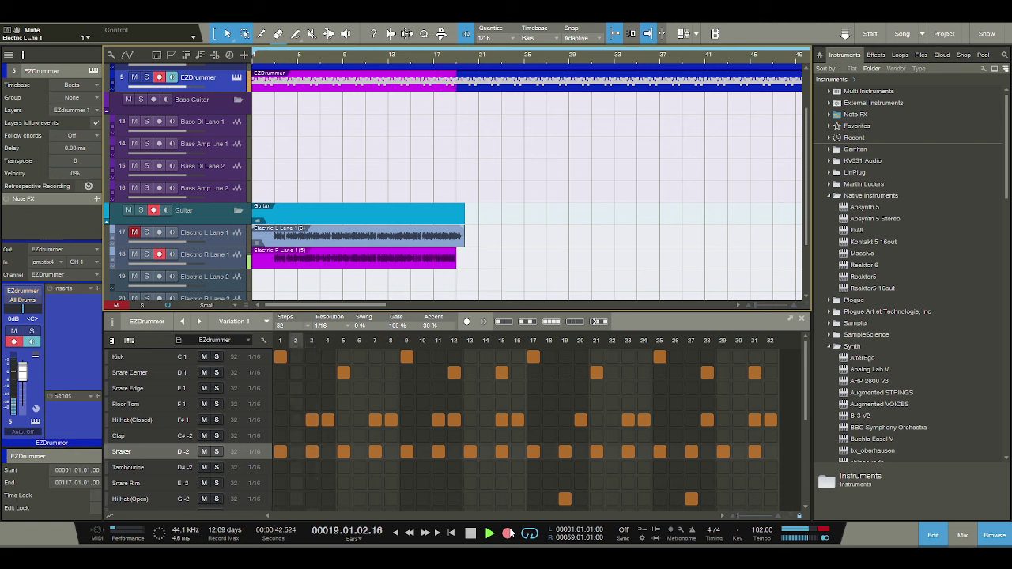
key(space)
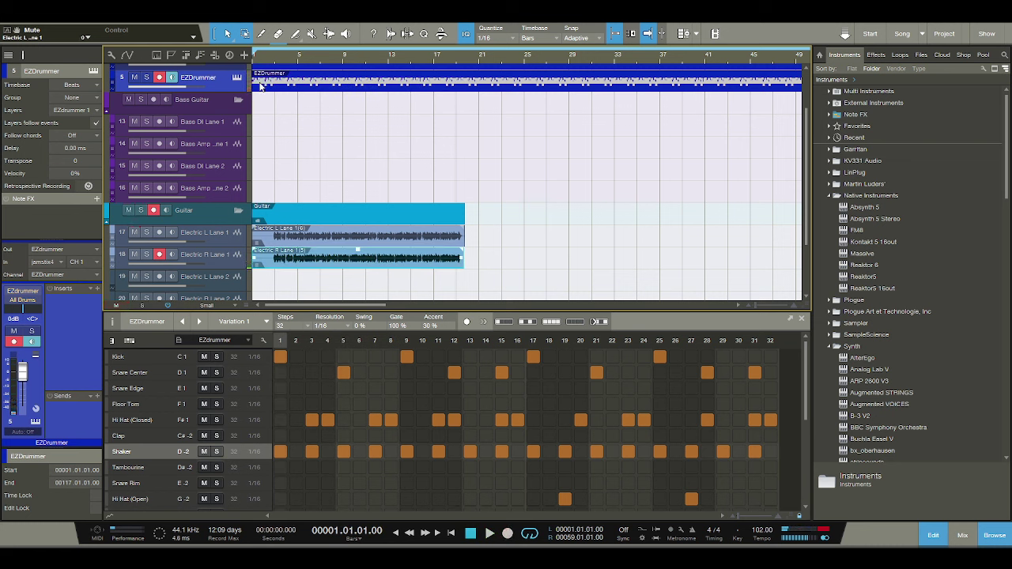
key(space)
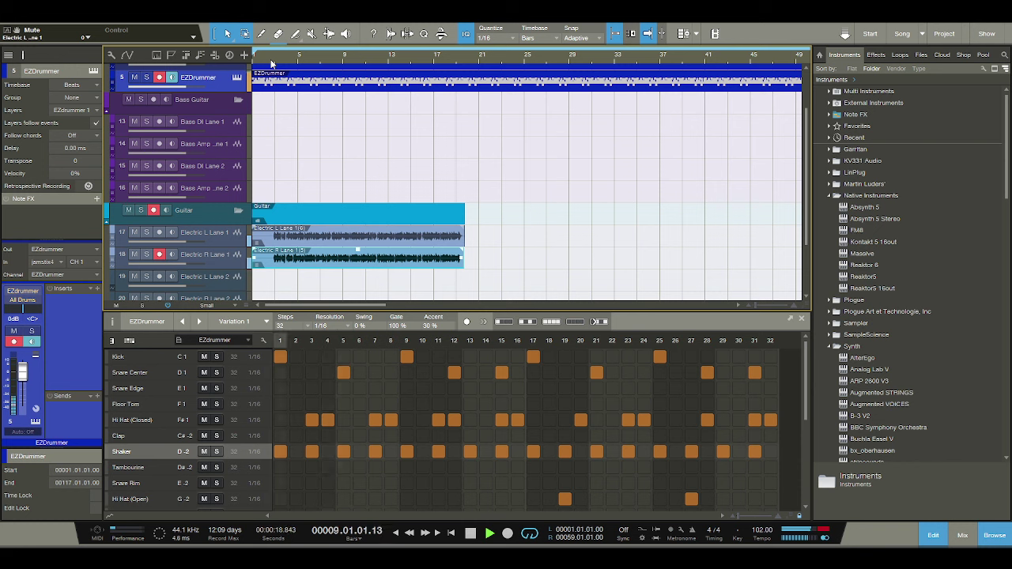
click(469, 534)
Switch record arming to Electric L Lane 1, mute Electric R Lane 1, and record a new guitar take about 19 bars long.
click(158, 255)
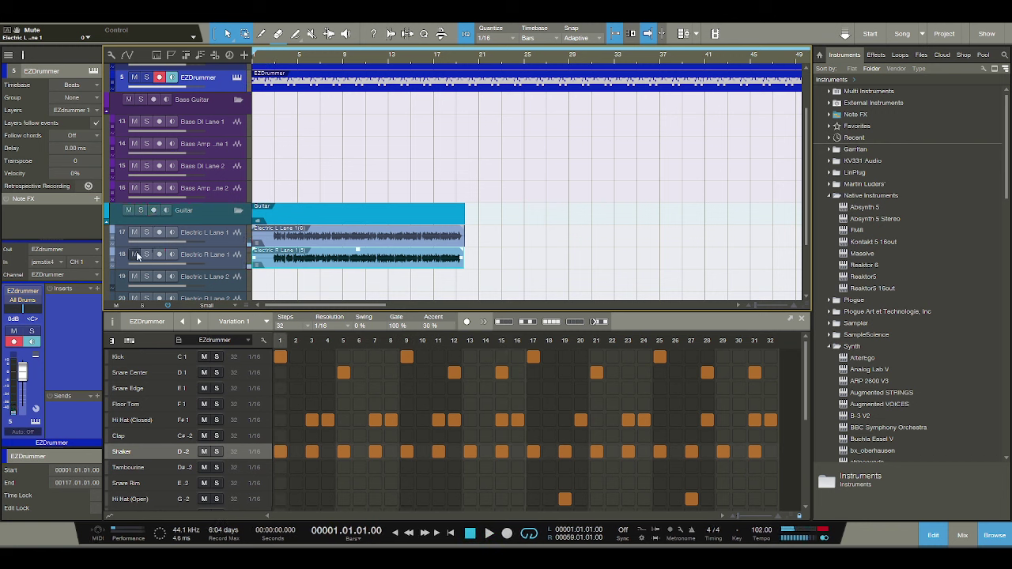
click(159, 232)
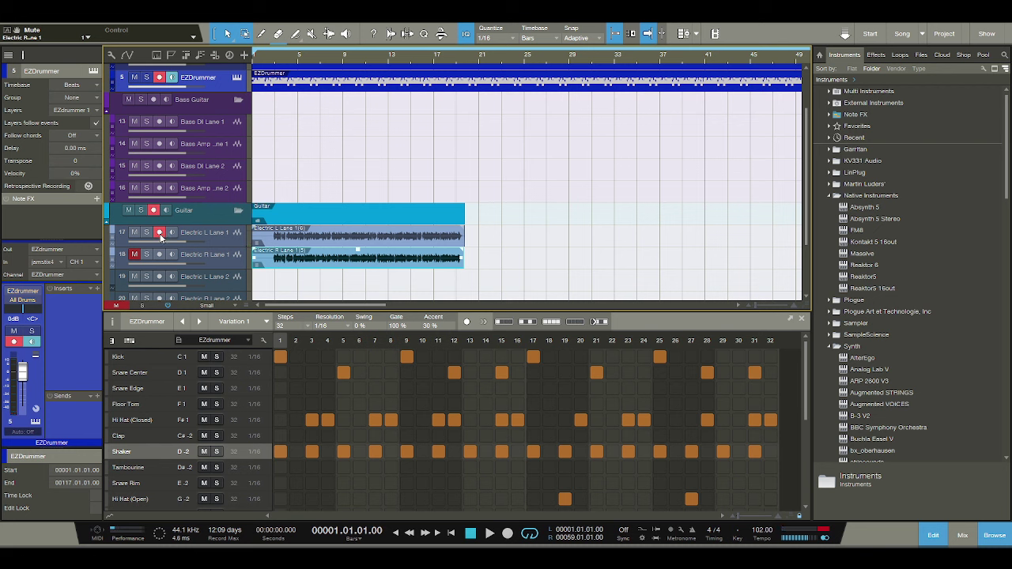
click(506, 534)
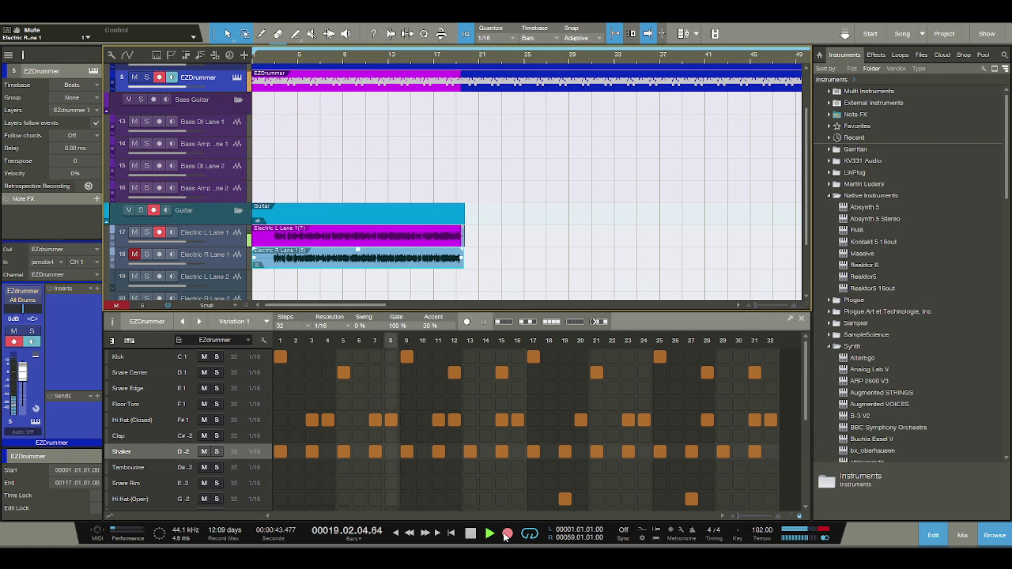
key(space)
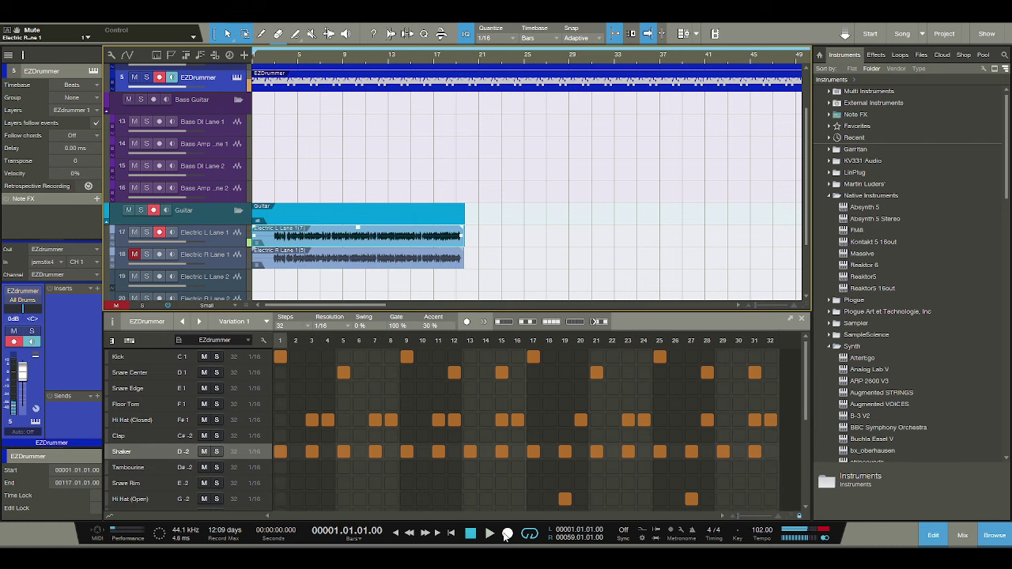
Arm Electric R Lane 1, record takes with Electric L Lane 1 muted, the last about 19 bars long, and play both lanes back unmuted.
click(158, 253)
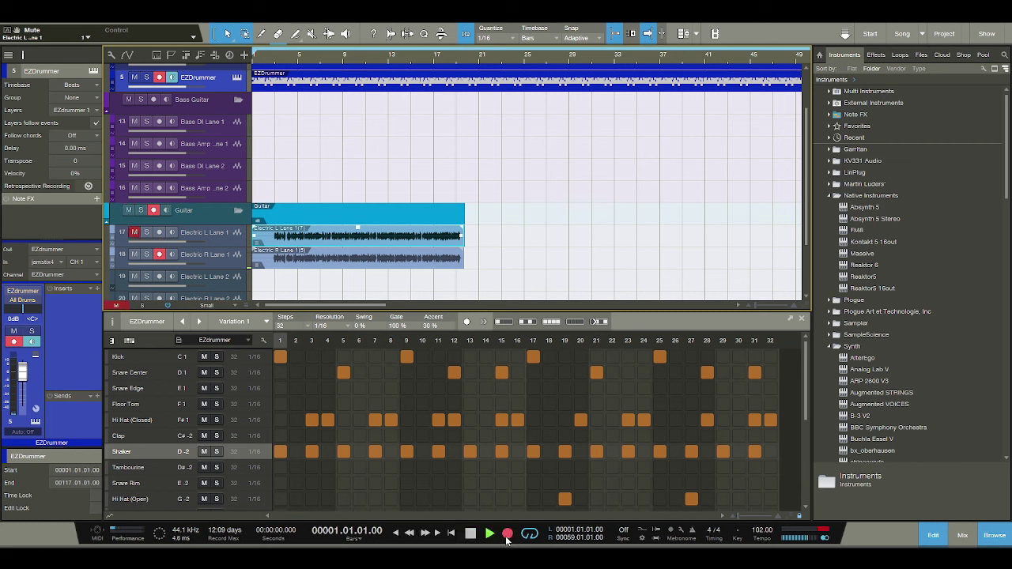
click(506, 535)
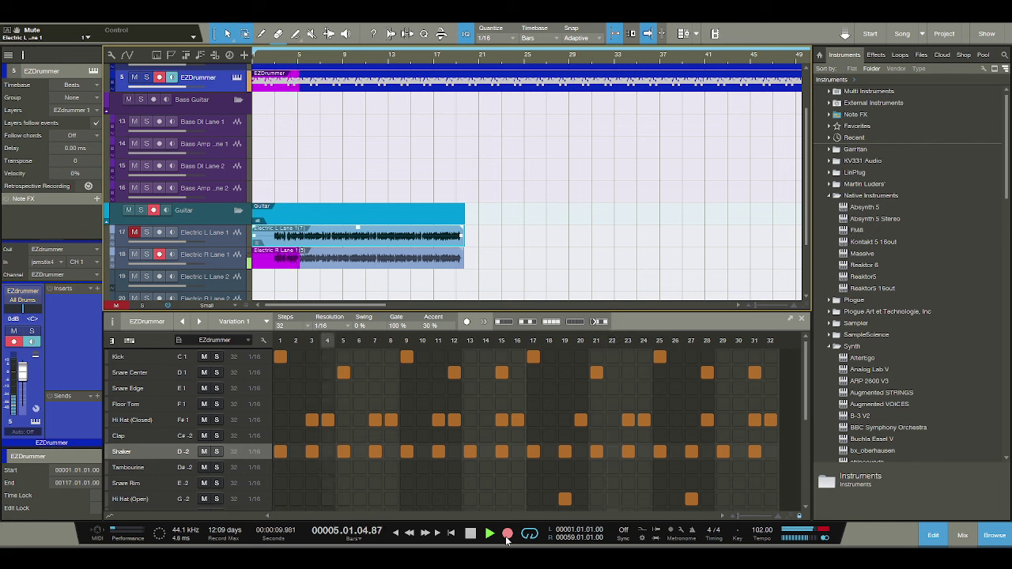
click(470, 535)
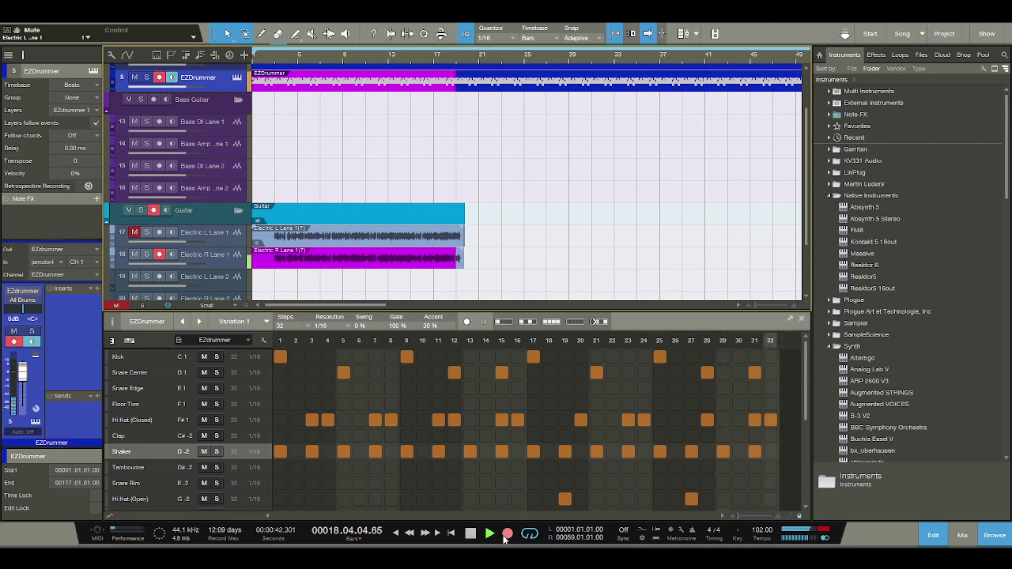
key(space)
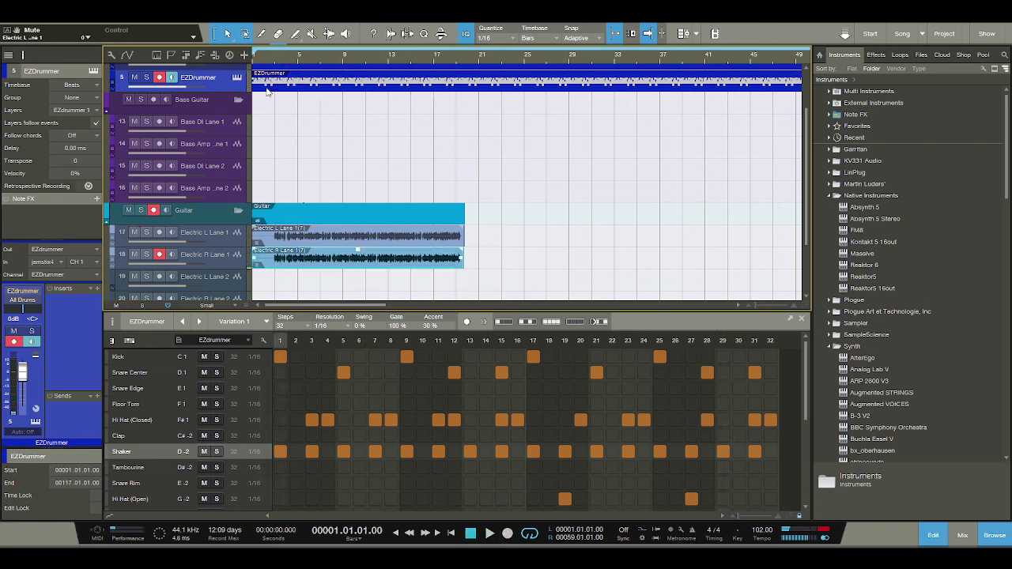
key(space)
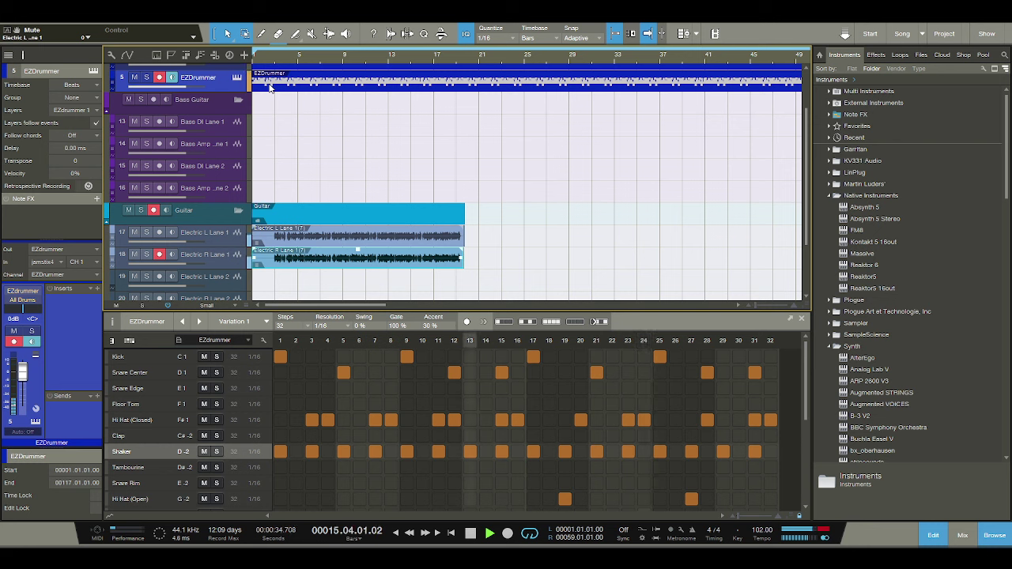
click(470, 534)
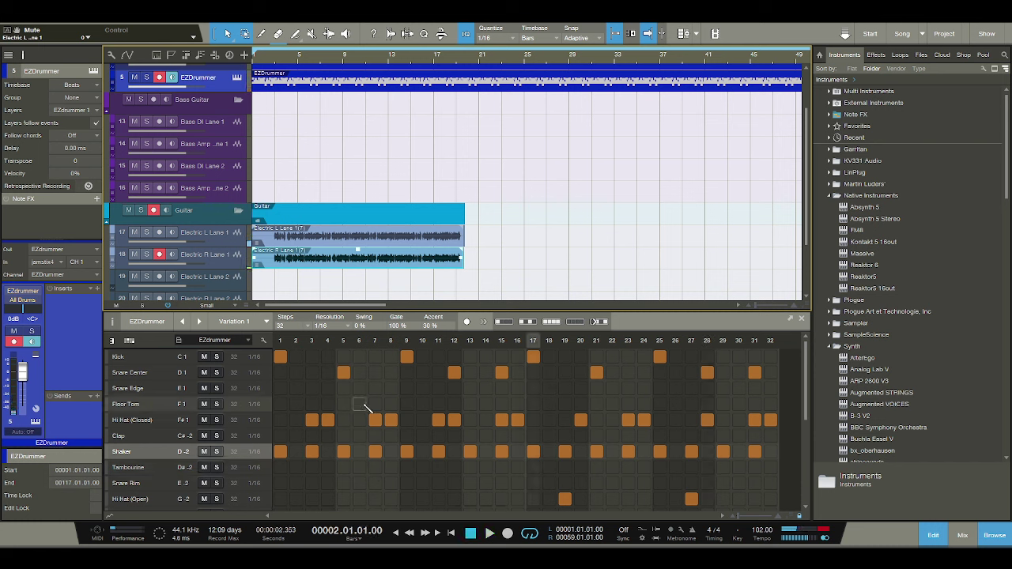
Split the Guitar folder events at bars 3 and 19 and delete all leftover pieces outside that range on both lanes.
click(276, 208)
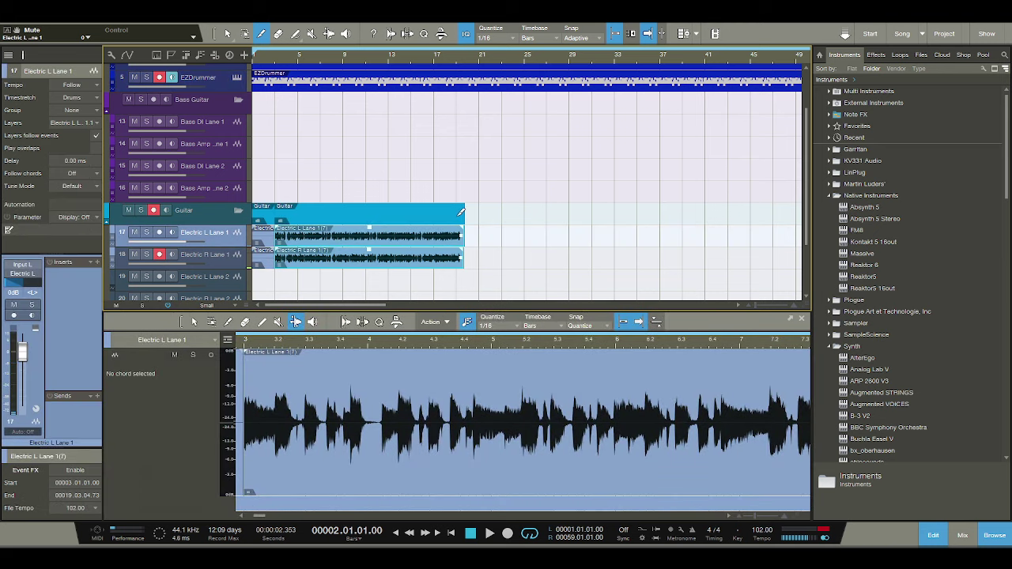
click(460, 211)
click(240, 32)
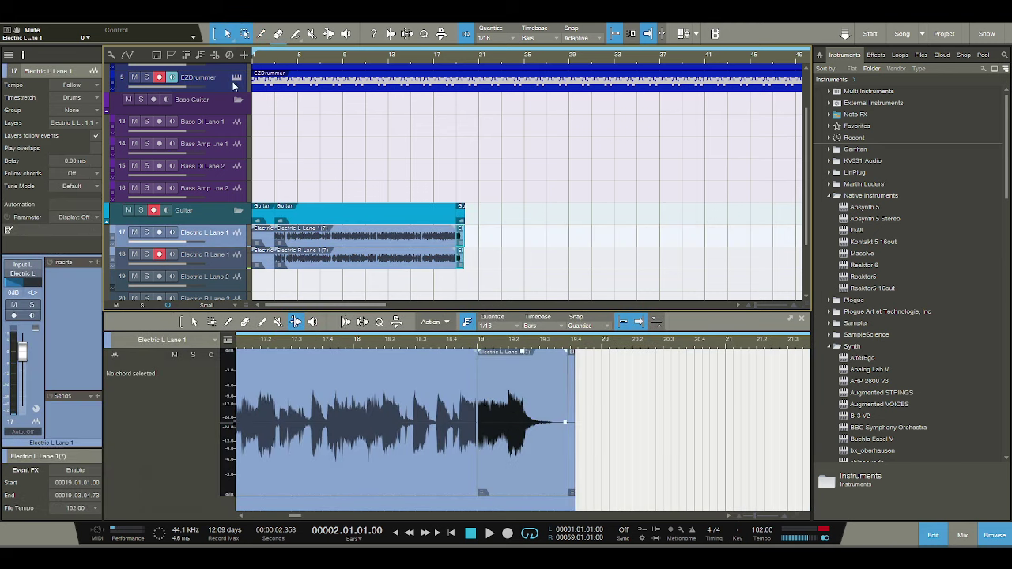
click(266, 254)
key(Delete)
click(460, 252)
key(Delete)
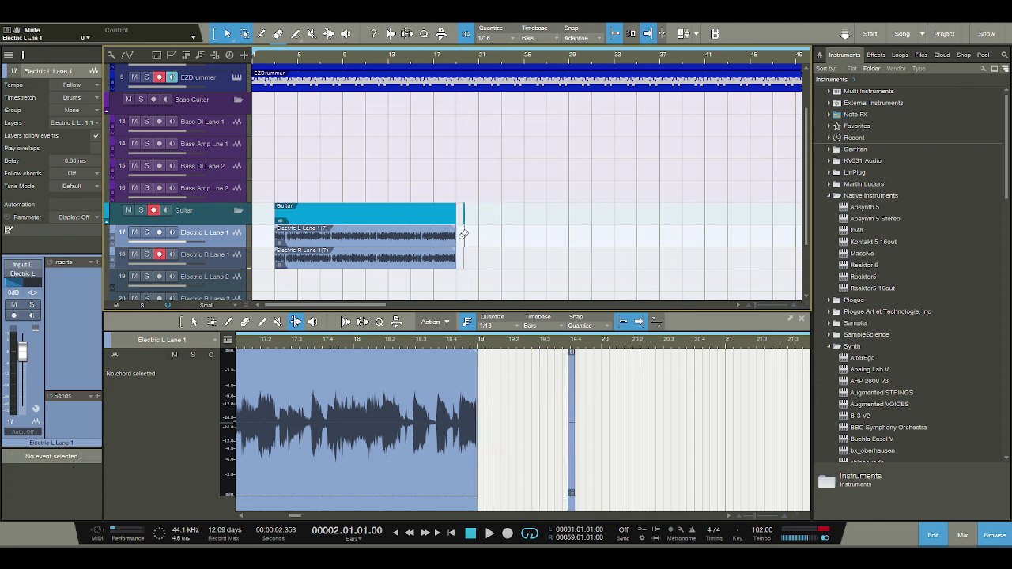
click(463, 255)
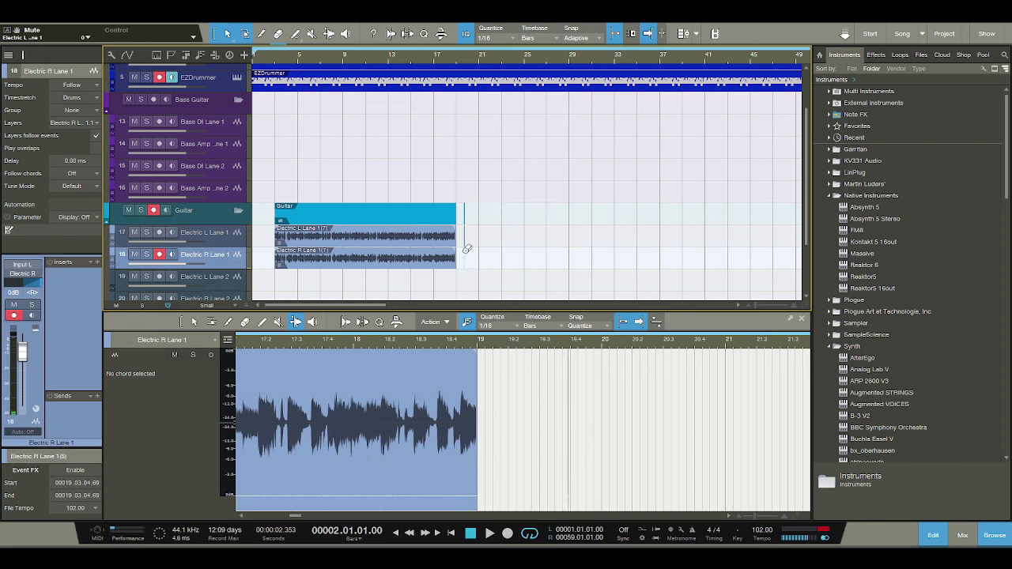
click(466, 247)
click(464, 237)
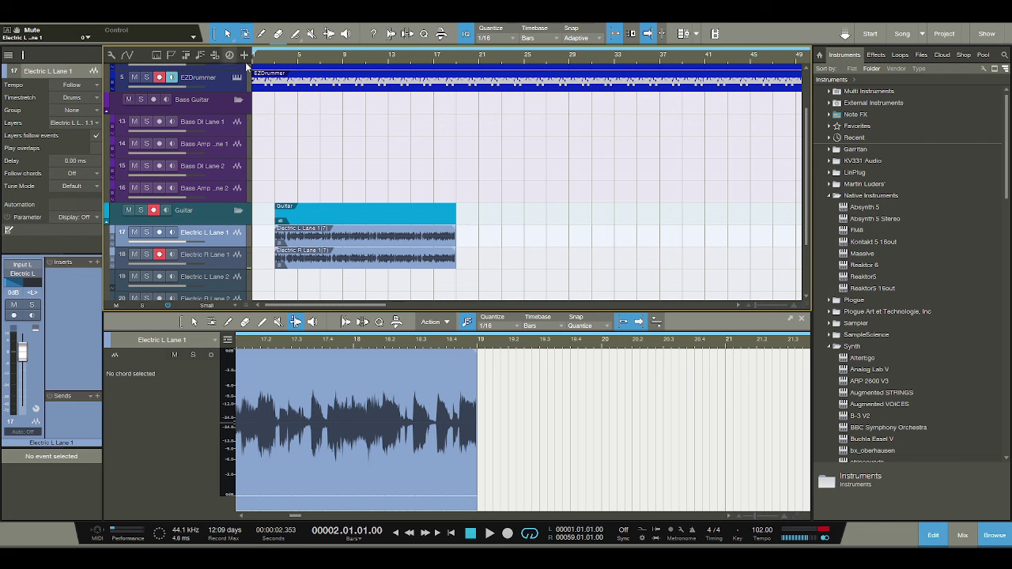
Move the trimmed left and right guitar events to bar 1, duplicate them at bar 17, and play back the transition between them.
click(355, 238)
key(ctrl+z)
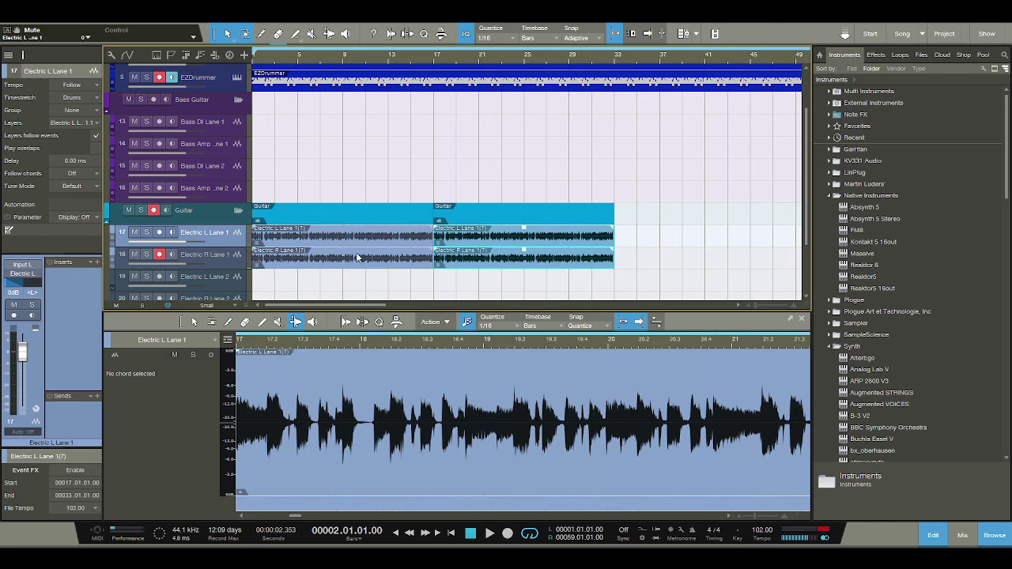
key(space)
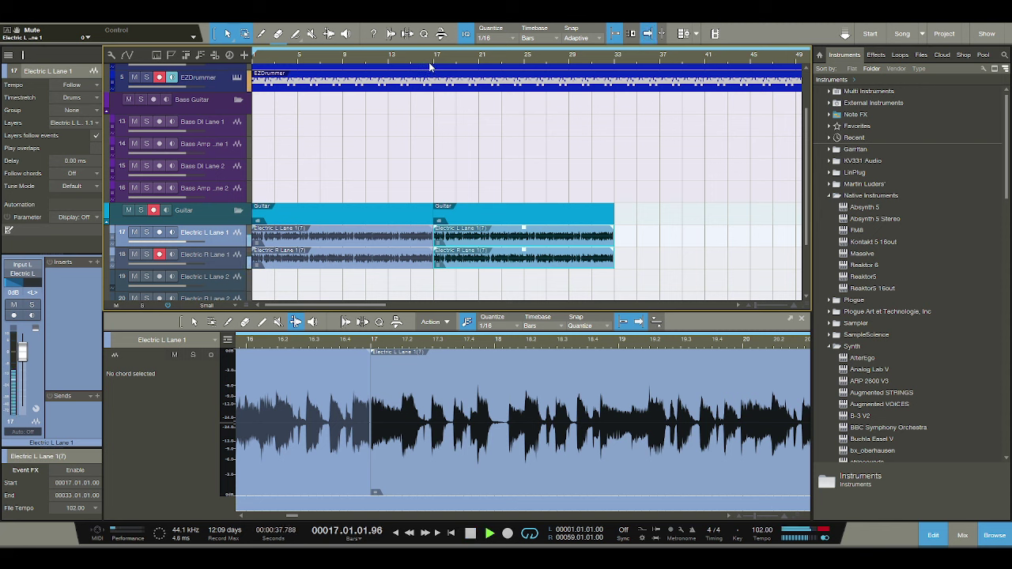
click(427, 66)
scroll(377, 254, down, 4)
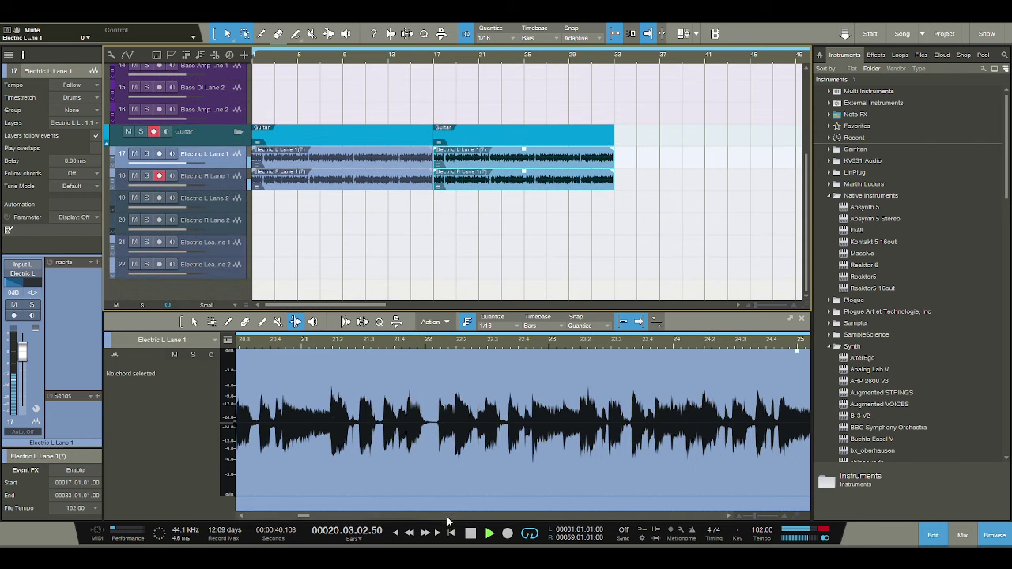
click(471, 533)
click(471, 533)
Enable input monitoring on Electric Lead Lane 1, then play the song from the start through about bar 31 and stop.
click(172, 242)
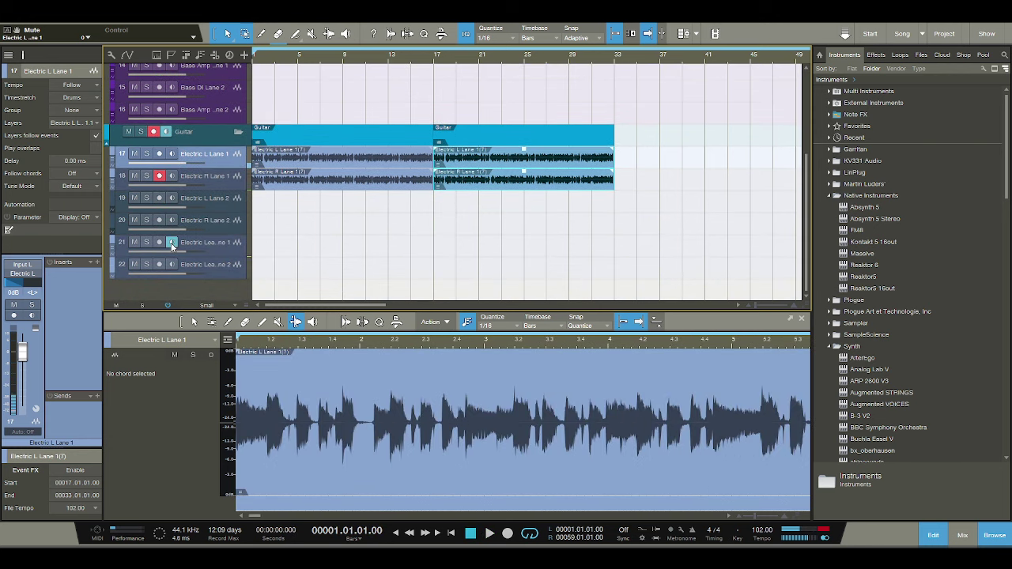
click(487, 535)
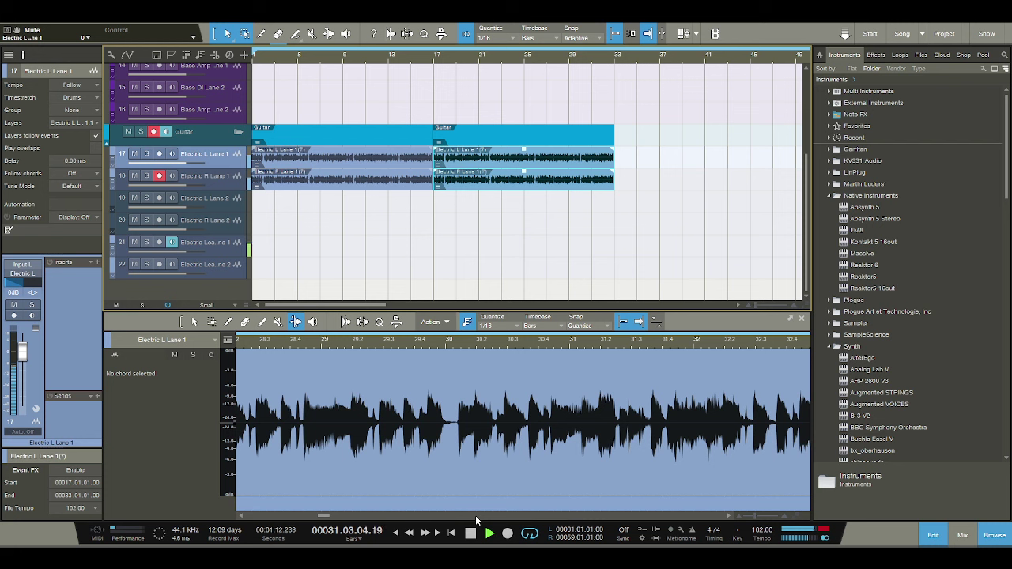
click(469, 535)
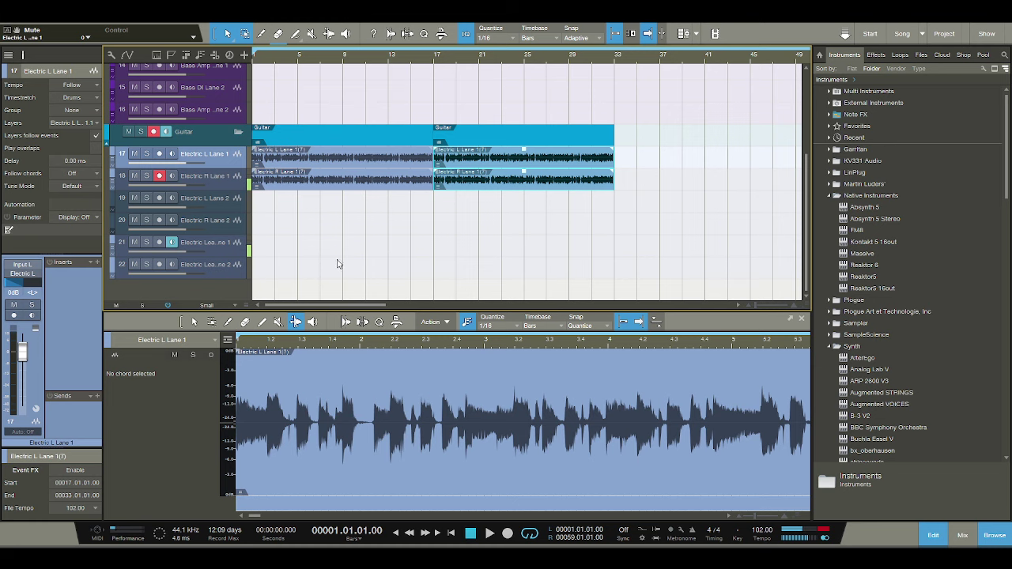
Disarm the Guitar folder, turn its input monitoring off, and monitor Bass DI Lane 1 and Bass Amp Lane 1 instead.
scroll(340, 264, up, 3)
click(153, 234)
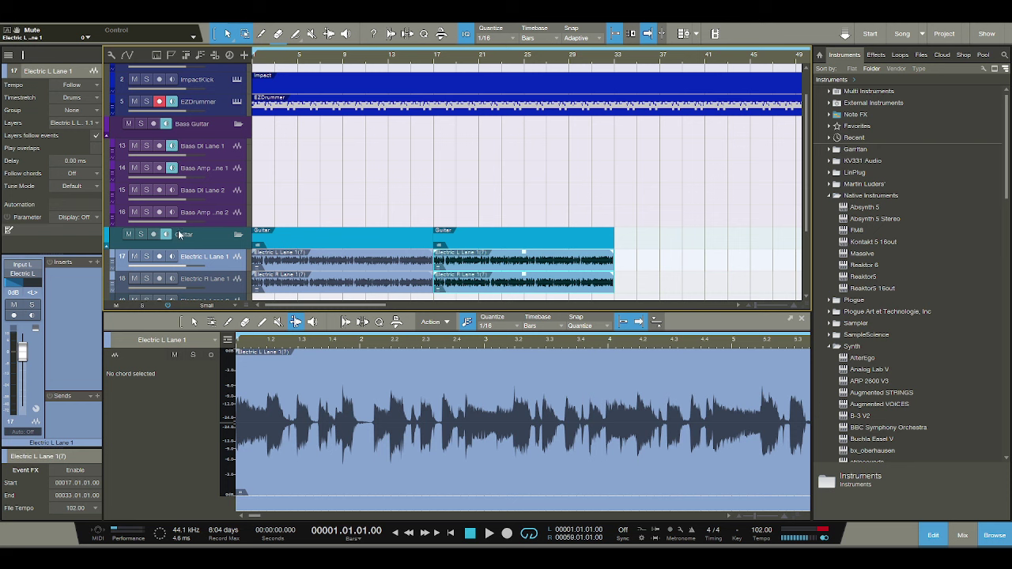
scroll(178, 229, down, 3)
scroll(249, 233, up, 4)
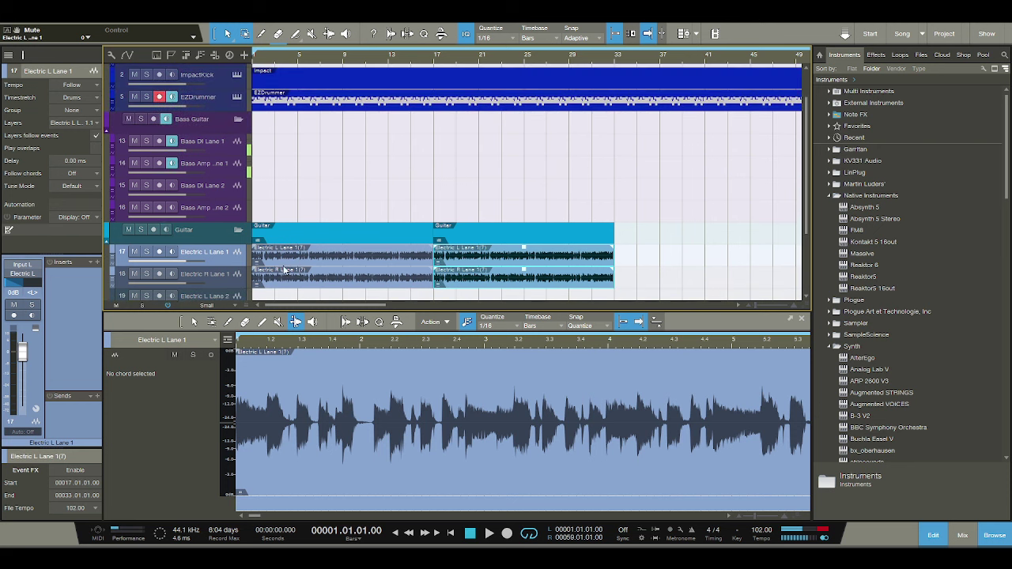
Set the loop range to bars 1–17 and play the looped section to rehearse the bass part, stopping when finished.
key(w)
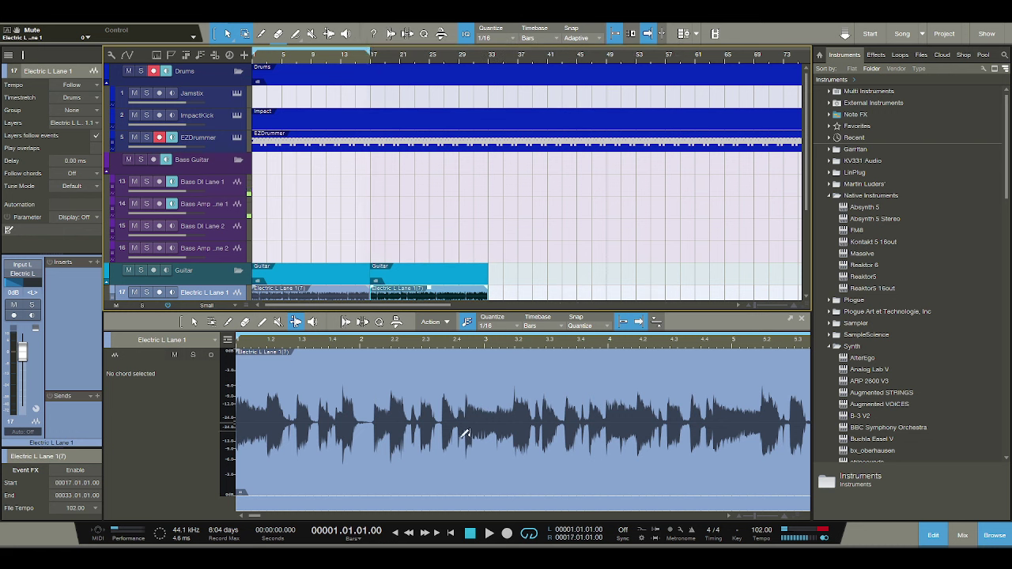
click(487, 535)
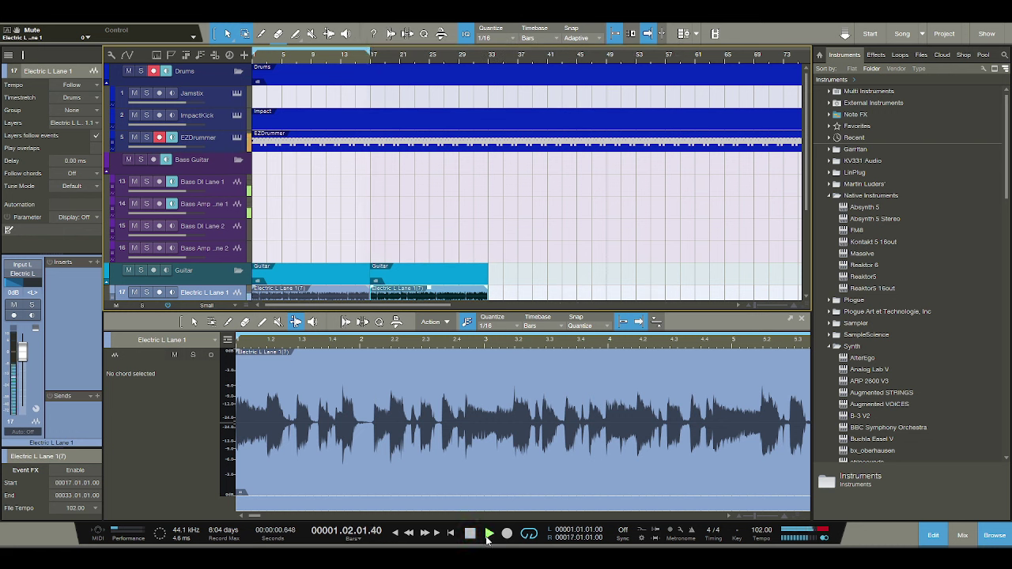
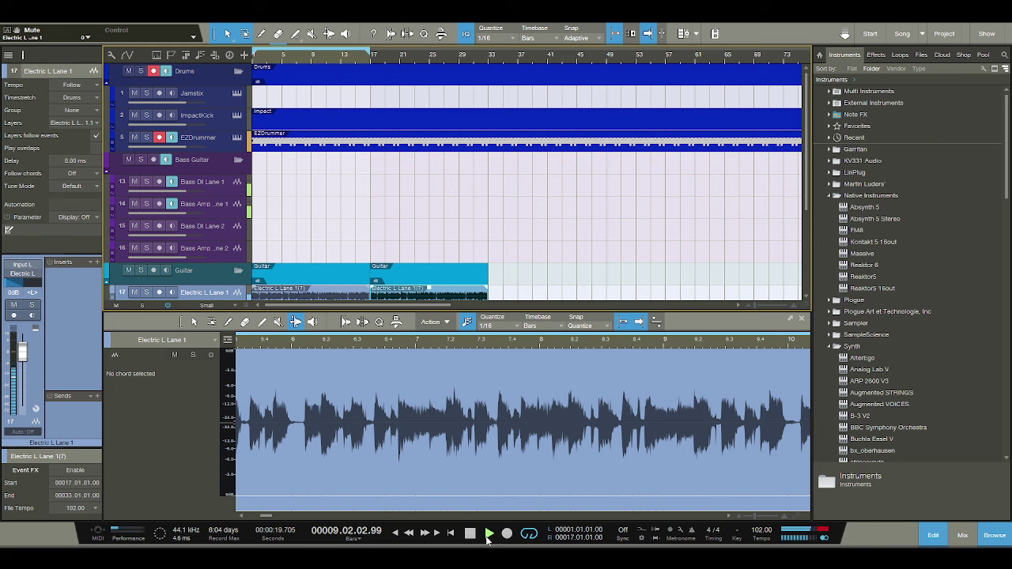
click(469, 534)
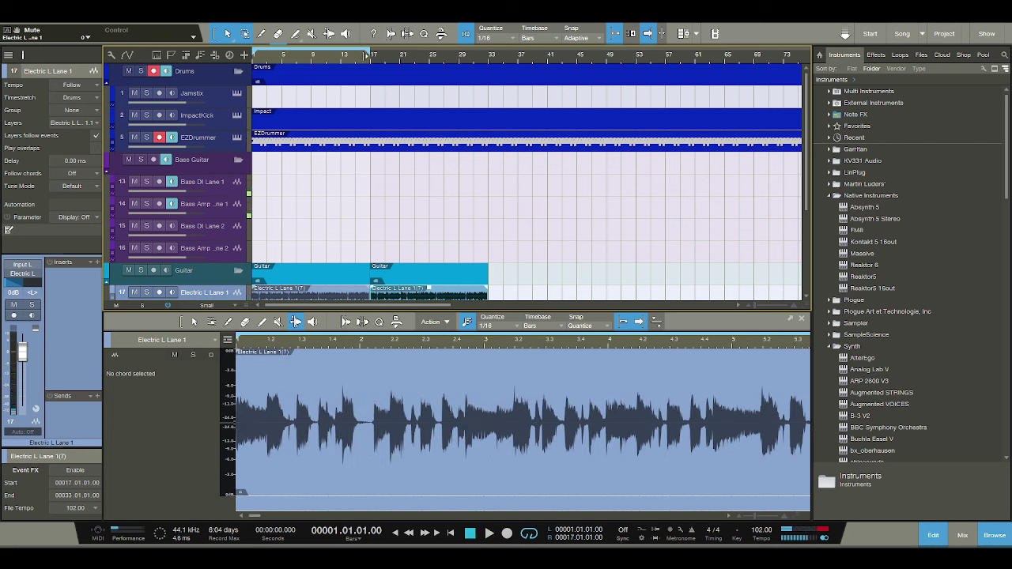
Arm Bass DI Lane 1 and Bass Amp Lane 1 with monitoring off, and move the loop range to bars 17–33.
click(159, 181)
click(159, 203)
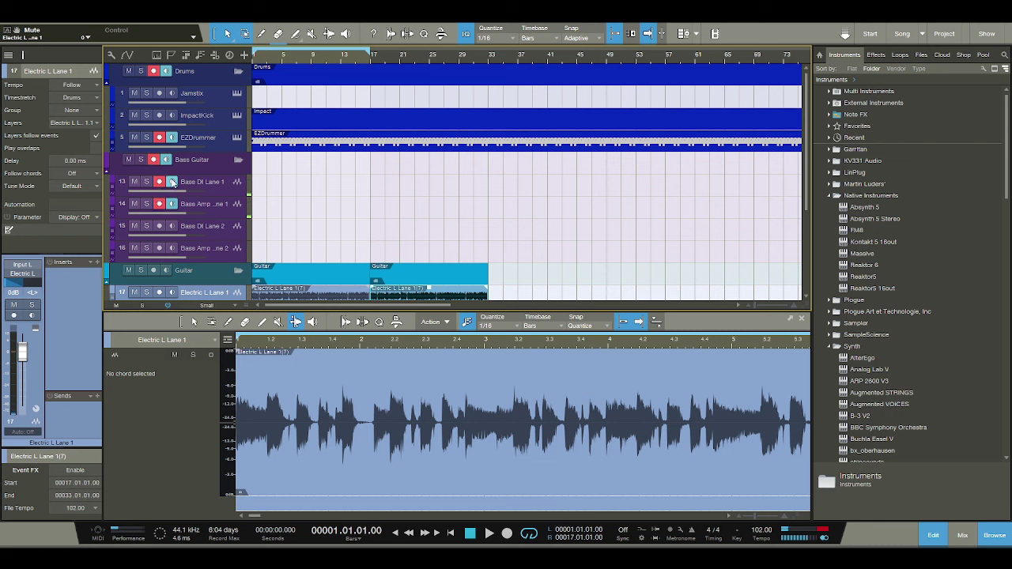
click(172, 203)
drag(368, 54, 488, 55)
drag(252, 55, 393, 54)
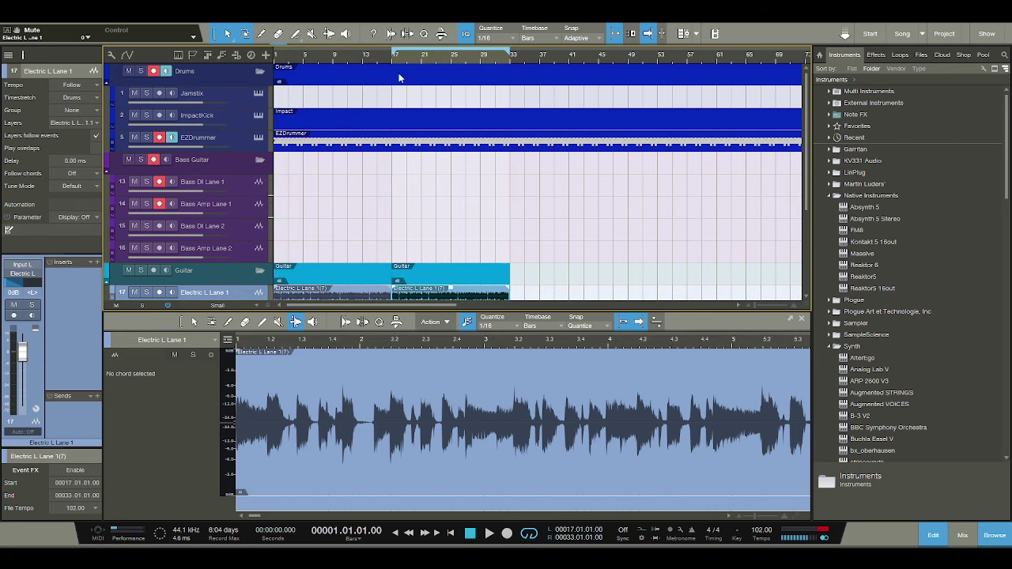
Turn looping off and record a bass take on both armed lanes from bar 1 to about bar 25.
click(525, 534)
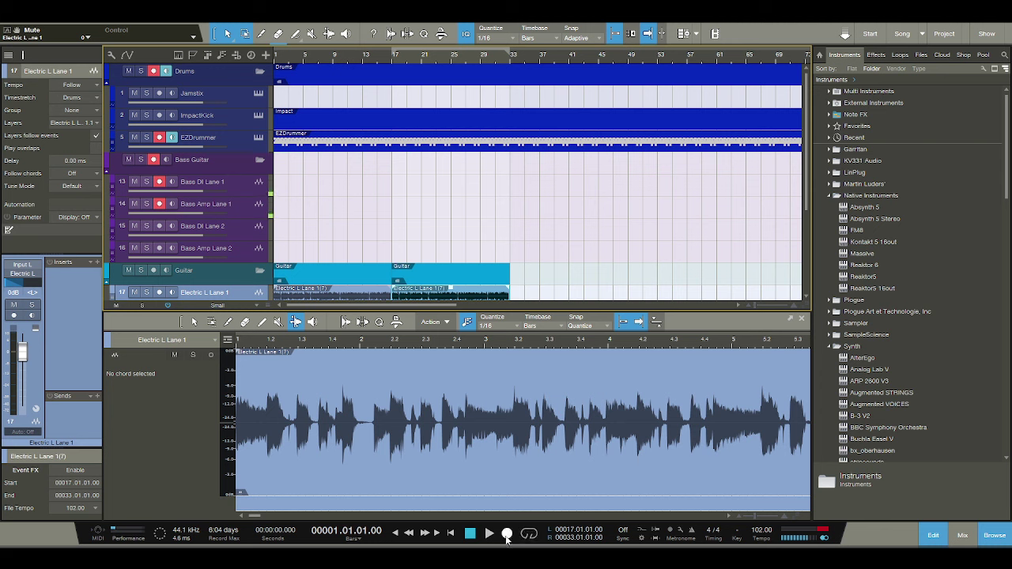
click(506, 533)
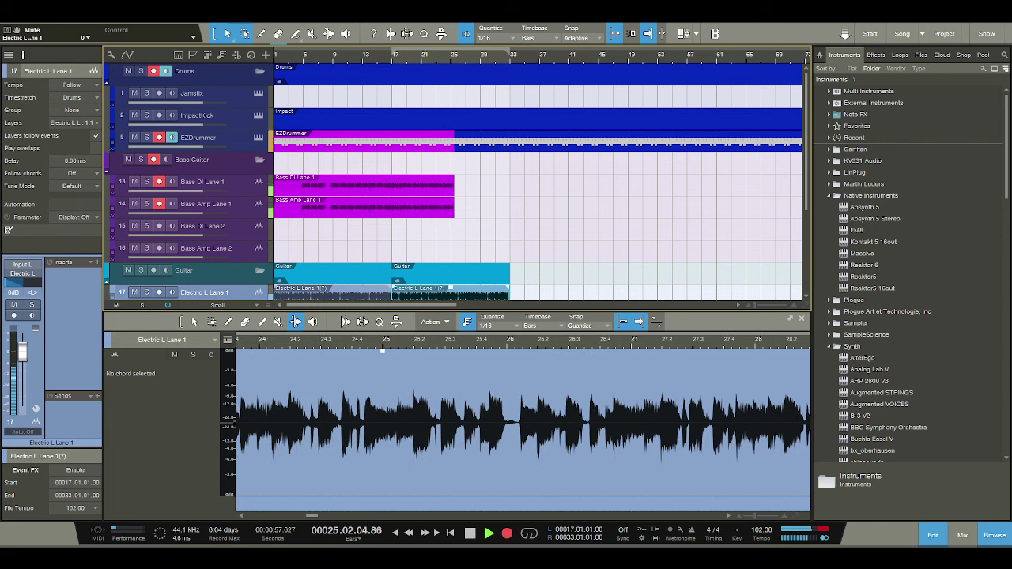
key(space)
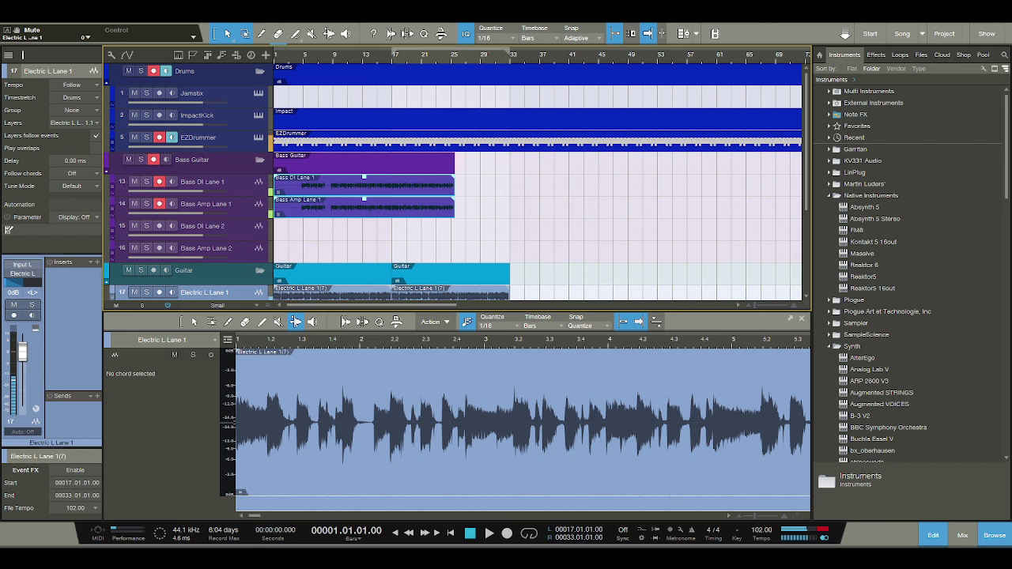
Play the bass take from bar 17 and split the Bass Guitar folder events at bars 17 and 25.
scroll(399, 68, up, 2)
click(387, 60)
key(space)
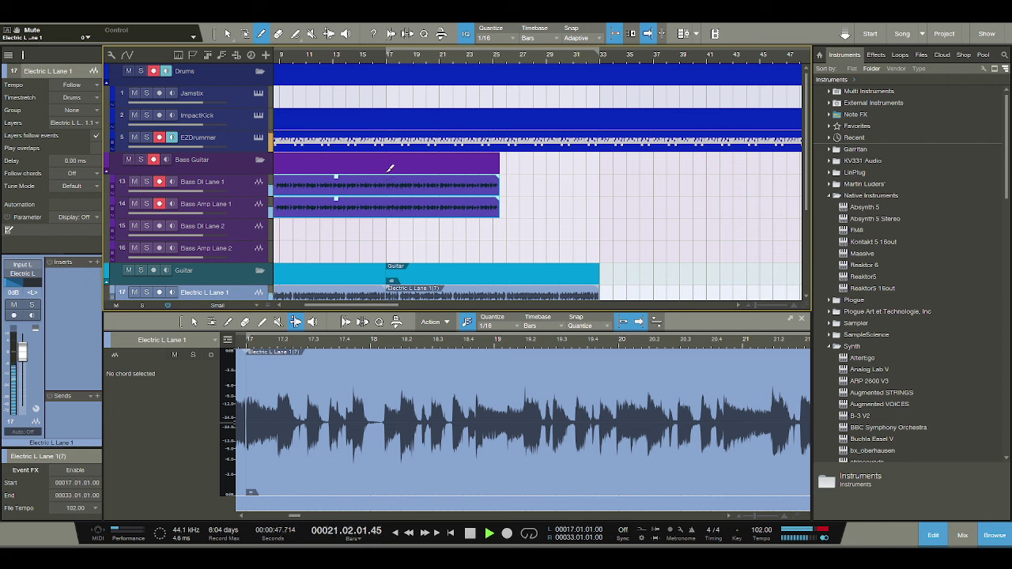
click(389, 168)
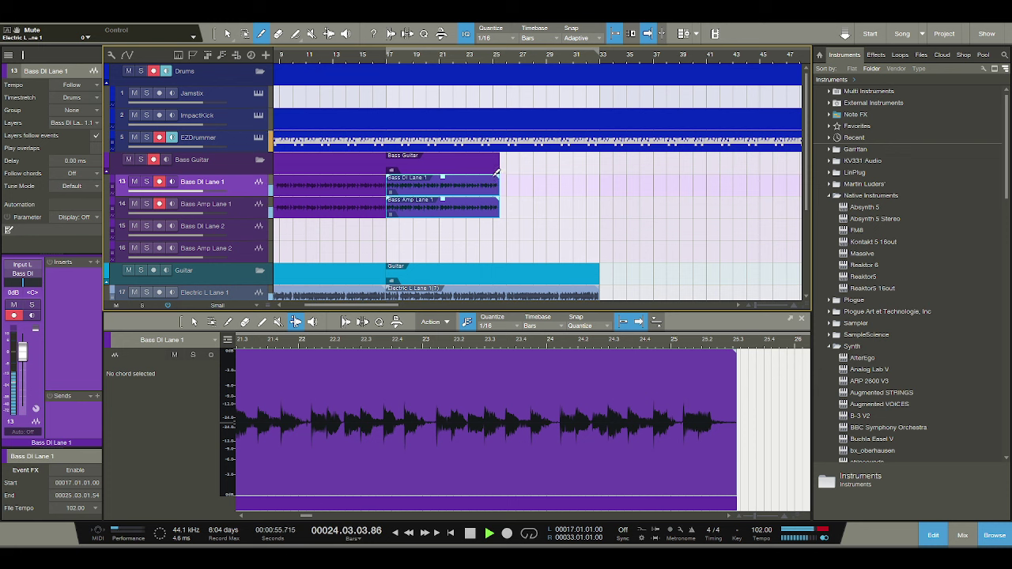
key(alt+x)
key(space)
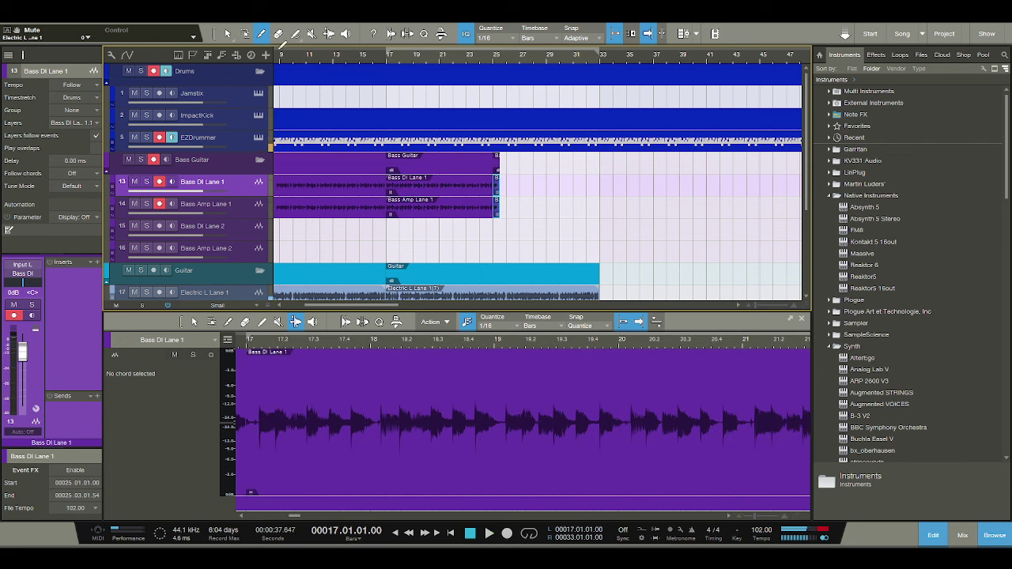
Delete the bass pieces before bar 17 and after bar 25 on both bass lanes.
key(1)
click(343, 199)
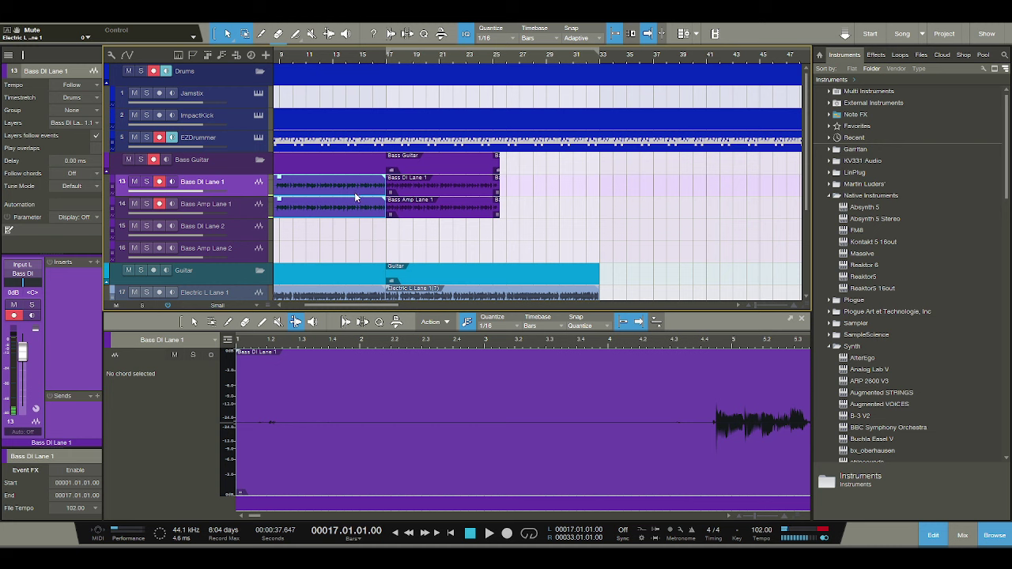
click(496, 210)
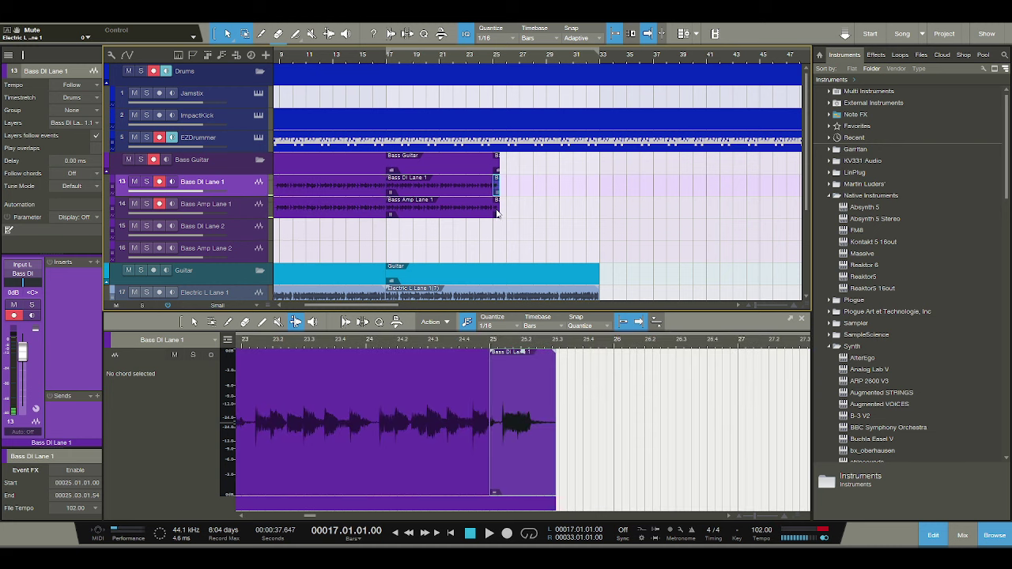
key(Delete)
key(Delete)
click(368, 183)
key(Delete)
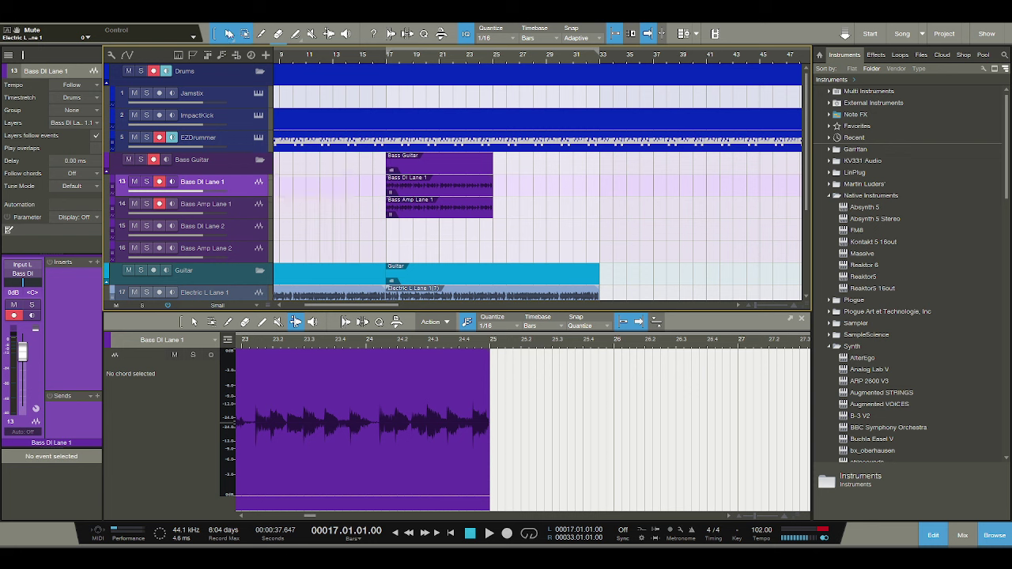
Move the trimmed bass events to bar 1, solo both bass lanes and play them back from the start.
scroll(391, 54, down, 4)
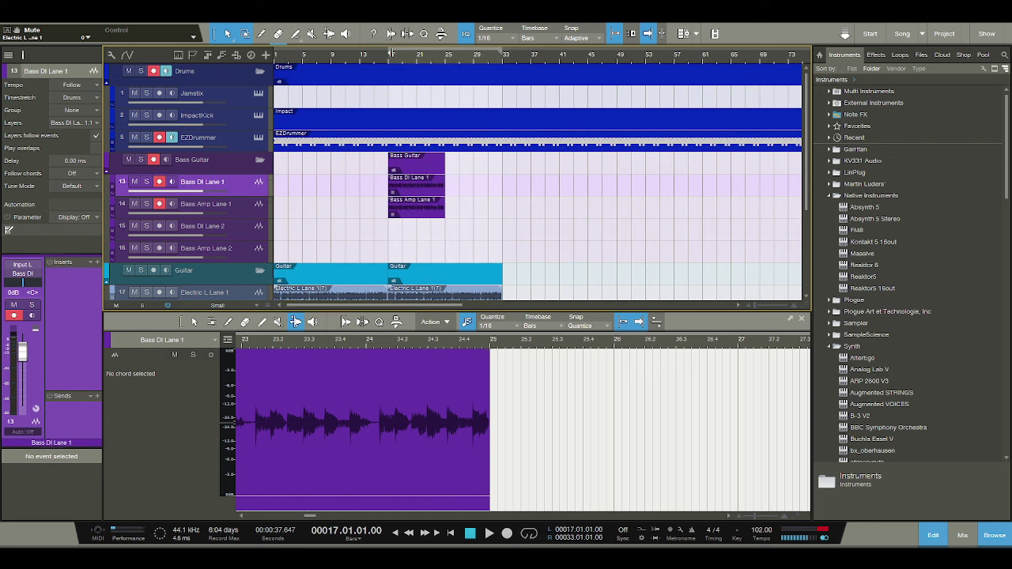
drag(447, 241, 298, 204)
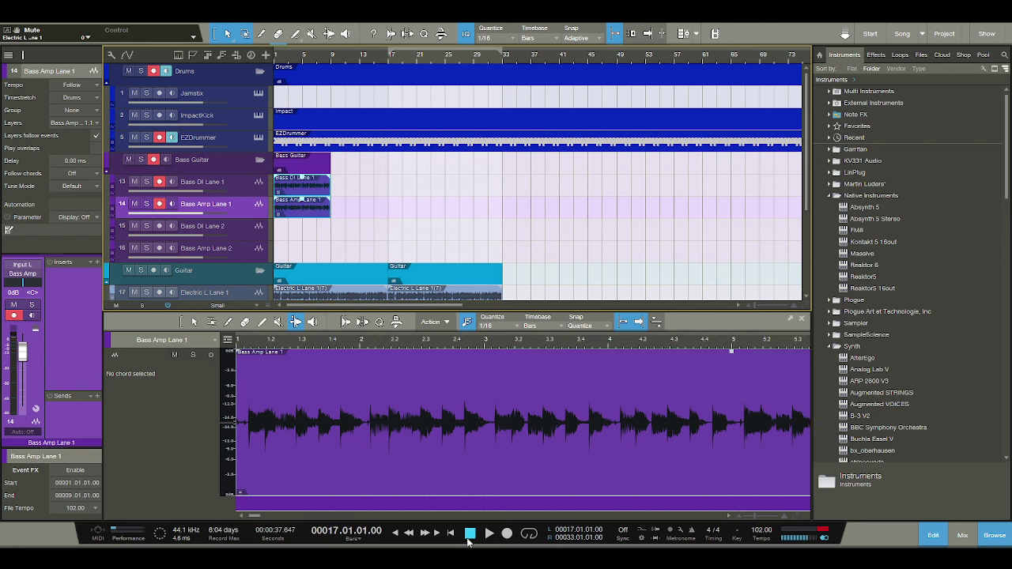
click(469, 533)
click(146, 181)
click(489, 533)
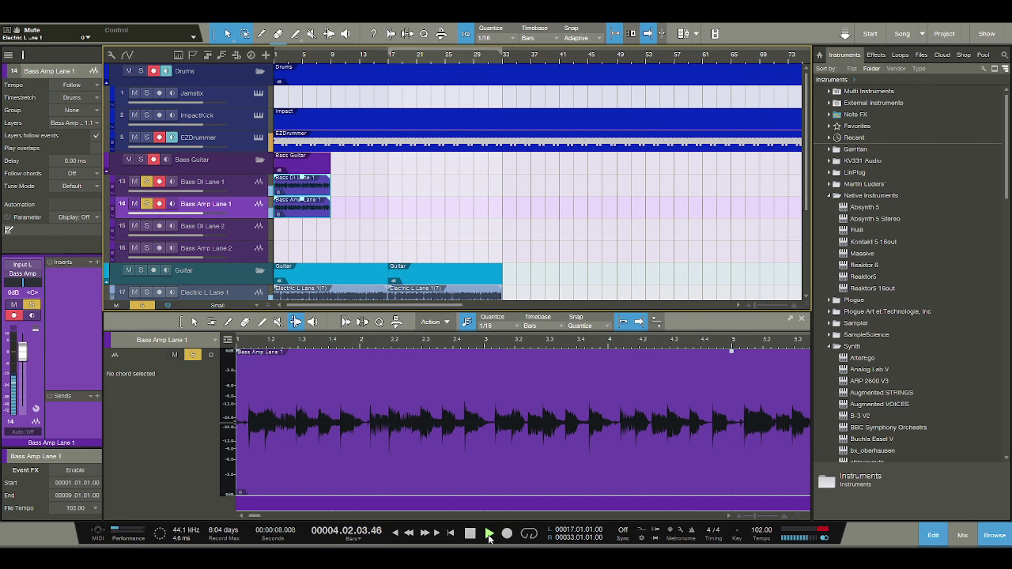
click(474, 535)
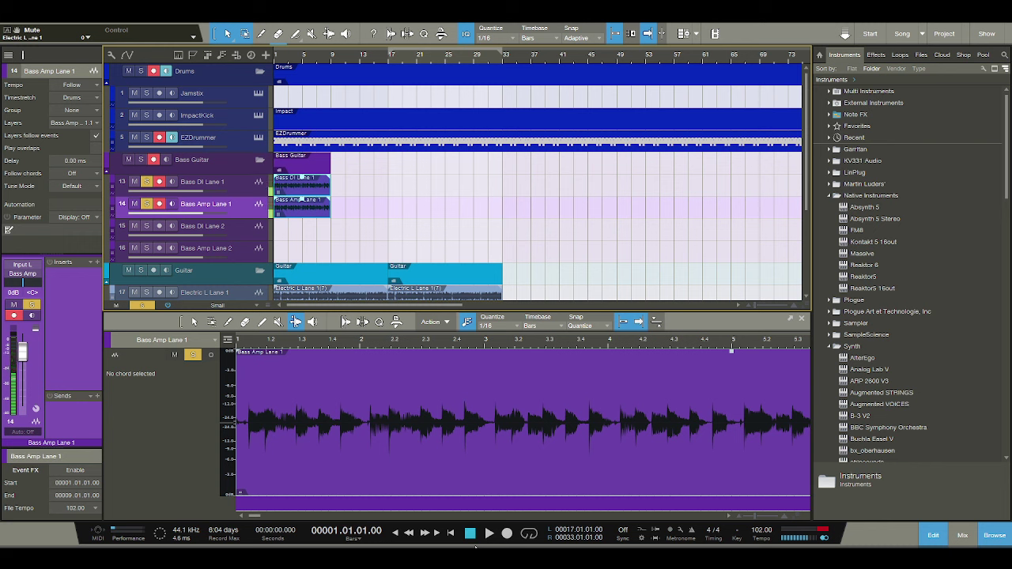
Turn solo off on both bass lanes and record a new bass take from bar 1 to about bar 17.
click(146, 181)
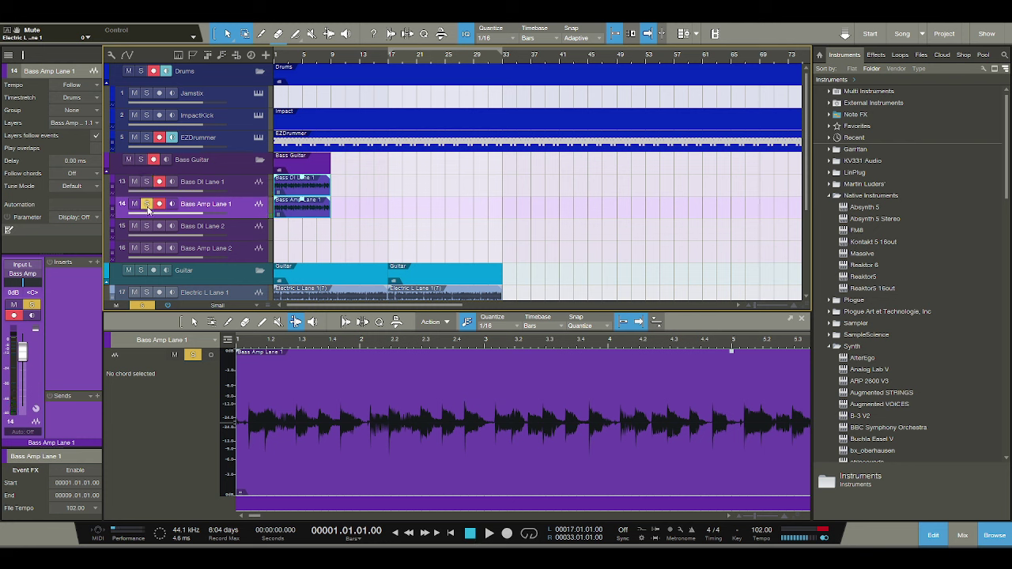
click(146, 203)
click(159, 204)
click(159, 181)
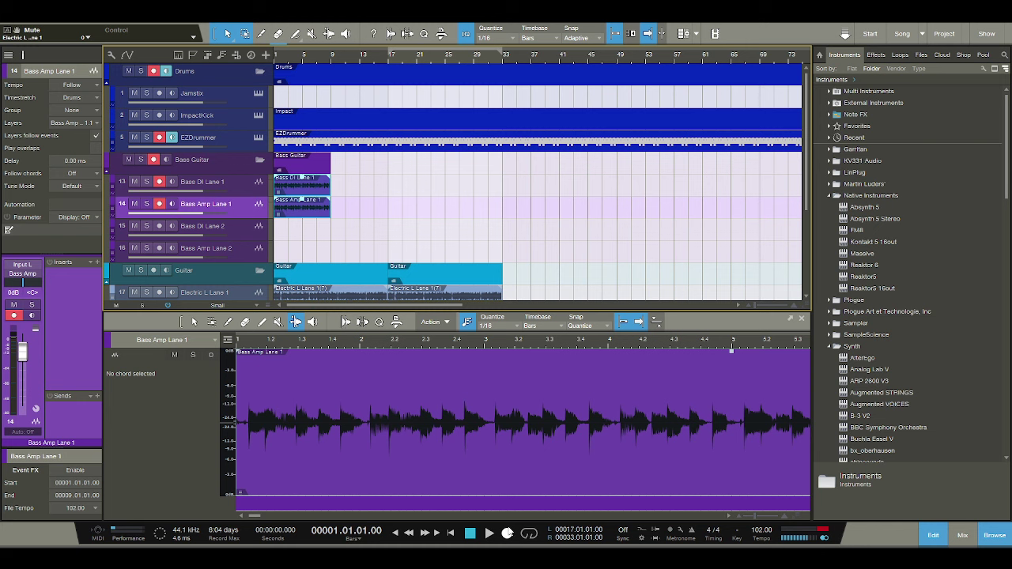
click(506, 533)
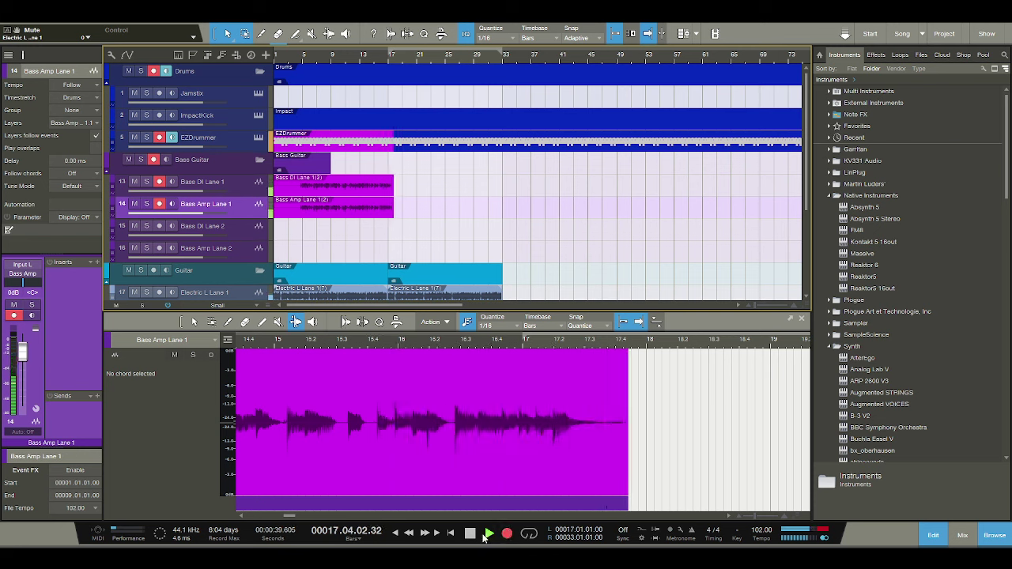
click(470, 534)
click(469, 534)
Disarm and mute both recorded bass lanes, enable bass input monitoring, and rehearse over the song with looping on for bars 17–33.
click(332, 185)
click(146, 182)
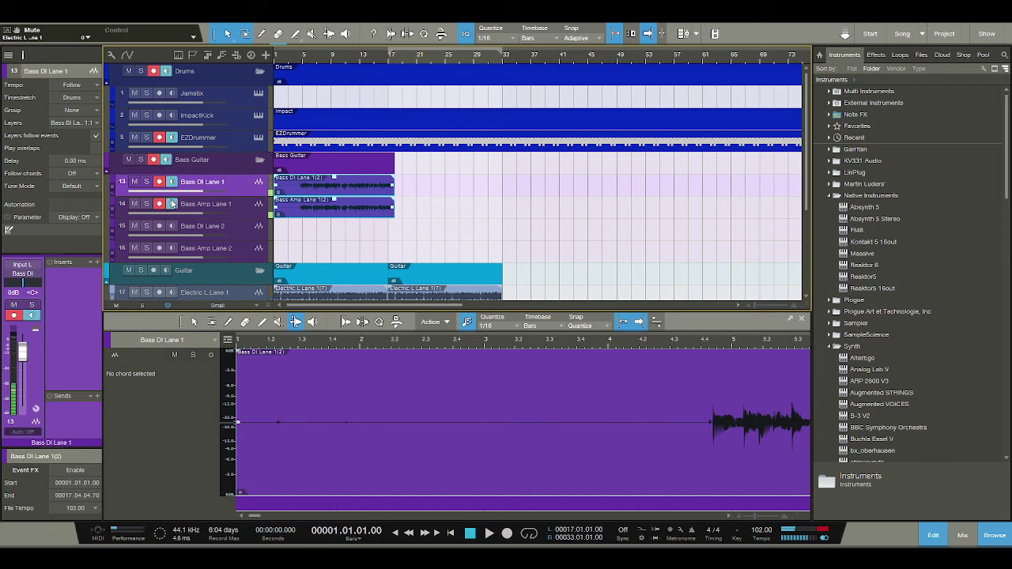
click(159, 182)
click(146, 182)
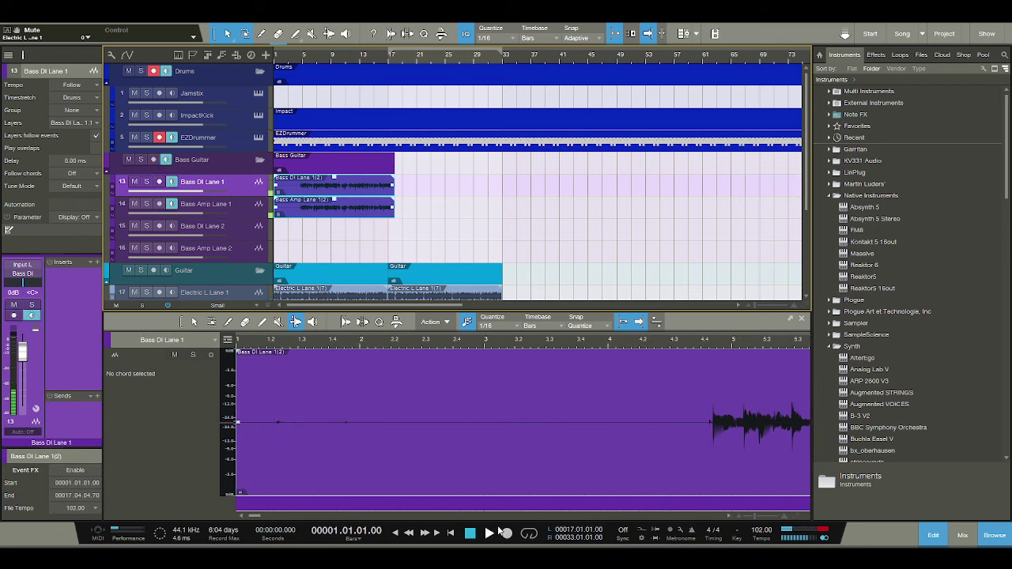
click(135, 182)
click(134, 204)
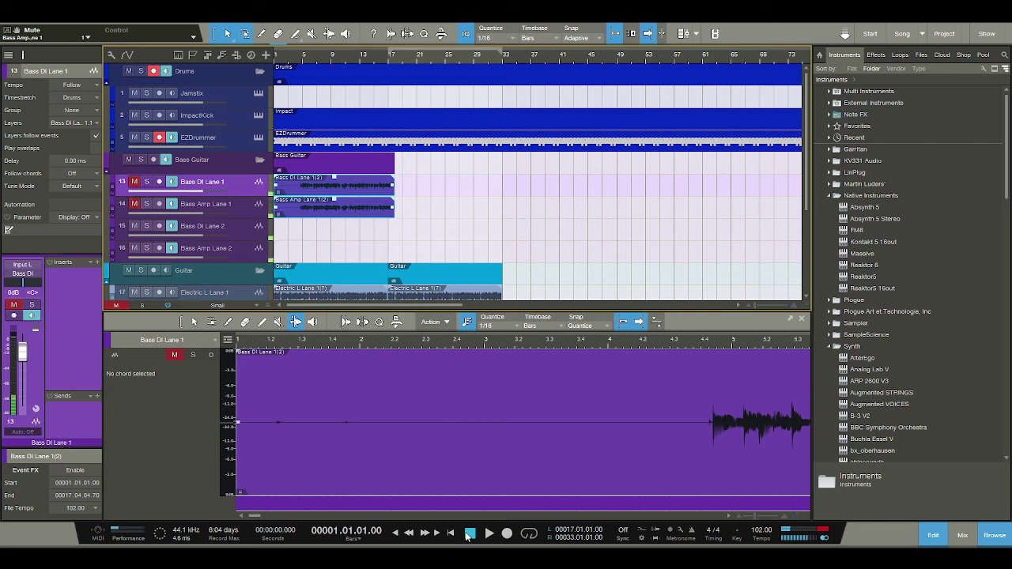
click(490, 534)
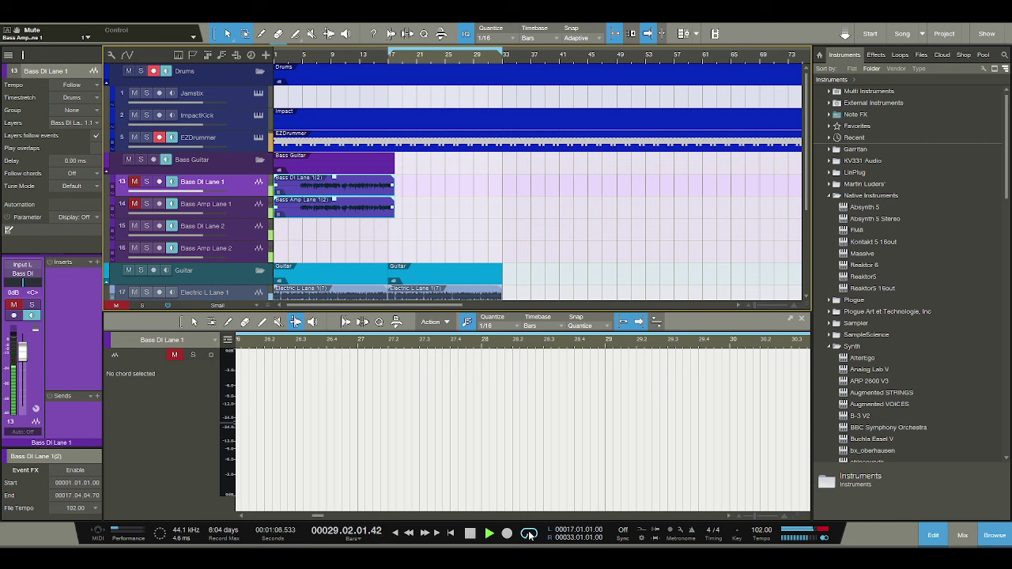
click(469, 533)
Unmute and re-arm Bass DI Lane 1 and Bass Amp Lane 1, and turn their input monitoring off.
mouse_move(134, 181)
mouse_down()
mouse_move(134, 204)
mouse_move(159, 204)
mouse_up()
click(171, 203)
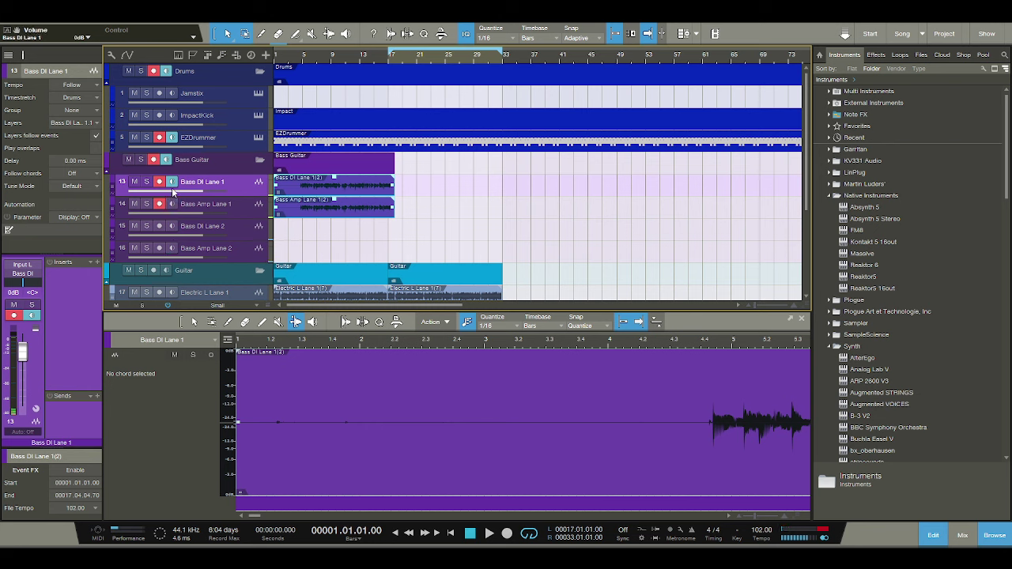
click(172, 181)
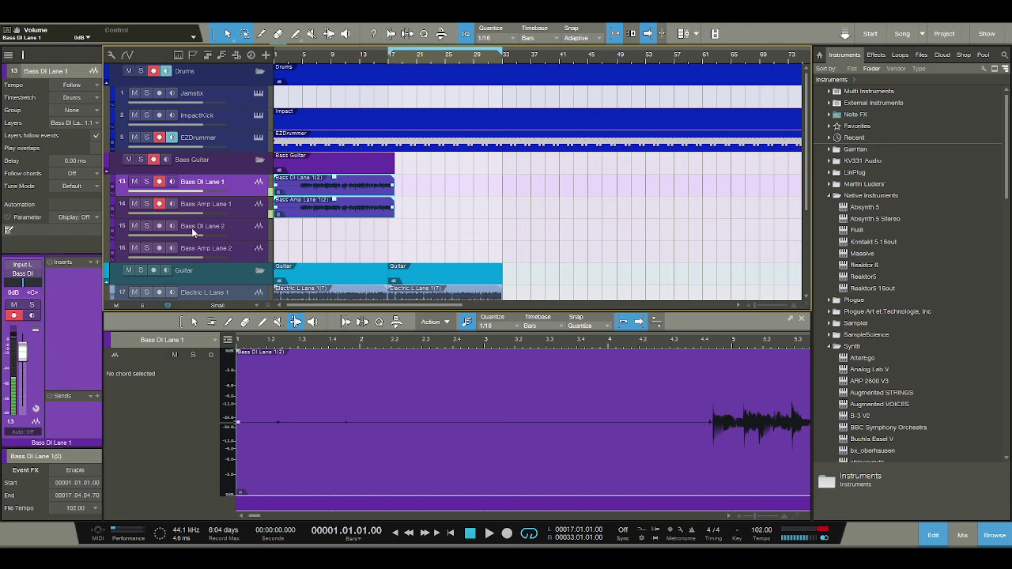
Record two more bass takes from bar 1, stopping the first near bar 14 and the second at about bar 22.
click(507, 534)
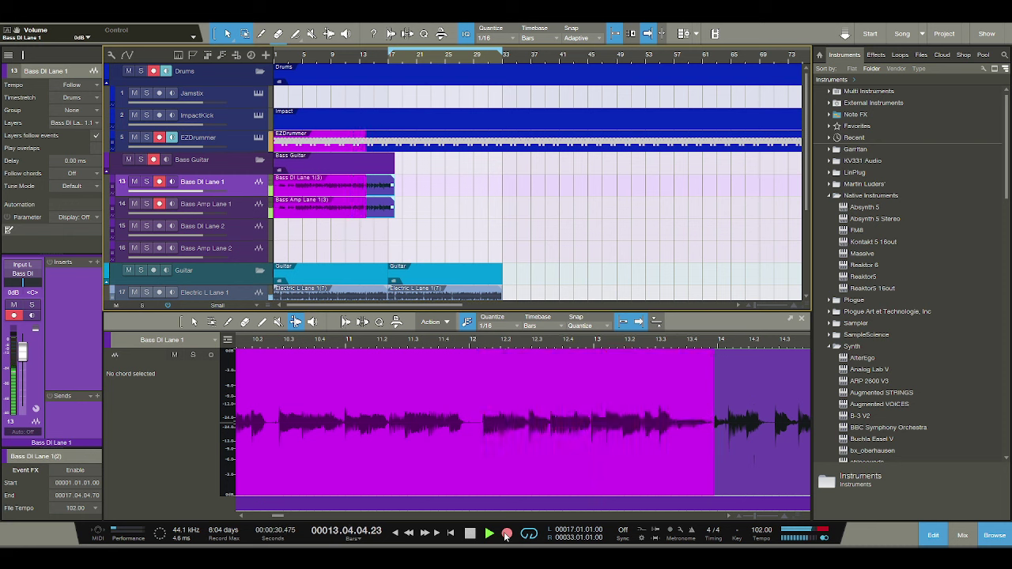
click(506, 536)
click(507, 535)
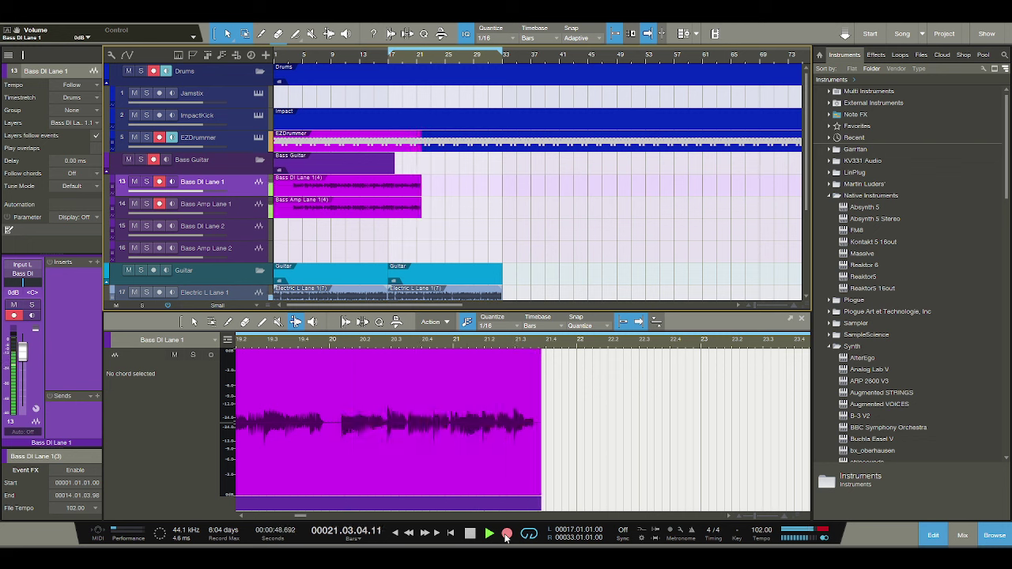
key(space)
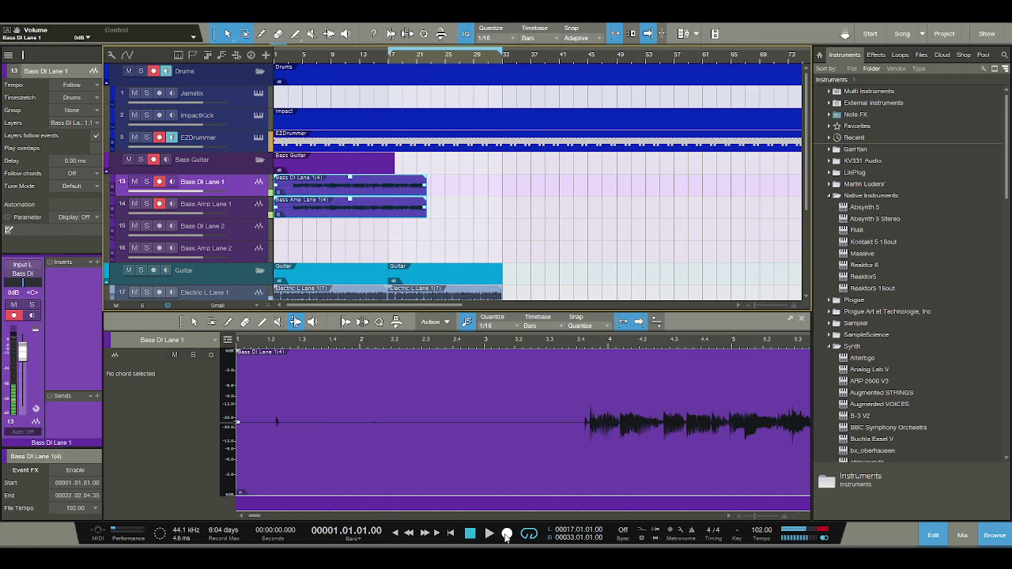
Play the bass take from bar 7 and split both bass lanes at bar 9.
click(318, 62)
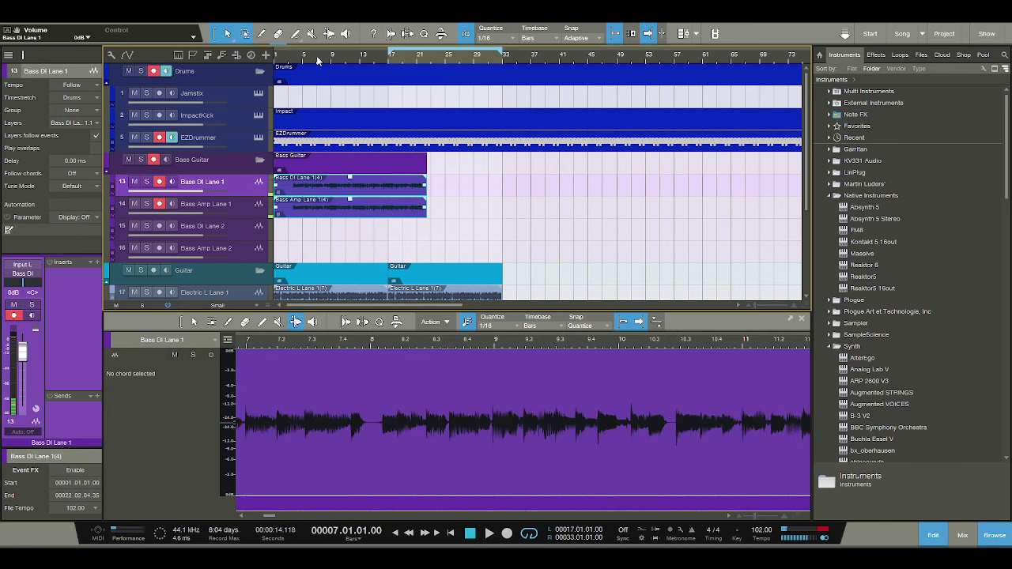
key(space)
click(261, 33)
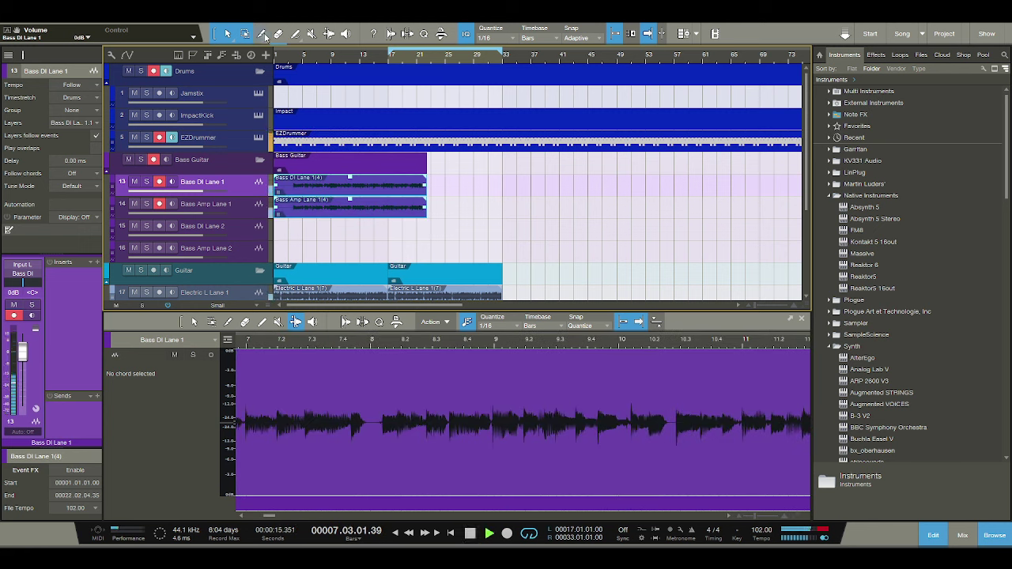
drag(326, 65, 334, 153)
alt+click(337, 178)
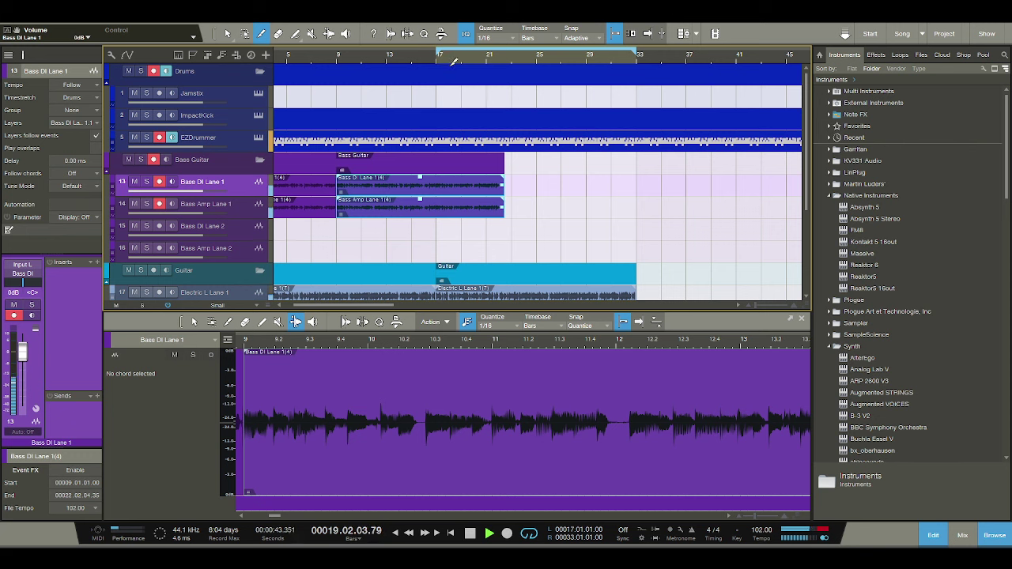
Compare playback from bars 9 and 17, splitting both bass lanes at bar 17 and bar 21.
key(f)
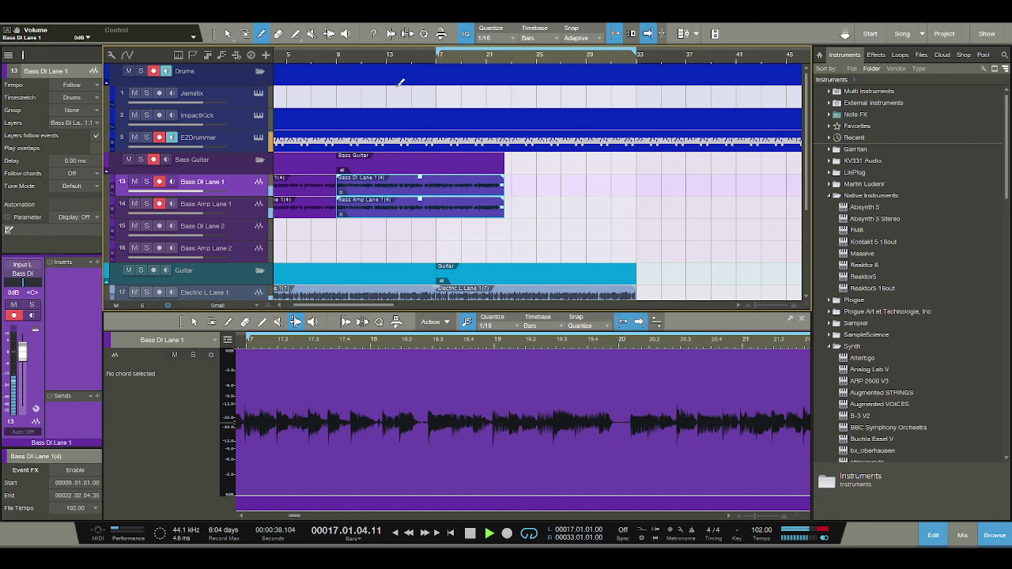
click(339, 59)
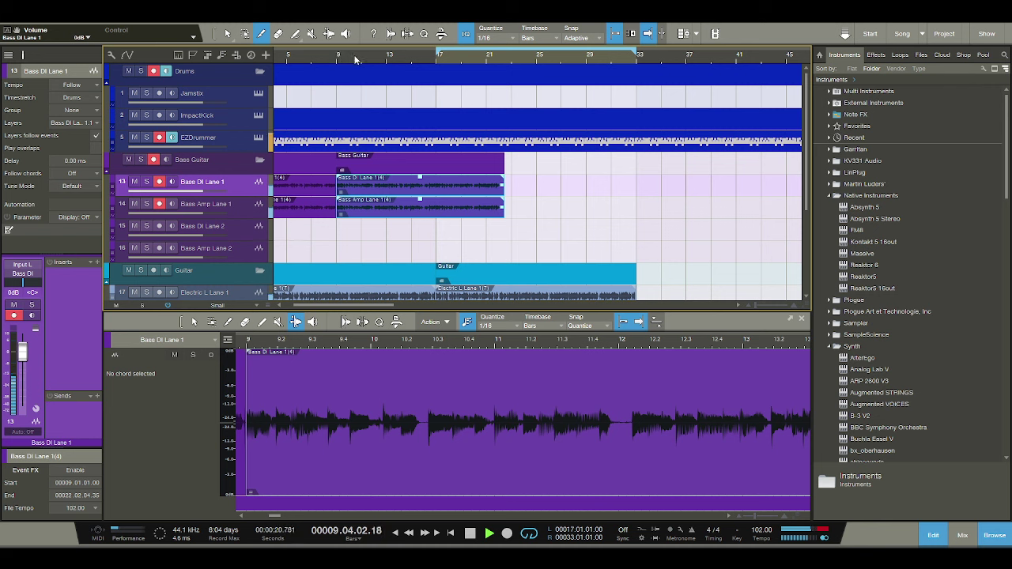
click(440, 60)
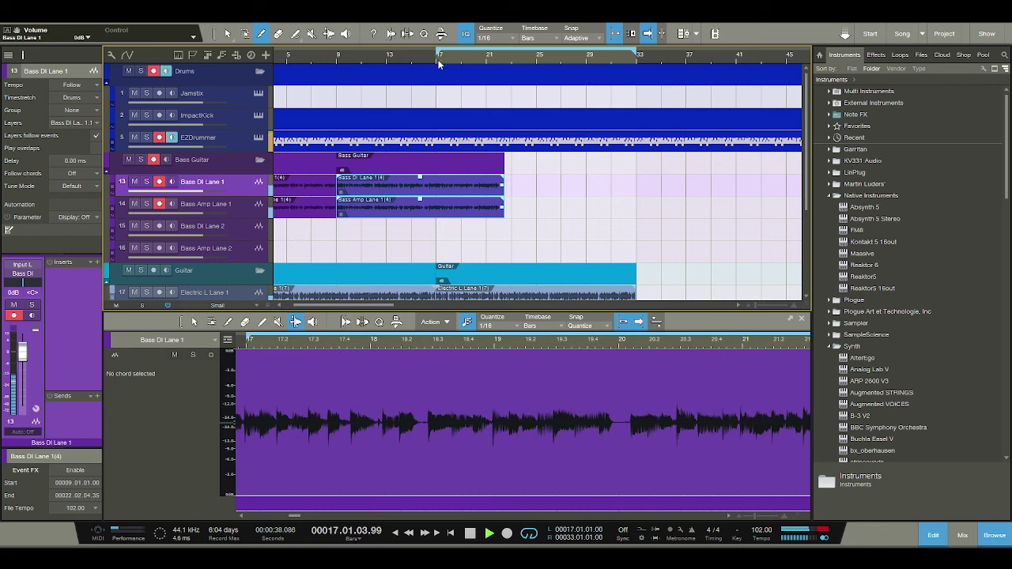
click(440, 177)
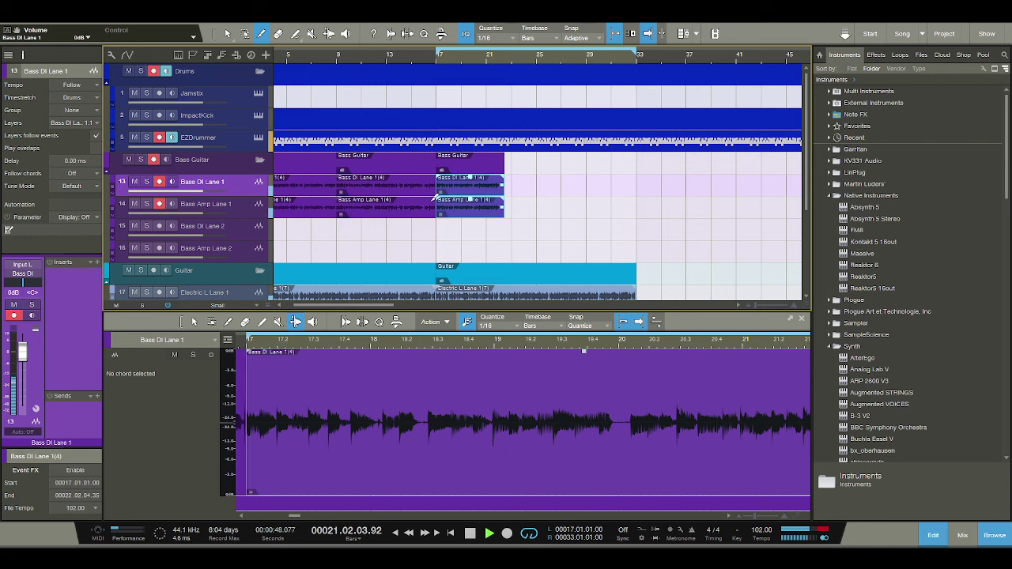
key(space)
click(490, 179)
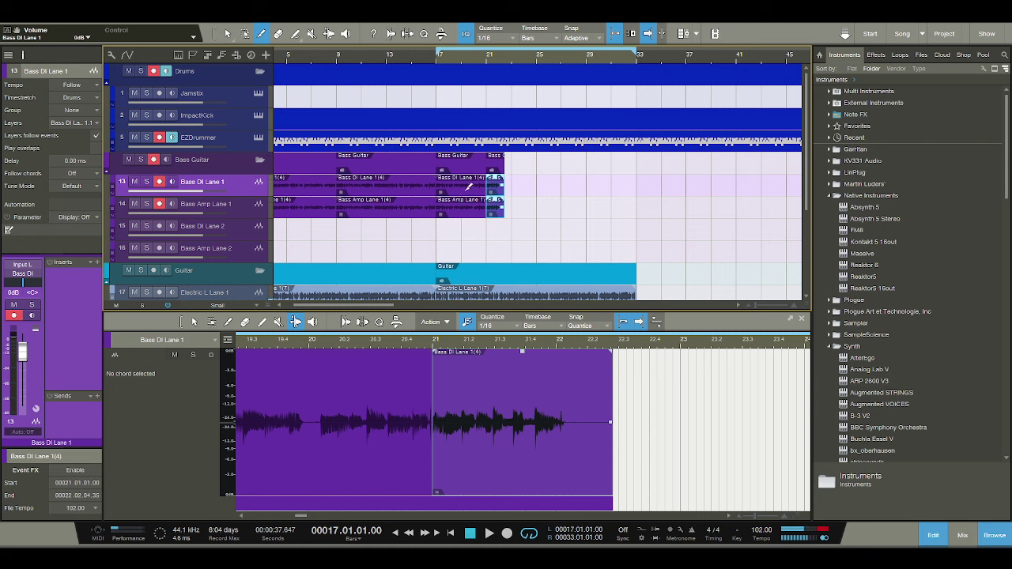
Delete all bass segments on both lanes except the four bars from 17 to 21.
key(1)
click(496, 202)
click(395, 208)
click(387, 187)
click(327, 203)
click(326, 184)
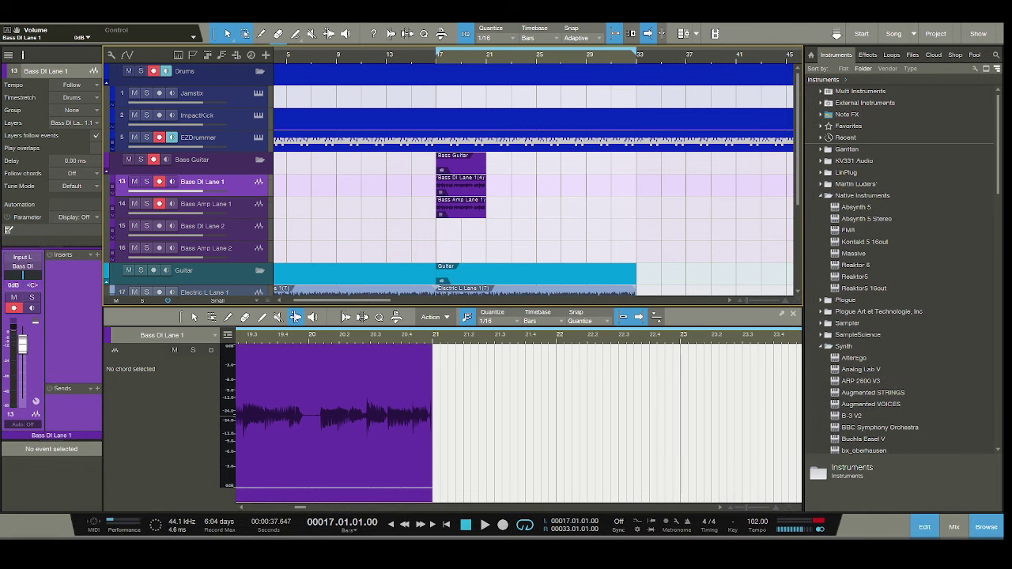
Move the remaining four-bar bass segment on both lanes to start at bar 1.
click(439, 187)
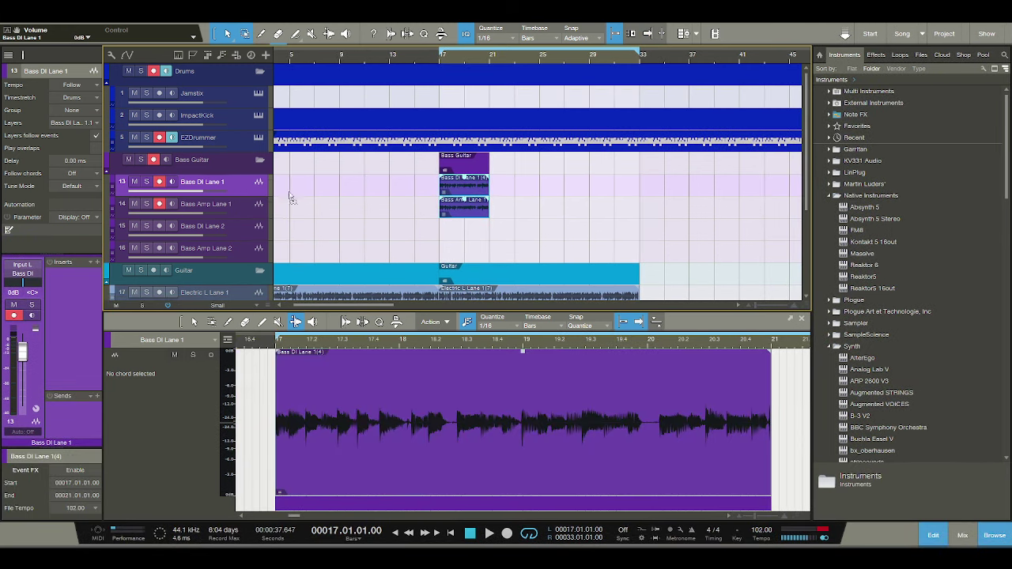
key(ctrl+z)
key(w)
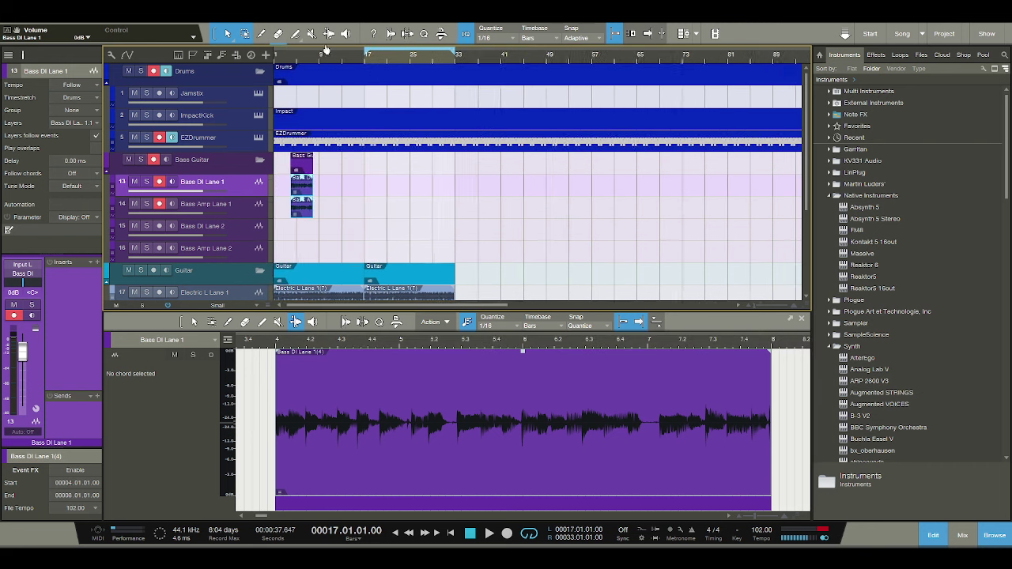
key(ctrl+z)
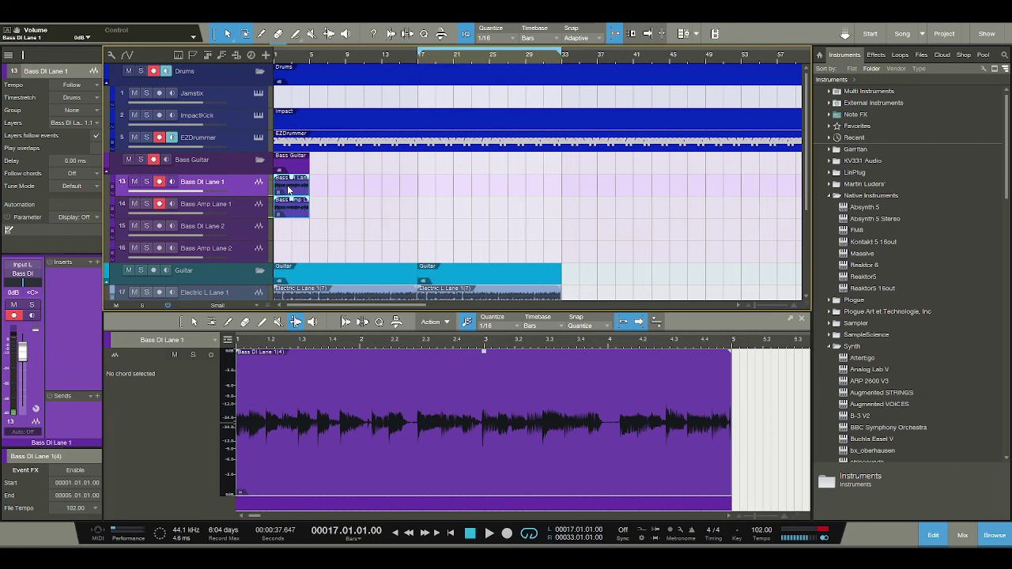
Duplicate the four-bar bass segment three times so both lanes are filled from bar 1 to bar 17.
key(ctrl+d)
key(ctrl+d)
key(ctrl+d)
key(ctrl+d)
key(ctrl+z)
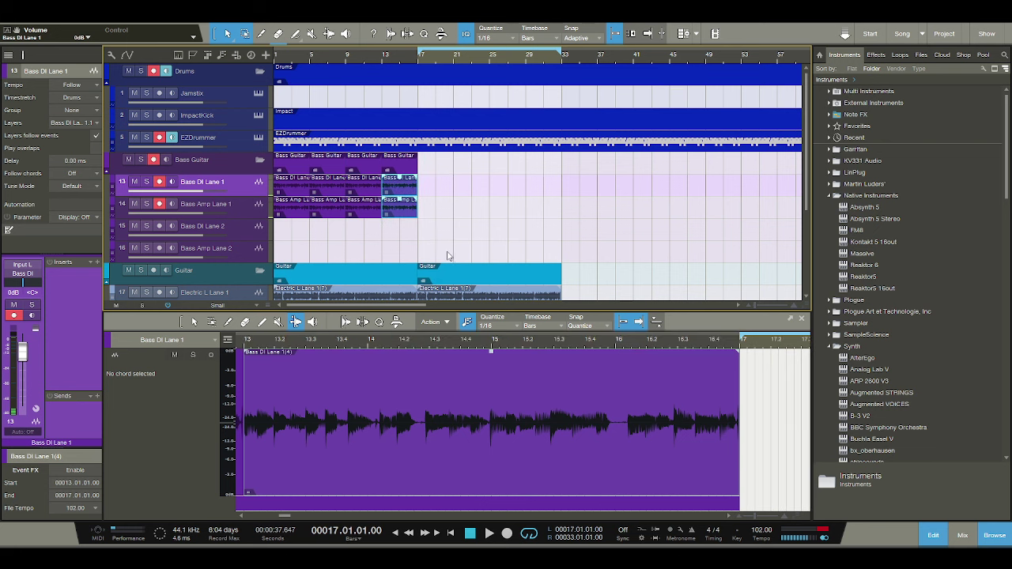
Play back the repeated bass part from about bar 8 and check its ending near bar 17.
click(342, 63)
key(space)
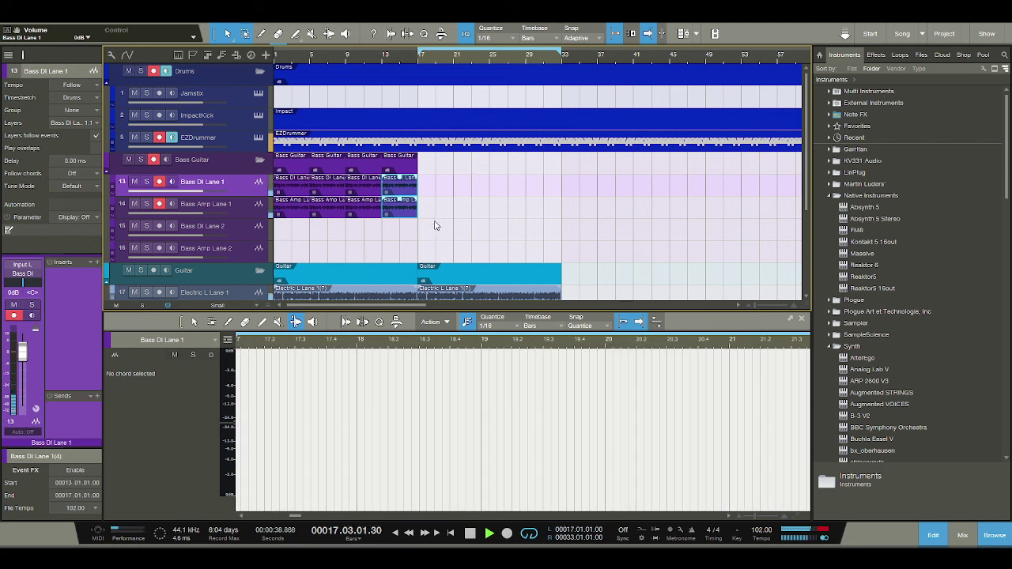
click(415, 63)
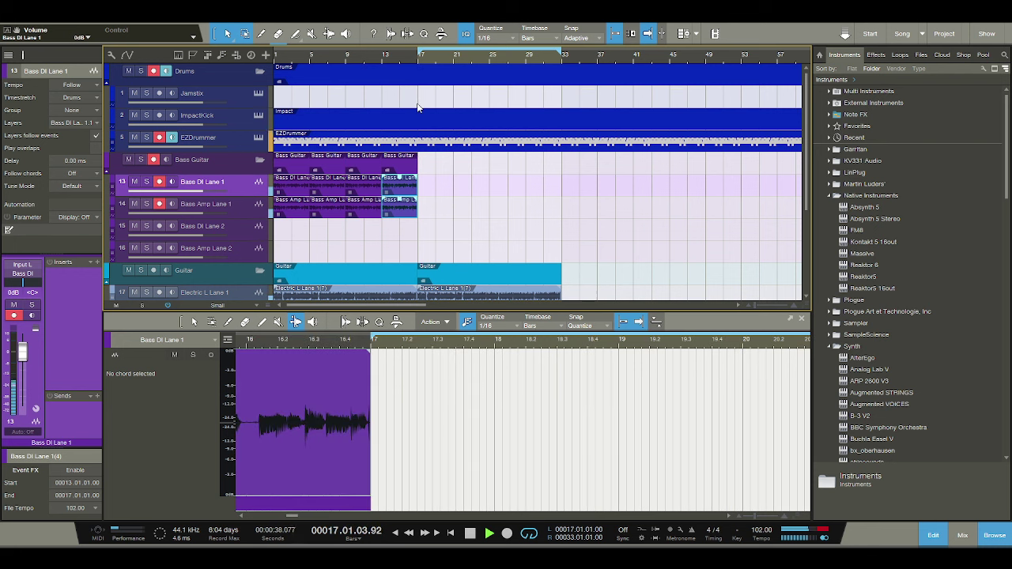
key(space)
Close the audio editor and set the loop range to bars 1–9.
scroll(413, 115, down, 3)
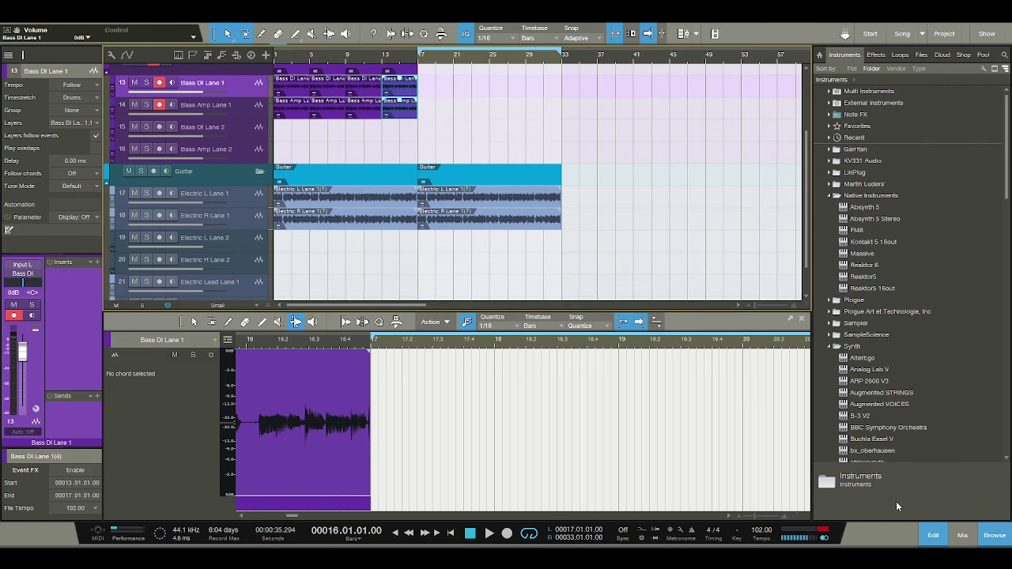
click(943, 536)
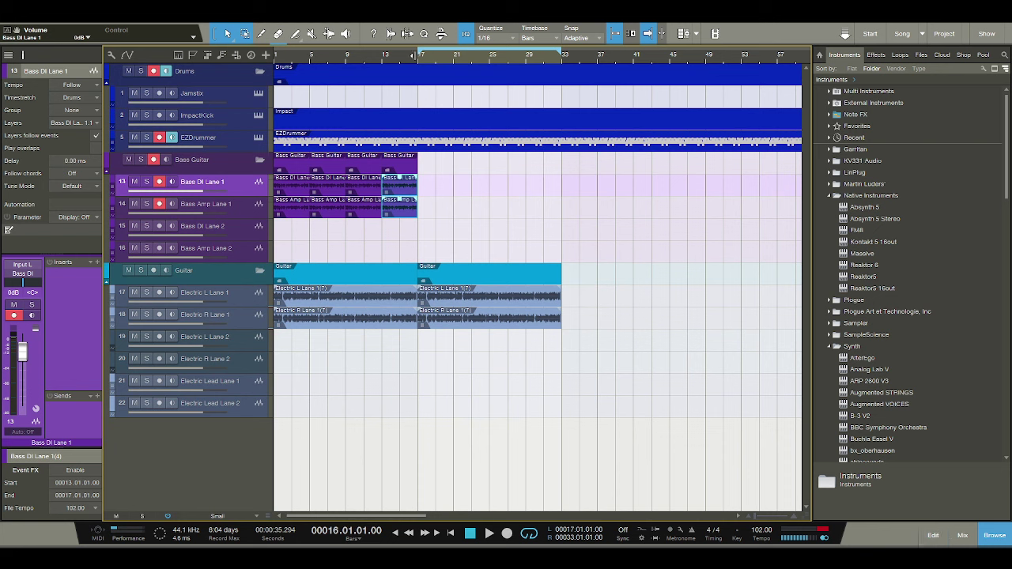
drag(420, 54, 274, 53)
drag(560, 51, 346, 54)
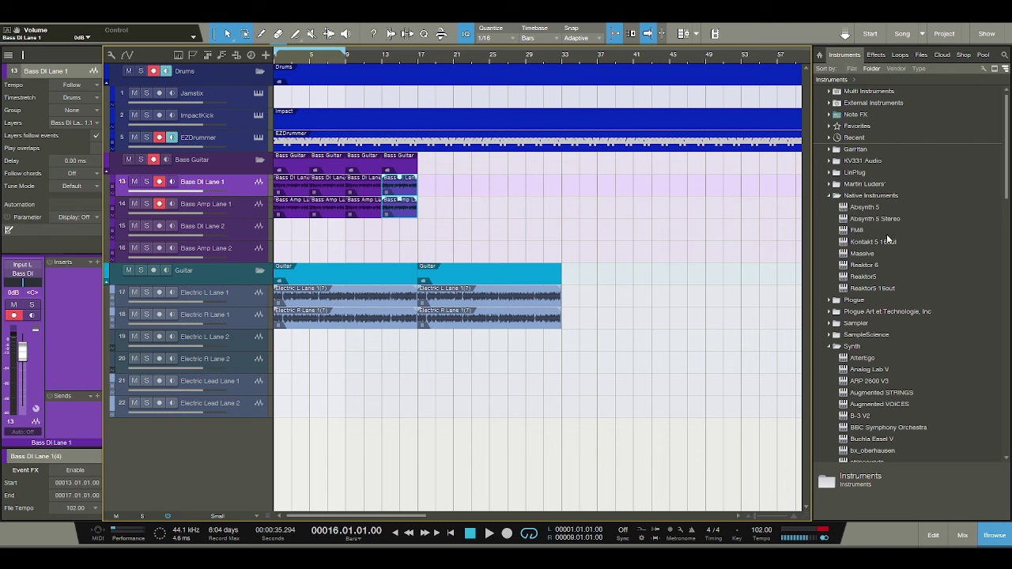
Add the bx_oberhausen synth as a new instrument track below the guitar lanes and close its plug-in window.
scroll(872, 260, down, 5)
drag(872, 265, 246, 433)
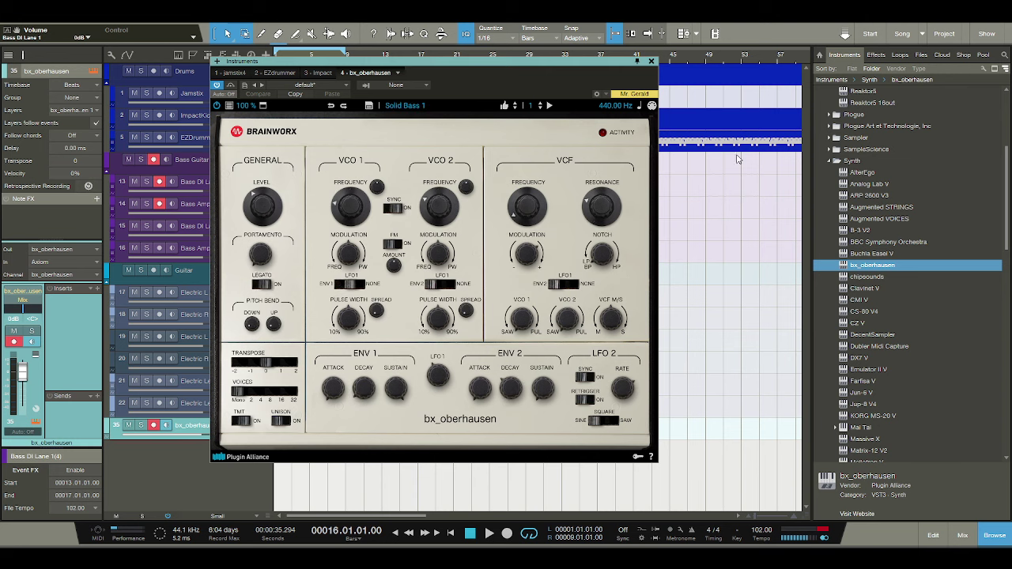
click(650, 61)
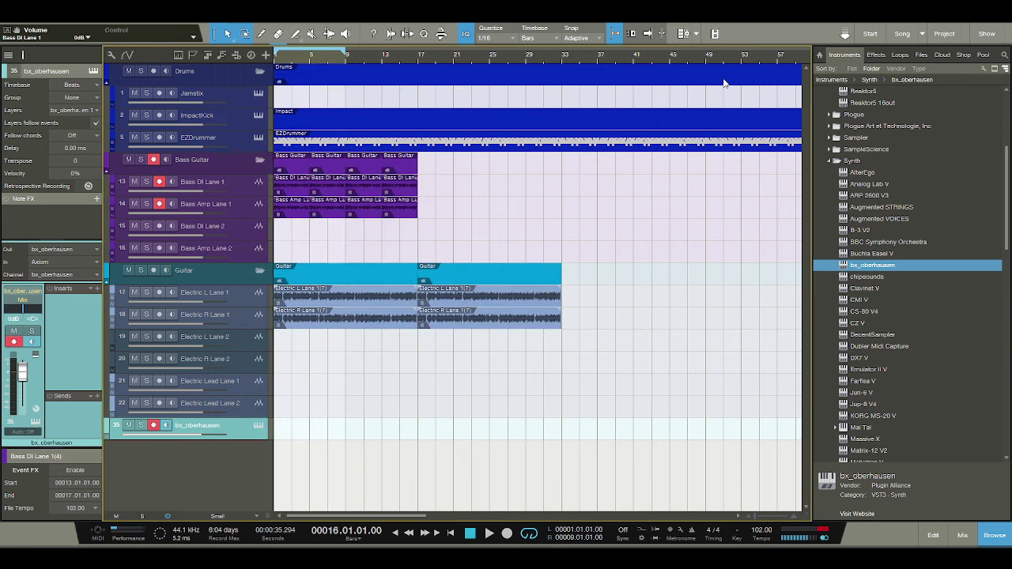
Create an empty part over bars 1–9 on the bx_oberhausen track and open it for note editing.
double_click(283, 422)
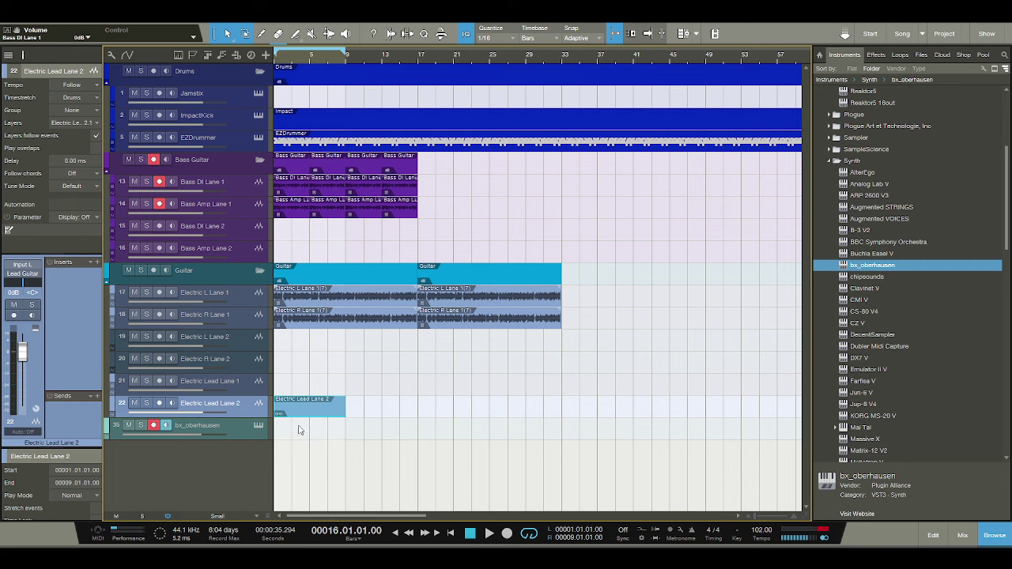
drag(299, 431, 294, 429)
double_click(292, 429)
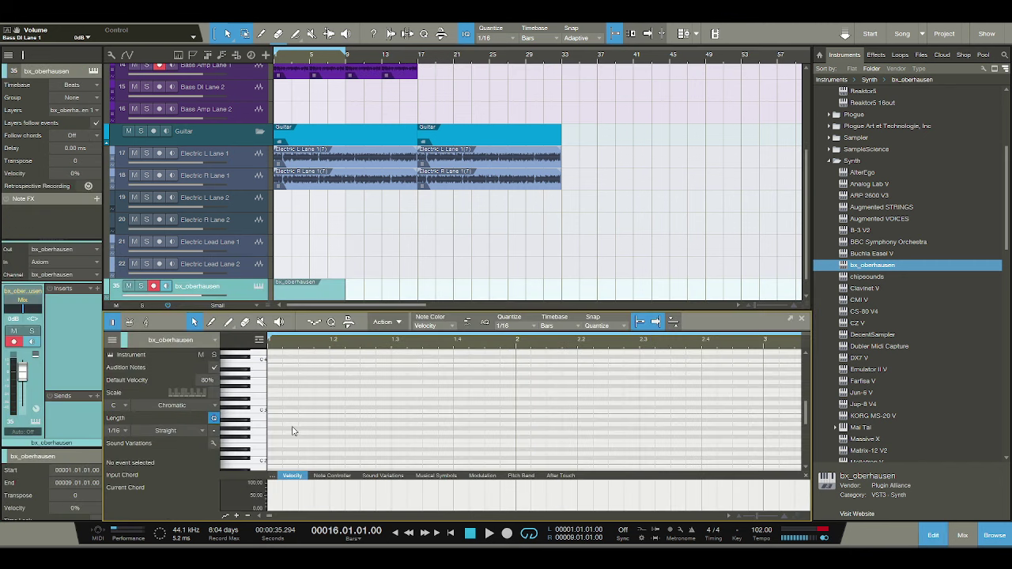
Audition pitches, enter 1/16 notes on G#3 at 1.1.1, 1.1.3 and 1.1.4, and play them against the guitars.
click(246, 432)
scroll(246, 427, up, 3)
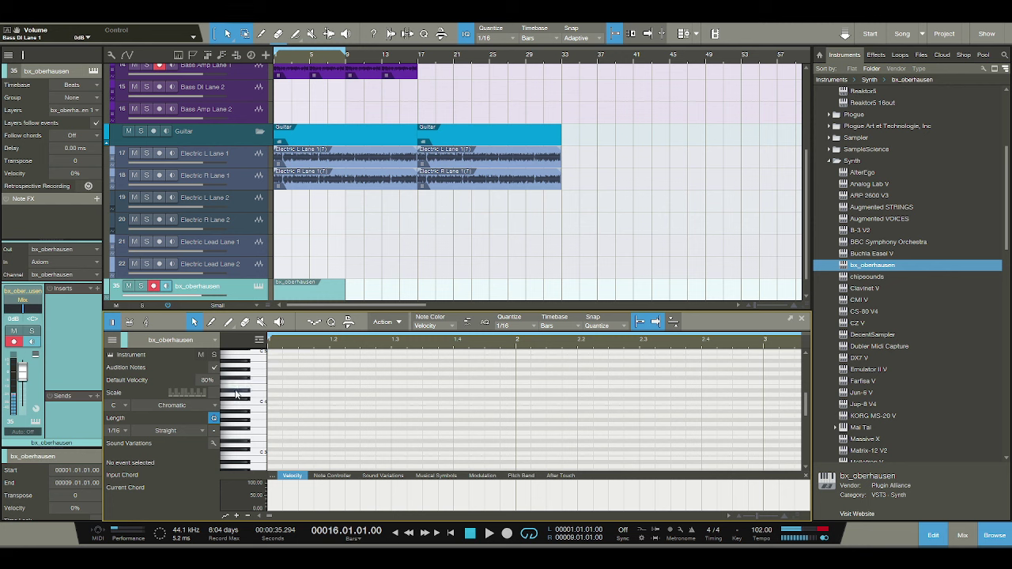
click(273, 420)
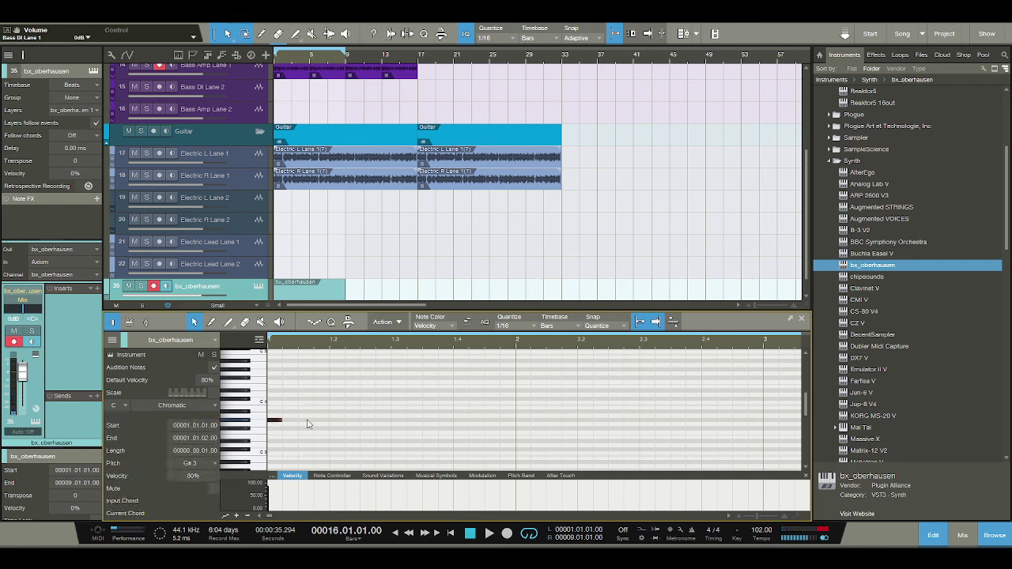
click(307, 421)
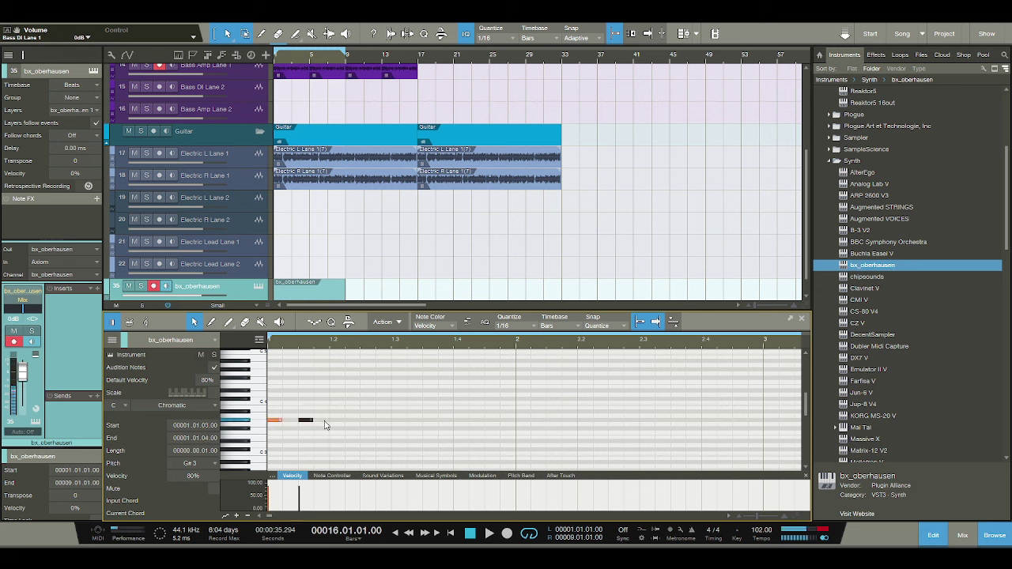
click(321, 420)
click(472, 536)
key(space)
click(471, 535)
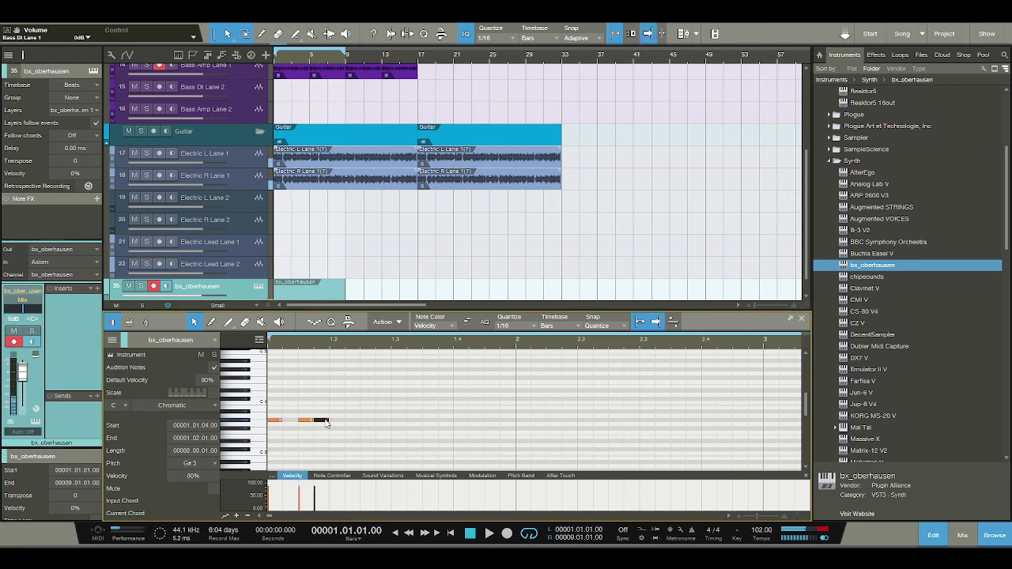
Rearrange the G#3 notes to start at 1.1.1, 1.1.3 and 1.2.1, extending the first up to the second, and check the rhythm by playback.
drag(306, 419, 352, 420)
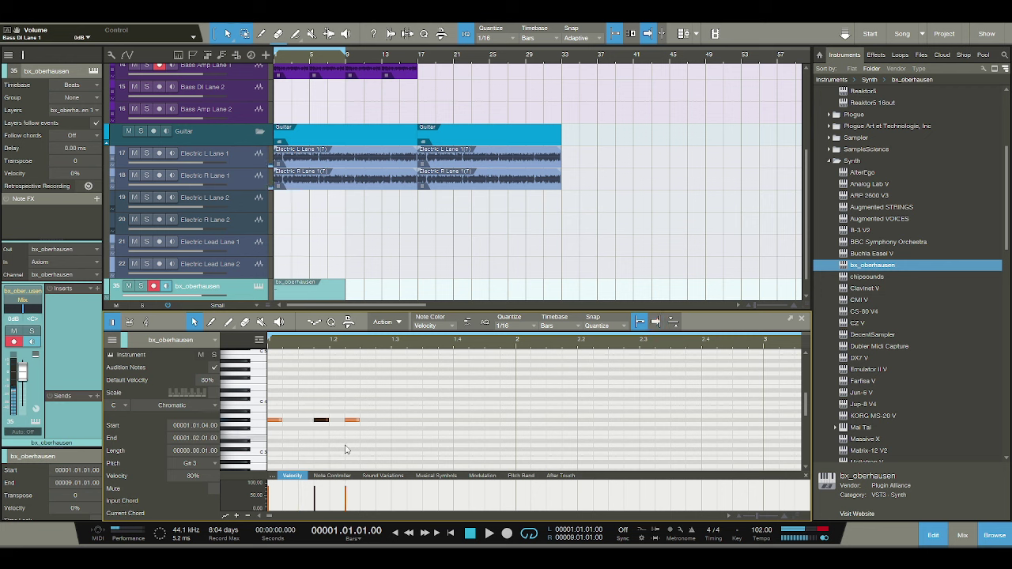
click(486, 534)
click(471, 534)
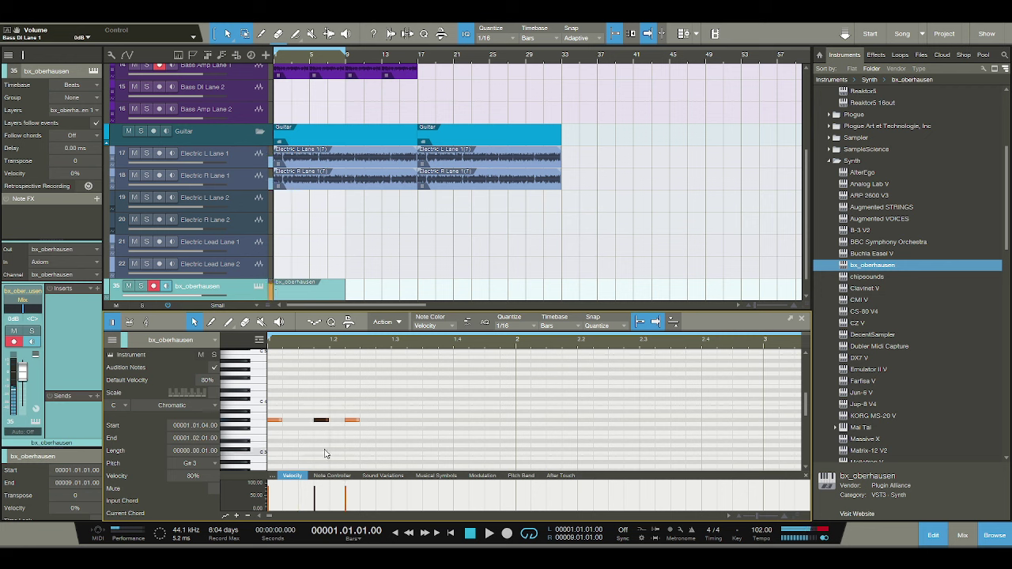
drag(282, 420, 333, 421)
click(488, 533)
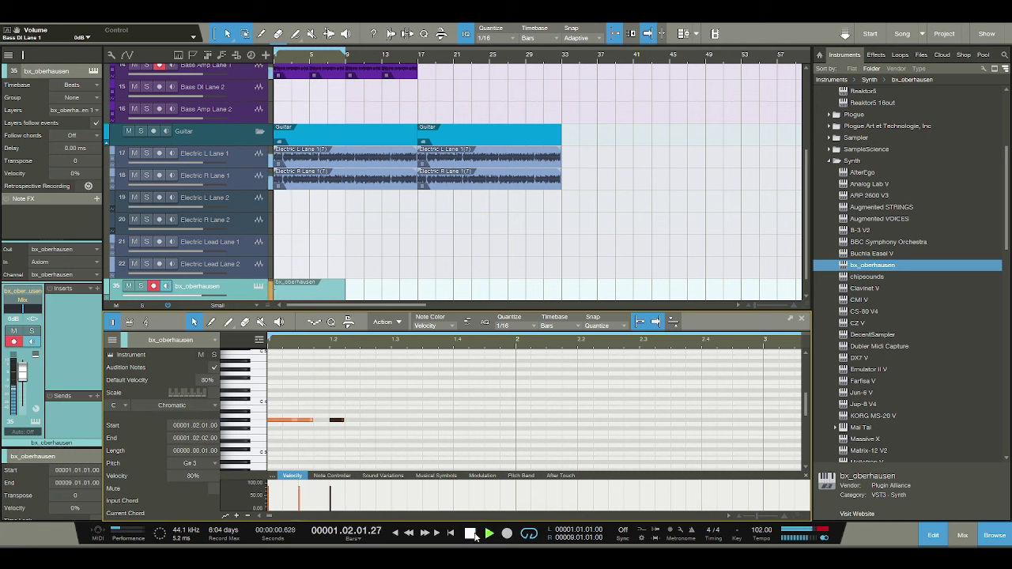
click(471, 535)
Add G#3 1/16 notes at 1.2.4 and 1.3.2 and play the pattern from bar 1.
click(378, 422)
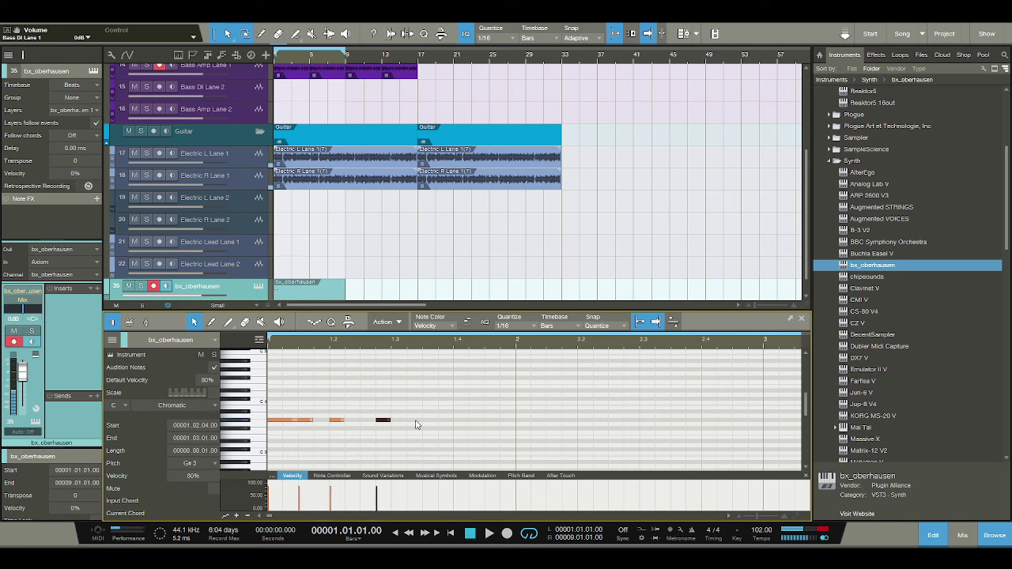
click(410, 421)
click(418, 421)
double_click(418, 422)
click(489, 533)
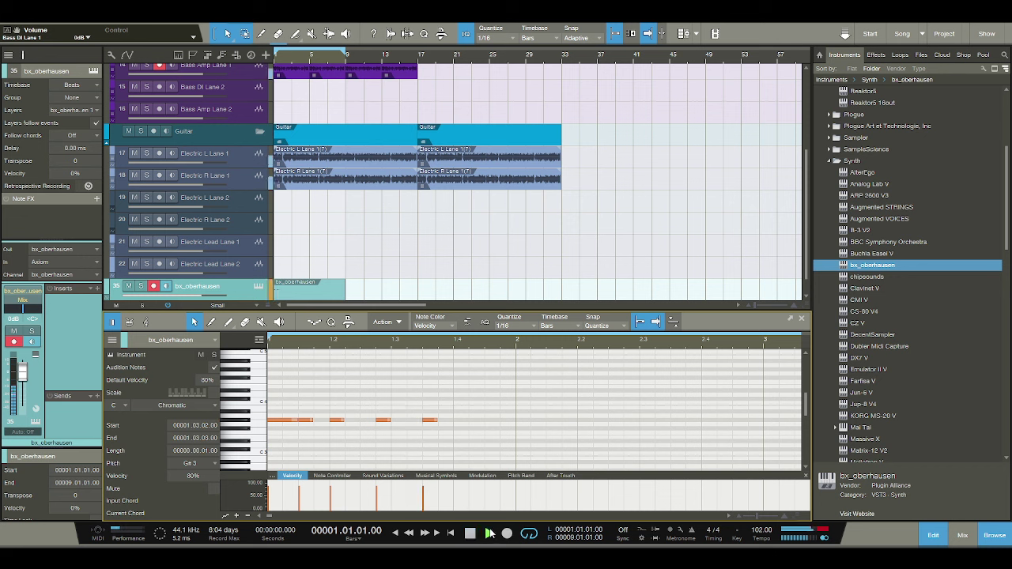
click(471, 534)
Shift the last two G#3 notes to 1.3.1 and 1.3.4 and play the pattern again.
click(384, 421)
click(399, 421)
drag(429, 421, 445, 421)
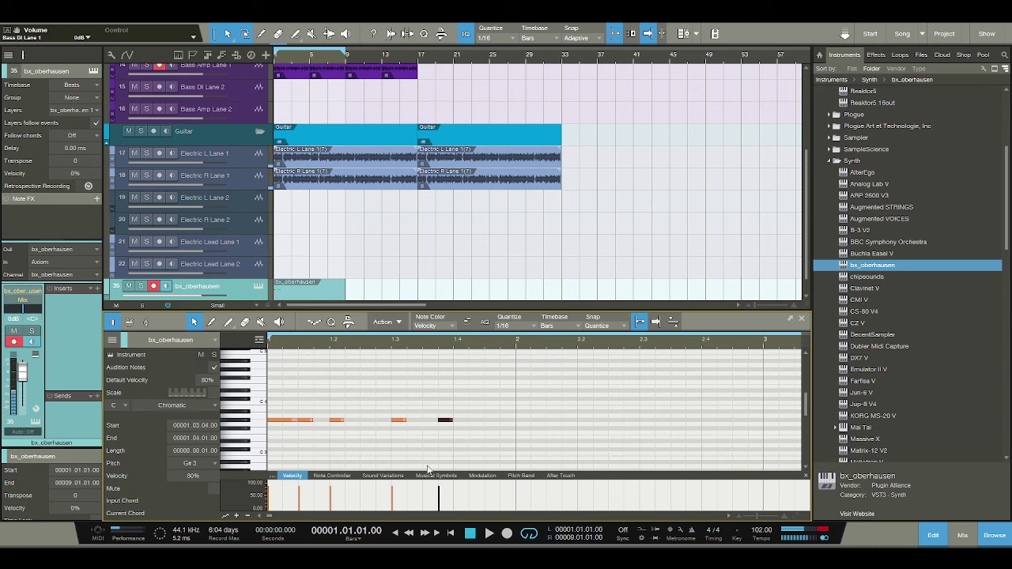
click(489, 533)
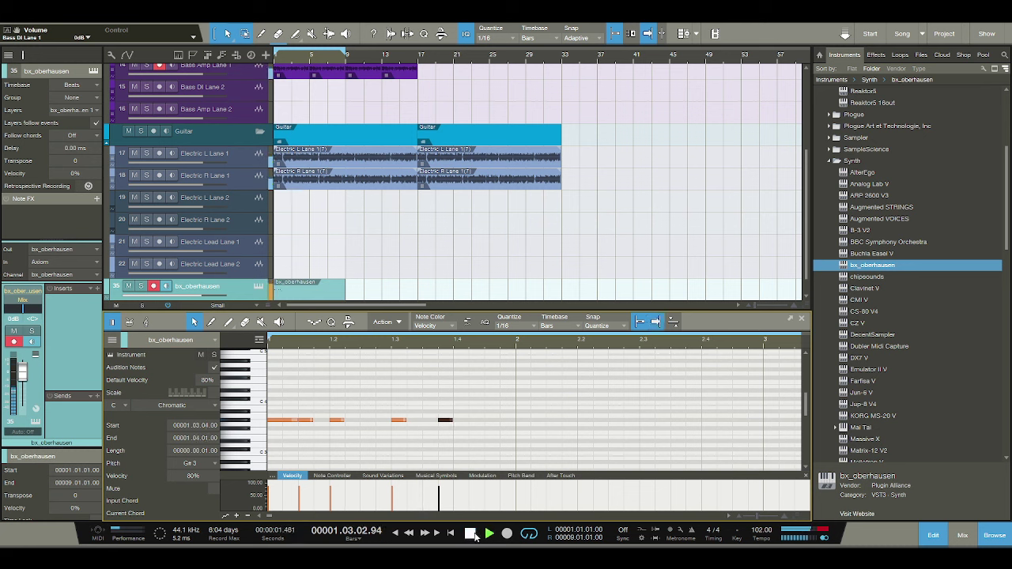
click(471, 534)
Add G#3 1/16 notes at 1.4.3 and 1.4.4 to complete bar 1, and play it back.
click(490, 421)
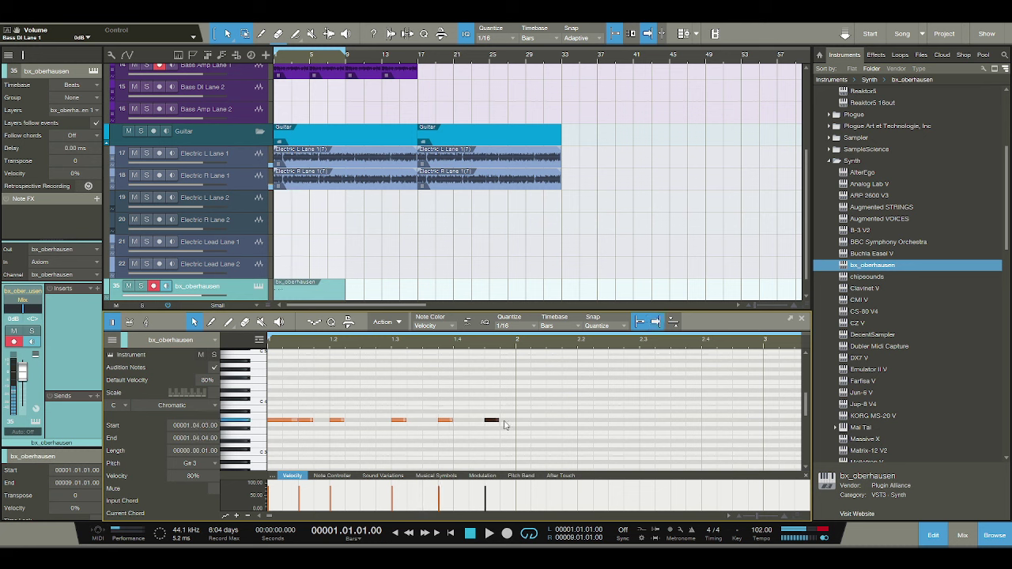
click(506, 421)
click(483, 535)
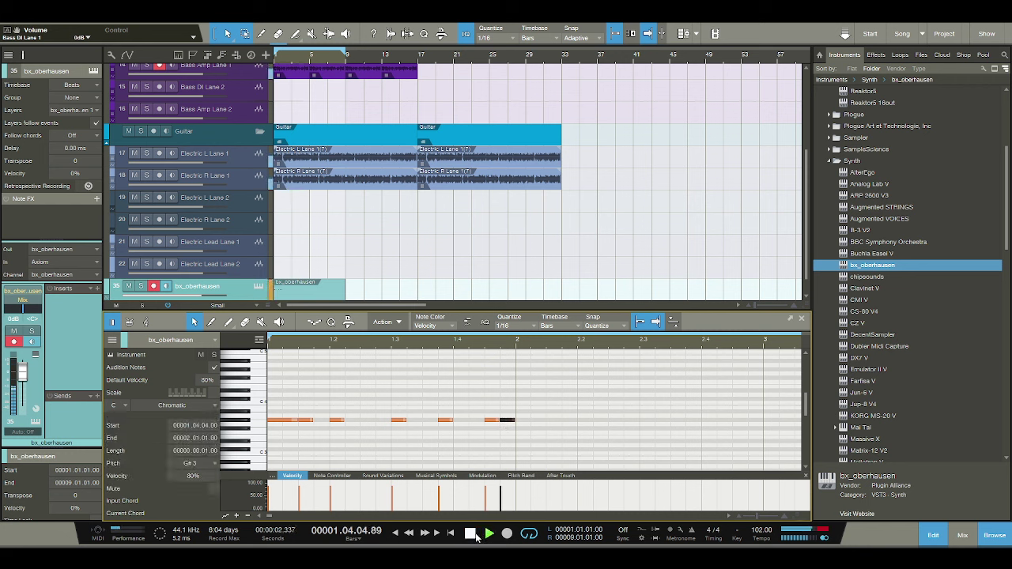
Play the bar 1 pattern several times from the start to compare its rhythm with the riff.
click(472, 535)
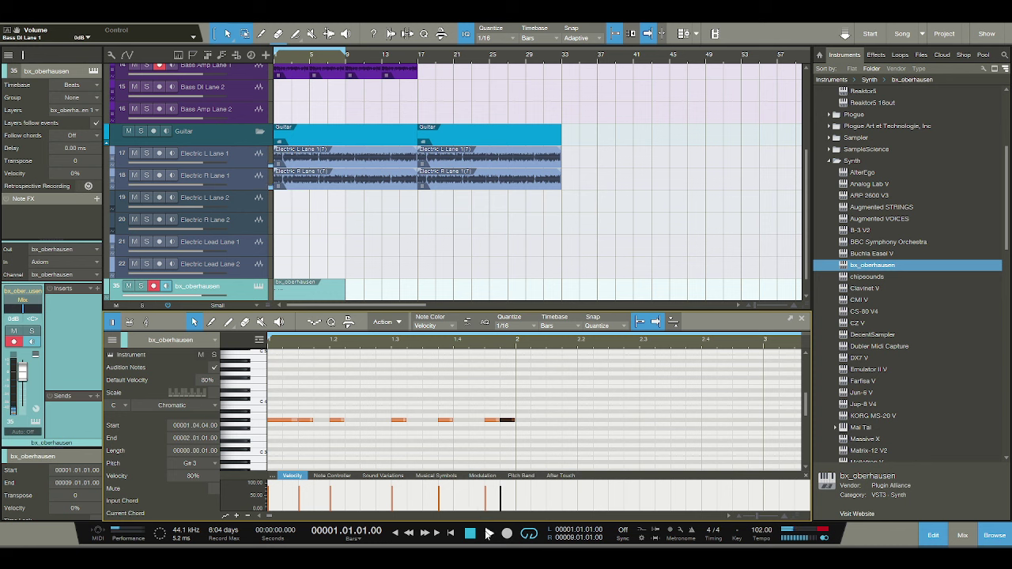
click(488, 534)
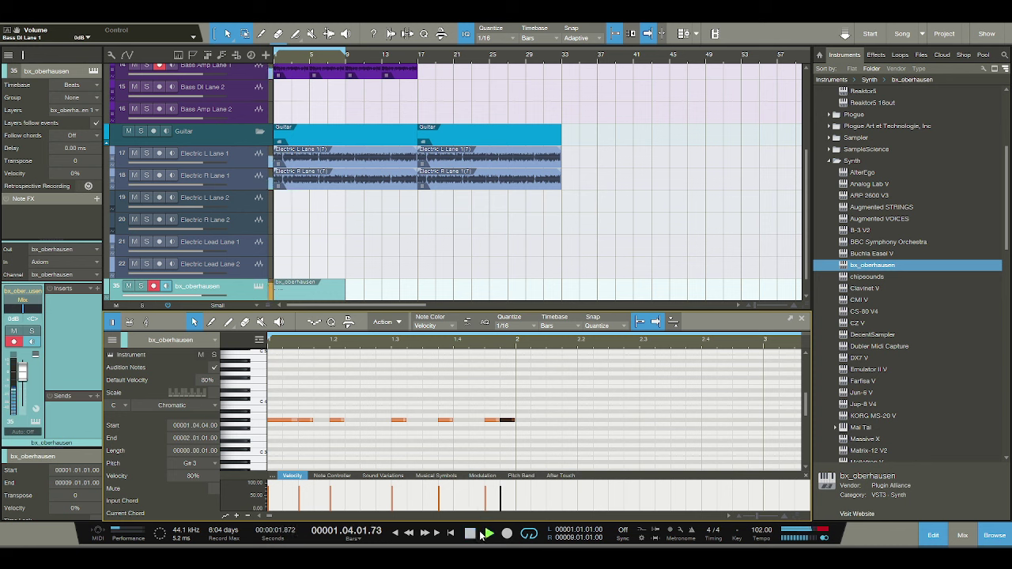
click(471, 535)
click(487, 534)
click(471, 535)
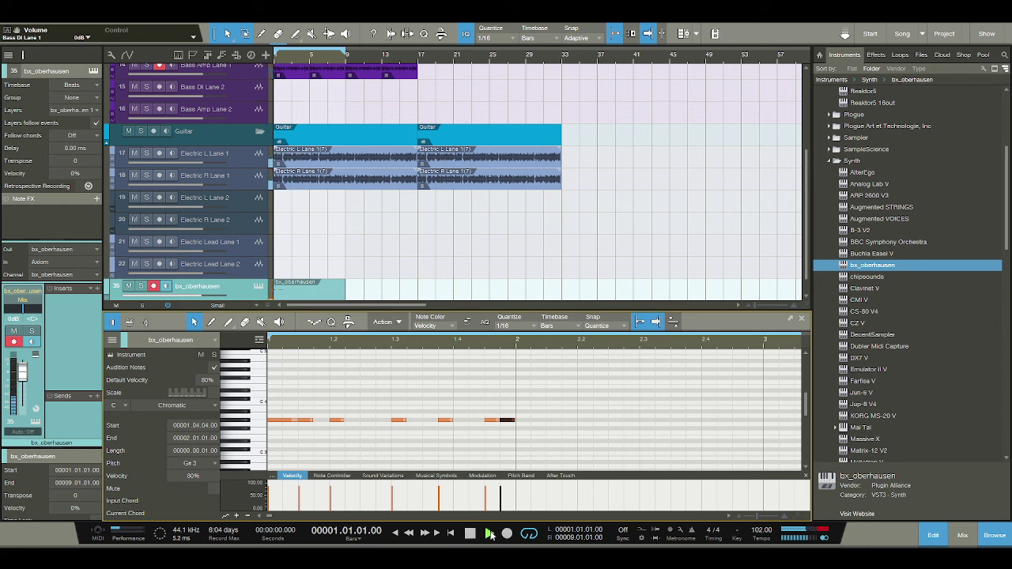
click(488, 534)
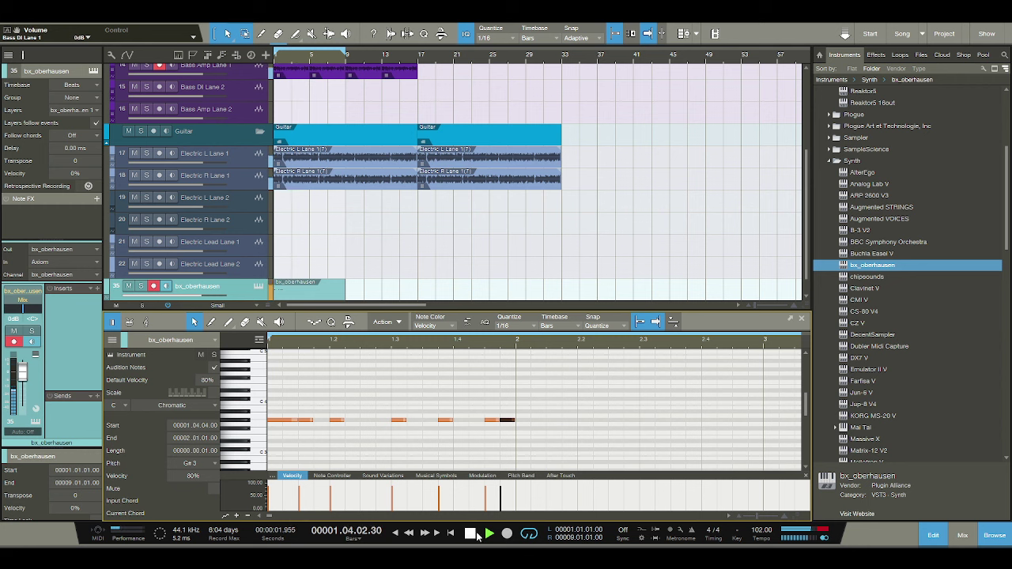
click(471, 535)
Rearrange the last two G#3 notes to start at 1.4.2 and 1.4.3, add a 1/16 note at 1.2.3, and play back.
click(504, 421)
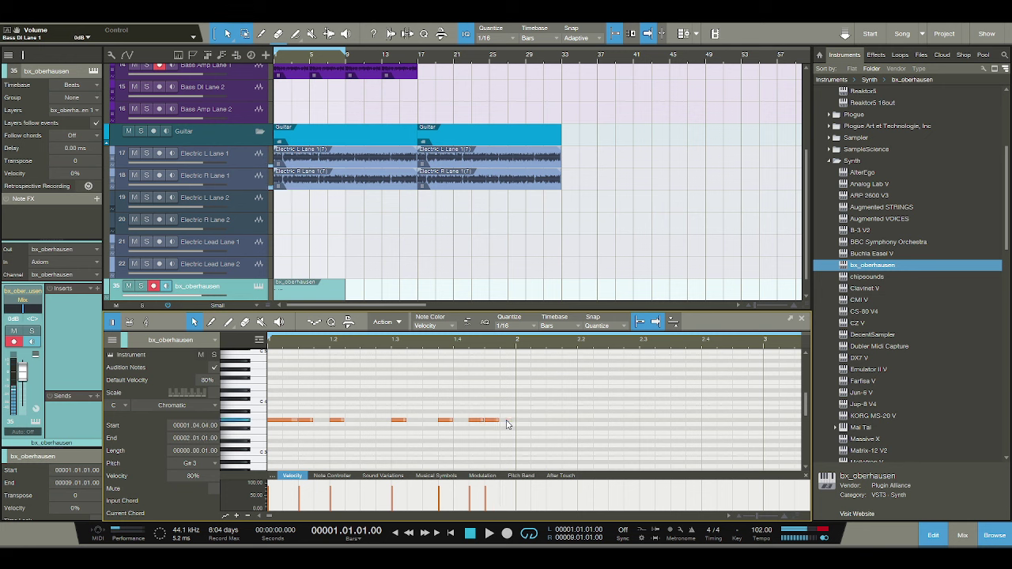
click(368, 420)
click(482, 537)
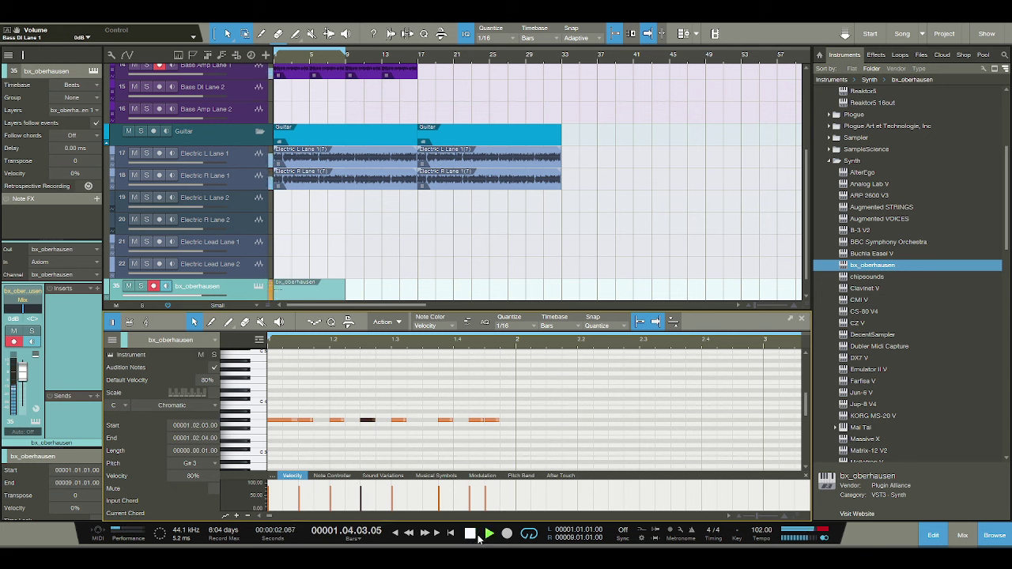
click(469, 534)
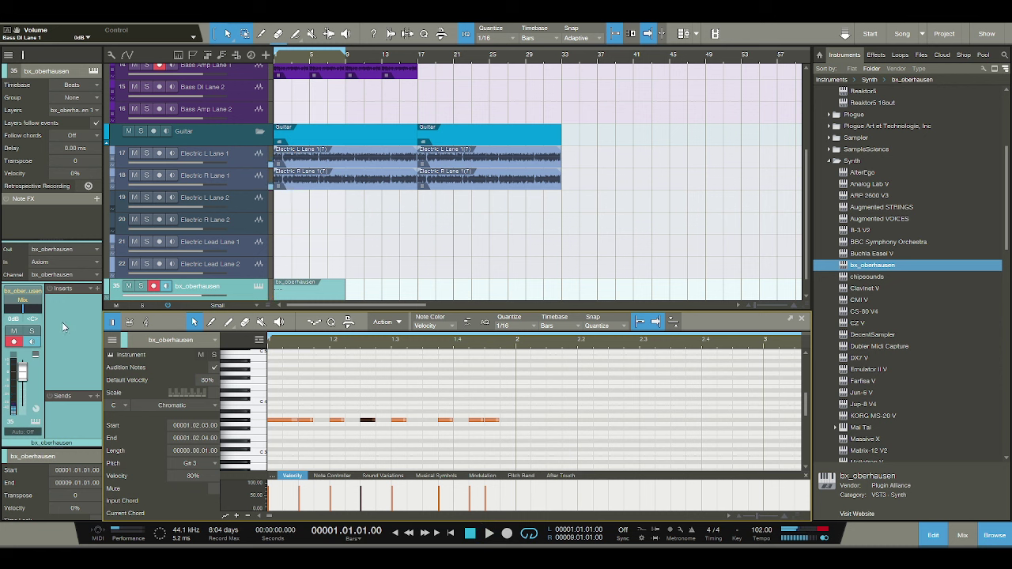
Raise the bx_oberhausen channel volume to +10.0 dB and play the pattern from bar 1.
drag(24, 371, 24, 360)
click(481, 536)
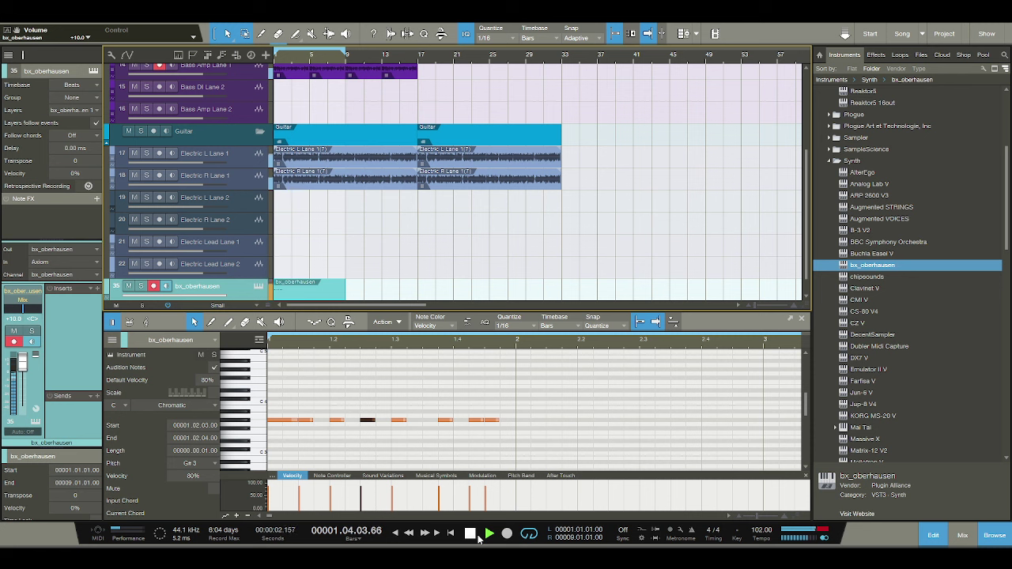
click(472, 534)
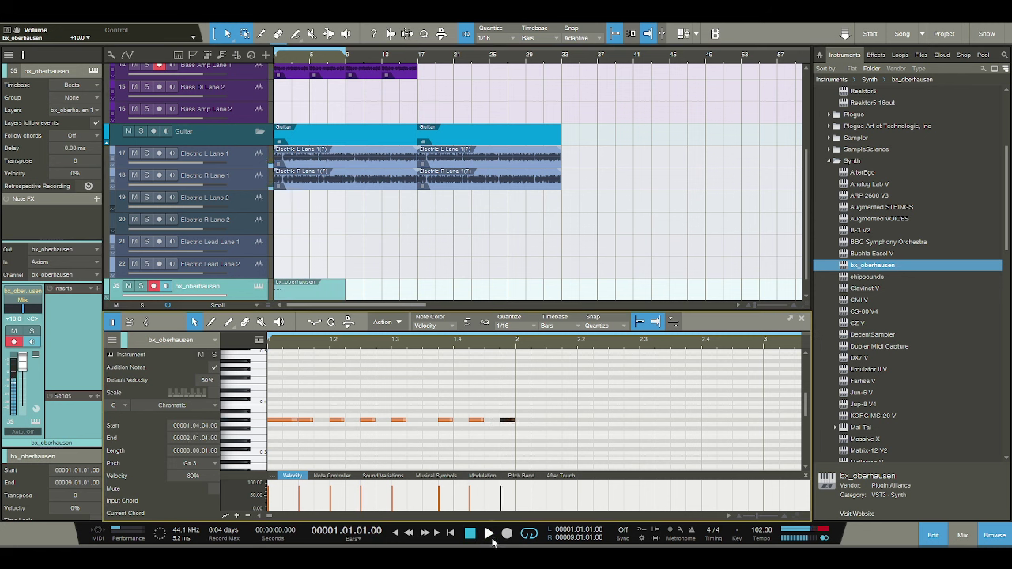
Place the last G#3 note at 1.4.4 and extend the 1.4.2 note up to it, checking by playback.
click(489, 534)
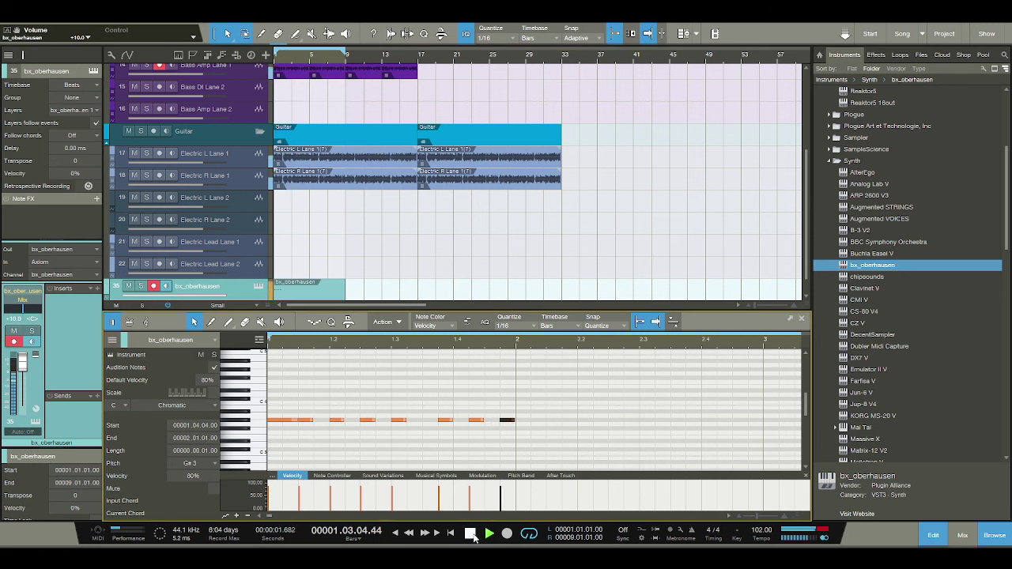
click(471, 535)
click(479, 420)
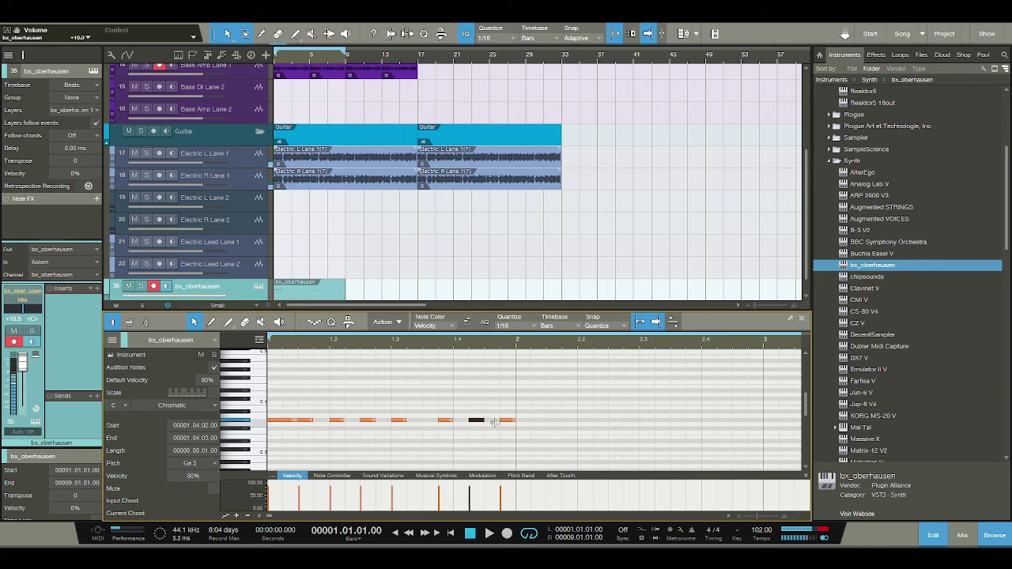
drag(493, 421, 499, 421)
click(489, 534)
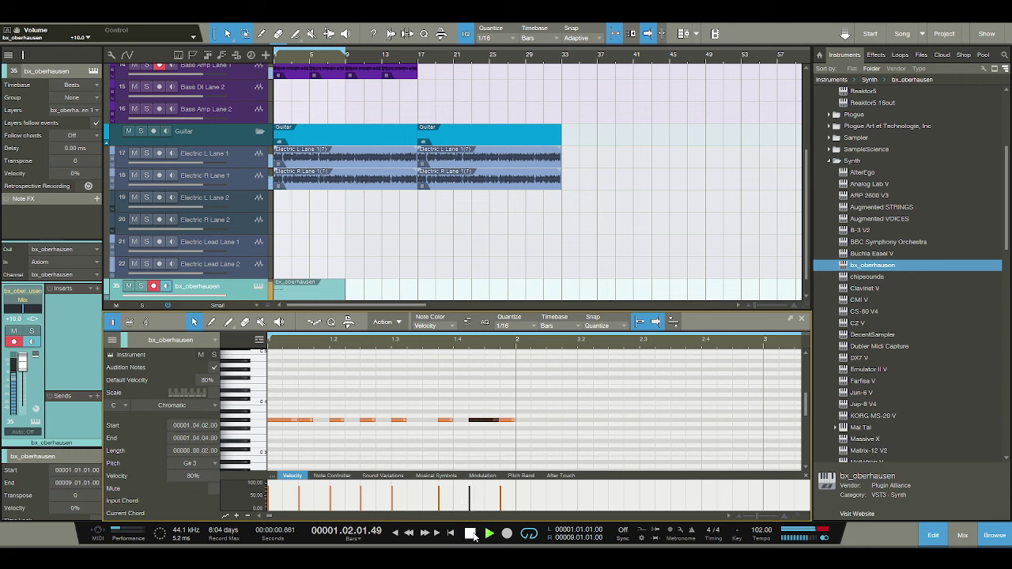
click(471, 536)
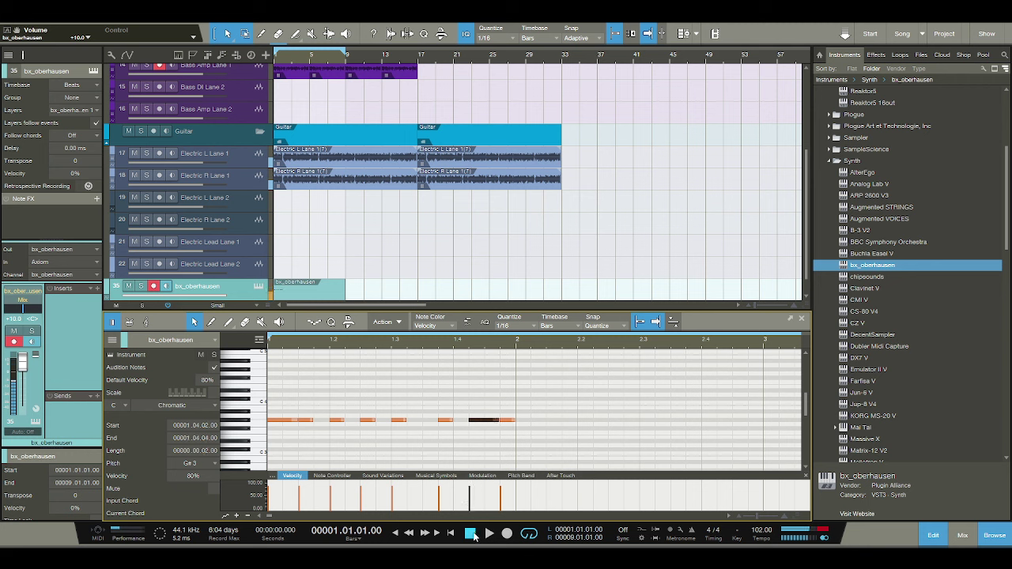
Set the note editor's quantize to 1/32, try starting the second G#3 note at 1.1.2.50, and play the pattern.
key(e)
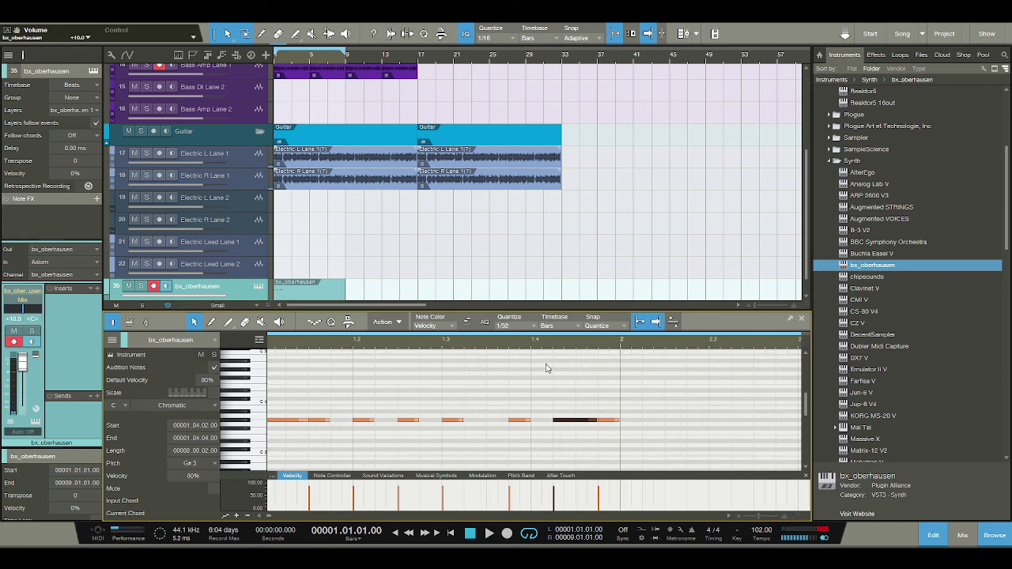
drag(271, 421, 298, 420)
click(489, 533)
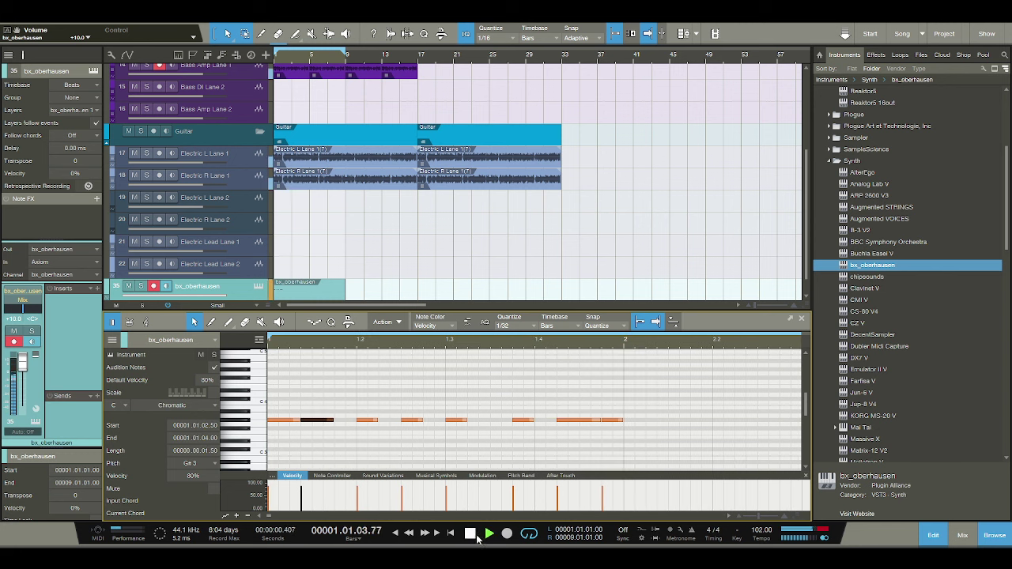
click(470, 533)
click(488, 534)
click(470, 534)
Return the second G#3 note to 1.1.3 with the first note extending up to it, and play the pattern.
drag(307, 420, 311, 420)
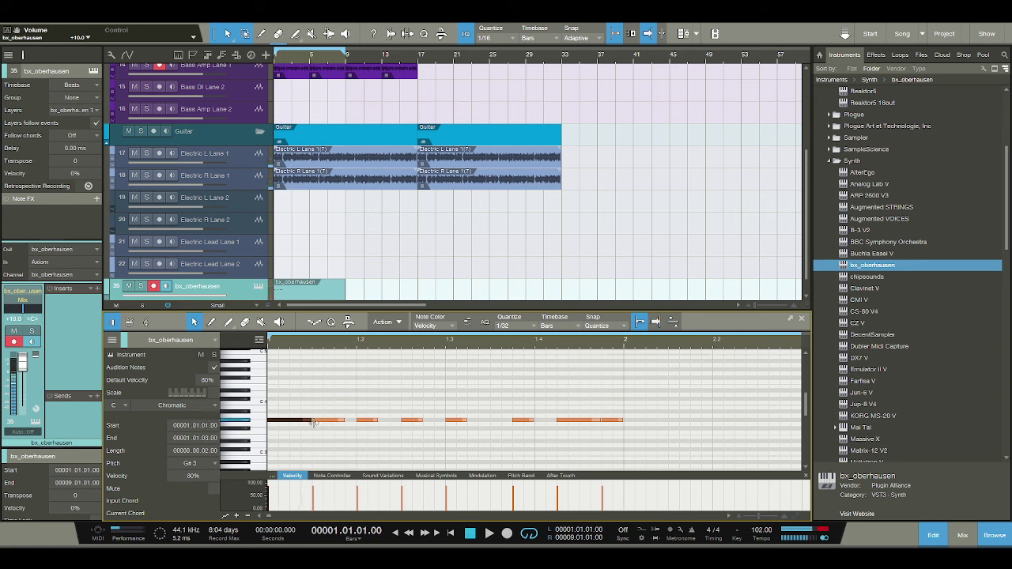
click(489, 533)
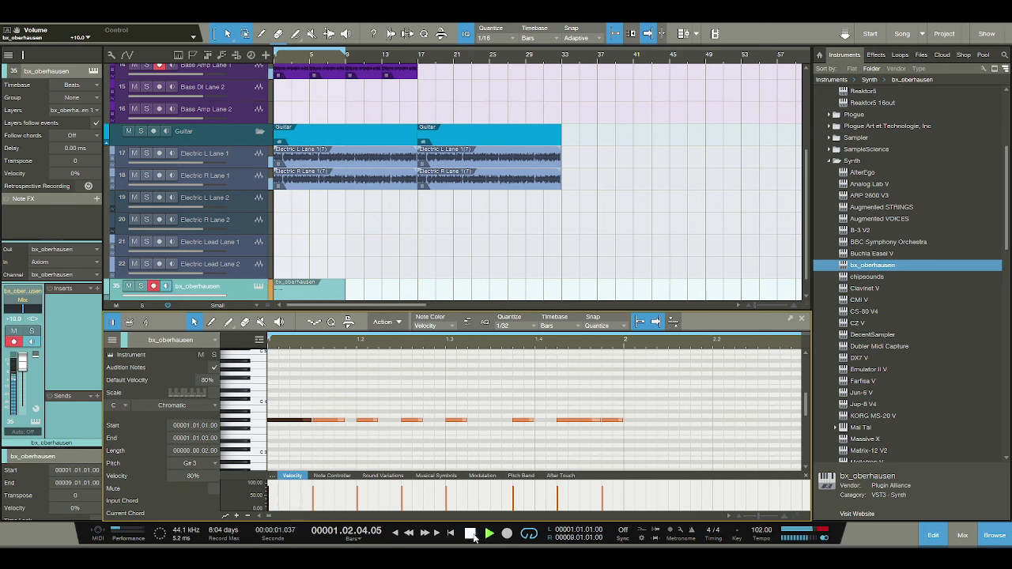
click(472, 533)
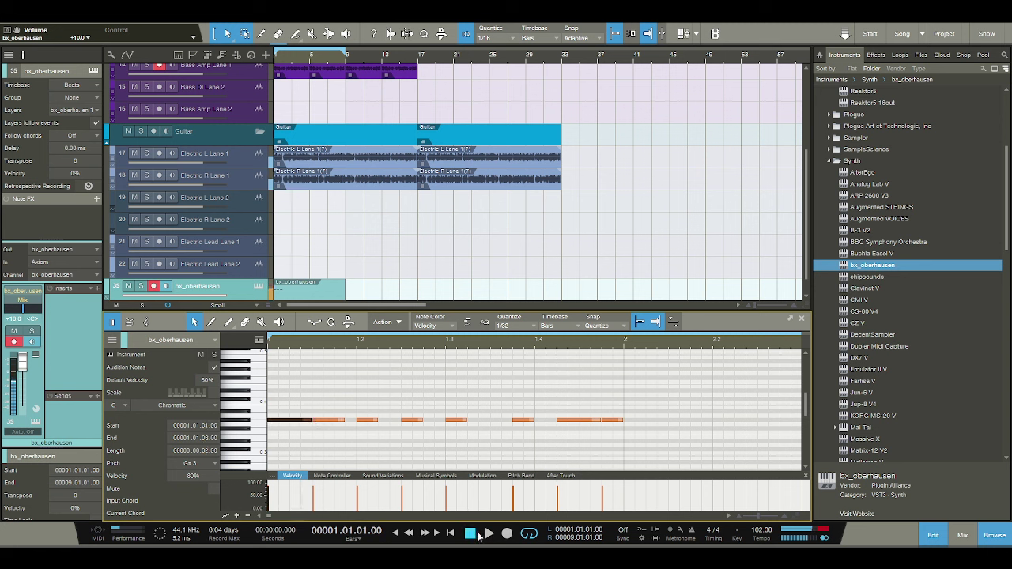
Delete the G#3 note at 1.2.1 and play the pattern from bar 1.
click(377, 420)
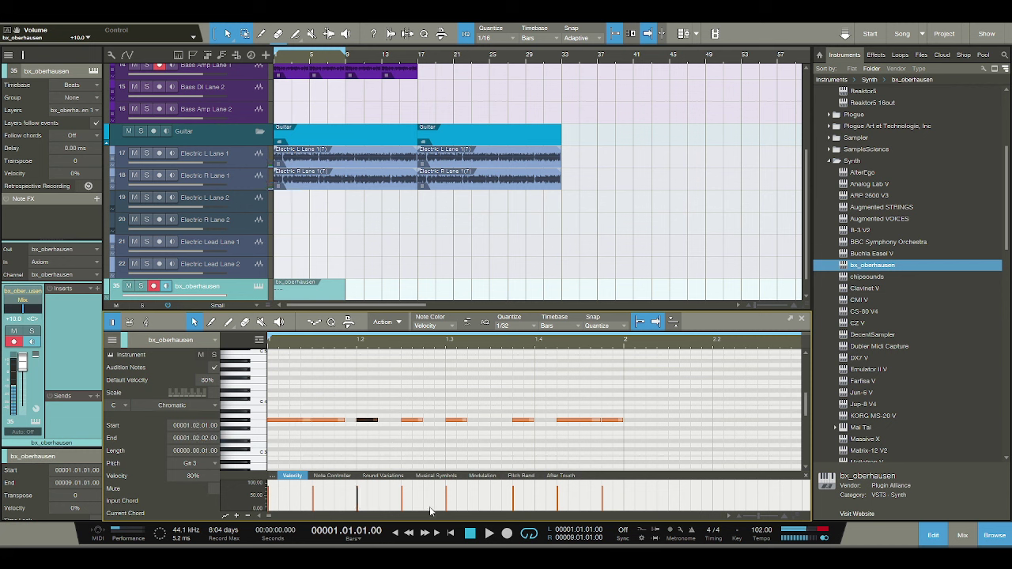
key(Delete)
key(space)
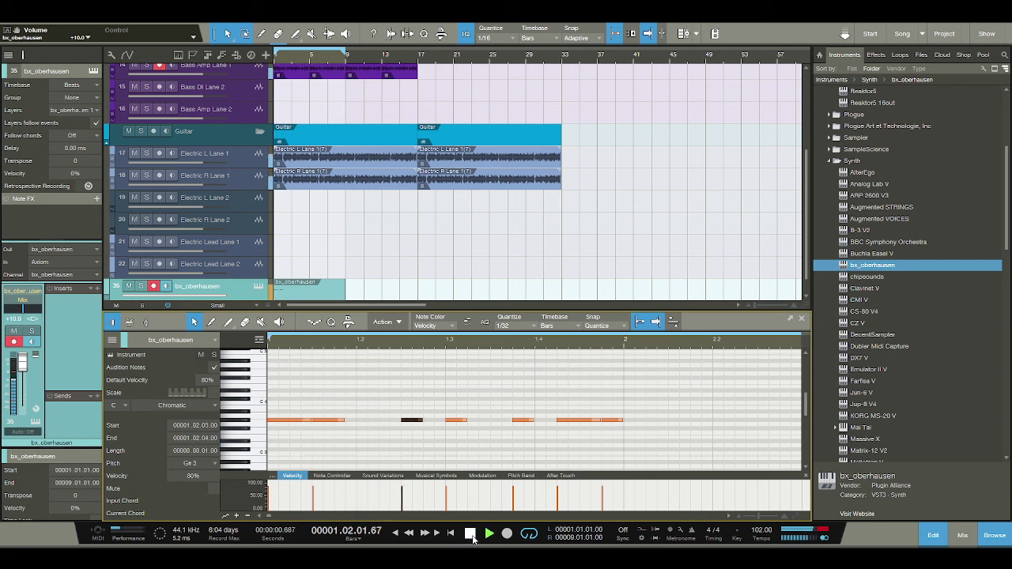
click(471, 534)
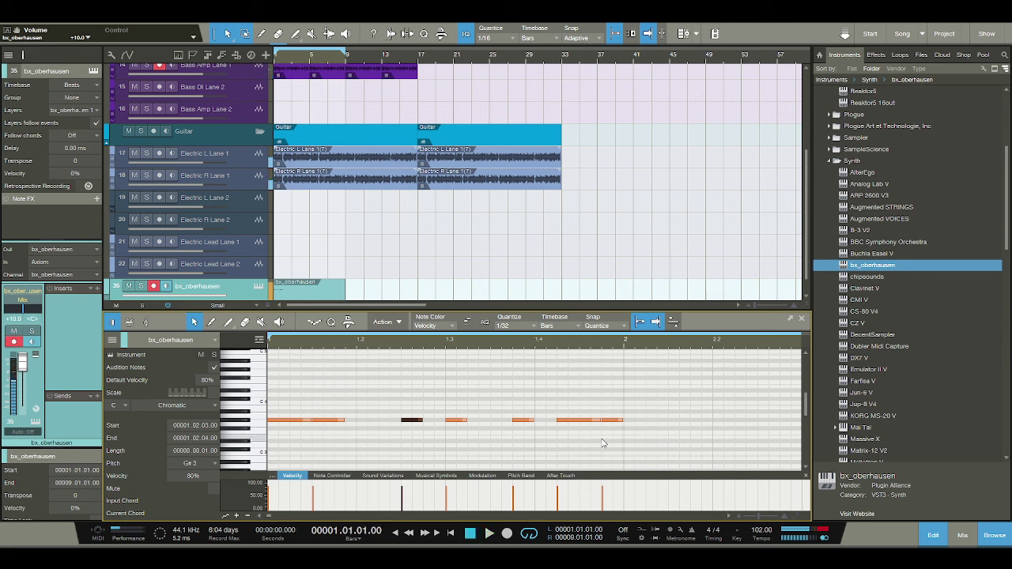
Remove the G#3 note at 1.4.4, extend the 1.4.2 note to the end of bar 1, and play the pattern.
click(615, 441)
drag(600, 420, 623, 420)
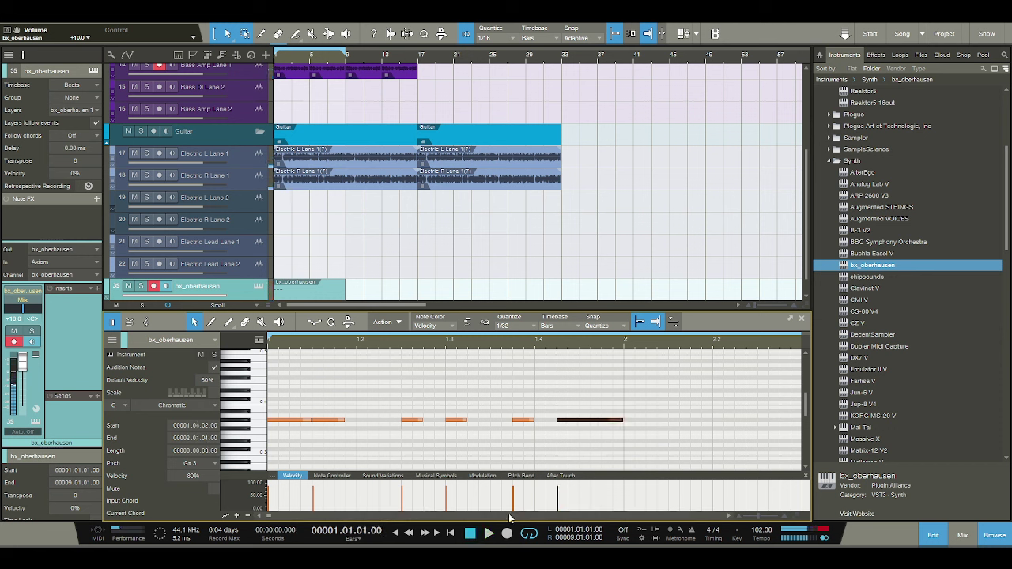
click(488, 534)
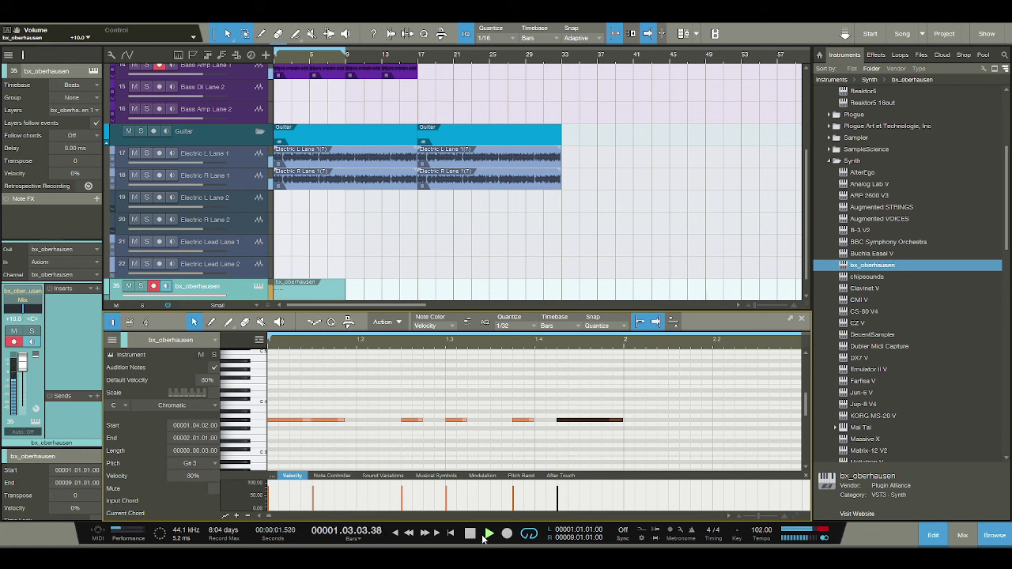
click(470, 533)
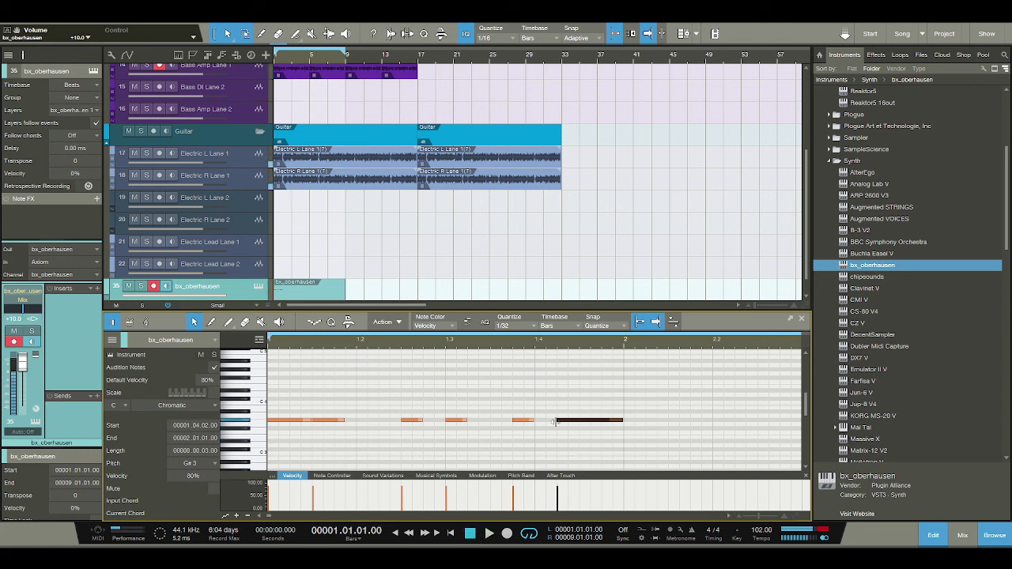
Extend the start of the last G#3 note back to 1.4.1 and play the pattern.
drag(557, 419, 534, 419)
click(492, 533)
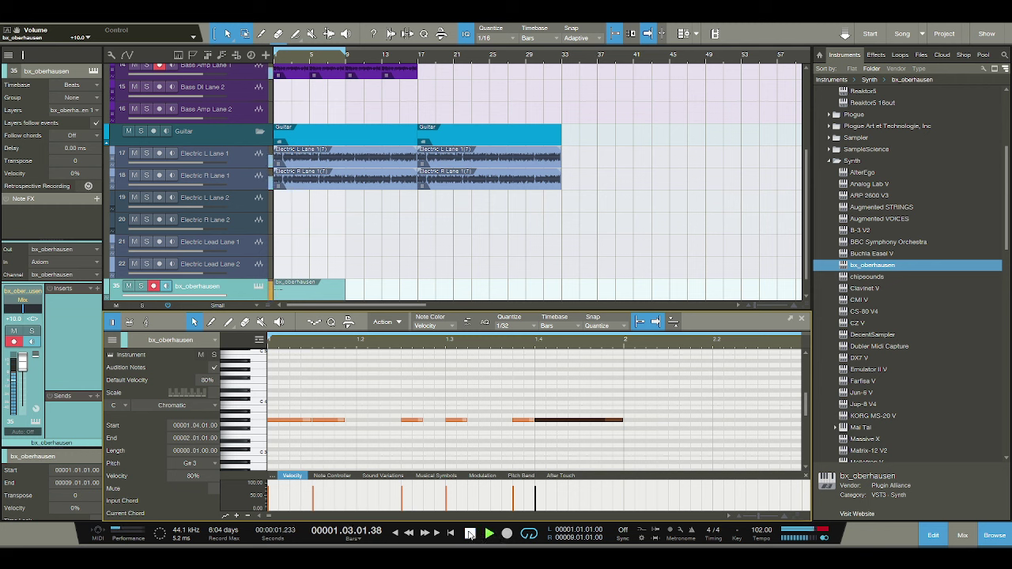
click(469, 535)
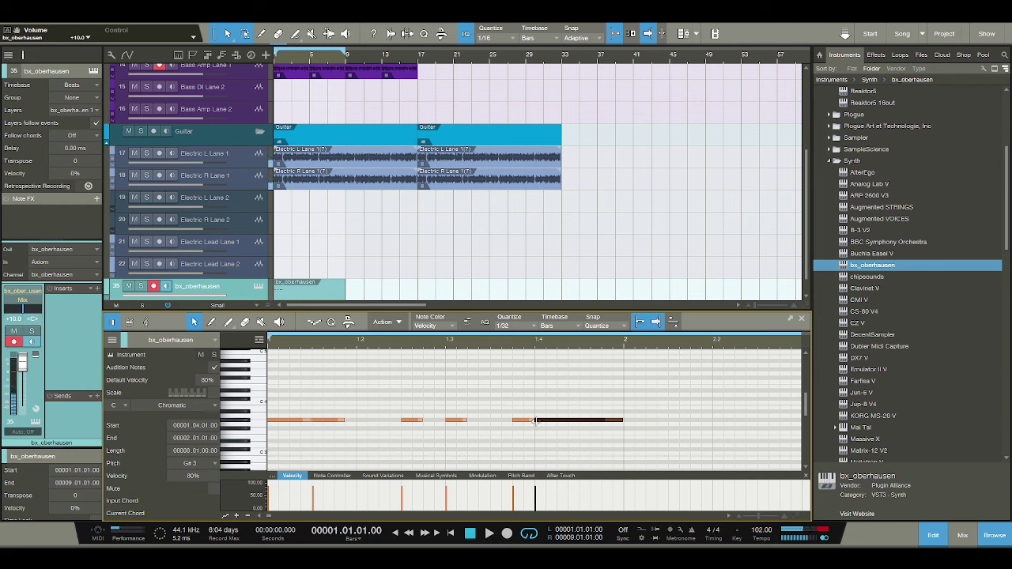
Shorten the last G#3 note to 1/16 and move it to 1.4.3, checking the rhythm by playback.
drag(536, 421, 601, 421)
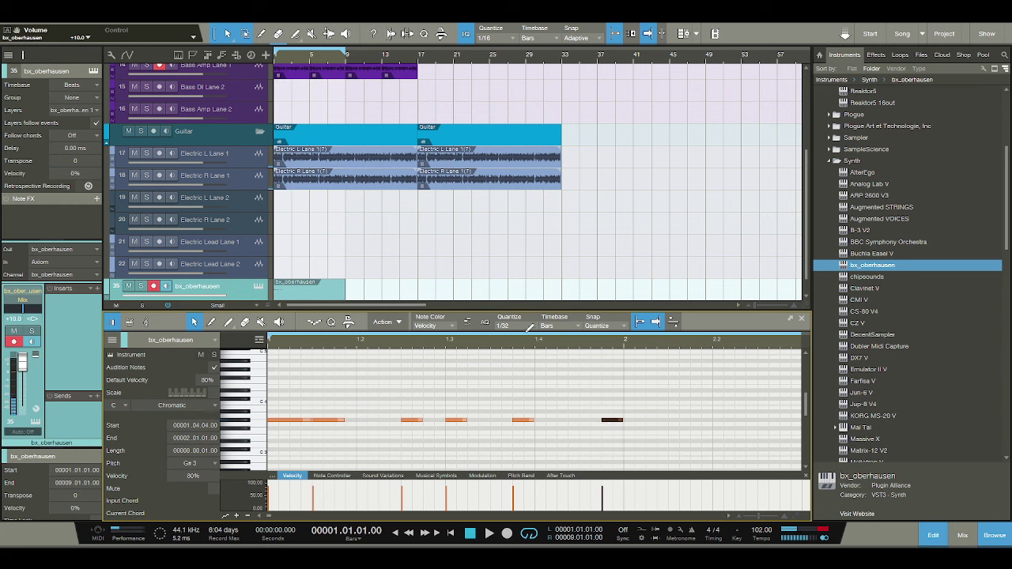
scroll(530, 325, up, 1)
key(space)
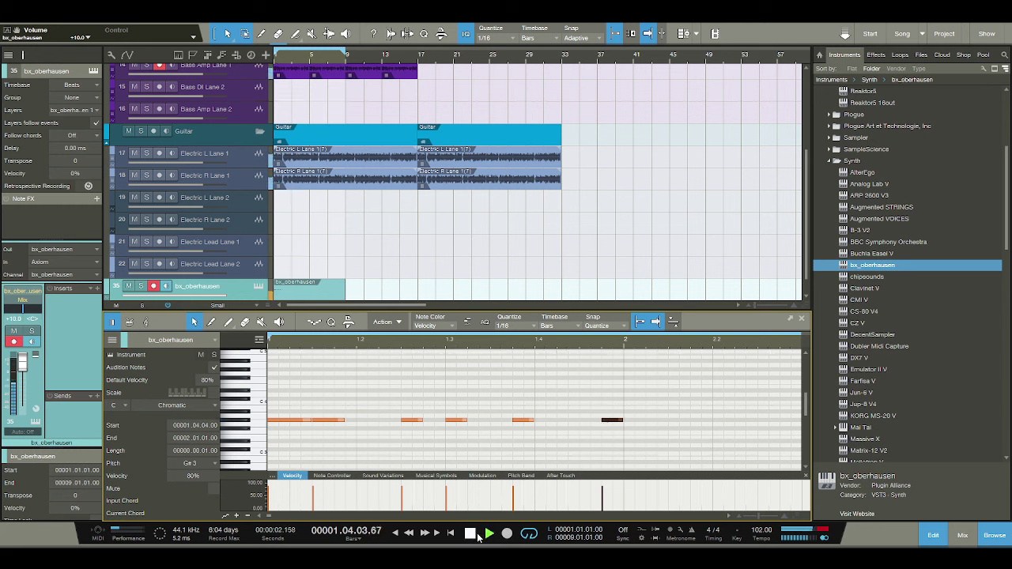
click(472, 535)
drag(610, 422, 588, 427)
click(487, 532)
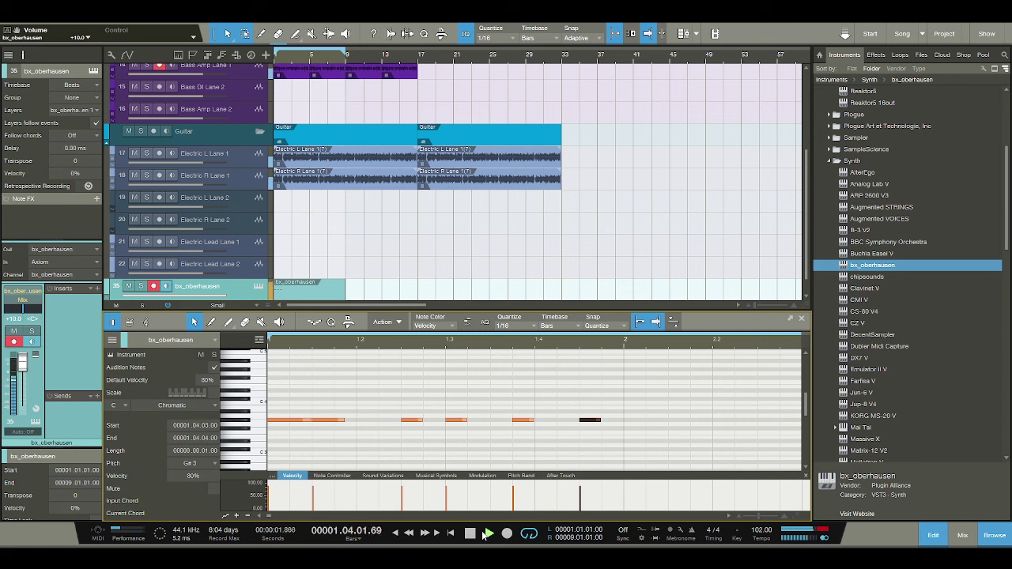
click(469, 534)
Shorten the G#3 notes at 1.1.1 and 1.1.3 to 1/16 each and check the pattern by playback.
click(342, 421)
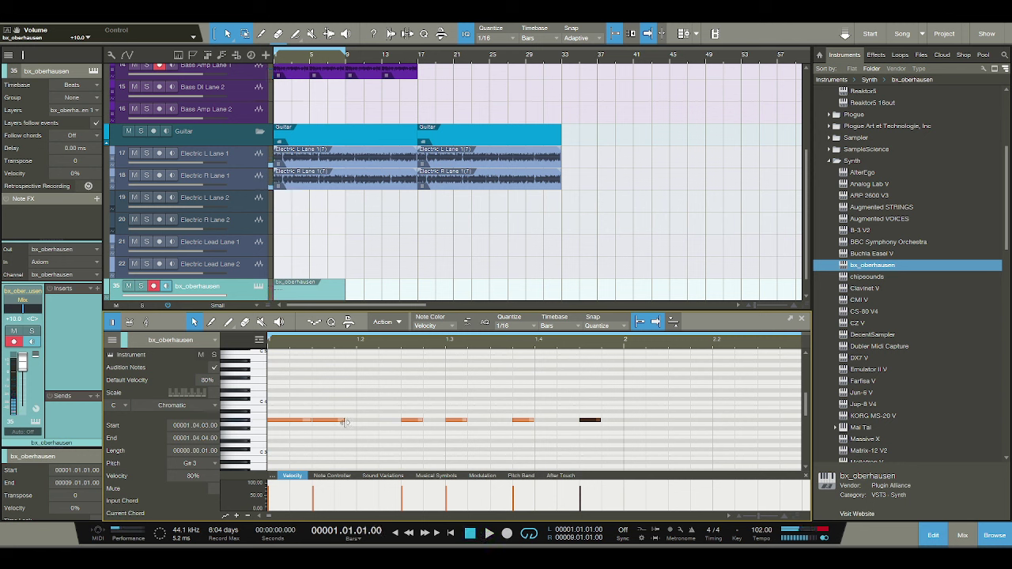
drag(310, 424, 297, 421)
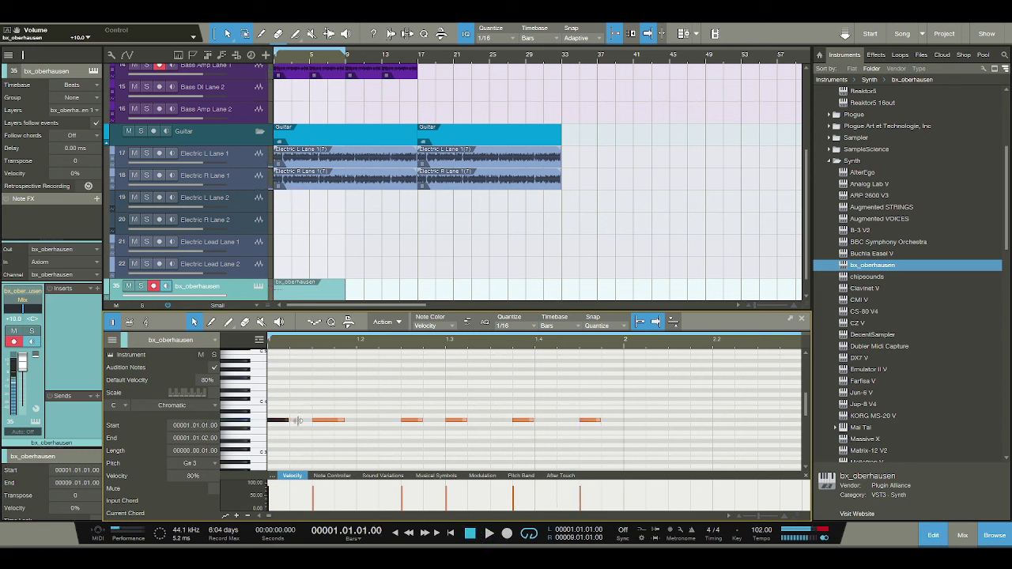
key(space)
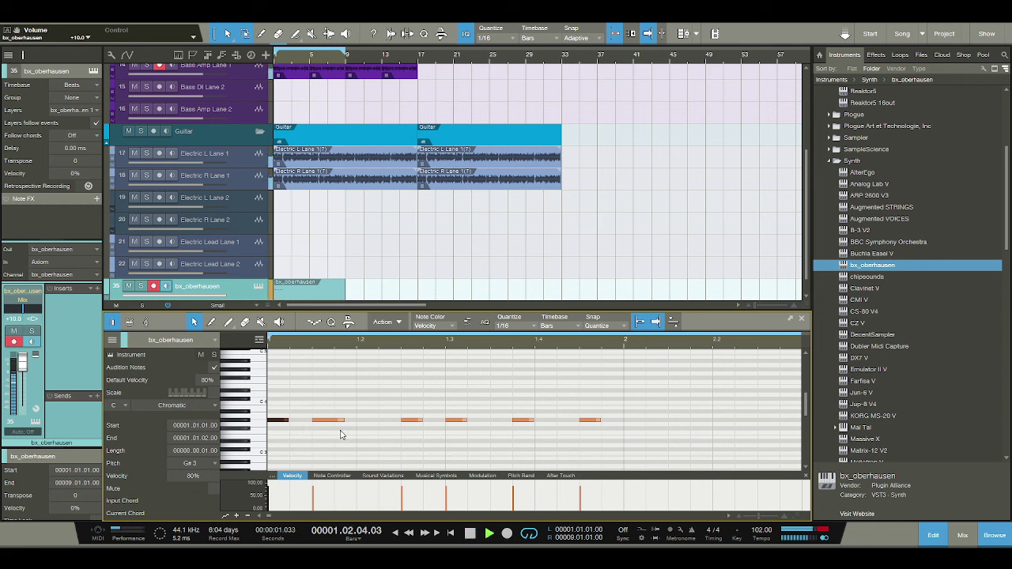
drag(343, 421, 336, 422)
key(space)
key(space)
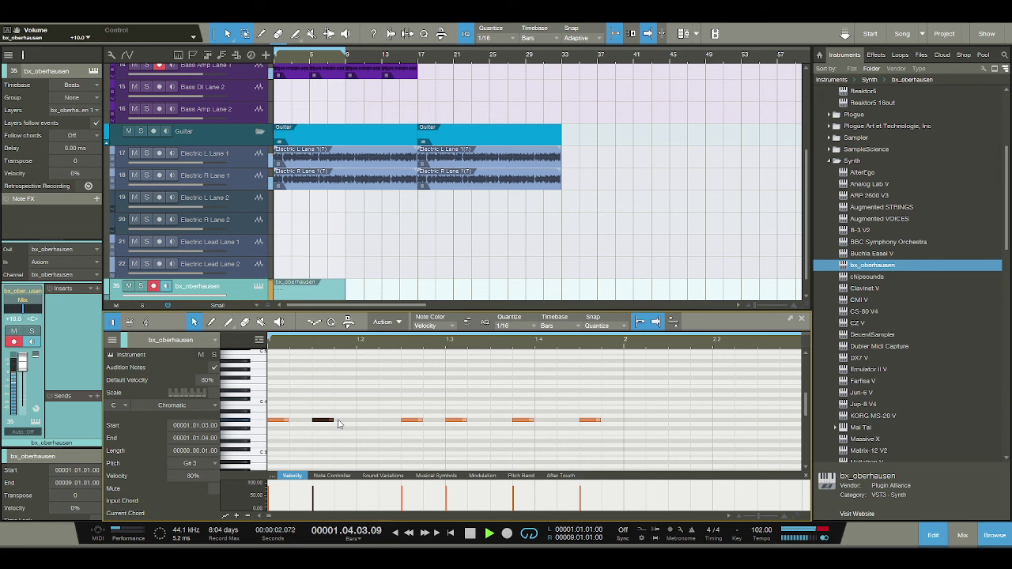
key(space)
Duplicate the whole bar 1 note pattern into bar 2 of the bx_oberhausen part.
key(w)
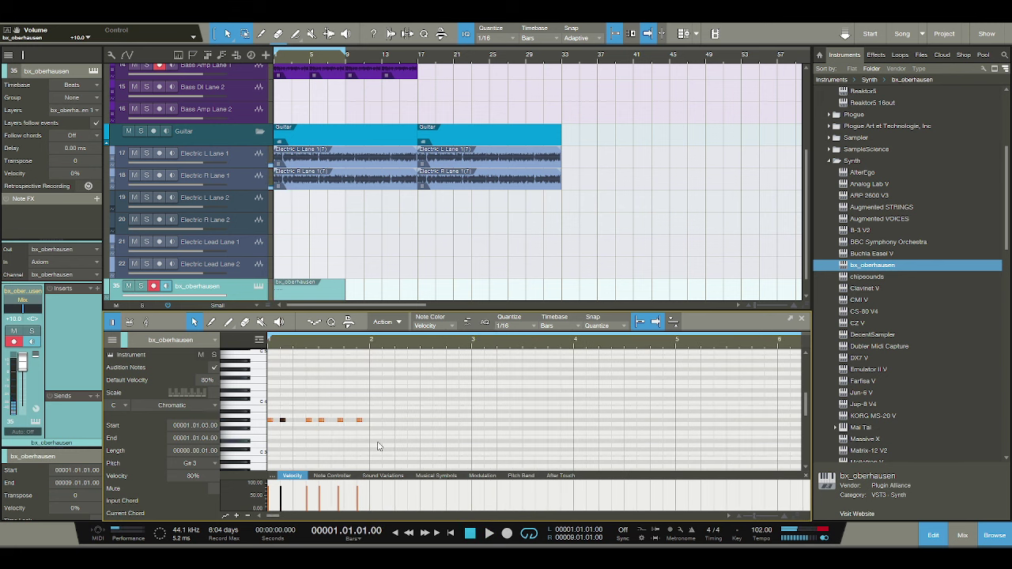
click(301, 407)
key(ctrl+a)
click(272, 407)
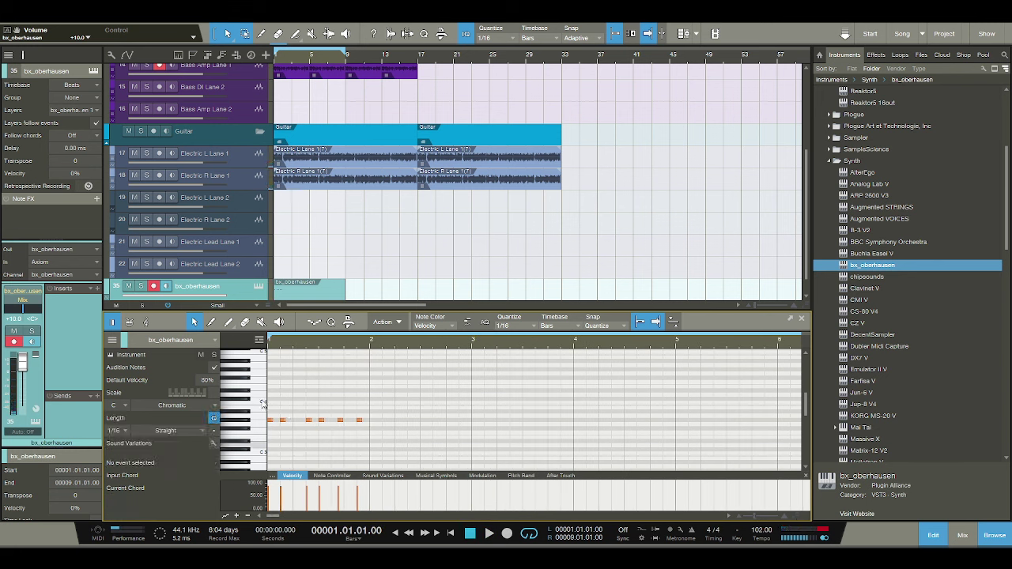
key(ctrl+a)
key(ctrl+d)
click(348, 419)
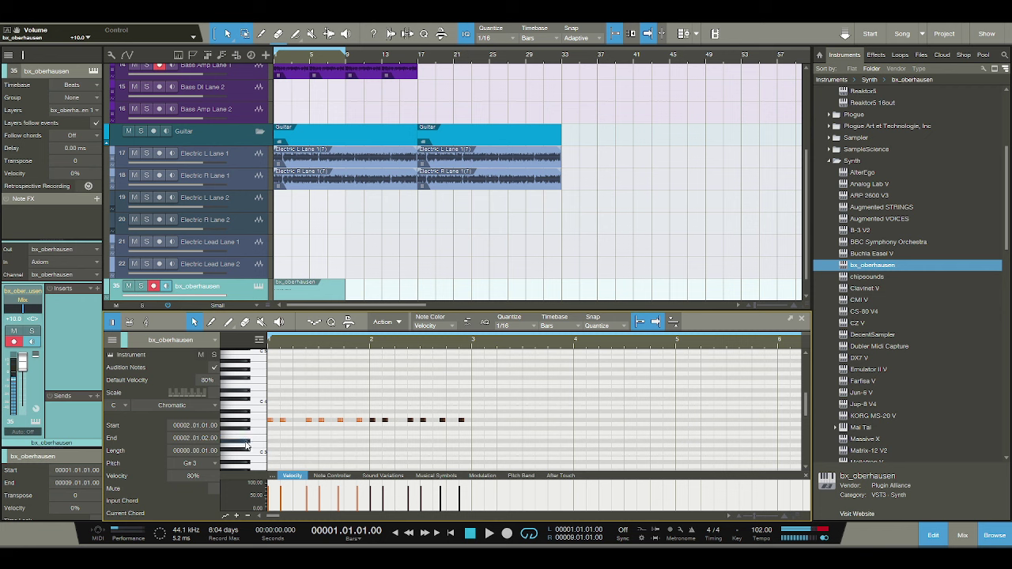
Lower bar 2's notes to D#3, duplicate them into bar 3 at C#3, and repeat bar 3 in bar 4, checking by playback.
drag(374, 425, 374, 445)
key(d)
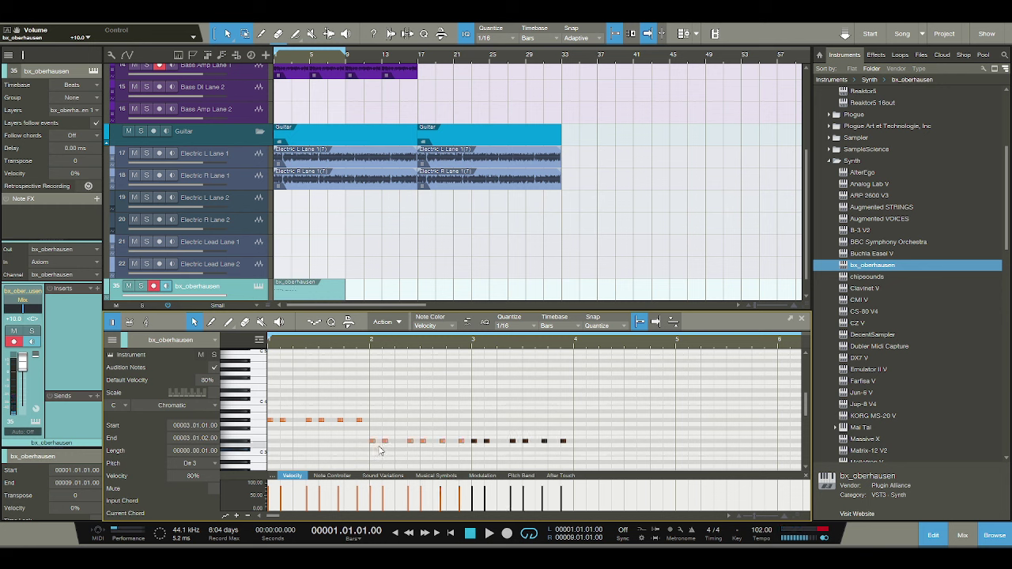
drag(473, 440, 477, 453)
key(d)
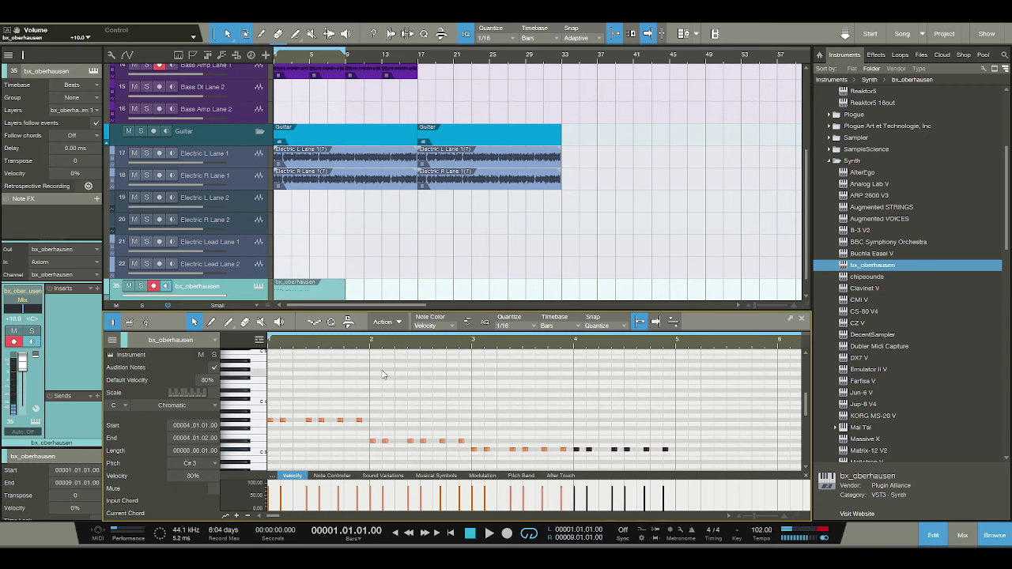
click(366, 346)
key(space)
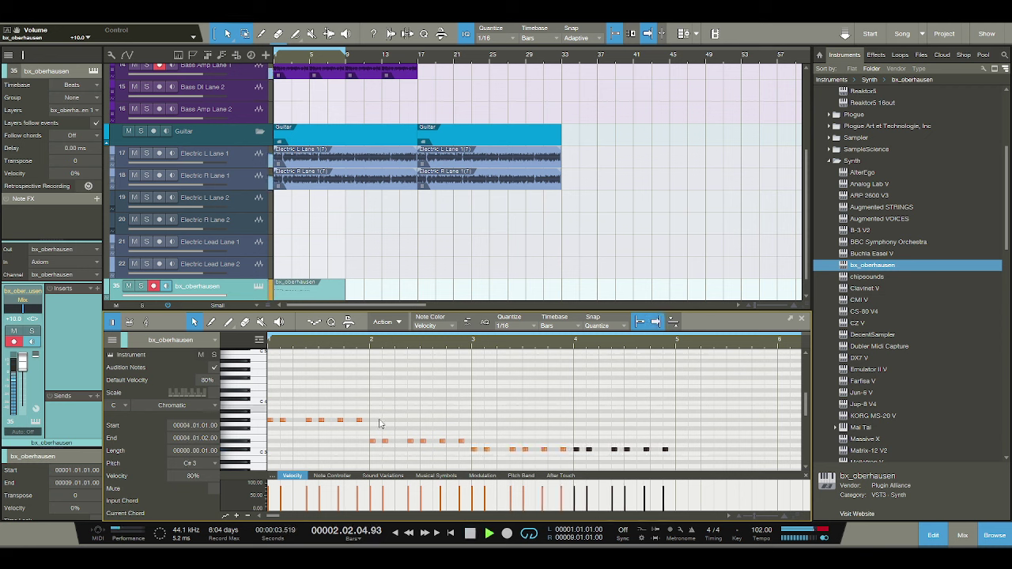
click(470, 533)
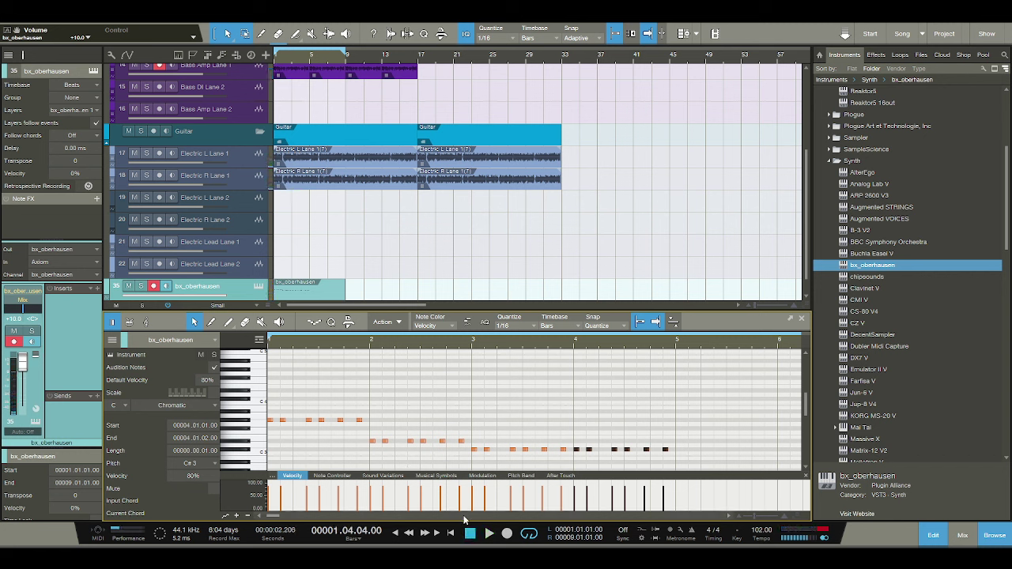
Raise the notes in bars 2 to 4 by three semitones, to F#3 and E3, and check the pattern by playback.
click(340, 457)
click(241, 449)
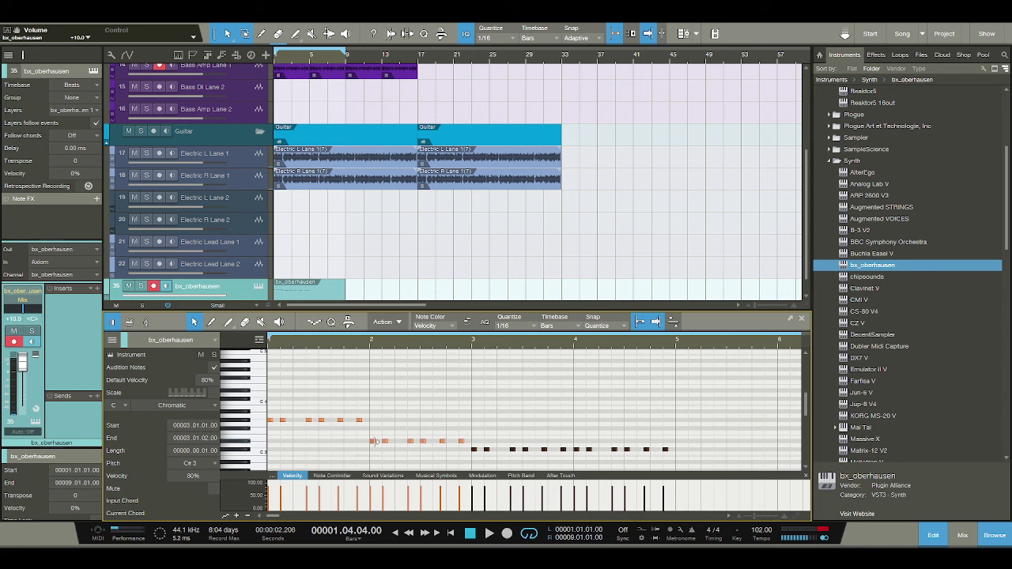
click(373, 440)
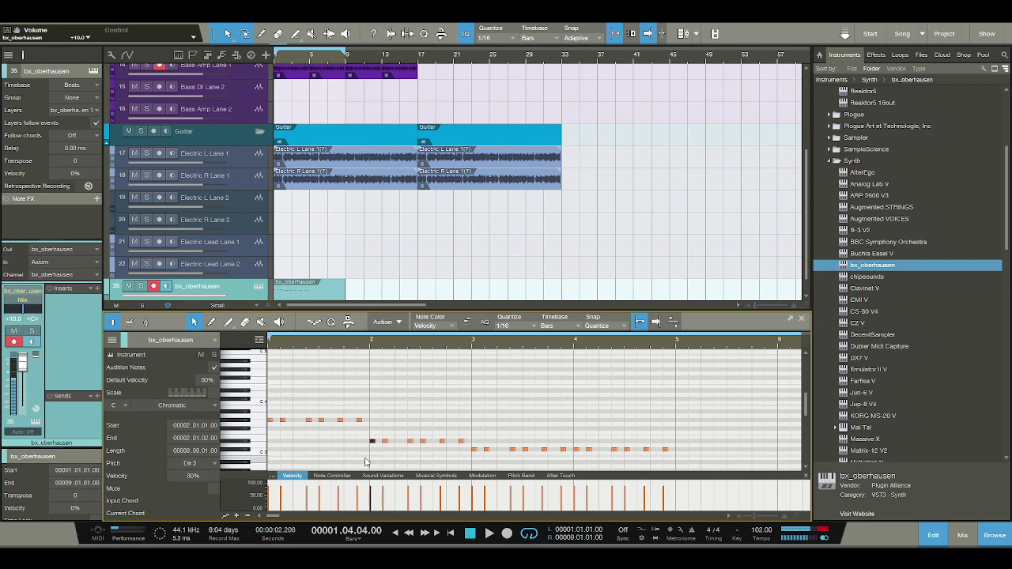
click(376, 459)
drag(676, 436, 374, 428)
click(489, 534)
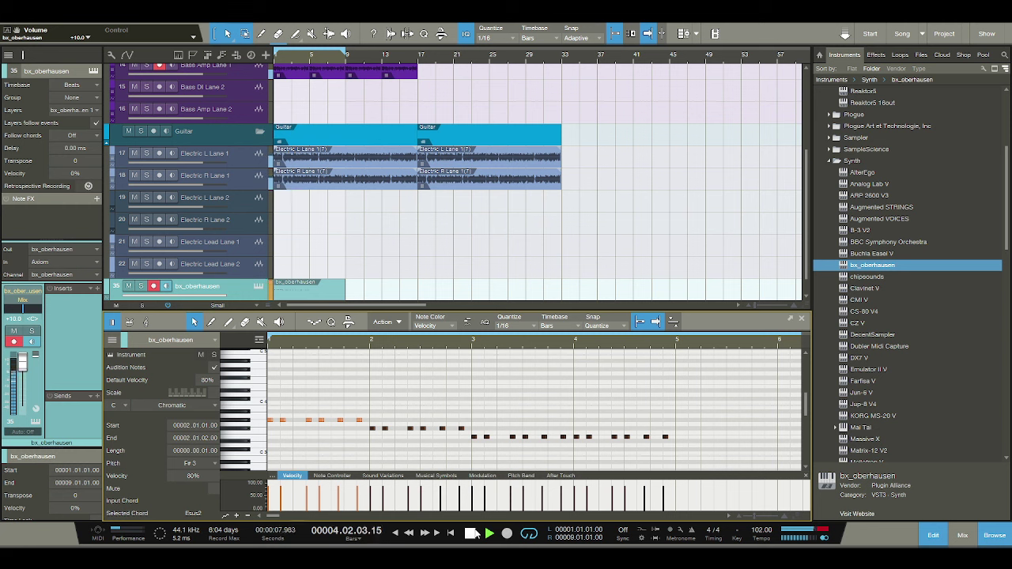
click(473, 533)
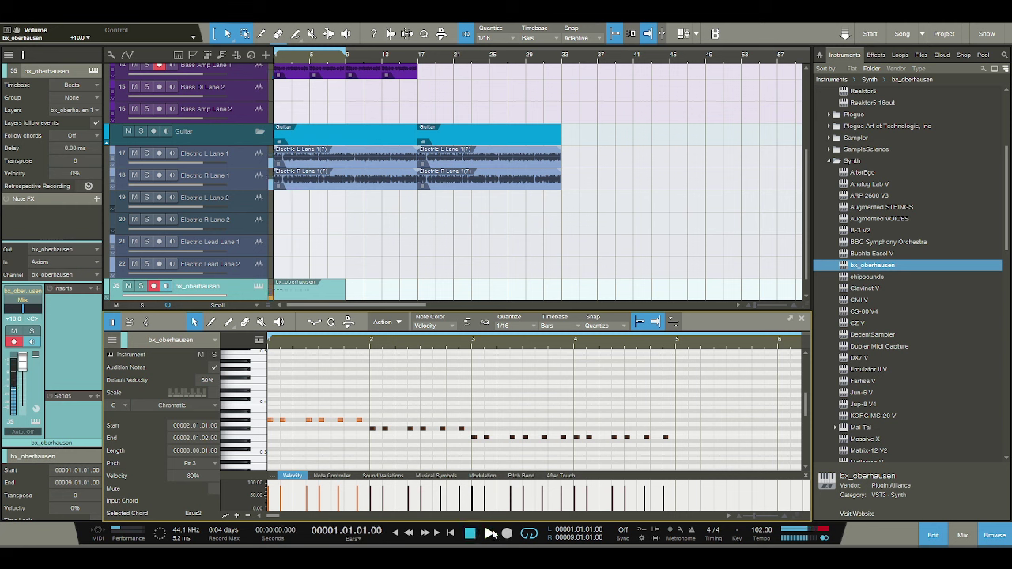
click(490, 533)
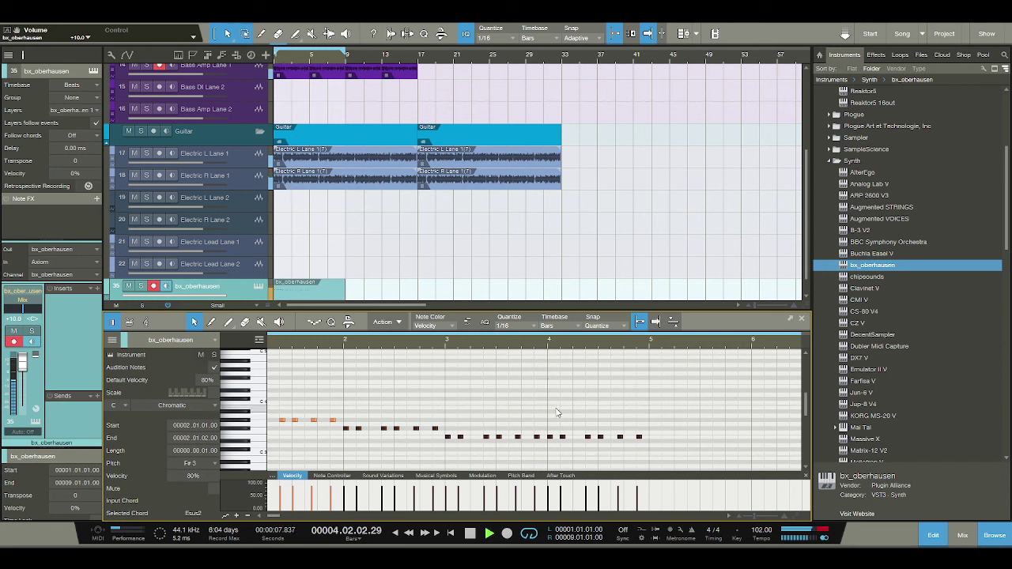
key(space)
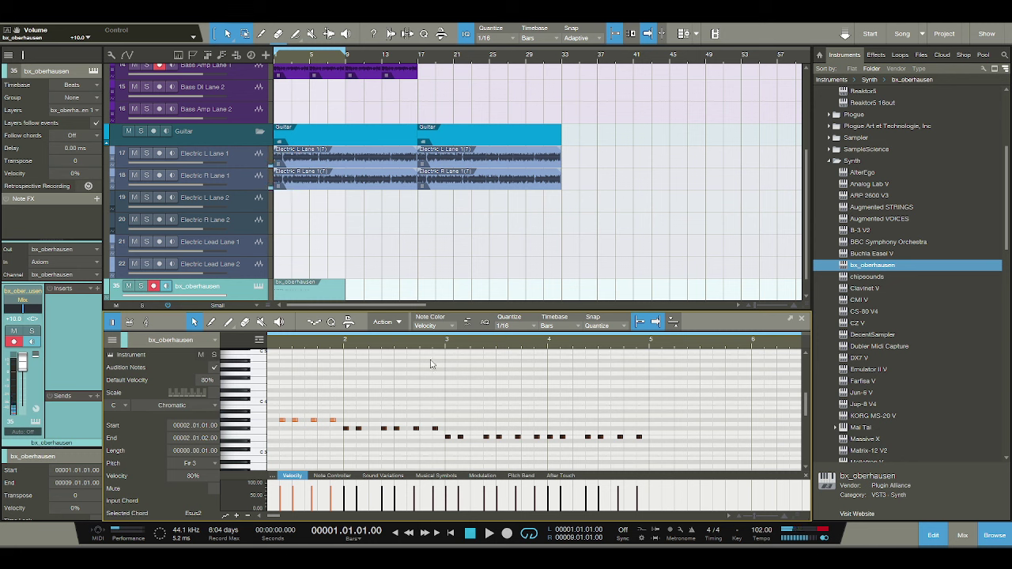
Lower the bx_oberhausen channel volume to +1.8 dB during playback.
scroll(435, 354, down, 3)
key(space)
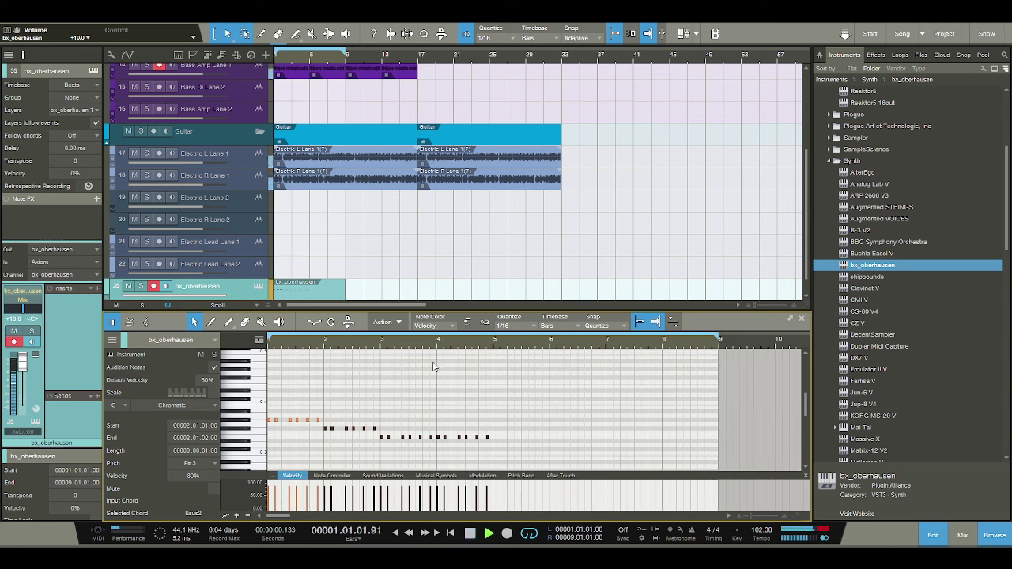
drag(22, 362, 25, 374)
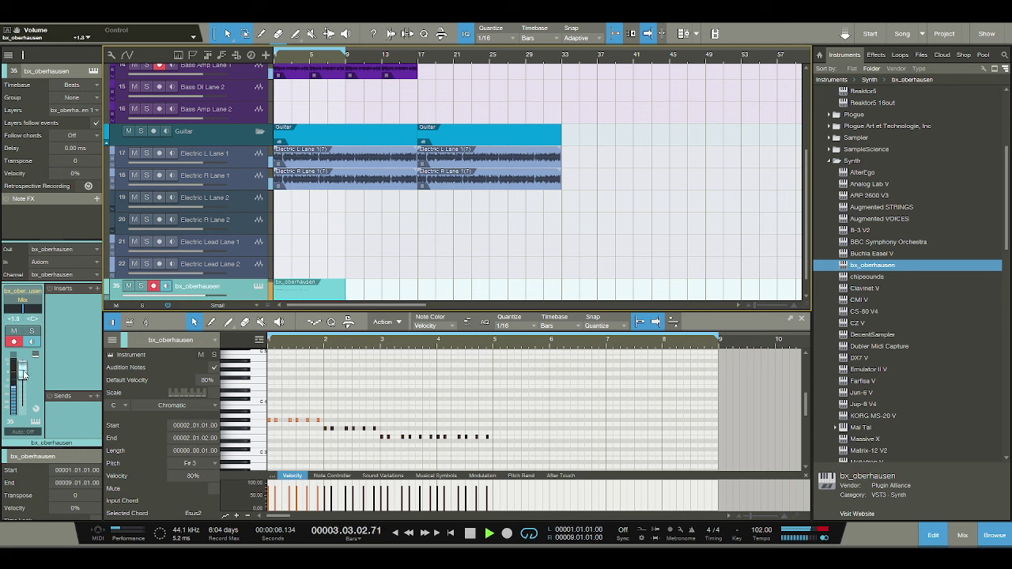
drag(22, 374, 22, 372)
key(space)
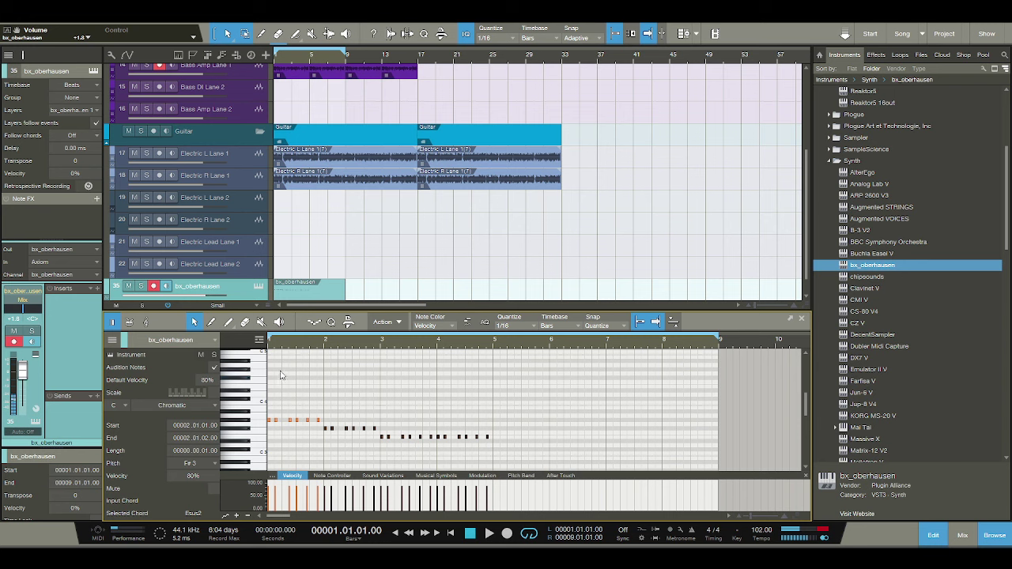
Open the bx_oberhausen synth window to look over its controls and close it again.
click(258, 286)
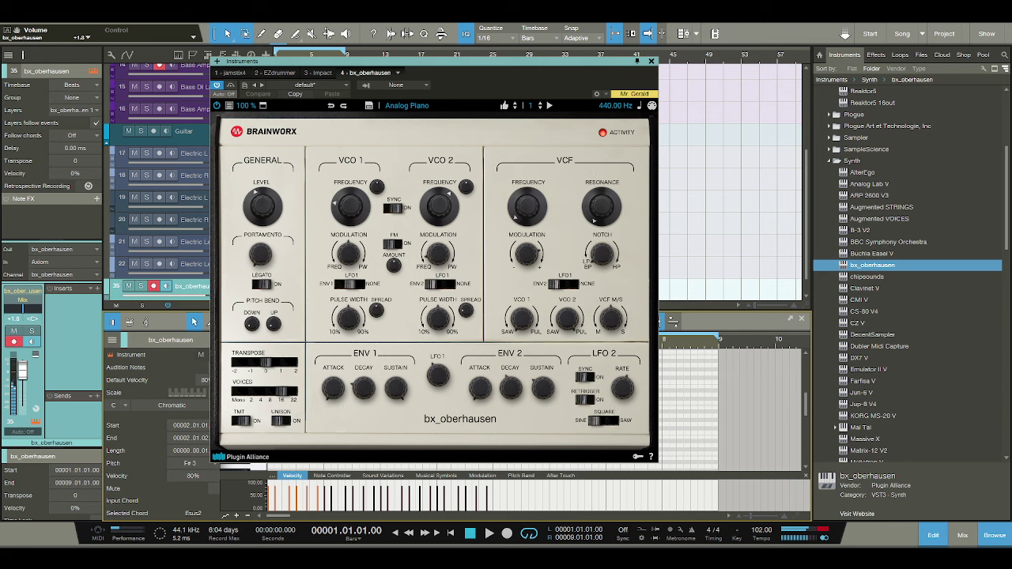
click(651, 60)
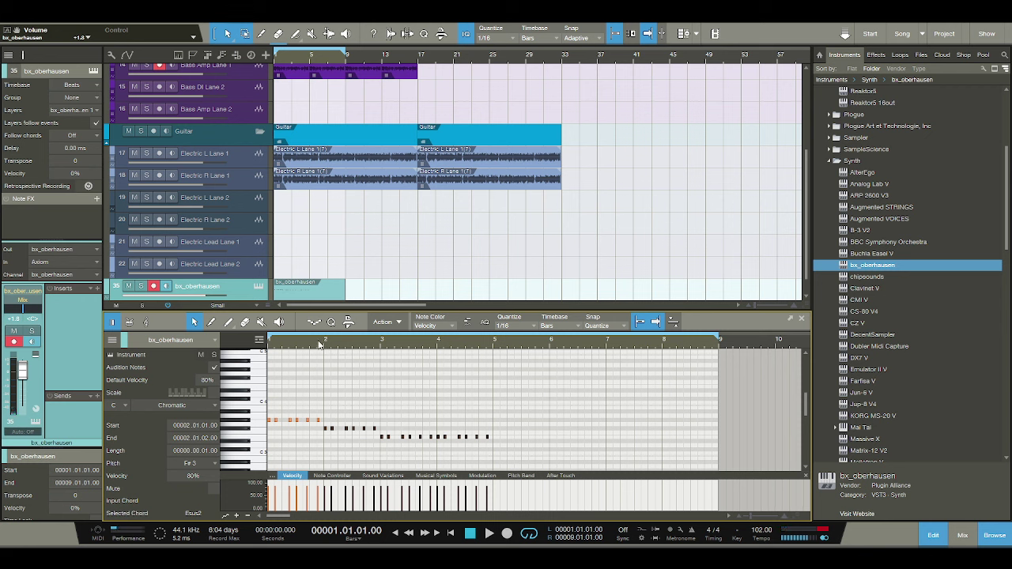
click(247, 431)
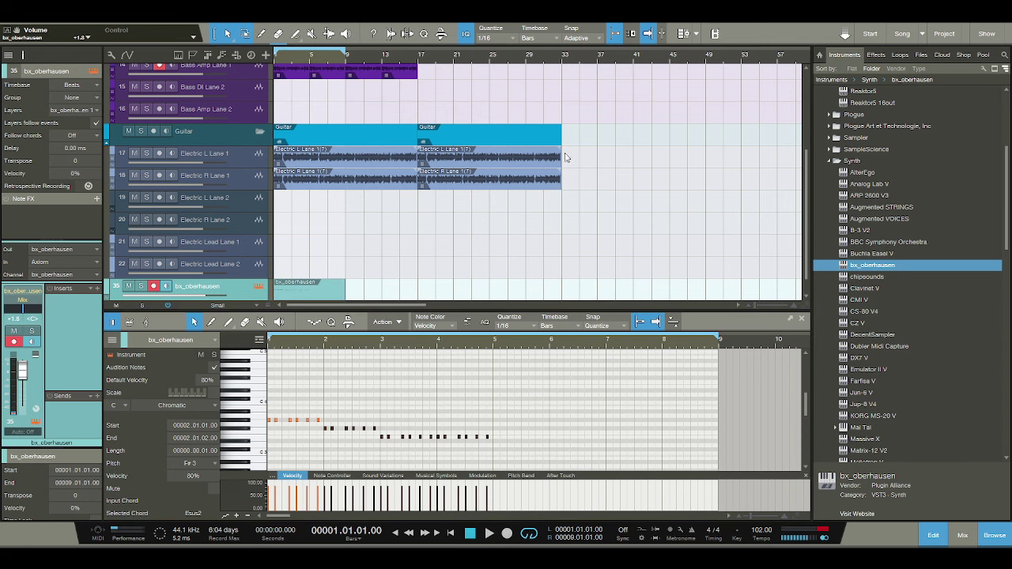
key(F11)
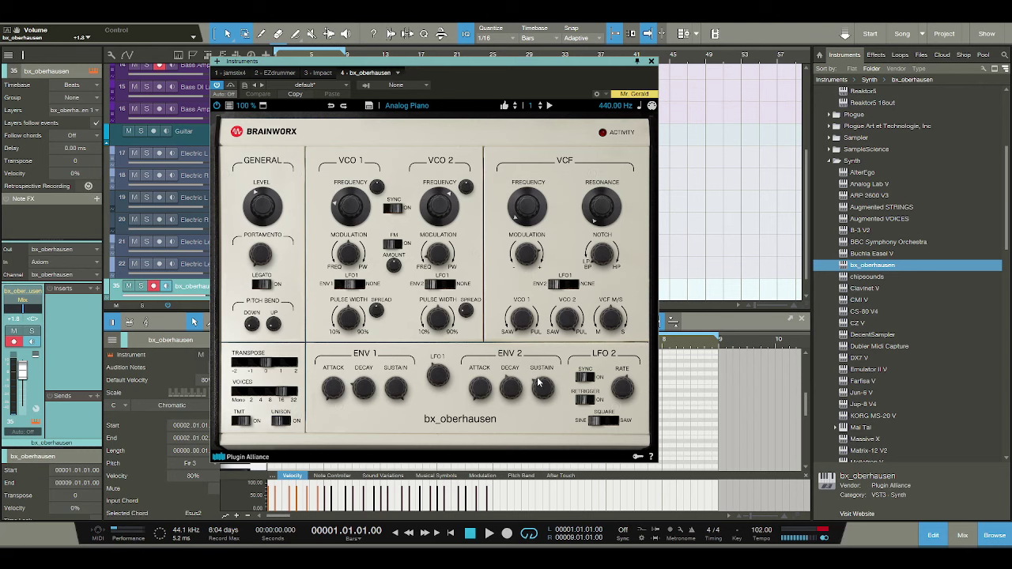
click(651, 60)
Duplicate the four-bar note pattern into bars 5 to 8.
click(385, 401)
key(ctrl+a)
key(ctrl+d)
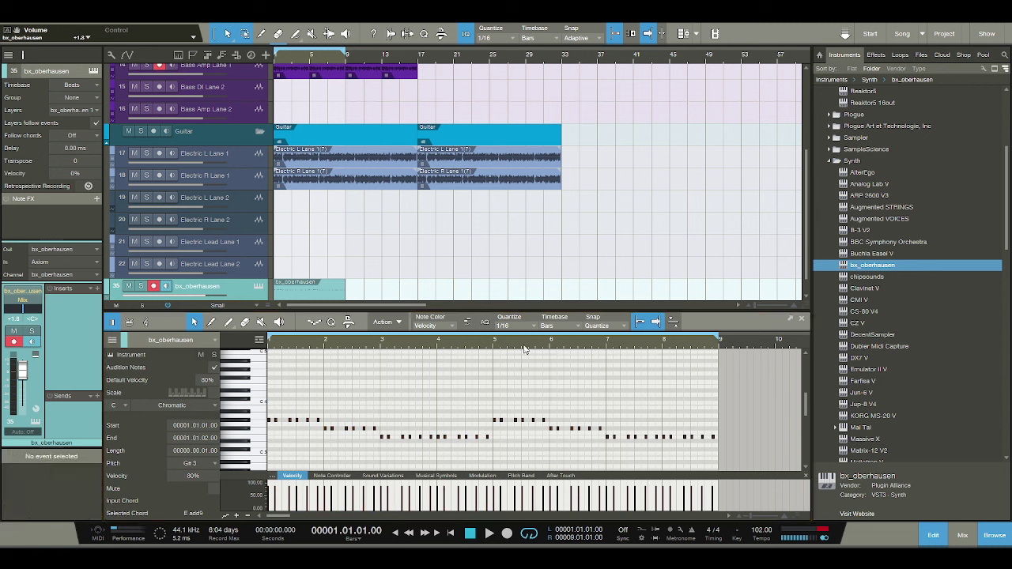
Transpose the entire eight-bar pattern down two octaves so that it starts on G#1, and listen to it in playback.
key(Delete)
click(489, 533)
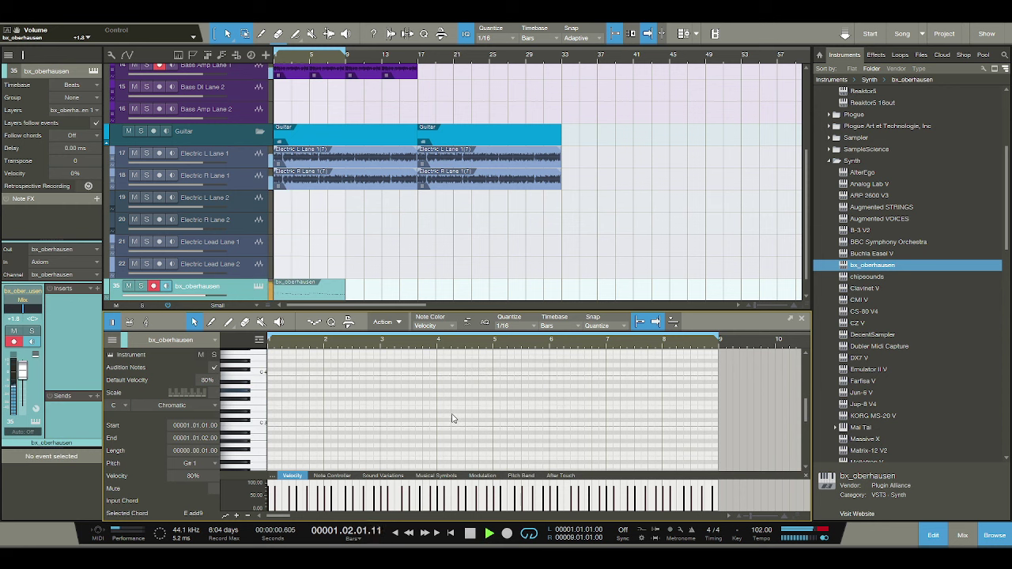
key(ctrl+z)
scroll(453, 417, down, 2)
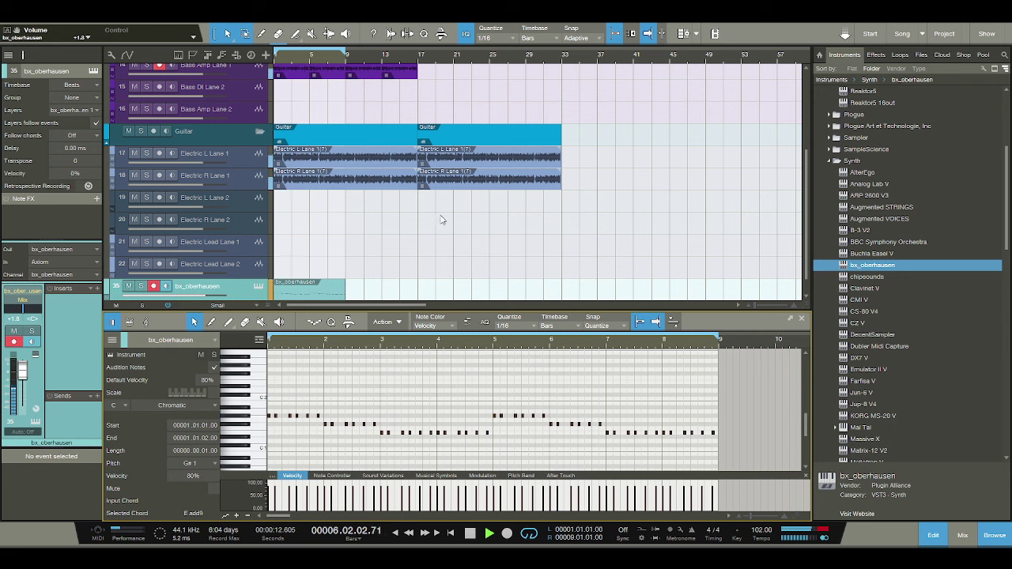
scroll(426, 241, down, 1)
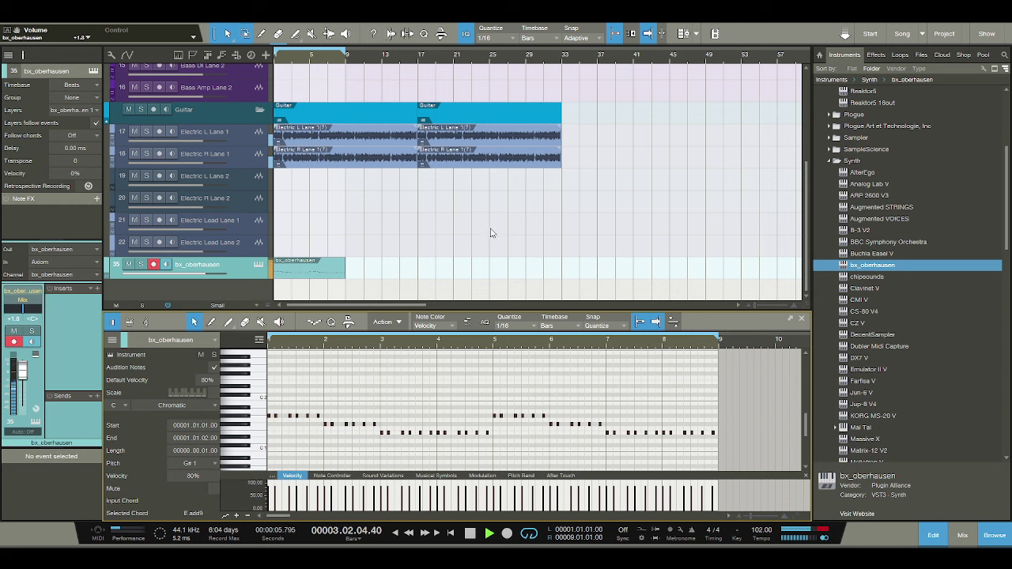
key(space)
Add the CS-80 V4 synth as a new instrument track below bx_oberhausen and close its plug-in window.
scroll(858, 360, down, 2)
scroll(858, 359, down, 5)
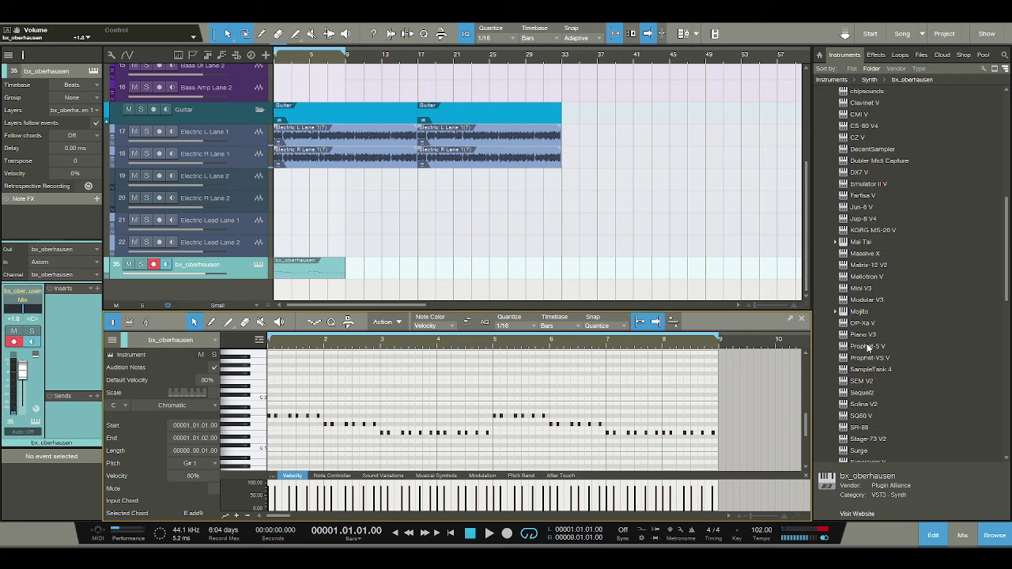
scroll(869, 319, up, 3)
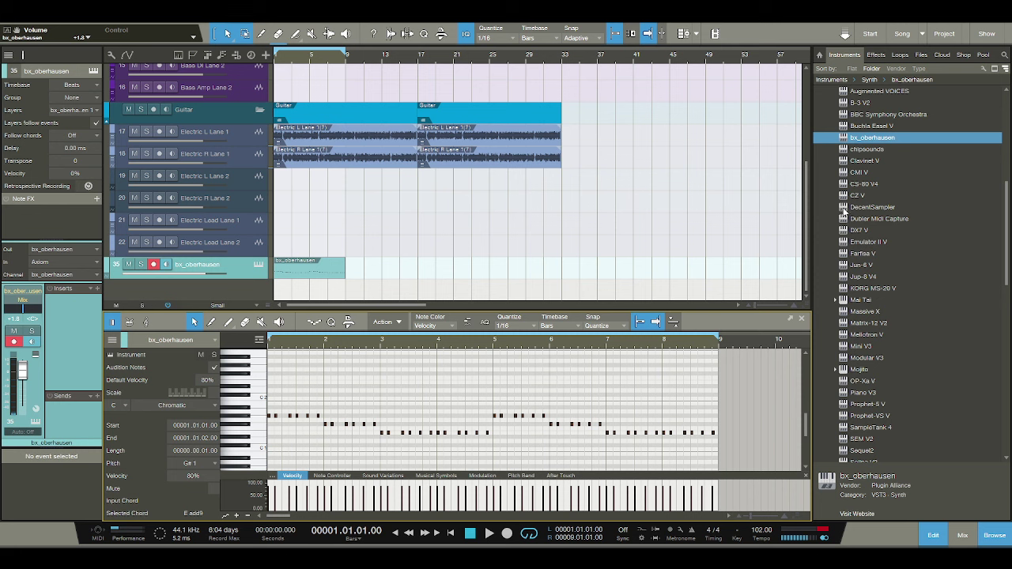
drag(865, 188, 275, 291)
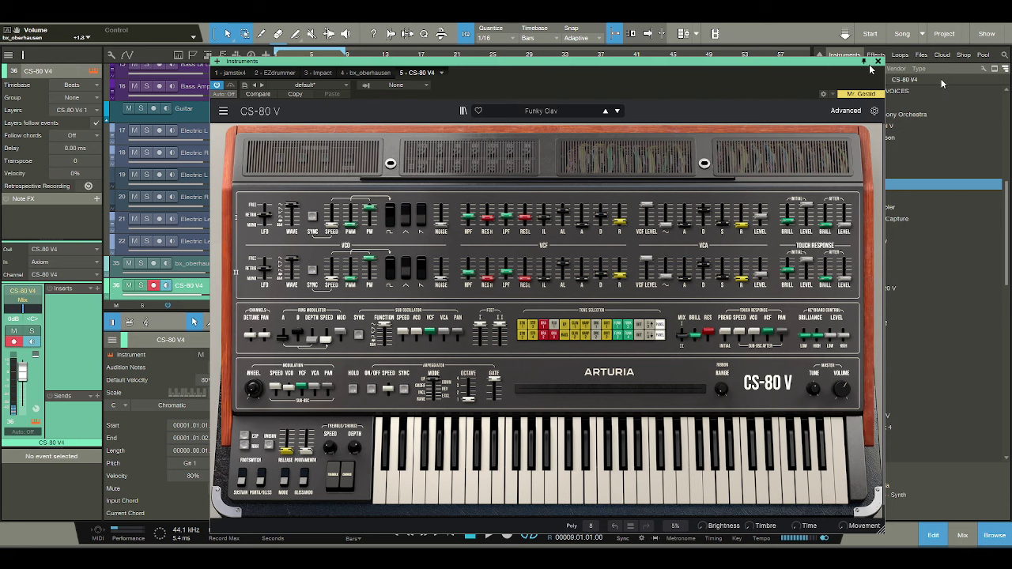
click(877, 61)
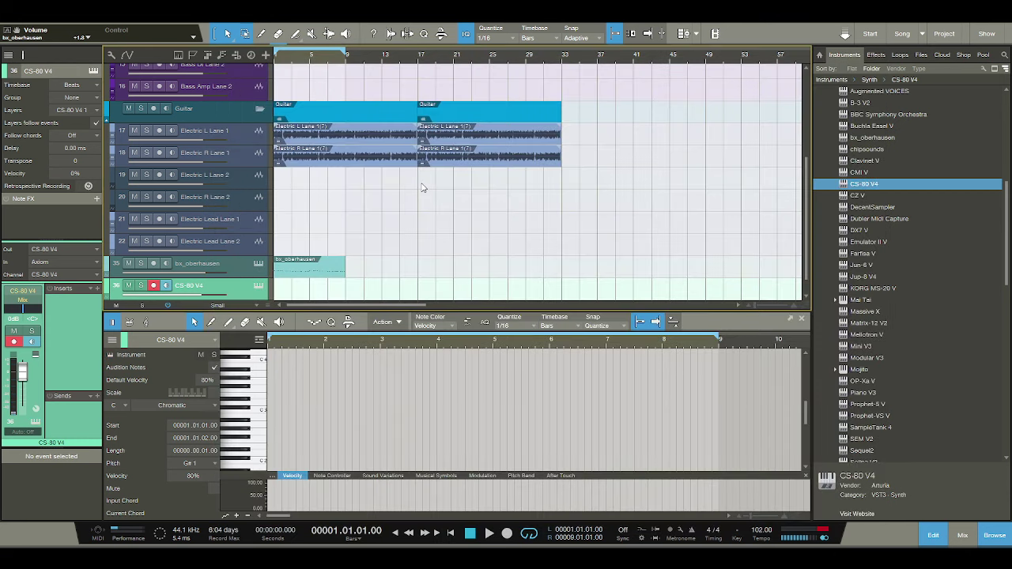
Create an empty CS-80 V4 part over bars 1 to 8 and mute the bx_oberhausen and Bass Amp Lane 1 tracks.
double_click(291, 295)
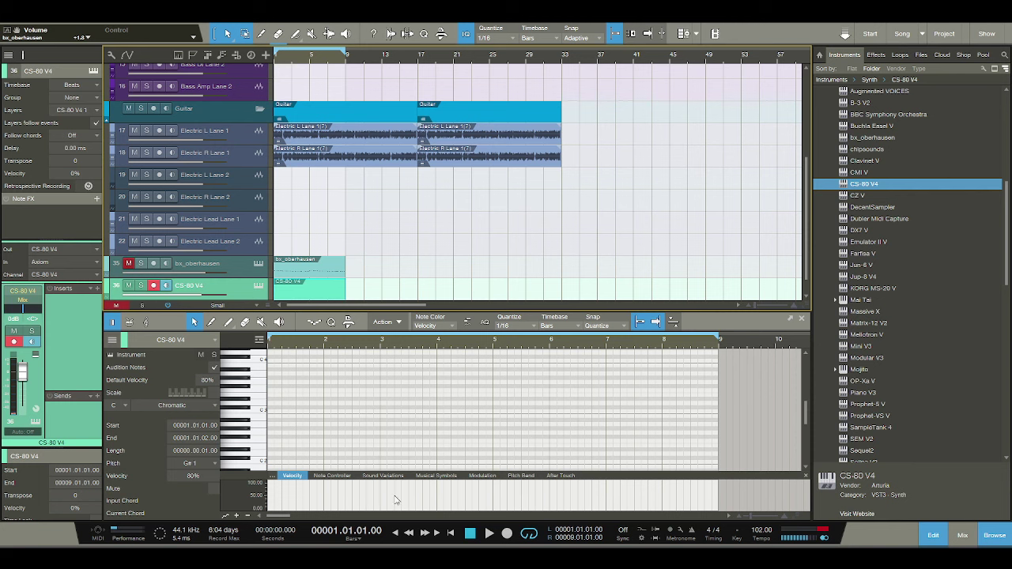
scroll(190, 181, up, 6)
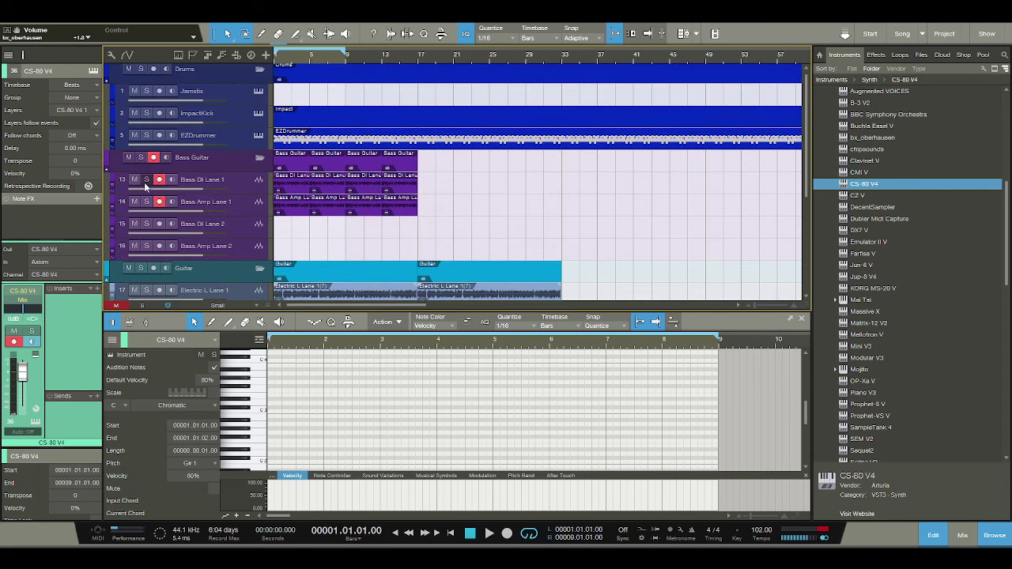
scroll(360, 243, down, 5)
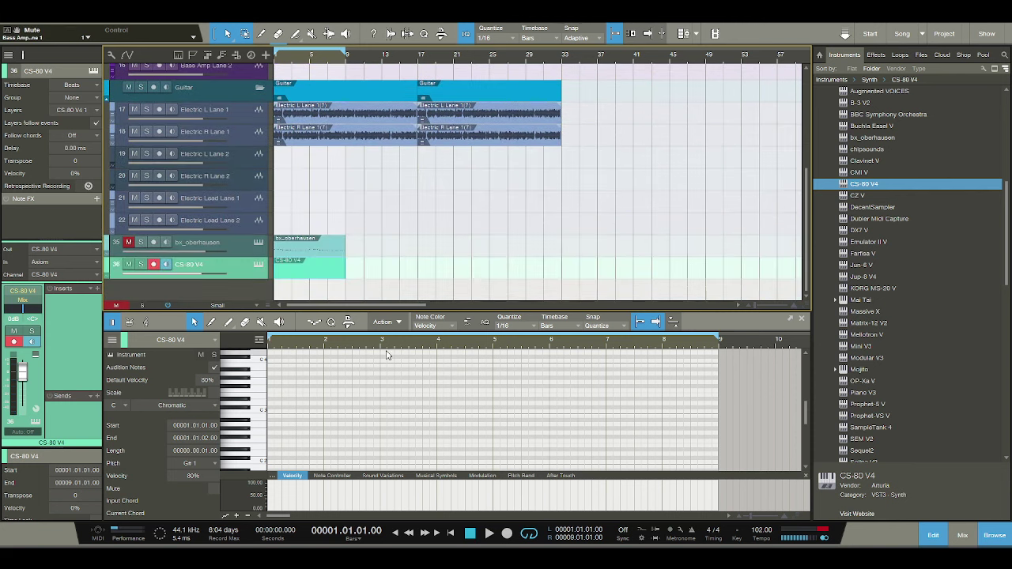
Play the song and audition G#3 on the CS-80 V4 to match its pitch to the guitar riff.
click(485, 533)
click(470, 533)
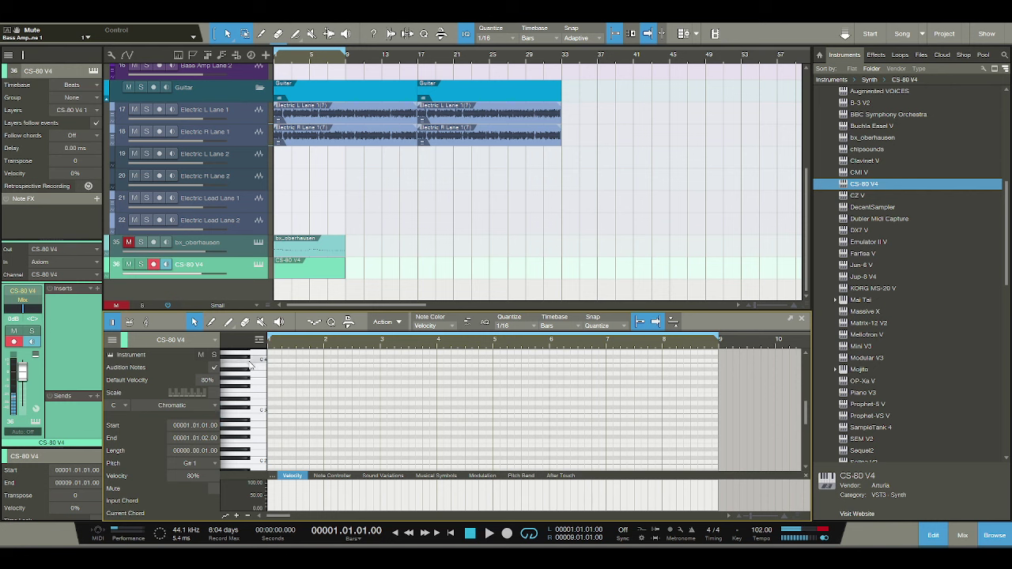
scroll(249, 375, up, 1)
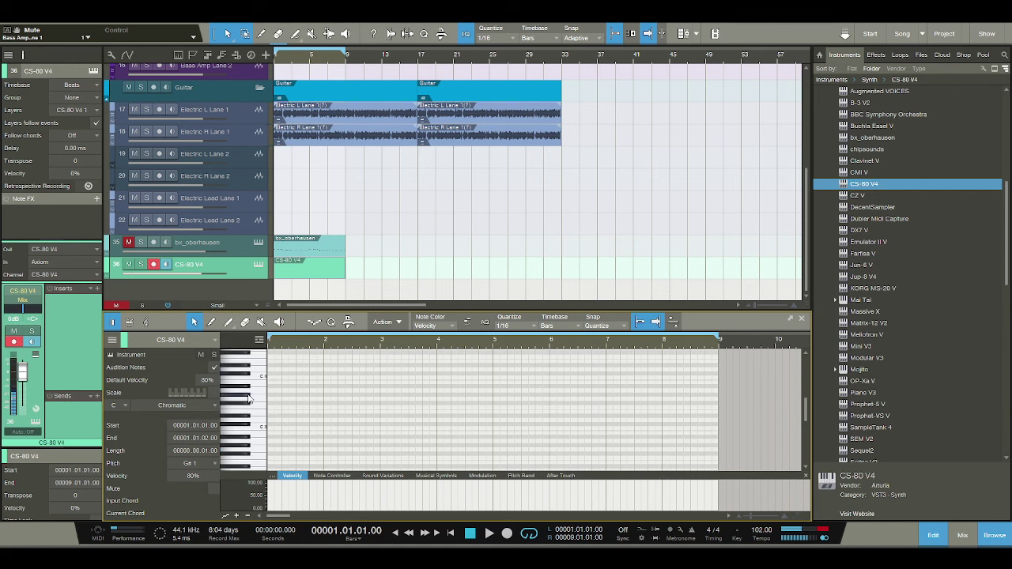
click(248, 398)
key(space)
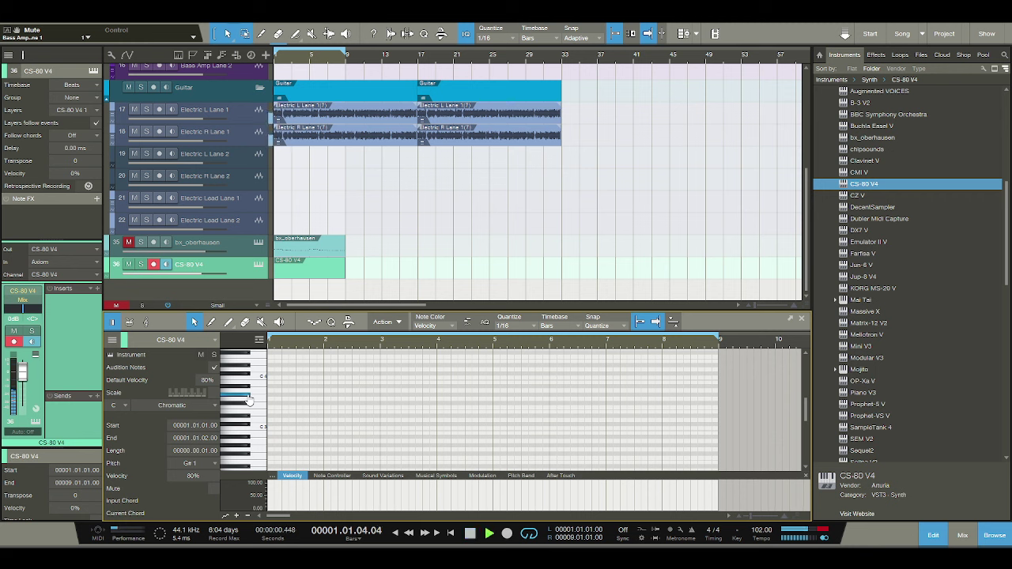
key(space)
click(273, 394)
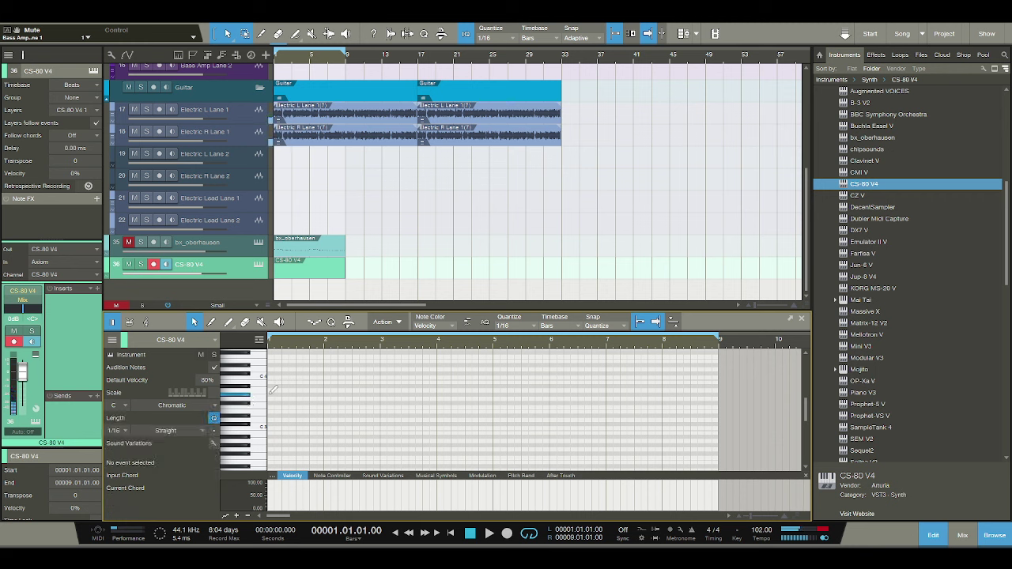
Draw a one-beat G#3 note at the start of bar 1 in the CS-80 V4 part and check it against the riff.
key(e)
key(e)
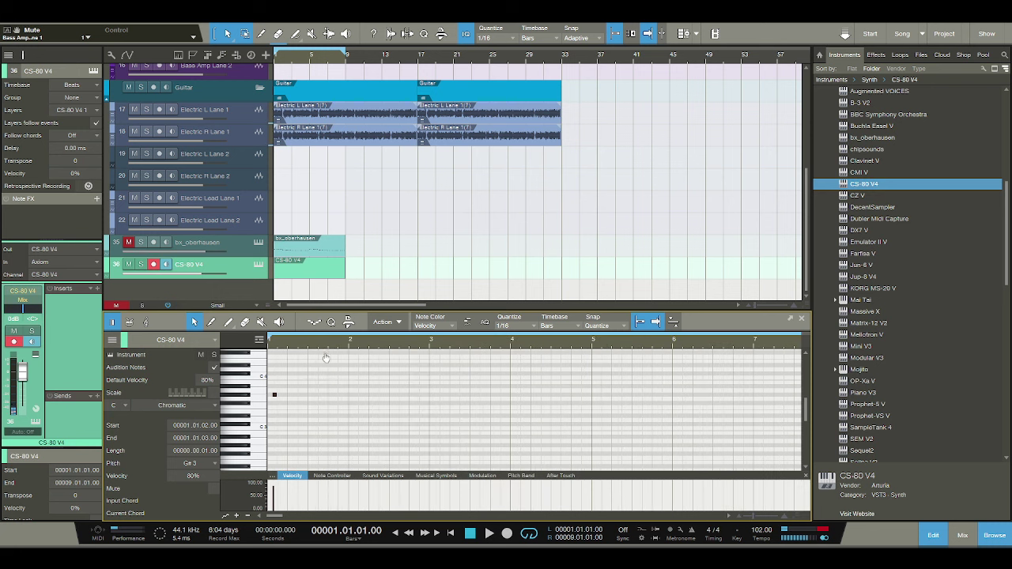
click(274, 396)
key(space)
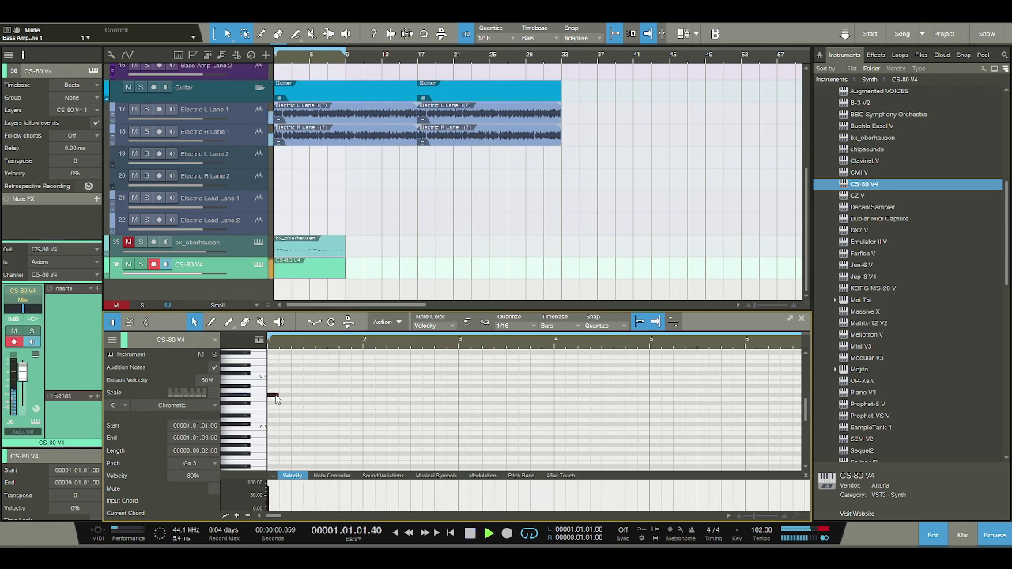
drag(282, 395, 290, 393)
key(space)
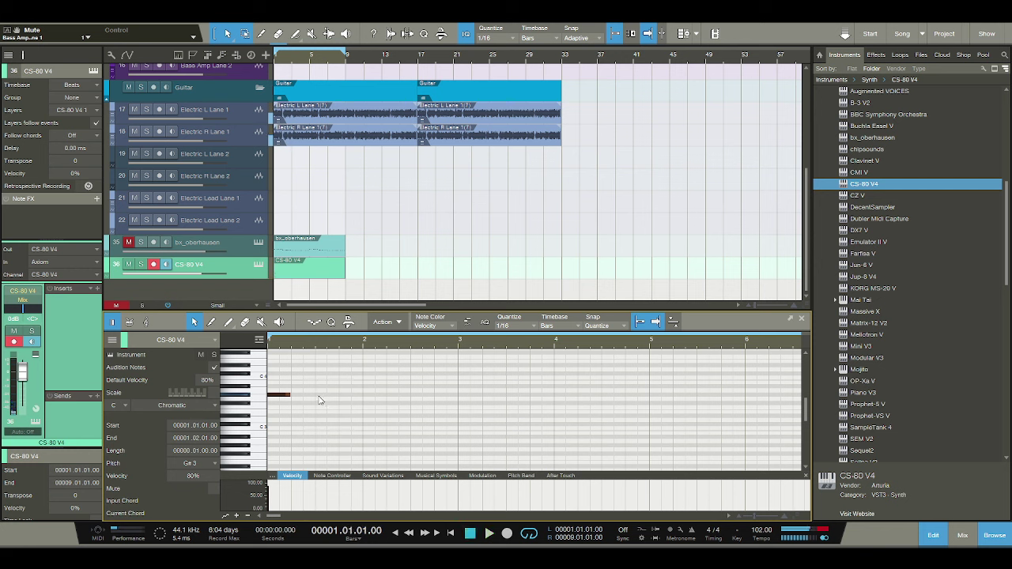
key(space)
key(space)
Add a G#3 note two sixteenths long starting on the third sixteenth of beat 2 in bar 1.
click(304, 404)
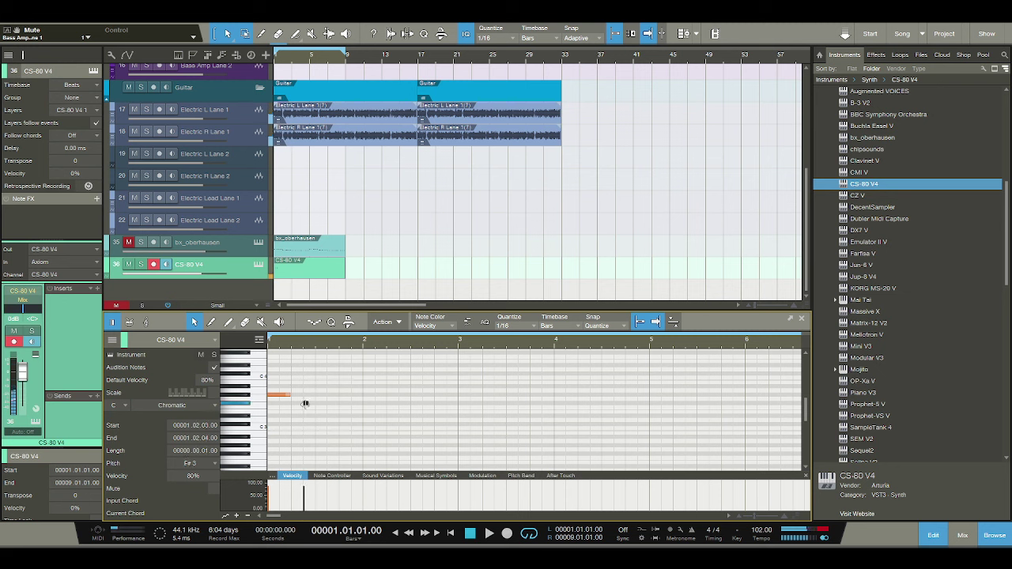
drag(304, 404, 316, 403)
key(space)
drag(314, 404, 312, 399)
key(space)
Add D#4 and C#4 as two-sixteenth notes on beat 3 and a one-beat B3 on beat 4 of bar 1, and play the result.
click(317, 373)
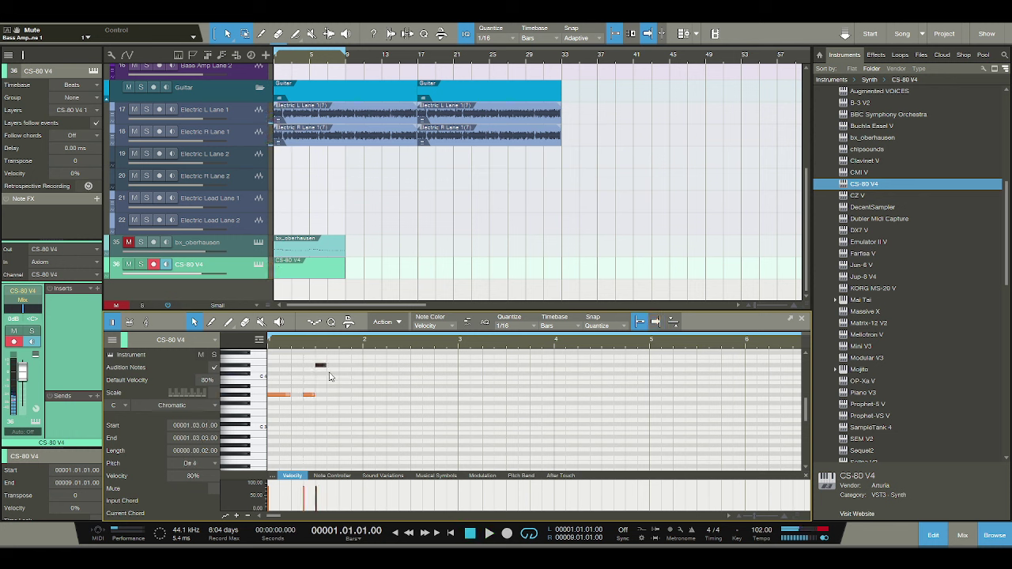
click(331, 374)
click(345, 383)
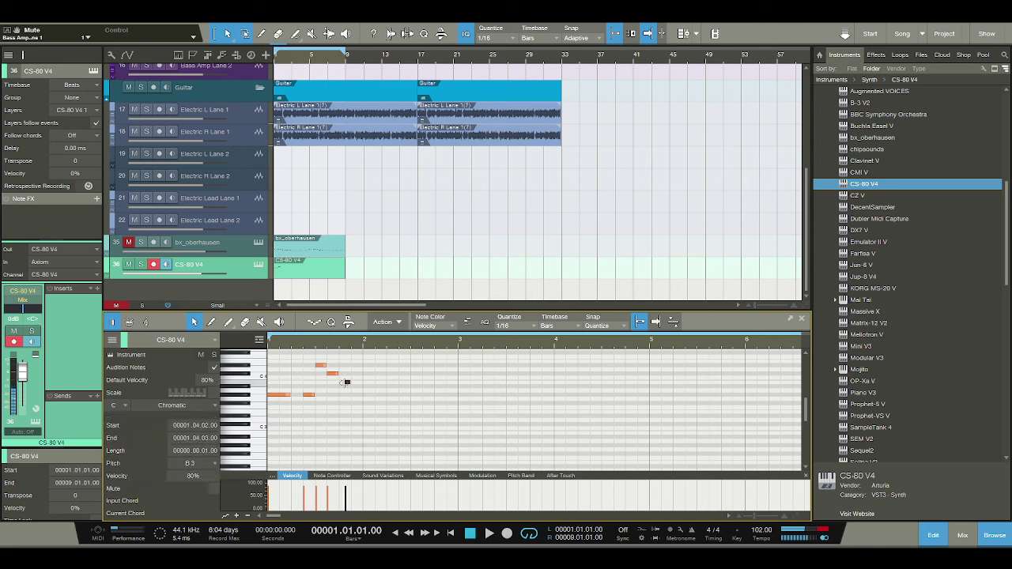
drag(345, 382, 360, 388)
key(space)
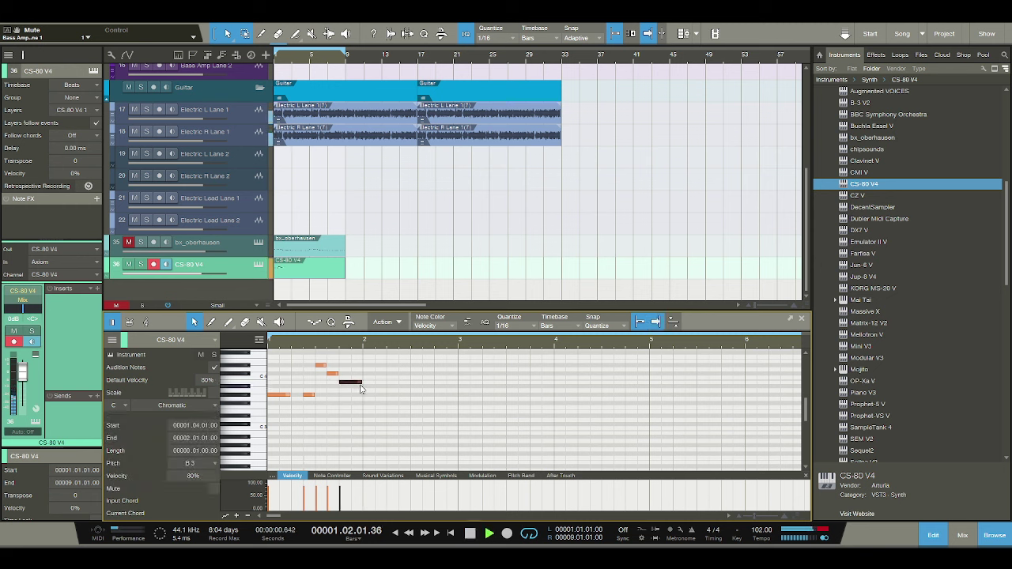
key(space)
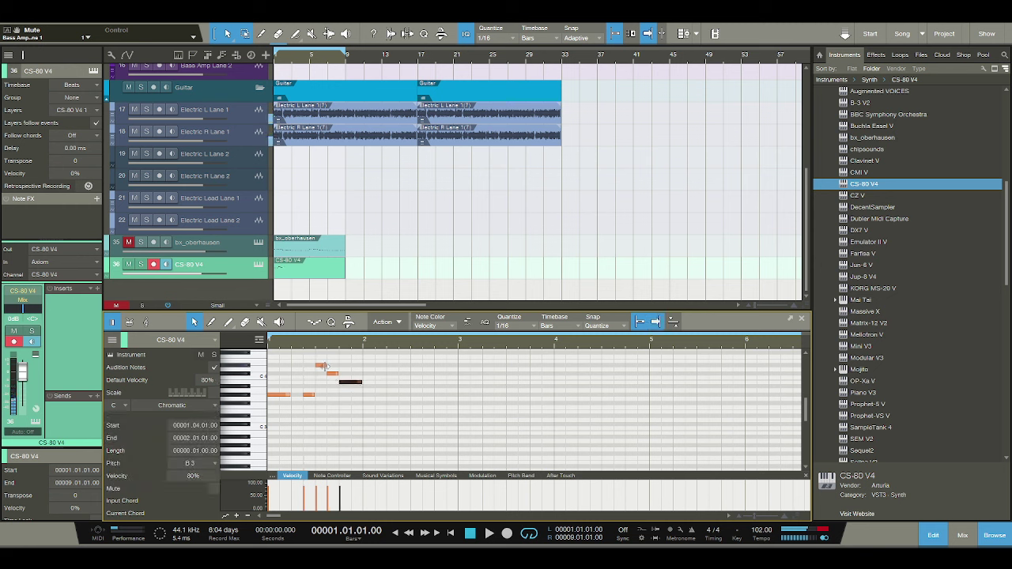
Lengthen the D#4 note to three sixteenths, raise the CS-80 V4 volume to +10 dB, and listen to the phrase.
click(324, 365)
drag(22, 370, 22, 359)
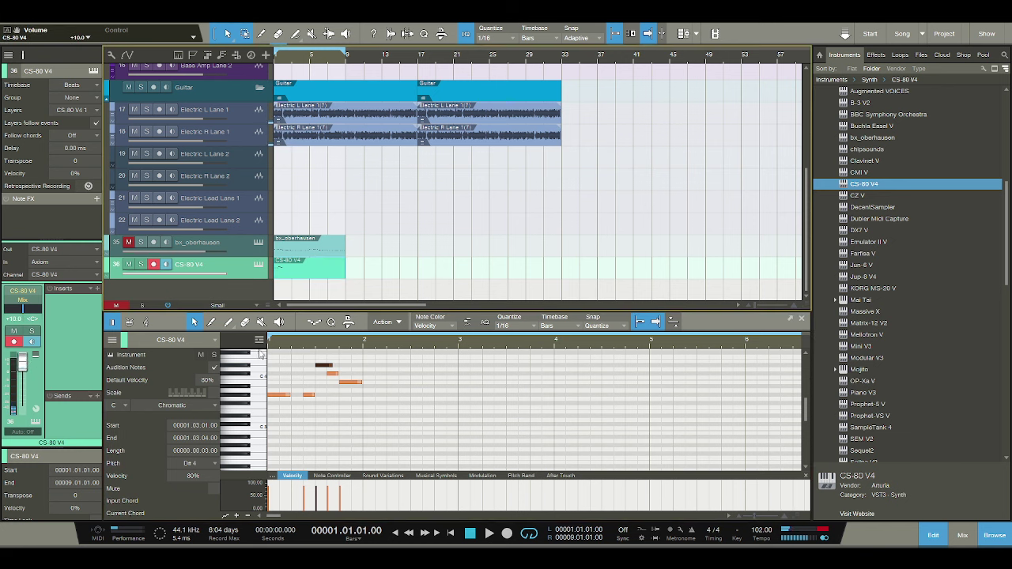
key(space)
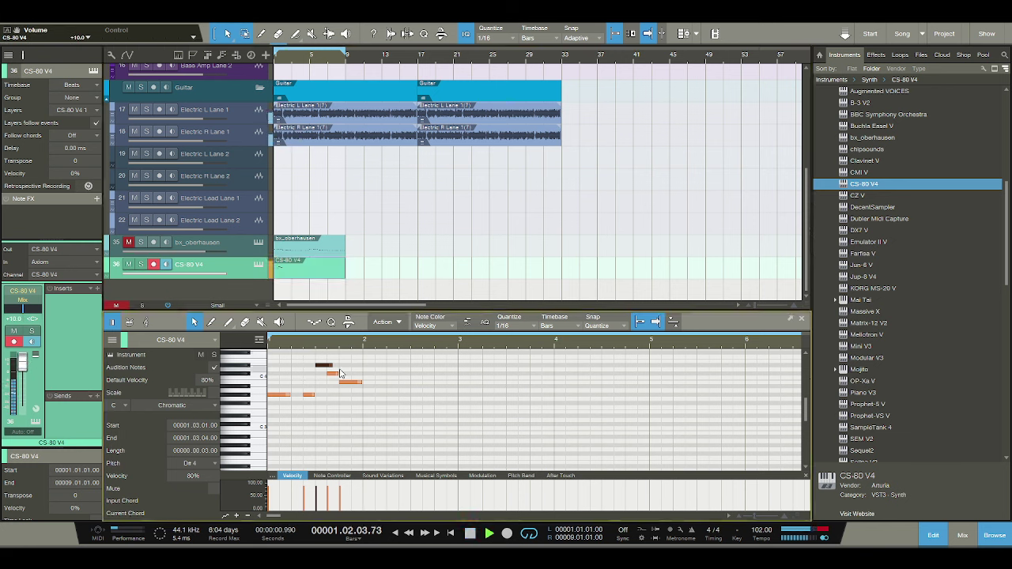
key(space)
Make C#4 three sixteenths long from 1.3.4, redraw B3 as a one-beat note starting at 1.4.3, and play the phrase.
click(344, 382)
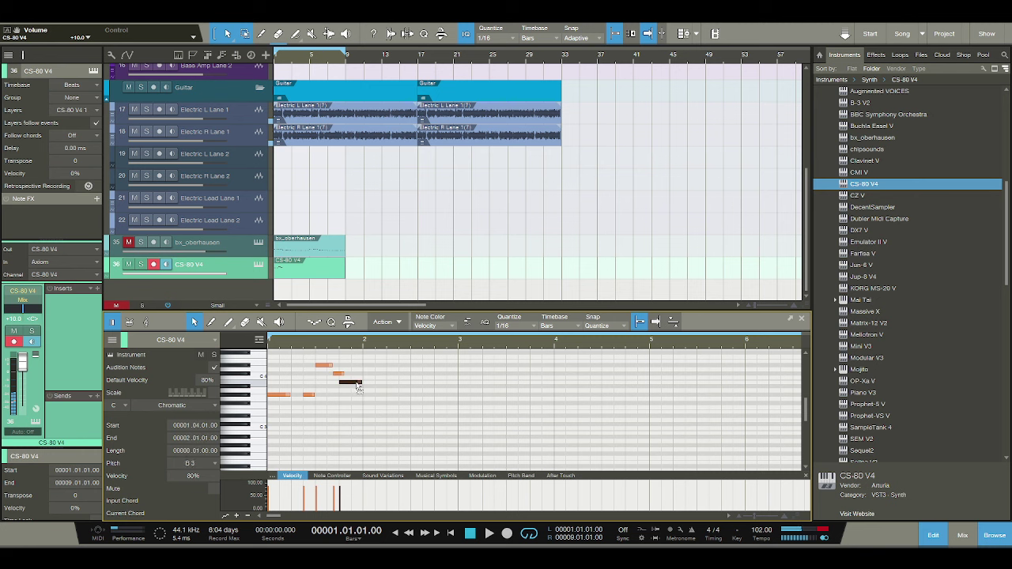
key(alt+Right)
key(space)
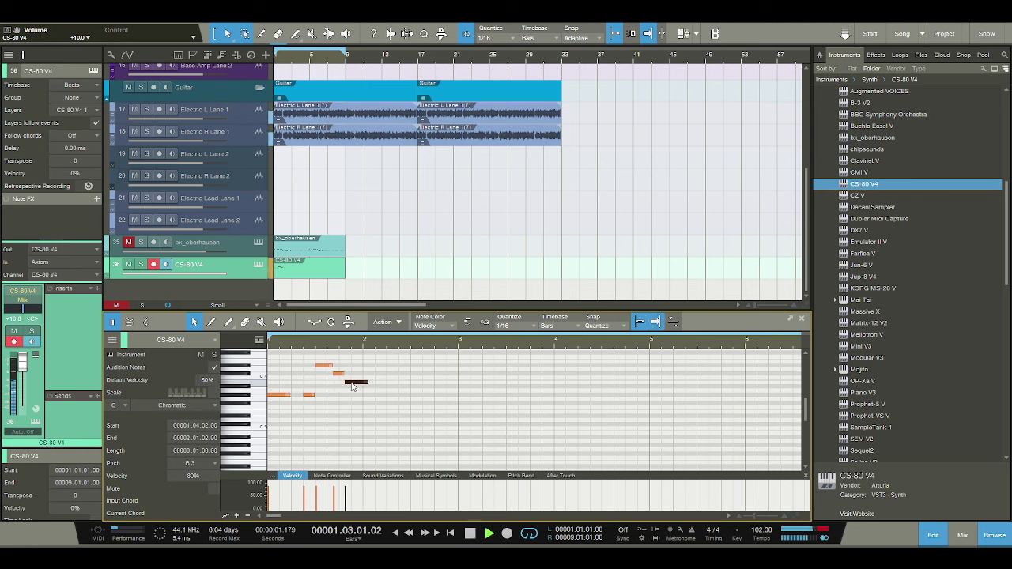
key(space)
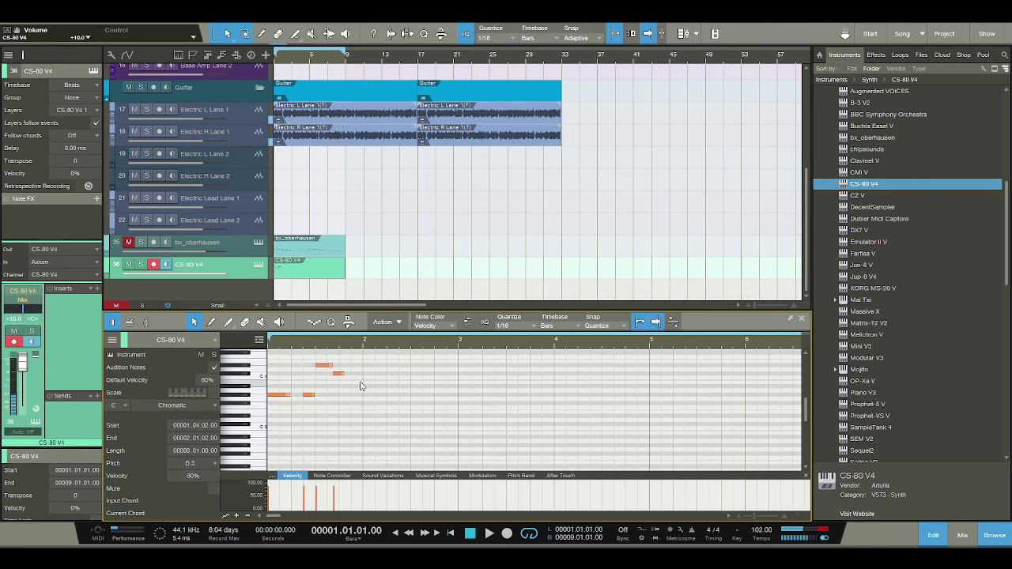
click(360, 382)
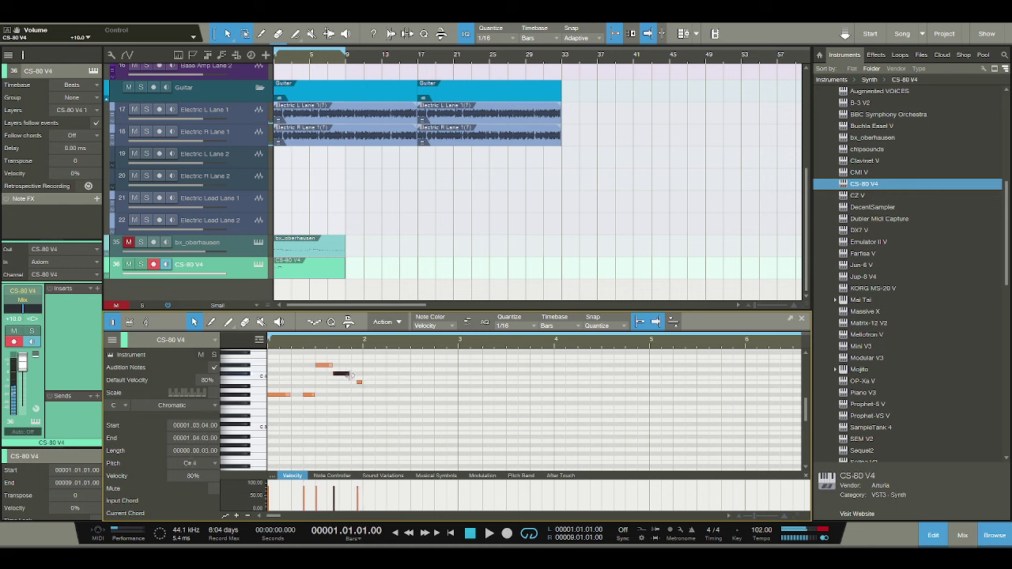
click(358, 382)
key(space)
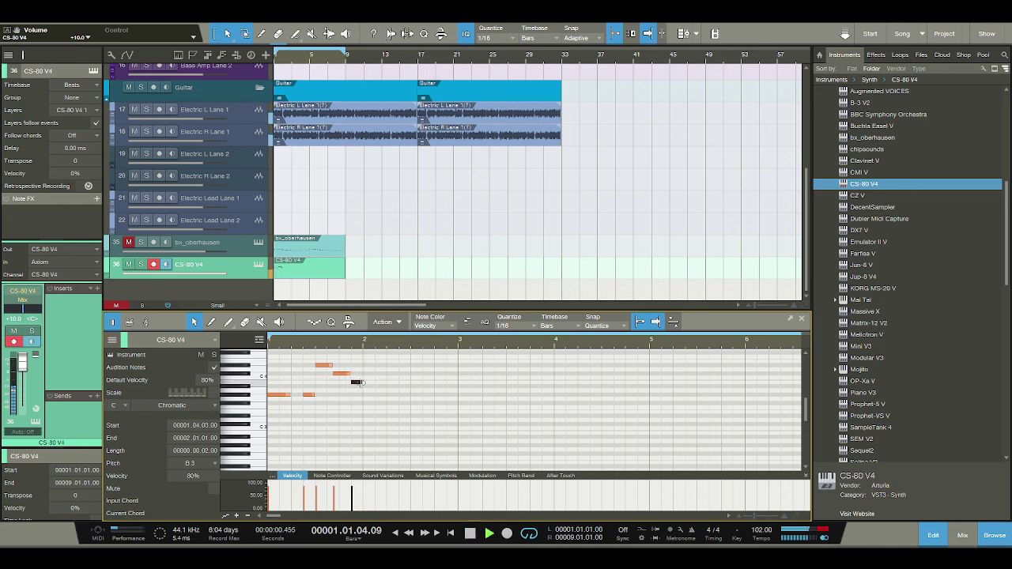
drag(358, 382, 370, 383)
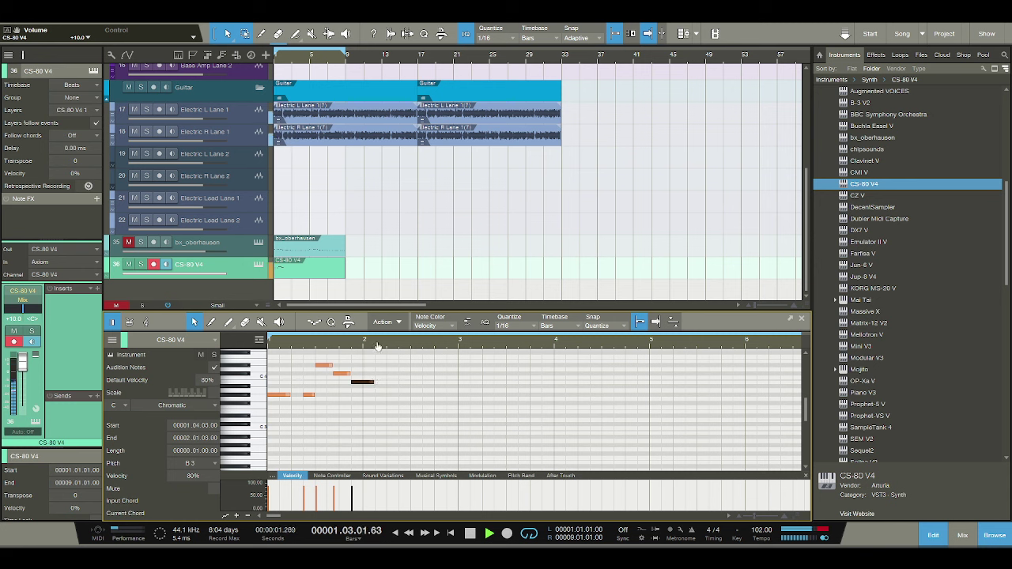
key(space)
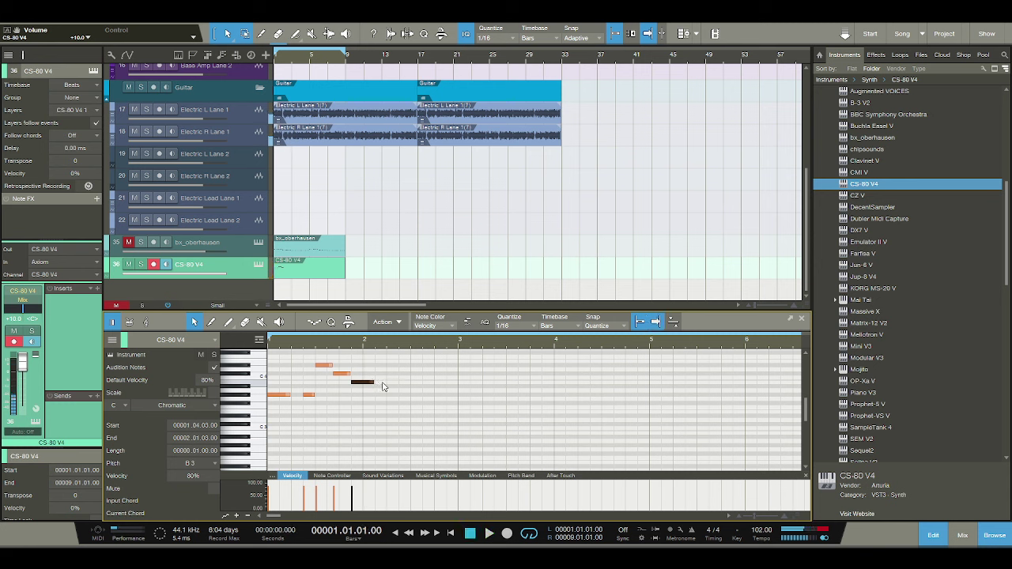
key(space)
Shorten the second G#3 to one sixteenth, add single-sixteenth G#3 notes at 1.2.2 and 1.2.4, and listen to the phrase.
click(310, 395)
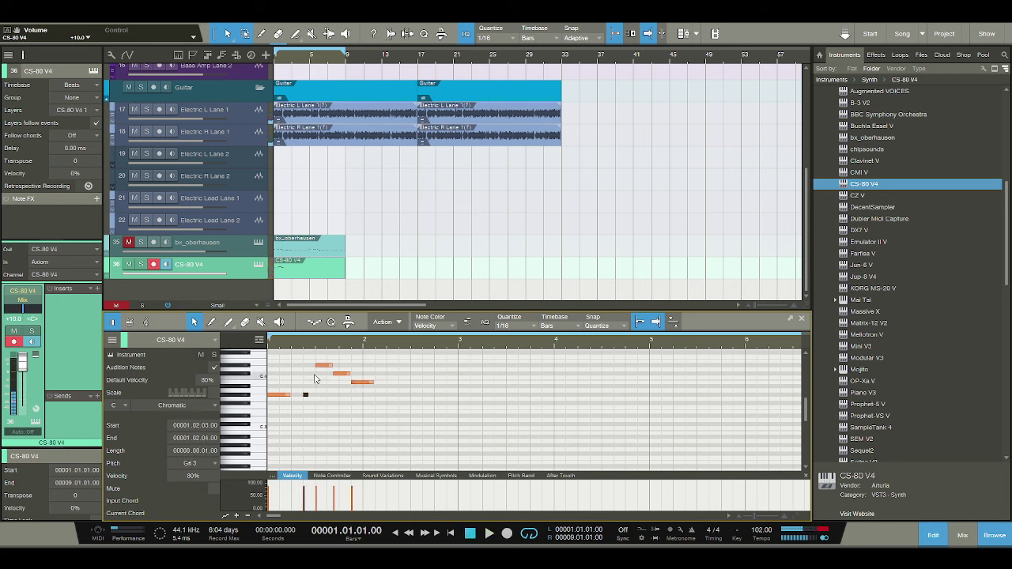
scroll(308, 396, up, 2)
click(331, 397)
scroll(332, 397, left, 1)
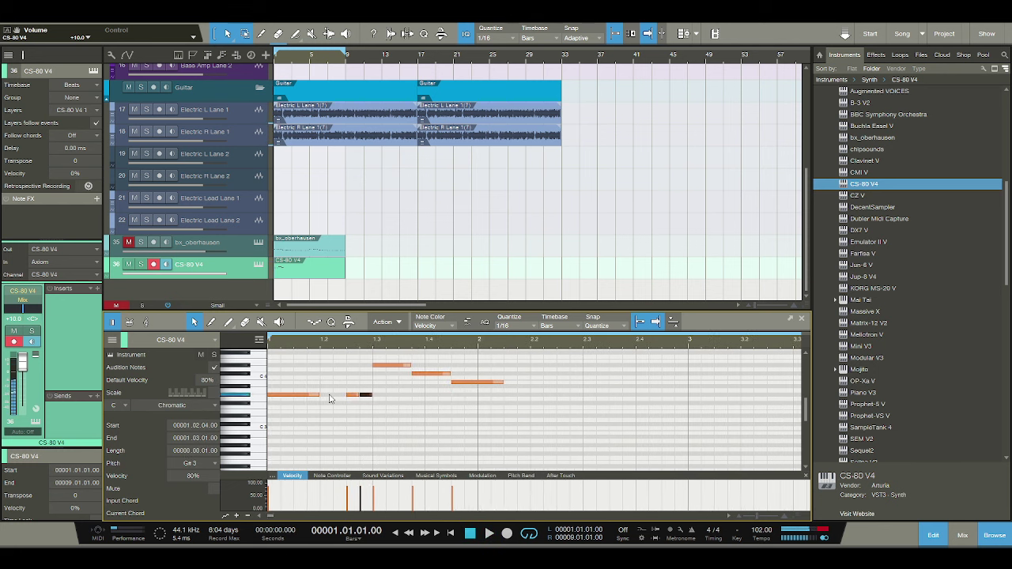
click(338, 394)
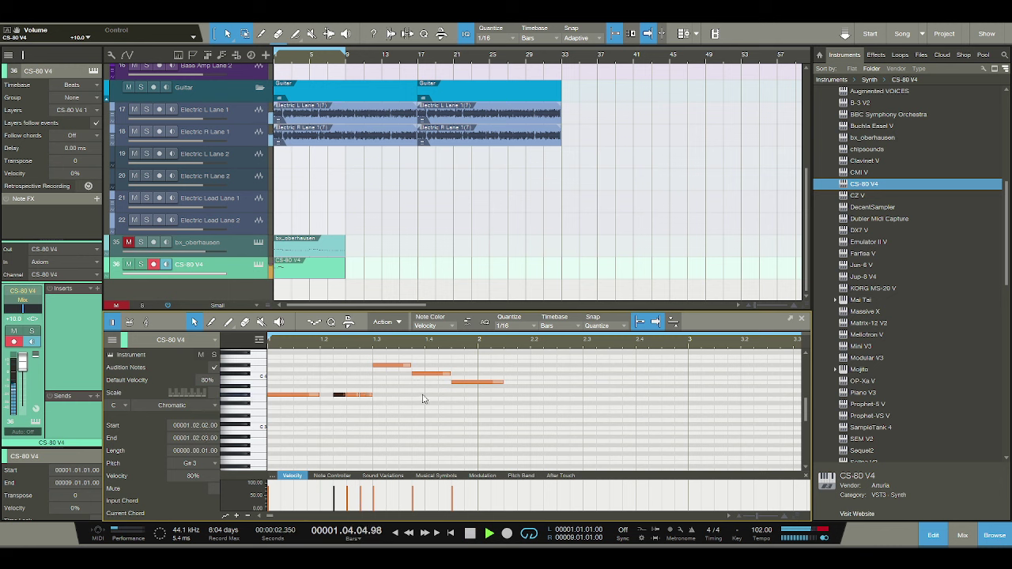
key(Home)
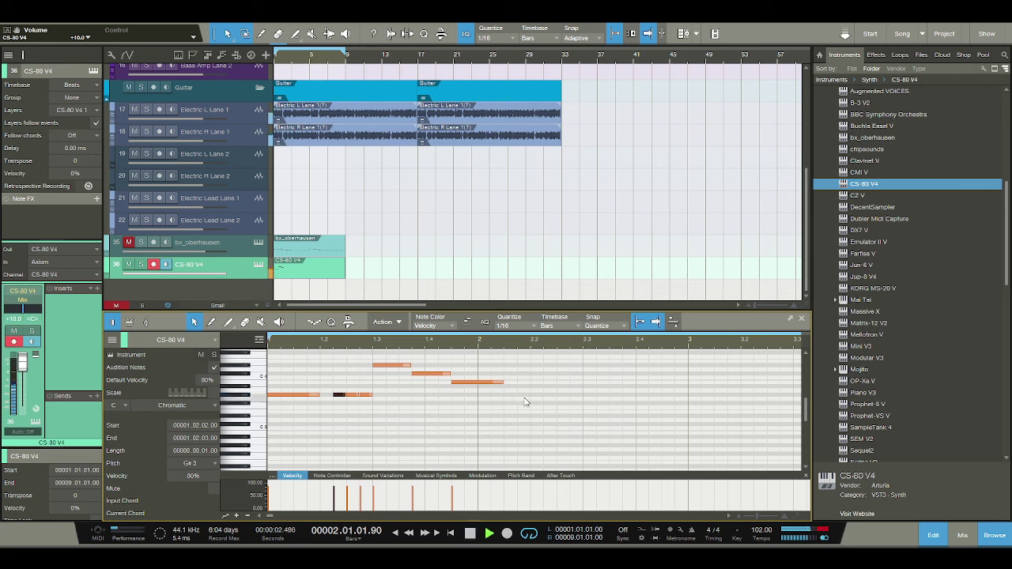
Add sixteenth notes G#3, G#4, G#3 and F#4 in sequence across beat 2 of bar 2, and listen to them.
key(space)
click(535, 397)
scroll(546, 387, up, 2)
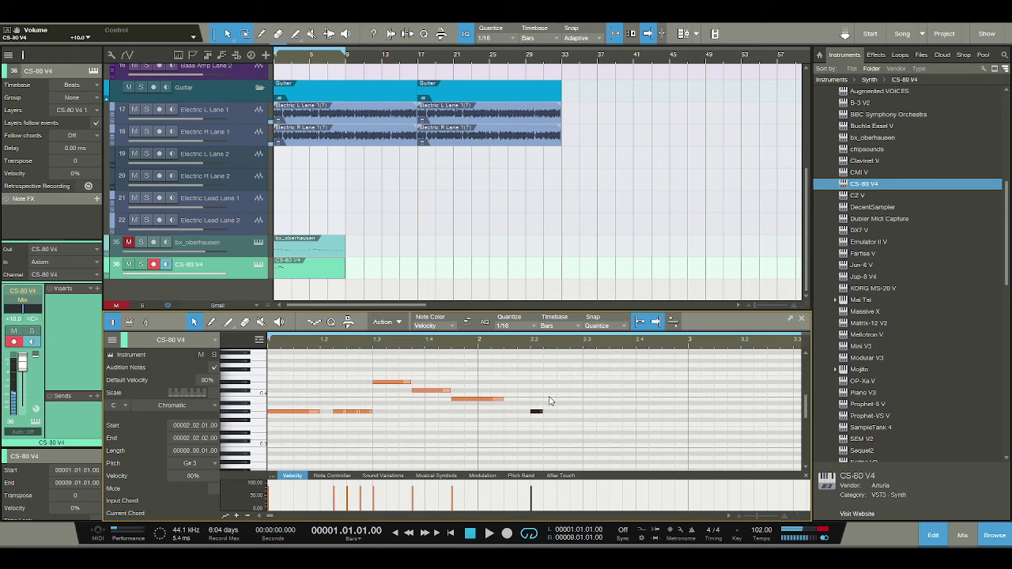
click(549, 375)
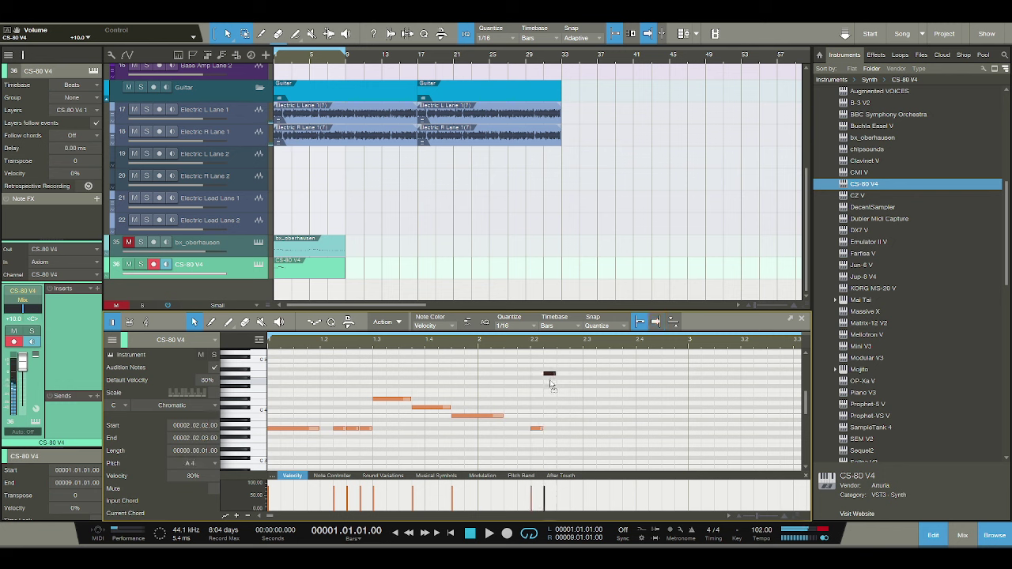
drag(550, 375, 549, 378)
click(561, 428)
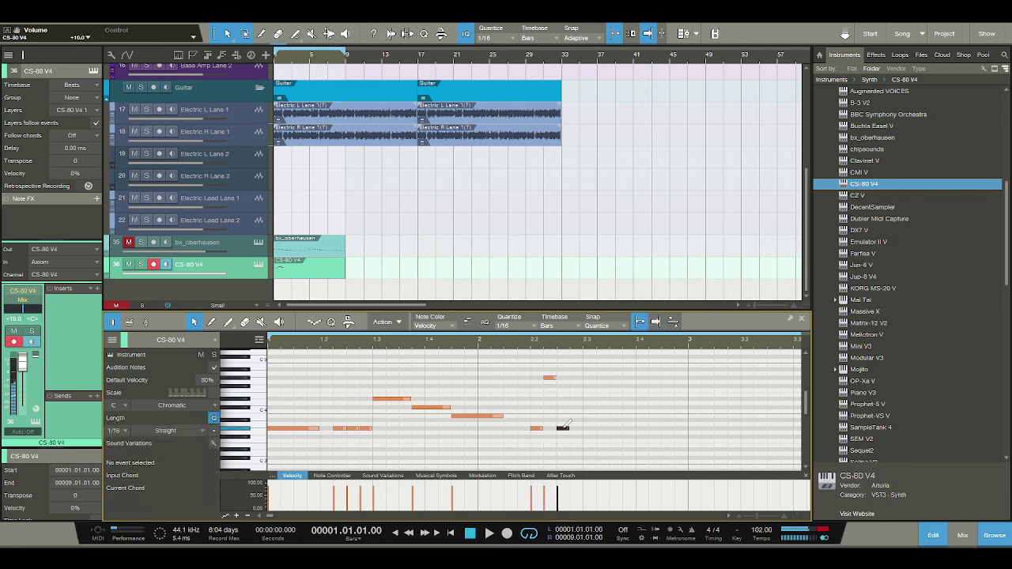
click(576, 386)
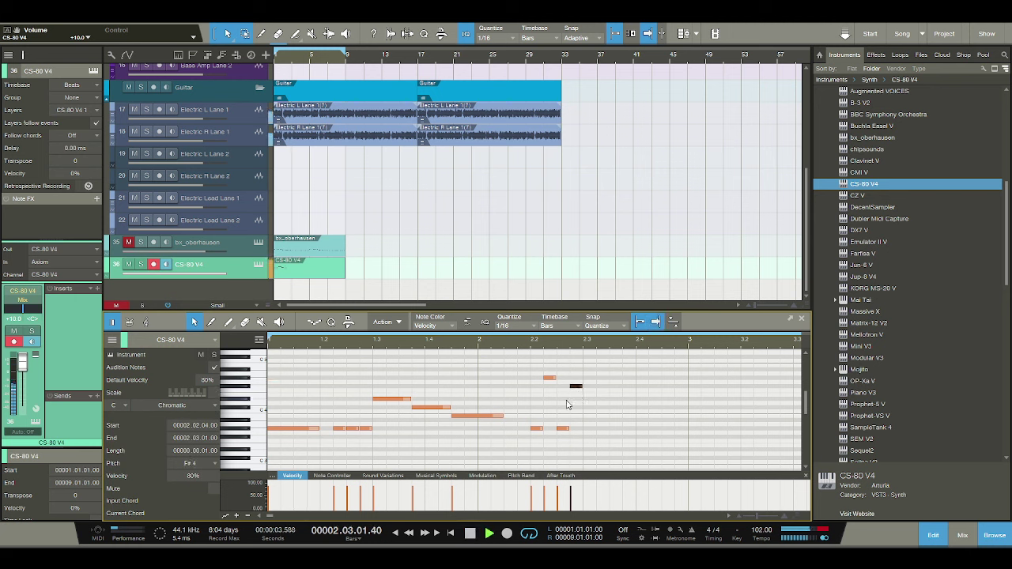
key(space)
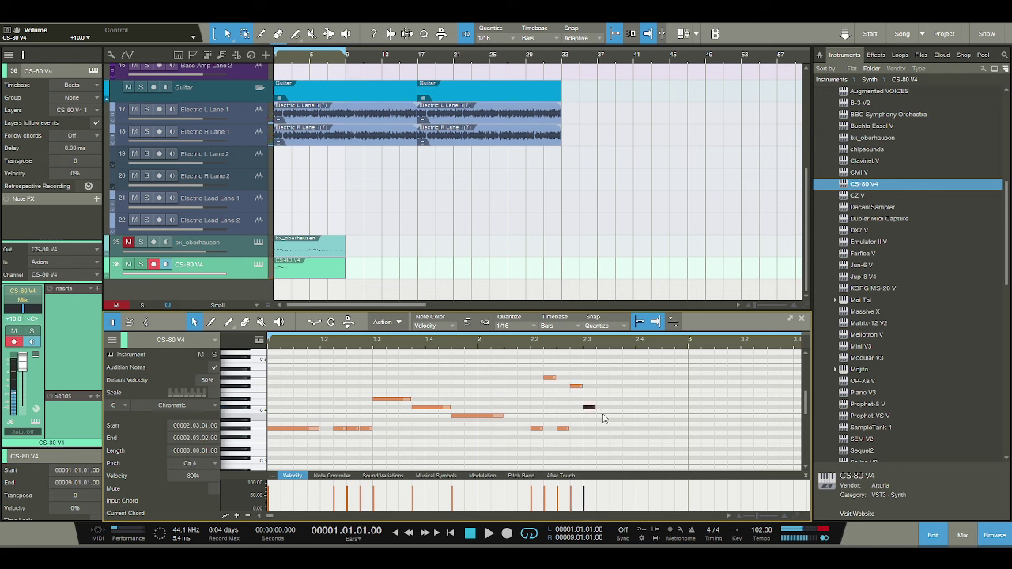
Add two-sixteenth C#4 and B3 notes on beat 3 of bar 2 and a three-sixteenth A#3 on beat 4, and play them.
drag(595, 408, 672, 421)
click(615, 412)
click(639, 420)
key(space)
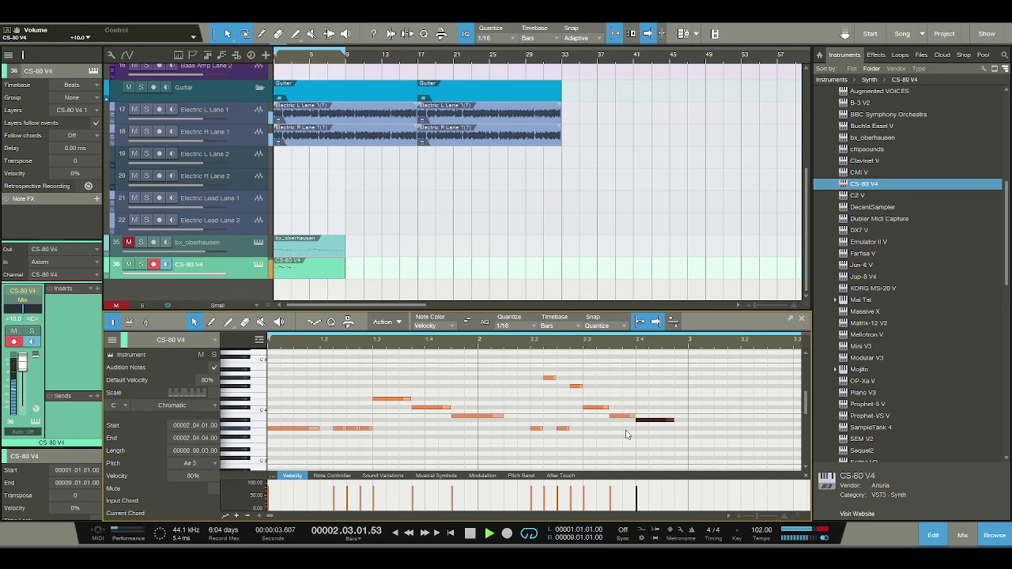
key(space)
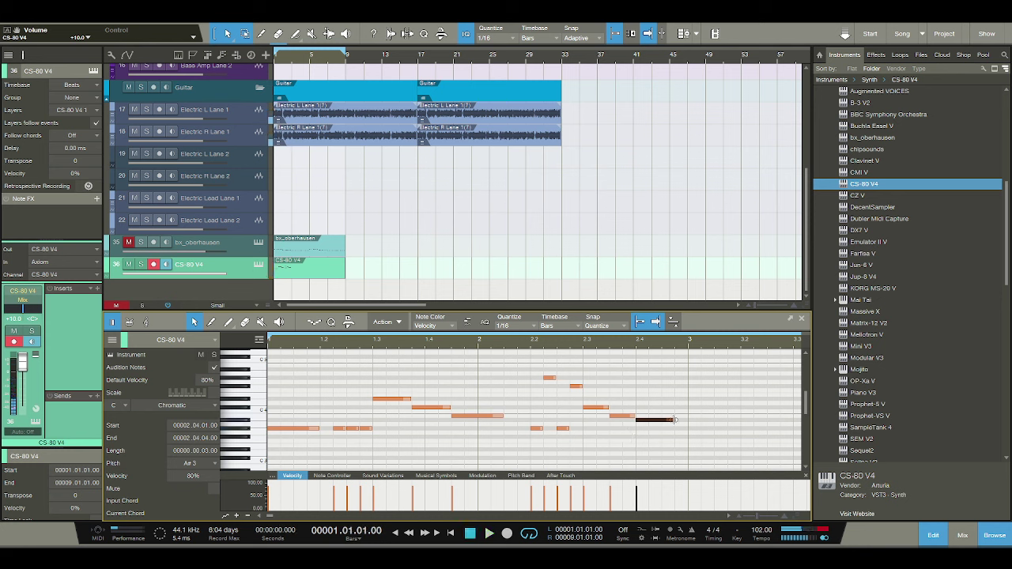
Shorten the A#3 note to two sixteenths, add a two-sixteenth G#3 at 2.4.3, and listen to the ending of bar 2.
mouse_move(674, 420)
mouse_down()
mouse_move(661, 420)
mouse_move(680, 434)
mouse_up()
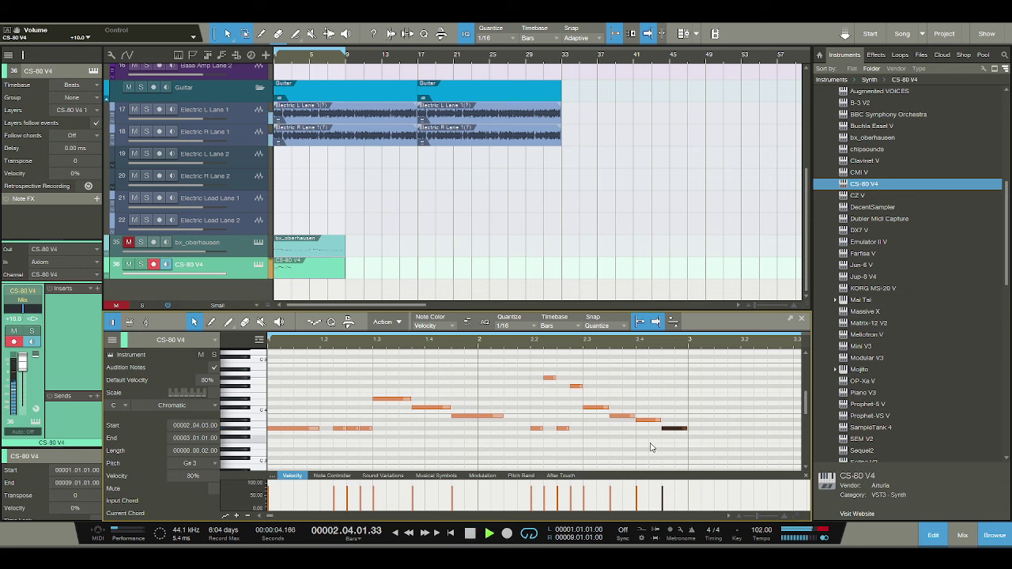
key(space)
key(space)
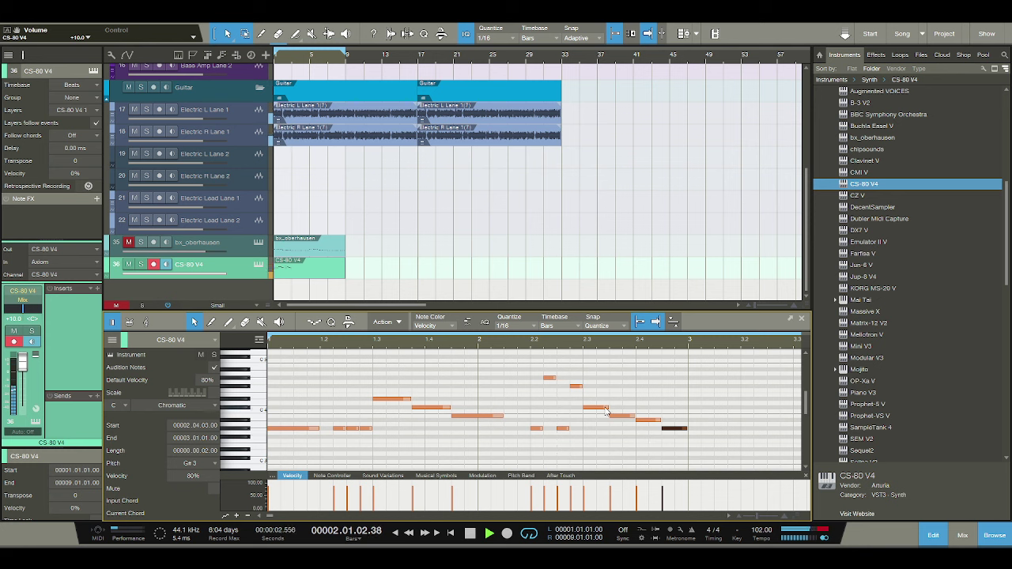
key(space)
Lengthen bar 2's C#4 to three sixteenths, shift B3 and A#3 one sixteenth later, shorten the last G#3 to one sixteenth, and play the phrase.
drag(606, 409, 668, 434)
click(632, 416)
key(space)
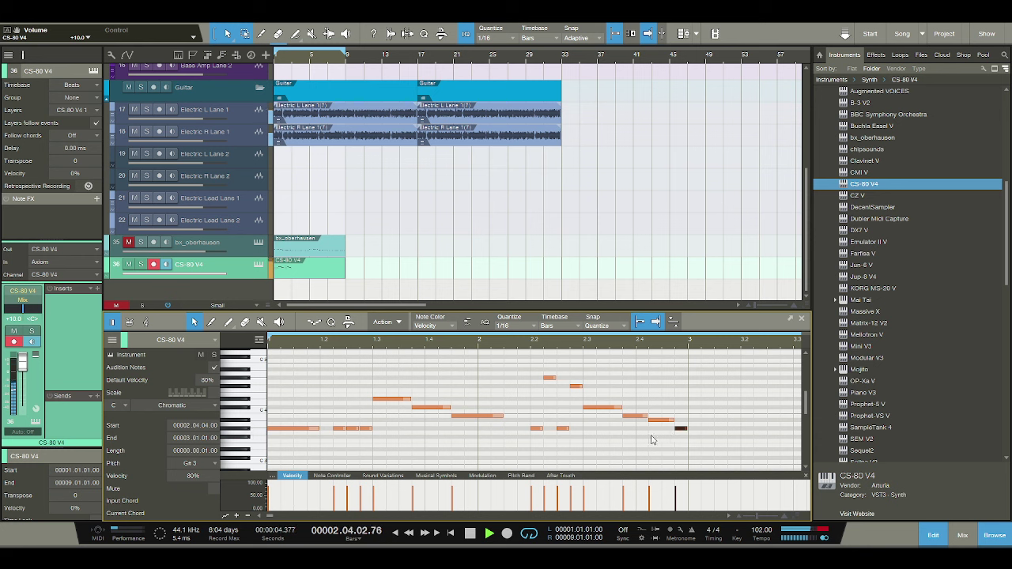
key(space)
key(space)
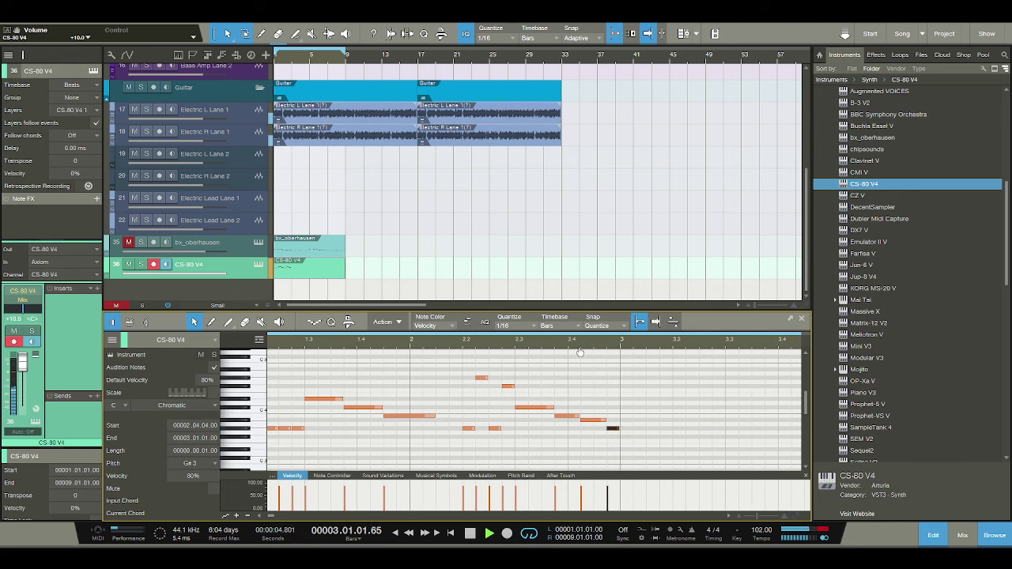
key(space)
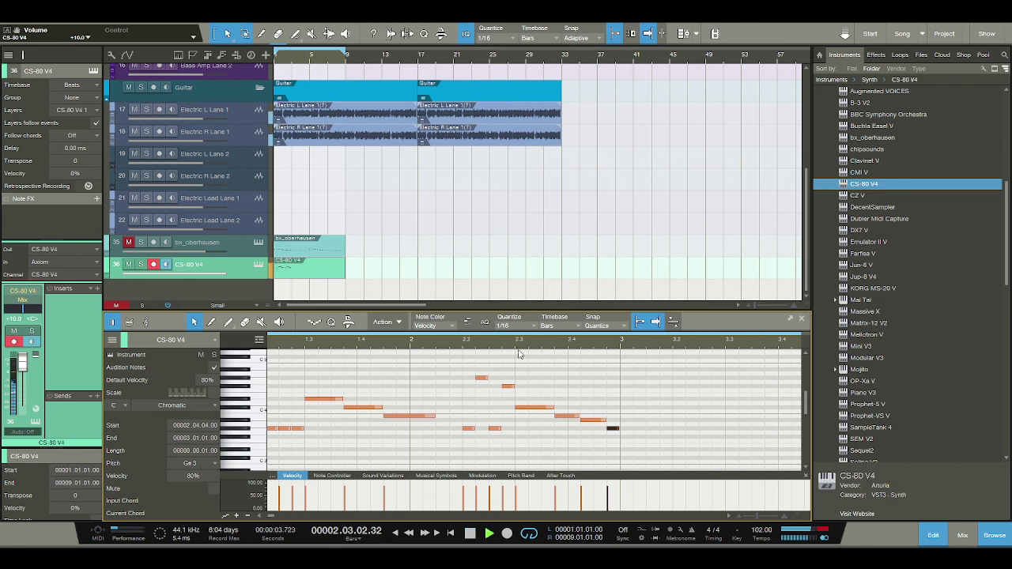
double_click(622, 430)
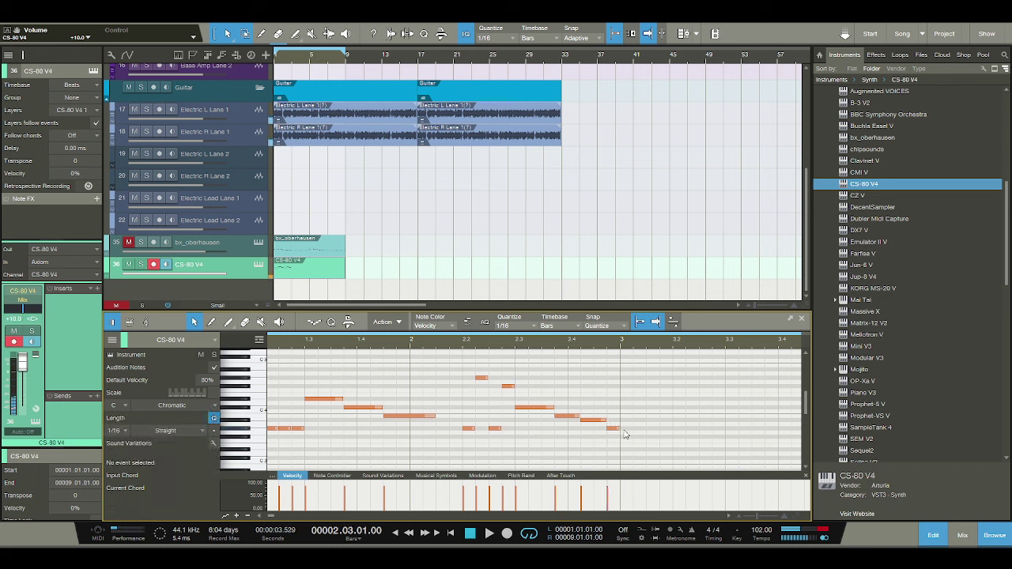
Add a third repeated G#3 sixteenth note at bar 3, start the preceding A#3 at 2.04.03, and audition the phrase.
double_click(639, 430)
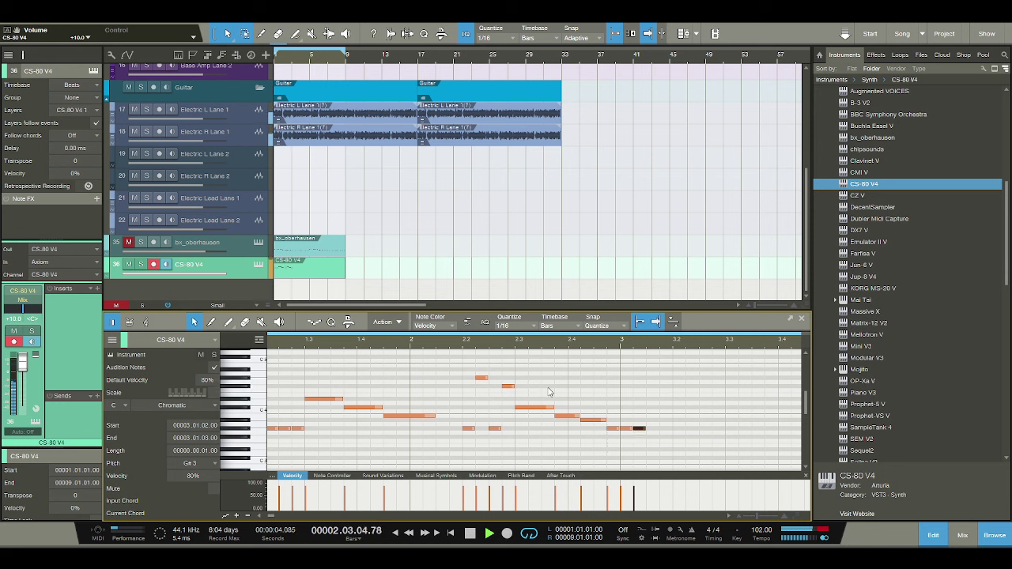
key(space)
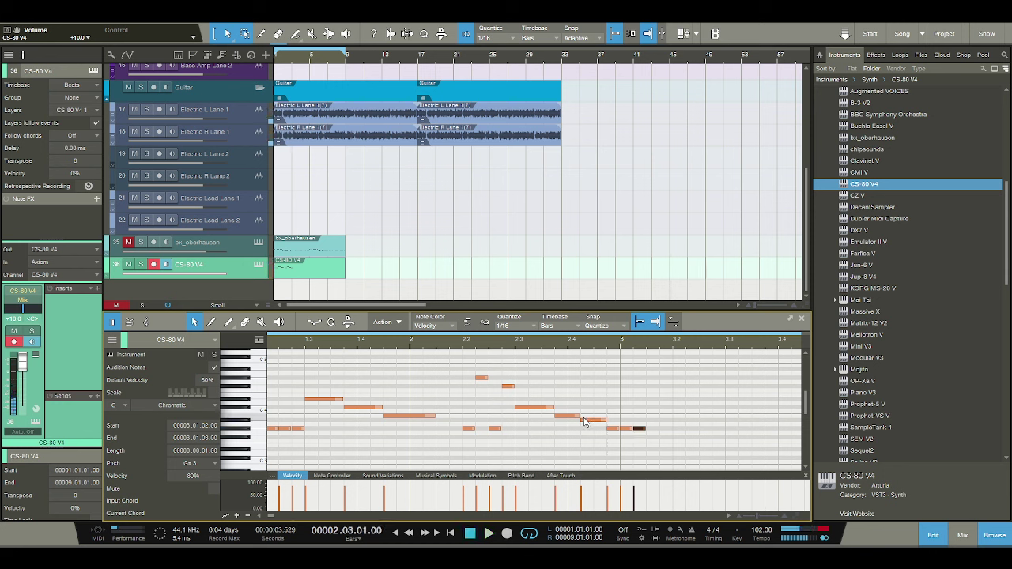
drag(578, 419, 620, 420)
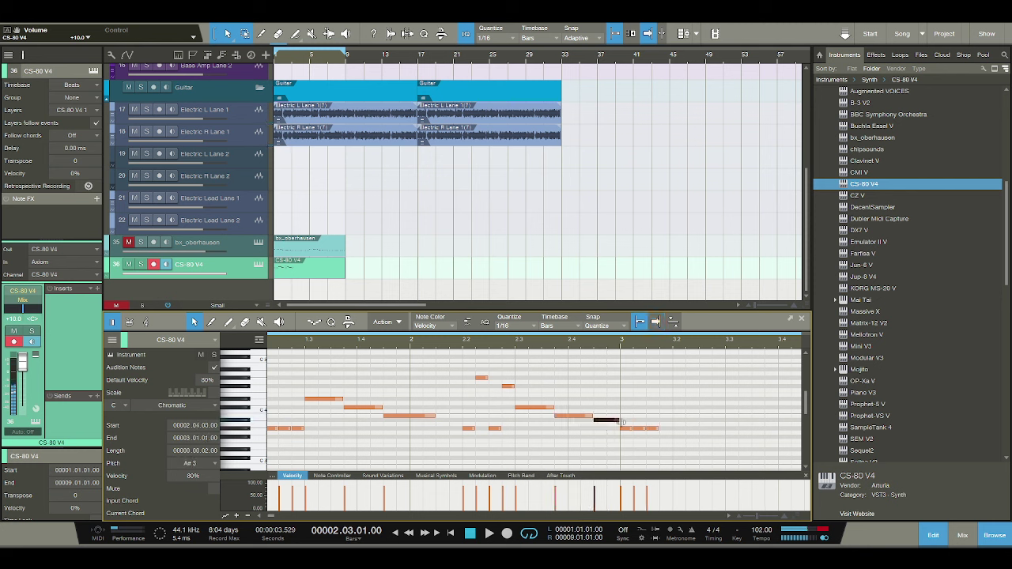
key(space)
key(space)
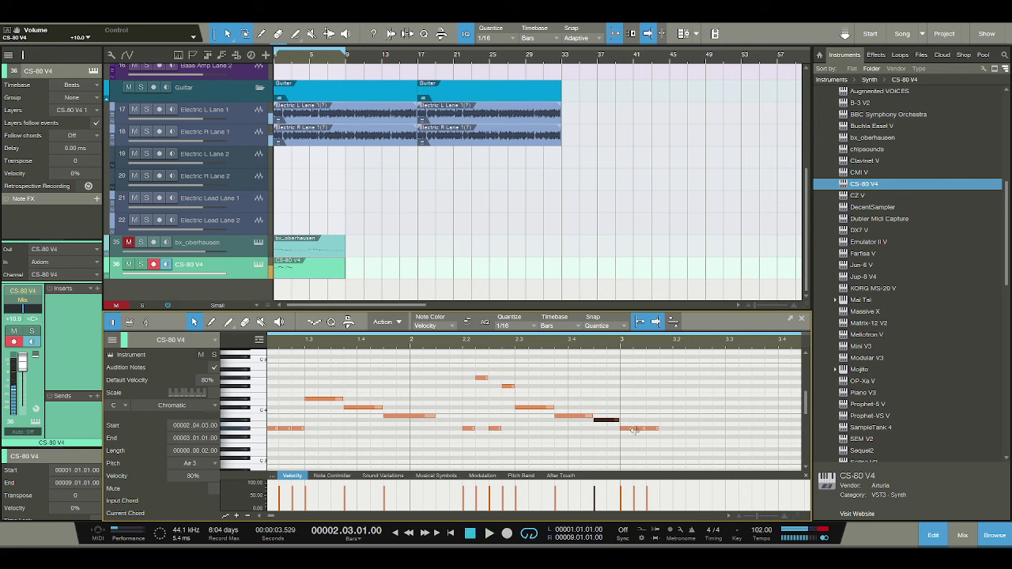
alt+click(630, 428)
key(Right)
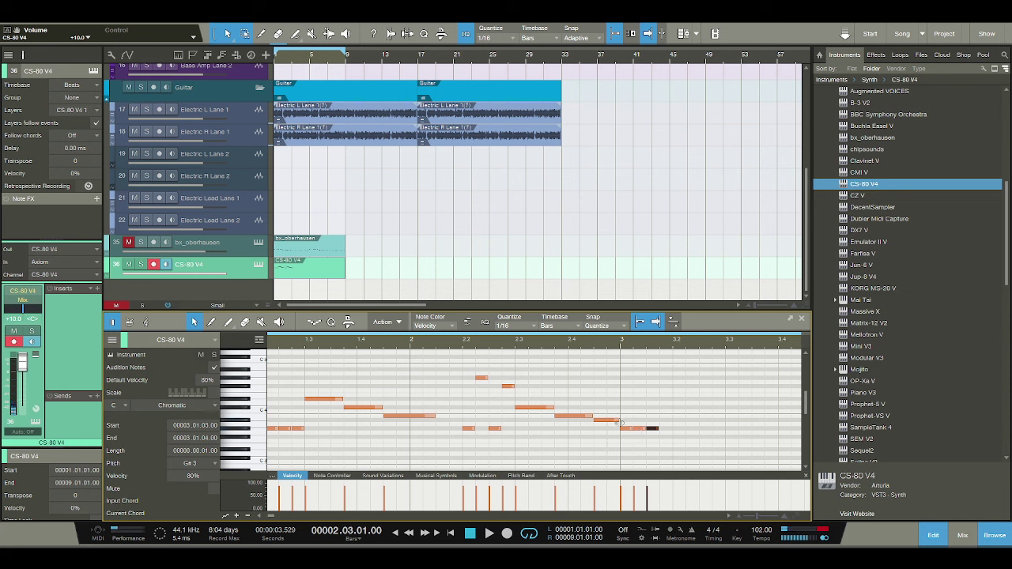
key(space)
key(space)
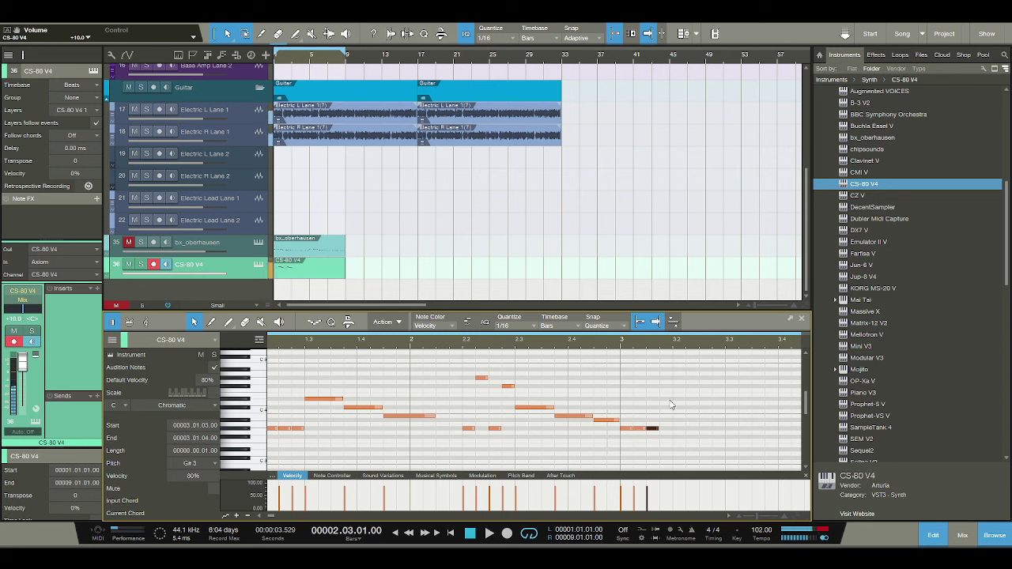
Add sixteenth notes in bar 3: G#4 at 3.02.01 and G#3 at 3.02.03 and 3.03.01, and audition them.
double_click(677, 386)
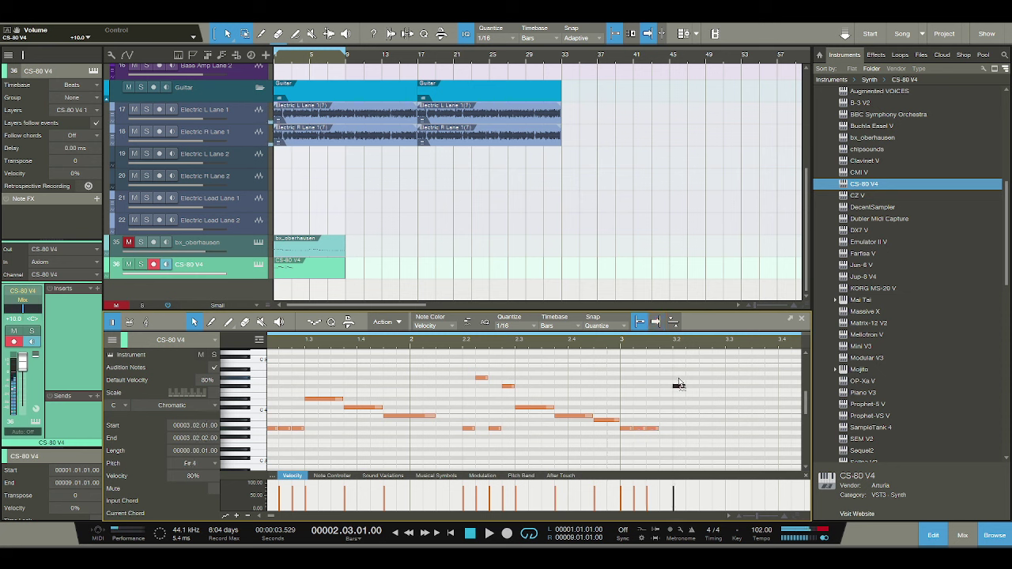
drag(677, 385, 679, 377)
click(708, 427)
double_click(704, 427)
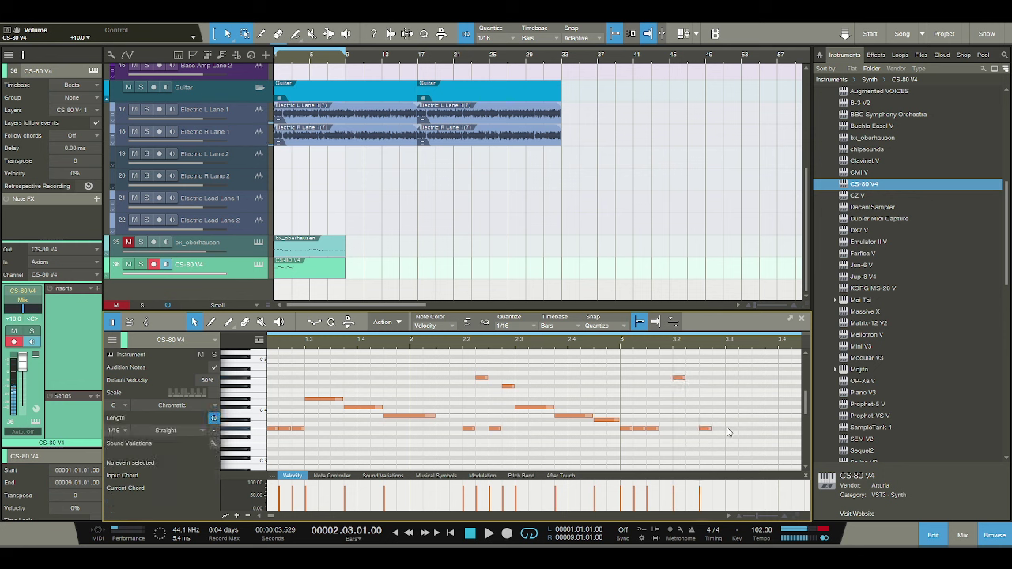
double_click(728, 428)
key(space)
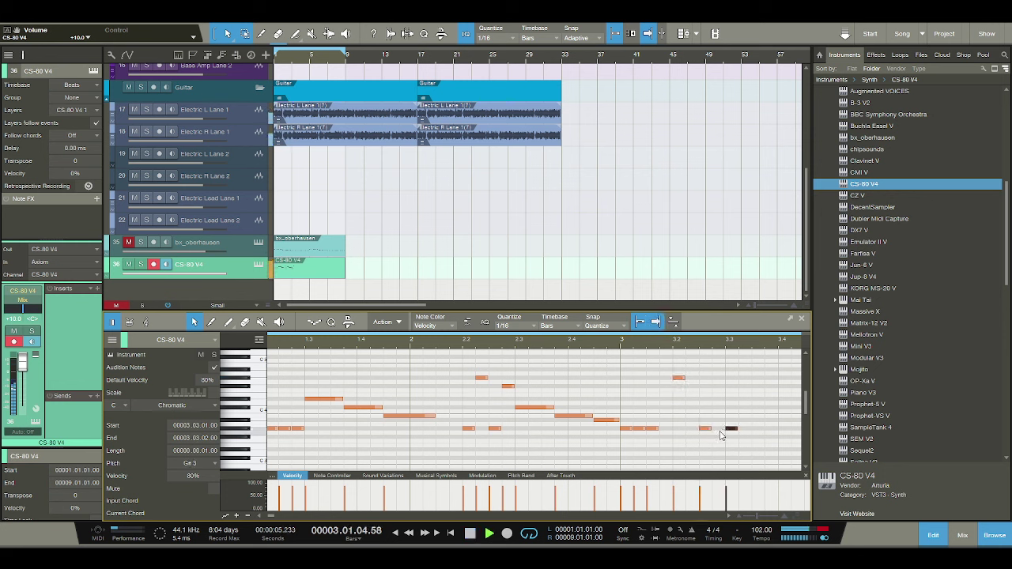
key(space)
Add an F#4 sixteenth note at 3.03.02 and a G#3 sixteenth note at 3.03.04, auditioning the phrase.
key(w)
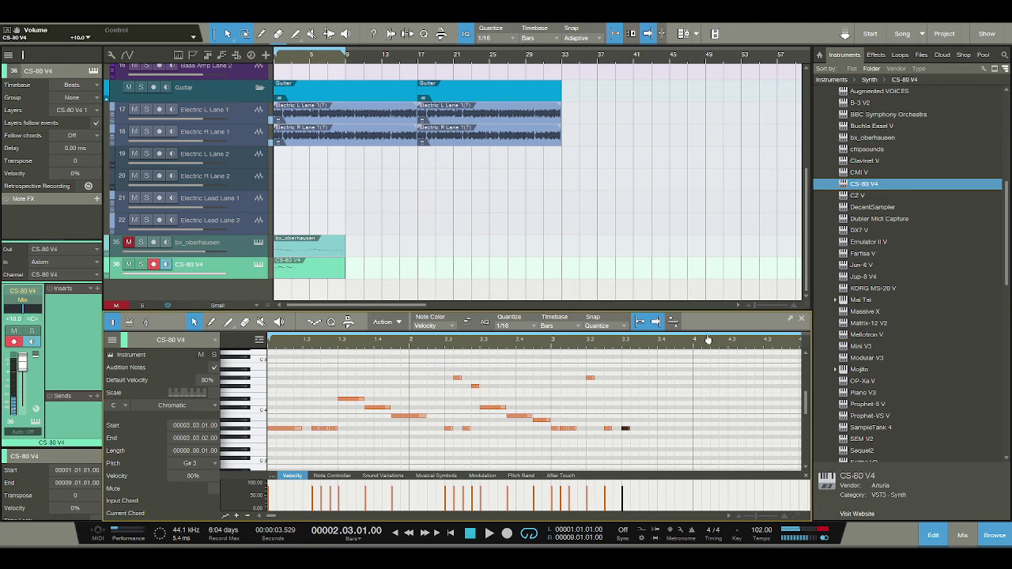
double_click(642, 394)
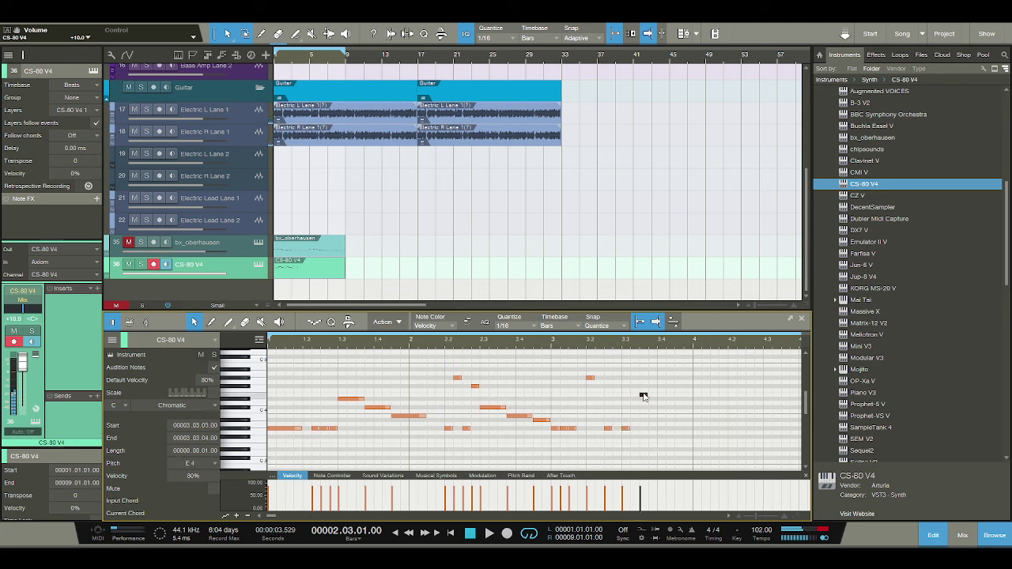
drag(644, 396, 644, 386)
key(space)
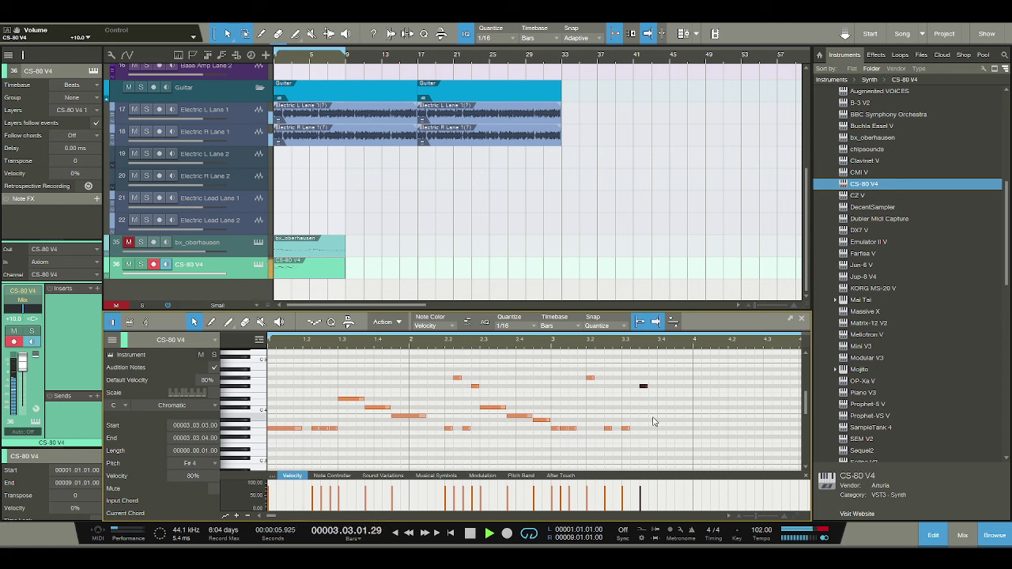
key(space)
double_click(652, 429)
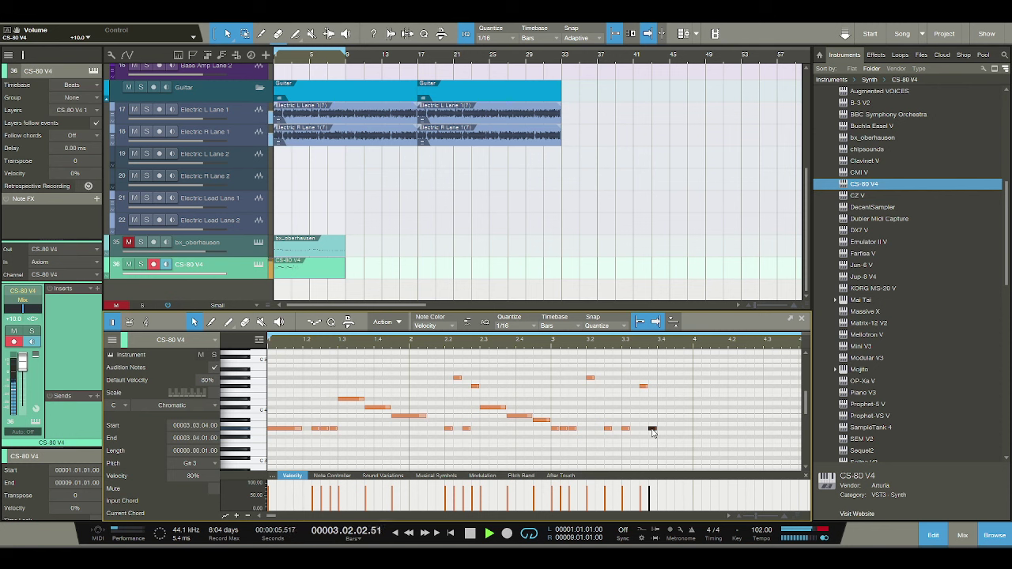
drag(644, 387, 635, 387)
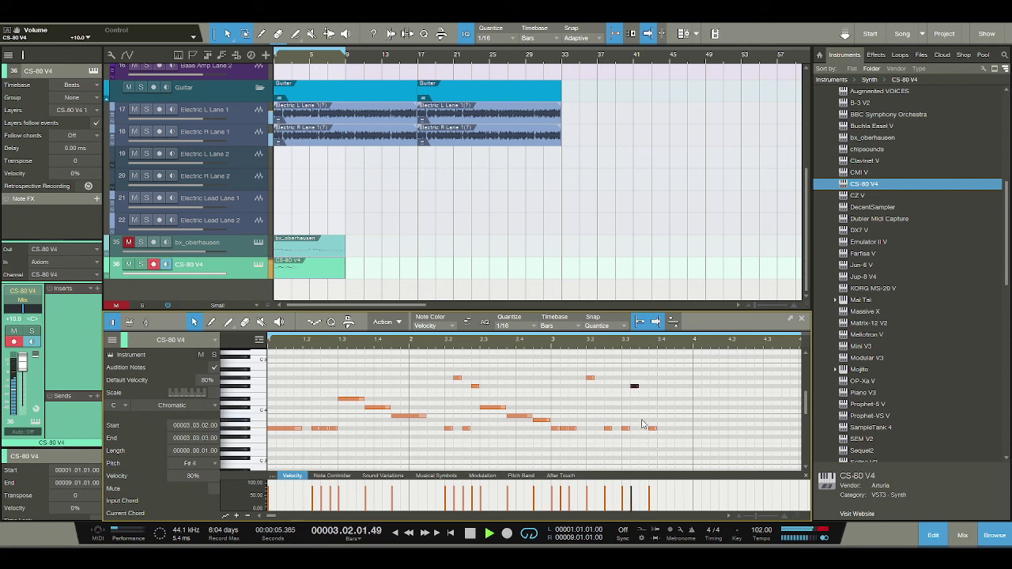
key(space)
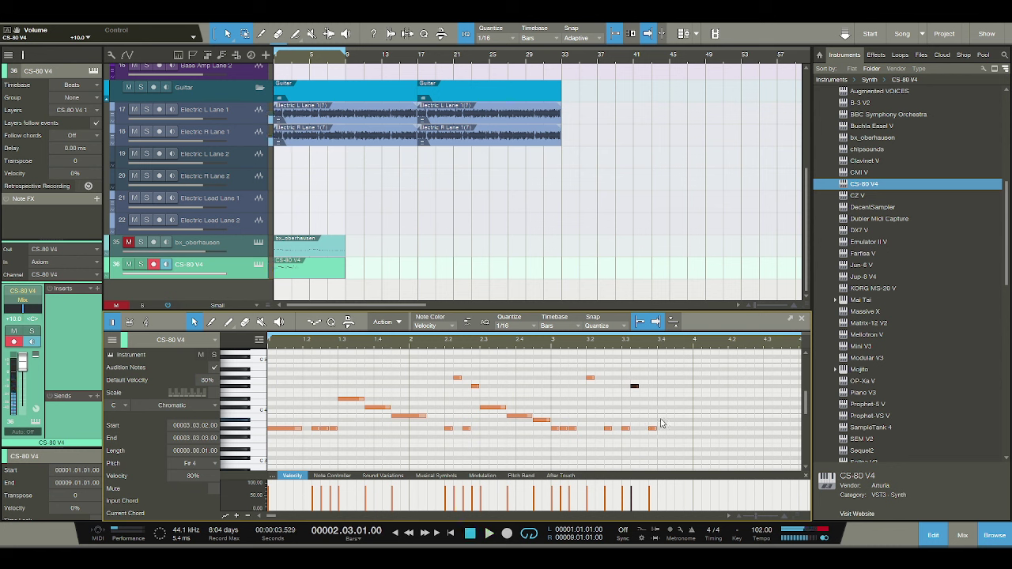
Add a B3 sixteenth note at 3.04.01 and a C#4 at 3.04.03, and play the phrase back.
double_click(661, 415)
double_click(678, 408)
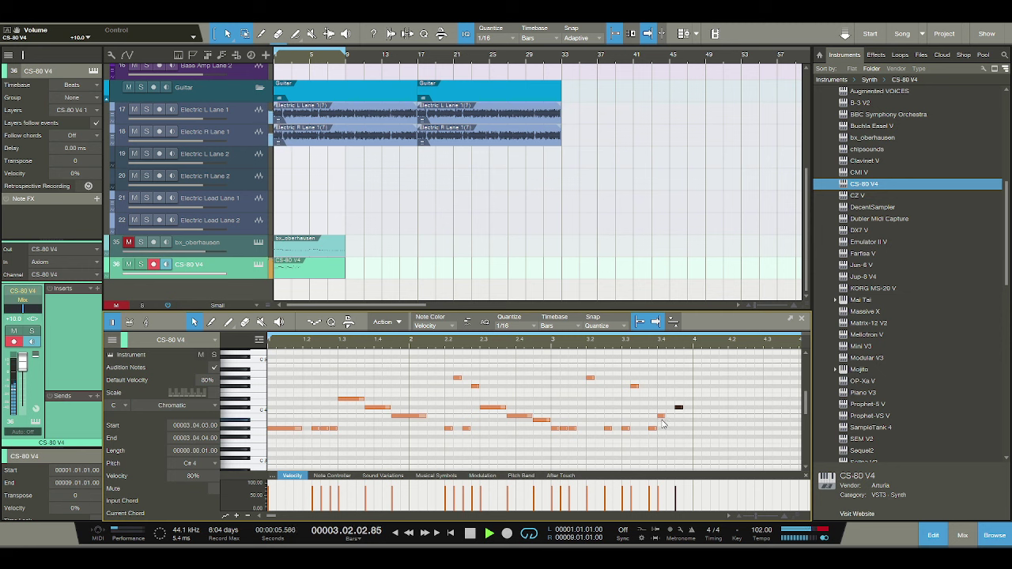
key(space)
key(space)
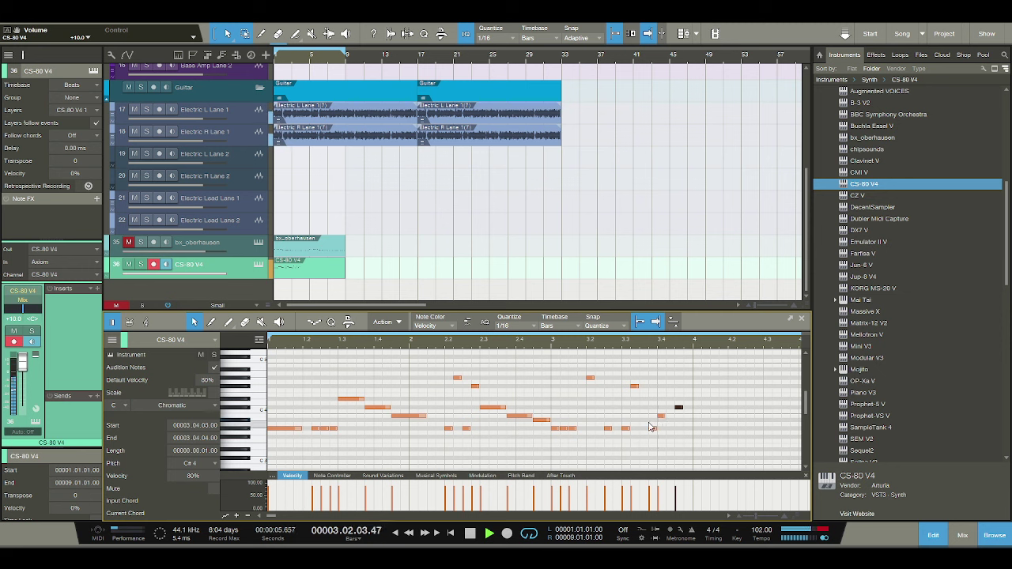
key(space)
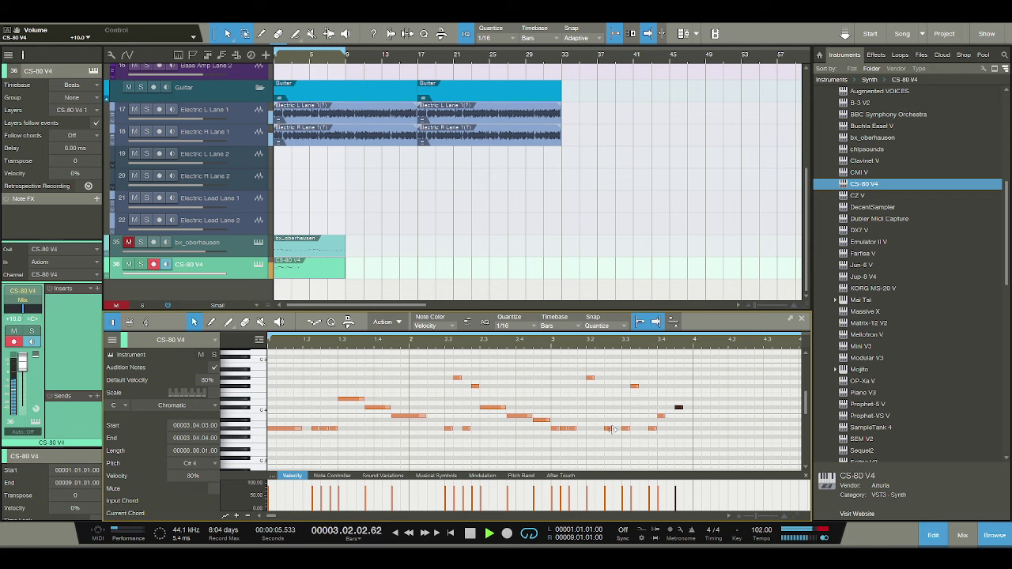
key(space)
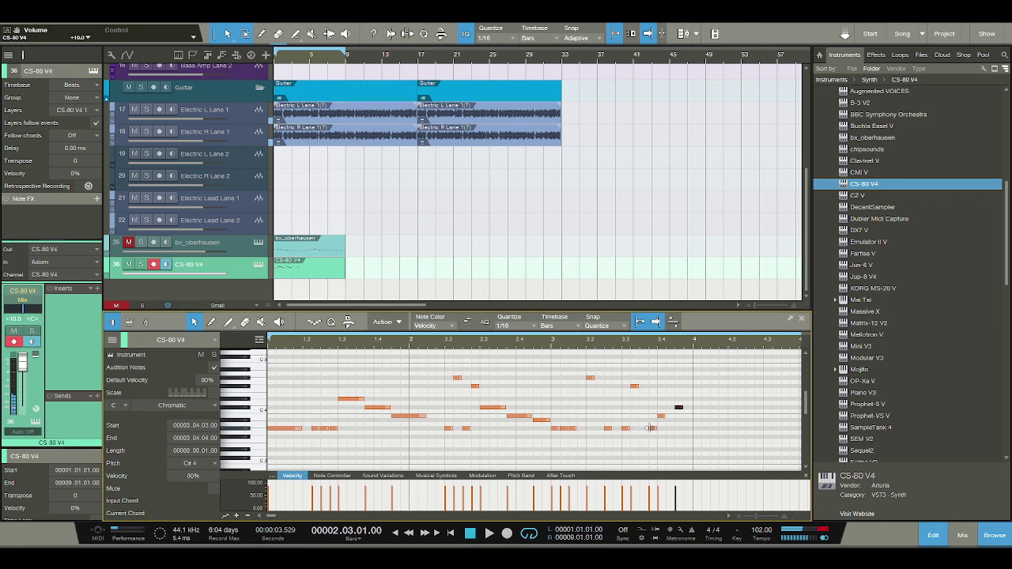
Retime the ending of bar 3: G#3 at 3.04.01, B3 lengthened to two sixteenths from 3.04.02, and C#4 at 3.04.04.
drag(650, 428, 644, 428)
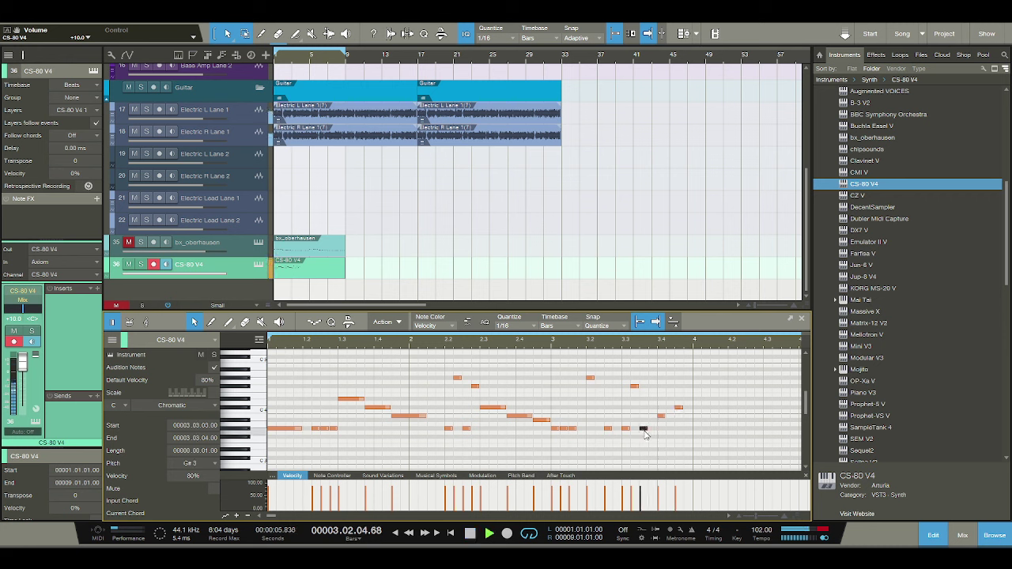
key(space)
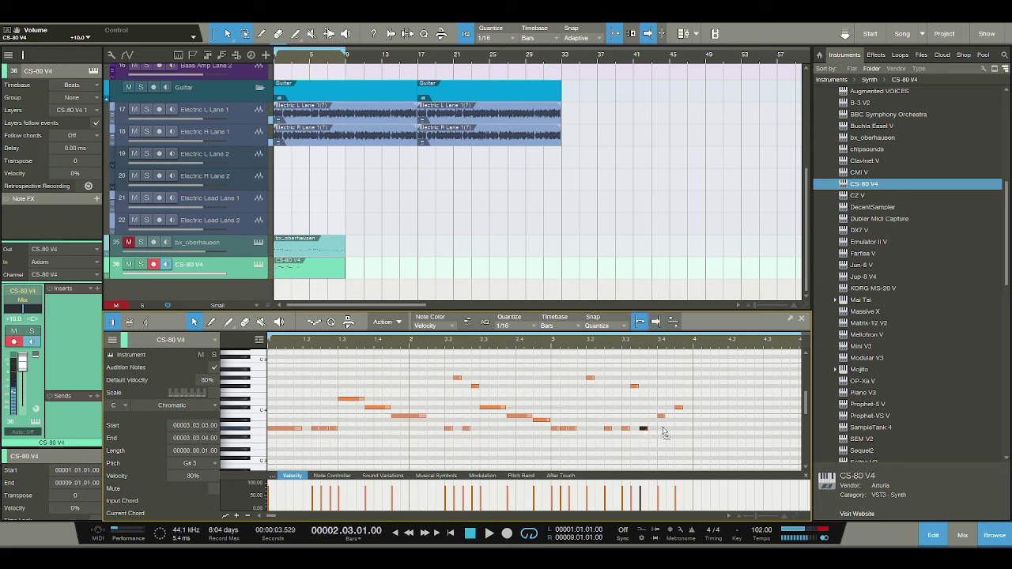
drag(643, 428, 684, 410)
key(space)
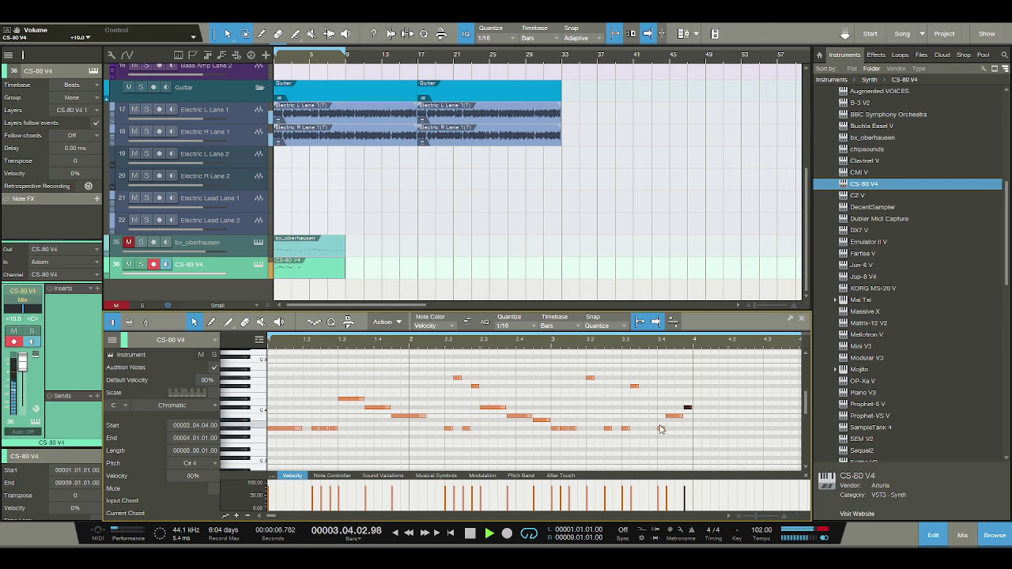
key(space)
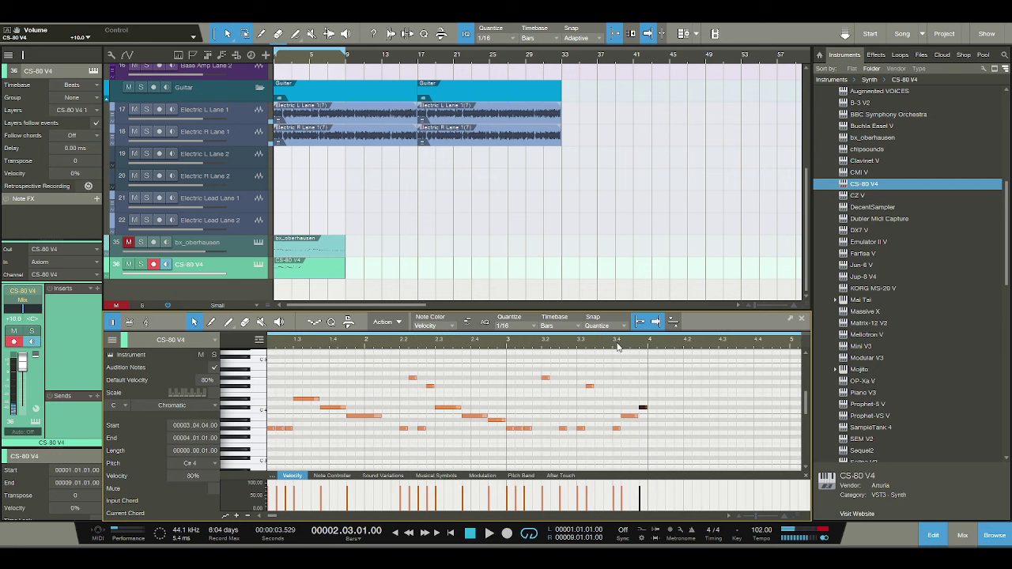
Add an F#3 note lasting two sixteenths from 3.03.03, just before the closing G#3, and play the phrase back.
double_click(606, 440)
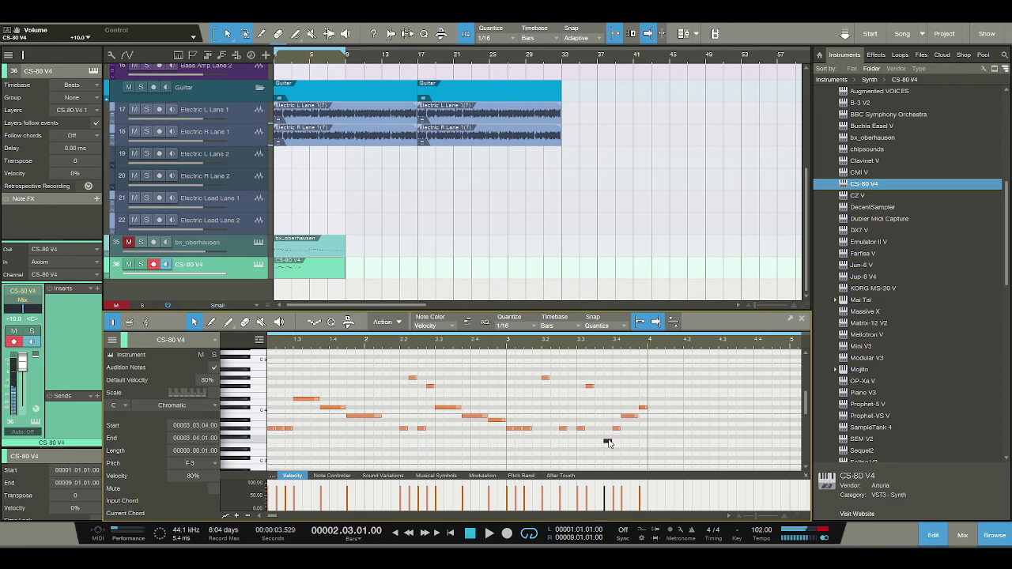
drag(607, 443, 608, 440)
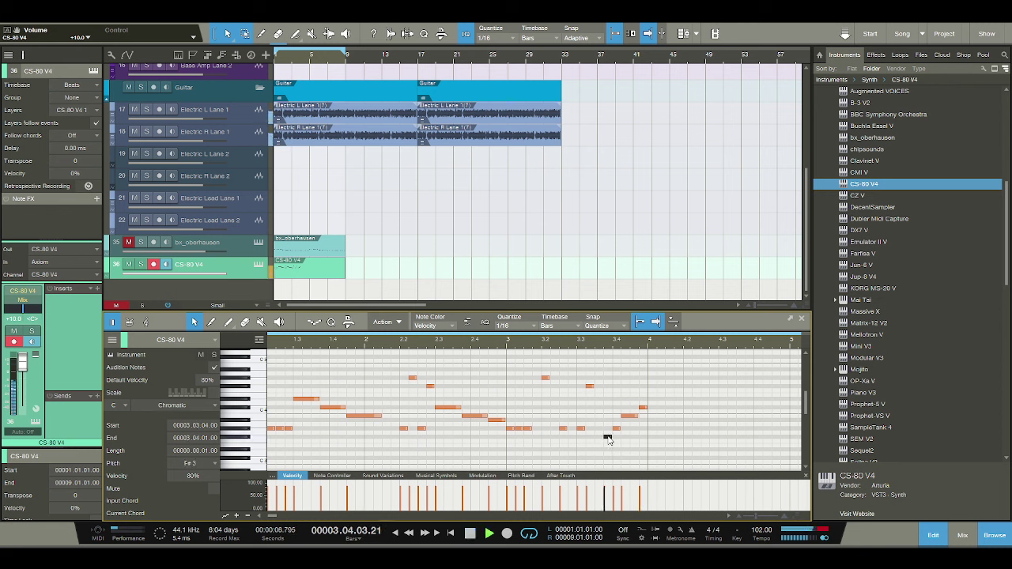
mouse_move(609, 440)
mouse_down()
mouse_move(600, 439)
mouse_move(613, 437)
mouse_up()
key(space)
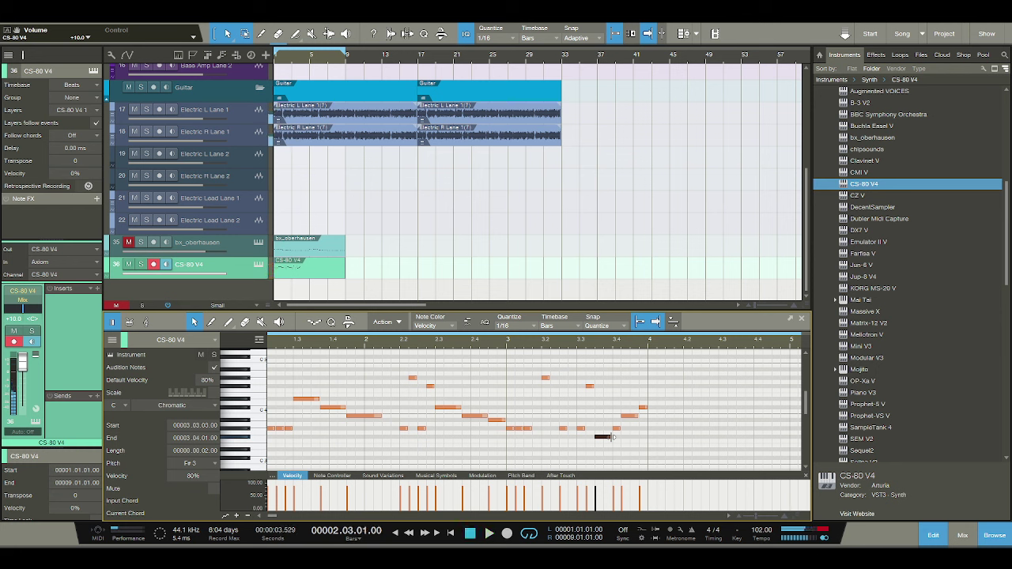
scroll(589, 354, right, 3)
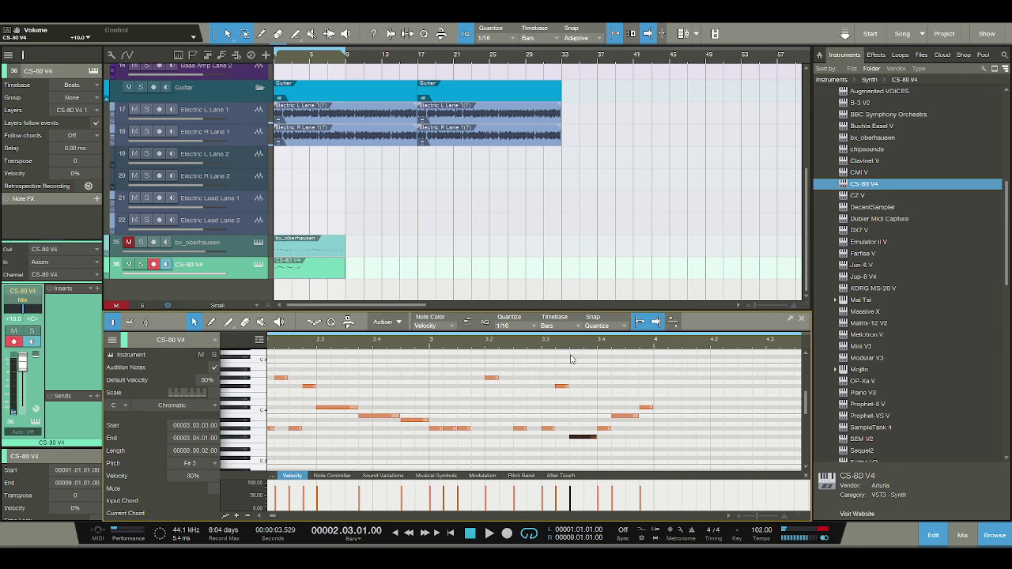
key(space)
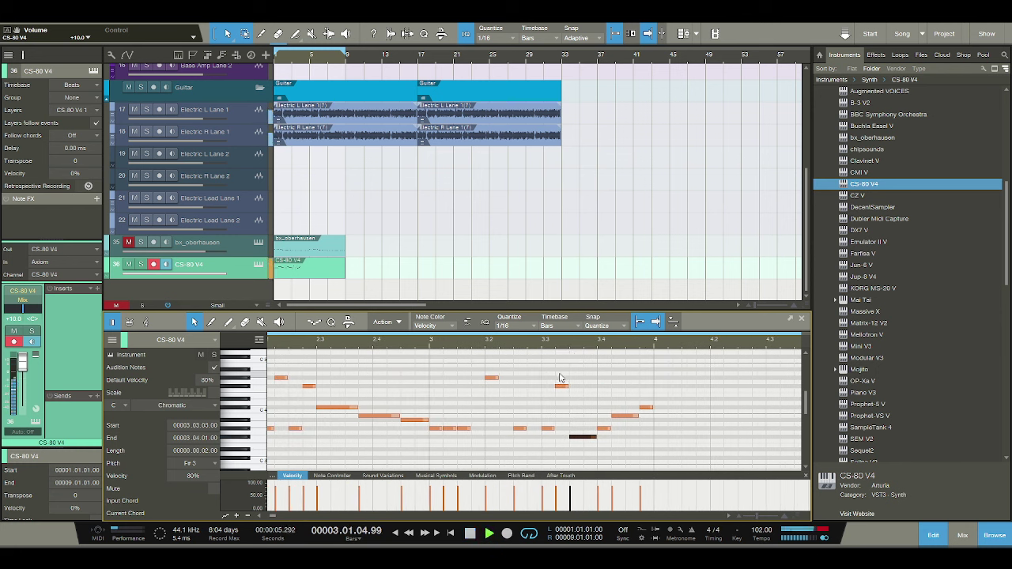
key(space)
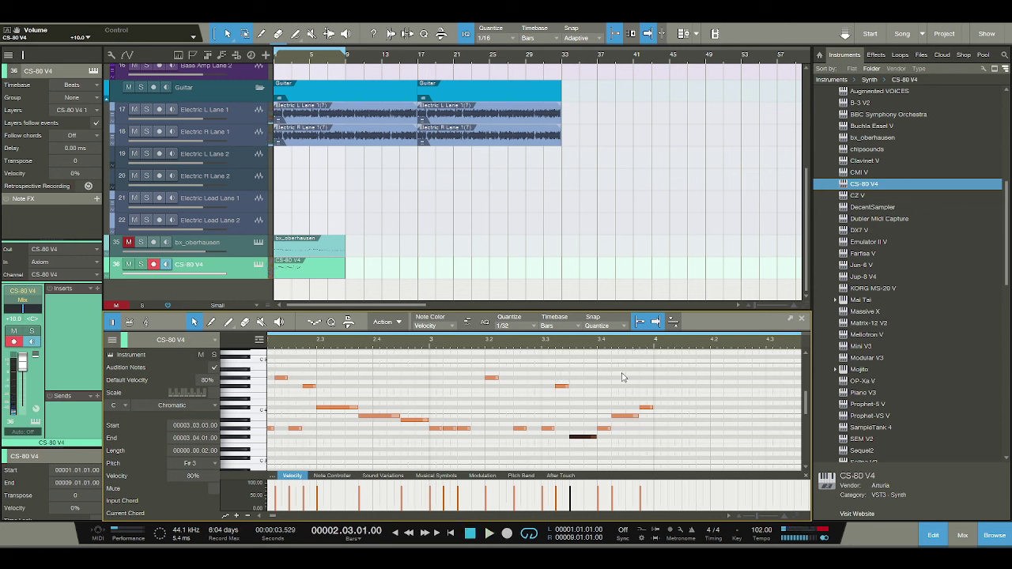
With the editor quantize at 1/32, shorten the F#3 note to start at 3.03.04.50 with a length of 0.50, and audition it.
mouse_move(570, 436)
mouse_down()
mouse_move(585, 436)
mouse_move(577, 437)
mouse_up()
key(space)
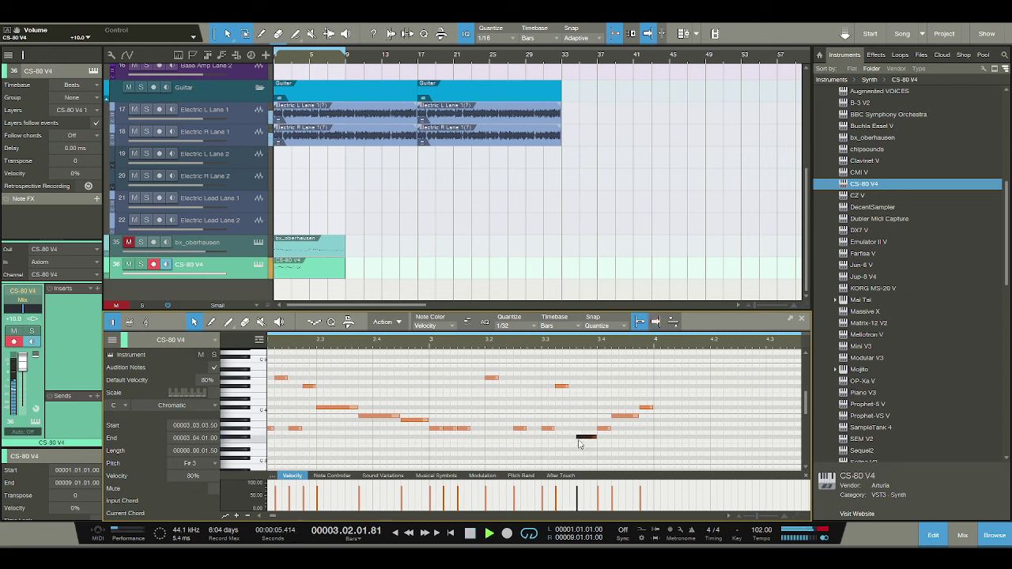
drag(579, 437, 590, 437)
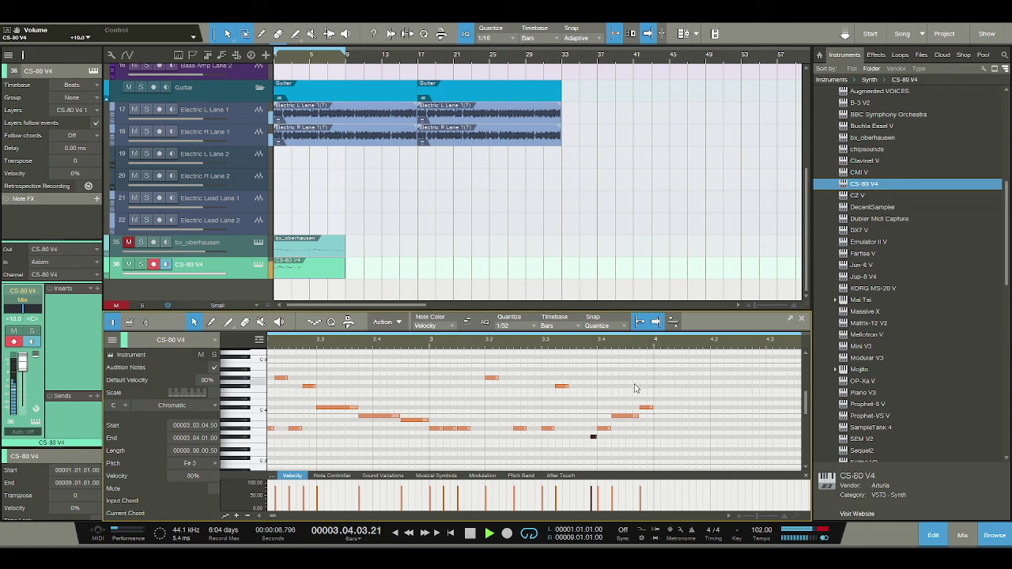
key(space)
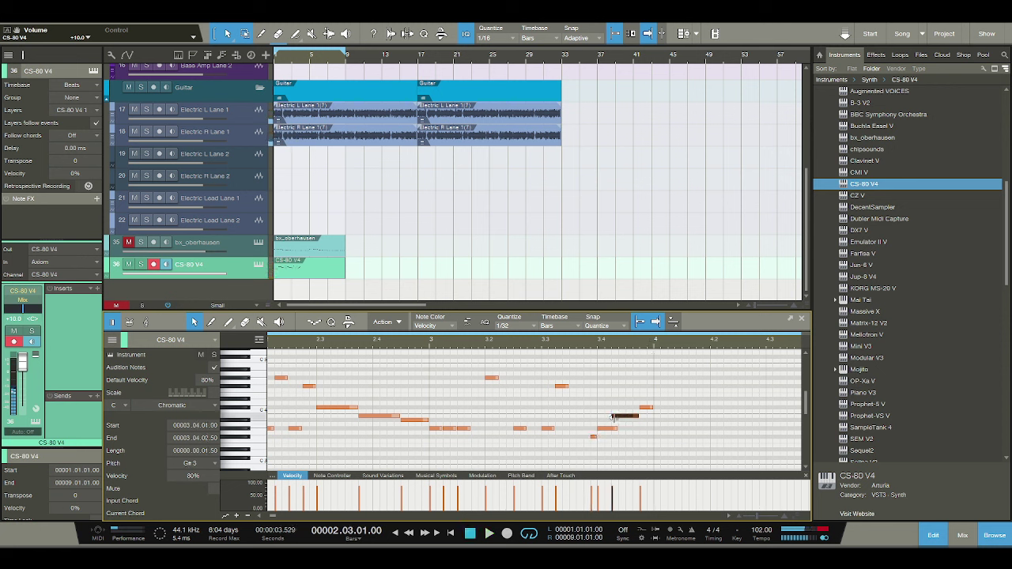
Lengthen the G#3 at 3.04.01 to 1.50 sixteenths, start the following B3 at 3.04.02.50, and audition the phrase.
click(623, 416)
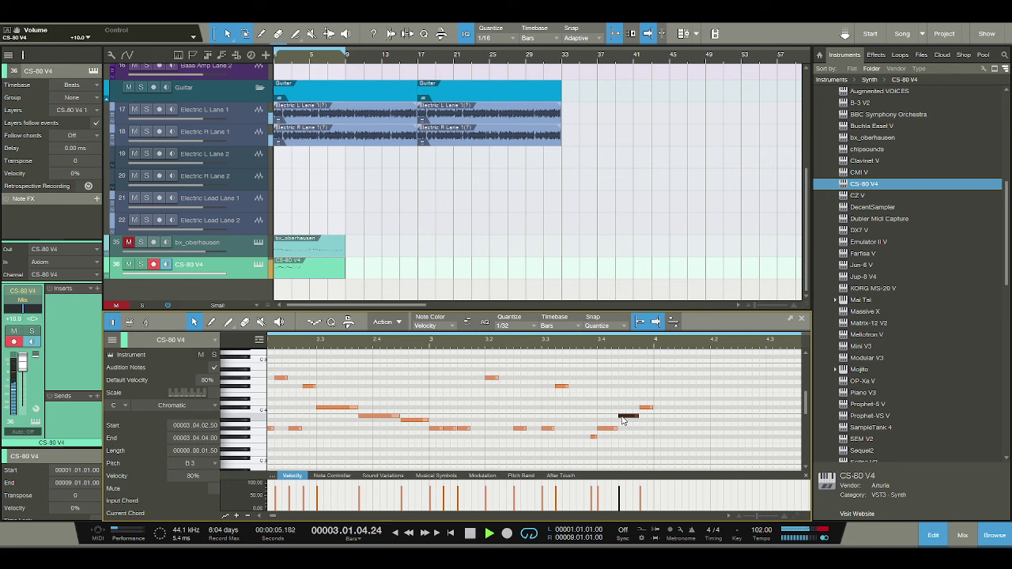
key(space)
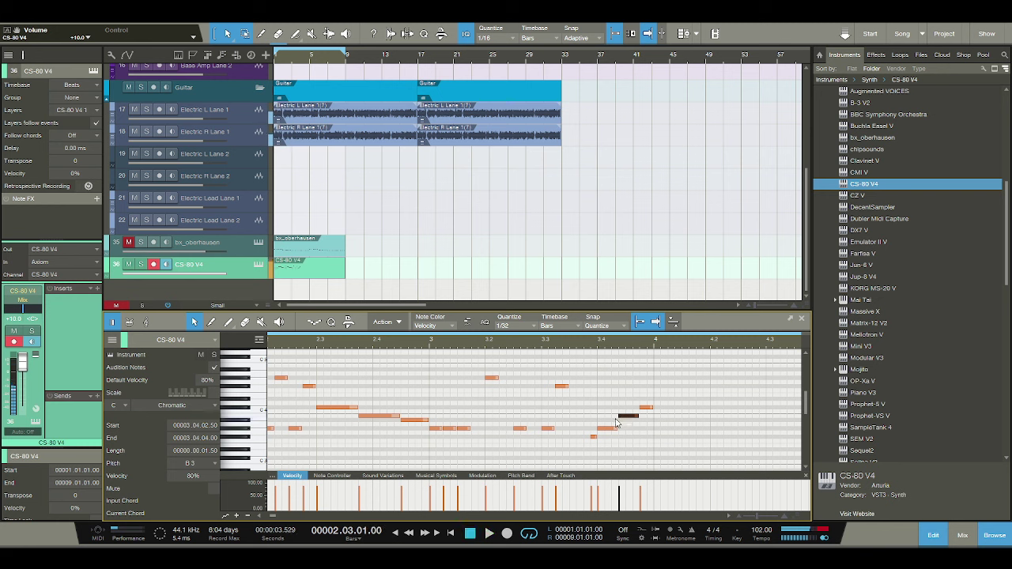
key(space)
key(space)
key(space)
key(space)
Extend the B3 note to 3.04.04.50, start the C#4 there with a length of 1.50 sixteenths, and play the phrase back.
drag(638, 415, 662, 419)
click(642, 408)
key(space)
key(space)
key(space)
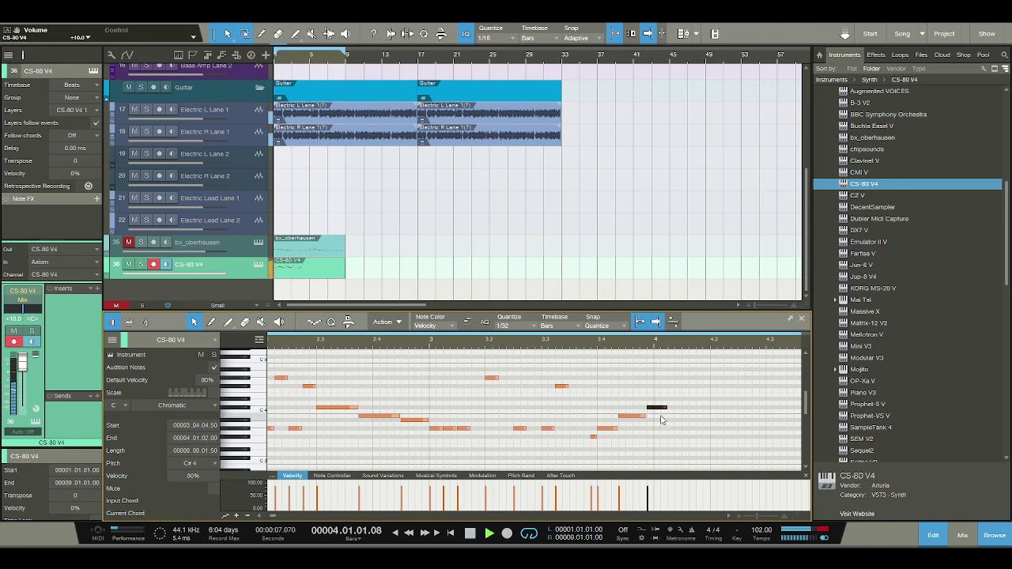
Lengthen the G#3 at 3.04.01 to two sixteenths, start the B3 at 3.04.03 and the C#4 at 4.01.01, and audition.
key(space)
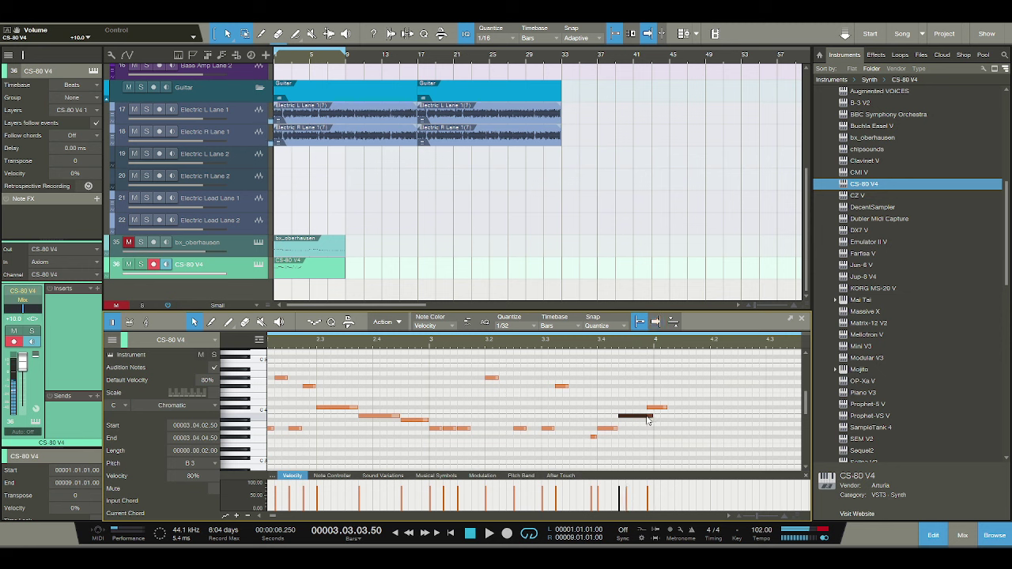
drag(644, 408, 623, 429)
key(space)
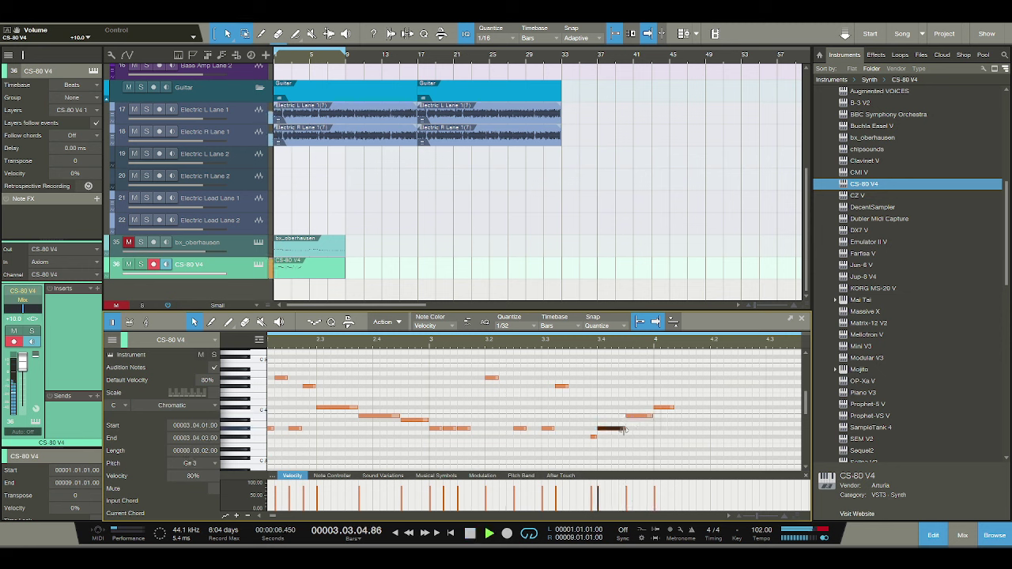
key(space)
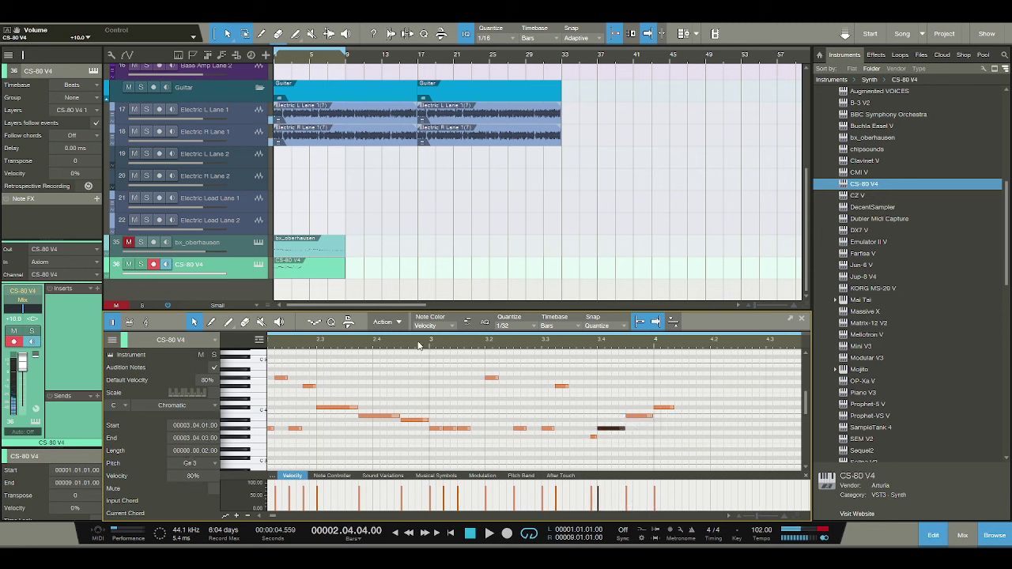
Play back the phrase from 2.04.04 through the closing C#4 several times to judge its rhythm.
key(space)
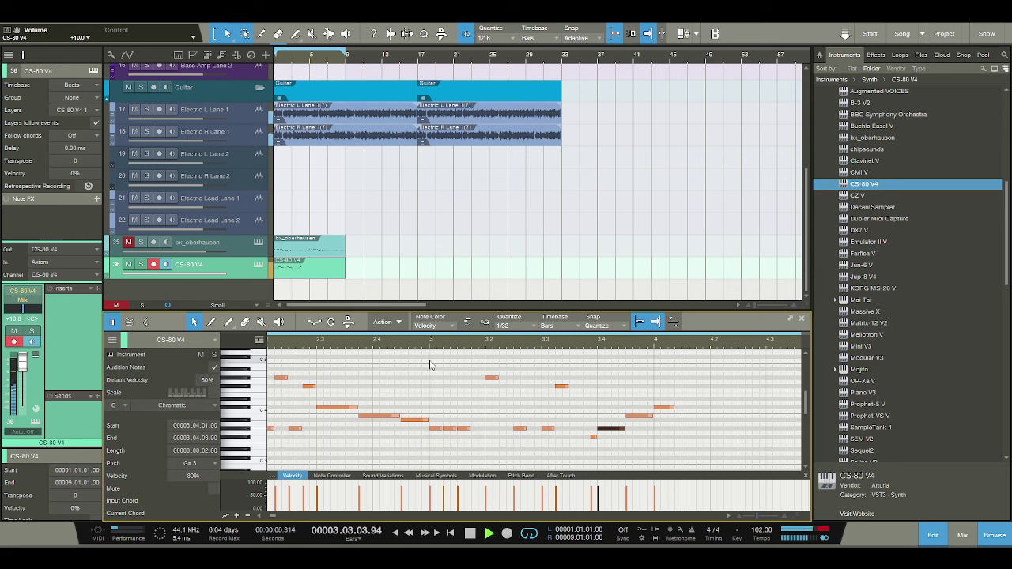
key(space)
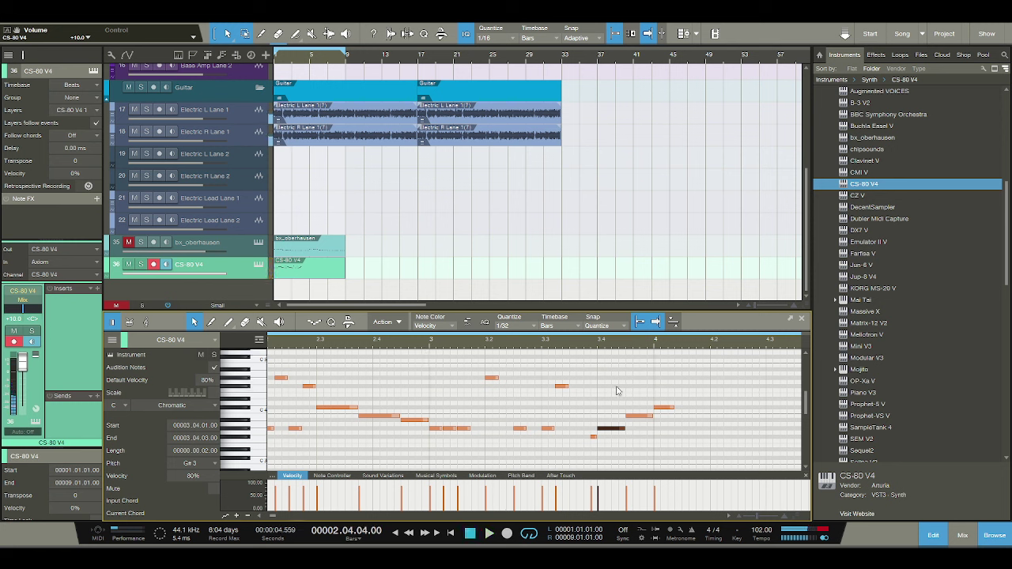
key(space)
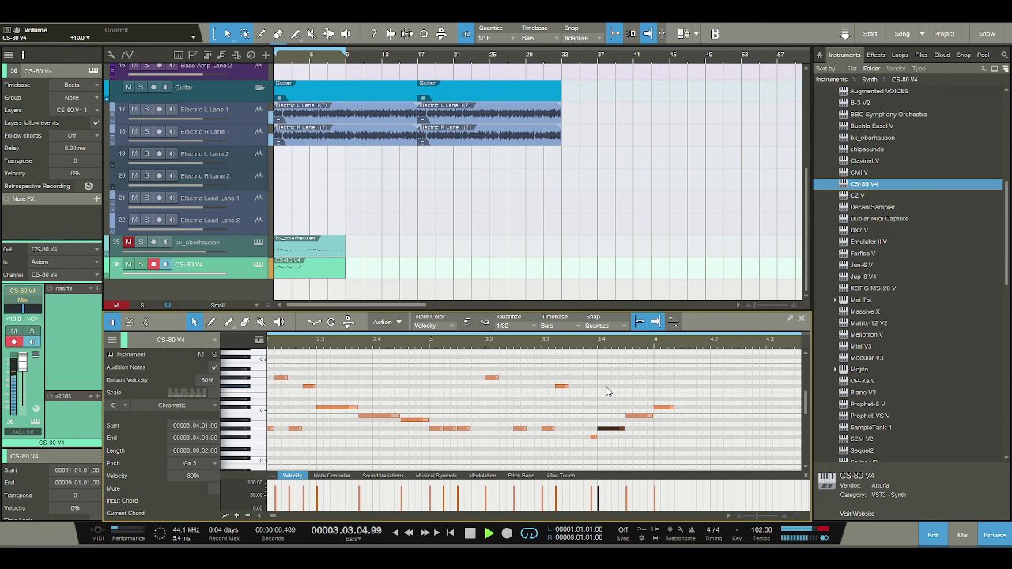
key(space)
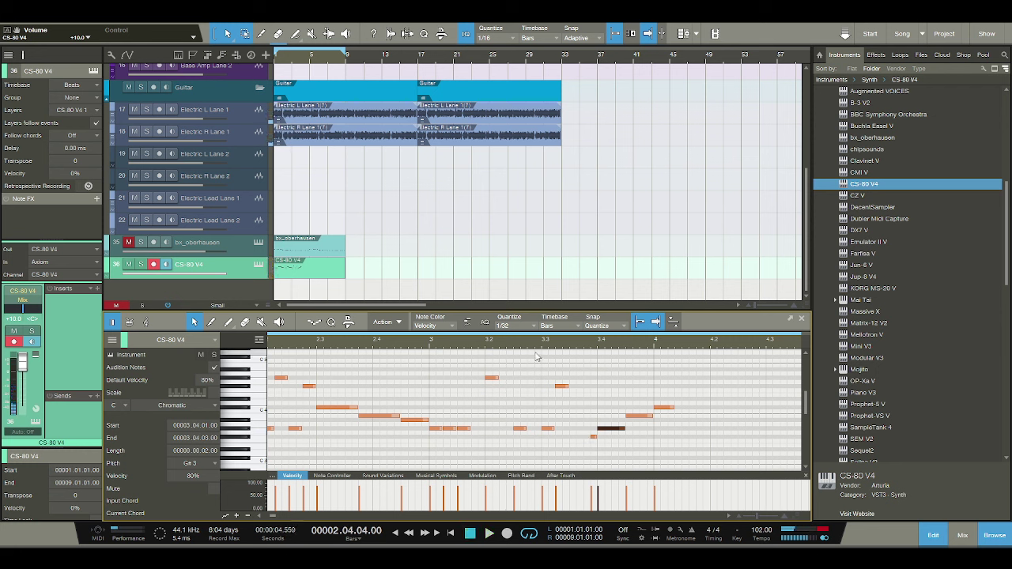
drag(548, 348, 543, 337)
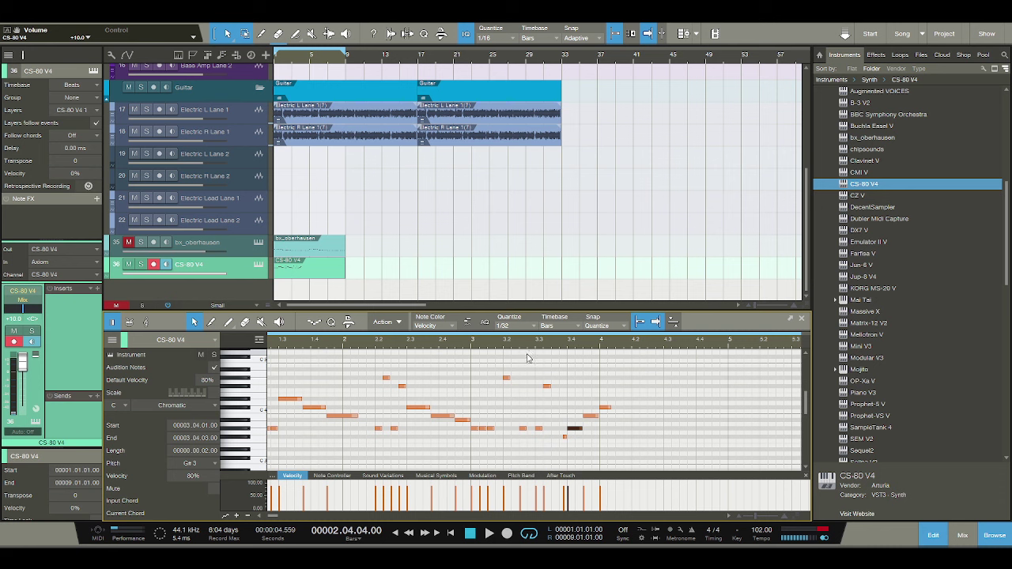
key(space)
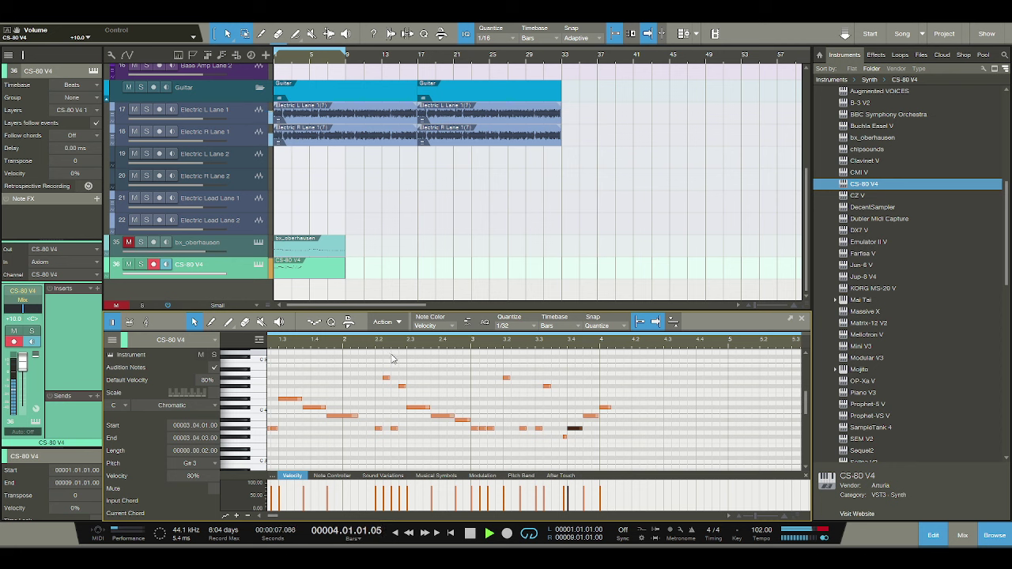
key(space)
With the editor quantize at 1/16, set the F#3 to start at 3.03.04 with a length of one sixteenth, and audition it.
drag(573, 348, 527, 439)
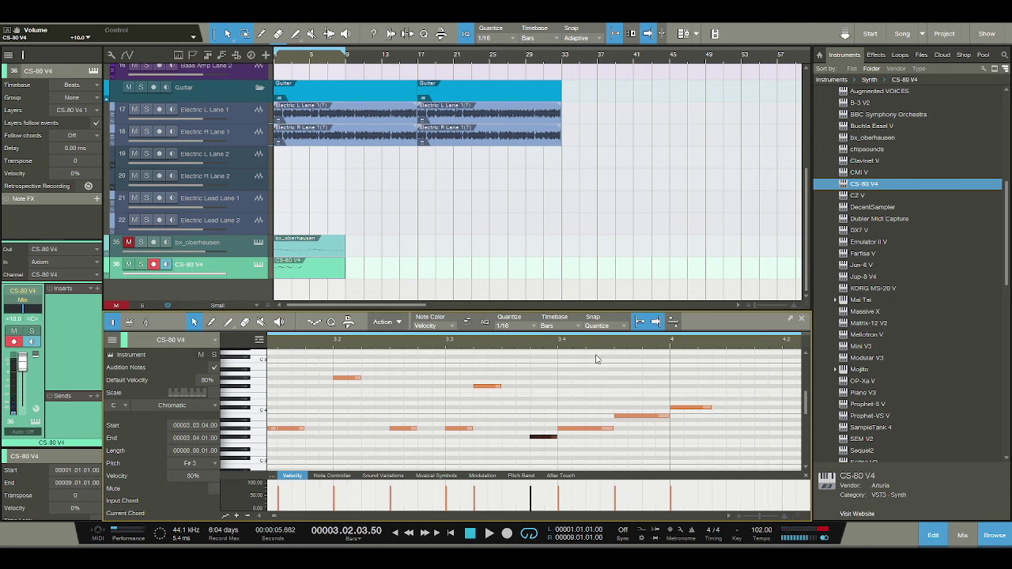
key(space)
key(space)
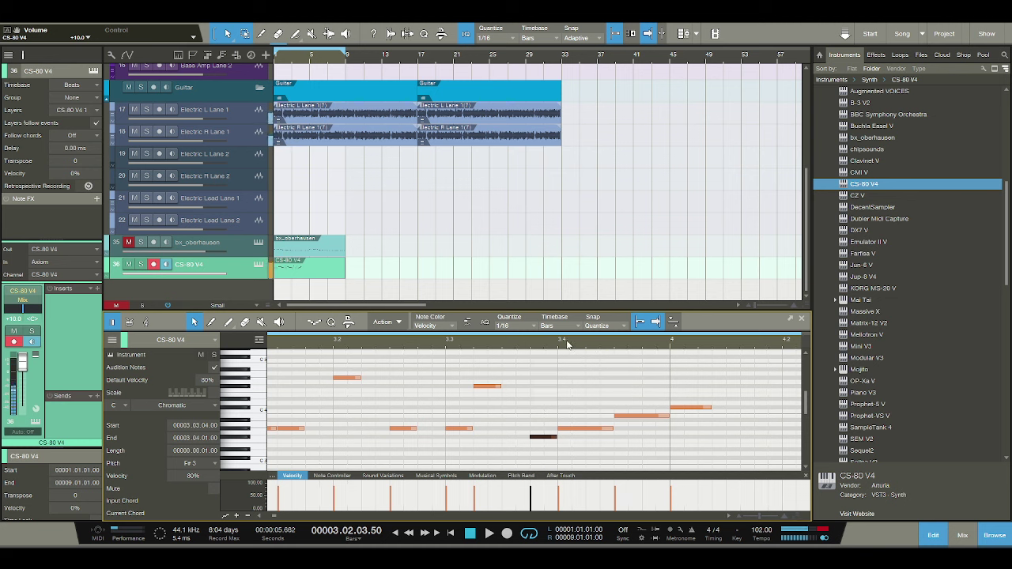
key(w)
key(space)
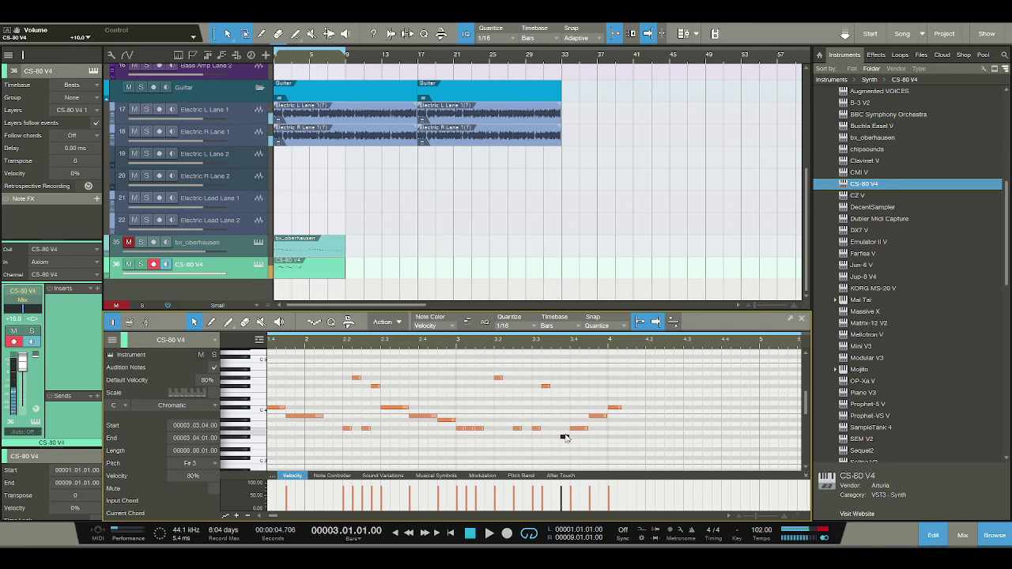
Move the F#3 to 3.03.03, trim the following G#3 to one sixteenth starting at 3.04.02, and play the phrase back.
drag(566, 440, 557, 441)
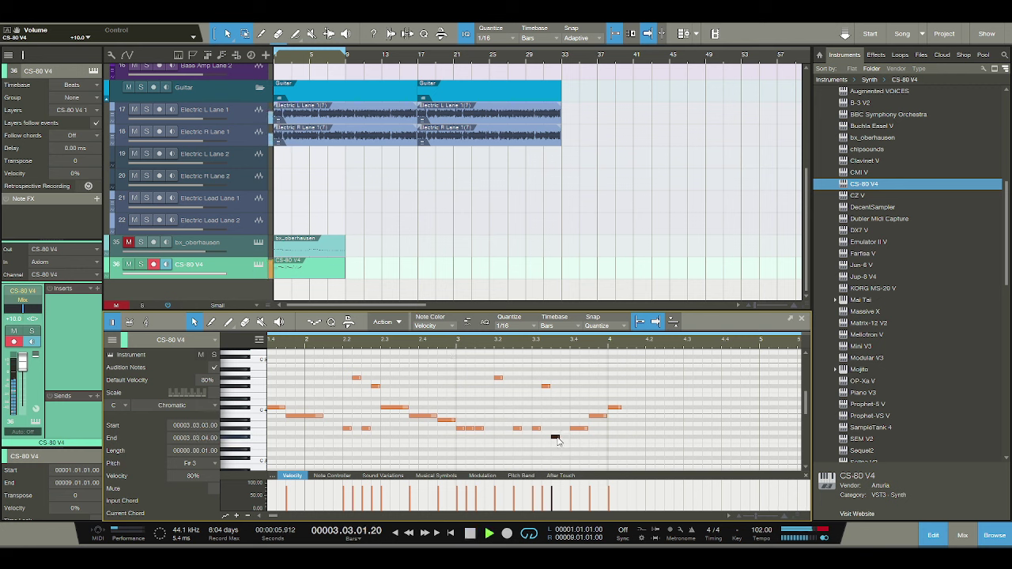
key(space)
click(575, 430)
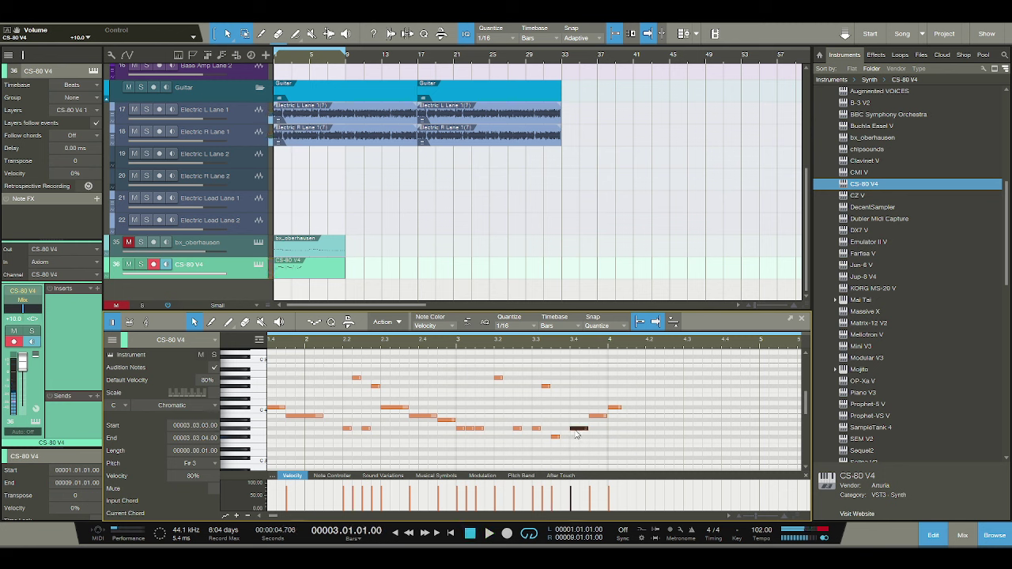
drag(571, 429, 579, 431)
key(space)
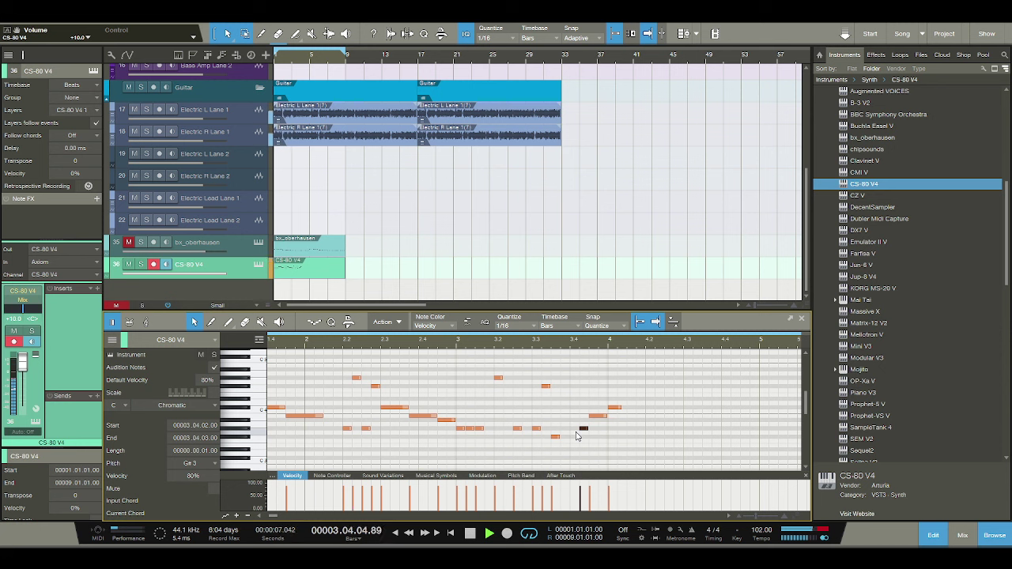
key(space)
Trim the B3 to one sixteenth starting at 3.04.04, place the preceding G#3 at 3.04.03, and audition the phrase.
drag(580, 431, 606, 415)
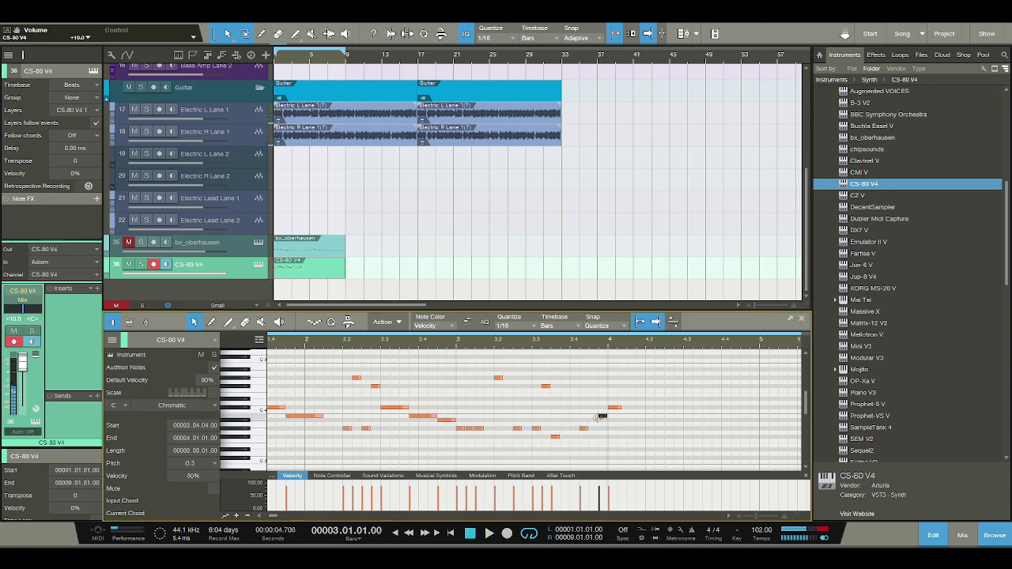
click(593, 429)
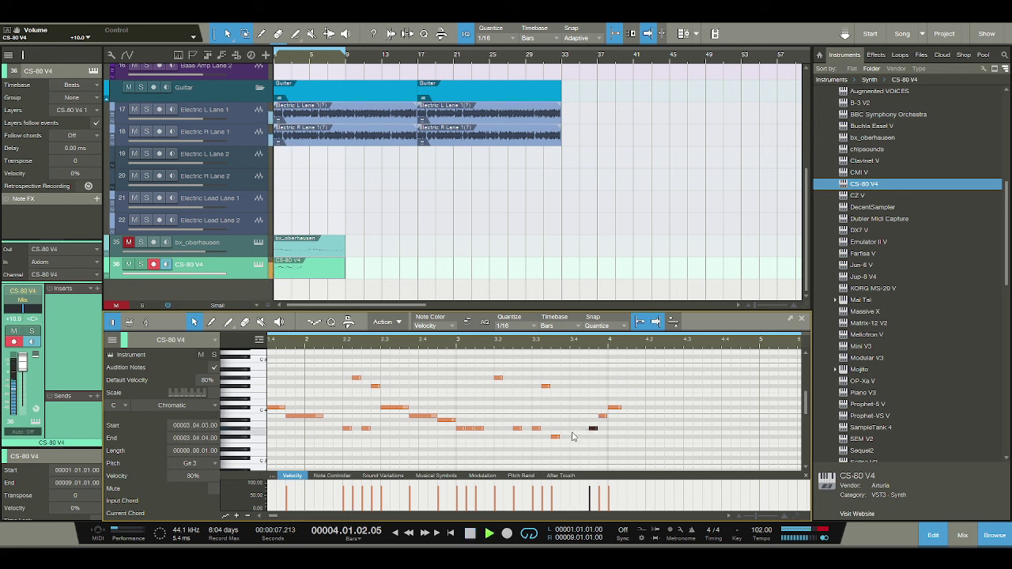
key(space)
Add a one-sixteenth E3 note at 3.04.02 and play the phrase back from bar 3.
click(582, 447)
key(space)
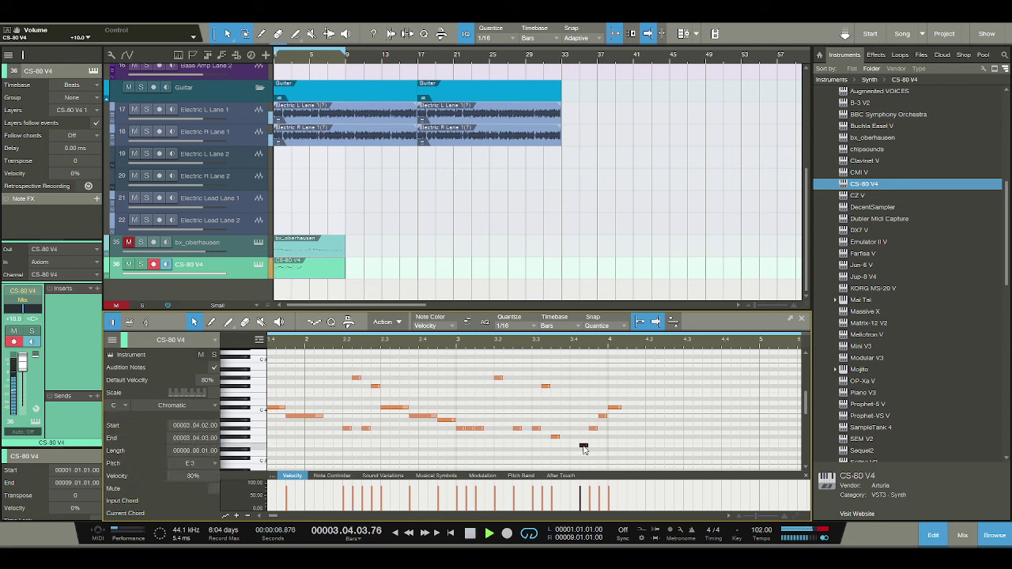
key(space)
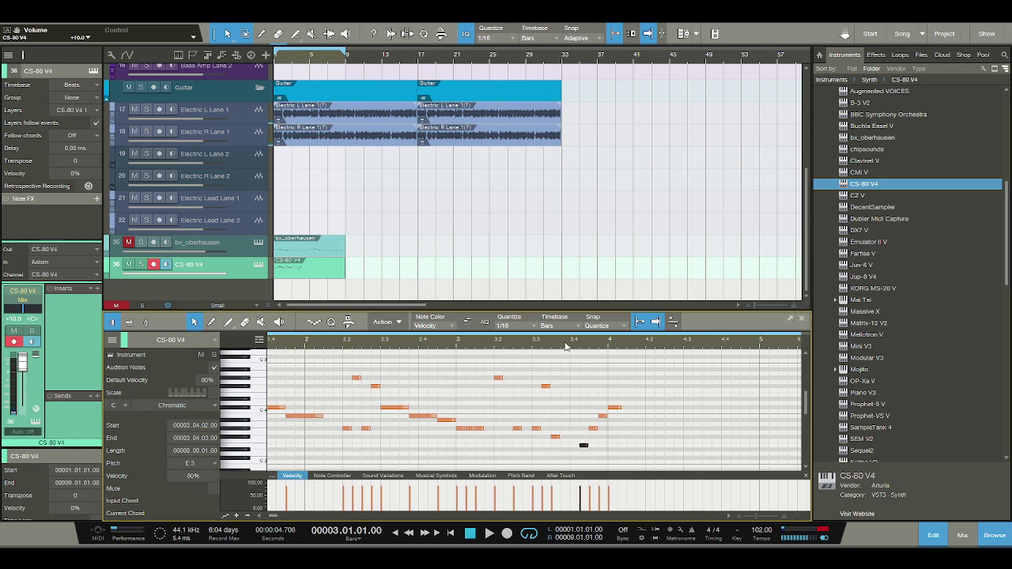
drag(565, 350, 558, 327)
key(space)
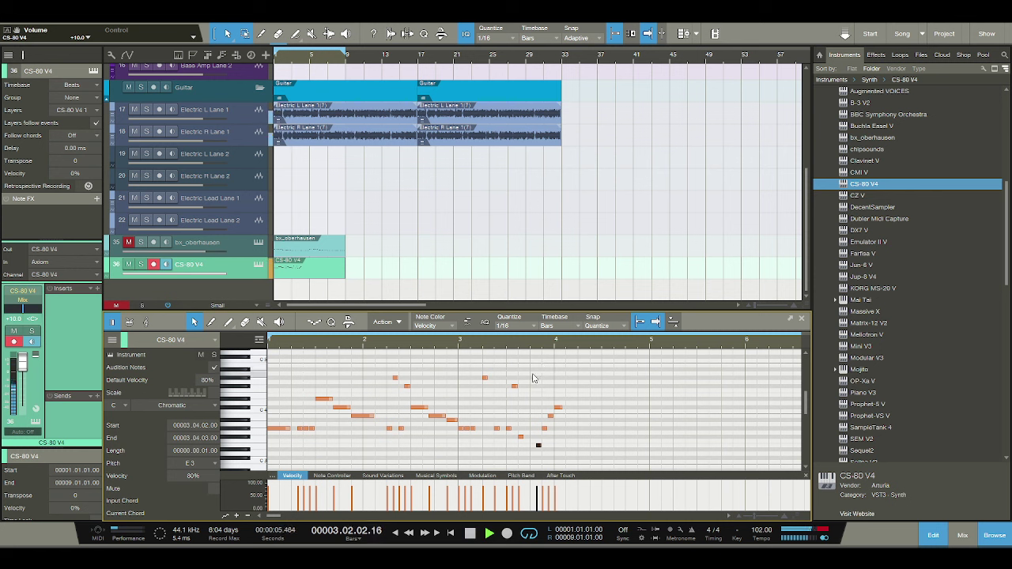
key(space)
key(space)
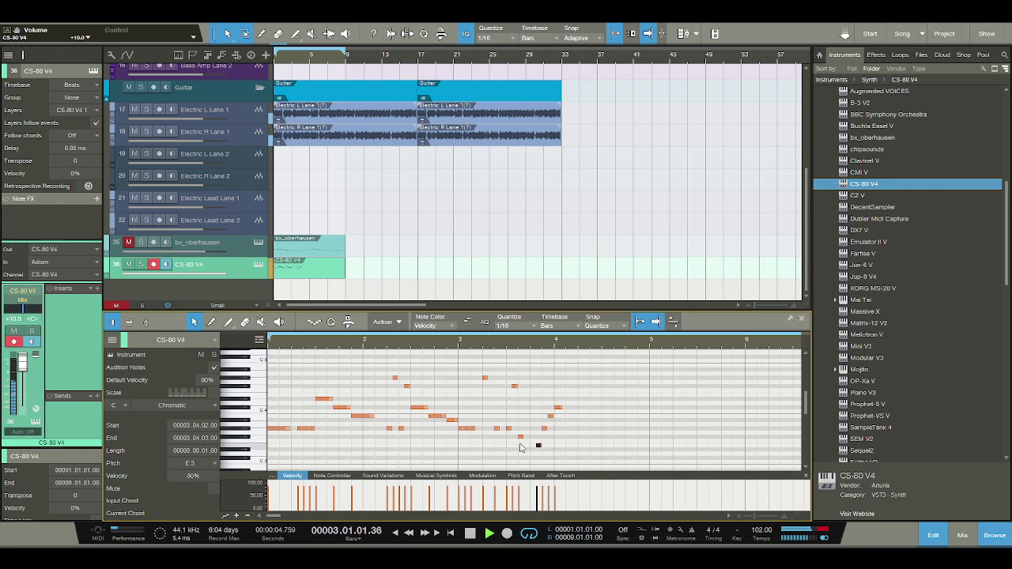
Delete all notes after the F#4 at 3.03.02, from the F#3 through the closing C#4.
key(space)
drag(520, 448, 592, 395)
key(Delete)
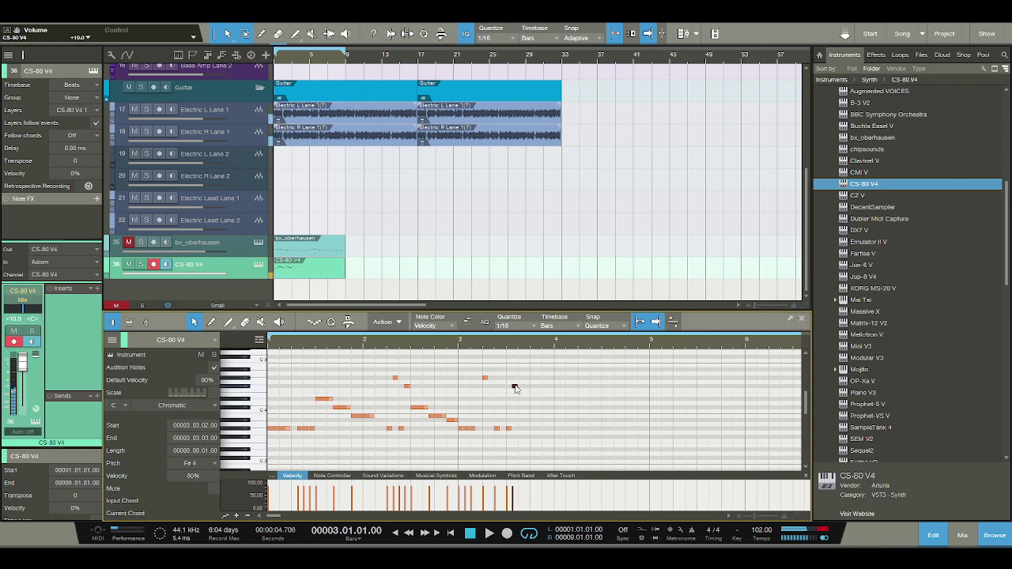
Try shifting the last G#3 to 3.03.02 and the F#4 to 3.03.03, and audition the phrase.
drag(514, 388, 514, 428)
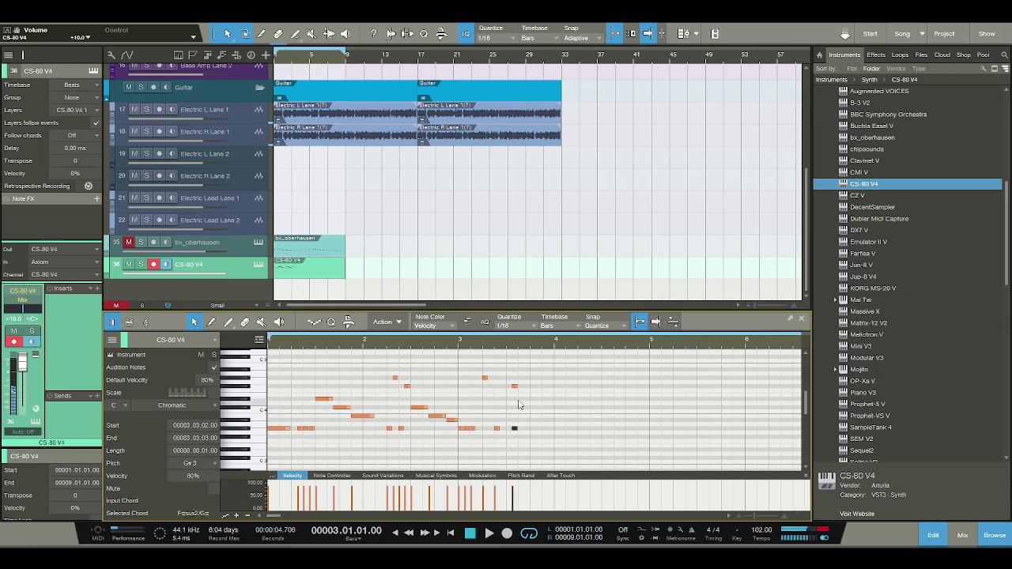
drag(516, 389, 520, 389)
key(space)
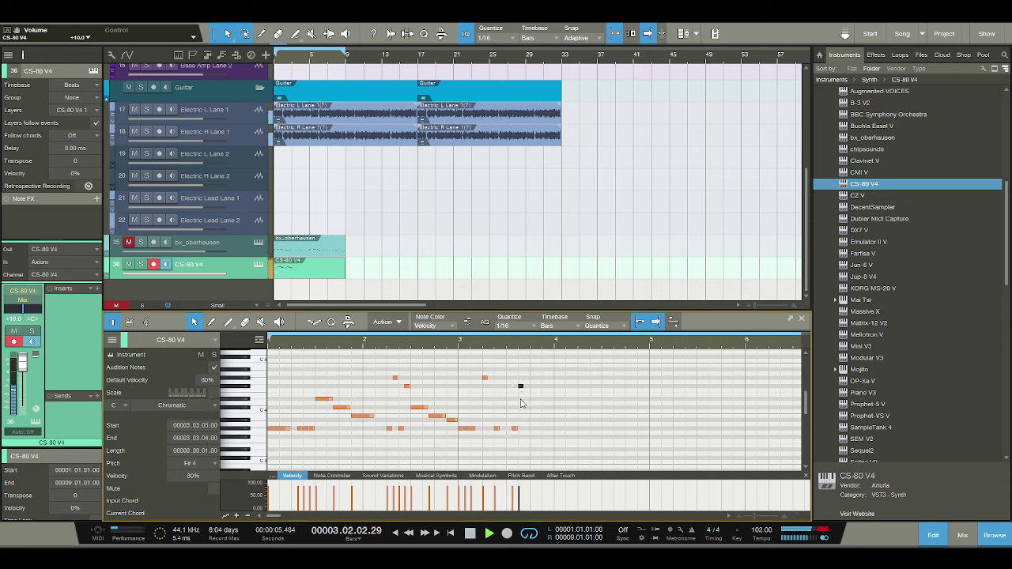
key(space)
key(space)
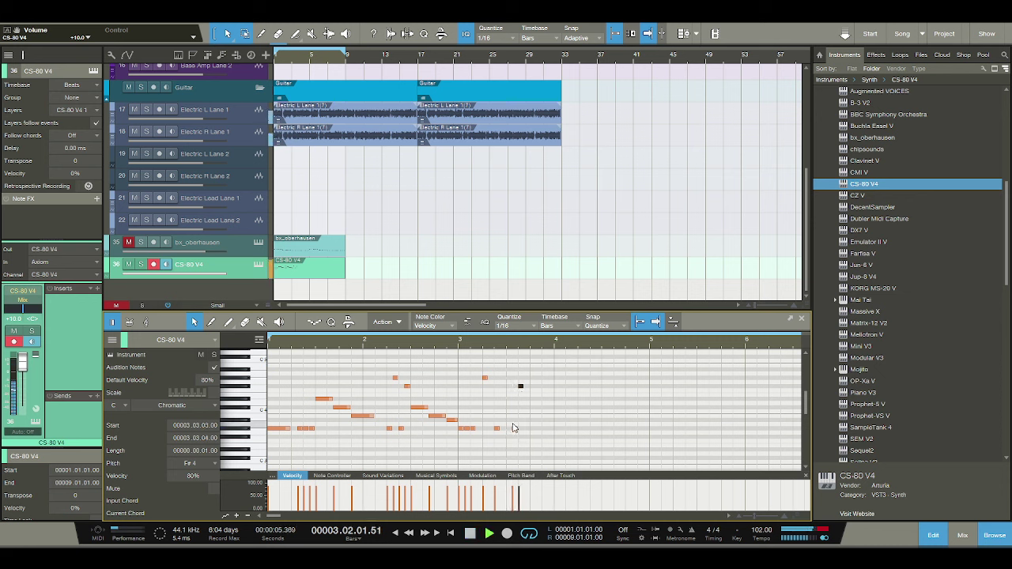
key(space)
key(space)
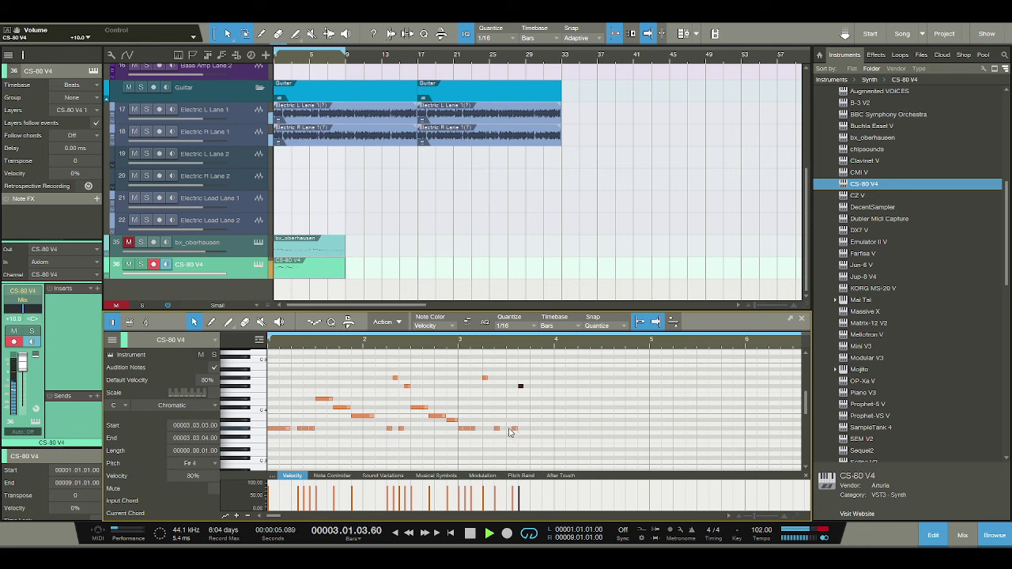
Try adding G#3 notes at 3.03.01 and 3.04.01 and an F#3 at 3.04.03, and play the phrase back.
drag(515, 428, 510, 429)
key(space)
key(space)
key(space)
drag(516, 433, 542, 436)
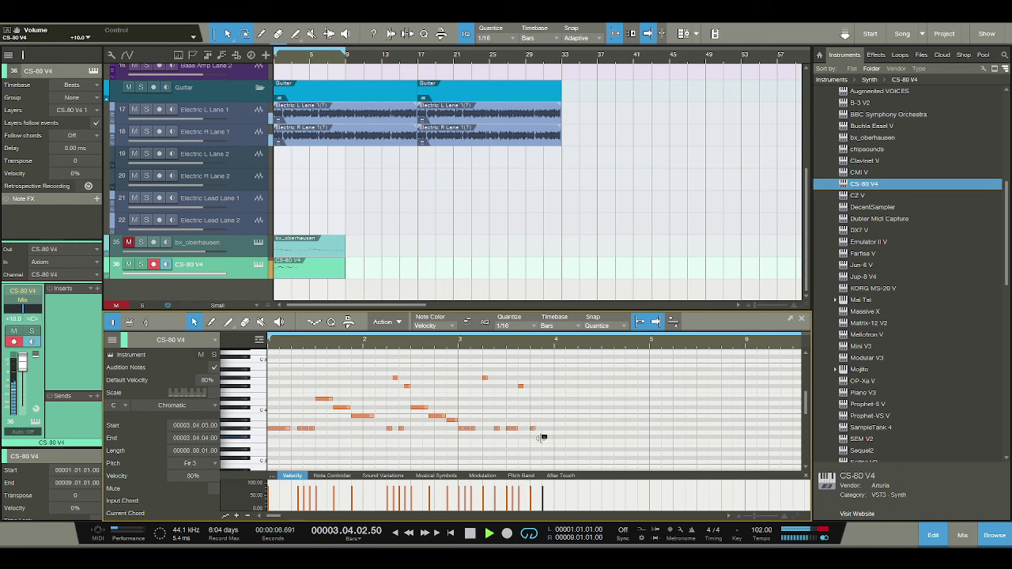
key(space)
click(514, 411)
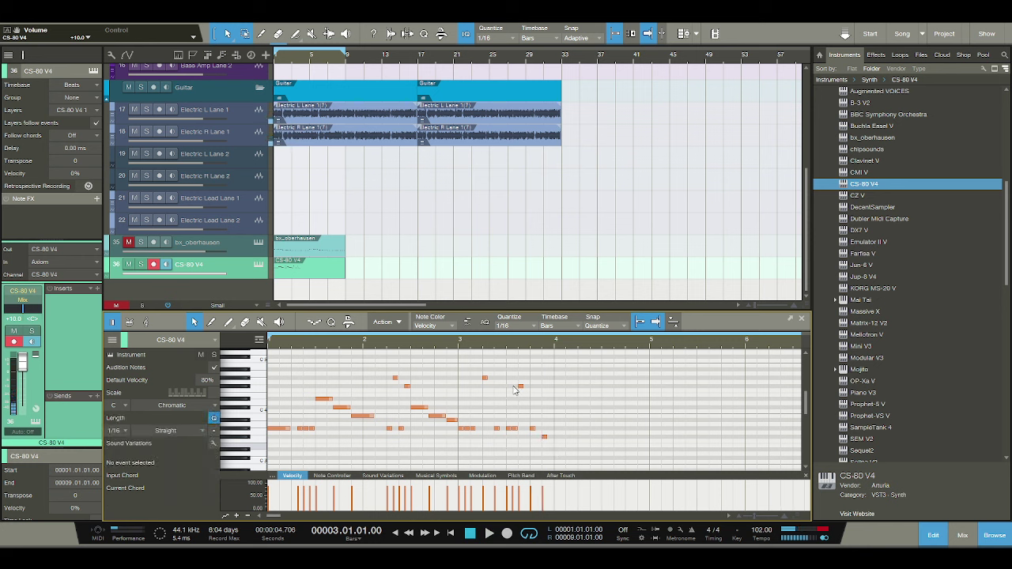
Undo the recent note additions and shifts back to the F#4 at 3.03.02, and play the phrase back.
key(ctrl+z)
key(ctrl+z)
key(ctrl+z)
key(space)
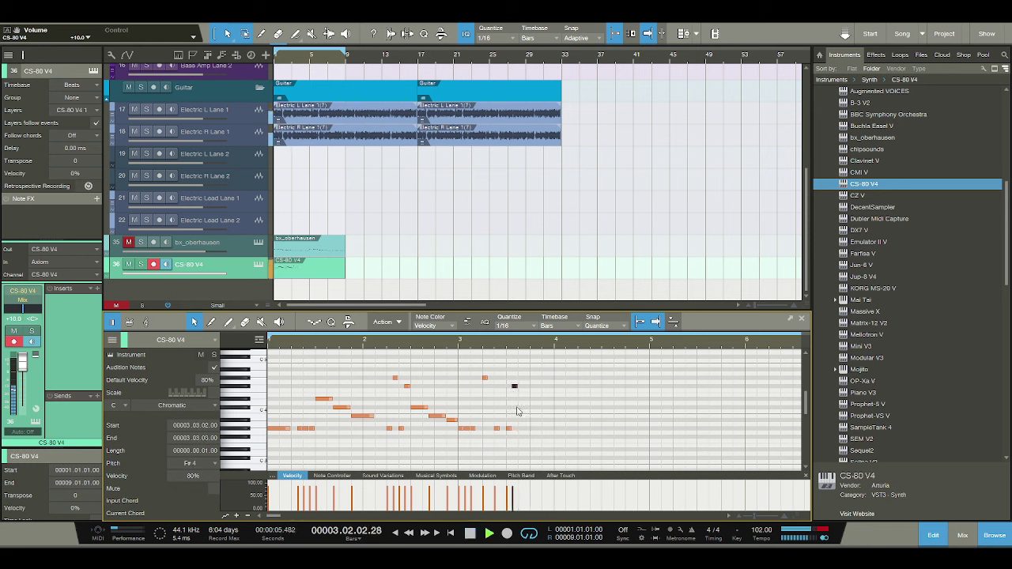
key(space)
key(space)
key(space)
Add a one-sixteenth D#4 at 3.03.04 and C#4 at 3.04.01 after the F#4, and audition the phrase.
drag(514, 386, 532, 411)
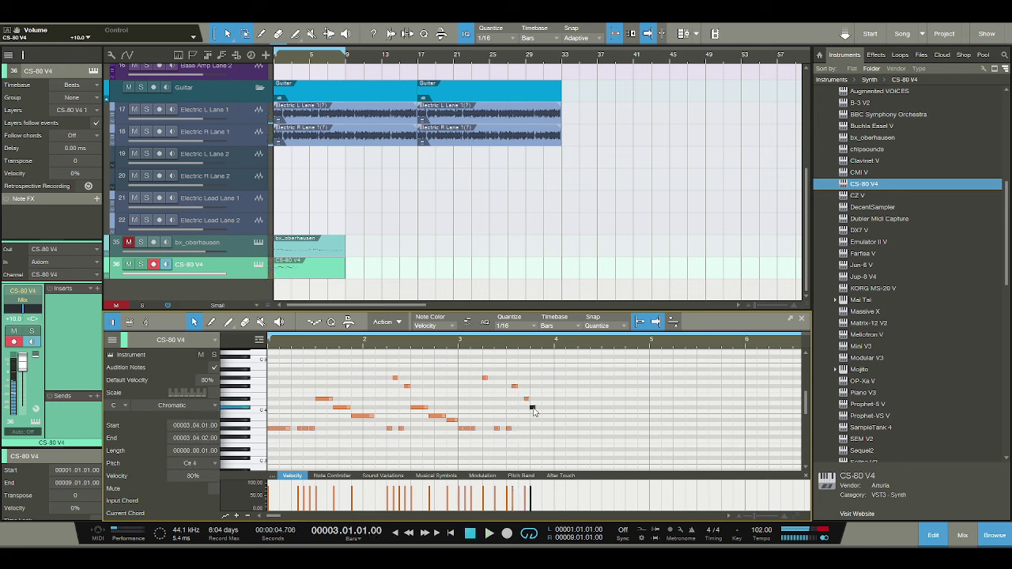
key(space)
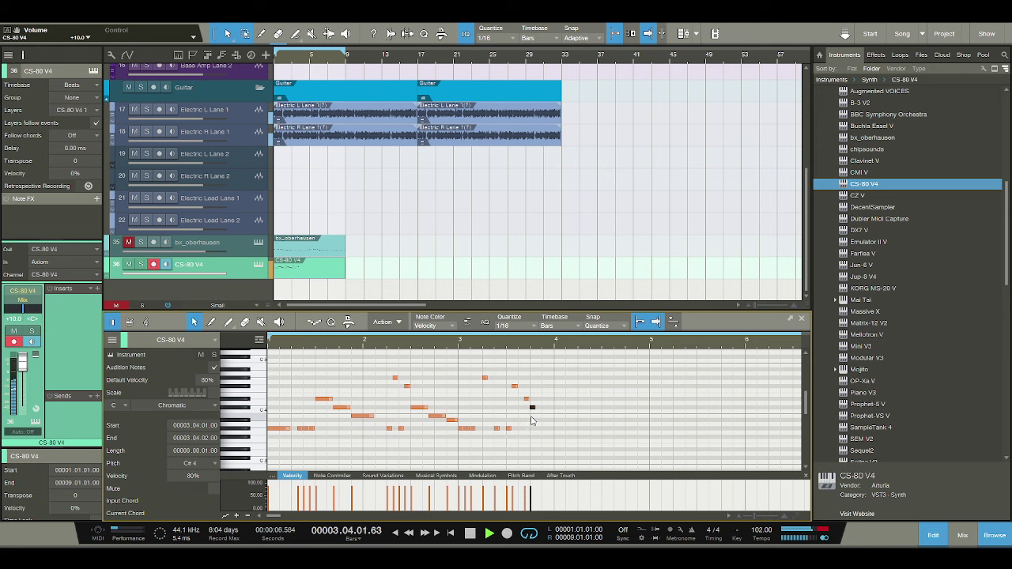
key(space)
Add a one-sixteenth D#4 note at 3.04.03 and play the phrase back.
drag(532, 407, 545, 400)
key(space)
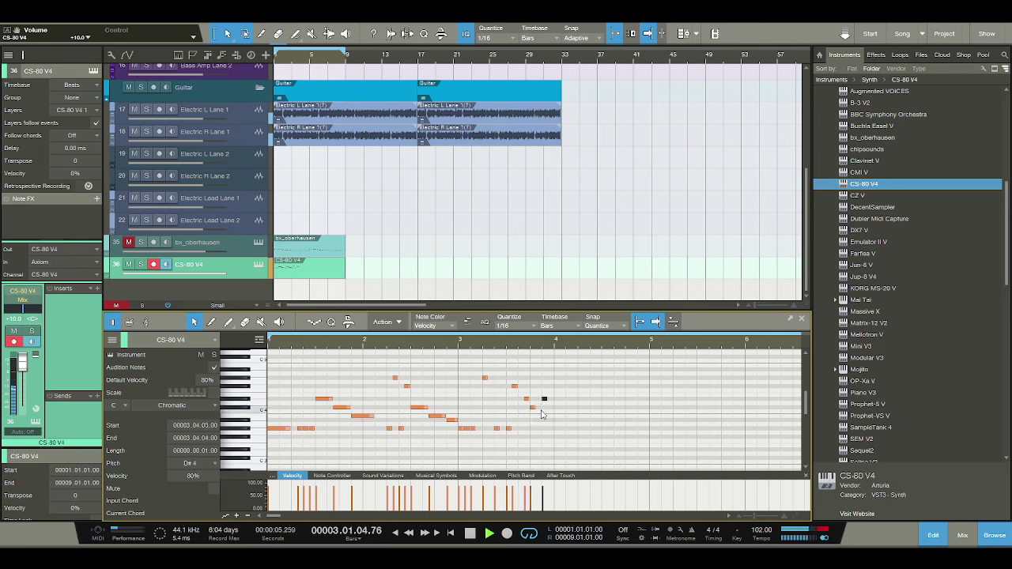
key(space)
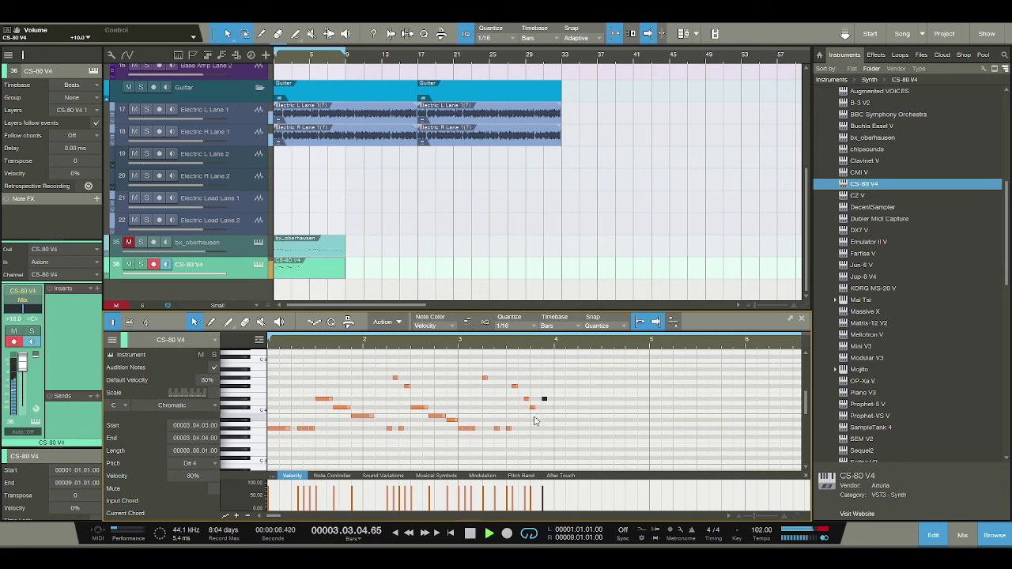
key(space)
double_click(557, 428)
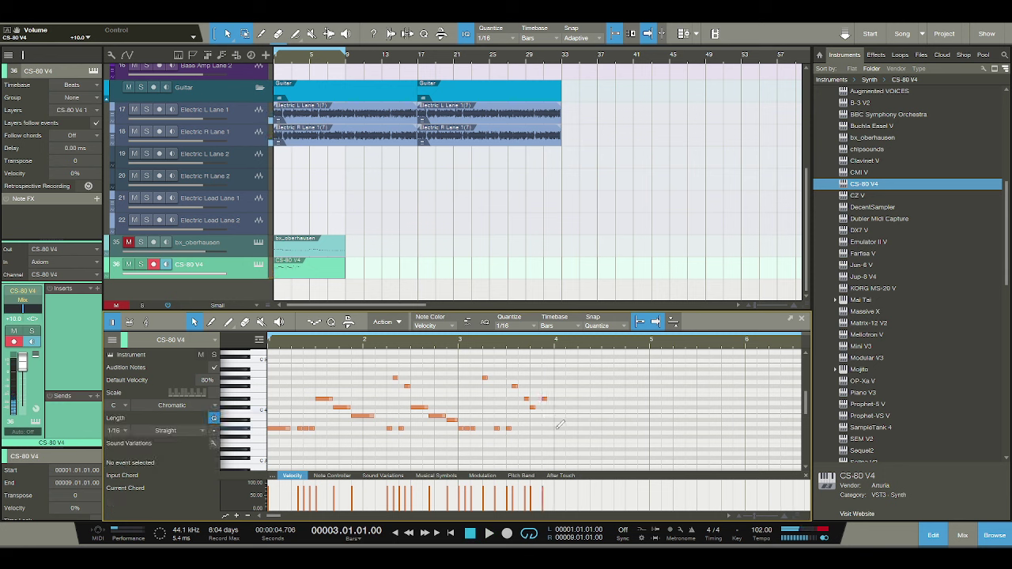
double_click(567, 428)
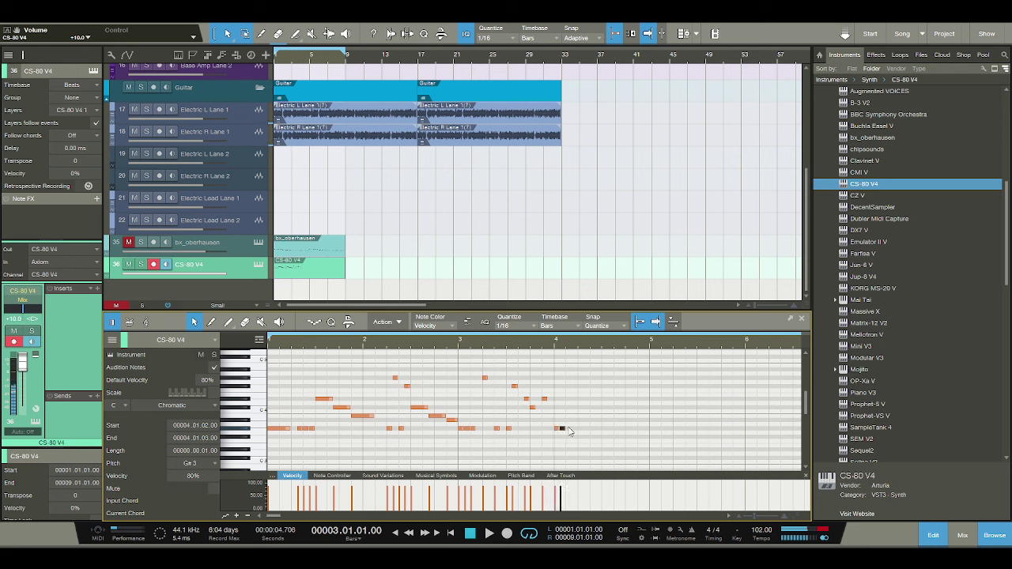
double_click(568, 429)
double_click(558, 428)
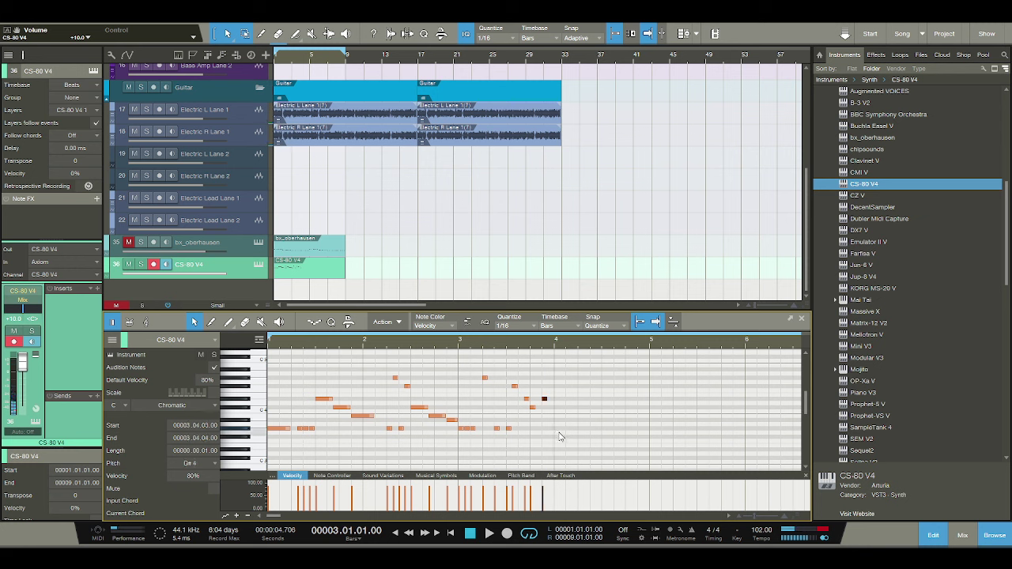
Duplicate all of bar 3's notes into bar 4 and play the phrase back.
drag(465, 375, 553, 435)
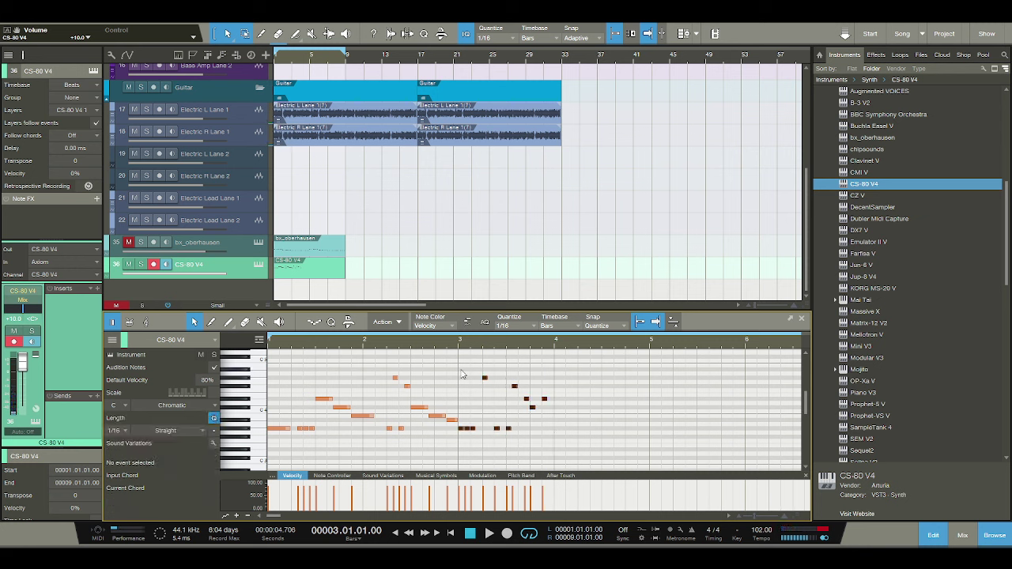
key(d)
key(space)
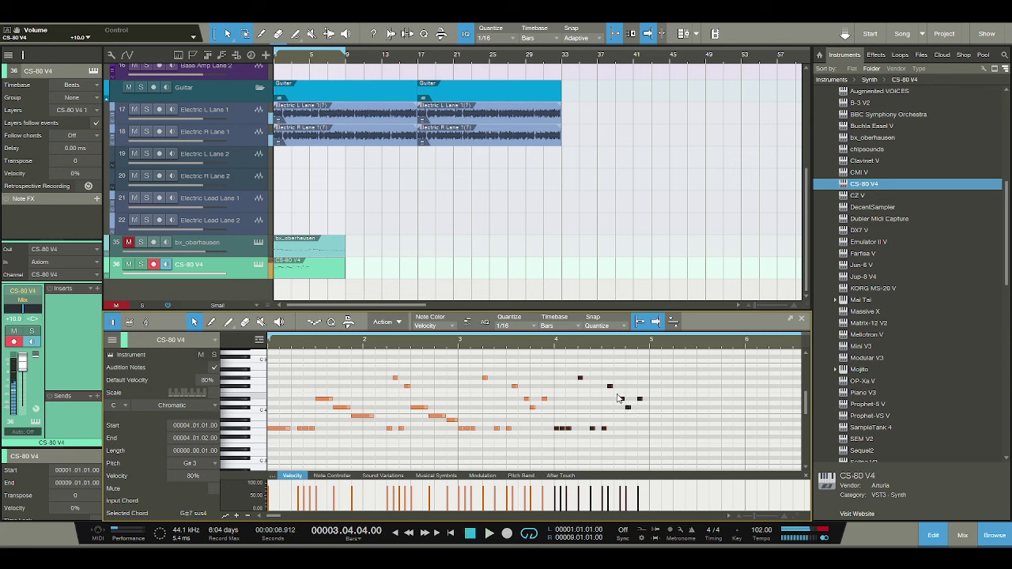
key(space)
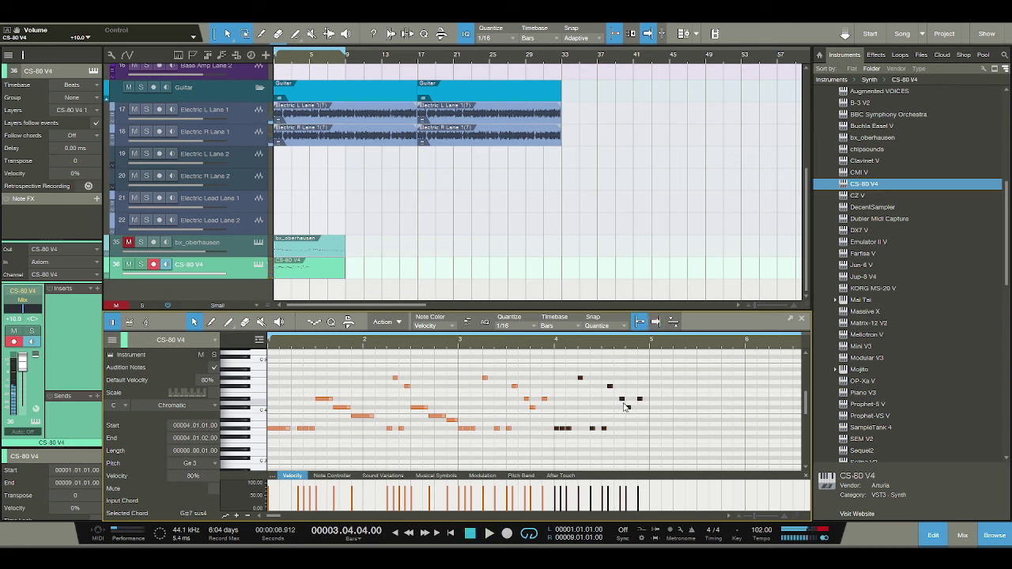
Raise bar 4's last two notes to F#4 at 4.04.01 and G#4 at 4.04.03, and audition the ending.
click(627, 405)
drag(628, 403, 642, 380)
key(space)
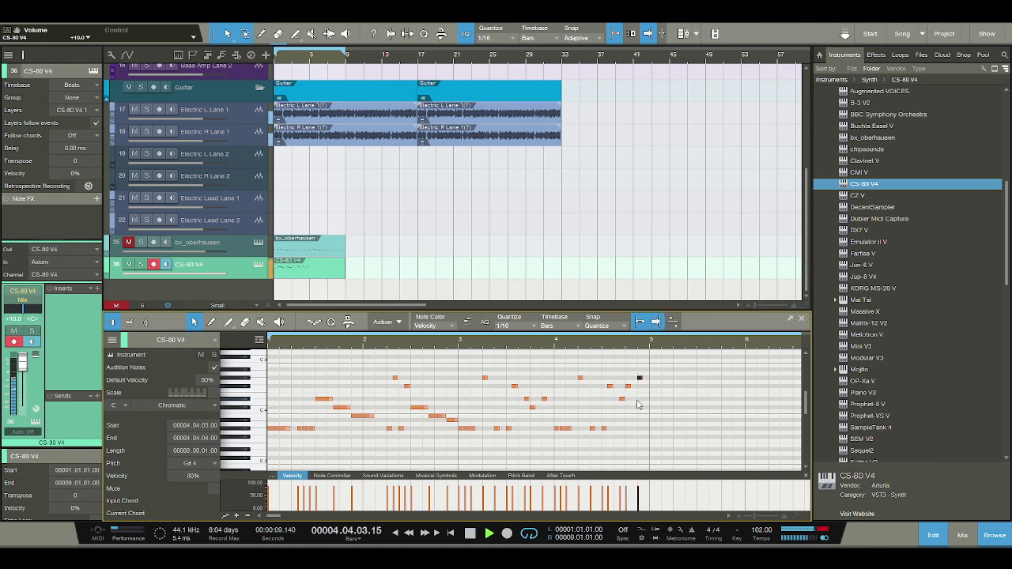
key(space)
Duplicate the whole four-bar melody into bars 5 to 8 and play it from the song start.
key(w)
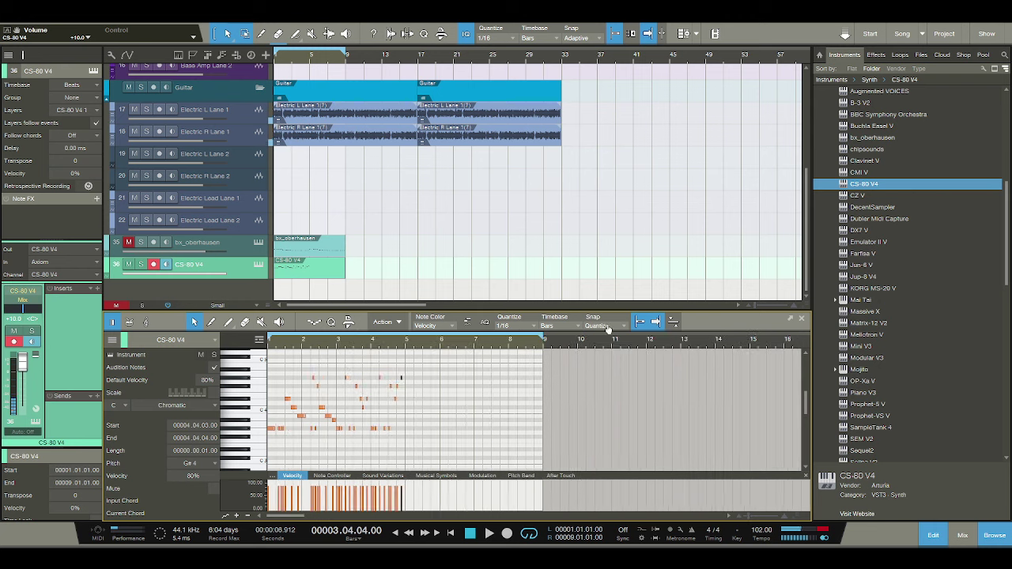
click(469, 434)
key(ctrl+a)
key(d)
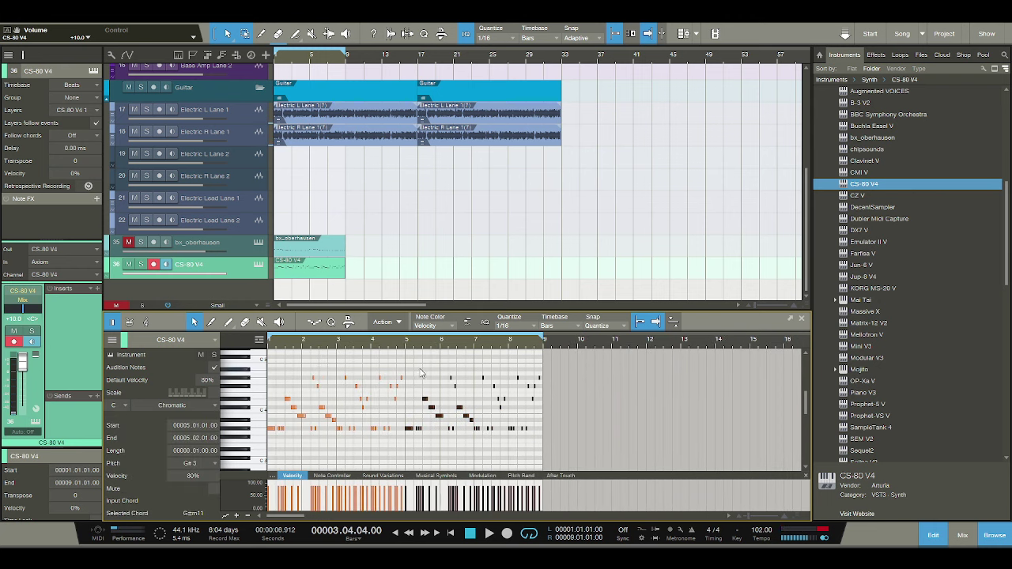
key(Home)
key(space)
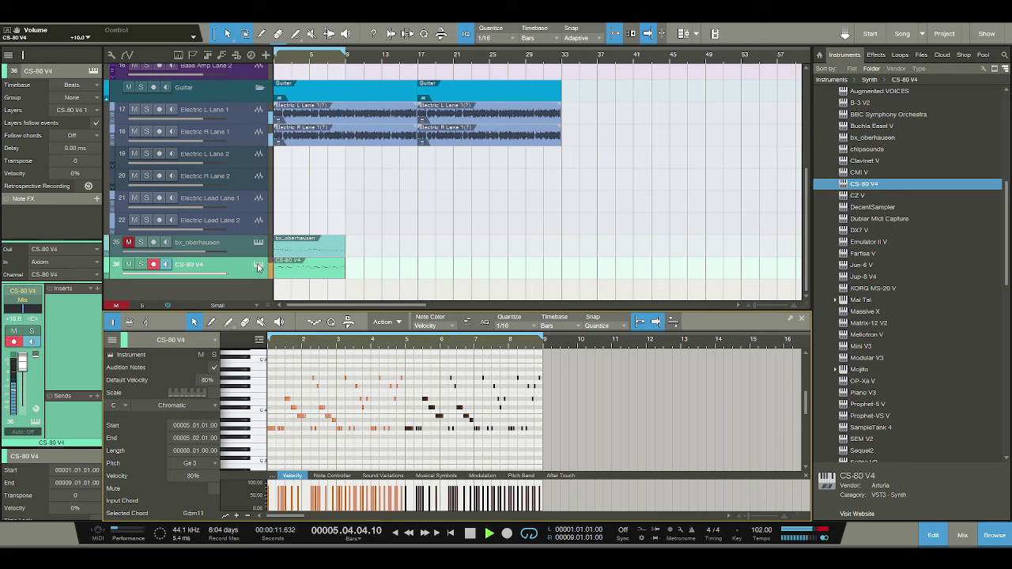
key(space)
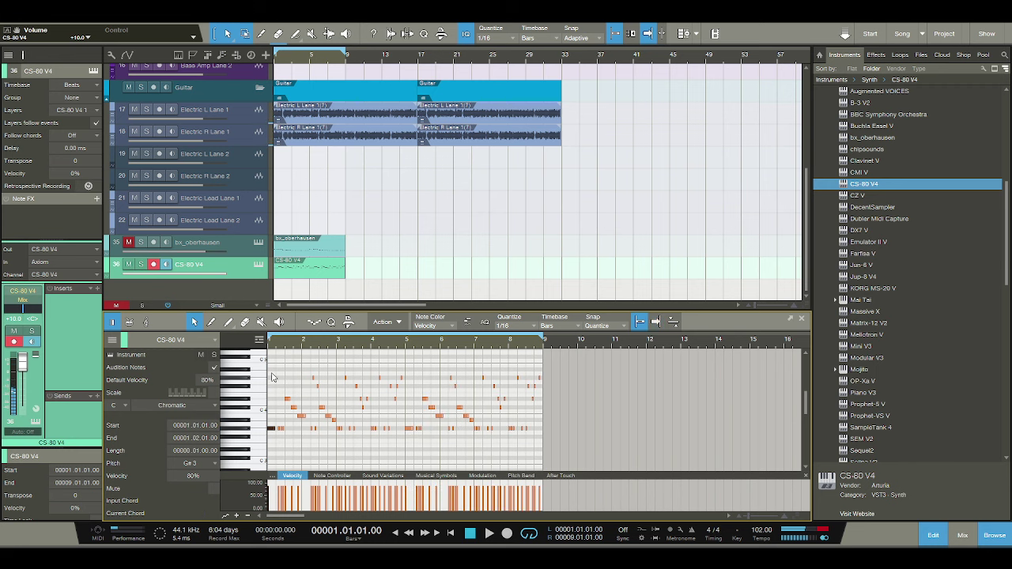
Open the CS-80 V4 instrument and audition its presets in sequence from Funky Lead up to Germanium Shaver.
click(260, 265)
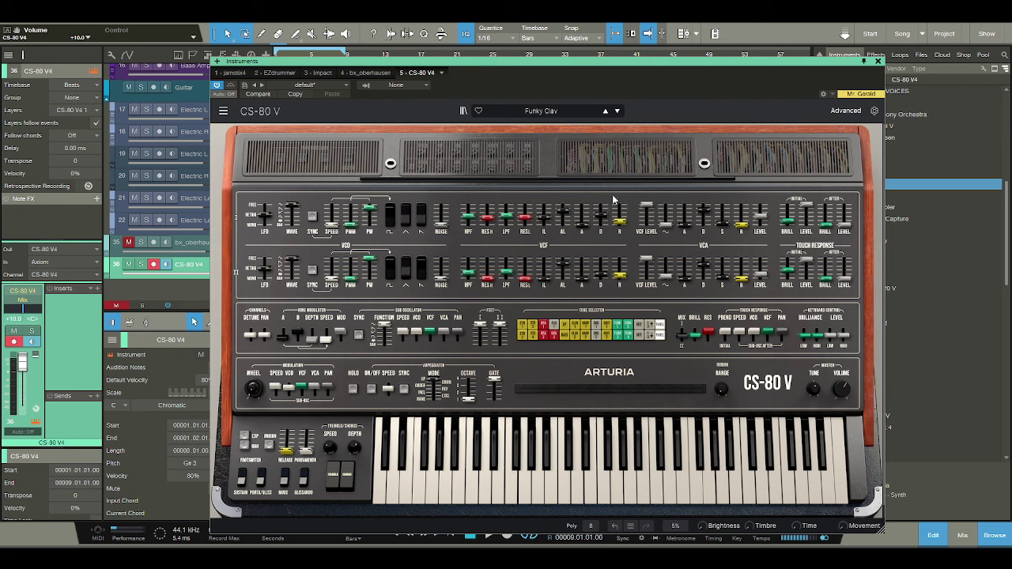
click(618, 112)
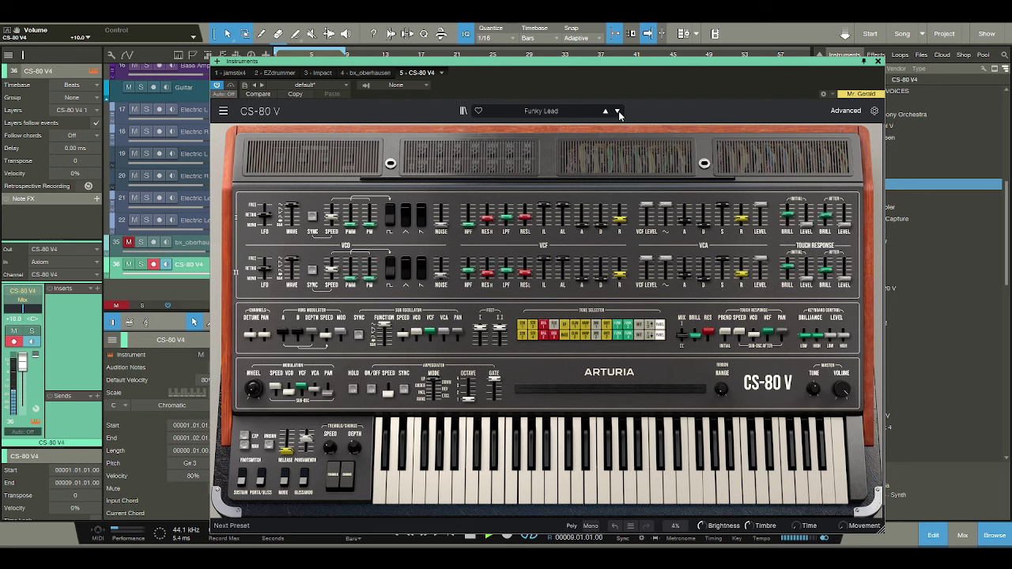
click(618, 112)
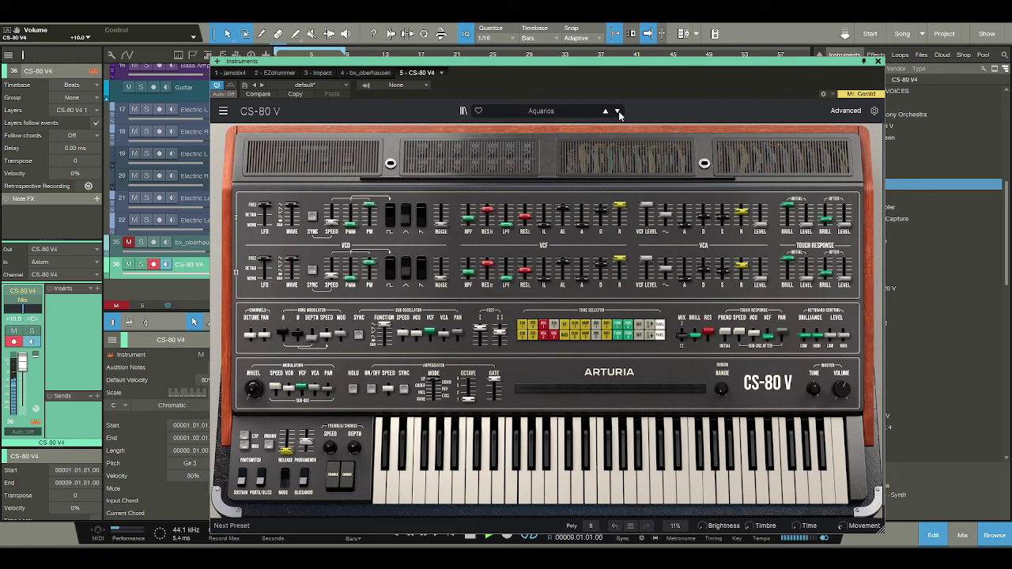
click(618, 112)
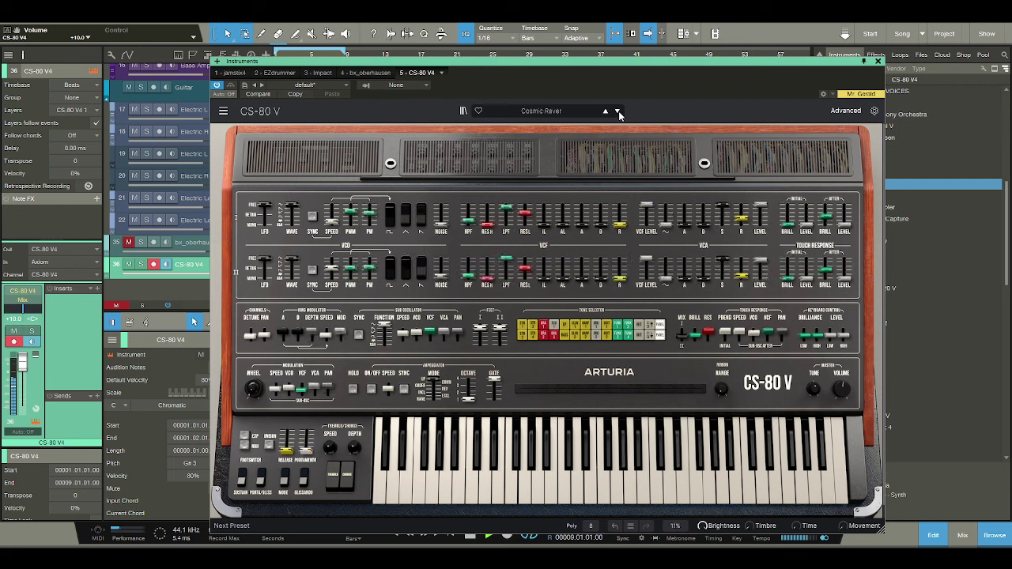
click(618, 112)
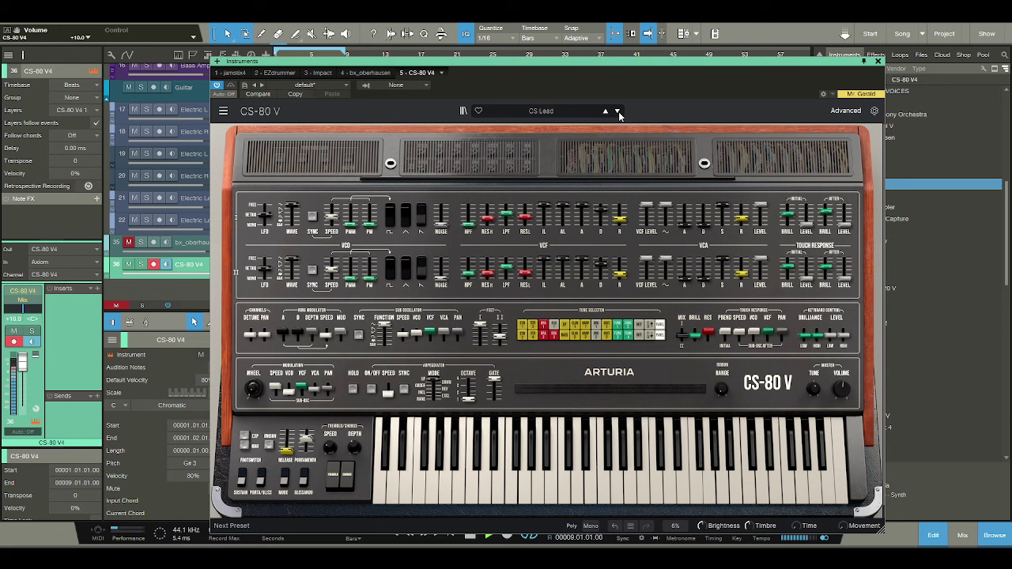
click(618, 112)
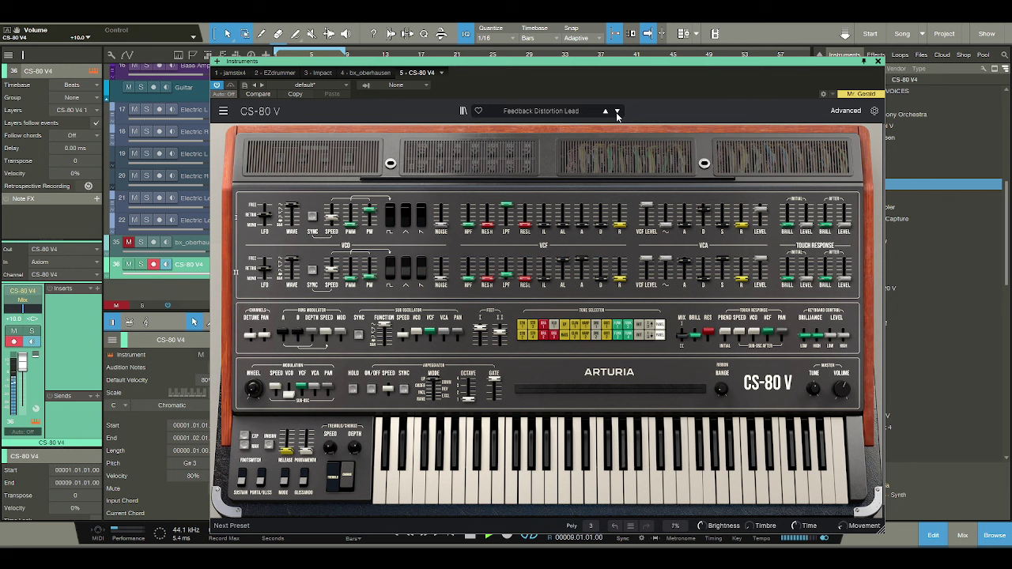
click(617, 113)
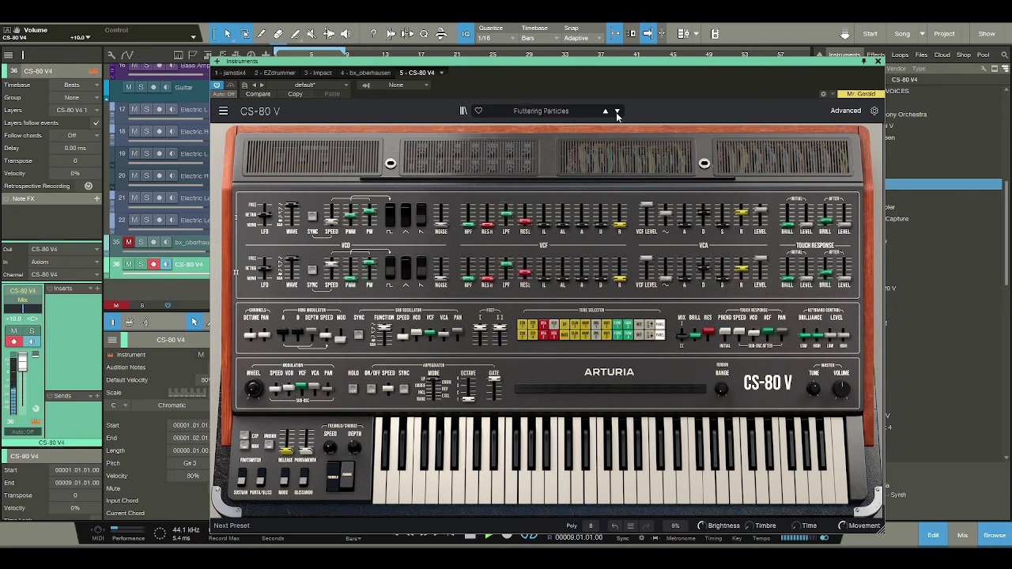
click(618, 113)
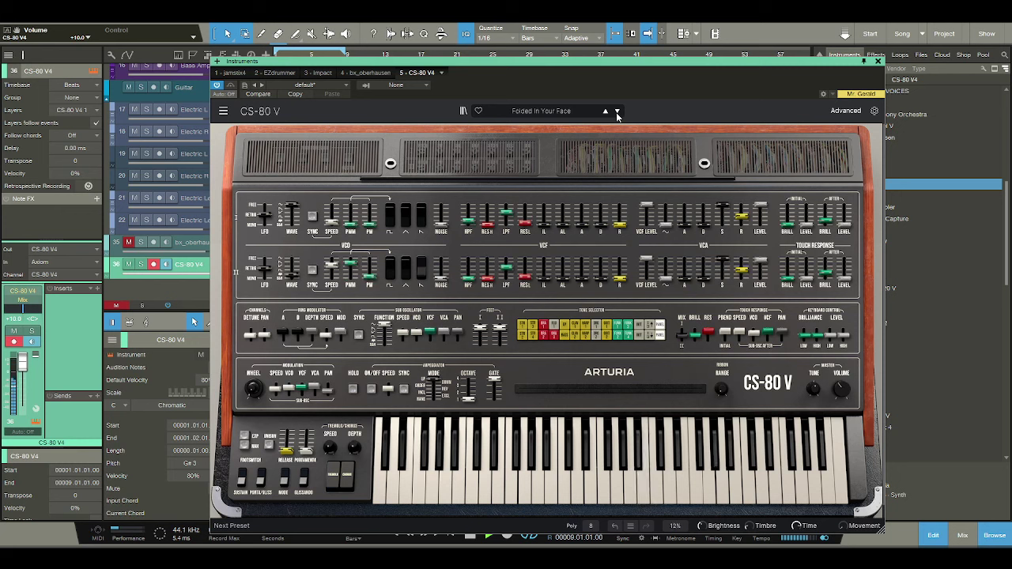
click(618, 113)
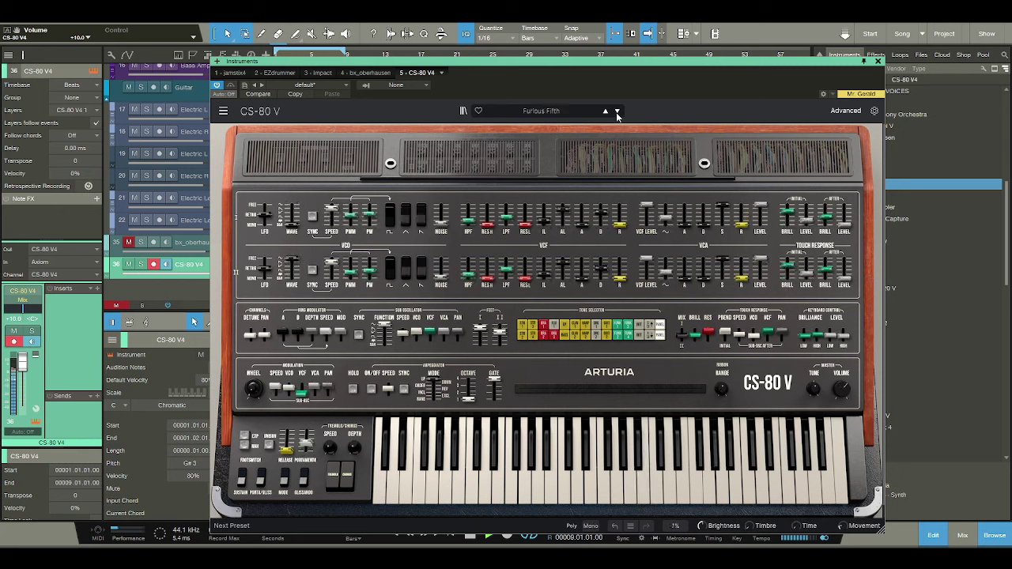
click(618, 113)
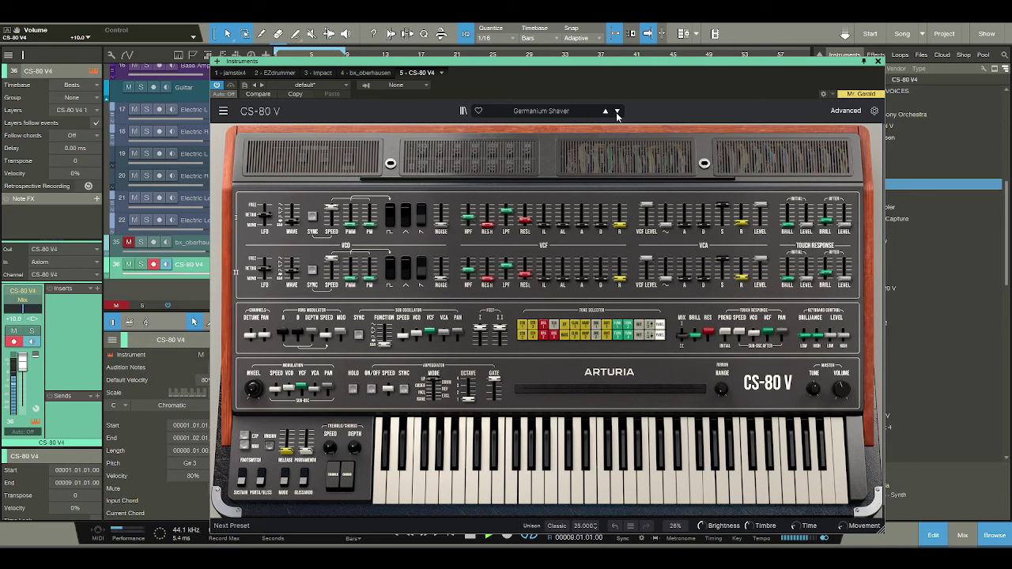
Audition the further CS-80 V presets, including Globalized Grid, Long Fifth, Power Line, Rainy Blues, Virtual Space and Aftertouch Surprise.
click(617, 114)
click(618, 114)
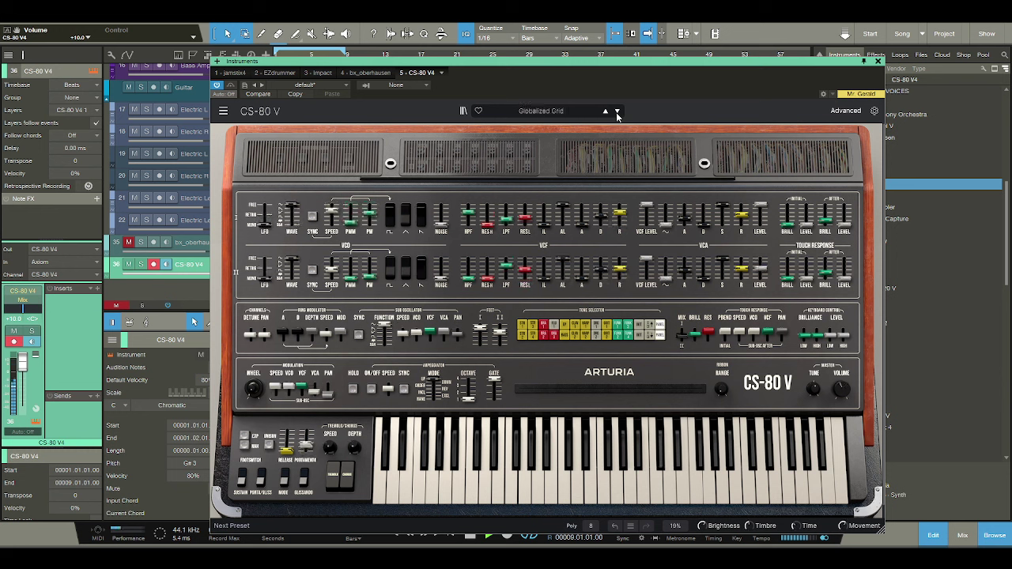
click(617, 115)
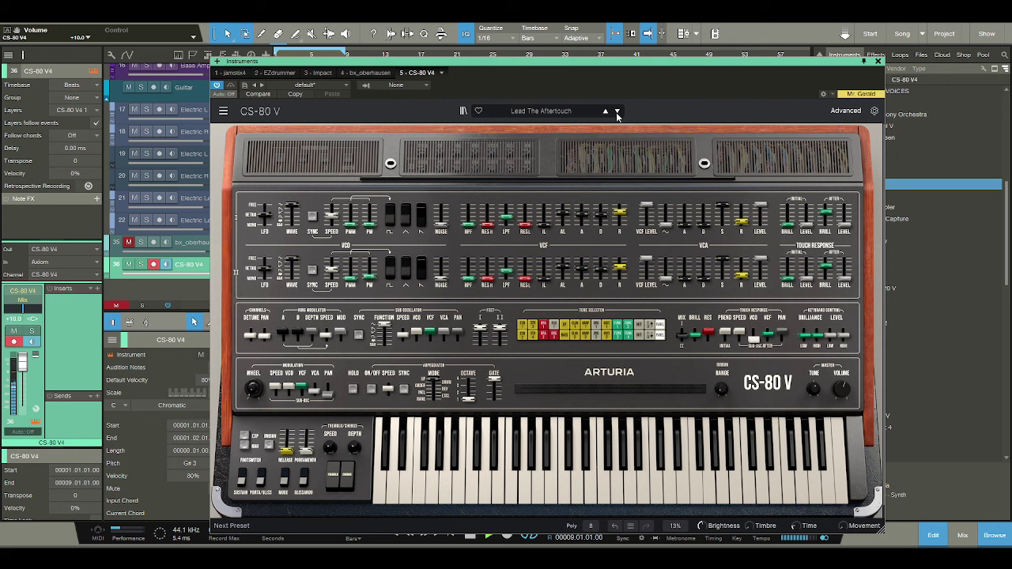
click(618, 115)
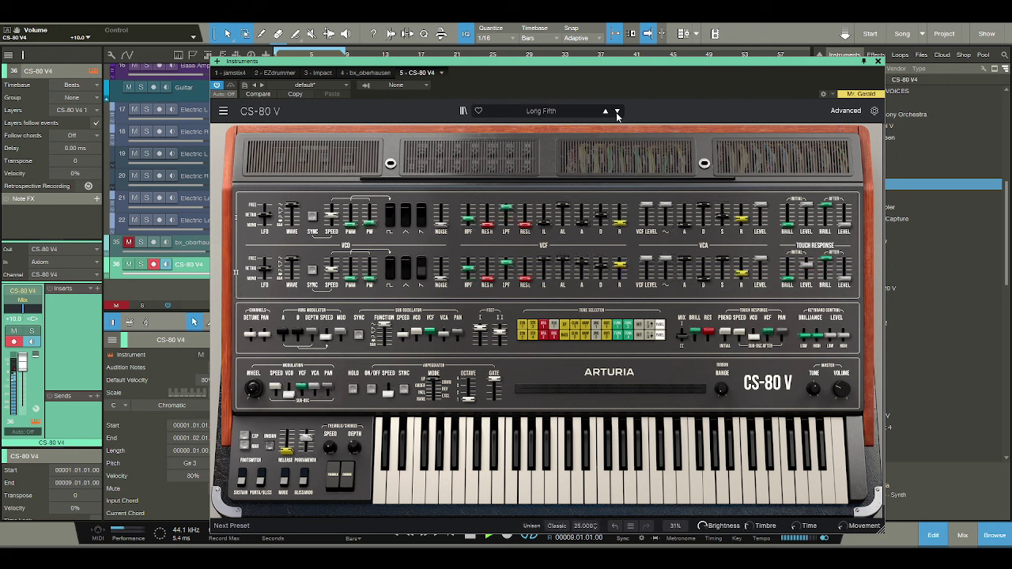
click(618, 115)
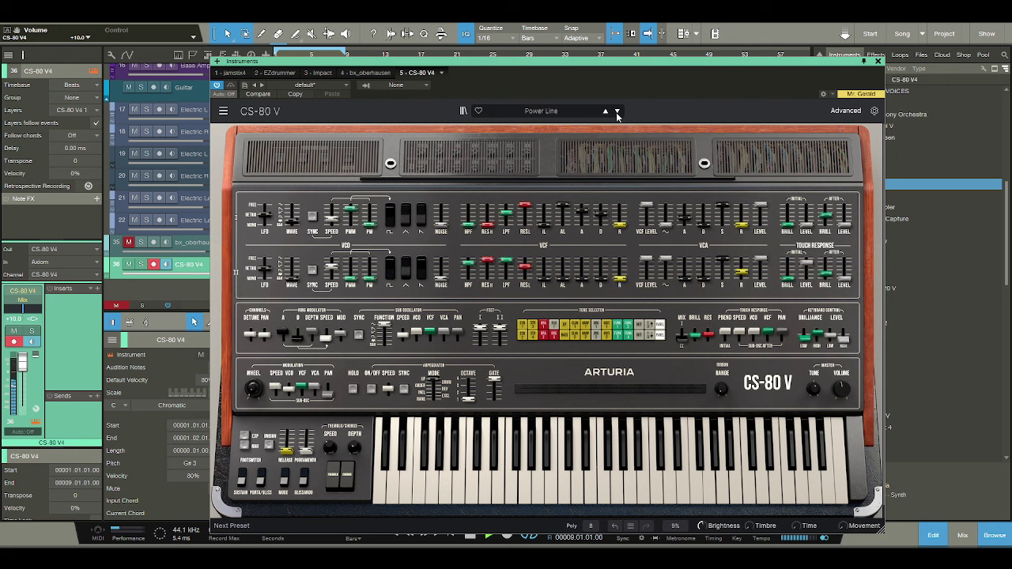
click(618, 114)
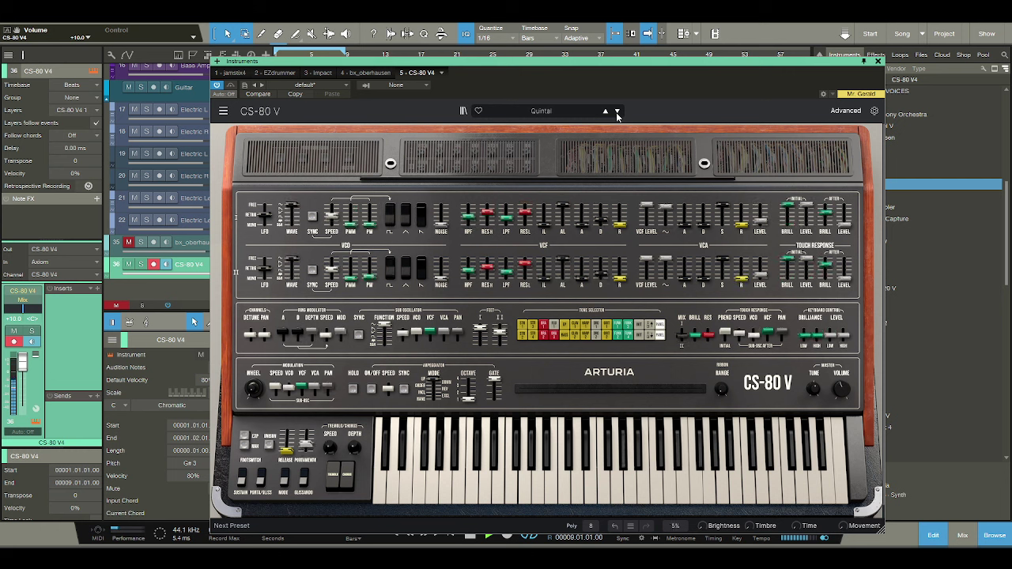
click(617, 115)
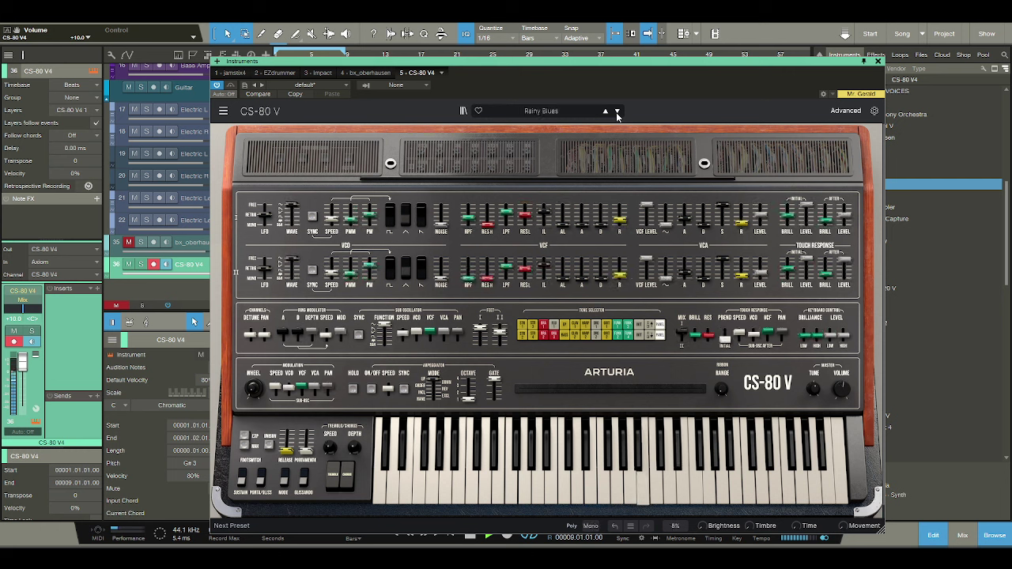
click(618, 114)
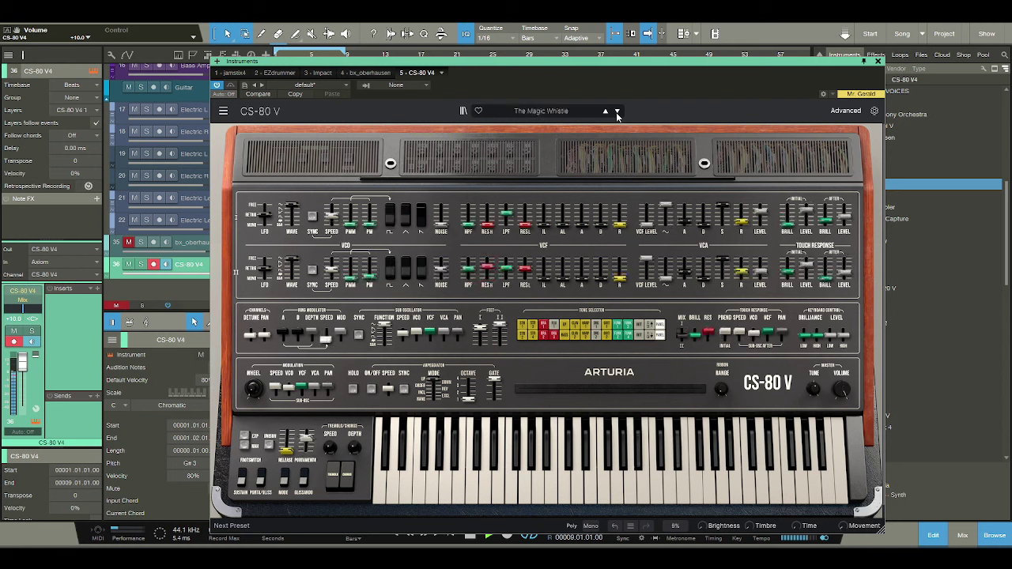
click(617, 114)
click(617, 114)
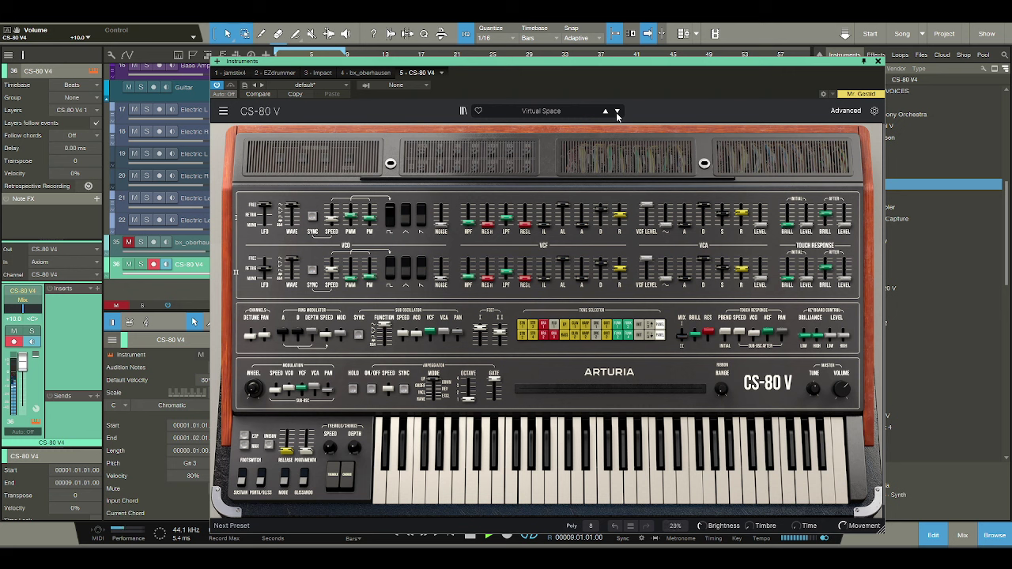
click(617, 114)
click(617, 114)
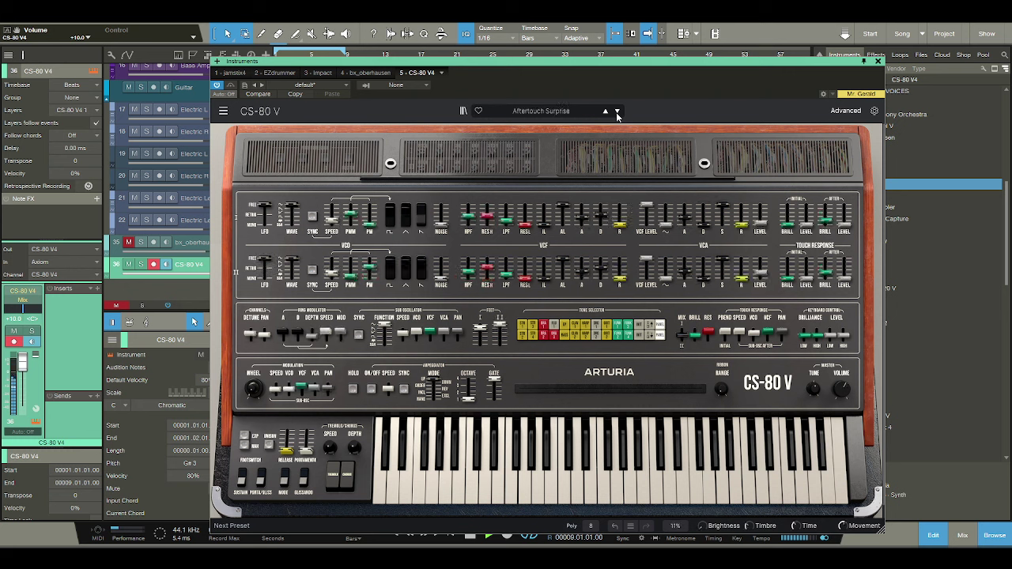
Settle on the Germanium Shaver preset, close the instrument, and lower the CS-80 V4 channel volume to +3.8.
click(618, 115)
click(617, 115)
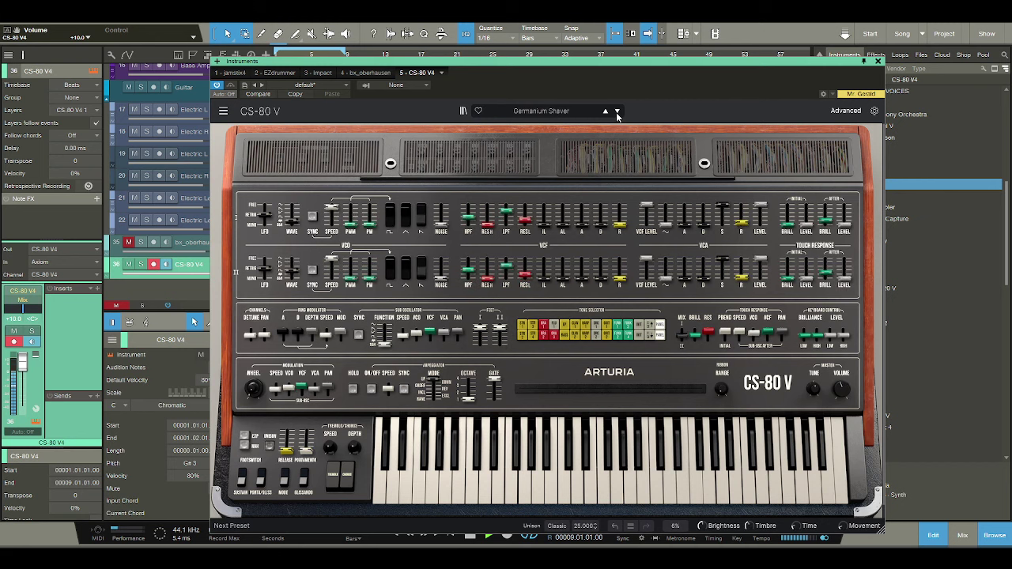
click(618, 115)
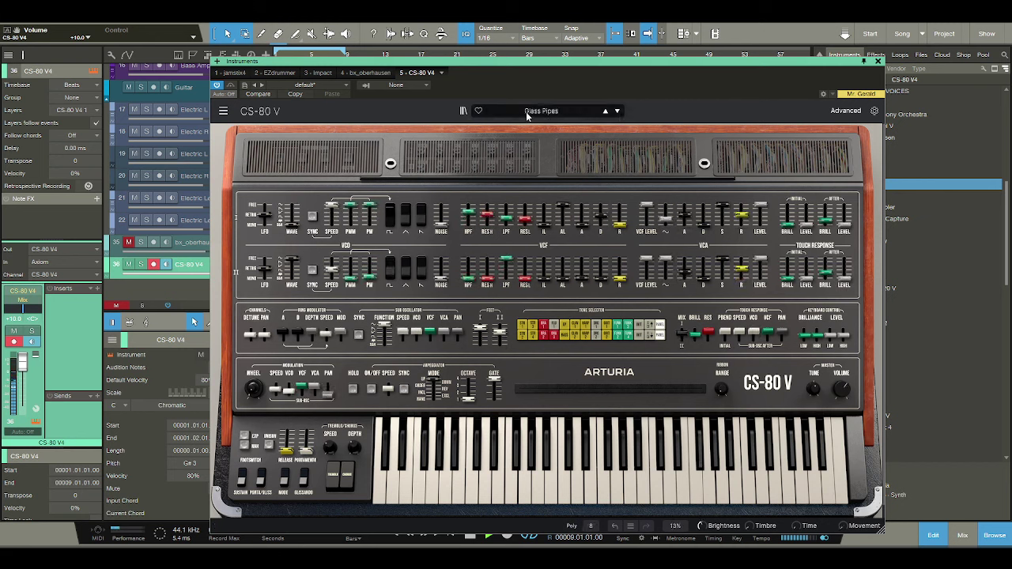
click(606, 112)
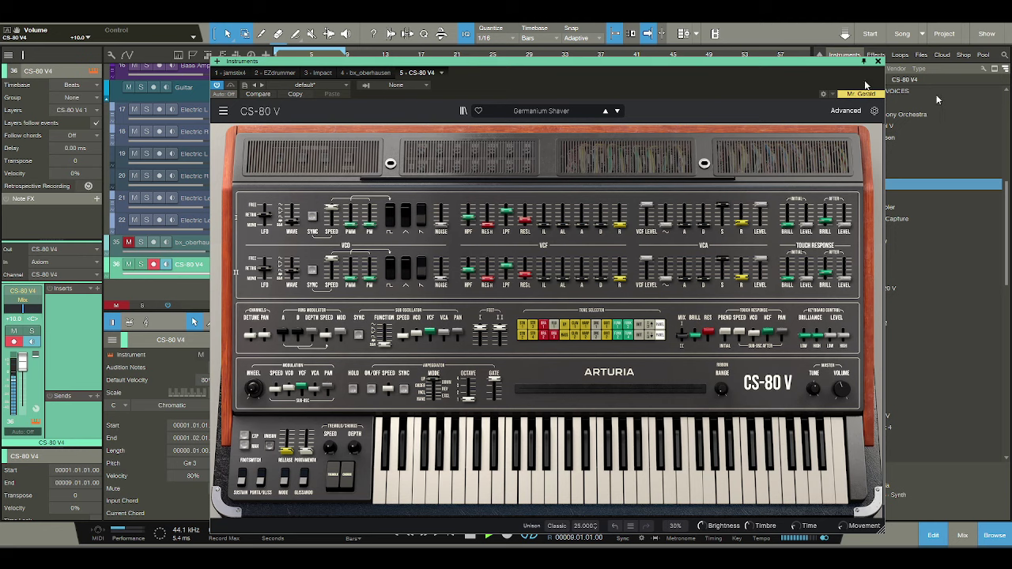
click(877, 61)
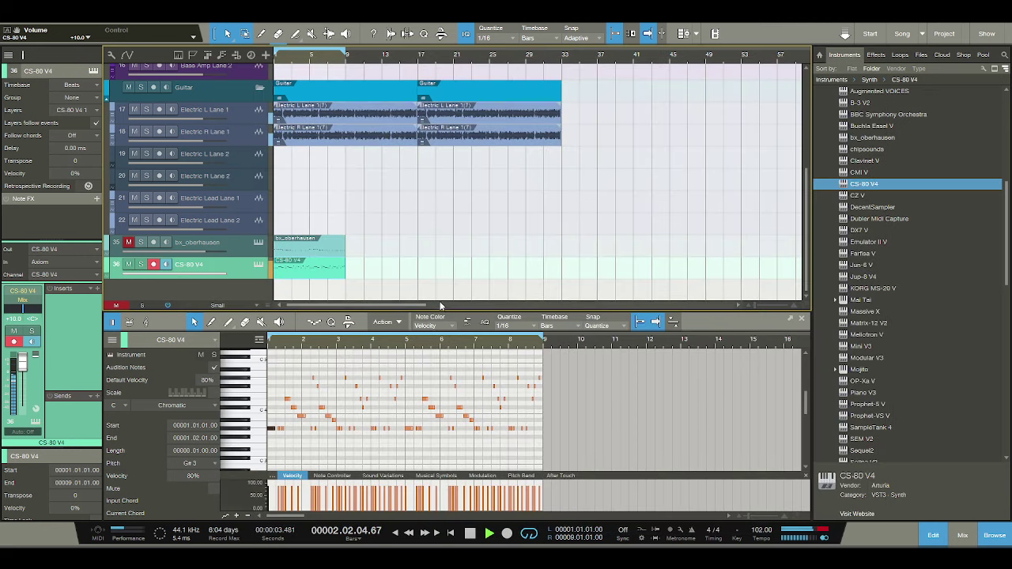
drag(26, 360, 24, 368)
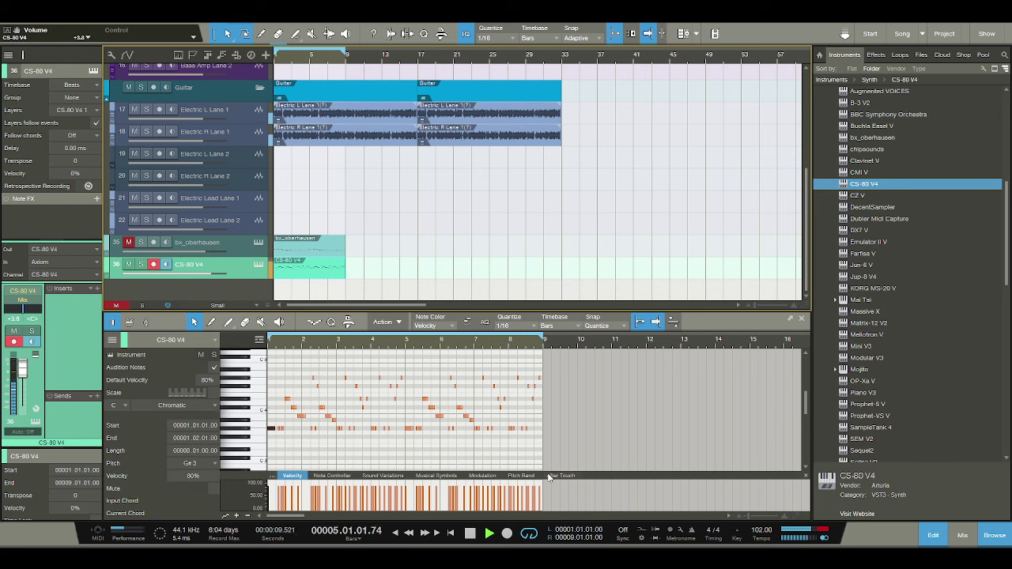
Stop playback, browse the synth instruments for a further sound, and add Prophet-VS V as a new track below CS-80 V4.
click(470, 535)
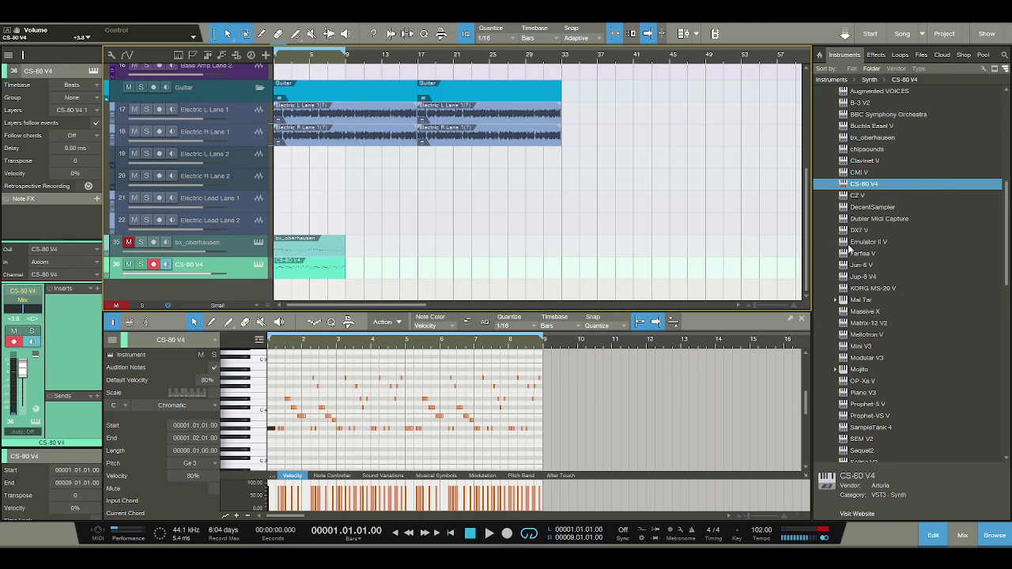
scroll(860, 250, down, 1)
scroll(860, 249, down, 4)
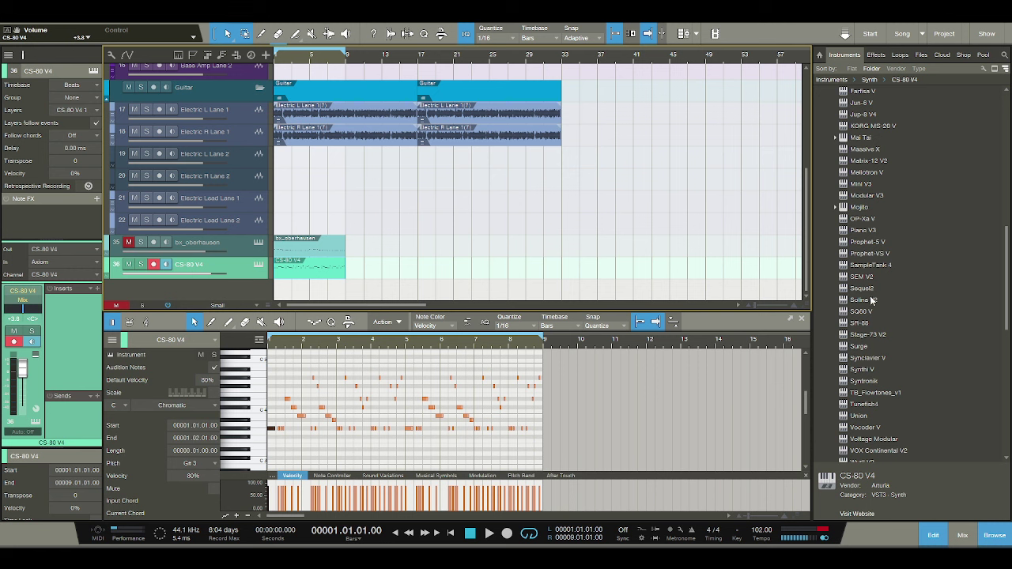
scroll(879, 322, down, 1)
scroll(876, 328, down, 1)
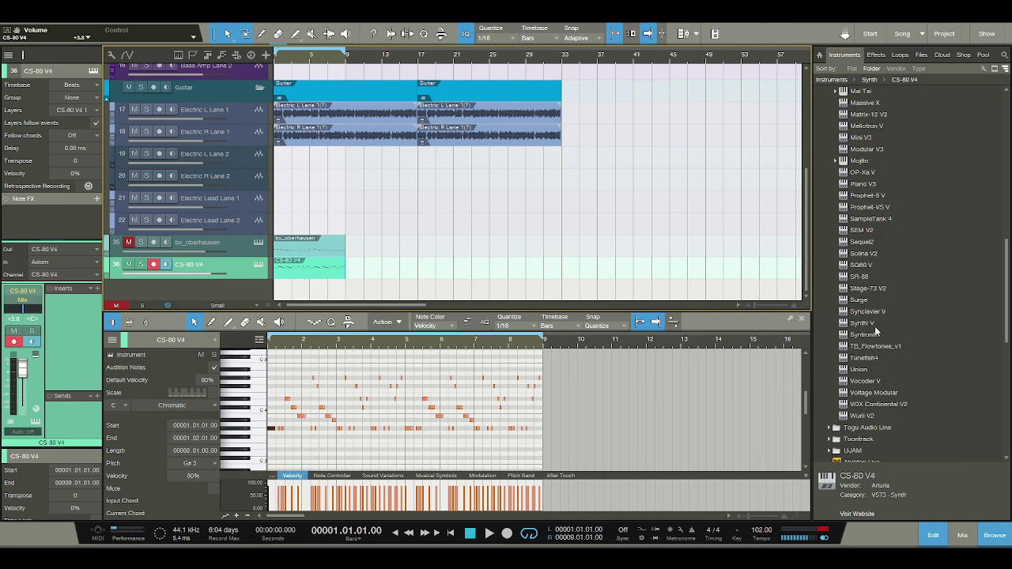
click(877, 313)
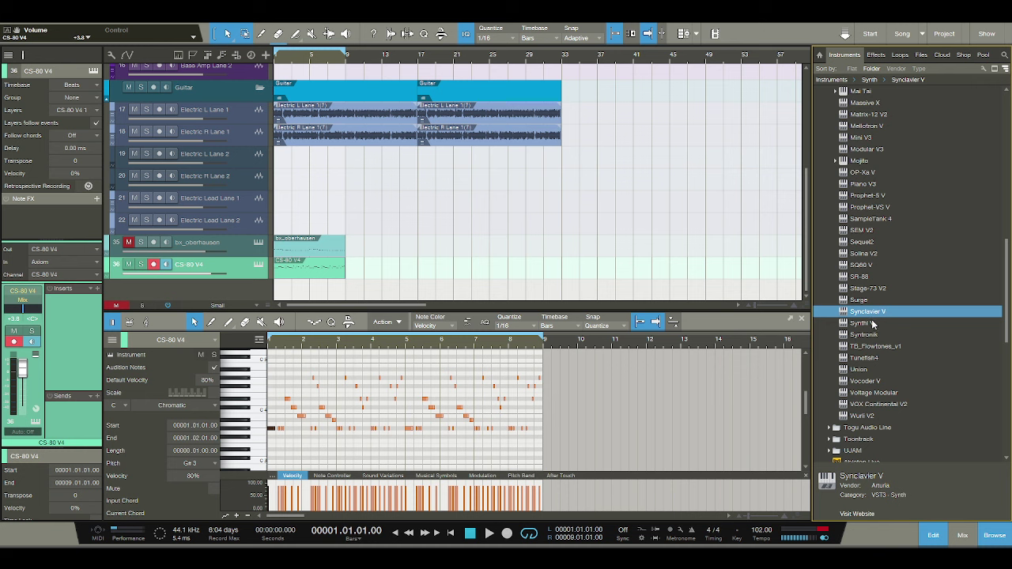
scroll(875, 372, up, 3)
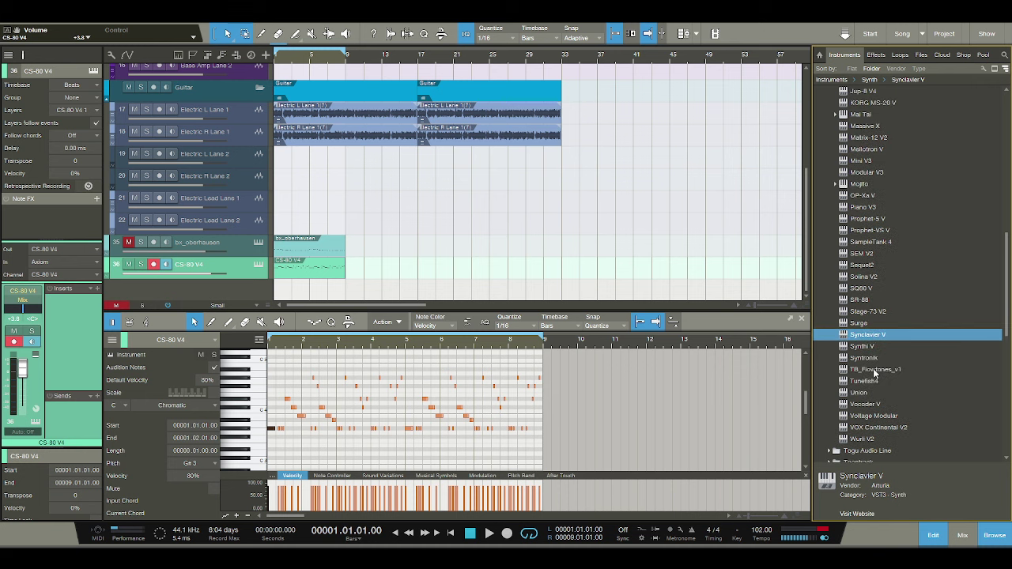
scroll(874, 367, up, 1)
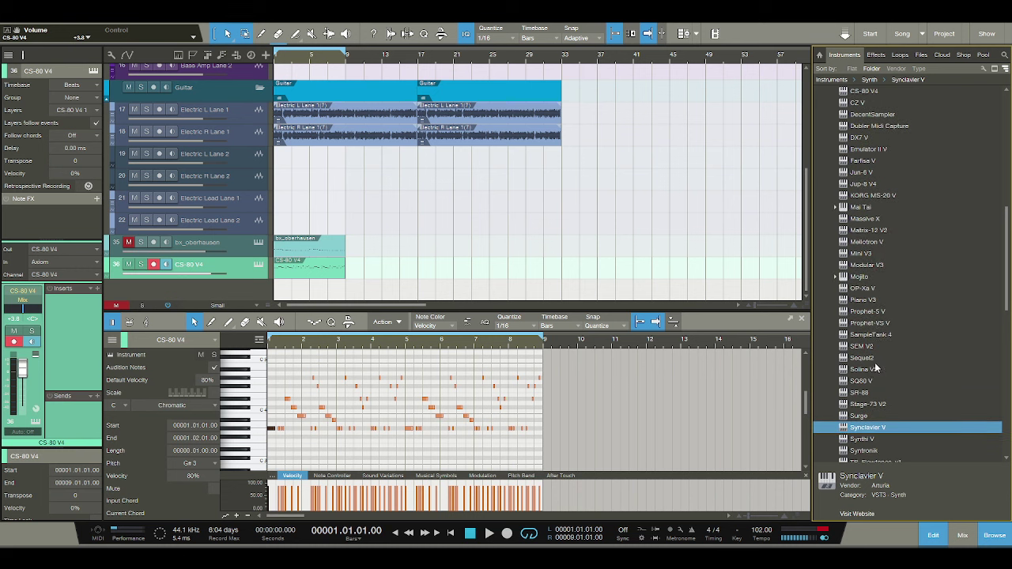
click(877, 324)
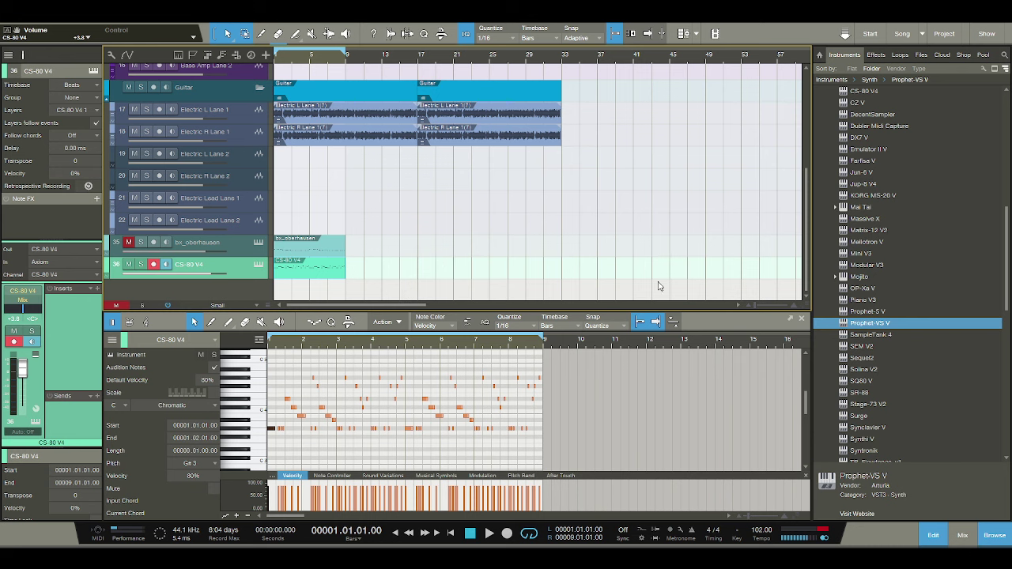
drag(877, 314, 657, 271)
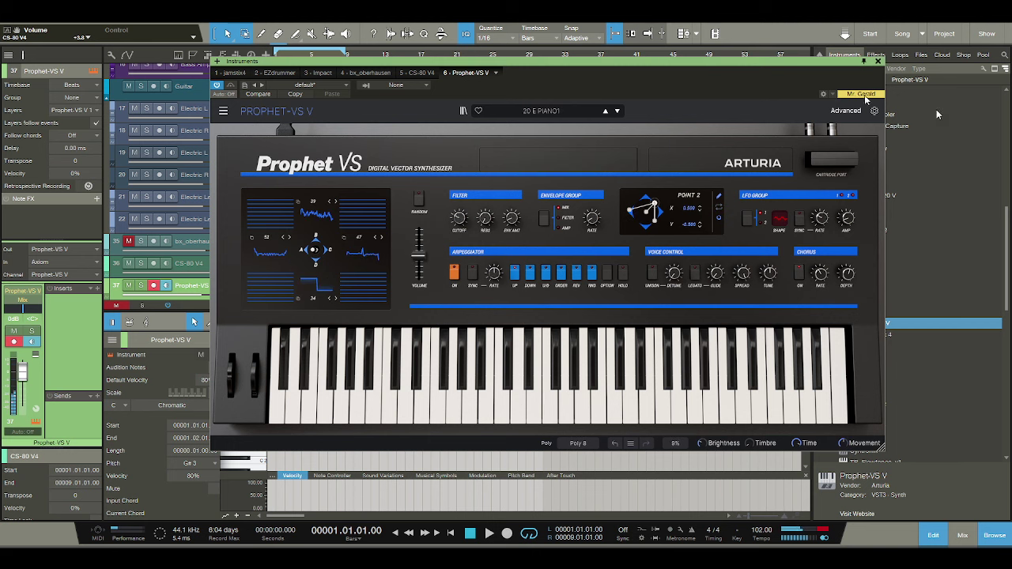
Close the instrument window, mute the CS-80 V4 track, create an empty eight-bar part on the Prophet-VS V track, and test pitches against playback.
click(878, 63)
double_click(282, 292)
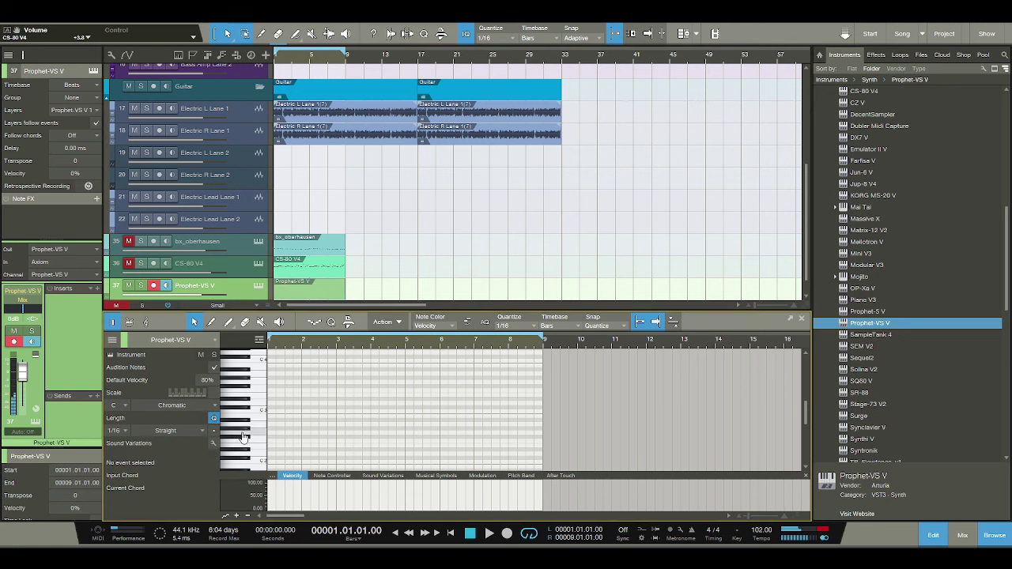
key(f)
key(space)
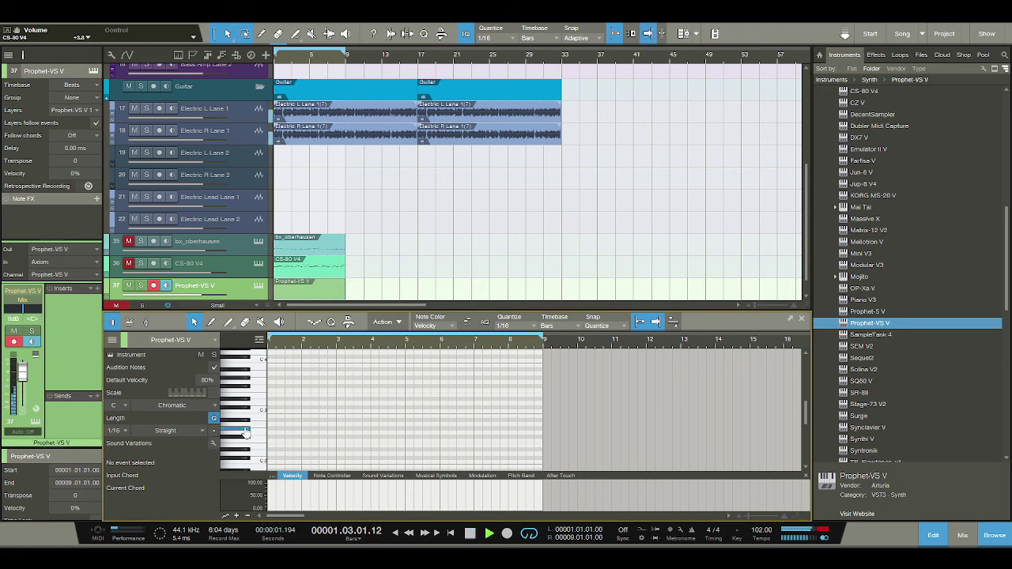
key(space)
Check the notes of the CS-80 V4 part, then return to the empty Prophet-VS V part.
click(288, 263)
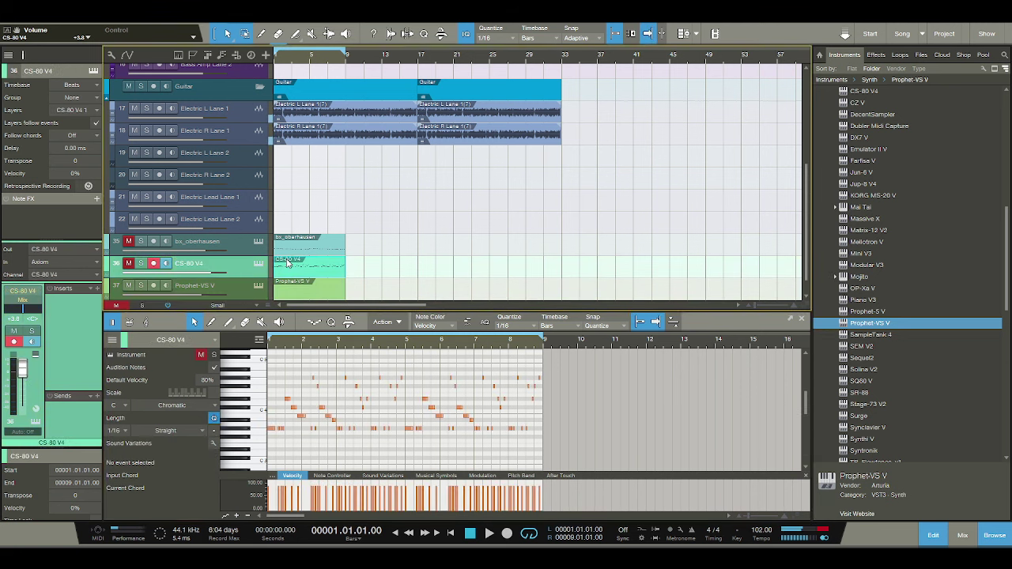
click(255, 288)
click(878, 61)
click(291, 287)
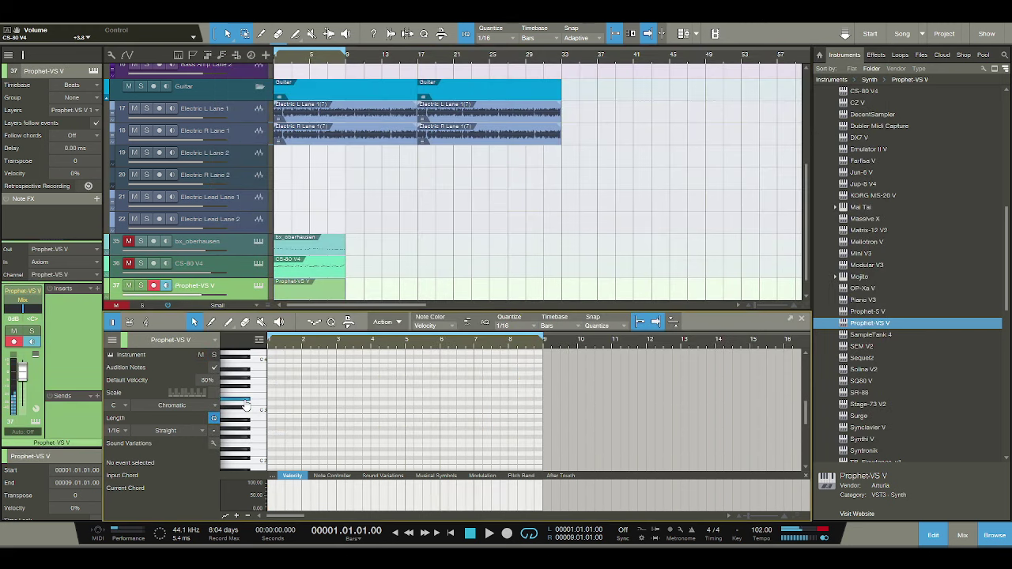
Enter a D#3 note at the start of bar 1 in the Prophet-VS V part and play it from the song start.
click(270, 399)
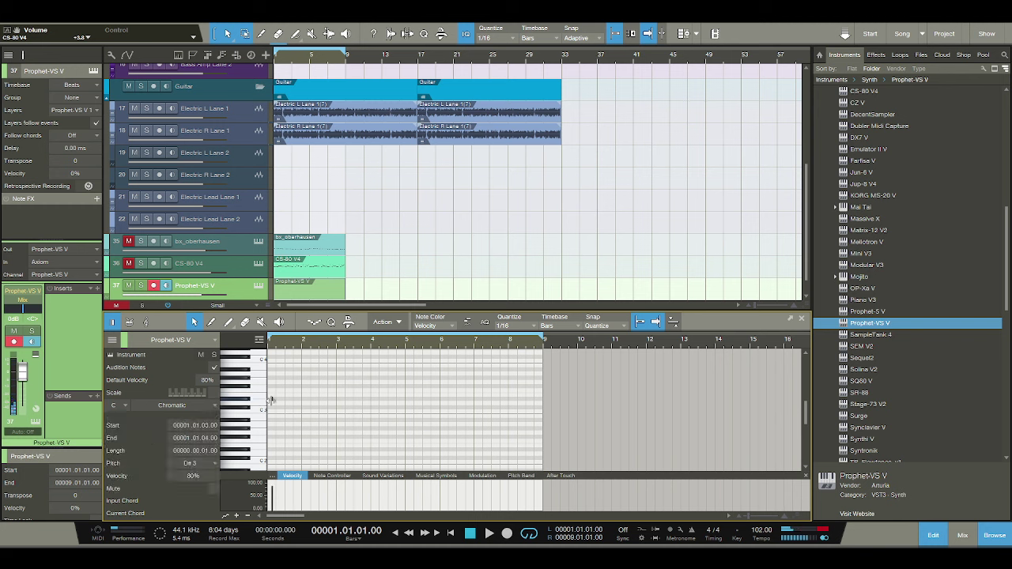
drag(272, 400, 268, 399)
key(shift+f)
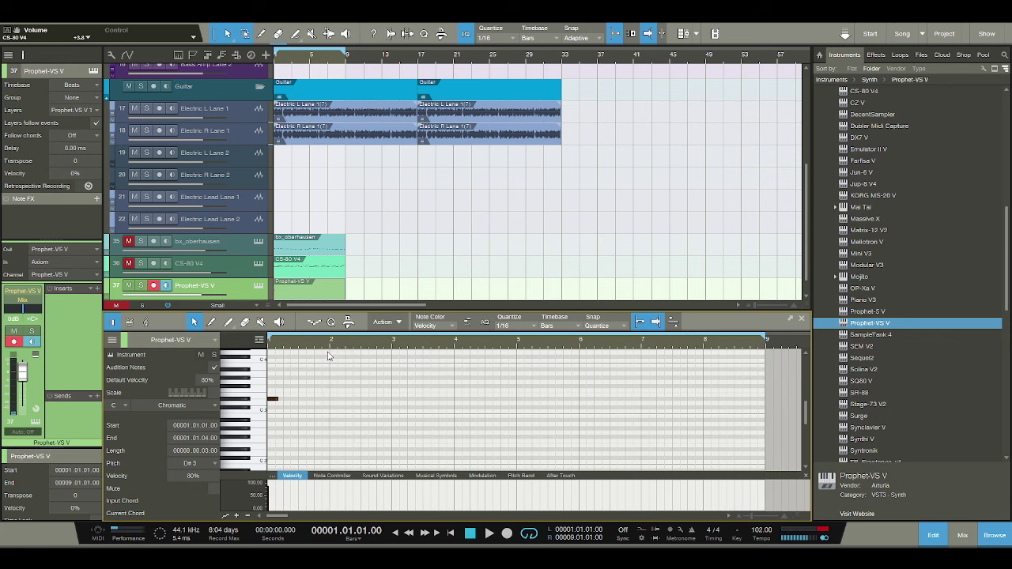
key(space)
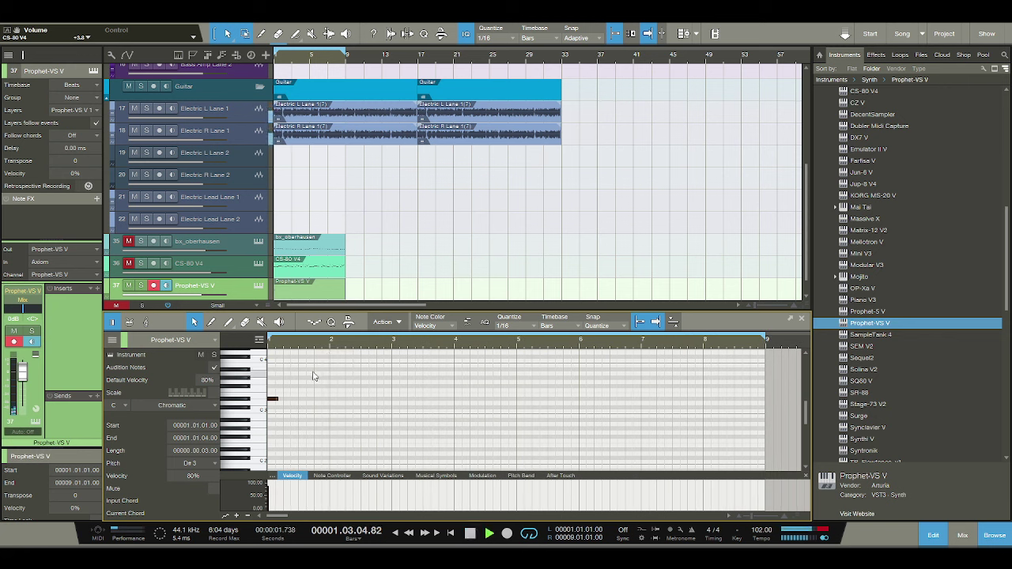
key(space)
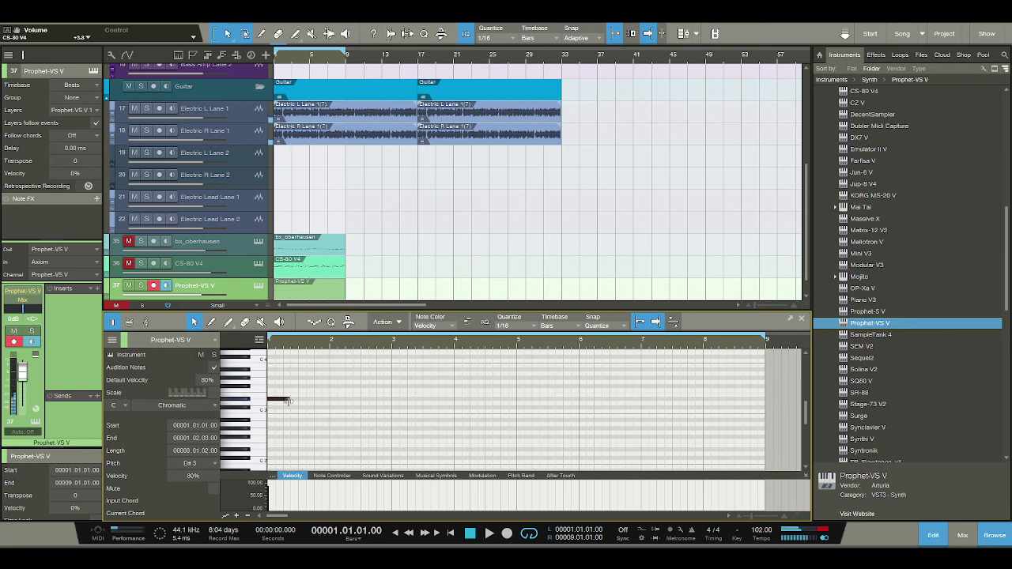
Set the D#3 note to one beat, add a one-beat G#3 on beat 2 of bar 1, and play the part.
click(288, 377)
drag(294, 381, 295, 381)
key(space)
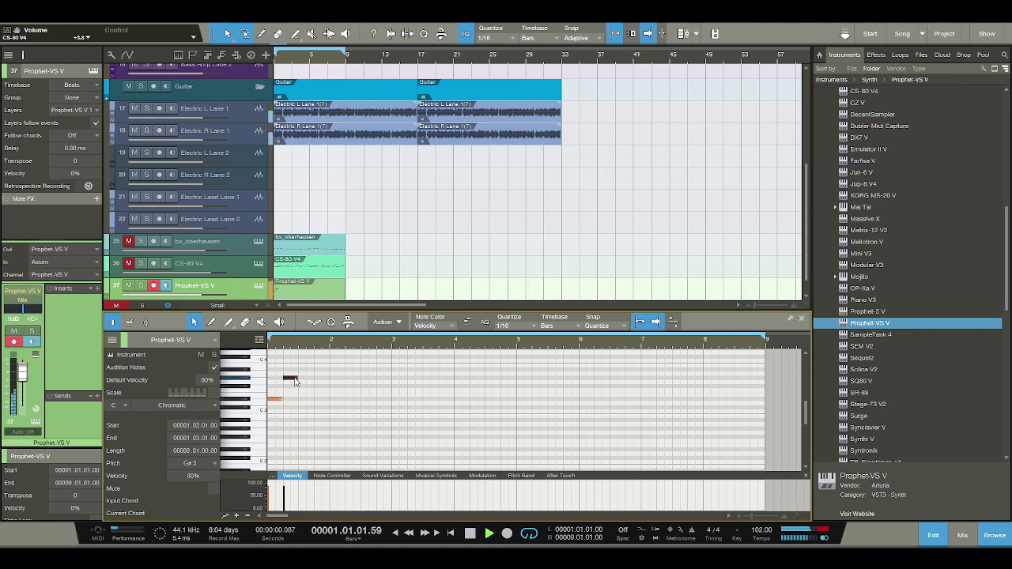
scroll(302, 384, up, 2)
key(space)
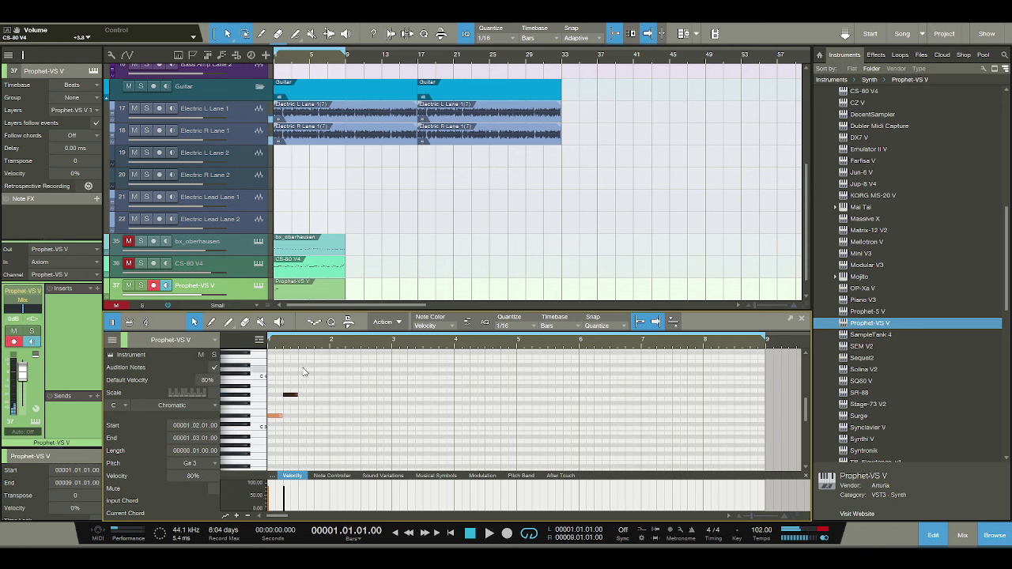
Add a one-beat D#4 on beat 3 and a one-beat C#4 on beat 4 of bar 1, playing back after each.
drag(302, 365, 301, 365)
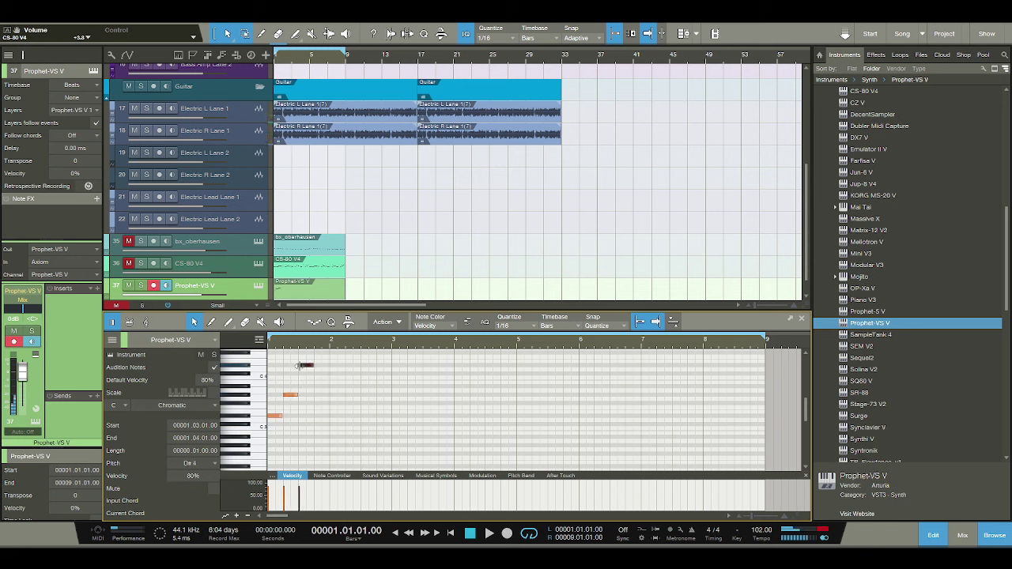
key(space)
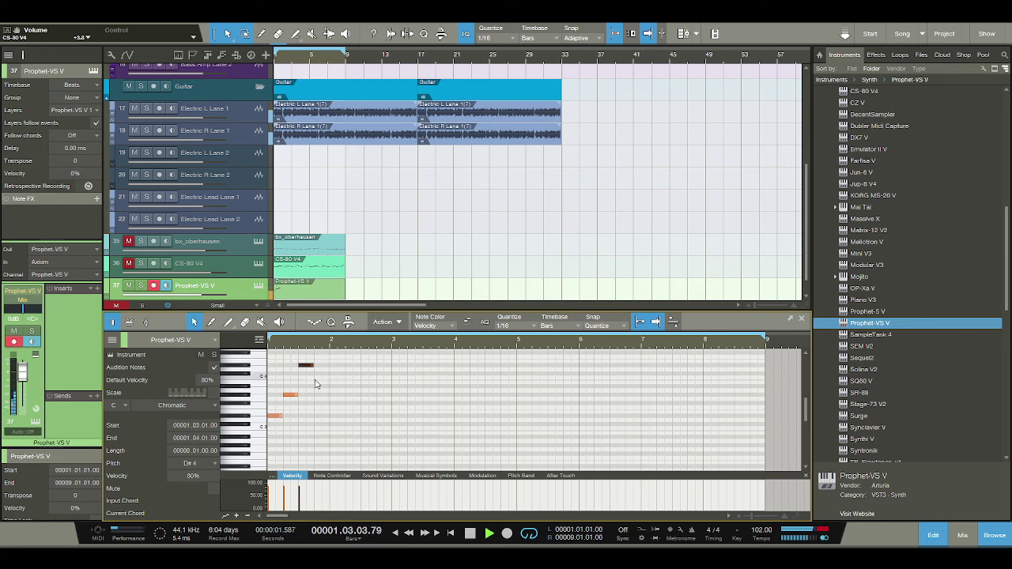
key(space)
click(317, 373)
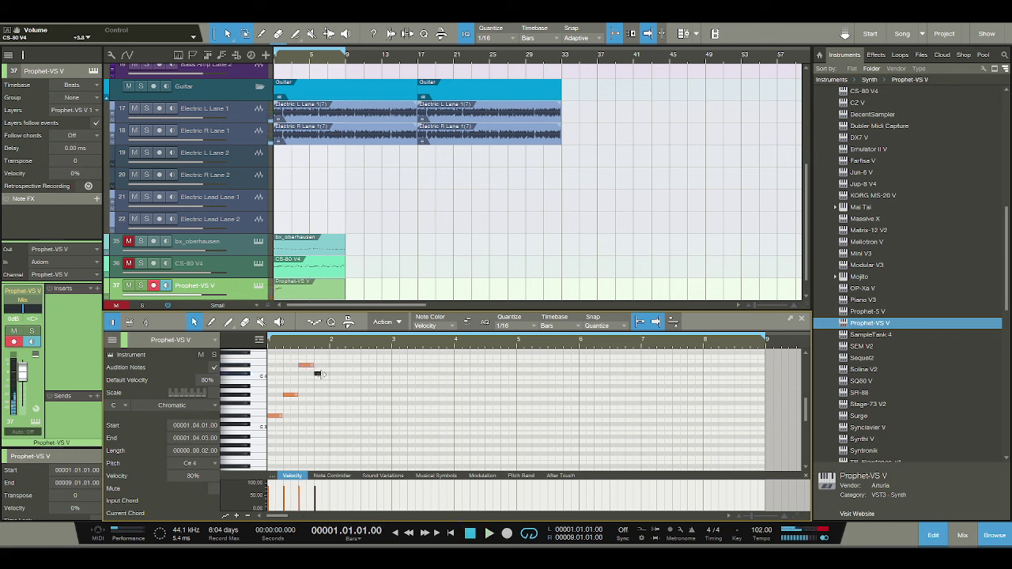
drag(319, 374, 329, 375)
key(space)
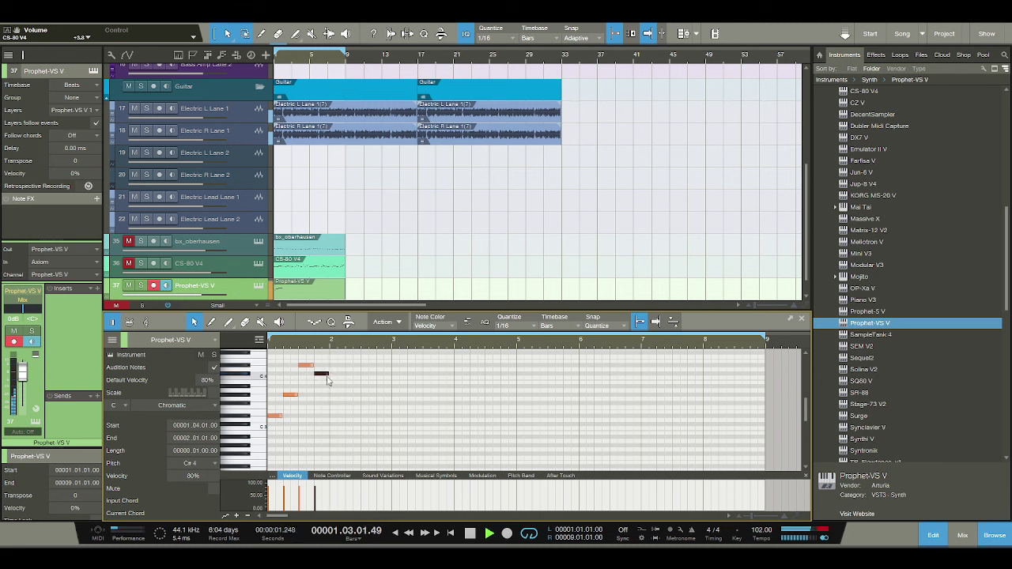
key(space)
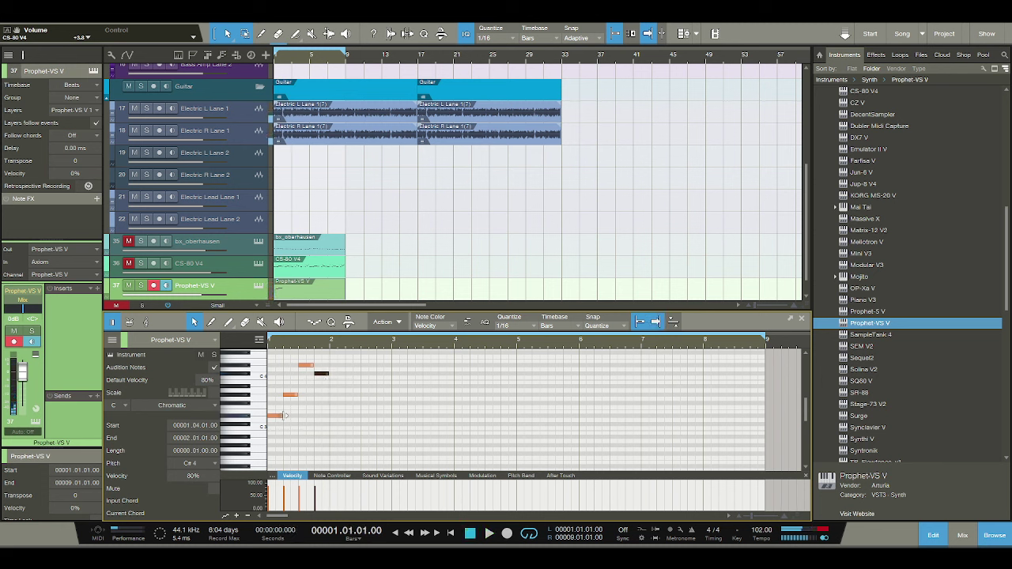
Shorten the opening D#3 to half a beat, fill the second half of beat 1 with C#3, and play it back.
click(278, 425)
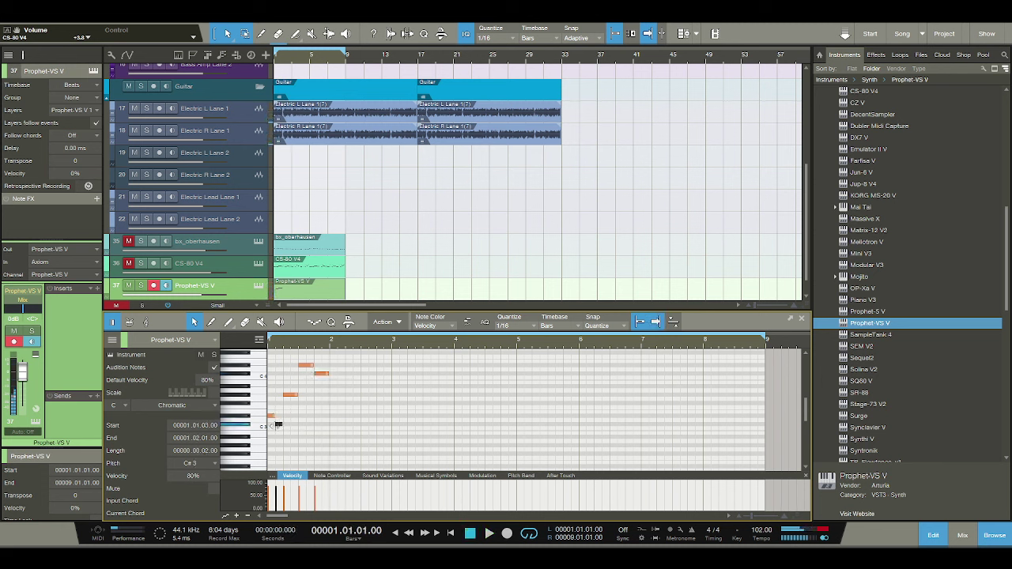
key(space)
key(space)
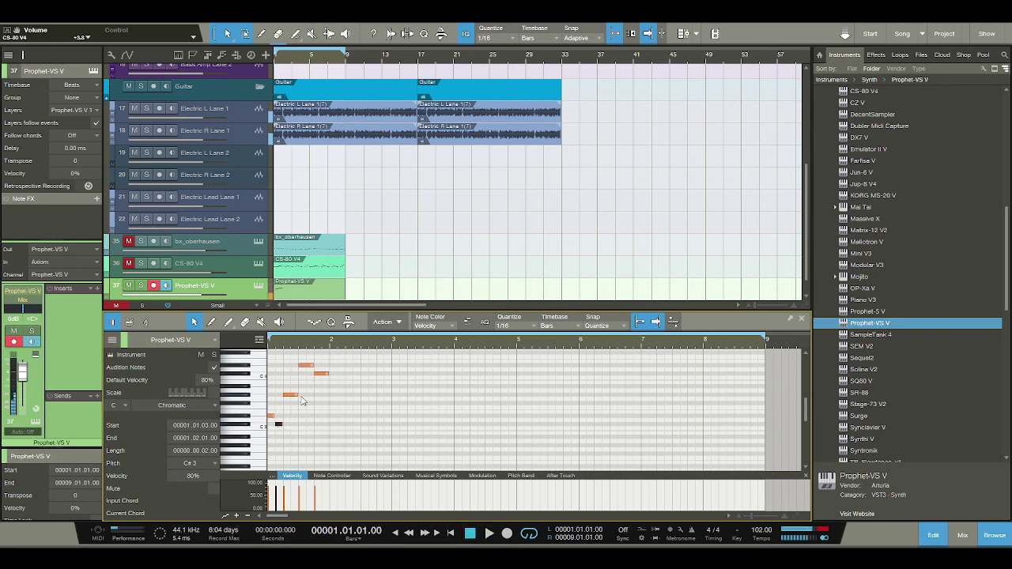
Shorten the D#4 on beat 3 to half a beat, follow it with a half-beat F#4, and play the bar.
click(306, 366)
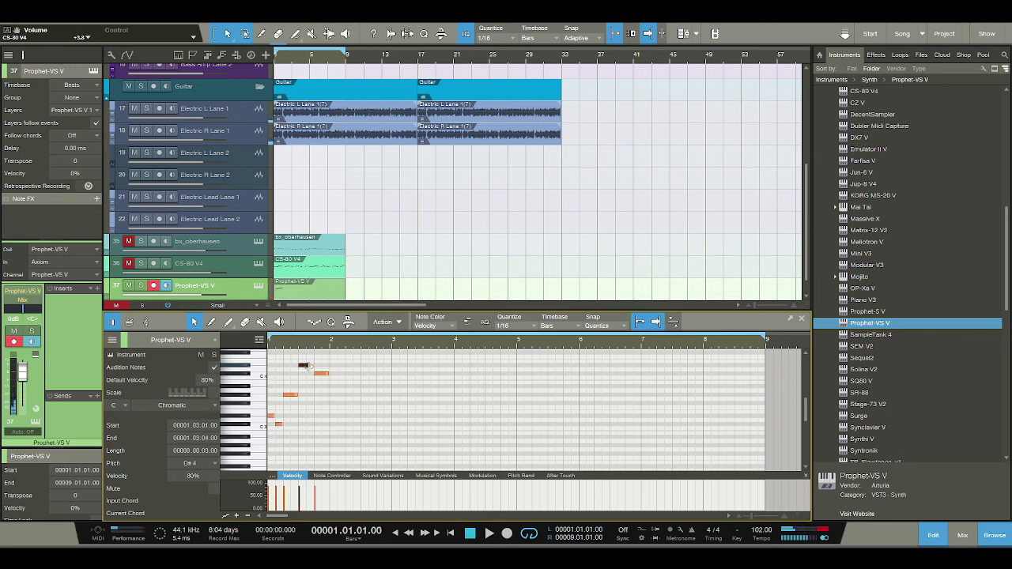
click(308, 357)
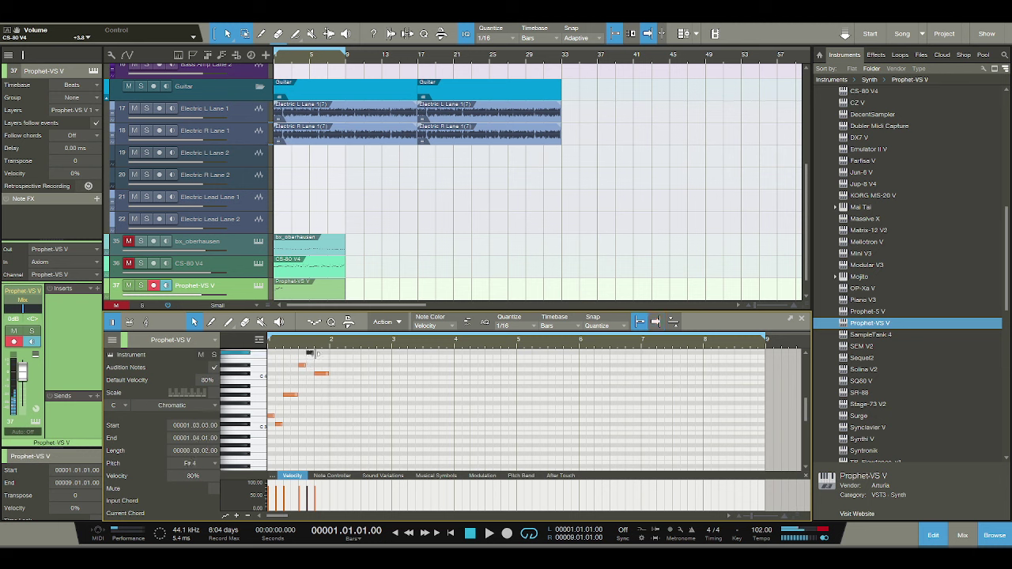
key(space)
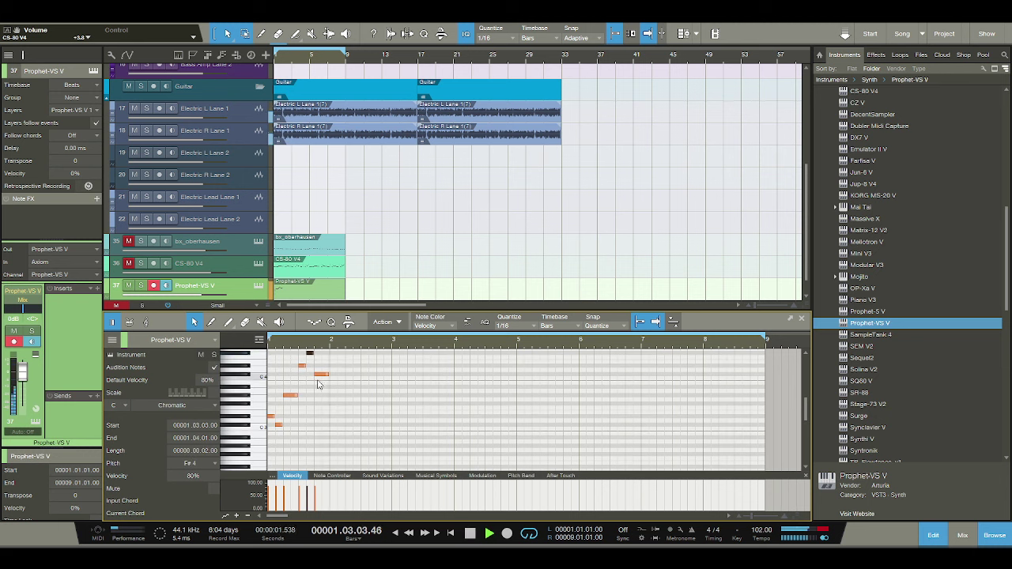
key(space)
key(space)
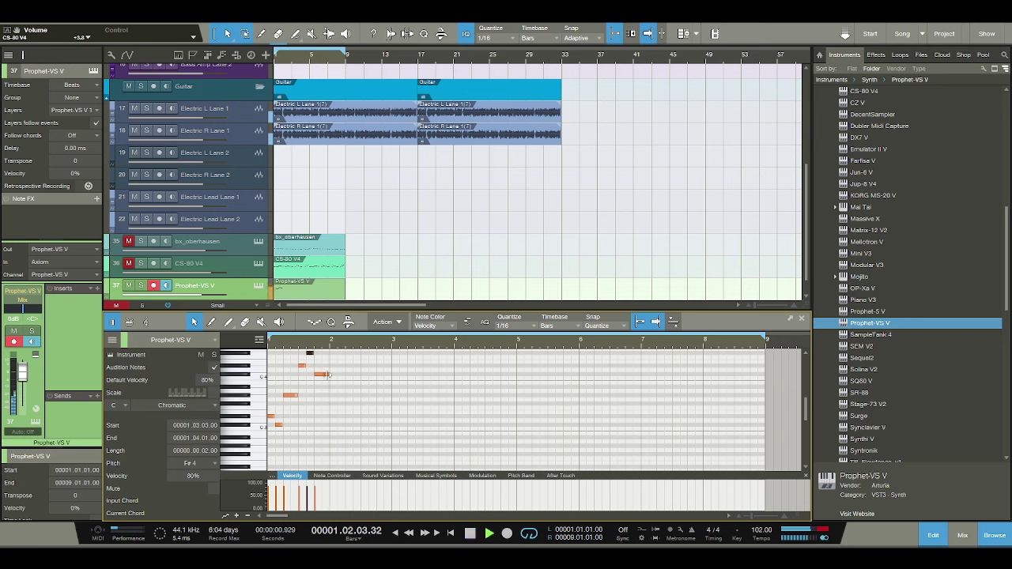
key(space)
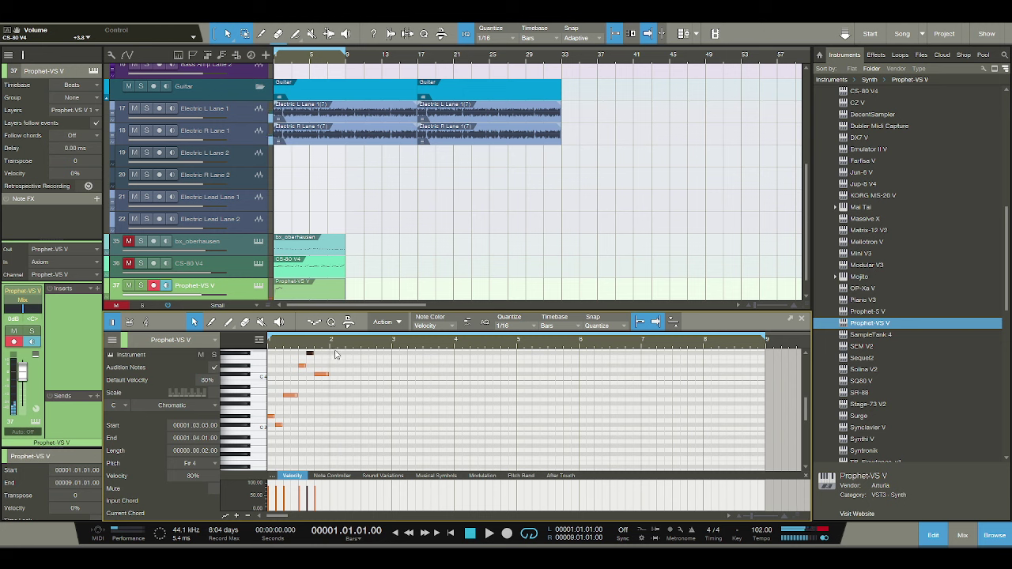
Start bar 2 with half-beat B3 and A#3 notes, add a one-beat B3 on beat 2, and play the melody.
scroll(338, 356, up, 3)
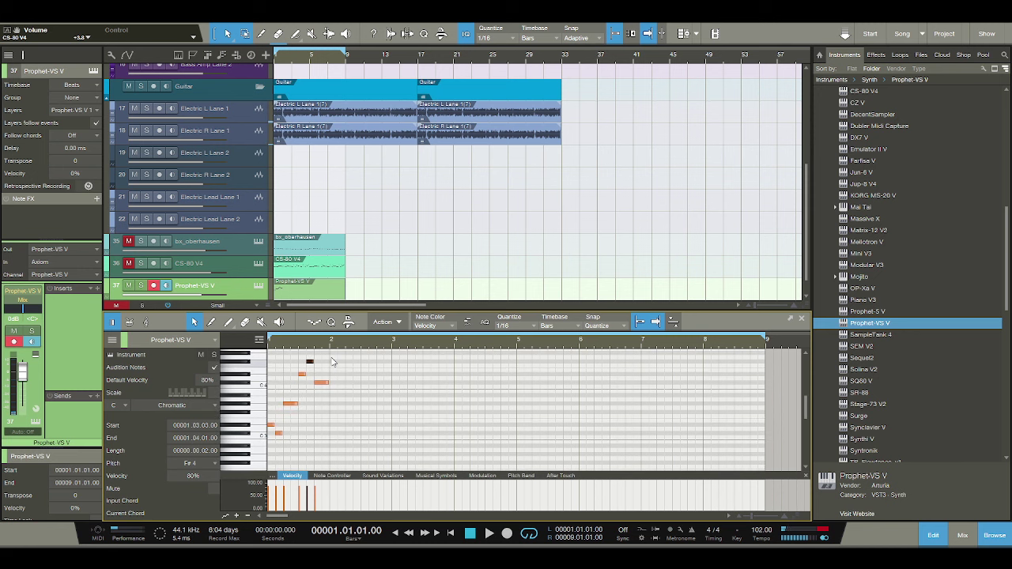
key(space)
scroll(334, 368, up, 1)
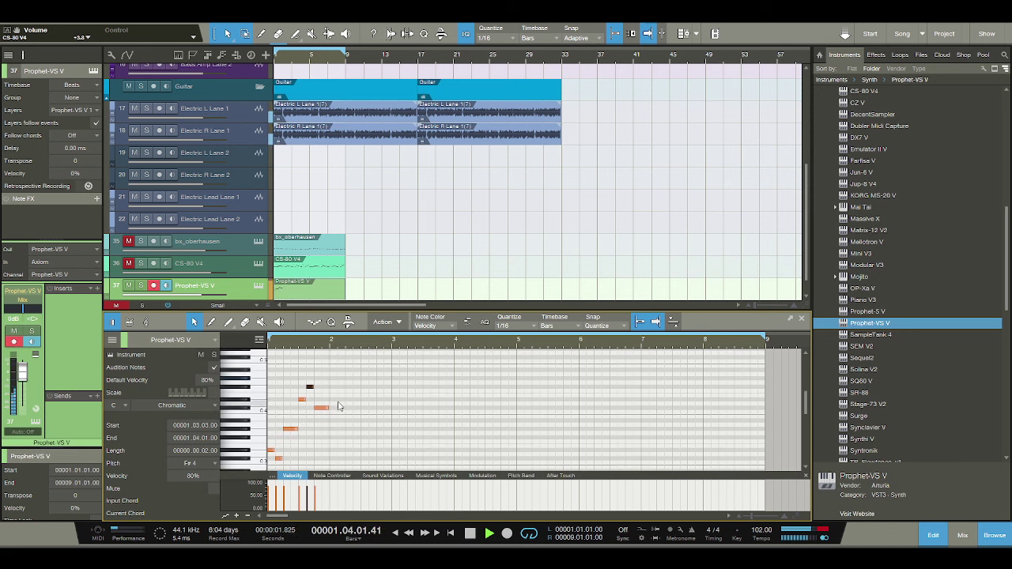
key(space)
click(338, 404)
click(335, 407)
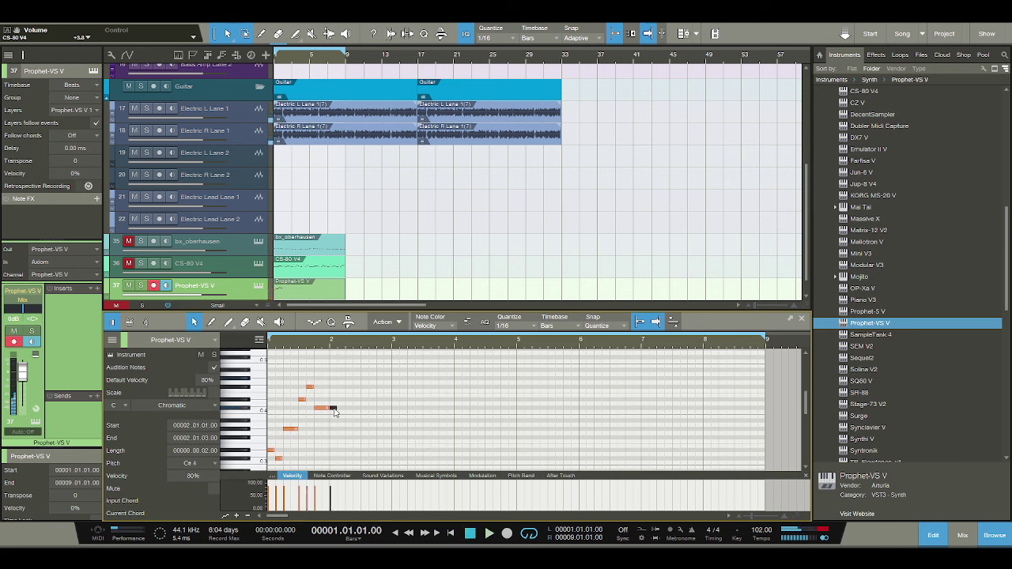
click(333, 417)
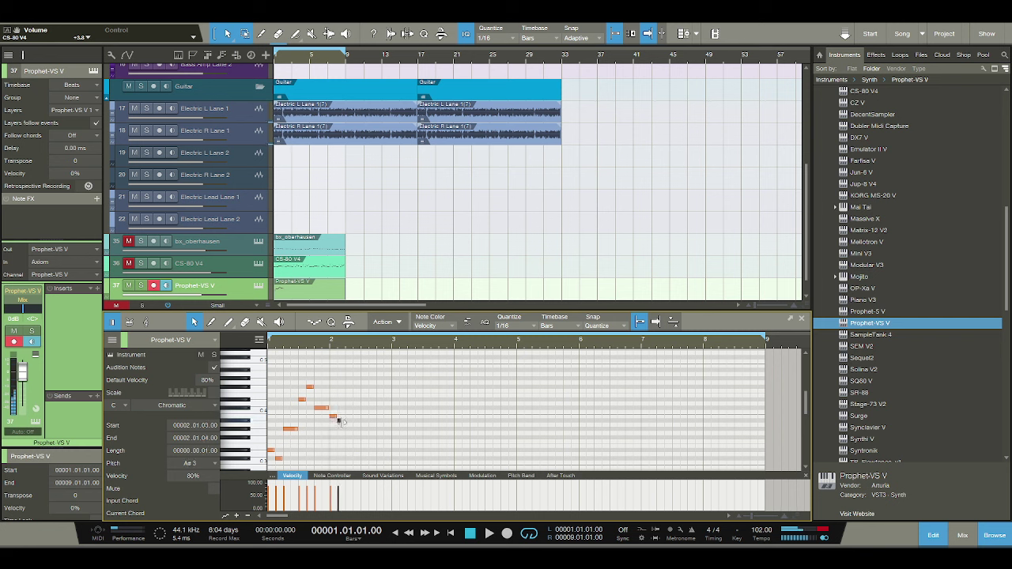
click(341, 419)
drag(347, 417, 360, 417)
key(space)
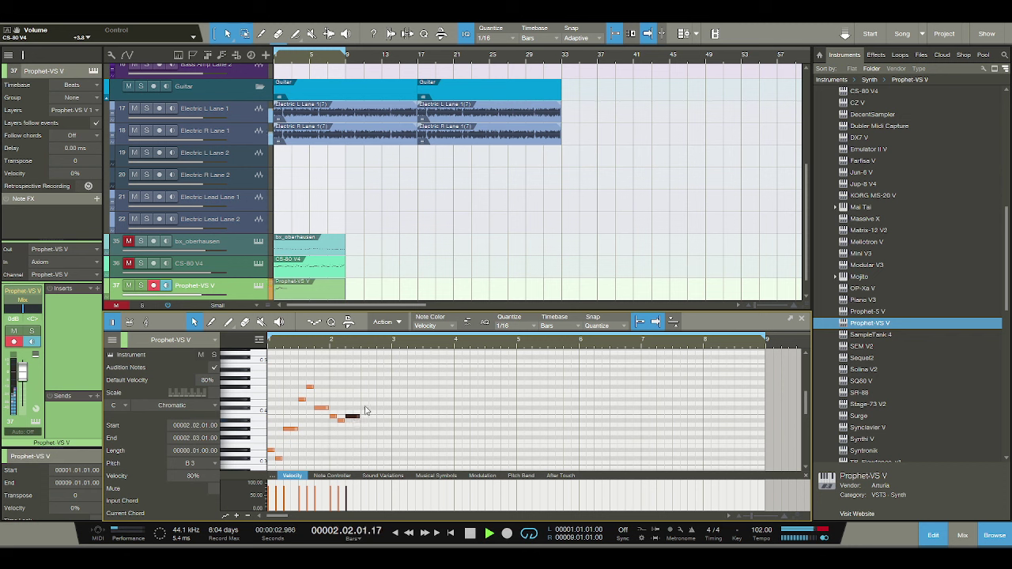
Fill beat 3 of bar 2 with half-beat D#4 and F#4 notes.
key(space)
key(ctrl+d)
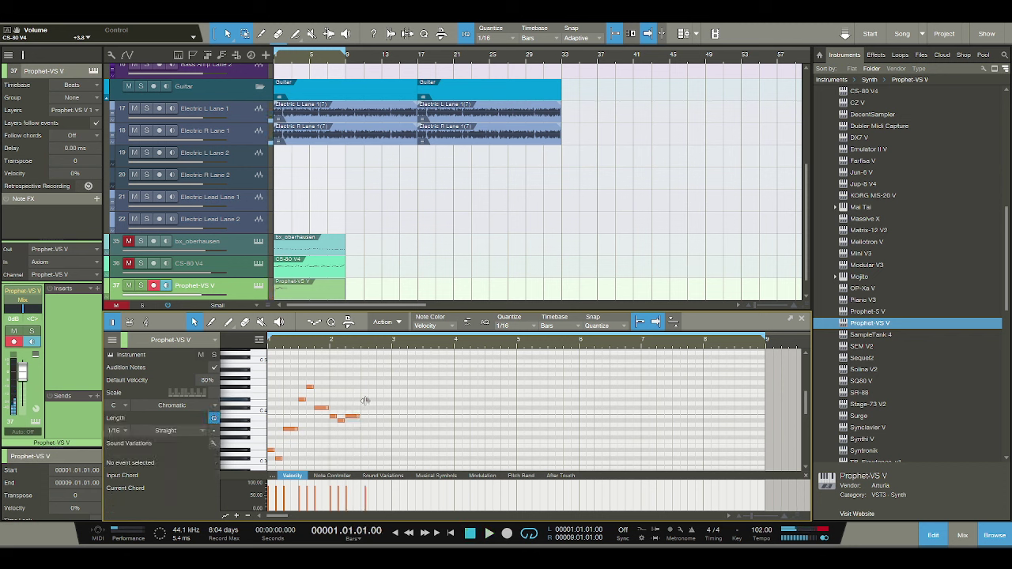
drag(365, 400, 372, 391)
click(369, 393)
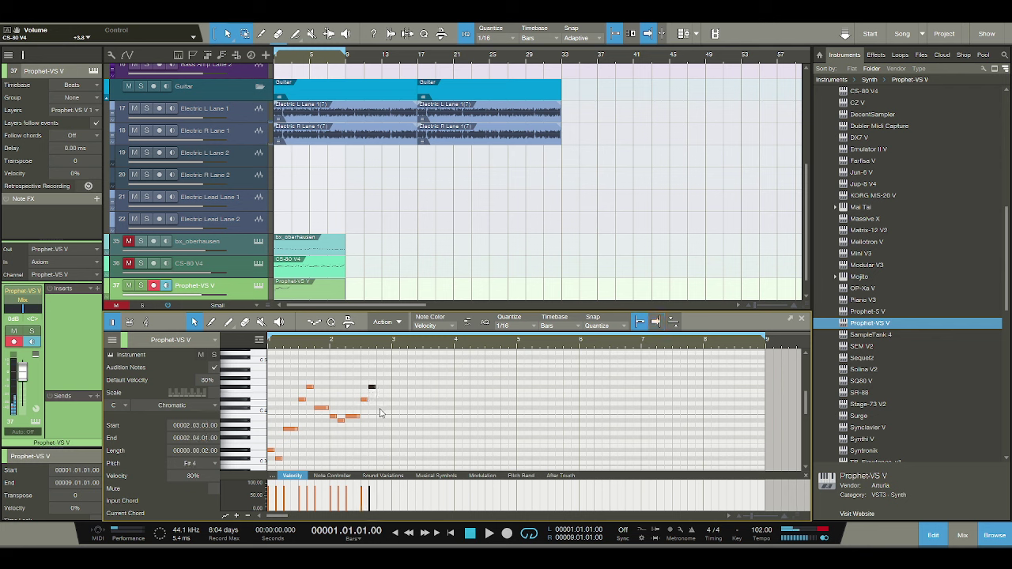
Fill beat 4 of bar 2 with half-beat C#4 and B3 notes, and play the melody.
click(381, 408)
drag(380, 408, 377, 408)
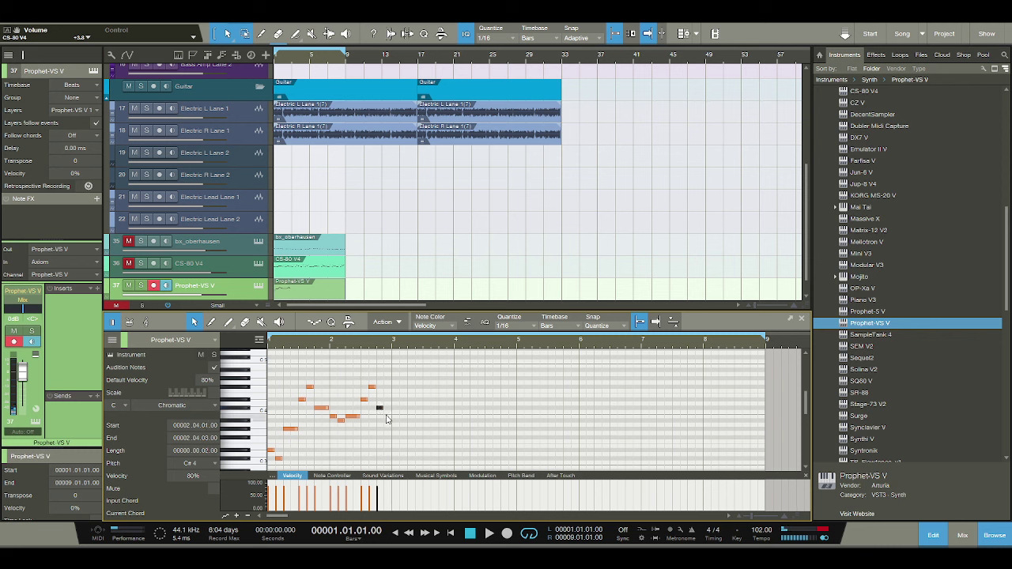
click(388, 412)
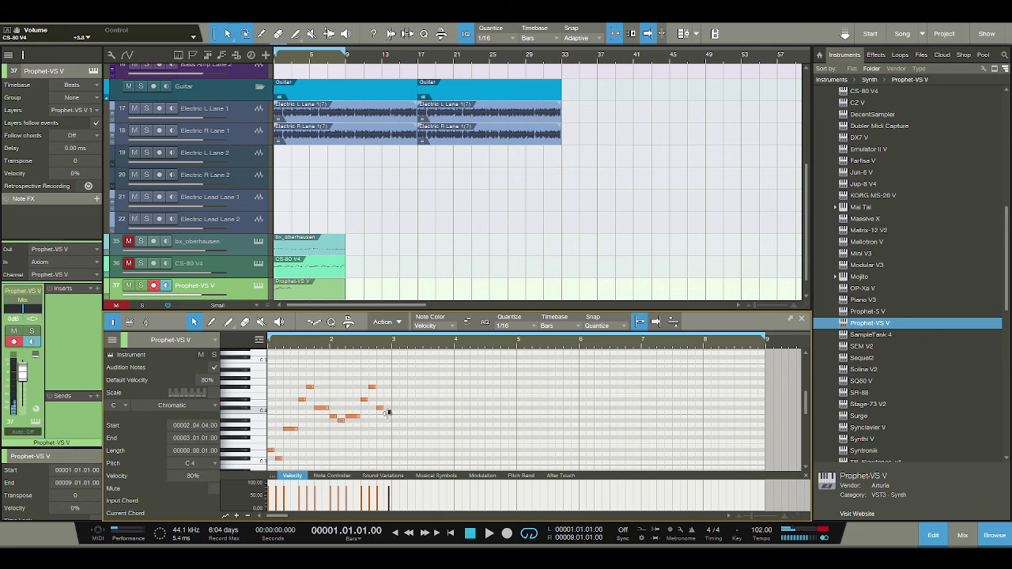
drag(387, 413, 386, 418)
key(space)
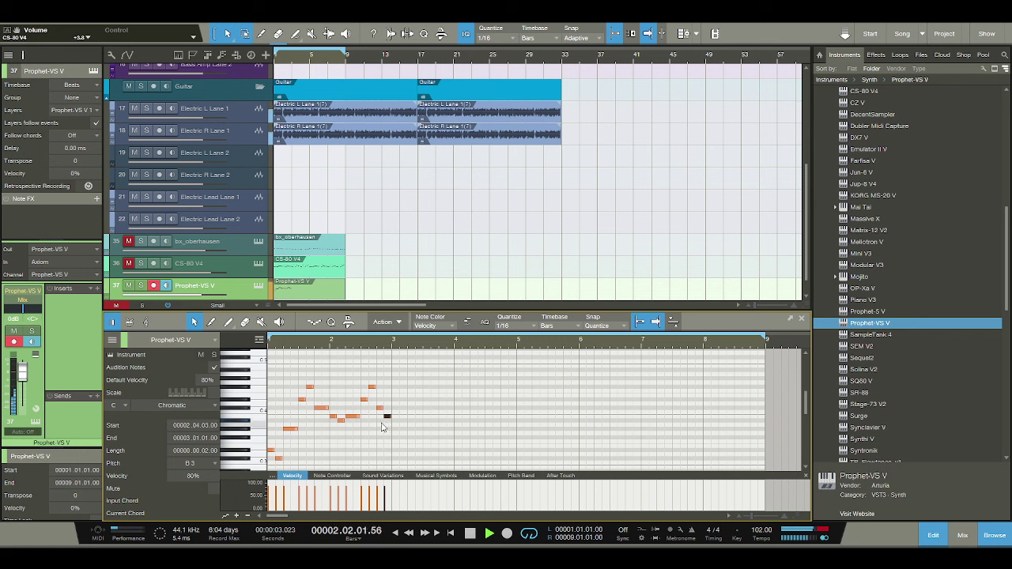
key(space)
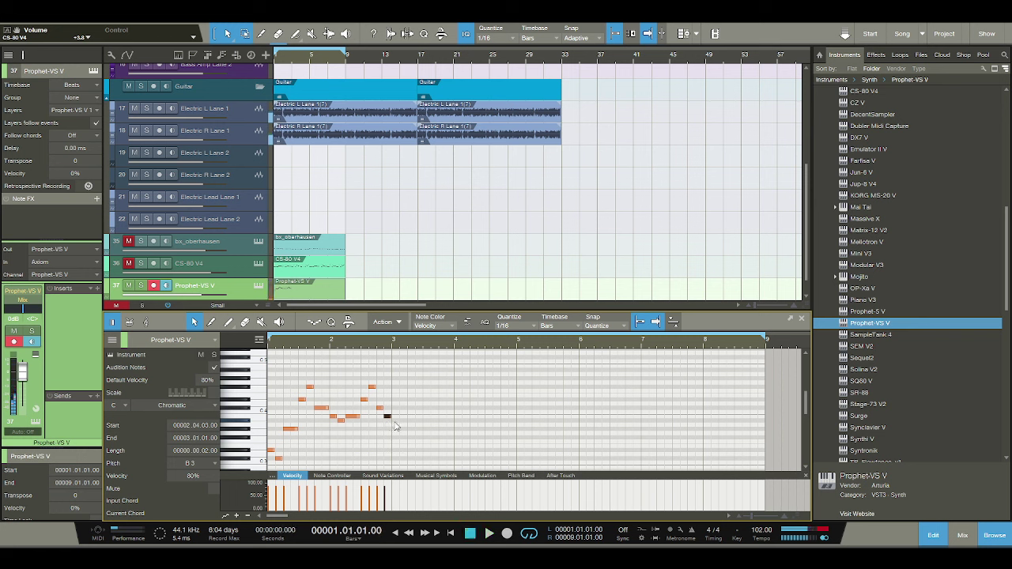
Start bar 3 with half-beat G#3 and F#3 notes, add a one-beat B3 on beat 2, and play it back.
double_click(396, 421)
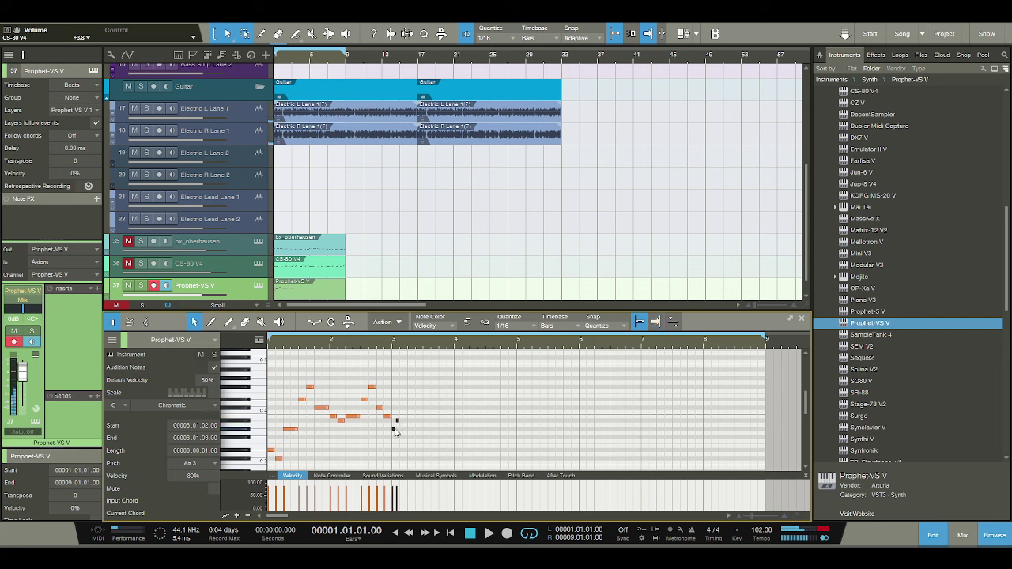
drag(393, 427, 404, 440)
double_click(403, 437)
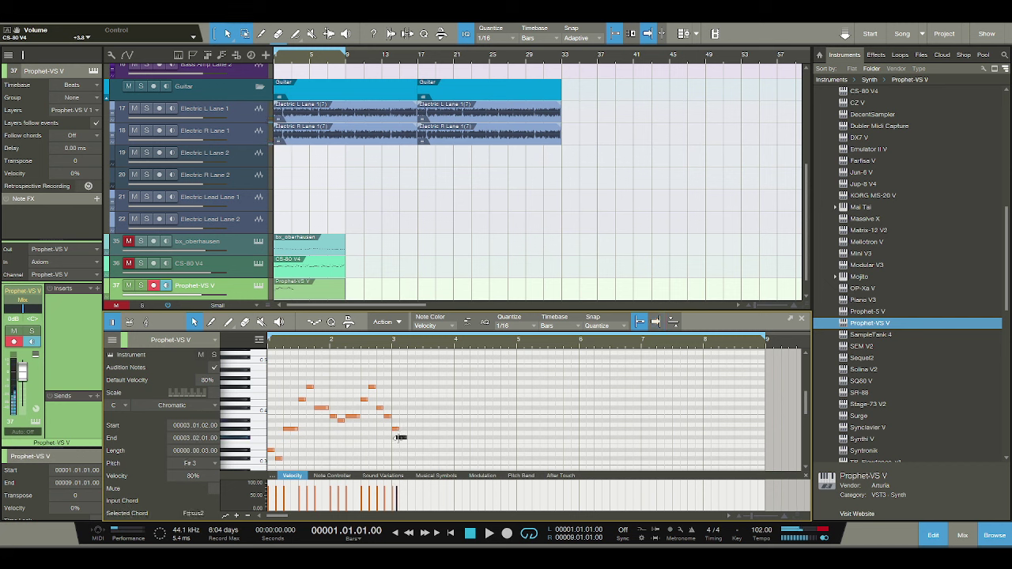
double_click(409, 422)
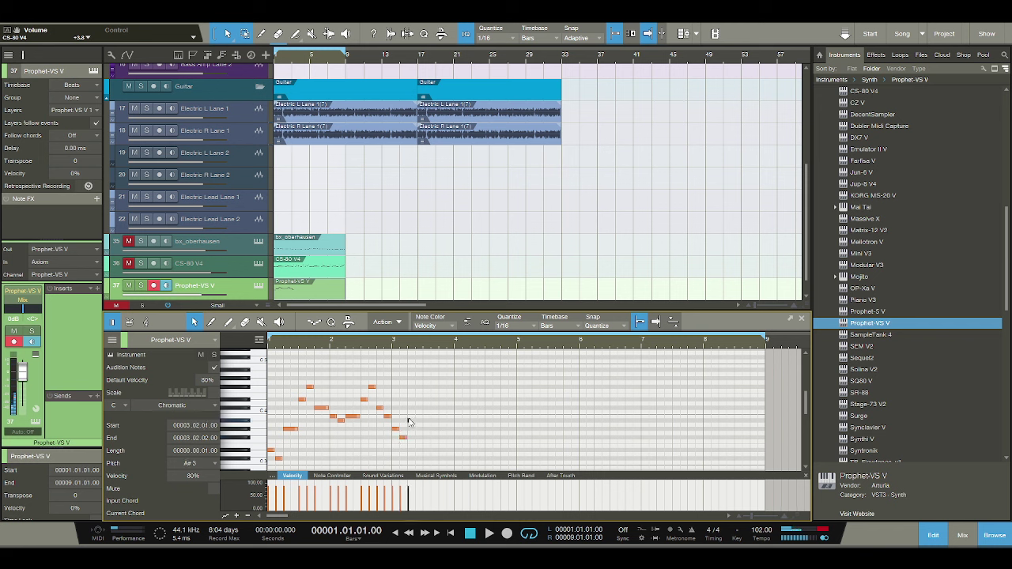
drag(410, 423, 423, 417)
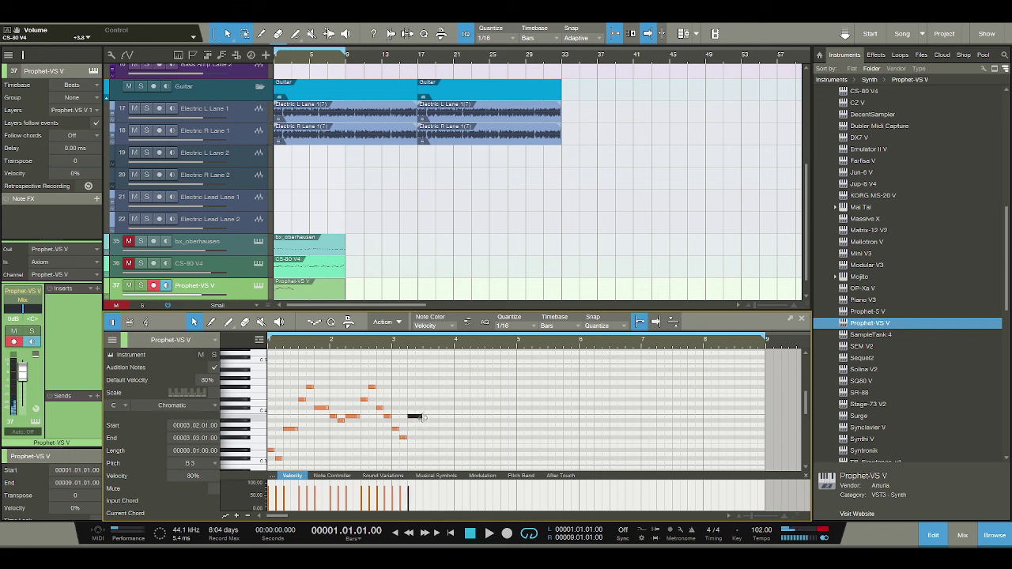
key(space)
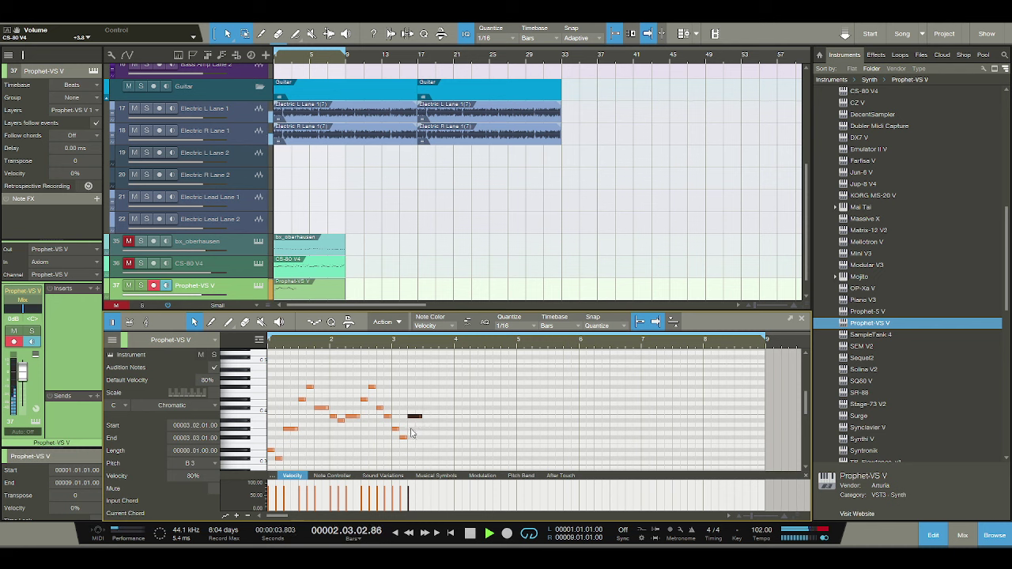
key(space)
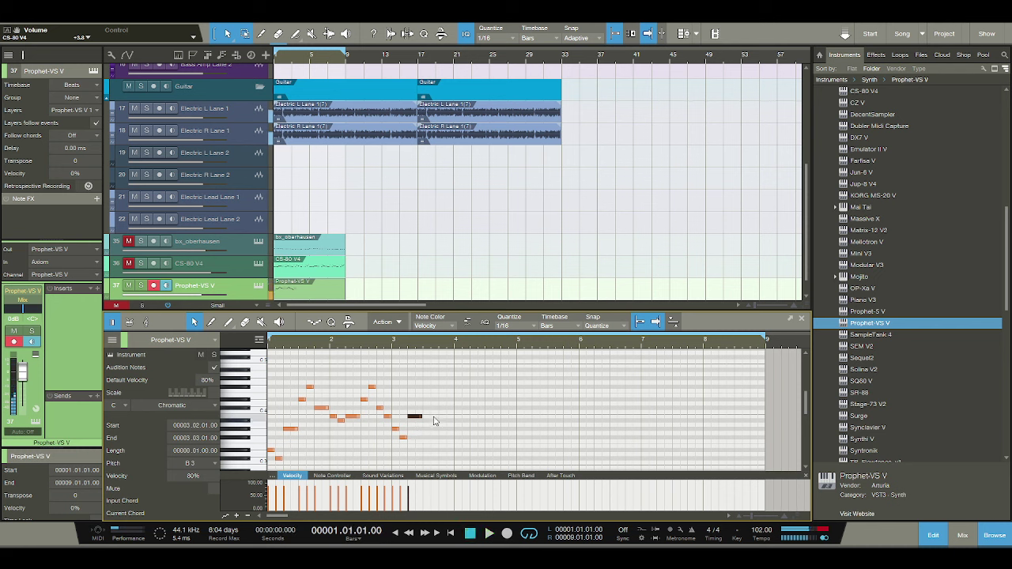
Add half-beat C#4 and D#4 notes on beat 3 of bar 3 and a one-beat C#4 on beat 4.
double_click(427, 410)
drag(427, 409, 432, 404)
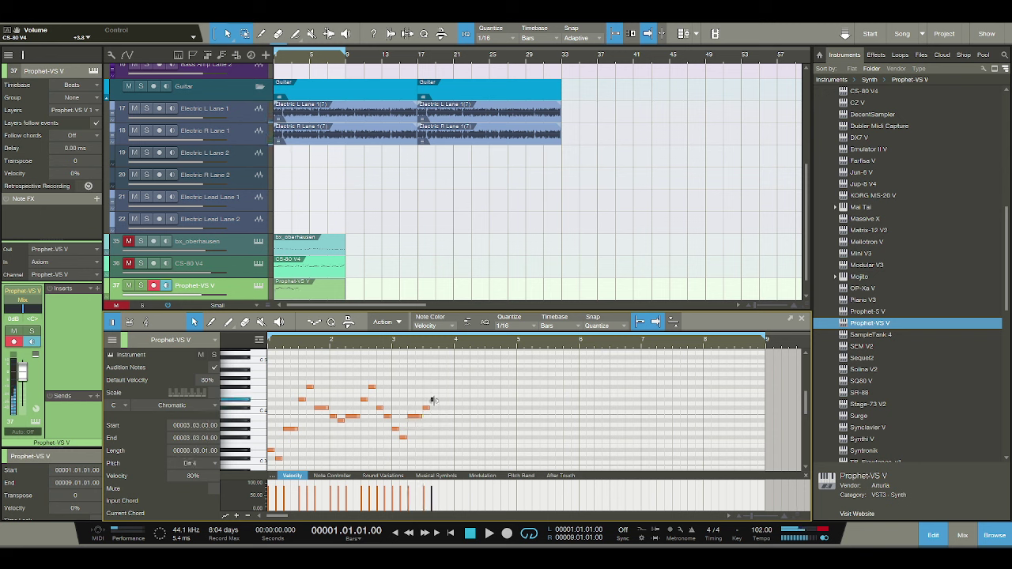
double_click(443, 417)
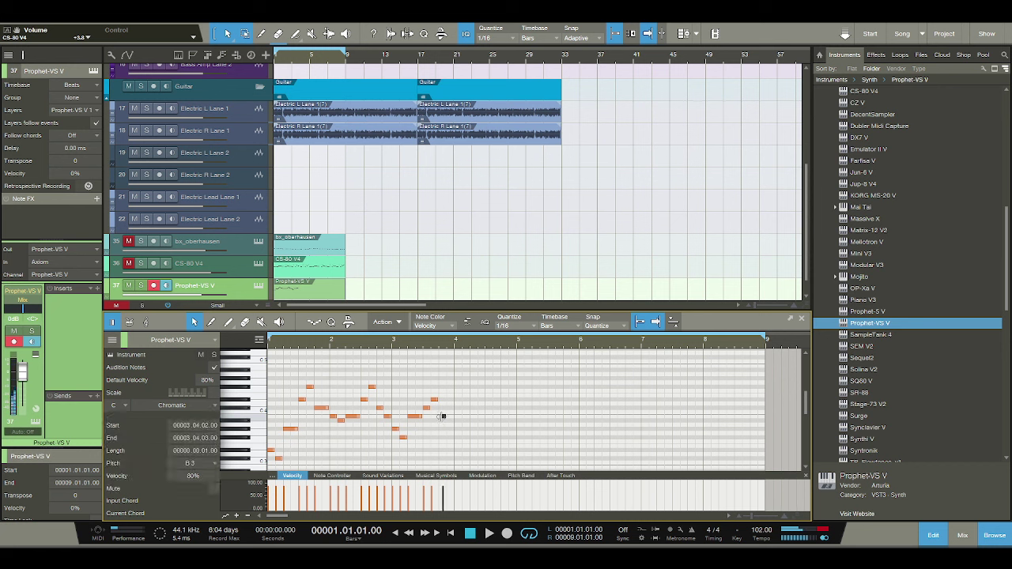
drag(441, 416, 452, 408)
Raise the Prophet-VS V track volume to +10.0 dB and play the melody.
drag(23, 372, 39, 364)
key(space)
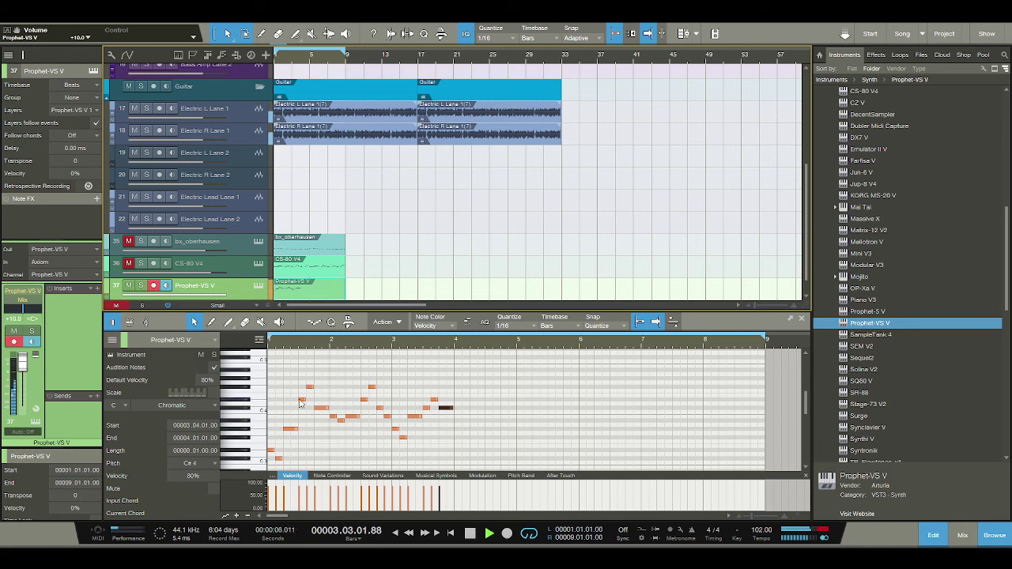
key(space)
Lower the one-beat note on beat 2 of bar 3 to G#3 and audition the change.
click(413, 416)
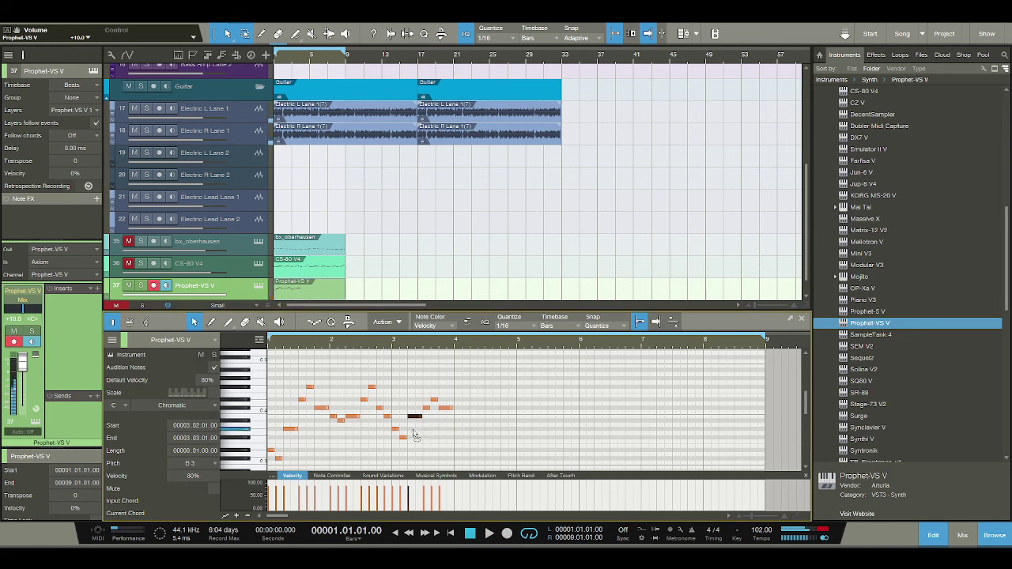
drag(414, 434, 415, 432)
key(space)
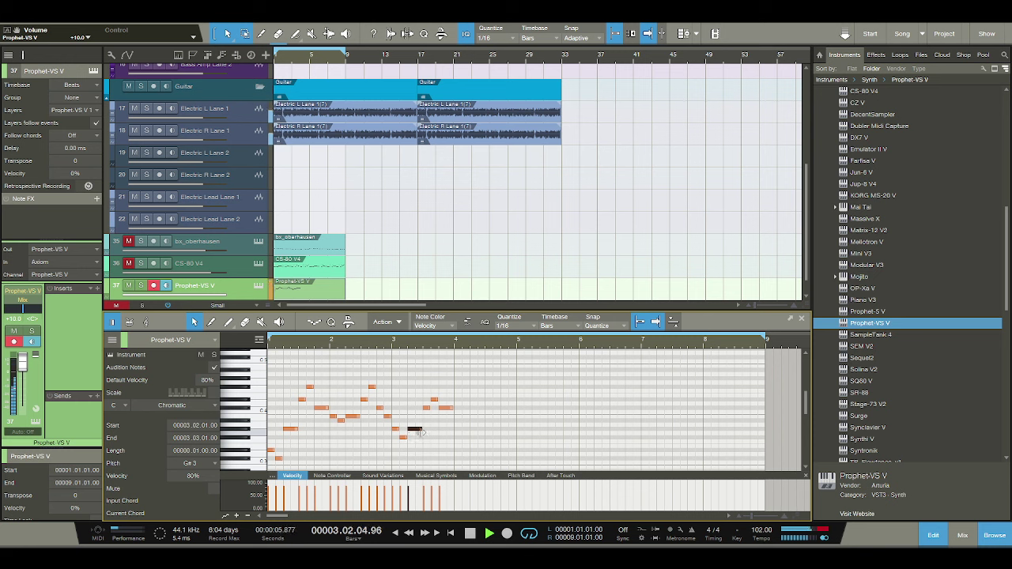
key(space)
key(space)
key(space)
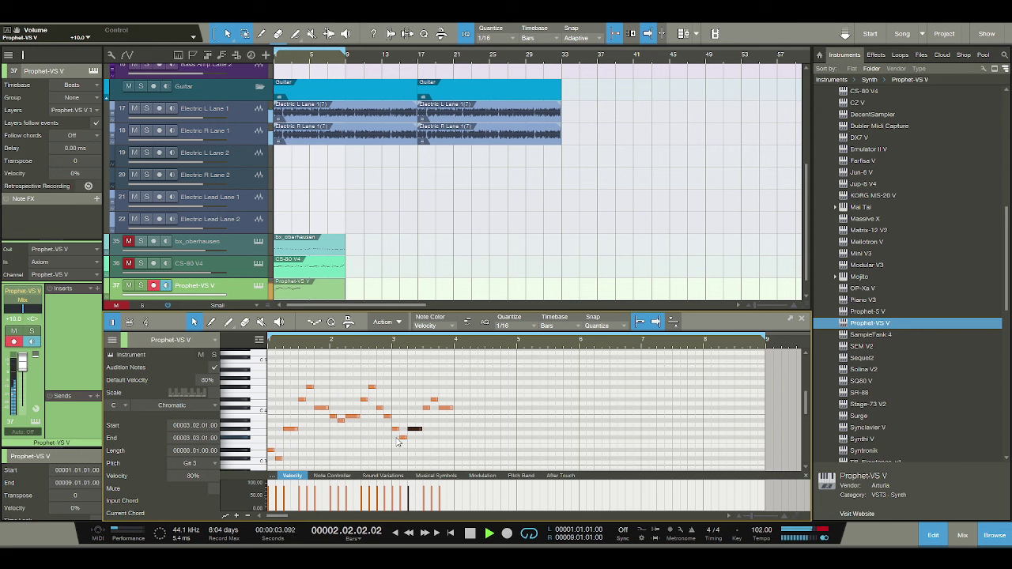
key(space)
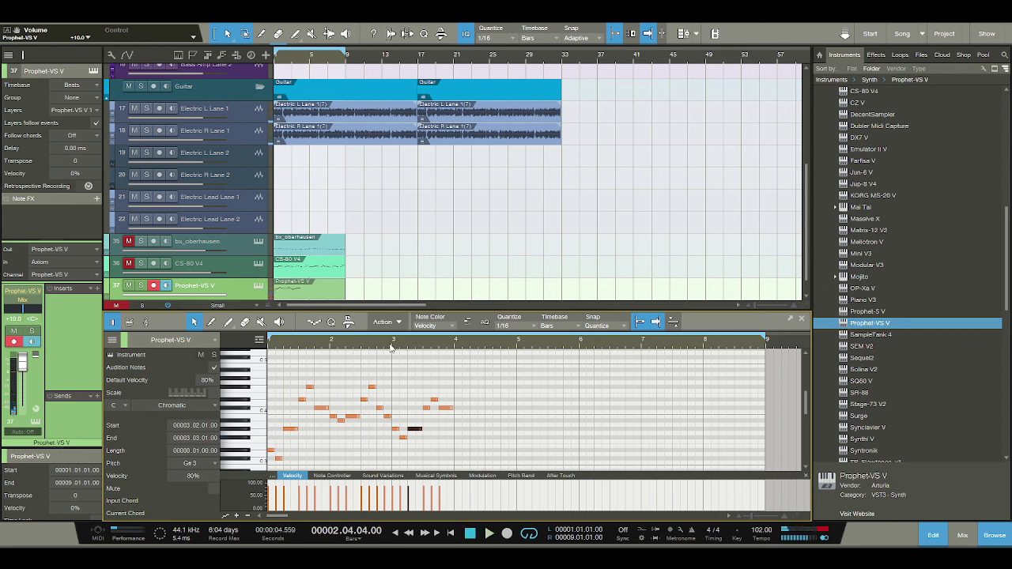
key(space)
key(space)
Move the last three notes of bar 3 down seven semitones to F#3, G#3 and F#3.
click(426, 444)
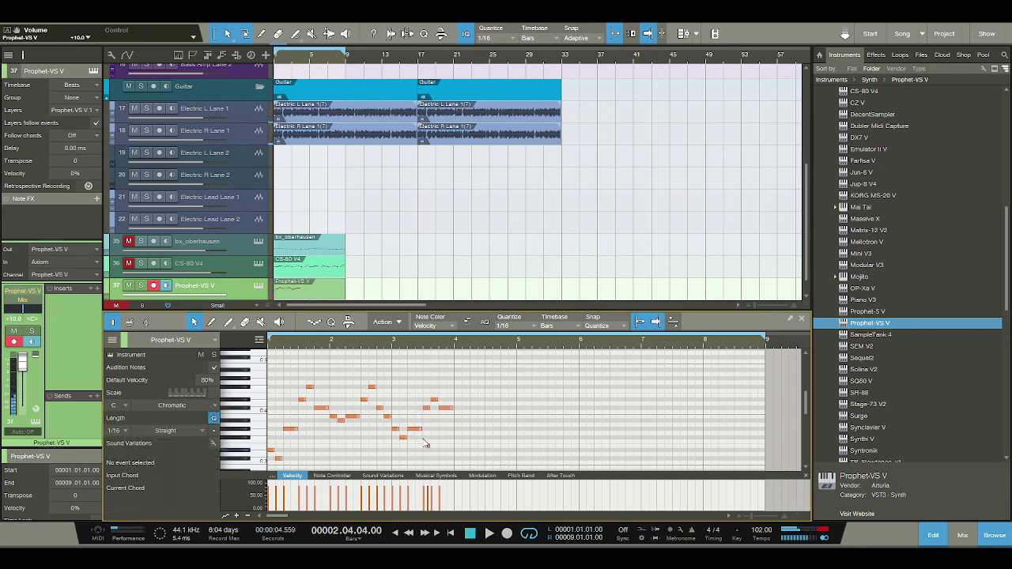
click(428, 446)
click(431, 385)
drag(421, 394, 455, 412)
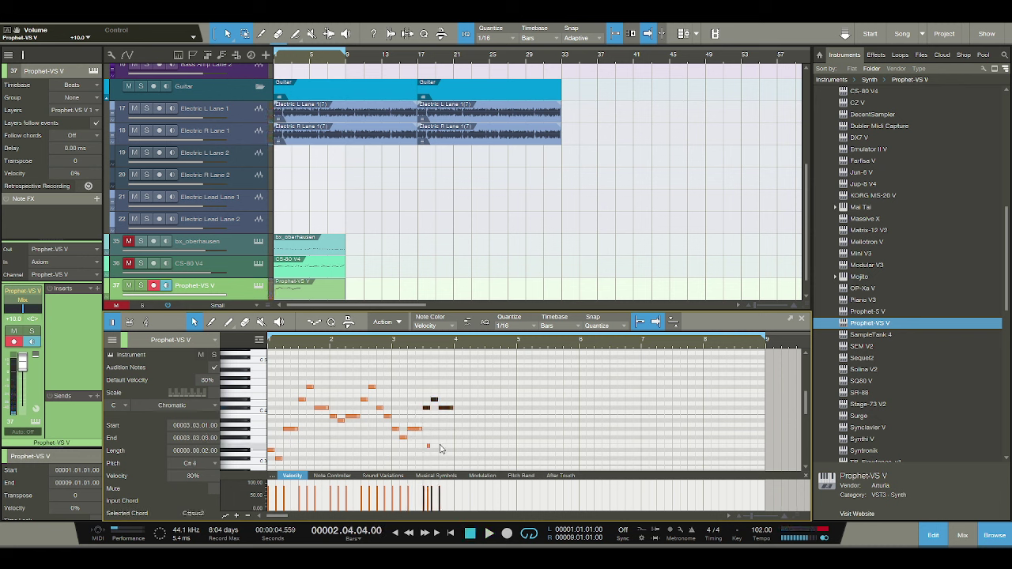
mouse_move(440, 448)
mouse_down()
mouse_move(426, 412)
mouse_move(428, 437)
mouse_up()
click(436, 438)
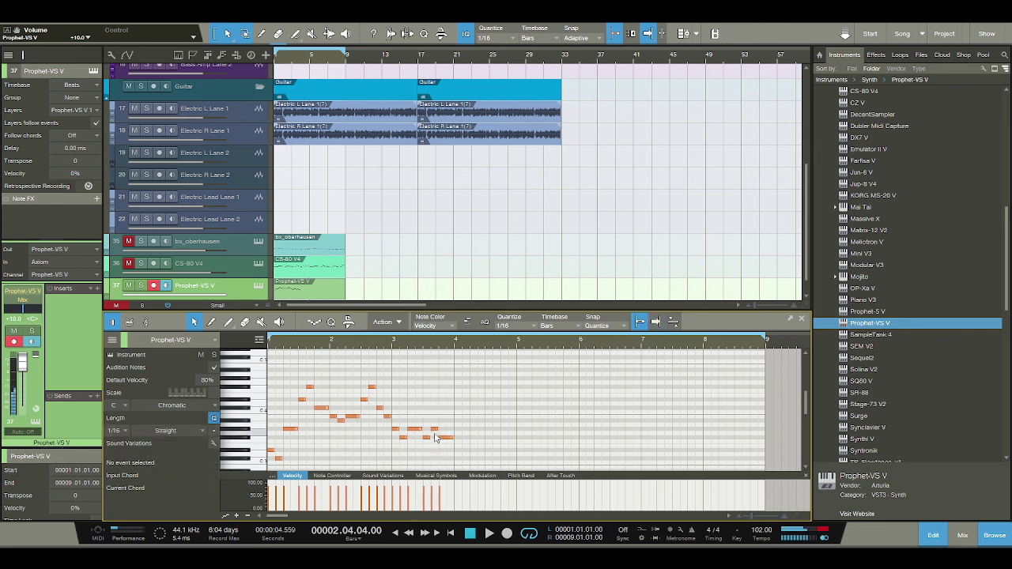
Lower the half-beat note just before beat 4 of bar 3 to D#3 and play from the end of bar 2.
click(434, 429)
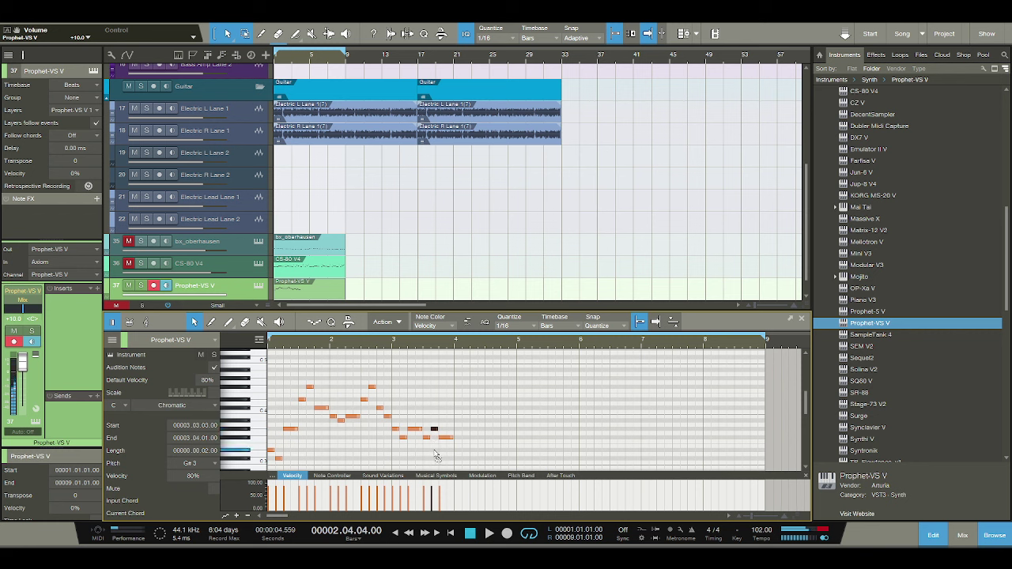
drag(436, 457, 434, 450)
key(space)
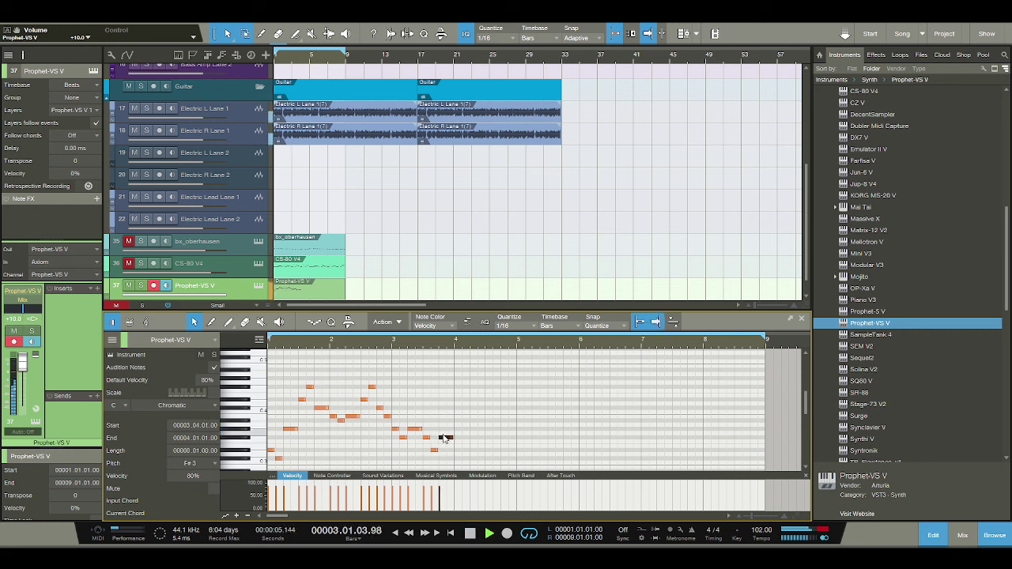
key(space)
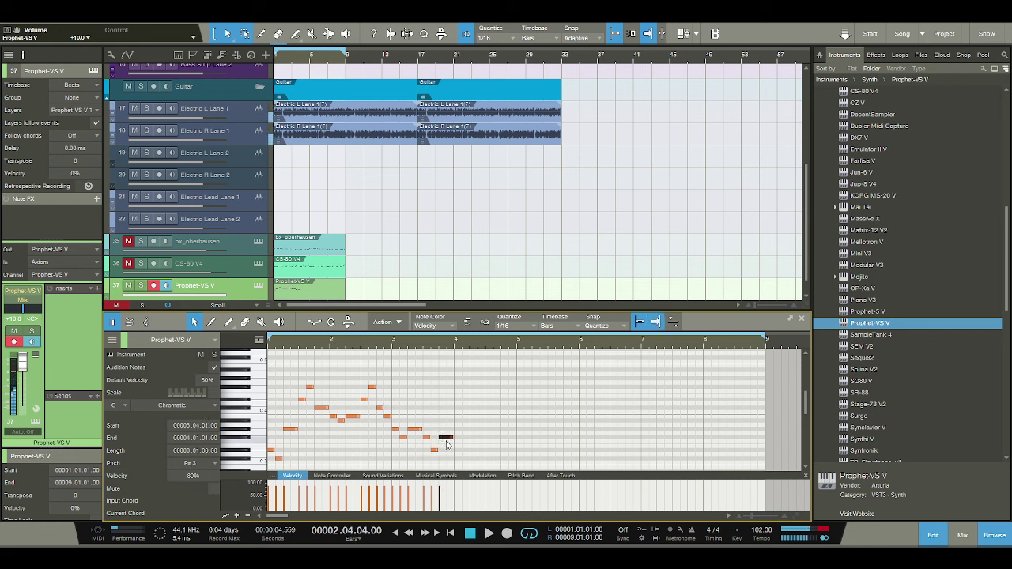
key(space)
scroll(371, 359, up, 3)
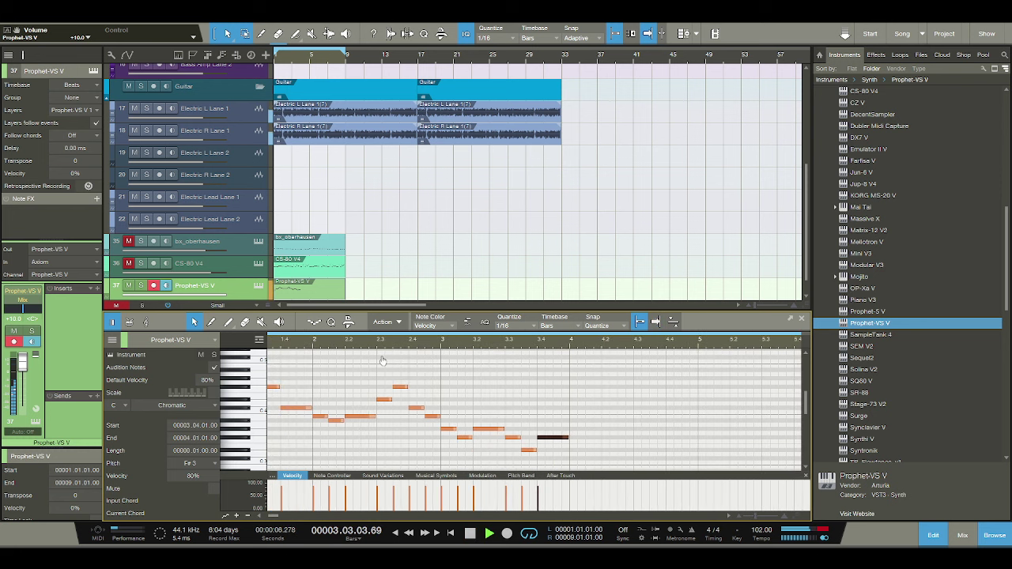
key(space)
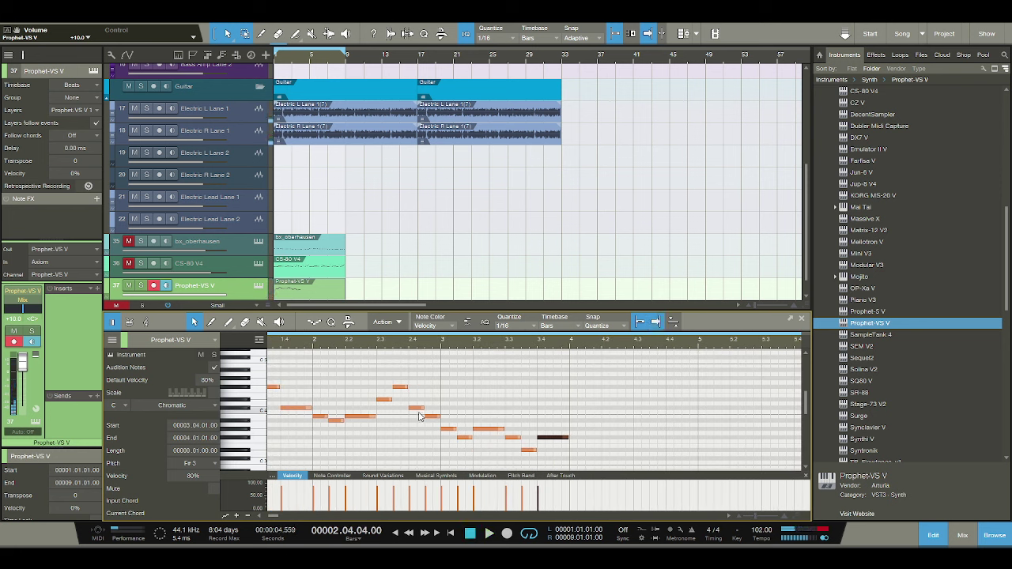
Compare the CS-80 V4 and Prophet-VS V melodies from the song start by muting each track in turn.
click(472, 535)
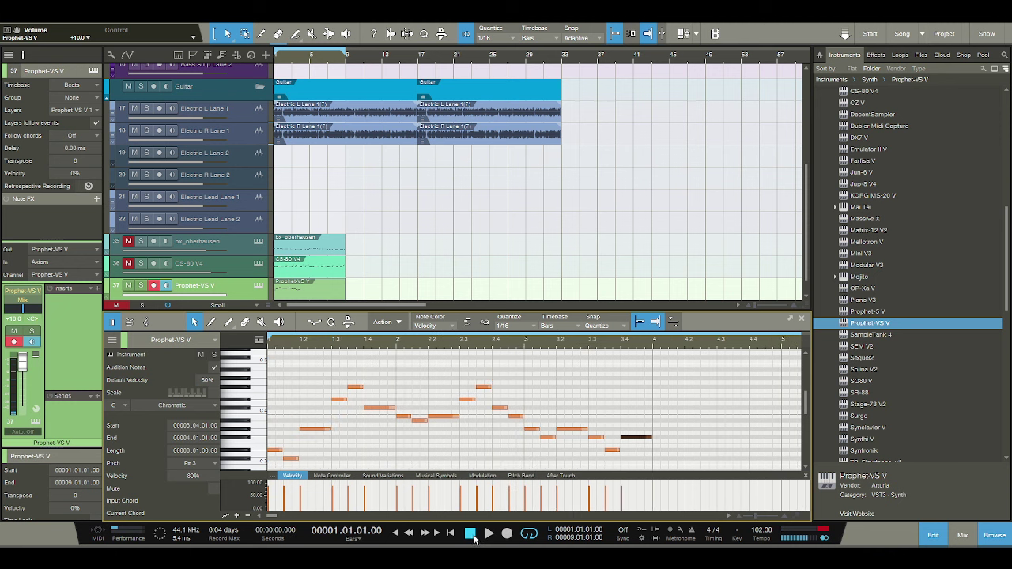
click(488, 535)
click(127, 263)
click(141, 264)
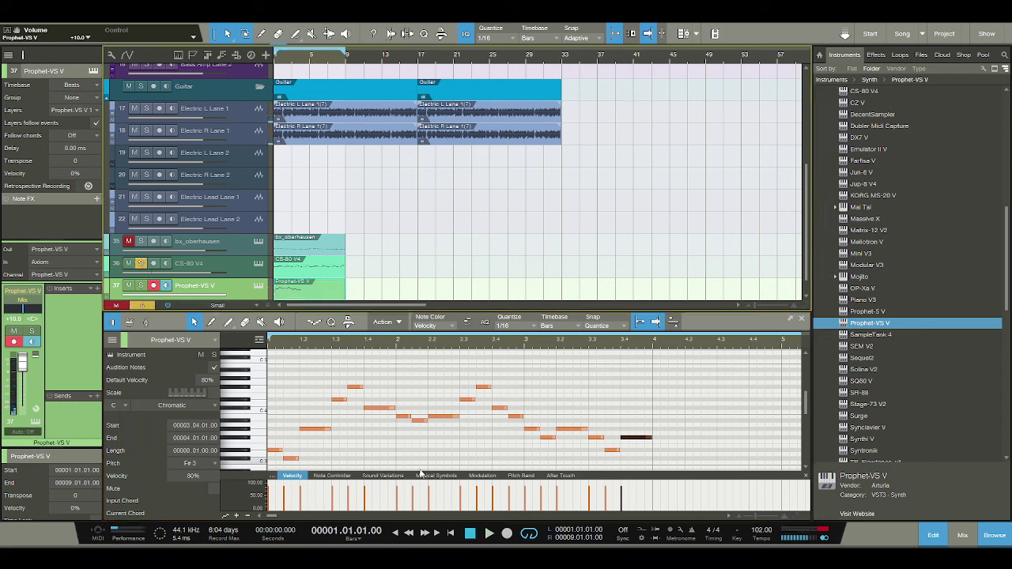
click(129, 285)
click(141, 263)
click(489, 534)
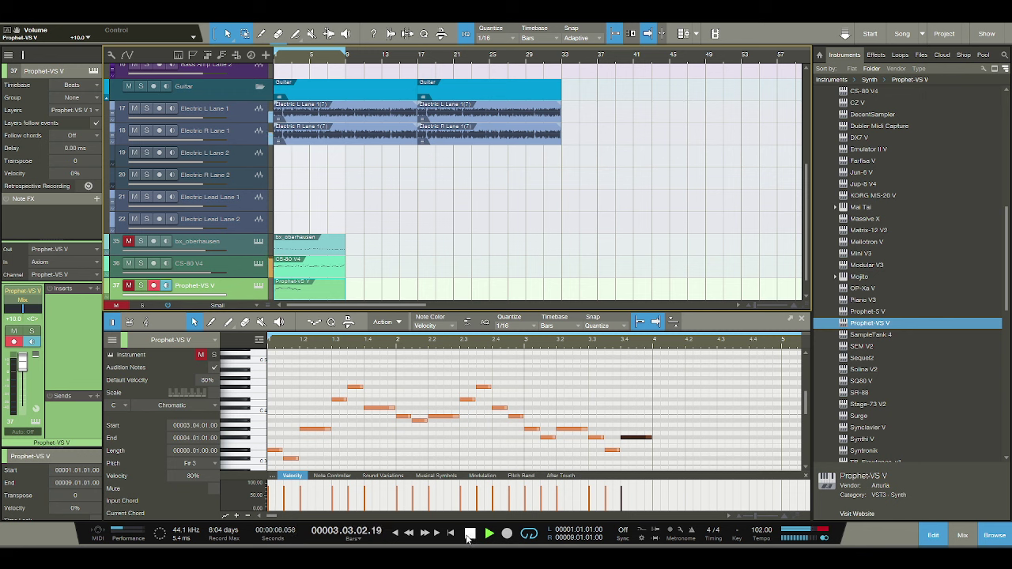
click(468, 536)
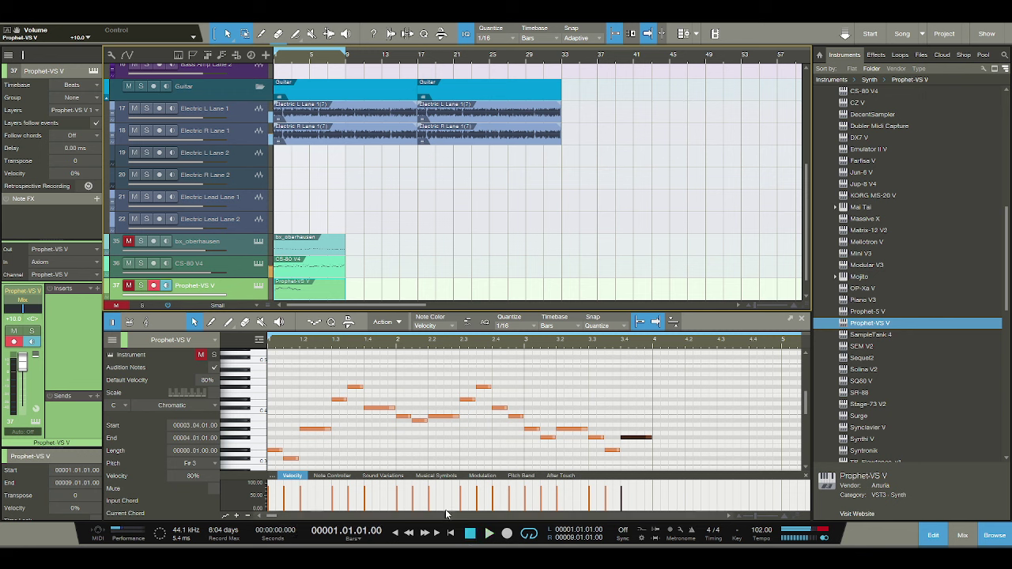
click(130, 264)
key(space)
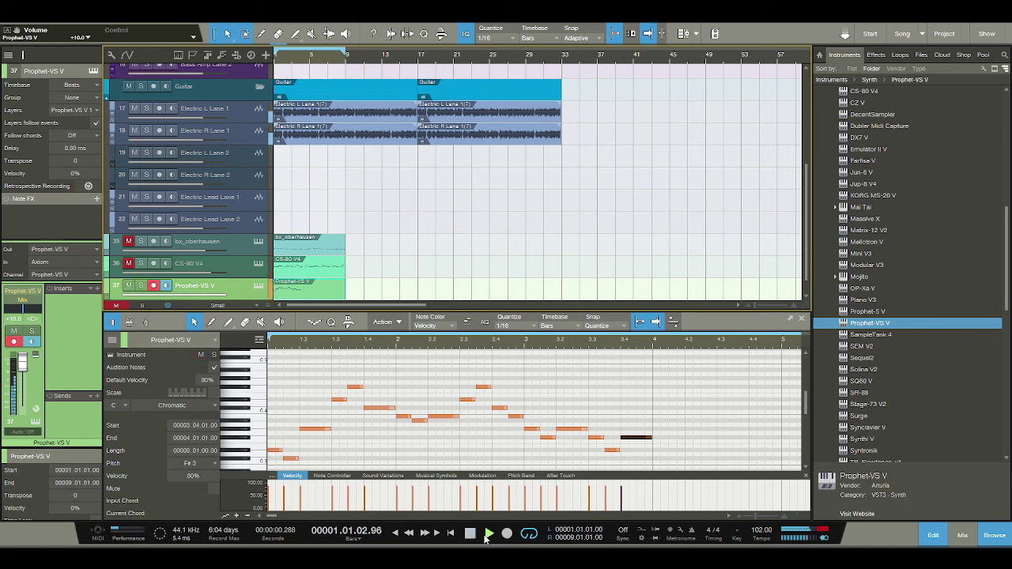
click(472, 534)
Check the Prophet-VS V instrument window, close it, and play the melody from the start.
click(257, 288)
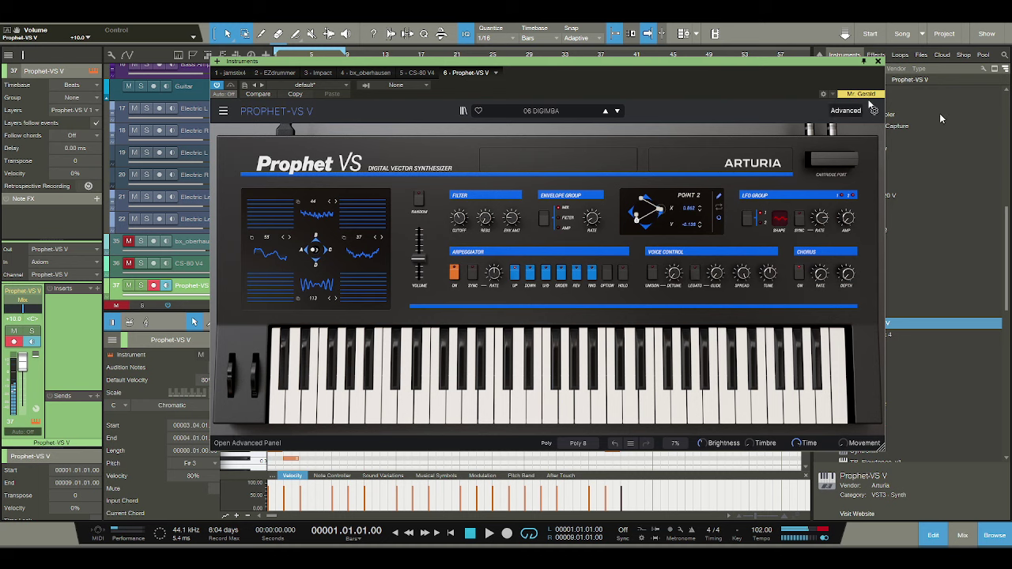
click(878, 62)
key(space)
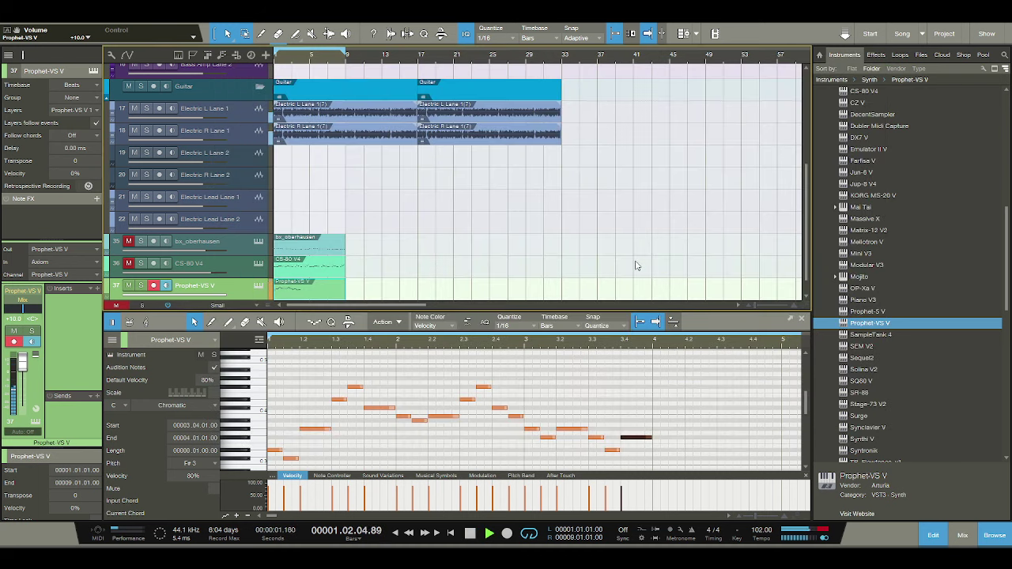
key(space)
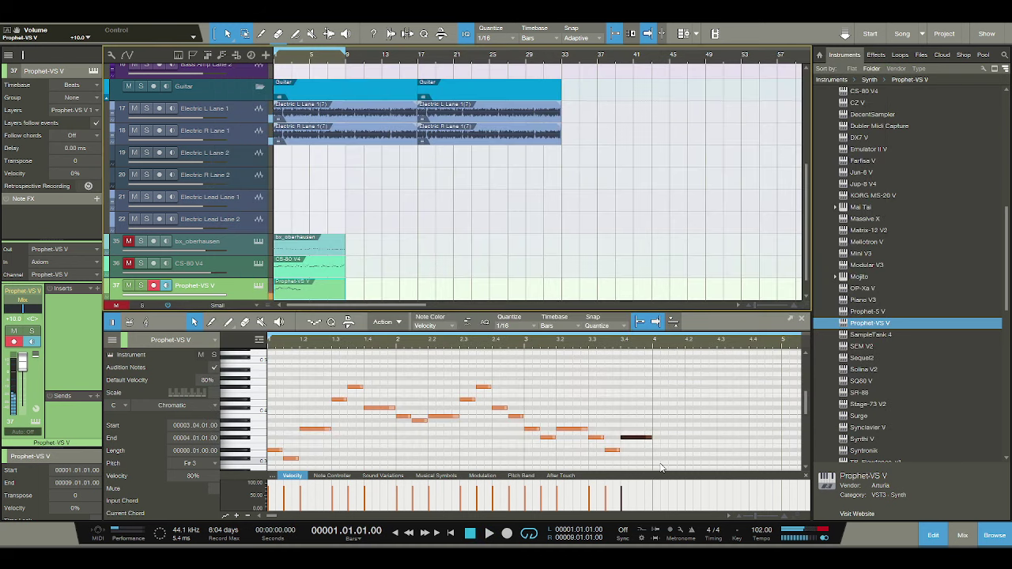
Delete all notes from the Prophet-VS V part.
click(325, 388)
key(ctrl+a)
key(Delete)
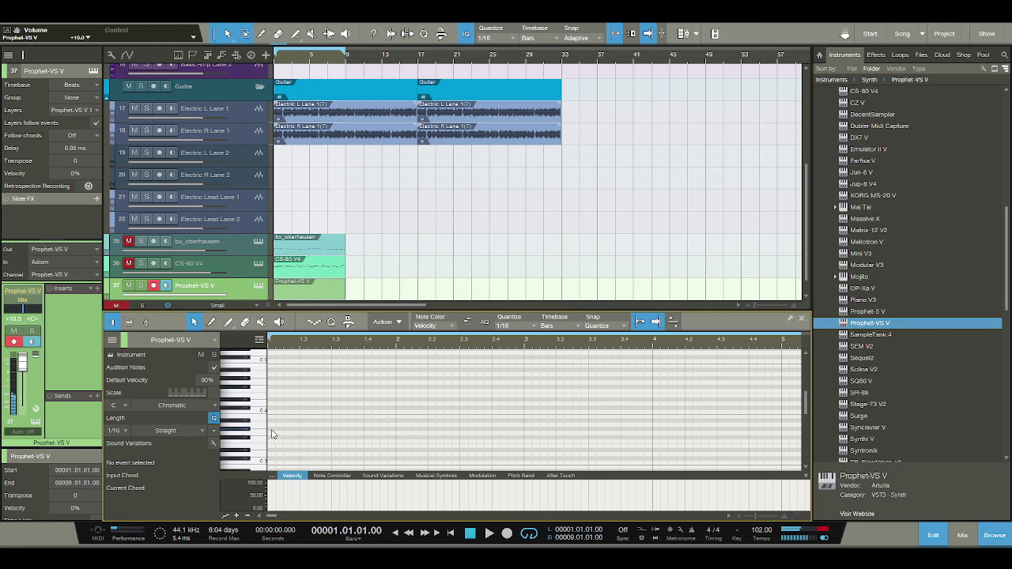
Add sixteenth notes G#3, F#3 and F#3 from the start of bar 1, and play them.
drag(272, 428, 275, 431)
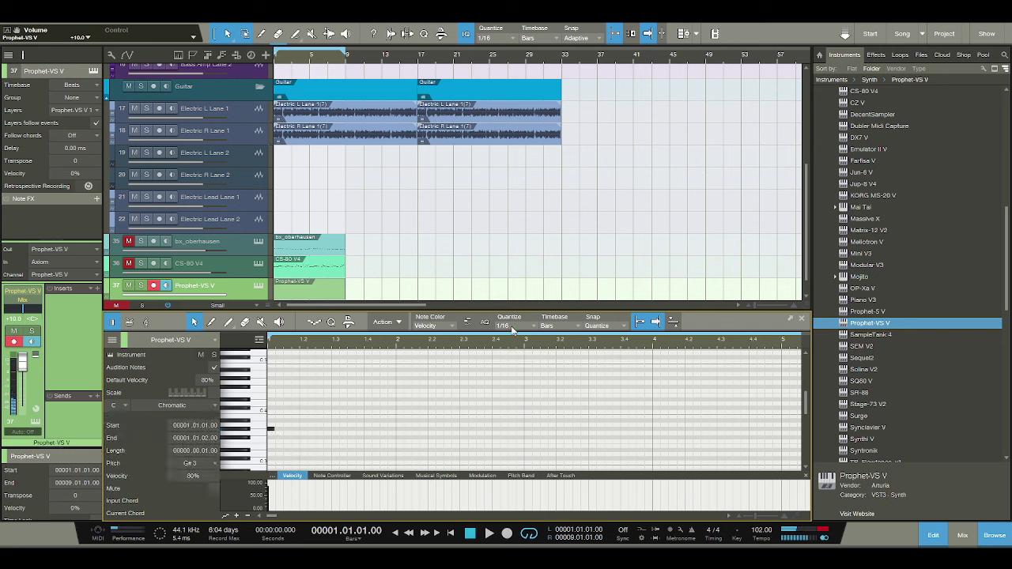
click(280, 438)
click(290, 437)
key(space)
key(space)
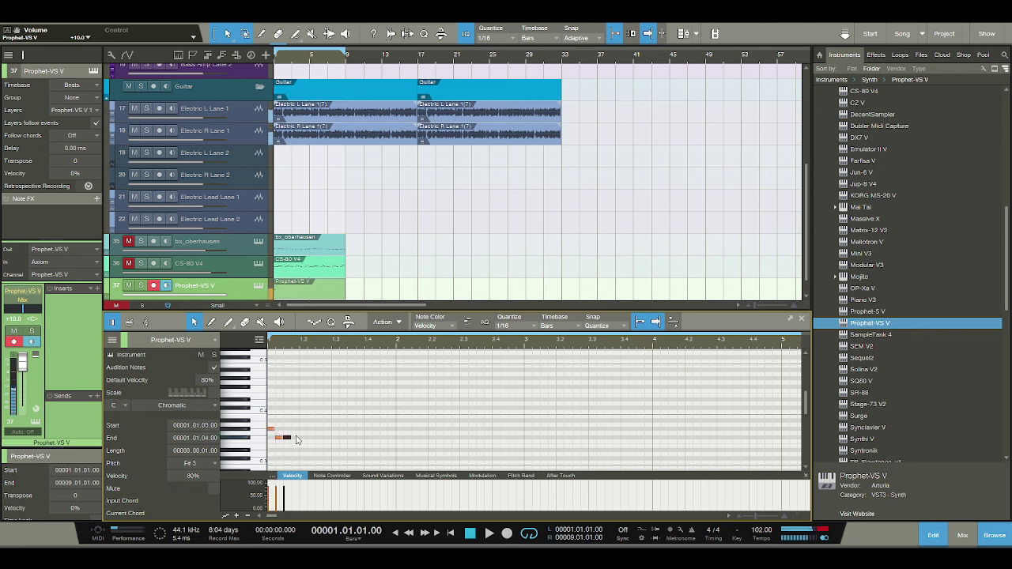
Add A#3 on the fourth sixteenth of bar 1 and two B3 sixteenths on beat 2, and play the phrase.
click(295, 420)
click(303, 437)
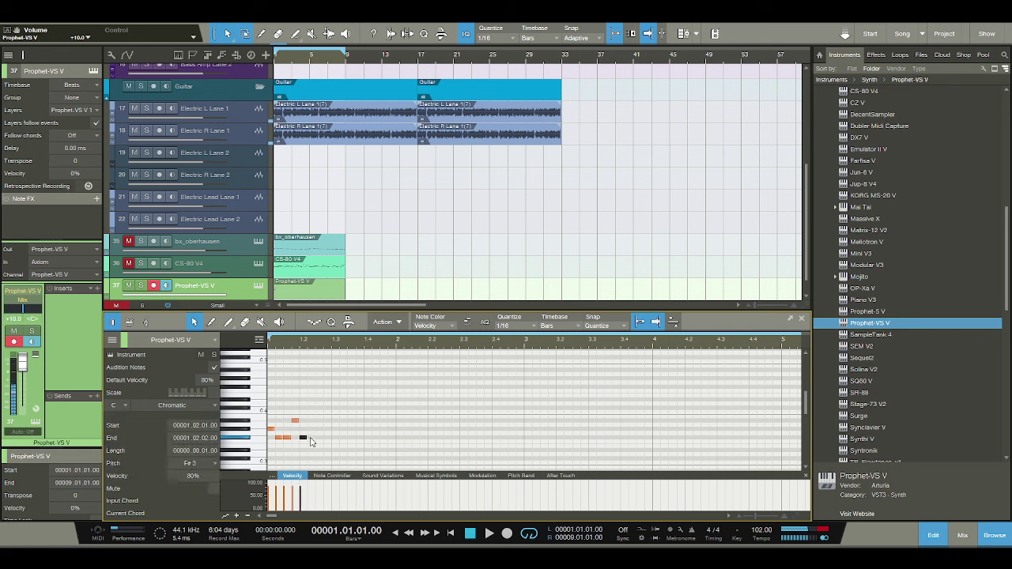
click(313, 437)
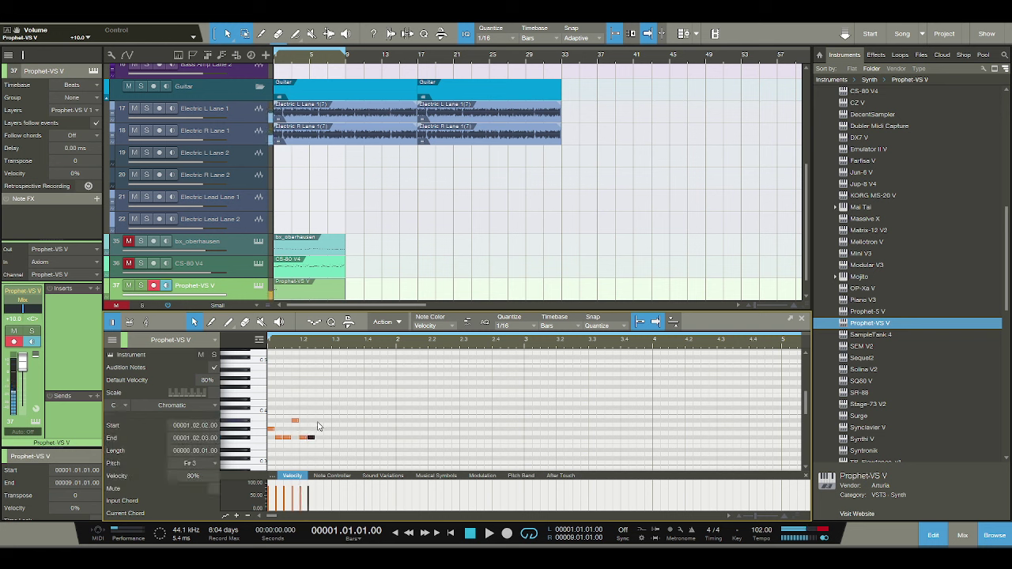
click(305, 438)
drag(304, 440, 308, 422)
key(space)
key(space)
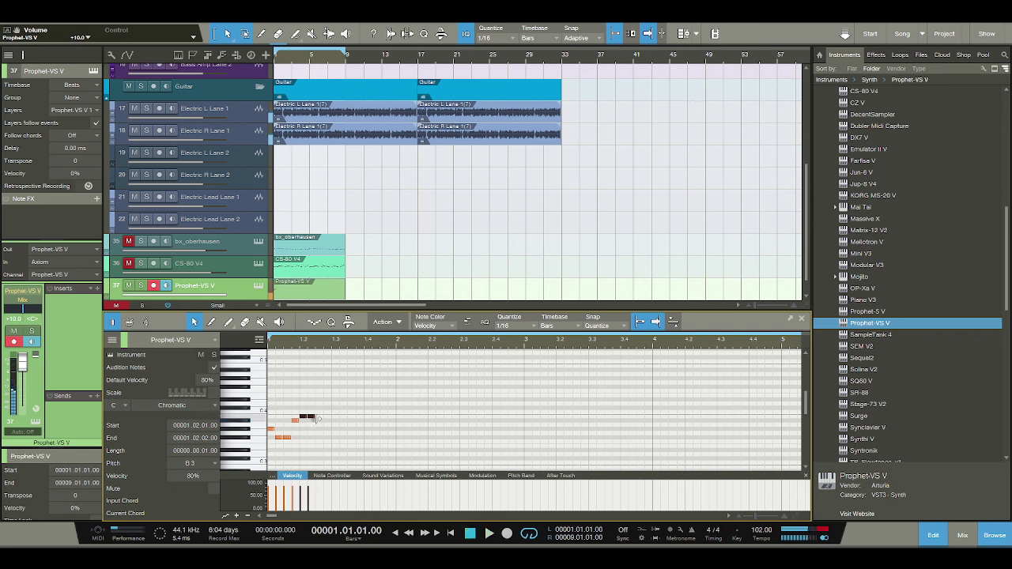
key(space)
key(space)
Add a C#4 sixteenth just before beat 3 of bar 1 and two D#4 sixteenths on beat 3, and play from the start.
click(326, 413)
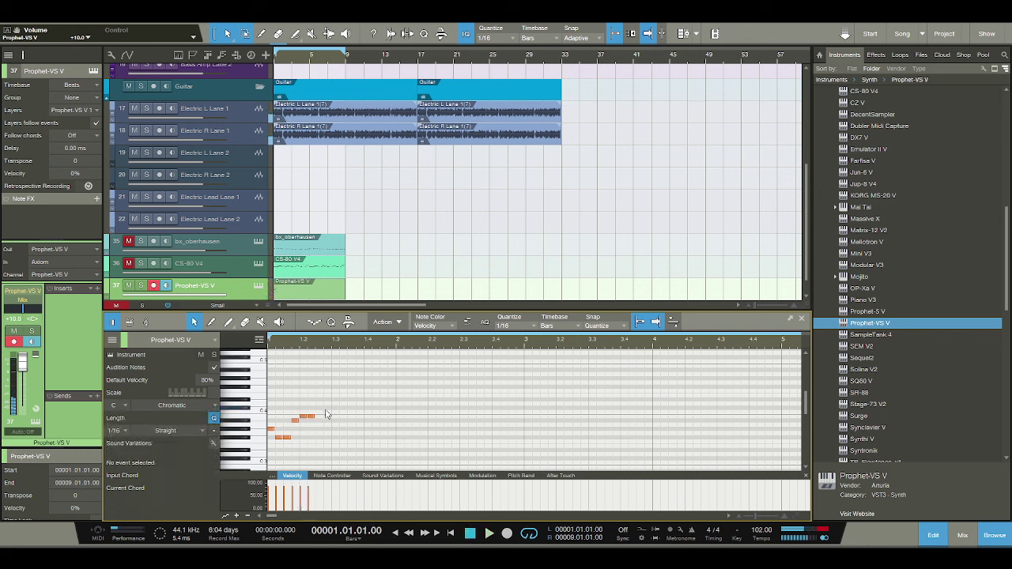
drag(324, 414, 327, 407)
click(339, 404)
click(339, 402)
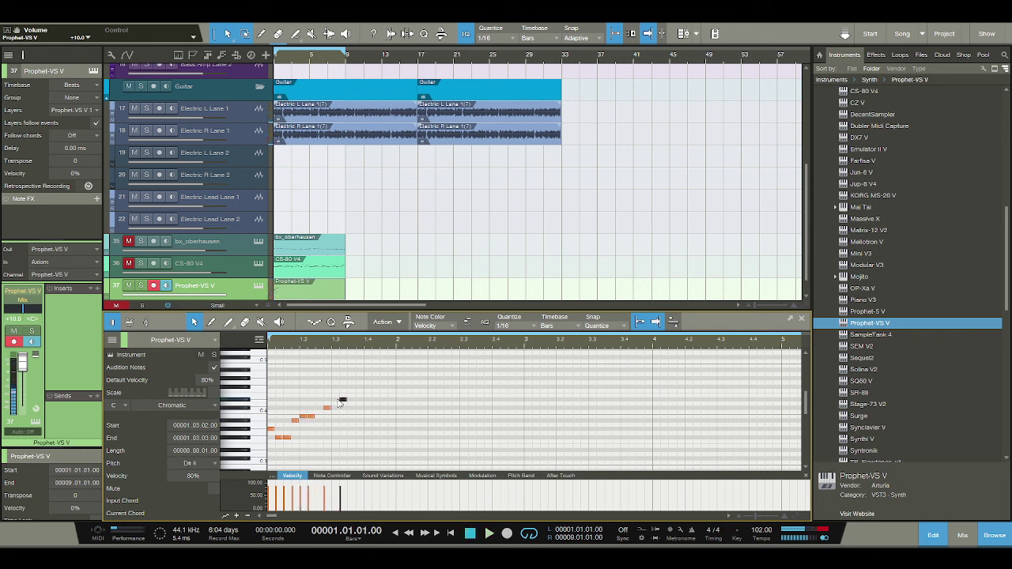
key(space)
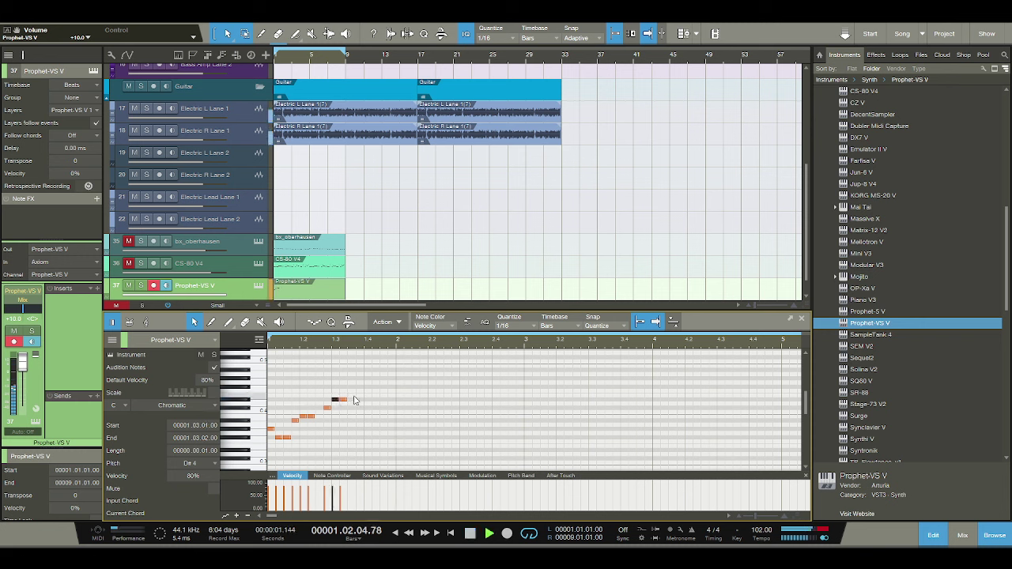
key(space)
Add an F#4 sixteenth just before beat 4 of bar 1 and two D#4 sixteenths on beat 4, and play from the start.
click(359, 387)
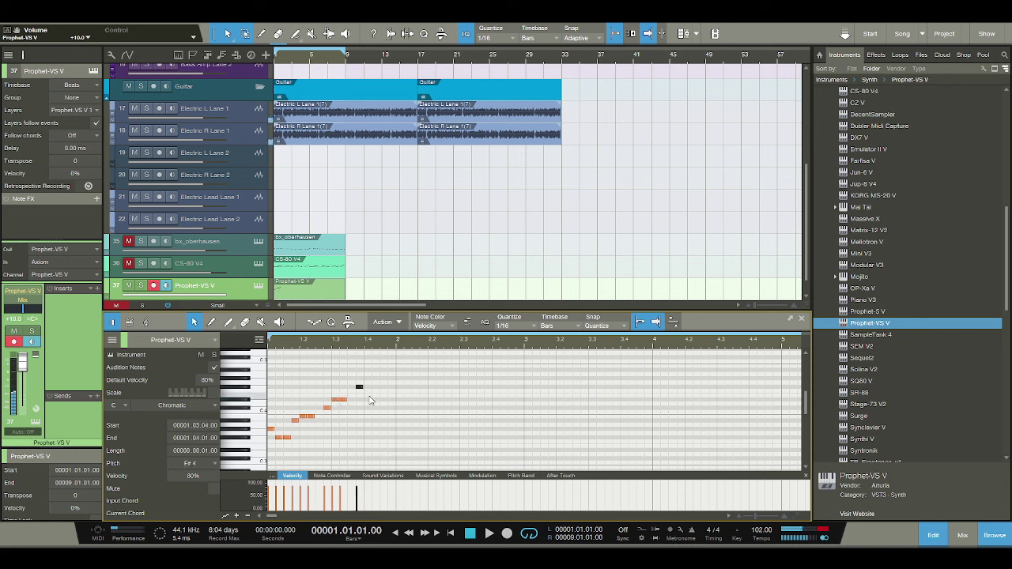
click(370, 397)
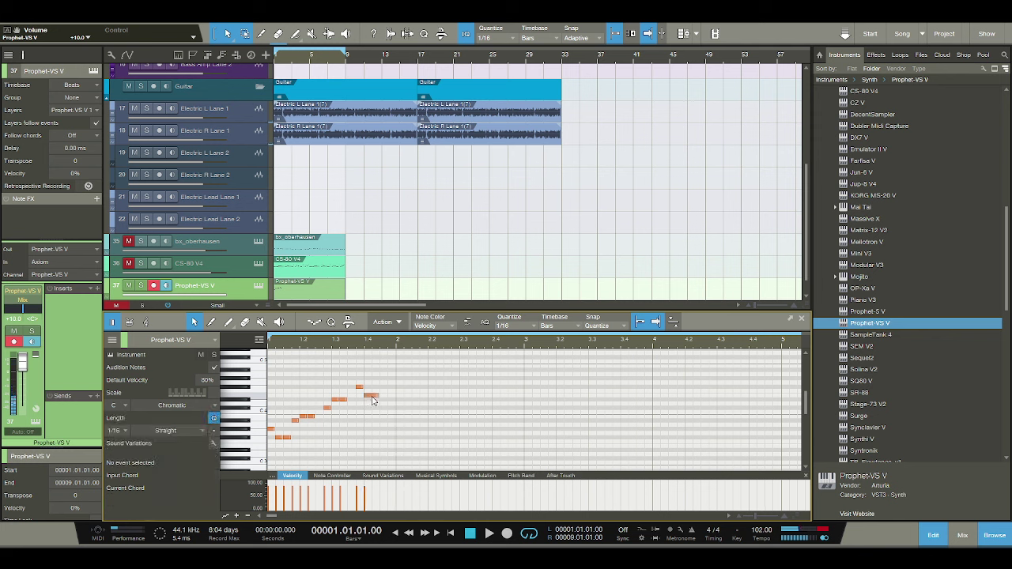
click(373, 399)
click(375, 400)
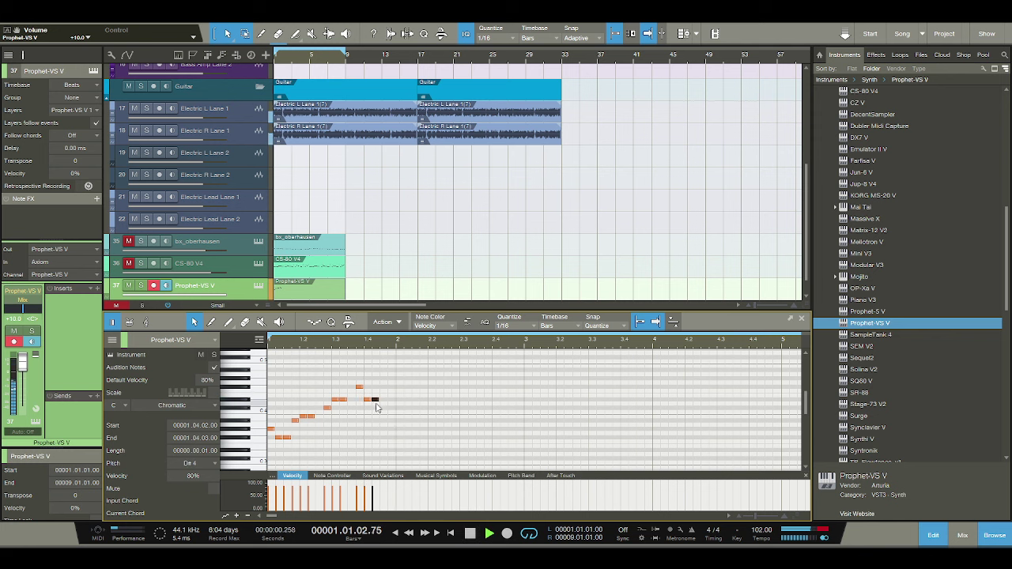
key(space)
Fill beat 1 of bar 2 with sixteenth notes C#4, B3, C#4 and C#4, and play the melody from the start.
click(398, 408)
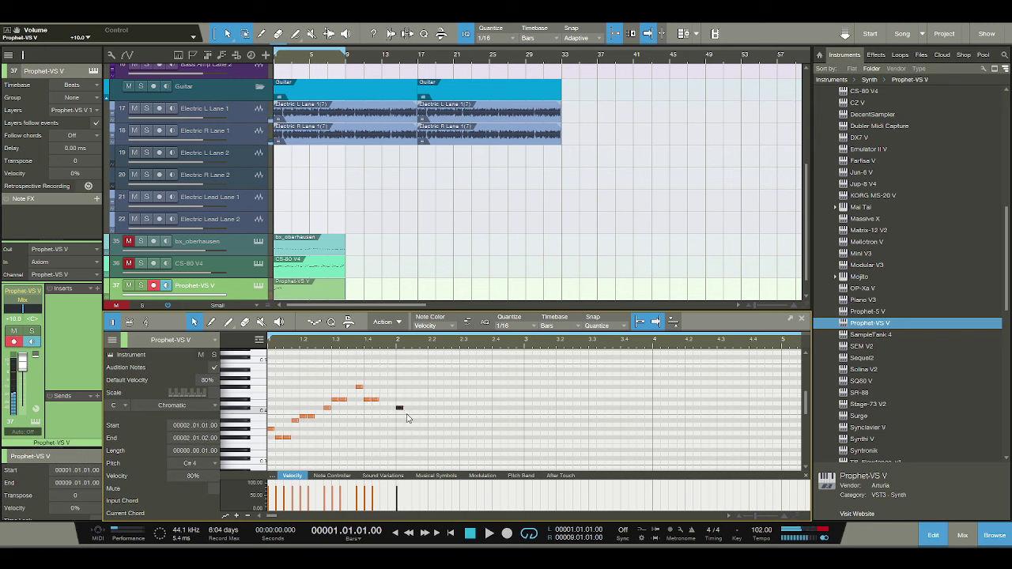
click(406, 418)
click(416, 408)
key(space)
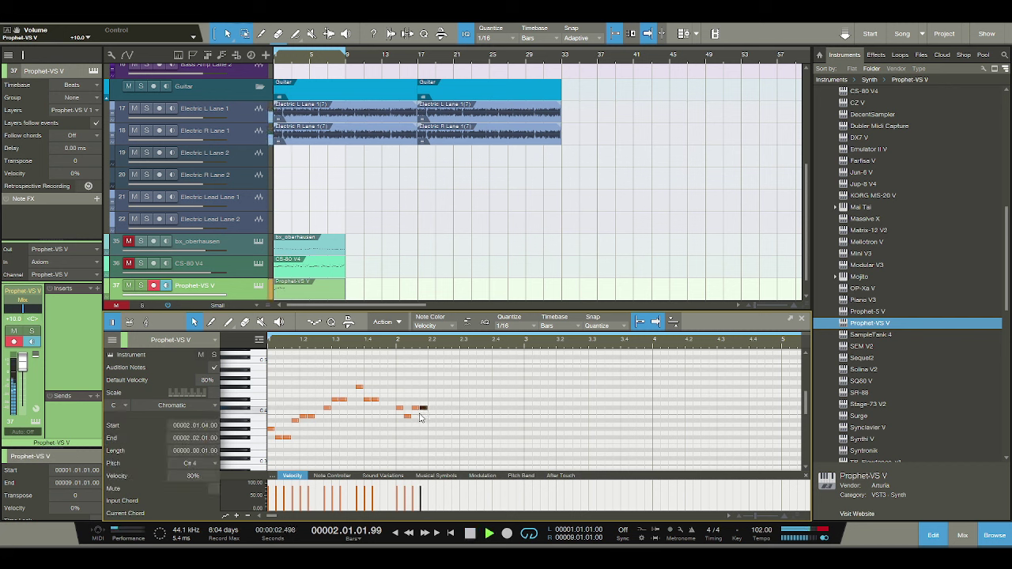
key(space)
Add descending sixteenths F#4, D#4, C#4 and B3 from the second sixteenth of beat 2 in bar 2, and play the melody.
click(438, 392)
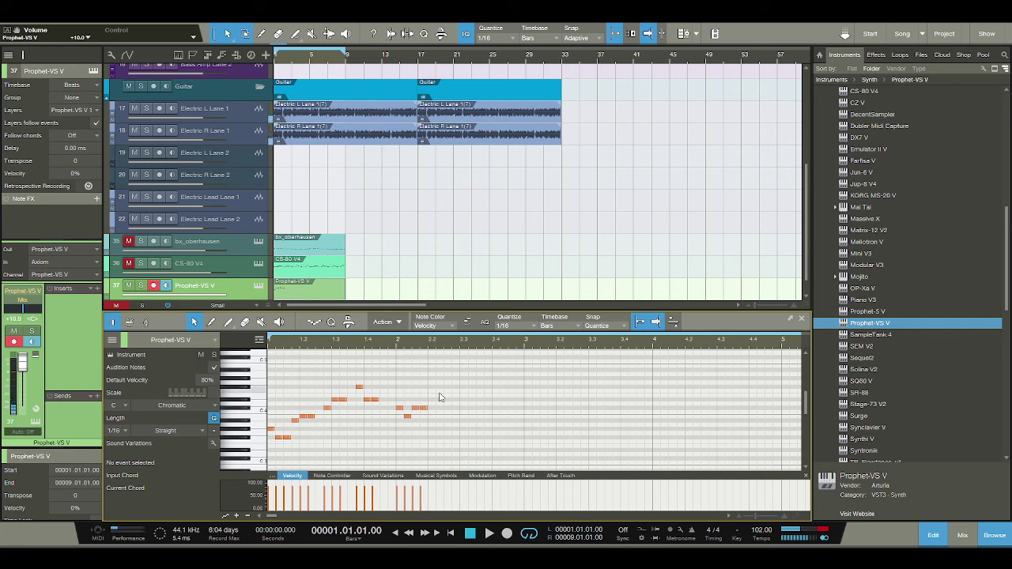
drag(439, 392, 439, 387)
click(447, 399)
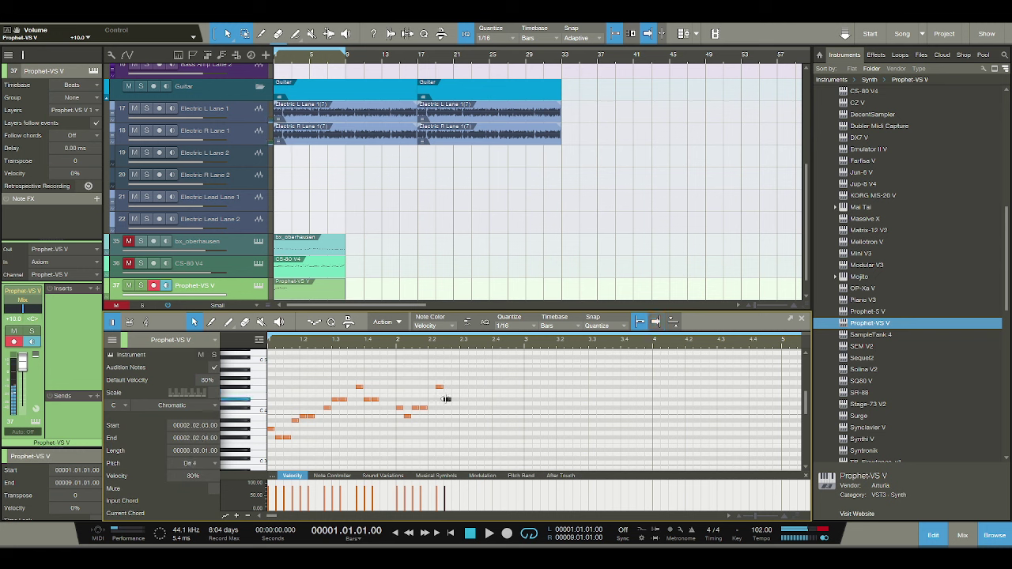
click(454, 408)
click(463, 416)
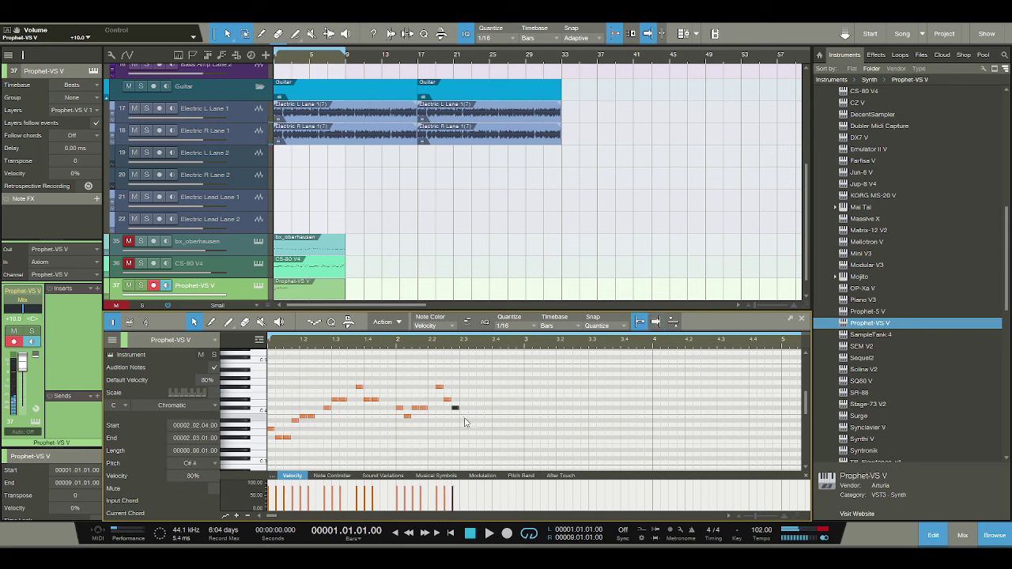
key(space)
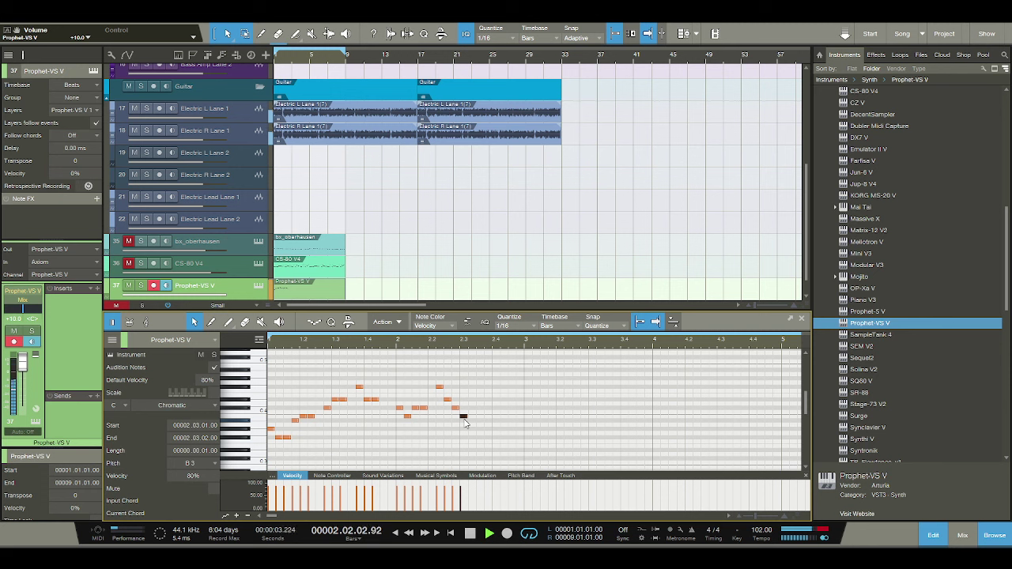
key(space)
Try filling the rest of bar 2 after beat 3 with sixteenths F#4, D#4, C#4, B3, C#4, D#4, C#4, and play it.
click(472, 387)
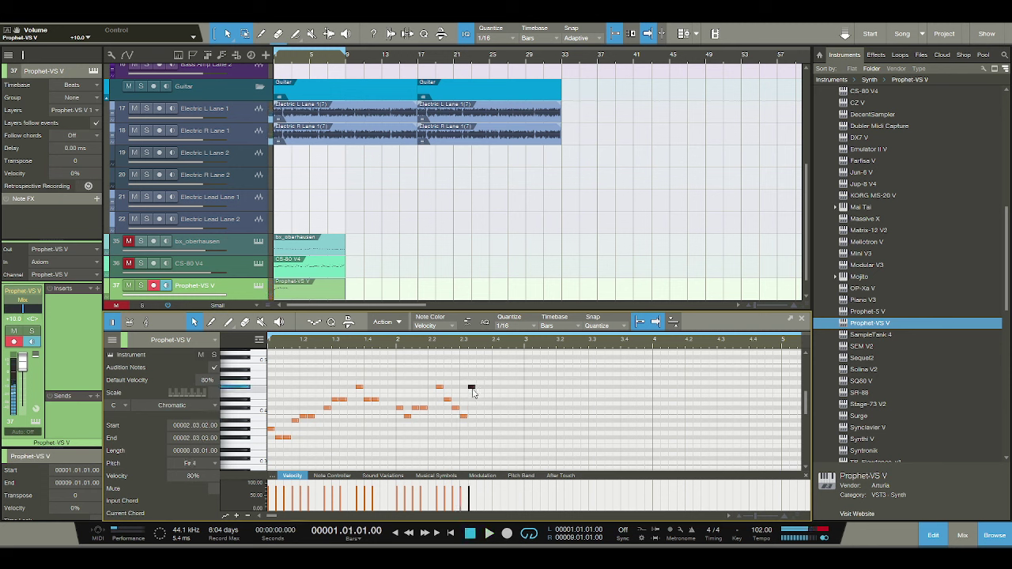
click(479, 399)
click(487, 408)
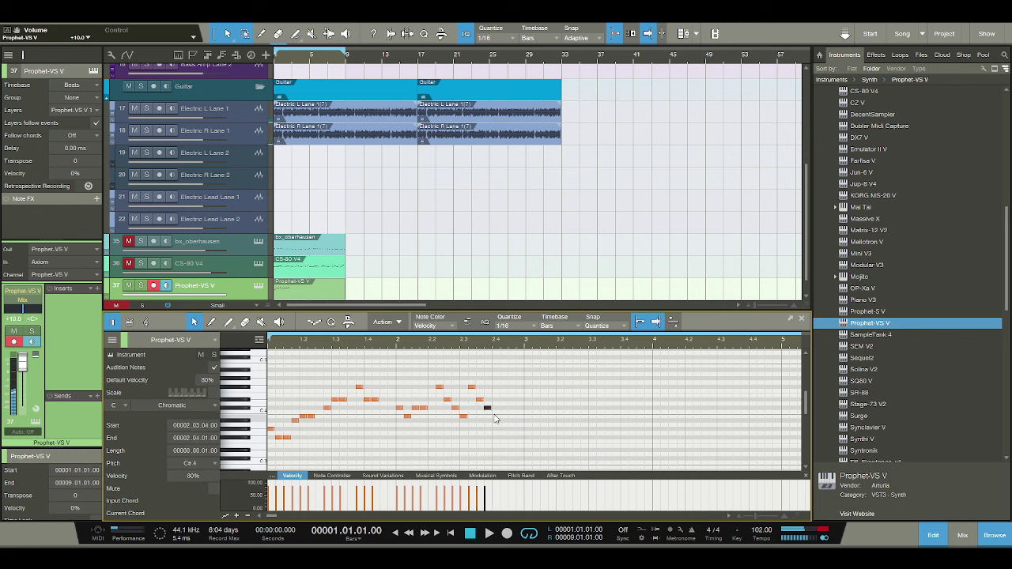
click(494, 416)
click(503, 408)
click(510, 399)
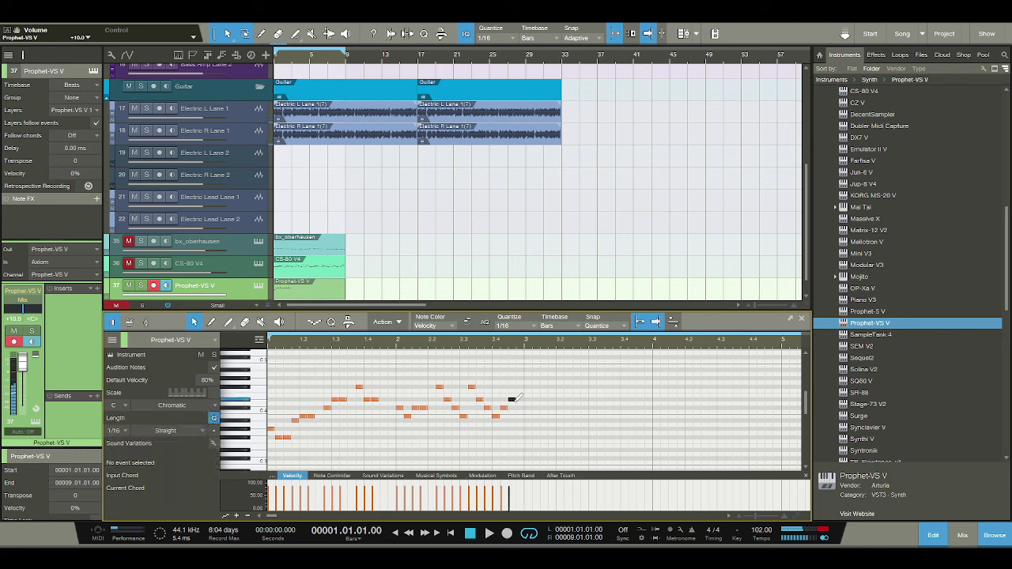
click(519, 408)
key(space)
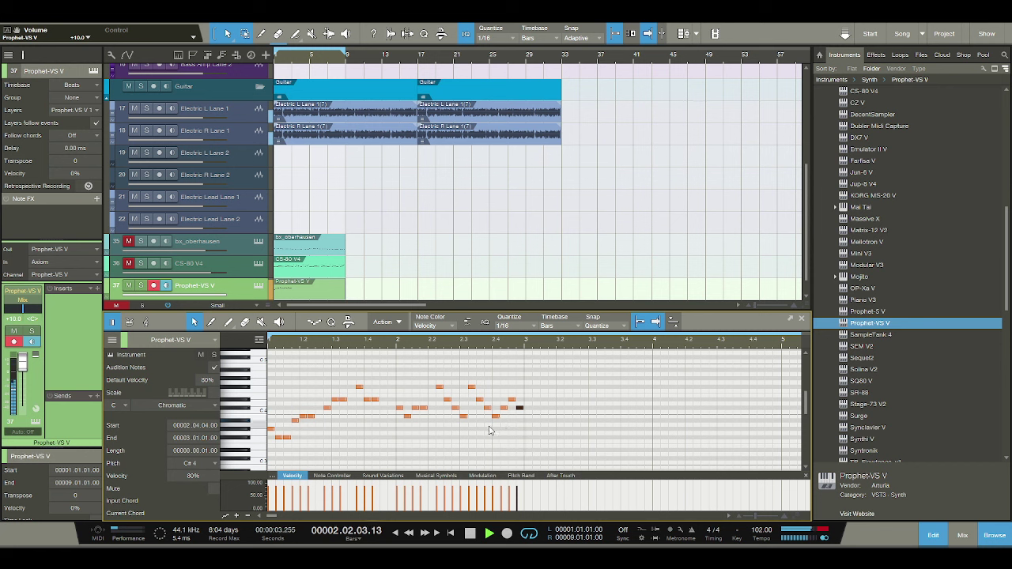
key(space)
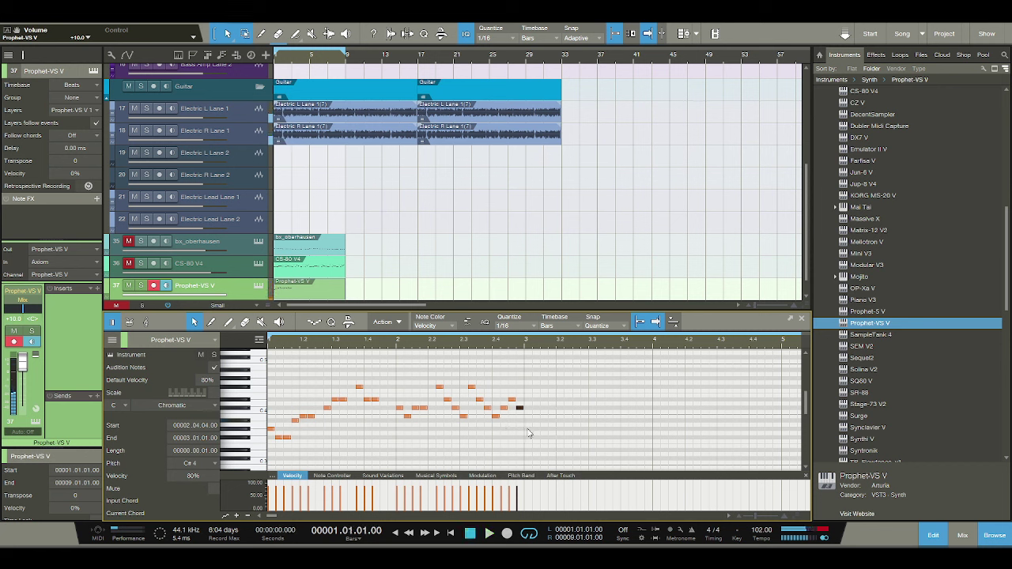
Delete the seven notes following the B3 on beat 3 of bar 2, and play the melody from the start.
drag(526, 433, 470, 381)
key(Delete)
click(463, 415)
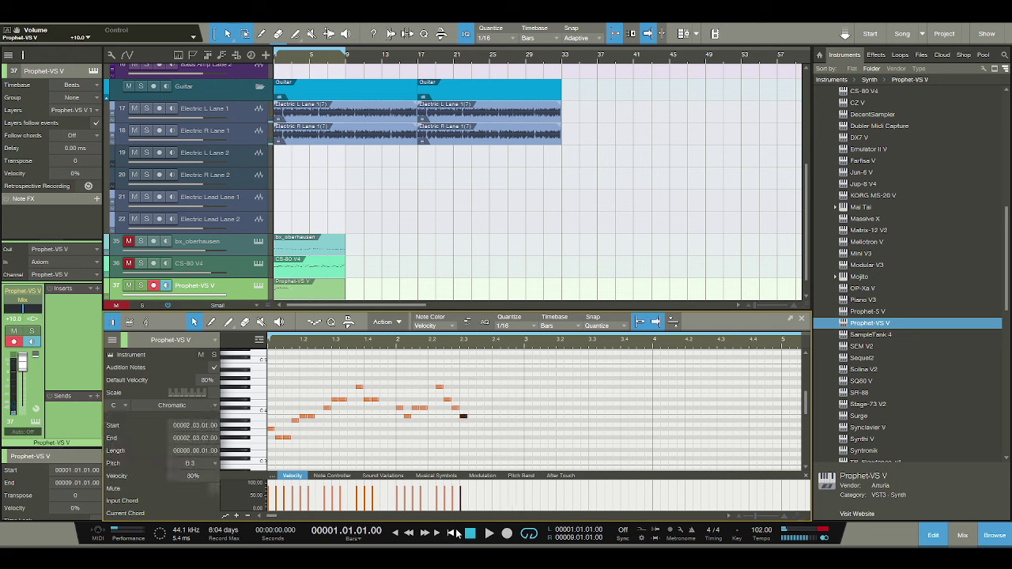
click(489, 534)
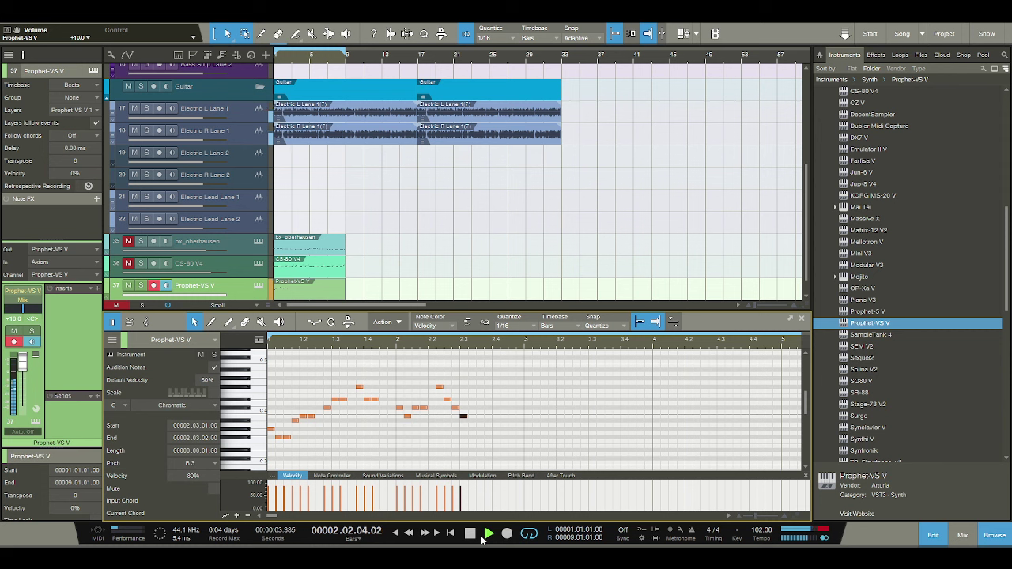
key(space)
Move the last four notes of bar 2 one sixteenth earlier to start on beat 2, and play the melody.
drag(475, 424, 433, 390)
key(space)
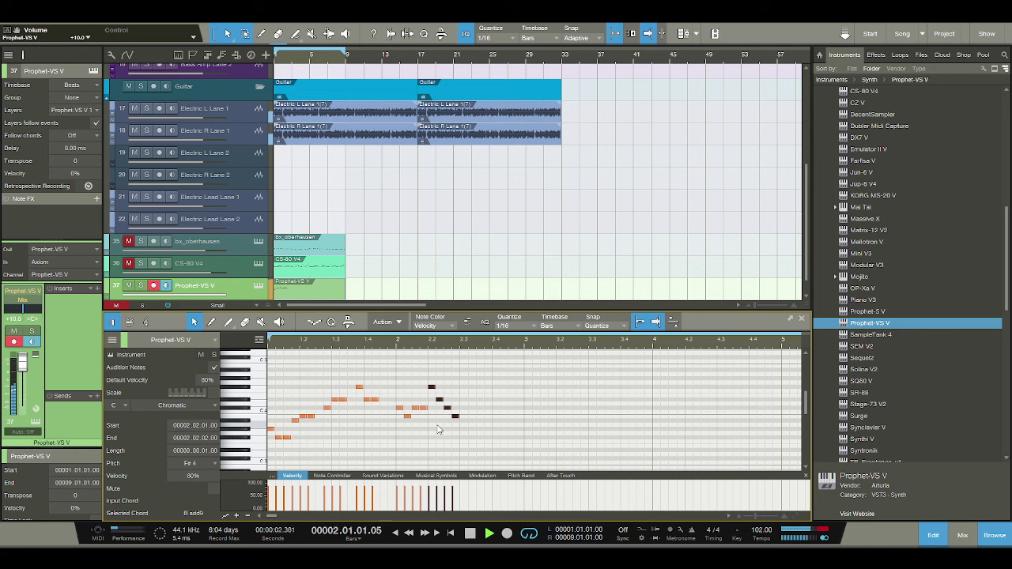
key(space)
key(space)
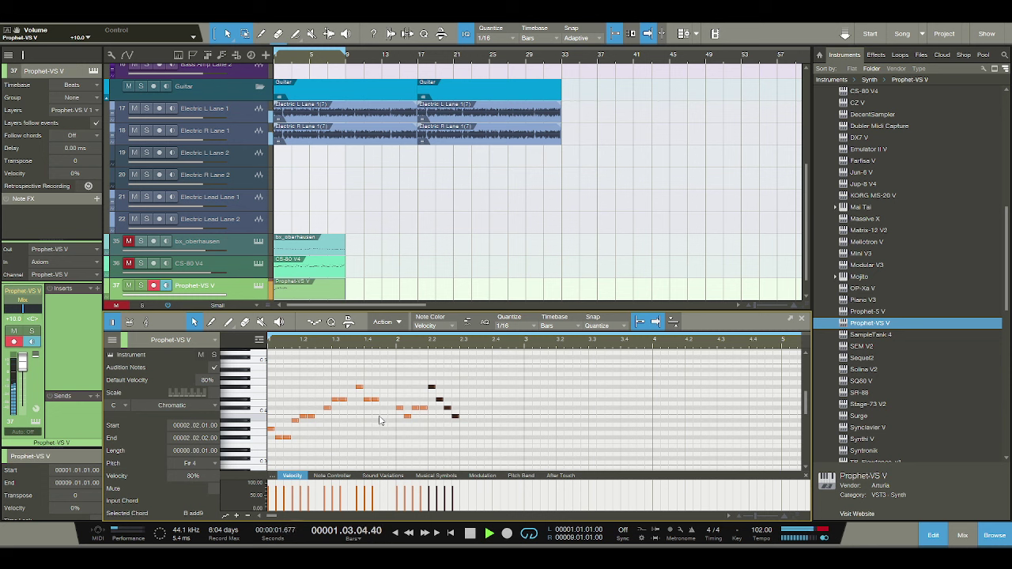
key(space)
Add a C#4 sixteenth on the third sixteenth of beat 4 in bar 1, and play the melody.
click(384, 408)
key(space)
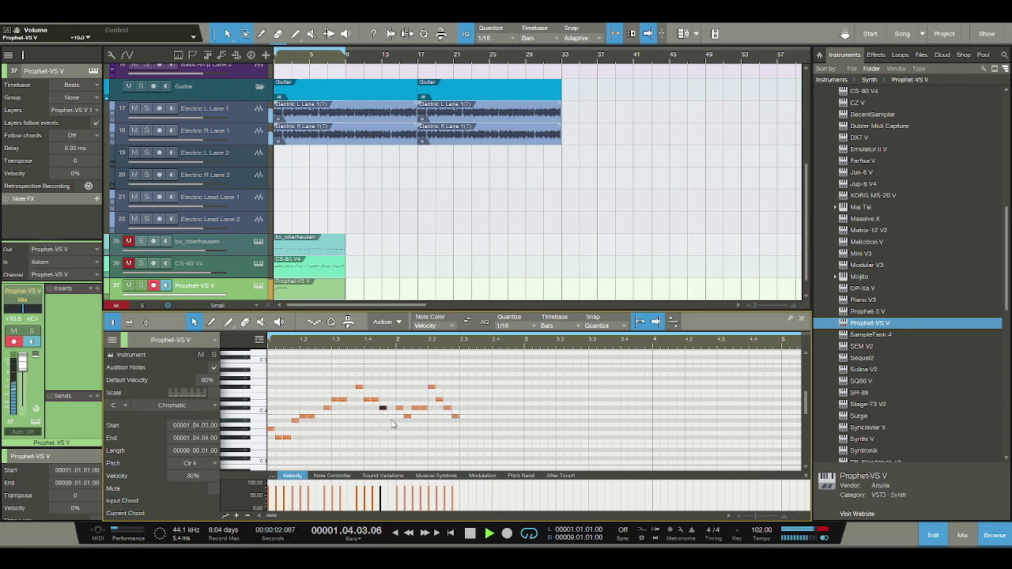
key(space)
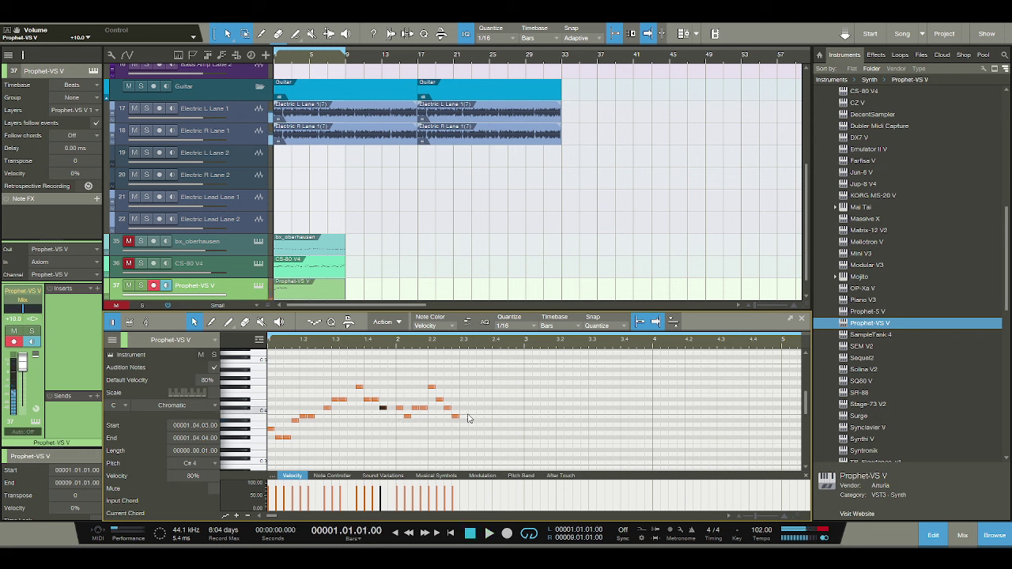
Fill beats 3 and 4 of bar 2 with sixteenth notes C#4, C#4, B3, C#4, F#4, D#4, C#4 and B3.
double_click(463, 408)
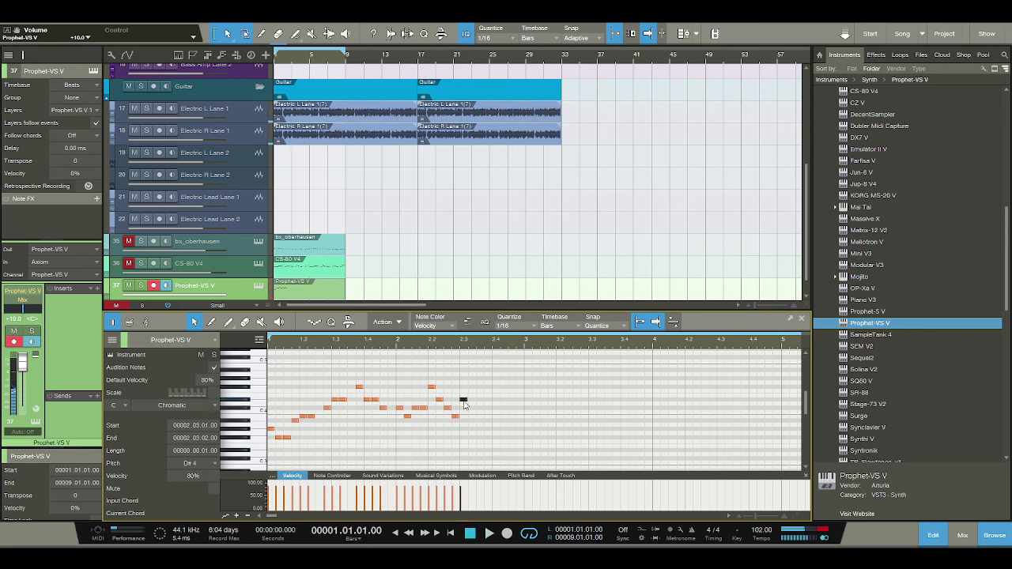
double_click(471, 408)
double_click(479, 416)
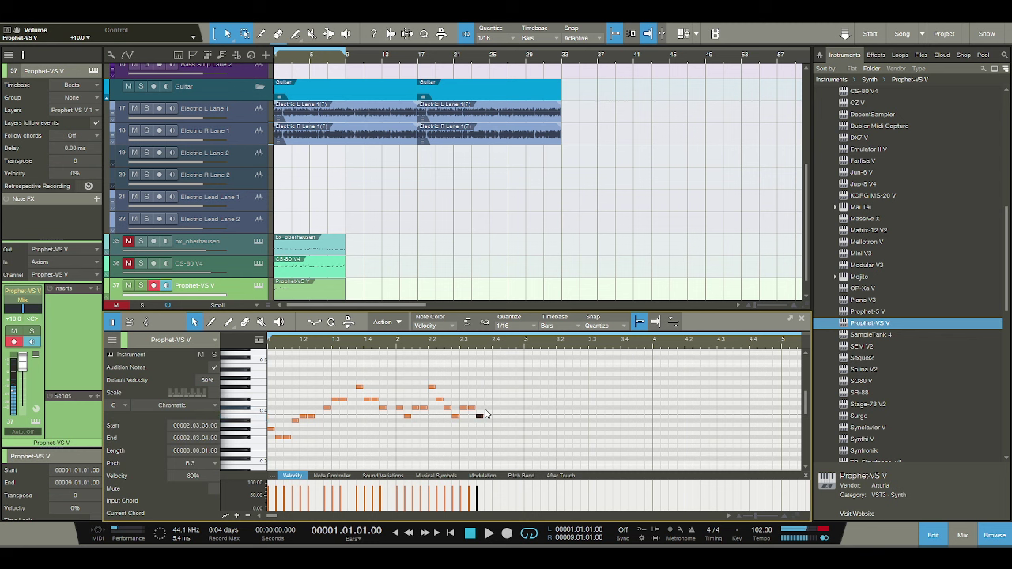
double_click(487, 408)
double_click(495, 386)
double_click(503, 400)
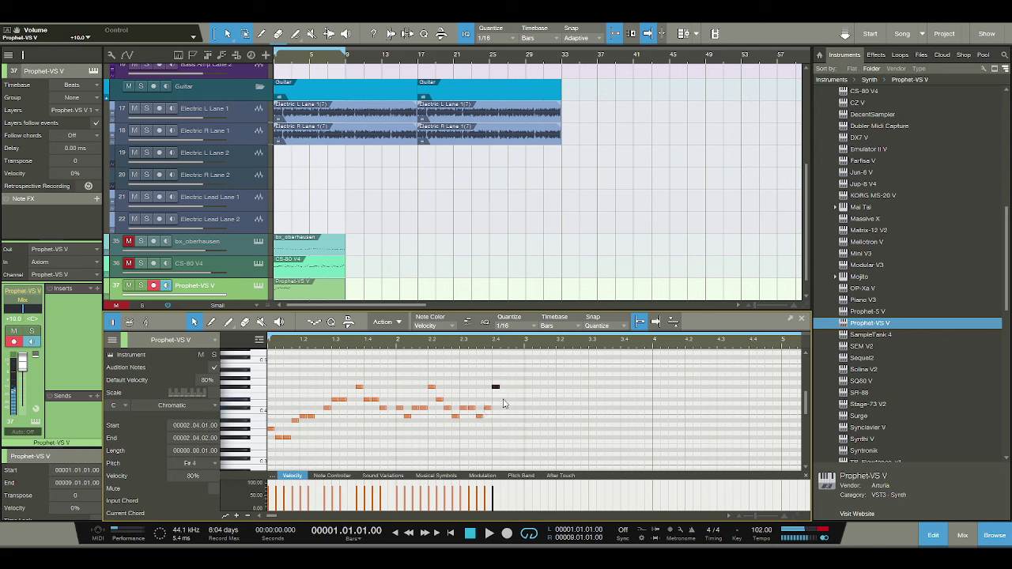
double_click(511, 407)
double_click(520, 415)
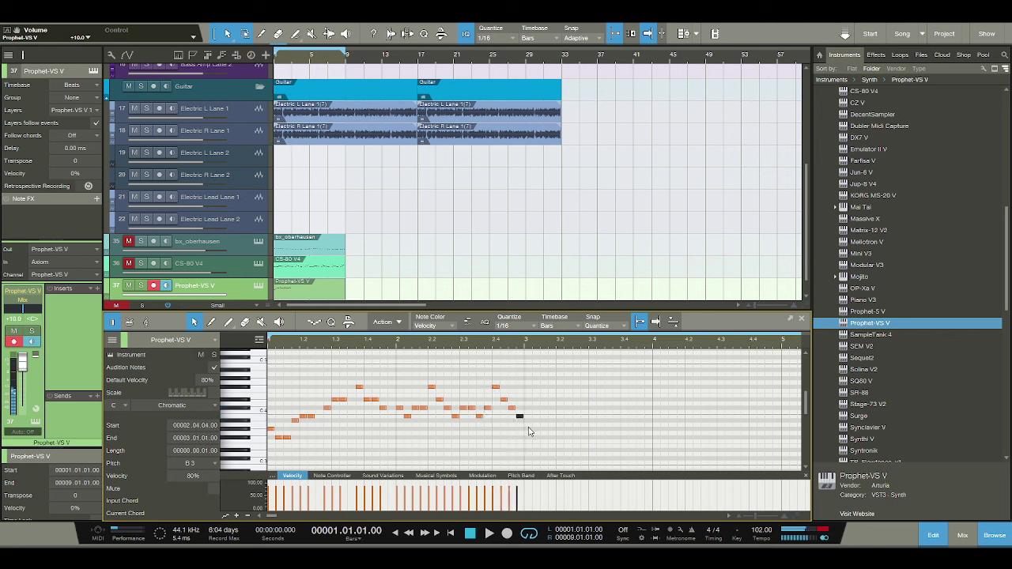
Add two E3 sixteenth notes at the start of bar 3, at 3.1.1 and 3.1.2.
double_click(527, 446)
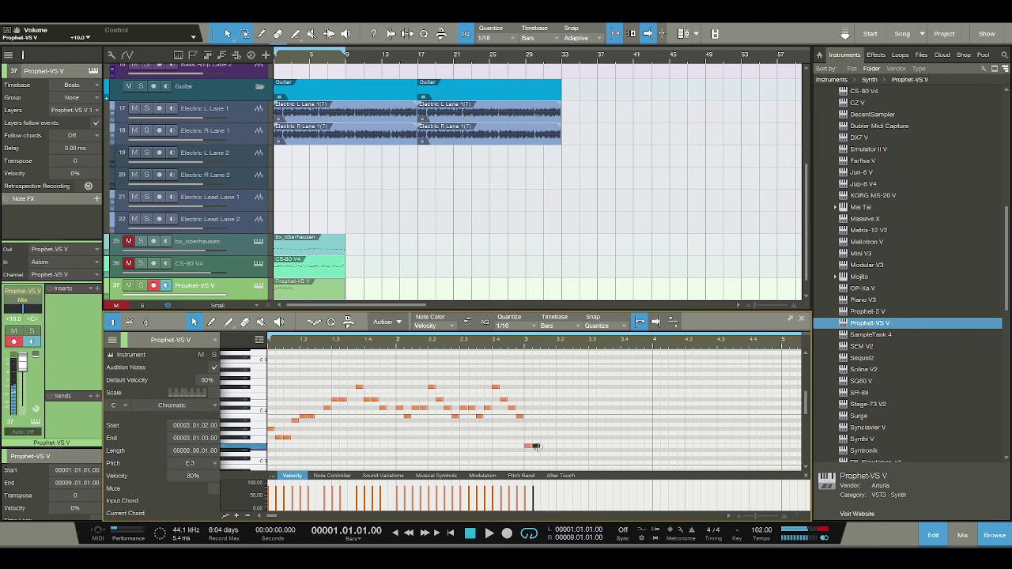
double_click(537, 446)
double_click(546, 437)
click(546, 437)
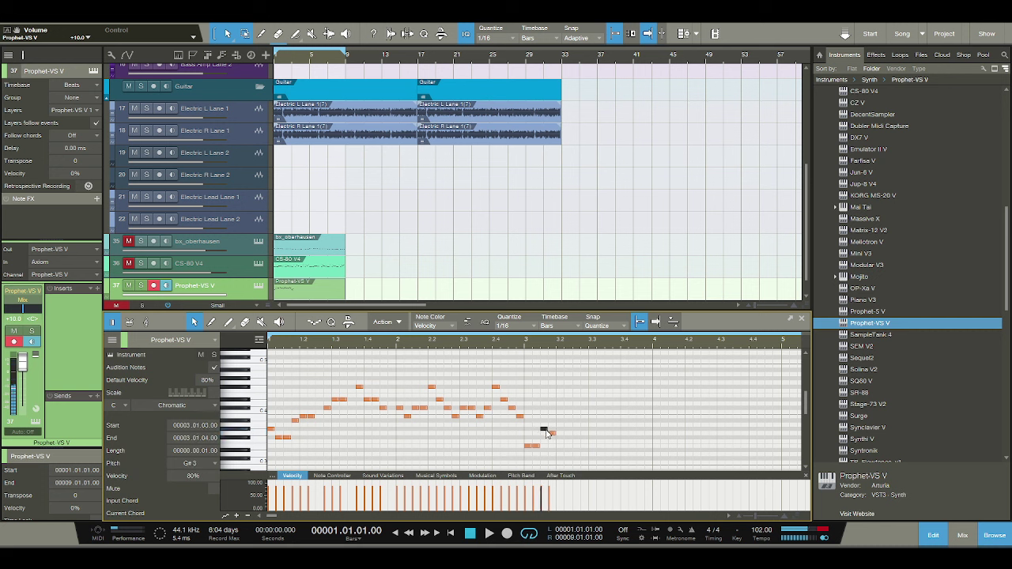
double_click(551, 429)
drag(551, 429, 551, 420)
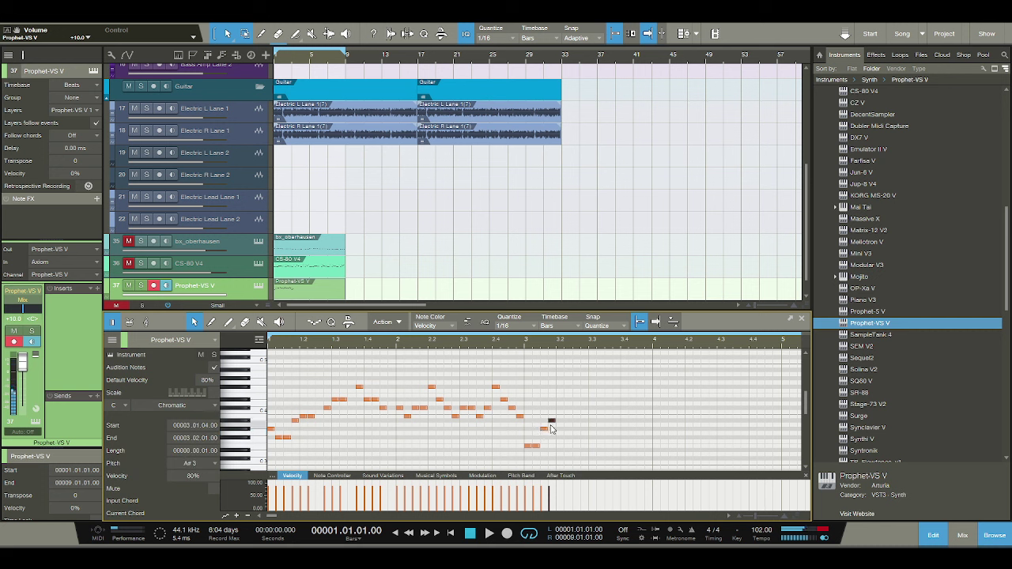
click(543, 428)
key(ctrl+z)
key(ctrl+z)
key(ctrl+z)
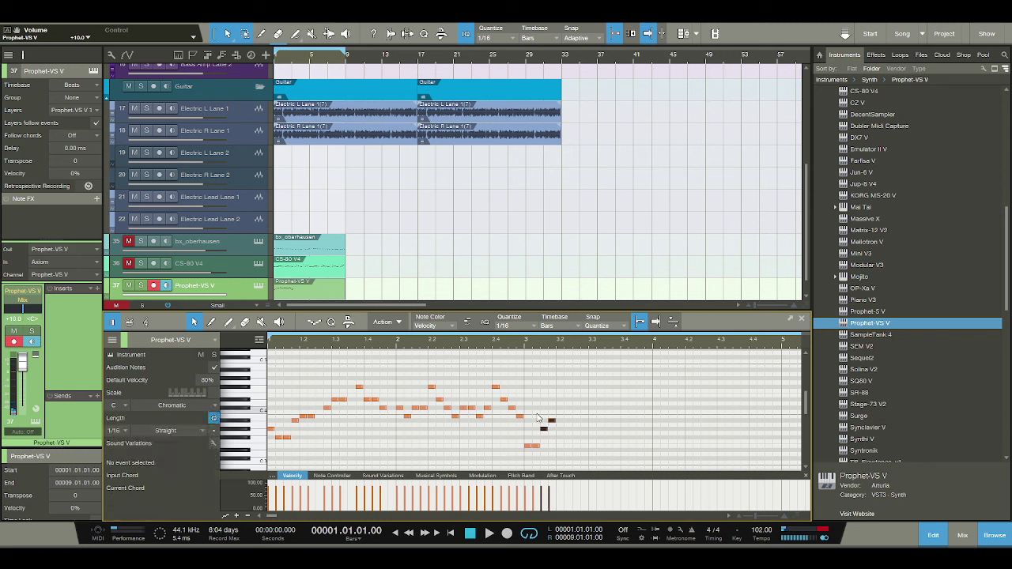
Play the melody, delete the C#4 on the second sixteenth of beat 3 in bar 2, and play it again.
click(488, 533)
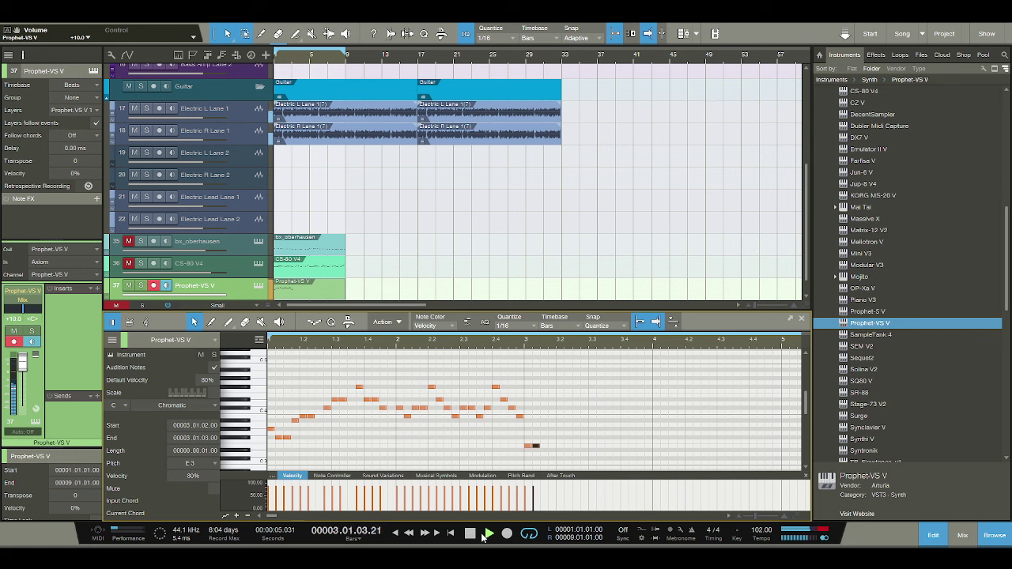
click(470, 534)
click(488, 534)
click(470, 533)
click(470, 409)
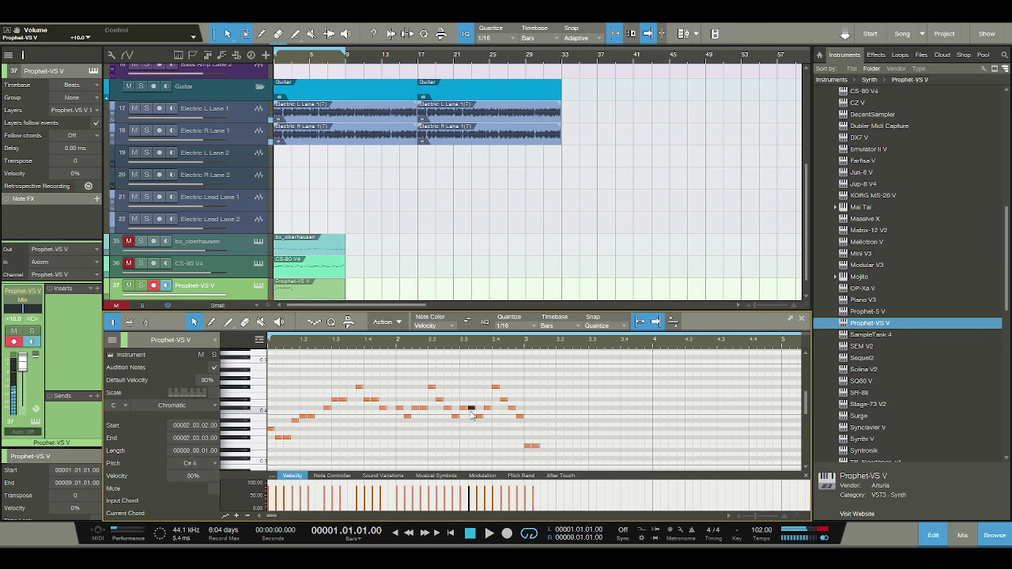
drag(471, 409, 481, 421)
key(space)
key(space)
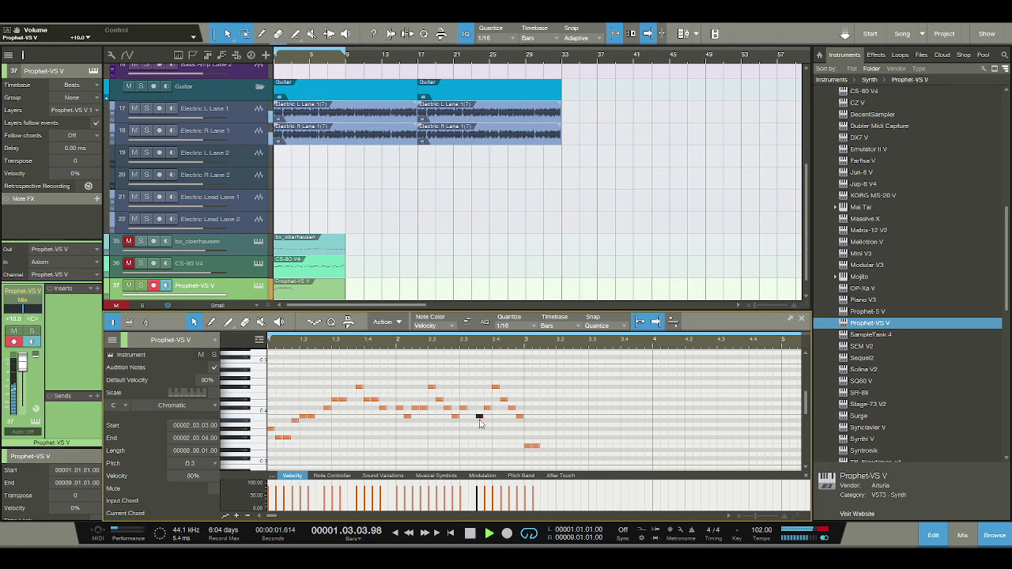
key(space)
Delete the C#4 on the third sixteenth of beat 1 in bar 2, and play the melody.
click(416, 409)
drag(416, 408, 424, 409)
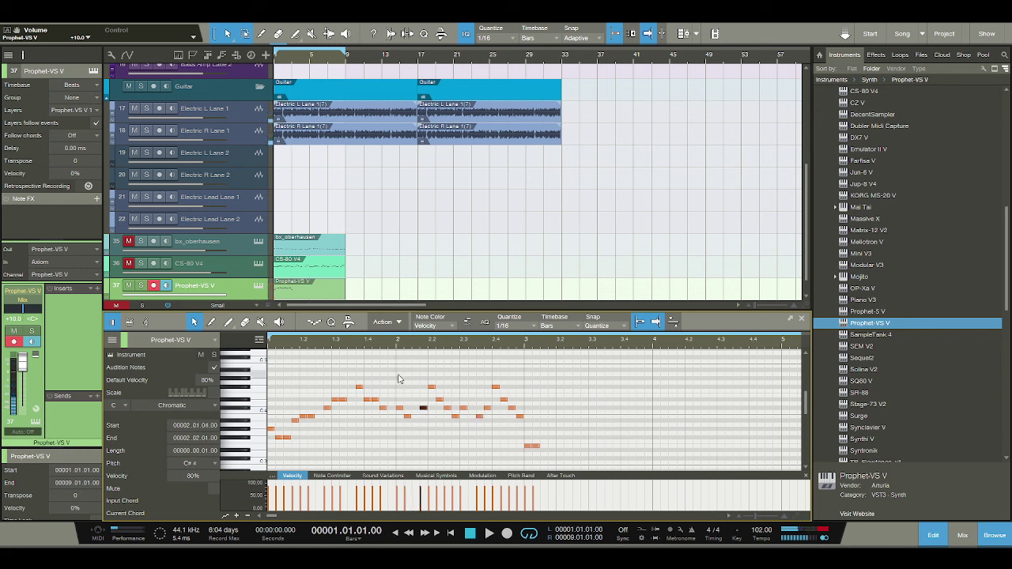
key(space)
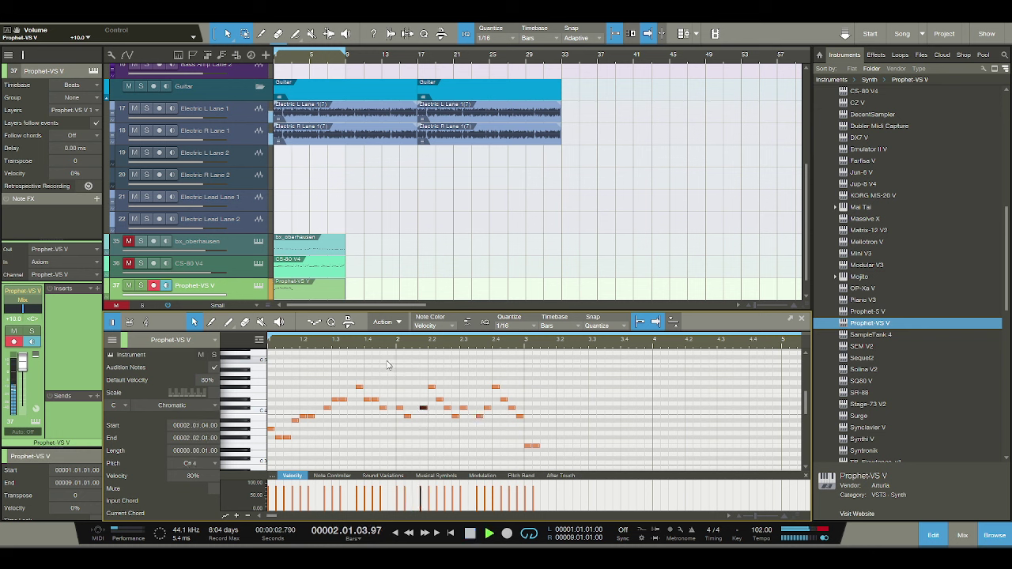
key(space)
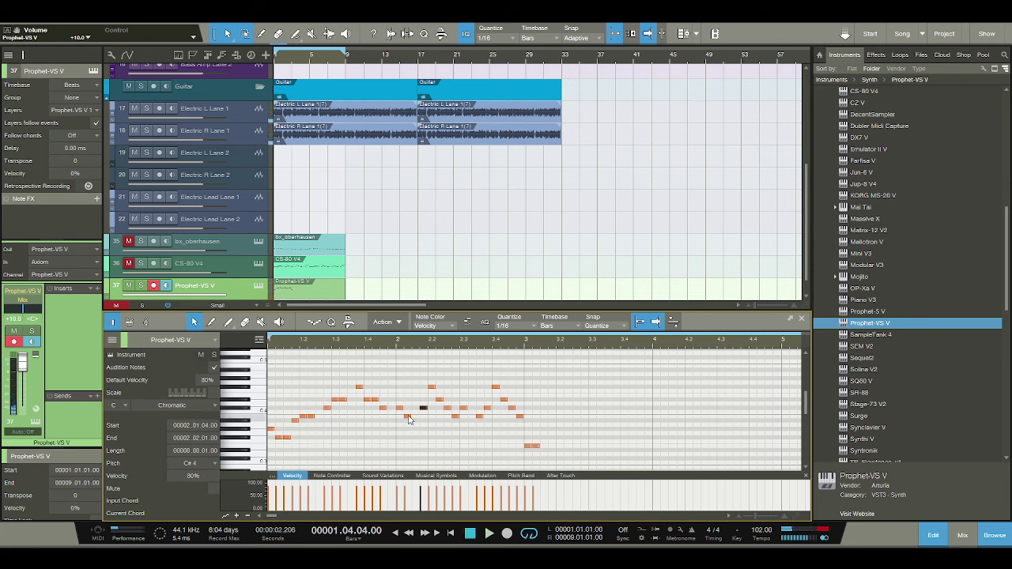
Move the B3 in beat 1 of bar 2 one sixteenth later to 2.1.3, and play the melody.
drag(409, 419, 417, 419)
key(space)
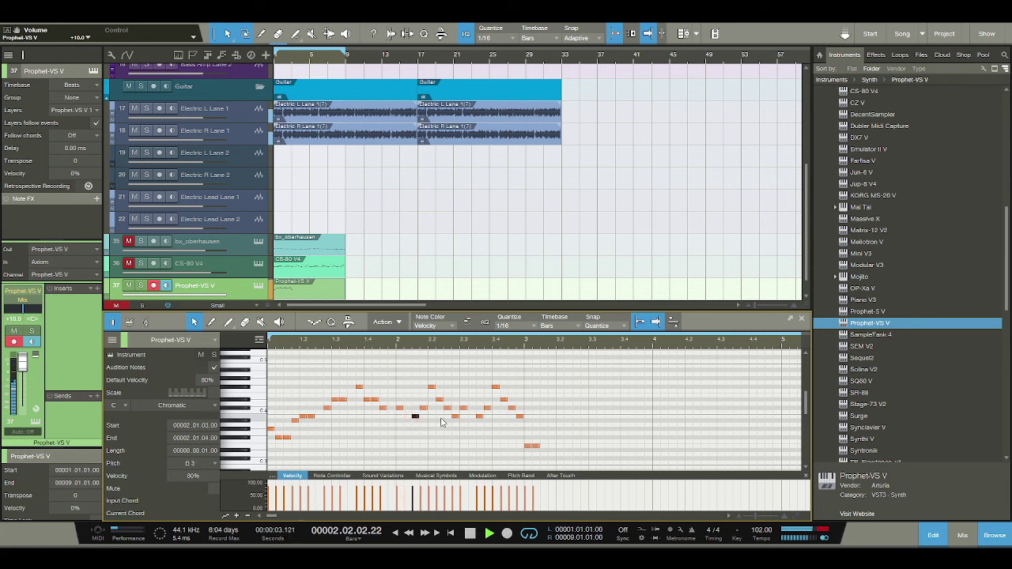
key(space)
Add rising sixteenth notes in bar 3: G#3 at 3.1.3, A#3 at 3.1.4, B3 at 3.2.1 and C#4 at 3.2.3.
click(545, 440)
drag(545, 440, 556, 421)
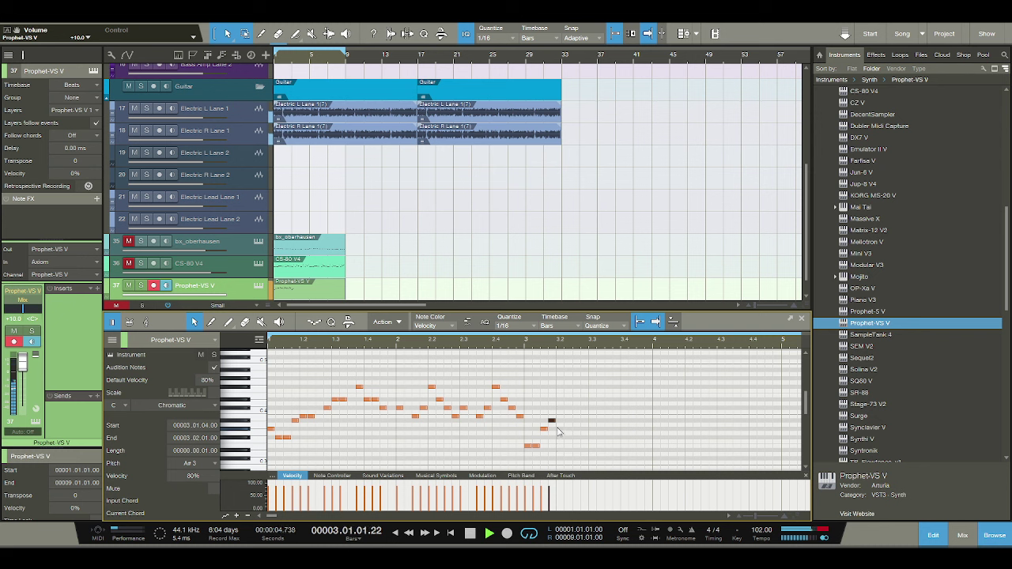
drag(557, 419, 574, 409)
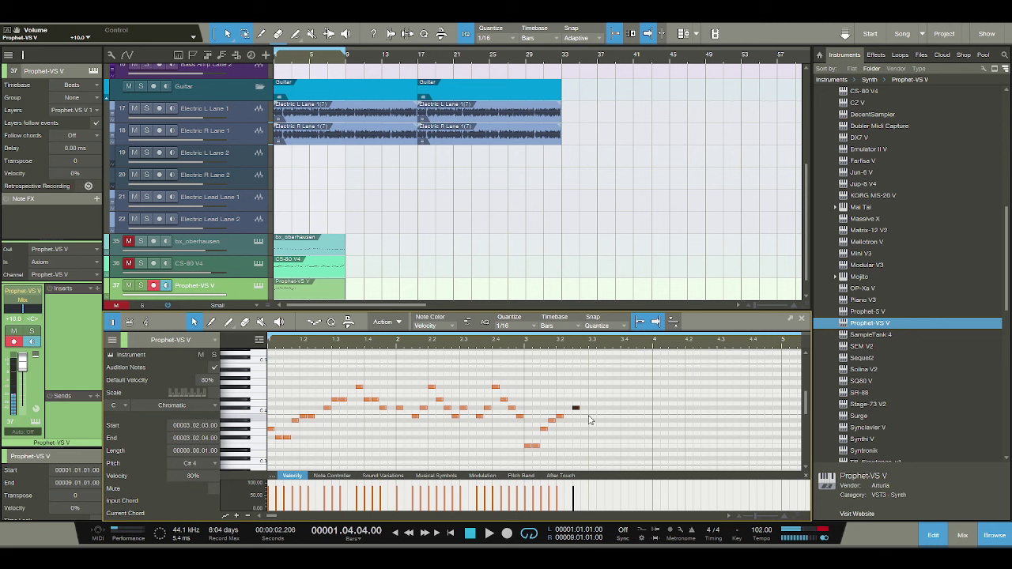
Add sixteenth notes B3 at 3.3.1, B3 at 3.3.3, A#3 at 3.3.4 and B3 at 3.4.2, and play the melody.
click(590, 416)
click(608, 415)
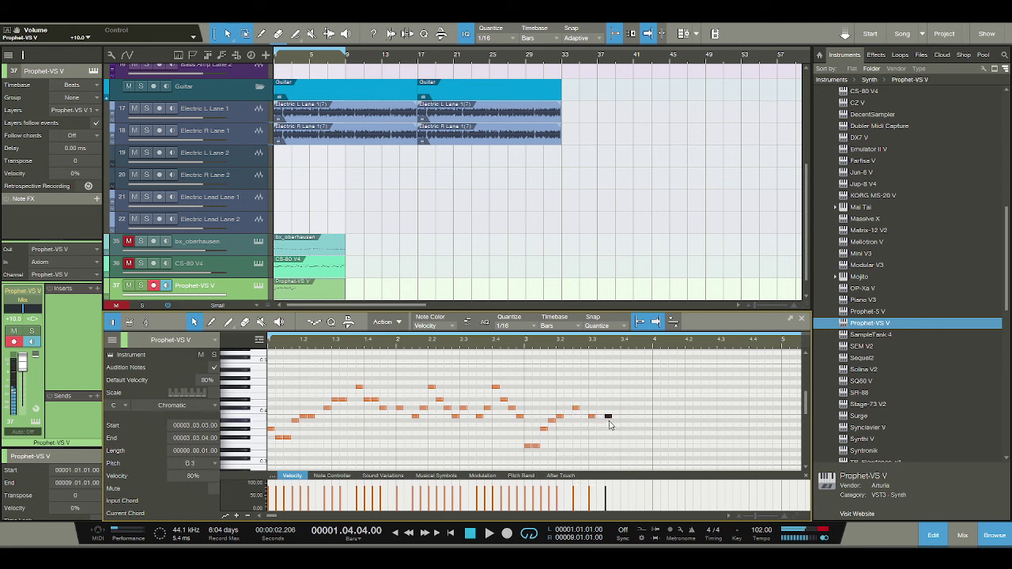
click(616, 420)
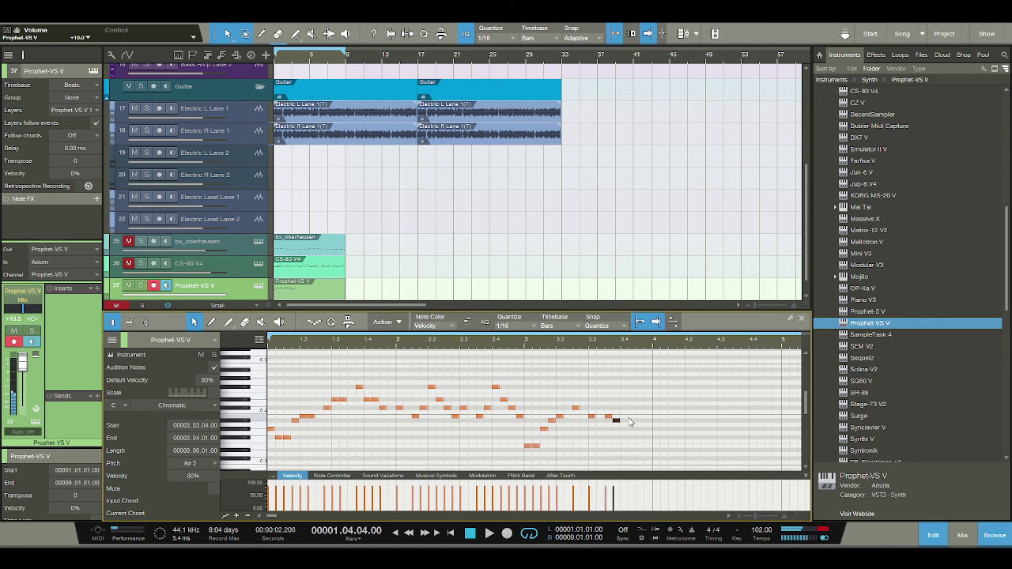
click(631, 416)
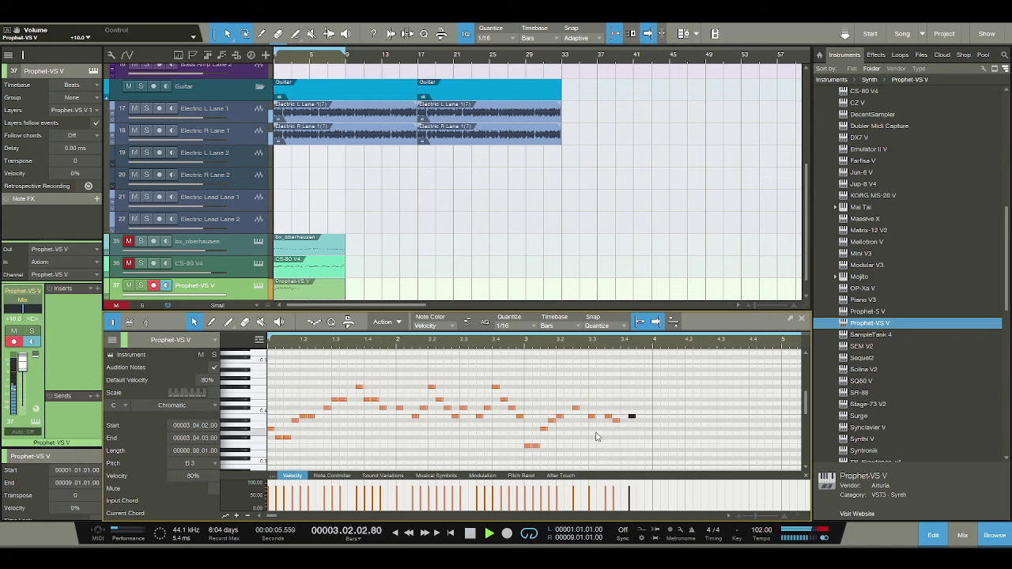
key(space)
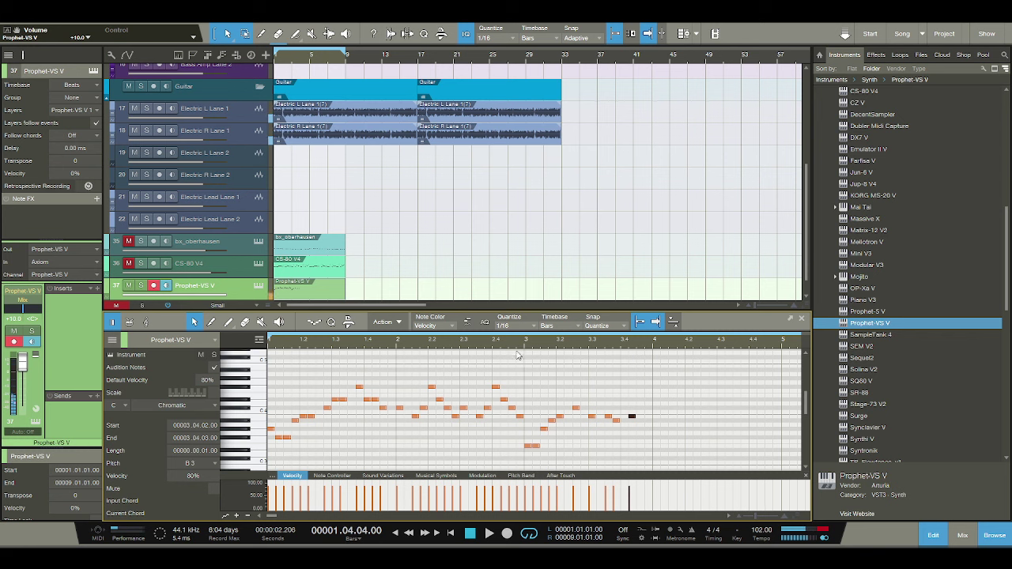
key(space)
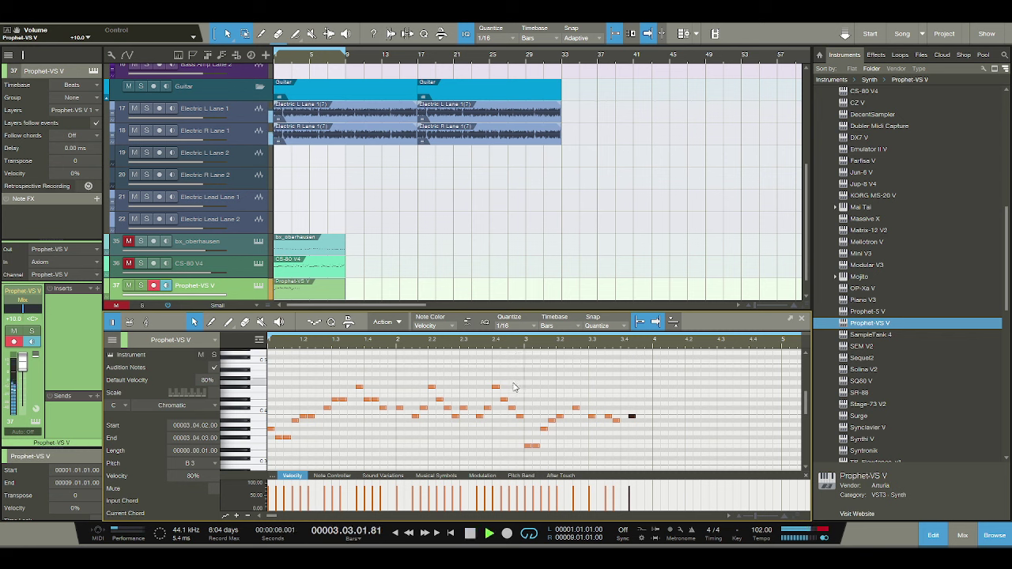
key(space)
Move the last B3 and the A#3 in beat 3 of bar 3 one sixteenth earlier, to 3.3.2 and 3.3.3.
drag(608, 417, 603, 421)
key(space)
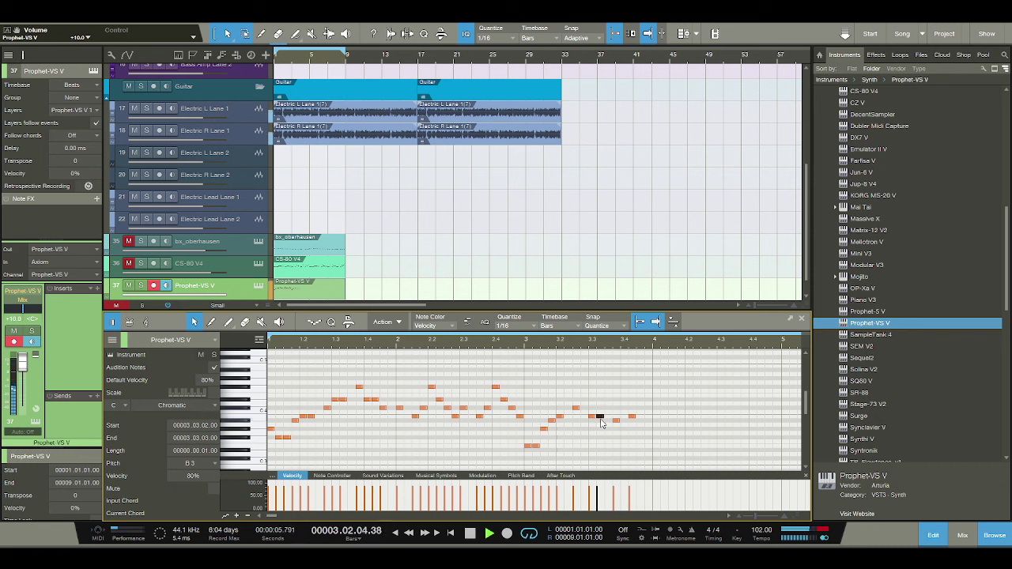
click(614, 420)
key(space)
drag(614, 421, 609, 421)
Add an A#3 sixteenth on beat 4 of bar 3, and play the melody.
click(623, 426)
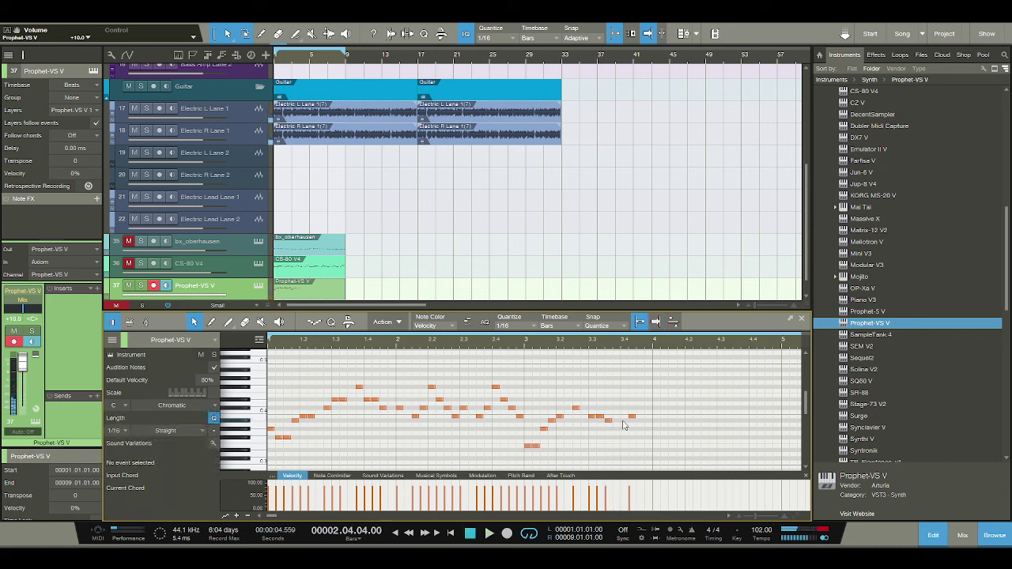
click(623, 420)
key(space)
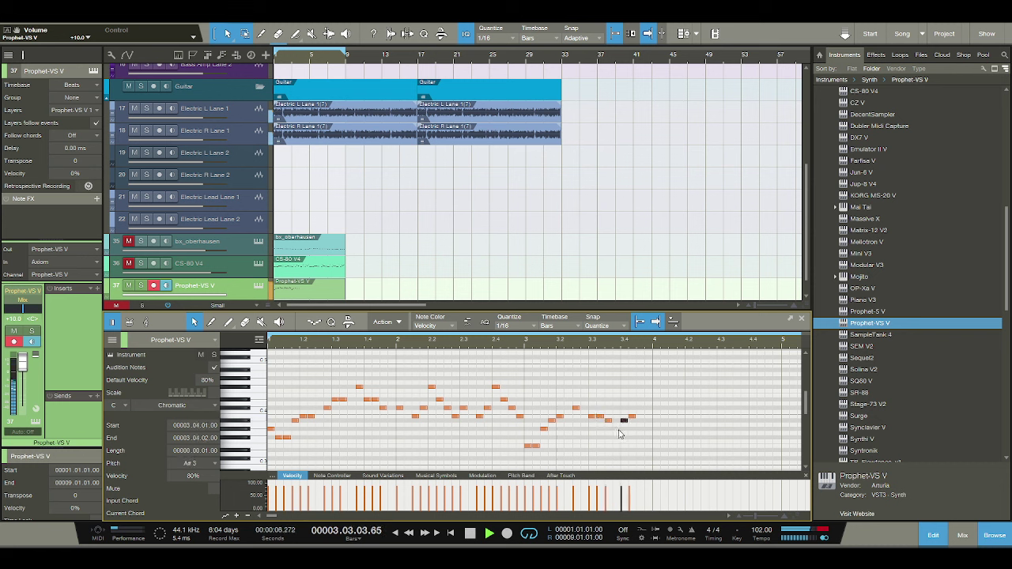
key(space)
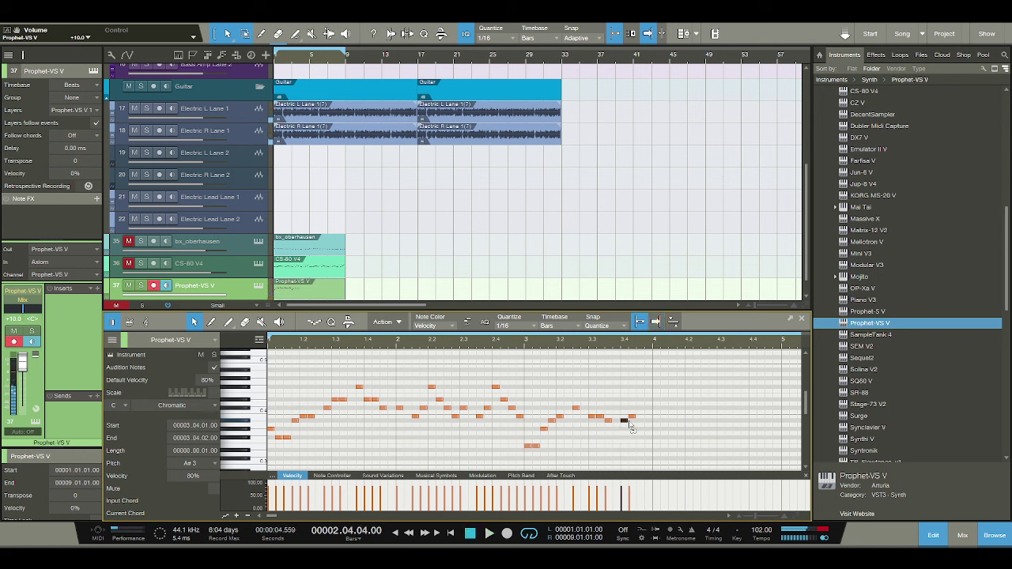
Shift the A#3 and B3 in beat 4 of bar 3 one sixteenth later, add another B3 at 3.4.4, and play the melody.
drag(624, 424, 633, 420)
key(d)
key(d)
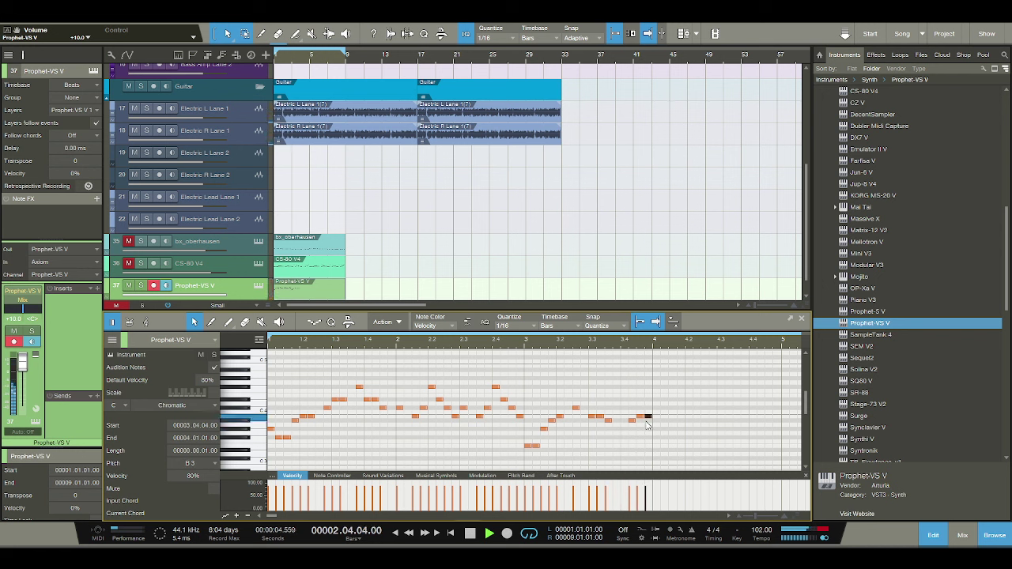
key(space)
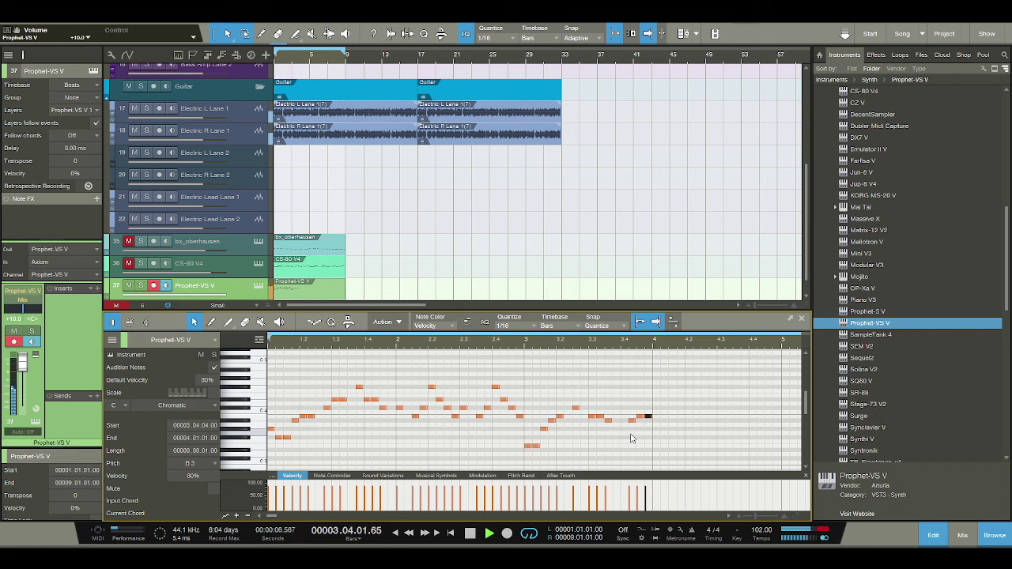
key(space)
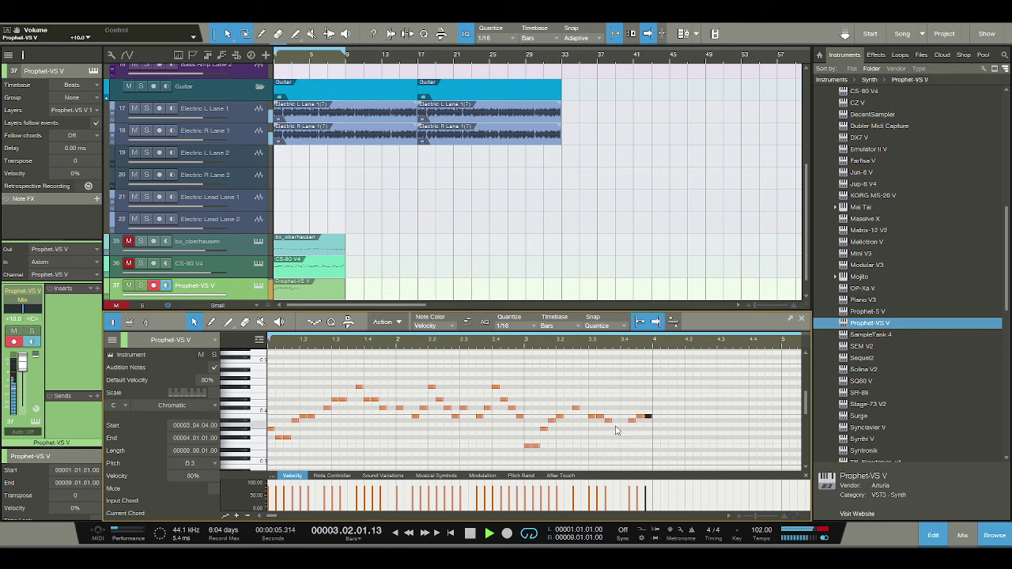
key(space)
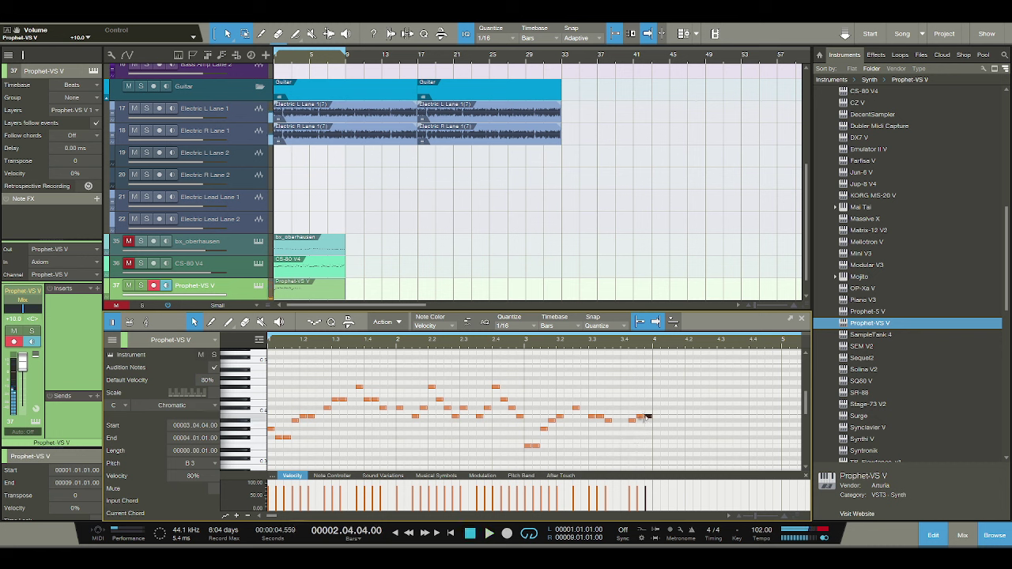
Undo the added B3 on the last sixteenth of bar 3, and play the melody.
key(ctrl+z)
key(space)
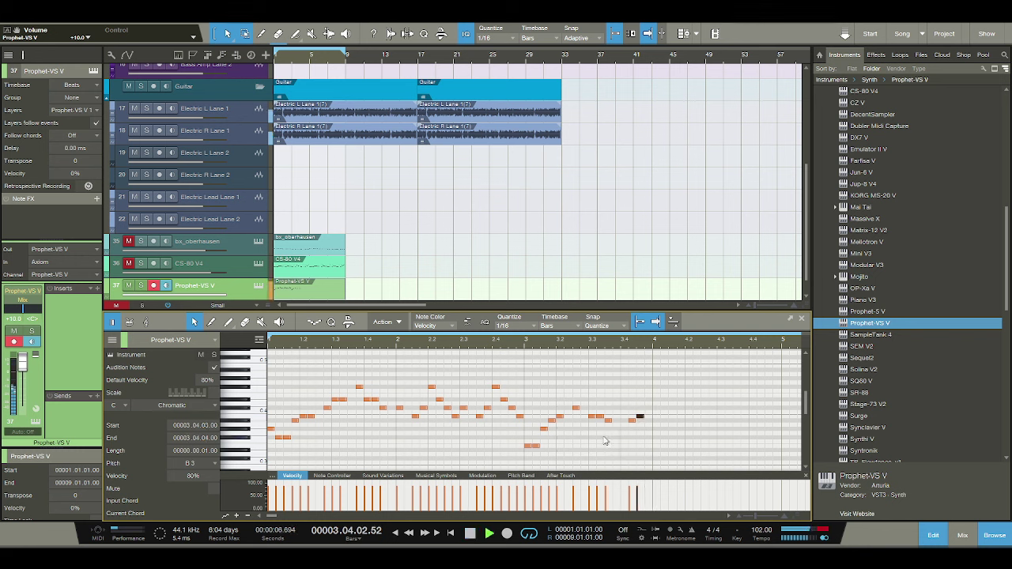
key(space)
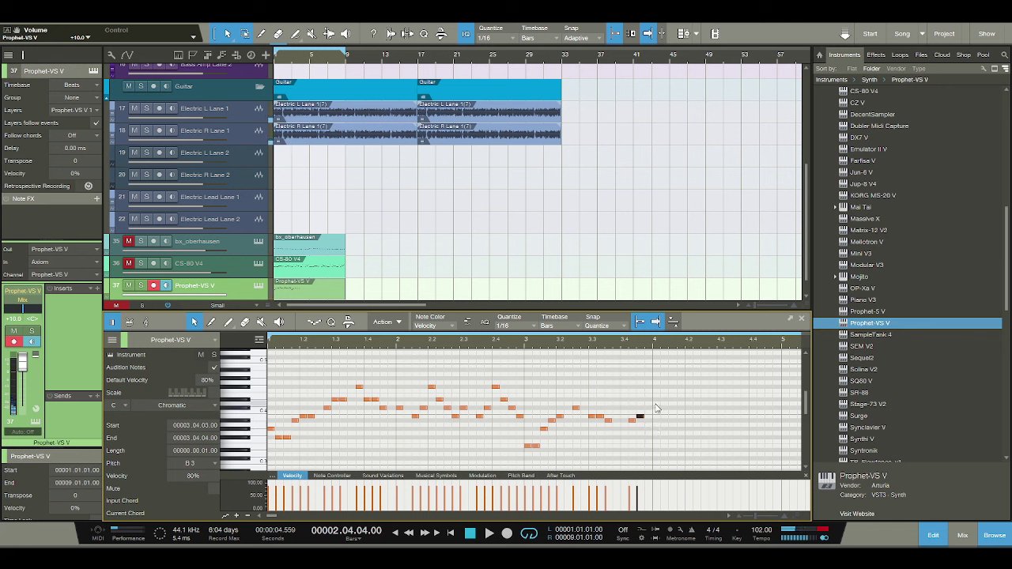
Add sixteenths C#4 at 4.1.1 and 4.1.2, D#4 at 4.1.4, G#4 at 4.2.1 and F#4 at 4.2.2, and play the melody.
click(655, 405)
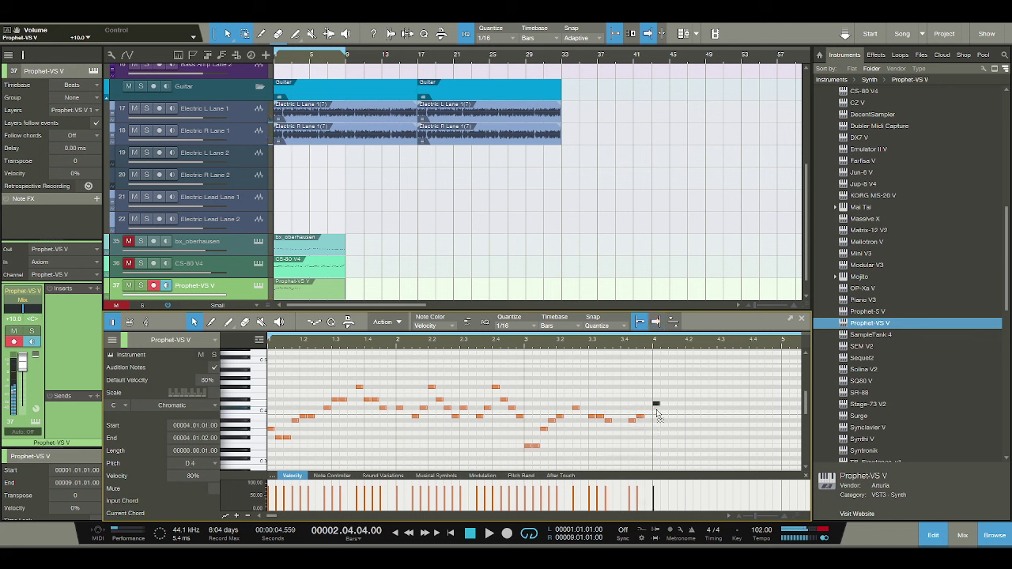
click(661, 408)
click(677, 399)
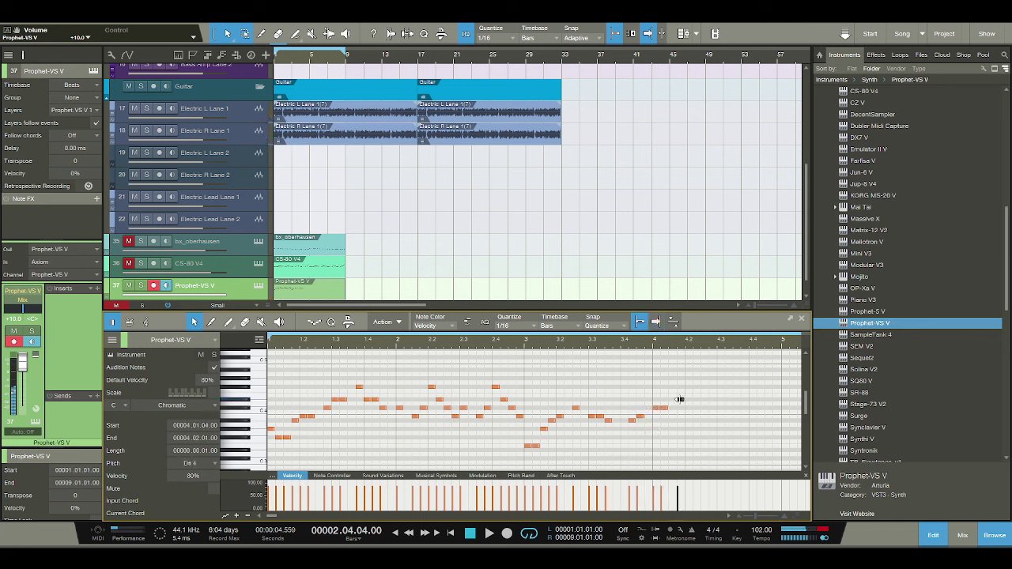
click(689, 377)
click(689, 379)
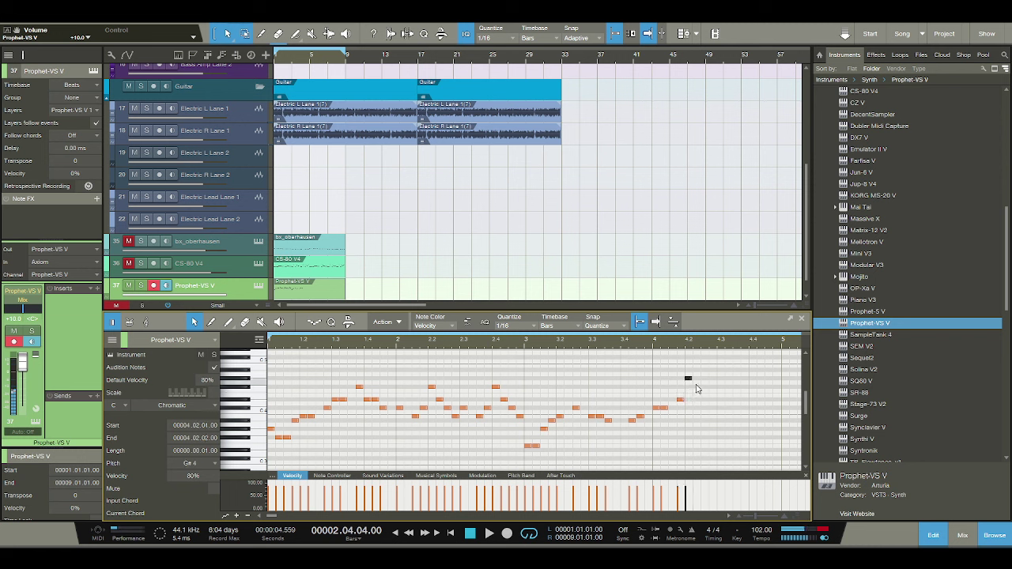
click(695, 387)
key(space)
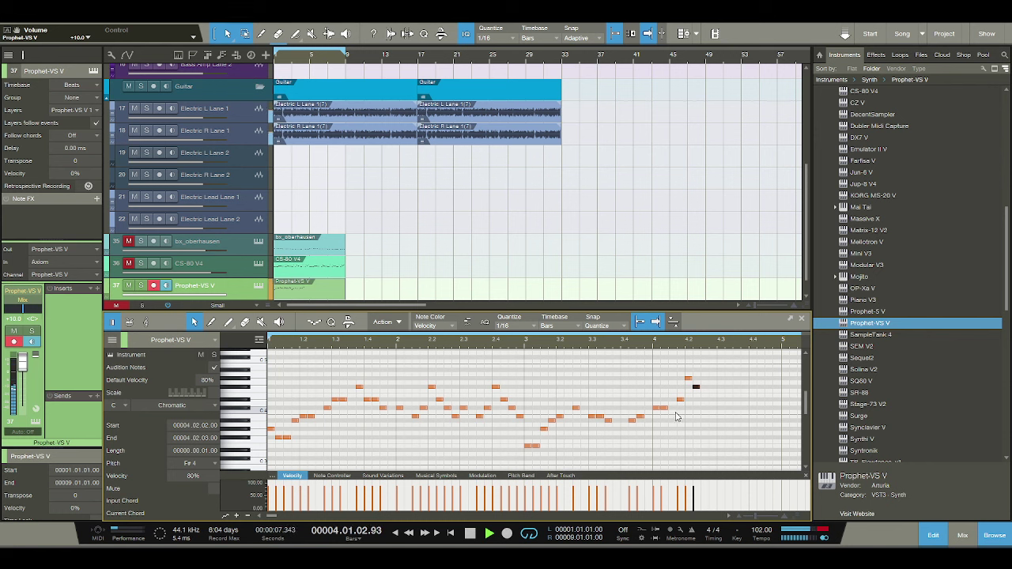
key(space)
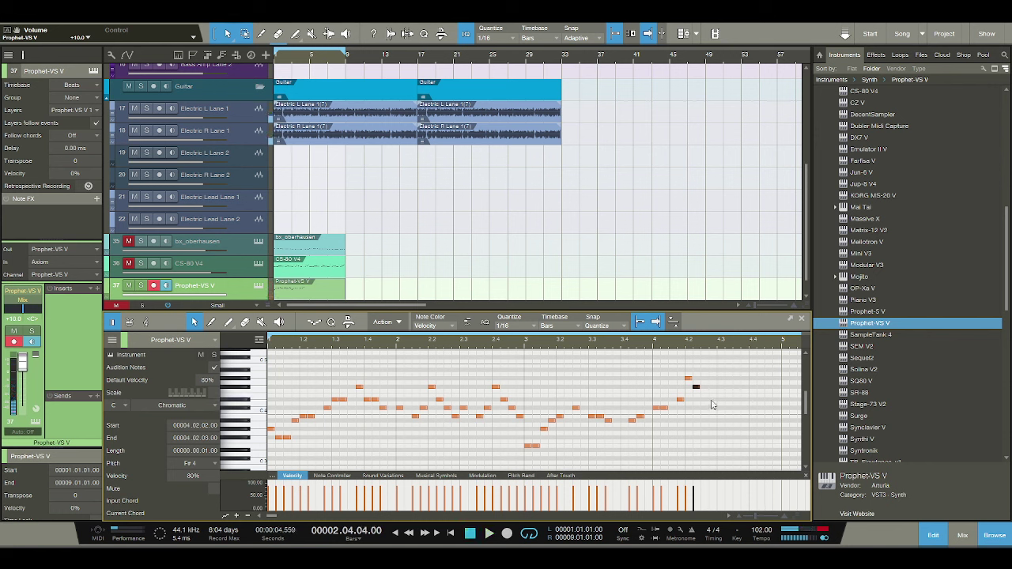
Add sixteenths D#4 at 4.2.4, C#4 at 4.3.1 and 4.3.2, A#3 at 4.3.4 and 4.4.1, B3 at 4.4.2 and G#3 at 4.4.4, and play the melody.
click(711, 399)
click(726, 408)
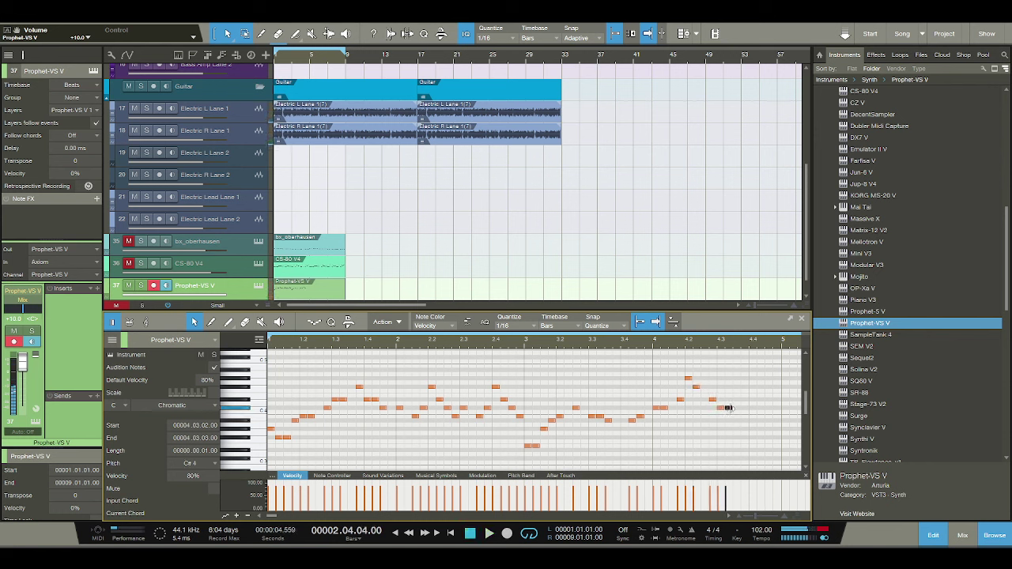
click(743, 420)
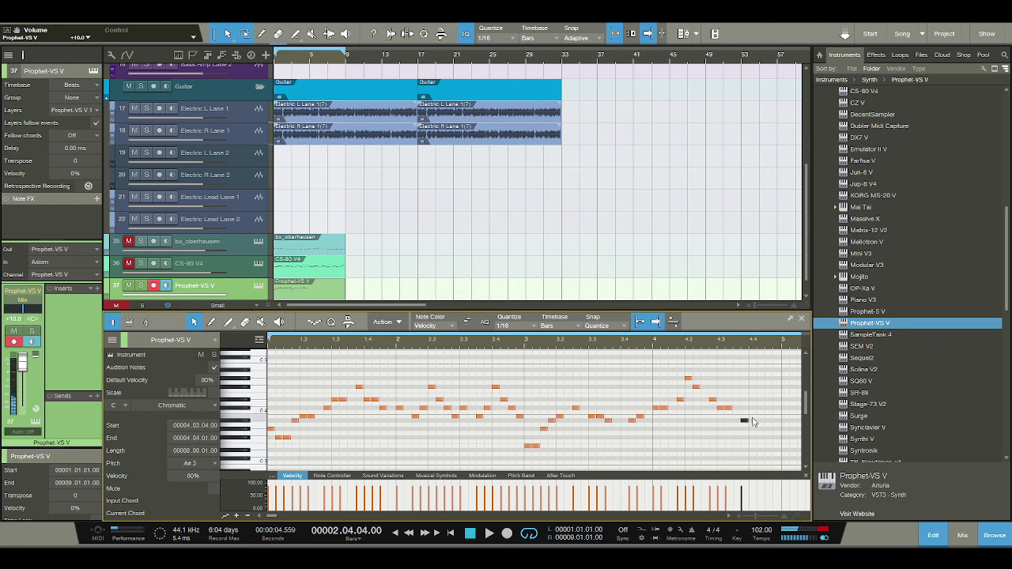
click(759, 417)
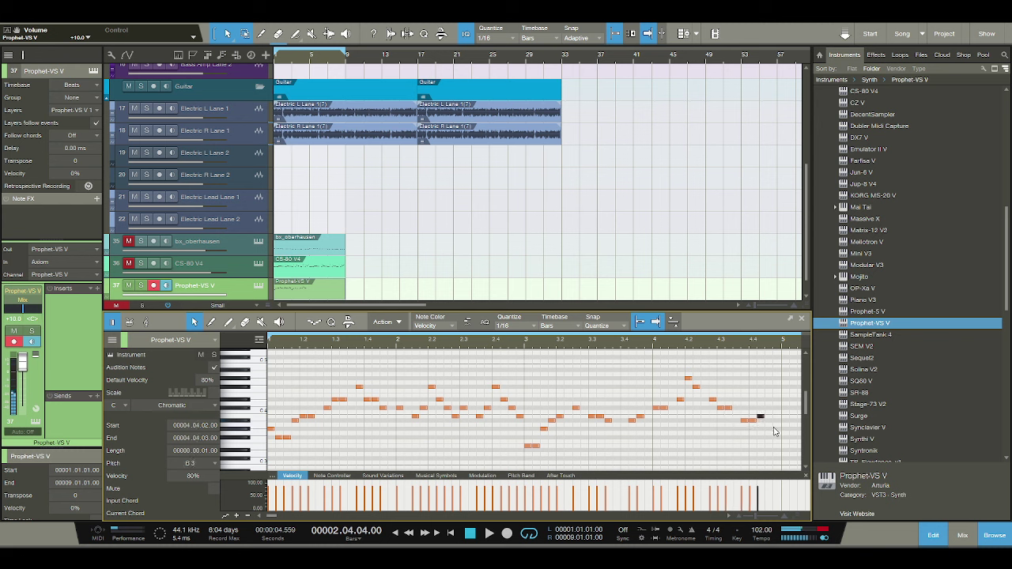
click(775, 429)
key(space)
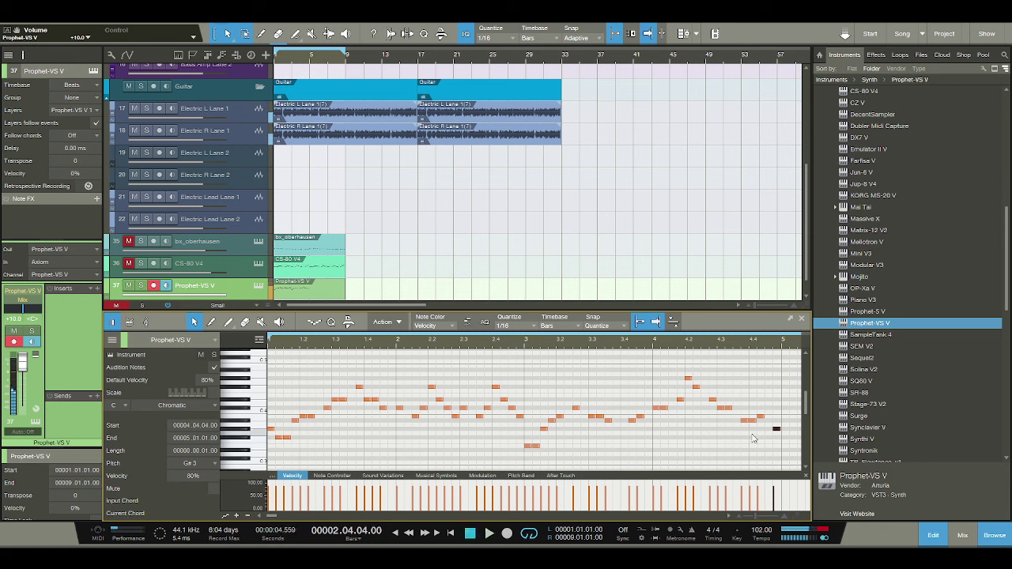
key(space)
Shift the last G#3 of bar 4 one sixteenth earlier to 4.4.3, and play the melody.
click(776, 430)
drag(776, 429, 768, 429)
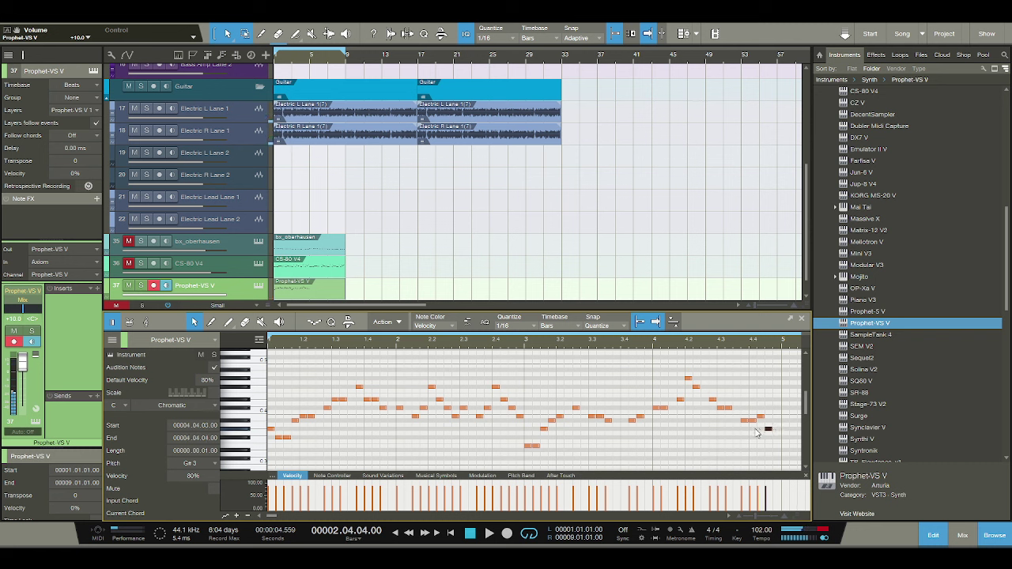
key(space)
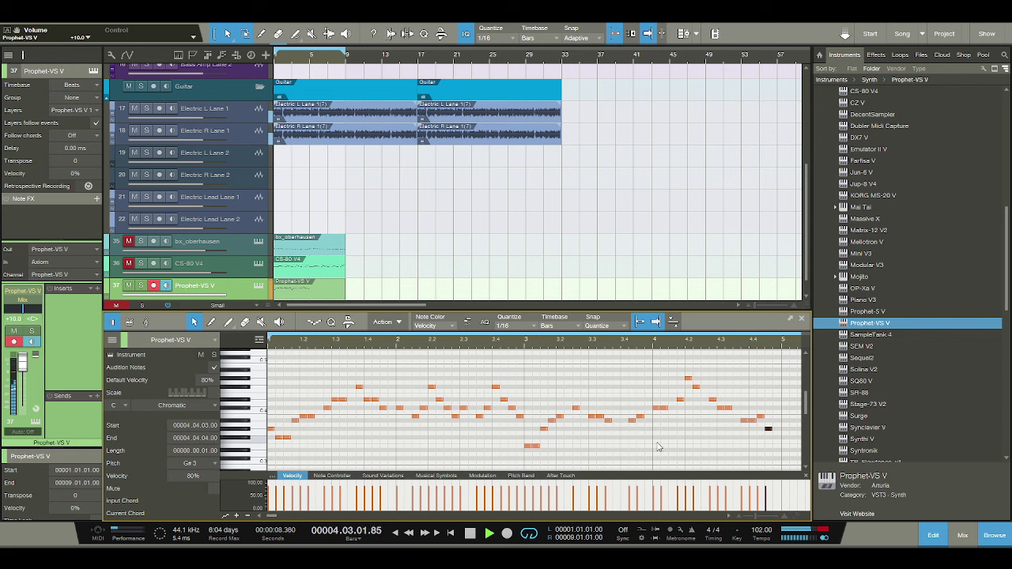
key(space)
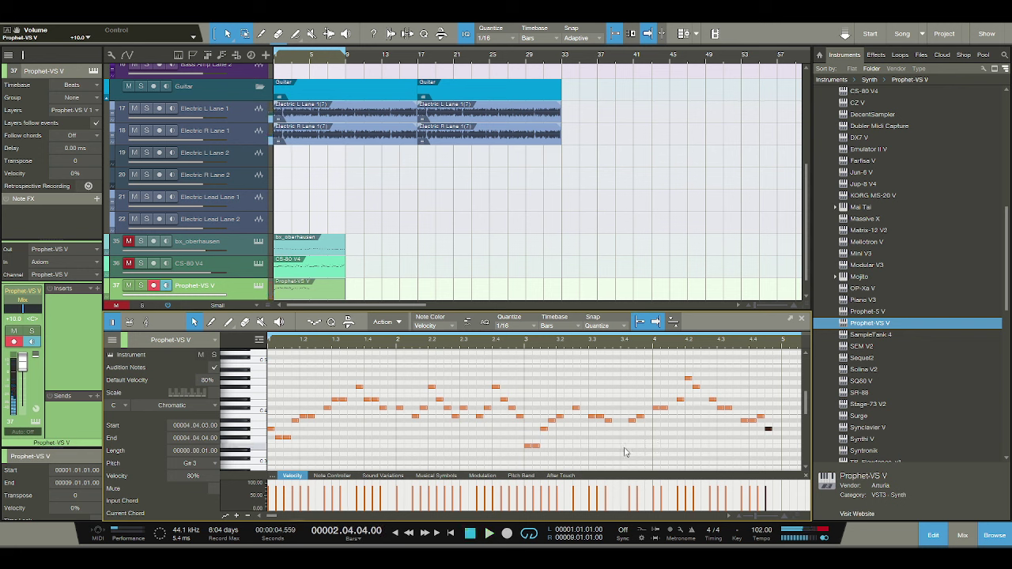
Duplicate the complete four-bar melody into bars 5 to 8 of the Prophet-VS V part, and play it.
key(ctrl+d)
key(space)
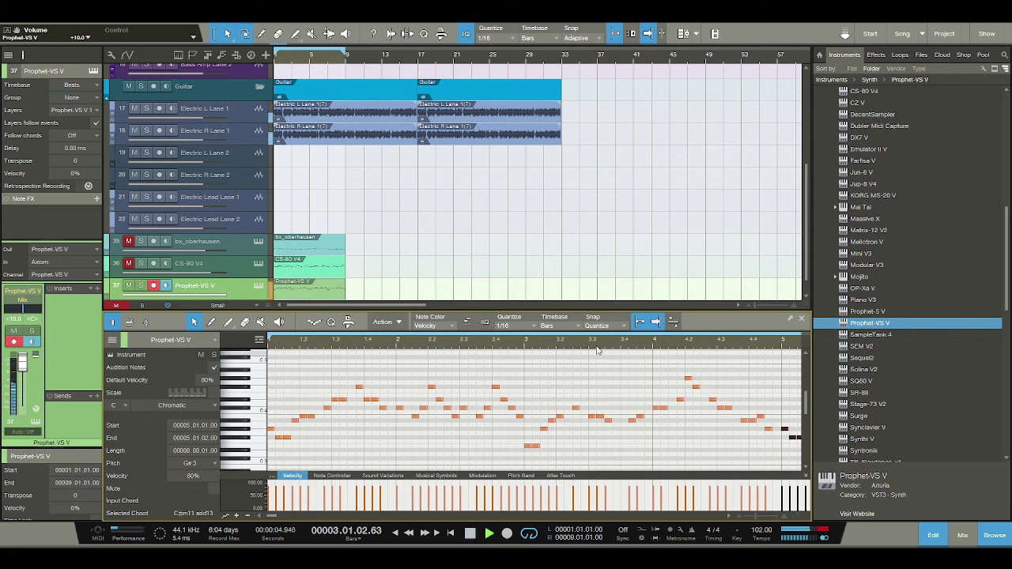
key(w)
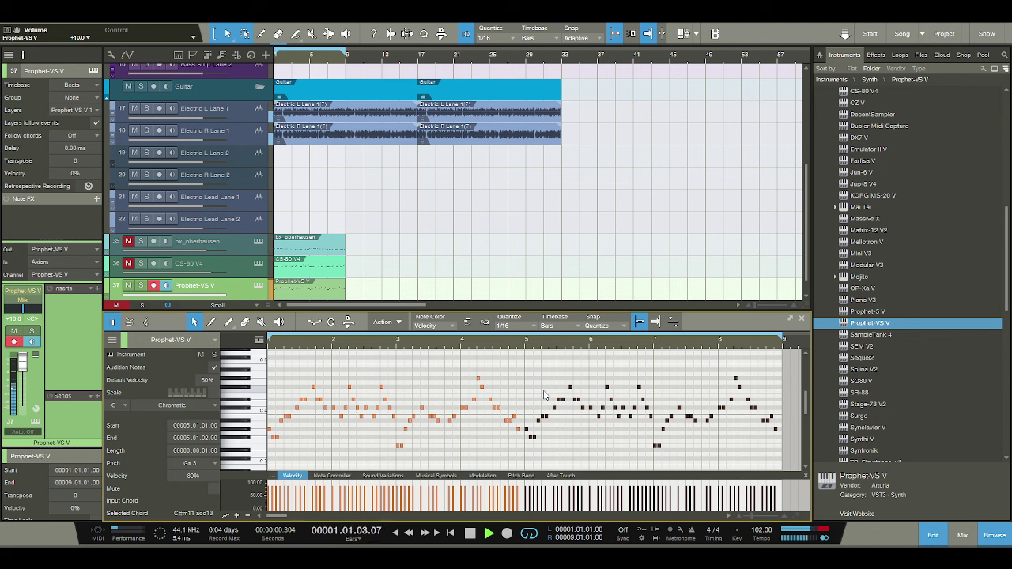
key(space)
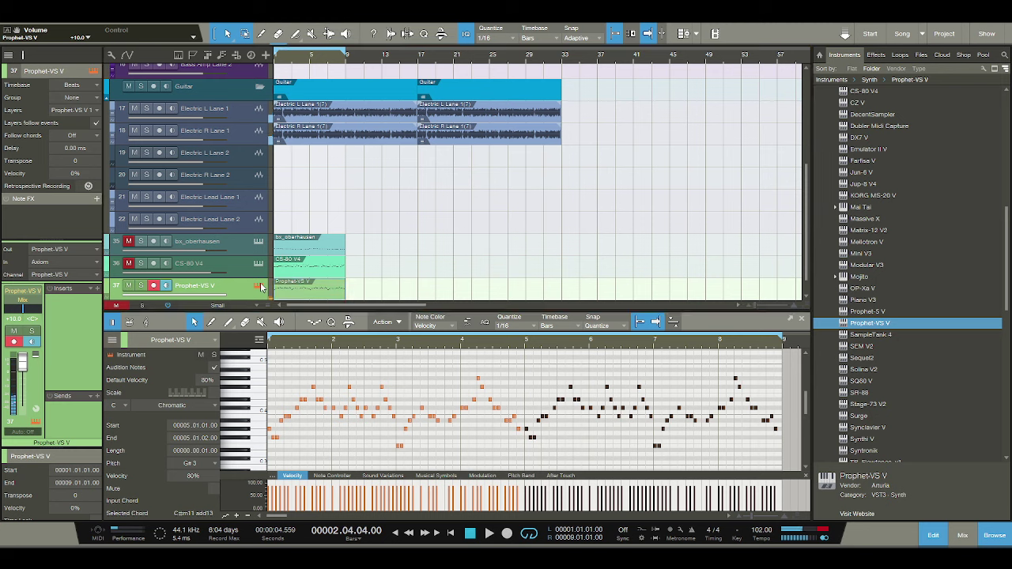
Open the Prophet-VS V instrument, load the preset 03 VOLKANIK, and start playback.
key(F11)
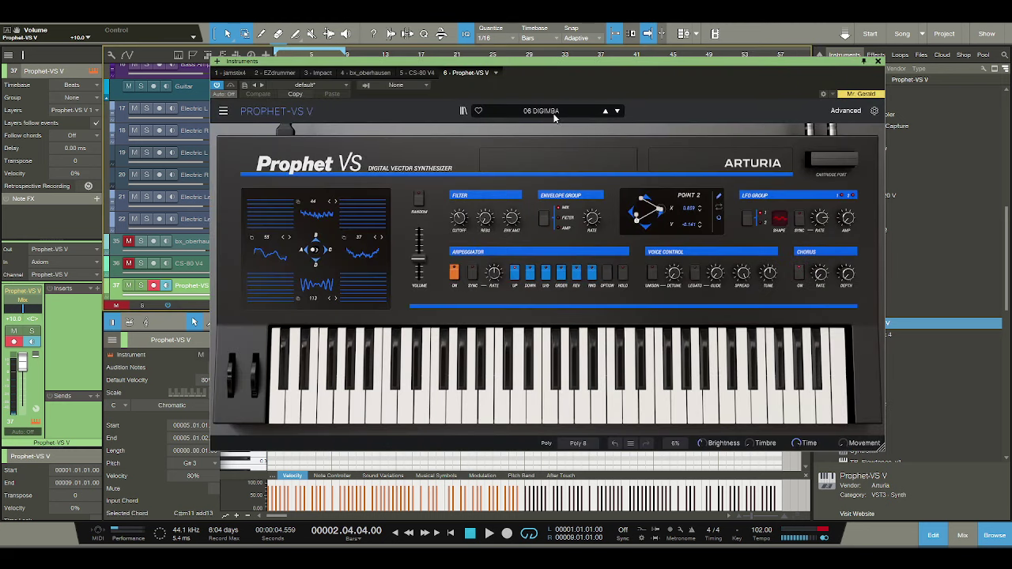
click(519, 274)
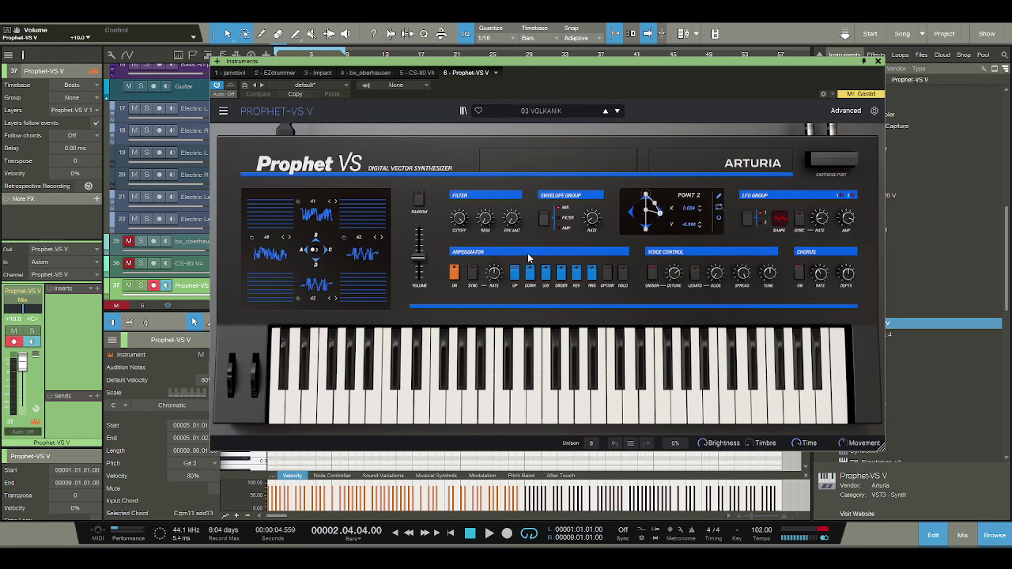
key(space)
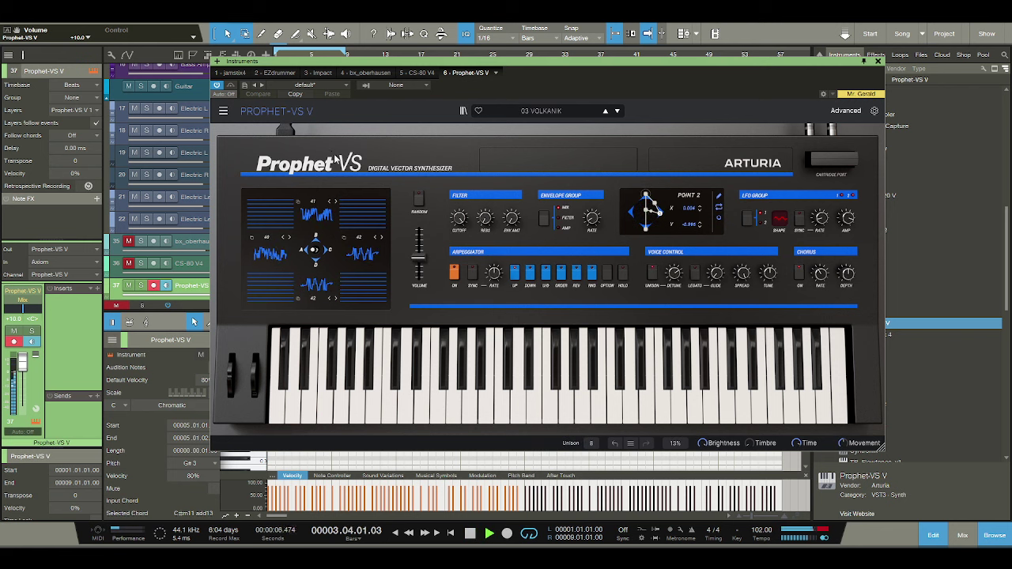
Audition the following presets against the playing song, from 05 FEEDBACK through 23 HEAVY 1, D-Squared and Divas' Chord to Frying Some Circuits.
click(616, 111)
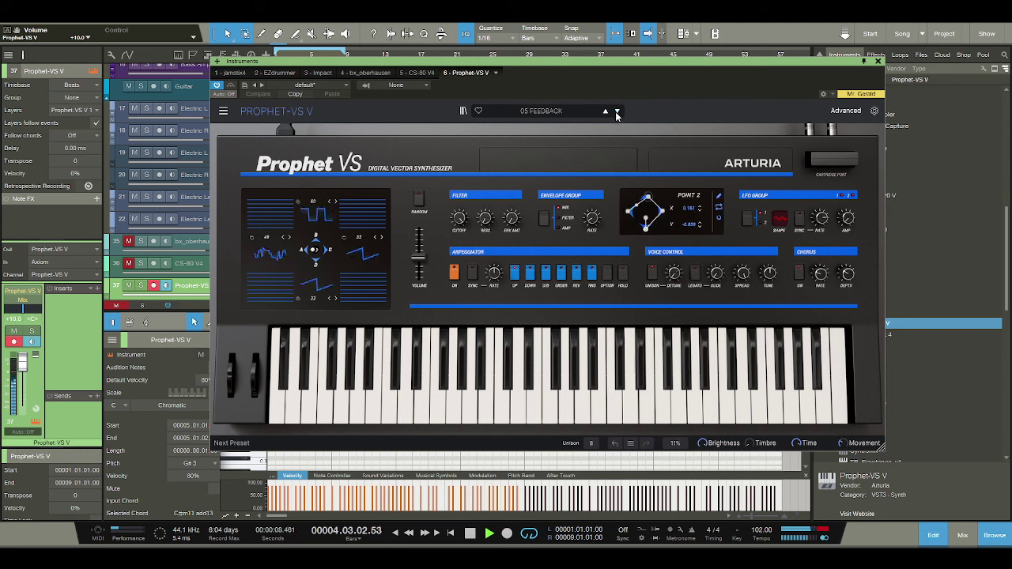
click(616, 112)
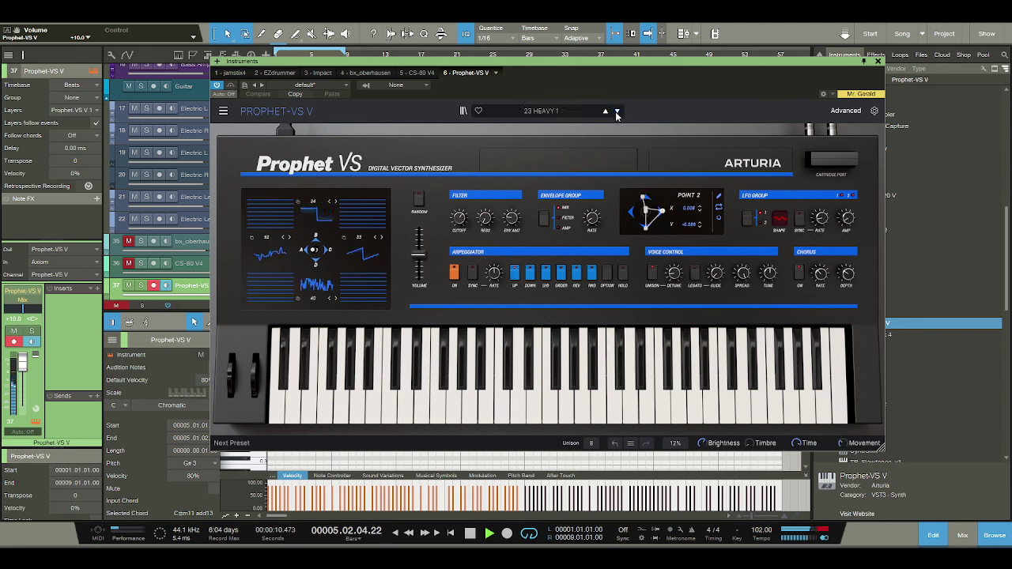
click(616, 111)
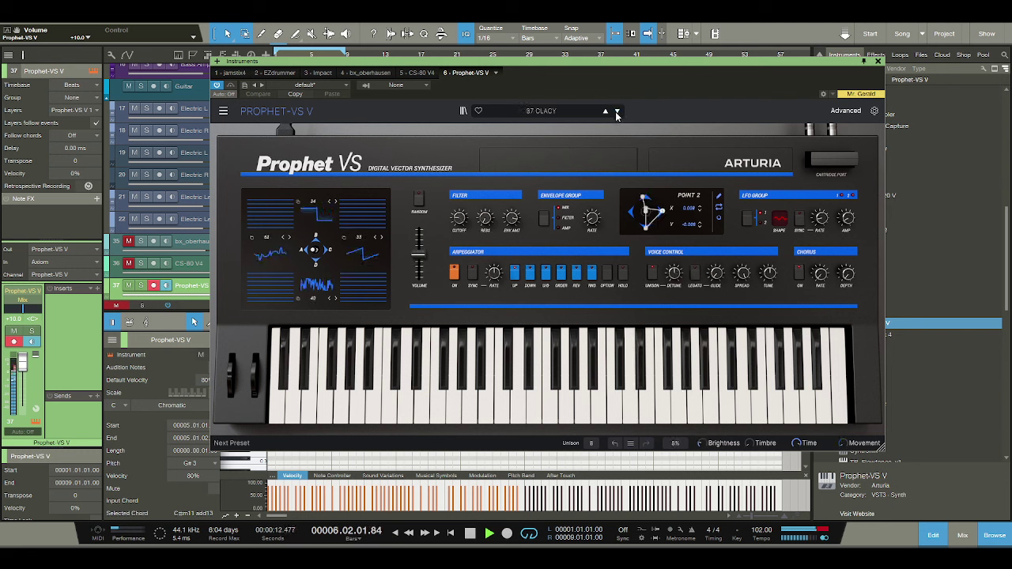
click(615, 111)
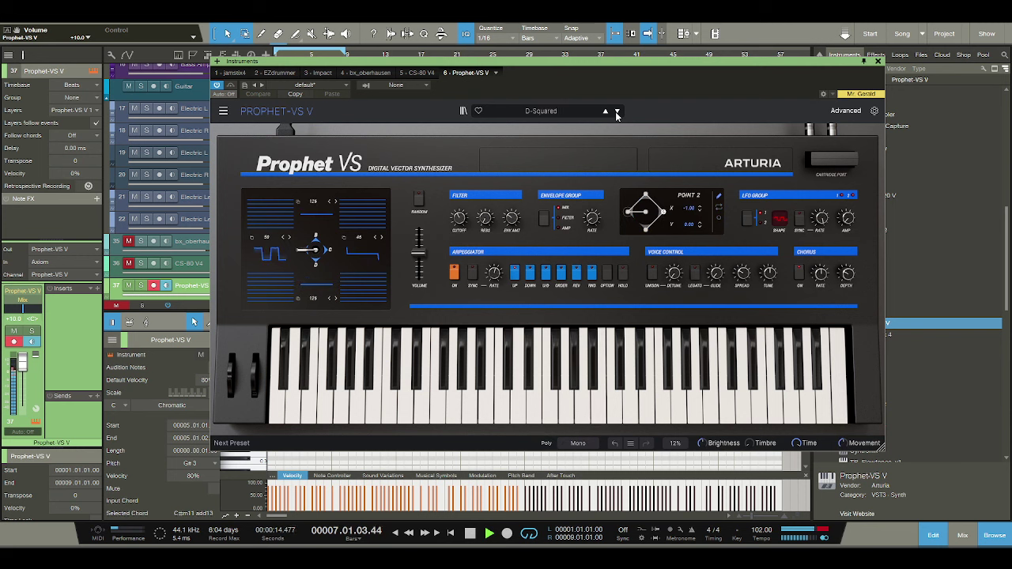
click(616, 111)
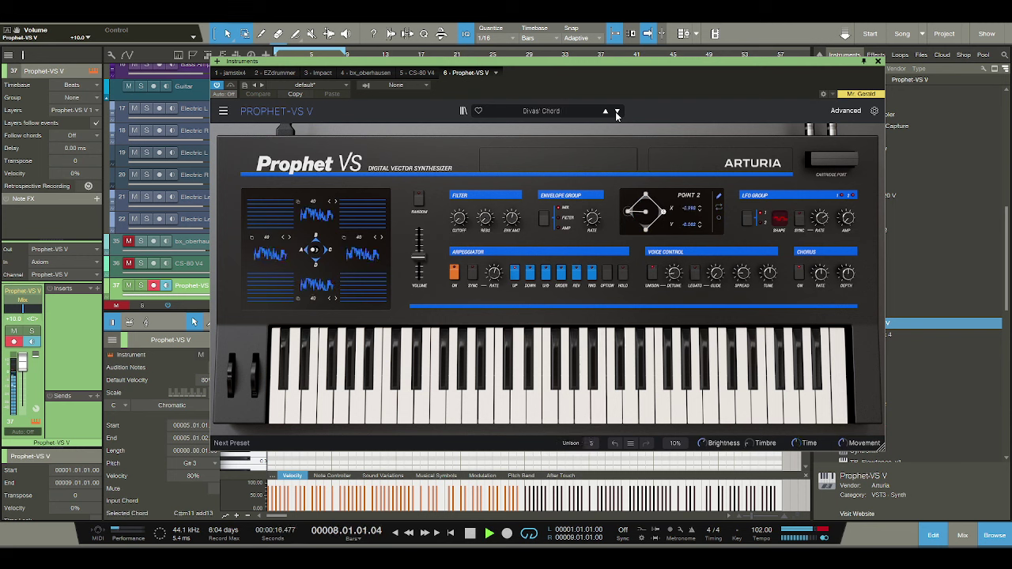
click(616, 111)
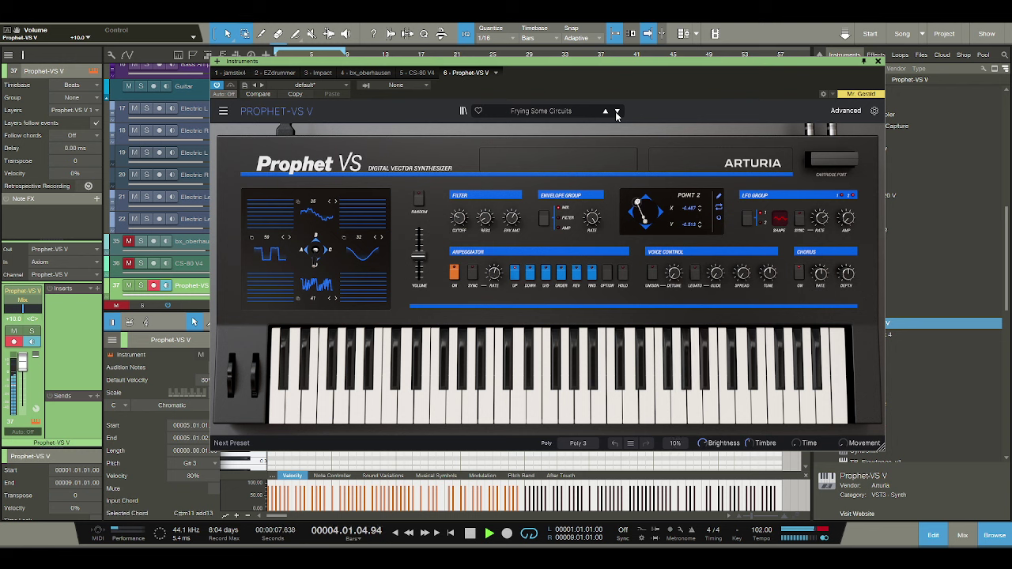
Audition the presets from Little Presents through Lo-Fi Machine, Stab Right In, Synthetic Puppies and Touch Control to With Beard during playback.
click(616, 111)
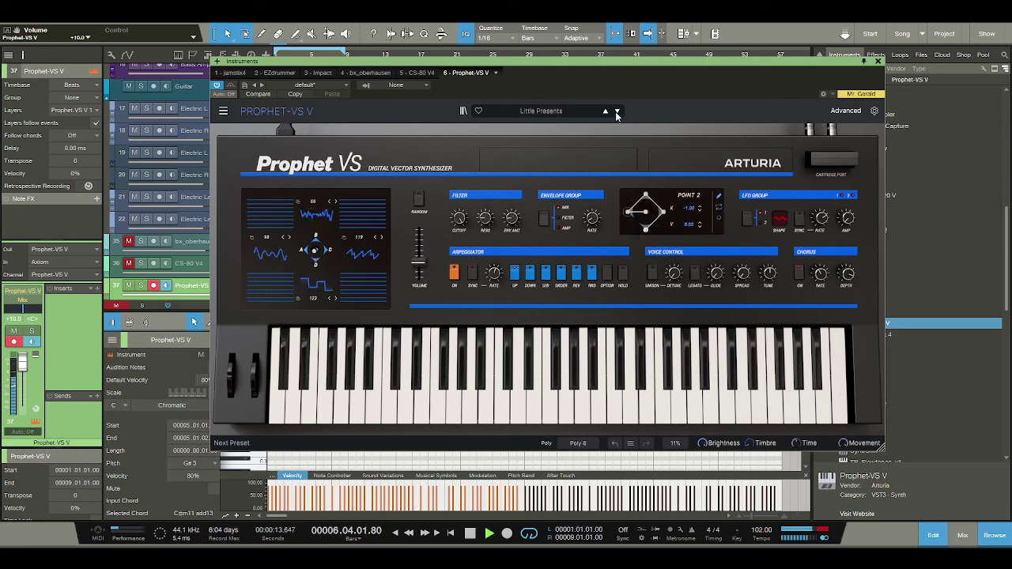
click(617, 112)
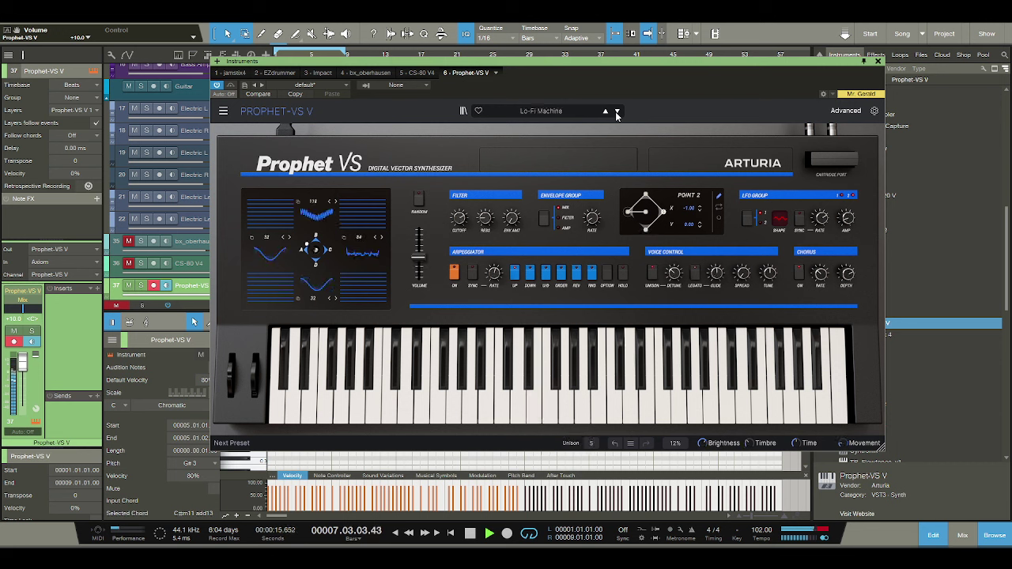
click(617, 112)
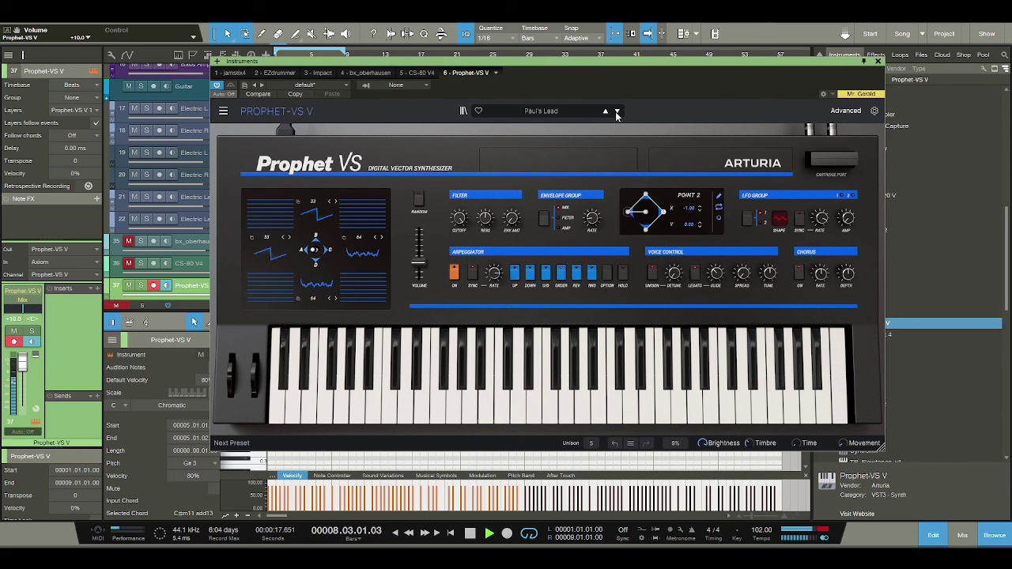
click(617, 113)
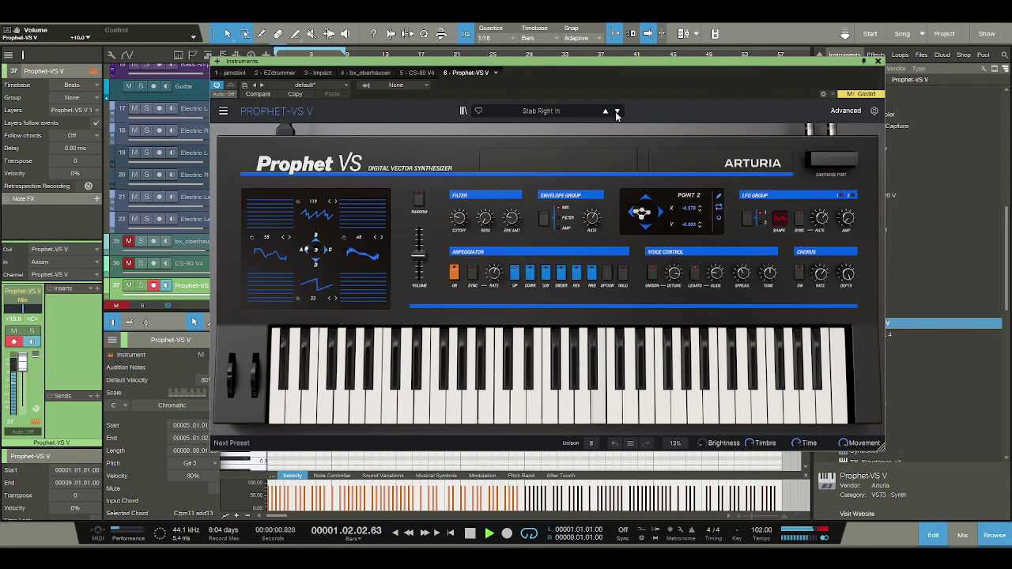
click(617, 112)
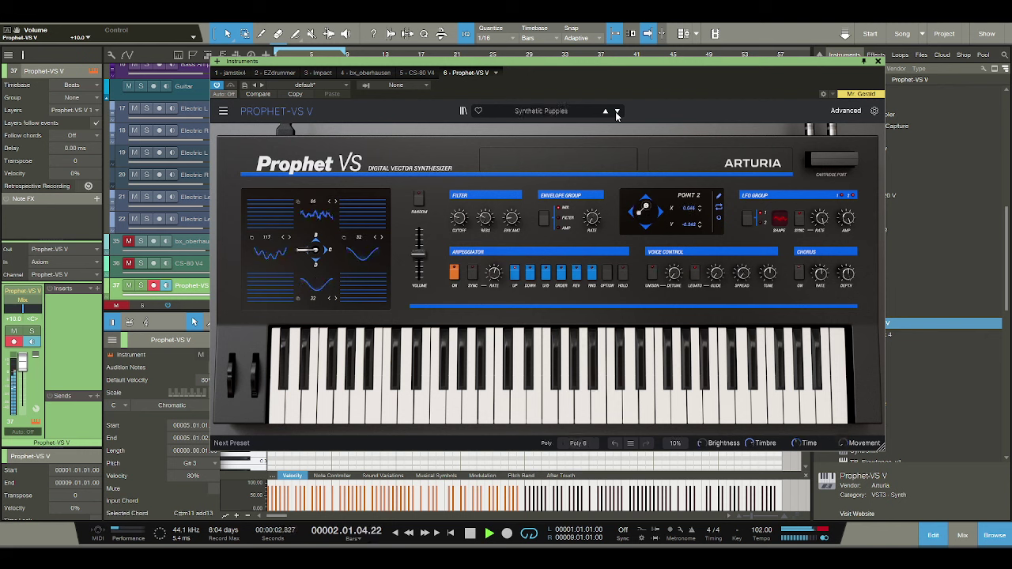
click(617, 112)
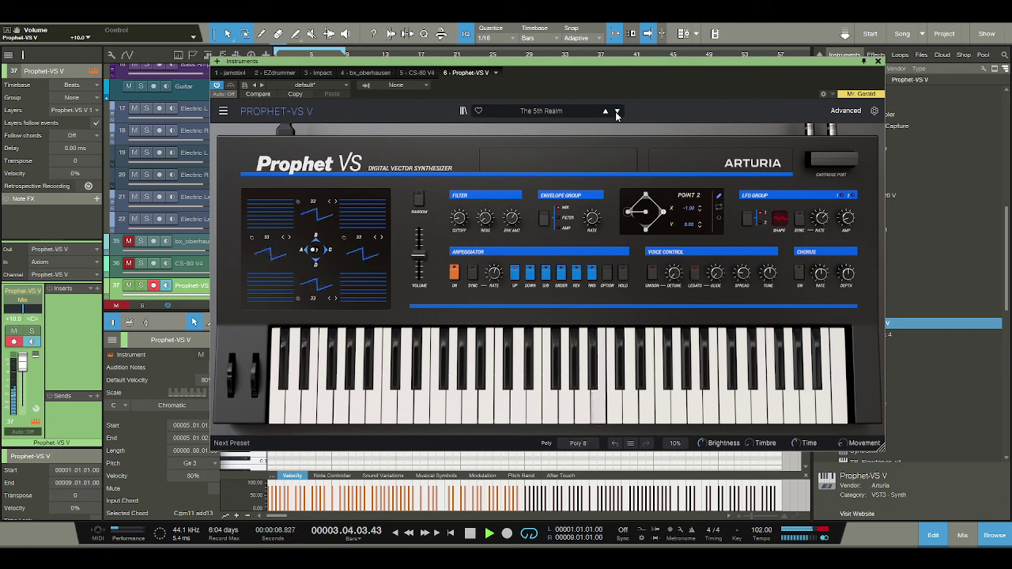
click(617, 112)
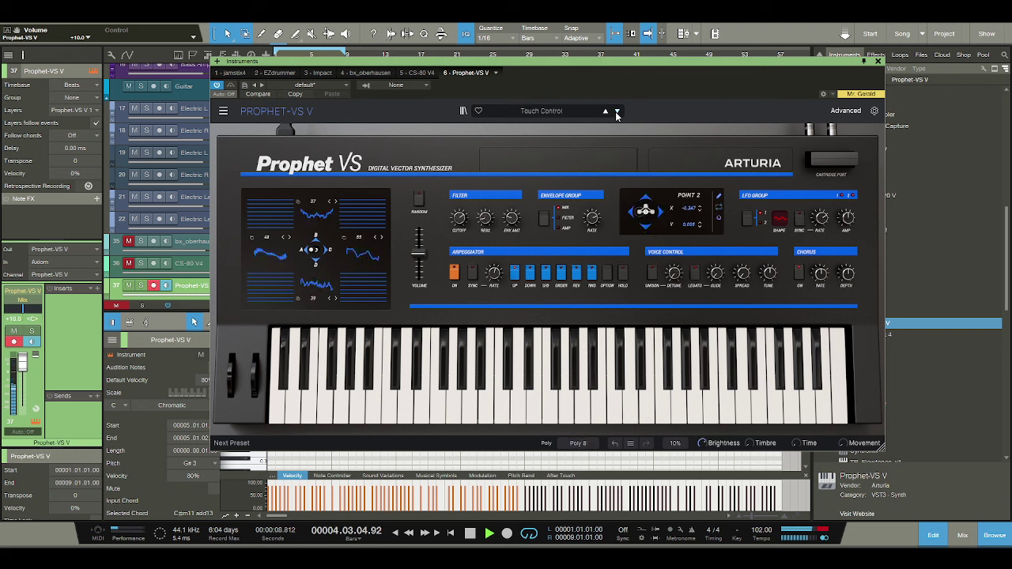
click(616, 112)
click(617, 112)
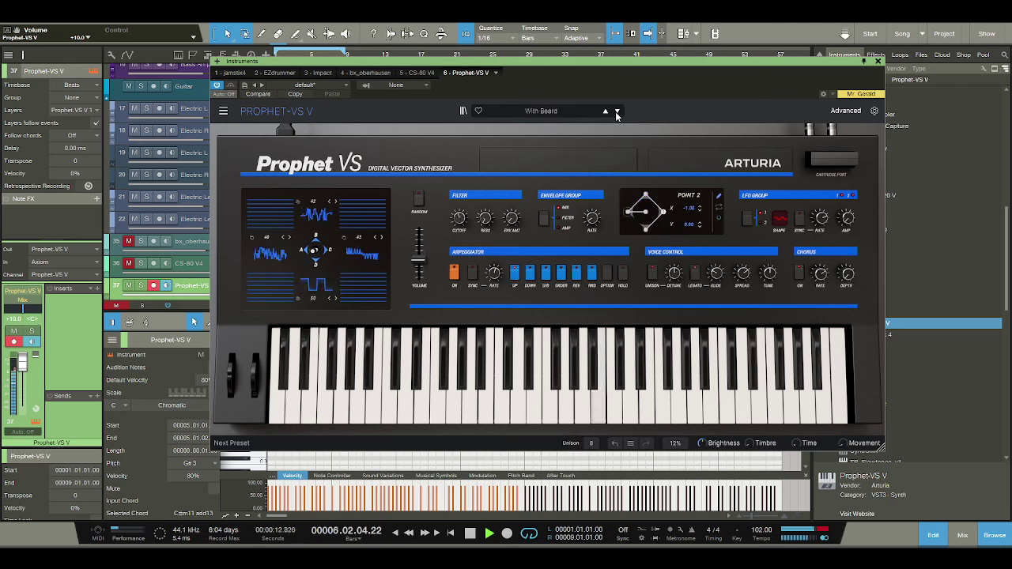
Continue through the preset list past its end, auditioning from 03 VOLKANIK again up to Divas' Chord.
click(616, 112)
click(616, 112)
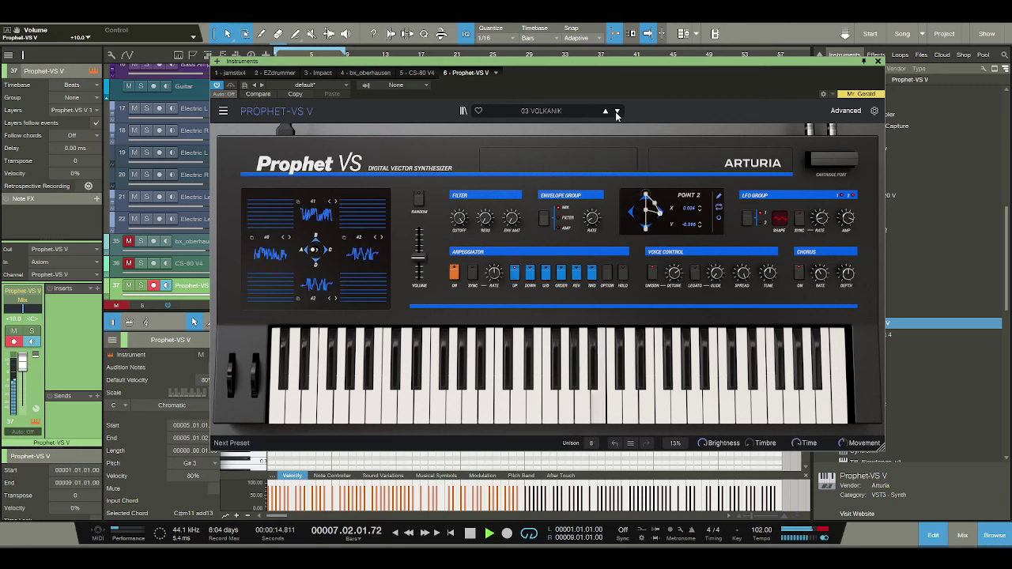
click(616, 112)
click(617, 112)
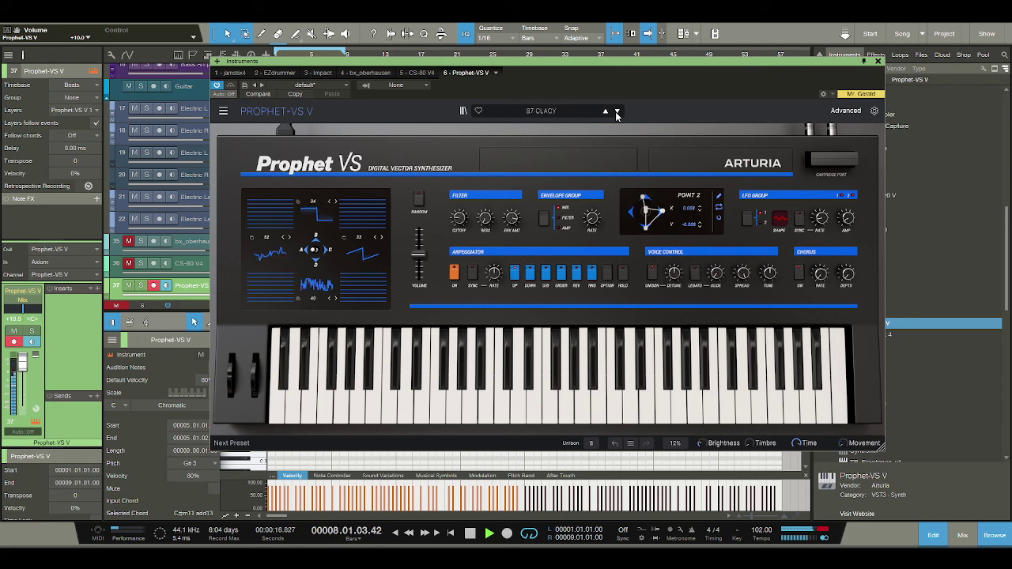
click(616, 112)
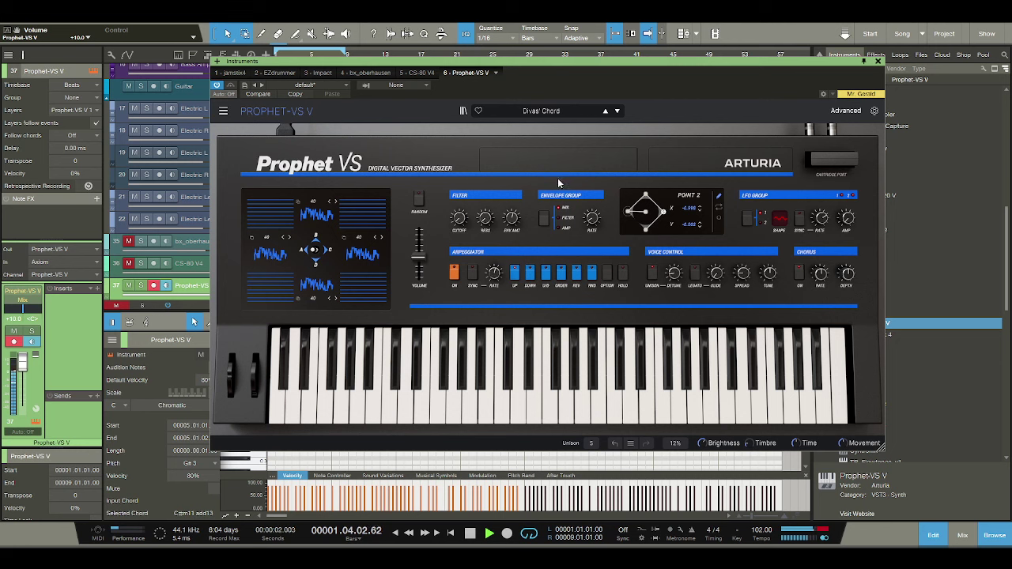
Audition the Prophet-VS V presets from 00 ZENNY 1 through 06 DIGIMBA, 09 REVERB and 12 REPEATER to 15 DIGICLAV against the playing song.
click(617, 113)
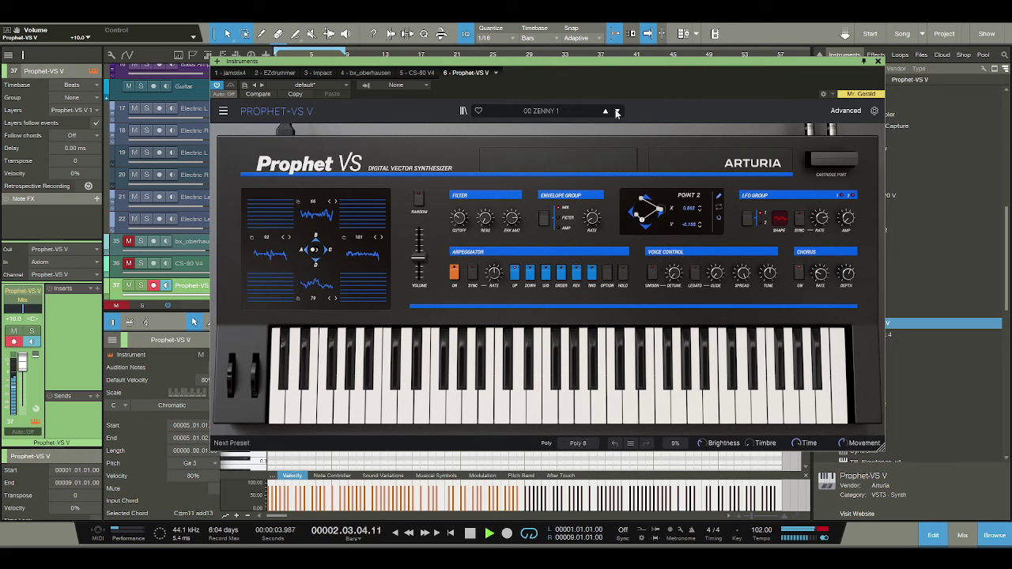
click(618, 112)
click(617, 112)
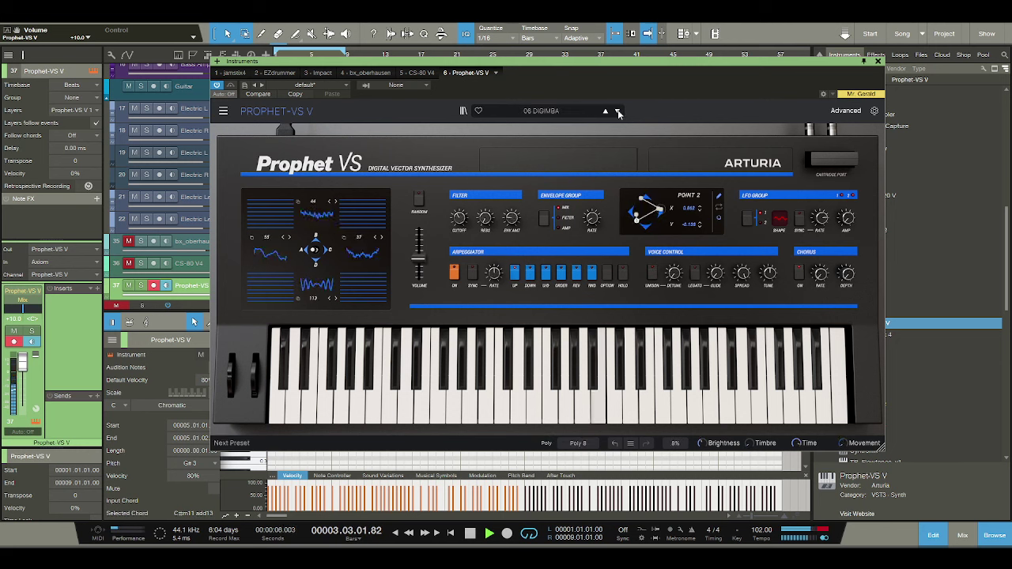
click(618, 112)
click(617, 112)
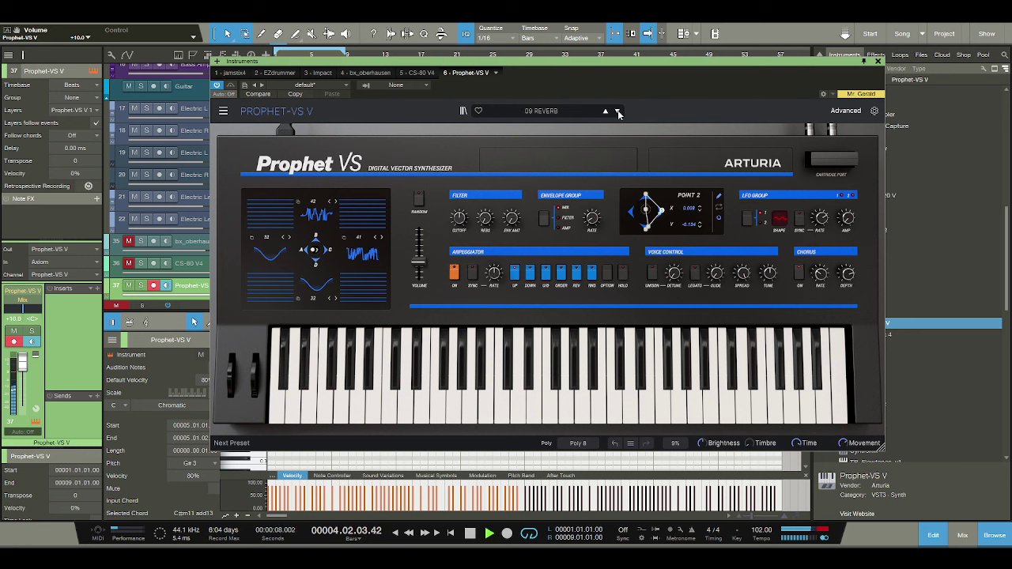
click(617, 112)
click(618, 112)
click(618, 112)
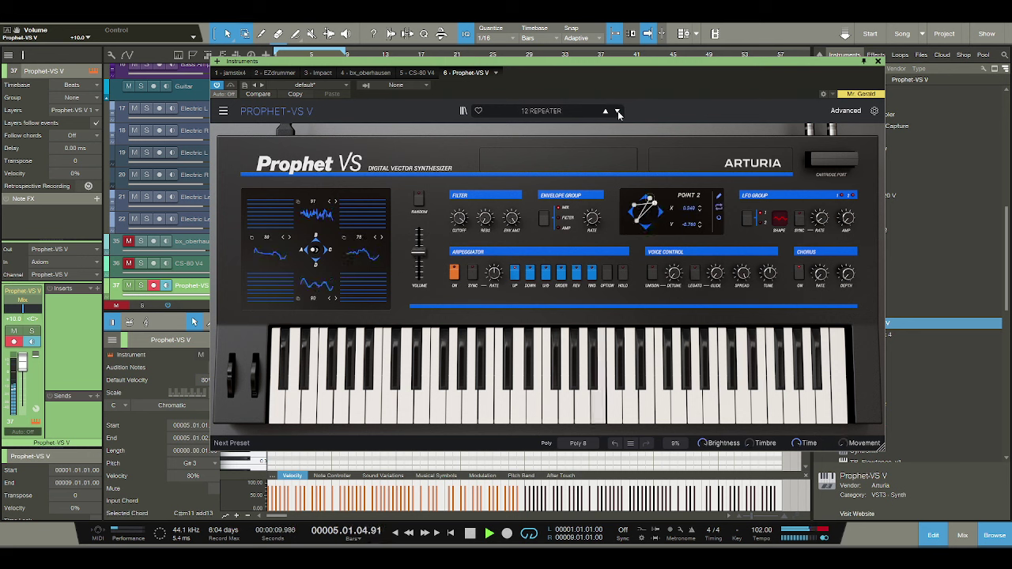
click(617, 113)
click(617, 113)
click(618, 112)
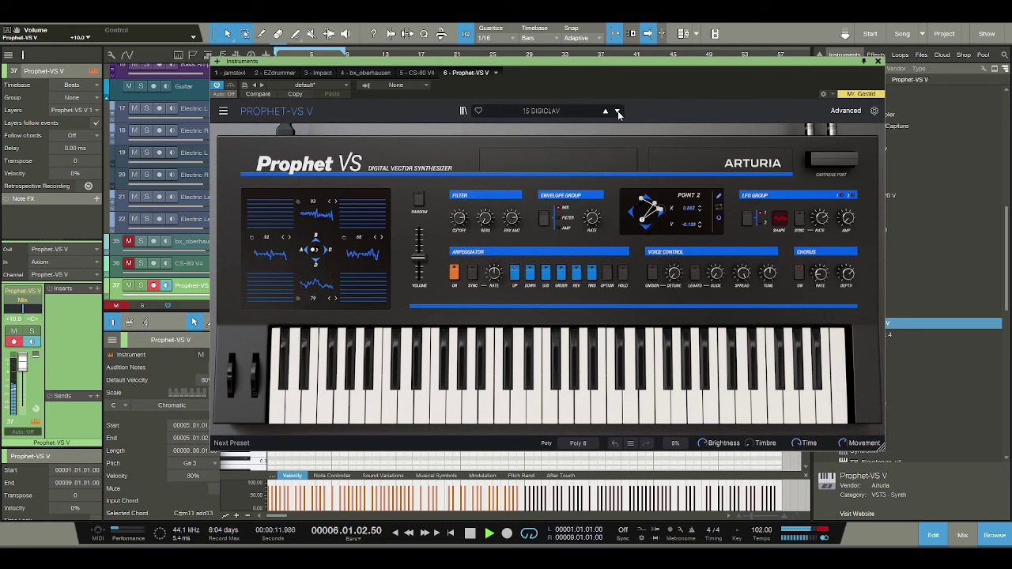
Audition the presets from 16 RONZONI through 18 KEYVEX, 26 FILGLASS and 29 ZX4 to 32 ZARG 1 during playback.
click(617, 112)
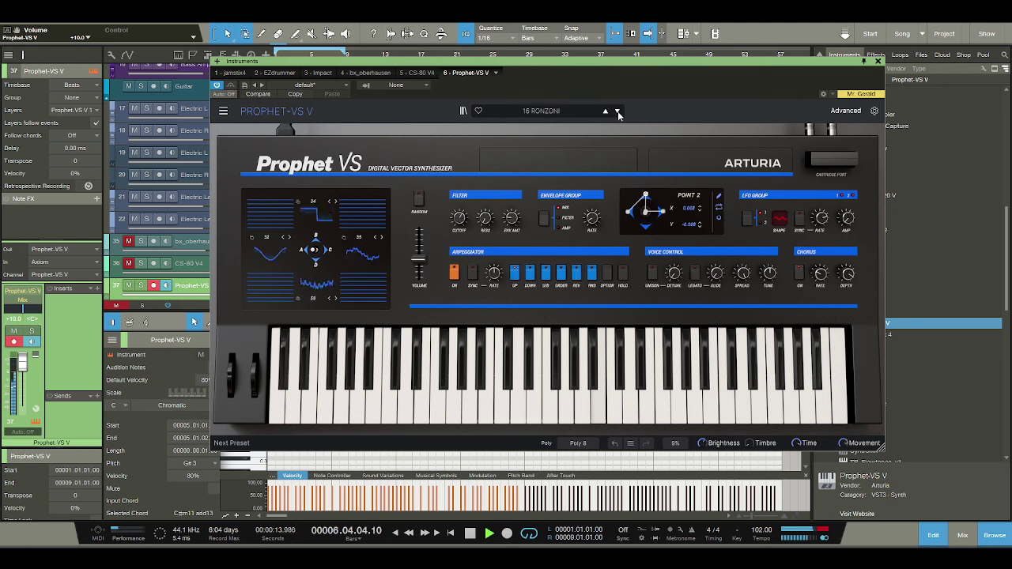
click(617, 112)
click(618, 112)
click(618, 112)
click(617, 112)
click(617, 112)
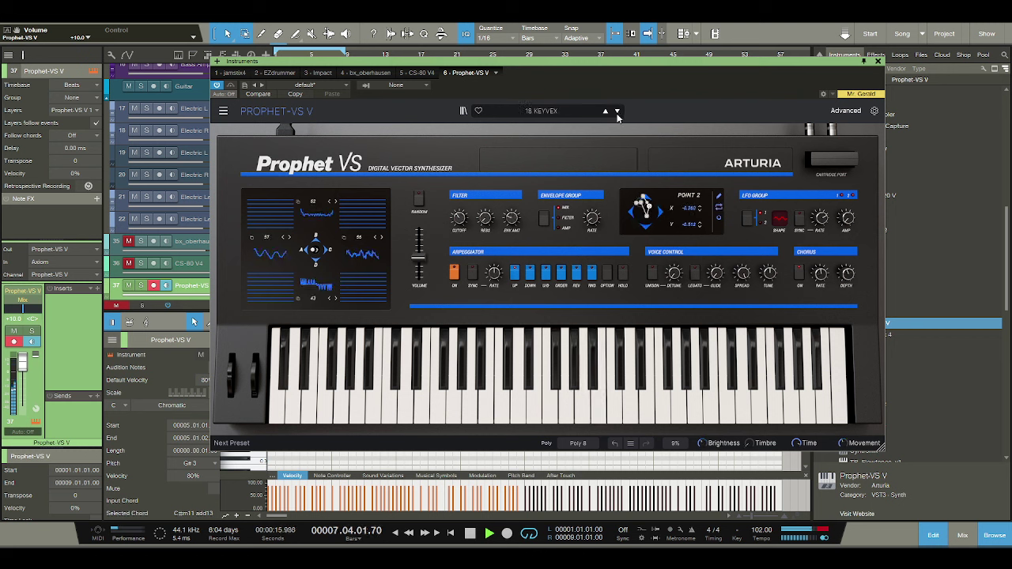
click(617, 112)
click(618, 112)
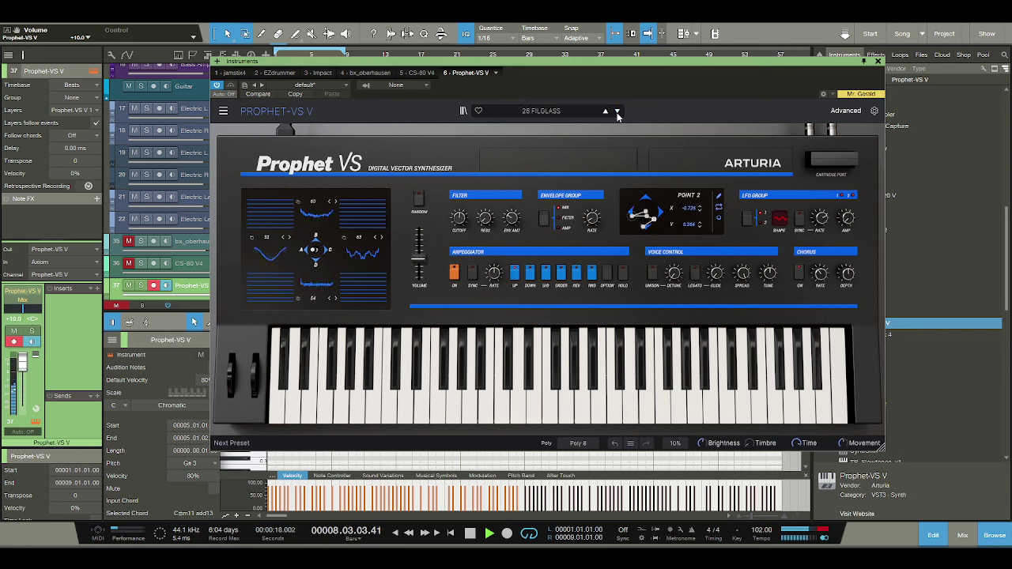
click(617, 112)
click(618, 112)
click(617, 112)
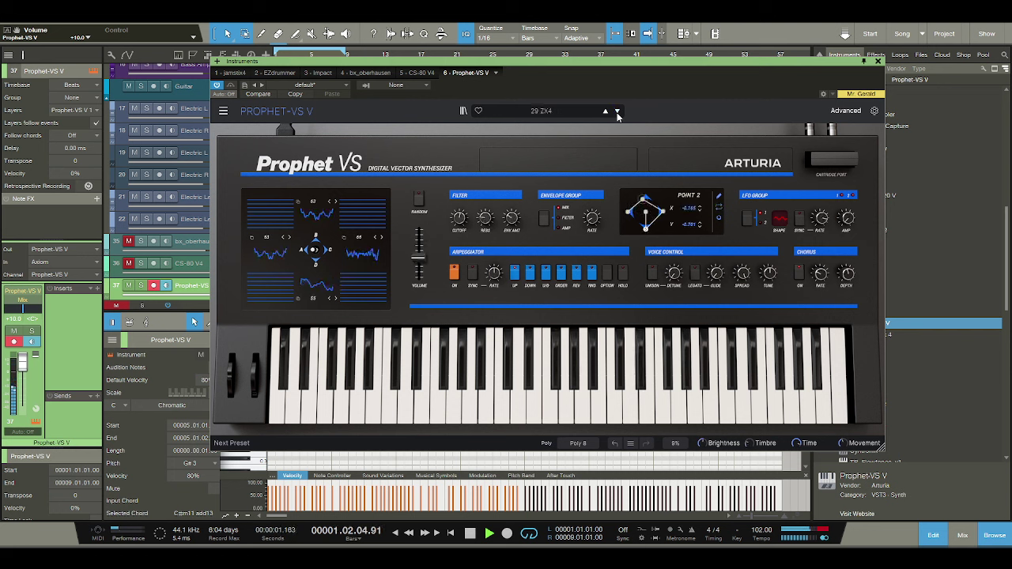
click(617, 112)
click(617, 112)
click(617, 113)
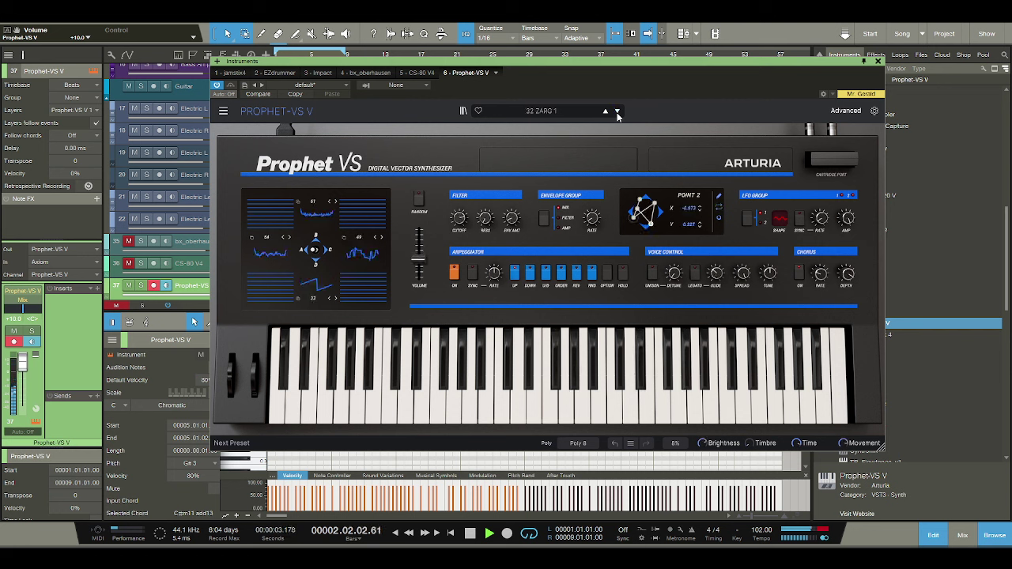
Audition the presets following 32 ZARG 1, through 34 TRIAD, 40 IS THERE and 46 CLAVIBEL to 49 AMBIENCE, and stop playback.
click(617, 112)
click(617, 112)
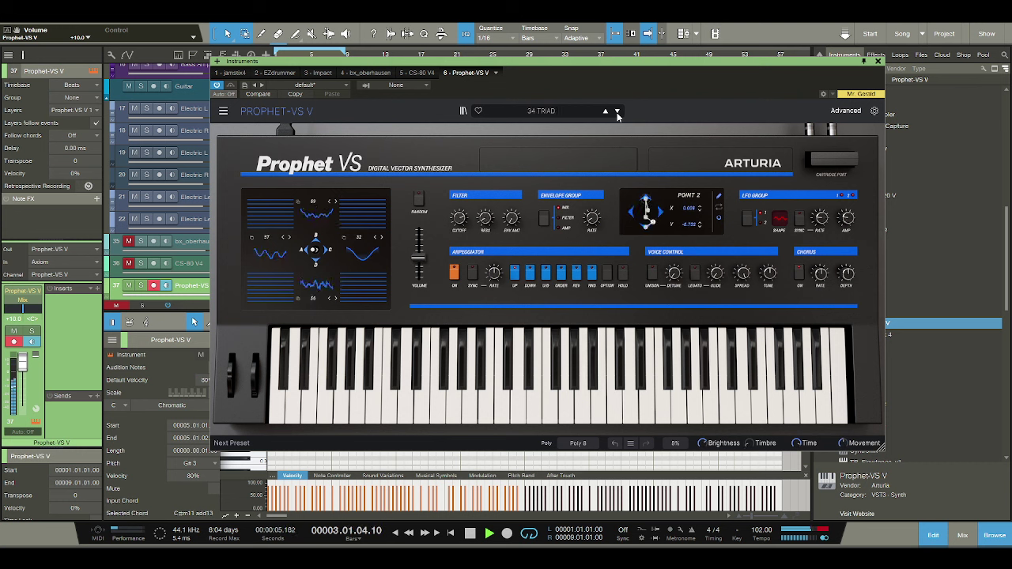
click(618, 113)
click(617, 112)
click(617, 112)
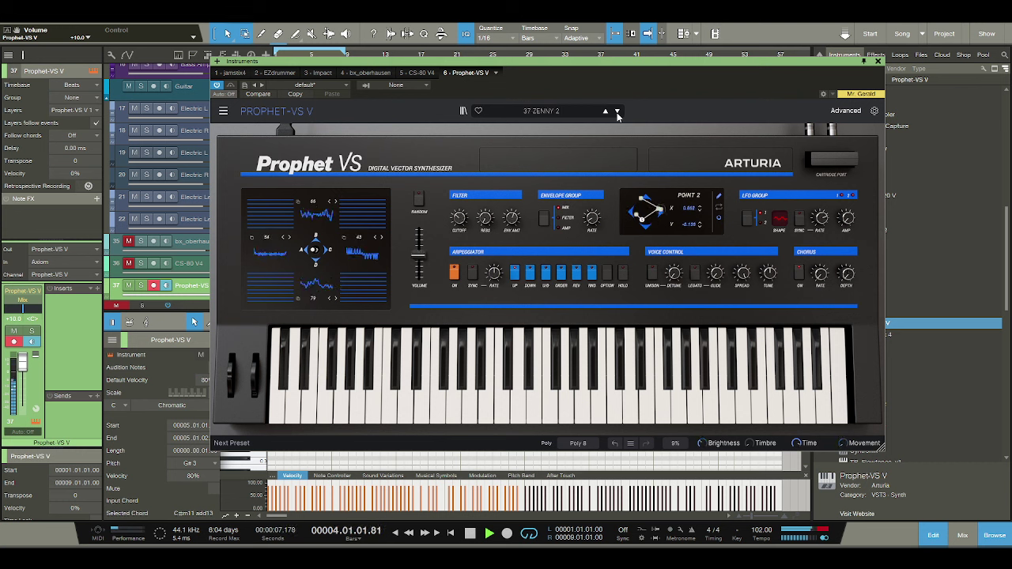
click(617, 112)
click(618, 113)
click(617, 112)
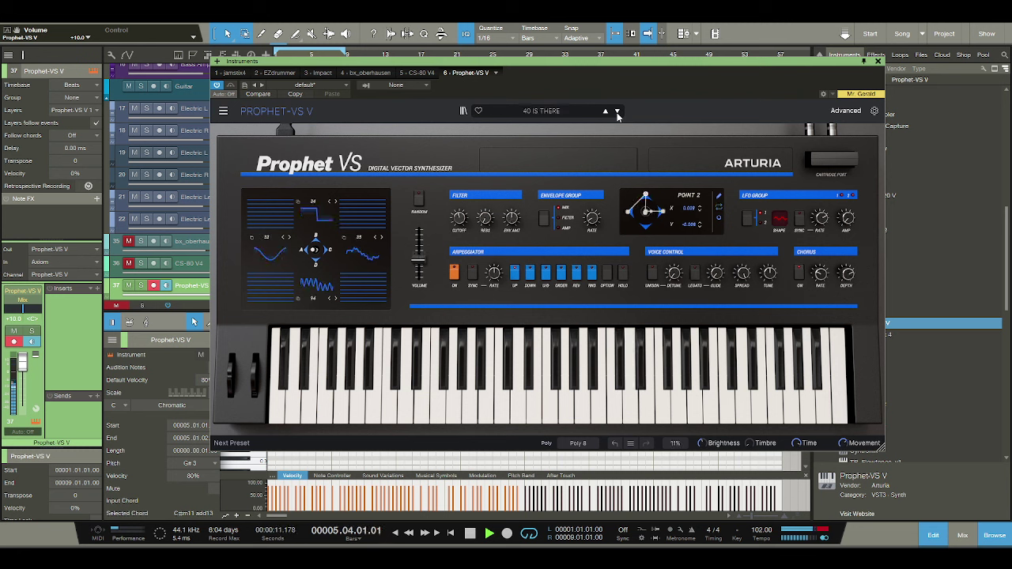
click(618, 112)
click(617, 112)
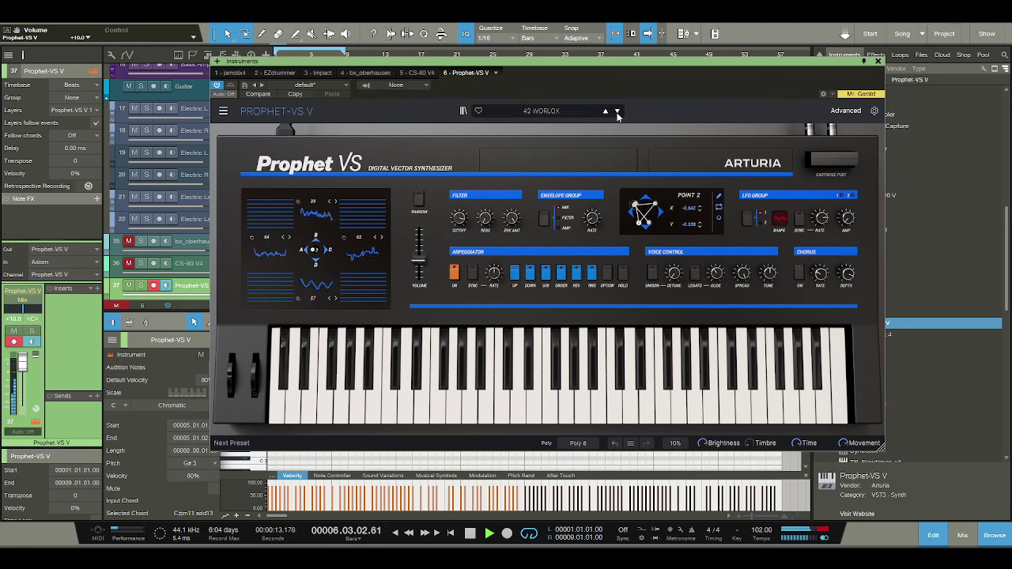
click(617, 112)
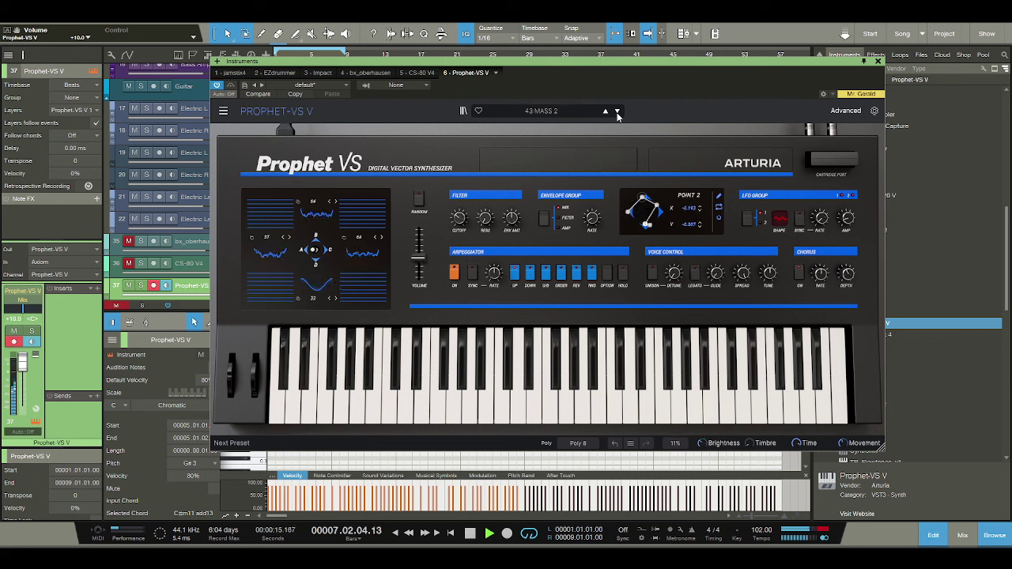
click(618, 113)
click(618, 112)
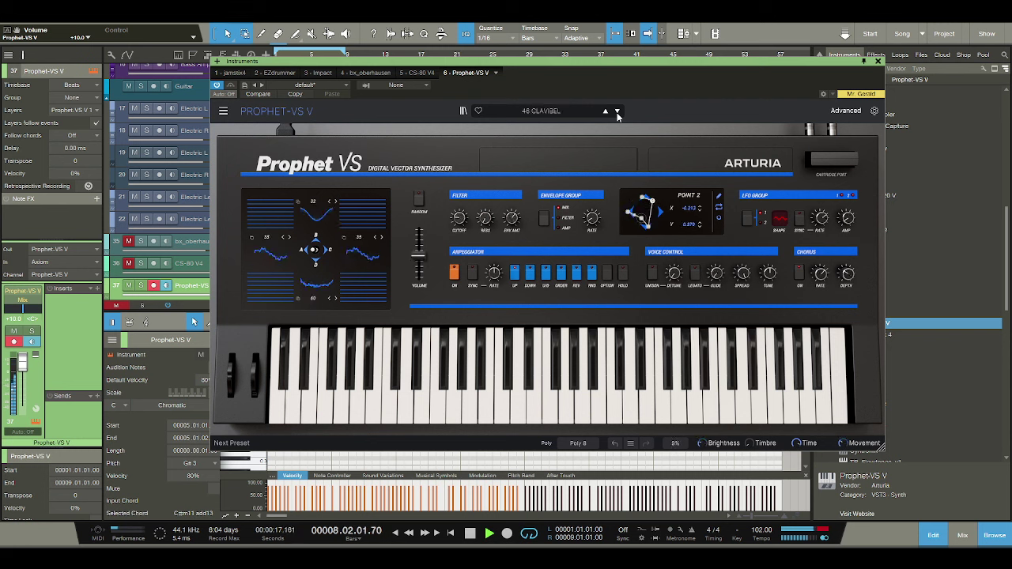
click(617, 112)
click(618, 113)
click(618, 112)
click(618, 112)
key(space)
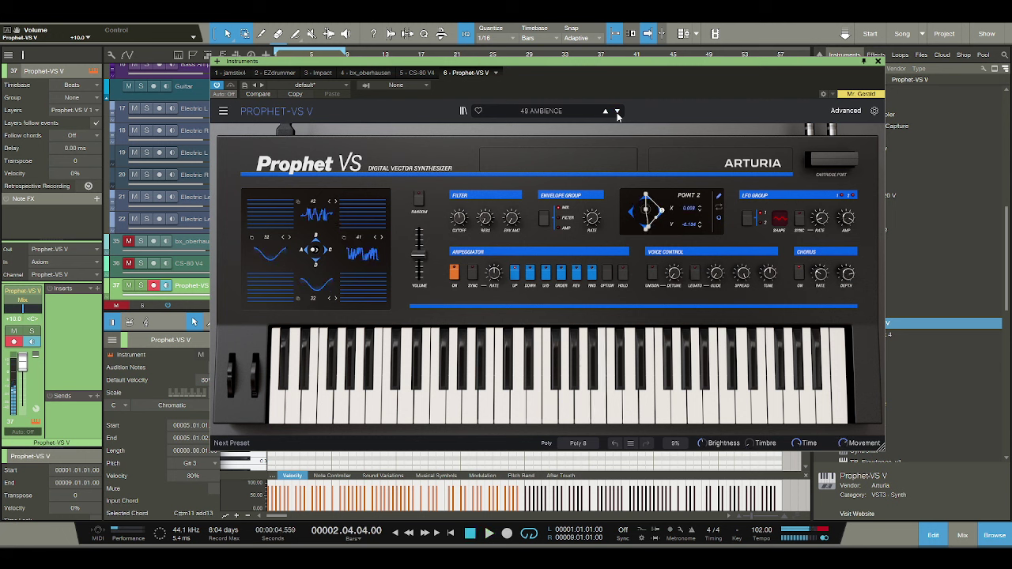
Restart playback and audition the presets from 50 THING through 53 WEEPY, 59 ACIDRAIN and 63 TAKATTAK to 66 PERKEY 1.
key(space)
click(617, 112)
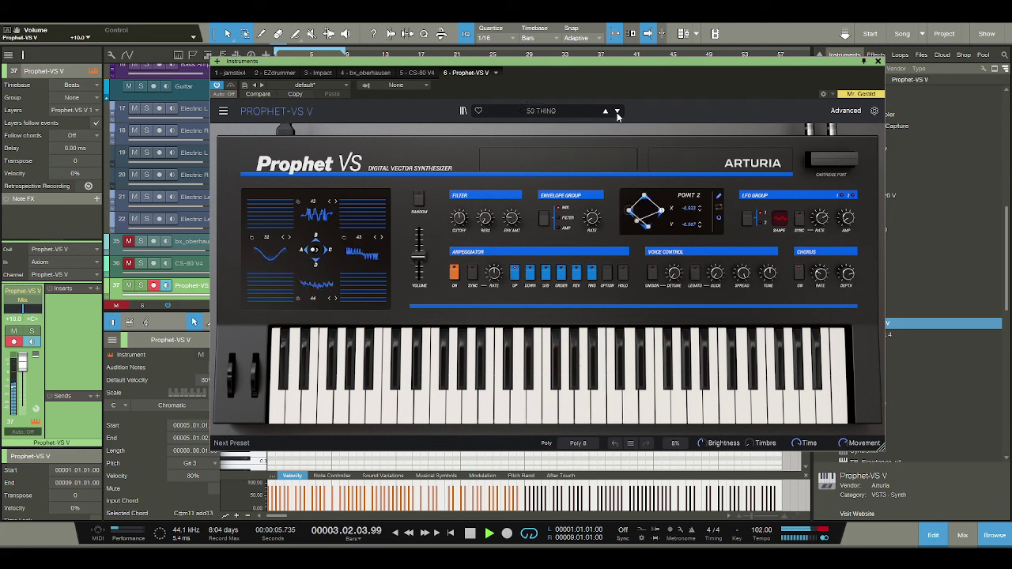
click(617, 113)
click(617, 113)
click(618, 112)
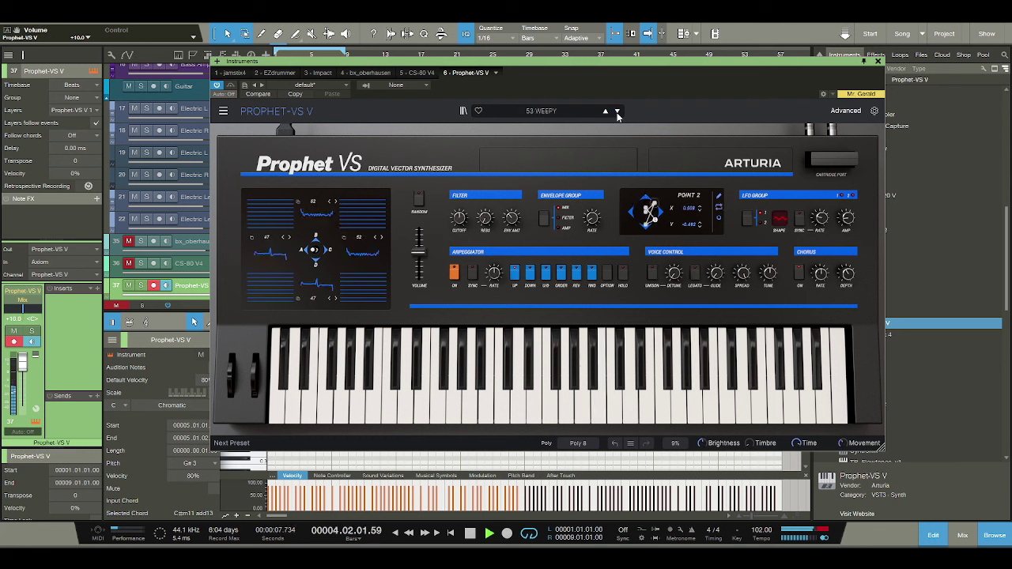
click(618, 112)
click(617, 112)
click(617, 112)
click(617, 113)
click(617, 112)
click(617, 112)
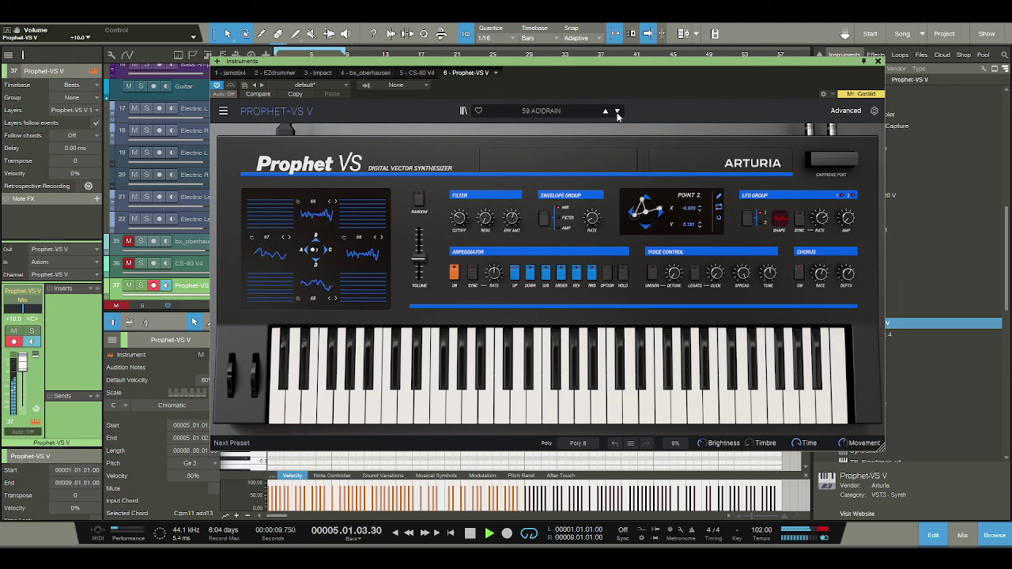
click(617, 112)
click(617, 112)
click(617, 113)
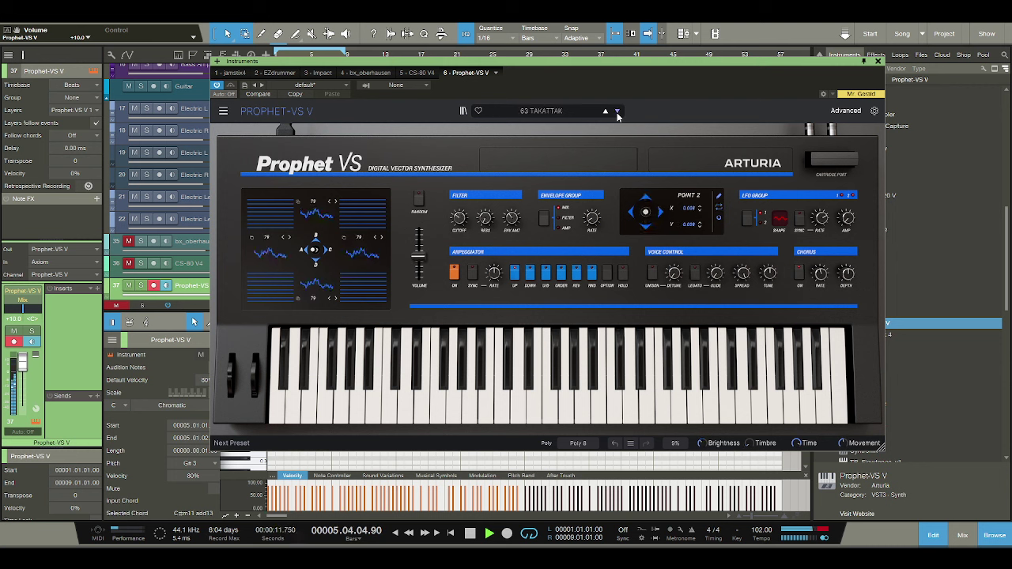
click(617, 112)
click(618, 113)
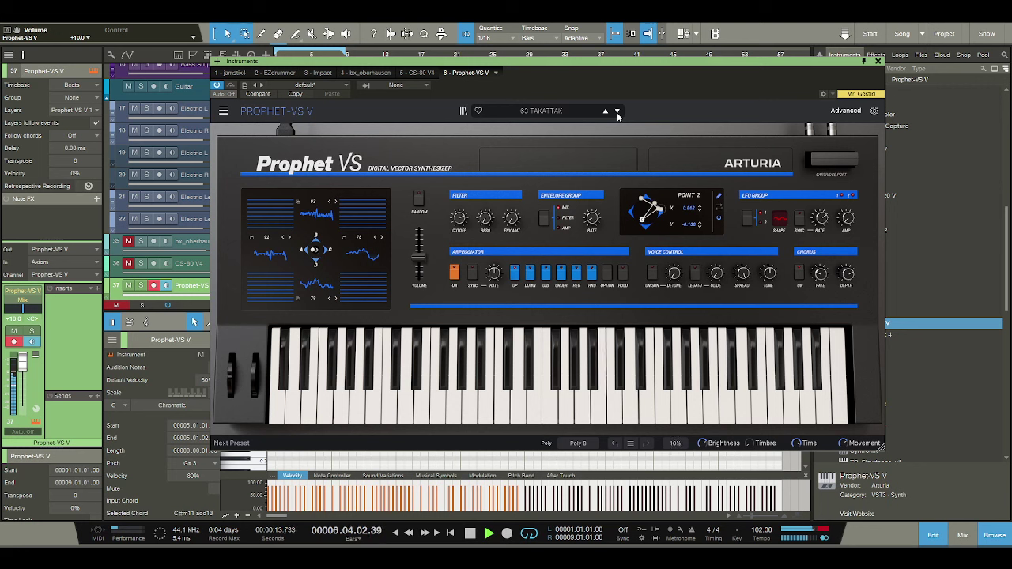
click(618, 112)
click(617, 112)
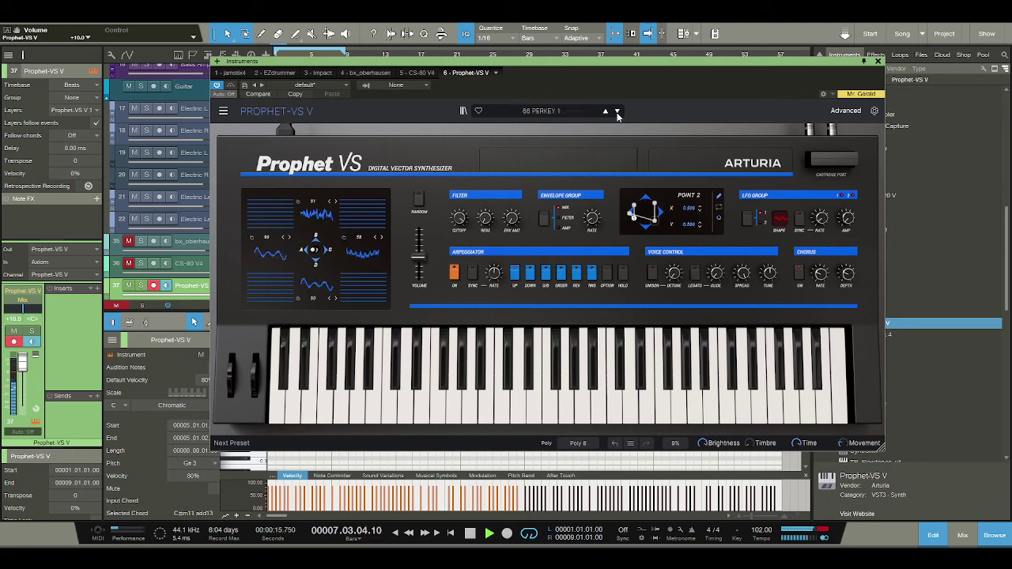
Audition the presets following 66 PERKEY 1, through 70 CHINABL1, 73 EMARIMBA and 81 ROVING to 86 XWANG.
click(618, 113)
click(618, 112)
click(618, 112)
click(618, 112)
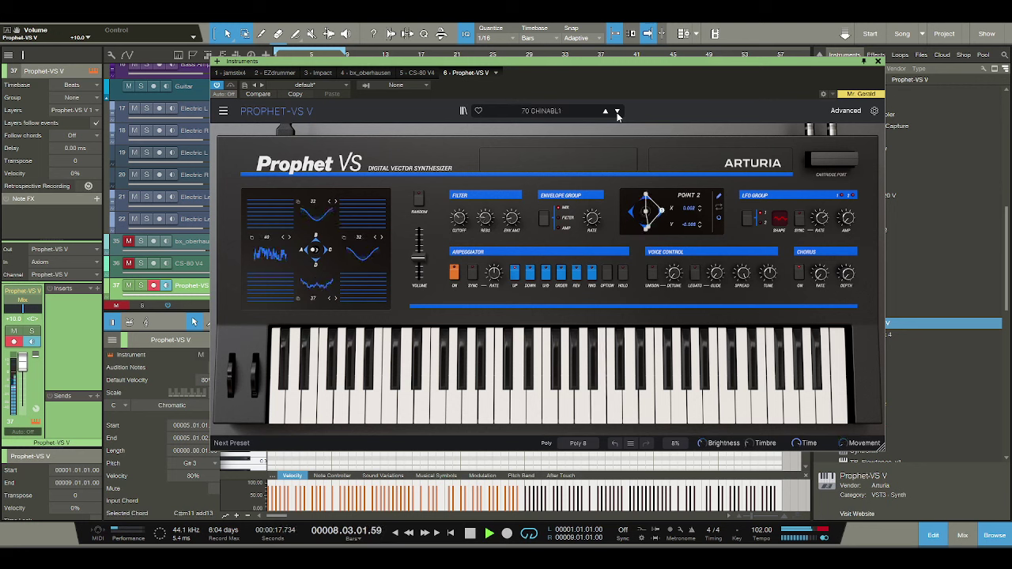
click(618, 113)
click(618, 114)
click(617, 113)
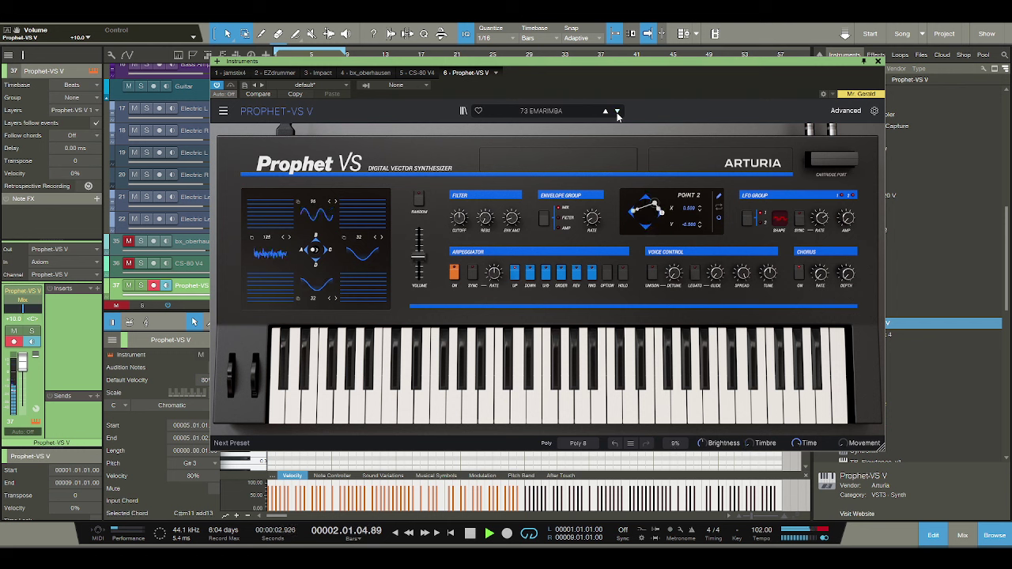
click(618, 113)
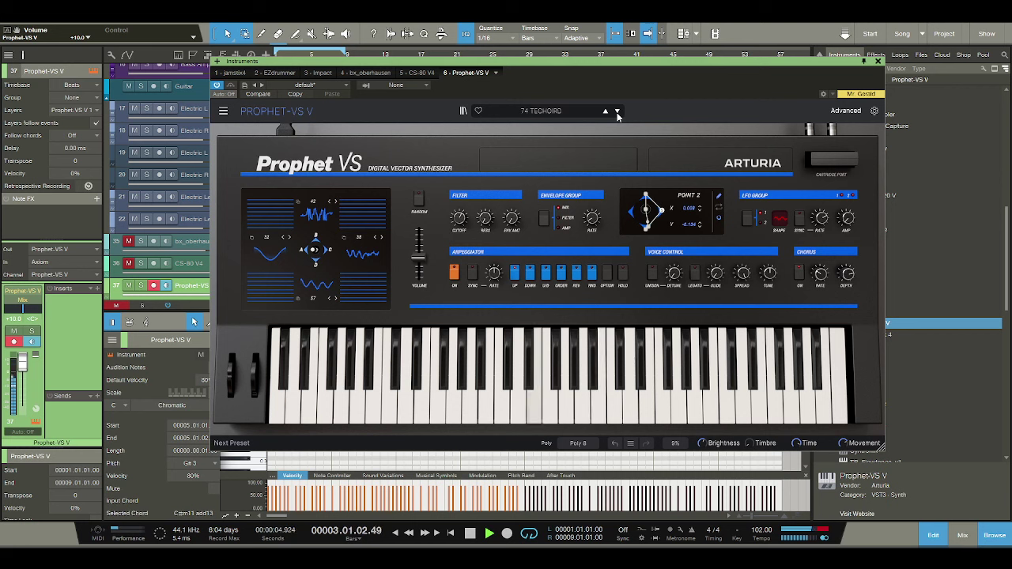
click(617, 113)
click(618, 113)
click(617, 113)
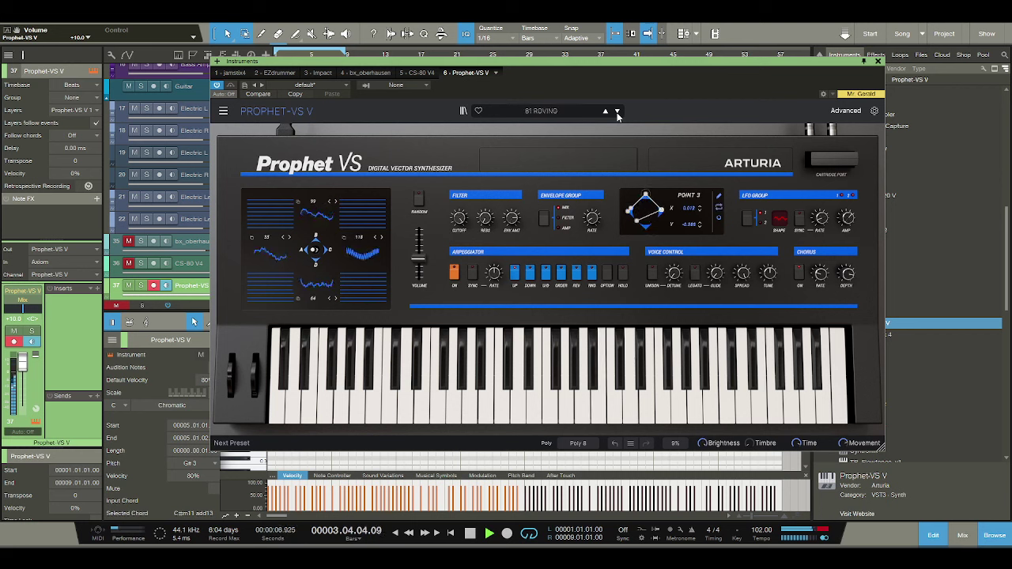
click(617, 113)
click(617, 114)
click(618, 113)
click(617, 113)
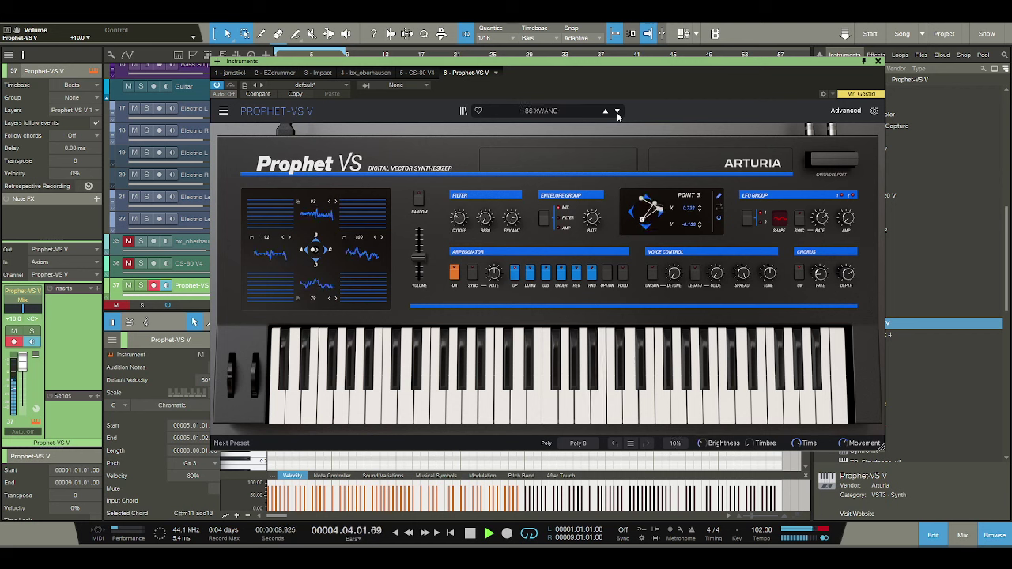
Audition the remaining numbered presets through 91 NITEMARE and 96 CHINABL2, continuing to A Tin Thing.
click(617, 113)
click(617, 113)
click(617, 113)
click(618, 113)
click(617, 113)
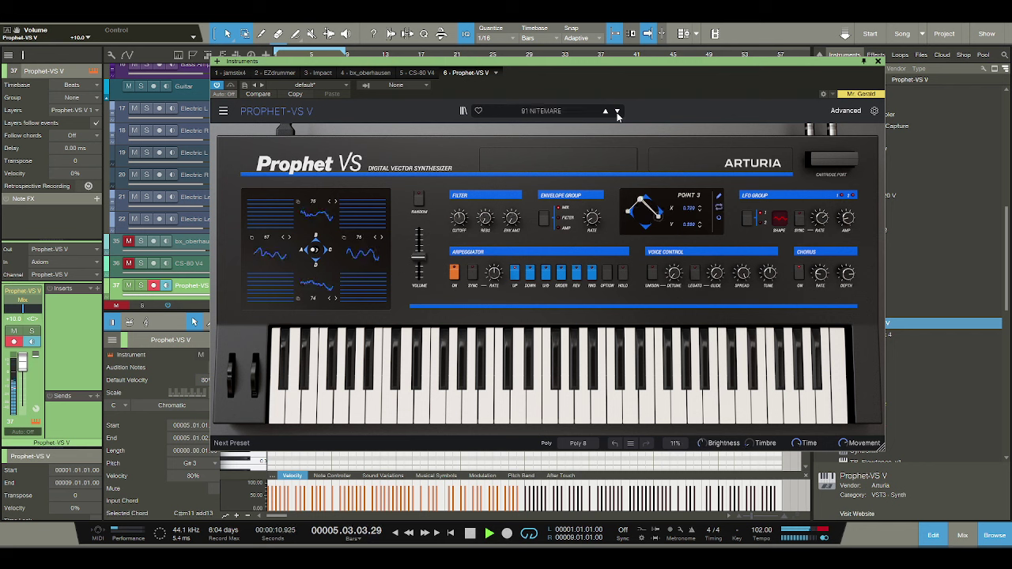
click(617, 113)
click(617, 113)
click(618, 113)
click(617, 113)
click(617, 113)
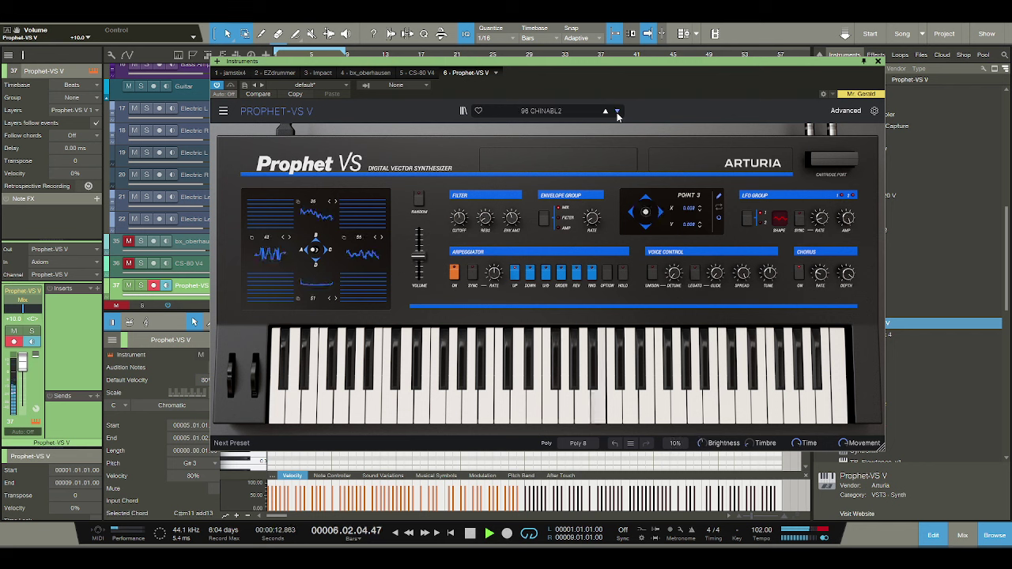
click(617, 113)
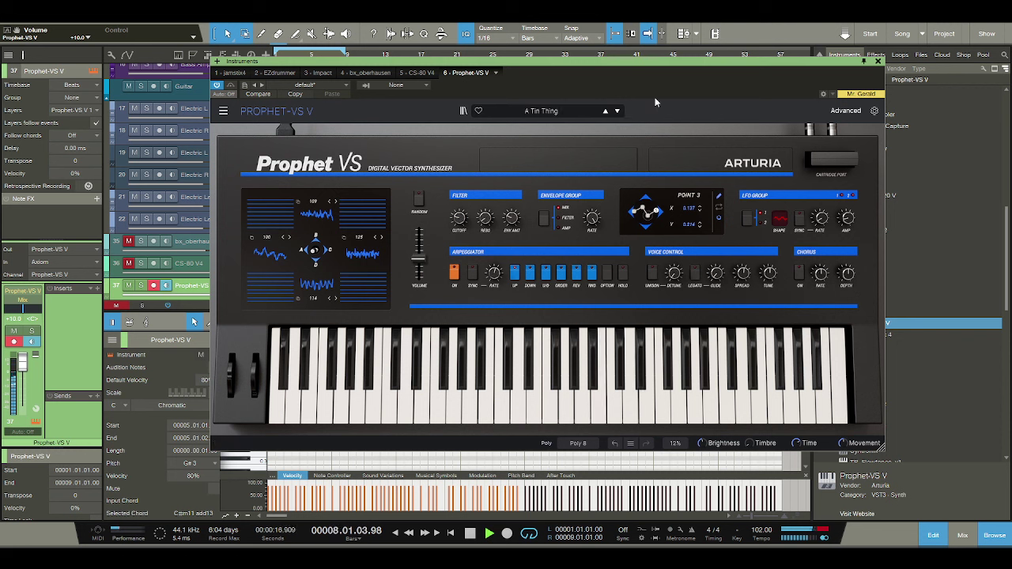
Audition the presets following A Tin Thing, from Crystalline Rust through Dreamy Clock, Neon Bells and Pluck to Planks to Save a Prayer.
click(618, 113)
click(617, 113)
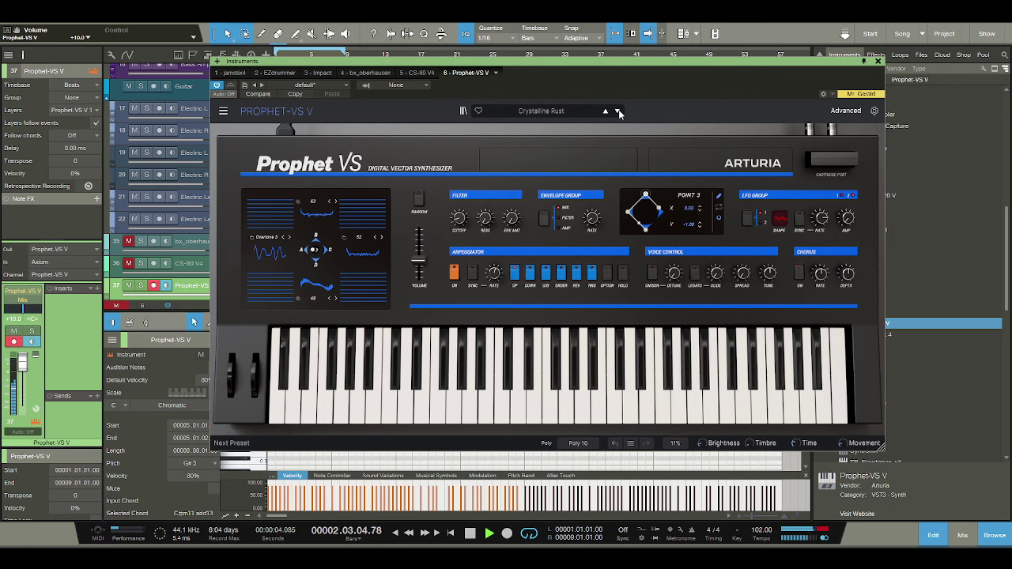
click(619, 112)
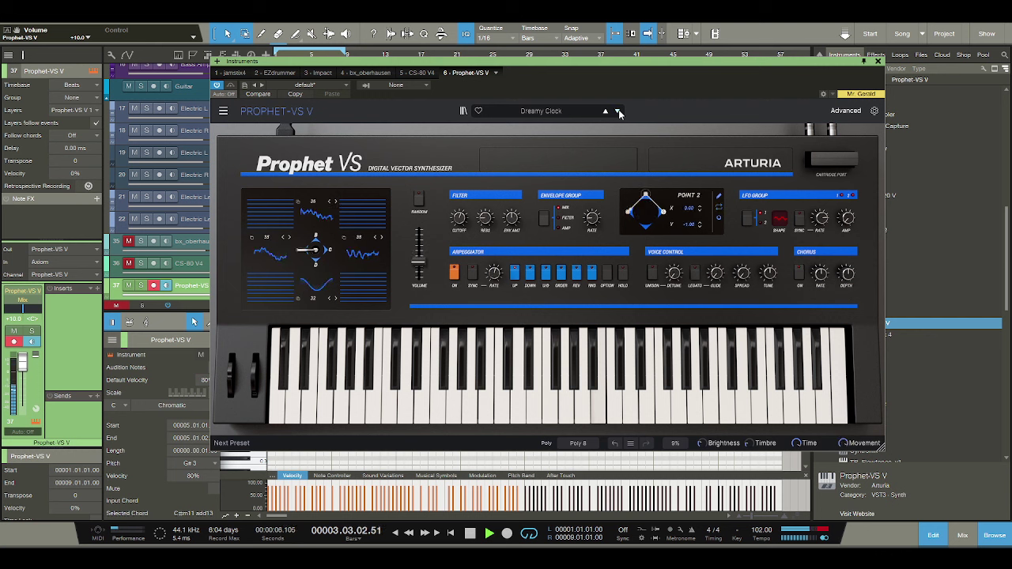
click(619, 112)
click(618, 112)
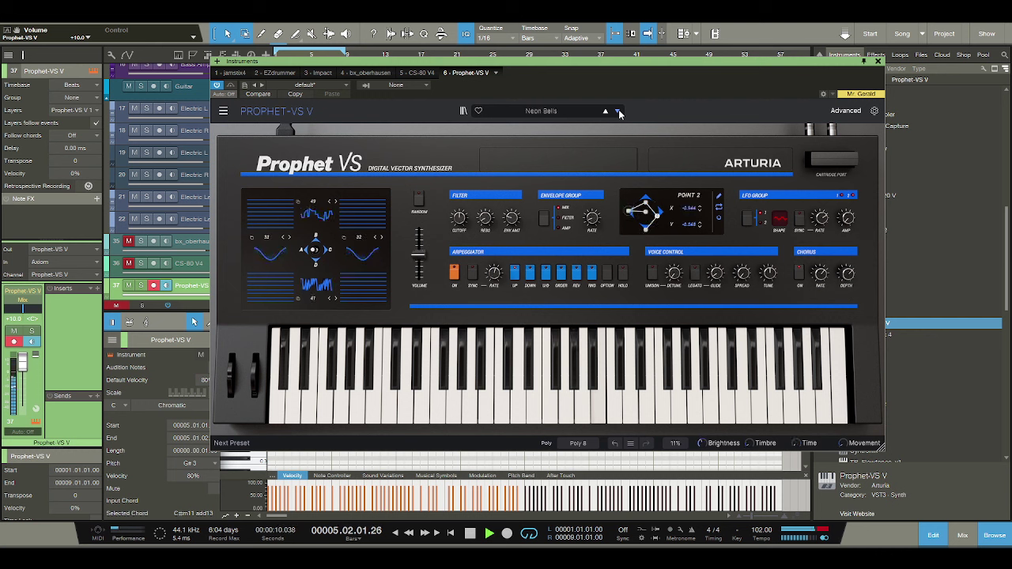
click(619, 112)
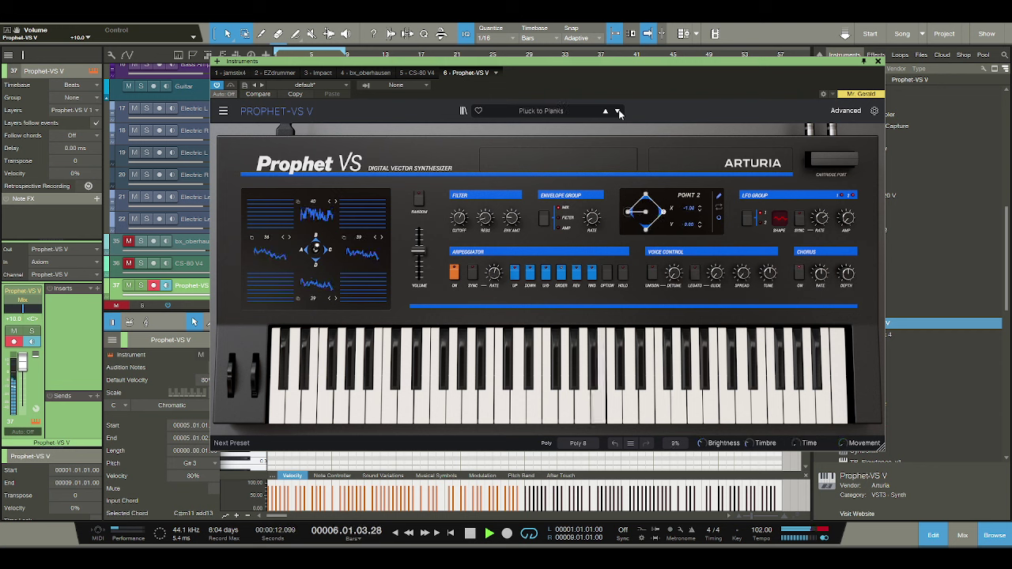
click(619, 112)
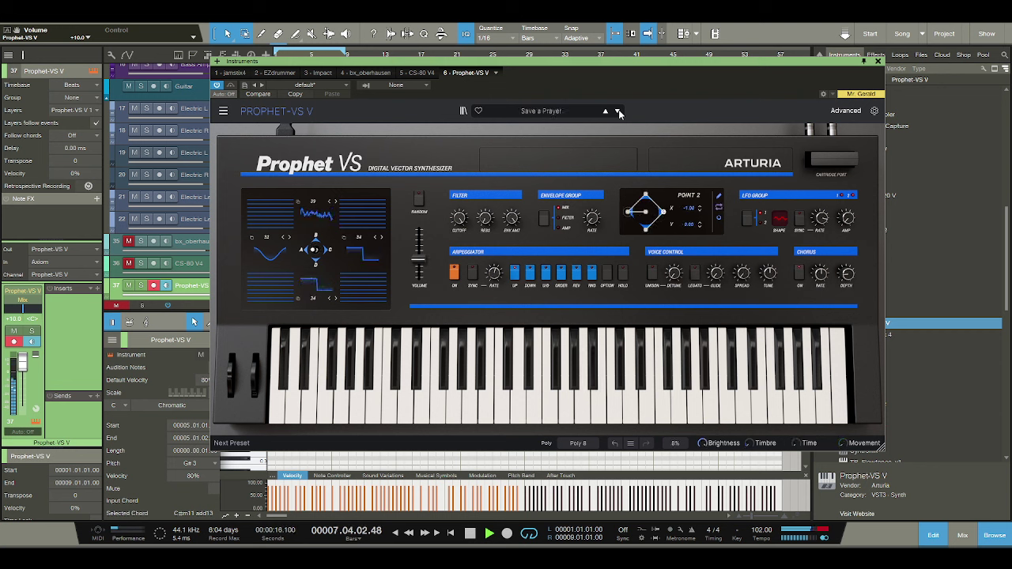
Audition the presets following Save a Prayer, through Tears Plant, Electric Greece, Vector Mechanics and Ritardanding, and settle on Crystalline Rust.
click(619, 112)
click(619, 112)
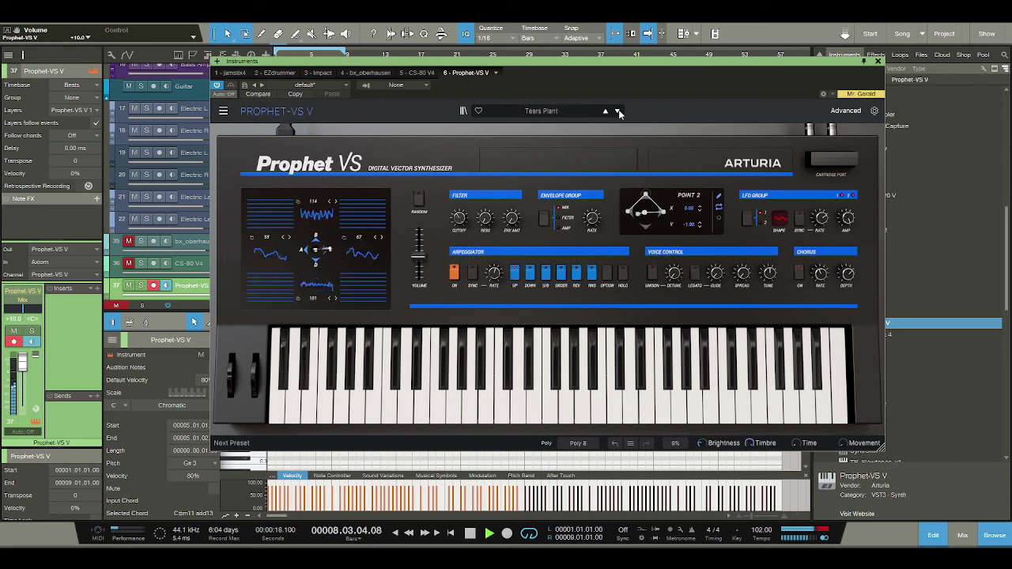
click(619, 112)
click(619, 112)
click(619, 112)
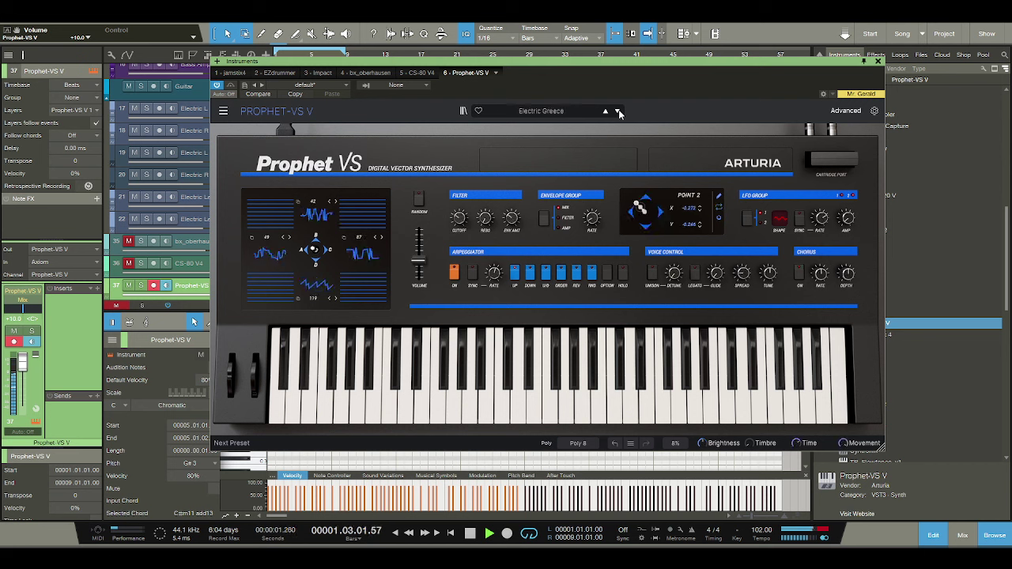
click(619, 112)
click(618, 113)
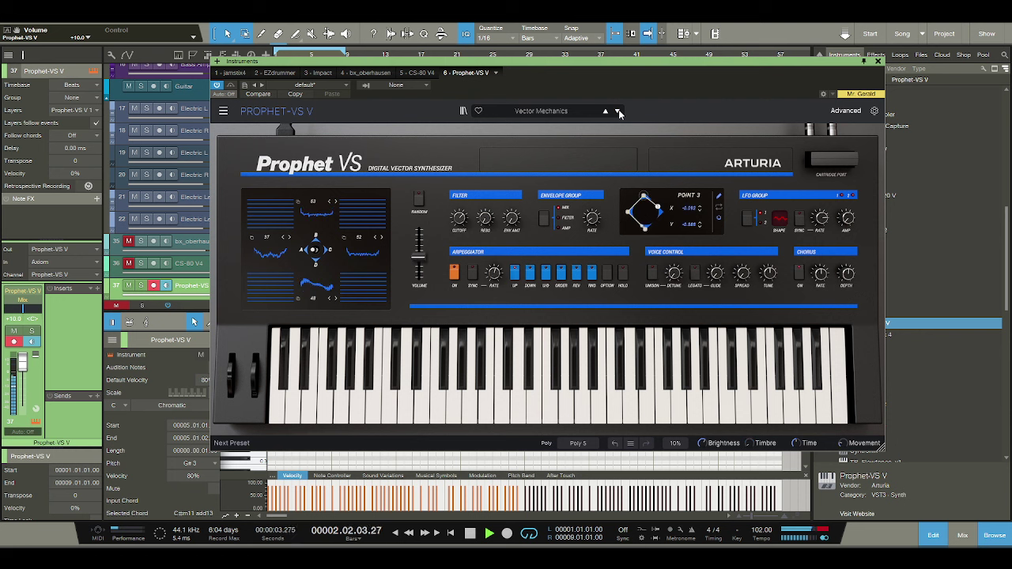
click(619, 113)
click(619, 112)
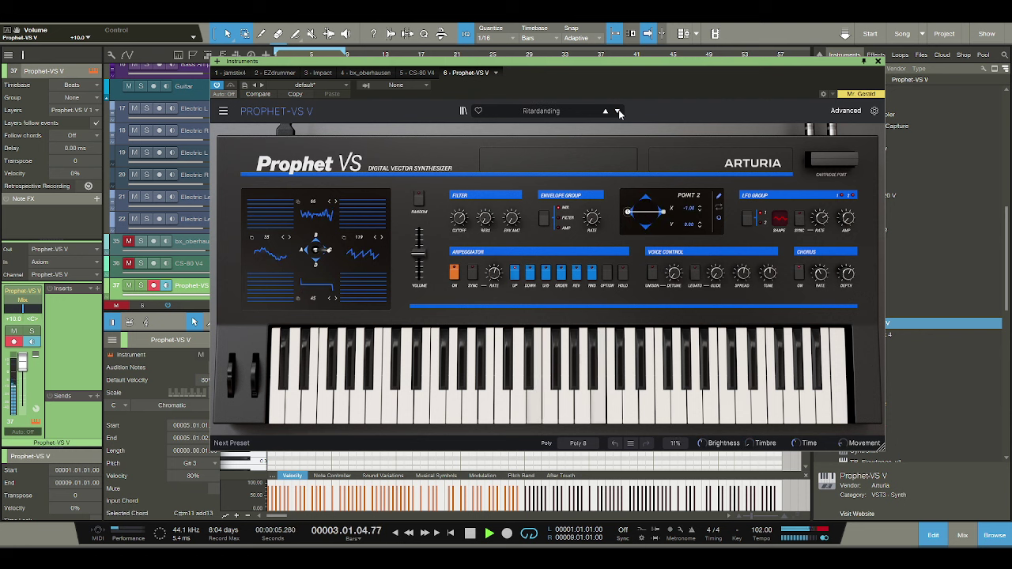
click(619, 112)
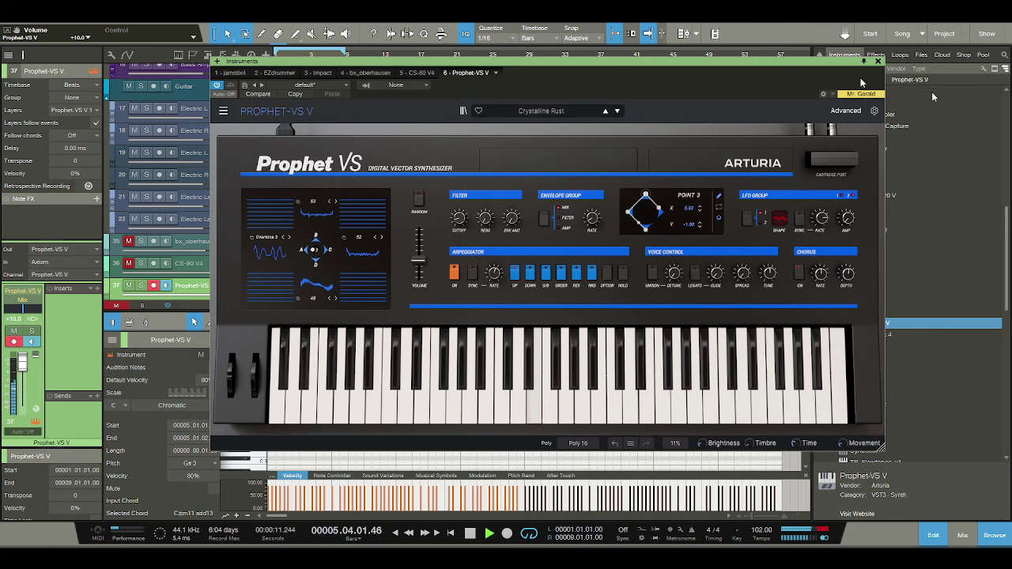
Close the Prophet-VS V instrument, audition it with the CS-80 V4 track unmuted, and mute both synth tracks.
click(953, 77)
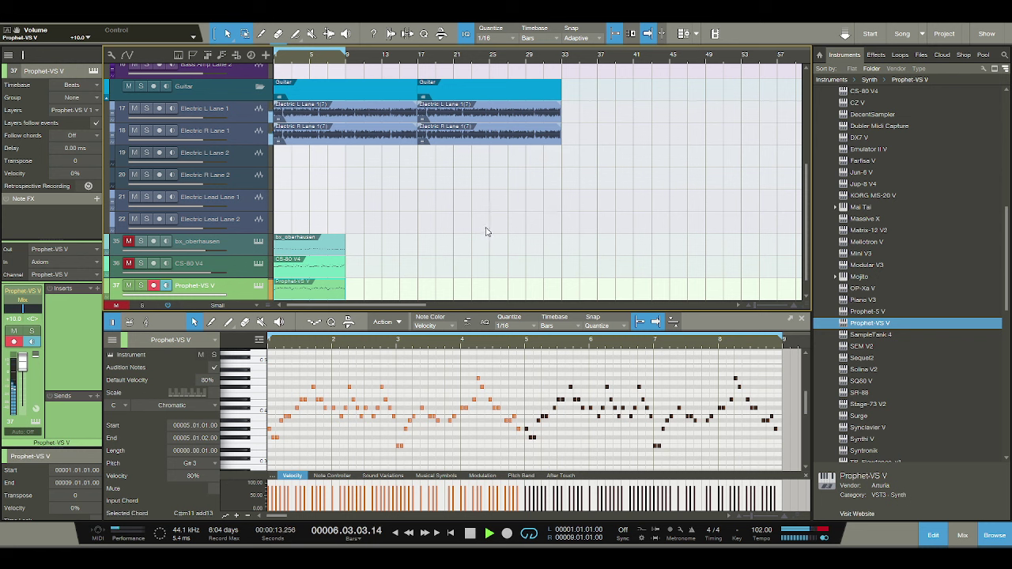
click(129, 263)
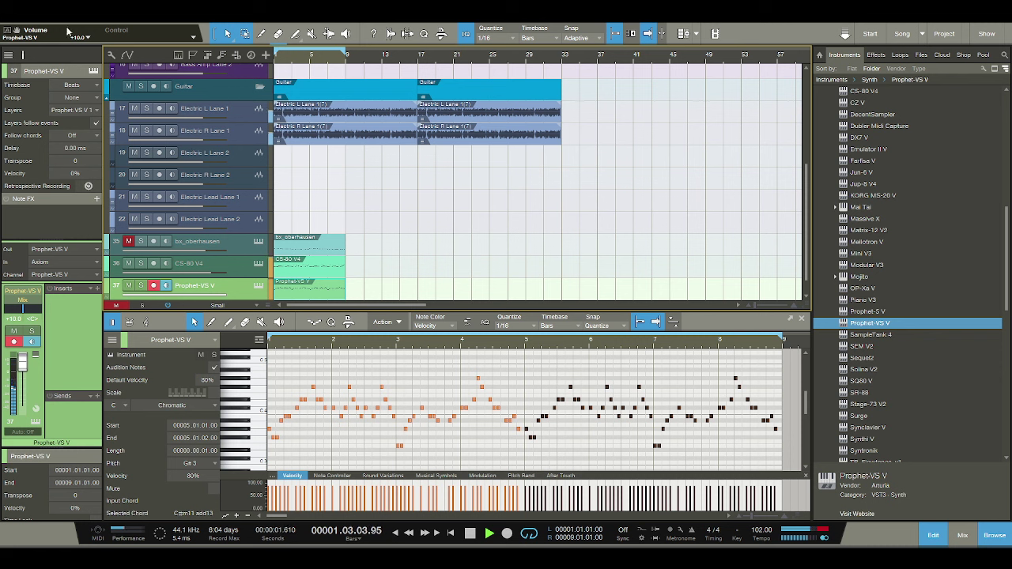
key(space)
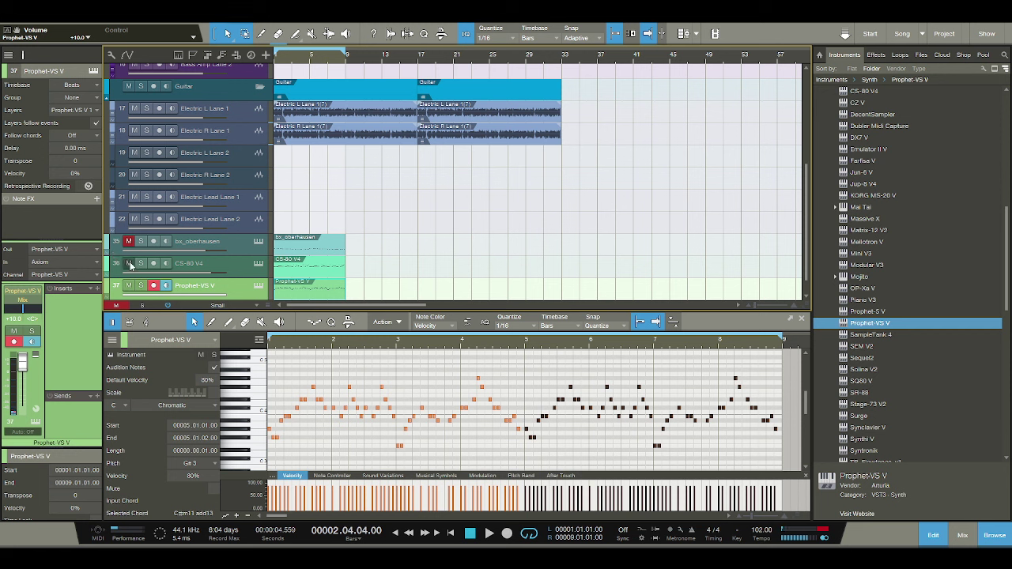
drag(130, 265, 130, 285)
Add a Modular V3 instrument track with the Cool Bell preset, create an empty part over bars 1 to 8, and play the song briefly.
scroll(893, 355, up, 4)
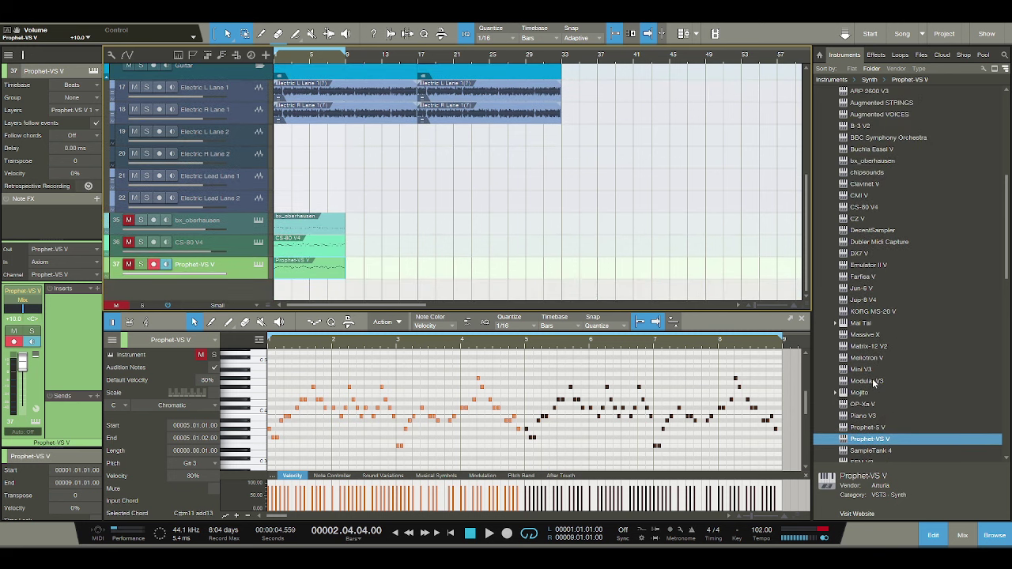
click(869, 381)
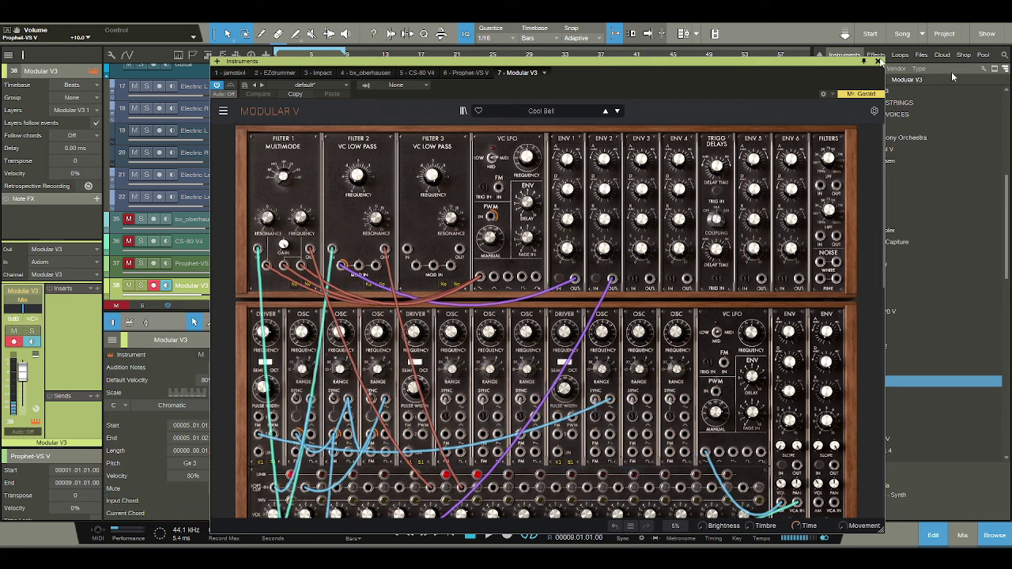
click(878, 61)
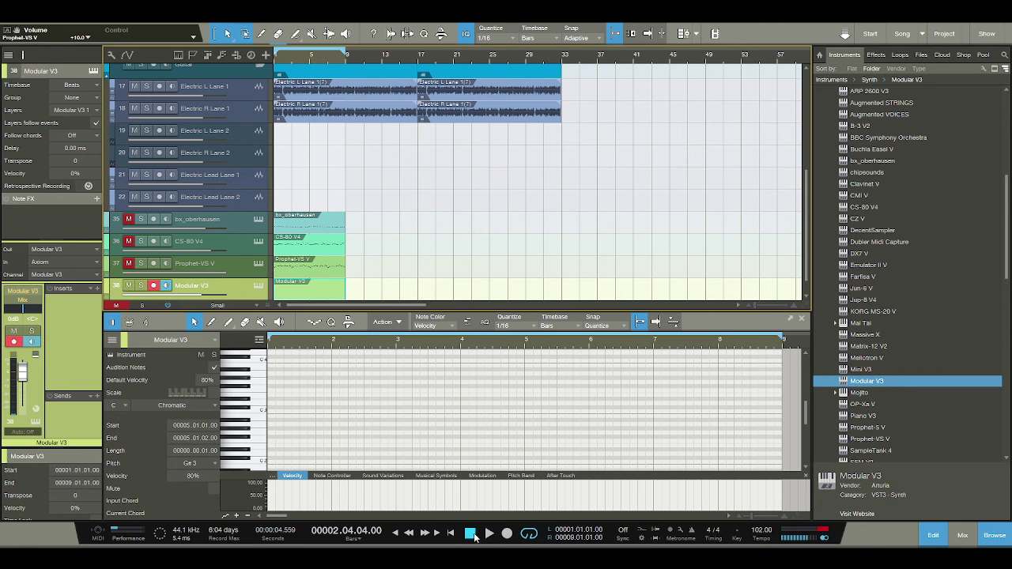
click(472, 535)
key(space)
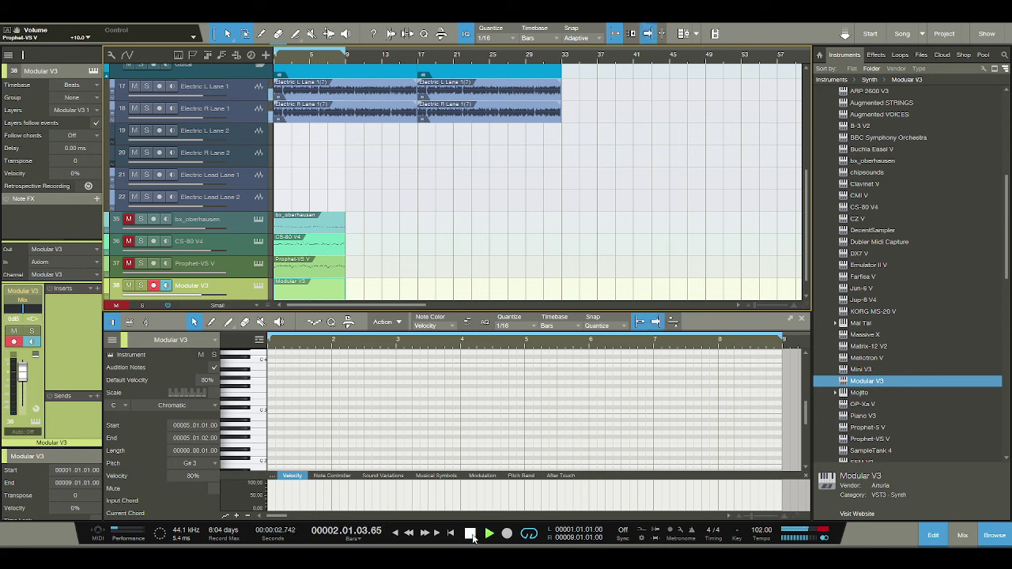
click(471, 535)
click(482, 537)
click(470, 535)
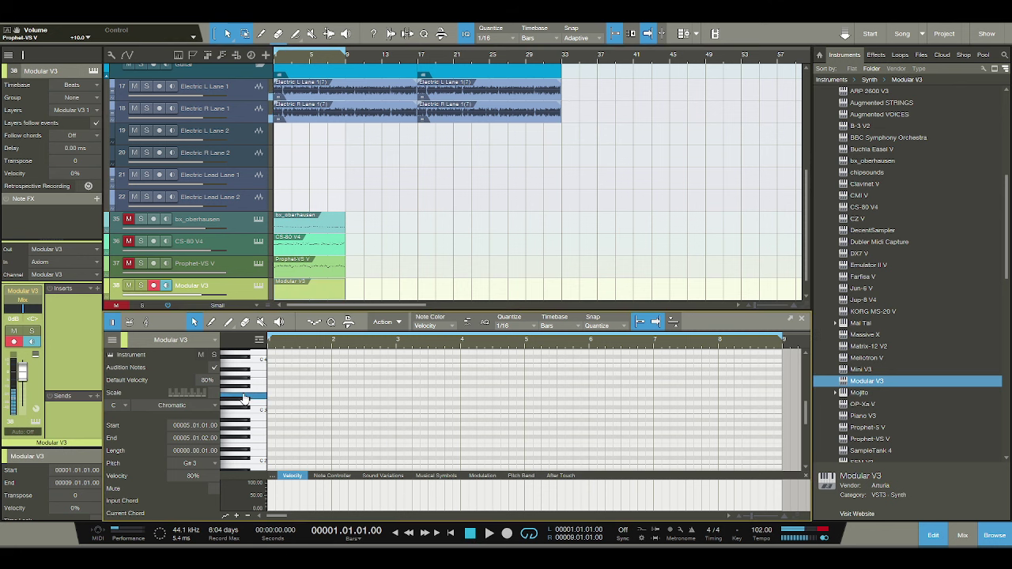
Draw a one-beat G#3 note on beat 2 of bar 1 in the Modular V3 part.
scroll(251, 396, up, 2)
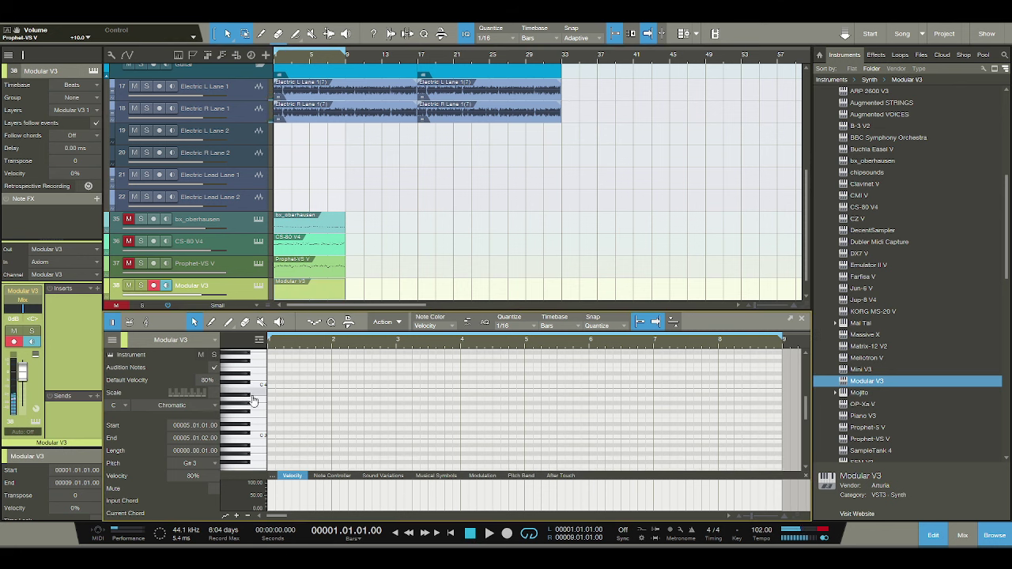
click(272, 404)
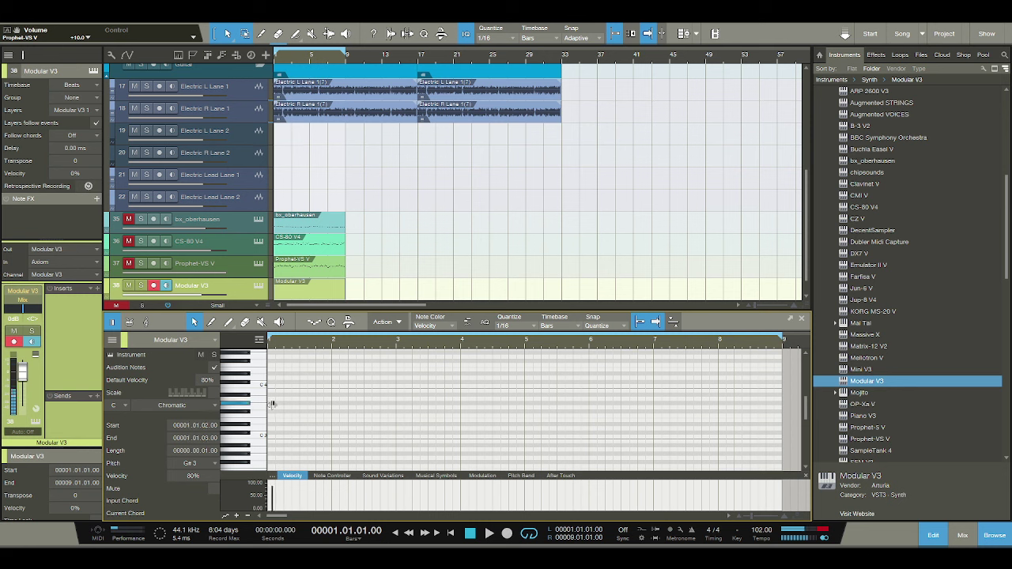
drag(272, 404, 303, 405)
key(space)
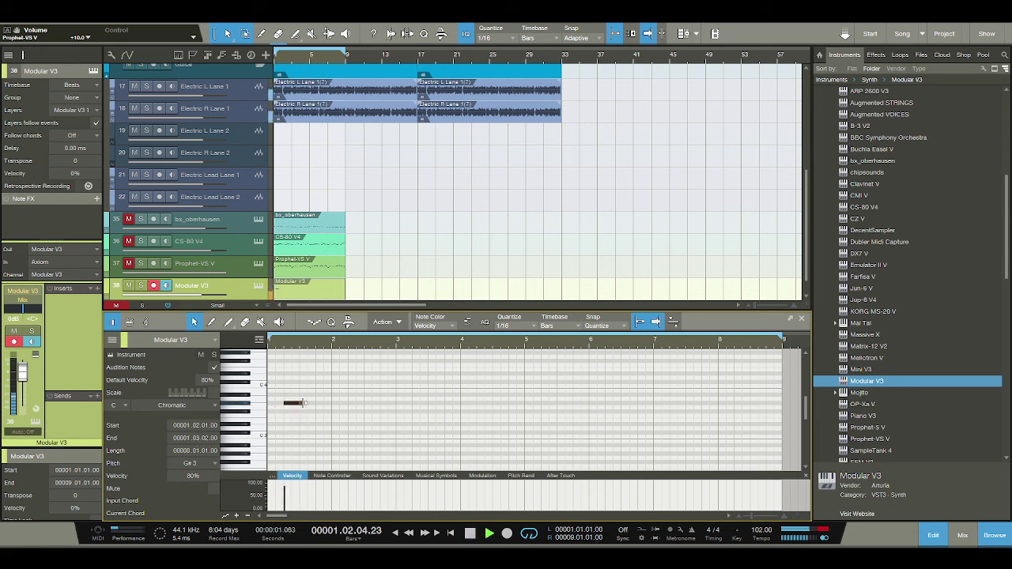
key(space)
drag(304, 403, 299, 404)
Play the first note to find the follow-up pitch, and add a one-beat D#5 note on beat 3 of bar 1.
scroll(246, 384, up, 2)
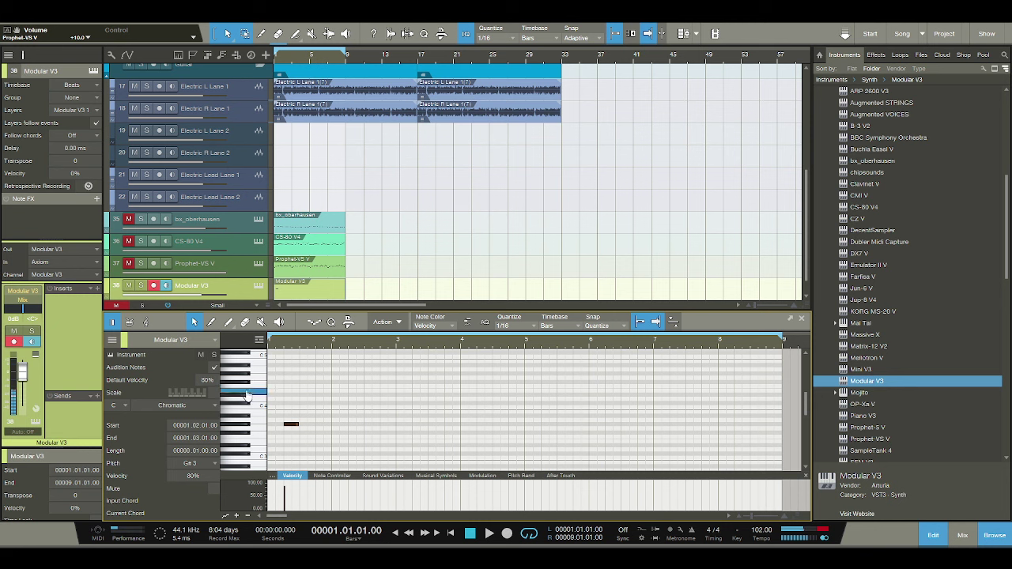
key(space)
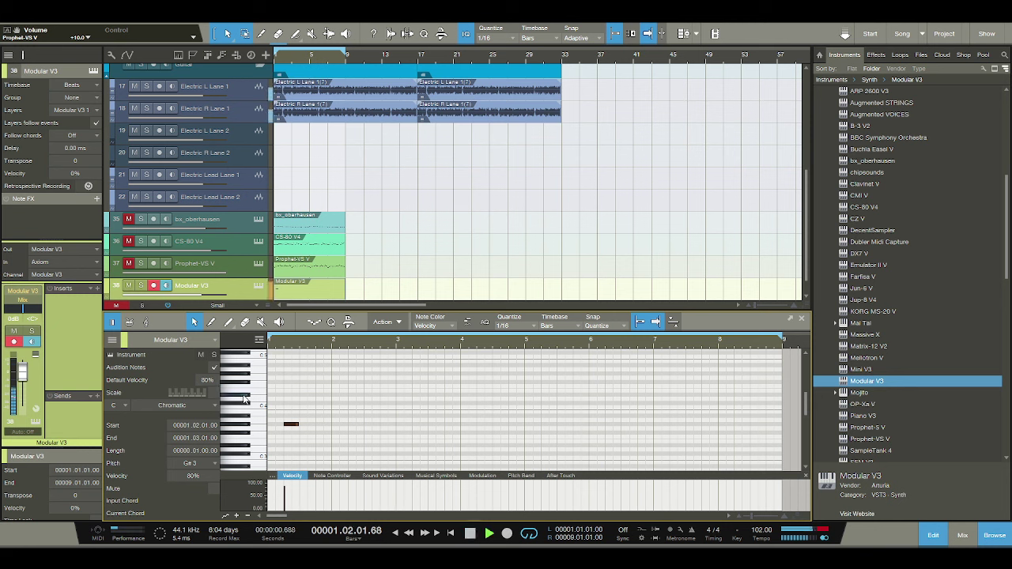
key(space)
key(space)
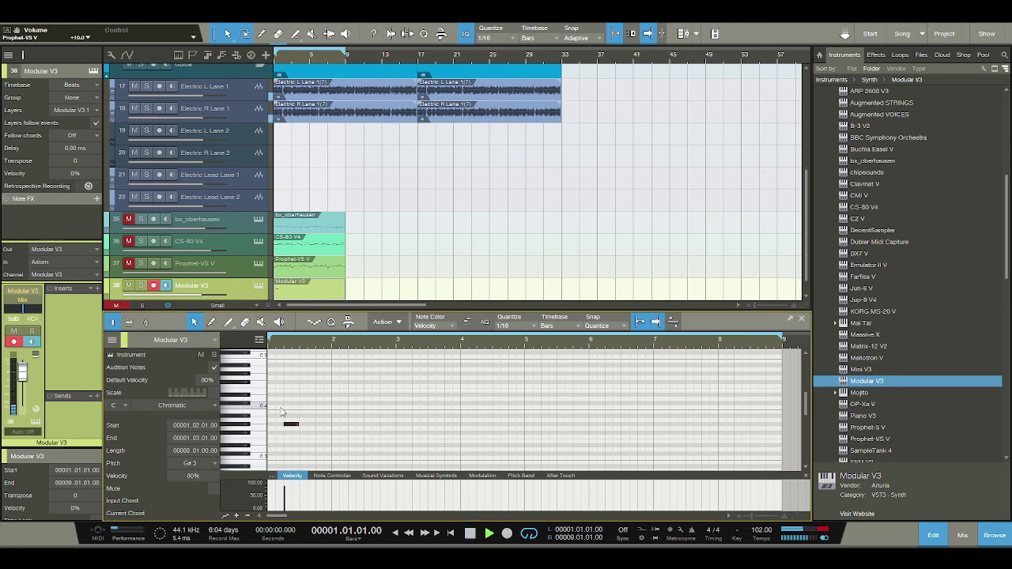
key(space)
scroll(287, 417, up, 2)
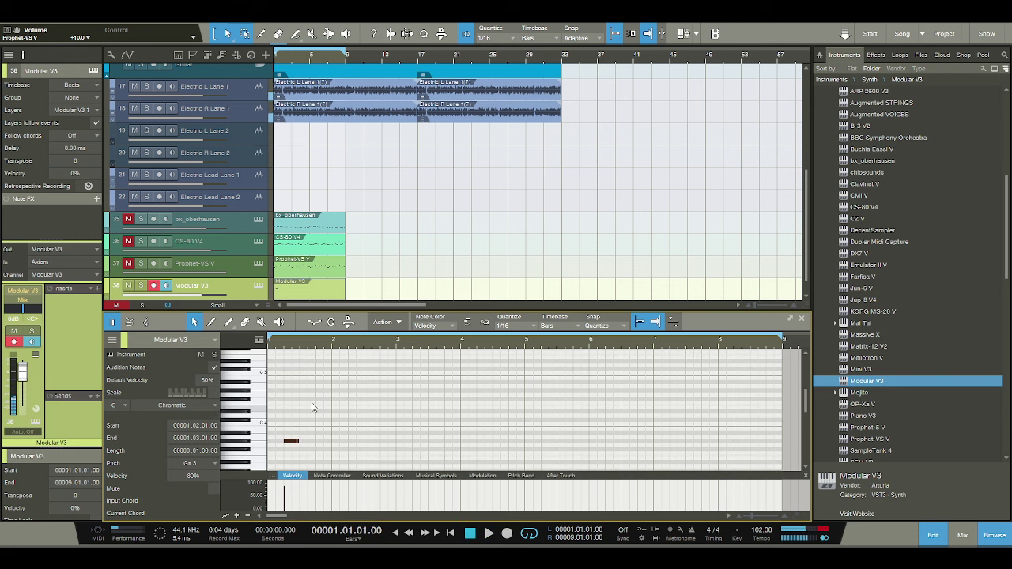
click(304, 357)
drag(303, 361, 316, 361)
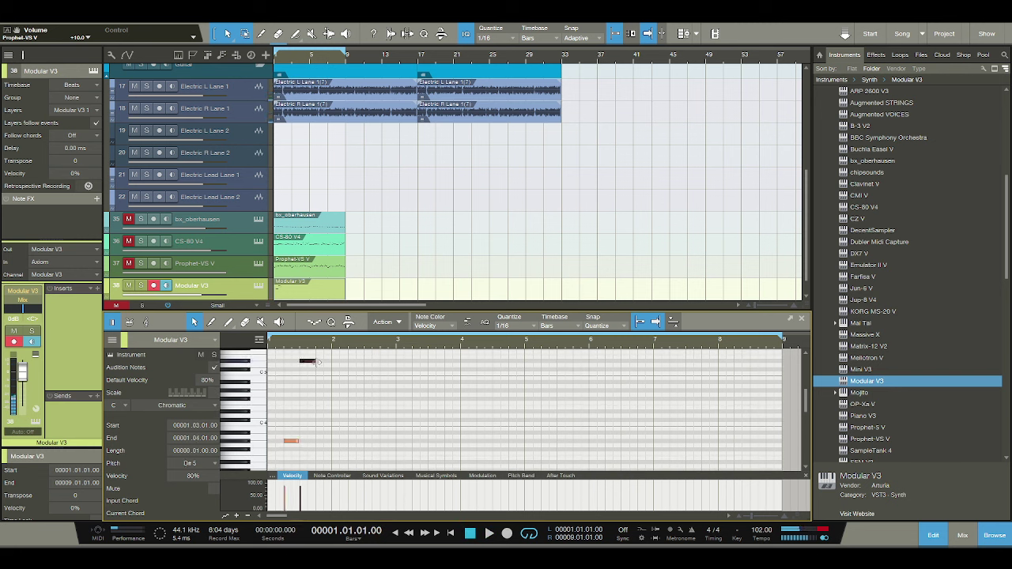
key(space)
key(space)
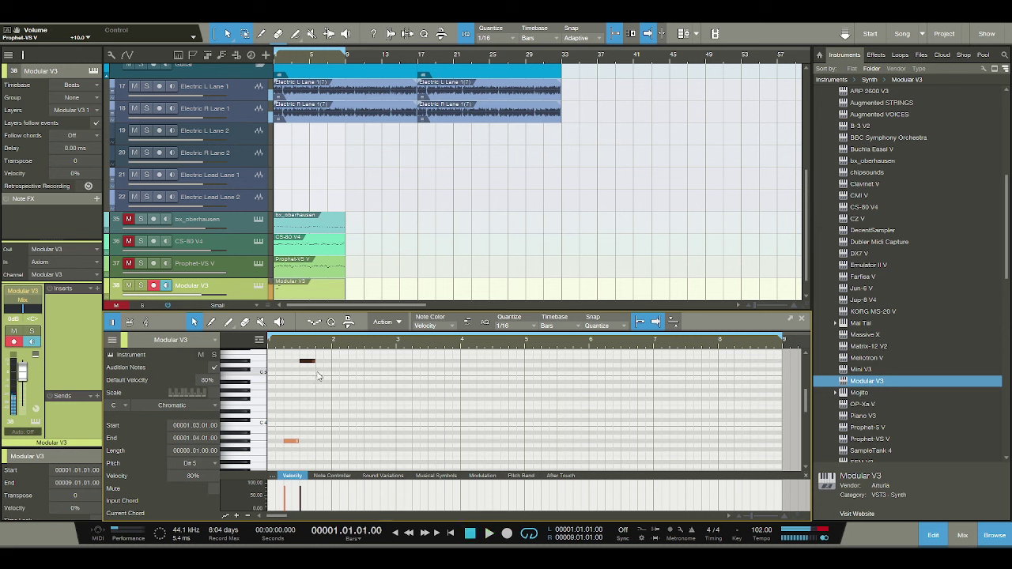
Draw a two-beat C#5 note, shift its start to 1.4.3, and lengthen the preceding D#5 note up to it.
click(317, 370)
drag(318, 369, 353, 371)
key(space)
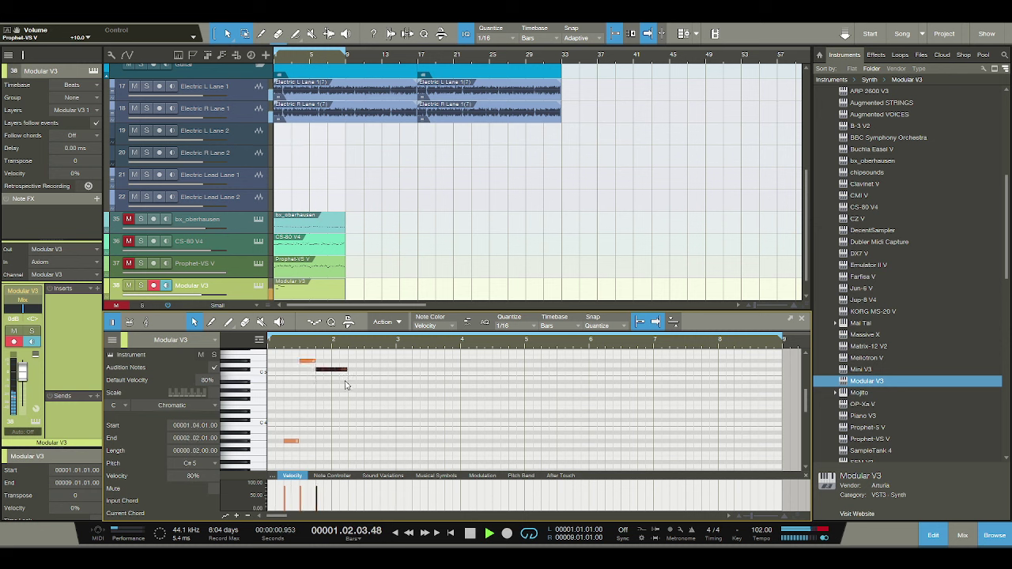
key(space)
drag(325, 370, 332, 373)
key(space)
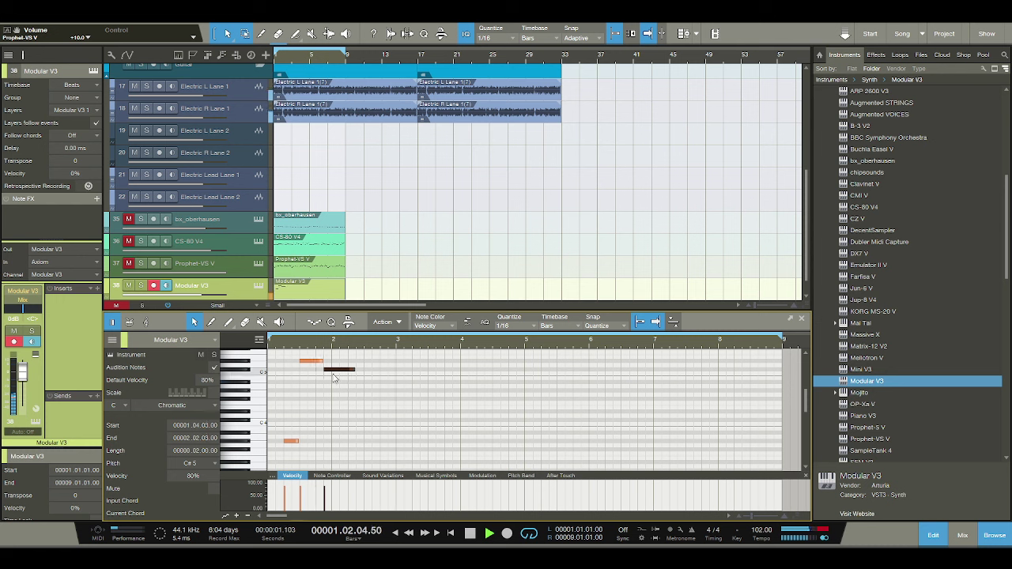
key(space)
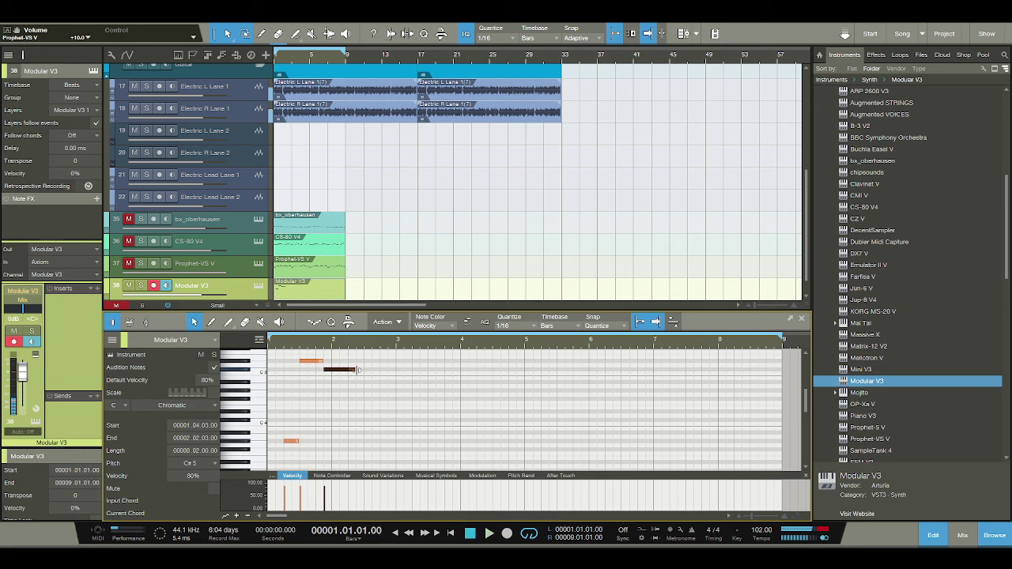
drag(355, 375, 357, 373)
key(space)
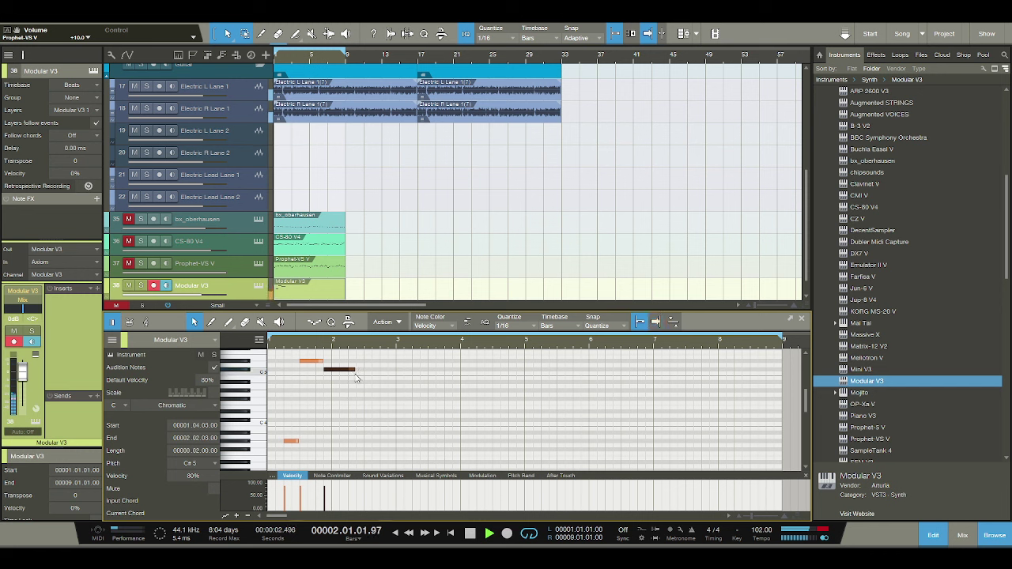
key(space)
Add two eighth notes in bar 2, F#5 at 2.3.1 and D#5 at 2.3.3, and play them back.
scroll(357, 377, up, 2)
double_click(365, 369)
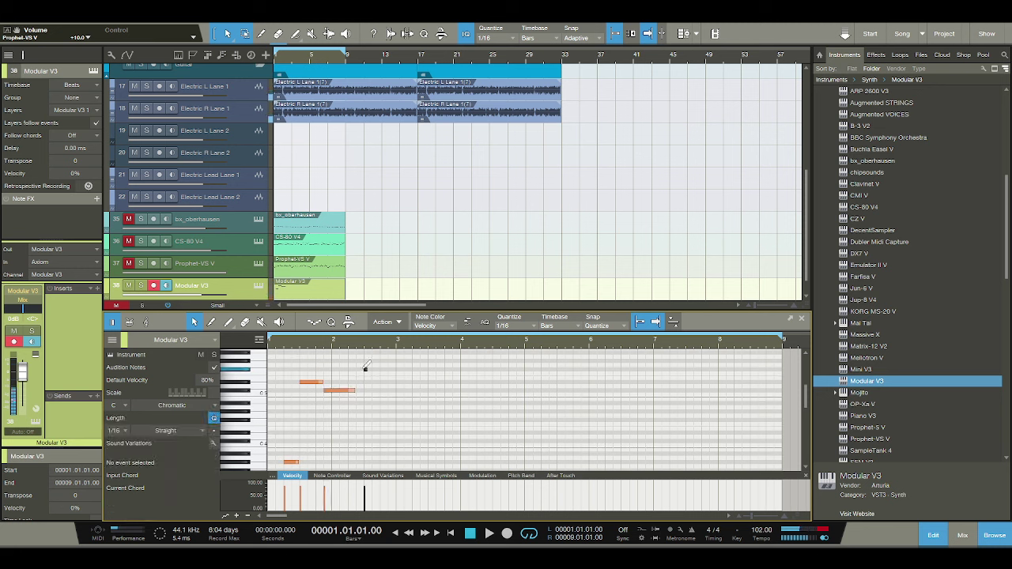
double_click(377, 383)
drag(377, 383, 373, 383)
key(space)
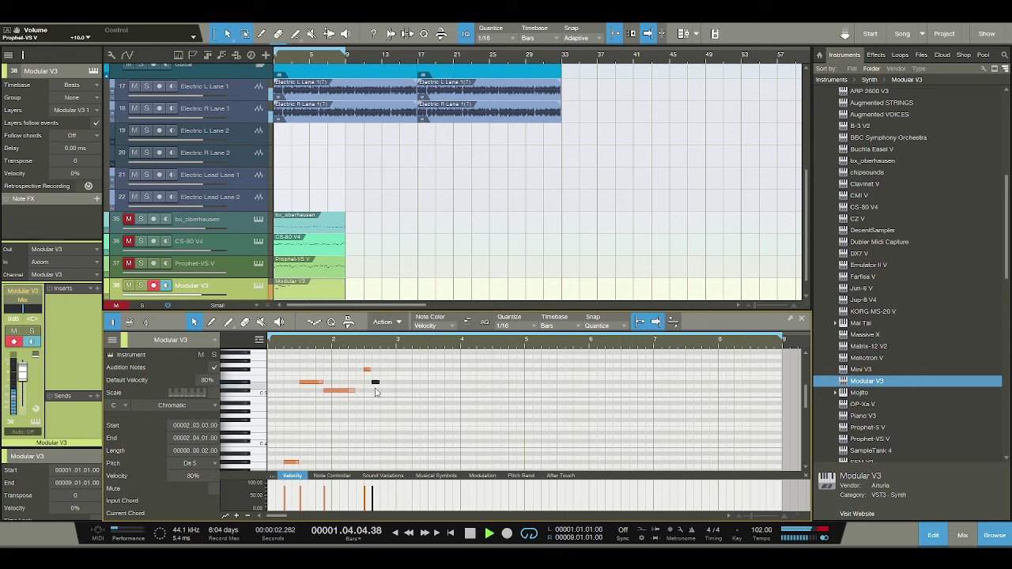
key(space)
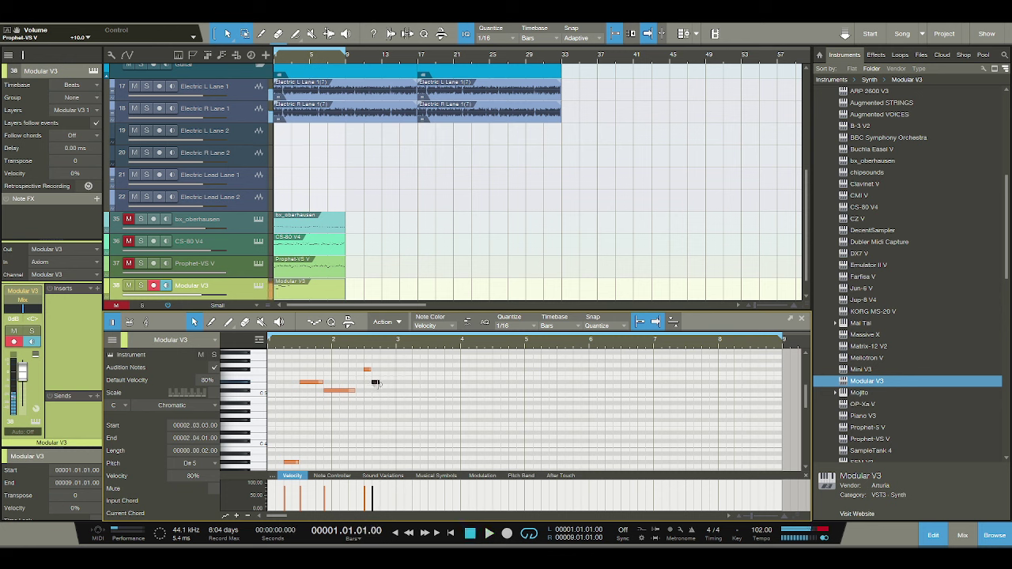
Lengthen the bar 2 F#5 and D#5 notes to three sixteenths each and add an eighth-note C#5 at 2.4.3.
click(368, 369)
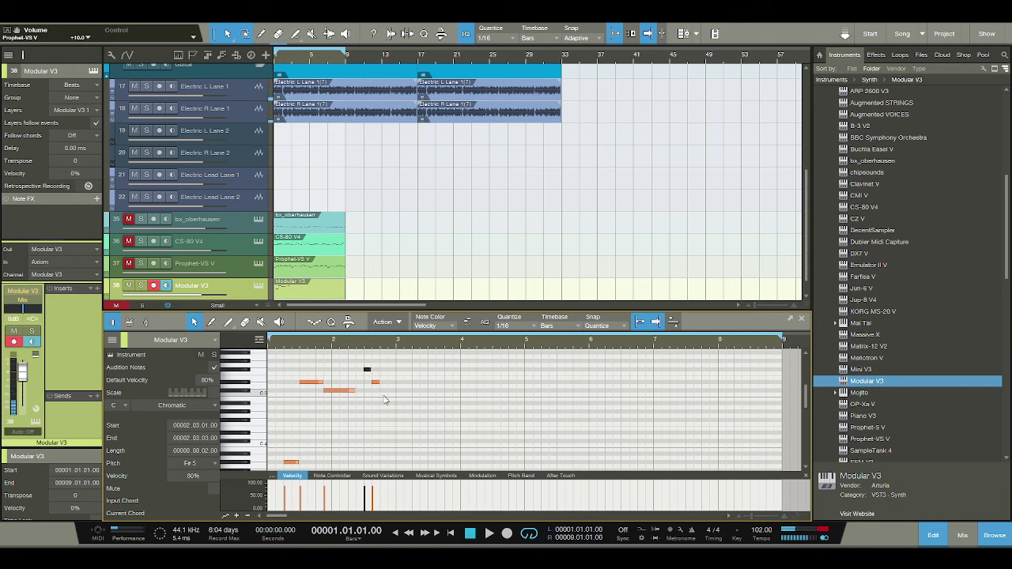
scroll(373, 368, up, 2)
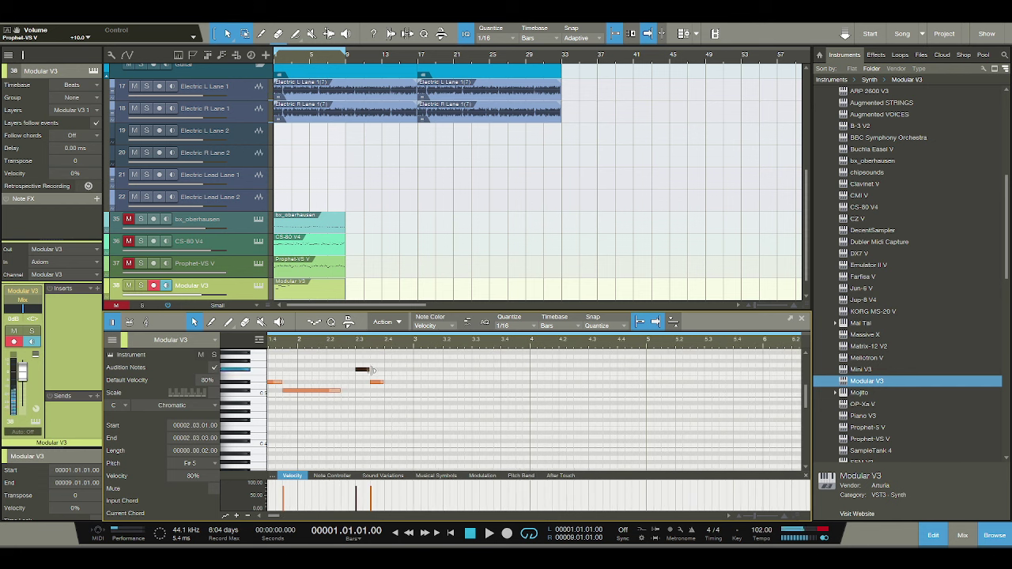
drag(371, 370, 409, 393)
scroll(410, 395, left, 3)
key(space)
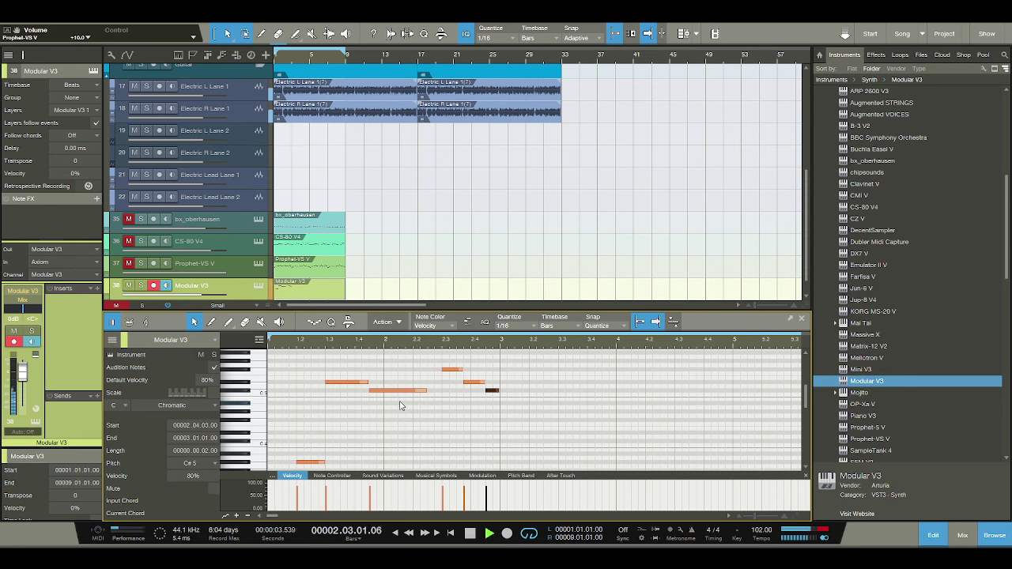
key(space)
Add a sixteenth note at the start of bar 3 and transpose it to G#5.
scroll(501, 385, up, 3)
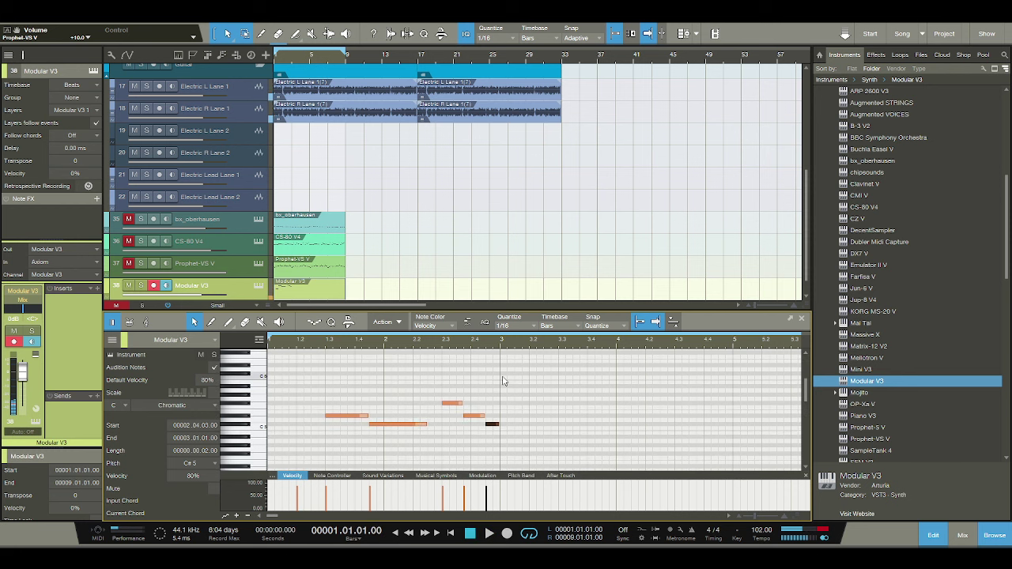
double_click(503, 379)
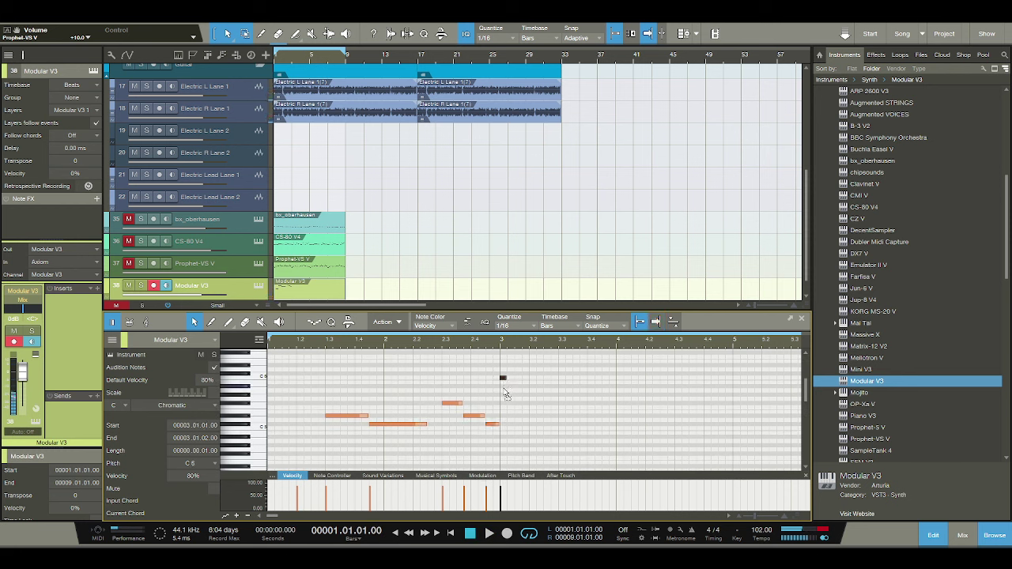
key(Down)
key(Down)
key(Down)
key(Down)
Switch the Modular V3 preset to Polypluck, raise the track volume to +6.4 dB, and play the melody back.
key(F11)
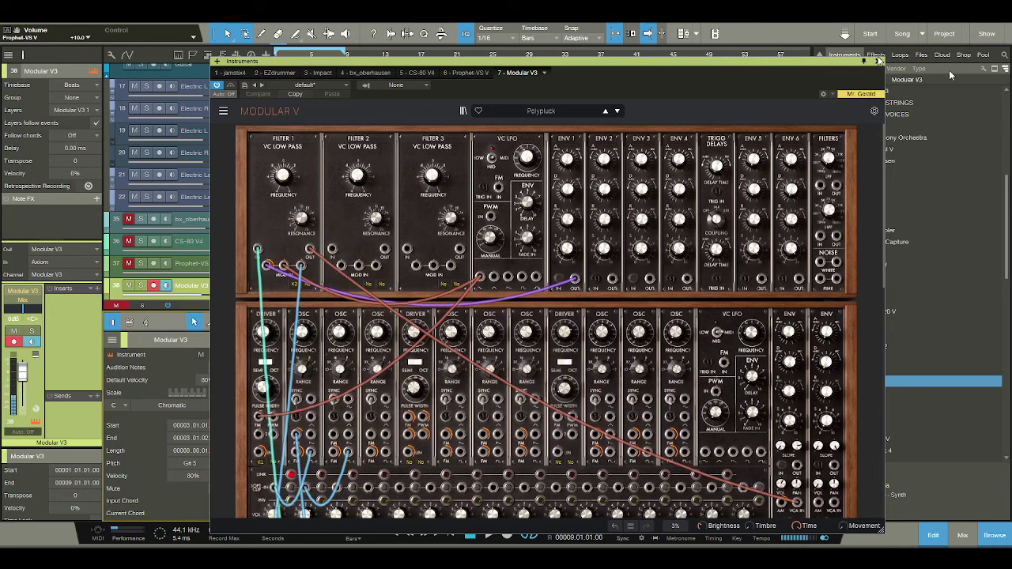
click(877, 61)
key(space)
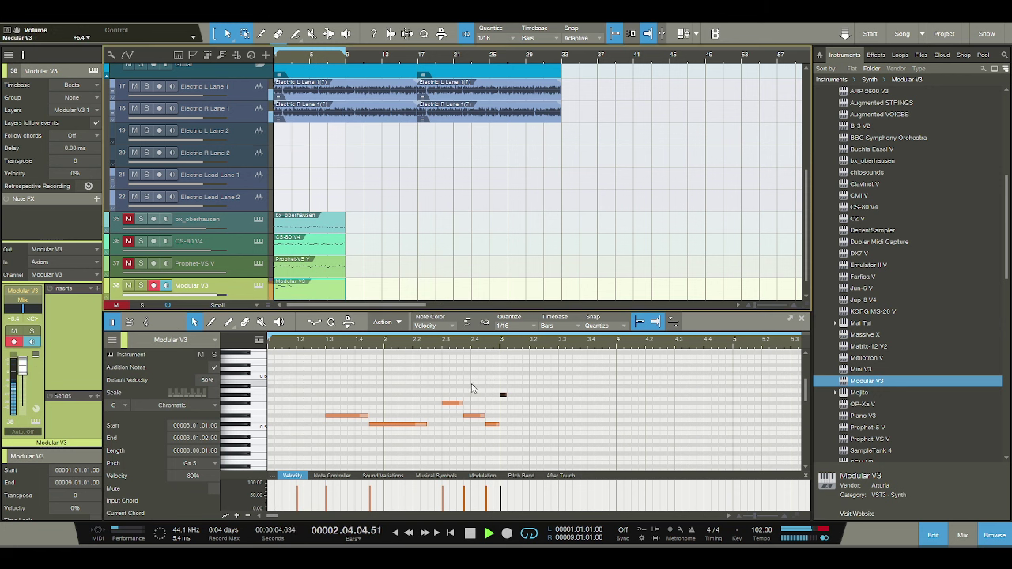
key(space)
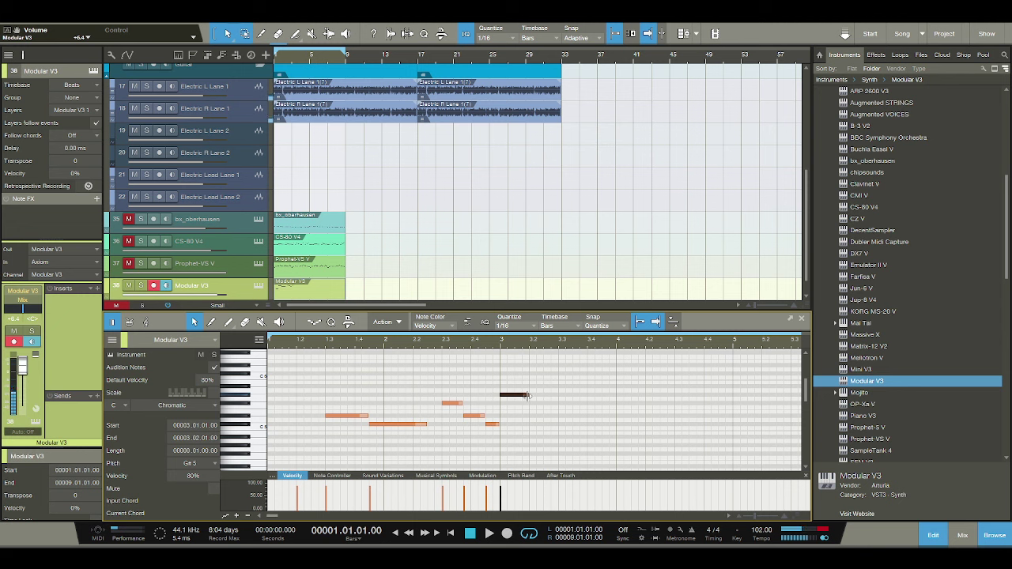
Play back the phrase and lengthen the G#5 note at the start of bar 3 to two beats.
click(528, 396)
key(space)
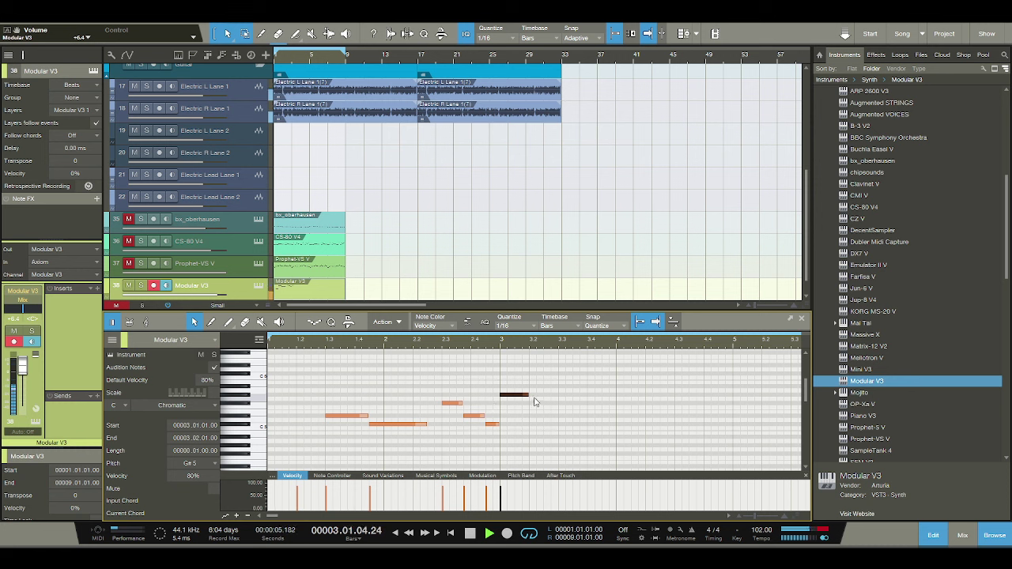
key(space)
drag(531, 395, 558, 395)
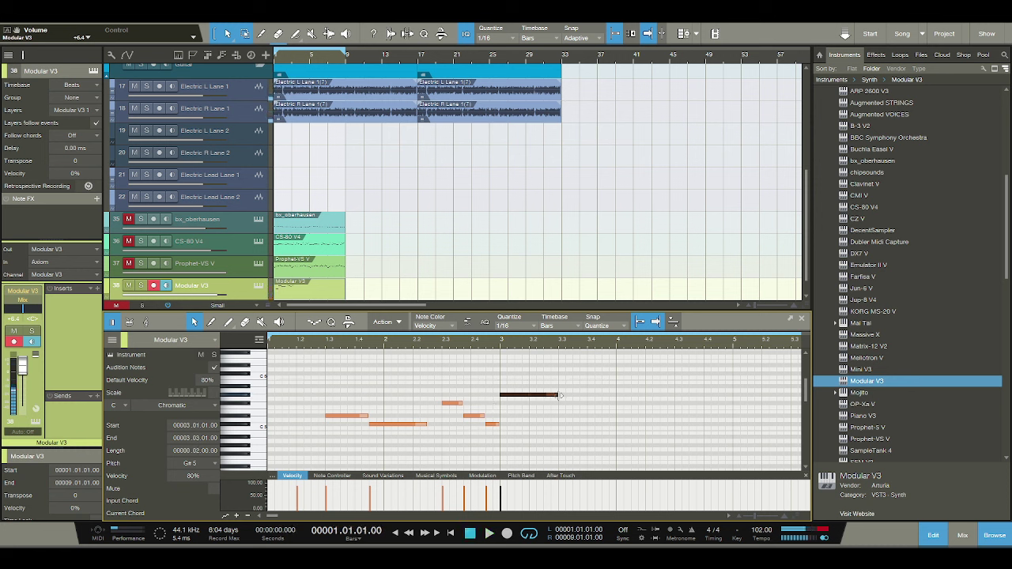
Add a one-beat C#6 at 3.3.1 and a one-beat B5 at 3.4.1, and play the phrase back.
click(561, 378)
double_click(561, 375)
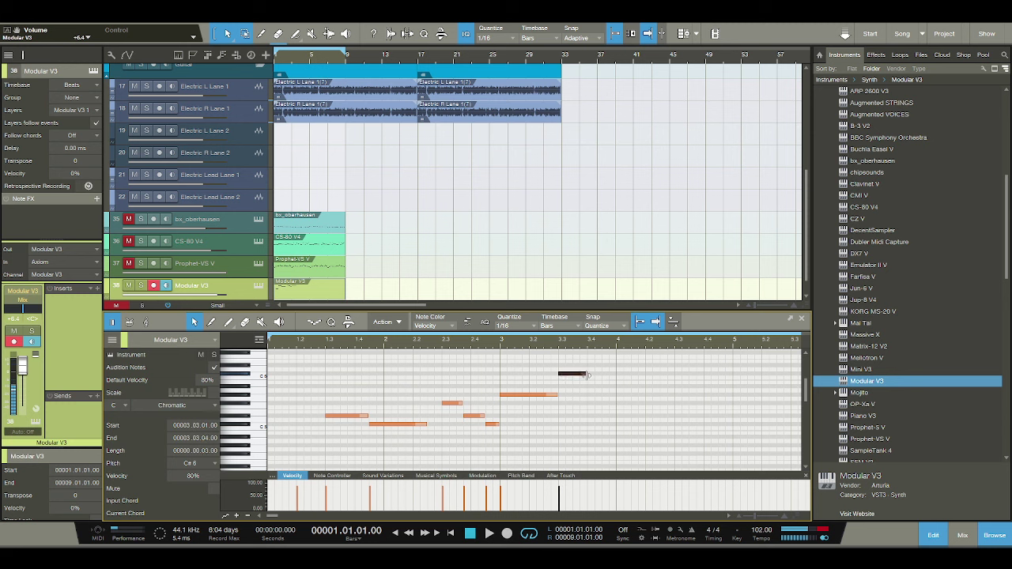
double_click(589, 386)
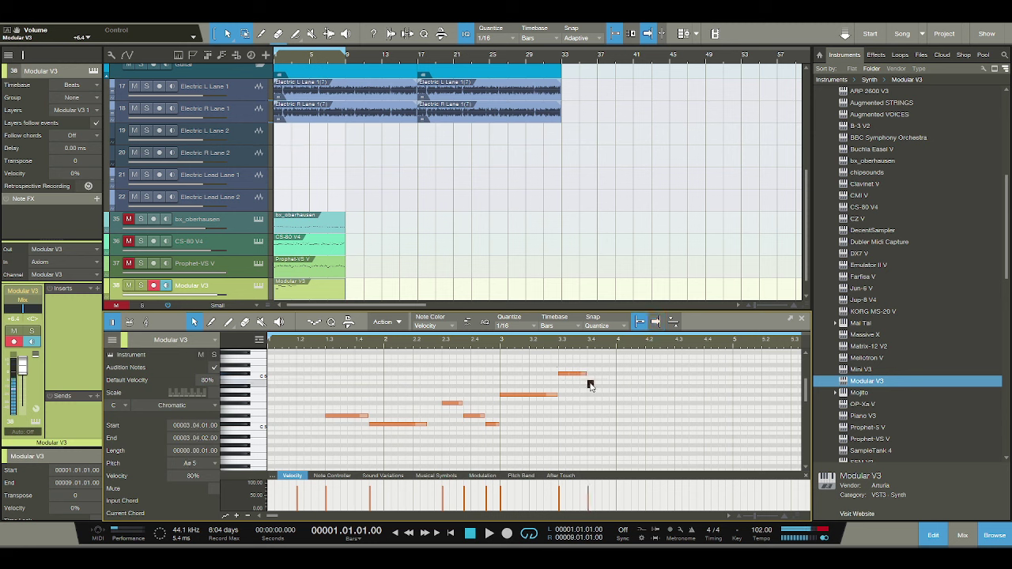
drag(589, 386, 615, 383)
key(space)
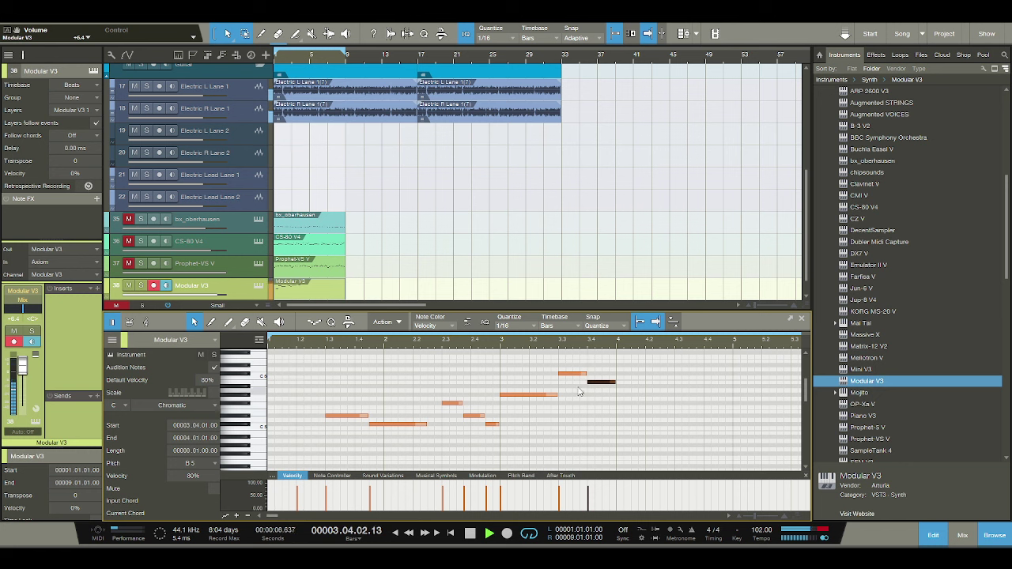
Lengthen the bar 3 C#6 to one and a half beats and make the B5 run two beats from 3.4.3.
key(space)
drag(616, 386, 645, 384)
key(space)
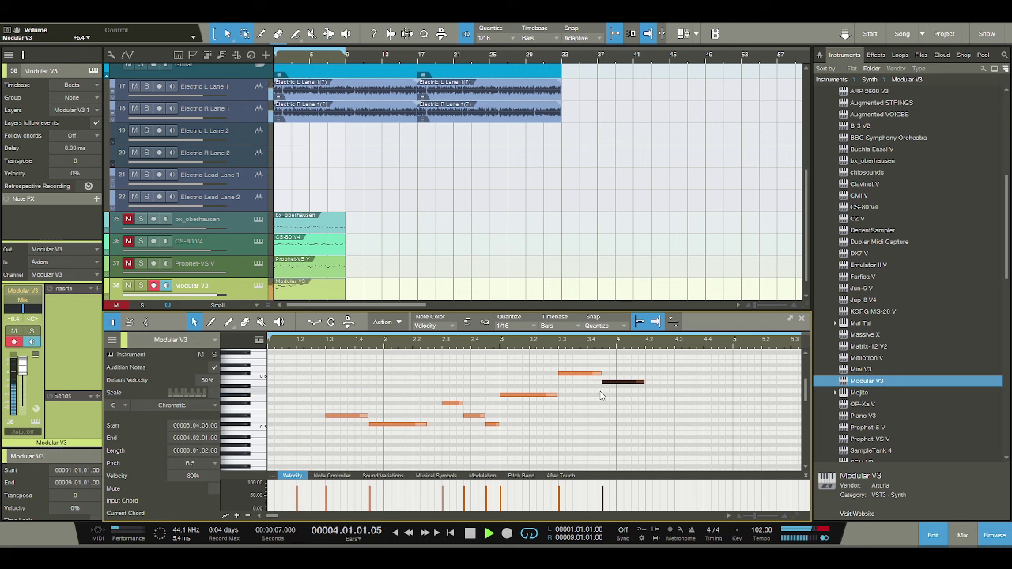
key(space)
drag(646, 384, 655, 384)
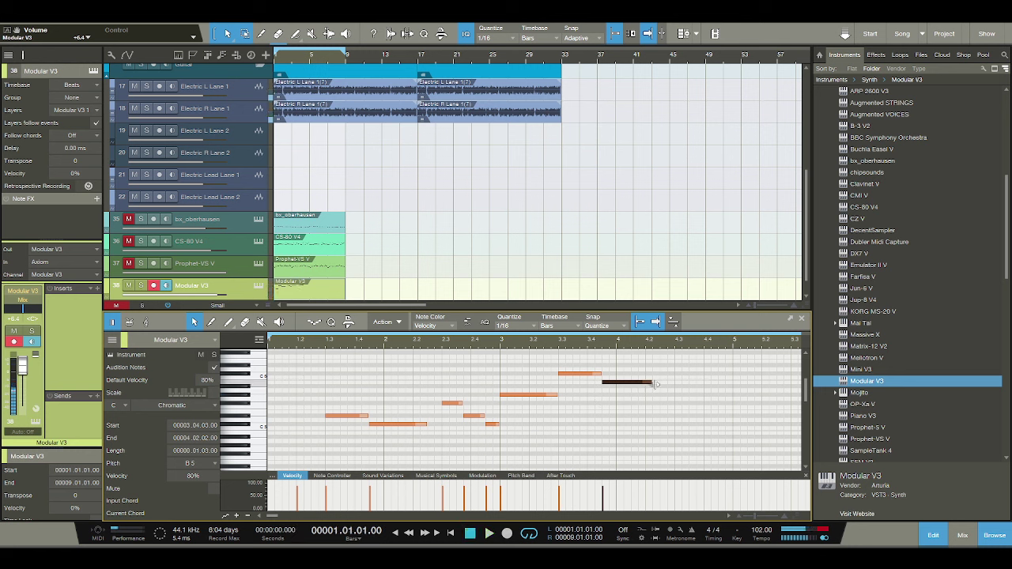
Add an ascending sixteenth-note run of G#4, A#4, B4, C#5 and D#5 from 4.3.1, and play it back.
click(676, 407)
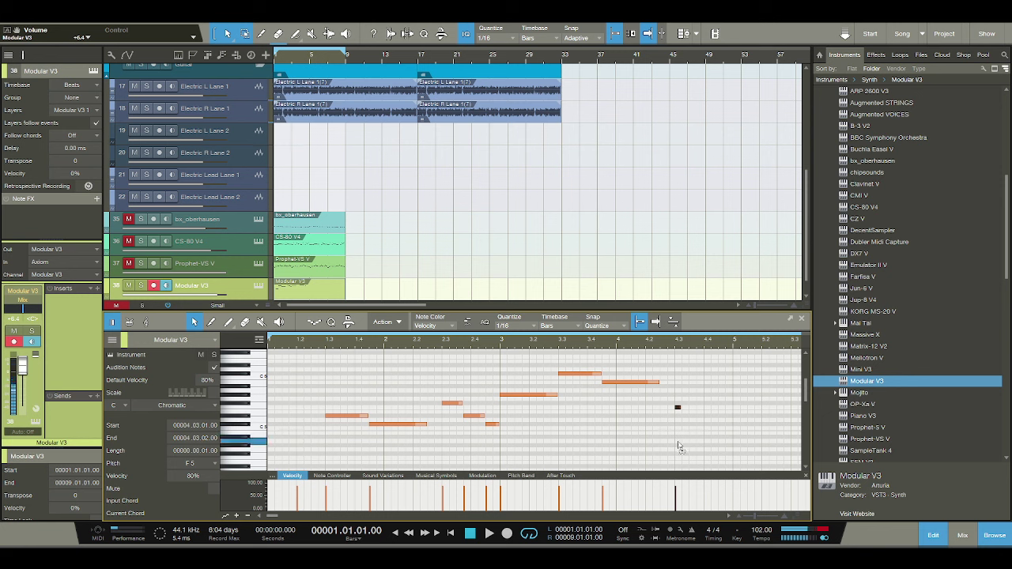
click(679, 445)
click(685, 436)
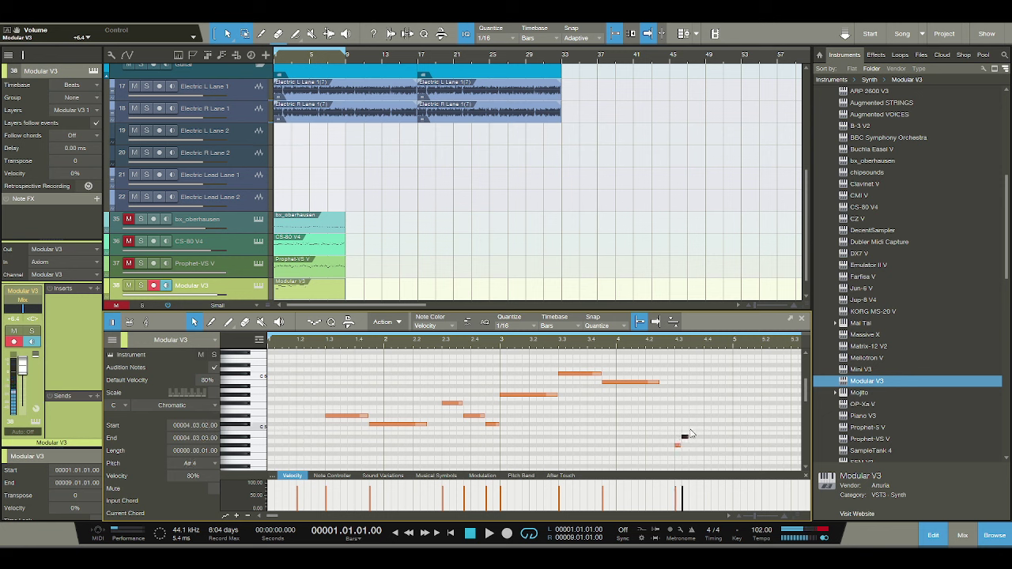
click(692, 431)
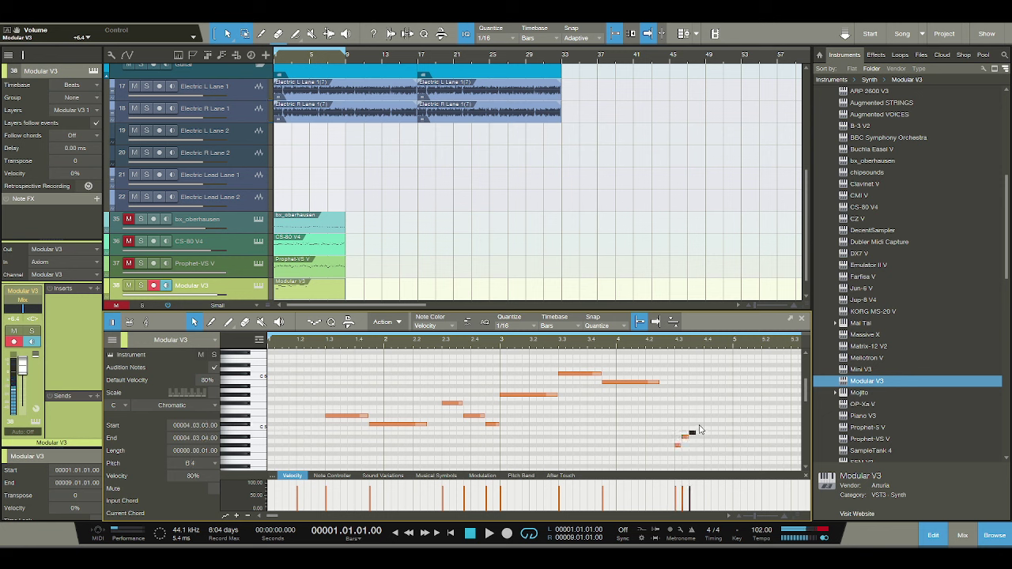
click(699, 425)
click(704, 416)
key(space)
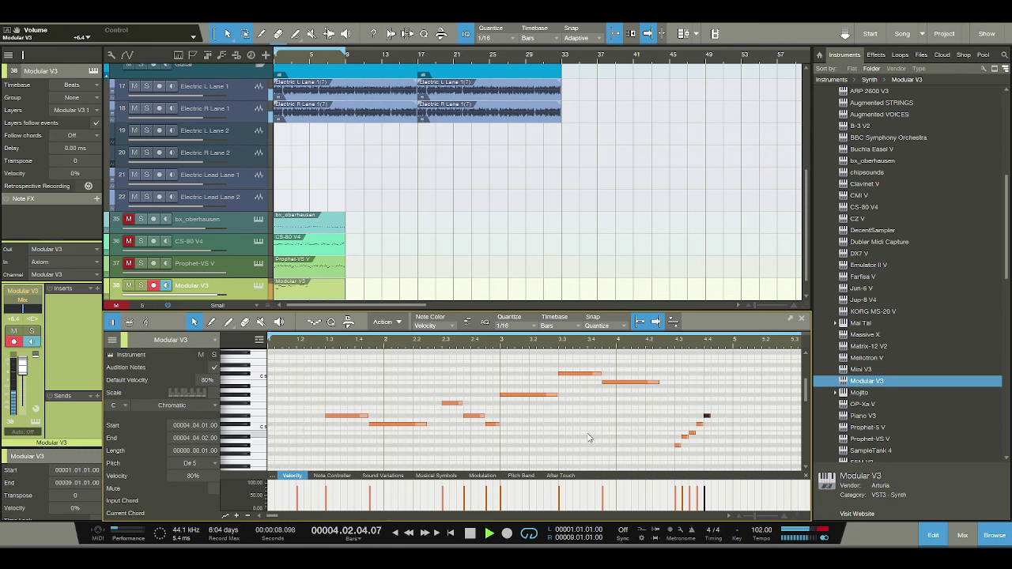
key(space)
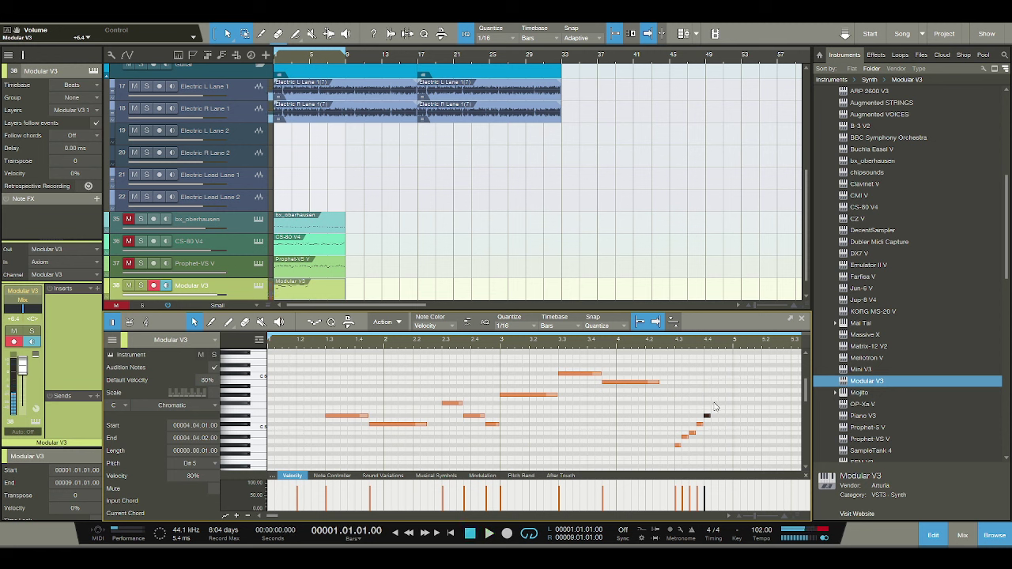
Continue the bar 4 run with sixteenth notes F#5, G#5 and A#5 up to bar 5, and play the melody back.
click(714, 403)
click(720, 394)
click(728, 386)
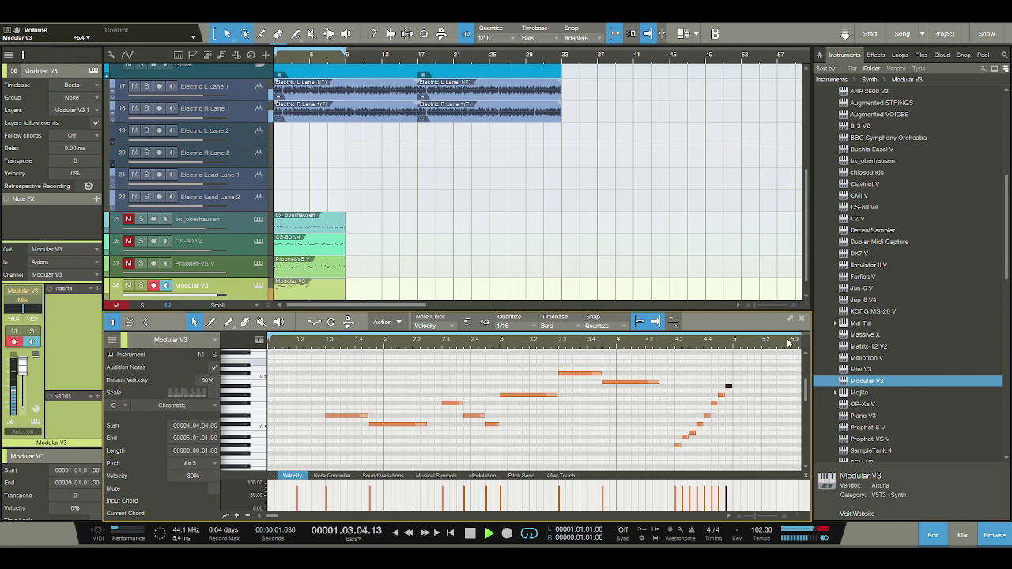
key(w)
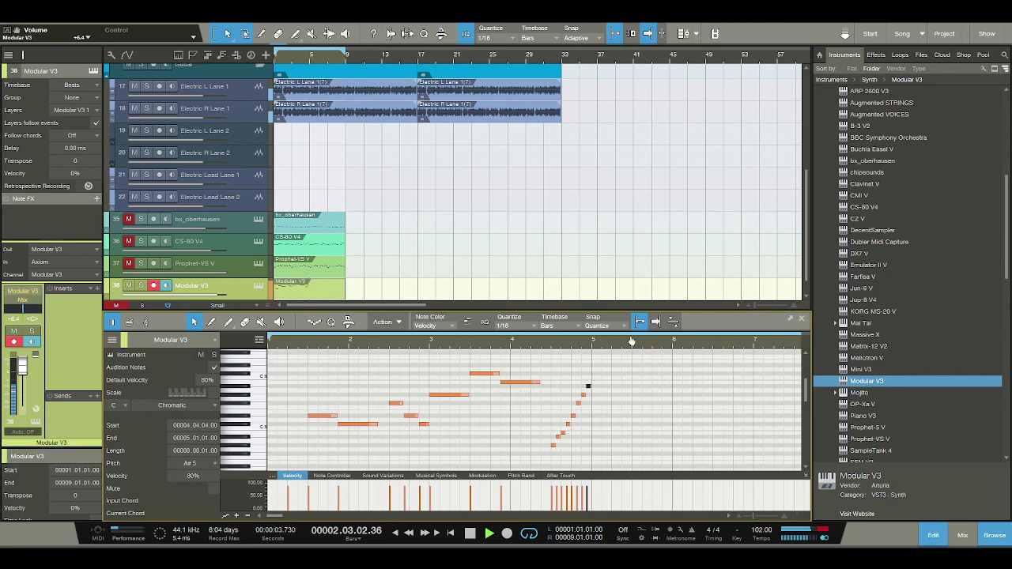
key(w)
key(e)
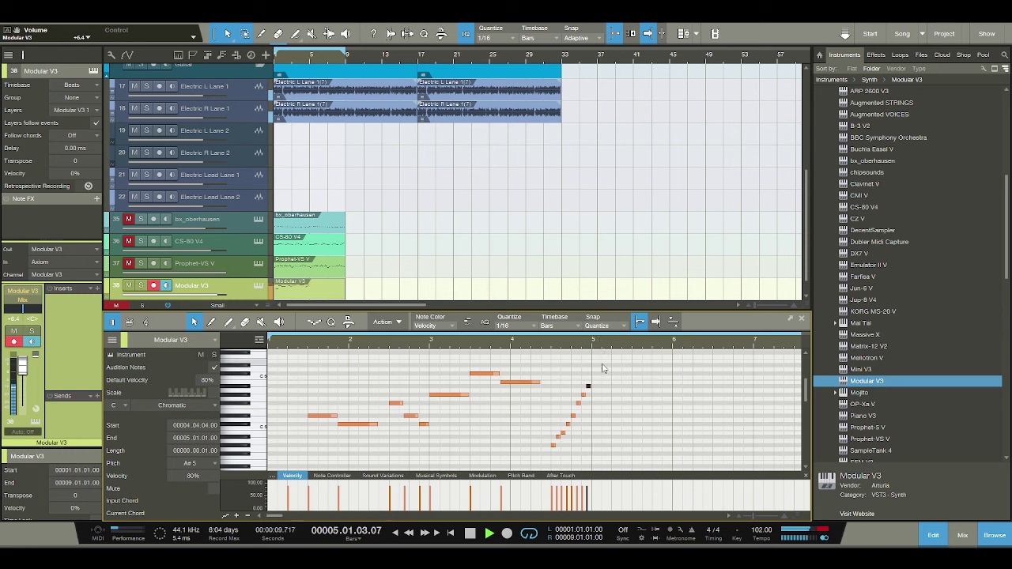
key(space)
Fill bar 5 with a two-beat B5, a one-beat C#6 at 5.3.1 and a one-beat D#6 at 5.4.1, checking by playback.
drag(593, 381, 630, 383)
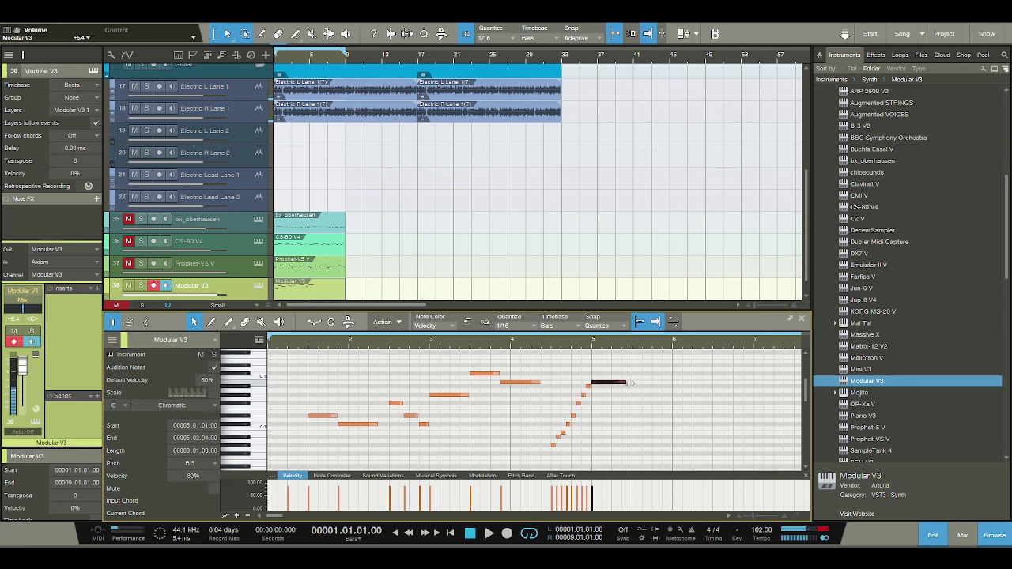
key(space)
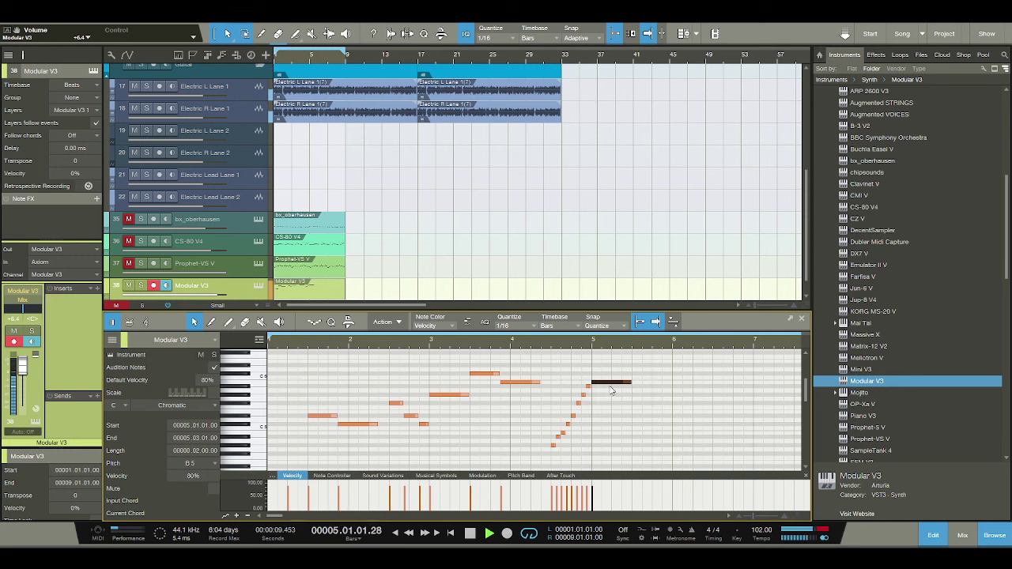
key(space)
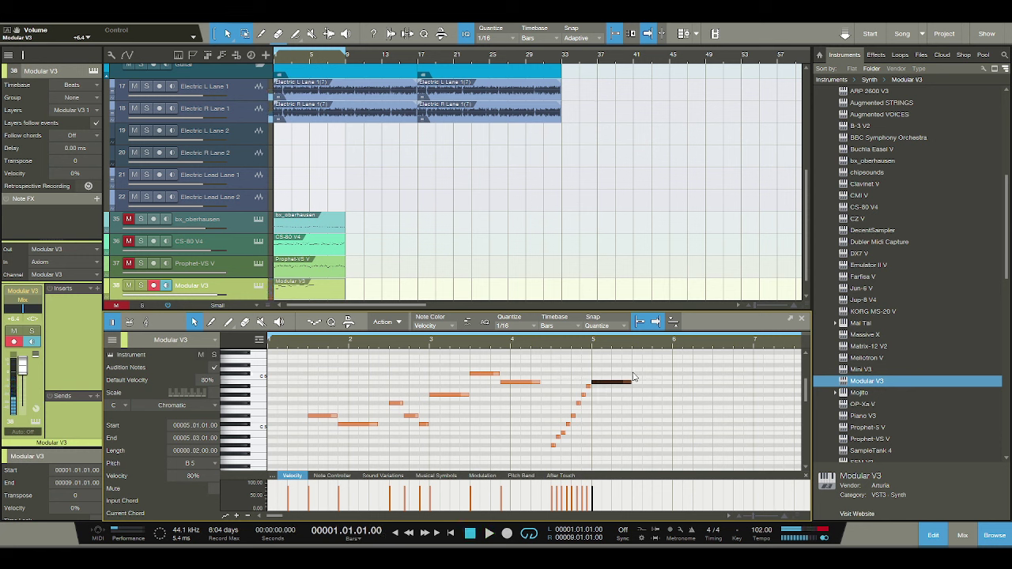
drag(634, 374, 672, 365)
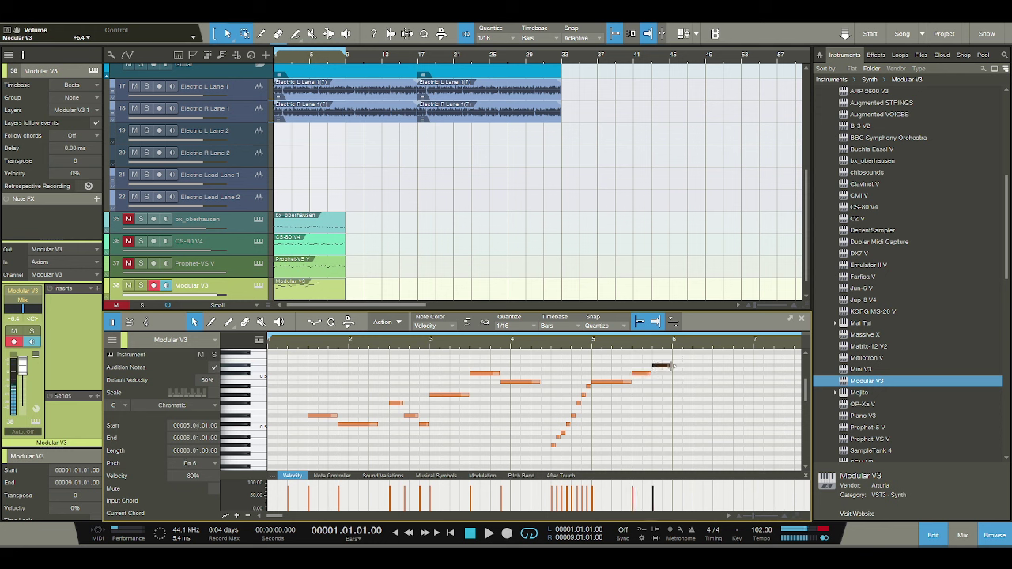
key(space)
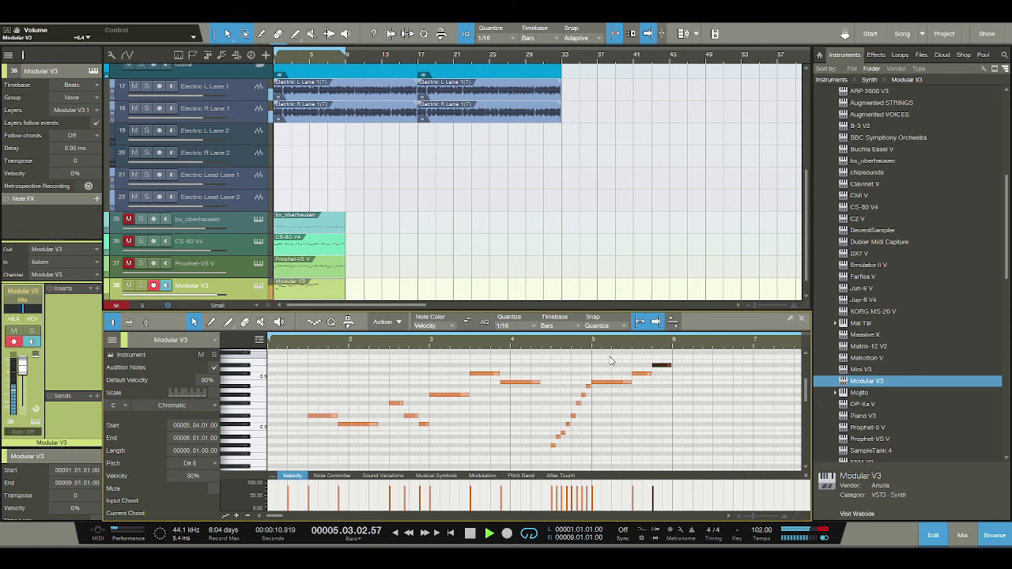
key(space)
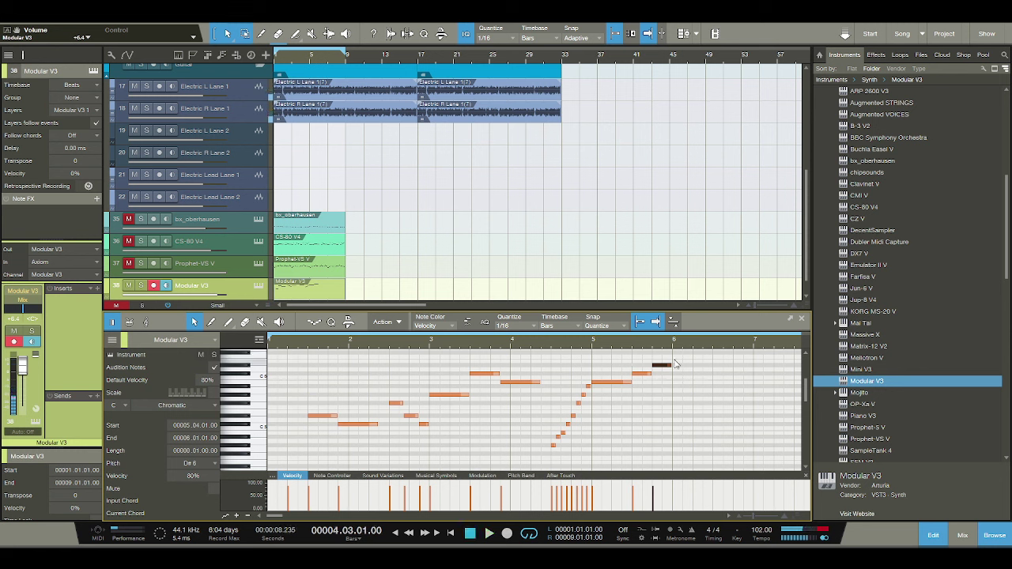
Add an F#6 at the start of bar 6, audition it, and set its length to two beats.
click(672, 357)
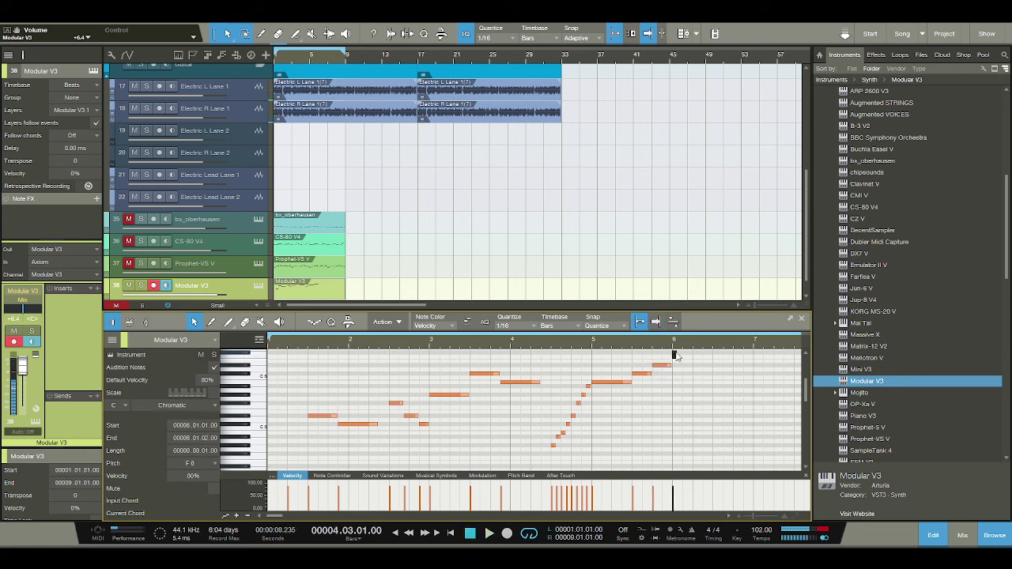
drag(680, 354, 753, 355)
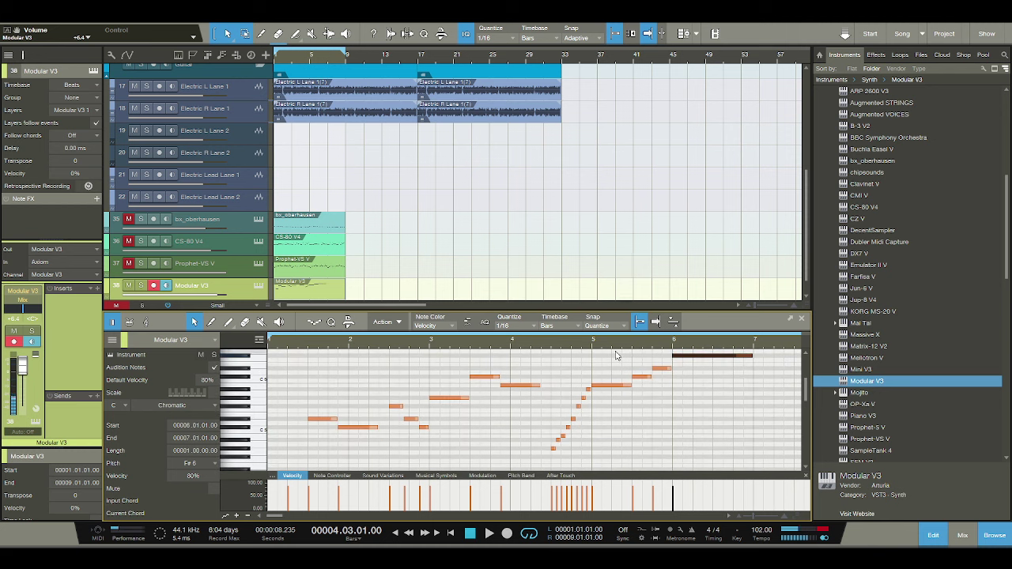
key(space)
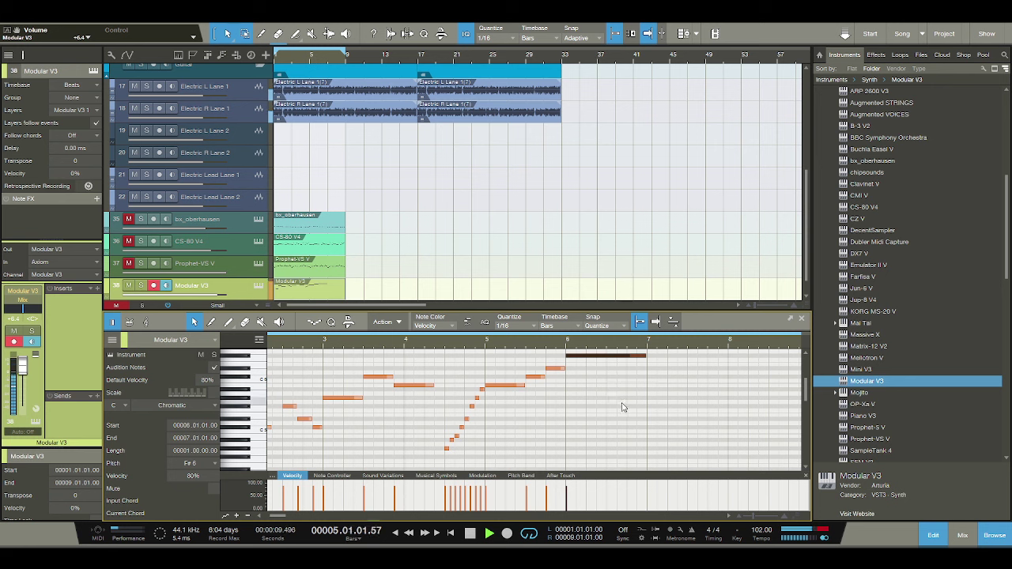
scroll(623, 406, up, 2)
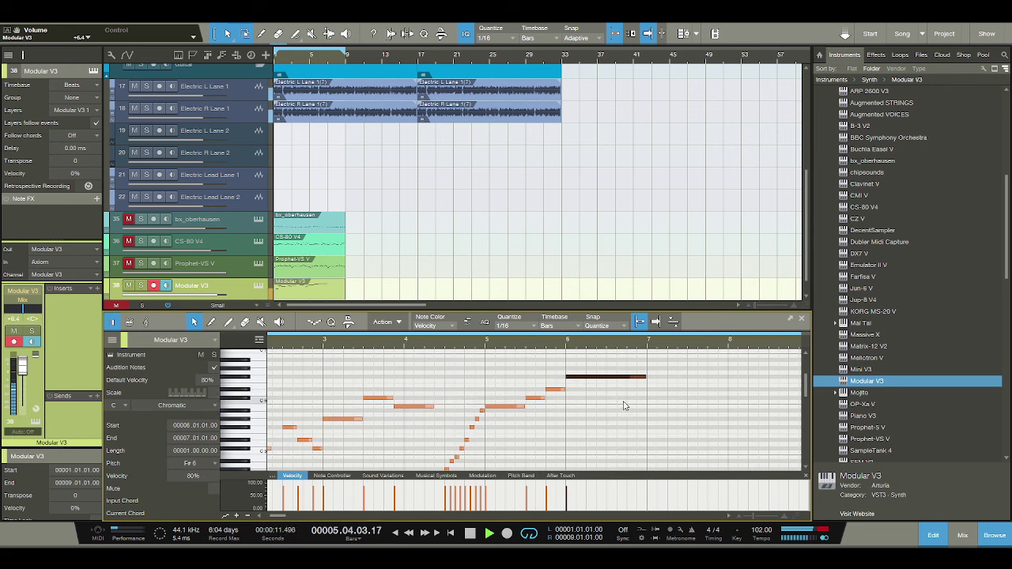
key(space)
drag(645, 379, 605, 378)
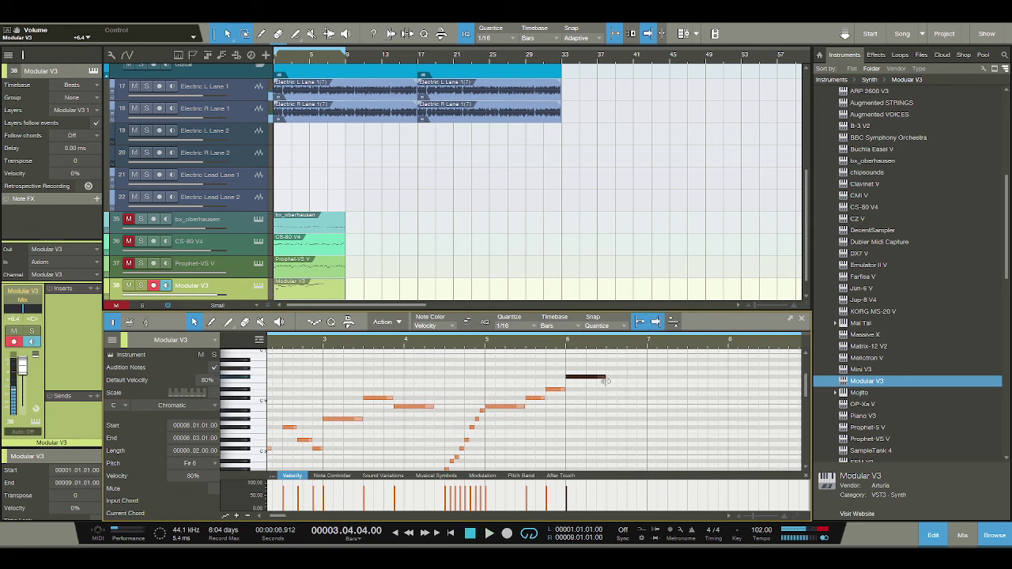
Add a one-beat B6 at 6.3.1, a one-beat A#6 at 6.4.1 and a two-beat G#6 at 7.1.1, and play them back.
click(609, 362)
double_click(609, 360)
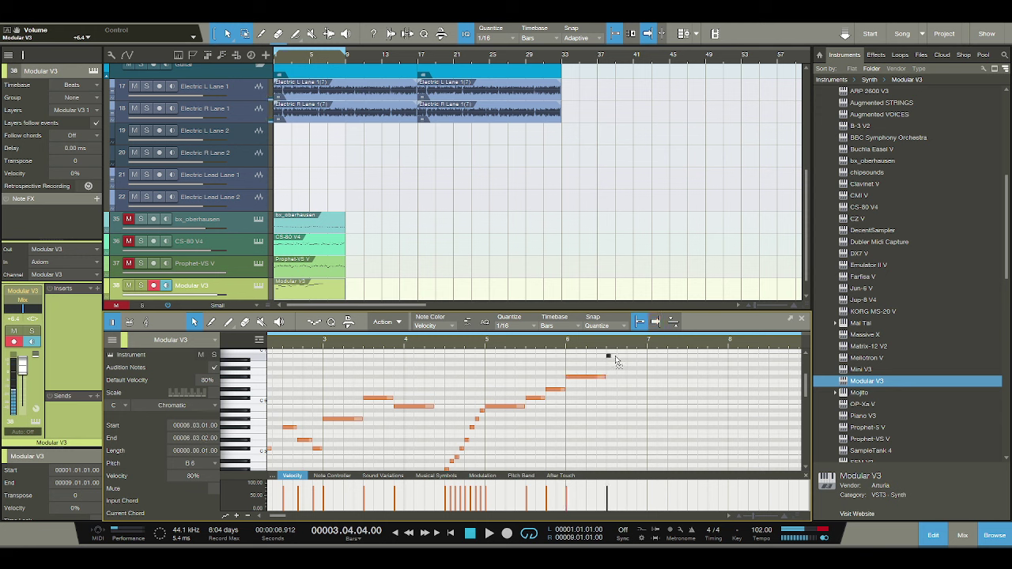
drag(608, 360, 685, 372)
double_click(629, 362)
double_click(650, 372)
key(space)
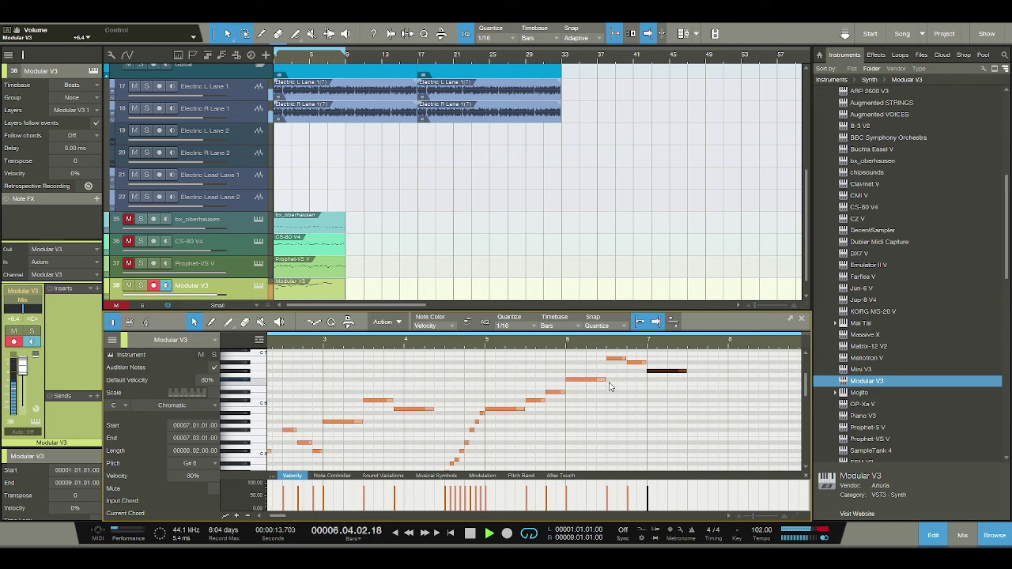
key(space)
Shorten the bar 7 G#6 to one and a half beats, and add an equally long D#6 at 7.2.3 and a one-beat F#6 at 7.4.1.
drag(685, 370, 683, 394)
click(683, 389)
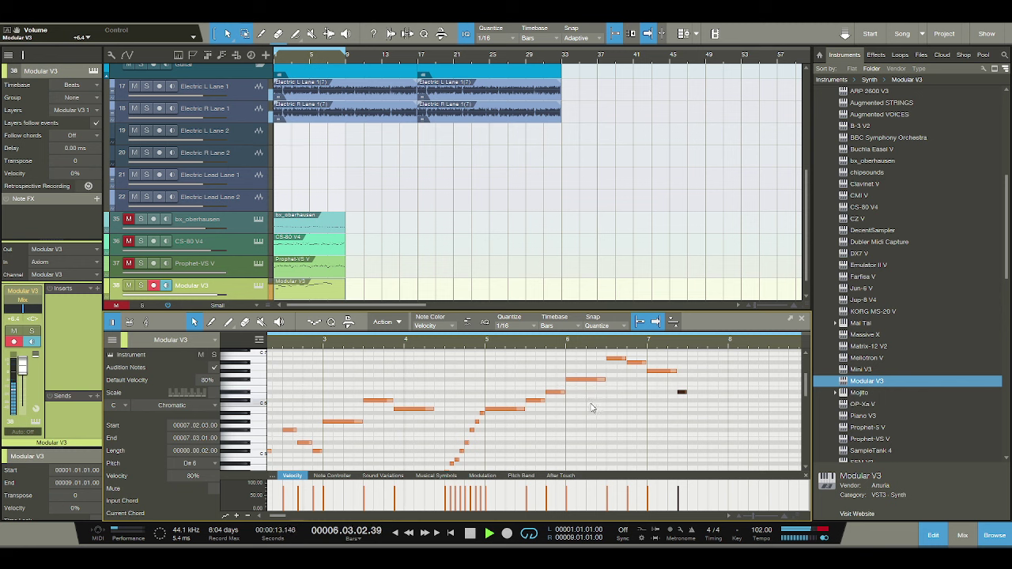
key(space)
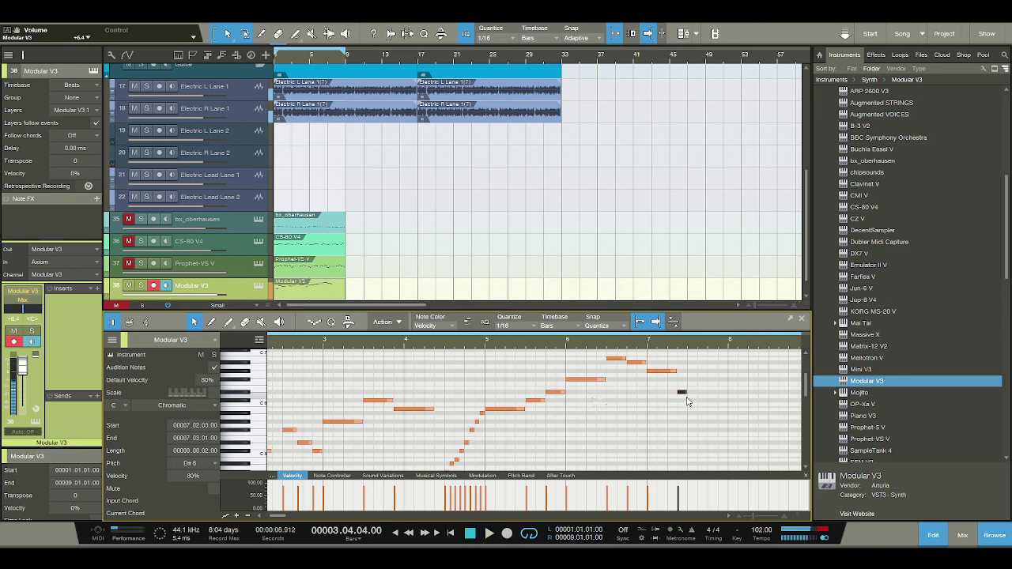
drag(698, 394, 728, 381)
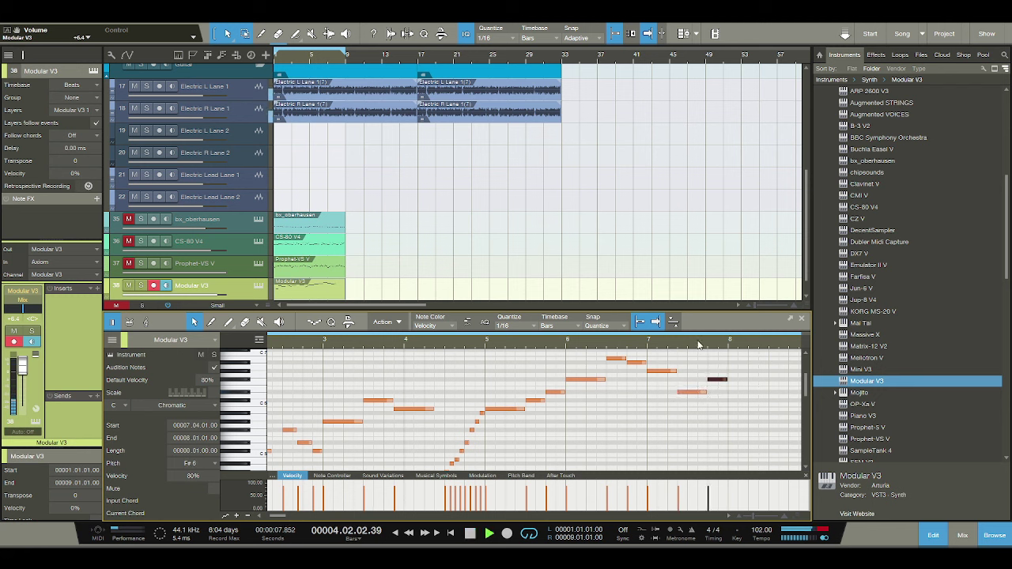
Play the melody back, extend the F#6 at 7.4.1 and add a B5 at 8.1.3, both one and a half beats long.
key(e)
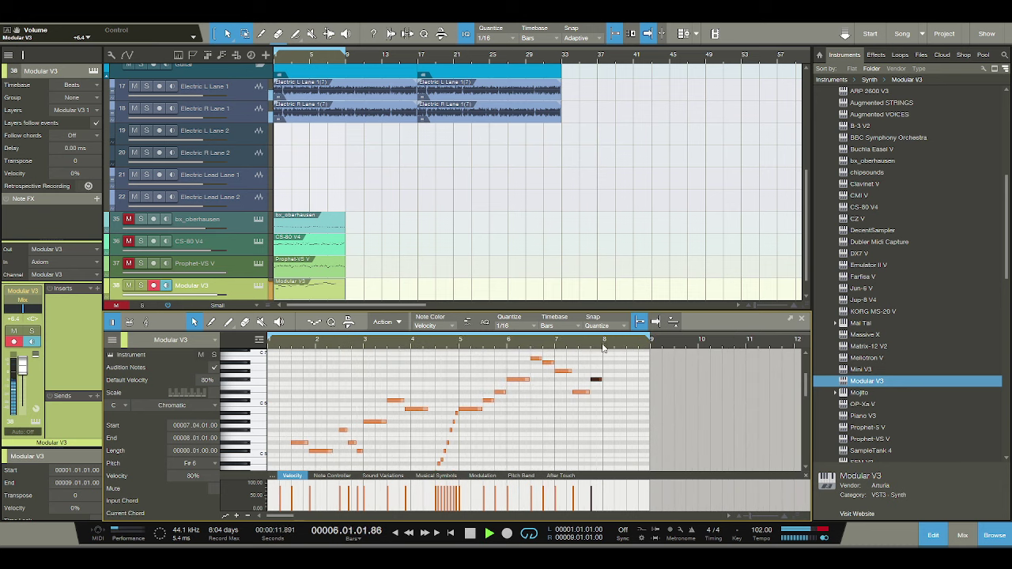
drag(609, 345, 587, 357)
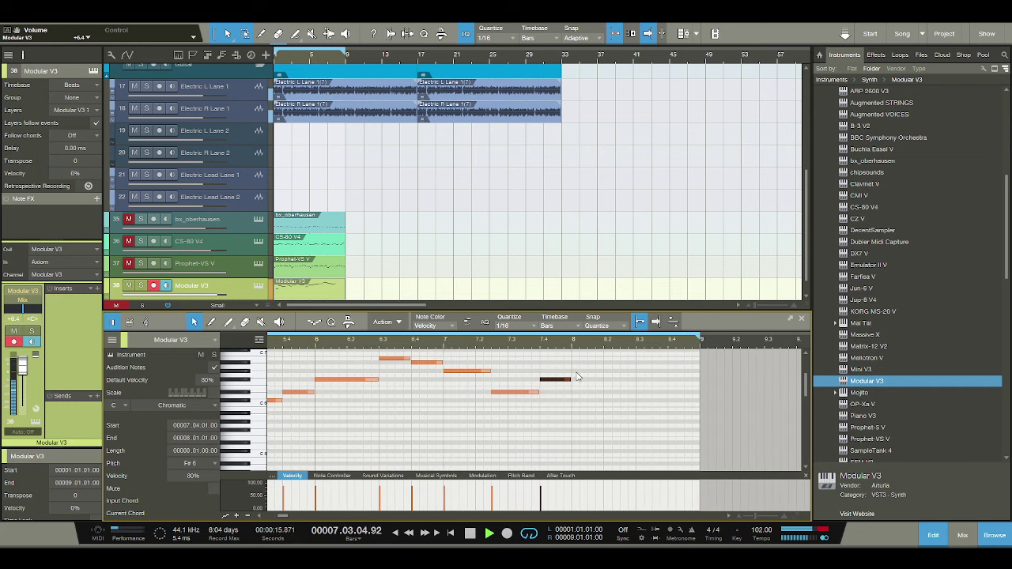
key(space)
drag(569, 381, 628, 411)
double_click(589, 406)
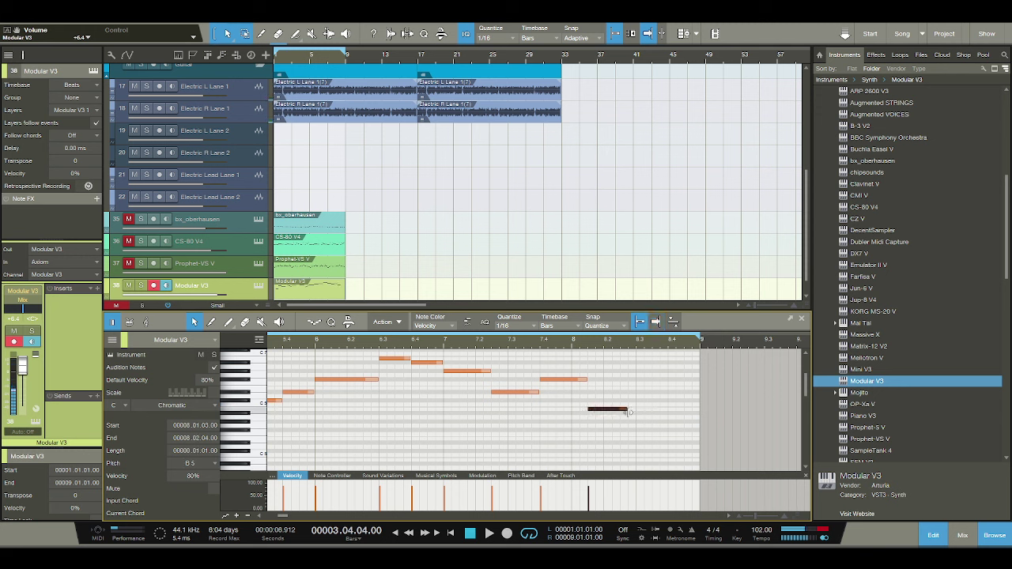
Finish bar 8 with a five-sixteenth F#5 at 8.3.1 and a three-sixteenth D#5 at 8.4.2, and play the melody back.
double_click(639, 430)
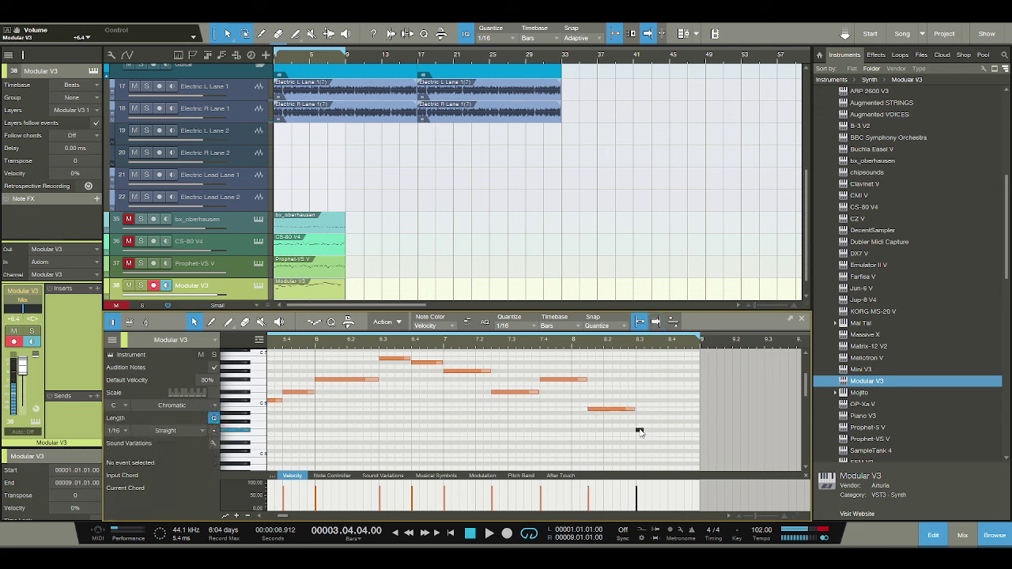
drag(659, 430, 675, 431)
double_click(679, 443)
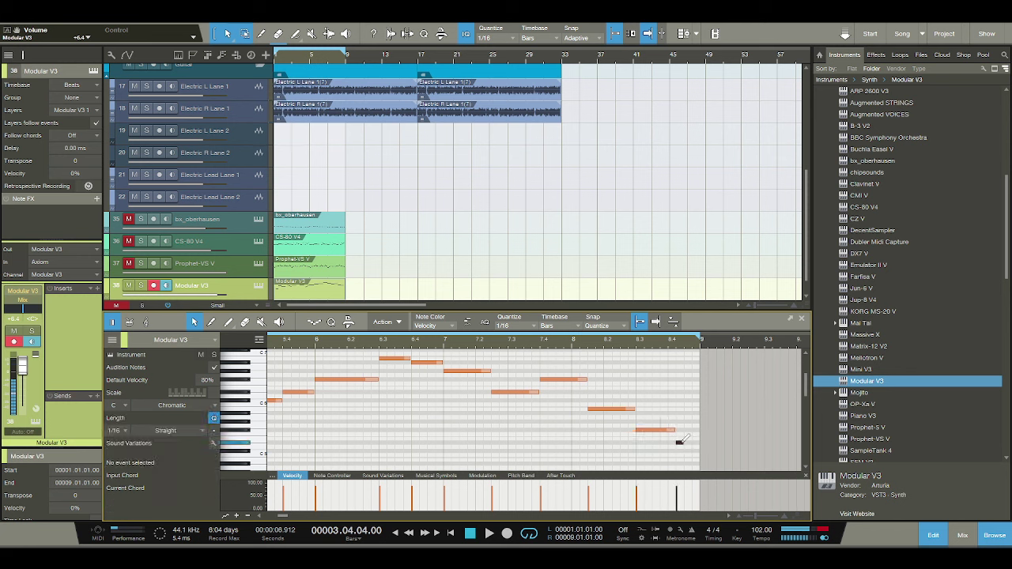
key(space)
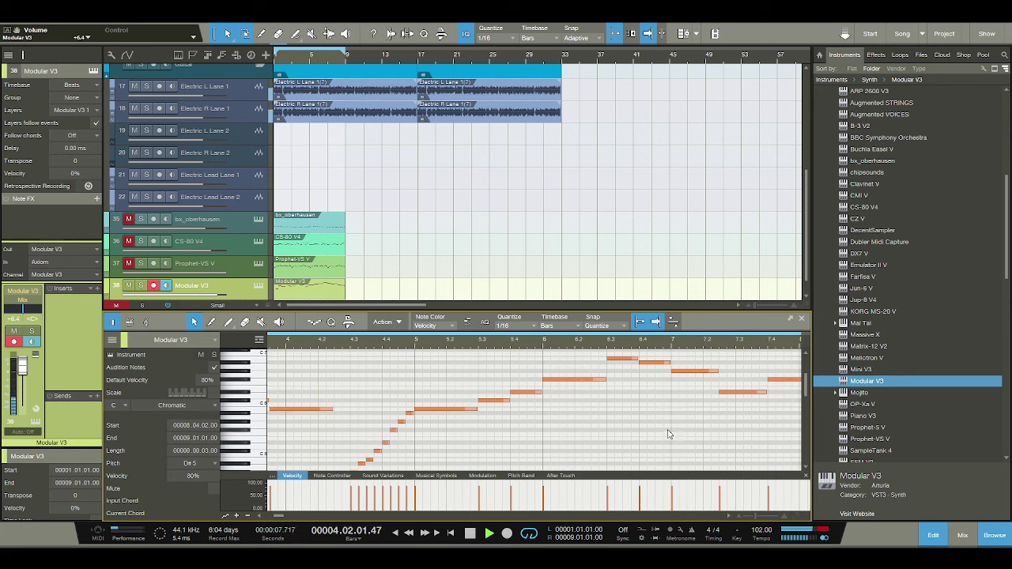
Play the melody back, shorten the F#5 at 8.3.1 to one beat and lengthen the closing D#5 to one beat starting at 8.4.1.
scroll(601, 337, down, 3)
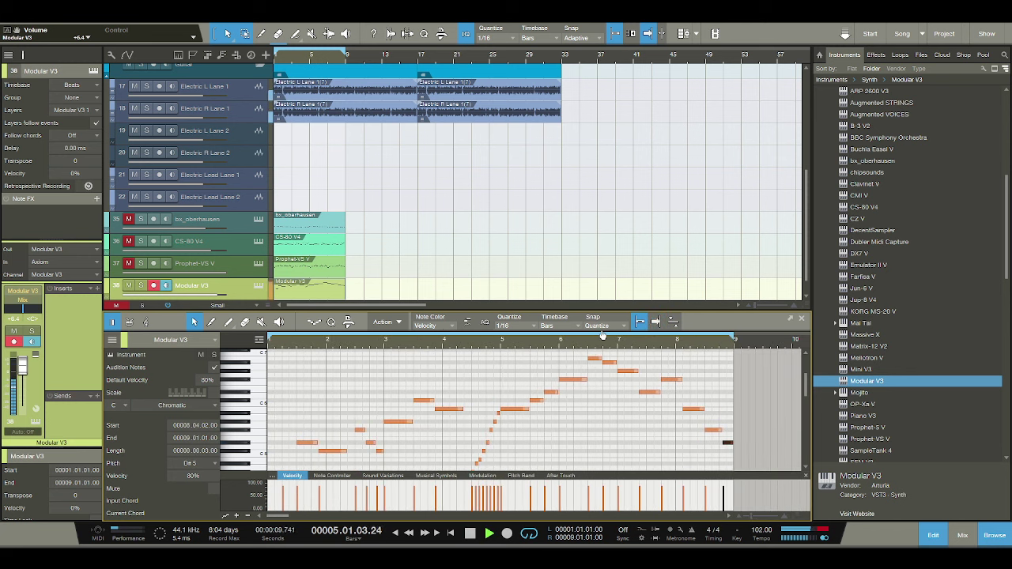
scroll(625, 409, down, 1)
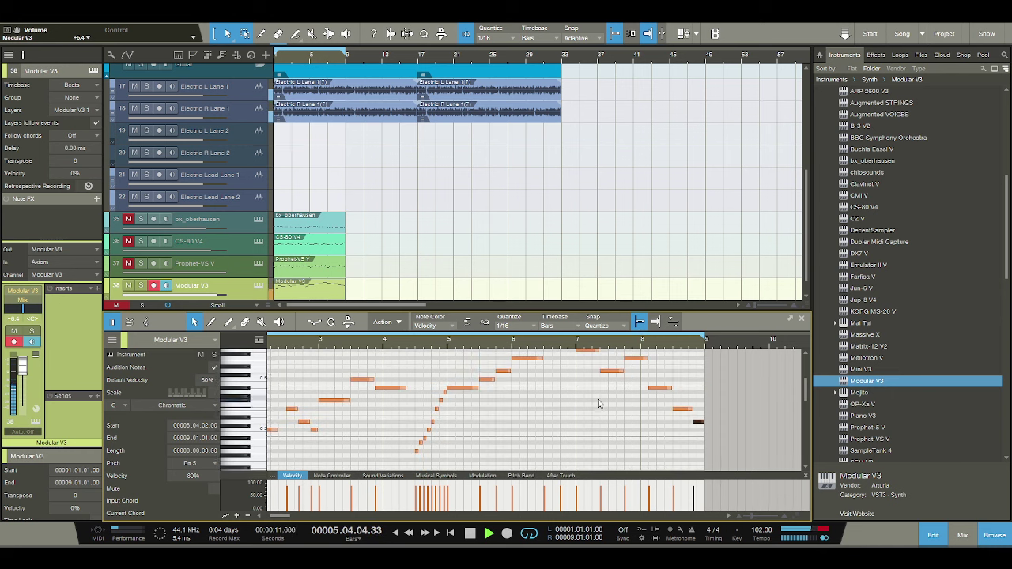
scroll(624, 409, up, 1)
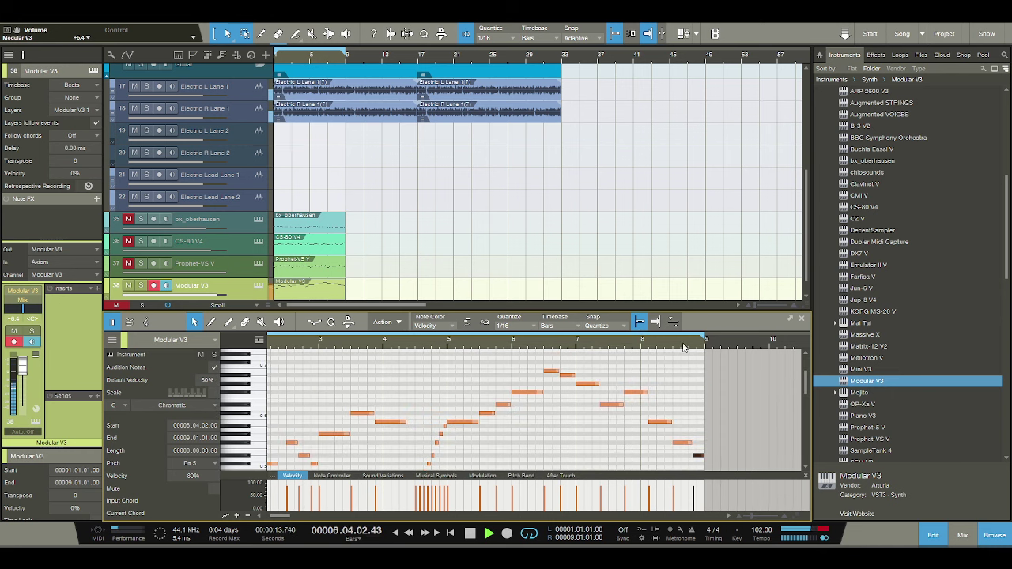
drag(684, 346, 567, 354)
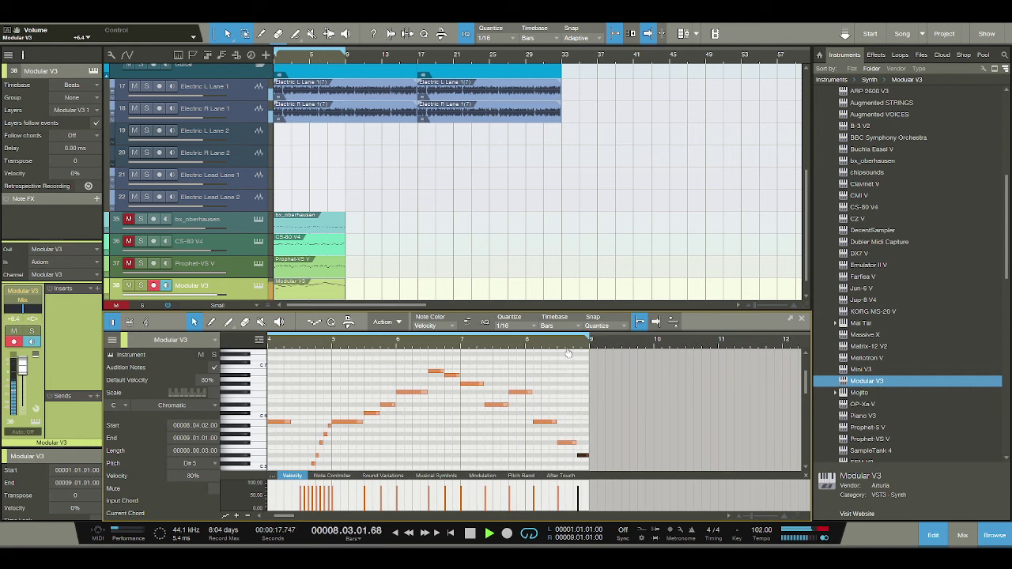
key(space)
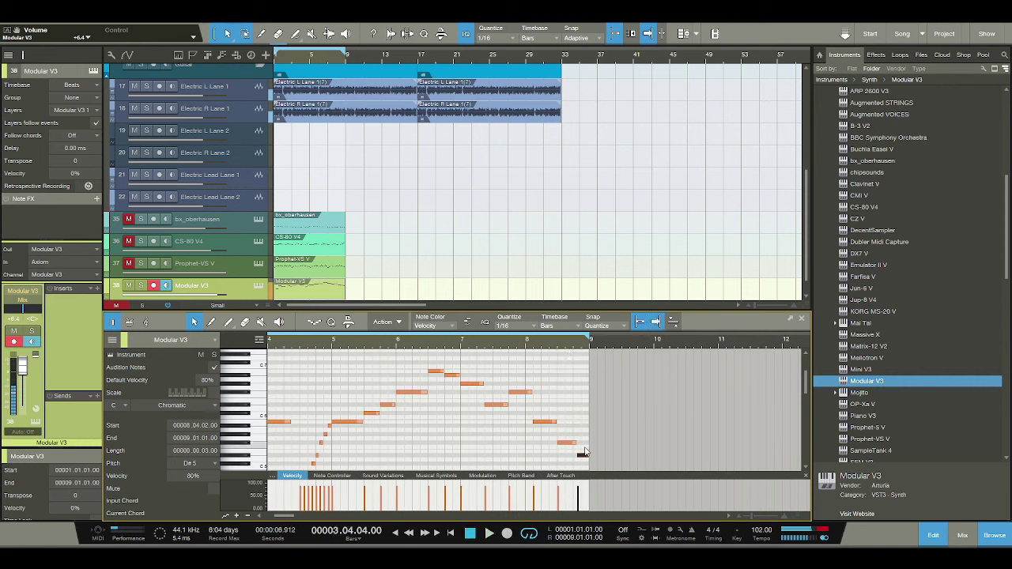
click(569, 442)
drag(575, 443, 590, 455)
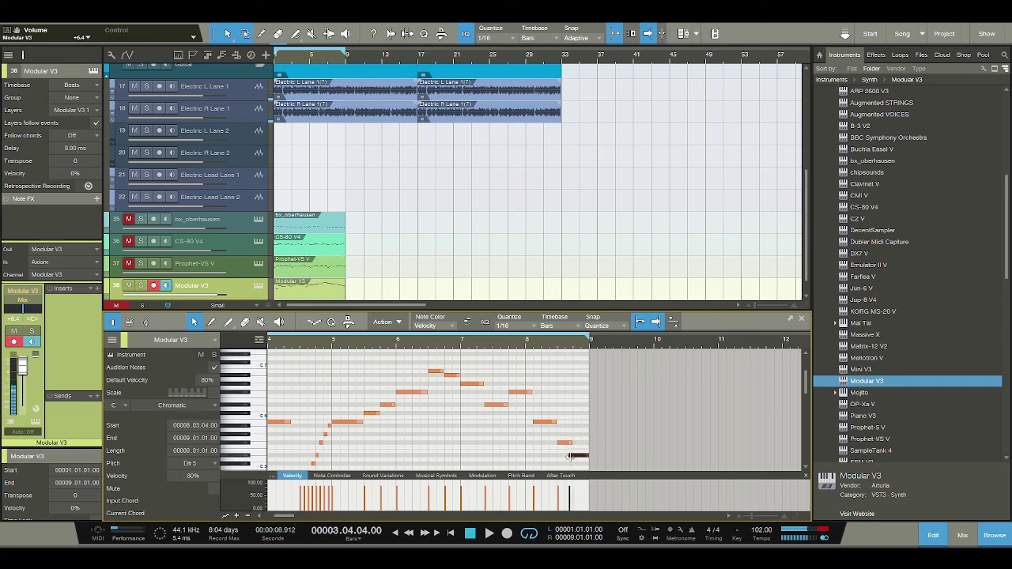
click(522, 345)
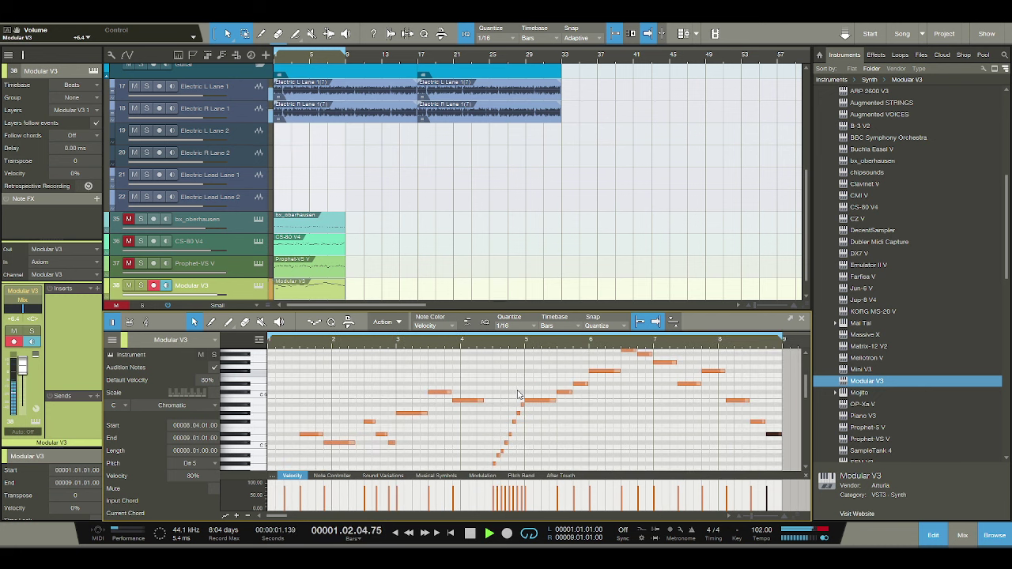
Add a one-beat G#4 at 1.1.1 as the melody's opening note and play it back.
scroll(518, 394, down, 2)
key(space)
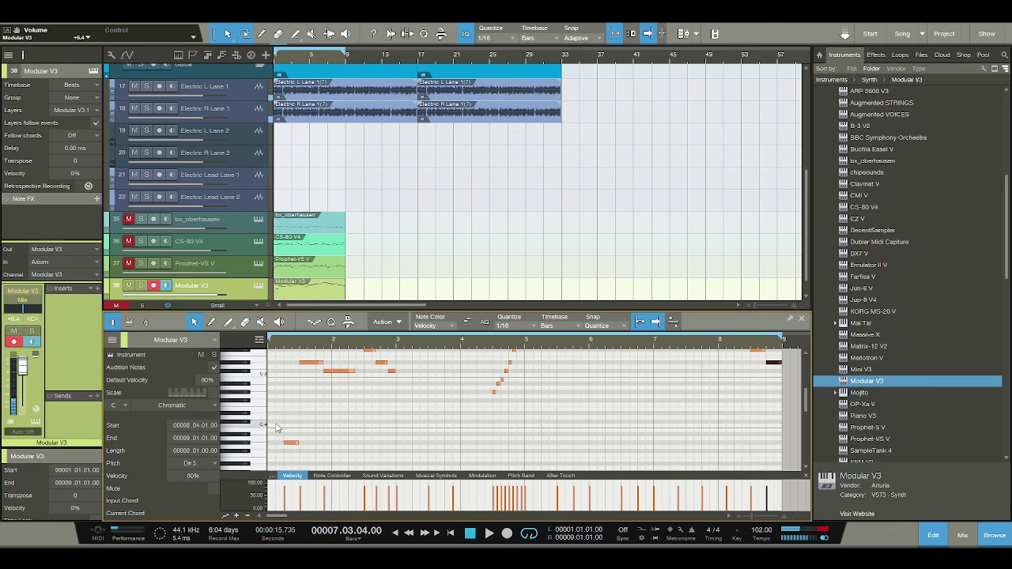
click(271, 387)
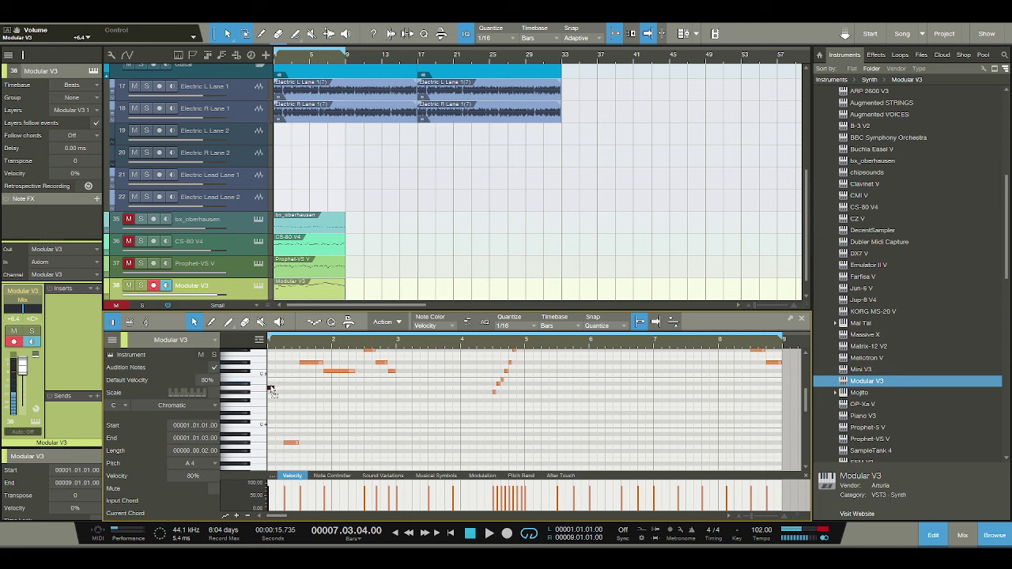
drag(271, 390, 282, 391)
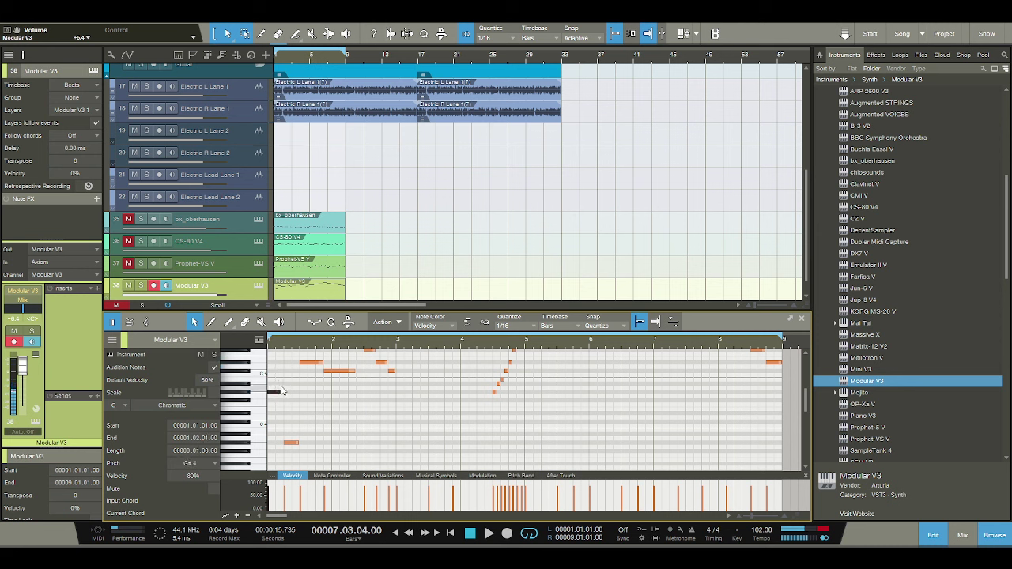
key(space)
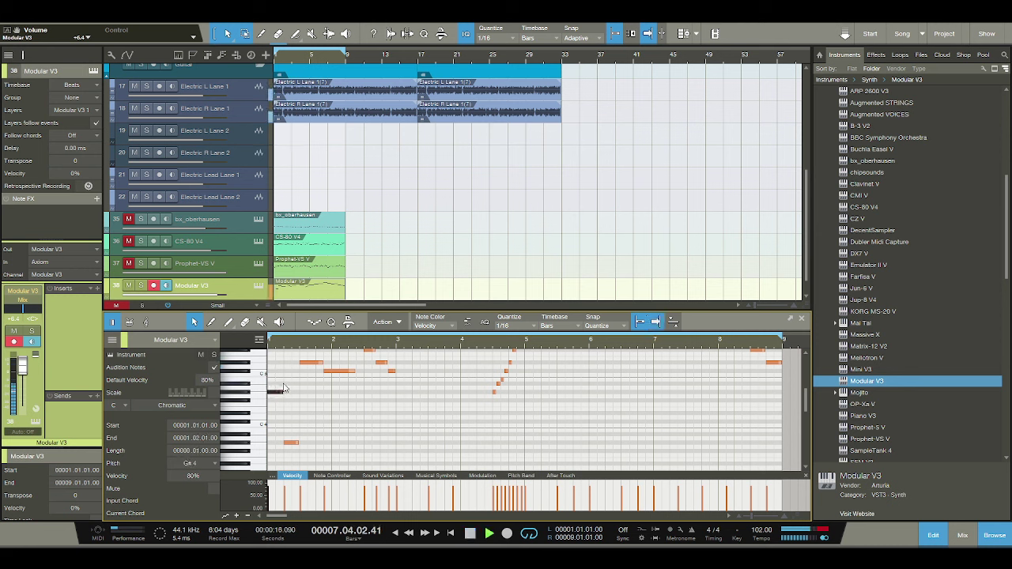
key(space)
Select all the Modular V3 notes, transpose them down one octave and play the lowered melody back.
click(332, 425)
scroll(402, 425, up, 3)
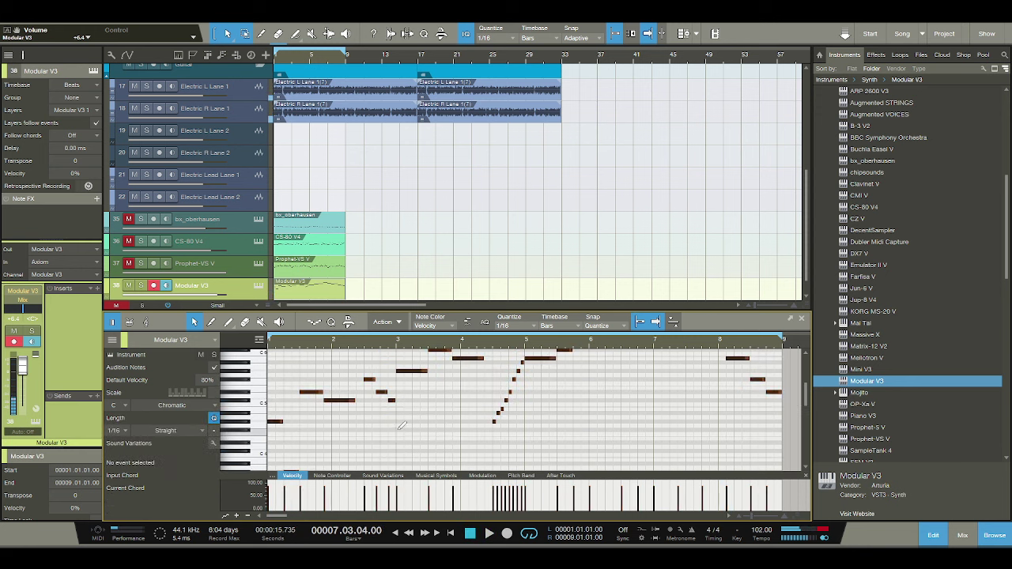
click(401, 426)
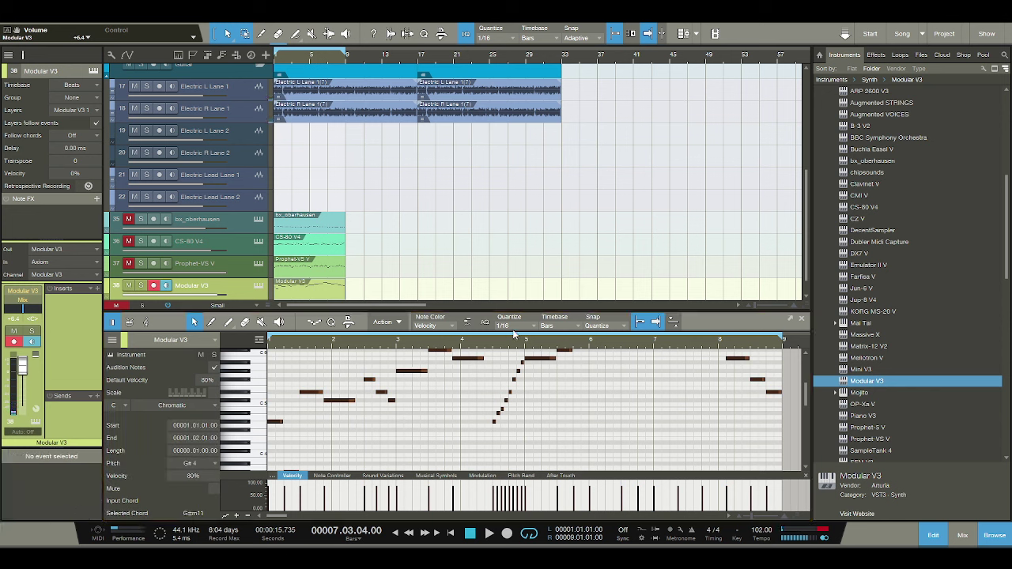
key(alt+shift+Down)
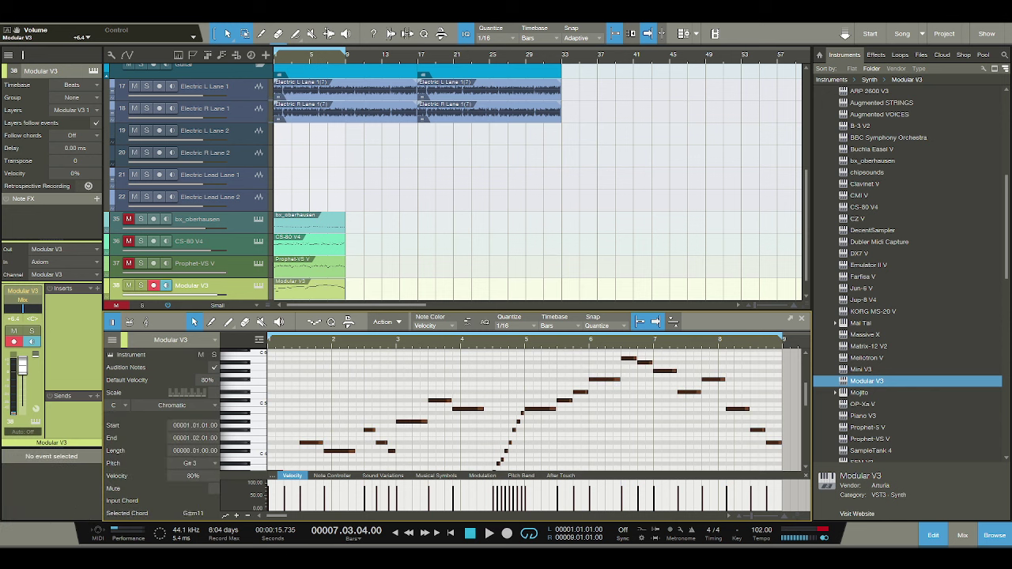
click(470, 532)
click(489, 533)
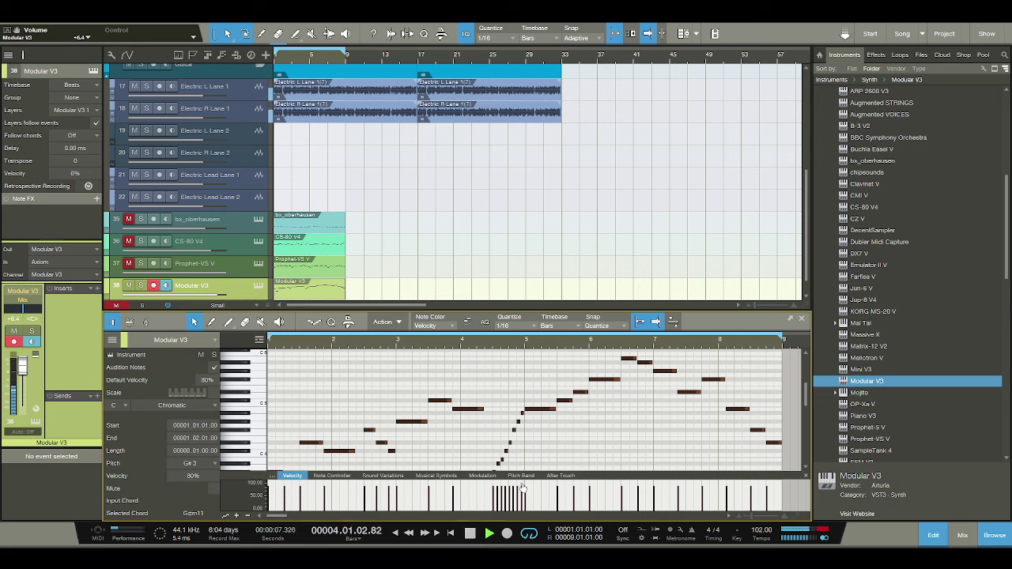
scroll(551, 450, down, 2)
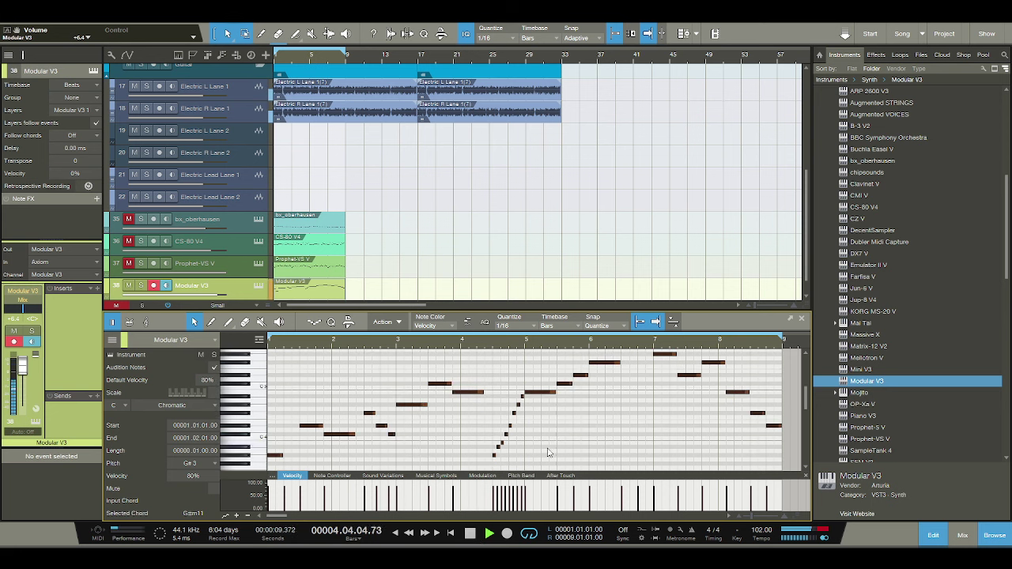
scroll(547, 452, up, 5)
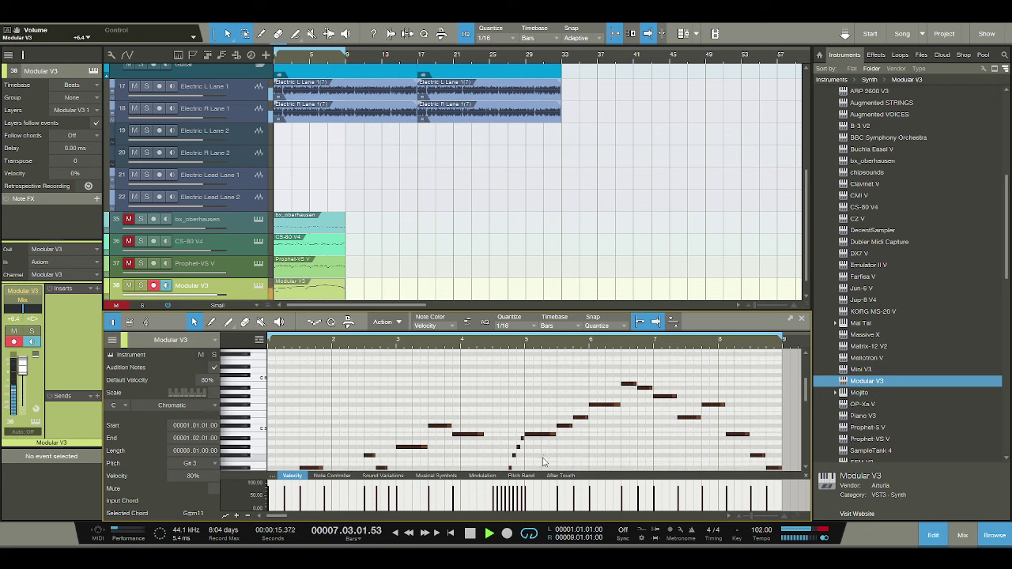
scroll(581, 468, down, 7)
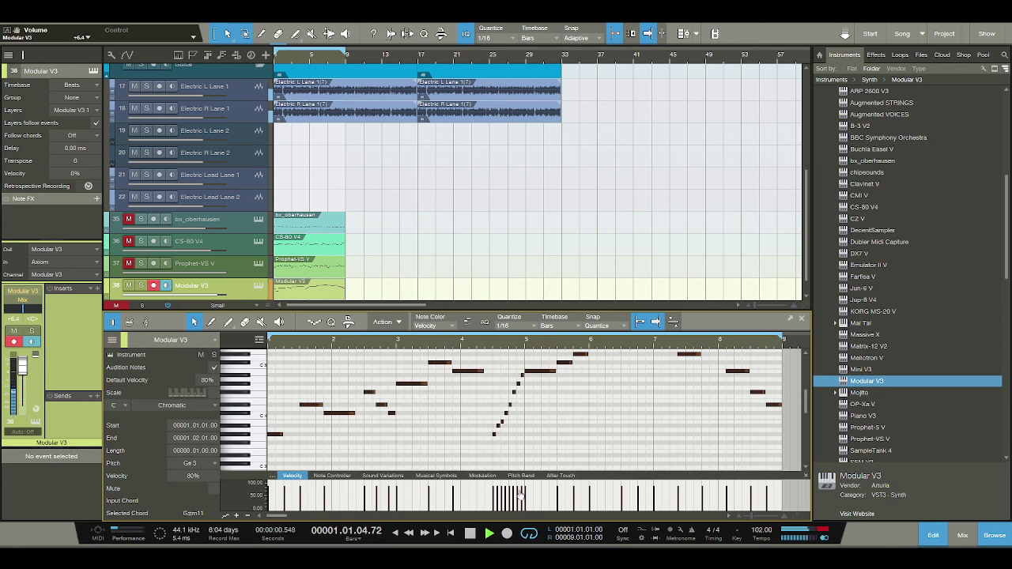
click(469, 534)
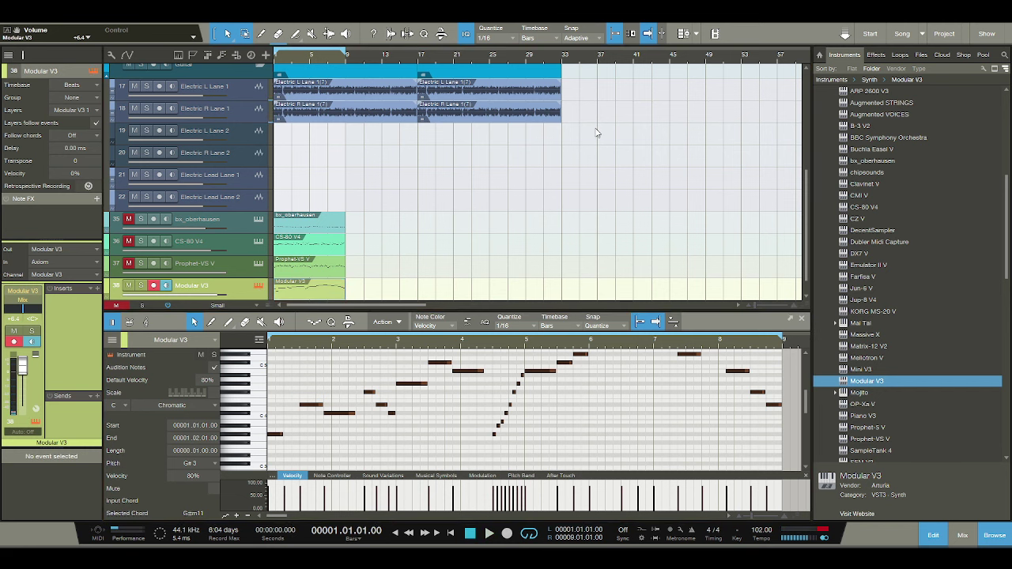
Open the Modular V3 instrument and audition its presets one after another against the melody, from After Touch through Chorus Delay.
key(F11)
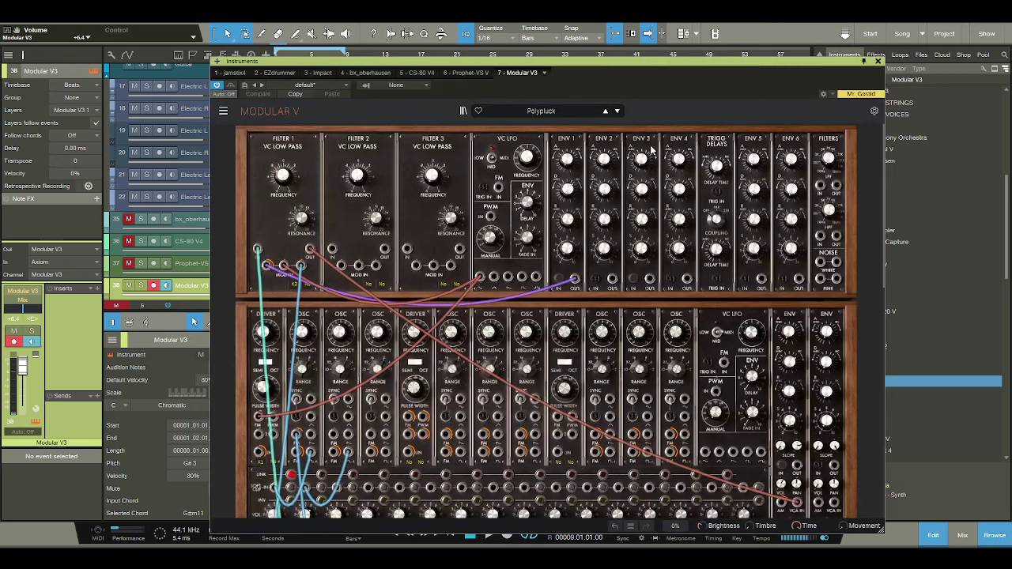
click(617, 112)
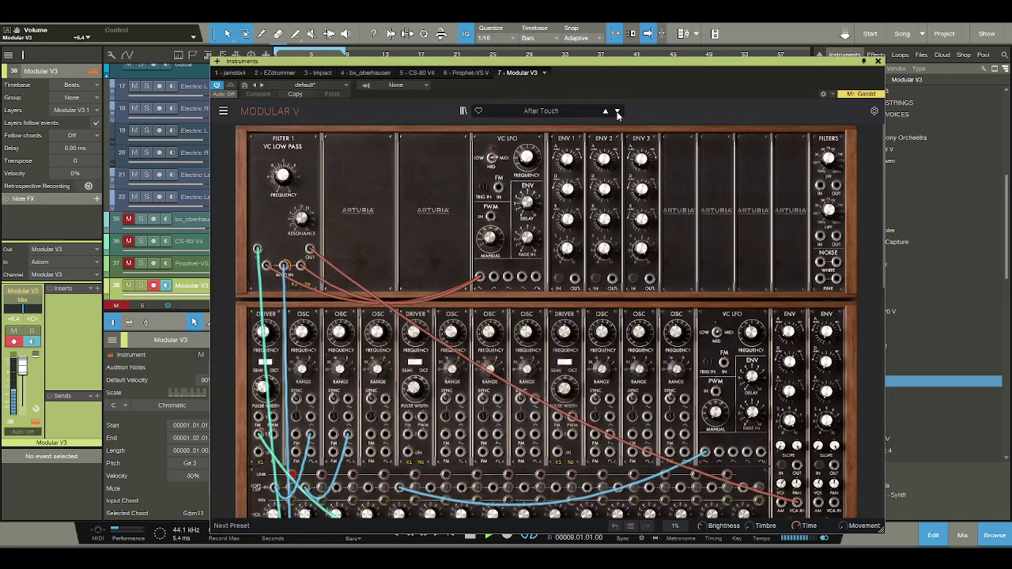
click(617, 112)
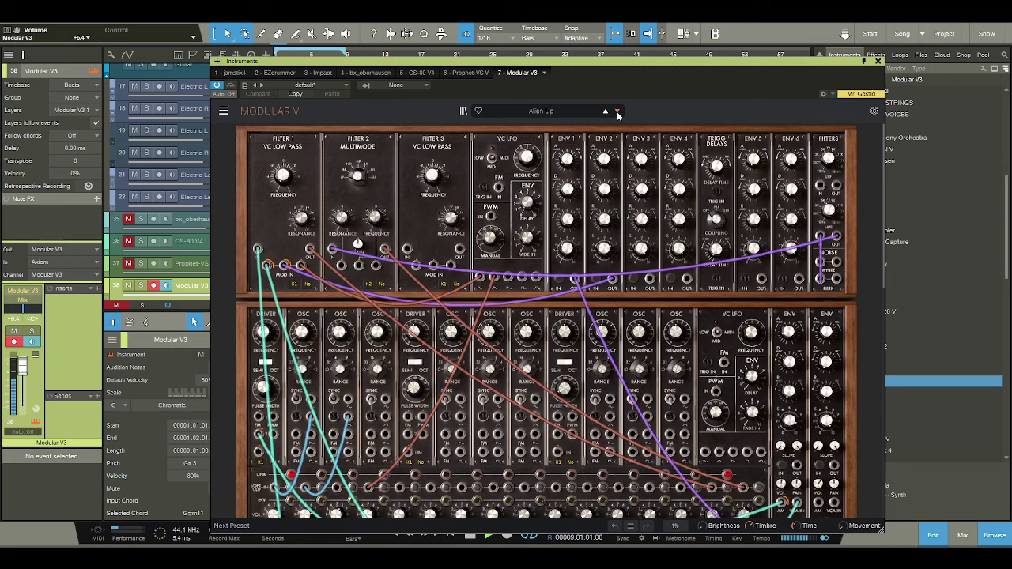
click(617, 112)
click(618, 111)
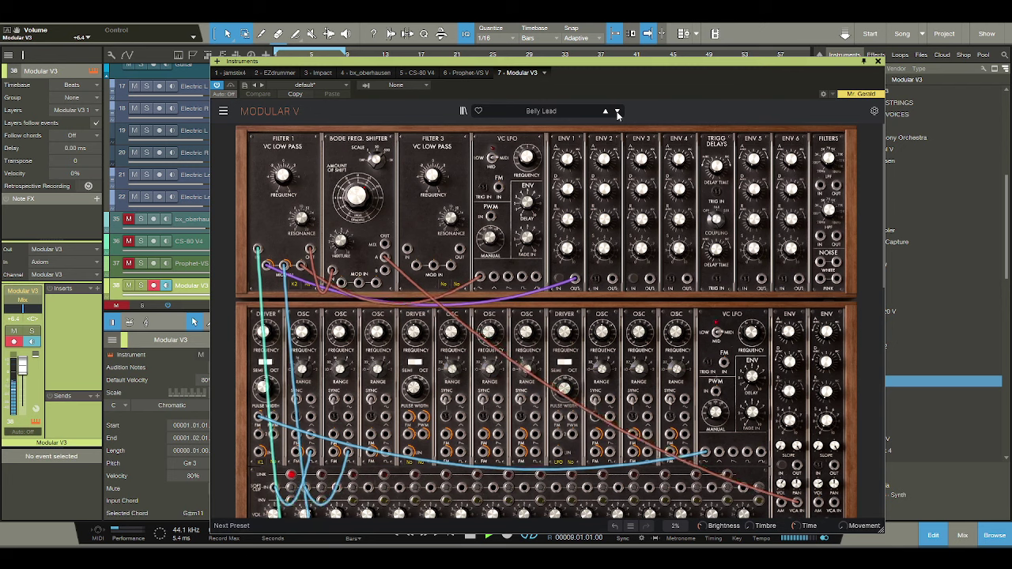
click(617, 112)
click(617, 111)
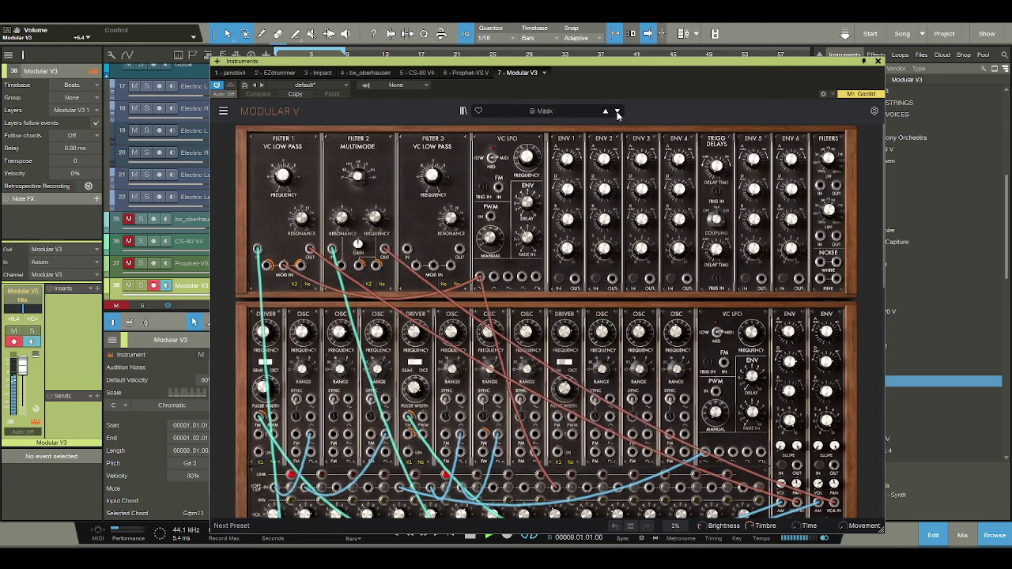
click(617, 112)
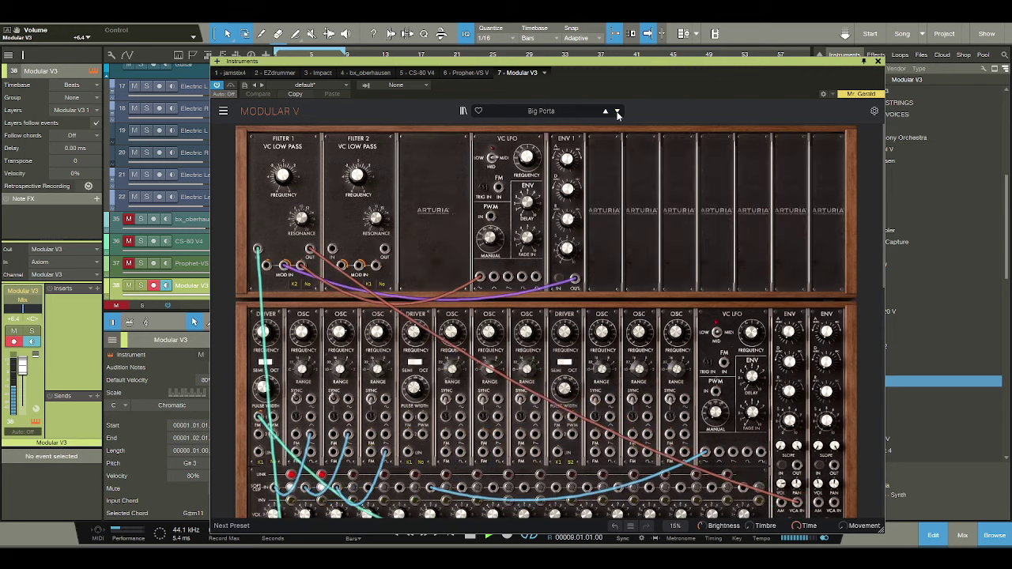
click(618, 112)
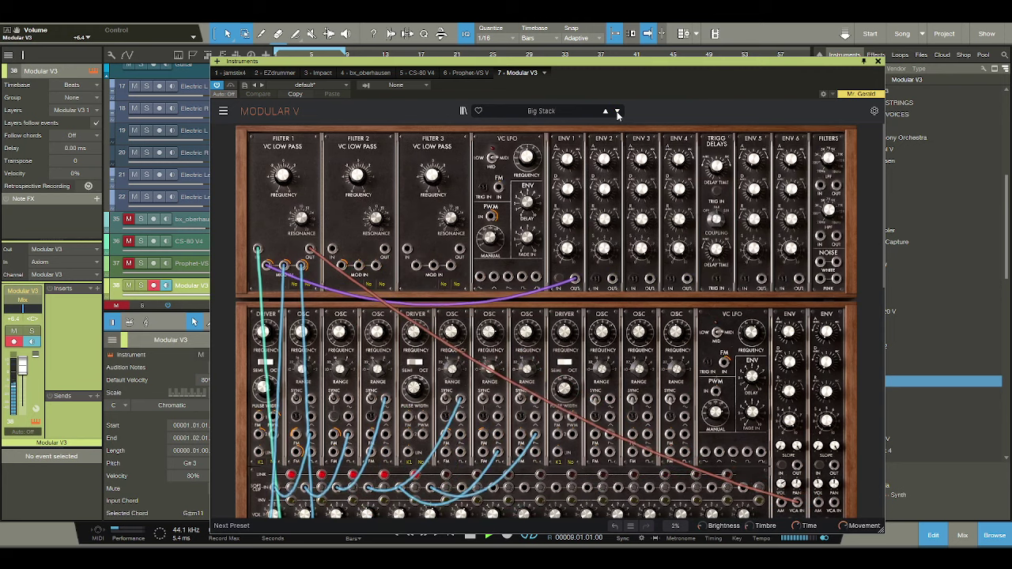
click(617, 111)
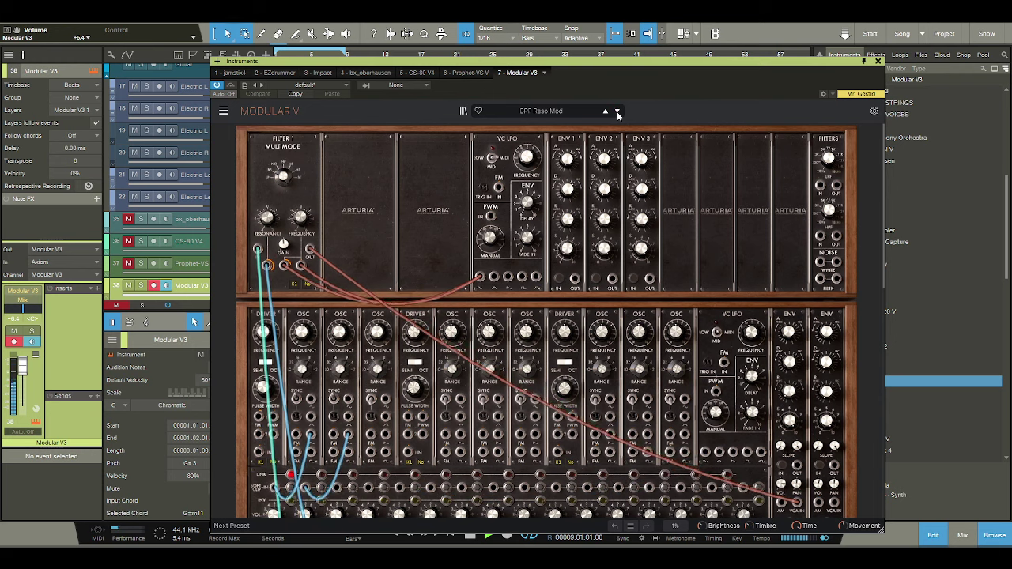
click(618, 112)
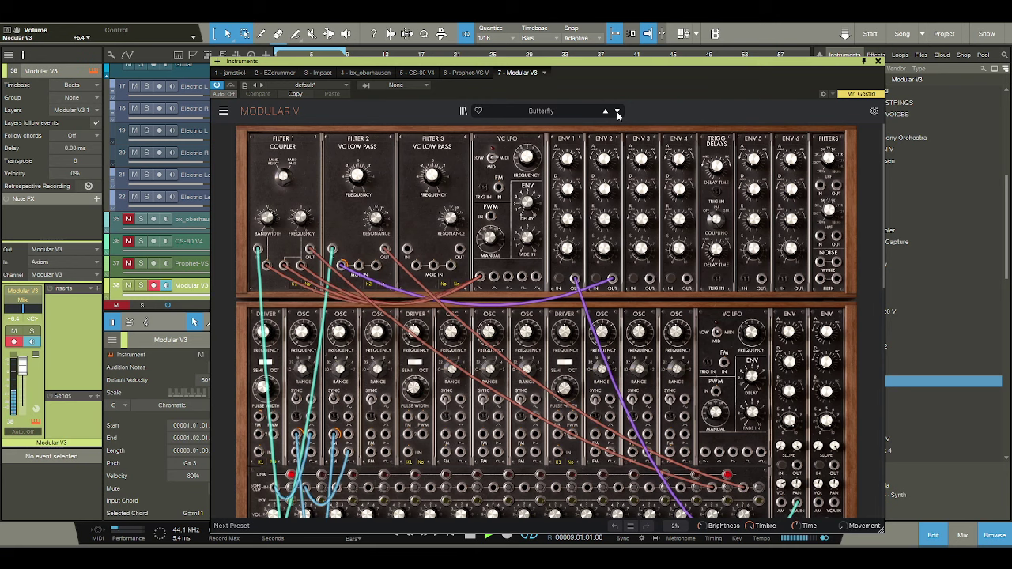
click(617, 111)
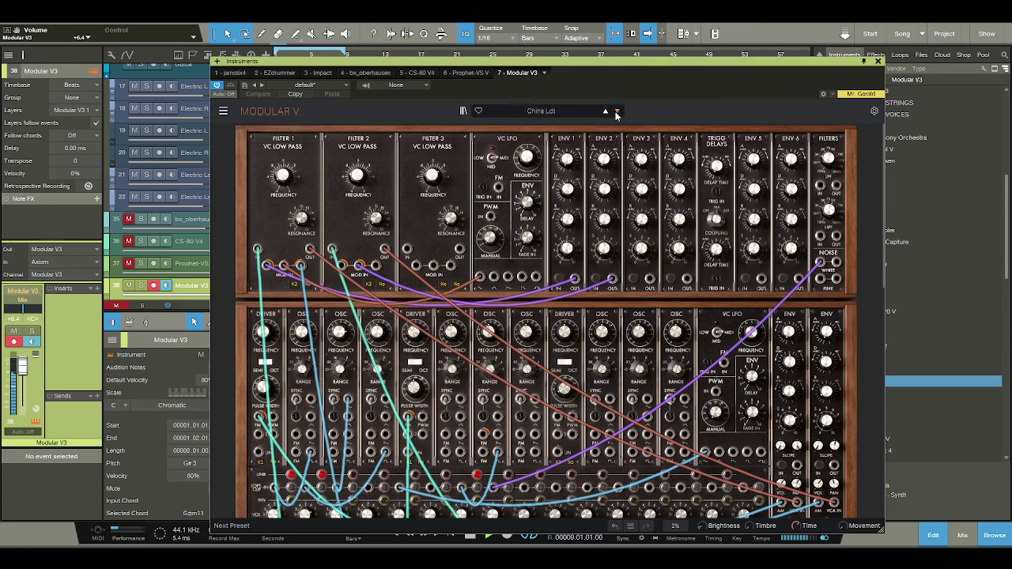
click(618, 111)
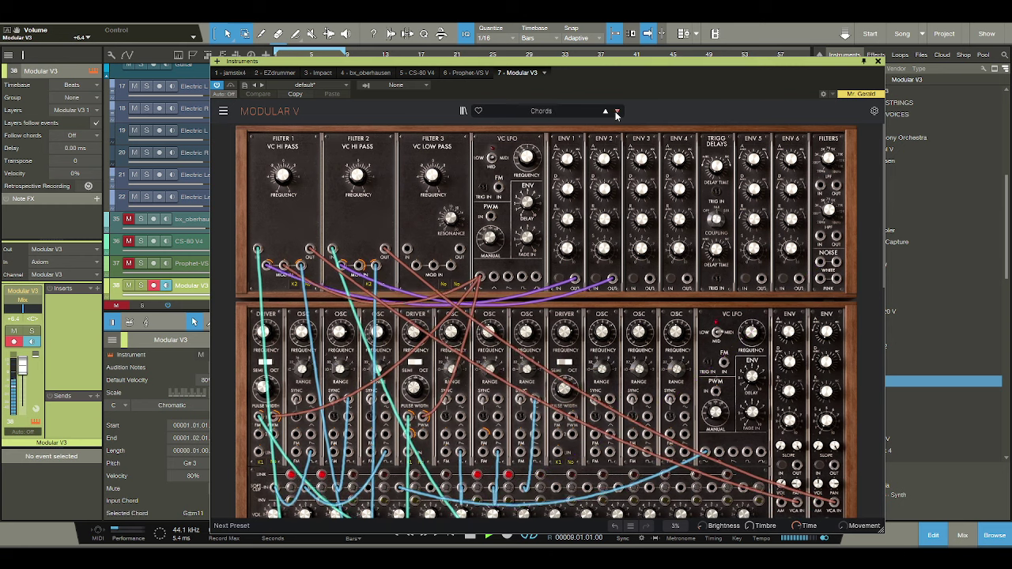
click(618, 112)
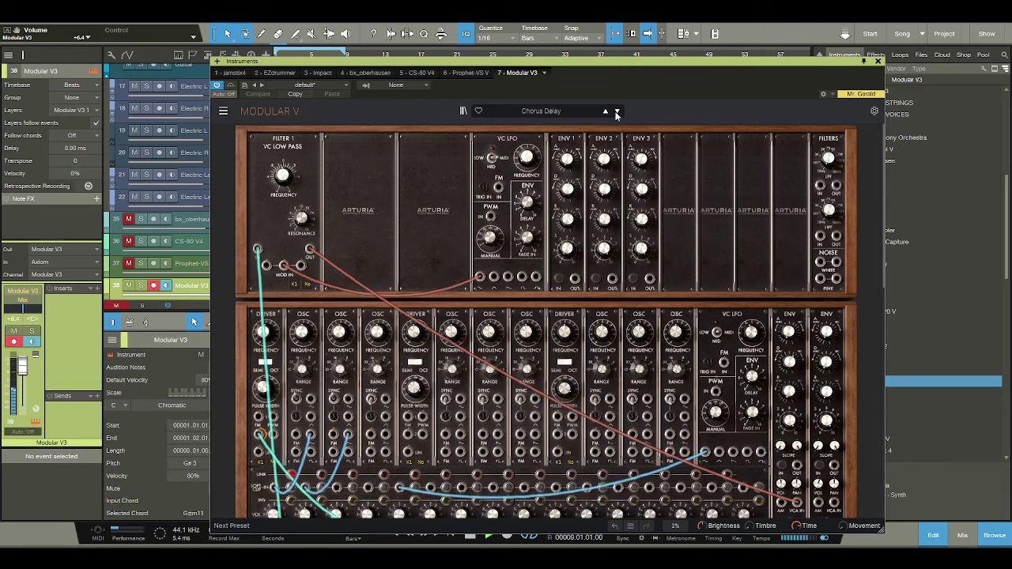
Continue auditioning the following Modular V3 presets against the looping melody, from Cosmo Surfin through Otun4.
click(617, 112)
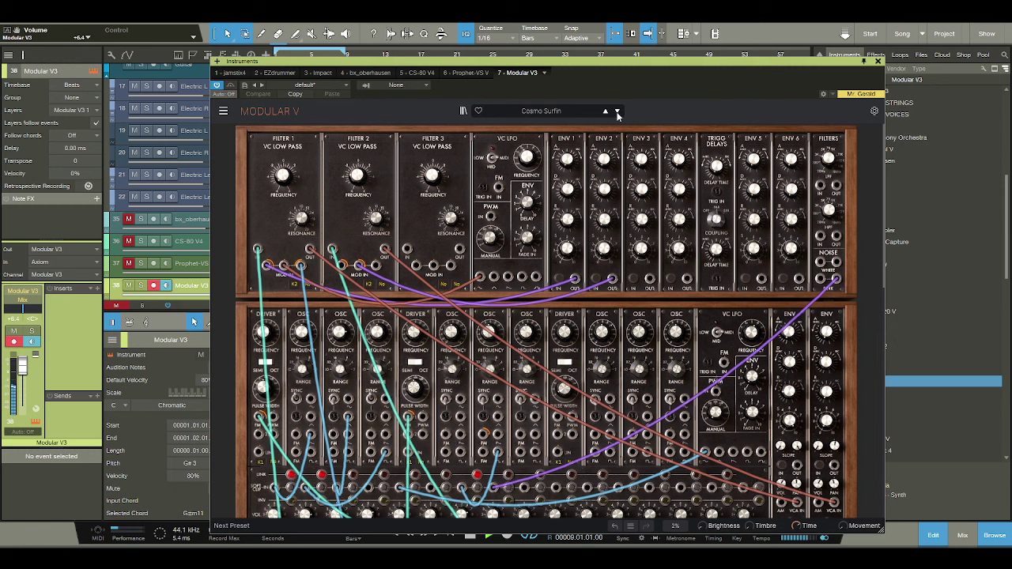
click(617, 113)
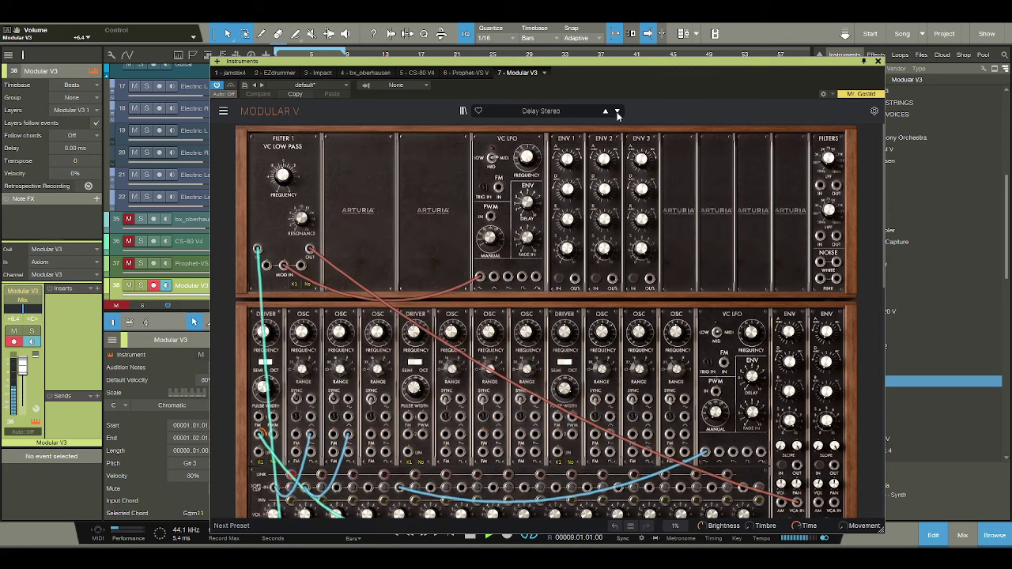
click(617, 113)
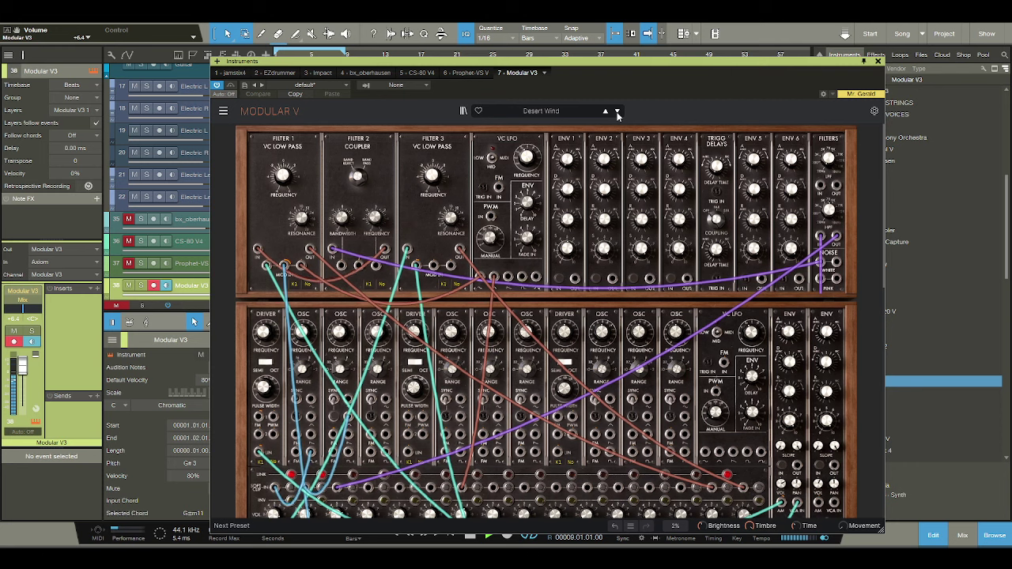
click(617, 113)
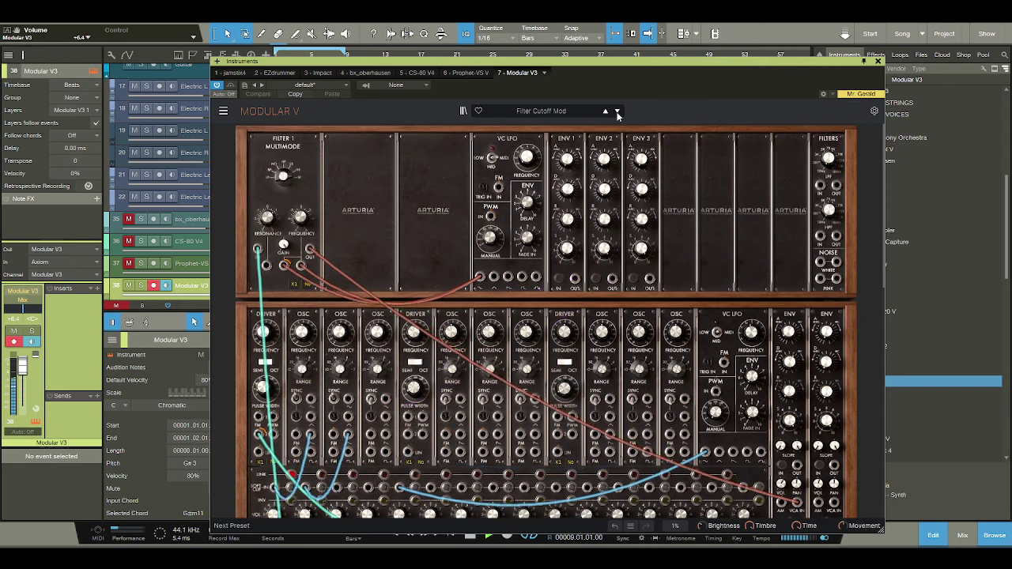
click(617, 113)
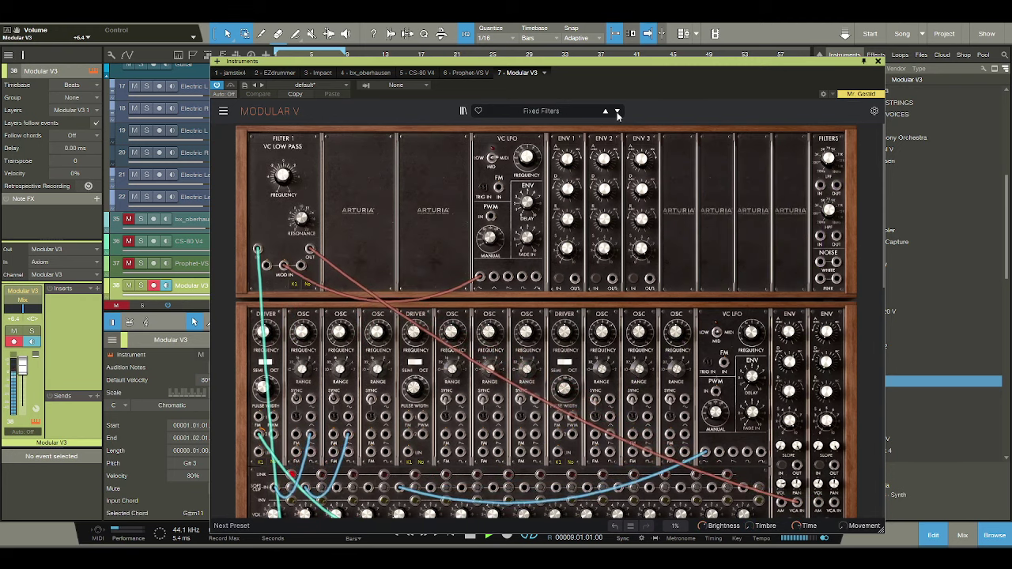
click(617, 113)
click(618, 113)
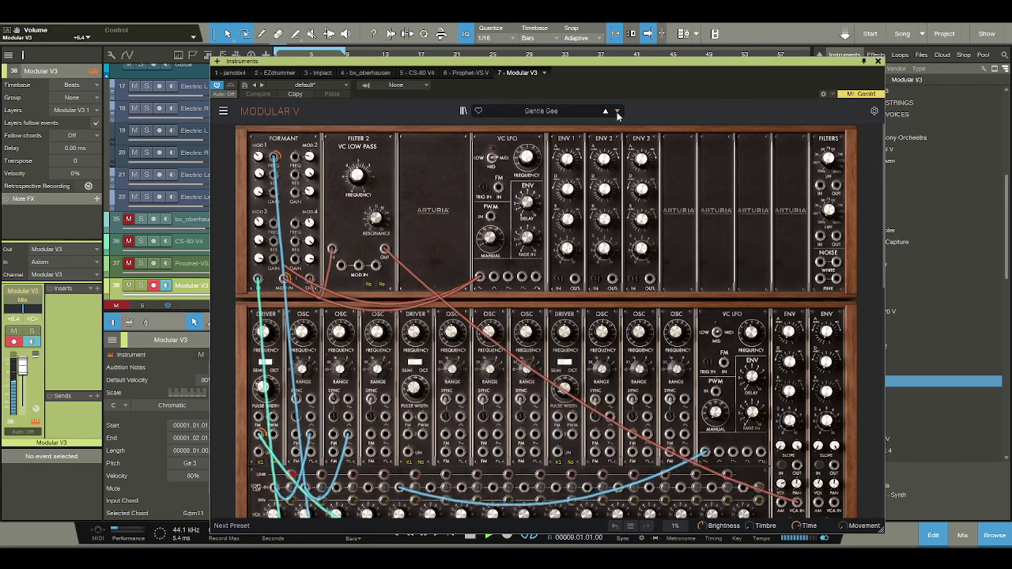
click(618, 113)
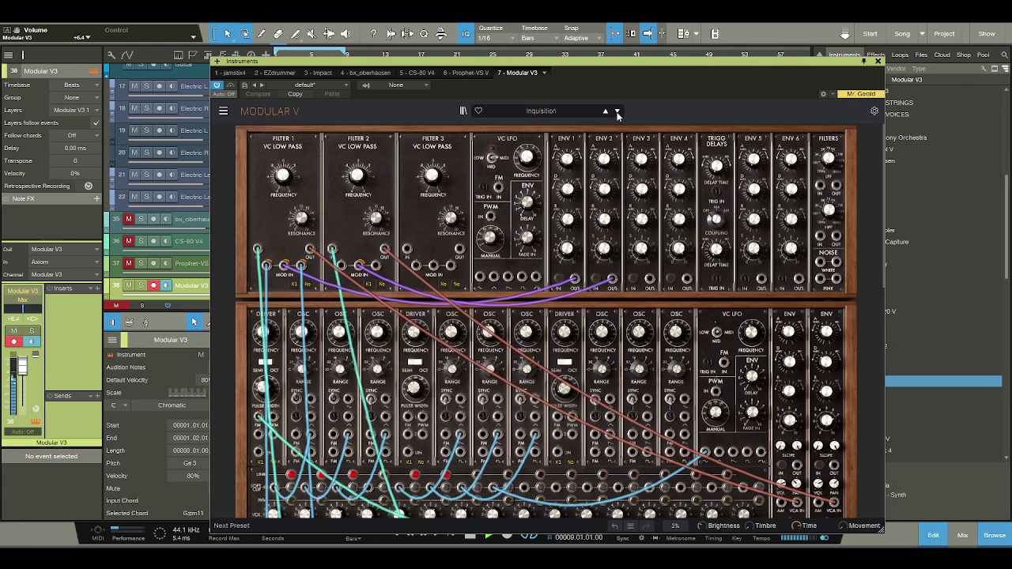
click(617, 113)
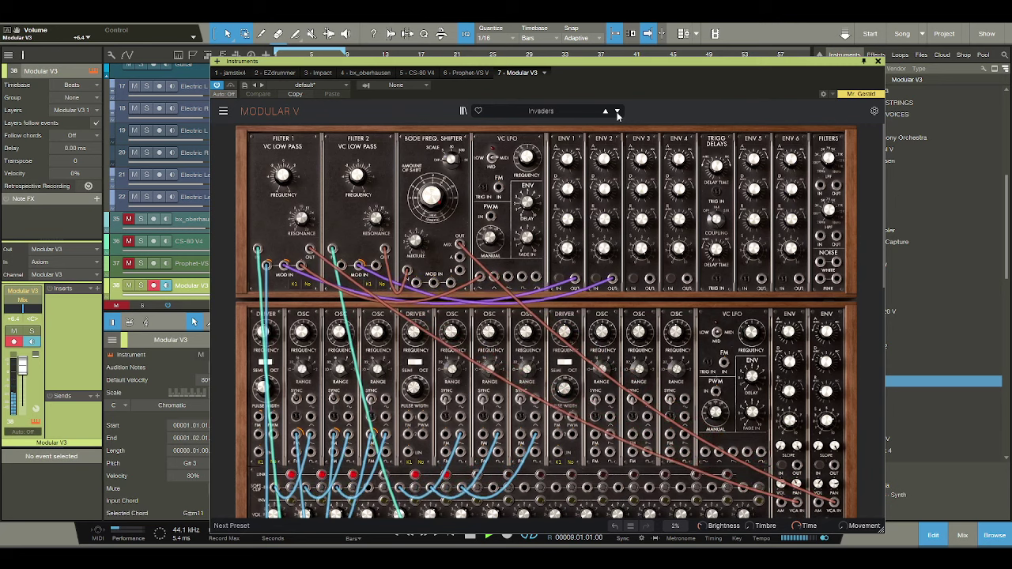
click(618, 113)
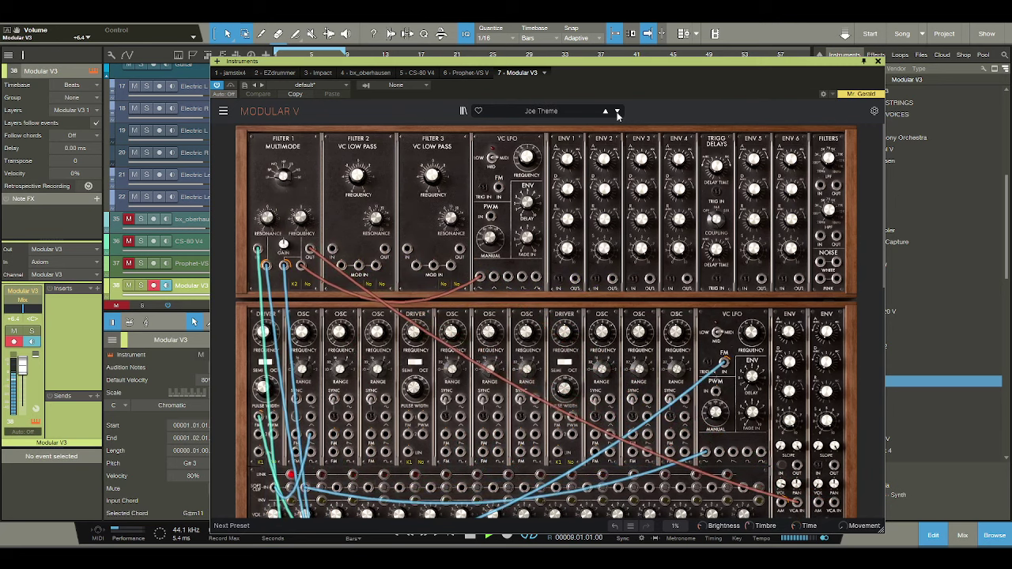
click(617, 113)
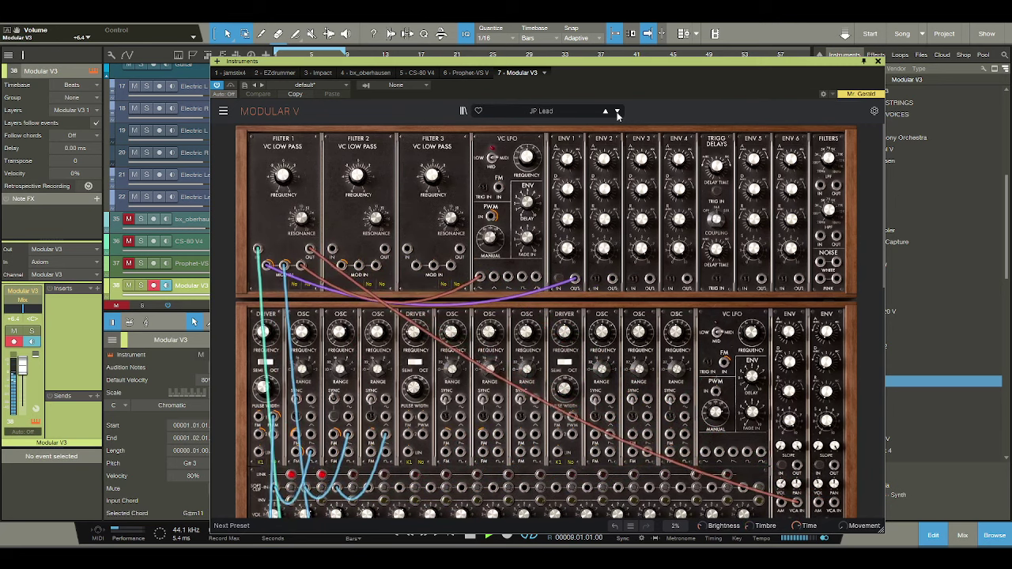
click(618, 113)
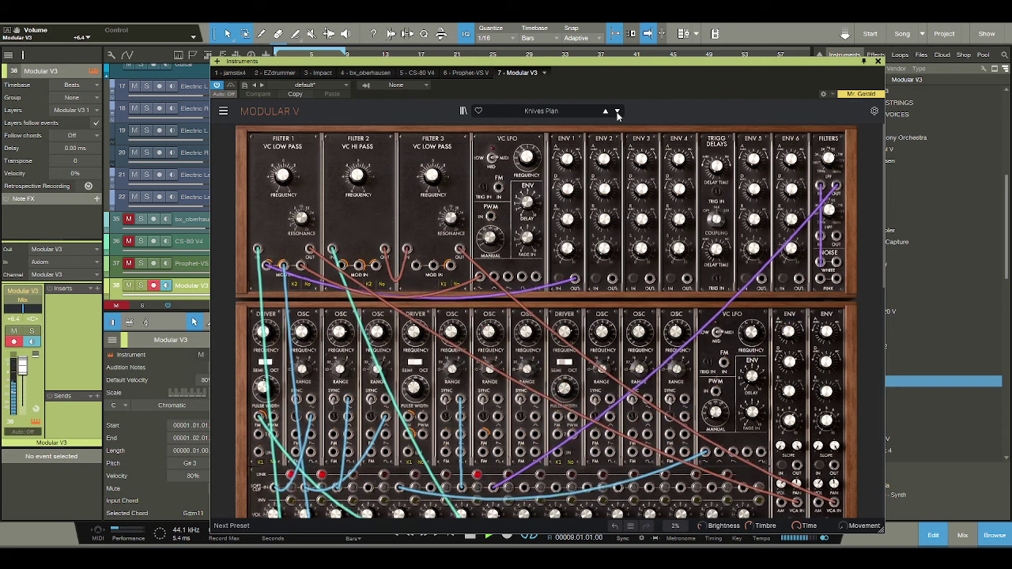
click(617, 113)
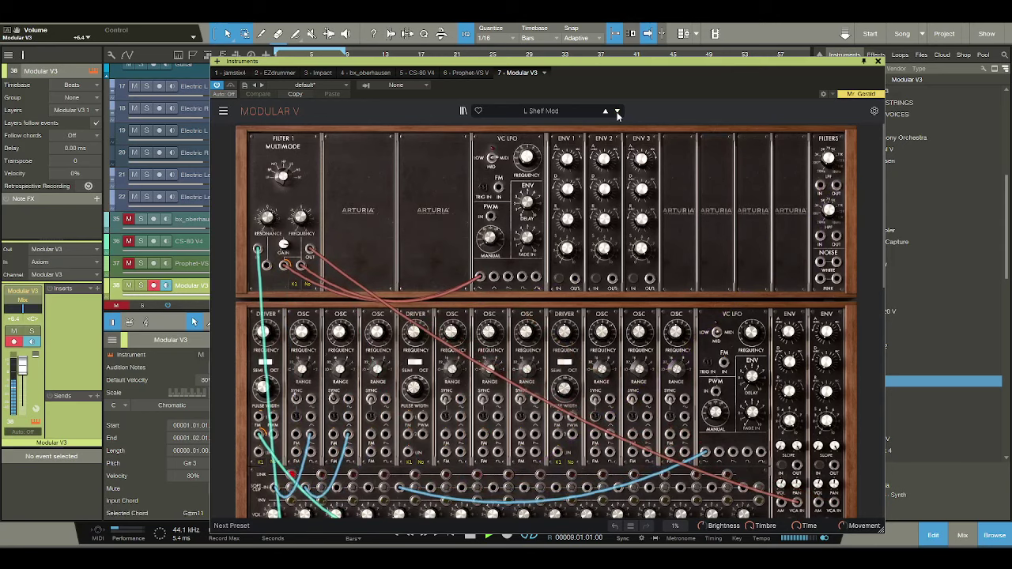
click(617, 113)
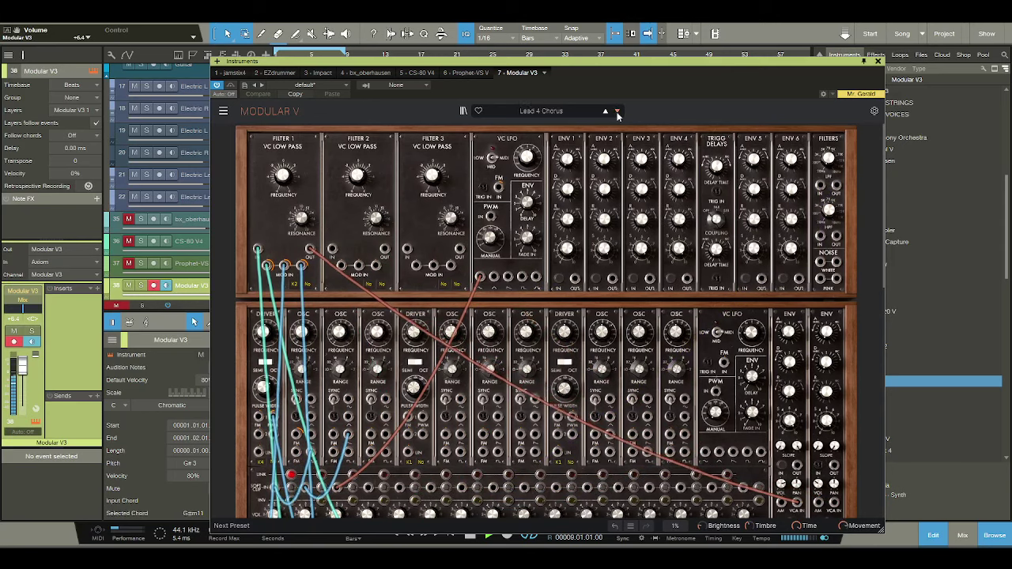
click(617, 113)
click(617, 113)
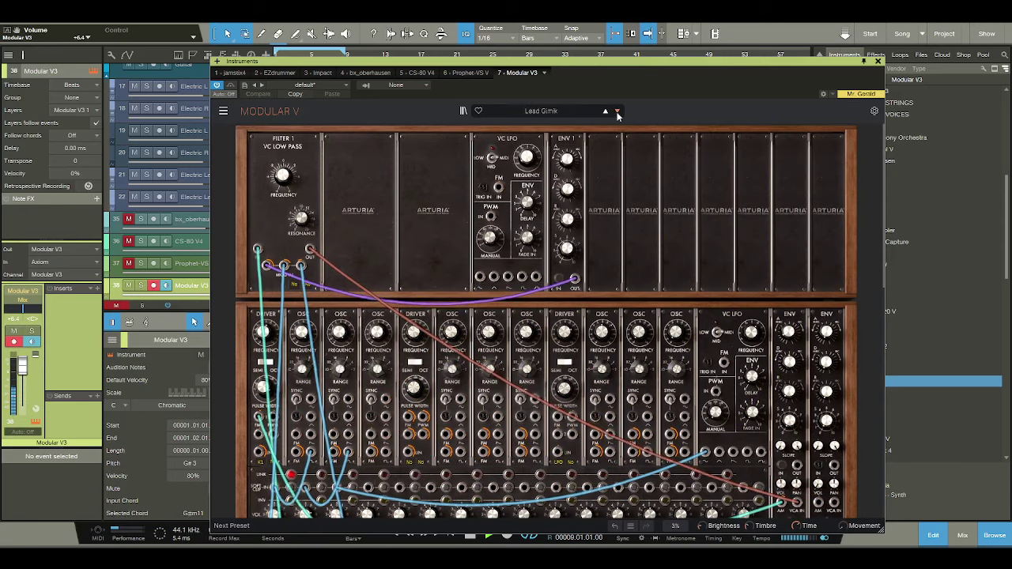
click(617, 113)
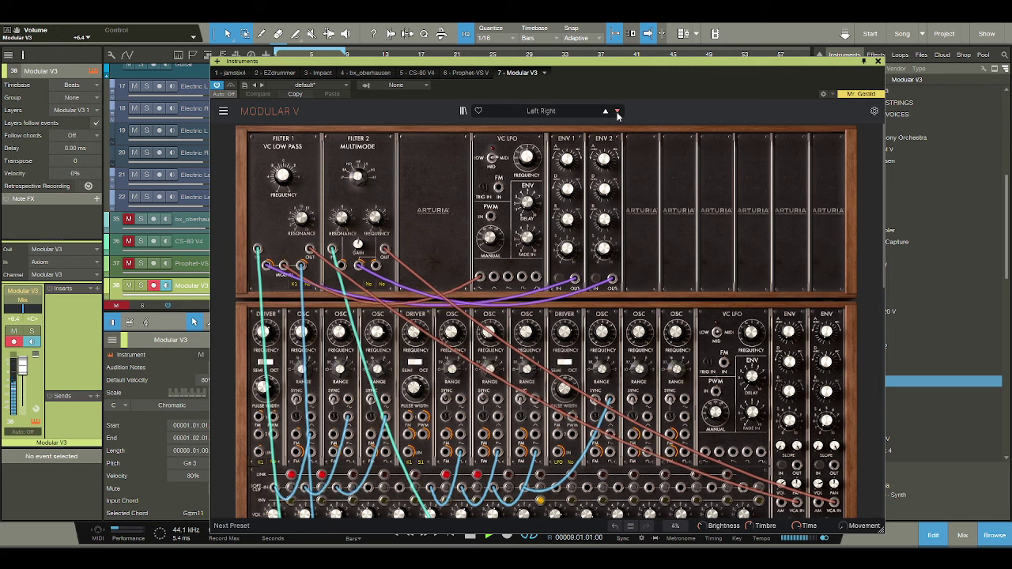
click(618, 113)
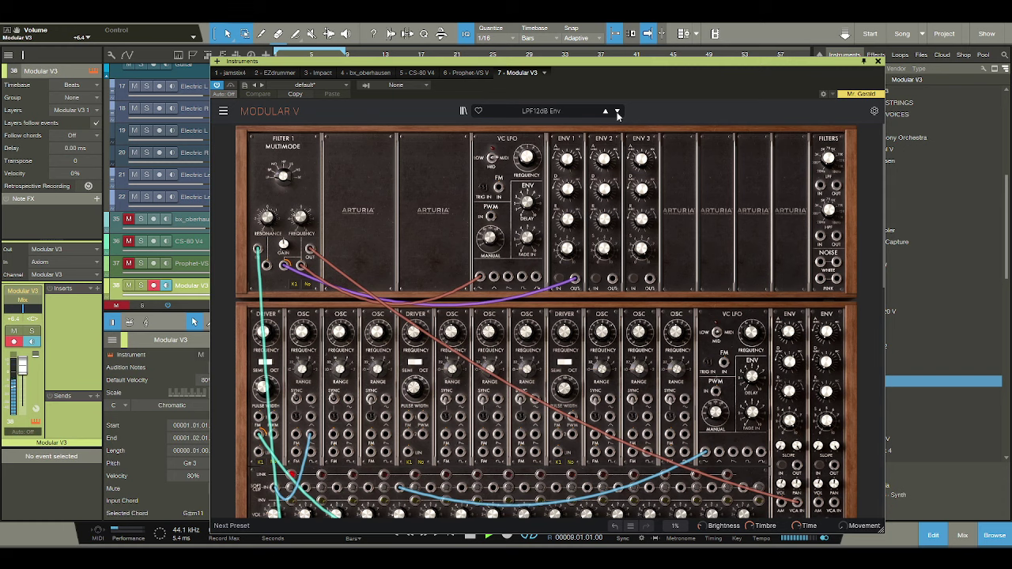
click(617, 113)
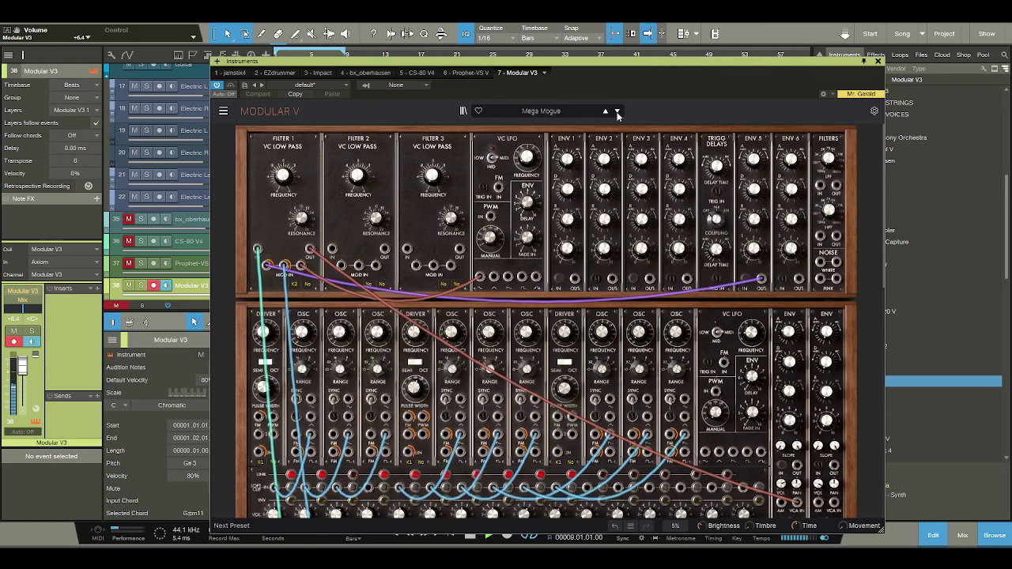
click(617, 113)
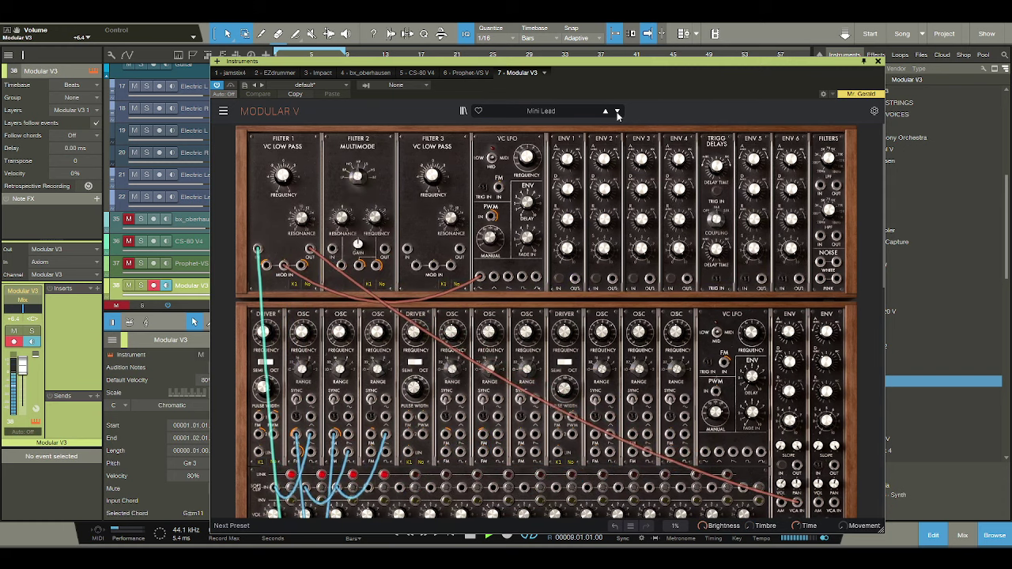
click(618, 113)
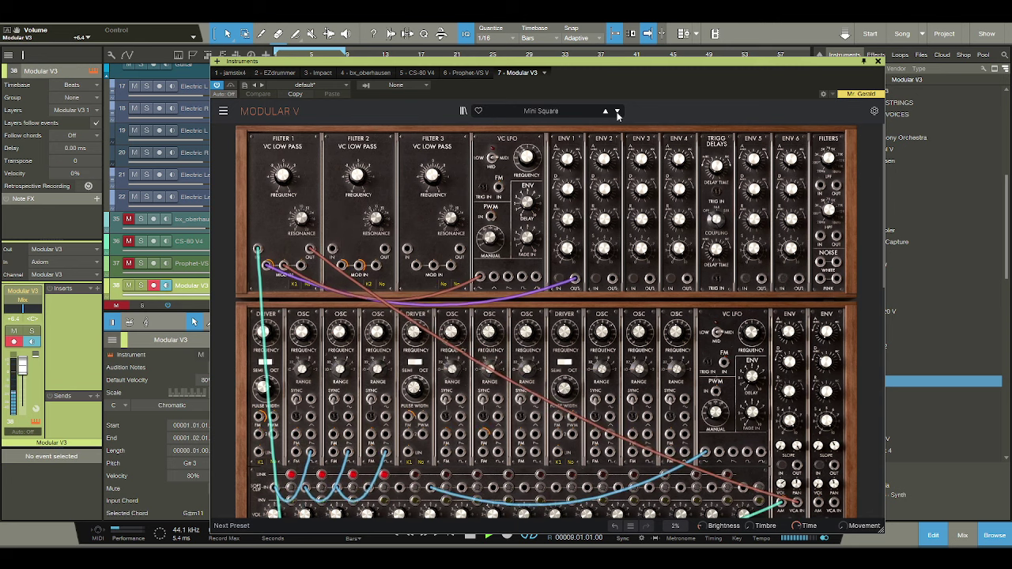
click(617, 114)
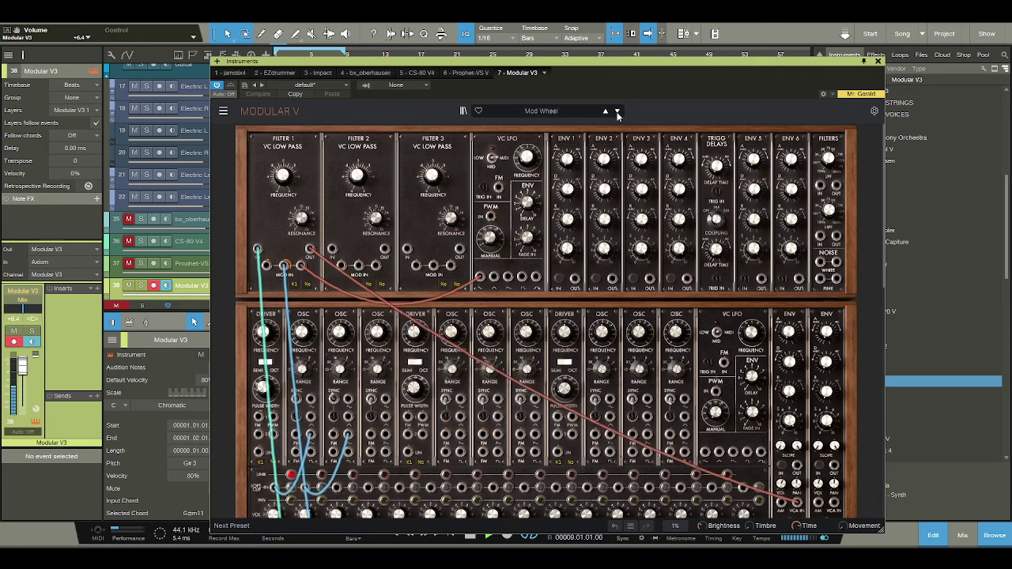
click(617, 113)
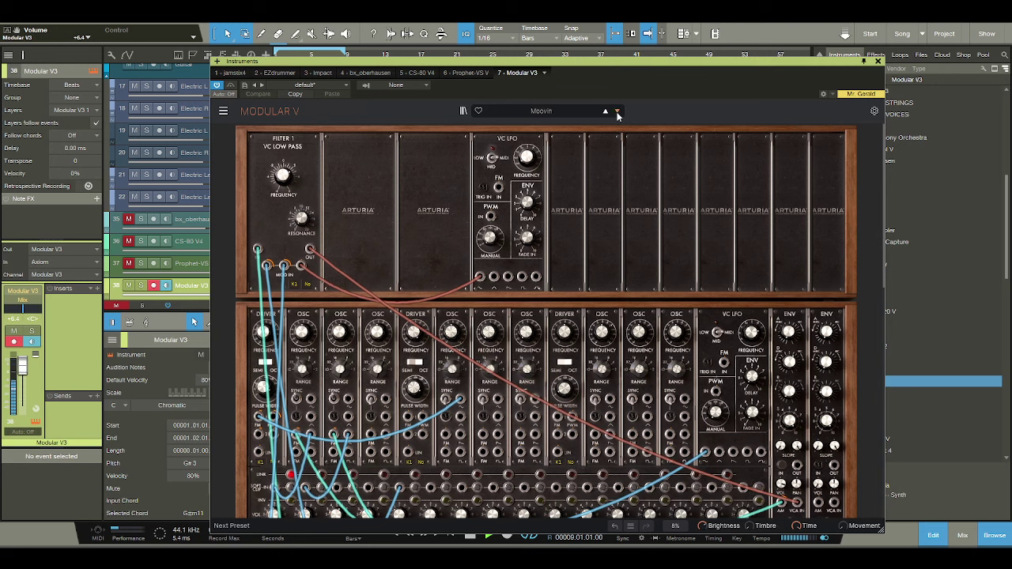
click(617, 113)
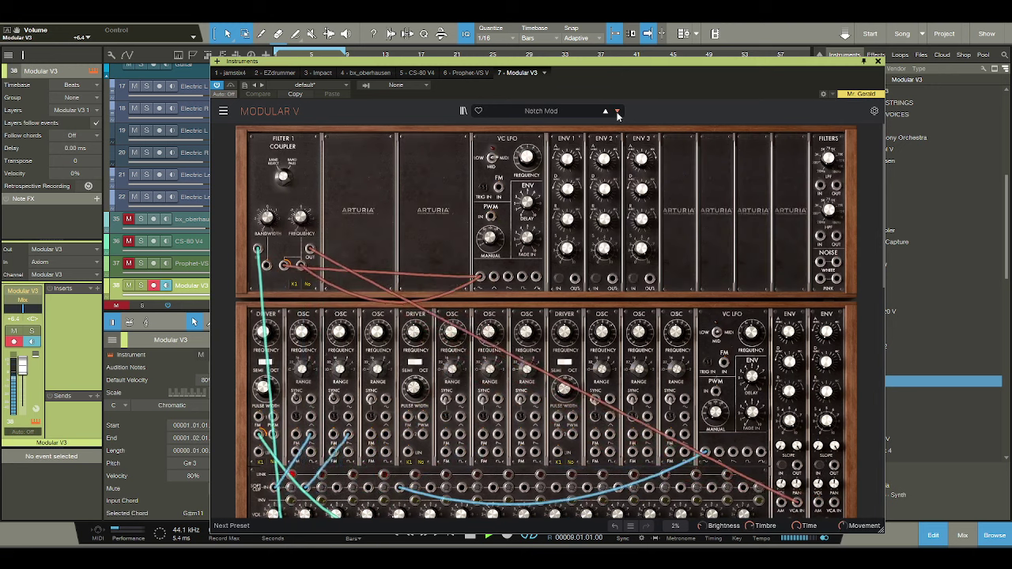
click(618, 113)
click(618, 113)
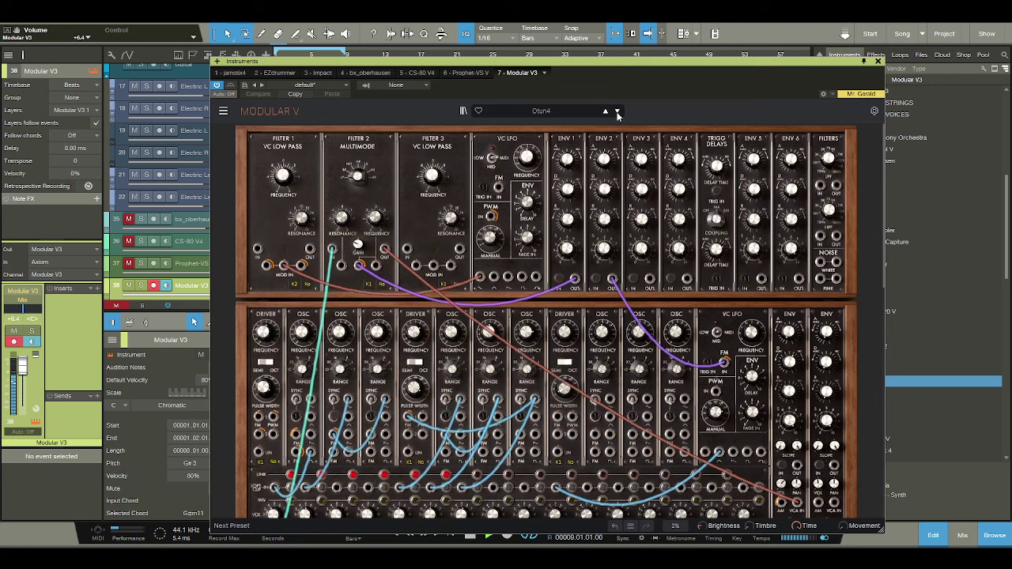
Audition the Modular V3 presets following Otun4 against the looping melody, including Pads Lisboa, Pulse Mod and Reso LPF24, through Resodrone.
click(617, 113)
click(617, 113)
click(617, 113)
click(618, 113)
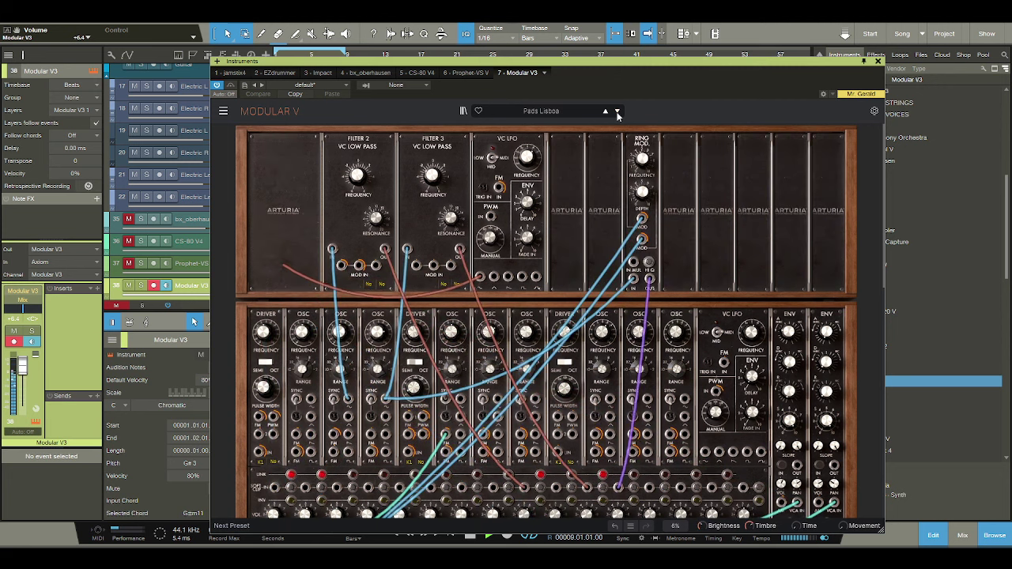
click(617, 113)
click(617, 113)
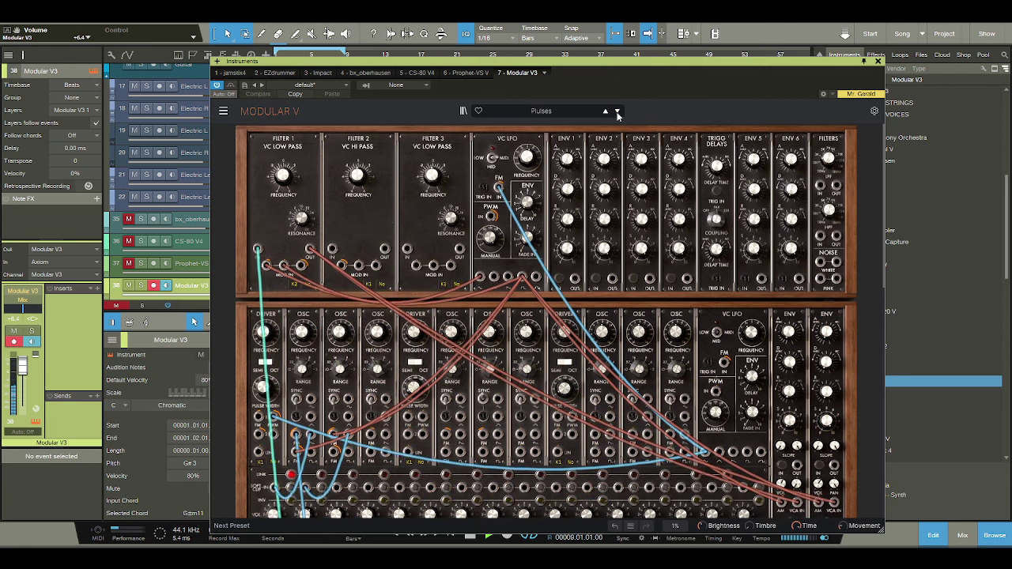
click(618, 113)
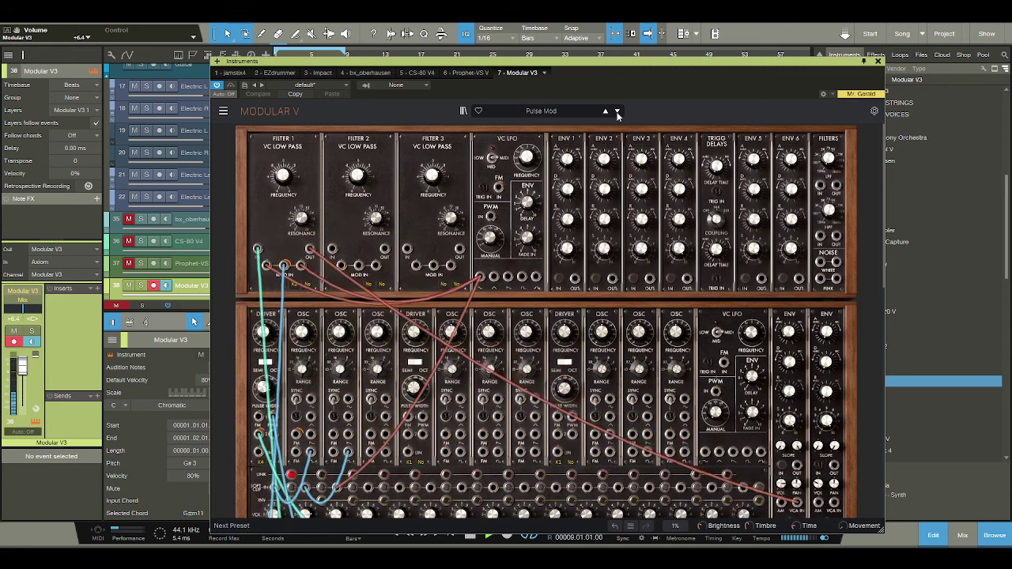
click(618, 113)
click(617, 113)
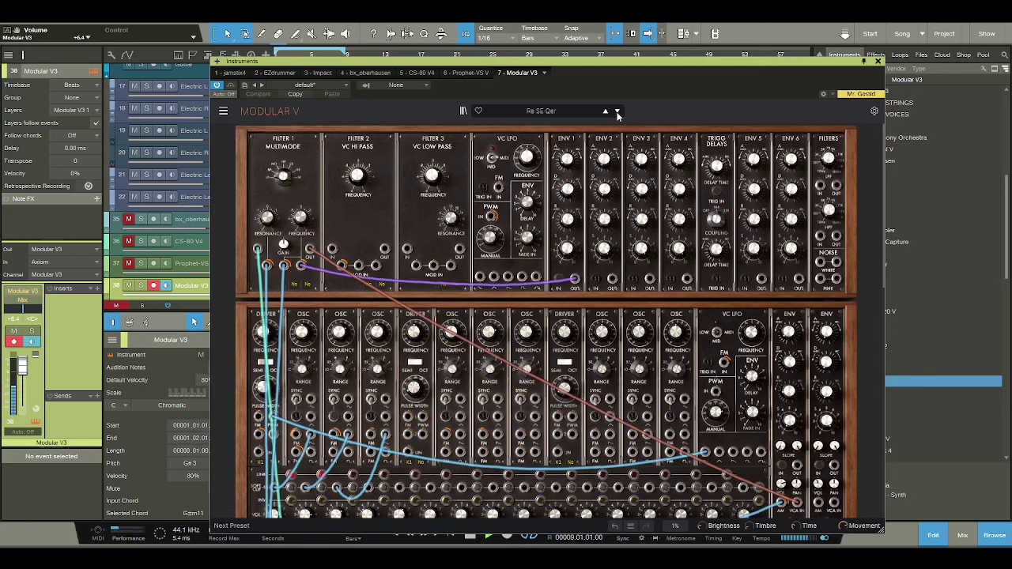
click(617, 113)
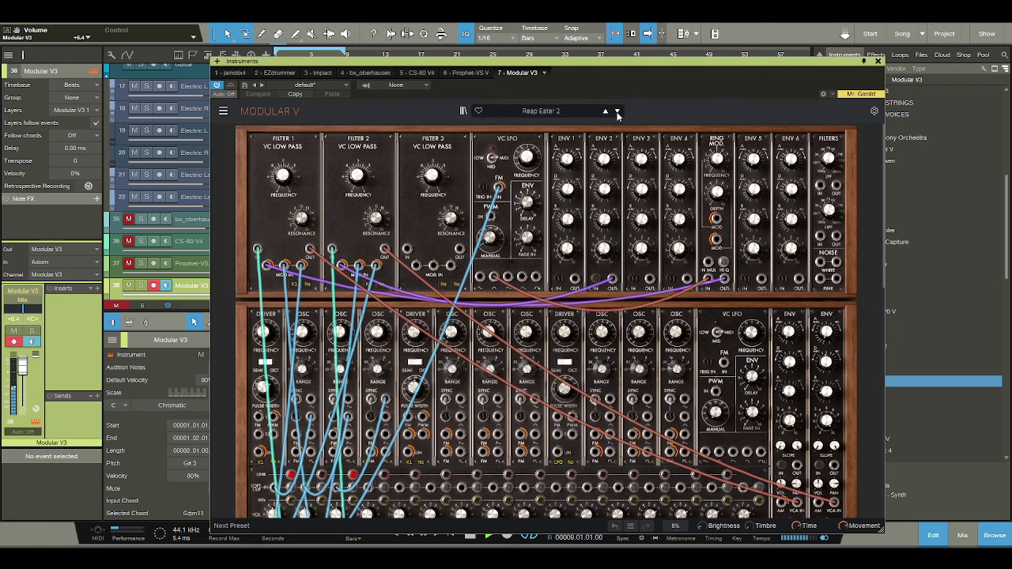
click(618, 113)
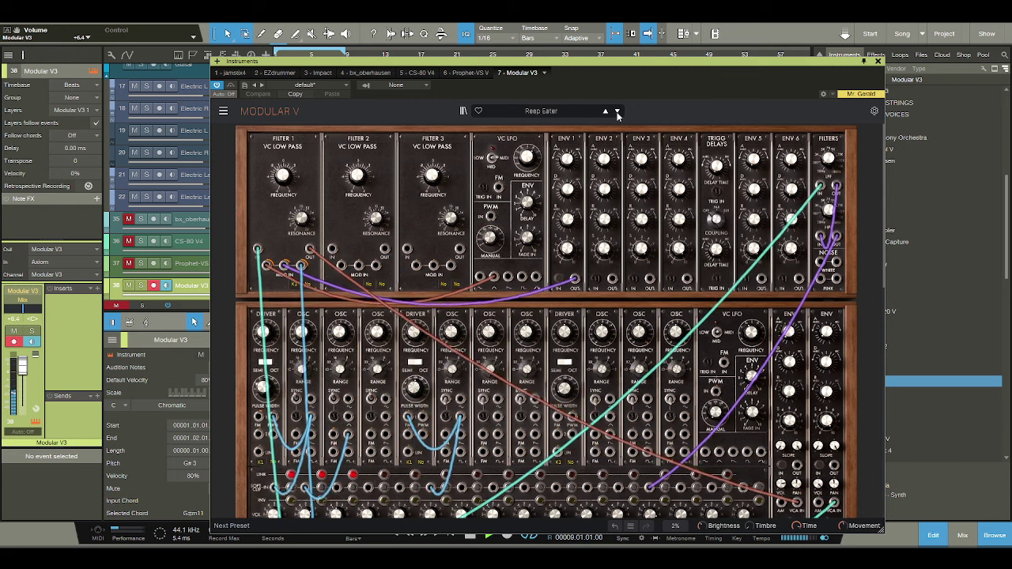
click(618, 113)
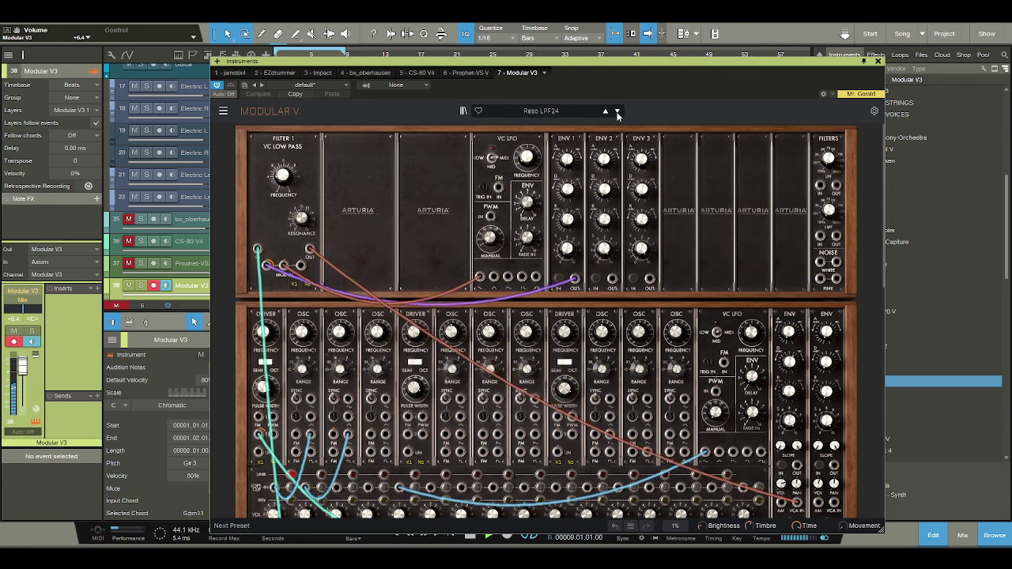
click(617, 113)
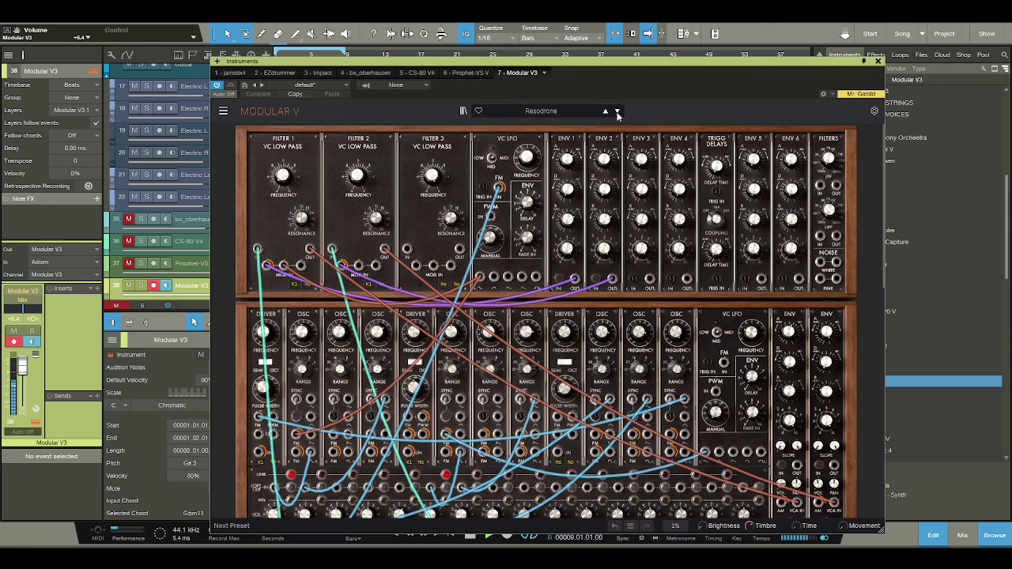
Audition the remaining Modular V3 presets against the melody, from Savoie through Big Lead and around to After Touch.
click(617, 111)
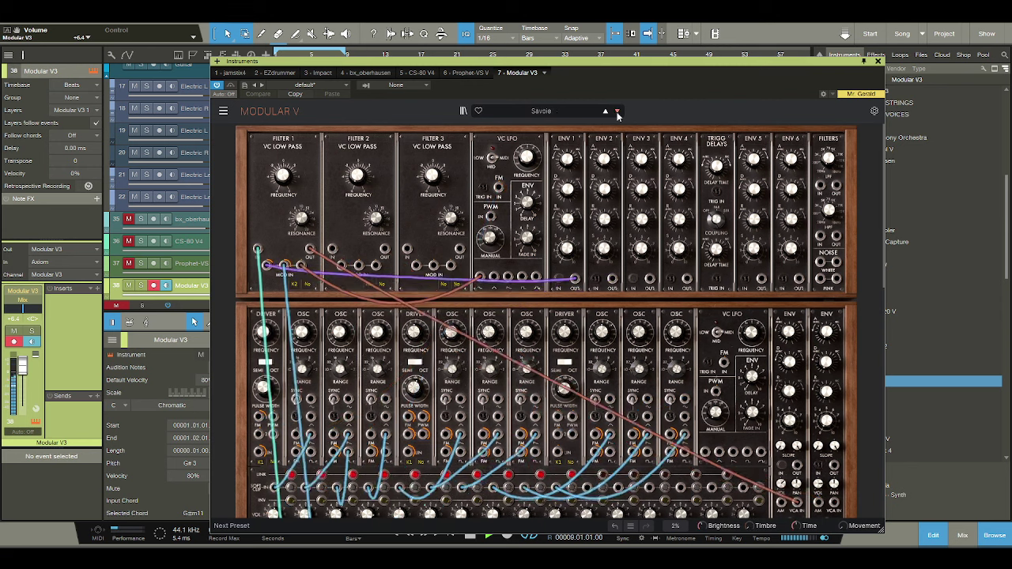
click(616, 111)
click(617, 112)
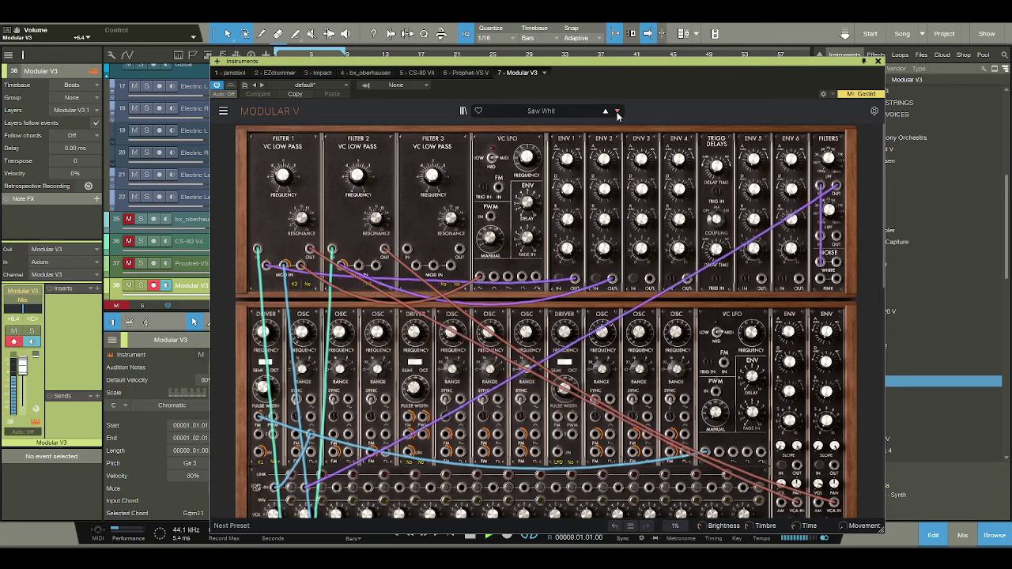
click(617, 112)
click(617, 111)
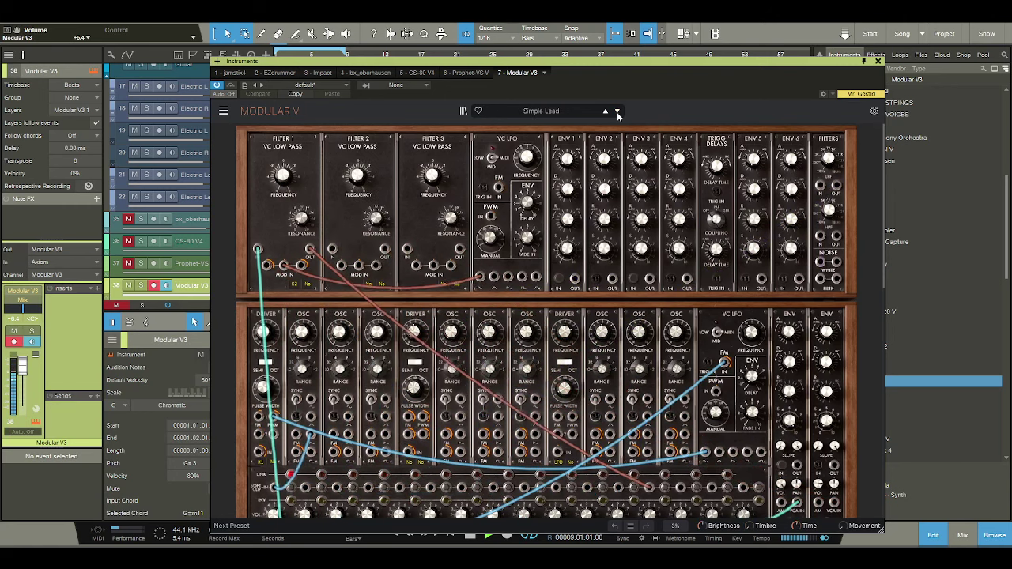
click(617, 112)
click(616, 111)
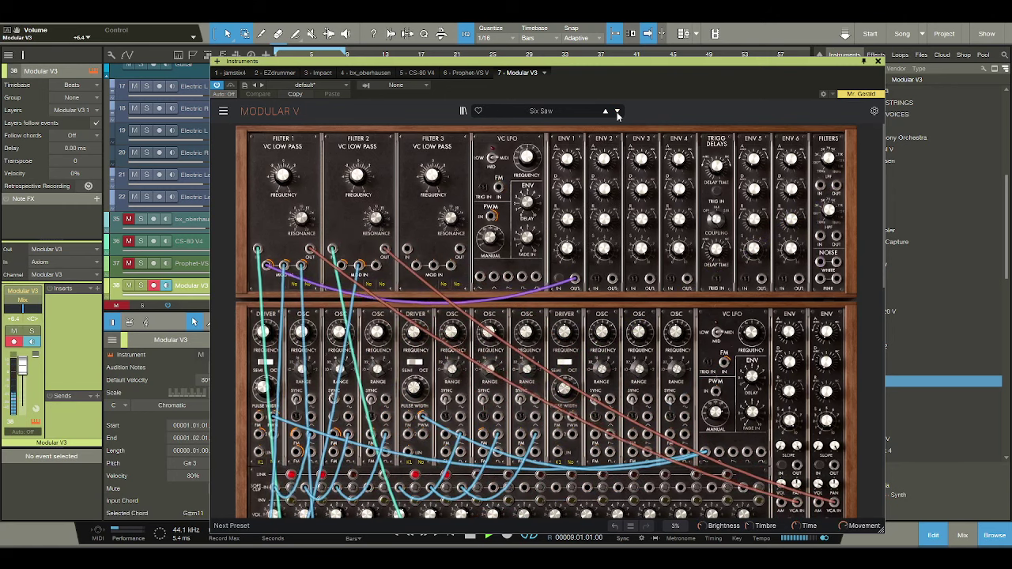
click(617, 112)
click(616, 112)
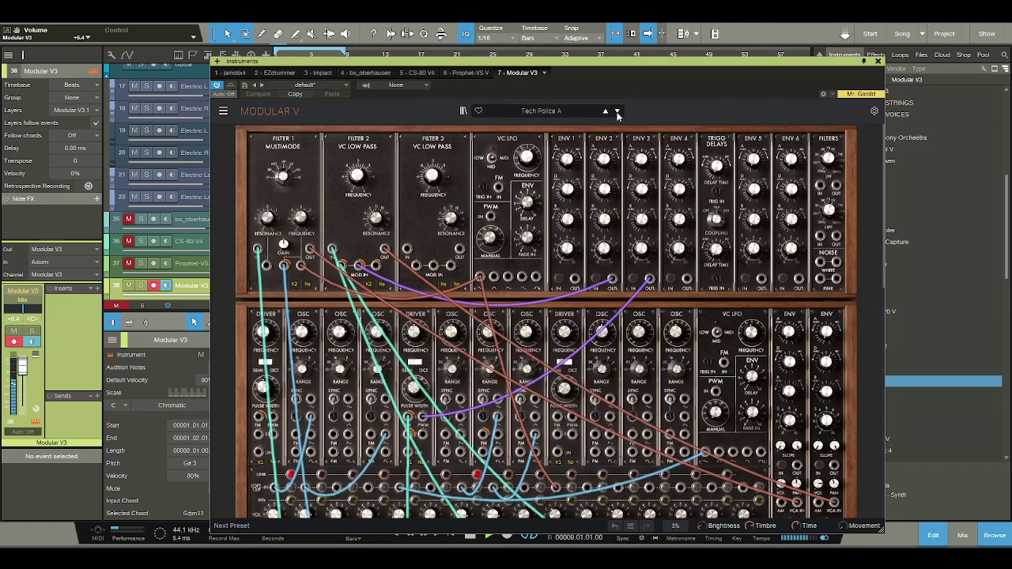
click(616, 111)
click(617, 111)
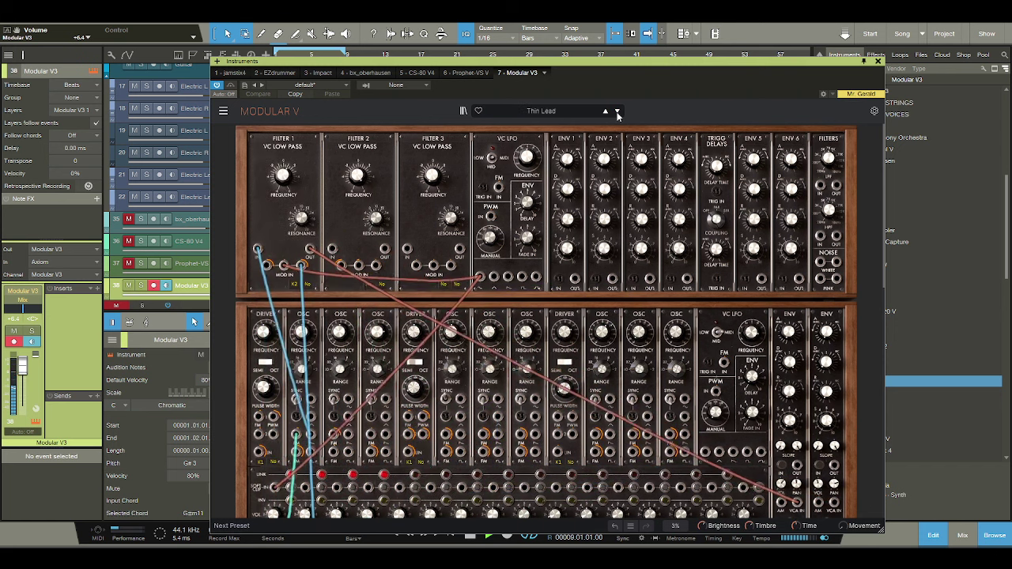
click(617, 111)
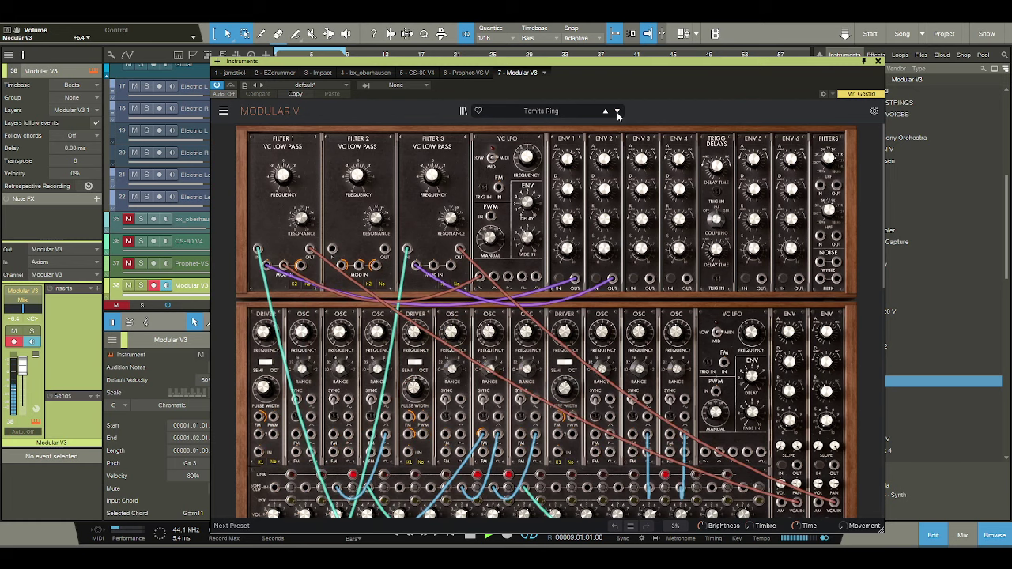
click(617, 112)
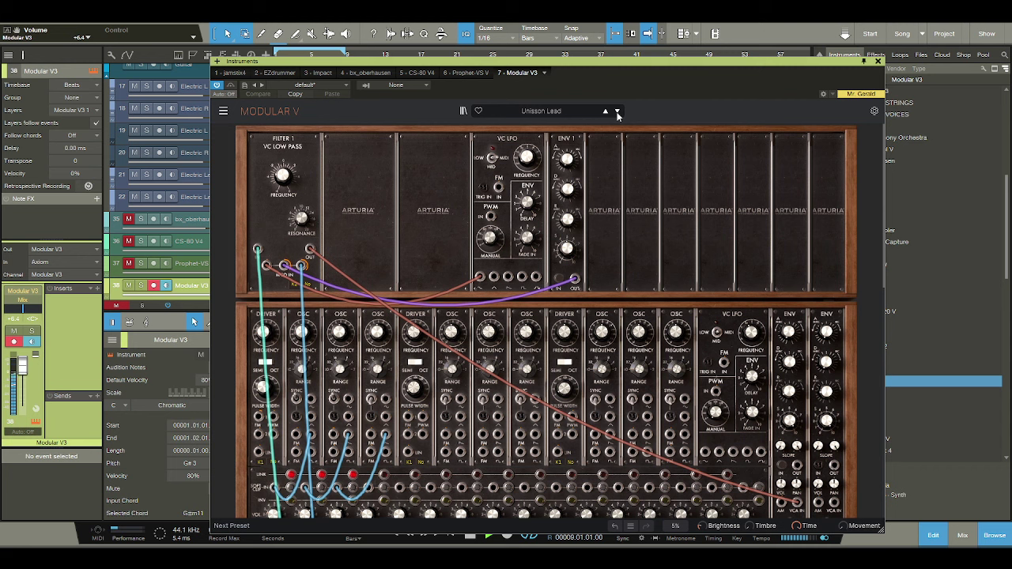
click(617, 112)
click(616, 111)
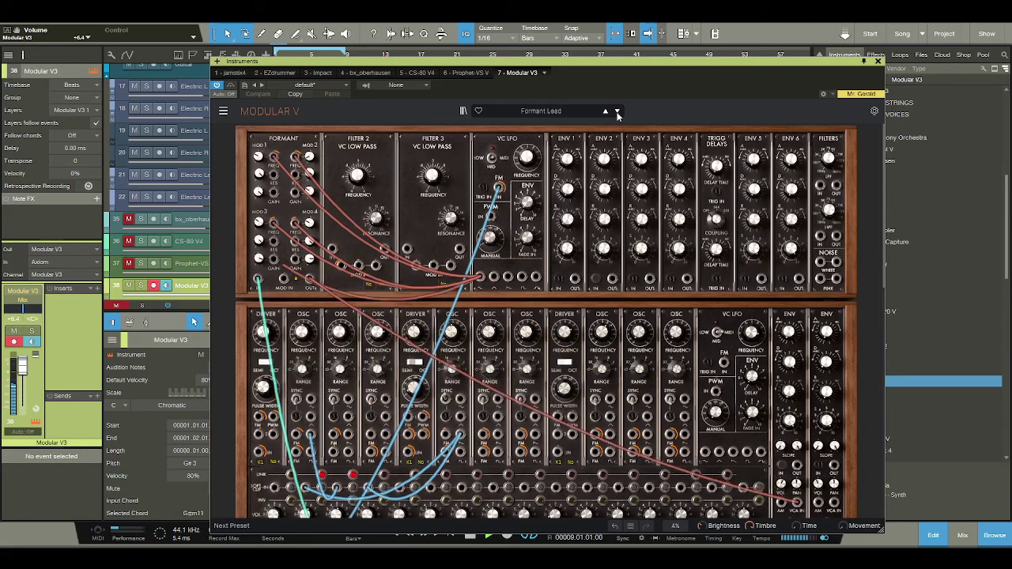
click(617, 112)
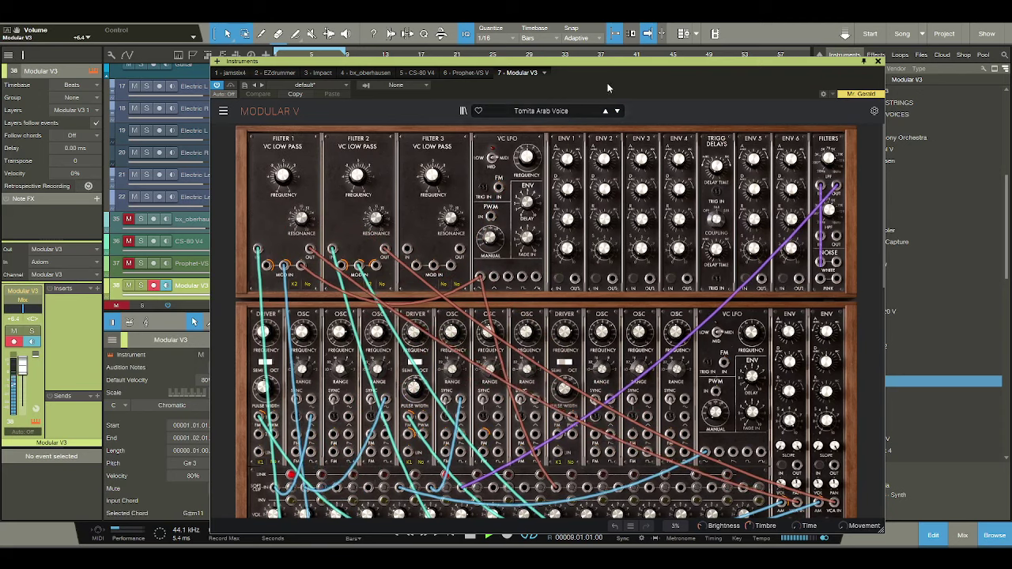
click(617, 111)
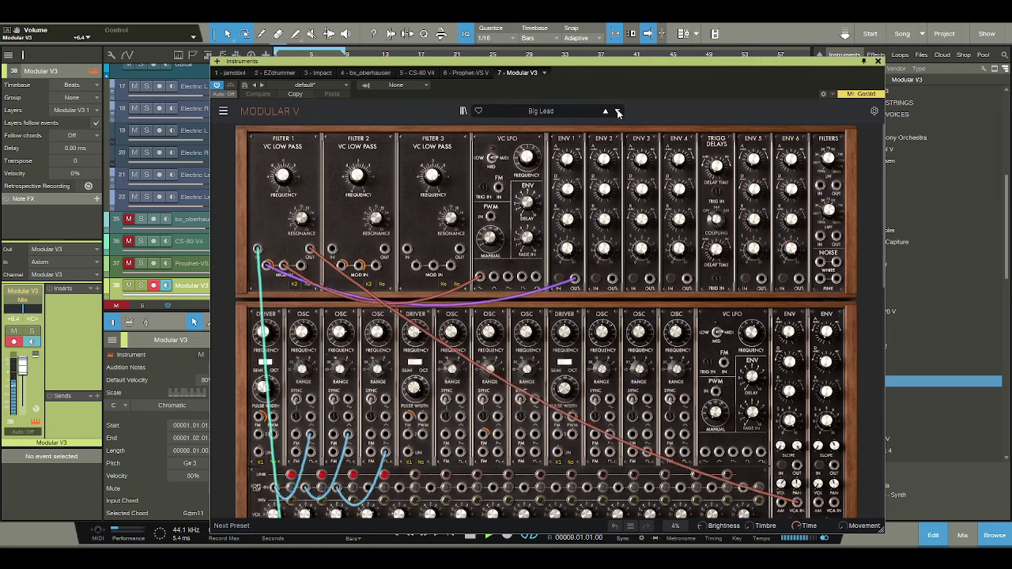
click(617, 111)
Return Modular V3 to the Resodrone preset and close the instrument window.
click(607, 112)
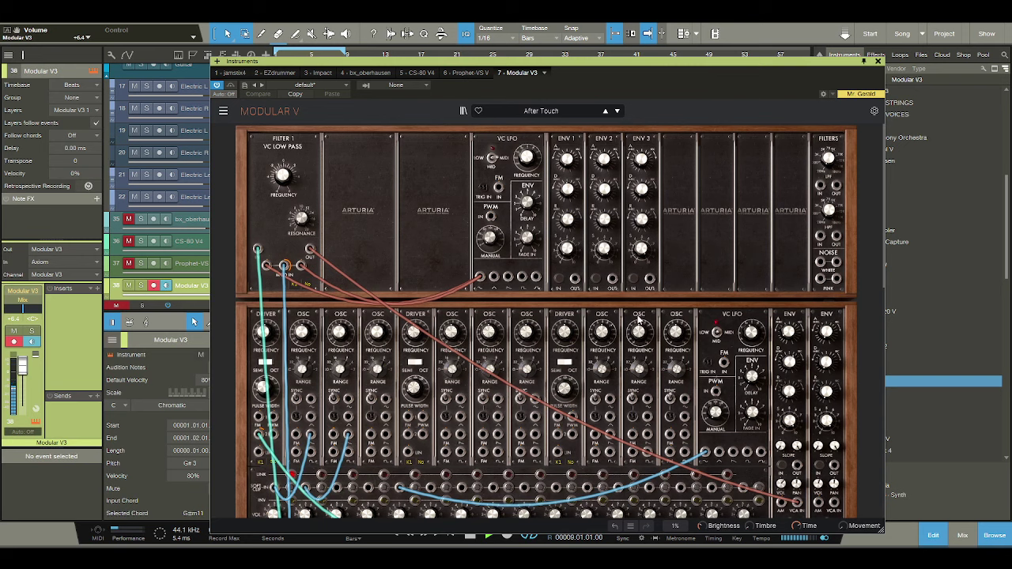
click(617, 112)
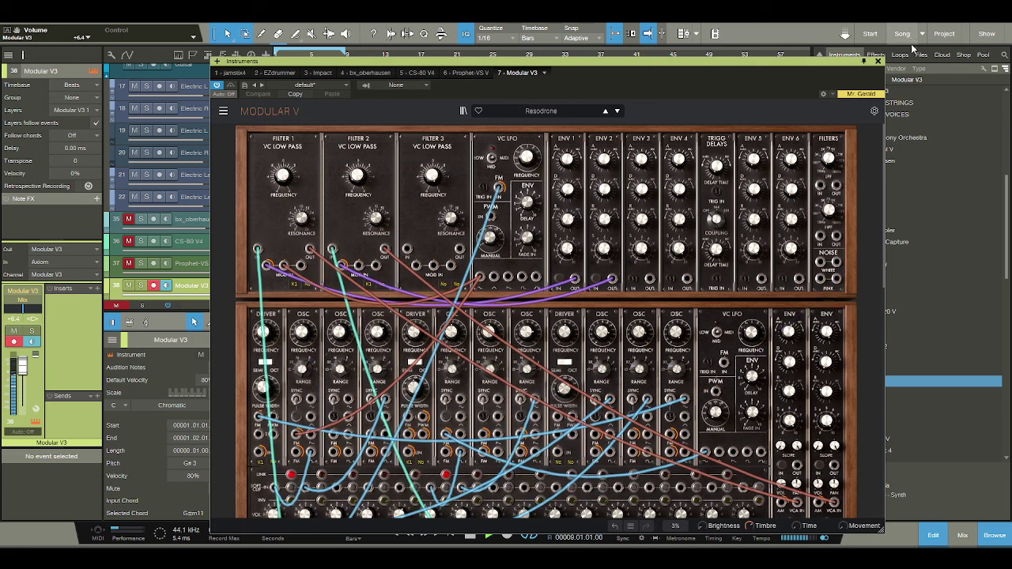
click(877, 60)
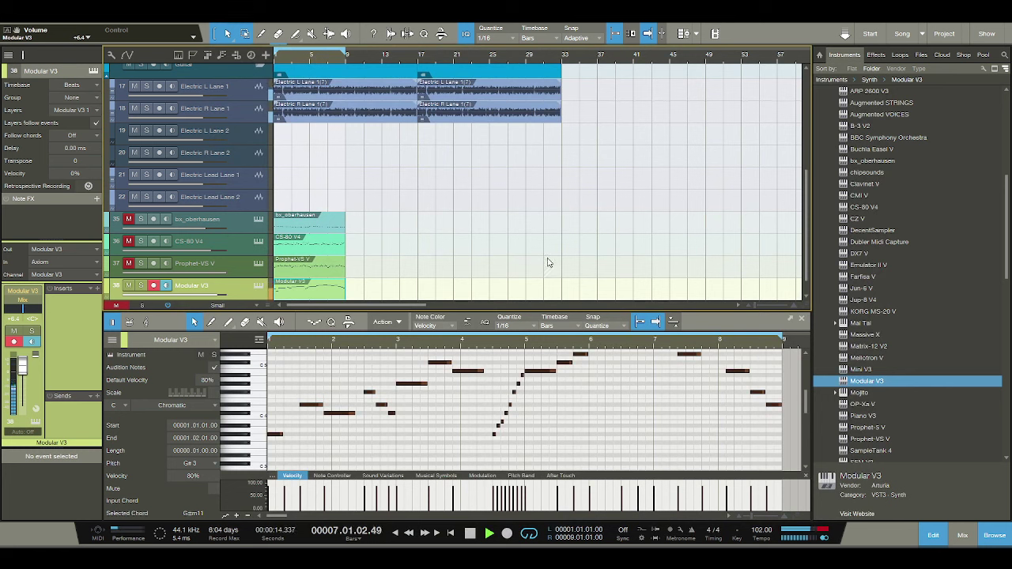
Unmute the Prophet-VS V and CS-80 V4 tracks, listen to them together with Modular V3, and stop playback.
click(129, 263)
click(129, 263)
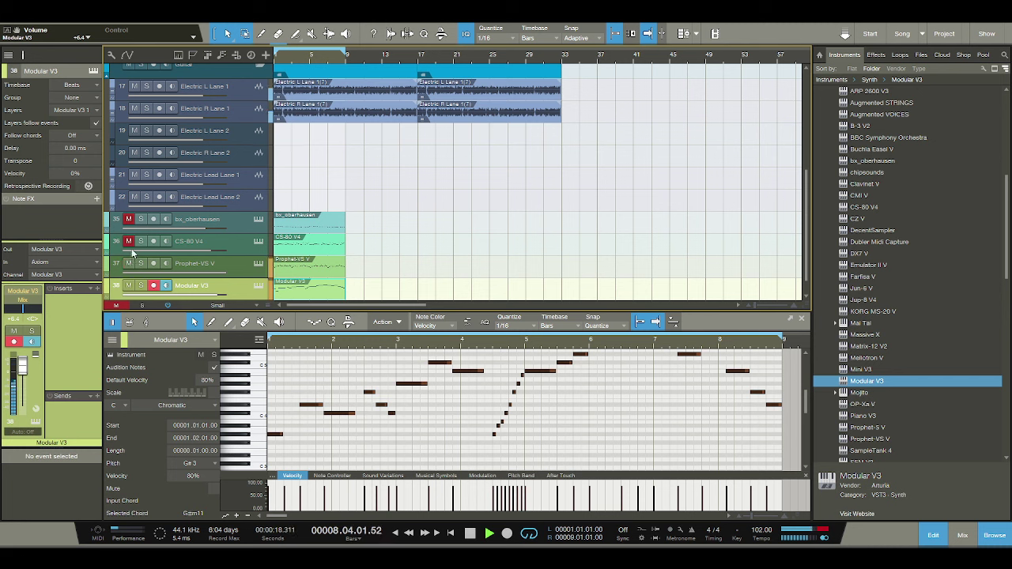
click(128, 241)
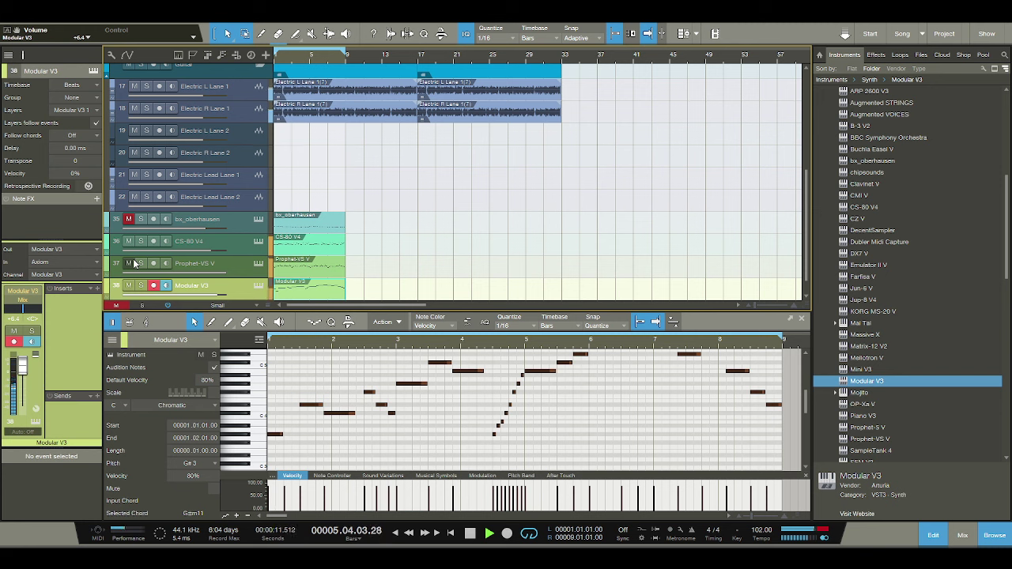
click(470, 533)
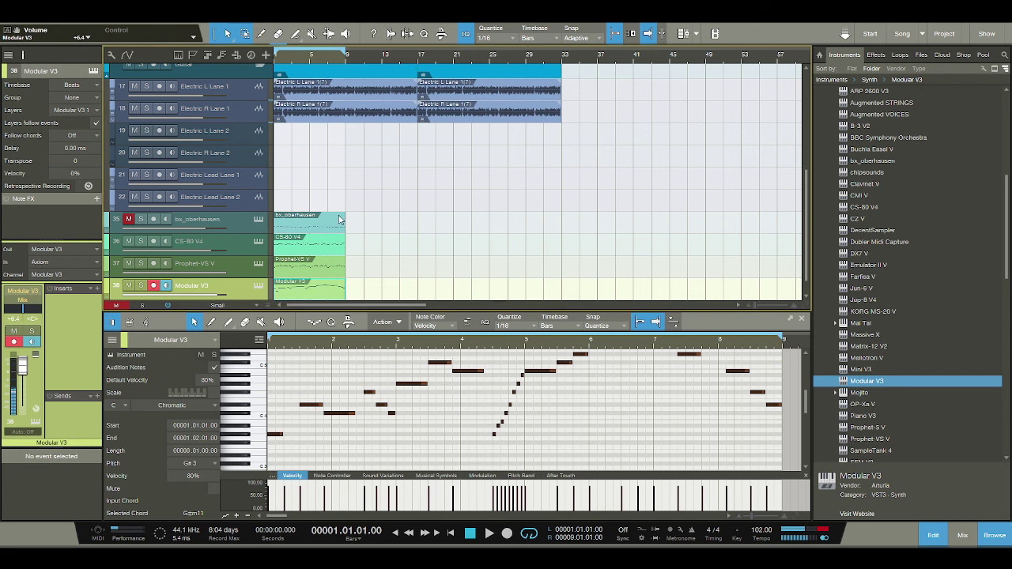
Find Kontakt 5 among the available instruments and add it as a new instrument track below Modular V3.
scroll(339, 220, down, 1)
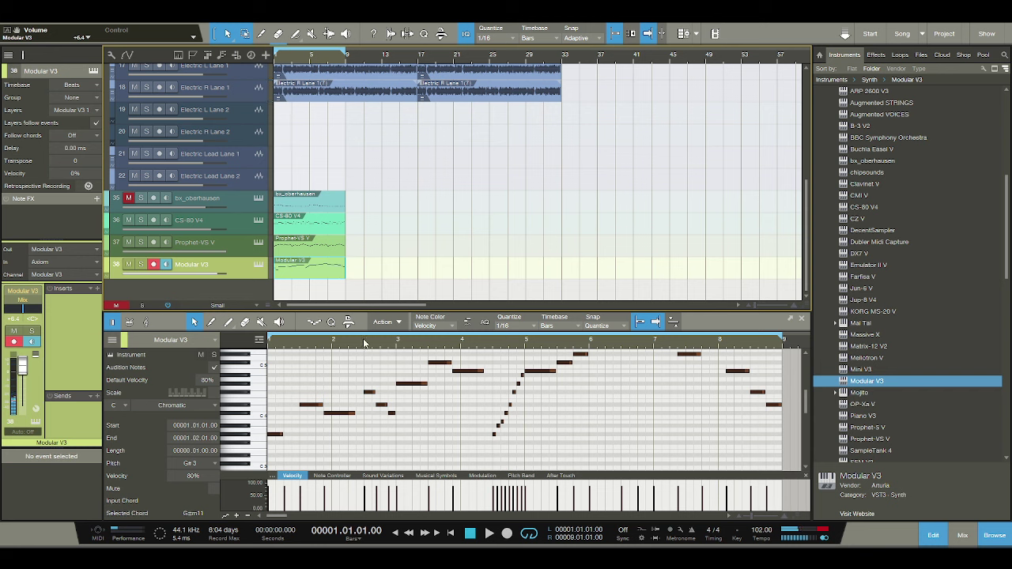
scroll(904, 318, down, 4)
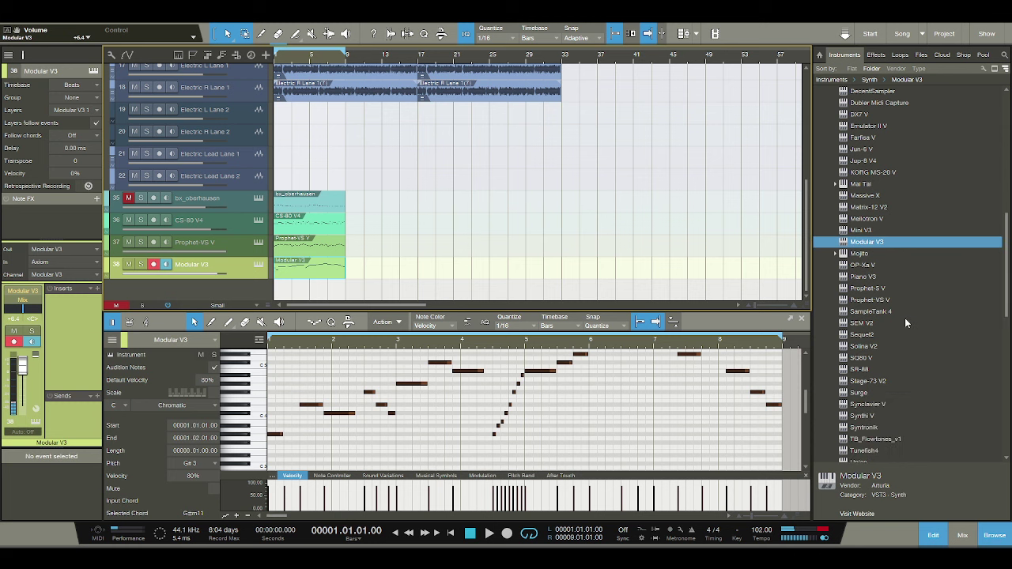
scroll(904, 318, down, 14)
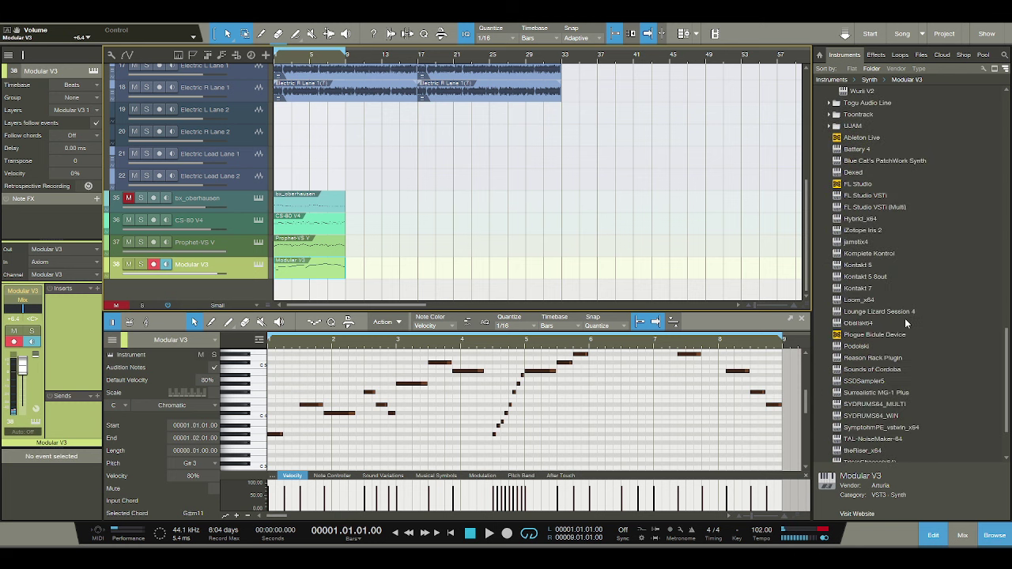
click(871, 266)
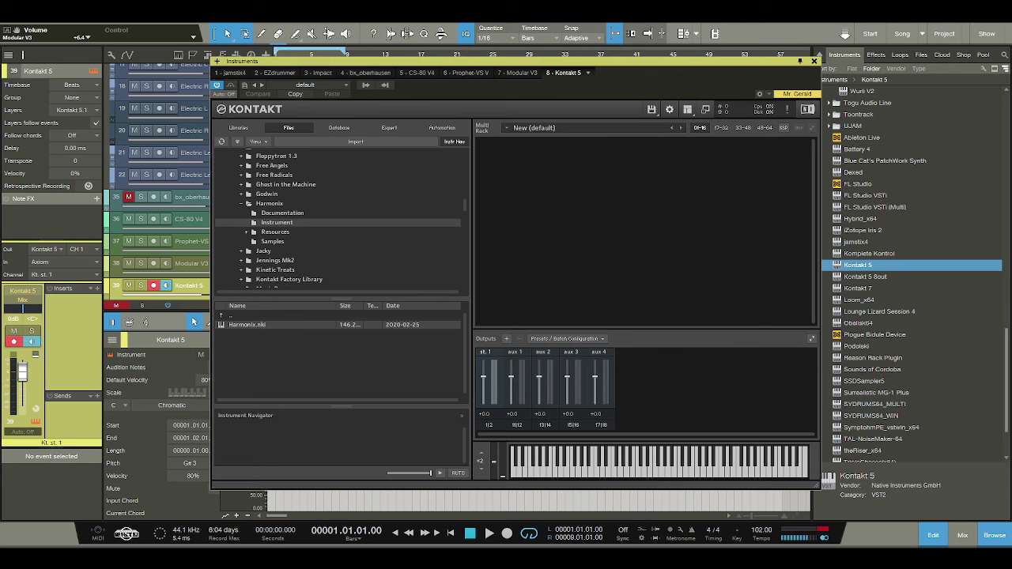
Load 8Dio_Alien_Drum.nki into Kontakt from the Instruments folder of "New Alien Drum, The" and look over its interface.
scroll(465, 215, down, 4)
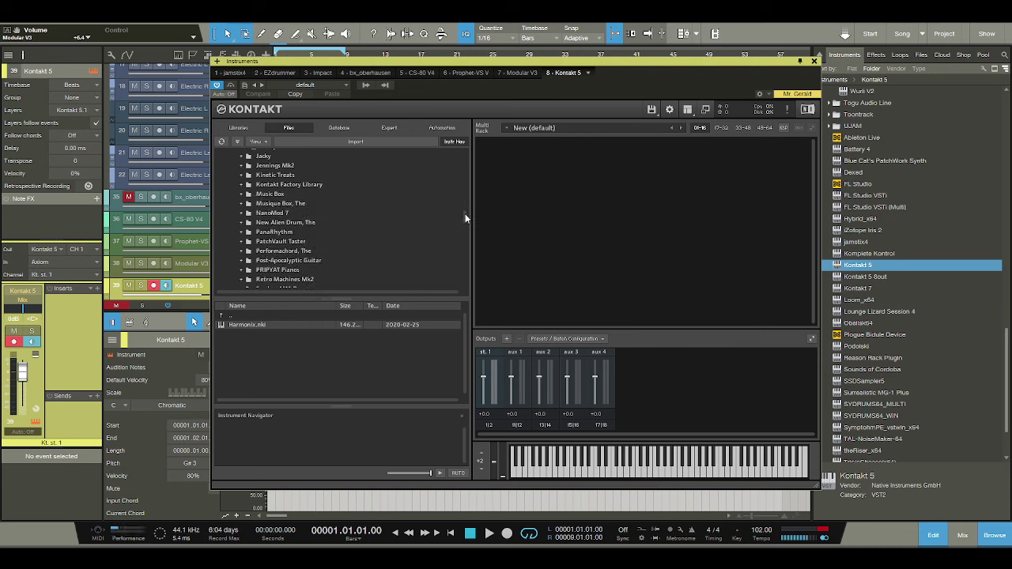
scroll(467, 212, up, 2)
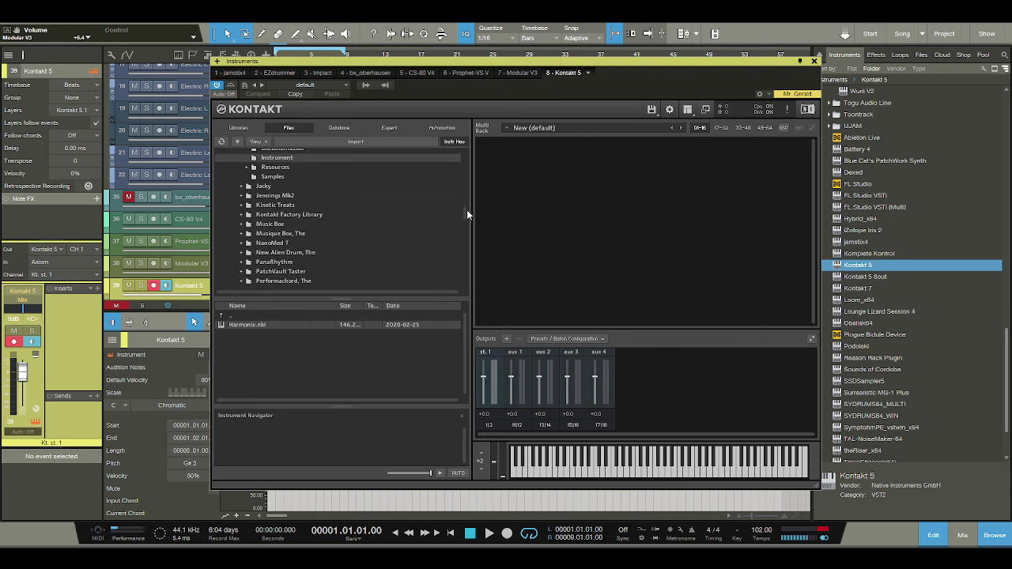
scroll(467, 212, down, 2)
click(292, 214)
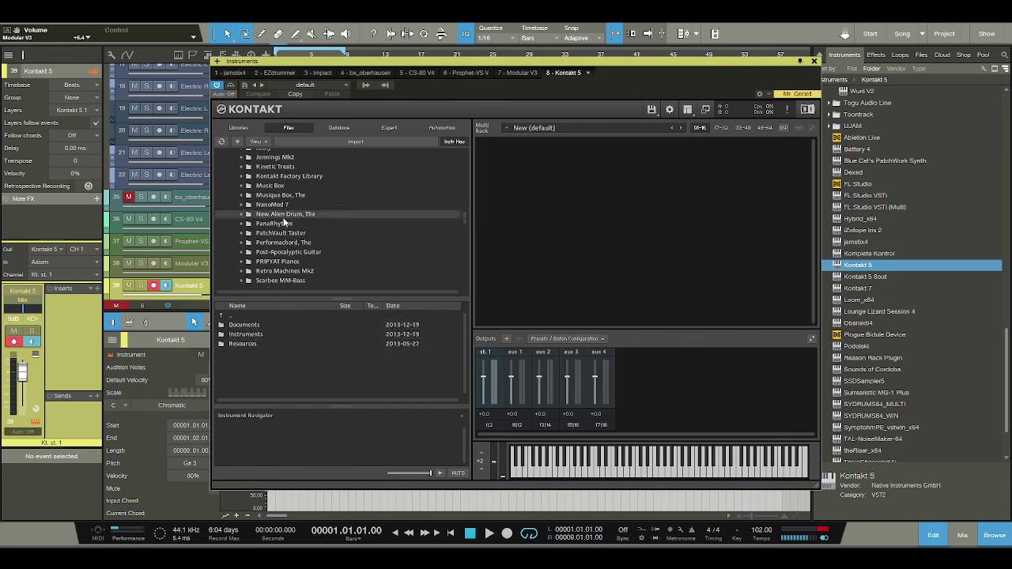
double_click(245, 335)
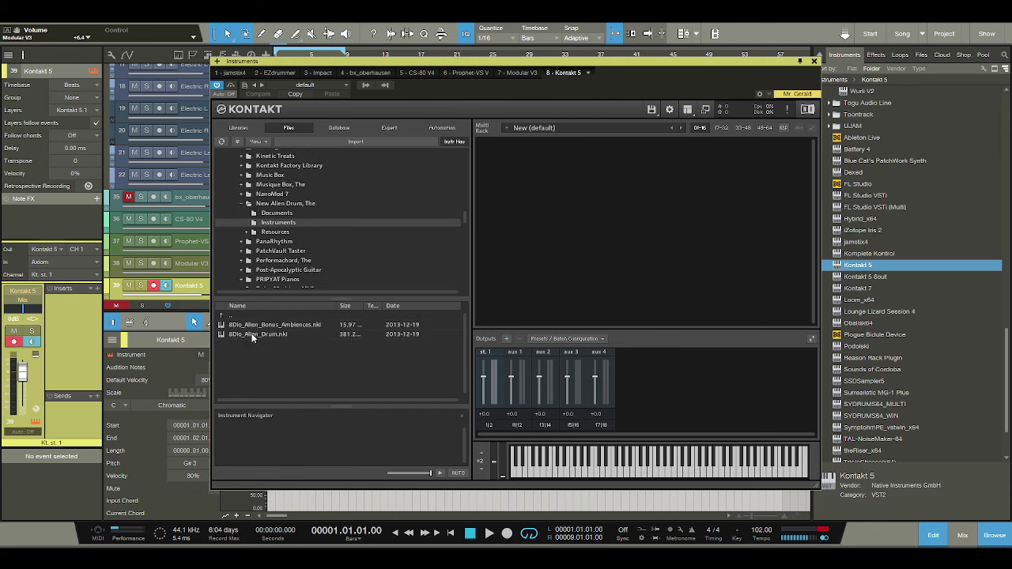
click(257, 332)
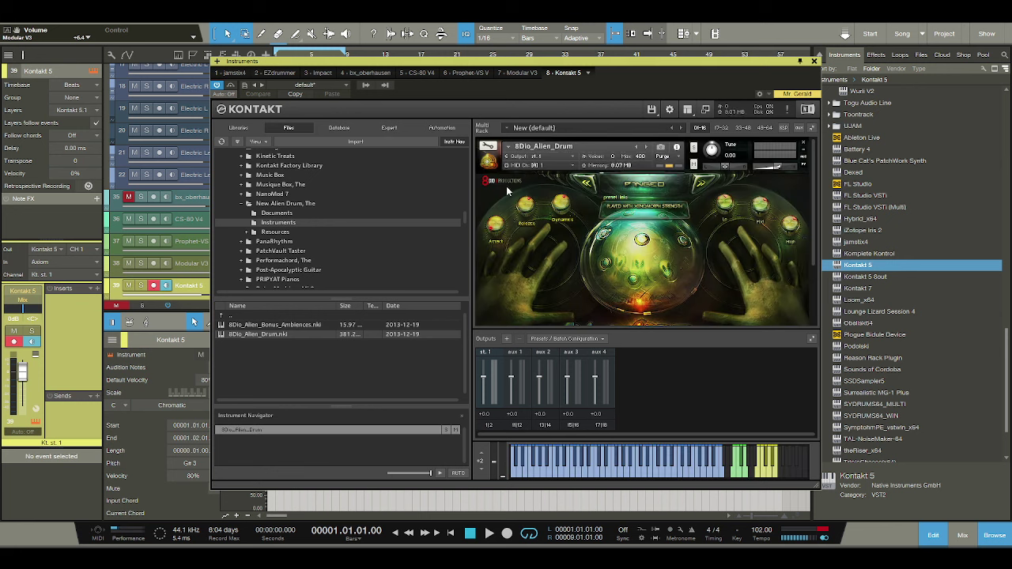
scroll(553, 212, down, 2)
scroll(555, 210, up, 1)
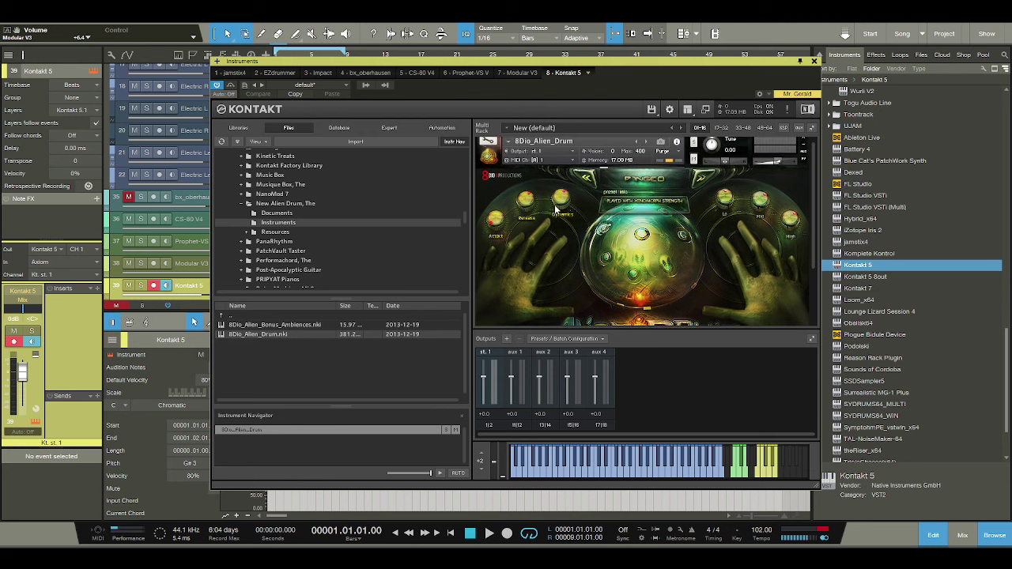
Audition the Alien Drum's Panged, Slapped and Master presets by playing notes across Kontakt's keyboard.
click(600, 470)
click(648, 467)
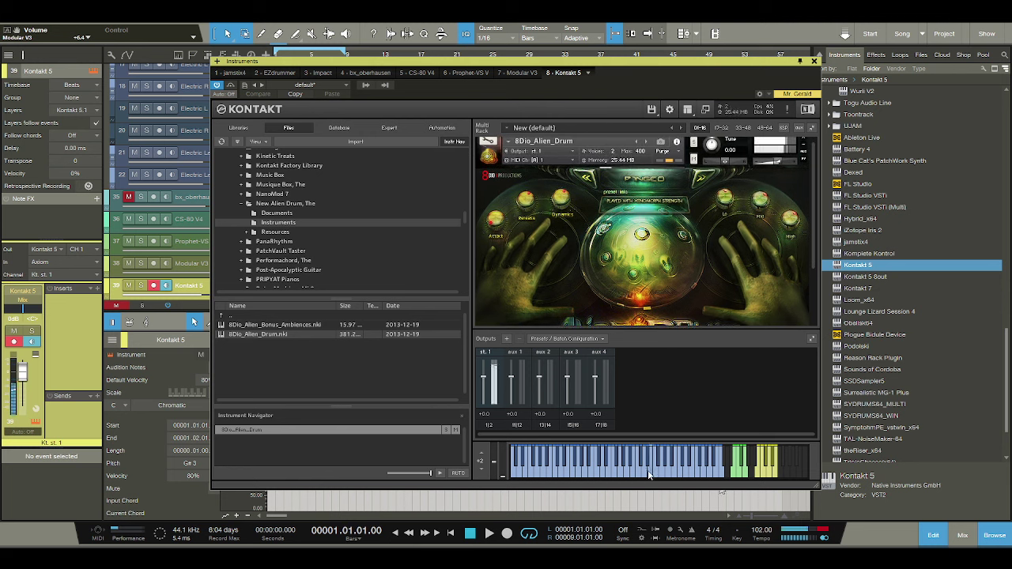
click(812, 61)
click(258, 286)
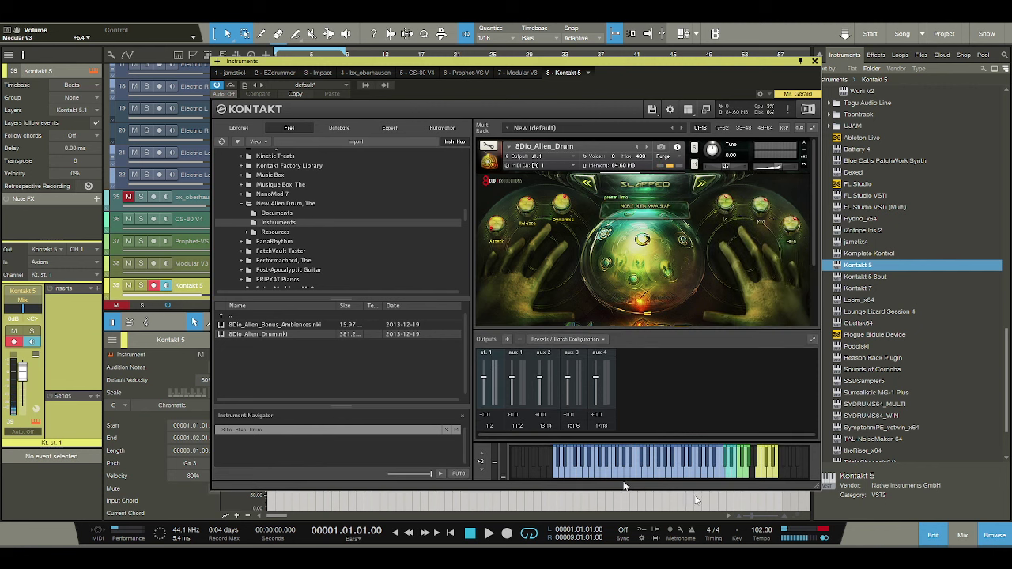
drag(646, 473, 588, 473)
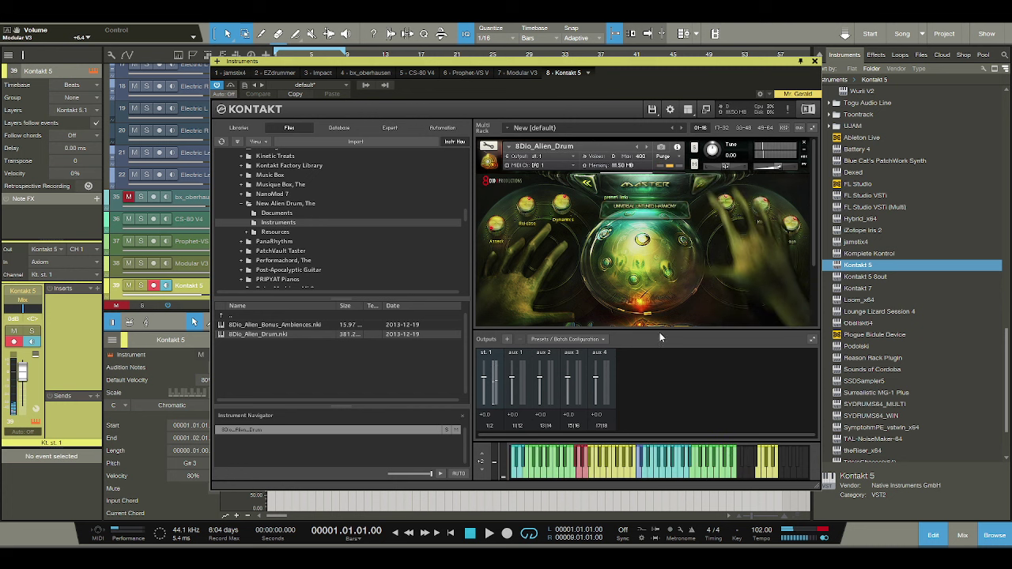
drag(625, 472, 665, 471)
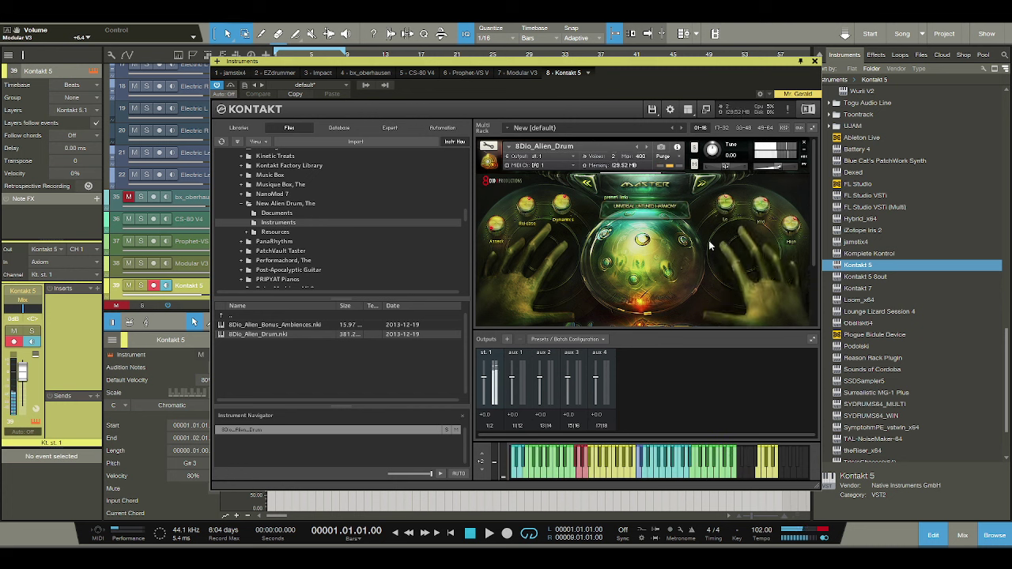
Switch the Alien Drum to the Andromedans and Dragonians presets and play a few notes on each.
click(700, 187)
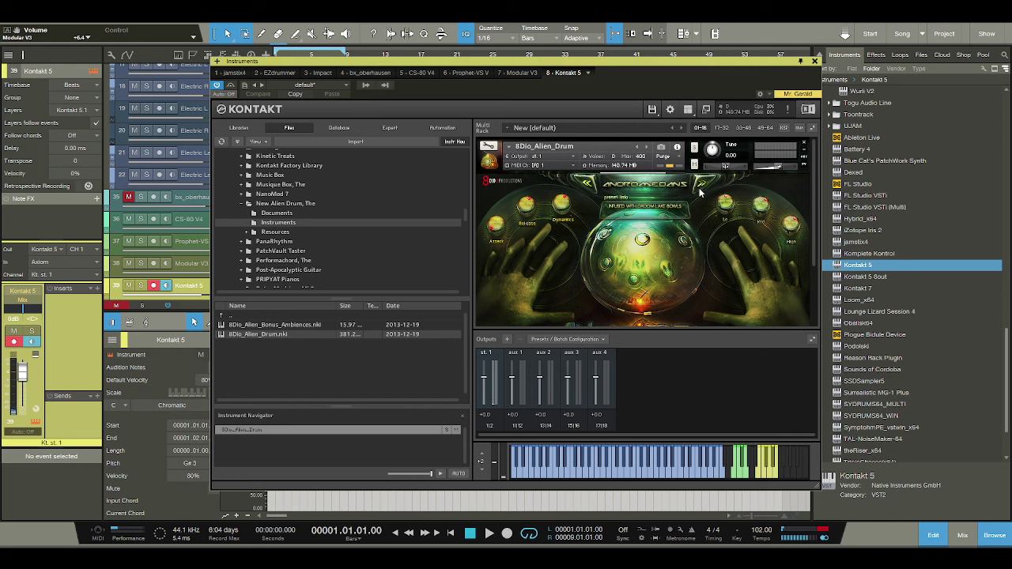
click(613, 456)
click(600, 471)
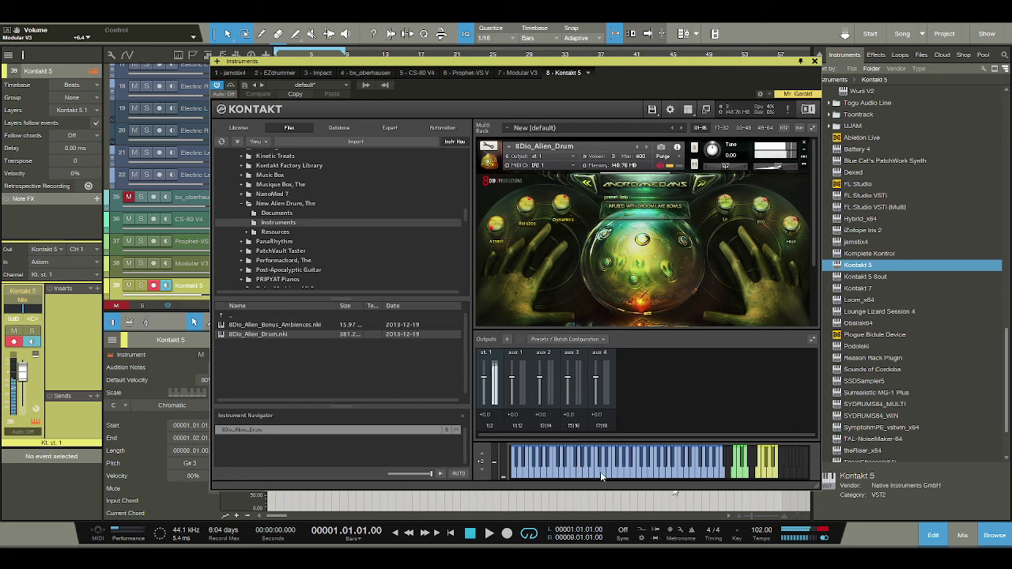
click(697, 186)
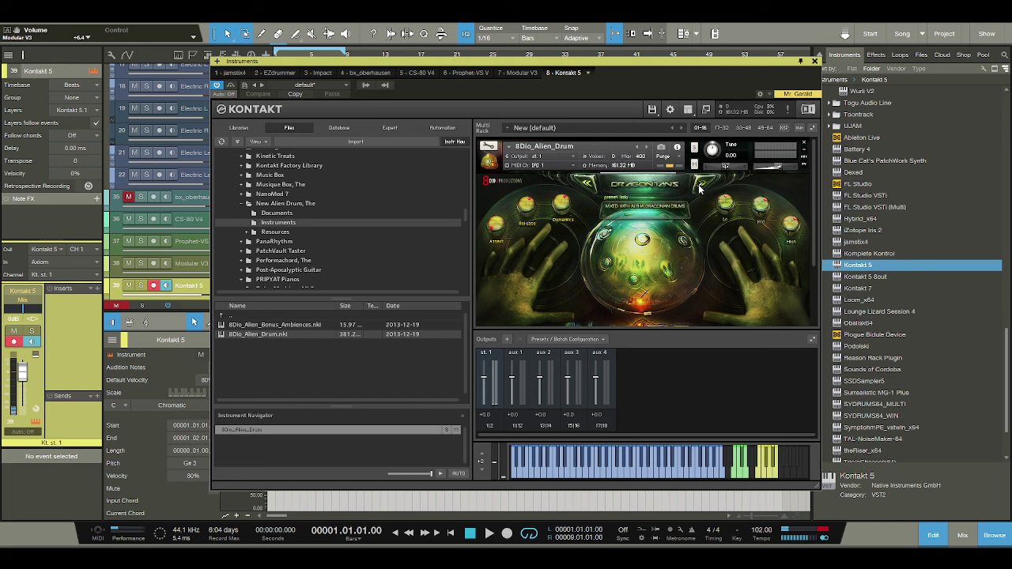
click(623, 462)
click(698, 185)
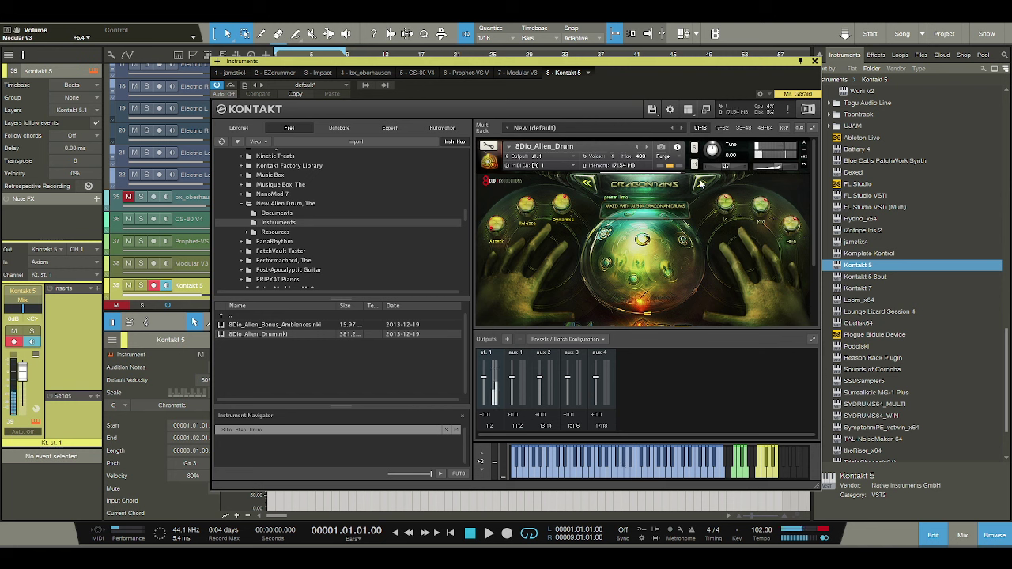
Step onward through the Alien Drum presets from Pleiones and Orions to Syrus, playing test notes along the way.
click(699, 185)
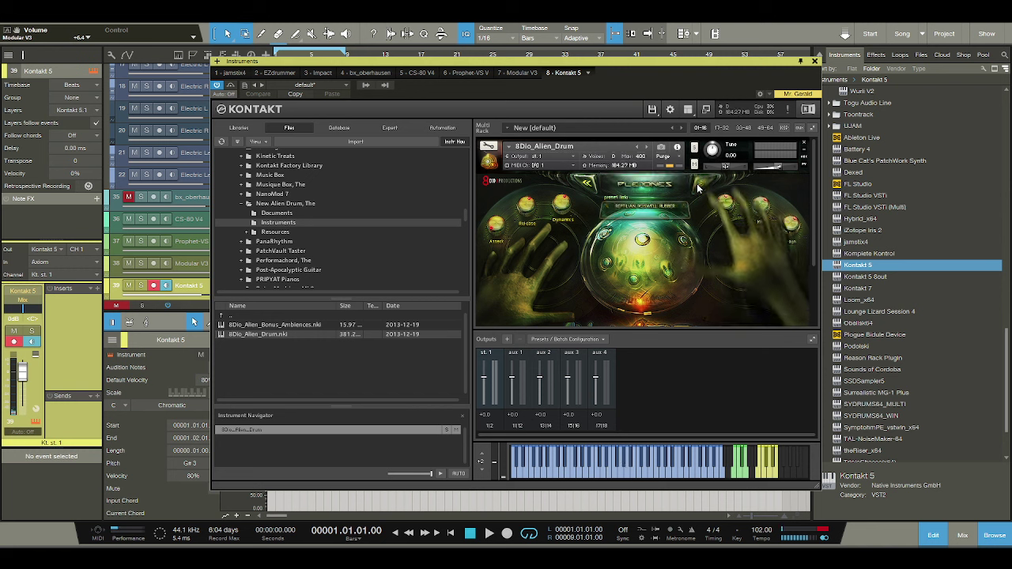
click(699, 185)
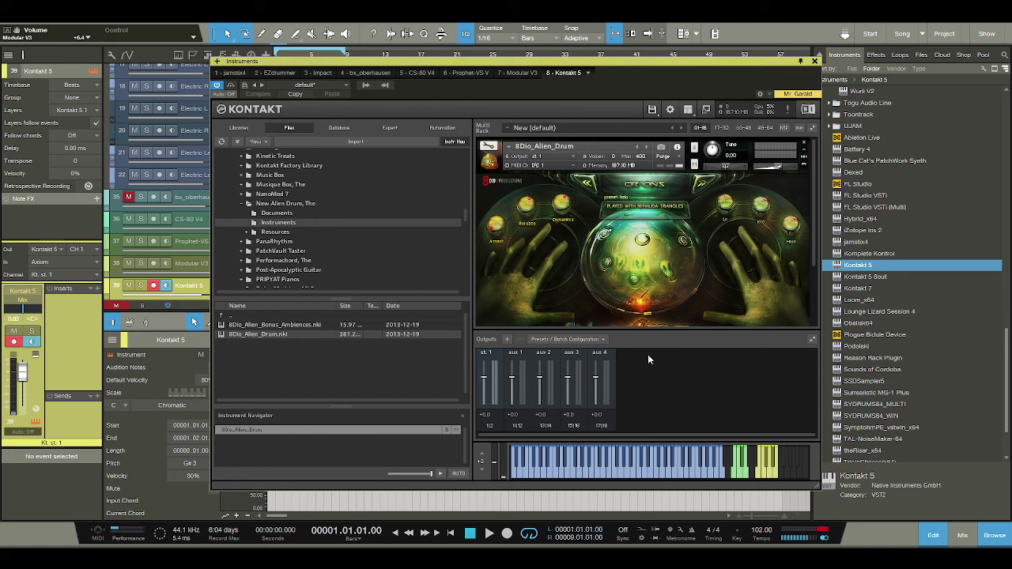
click(623, 462)
click(699, 185)
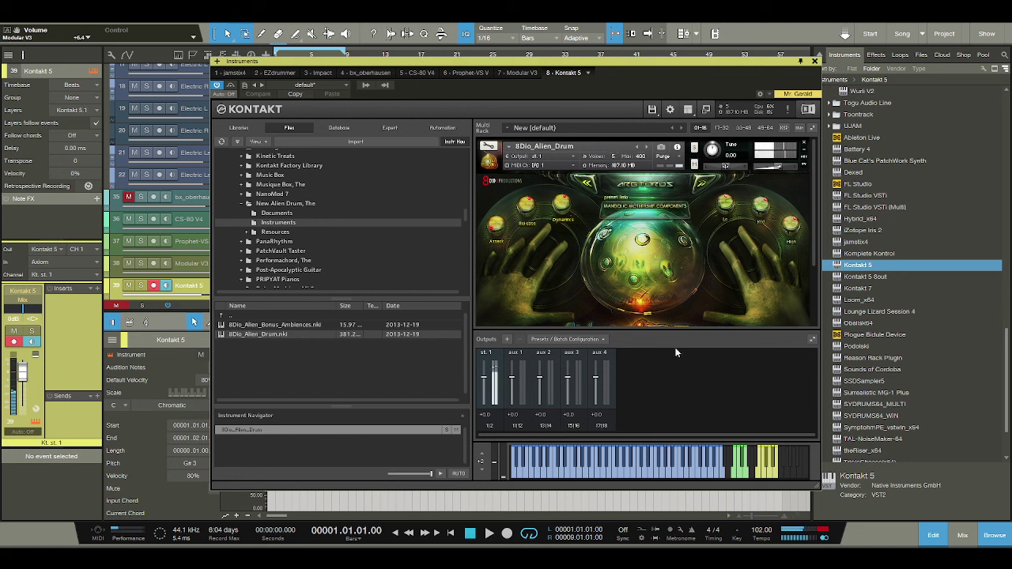
click(702, 185)
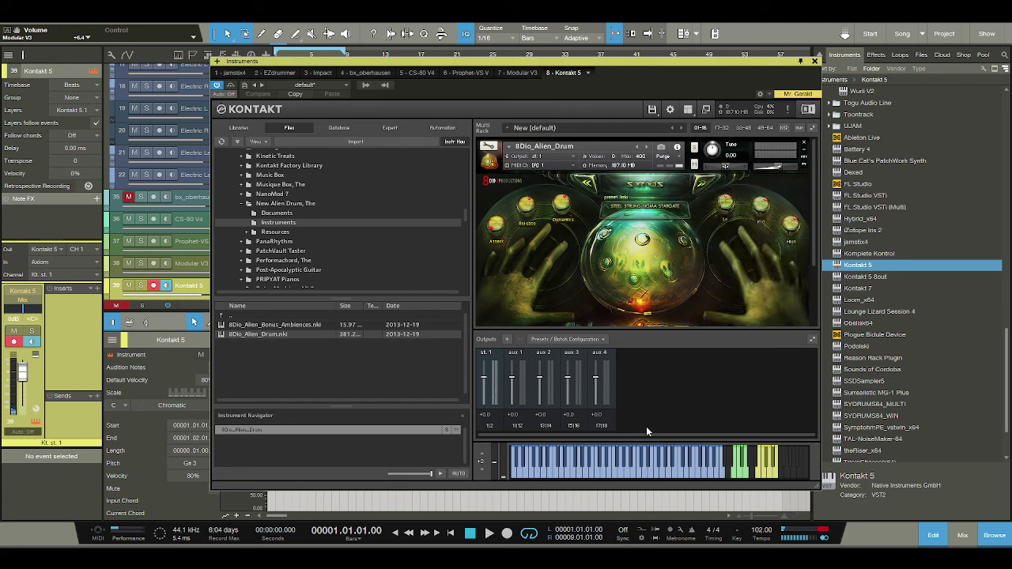
click(636, 474)
click(597, 472)
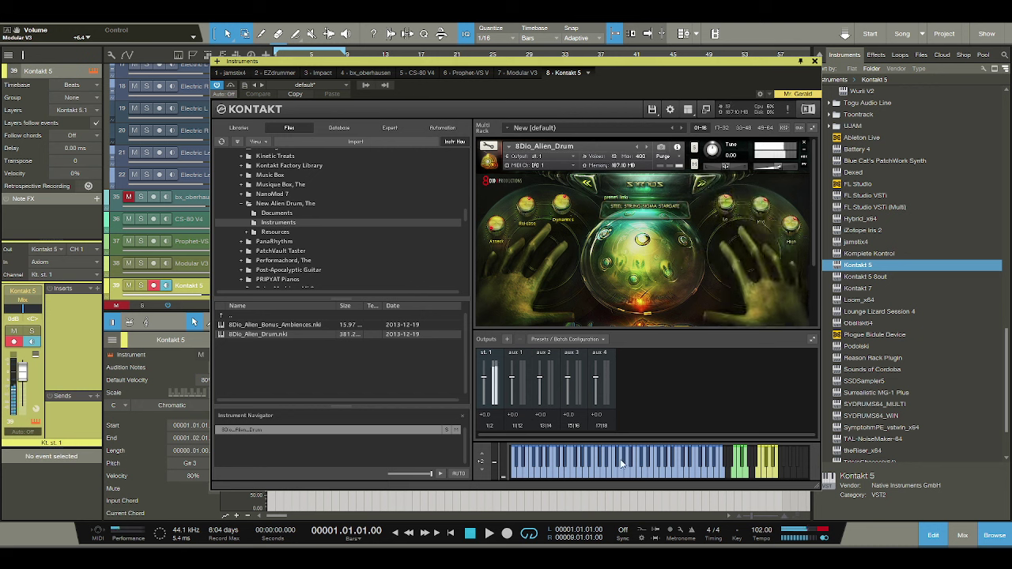
Close the Kontakt window, create an empty Kontakt 5 part over the eight-bar loop range, and try notes in its editor.
click(814, 61)
double_click(291, 290)
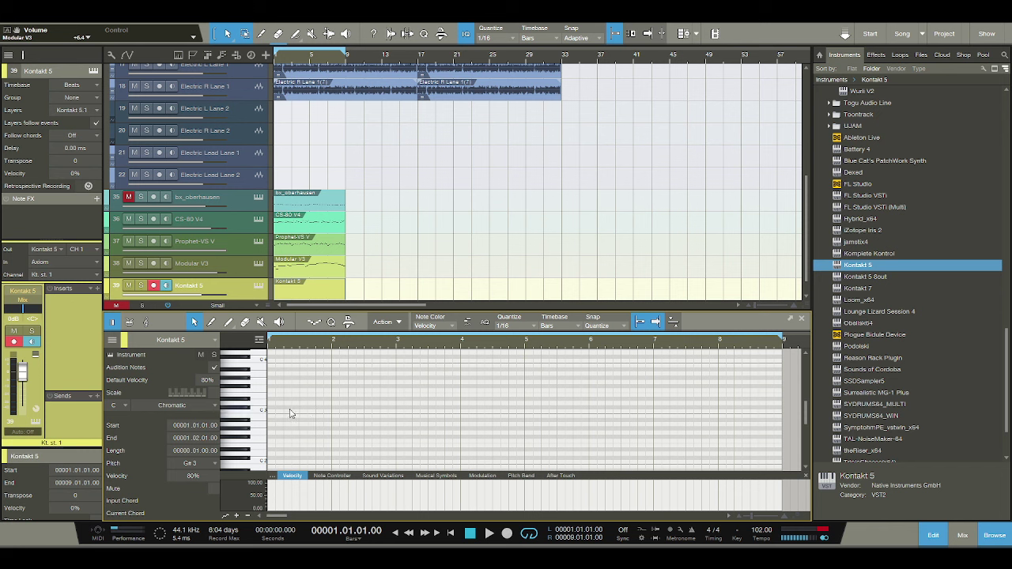
scroll(292, 411, up, 1)
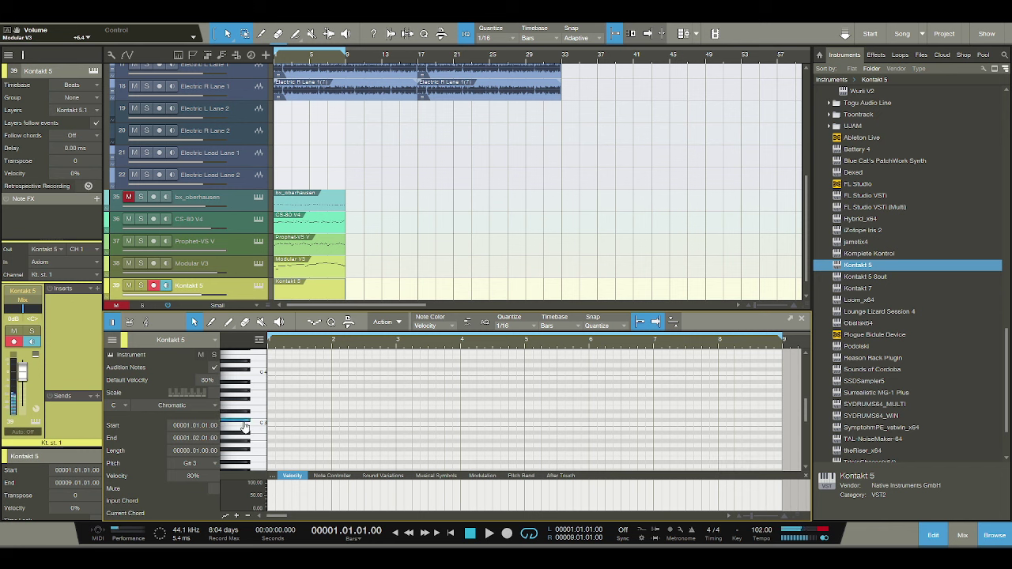
scroll(245, 425, down, 1)
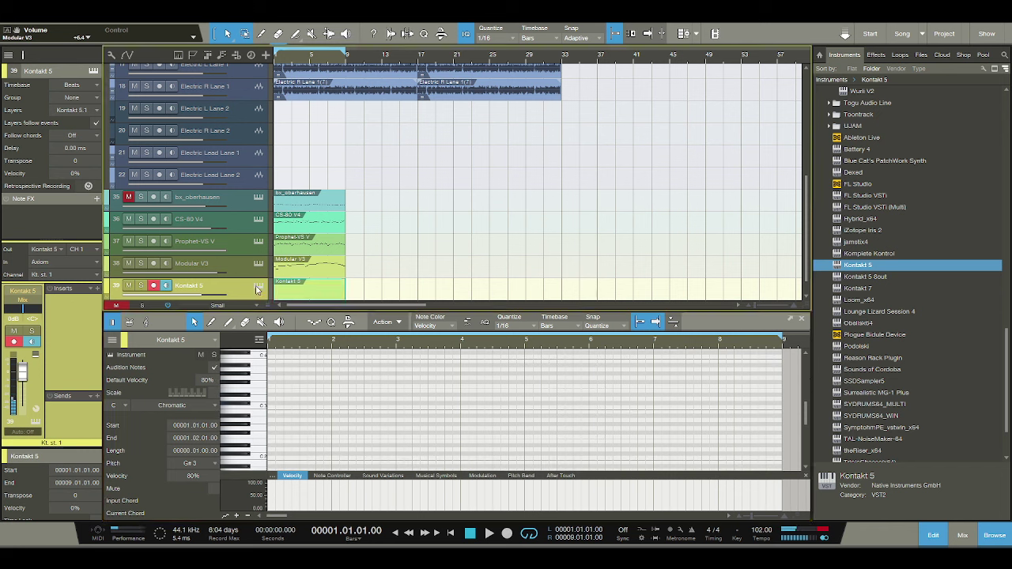
Reopen Kontakt, compare Majestic and neighbouring Alien Drum presets, choose the Panged preset, and close the window.
click(258, 285)
click(702, 183)
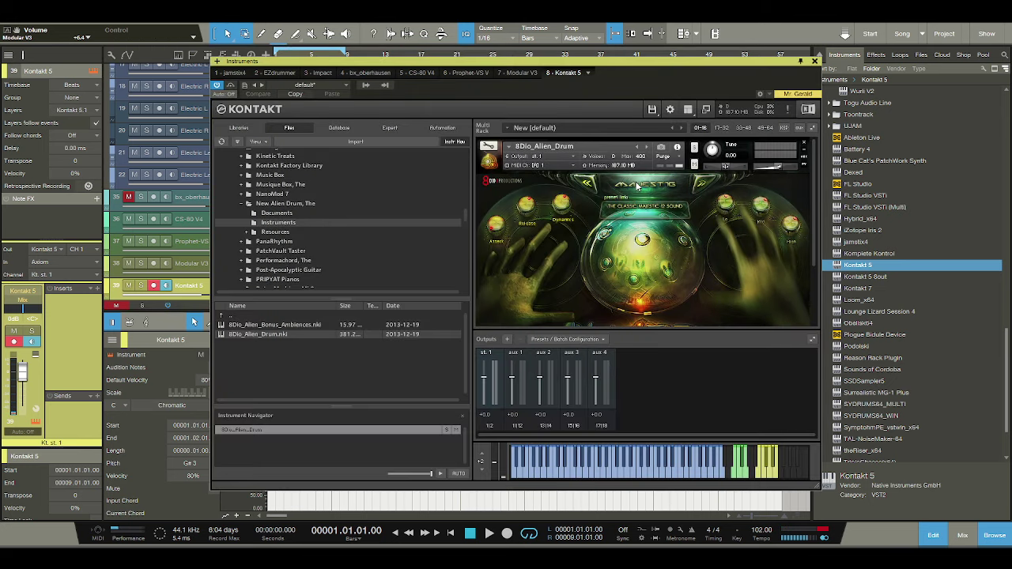
click(587, 185)
click(592, 457)
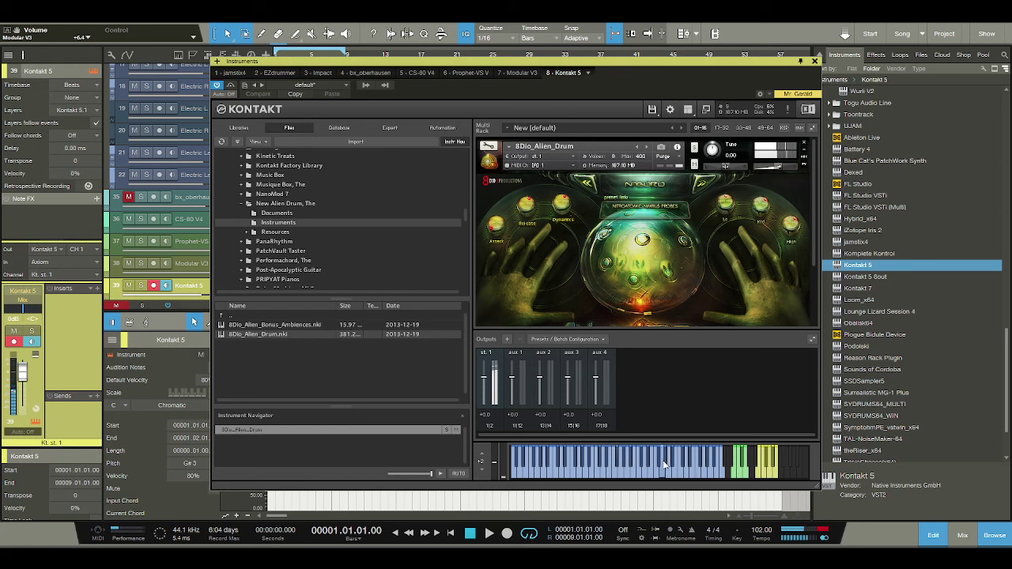
click(584, 185)
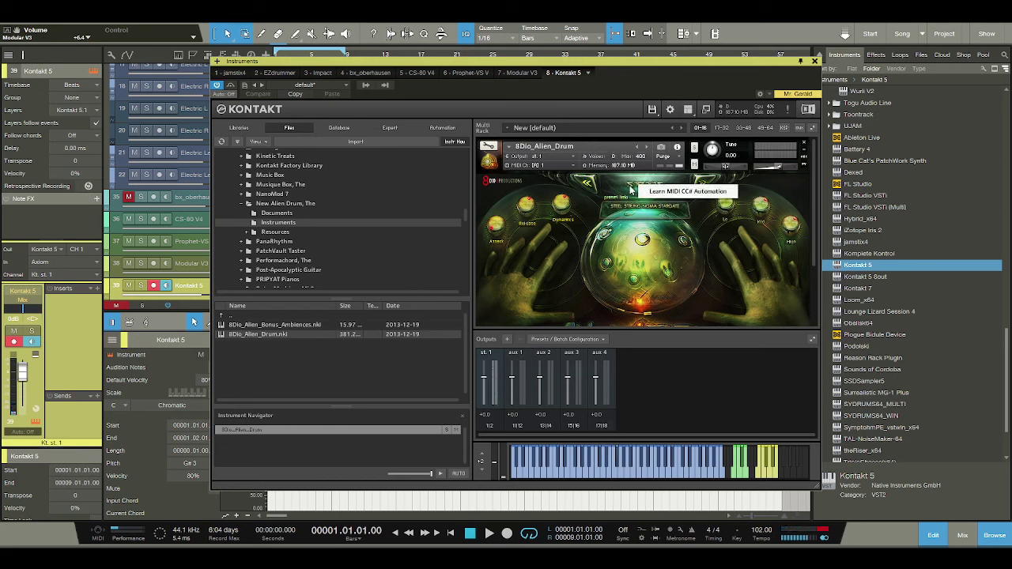
click(700, 186)
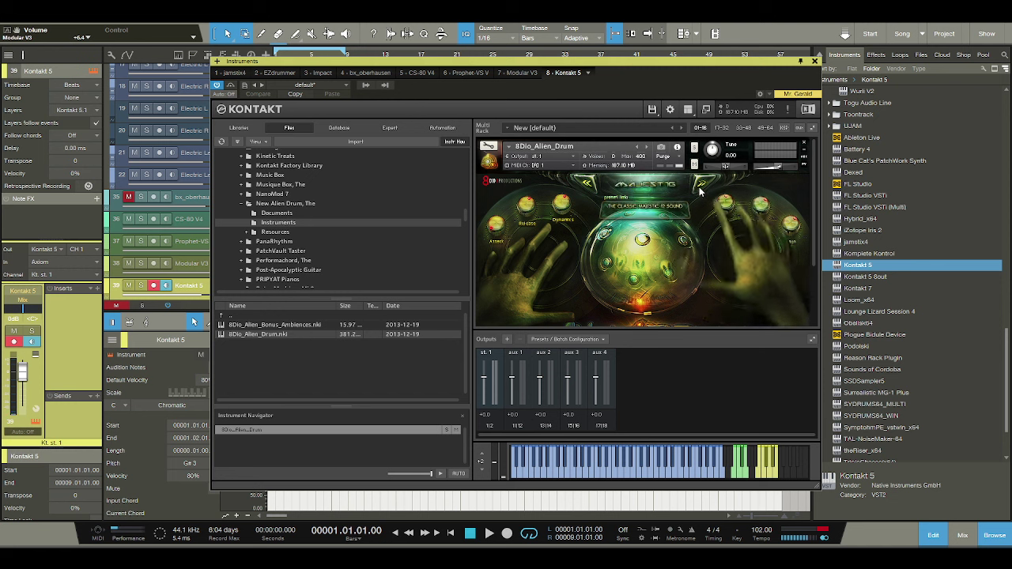
click(700, 185)
click(699, 187)
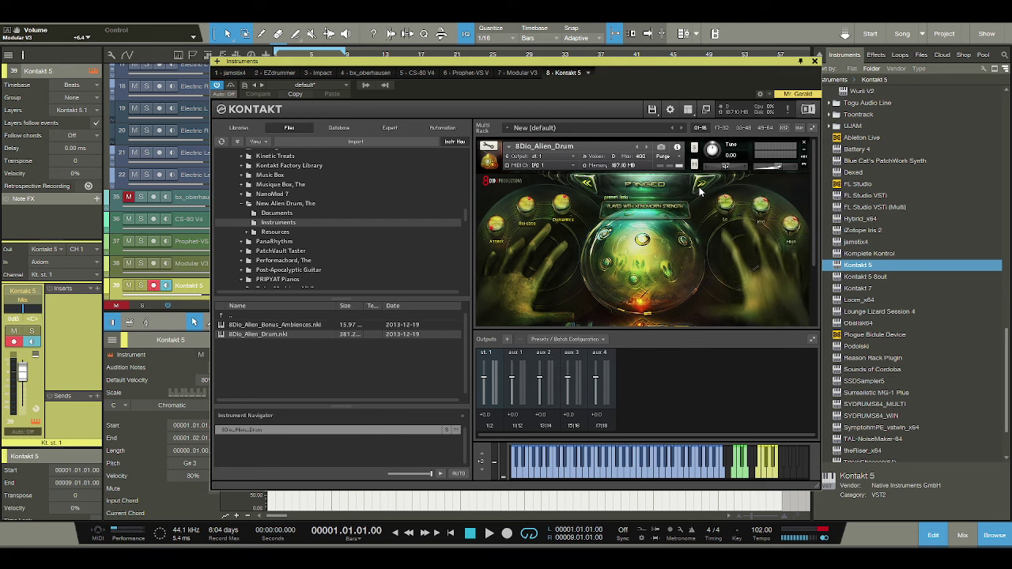
click(608, 474)
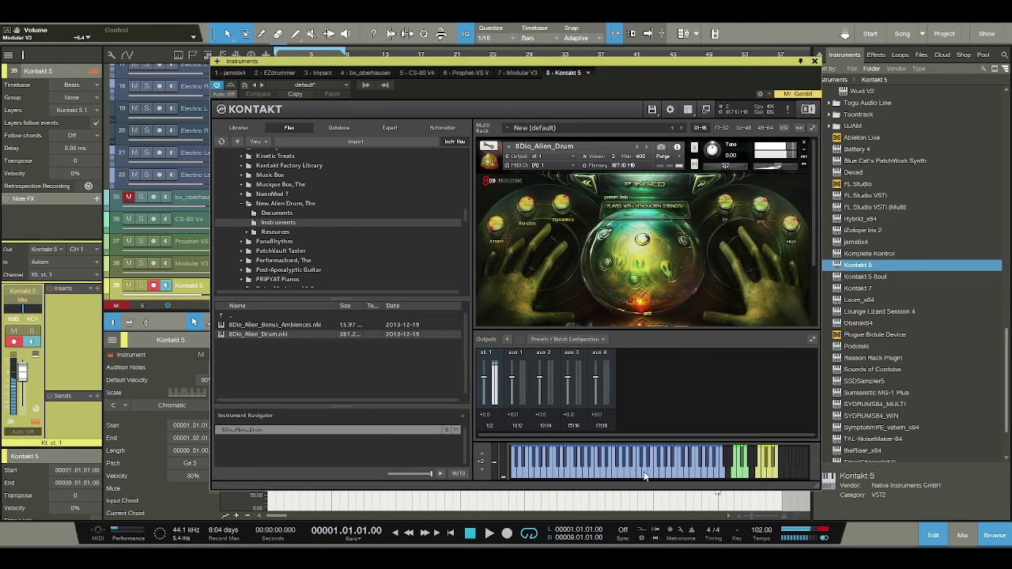
key(Escape)
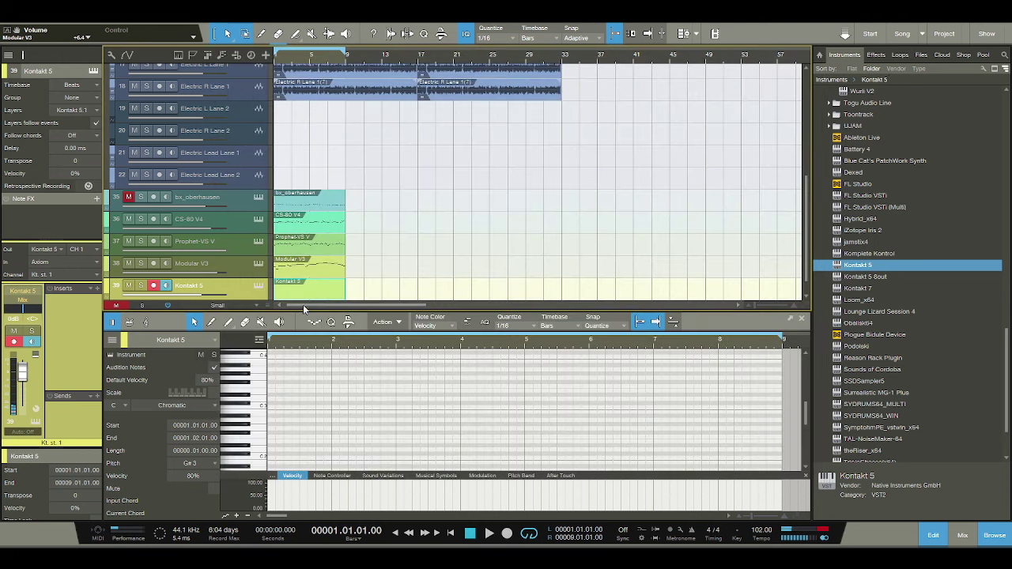
Mute the CS-80 V4, Prophet-VS V and Modular V3 tracks, leaving Kontakt 5 as the only active synth layer.
click(238, 400)
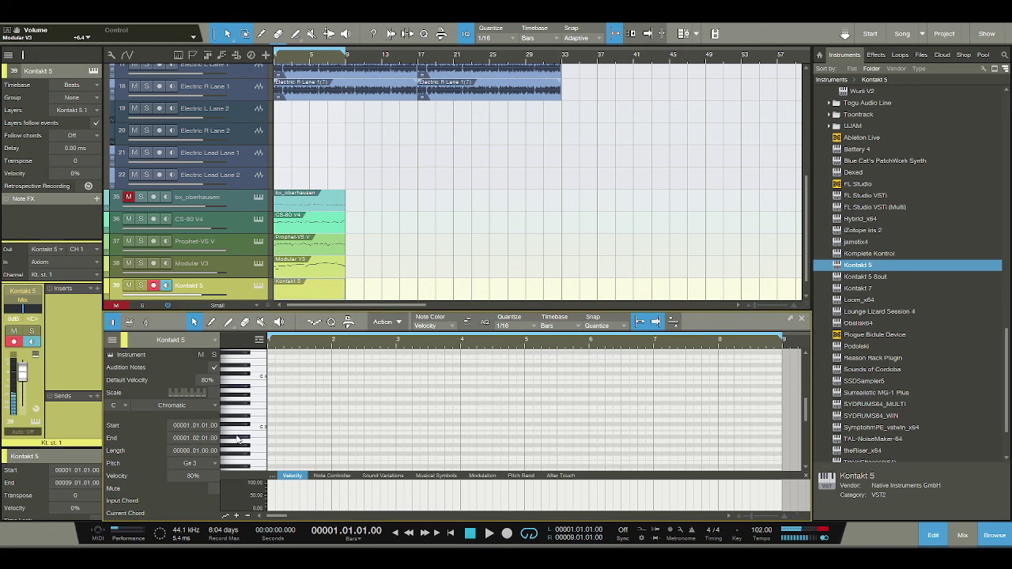
click(131, 263)
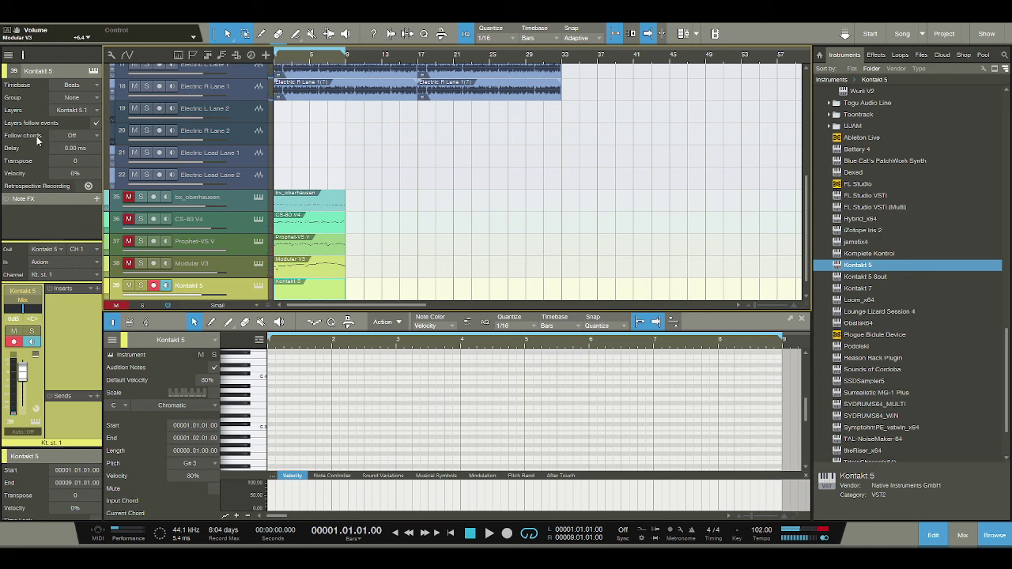
click(250, 416)
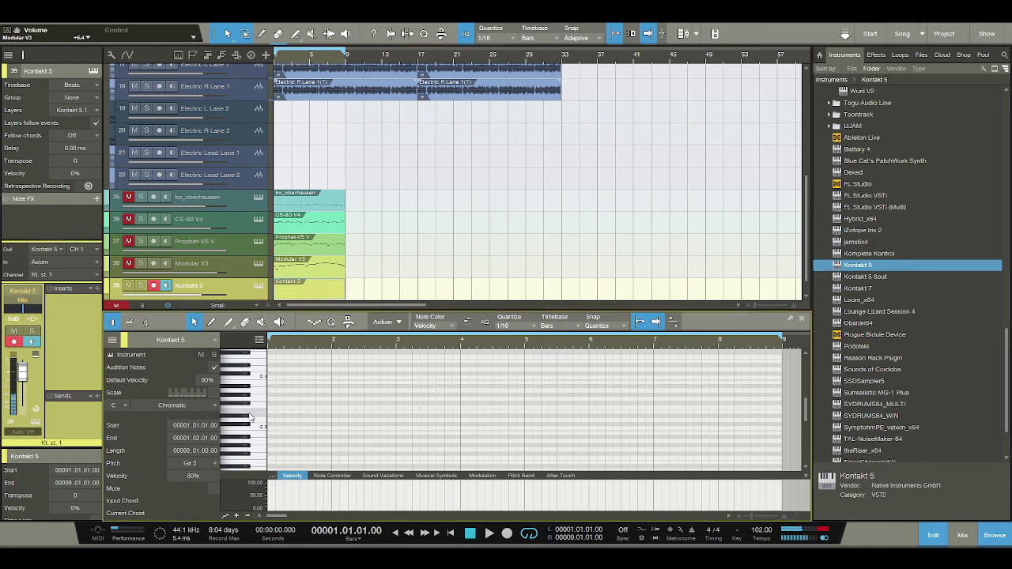
Play the song from the start while trying Kontakt 5 notes around C3 in the note editor, and stop playback.
click(248, 419)
key(space)
click(248, 419)
click(249, 419)
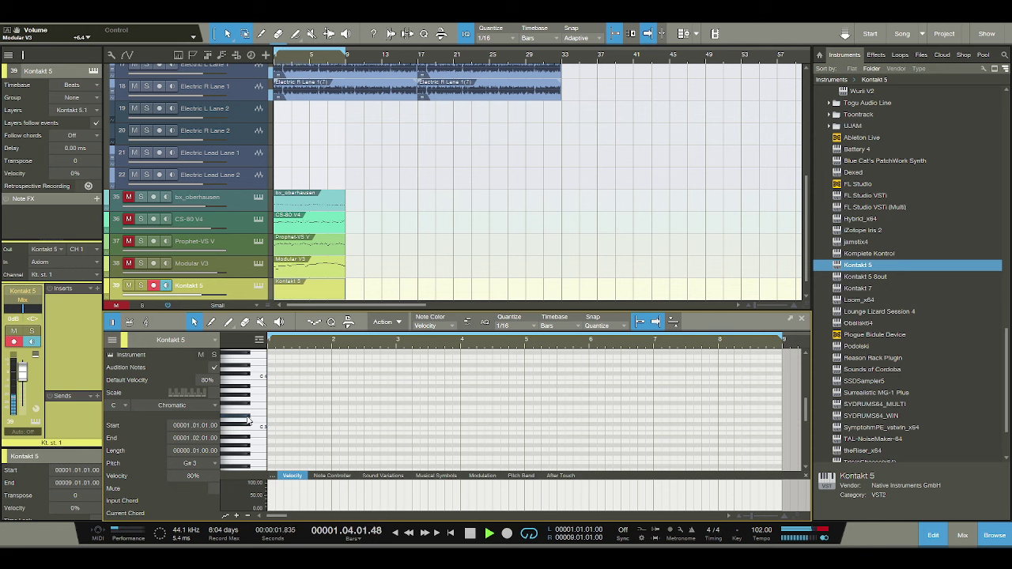
click(248, 419)
click(248, 419)
click(247, 427)
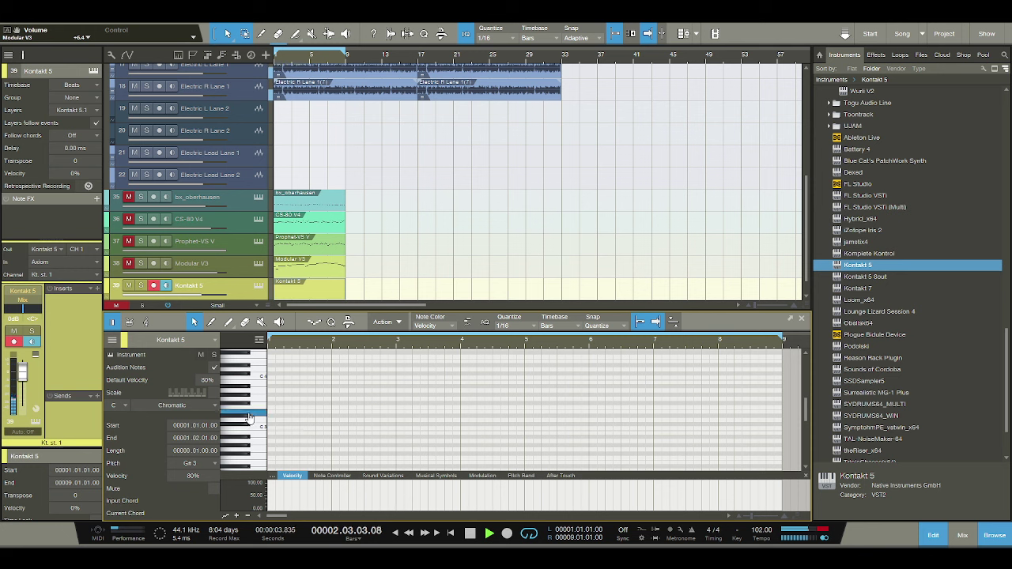
click(244, 435)
click(244, 435)
key(space)
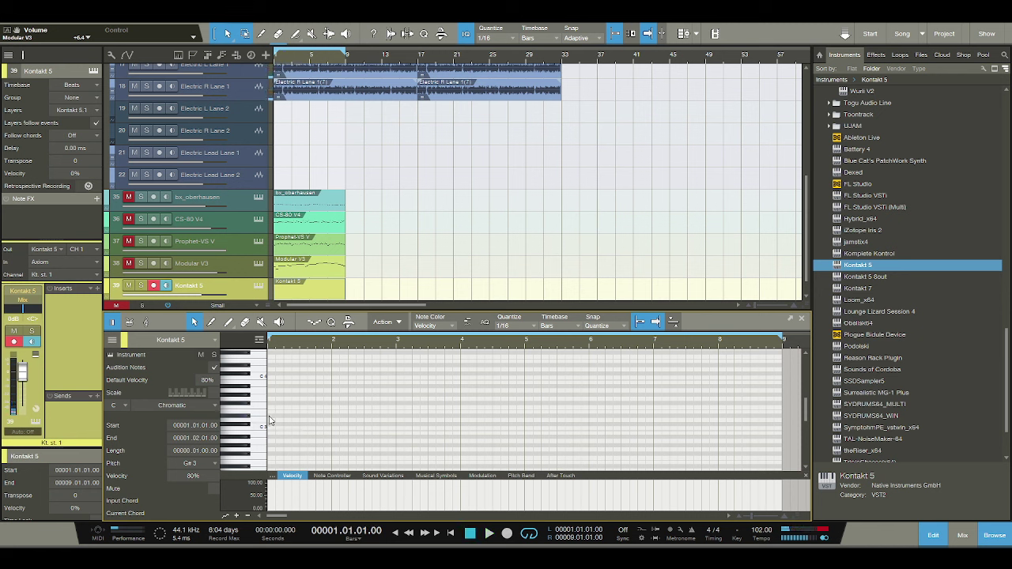
Draw a D#3 note at the start of bar 1 in the Kontakt 5 part and lengthen it to two sixteenths.
click(272, 415)
mouse_move(274, 421)
mouse_down()
mouse_move(274, 370)
mouse_move(272, 421)
mouse_up()
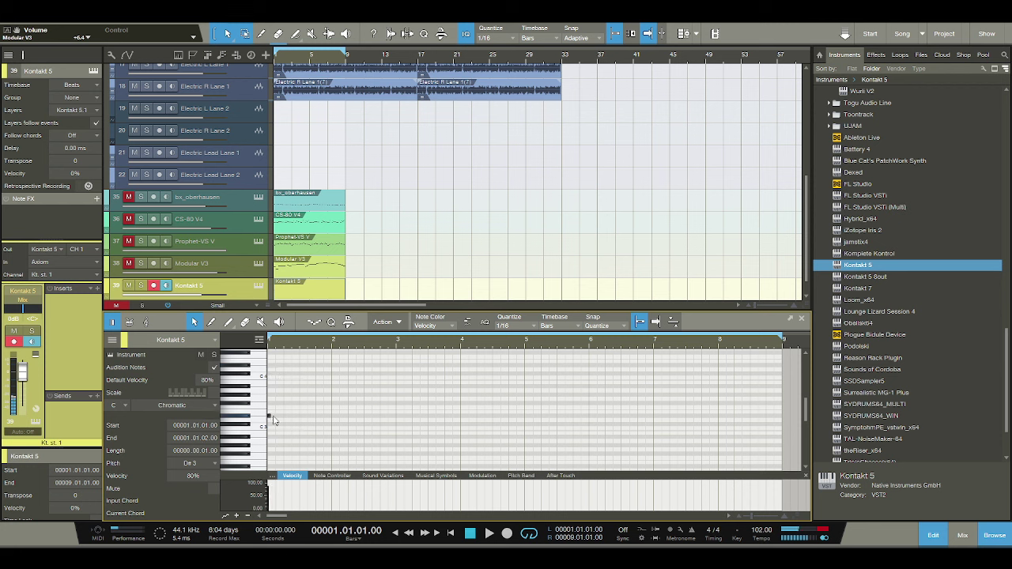
key(e)
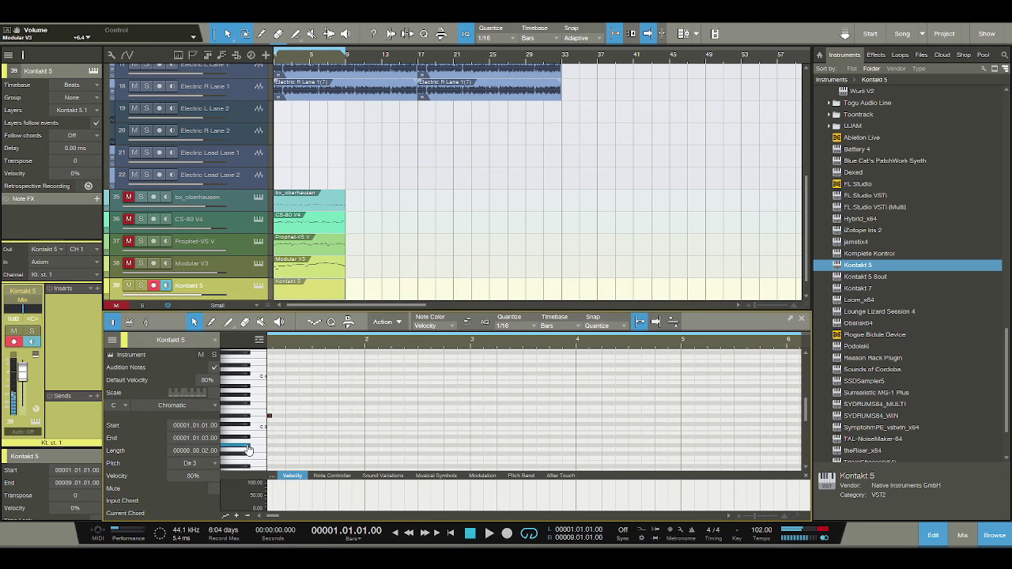
Add four sixteenth-long G#2 notes after the D#3 note, one on each eighth from 1.1.3 to 1.3.1.
click(278, 441)
click(275, 445)
click(288, 445)
click(301, 445)
click(315, 445)
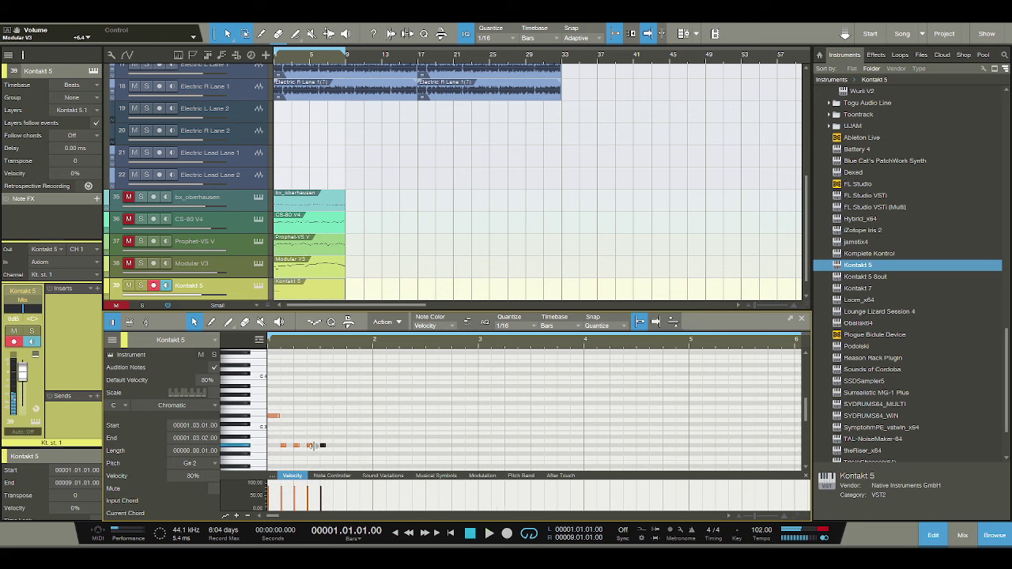
Rearrange the G#2 notes of bar 1 in the Kontakt 5 part to start at 1.1.3, 1.1.4, 1.2.2, 1.2.4, 1.3.1 and 1.3.3.
key(space)
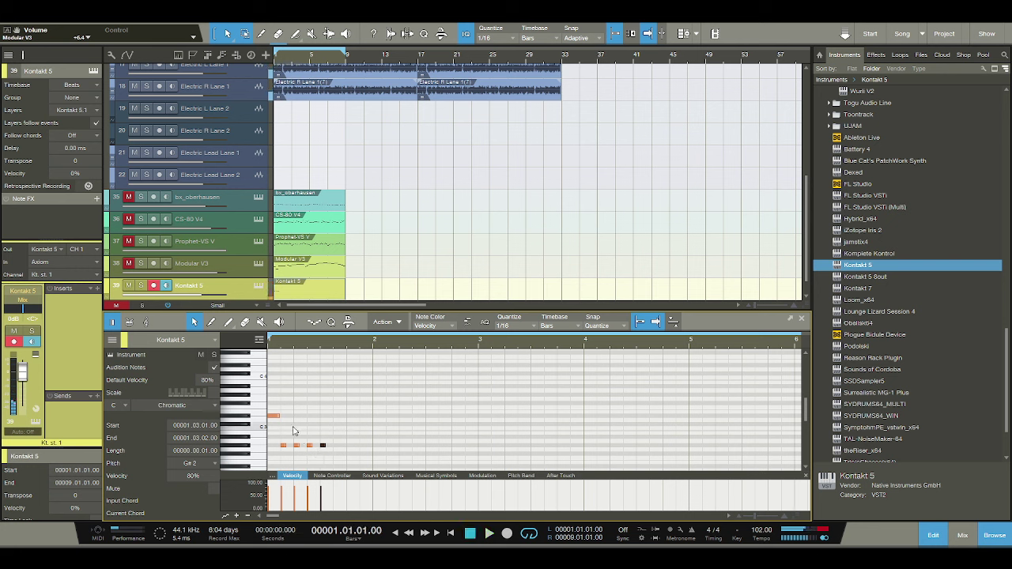
scroll(290, 348, up, 5)
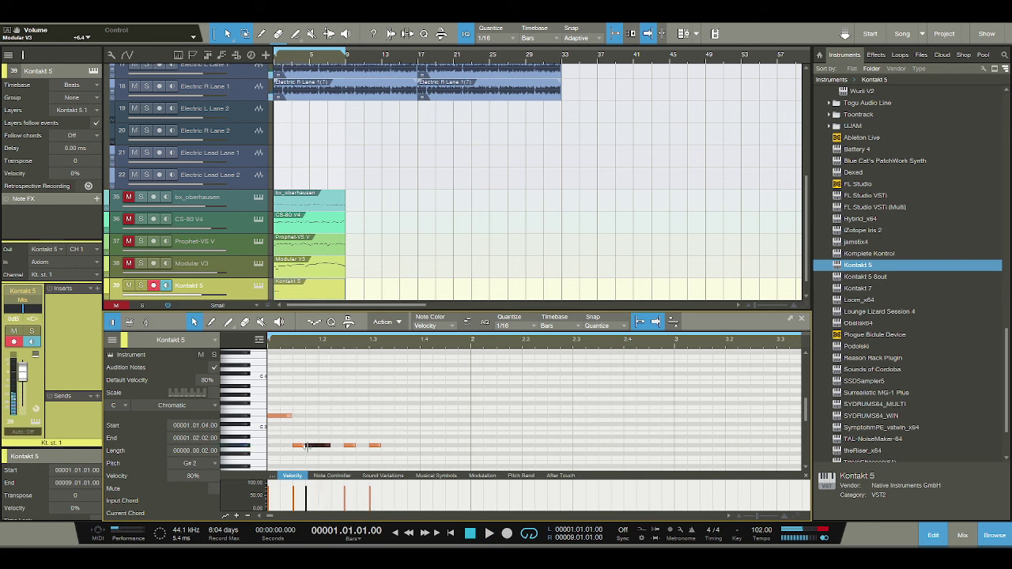
key(space)
key(space)
click(346, 446)
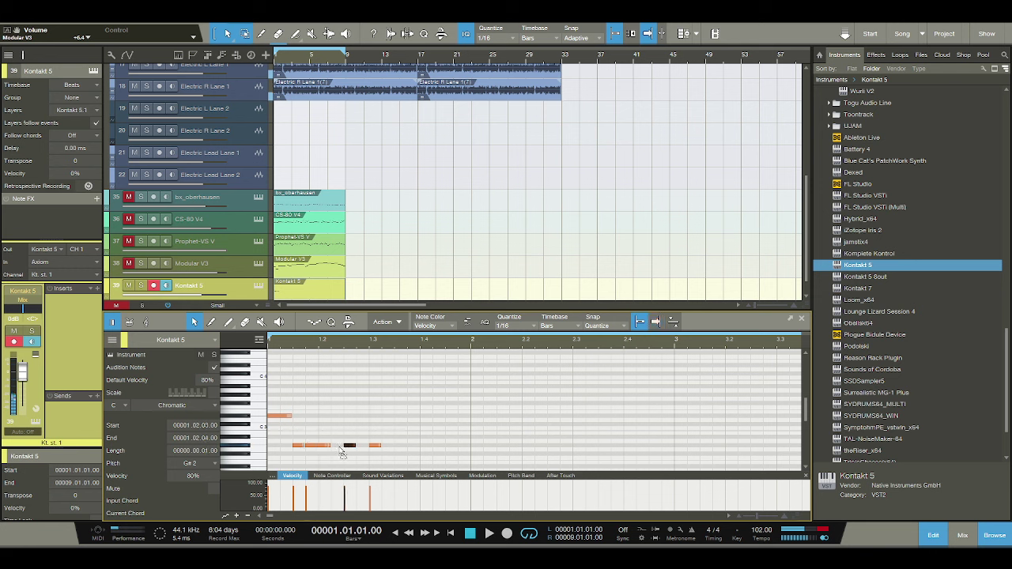
drag(342, 446, 333, 446)
click(359, 446)
click(376, 446)
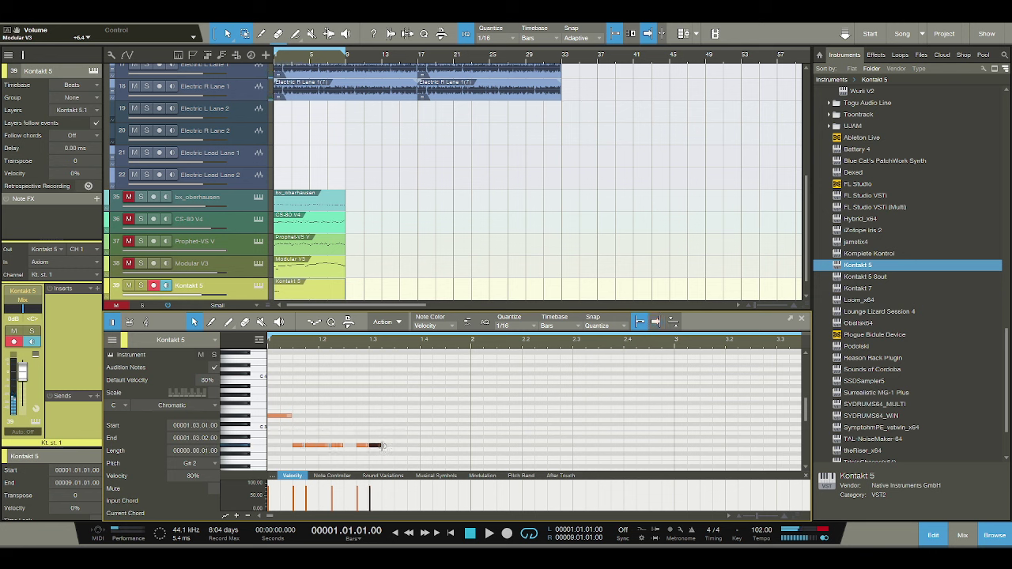
click(397, 446)
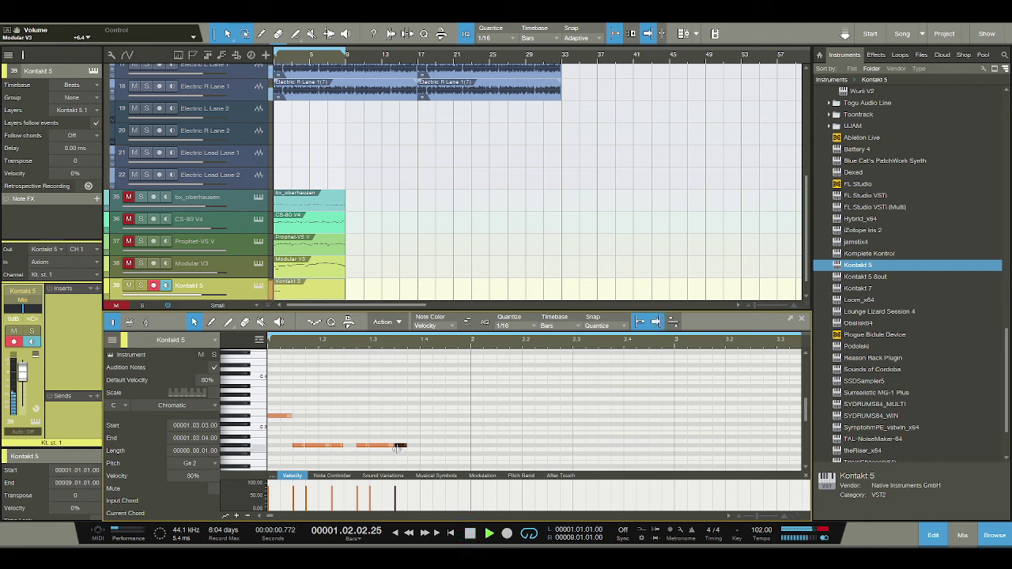
Solo the Kontakt 5 track, play it, and make the third G#2 note start at 1.2.1 with a two-sixteenth length.
key(space)
key(s)
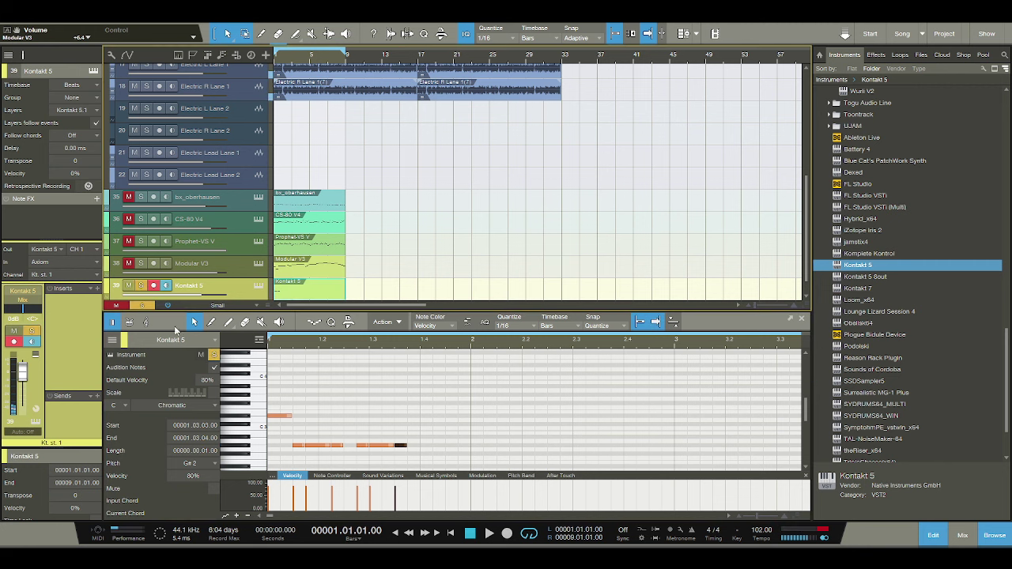
key(space)
key(space)
click(314, 446)
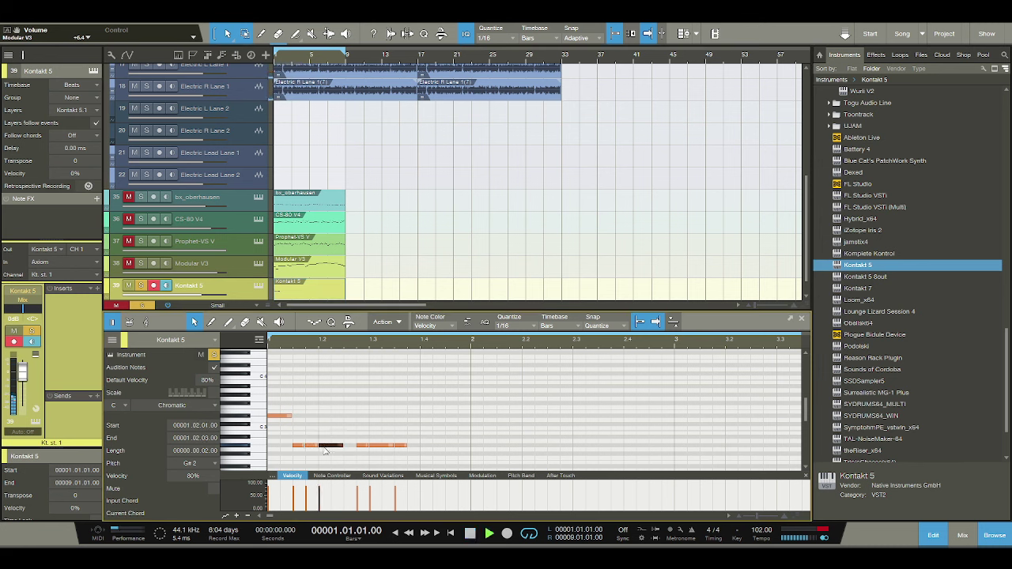
key(space)
Lengthen the last G#2 note to two sixteenths and shift the second three-note group one sixteenth earlier to start at 1.2.3.
click(391, 446)
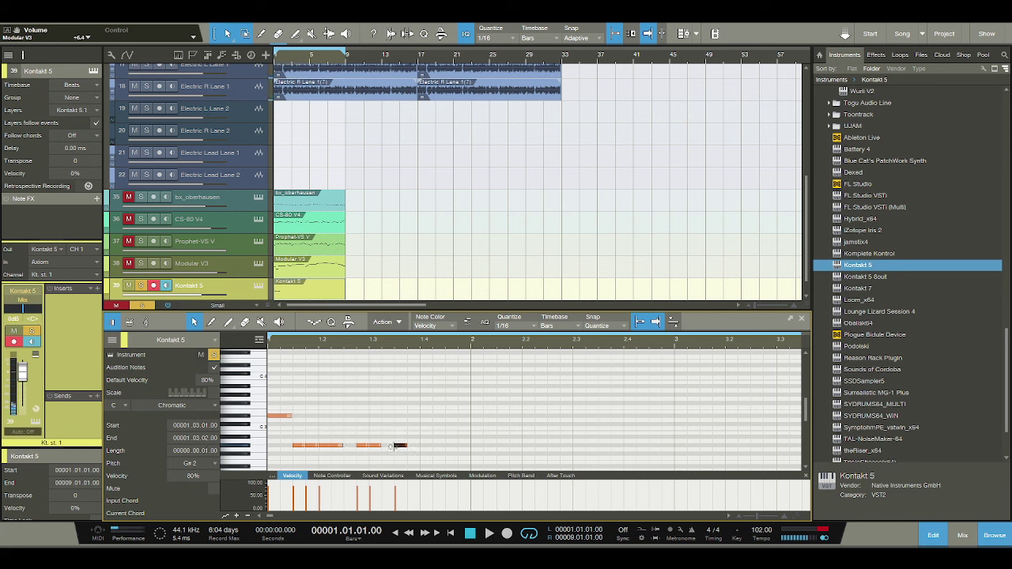
drag(391, 446, 386, 447)
key(space)
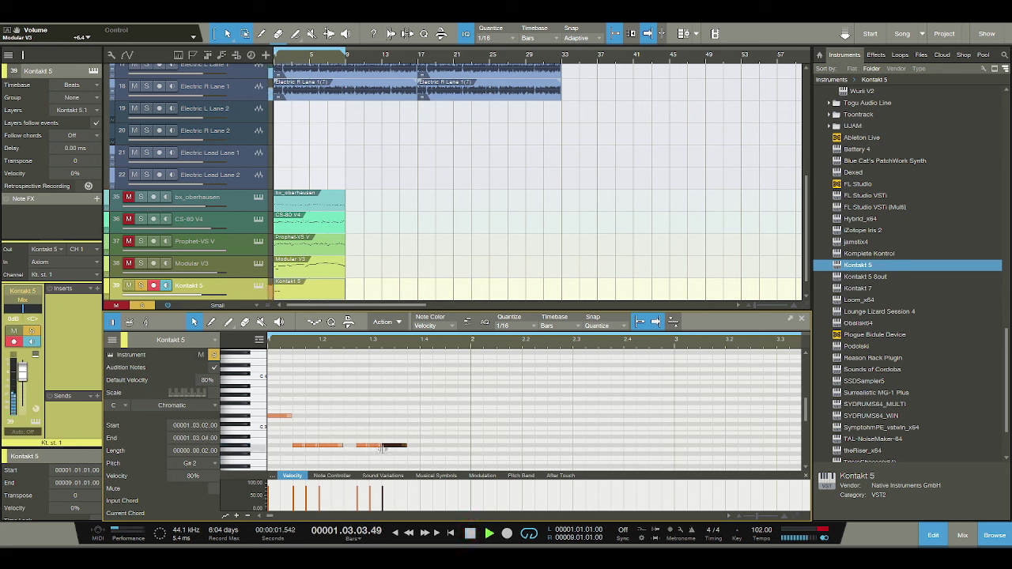
key(space)
drag(362, 451, 380, 450)
key(space)
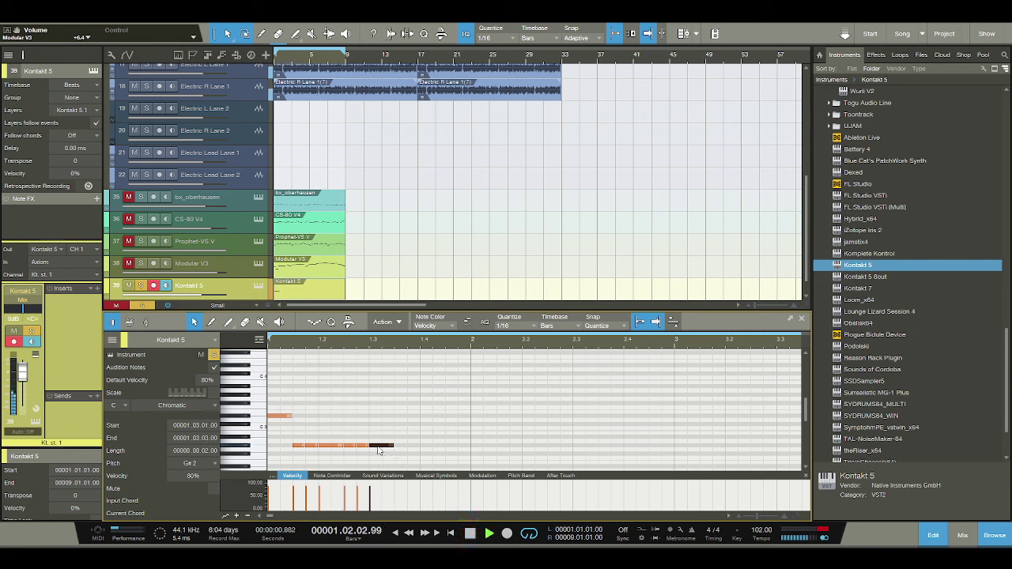
key(space)
Fill the rest of bar 1 with a third G#2 three-note group from 1.3.3 and a two-sixteenth note at 1.4.3.
drag(395, 447, 431, 440)
click(432, 444)
click(459, 449)
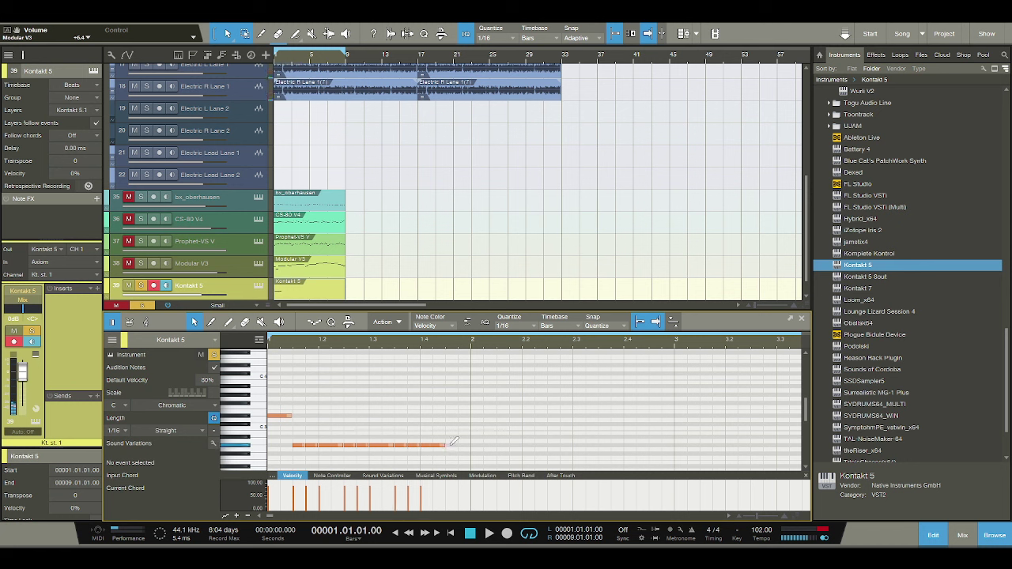
key(space)
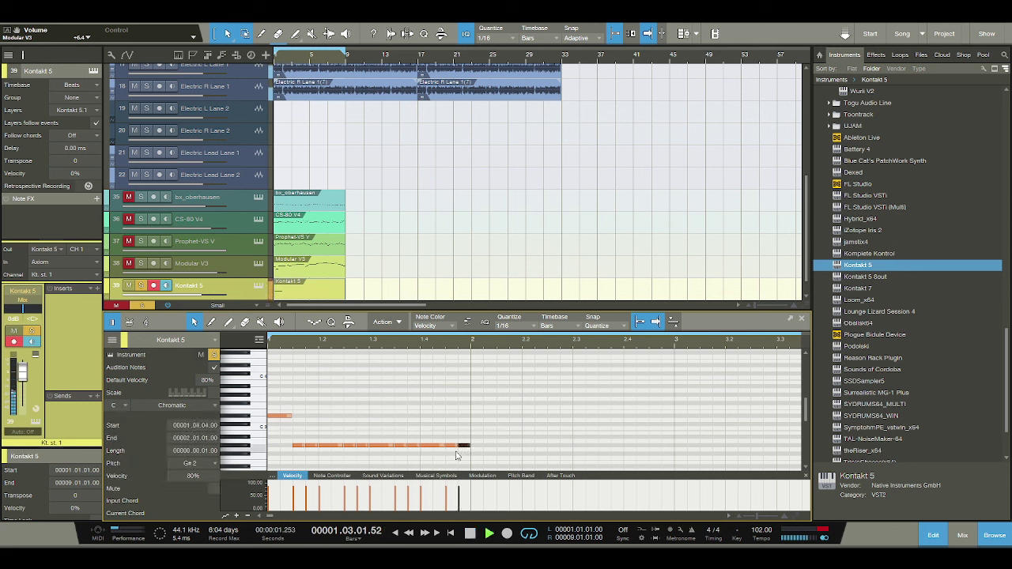
key(space)
click(449, 445)
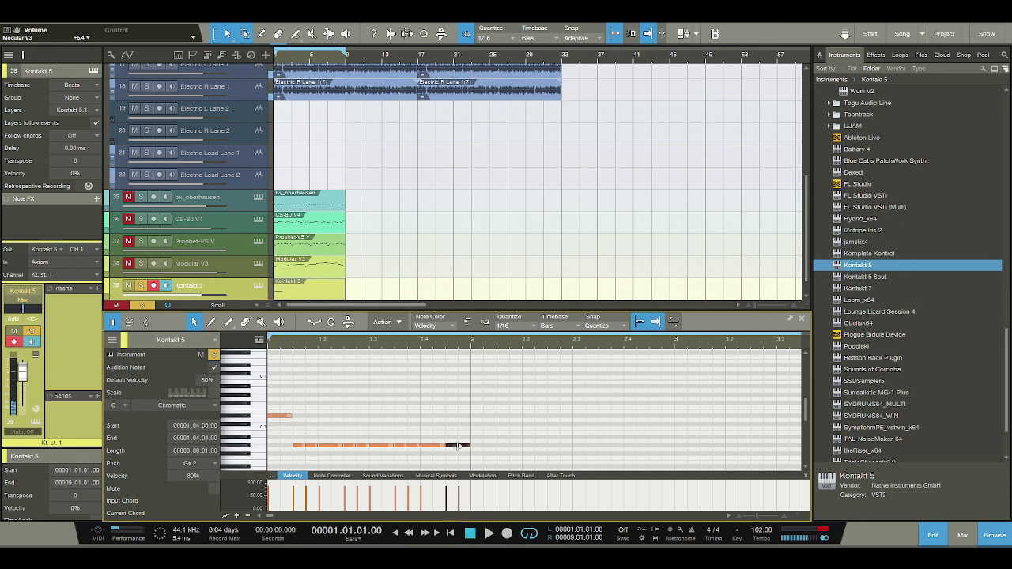
click(458, 446)
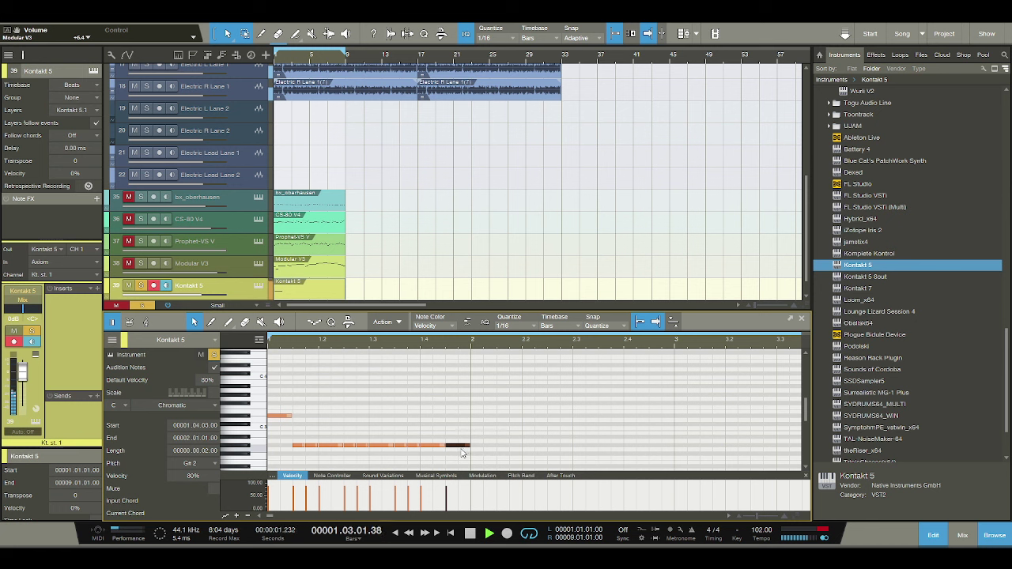
key(space)
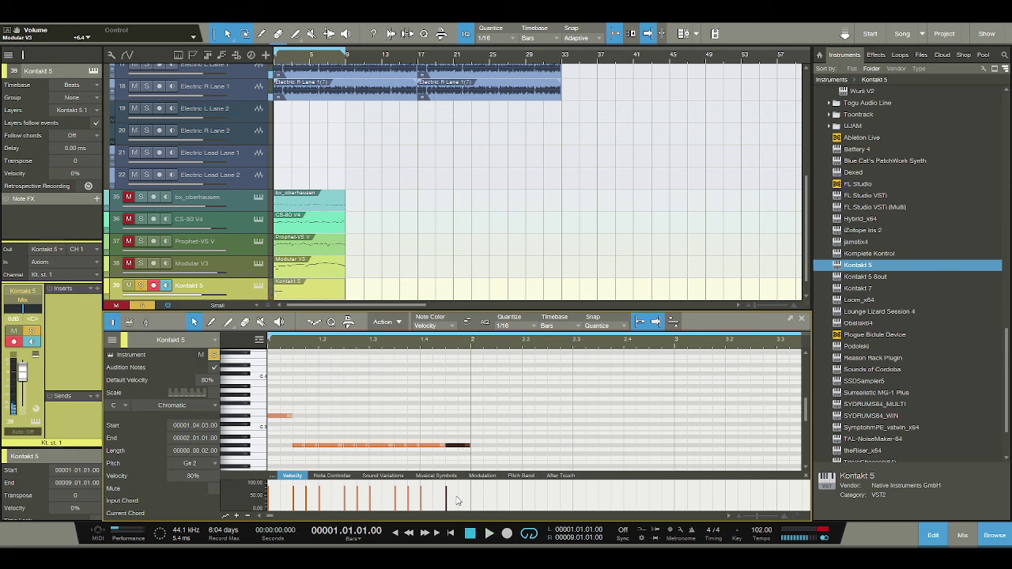
Raise the Kontakt 5 channel volume to +10 dB, unsolo the track and play it with the song.
drag(28, 354, 28, 348)
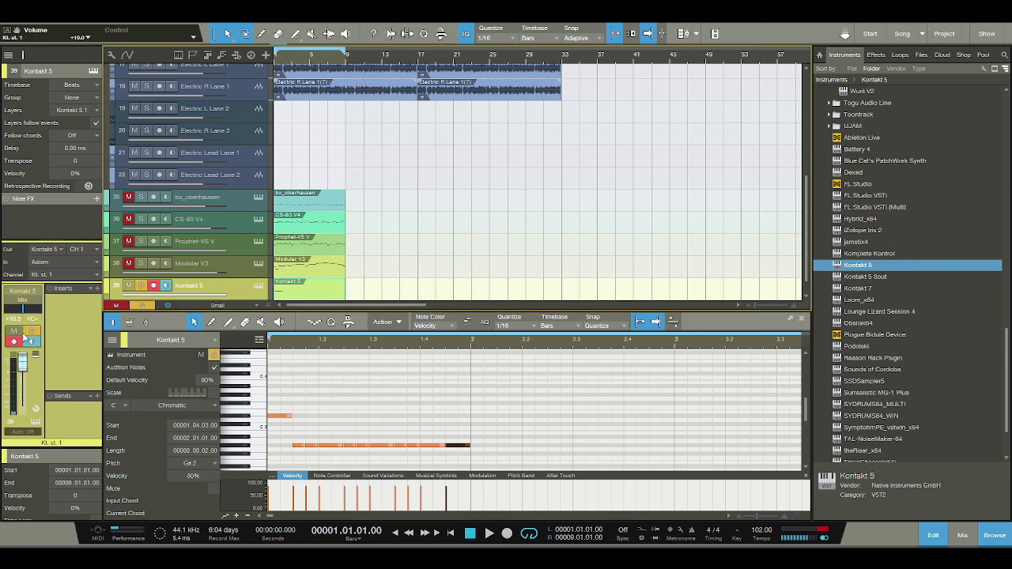
key(space)
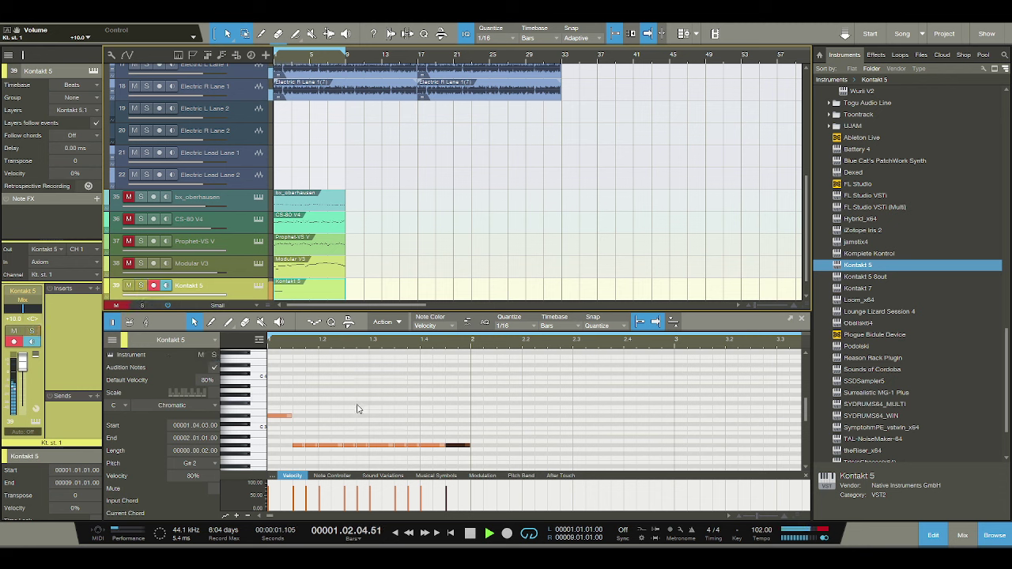
key(space)
click(472, 423)
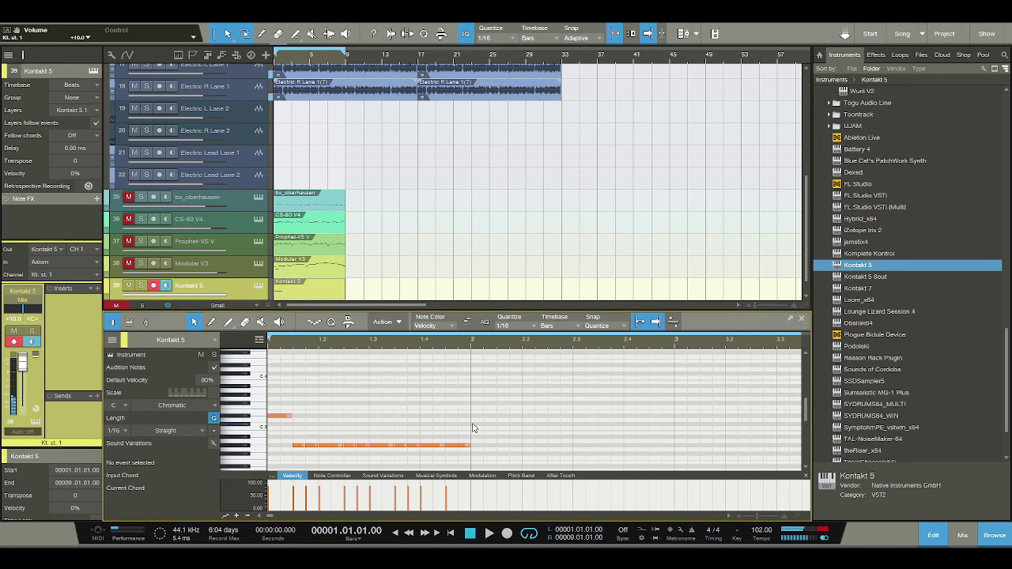
click(500, 458)
key(ctrl+z)
key(ctrl+z)
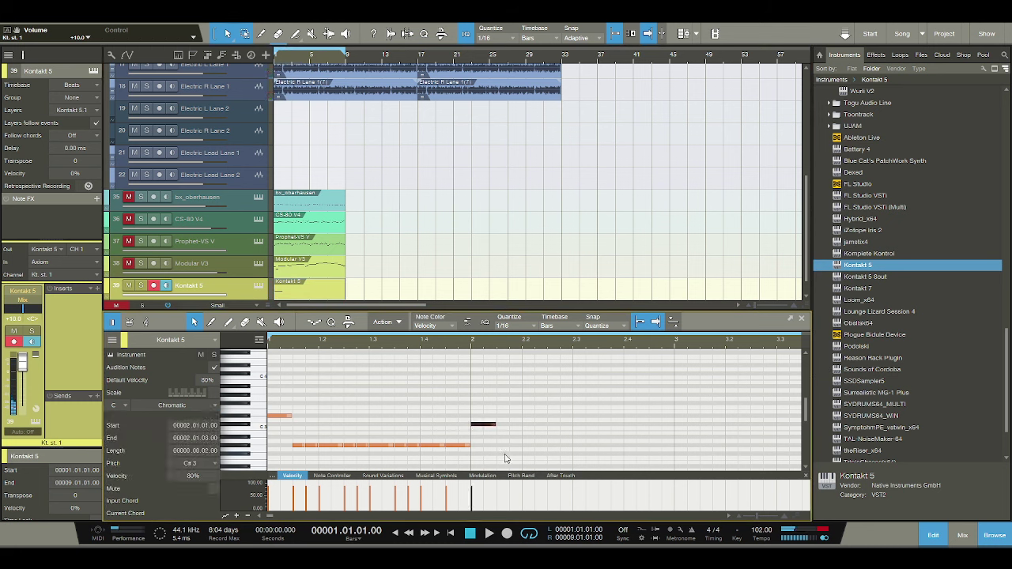
Duplicate the bar 1 pattern into bar 2 and lower the copy by two semitones, to C#3 and F#2.
key(ctrl+a)
key(ctrl+d)
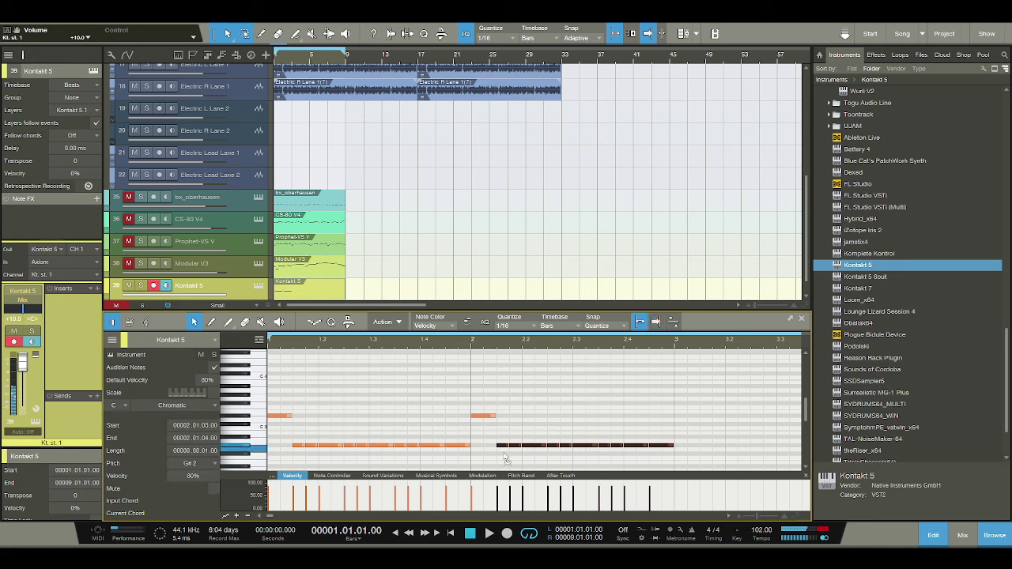
drag(506, 446, 505, 455)
drag(488, 417, 488, 426)
click(551, 436)
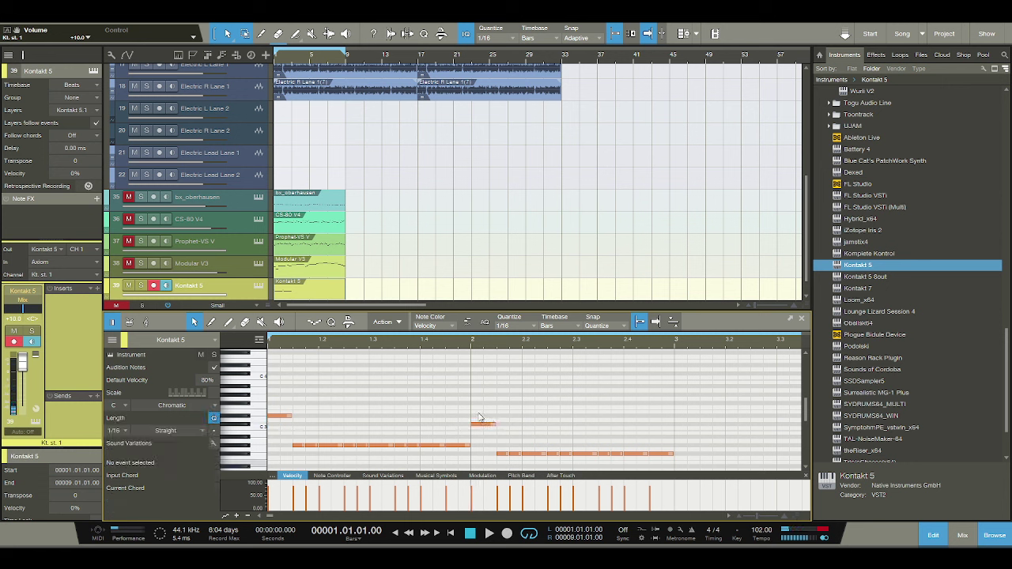
Duplicate the bar 2 pattern into bar 3, move the copy's first note to G#3 and play the part.
key(ctrl+d)
click(686, 423)
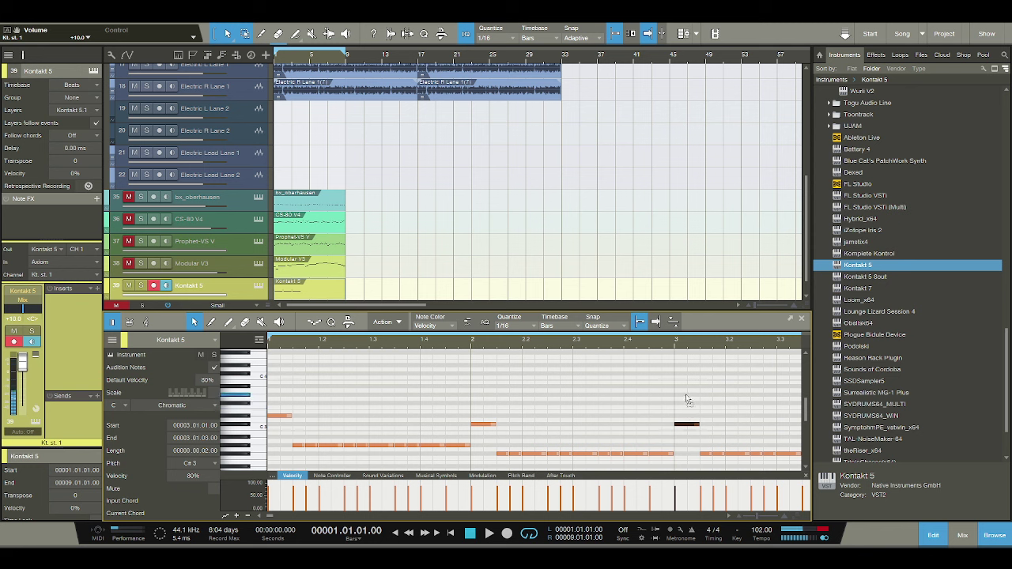
drag(688, 399, 686, 394)
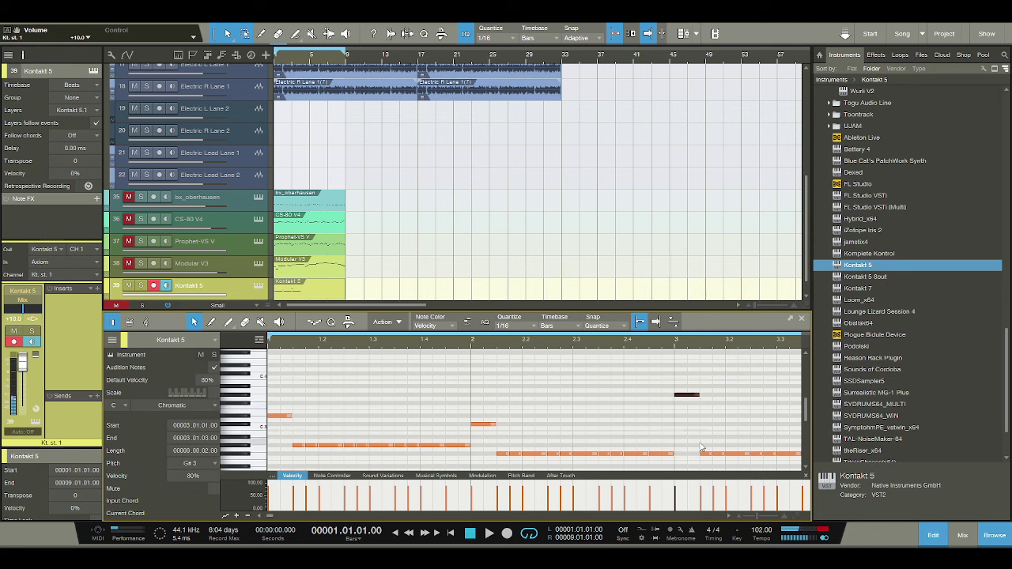
key(space)
drag(660, 339, 600, 340)
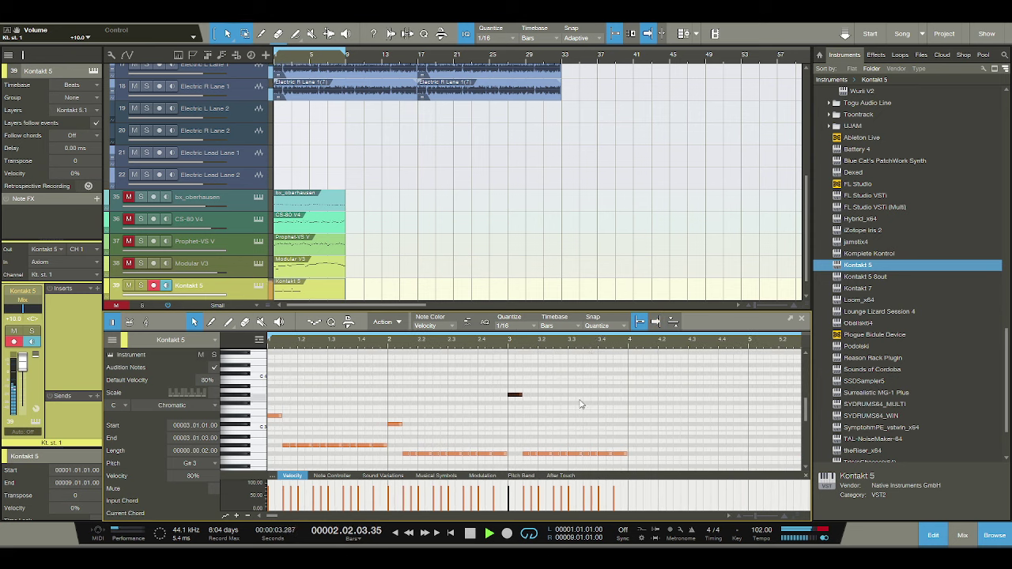
key(space)
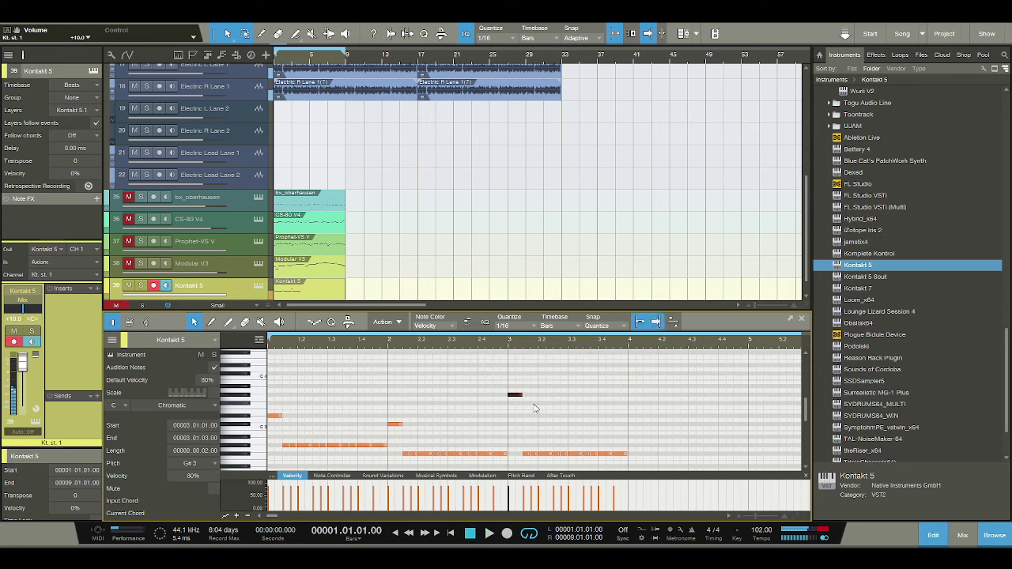
Move the first note of bar 3 to B2, lower the bar's remaining notes to E2 and play the result.
click(507, 399)
drag(514, 398, 632, 447)
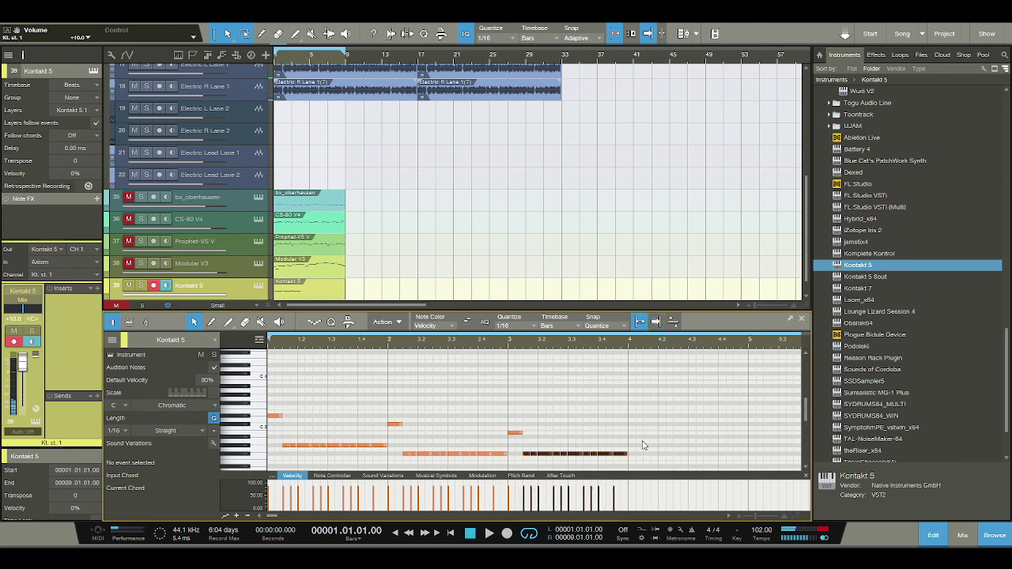
key(Down)
key(Down)
key(space)
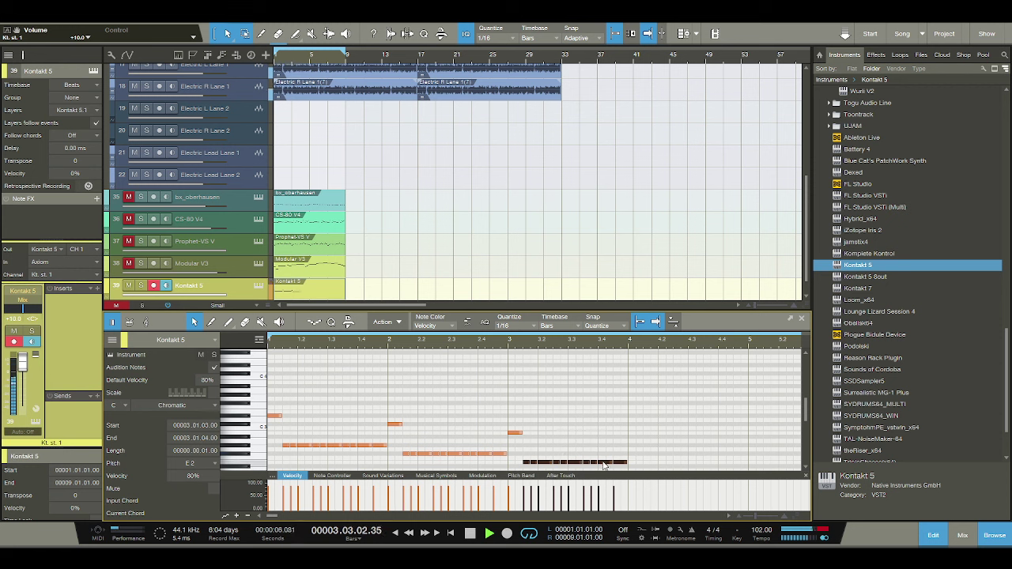
key(space)
Duplicate the bar 3 pattern into bar 4 and play the four bars.
drag(635, 469, 506, 427)
key(d)
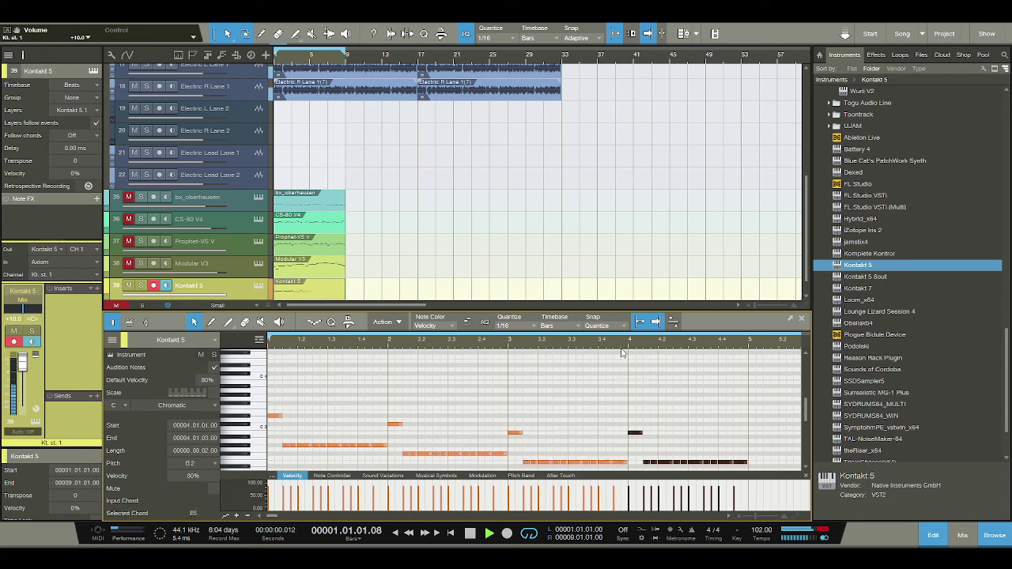
key(space)
key(space)
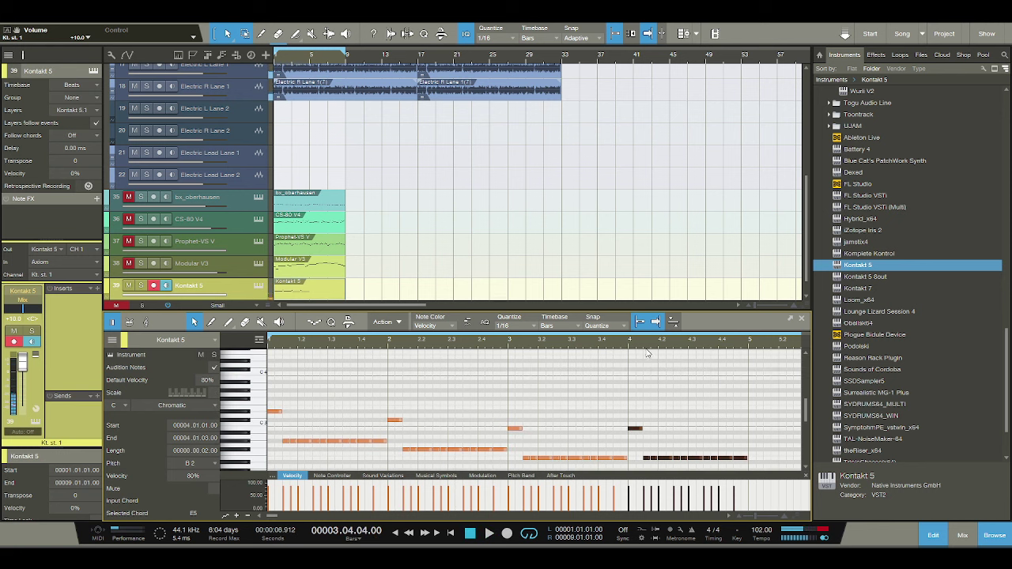
Duplicate the whole four-bar pattern into bars 5 to 8 and play the song from the start.
key(z)
click(444, 433)
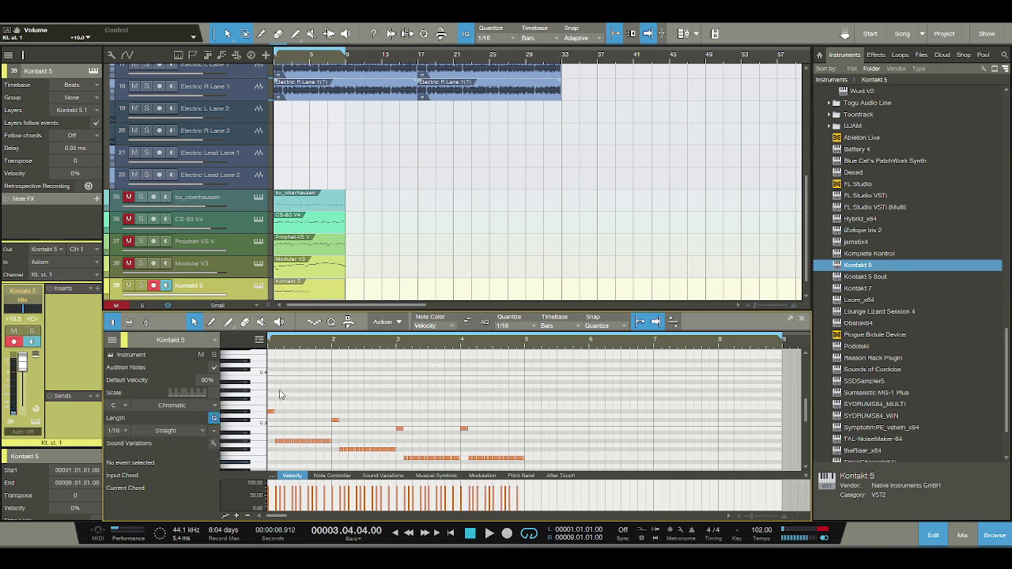
key(ctrl+a)
key(d)
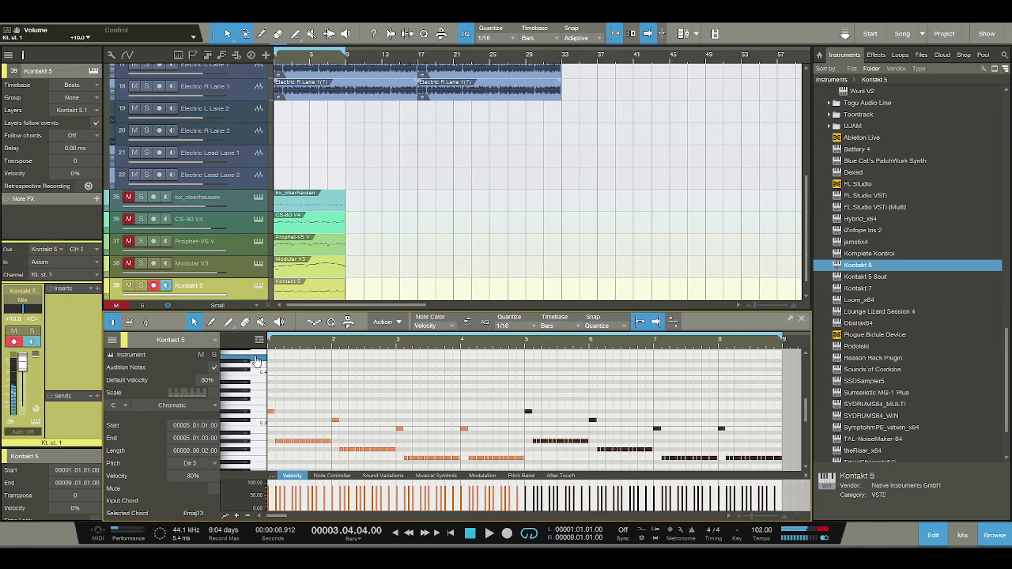
scroll(253, 365, up, 2)
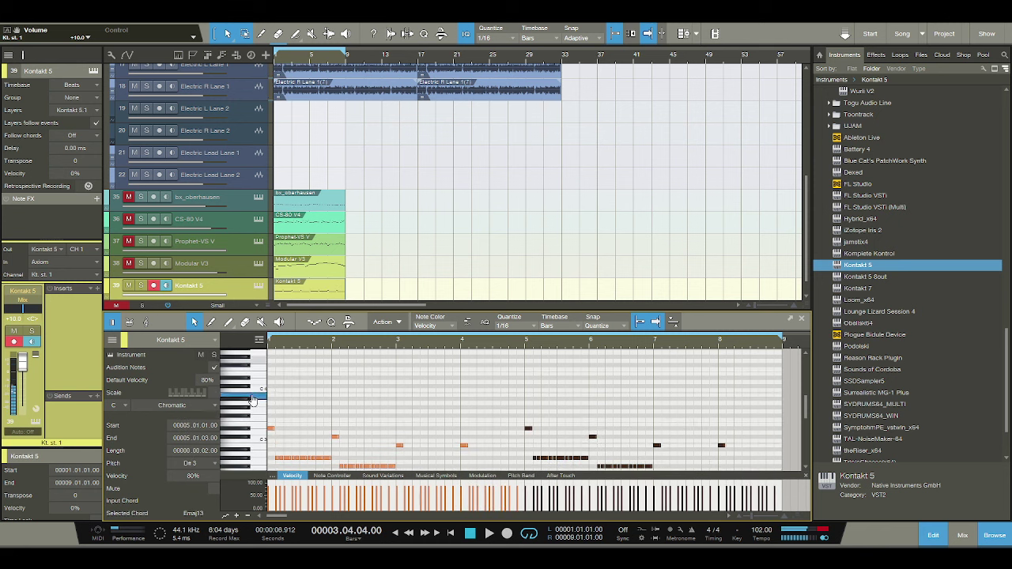
scroll(253, 380, down, 1)
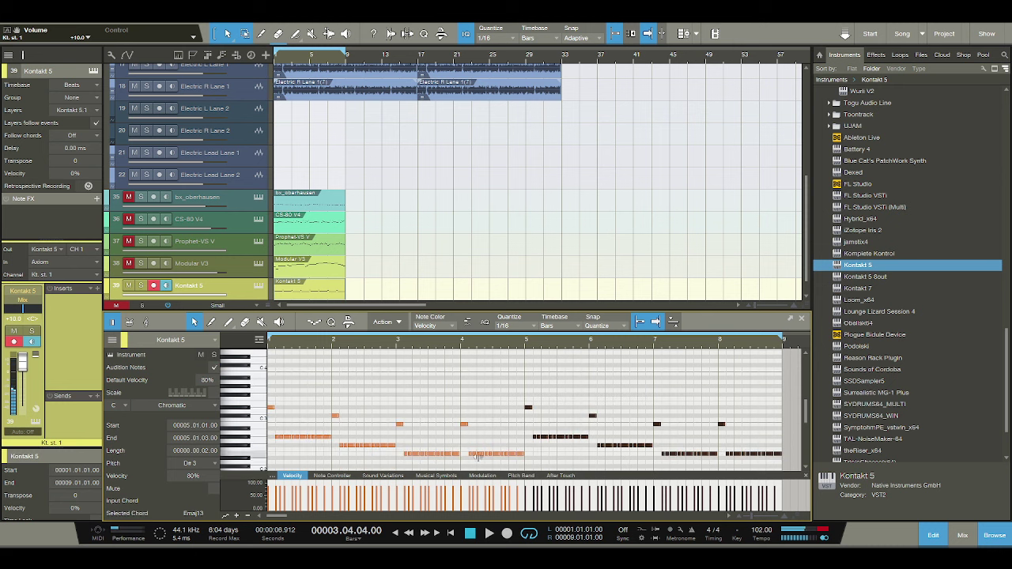
click(470, 535)
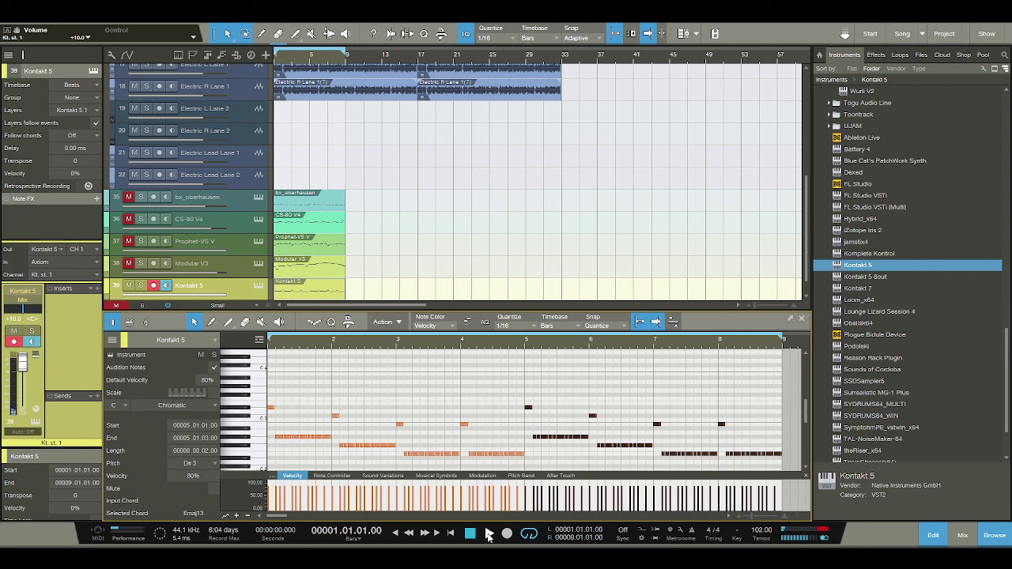
click(489, 533)
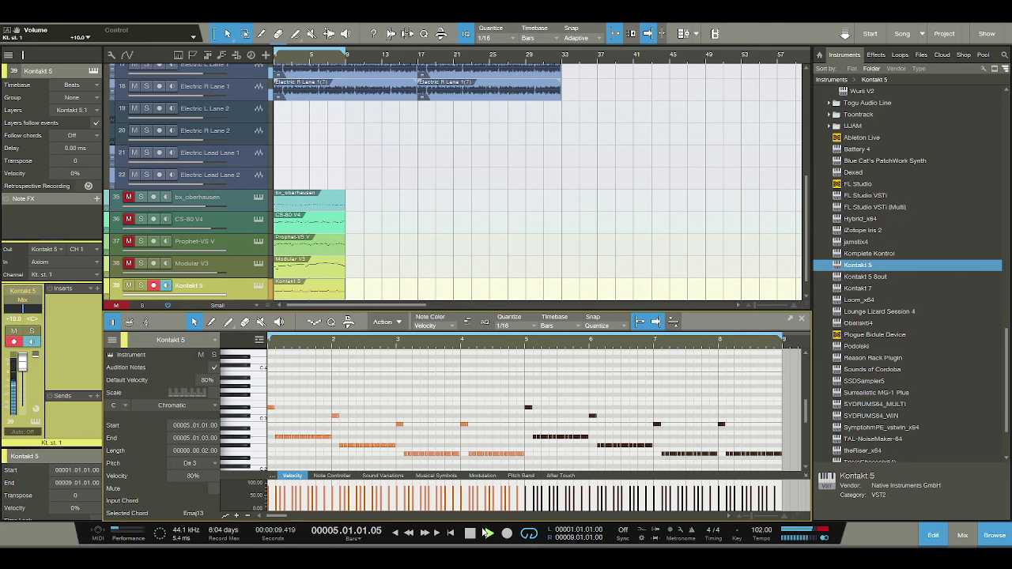
Replay the part from the start, and raise the note on beat 3 of bar 1 to A#2.
click(470, 533)
click(488, 533)
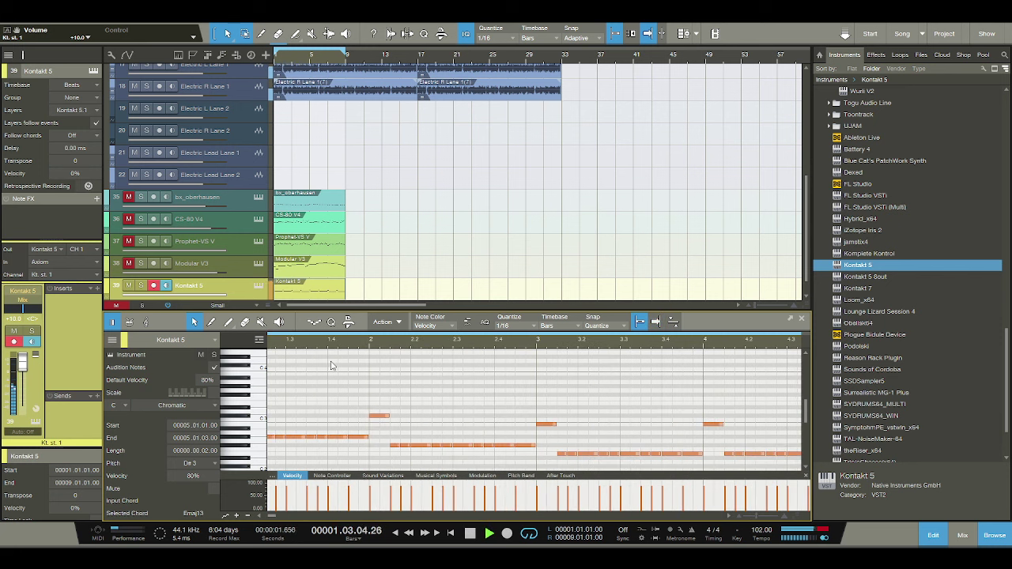
key(f)
key(e)
key(space)
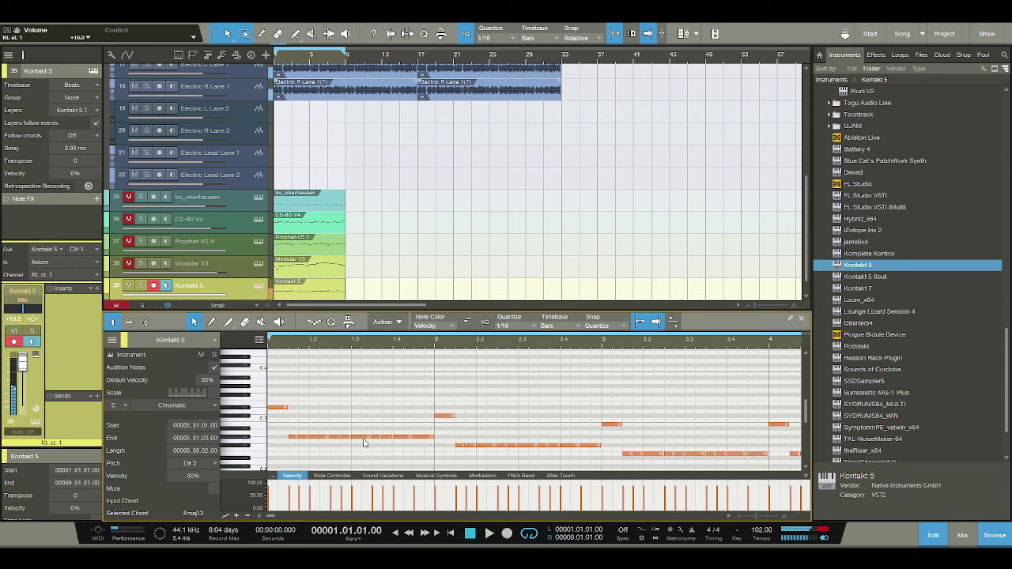
click(357, 435)
key(Up)
key(Up)
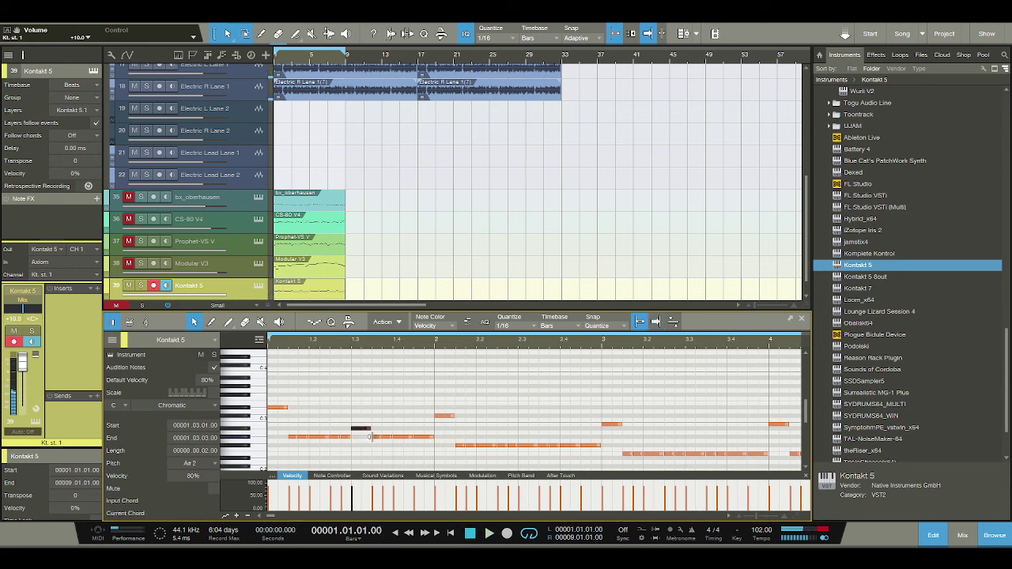
Raise the note on beat 4 of bar 1 to B2 and play the bar.
click(396, 437)
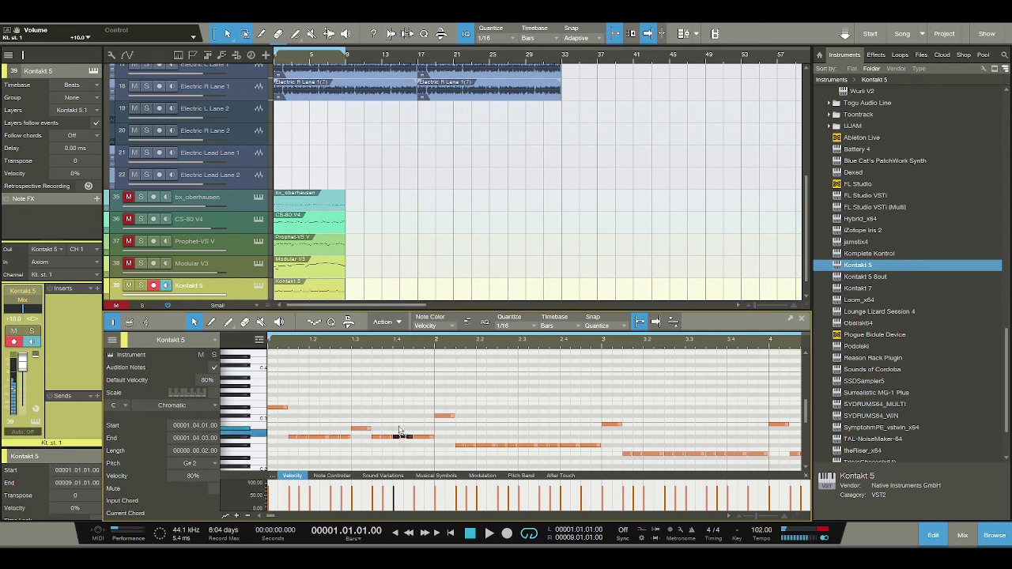
key(Up)
key(Up)
key(Up)
key(space)
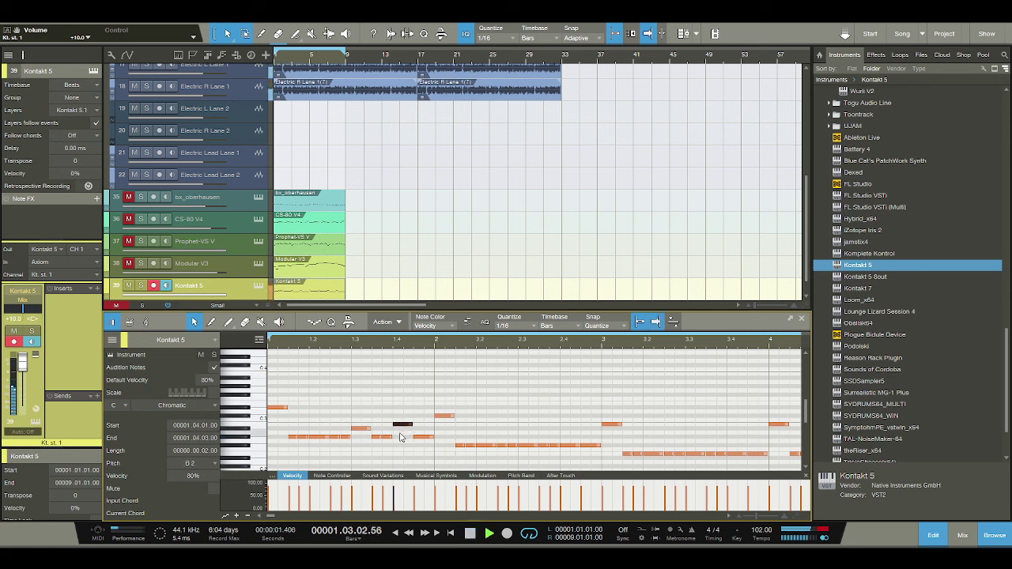
key(space)
In bars 2 and 3, raise the beat 3 notes to A#2 and the beat 4 notes to B2.
click(527, 445)
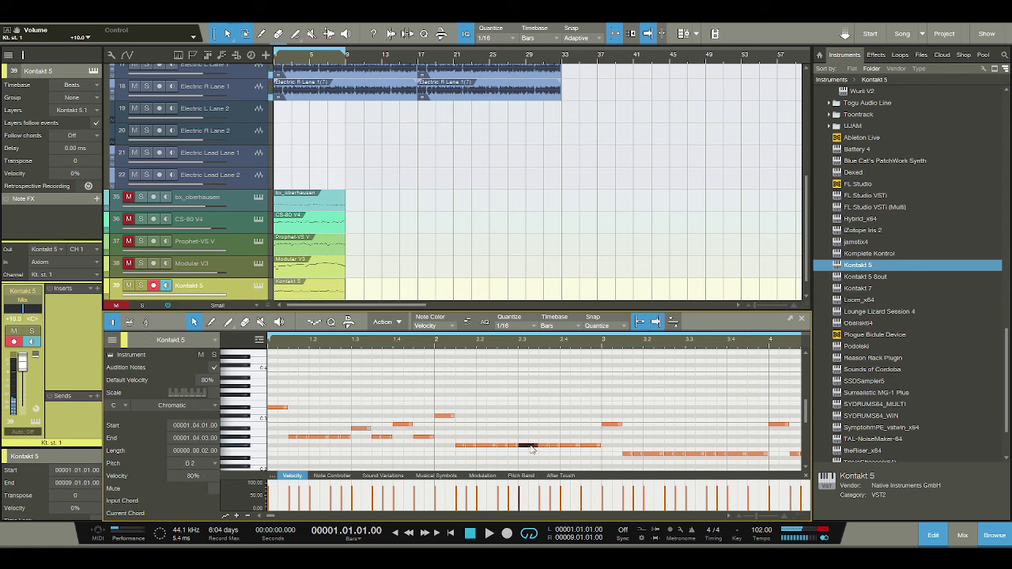
drag(531, 435, 571, 431)
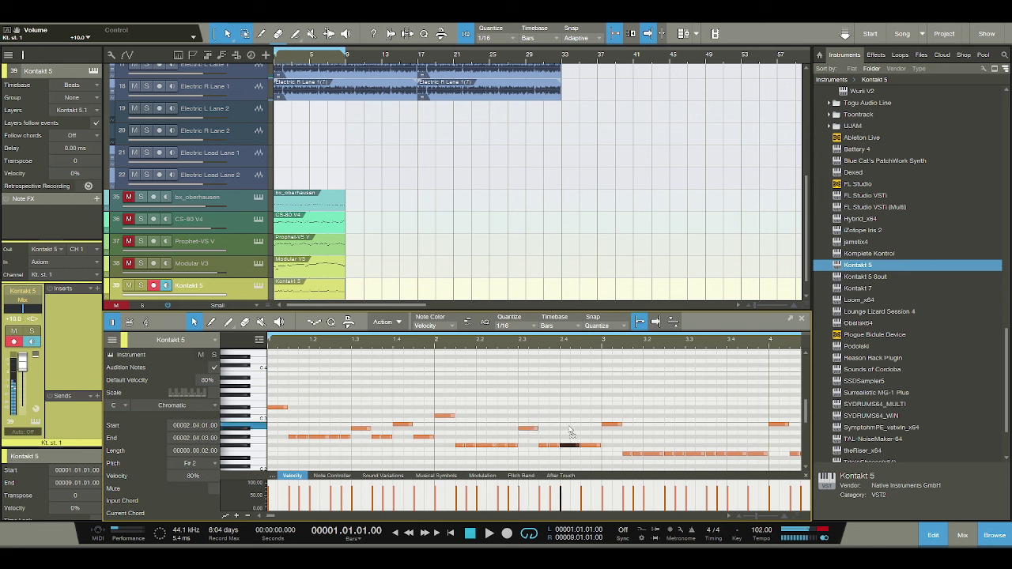
click(695, 453)
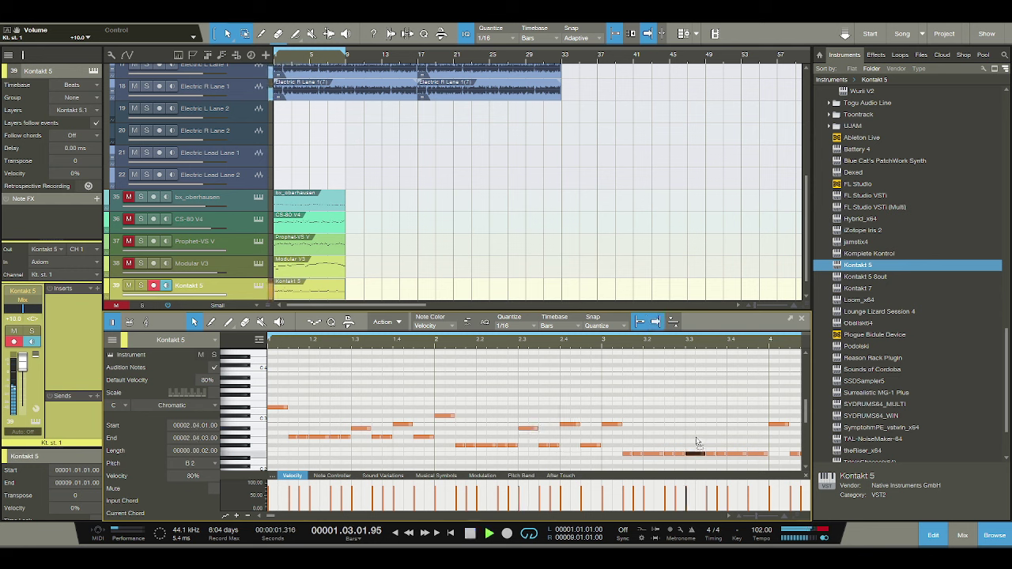
drag(697, 432, 736, 429)
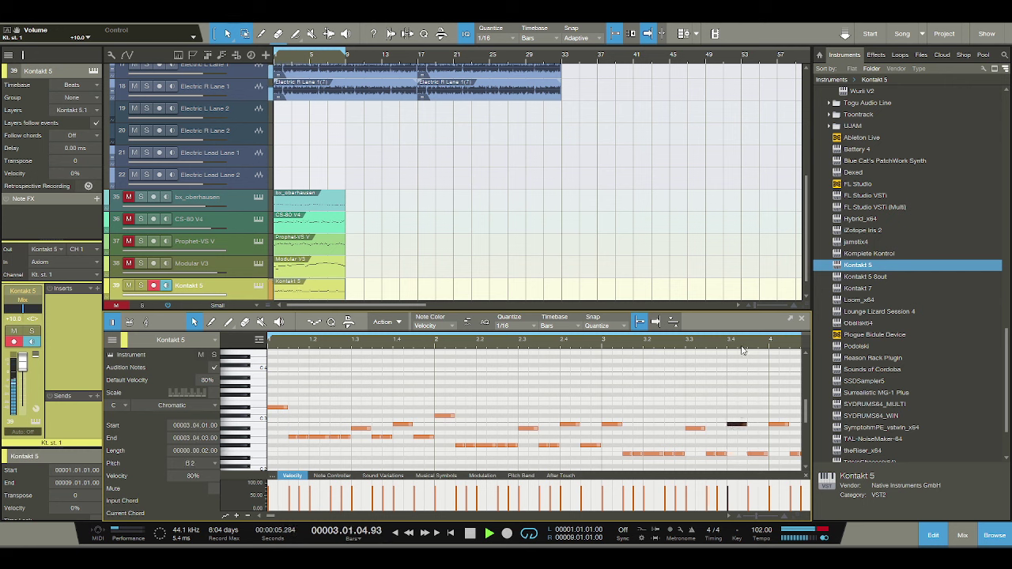
In bar 4, raise the beat 3 note to A#2 and the beat 4 note to B2.
drag(744, 348, 629, 341)
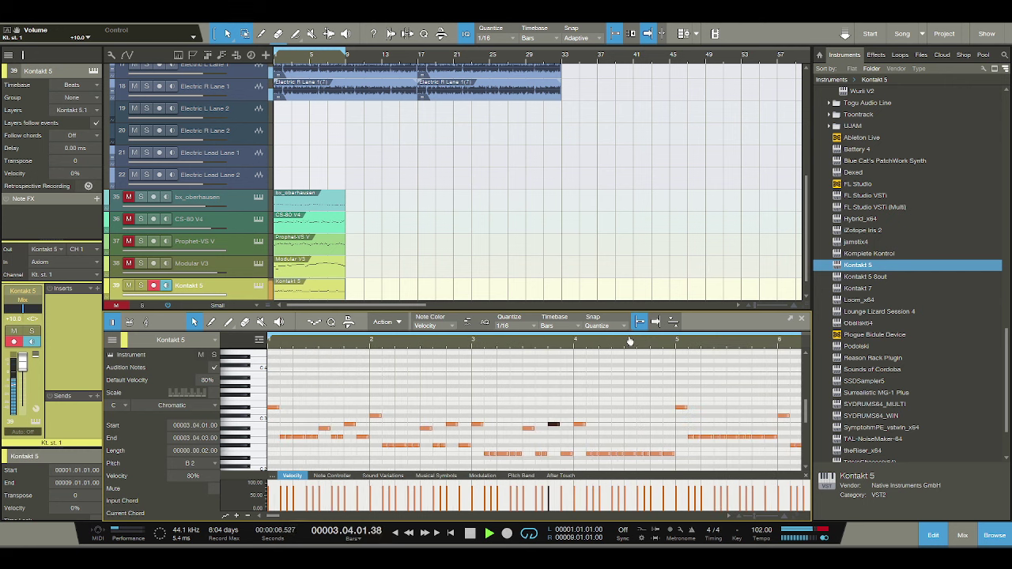
key(space)
drag(630, 451, 661, 425)
click(656, 440)
key(w)
key(w)
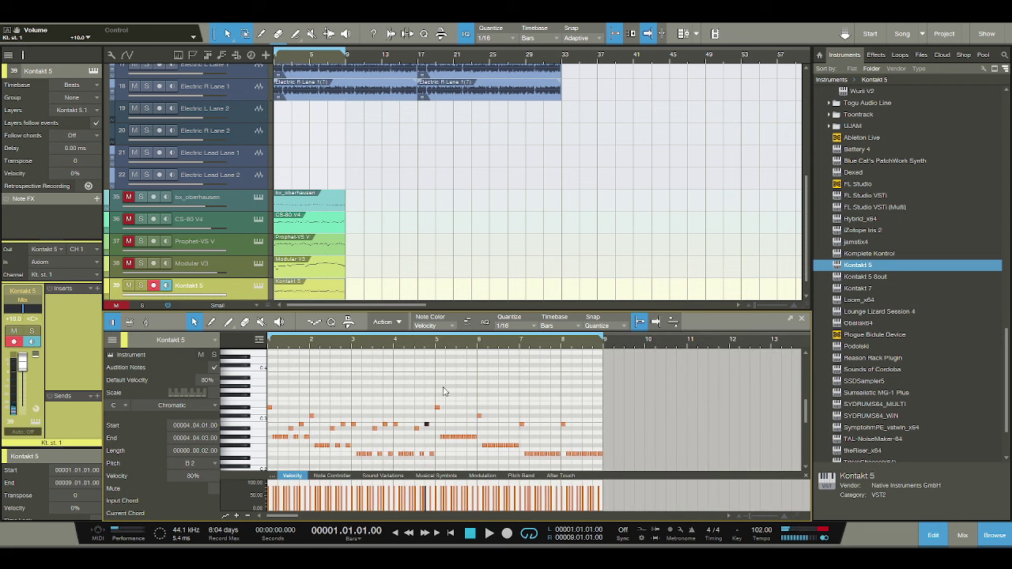
Replace the notes in bars 5 to 8 with a copy of the edited four-bar pattern and play it.
click(440, 400)
drag(440, 400, 605, 474)
key(Delete)
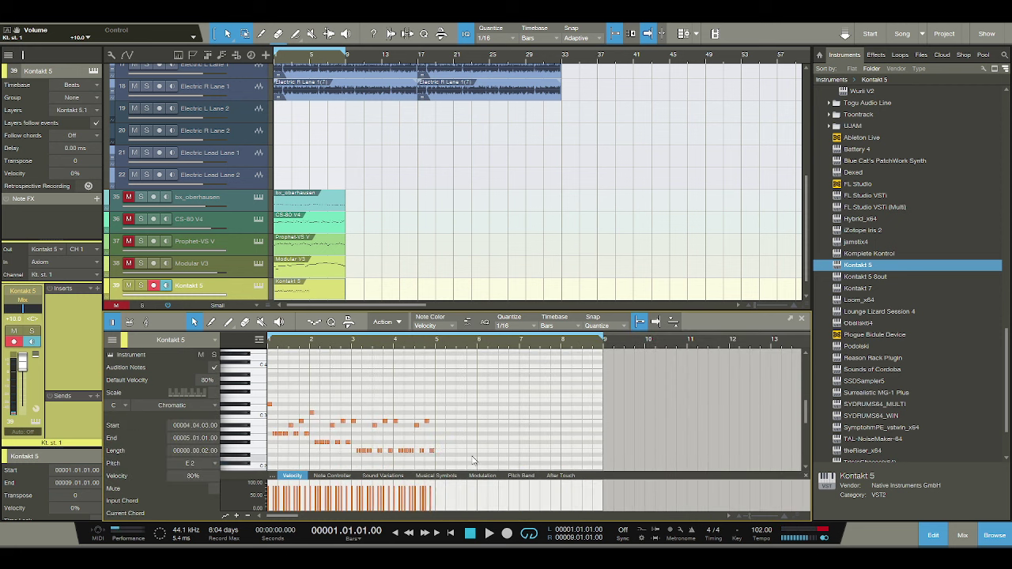
key(ctrl+z)
key(space)
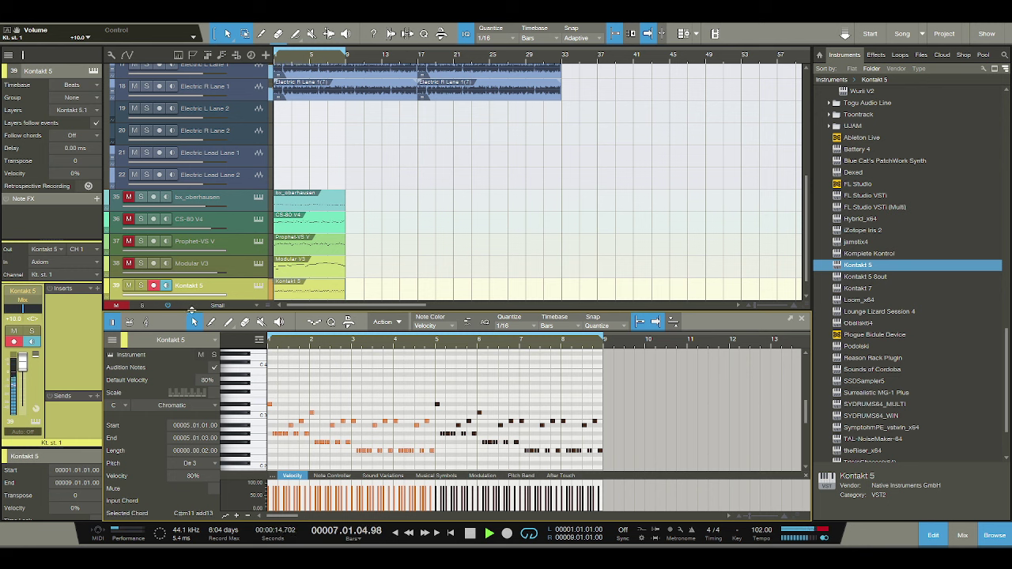
Listen with the Modular V3 track unmuted, stop playback, and mute both Modular V3 and Kontakt 5.
click(130, 265)
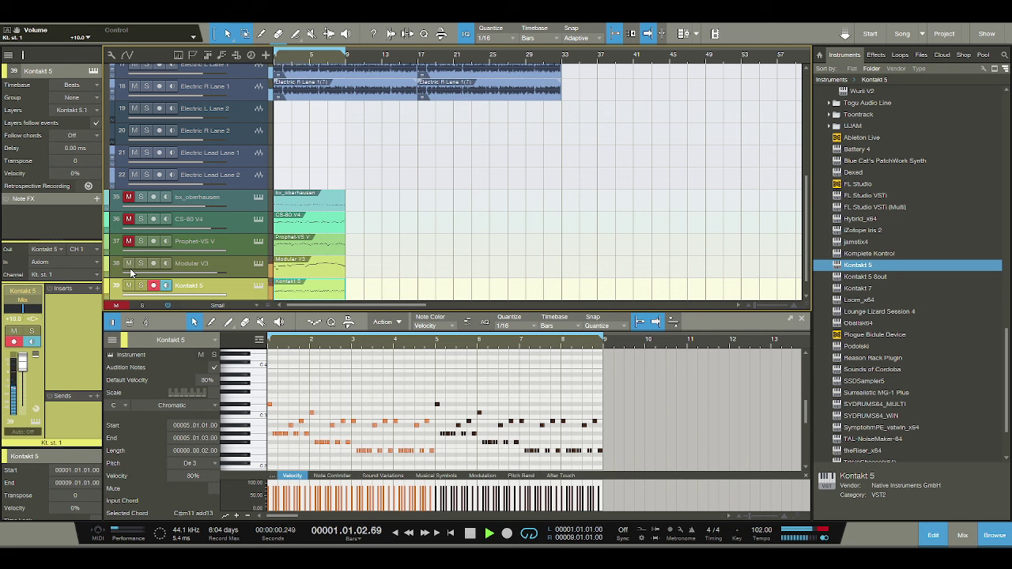
click(129, 263)
key(space)
click(129, 285)
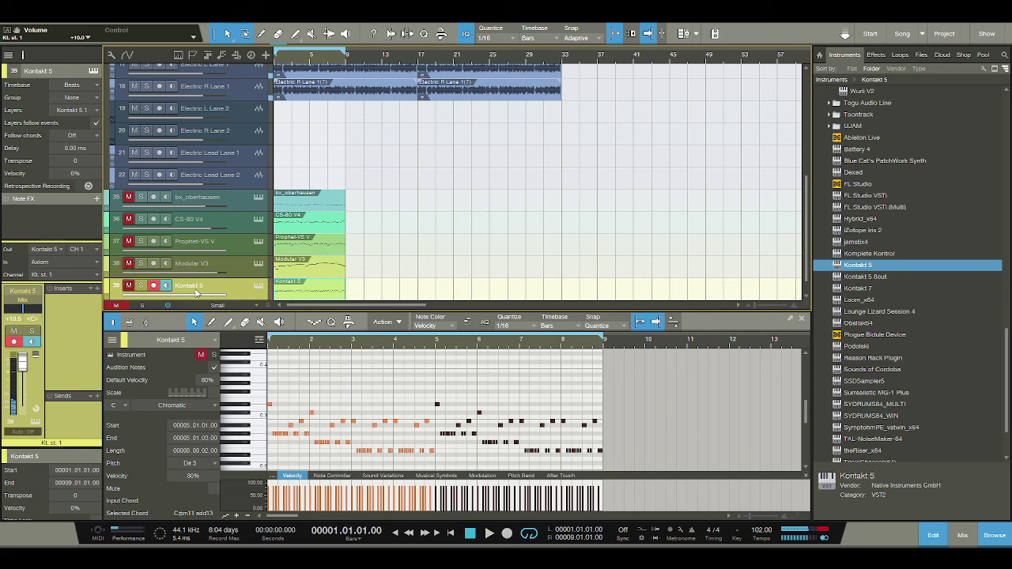
Find Synthi V in the instrument list and add it as a new track below Kontakt 5.
scroll(889, 356, up, 2)
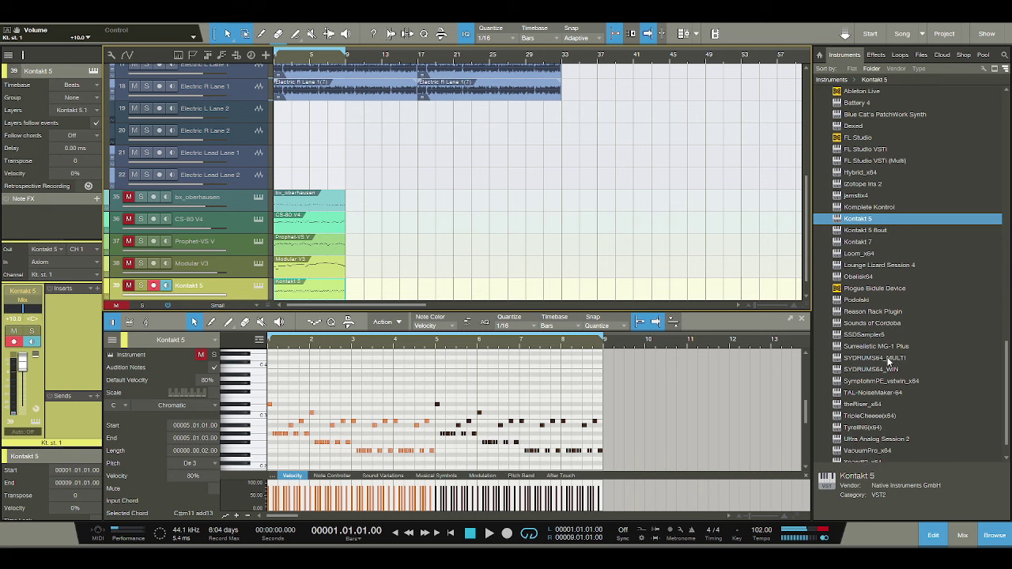
scroll(885, 360, up, 8)
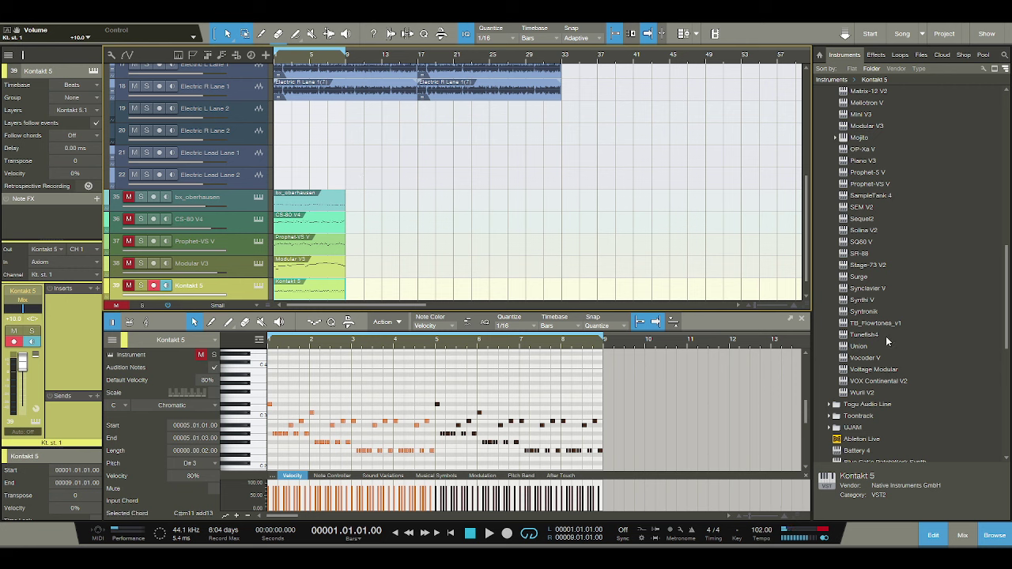
scroll(868, 317, up, 2)
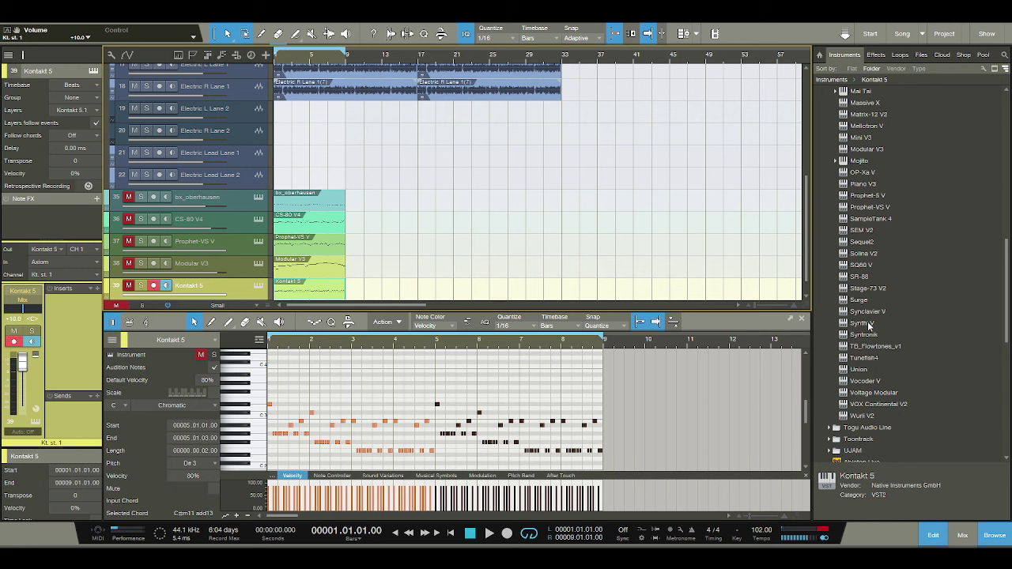
scroll(868, 324, up, 6)
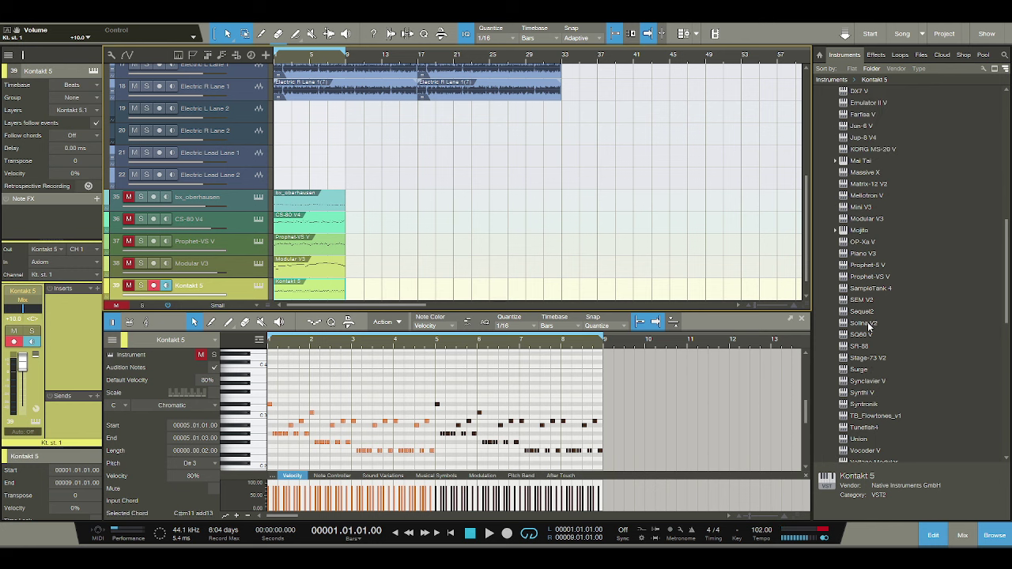
scroll(868, 326, up, 1)
scroll(875, 333, down, 4)
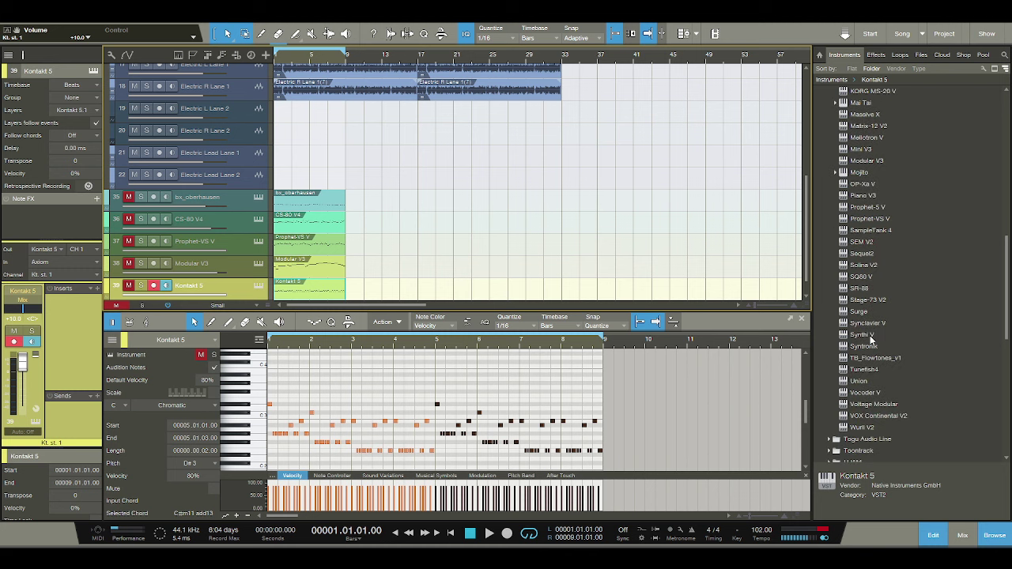
scroll(713, 269, down, 1)
drag(863, 335, 254, 286)
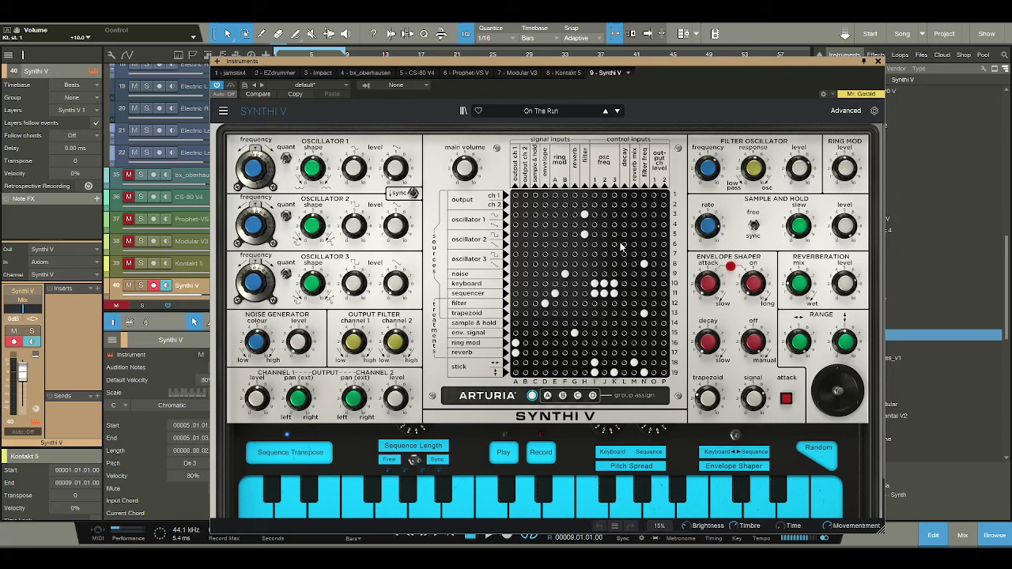
Load the Bright Pop Keys preset in Synthi V and create an empty eight-bar part on its track.
click(617, 111)
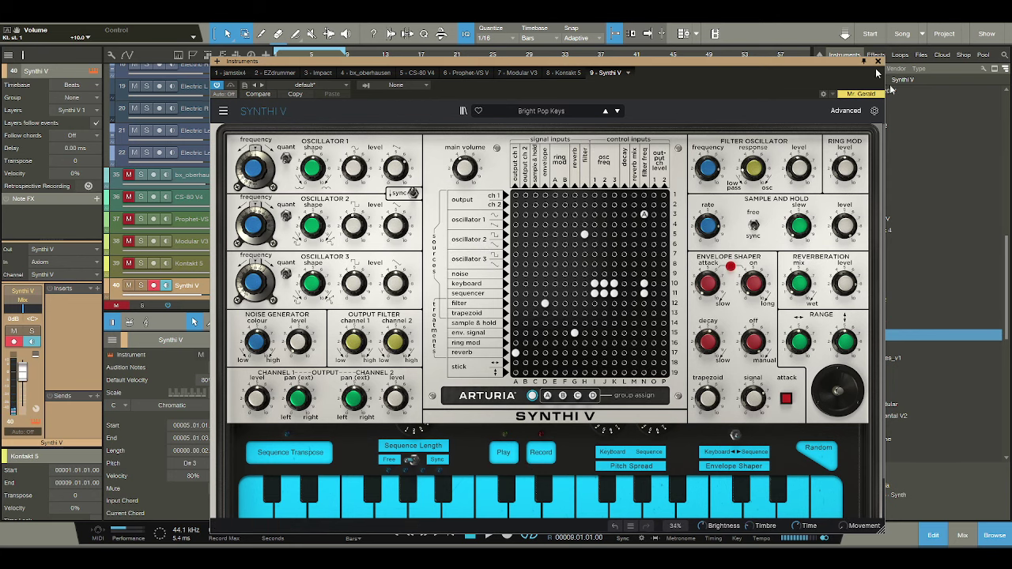
click(877, 62)
click(285, 289)
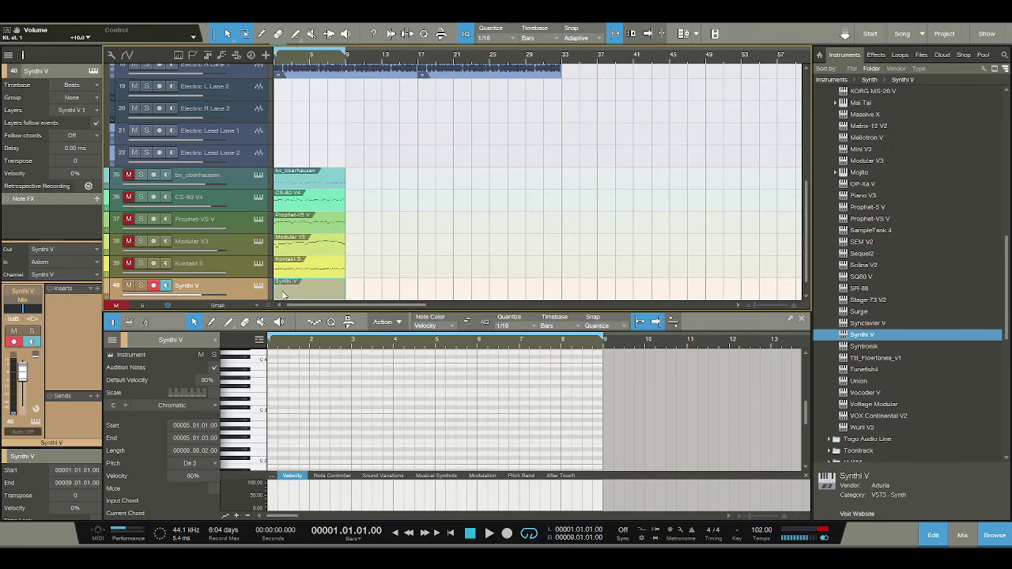
Audition the song and enter an eighth-note D#3 at the start of the Synthi V part.
click(488, 533)
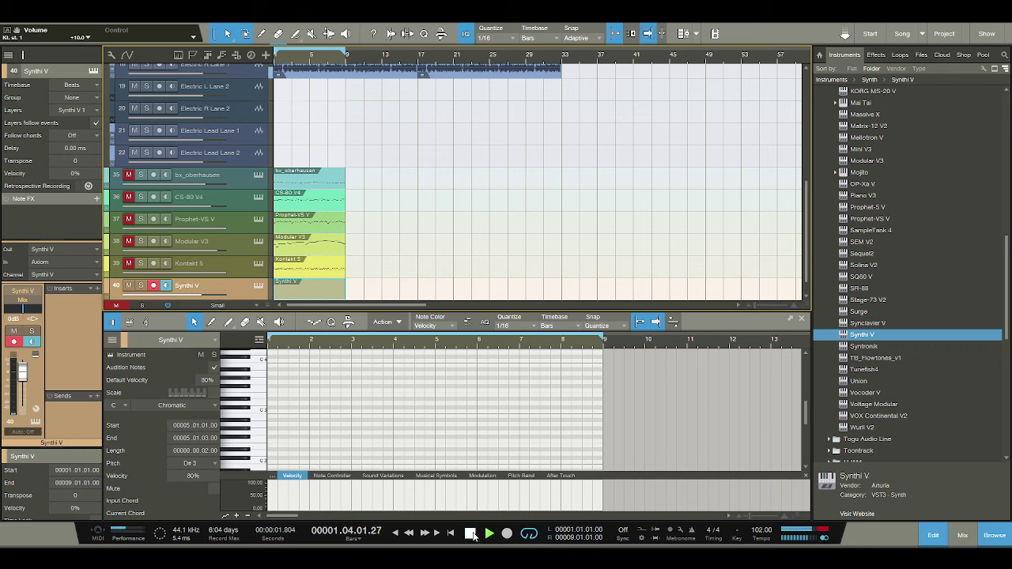
click(471, 533)
key(space)
click(471, 534)
key(space)
click(477, 536)
scroll(283, 355, up, 3)
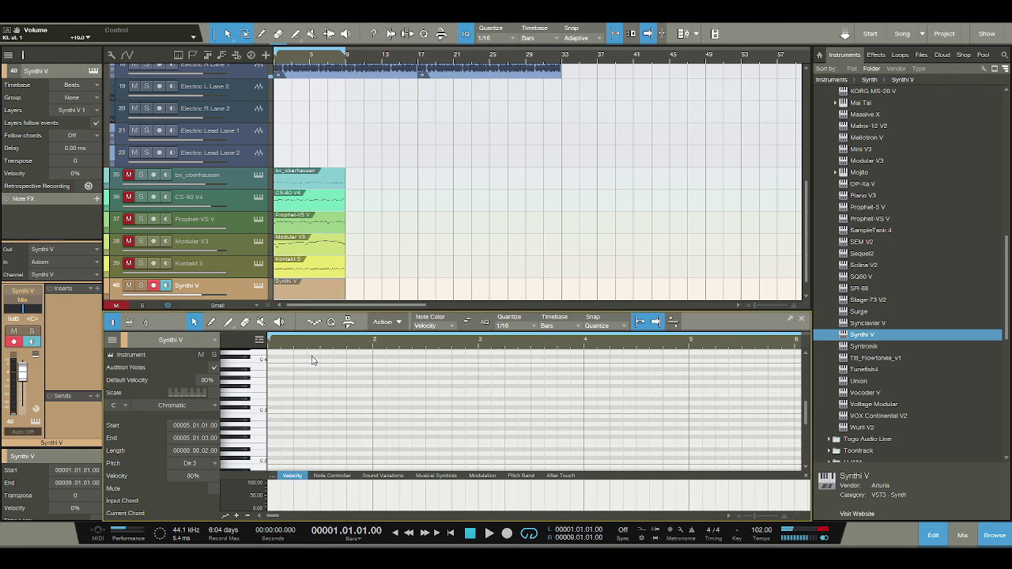
click(275, 399)
drag(276, 399, 286, 404)
key(space)
Add a sixteenth-note D#3 on beat 2 of bar 1 and play the Synthi V part.
click(297, 399)
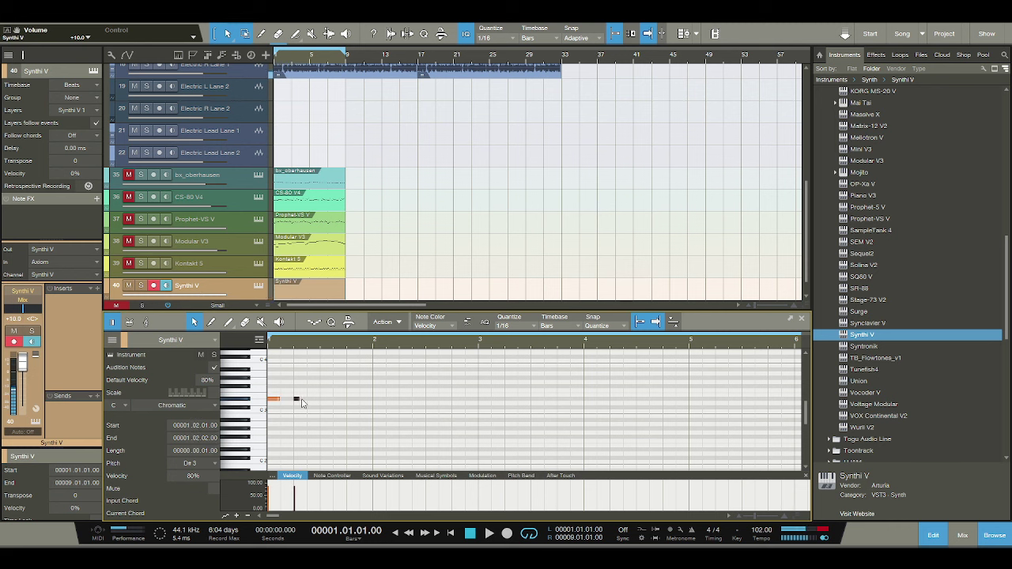
mouse_move(301, 402)
mouse_down()
mouse_move(314, 403)
mouse_move(301, 400)
mouse_up()
key(space)
key(space)
click(298, 399)
key(e)
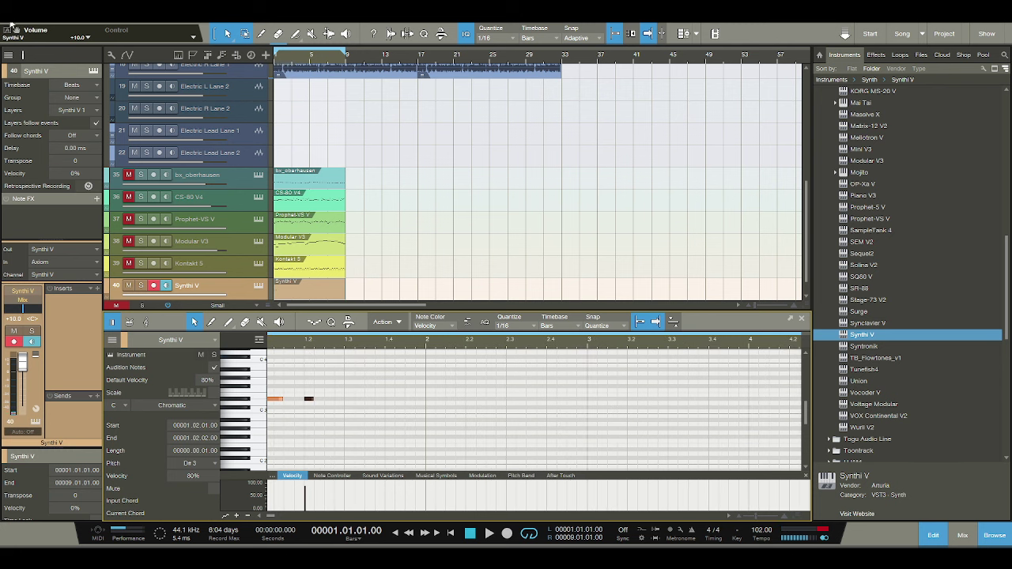
key(space)
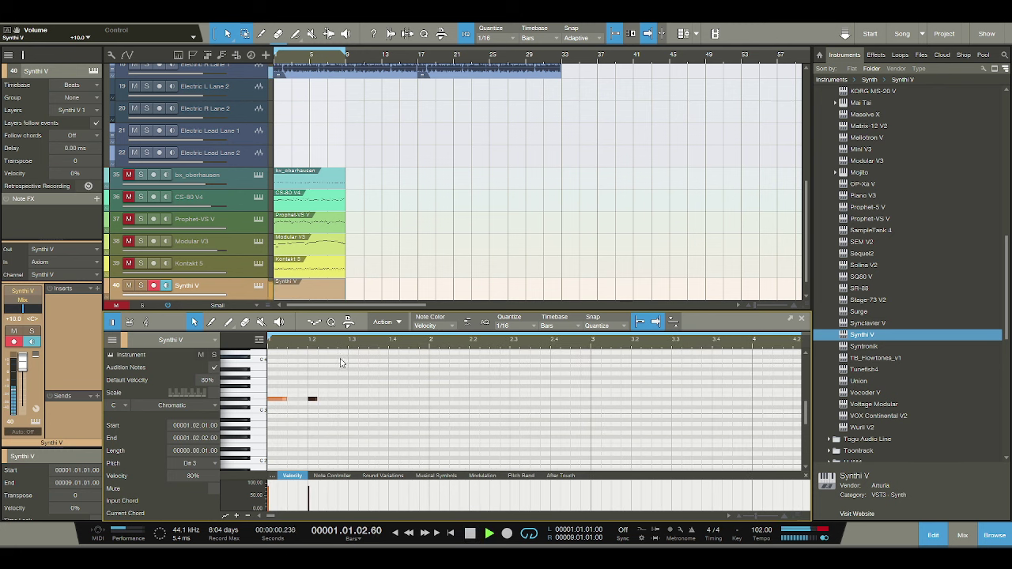
Add sixteenth-note D#3 notes on beat 3 of bar 1 and an eighth note after it, and play them.
click(352, 400)
click(374, 399)
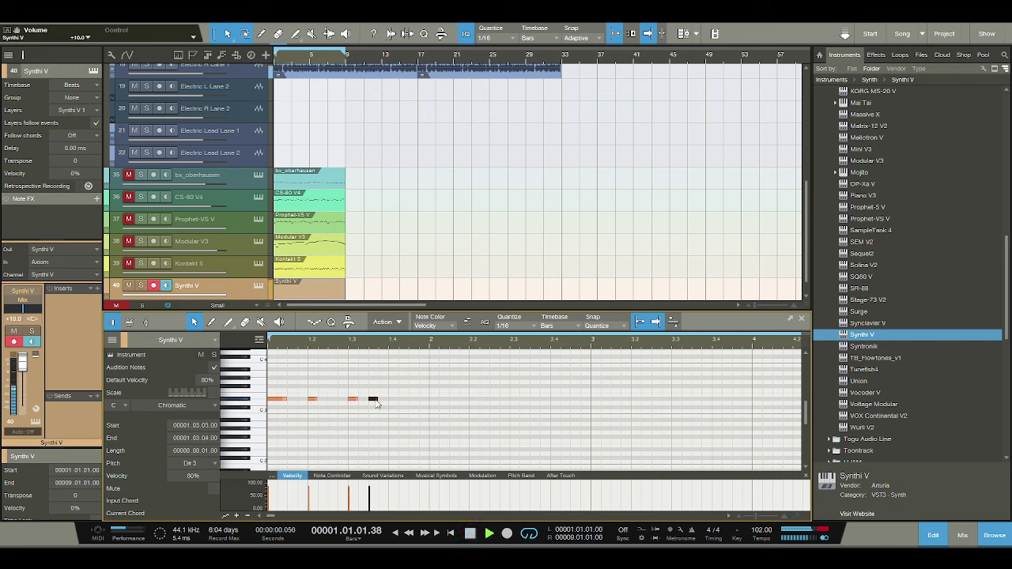
key(space)
key(space)
key(space)
Set the note editor's quantize to 1/32, shift the last D#3 note earlier to 1.03.02.50 and play it.
drag(360, 346, 362, 356)
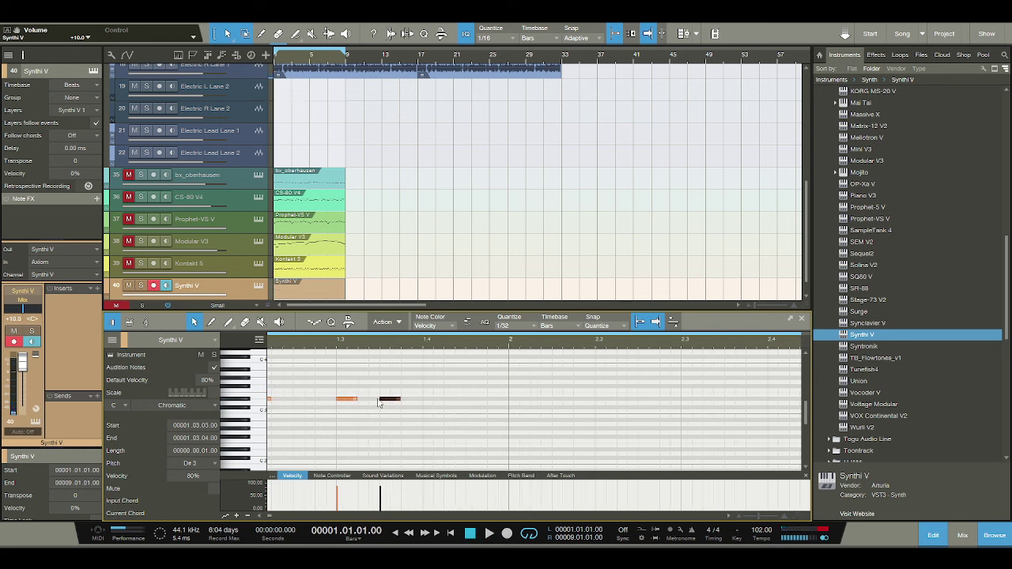
drag(387, 400, 377, 399)
key(space)
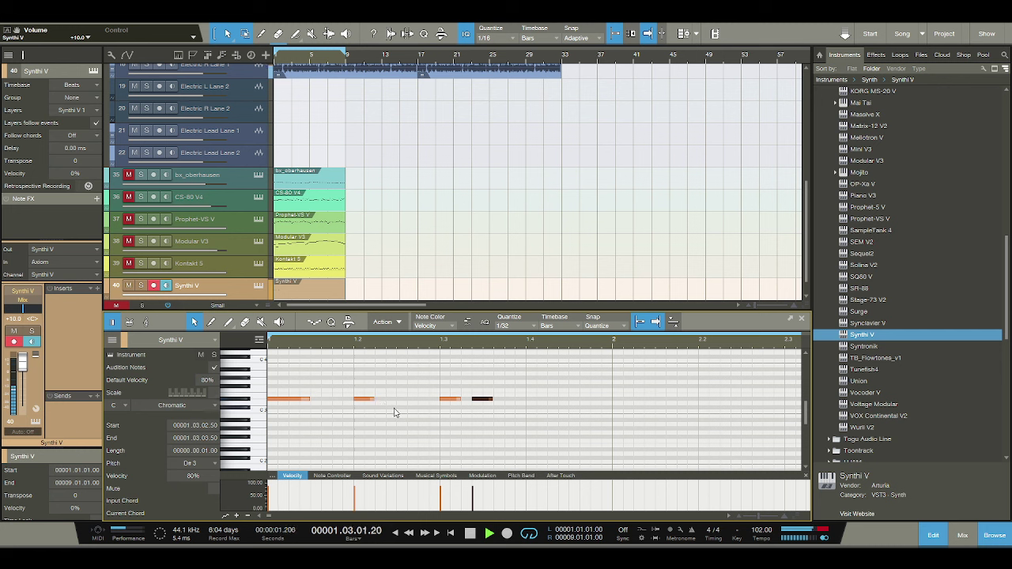
key(space)
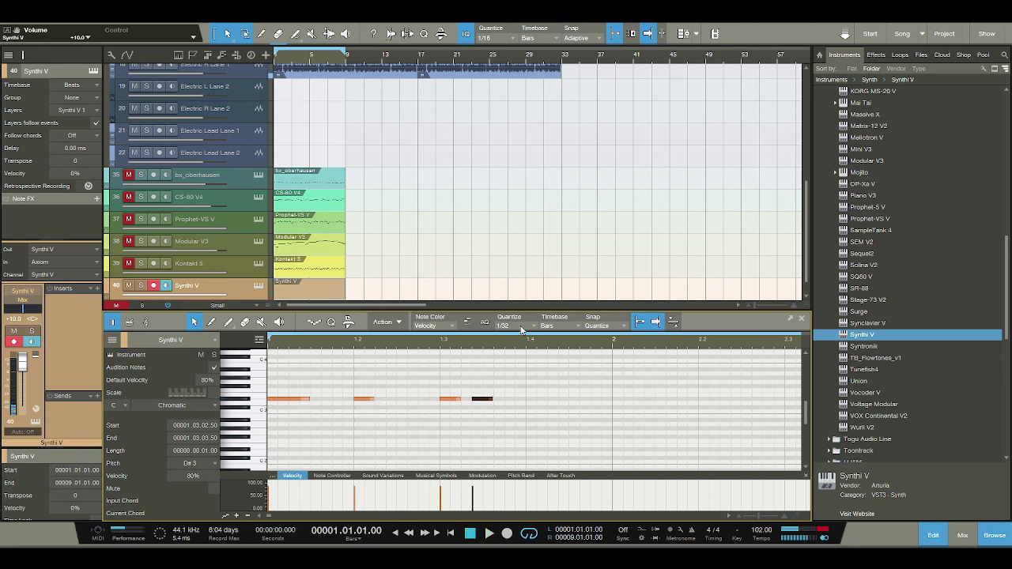
Set the note editor's quantize to 1/64, move the last D#3 note to 1.03.02.75 and play the bar.
key(alt+Right)
drag(486, 399, 490, 399)
key(space)
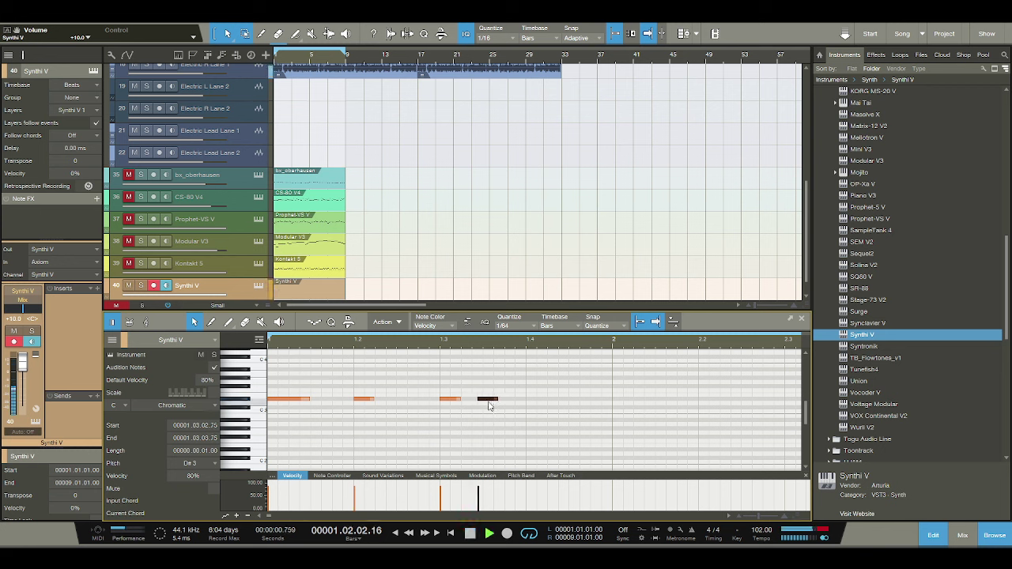
key(space)
key(space)
key(space)
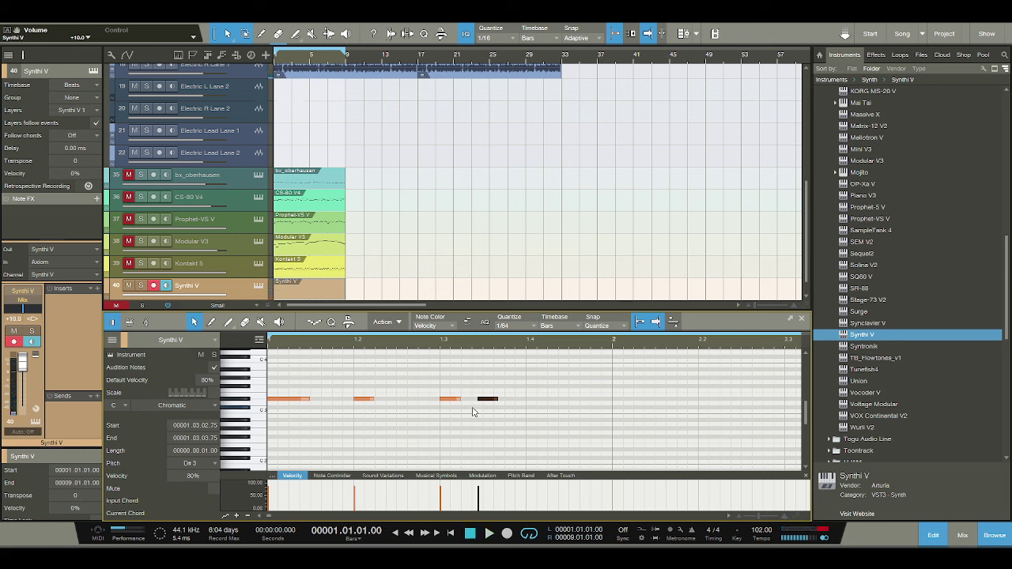
scroll(481, 355, up, 3)
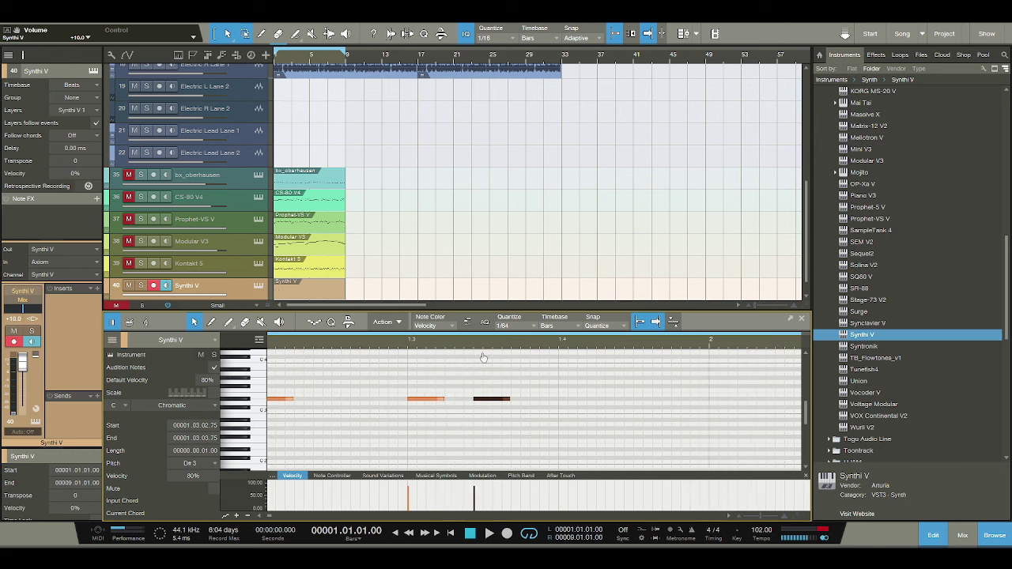
Add a sixteenth-note D#3 near beat 4 of bar 1, shift it to 1.03.04.75 and play the Synthi V part.
scroll(483, 349, down, 1)
key(space)
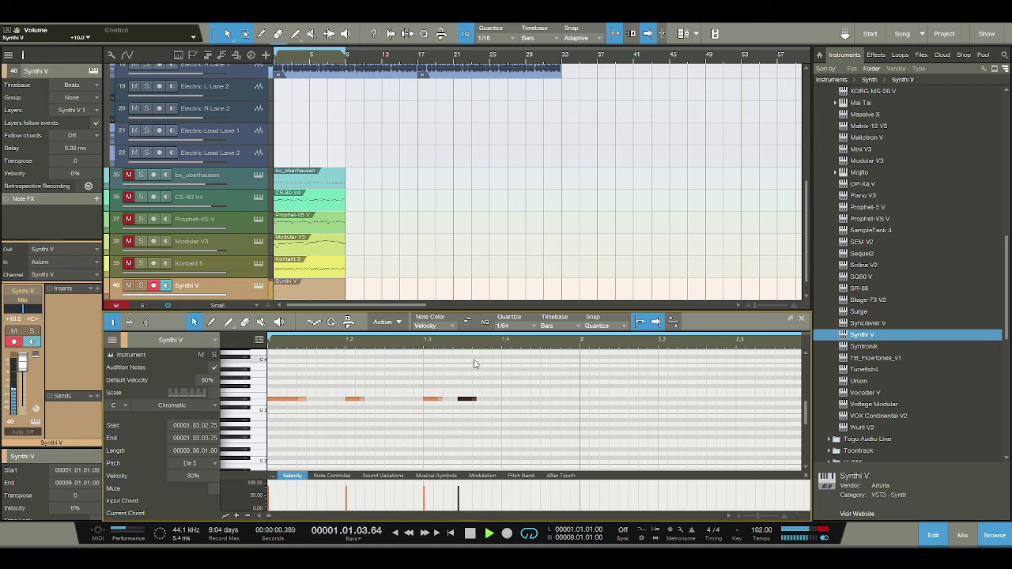
key(space)
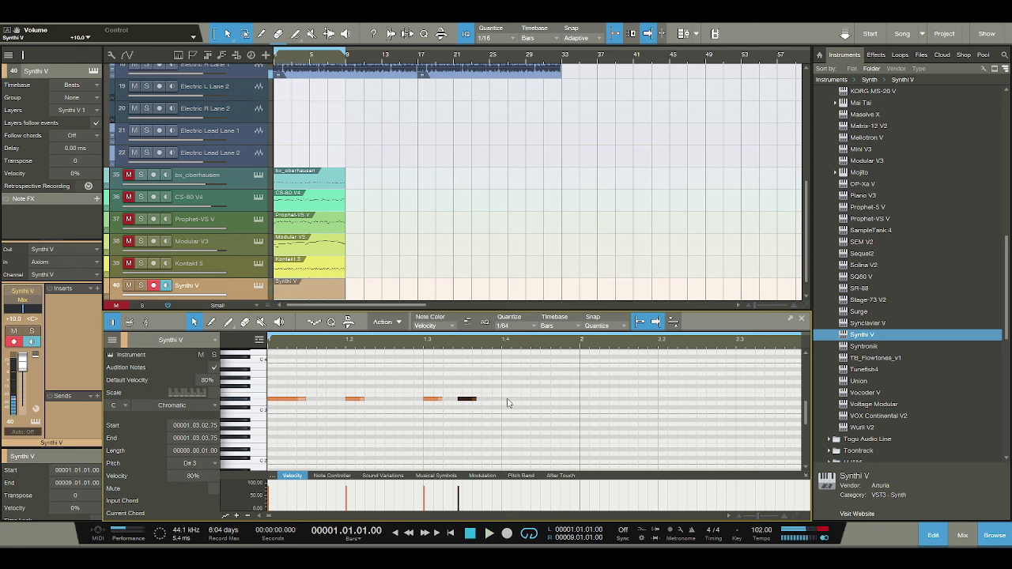
click(508, 401)
drag(510, 399, 520, 399)
key(space)
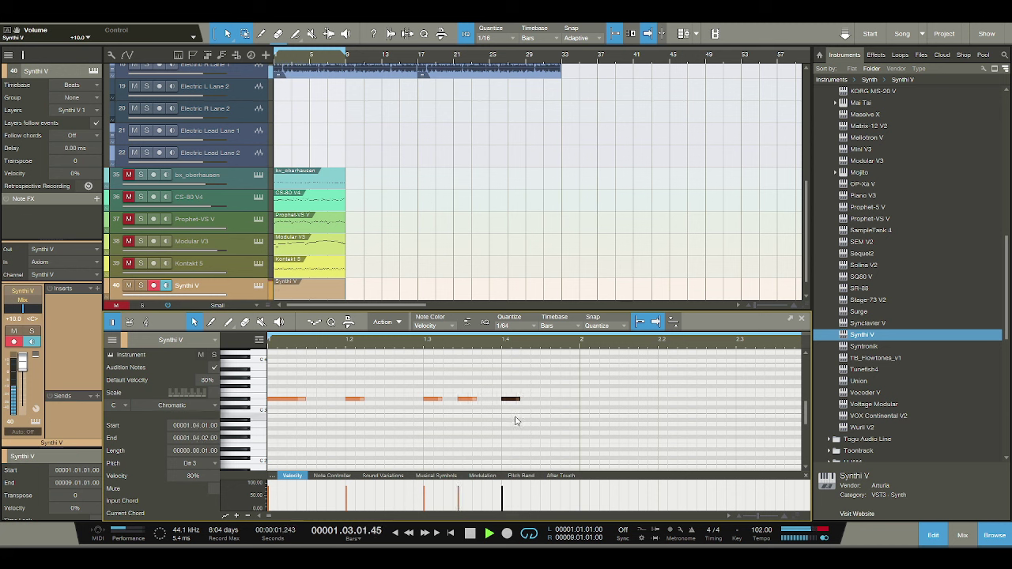
drag(511, 401, 506, 403)
key(space)
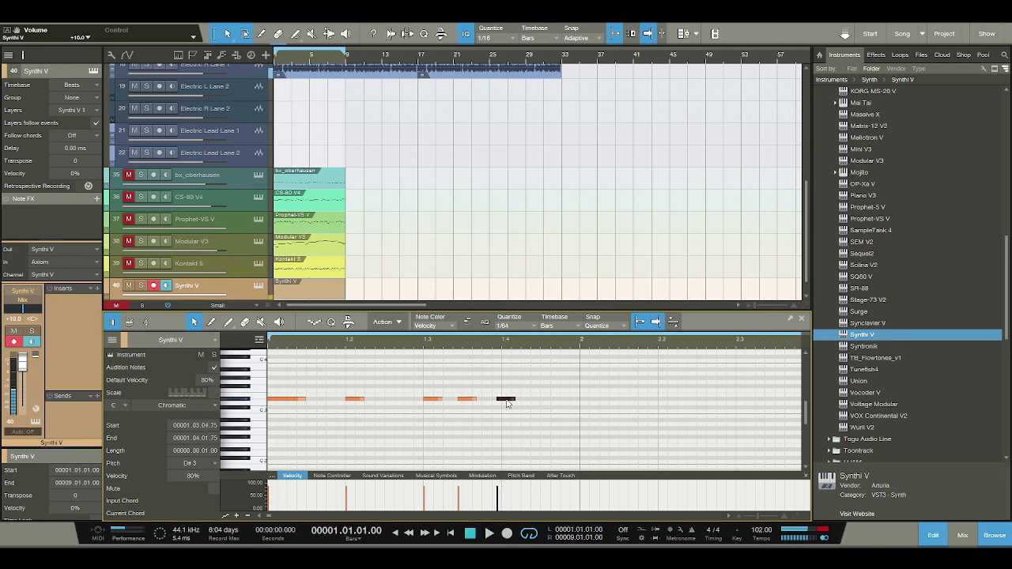
Add a sixteenth-note B2 after the last D#3, move it to 1.04.01.75 and play the bar.
click(527, 416)
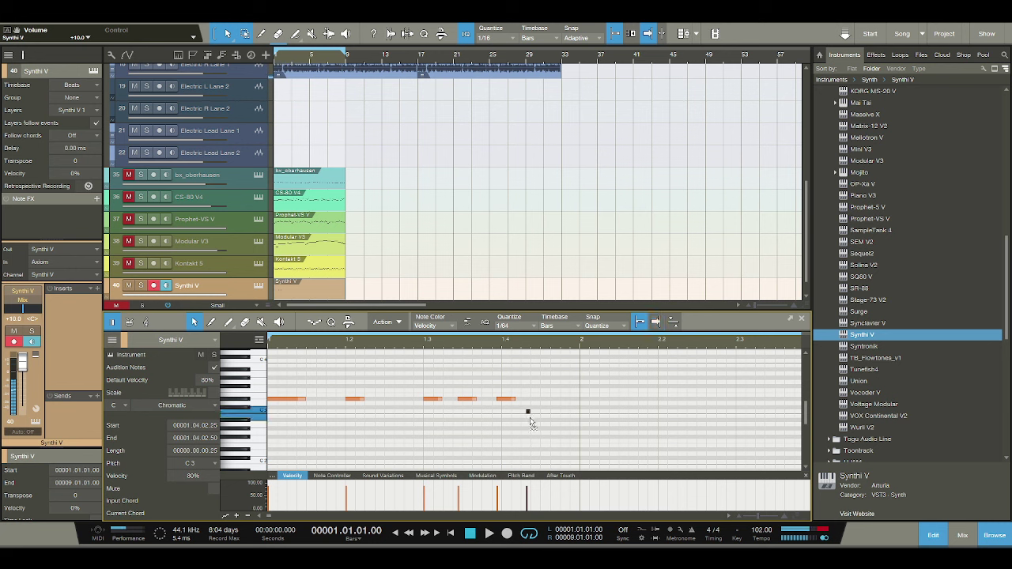
key(space)
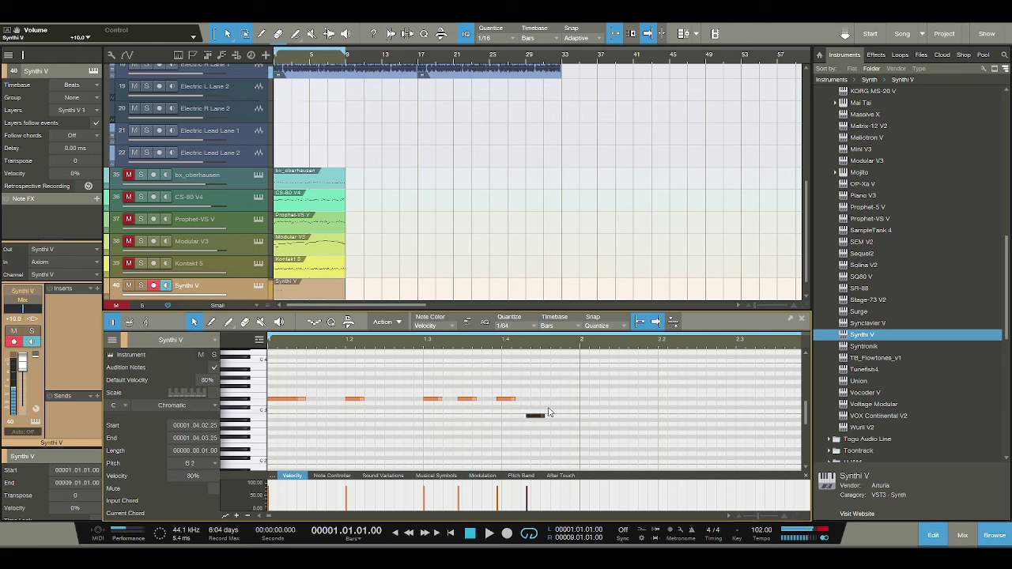
drag(542, 419, 530, 420)
key(space)
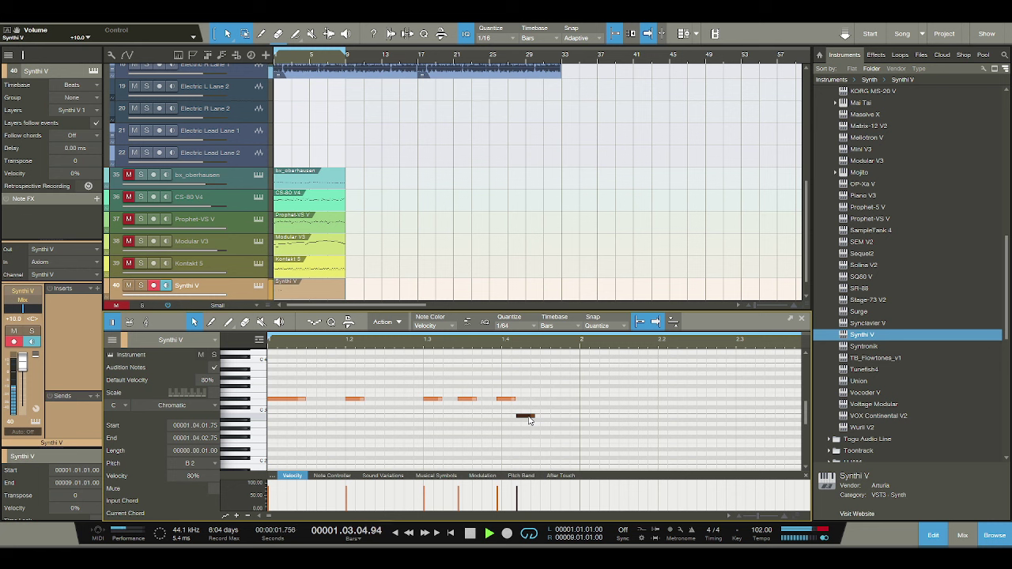
key(space)
Add an eighth-note C#3 near the end of bar 1, move it to start at 1.04.04.00 and play it.
click(542, 408)
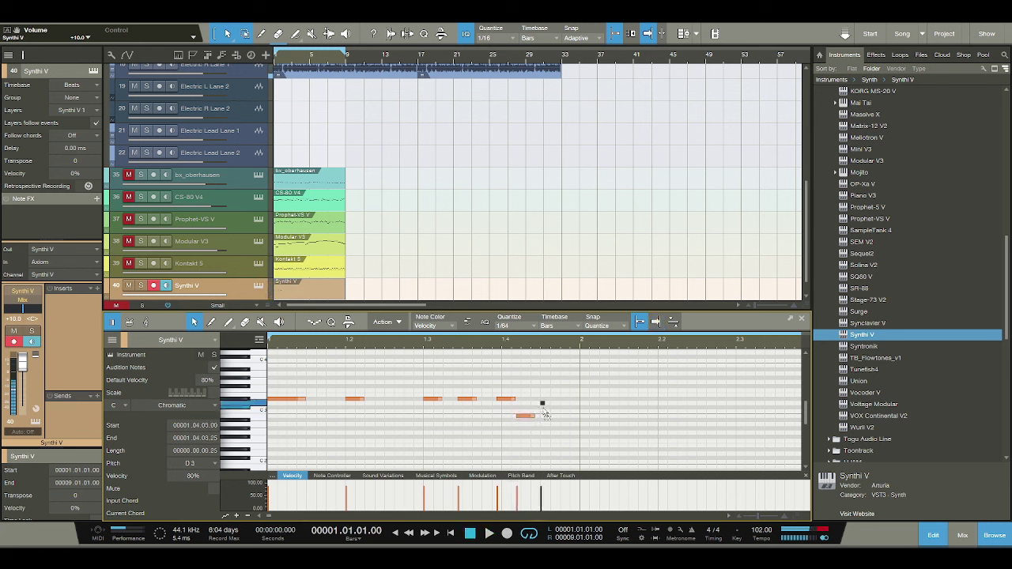
drag(545, 408, 578, 409)
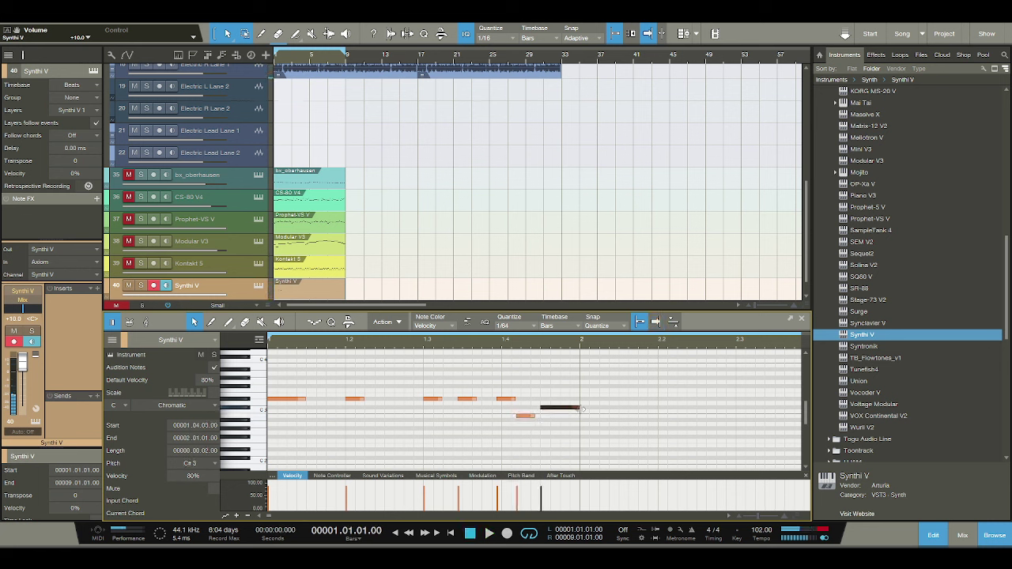
key(space)
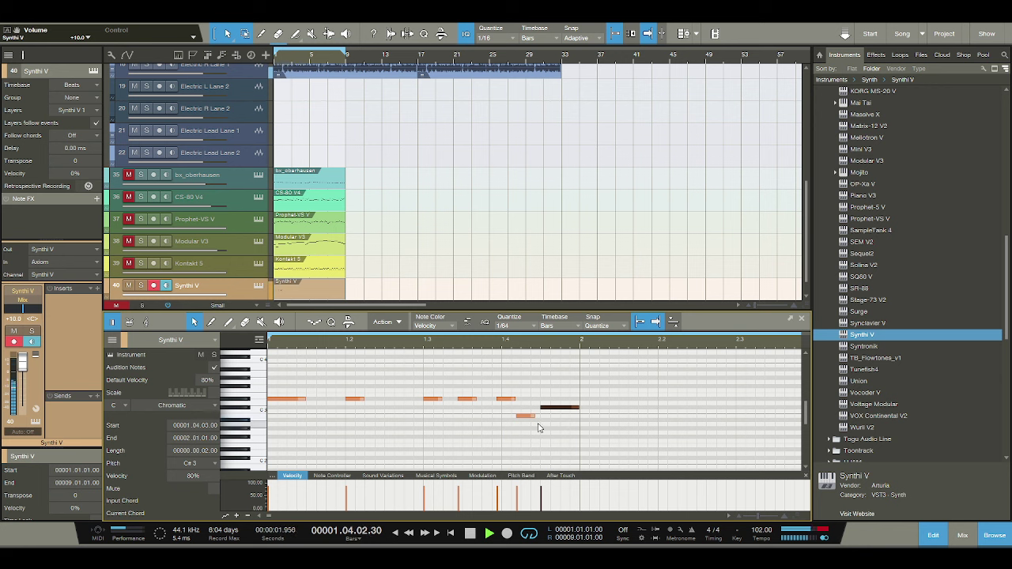
key(space)
drag(551, 409, 561, 408)
key(space)
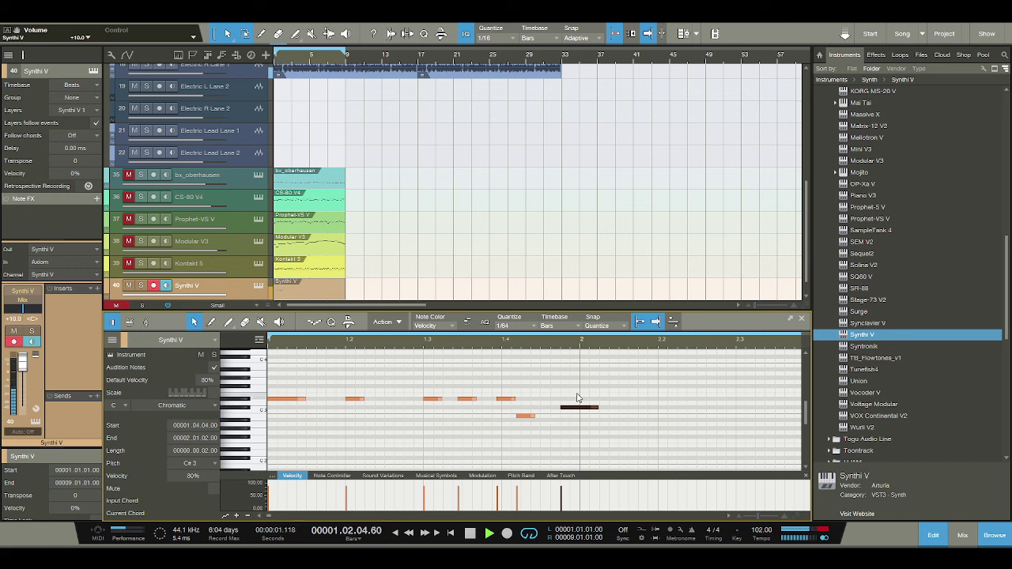
key(space)
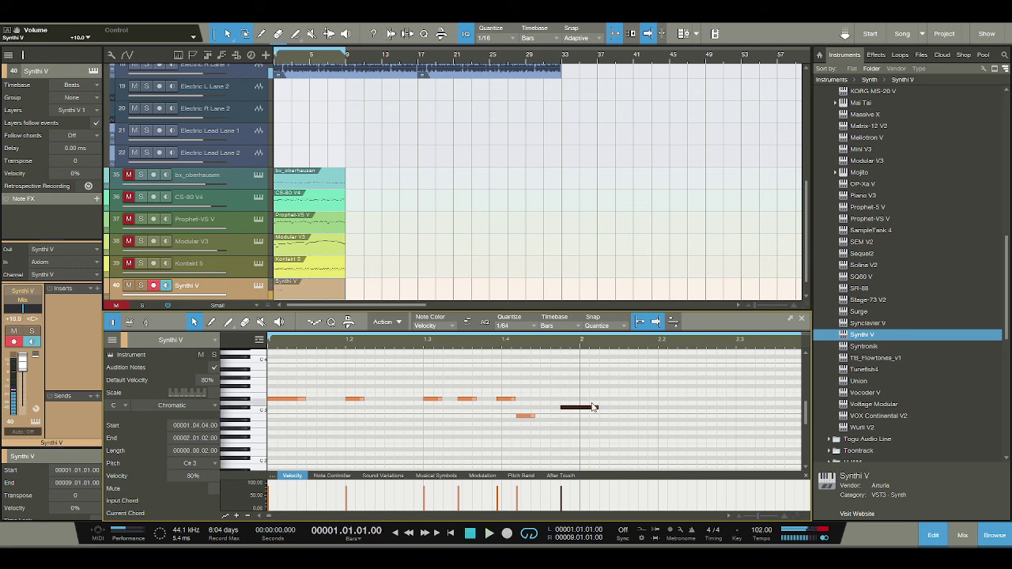
Extend the C#3 note into bar 2 so it ends at 2.02.01.00, and play the part.
drag(598, 407, 653, 411)
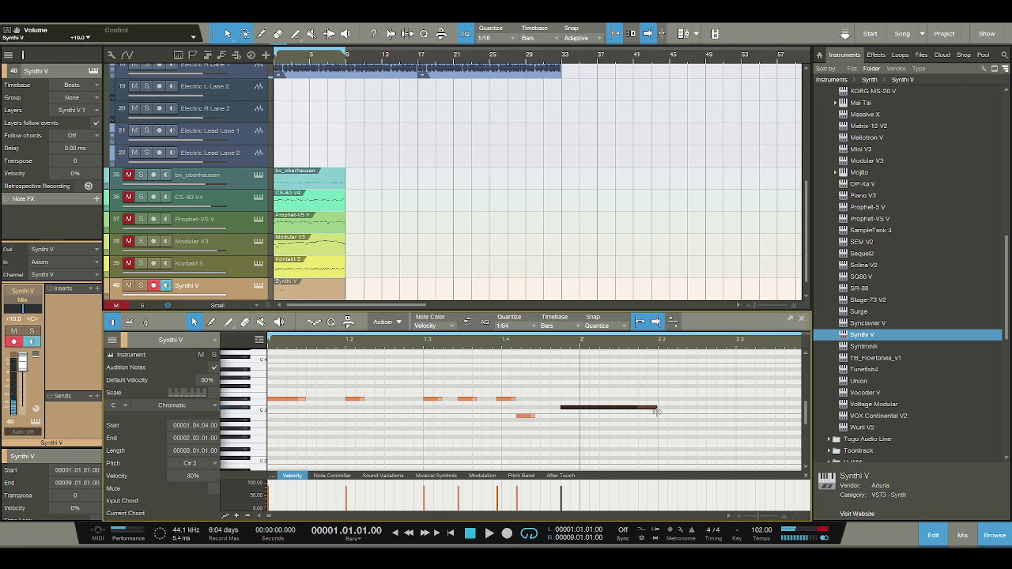
key(space)
key(w)
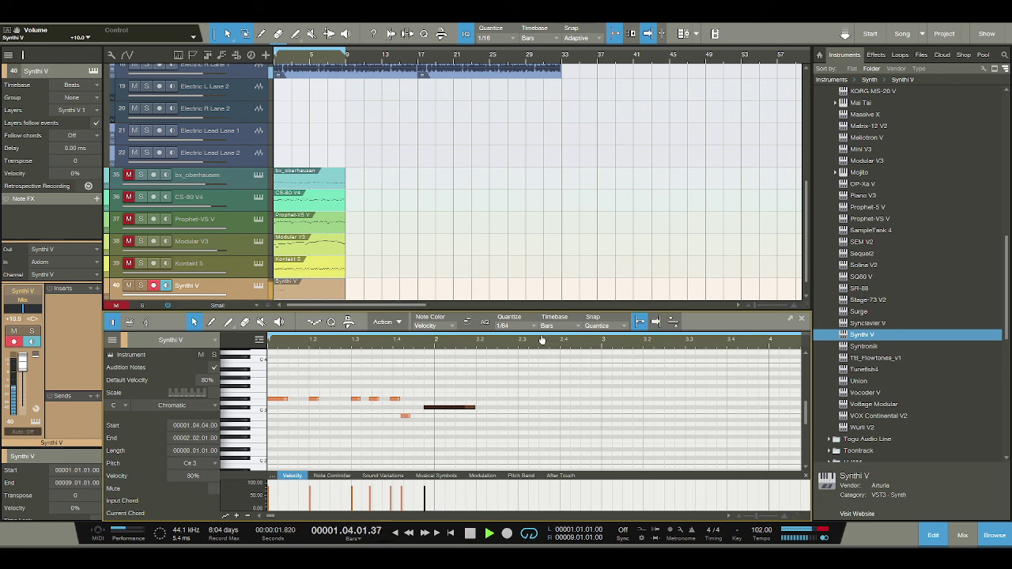
key(w)
key(space)
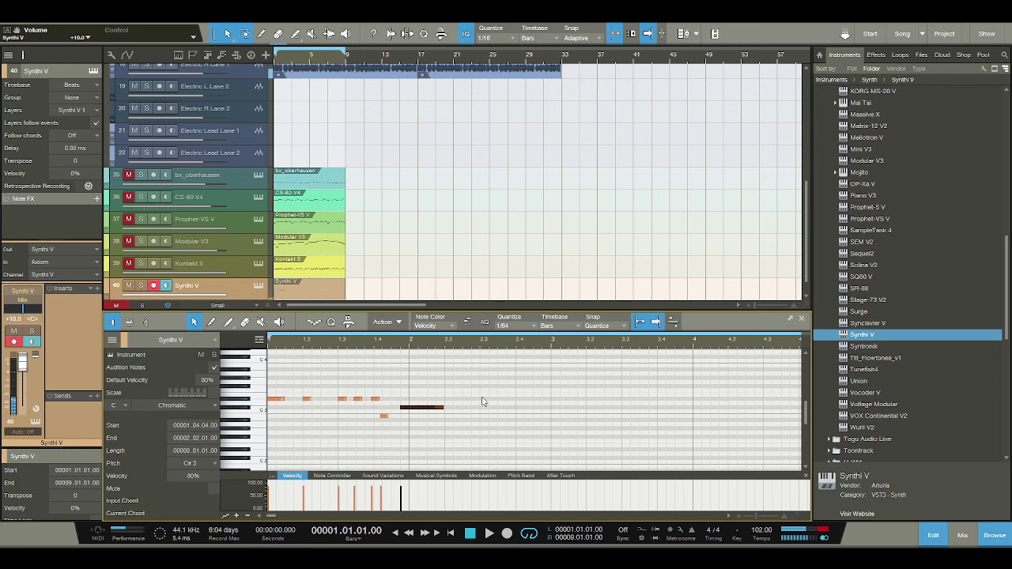
Add a sixteenth-note G#2 in bar 2 at 2.02.02.50 and play the part.
key(e)
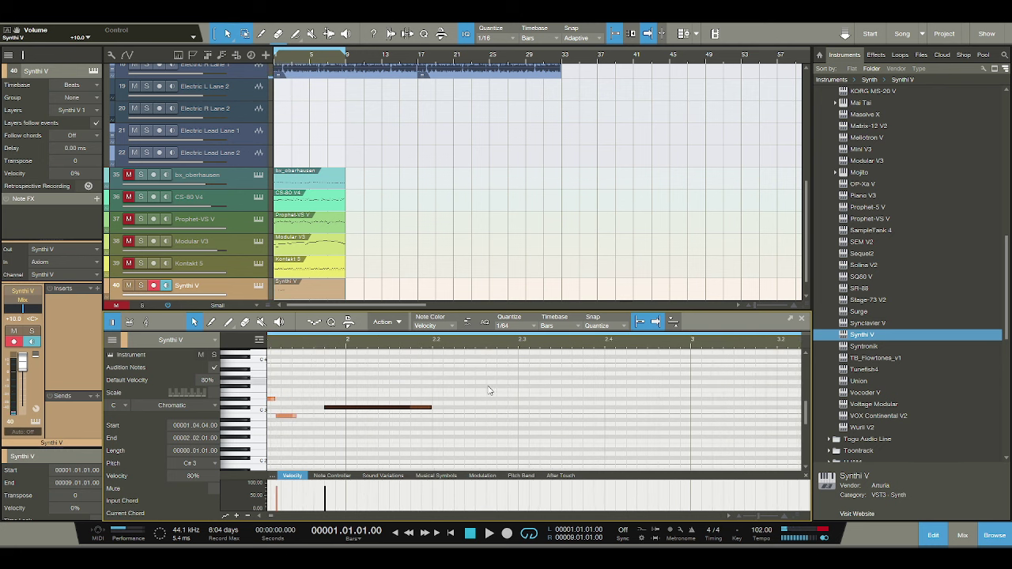
click(491, 408)
click(489, 411)
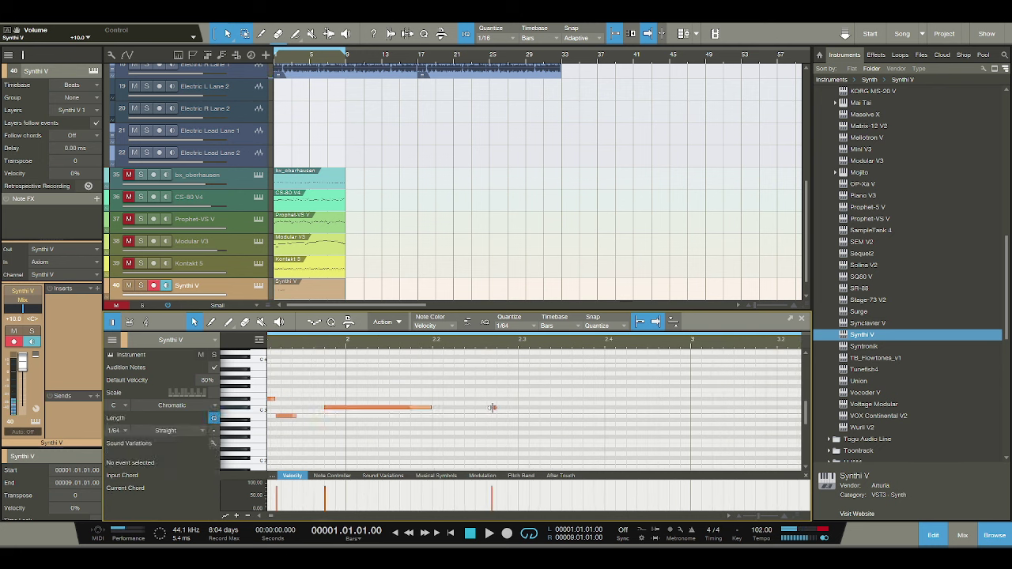
click(492, 407)
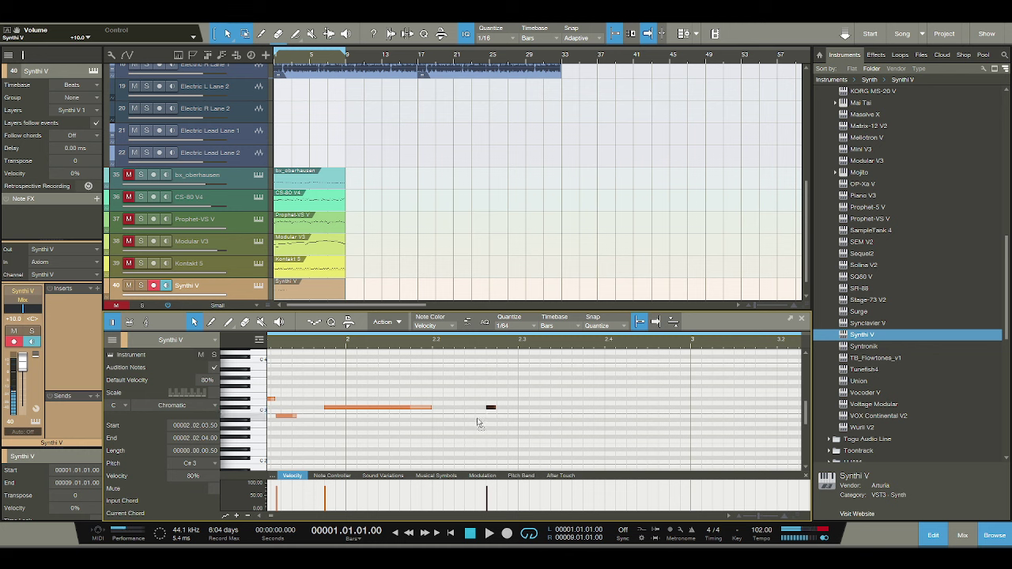
drag(494, 408, 472, 431)
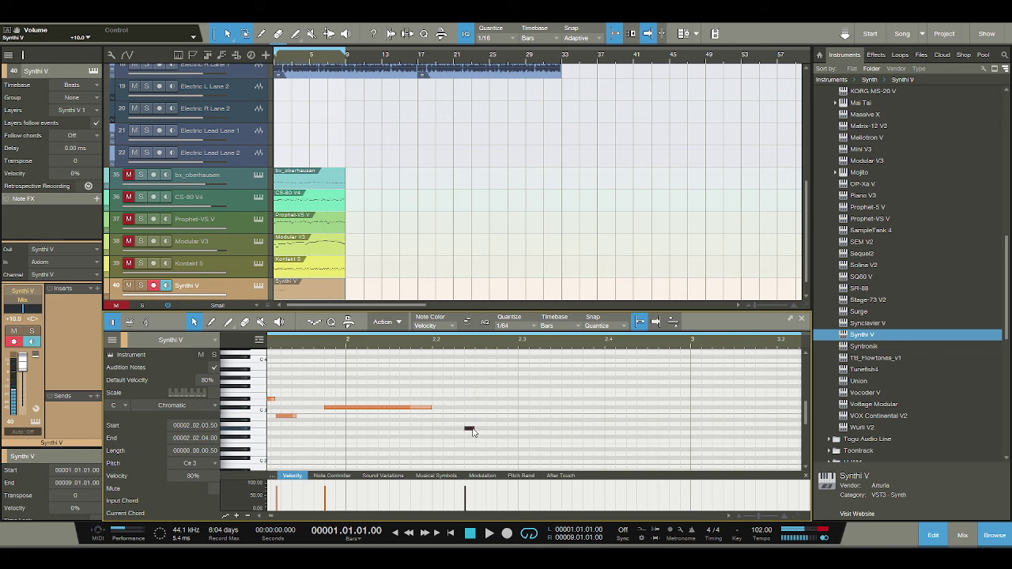
key(space)
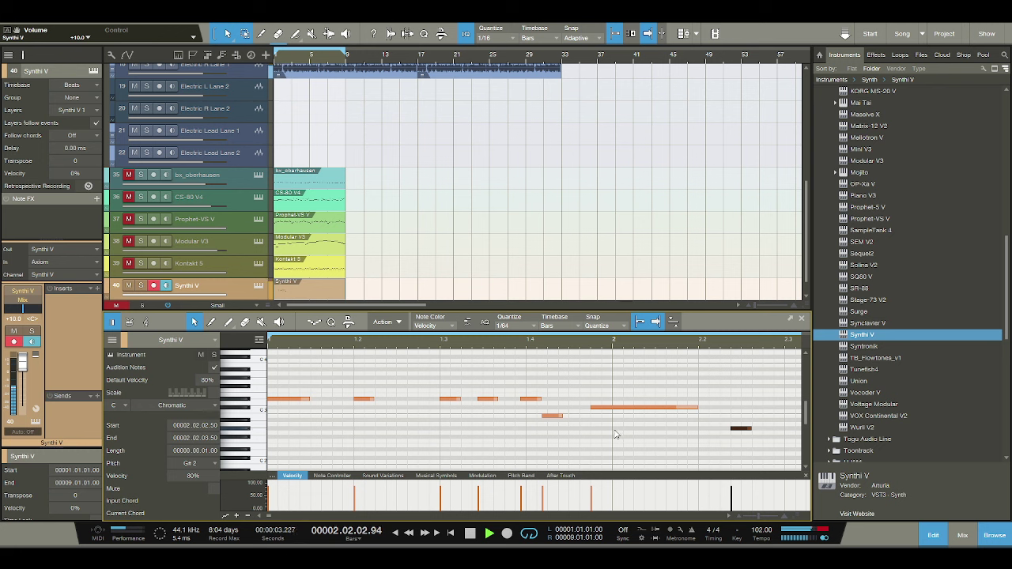
key(space)
Add a sixteenth-note B2 at 2.02.03.50, directly after the G#2, and play the phrase.
scroll(715, 341, right, 4)
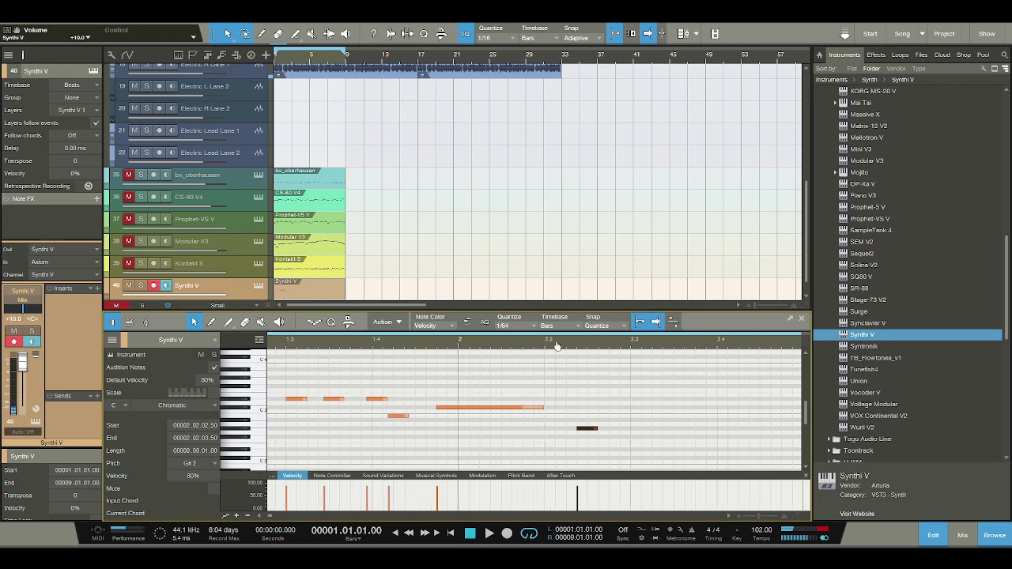
double_click(600, 416)
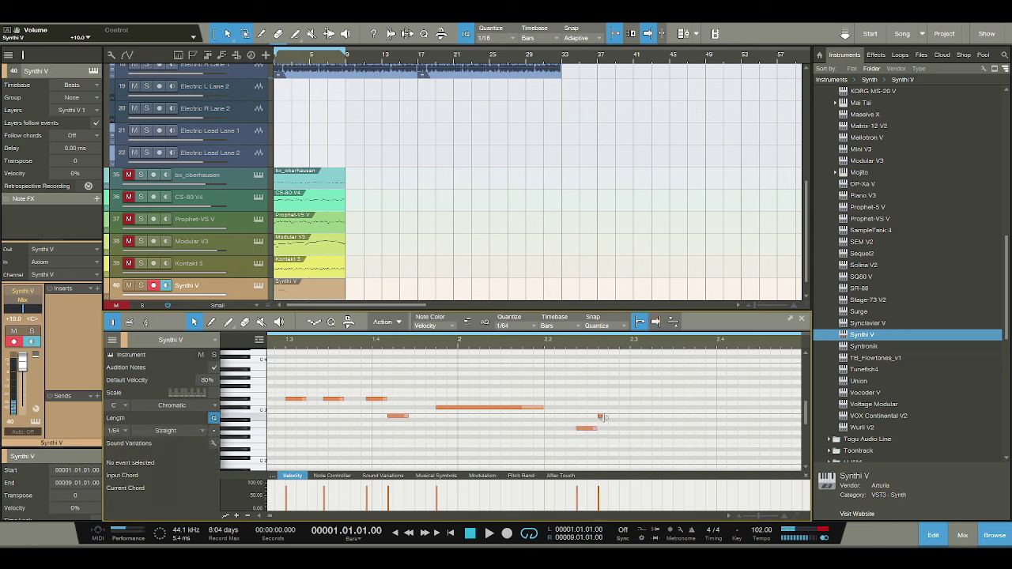
drag(603, 417, 619, 417)
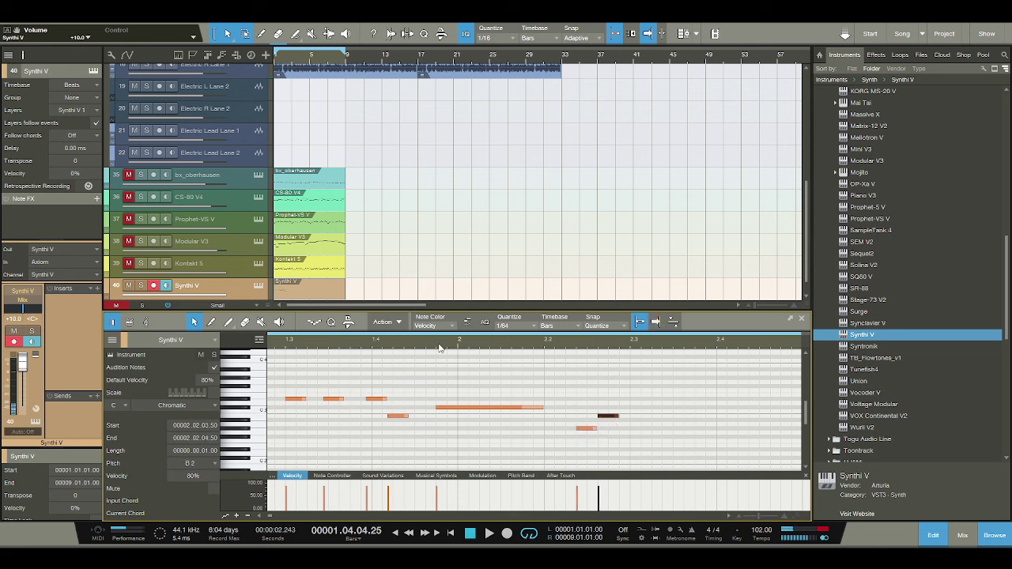
key(space)
key(space)
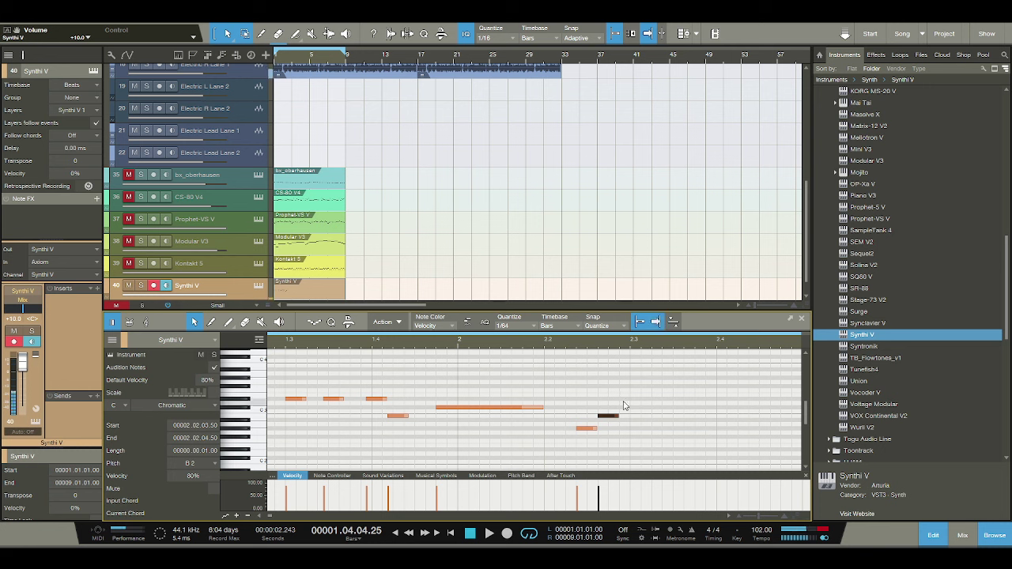
Add a sixteenth-note D#3 at 2.02.04.50, directly after the B2, and play the phrase.
double_click(624, 399)
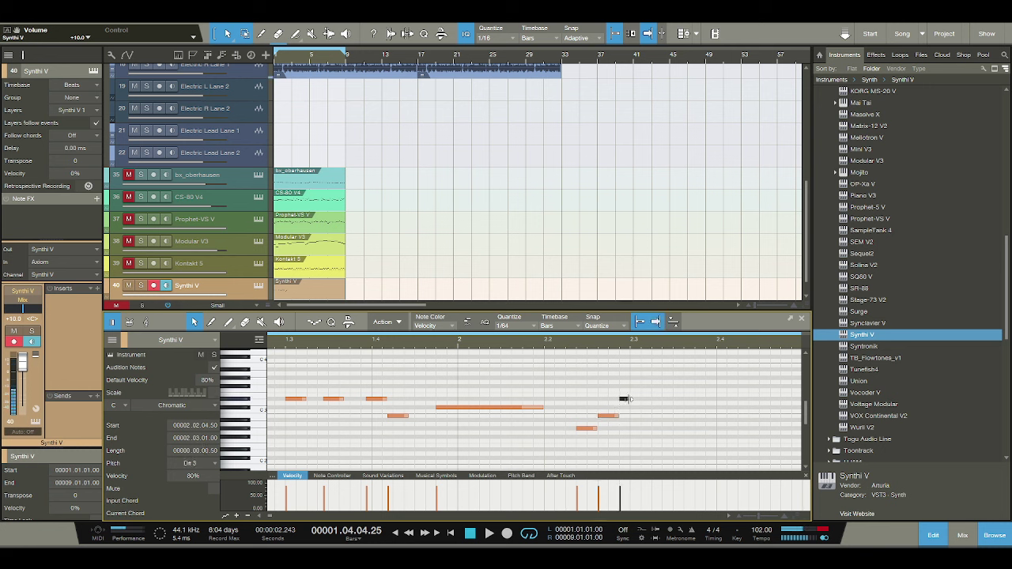
drag(628, 399, 639, 400)
key(space)
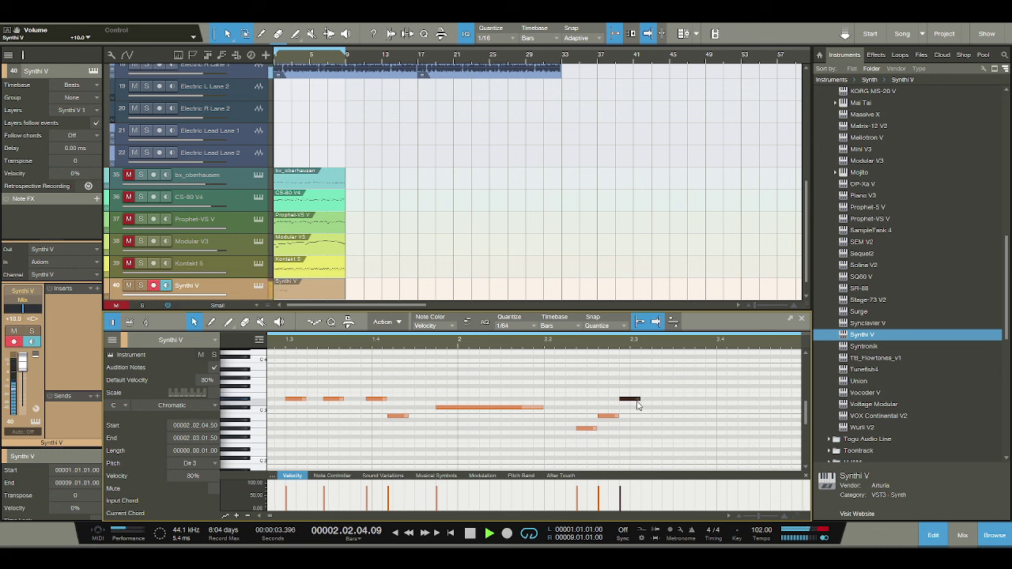
key(space)
Lengthen the D#3 in bar 2 to an eighth note, place a sixteenth-note C#3 at 2.03.02.50 and play them.
double_click(643, 408)
drag(655, 408, 678, 411)
key(space)
key(space)
key(space)
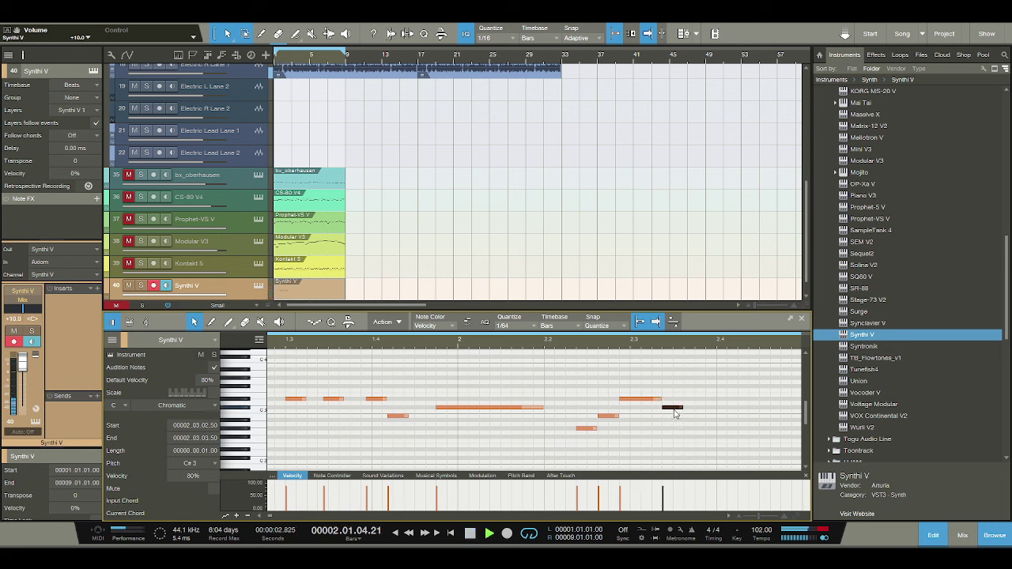
key(space)
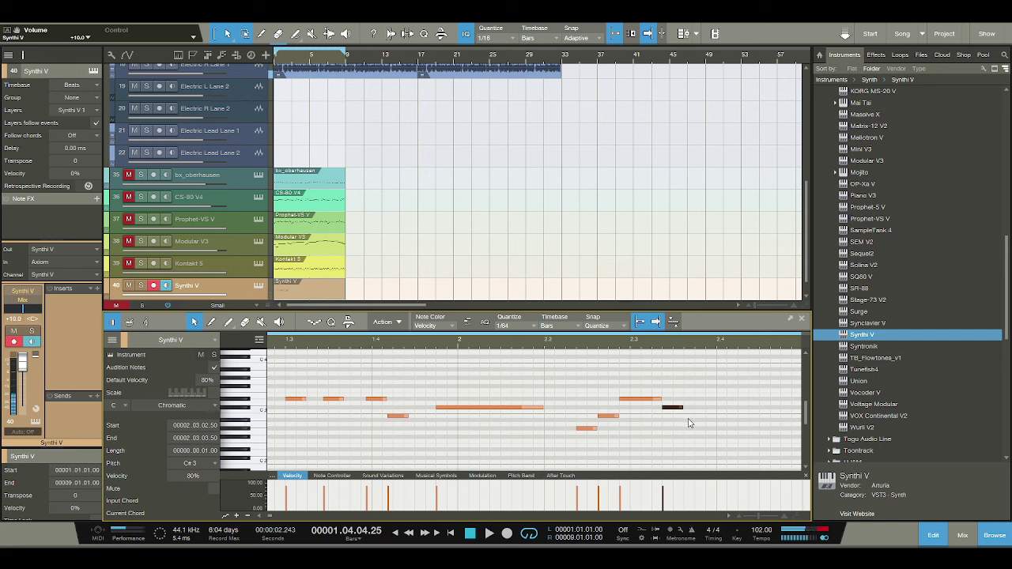
Add a sixteenth-note B2 at 2.03.03.50, following the C#3, and play the phrase.
double_click(690, 421)
mouse_move(692, 423)
mouse_down()
mouse_move(685, 413)
mouse_move(703, 414)
mouse_up()
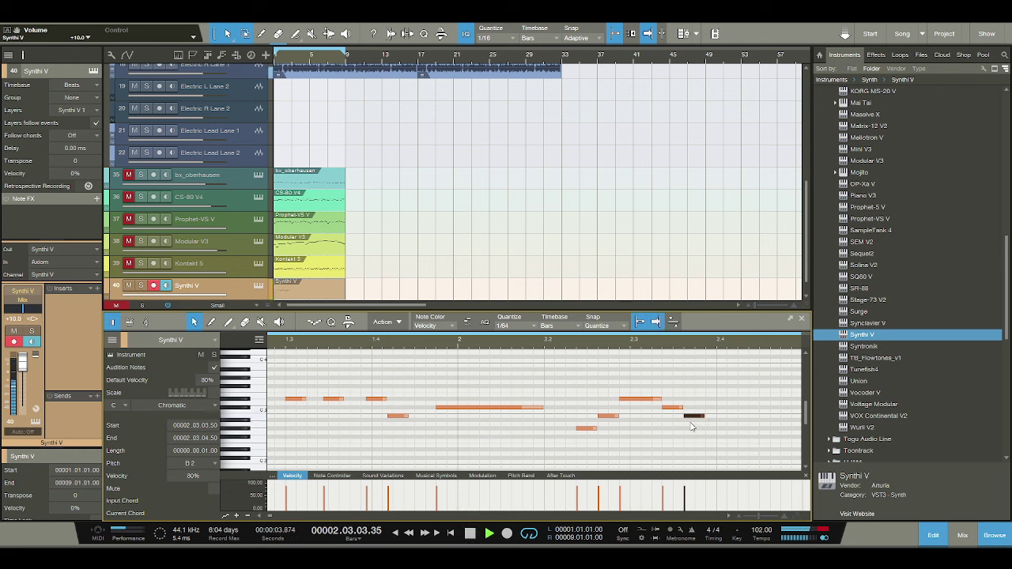
key(space)
key(space)
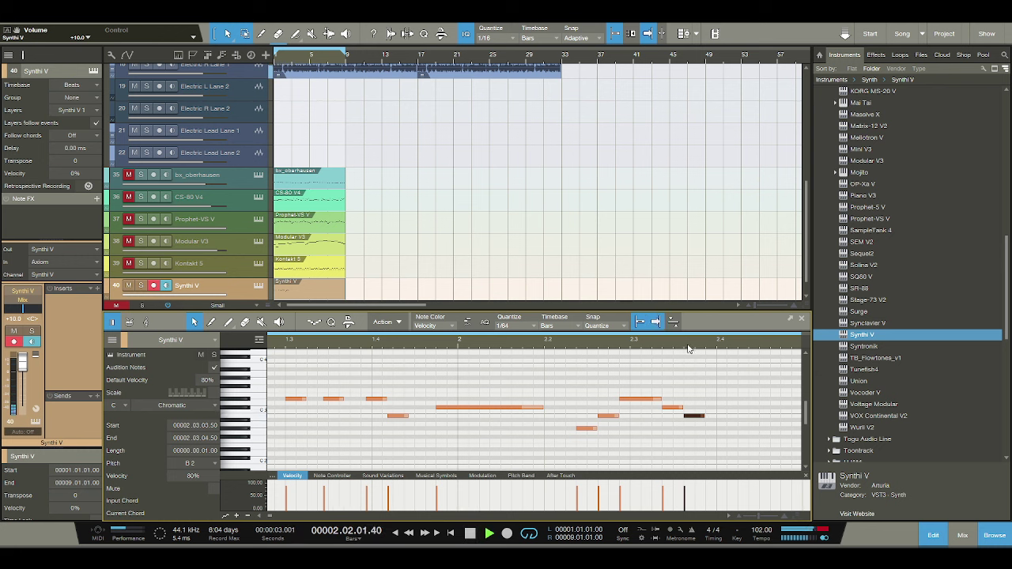
key(space)
Rework the end of bar 2 with an eighth-note C#3, a later, longer B2 and a new A#2 at 2.04.02.00, and play it.
drag(641, 407, 731, 422)
click(671, 417)
click(701, 420)
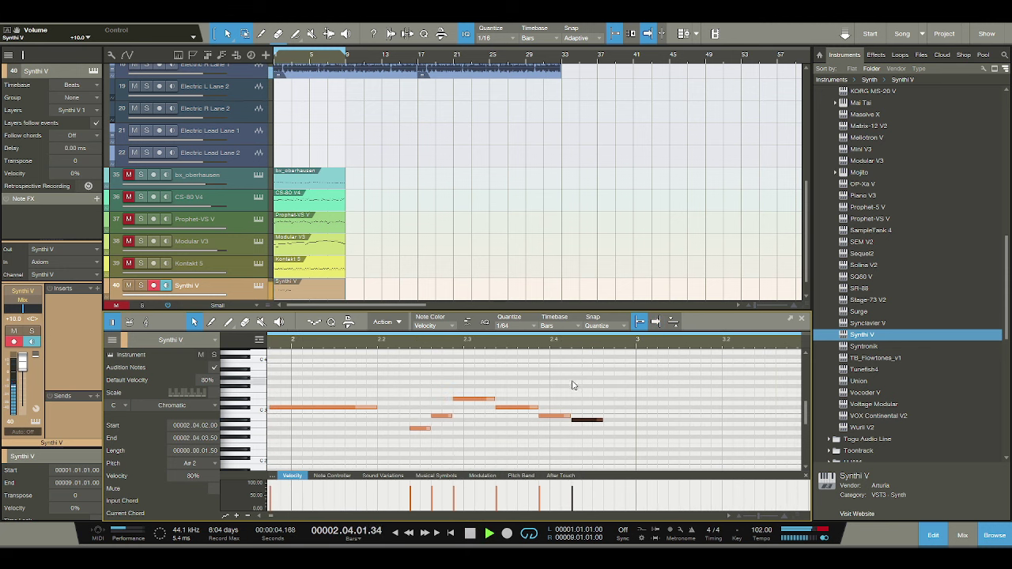
key(space)
key(space)
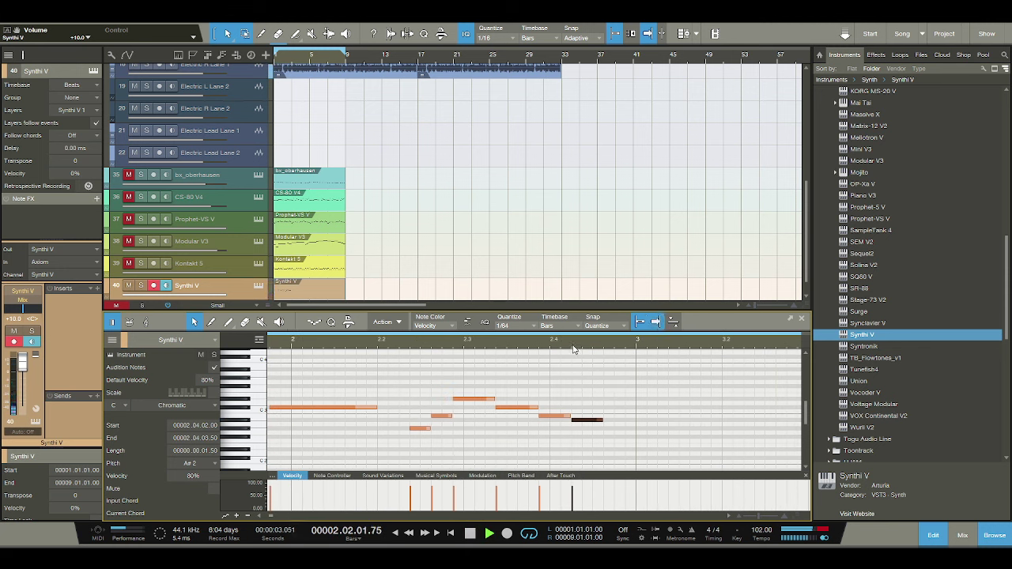
key(space)
key(space)
key(space)
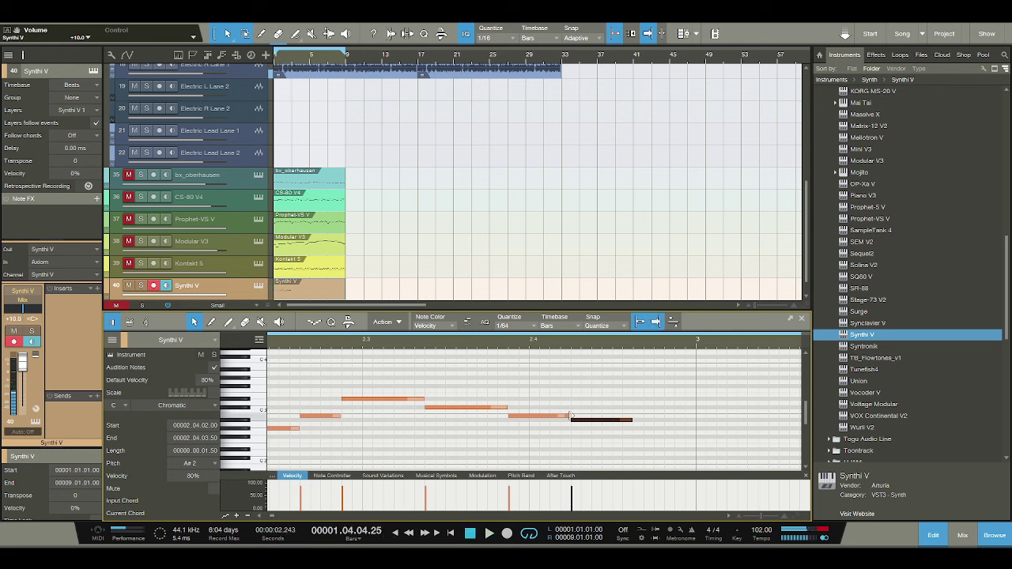
Shorten the last B2 note slightly, move the A#2 earlier to 2.04.01.75 and play the part.
mouse_move(570, 415)
mouse_down()
mouse_move(560, 415)
mouse_move(573, 425)
mouse_up()
click(581, 419)
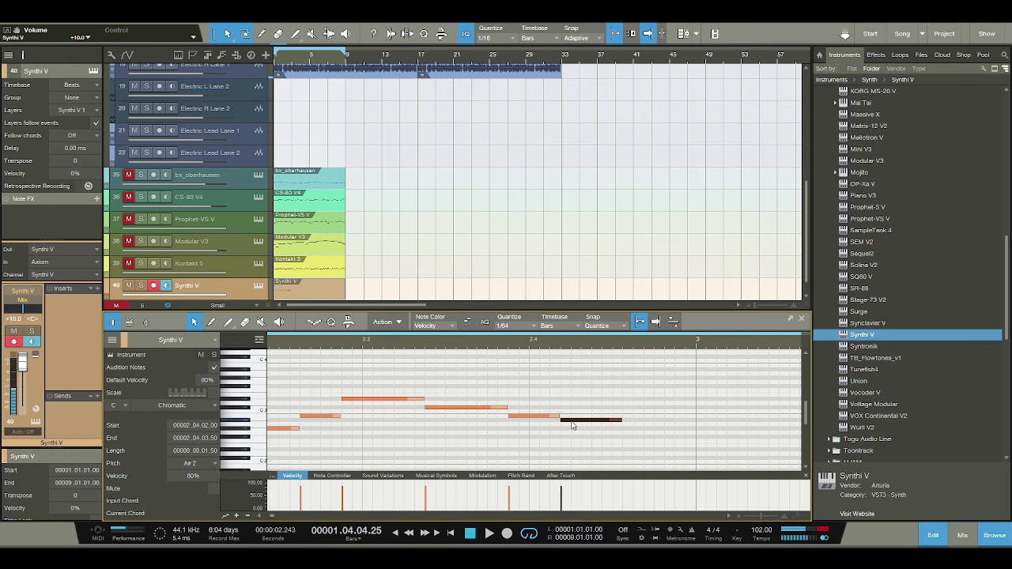
key(space)
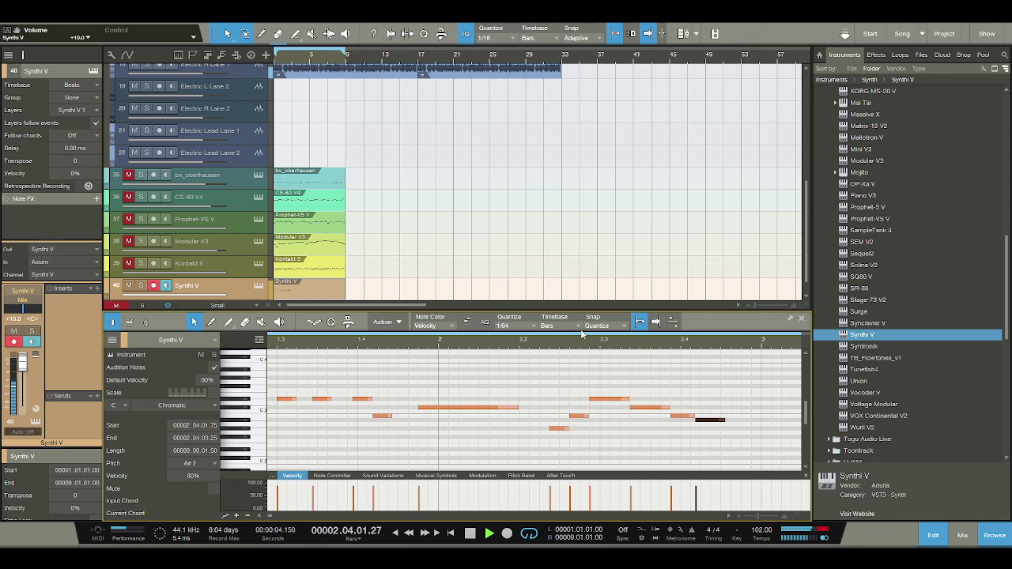
Play the phrase, add a B2 at 2.04.03.25 held until 3.01.02.00, and play it again.
key(space)
key(space)
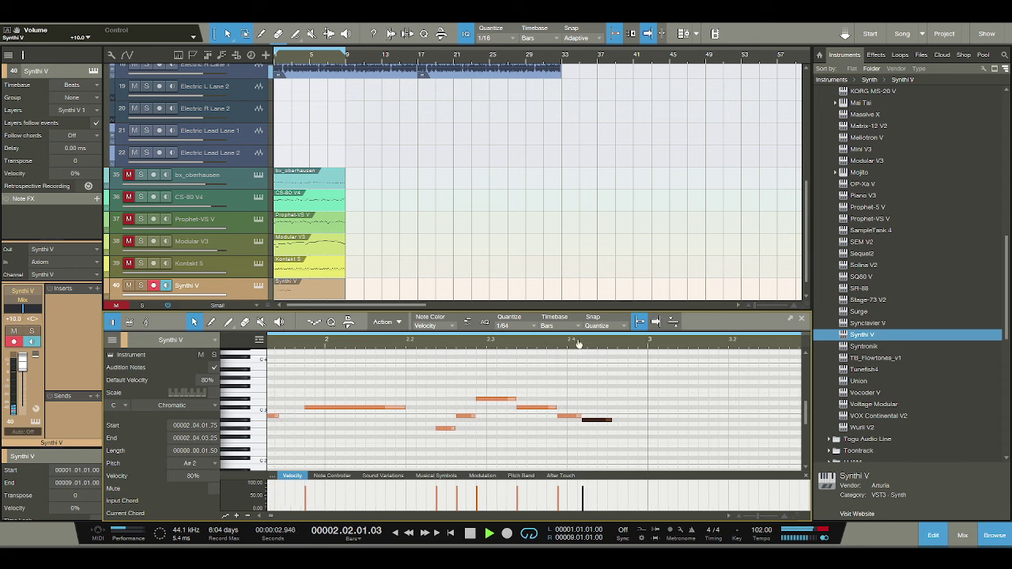
key(space)
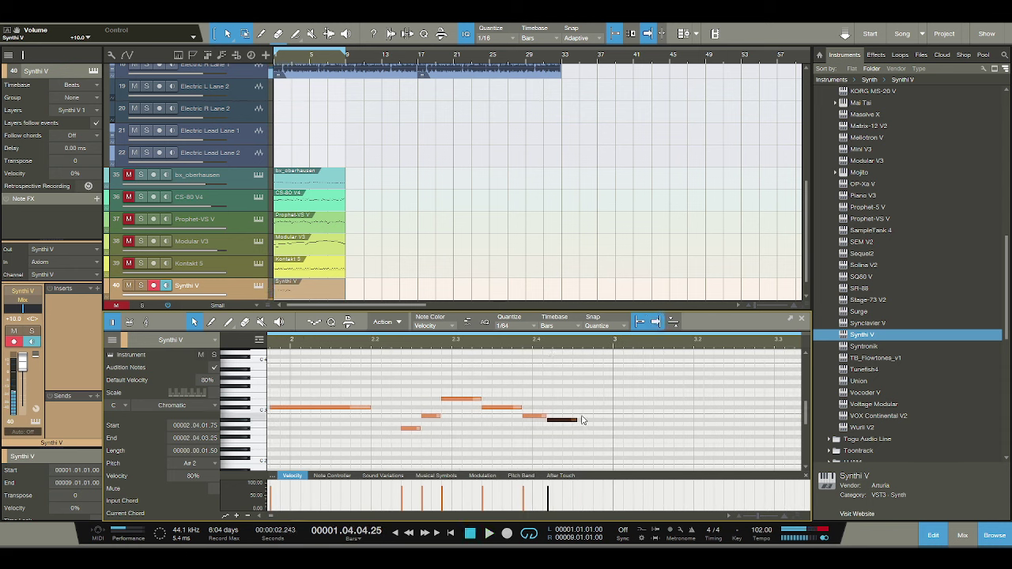
click(580, 416)
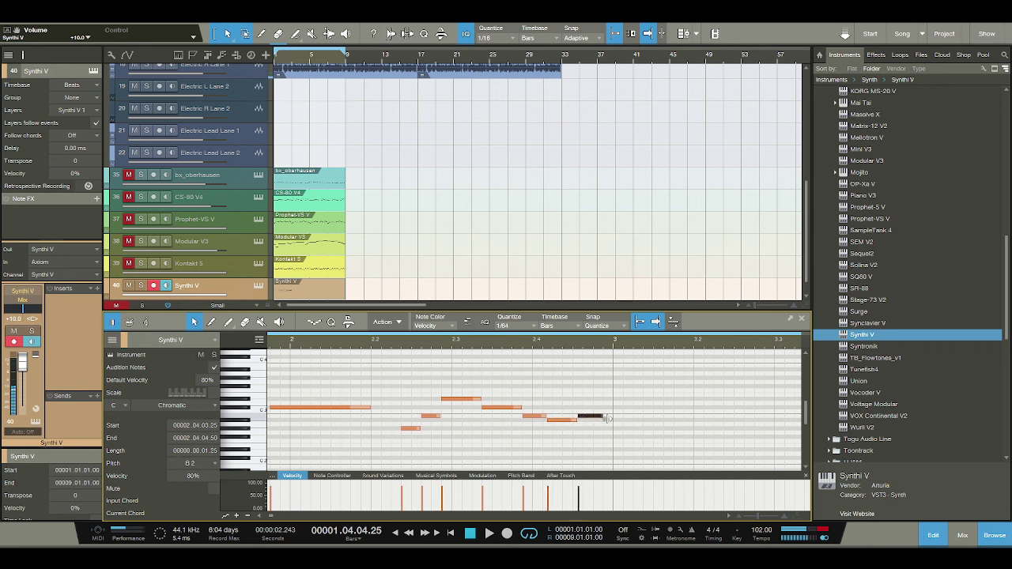
key(space)
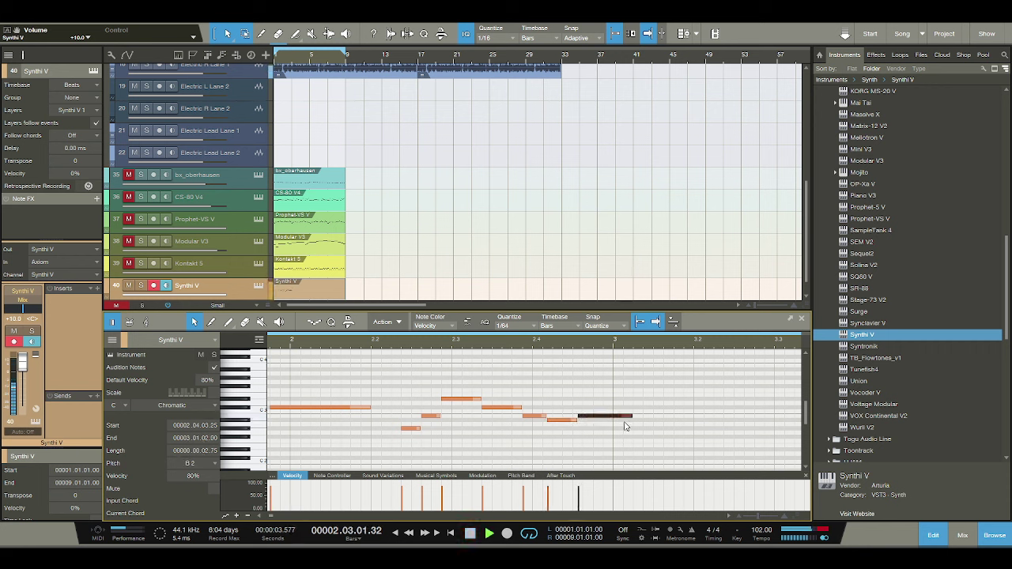
key(space)
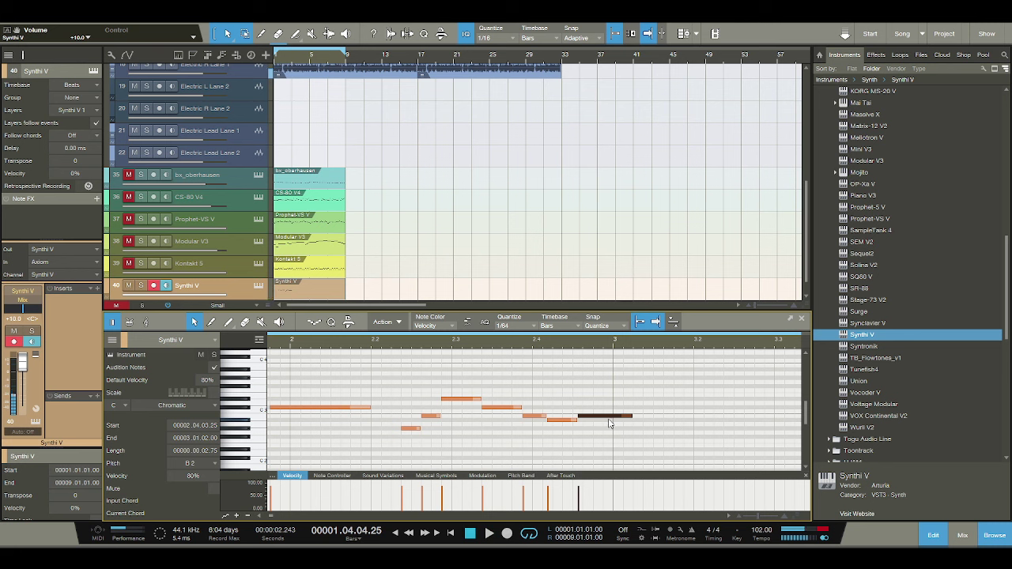
Play the two-bar melody, extend the start of the long C#3 back to 1.04.03.75, and play it again.
drag(501, 342, 524, 328)
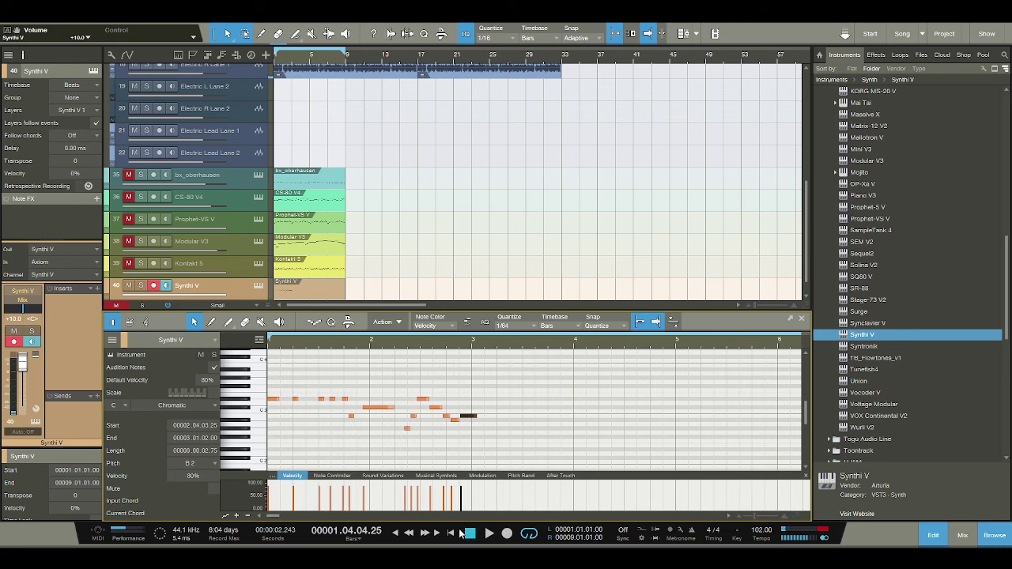
click(490, 535)
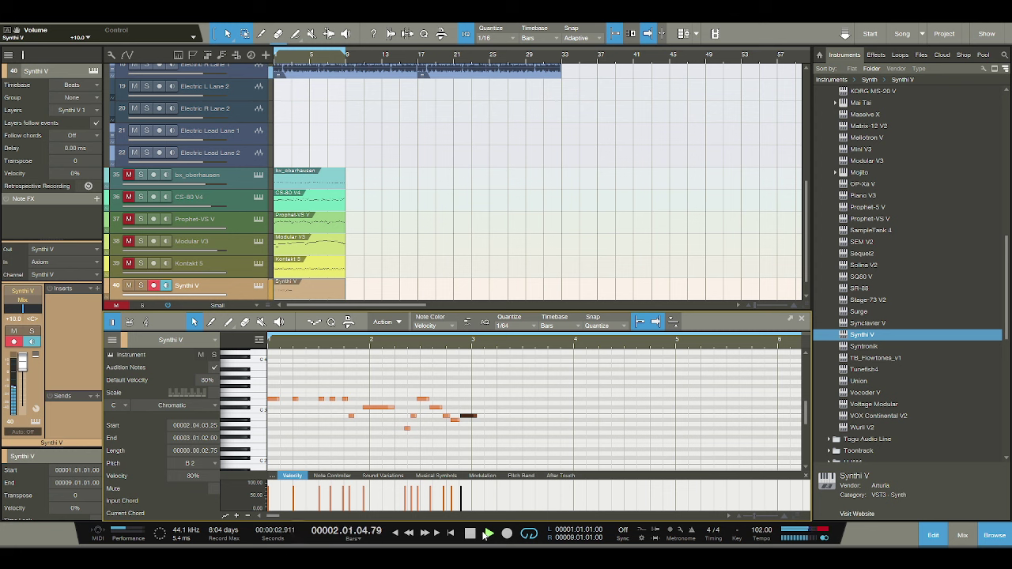
click(485, 534)
drag(352, 345, 362, 361)
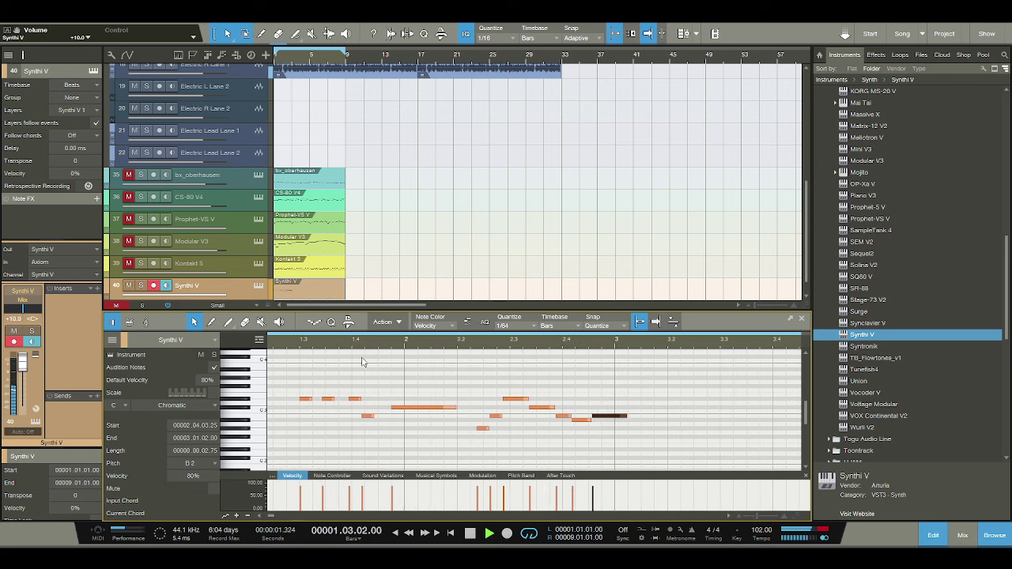
key(space)
click(391, 407)
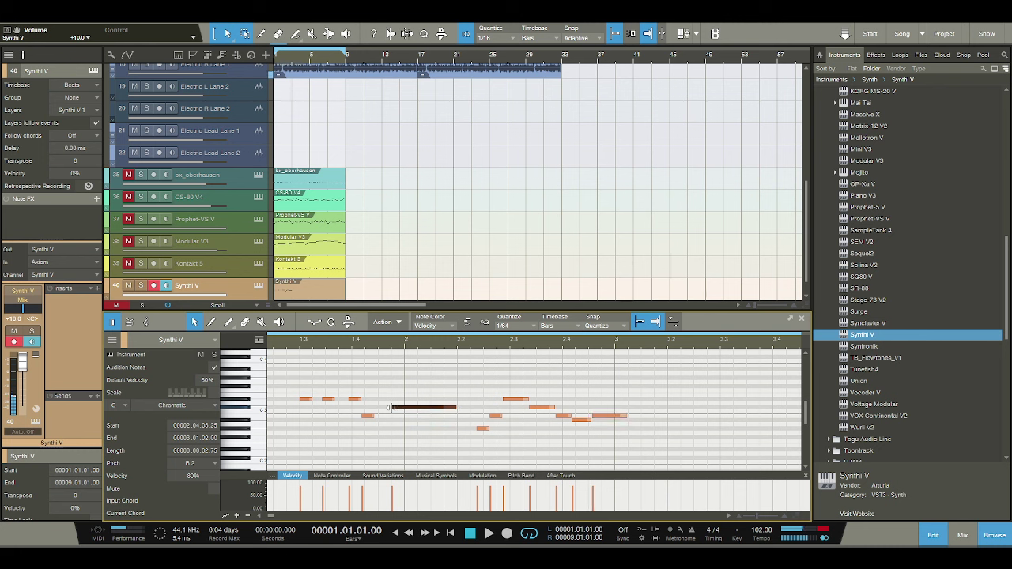
key(space)
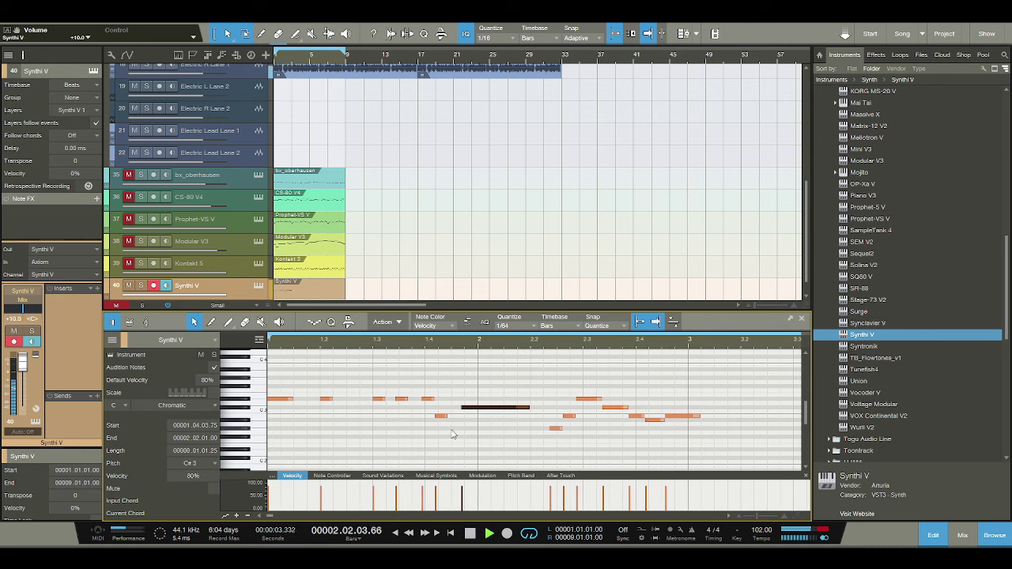
key(space)
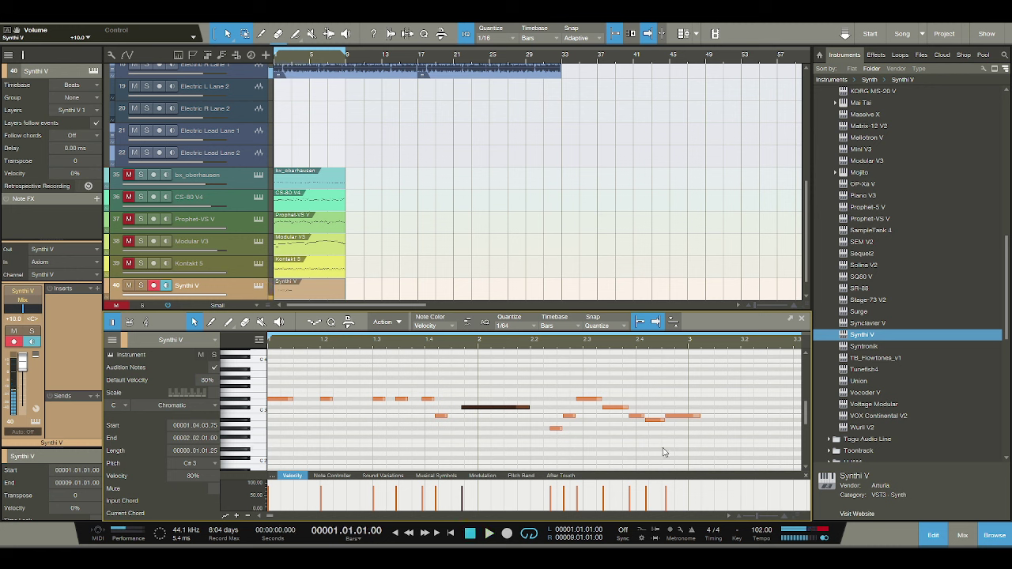
Delete every note of the melody from the Synthi V part, leaving the part itself in place.
click(700, 457)
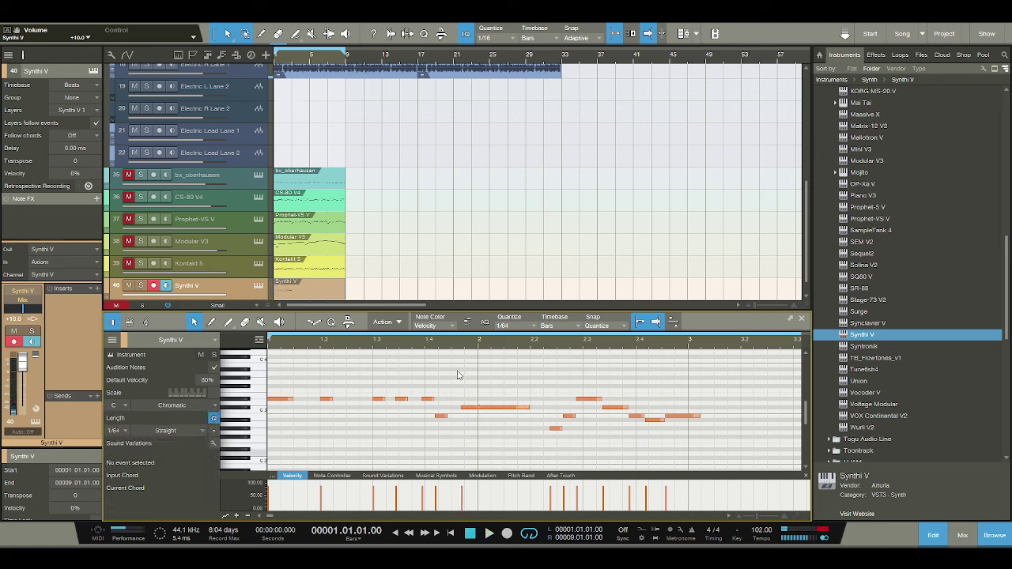
key(ctrl+shift+End)
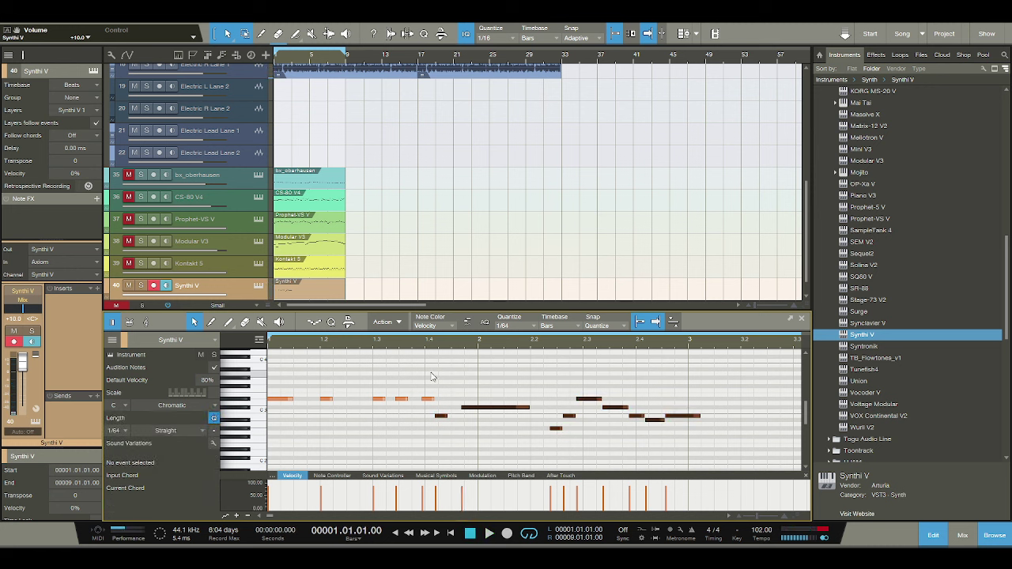
key(Delete)
click(431, 398)
click(389, 393)
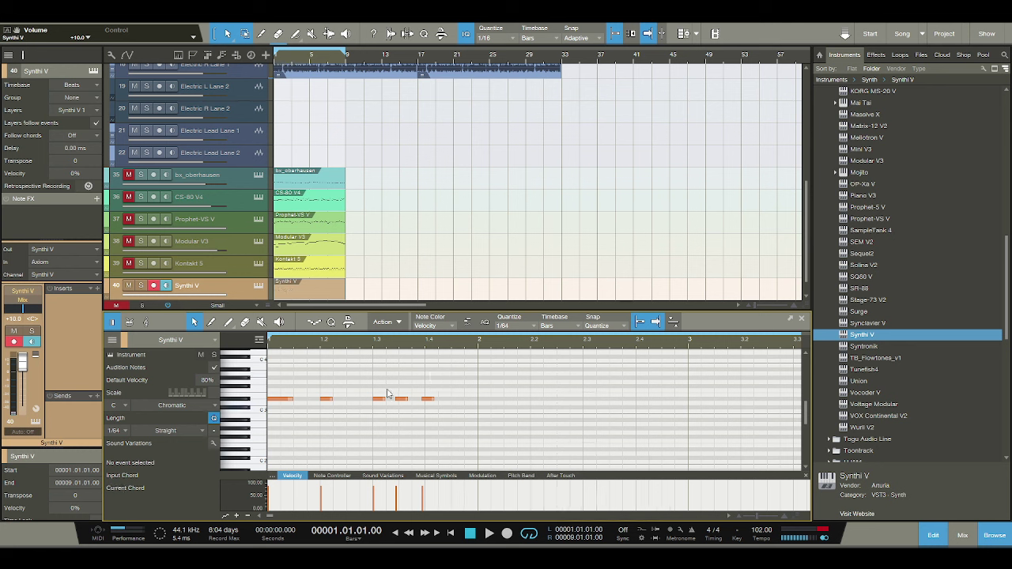
key(ctrl+a)
key(Delete)
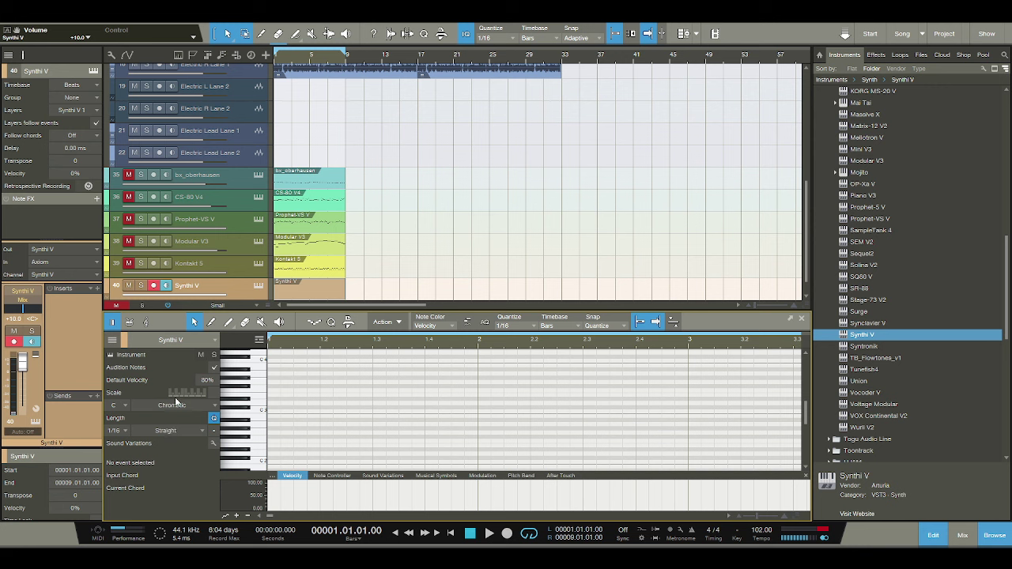
Place a sixteenth-note C#3 at 1.01.01.00 in the emptied Synthi V part.
click(272, 410)
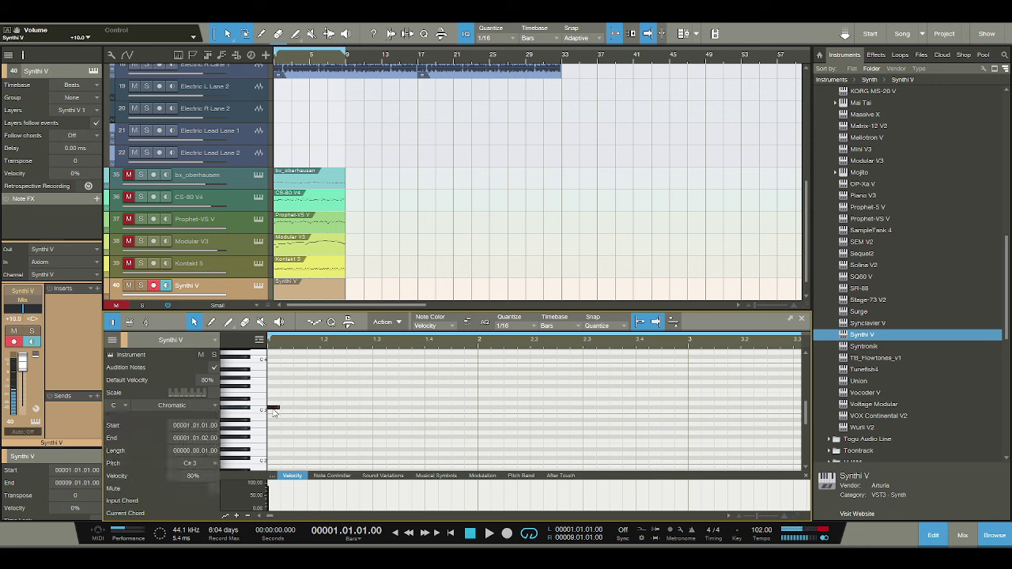
Draw and audition the opening Synthi V notes: D#3 at 1.1 three sixteenths long, D#3 at 1.2, F#3 at 1.2.3 and G#3 at 1.3.
drag(273, 411, 303, 400)
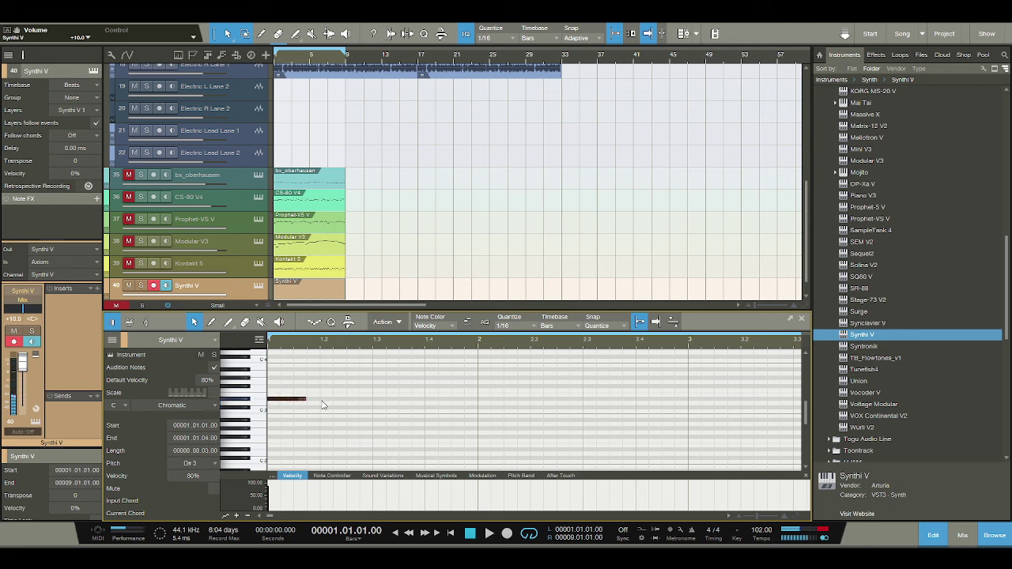
click(322, 401)
key(space)
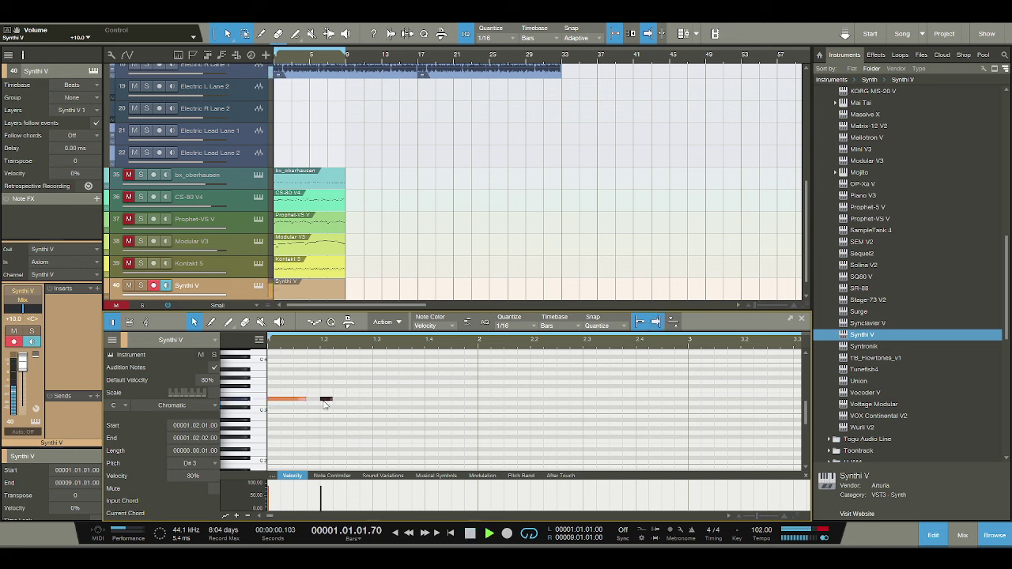
key(space)
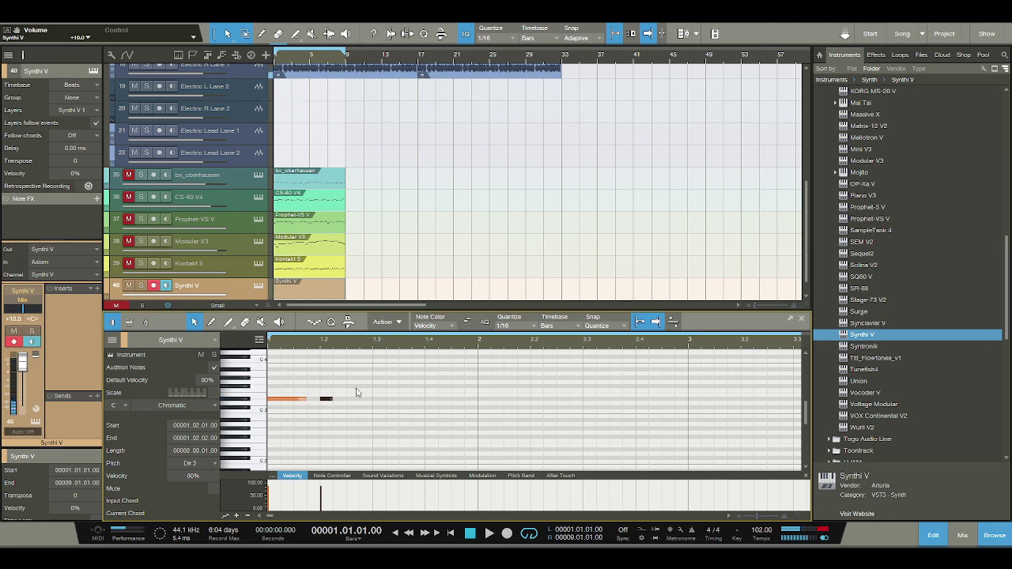
click(353, 387)
key(space)
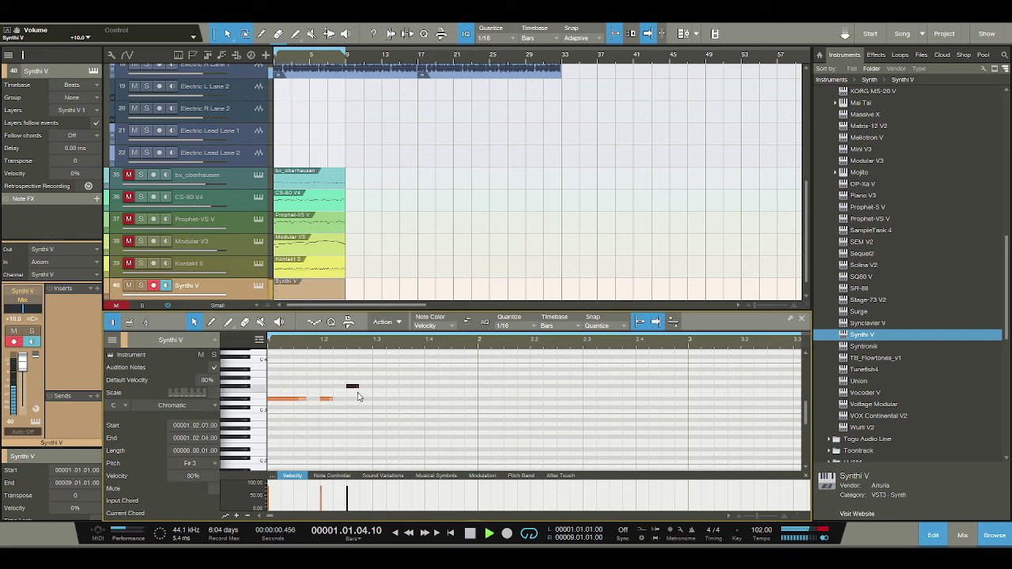
key(space)
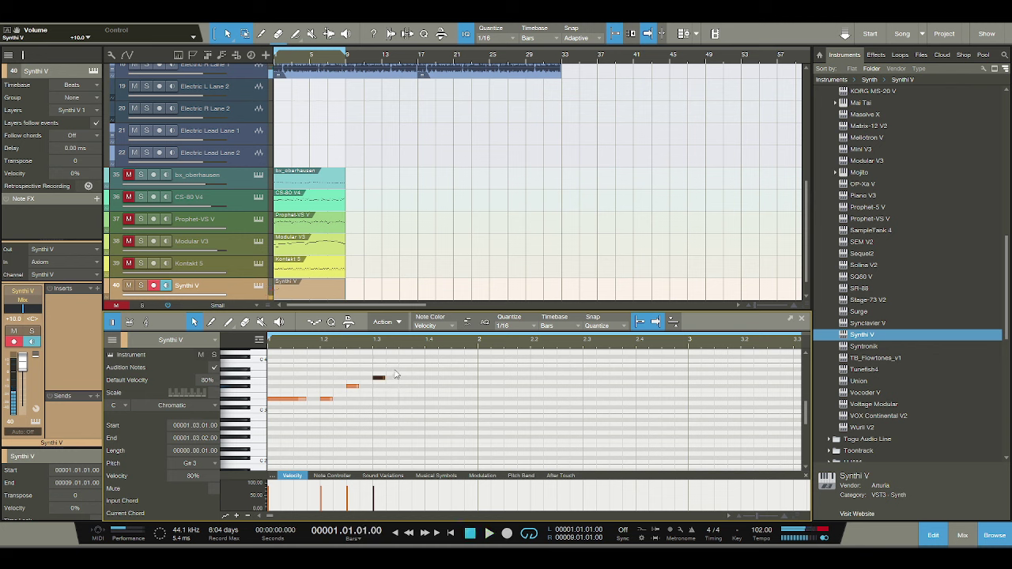
Extend the melody with sixteenth notes A#3 at 1.3.2, B3 at 1.3.4, A#3 at 1.4.1 and G#3 at 1.4.3, and play it back.
click(393, 369)
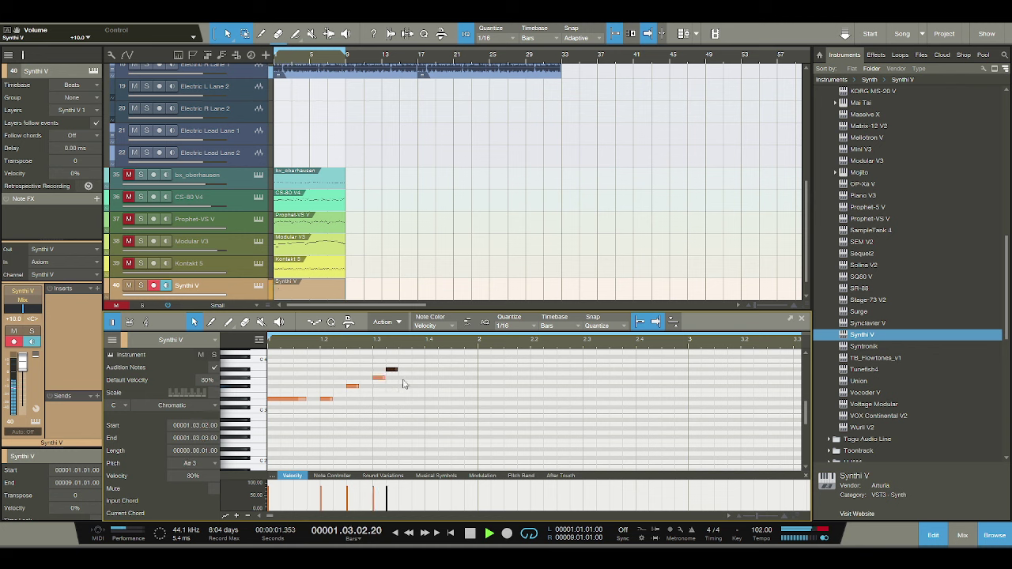
scroll(403, 384, up, 1)
click(414, 370)
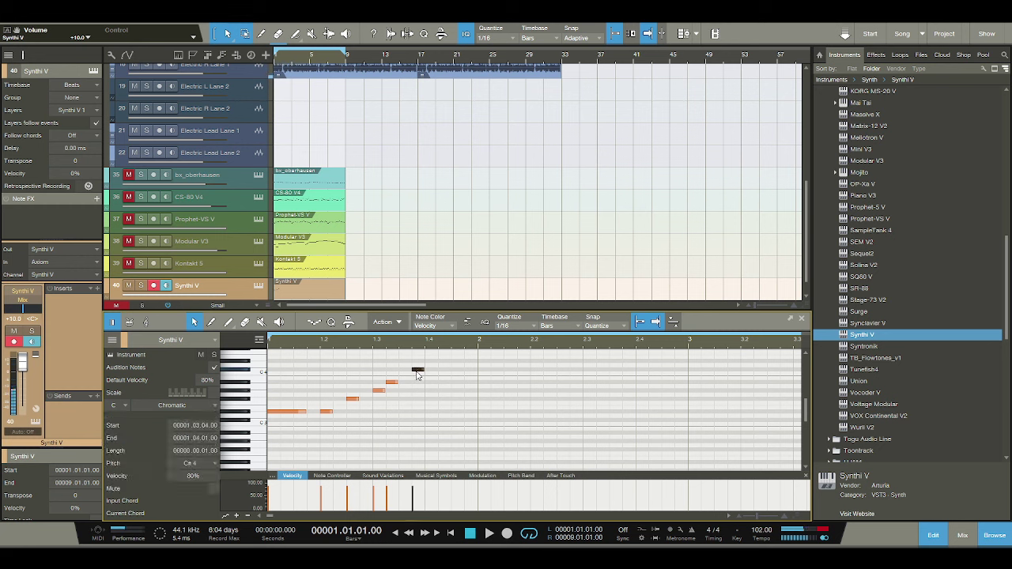
drag(417, 375, 419, 383)
key(Delete)
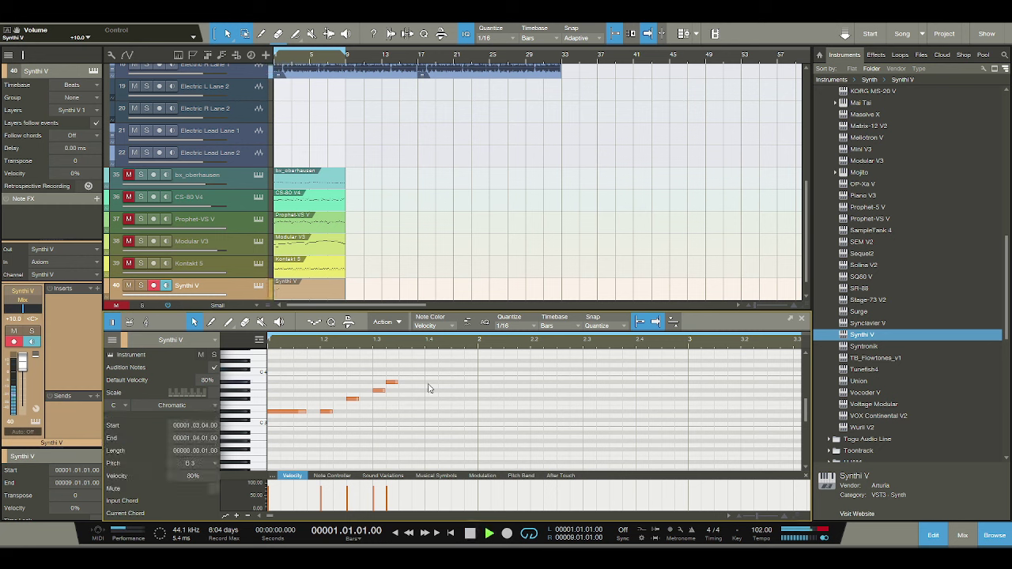
key(space)
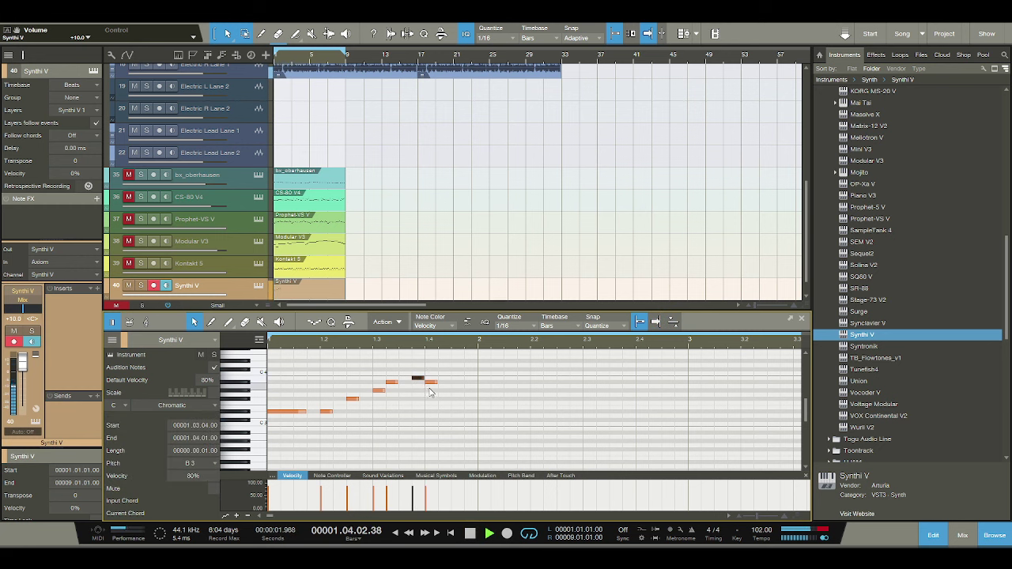
key(space)
click(457, 390)
key(space)
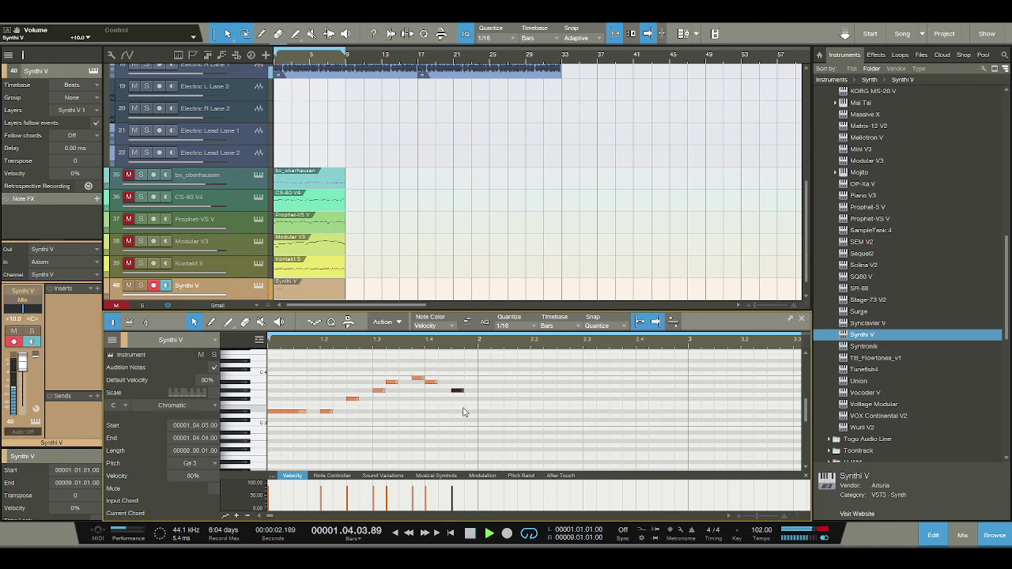
key(space)
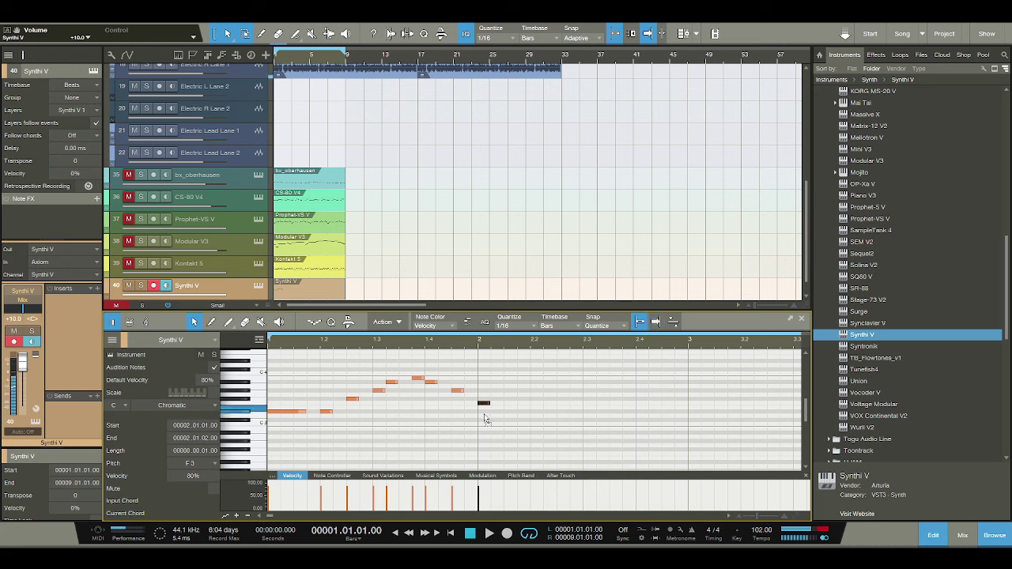
Start bar 2 with C#3 two sixteenths long at 2.1, D#3 at 2.1.3 and B2 at 2.1.4, and play the phrase.
click(484, 421)
drag(486, 423, 516, 423)
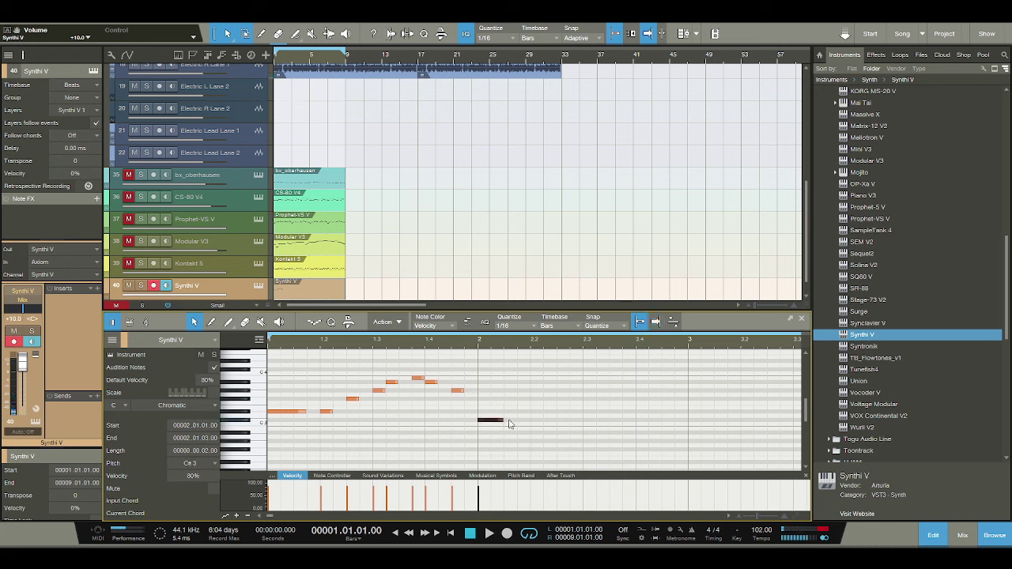
click(510, 412)
click(522, 430)
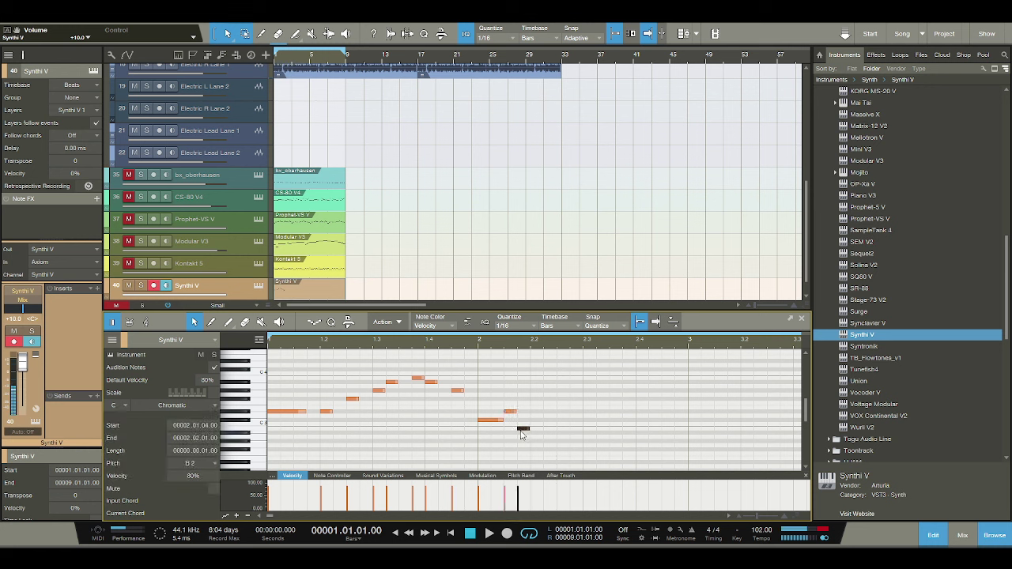
key(space)
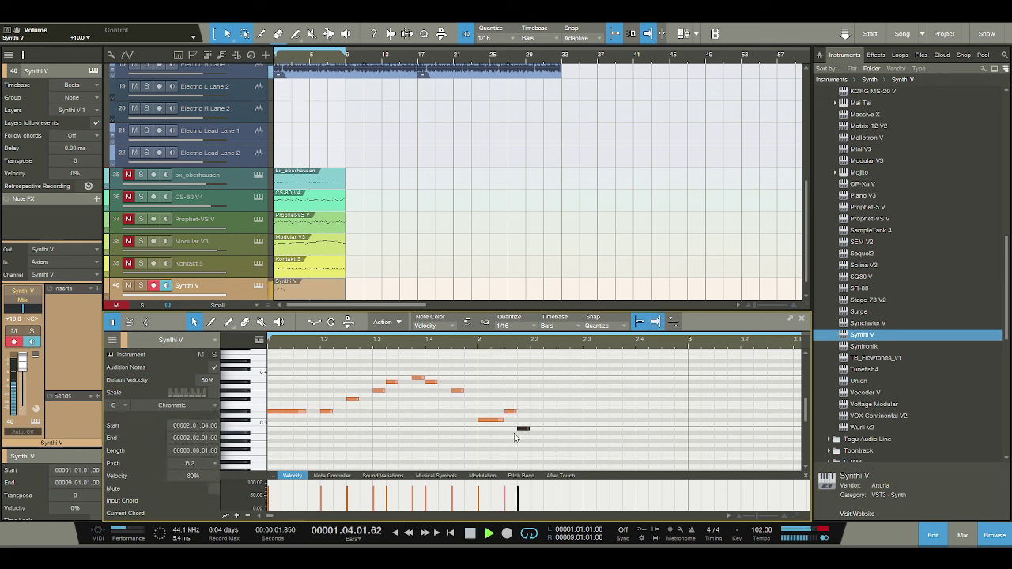
key(space)
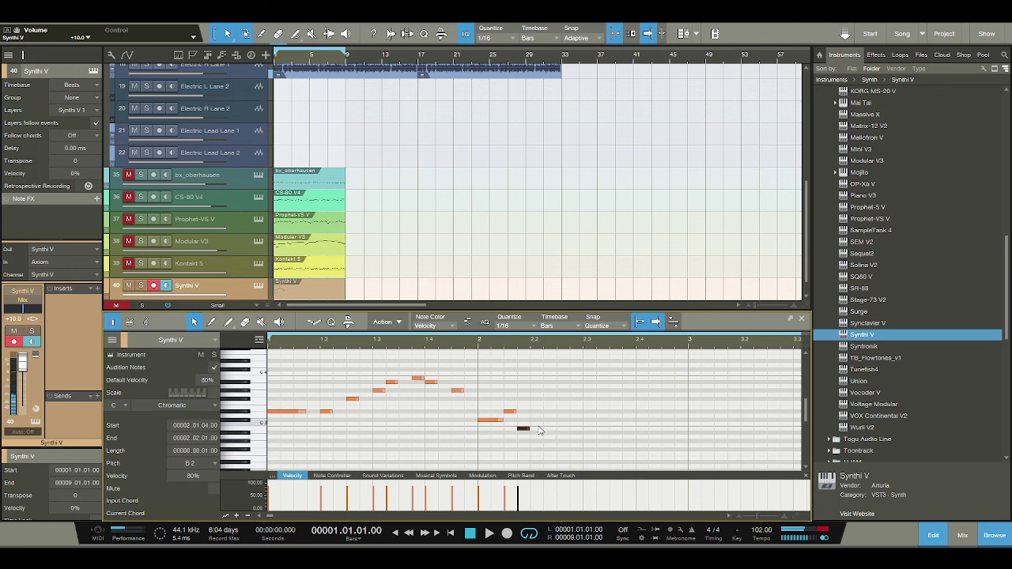
Repeat the three-note figure at 2.3 with C#3 two sixteenths long, D#3 at 2.3.3 and B2 at 2.3.4, and audition it.
click(589, 420)
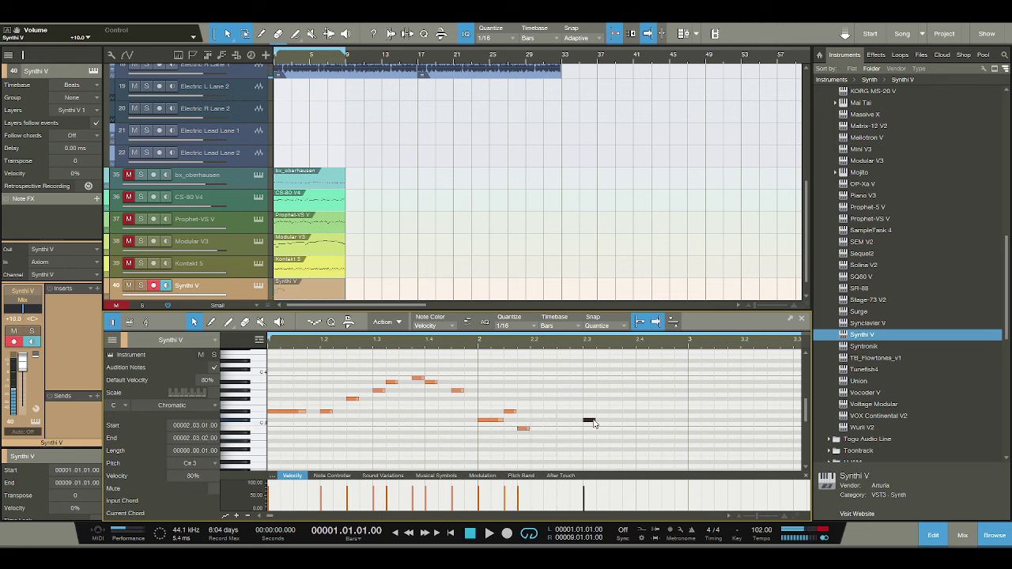
click(615, 411)
click(629, 428)
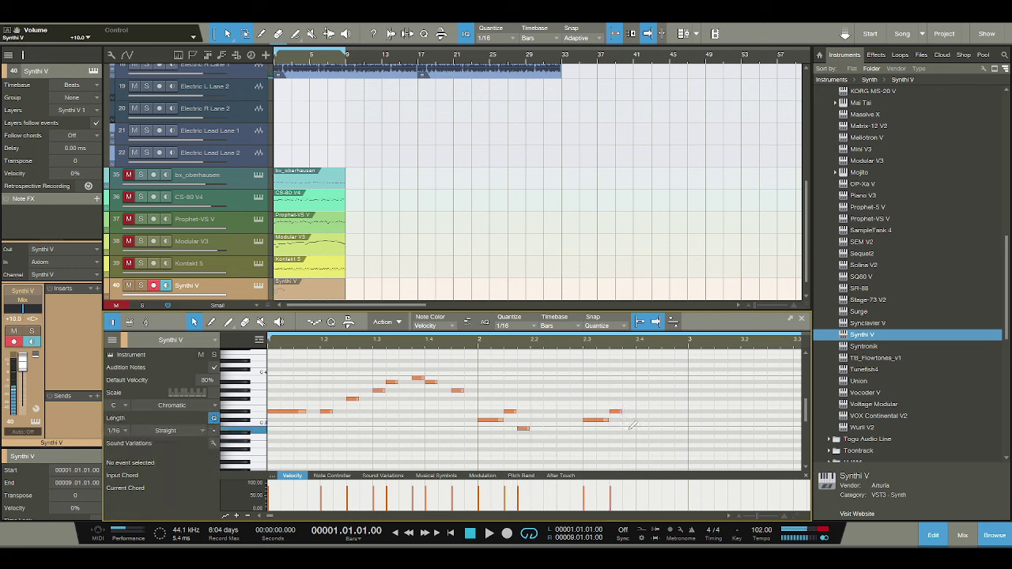
key(space)
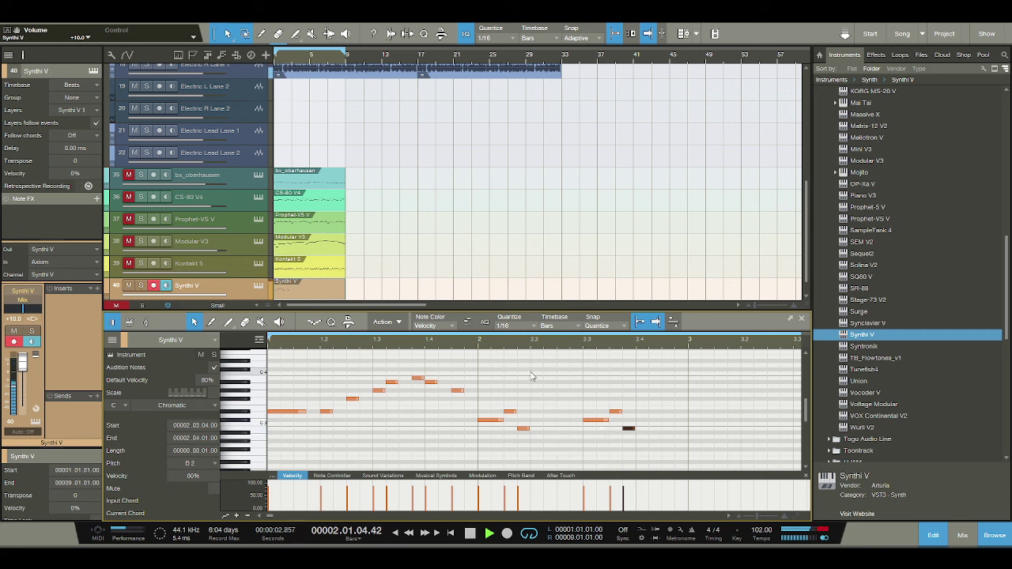
key(space)
Add an A#2 note two sixteenths long at 2.4.3 and play the phrase back.
click(641, 434)
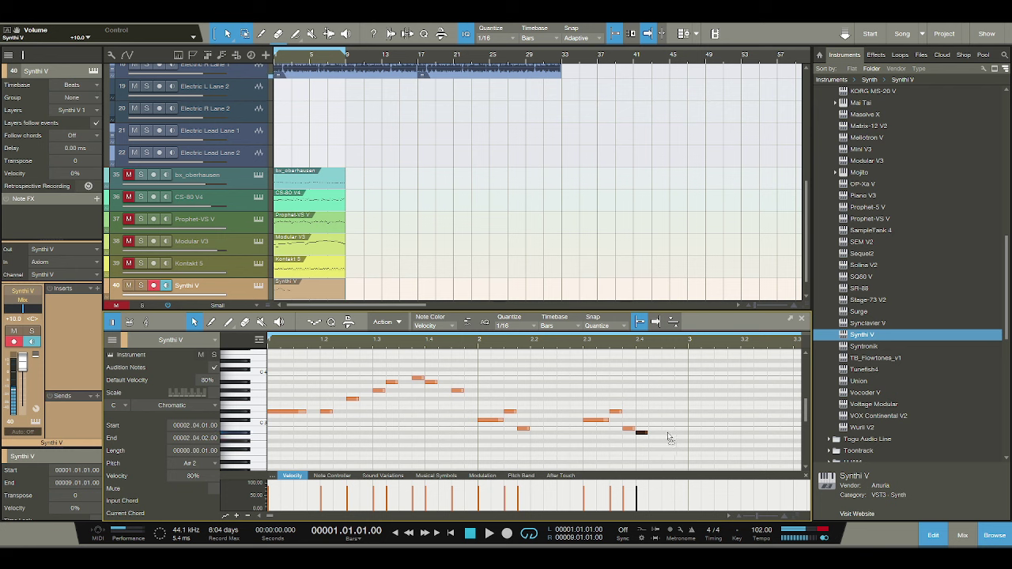
drag(672, 433, 687, 432)
key(space)
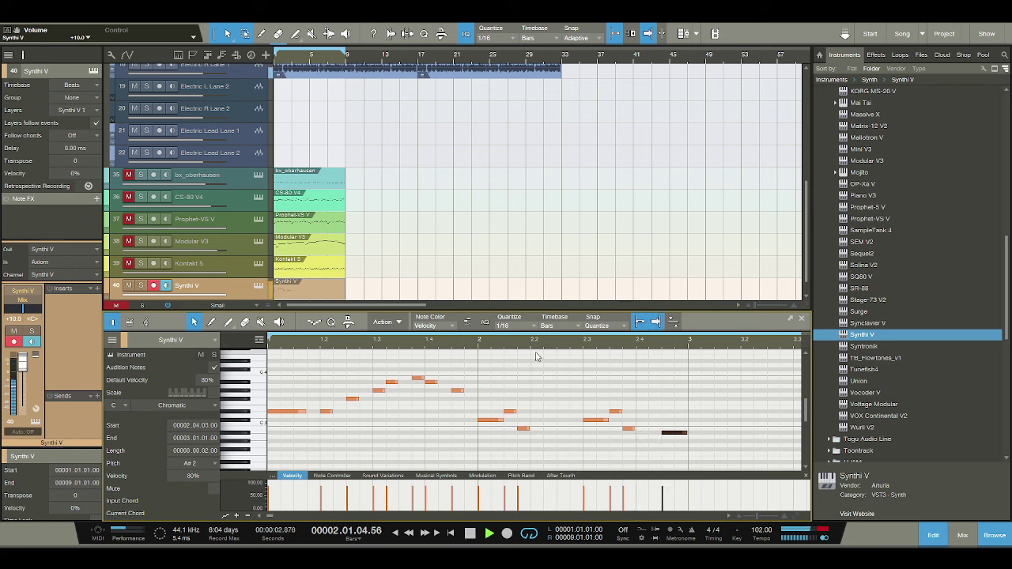
key(space)
Fill the gap in bar 2 with two sixteenth C#4 notes at 2.2.3 and 2.2.4, and audition the result.
scroll(556, 403, up, 1)
click(550, 383)
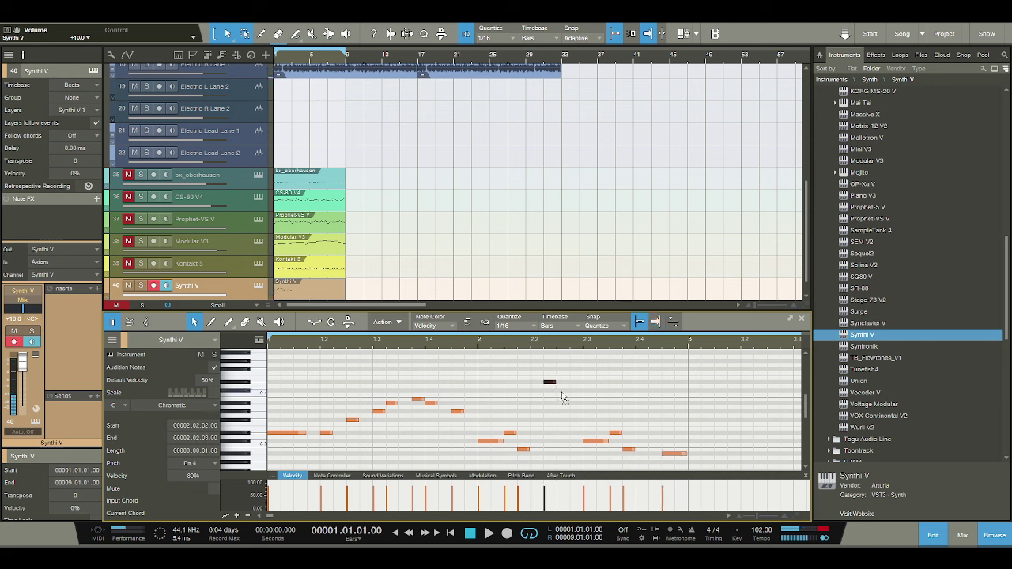
drag(553, 383, 566, 393)
key(ctrl+d)
key(space)
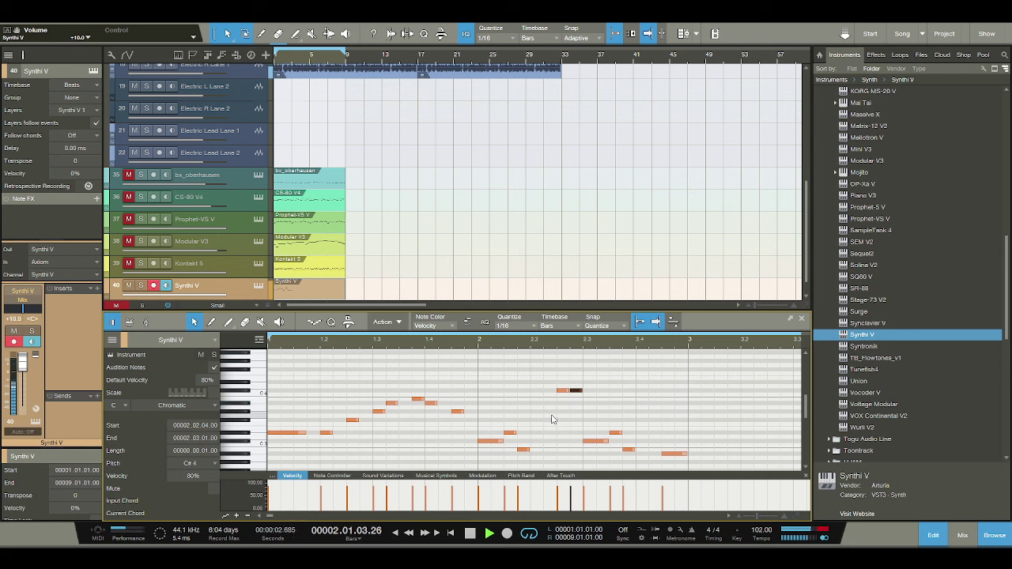
key(space)
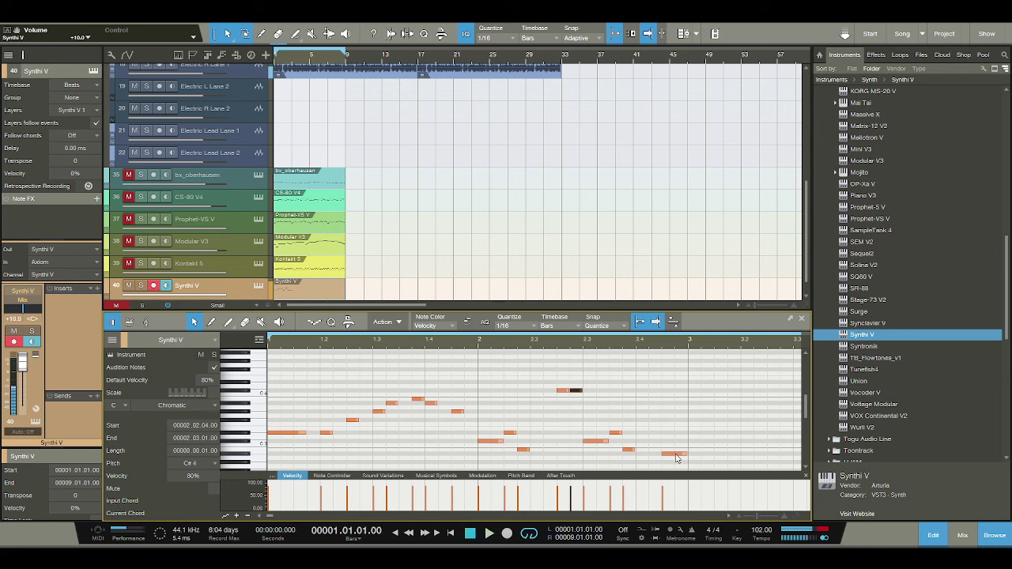
Keep the last A#2 note two sixteenths long and follow it with G#2 at 3.1, also two sixteenths long, while auditioning.
alt+click(684, 456)
drag(684, 457, 683, 461)
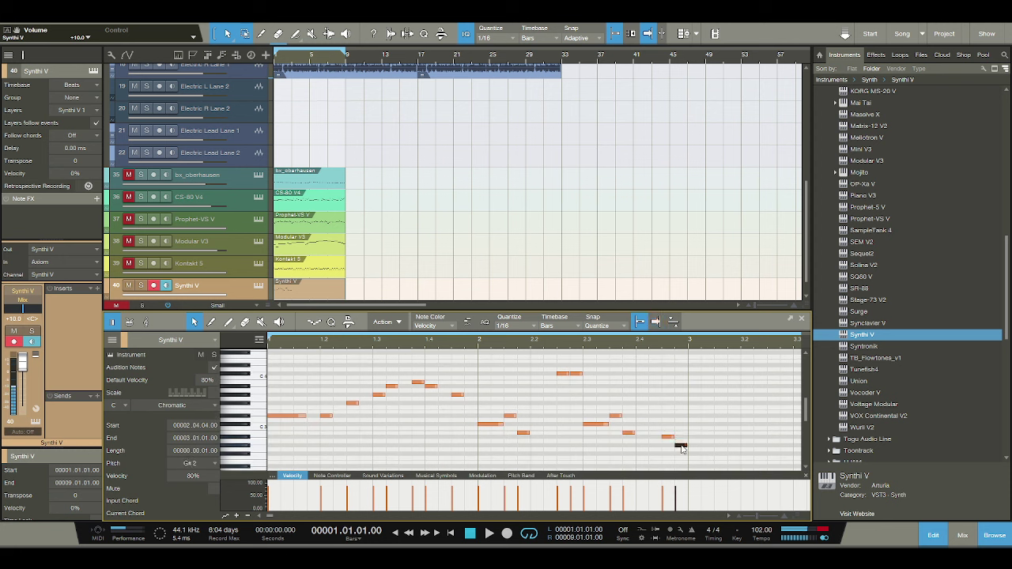
key(space)
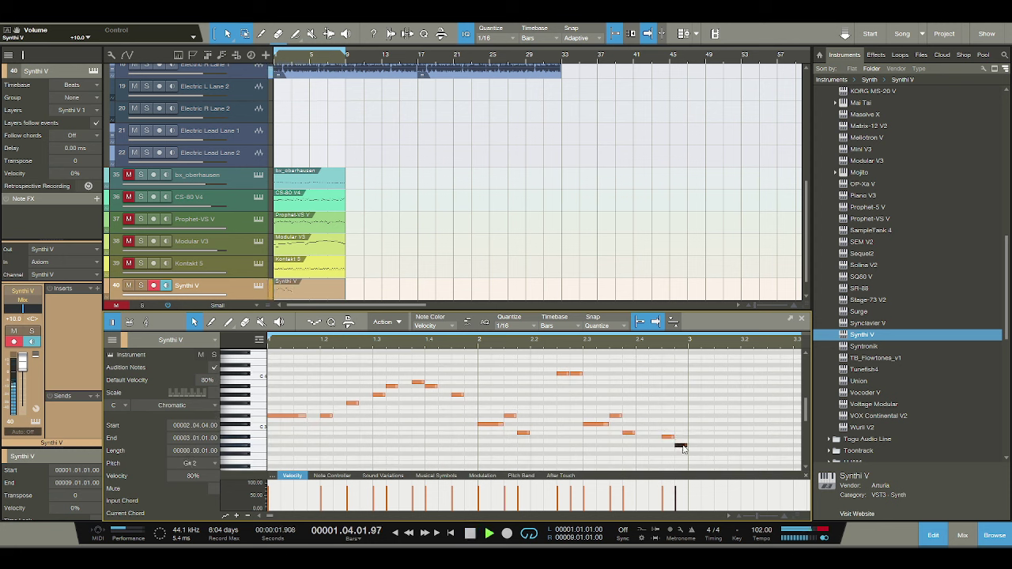
drag(672, 436, 697, 449)
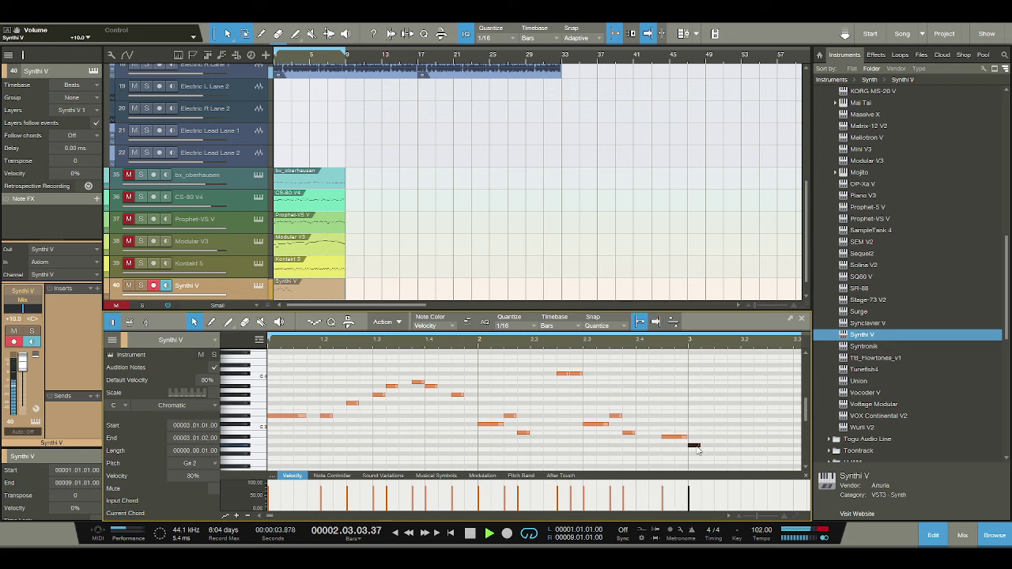
key(space)
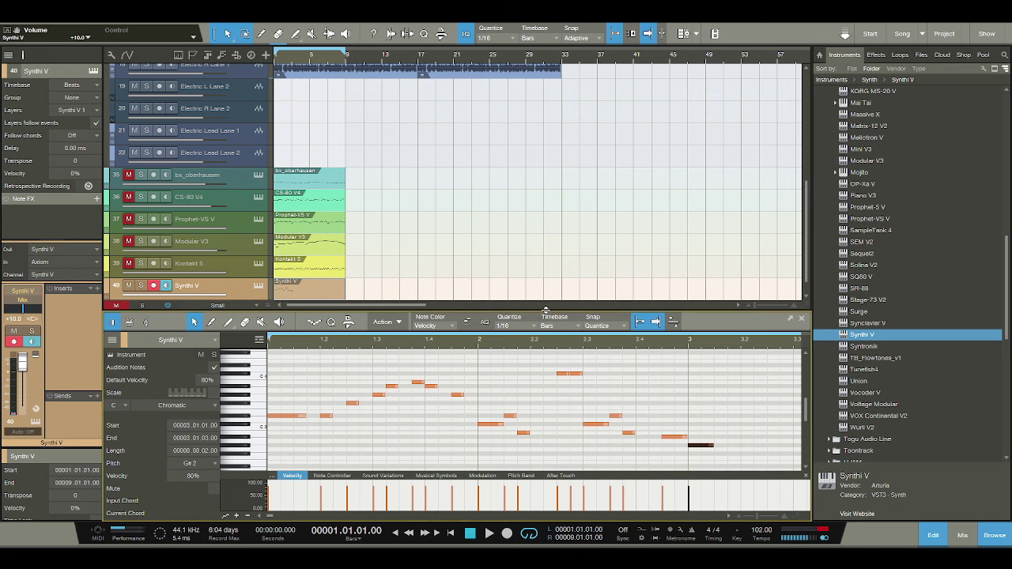
Enlarge the note editor and play the melody from the start.
drag(546, 310, 530, 151)
click(488, 532)
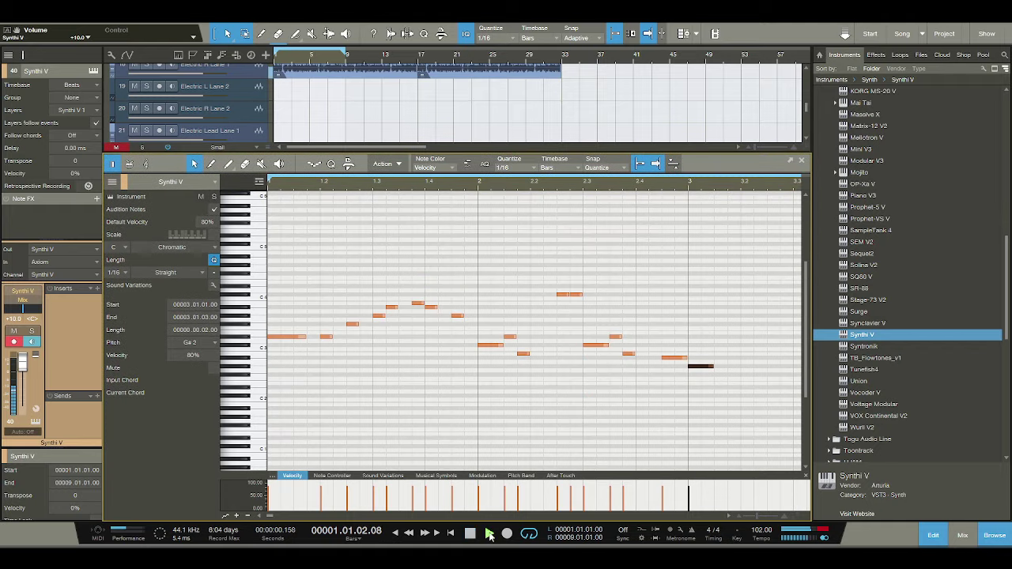
drag(603, 181, 526, 183)
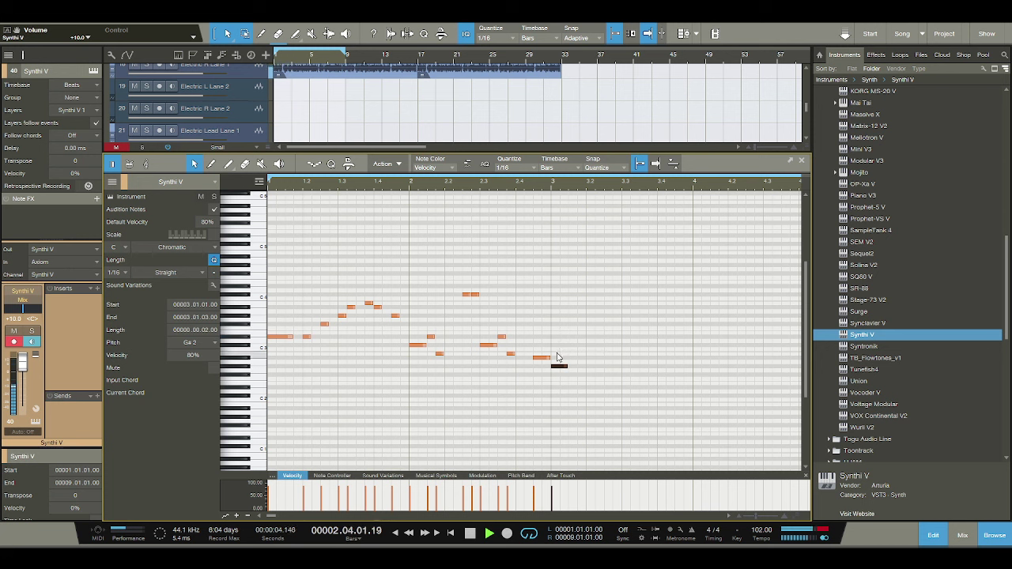
key(space)
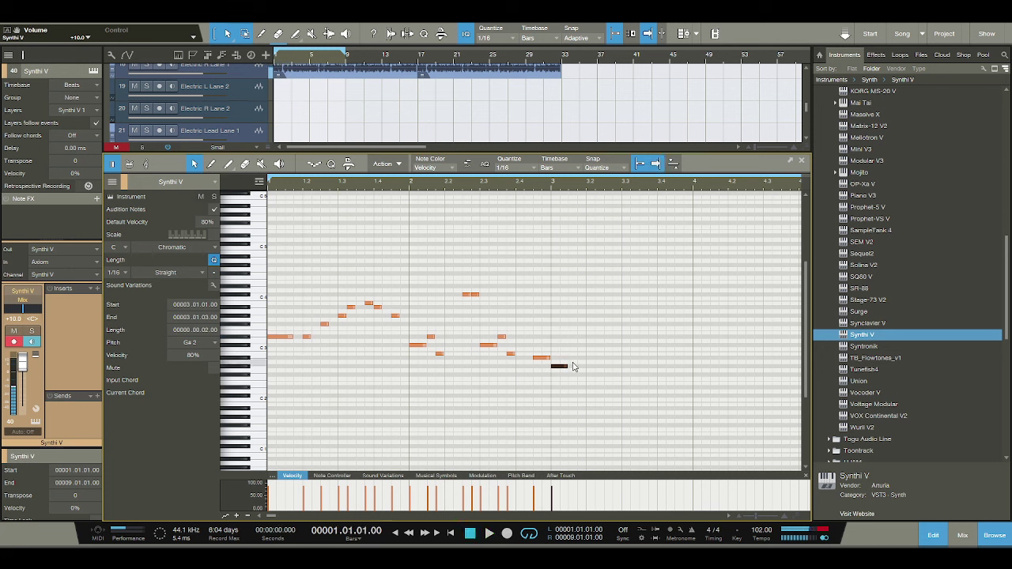
Add a B3 note three sixteenths long at 3.1.4 and play the melody back.
click(572, 320)
drag(572, 321, 583, 308)
key(space)
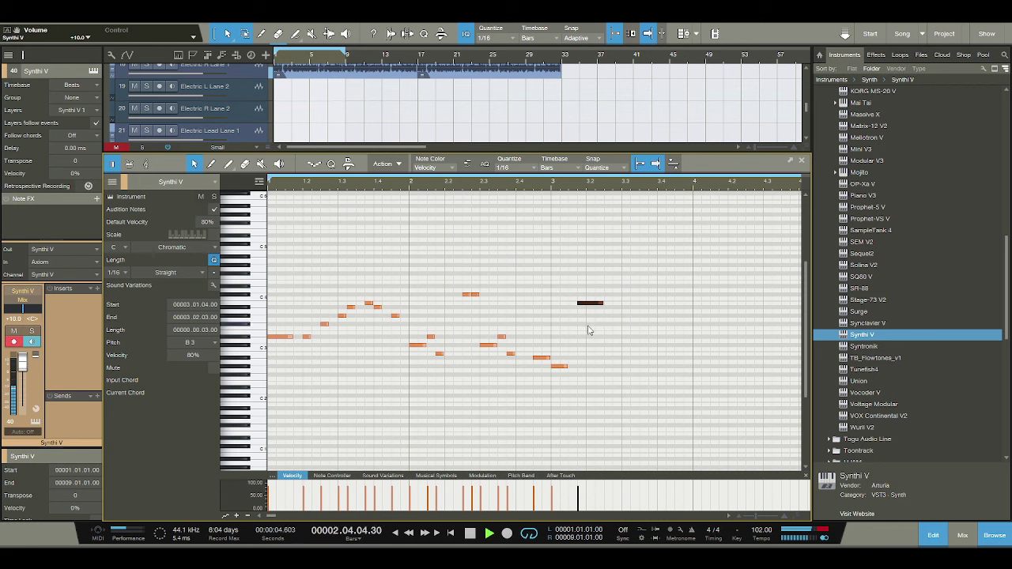
key(space)
Rework the long B3 into repeated B3 notes: one sixteenth at 3.1.4, two sixteenths at 3.2.1 and one sixteenth at 3.2.3, and audition them.
drag(602, 303, 598, 304)
key(space)
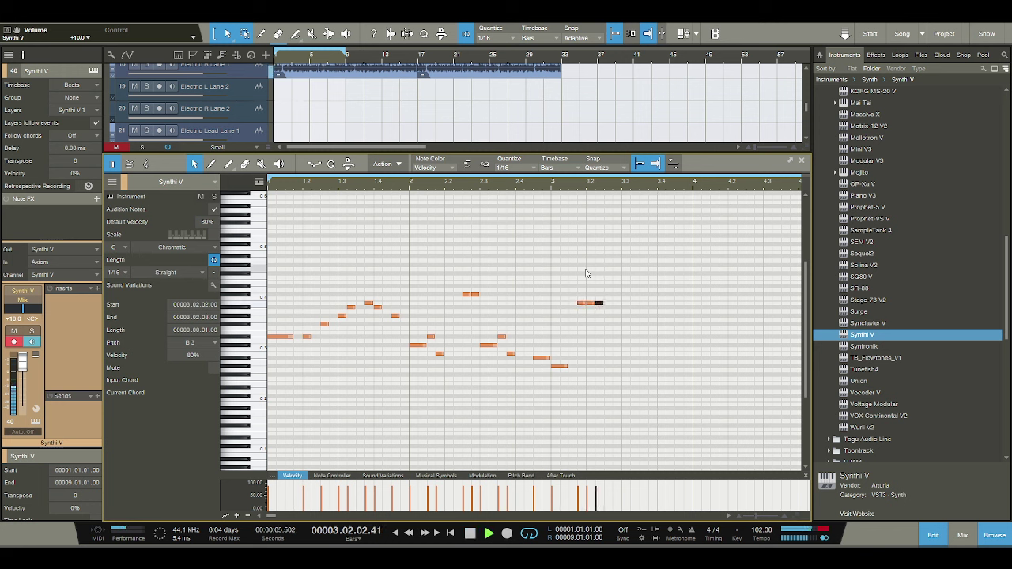
key(space)
click(601, 305)
click(600, 305)
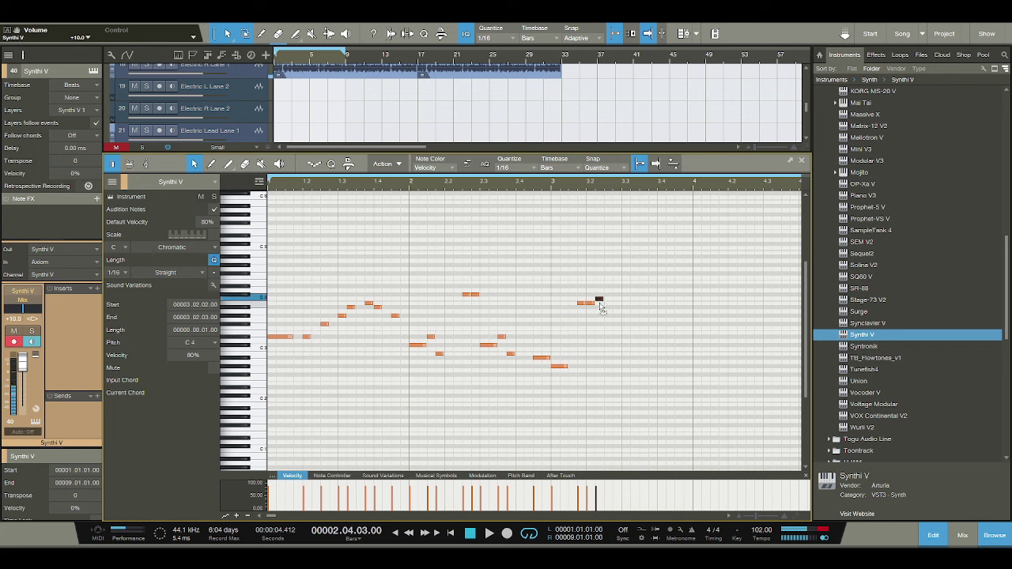
key(d)
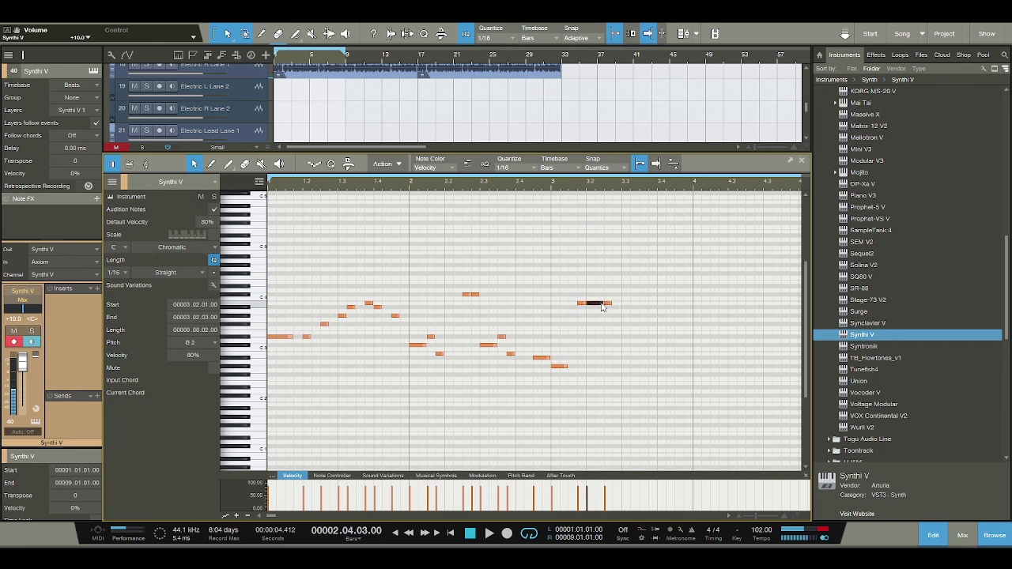
key(space)
key(space)
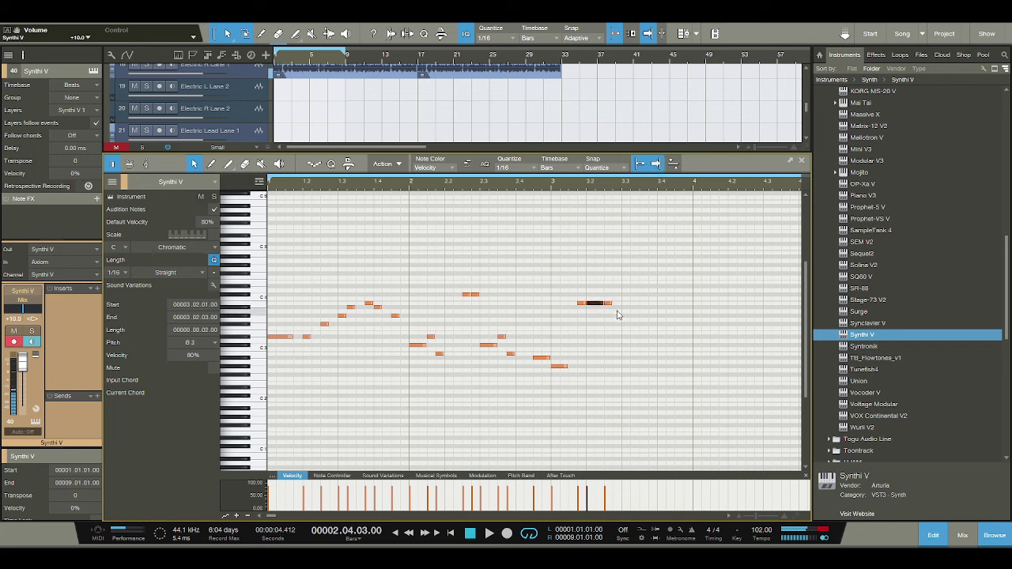
Add one-sixteenth notes descending from the repeated B3s: A#3 at 3.3.1, G#3 at 3.3.3 and F#3 at 3.4.1, and audition them.
click(628, 302)
click(625, 307)
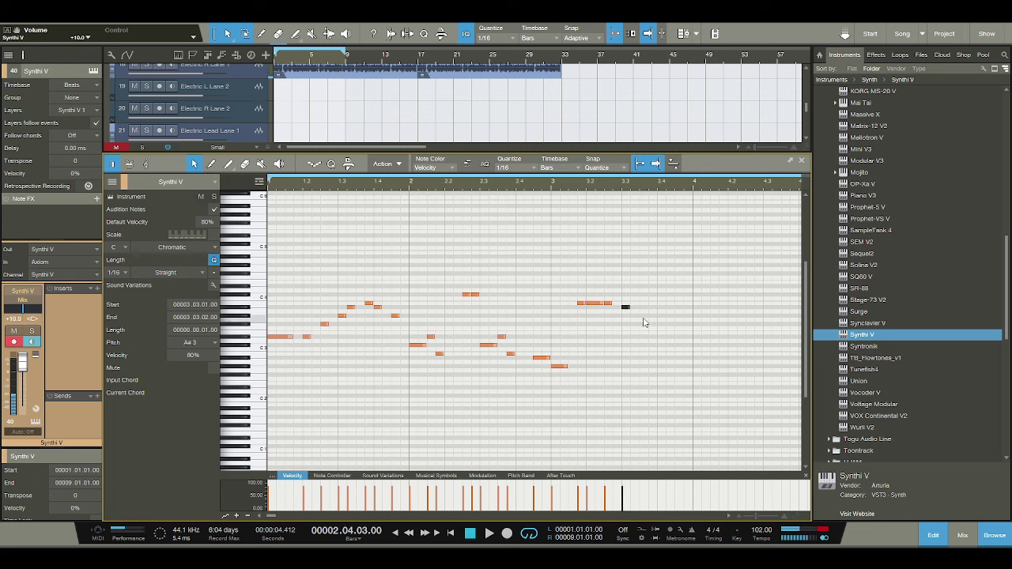
click(643, 312)
drag(643, 314, 643, 317)
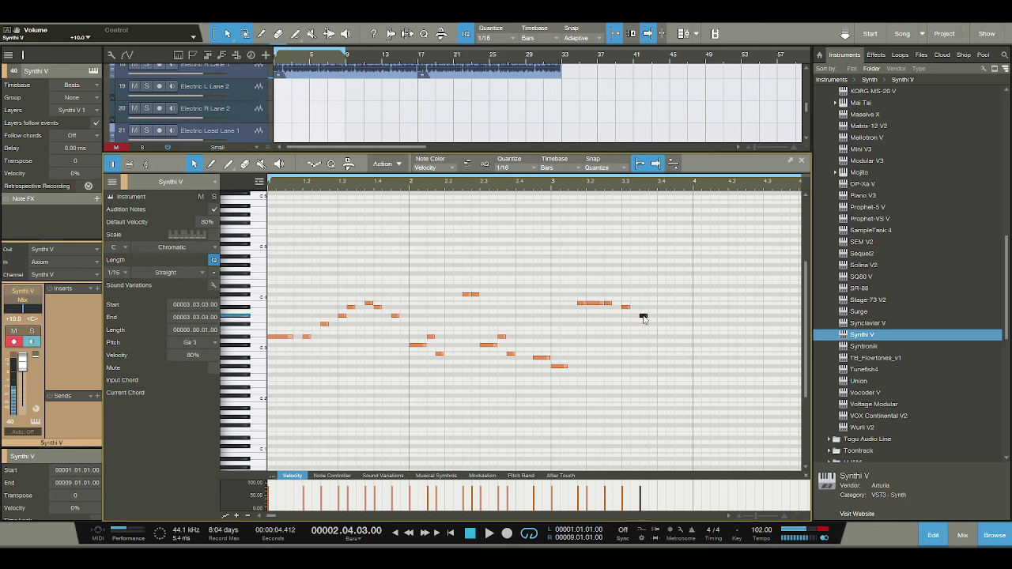
click(660, 324)
key(space)
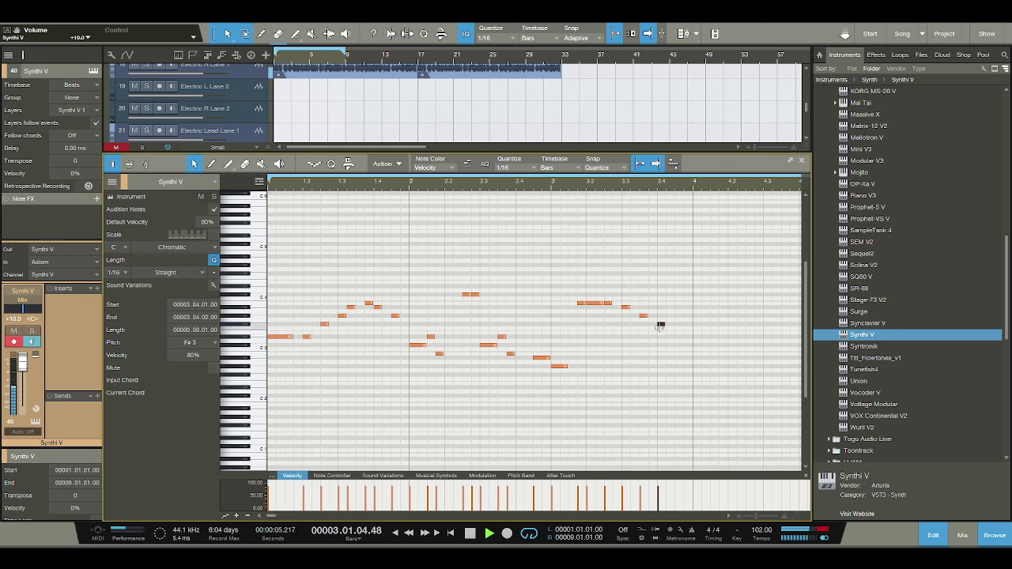
key(space)
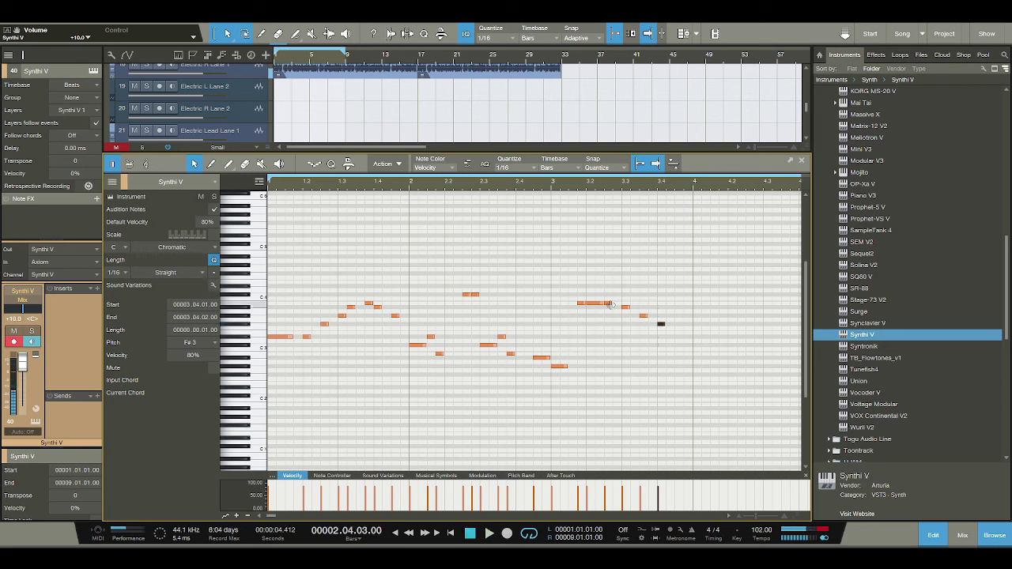
Lengthen the B3 at 3.2.3 and the A#3, G#3 and F#3 following it to two sixteenths each while auditioning.
key(space)
key(space)
drag(609, 306, 623, 307)
key(space)
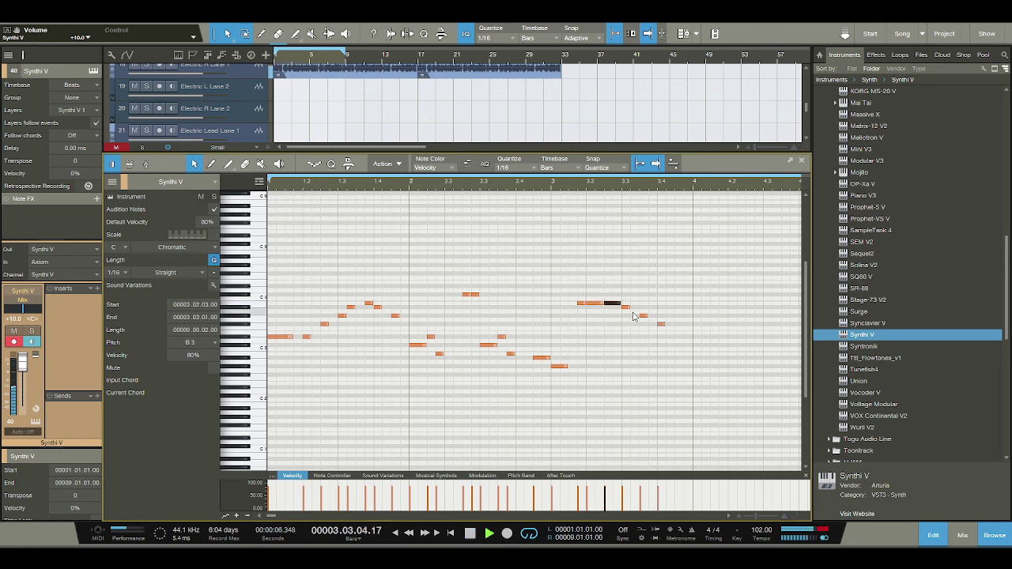
key(space)
drag(623, 307, 674, 324)
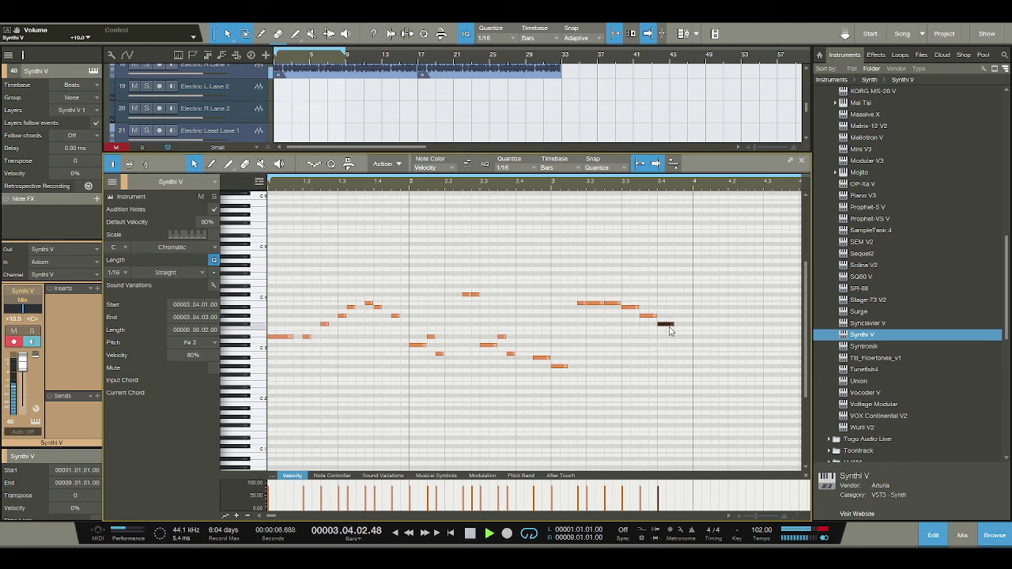
key(space)
Delete every note after the B3 at 3.1.4, audition the melody and lengthen that B3 to two sixteenths.
drag(670, 330, 596, 308)
key(Delete)
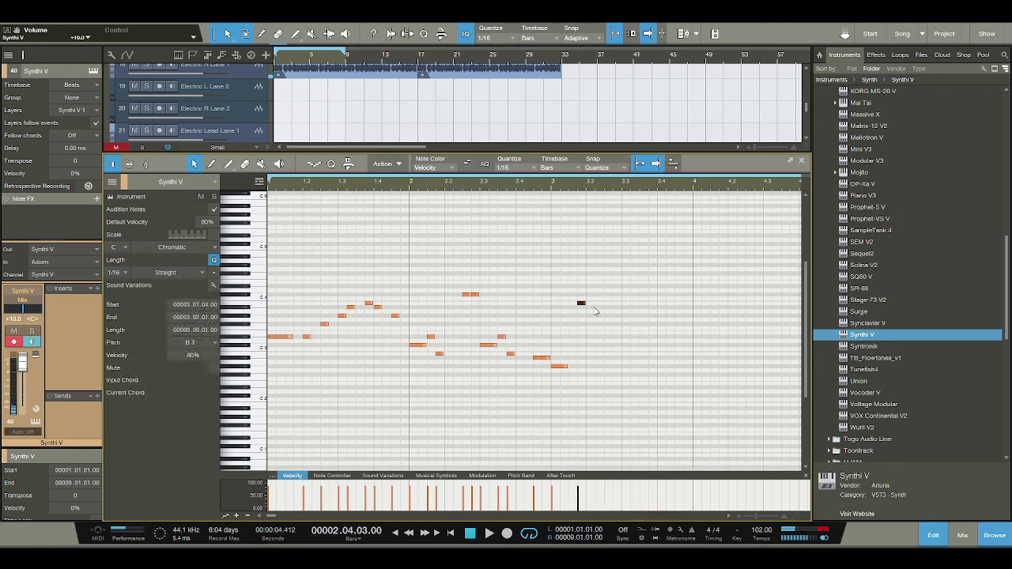
key(space)
key(space)
drag(585, 303, 593, 304)
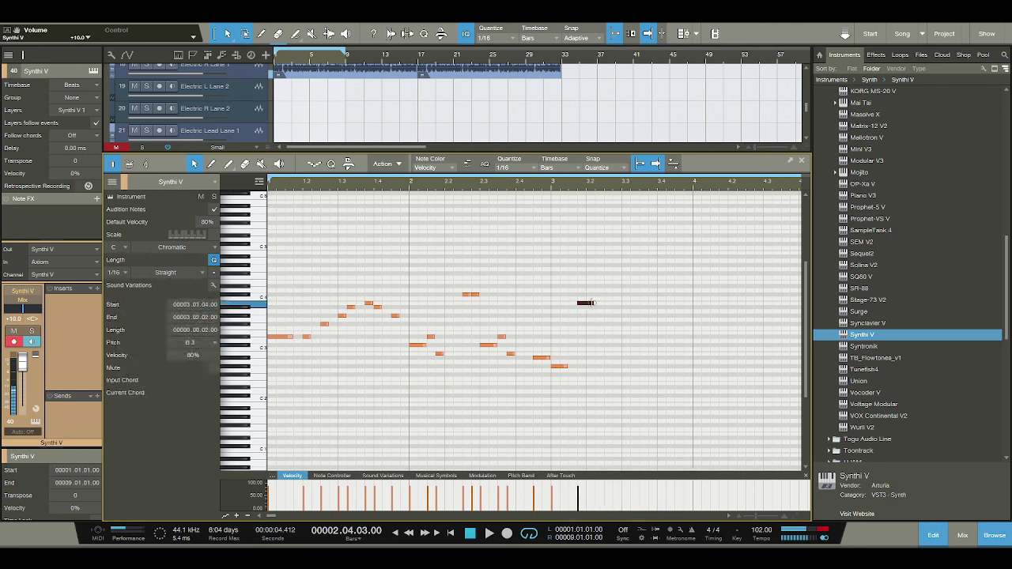
Add F#4 at 3.2.2, a two-sixteenth B3 at 3.2.3 and D#4 at 3.3.1, the F#4 and D#4 one sixteenth long, while auditioning.
double_click(598, 274)
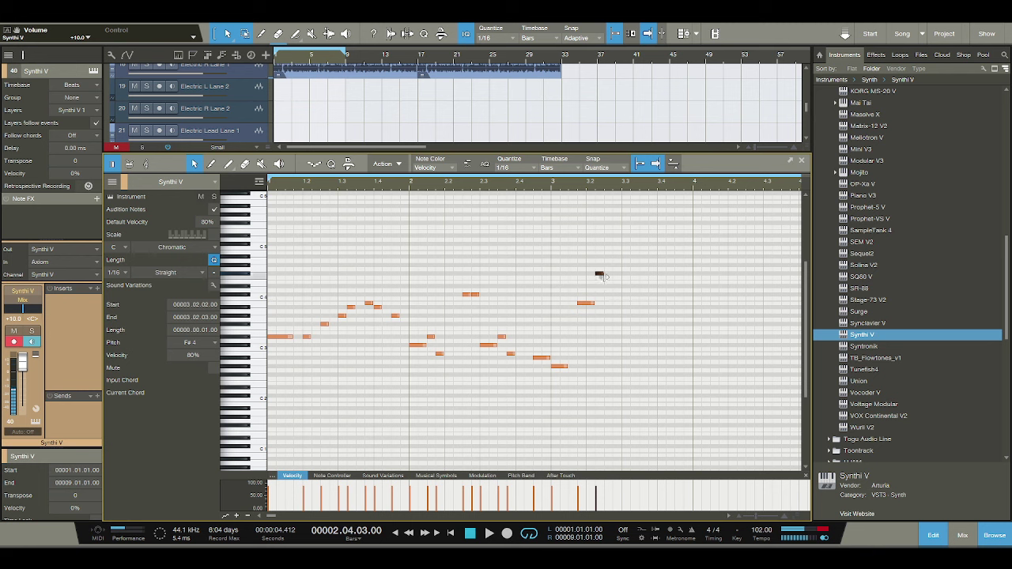
key(space)
key(space)
double_click(609, 303)
drag(613, 303, 624, 287)
double_click(625, 282)
key(space)
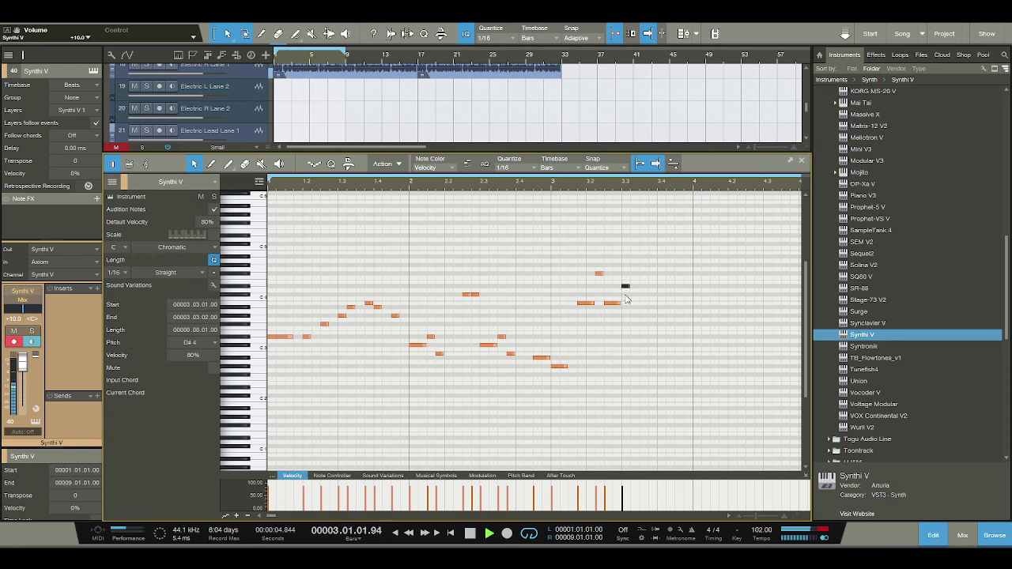
key(space)
key(space)
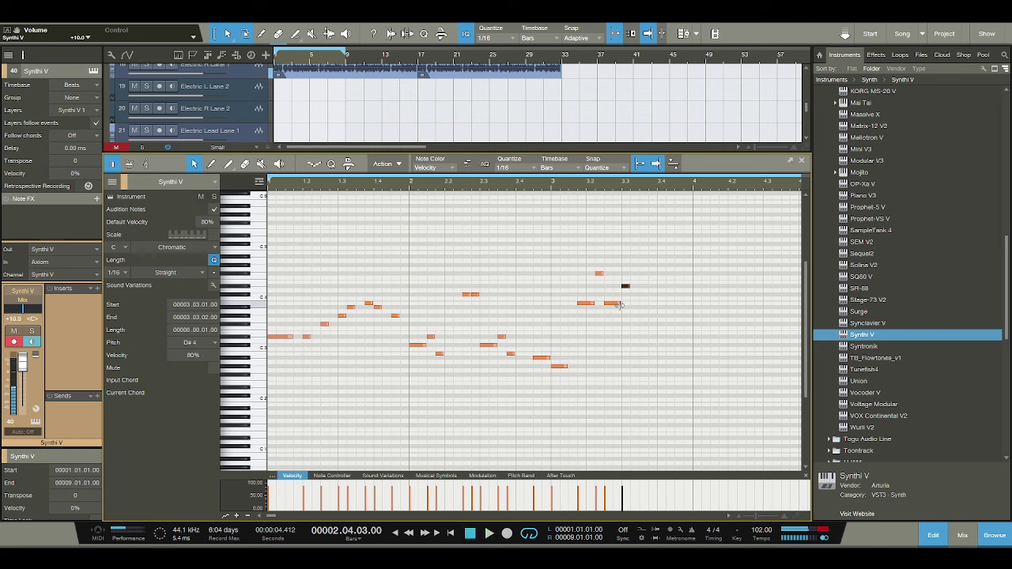
Add a two-sixteenth B3 at 3.3.2, a one-sixteenth A#3 at 3.3.4 and a two-sixteenth F#3 at 3.4.2.
key(space)
drag(632, 305, 648, 306)
click(652, 306)
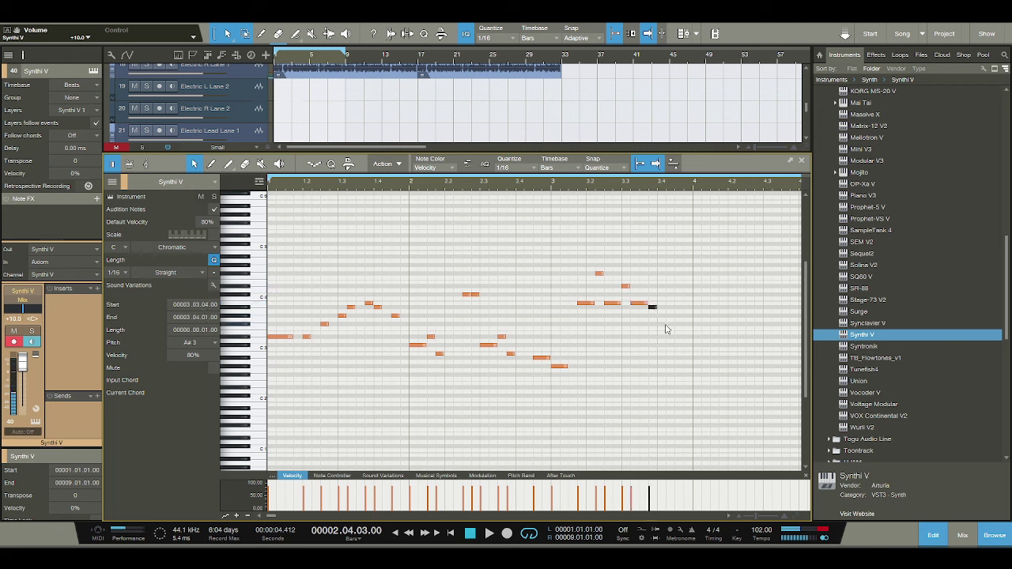
mouse_move(666, 337)
mouse_down()
mouse_move(672, 325)
mouse_move(680, 331)
mouse_up()
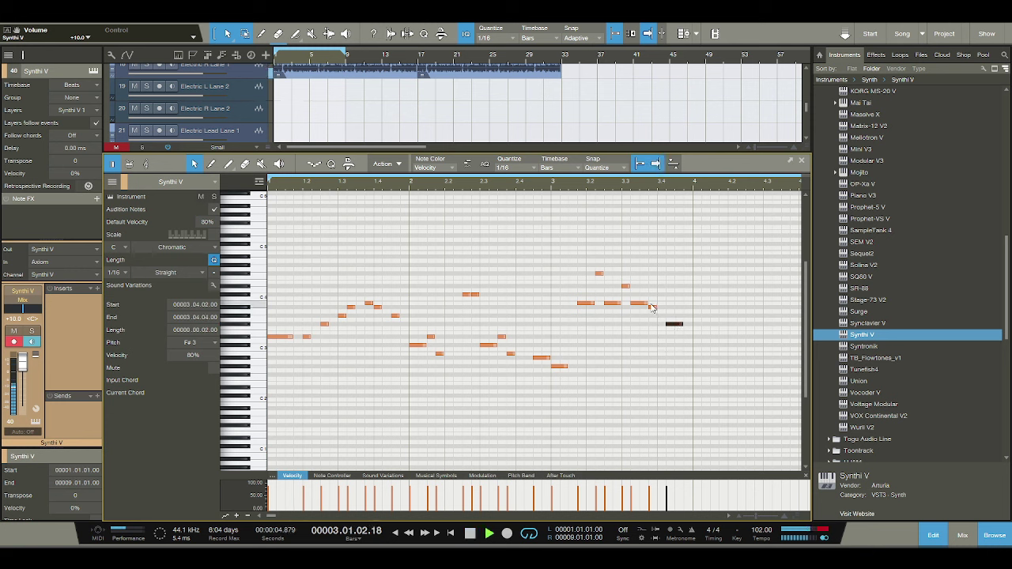
Move the A#3 to 3.4.1, lengthen the B3 at 3.3.2 to three sixteenths and audition the phrase.
click(652, 308)
drag(653, 308, 662, 312)
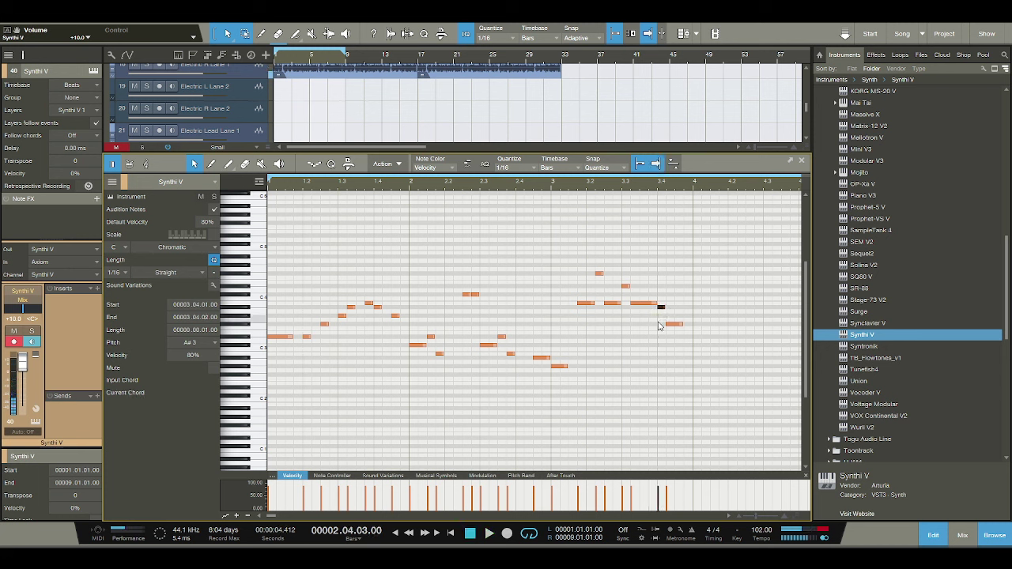
drag(645, 188, 601, 197)
key(space)
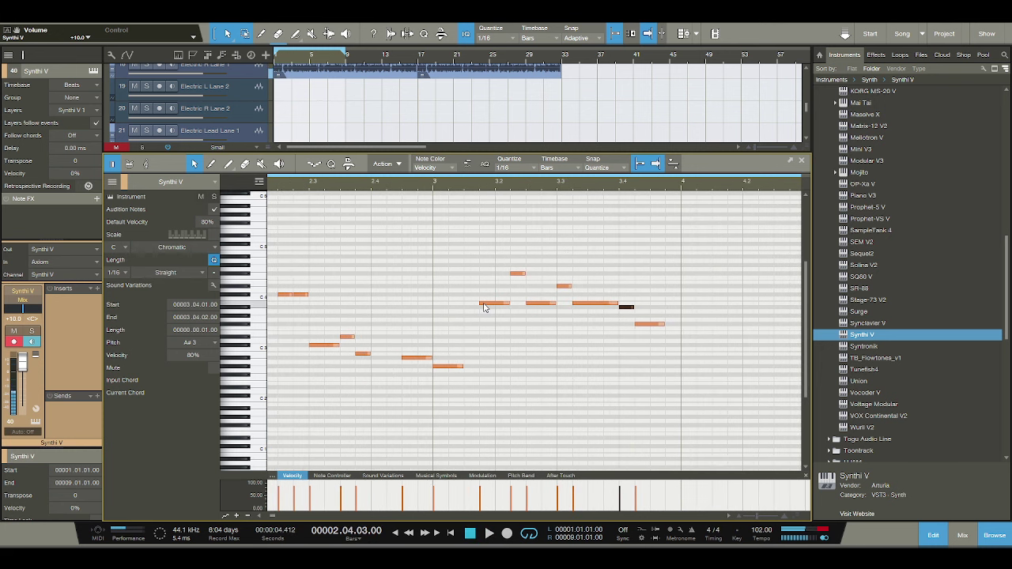
Lengthen the G#2 at 3.1.1 to three sixteenths so it reaches the following B3, and audition the melody.
drag(486, 304, 490, 308)
mouse_move(463, 366)
mouse_down()
mouse_move(472, 375)
mouse_move(450, 370)
mouse_move(476, 371)
mouse_up()
key(space)
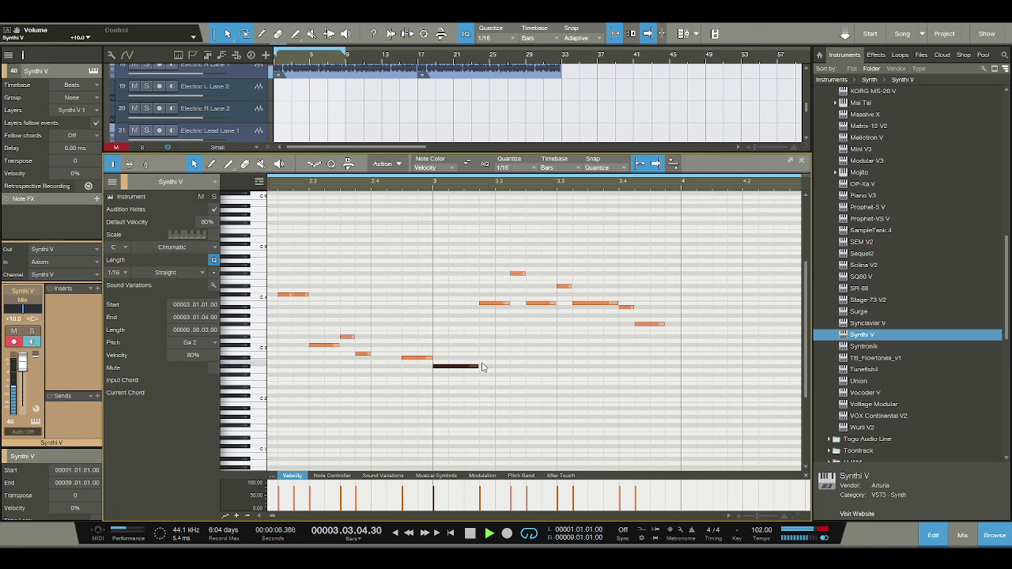
key(space)
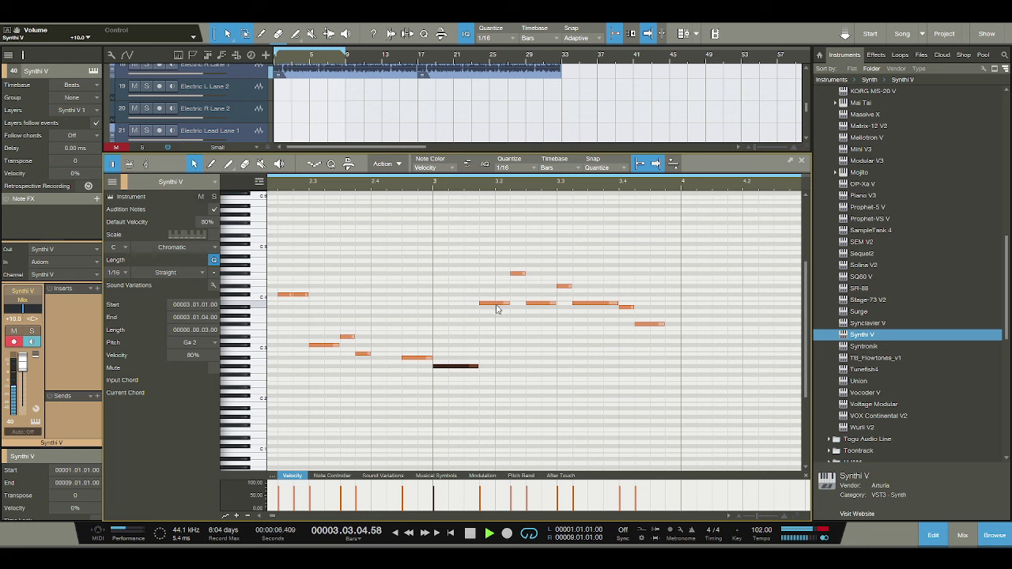
Shorten the B3 at 3.3.2 to two sixteenths and replace the A#3 with a one-sixteenth E4 at 3.3.4.
drag(617, 305, 601, 305)
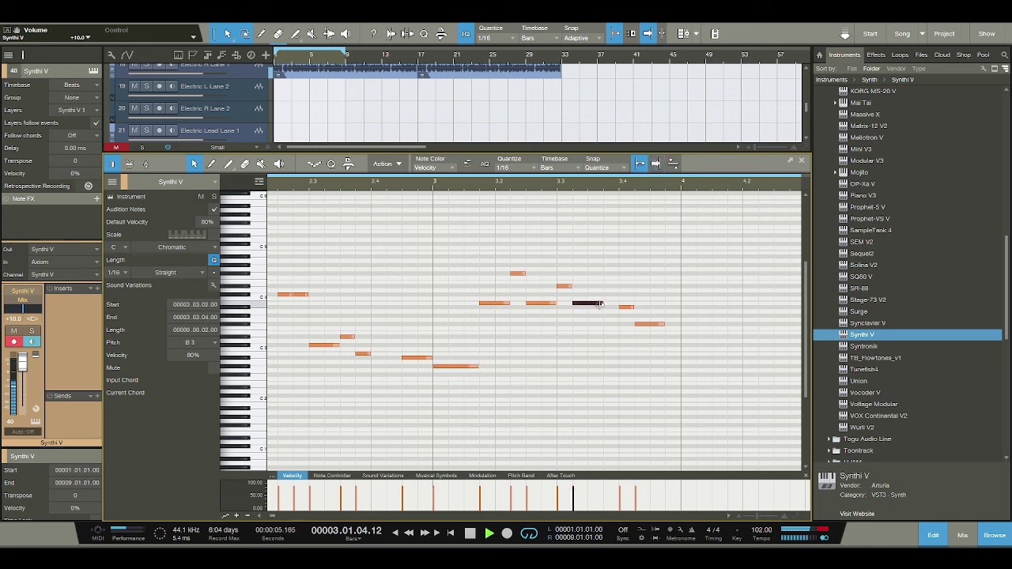
click(625, 307)
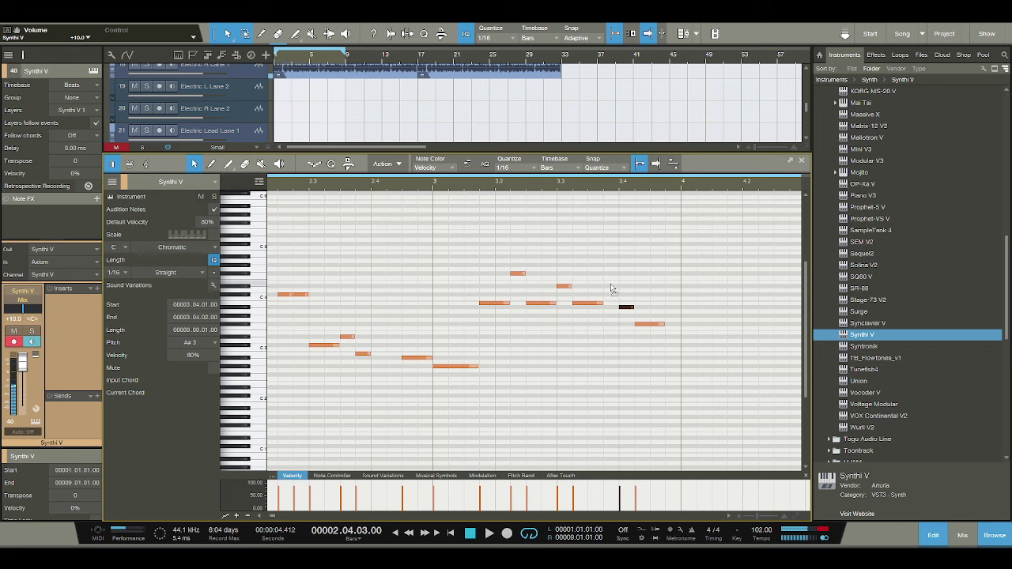
drag(611, 289, 610, 288)
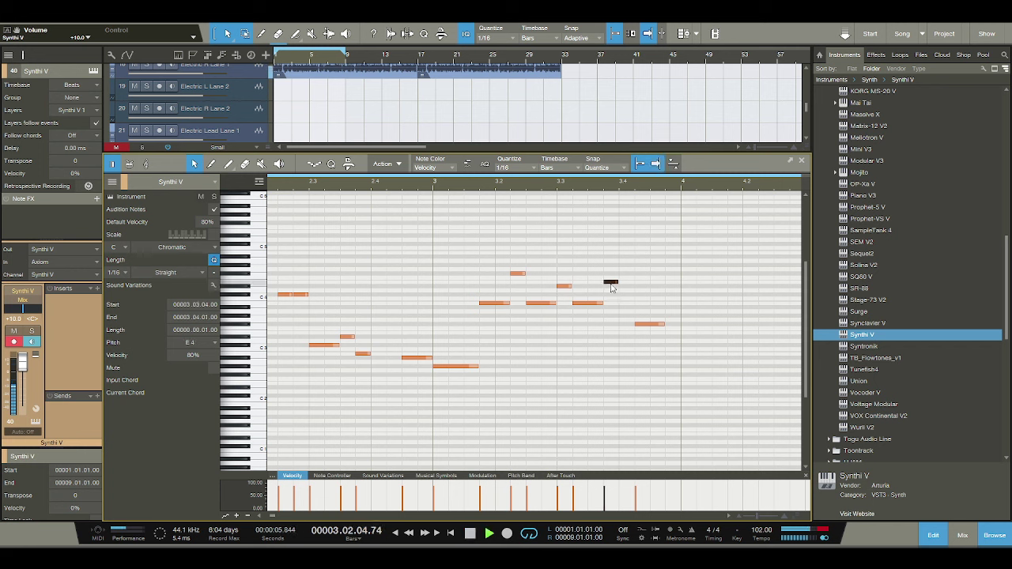
Replace the F#3 with a two-sixteenth B3 at 3.4.1 and a one-sixteenth D#4 at 3.4.3, and audition the phrase.
drag(644, 324, 629, 305)
click(652, 288)
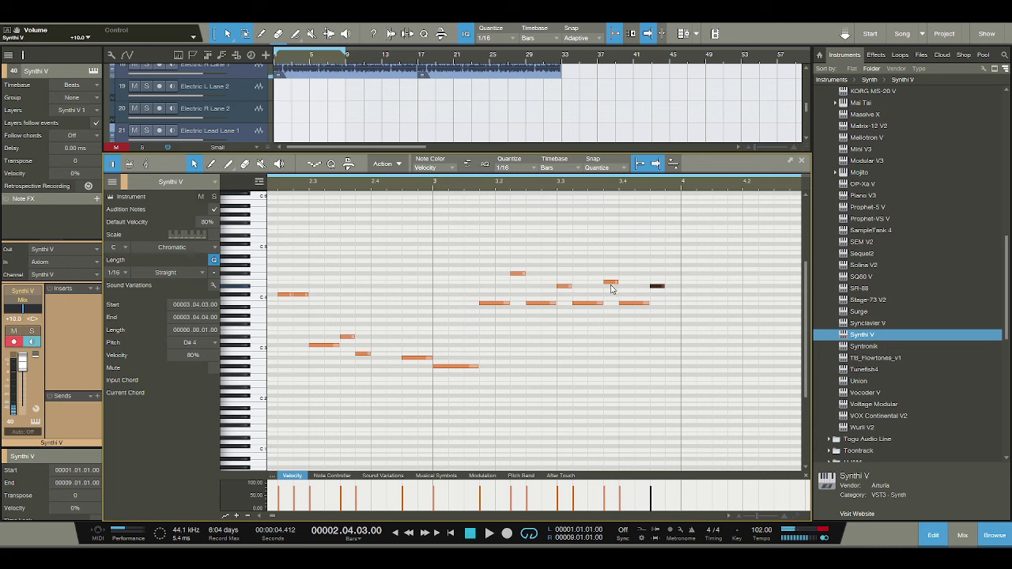
key(space)
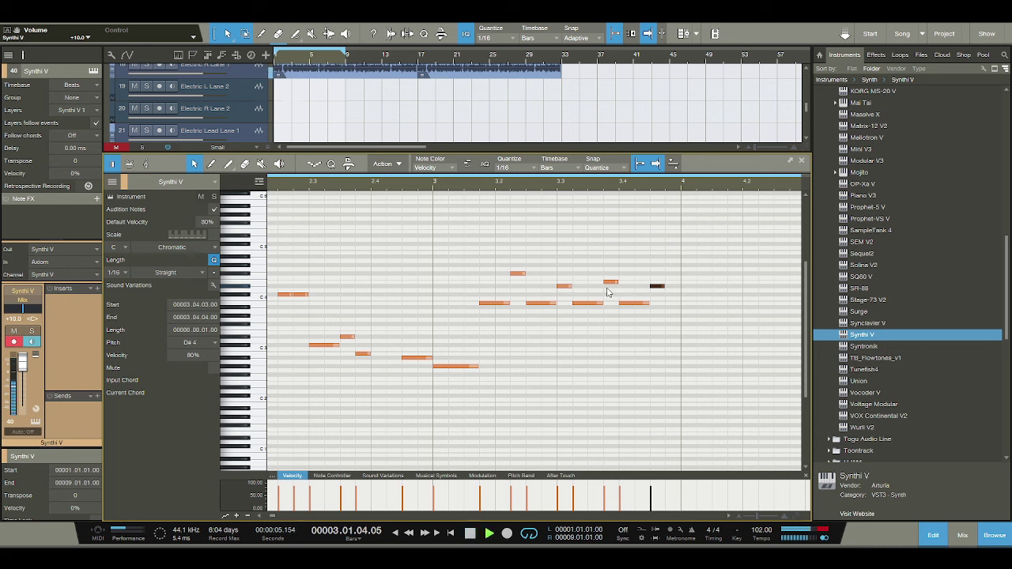
key(space)
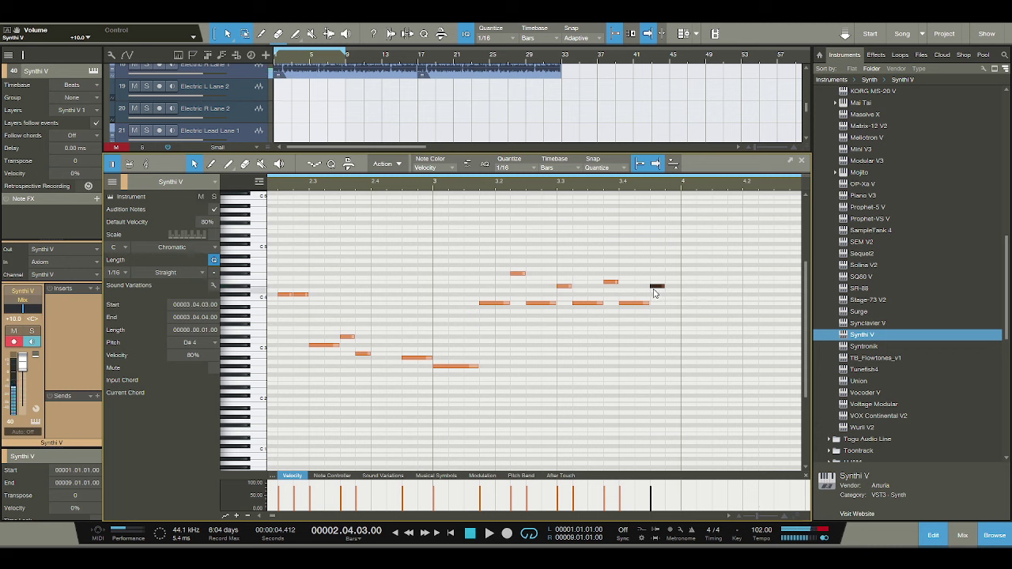
Lower the E4 at 3.3.4 to C#4 and audition the change.
click(613, 282)
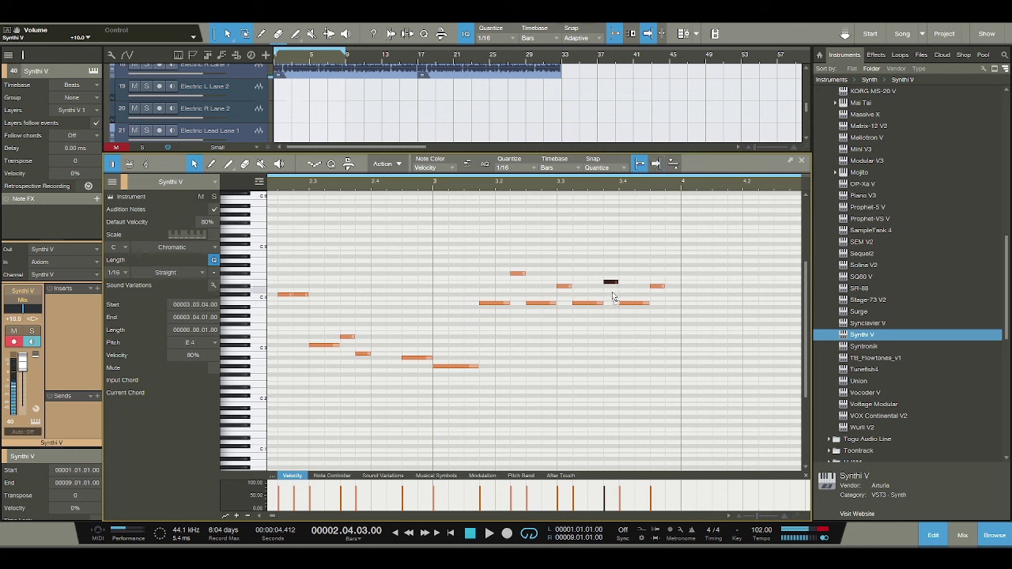
drag(612, 300, 621, 297)
key(space)
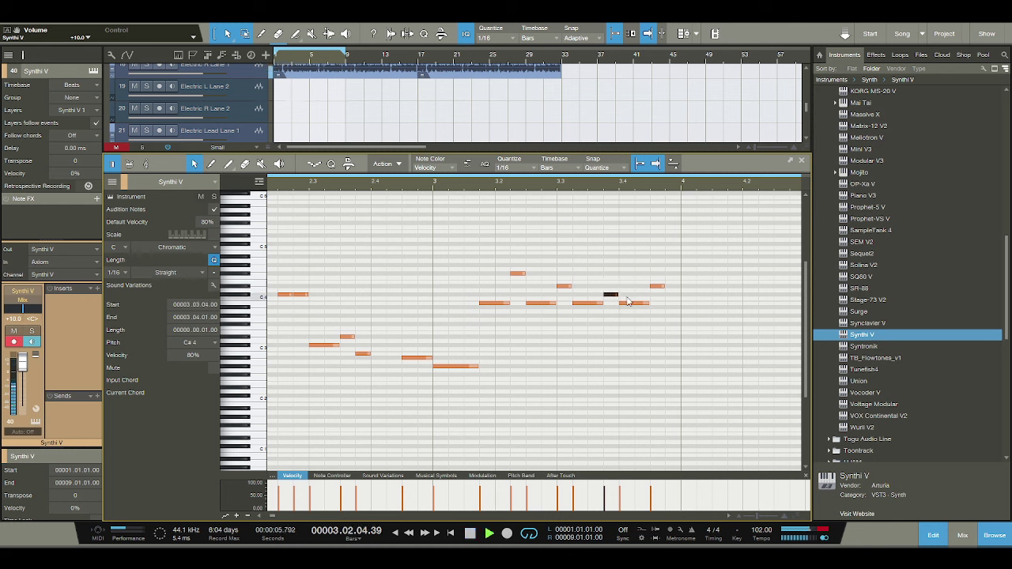
key(space)
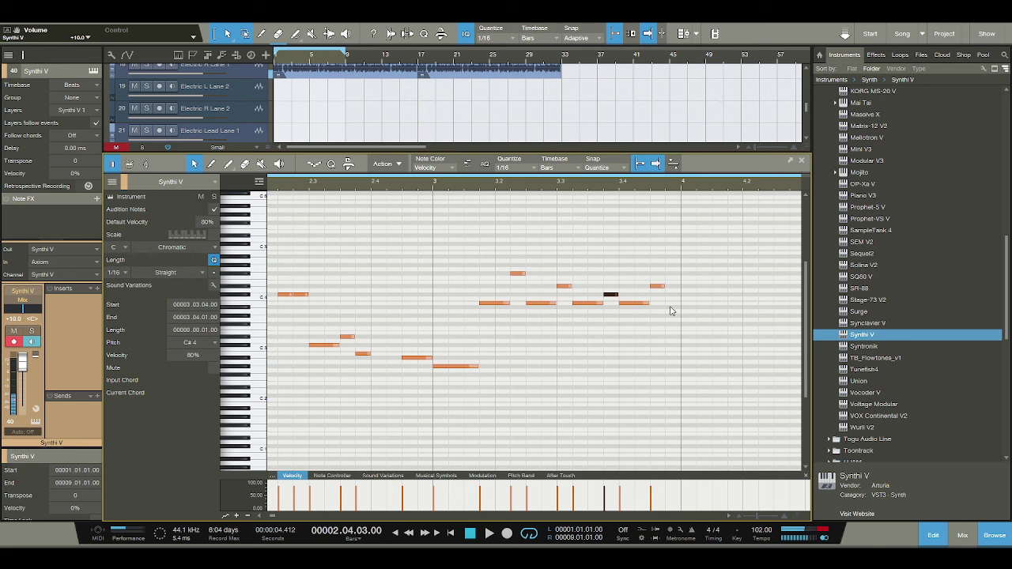
Add a three-sixteenth C#3 at 4.1.1, followed by one-sixteenth F#3, G#3, D#3 and C#3 notes on consecutive sixteenths from 4.2.1.
drag(686, 343, 722, 348)
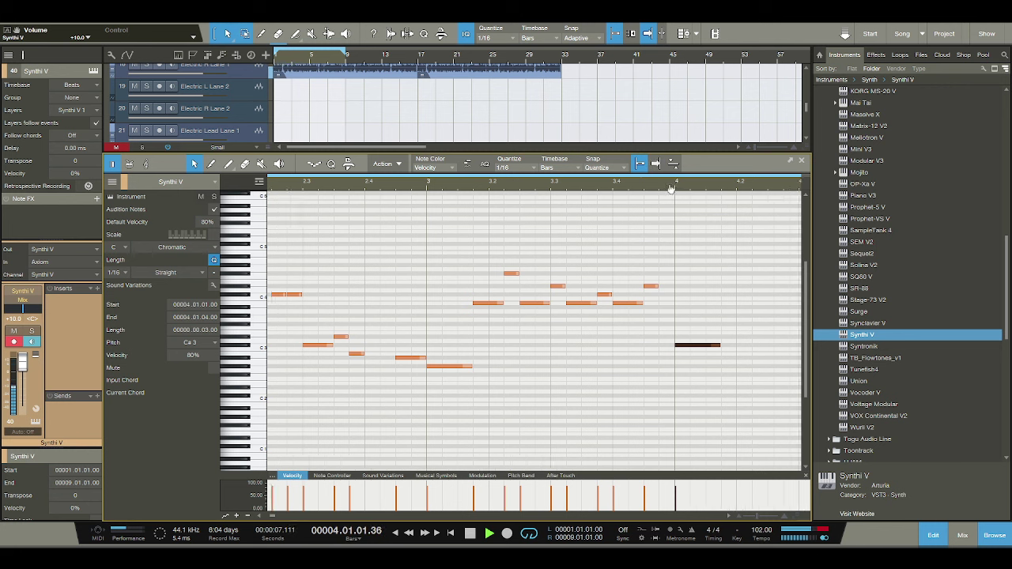
key(space)
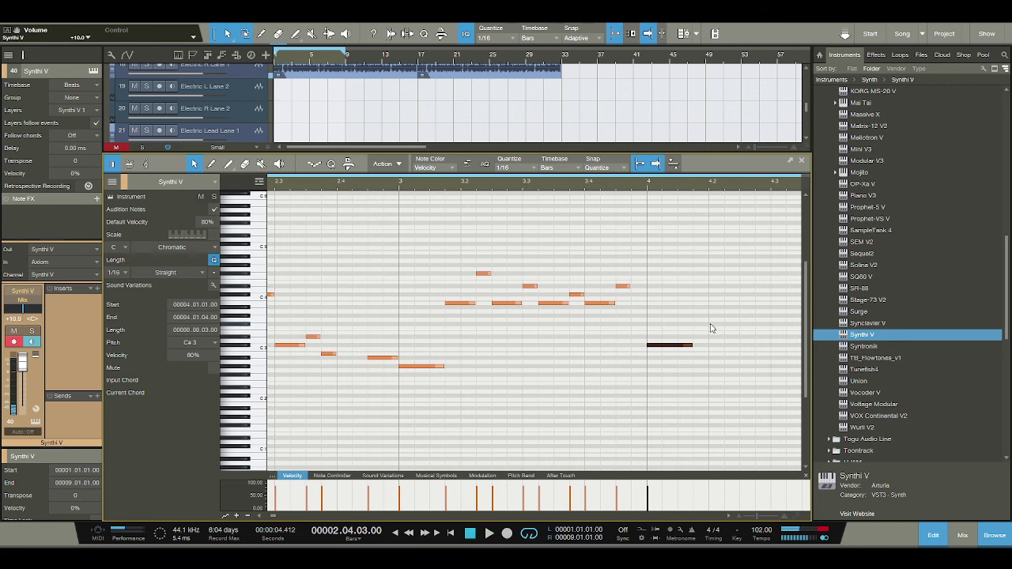
click(709, 323)
click(725, 316)
click(742, 336)
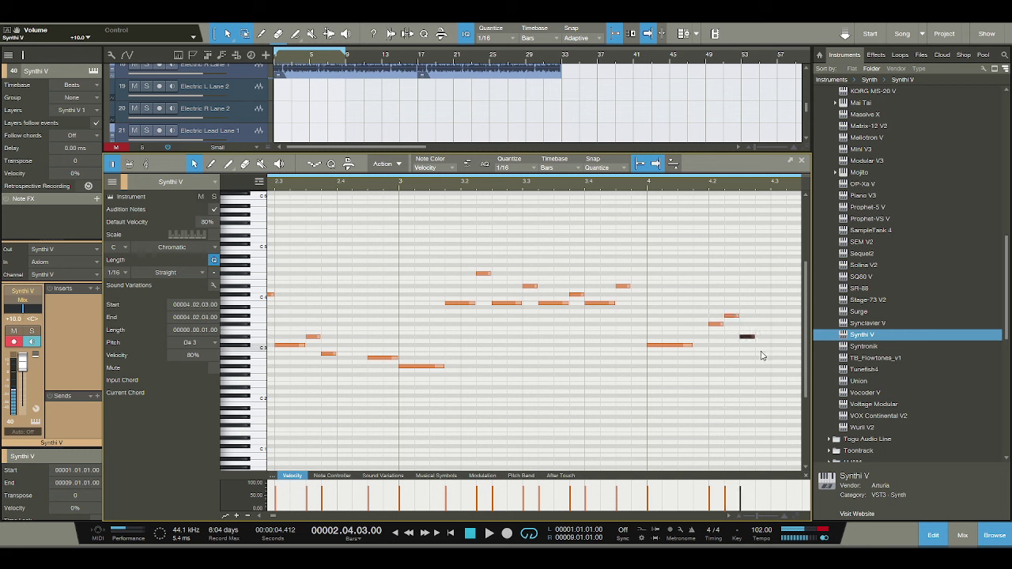
click(757, 354)
drag(762, 357, 762, 347)
Audition the melody through the new notes in bar 4.
key(w)
key(w)
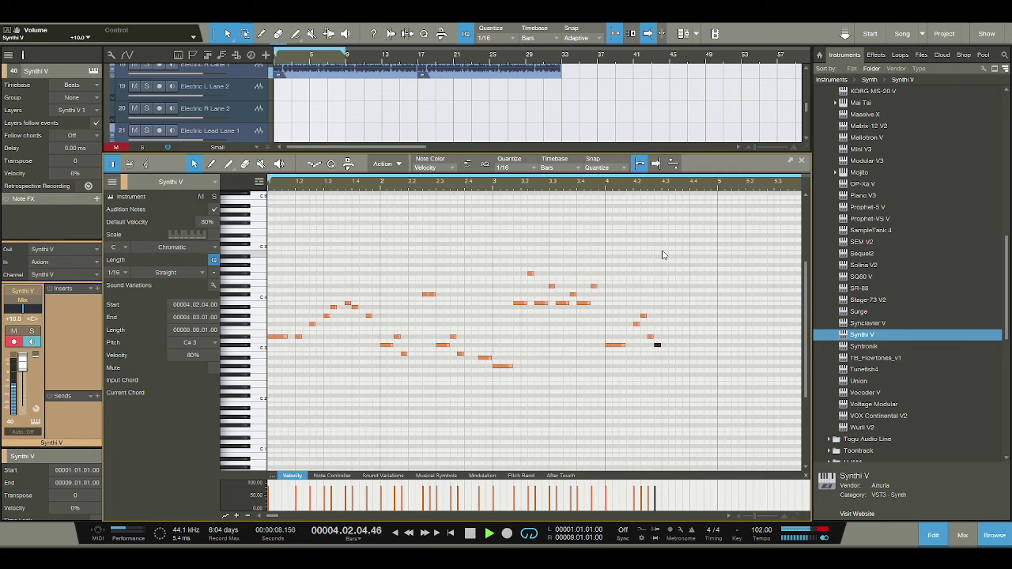
key(space)
key(w)
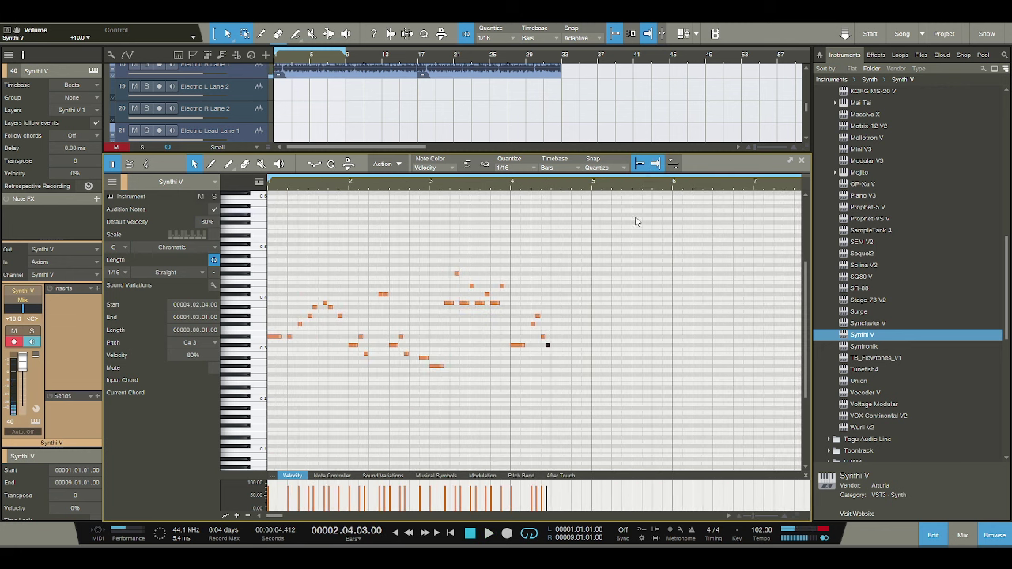
key(w)
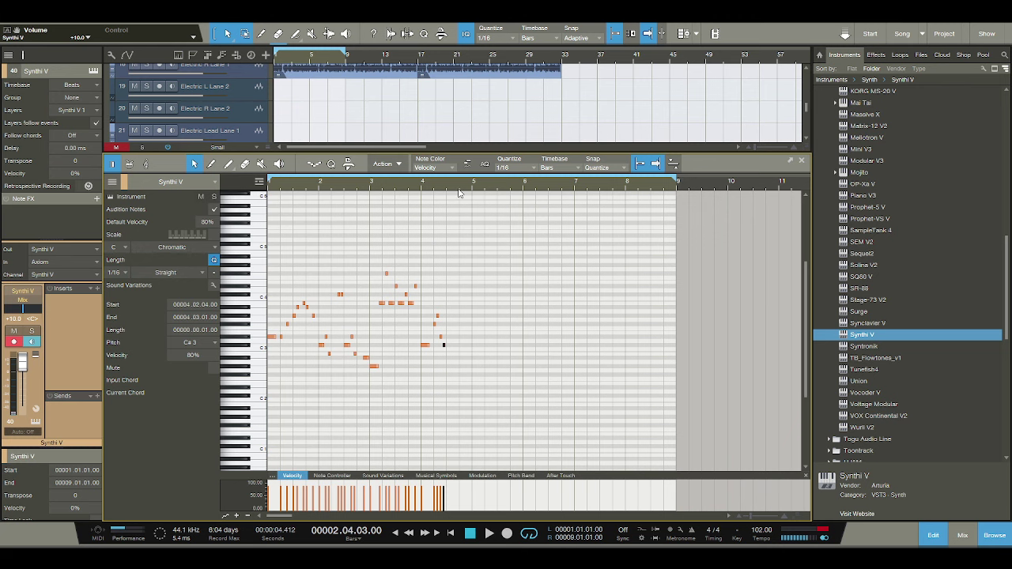
key(e)
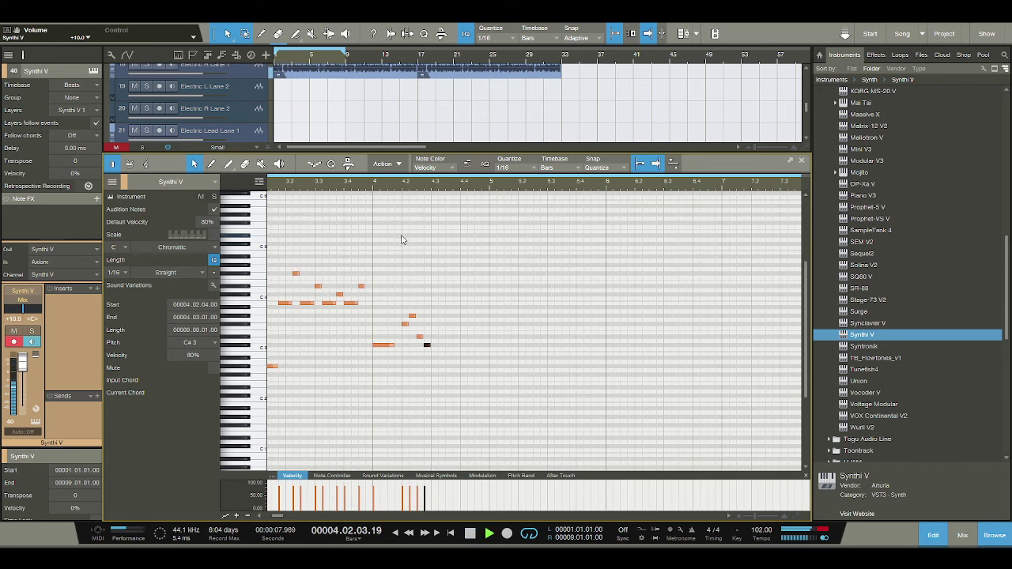
key(space)
key(space)
Continue the descent with one-sixteenth B2, A#2 and G#2 notes at 4.3.1, 4.3.2 and 4.3.3.
click(433, 350)
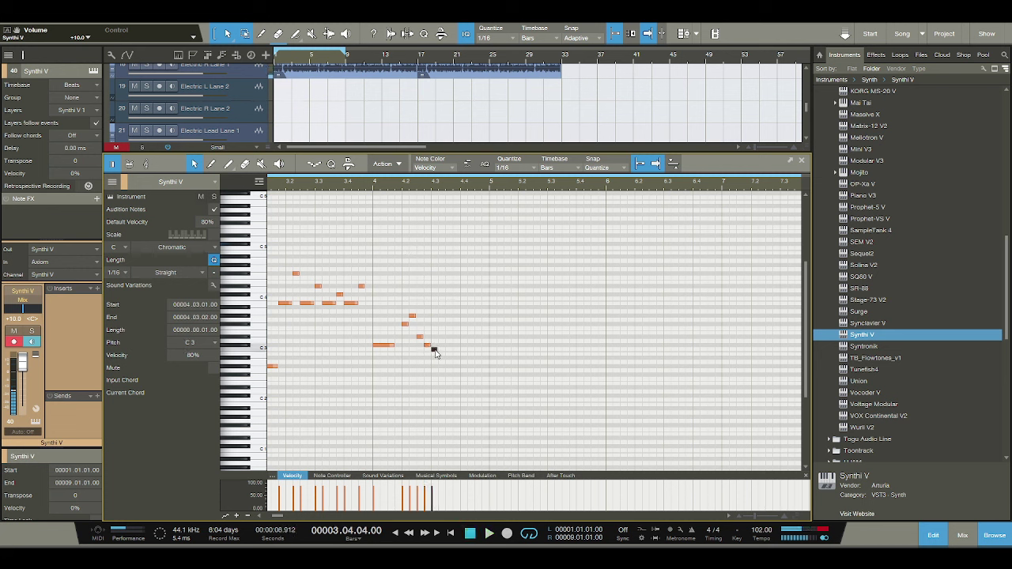
click(440, 358)
click(448, 366)
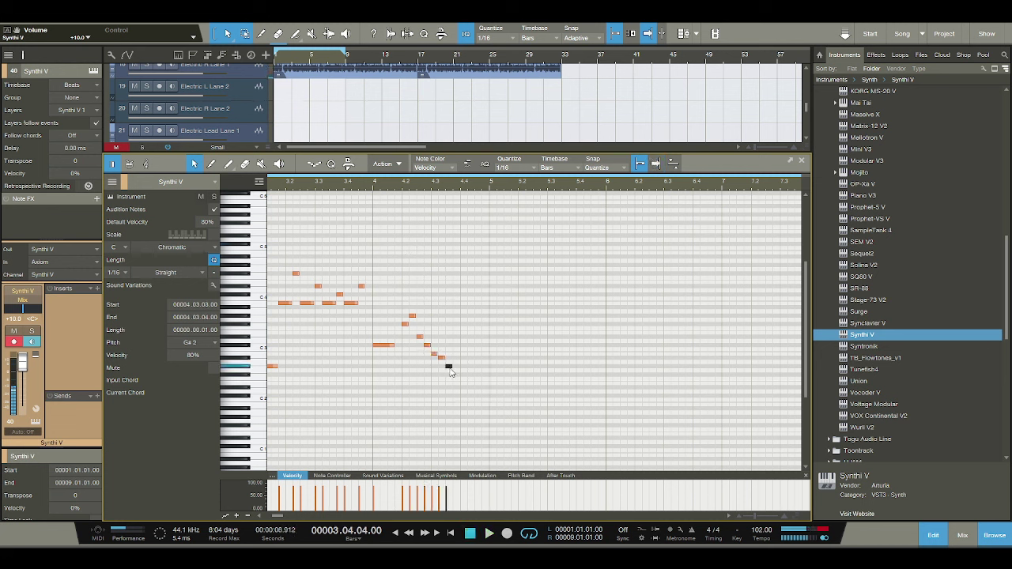
Add a one-sixteenth A#2 note at 4.3.4 and audition the descending line.
click(455, 359)
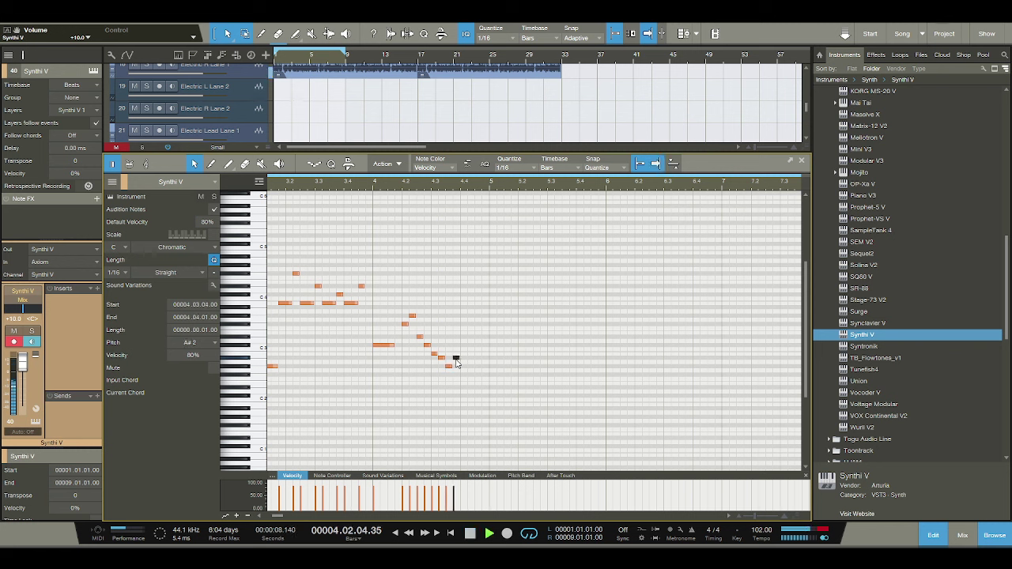
key(space)
click(437, 345)
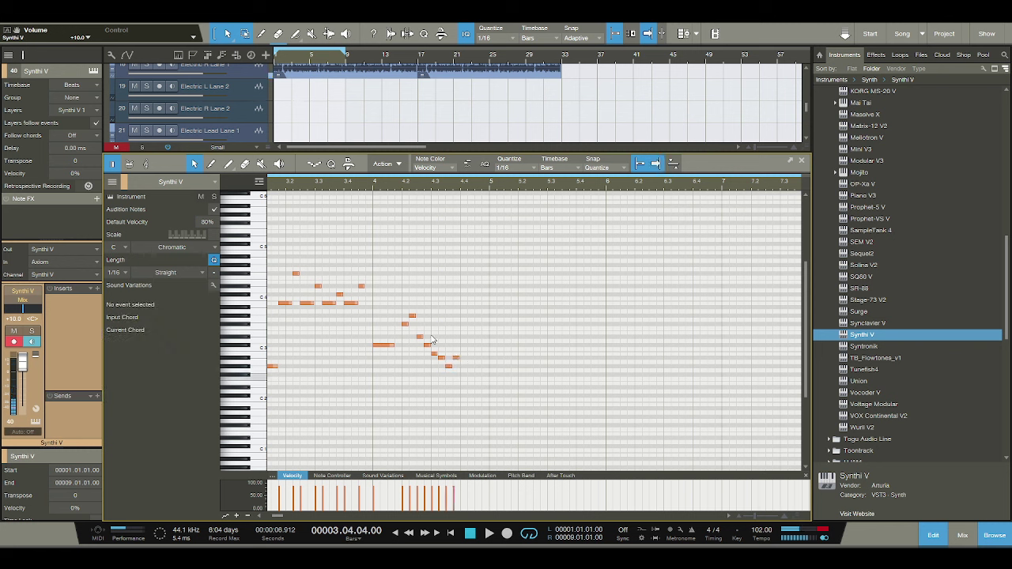
Undo the four descending notes from 4.3.1 onward and audition the remaining melody.
key(ctrl+z)
key(ctrl+z)
key(ctrl+z)
key(ctrl+z)
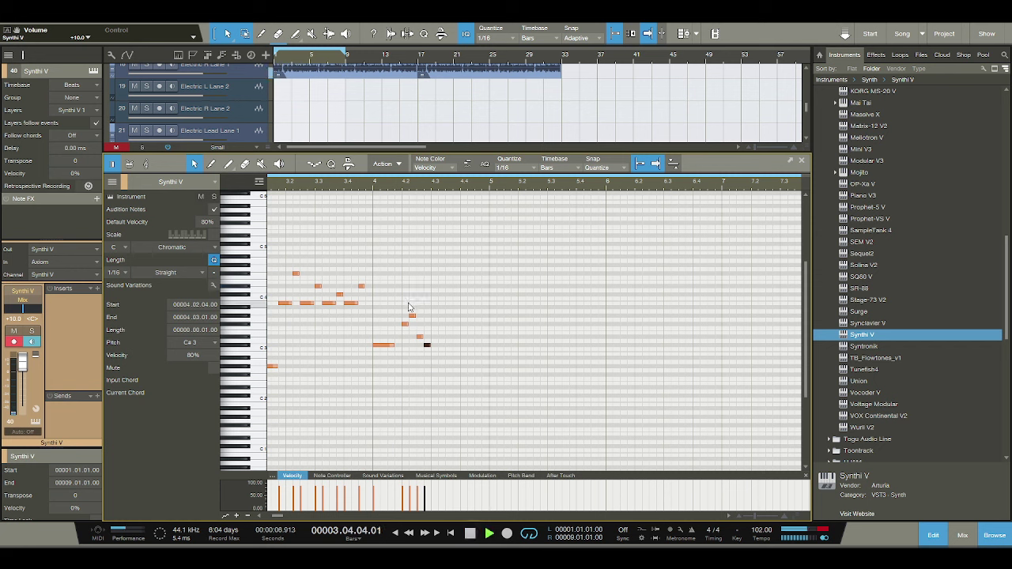
key(space)
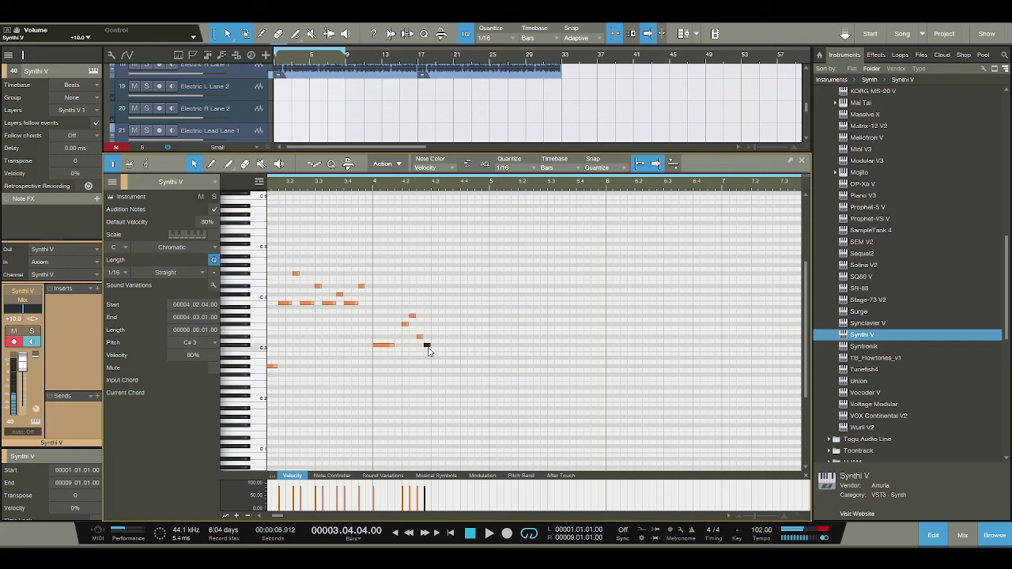
Lengthen the D#3 at 4.2.3 to two sixteenths and continue with a three-sixteenth C#3 at 4.3.1 and D#3 at 4.3.4.
mouse_move(427, 351)
mouse_down()
mouse_move(420, 340)
mouse_move(457, 353)
mouse_up()
click(434, 349)
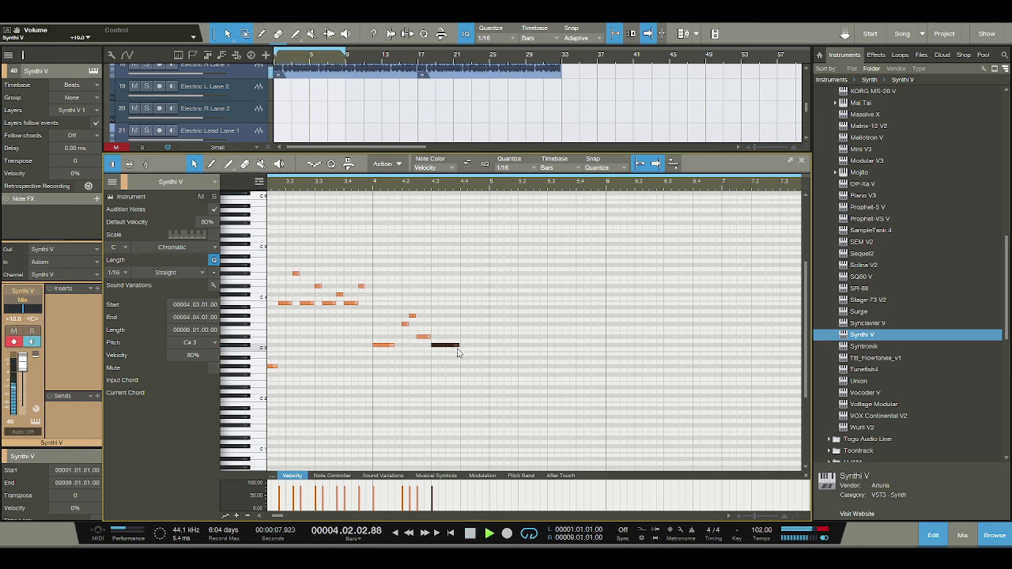
click(463, 338)
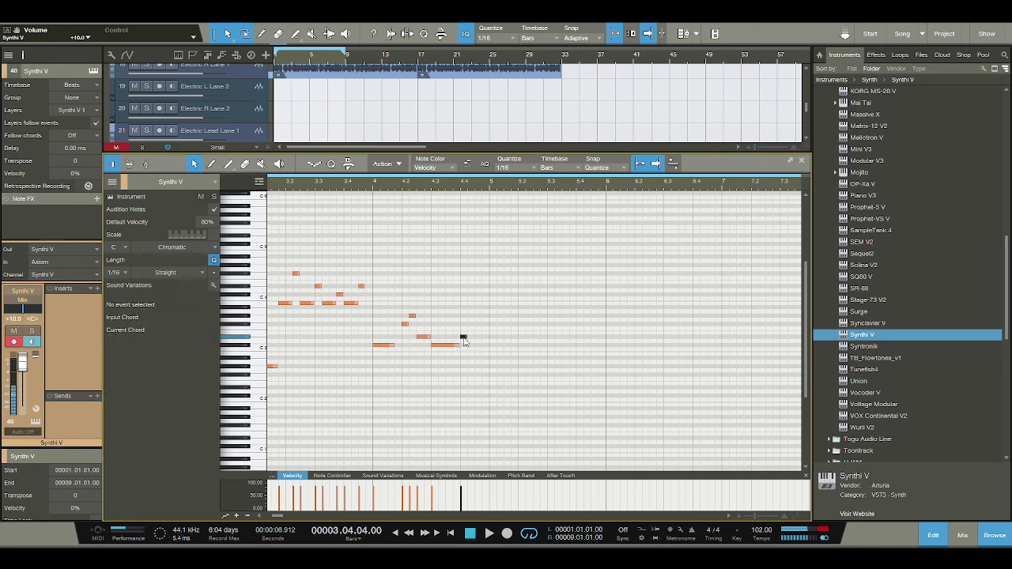
mouse_move(467, 337)
mouse_down()
mouse_move(485, 347)
mouse_move(432, 345)
mouse_move(457, 348)
mouse_up()
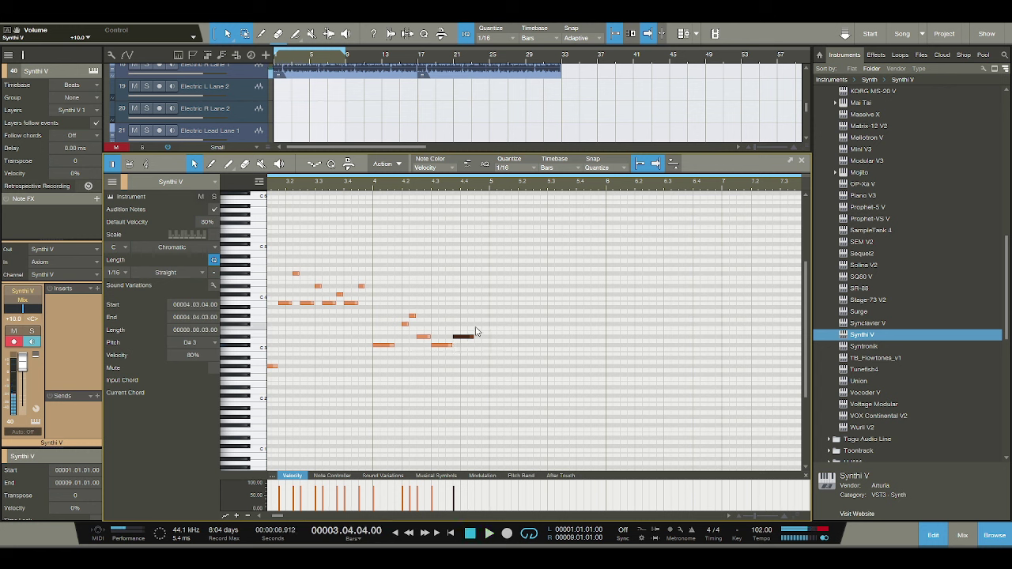
Add a two-sixteenth F#3 at 4.4.3 and audition the bar 4 phrase.
double_click(477, 330)
drag(476, 329, 487, 325)
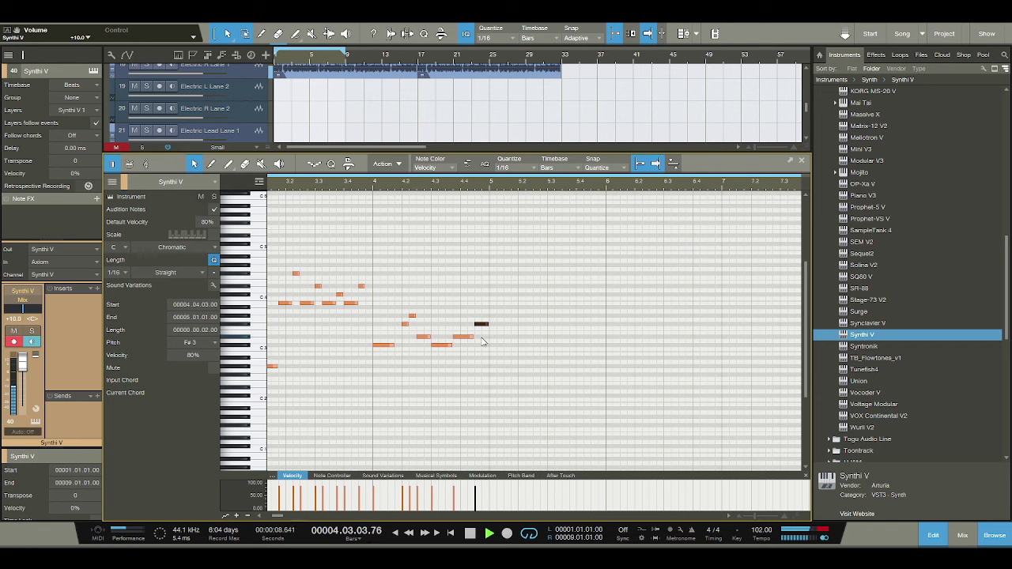
key(space)
key(space)
key(space)
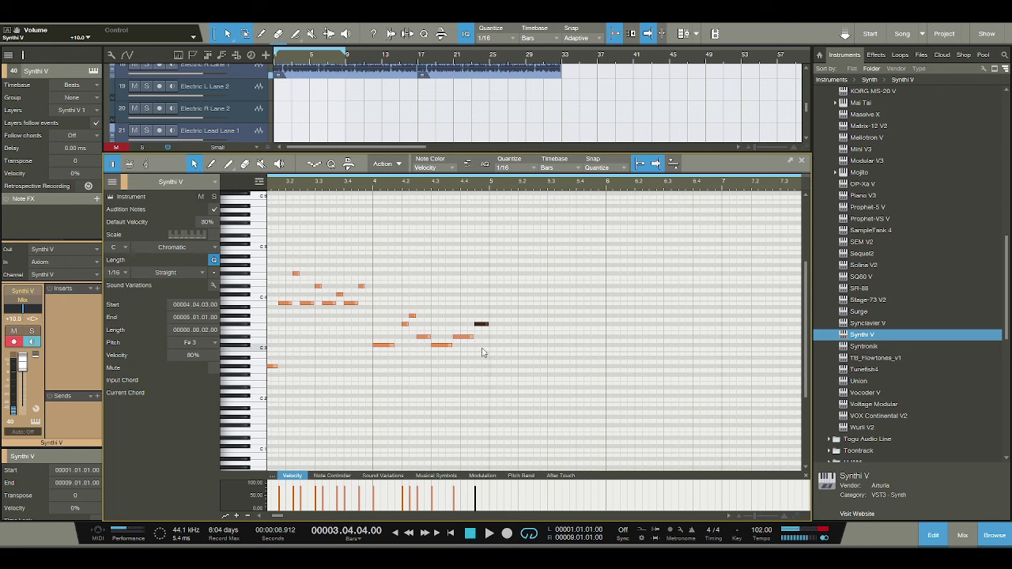
Audition the whole melody from the start of the song through the end of bar 4.
key(w)
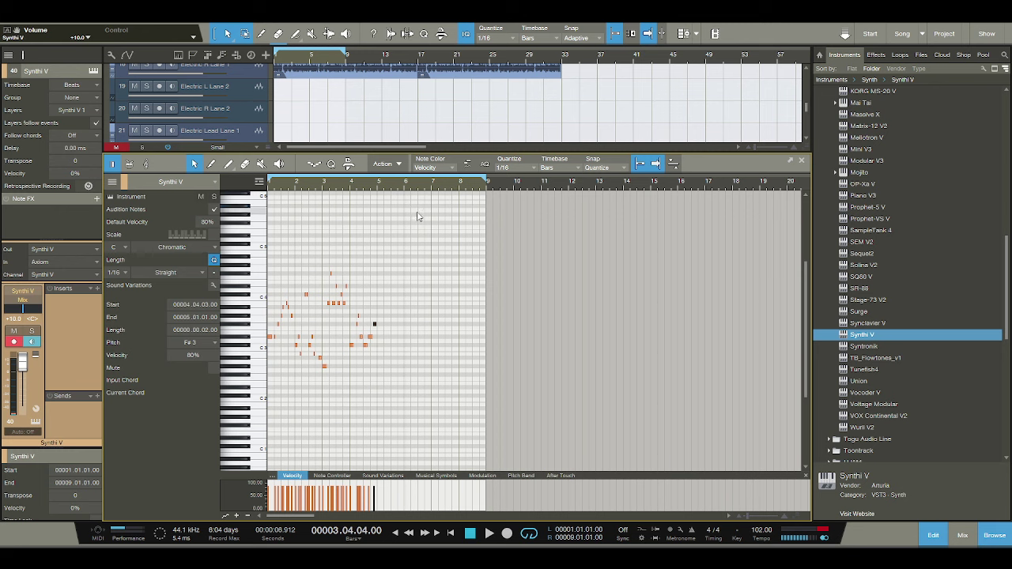
click(469, 533)
click(487, 534)
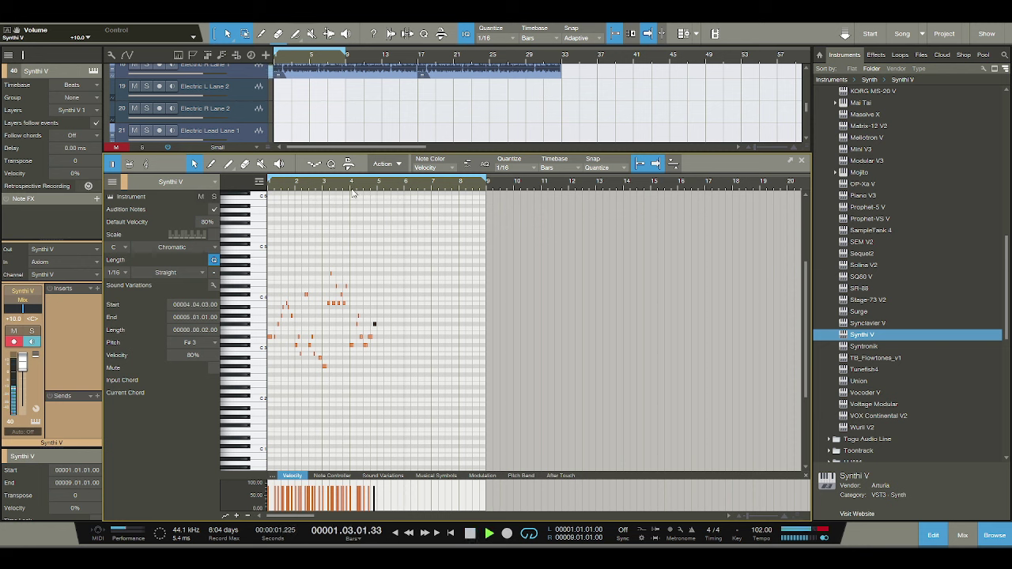
scroll(359, 200, up, 3)
scroll(362, 198, down, 1)
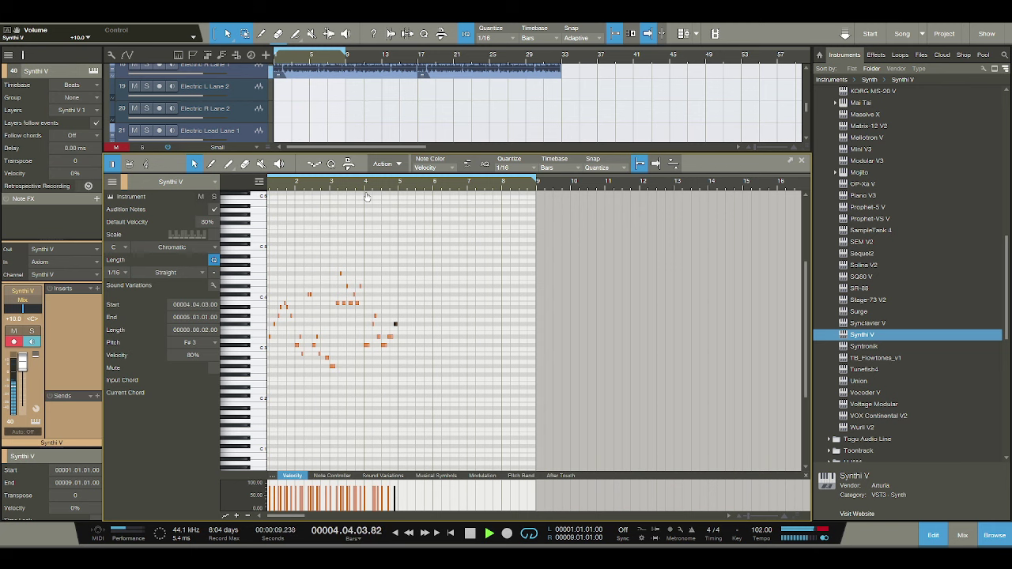
key(f)
key(space)
key(space)
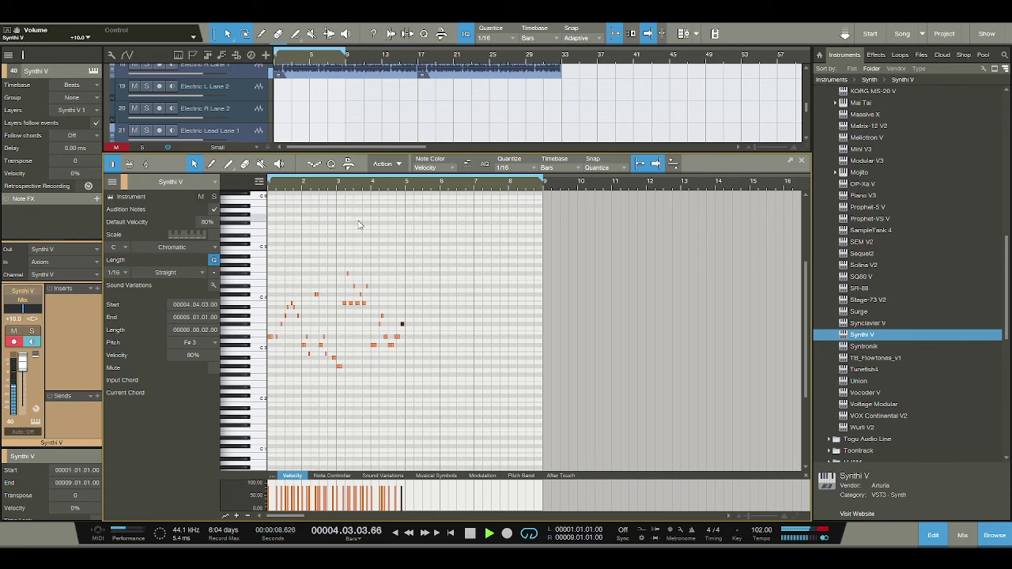
drag(369, 185, 382, 208)
key(space)
Lower the C#3 at 4.3.1 to B2 and audition the phrase from 4.1.1.
click(404, 346)
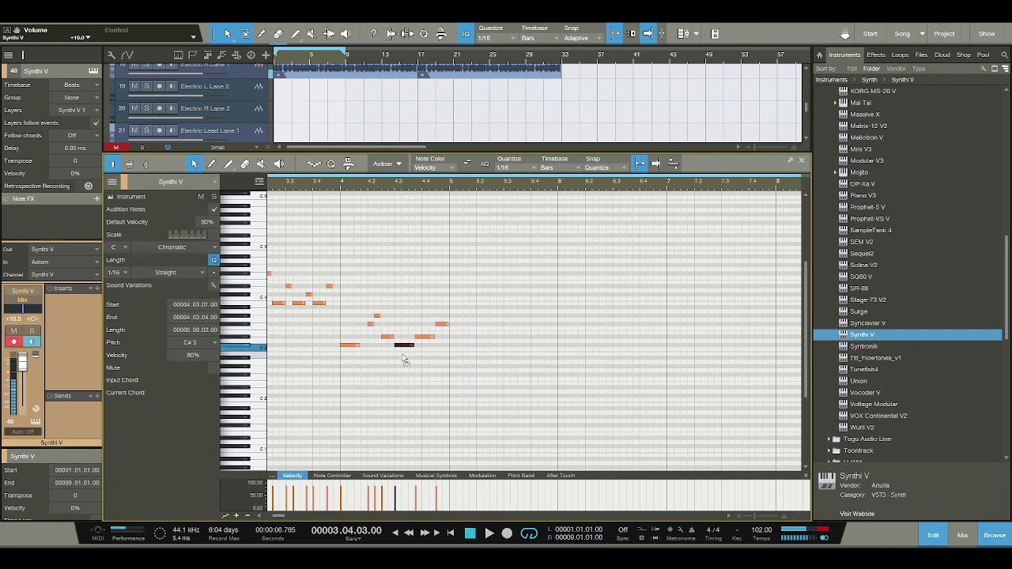
key(Down)
key(Down)
click(423, 337)
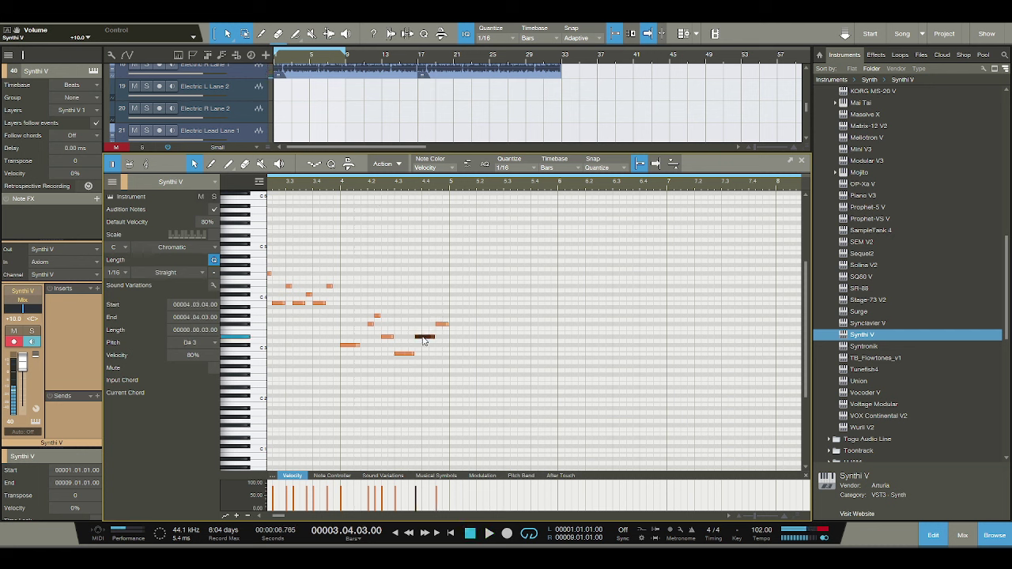
click(340, 185)
key(space)
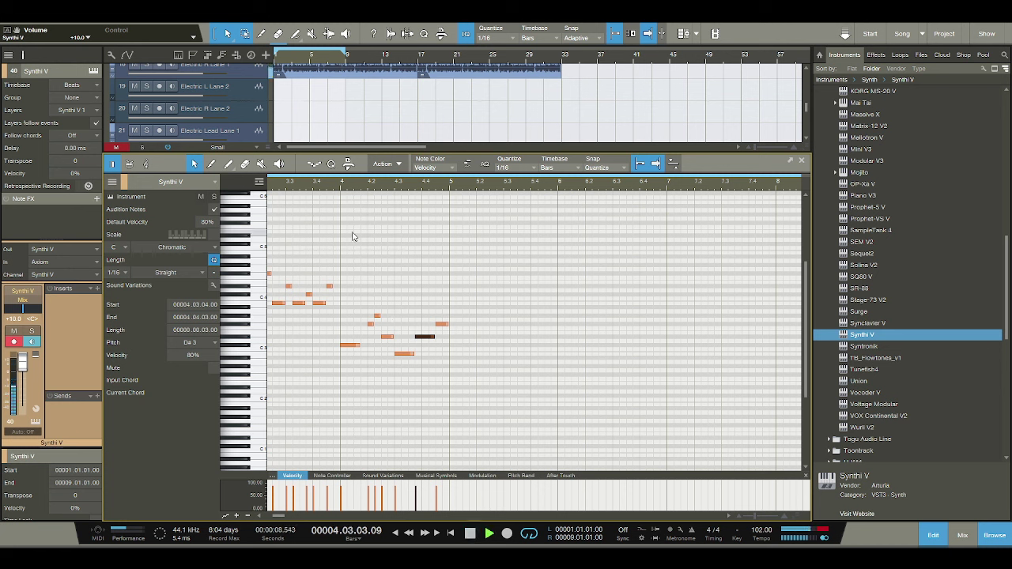
key(space)
key(space)
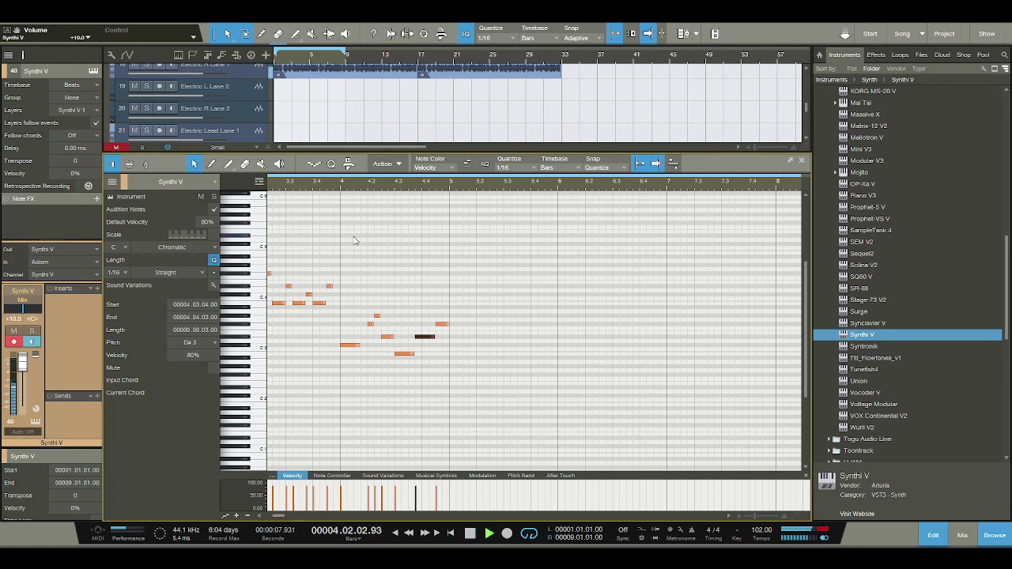
key(space)
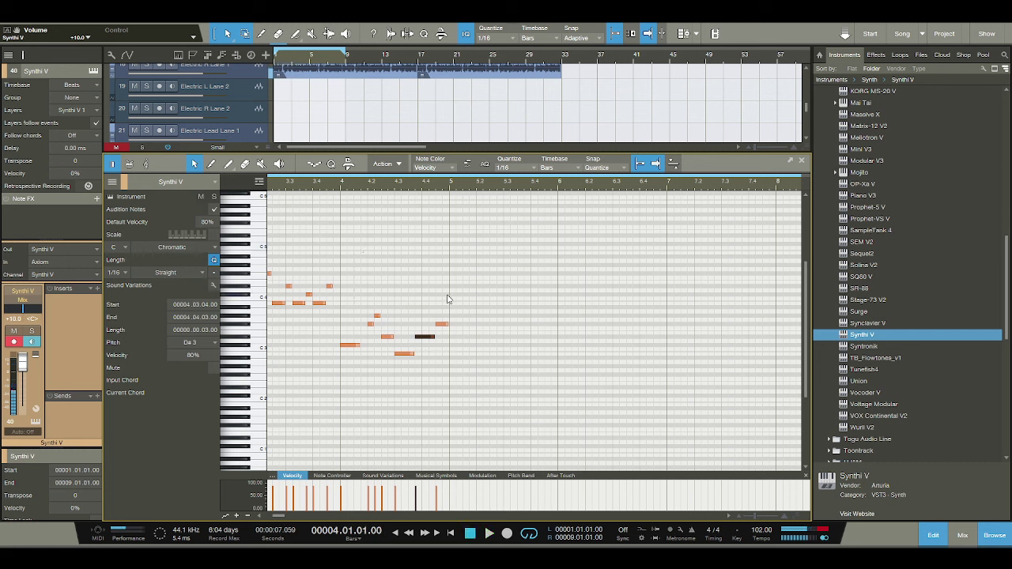
Add a two-sixteenth B3 at 5.1.1 and one-sixteenth B3 notes at 5.2.1 and 5.2.4, auditioning the addition.
click(453, 300)
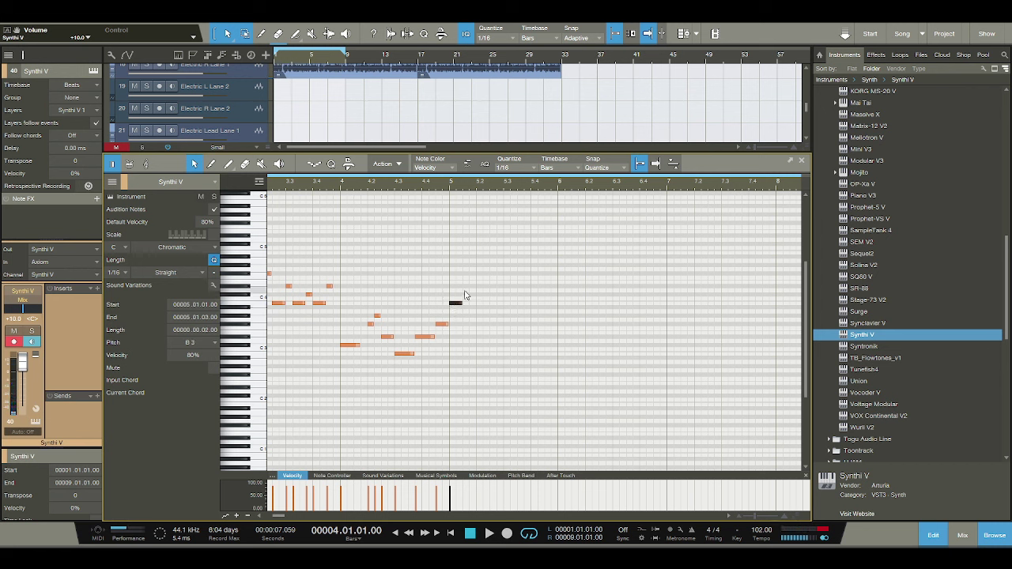
click(478, 303)
click(498, 303)
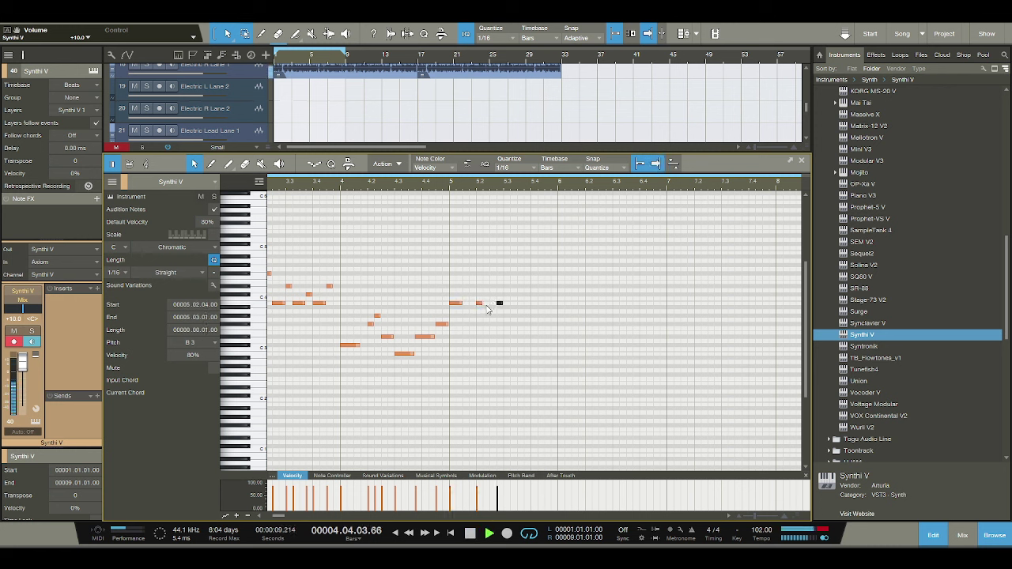
key(space)
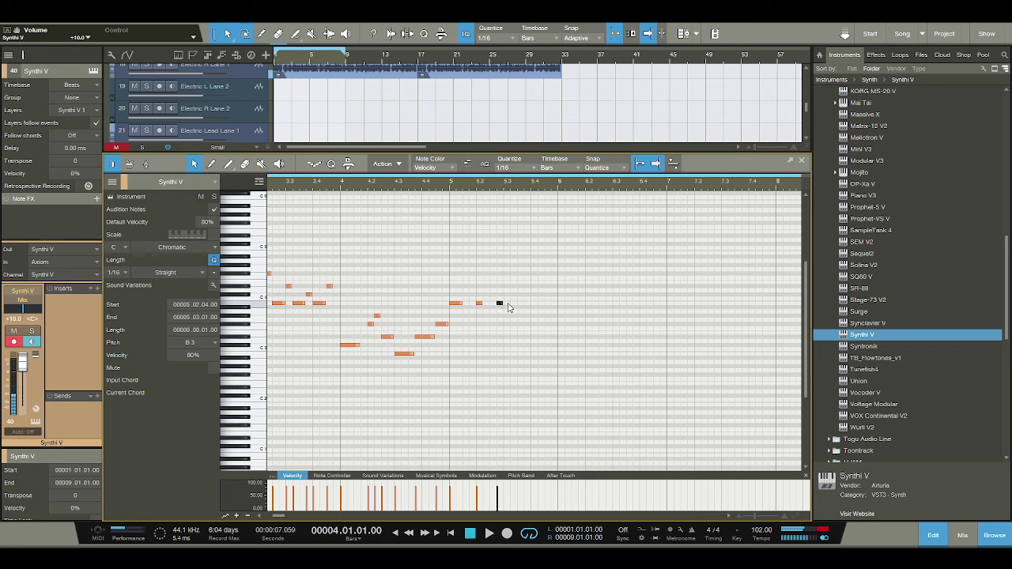
Add an A#3 at 5.3.1, audition it and extend it to two sixteenths.
click(507, 306)
key(space)
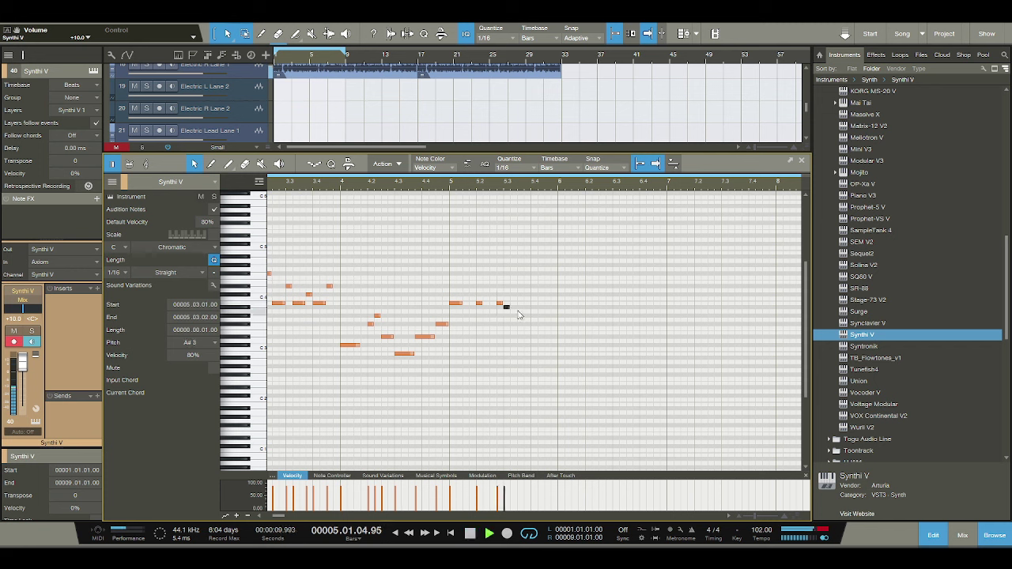
key(space)
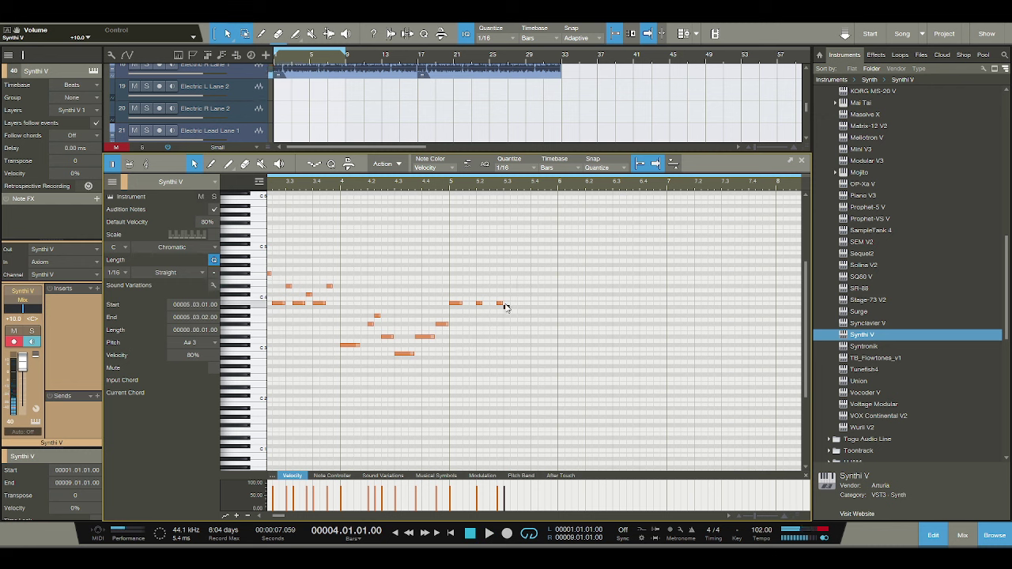
drag(506, 306, 516, 307)
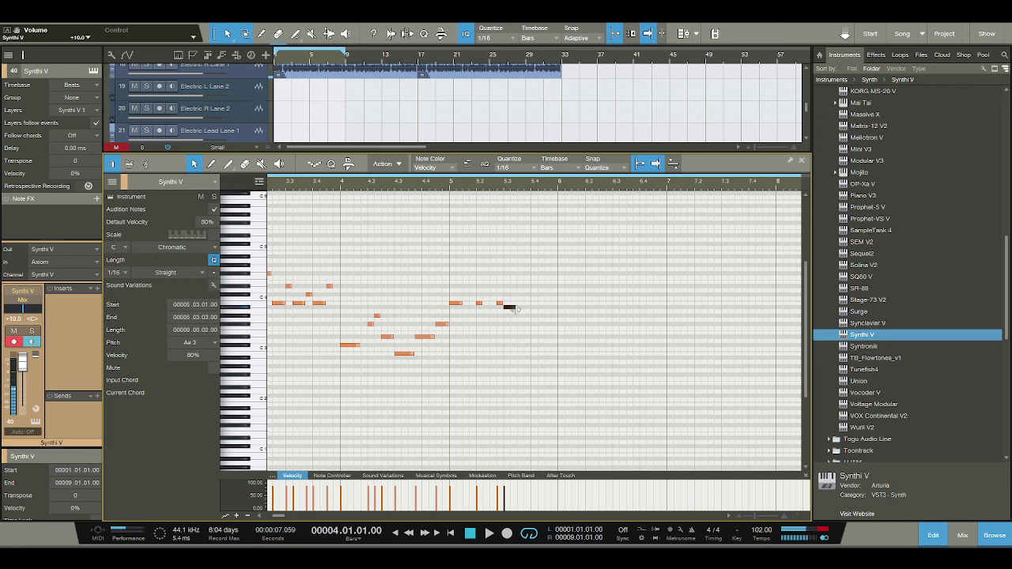
Add a one-sixteenth G#4 at 5.3.3 and audition the melody.
click(518, 265)
key(space)
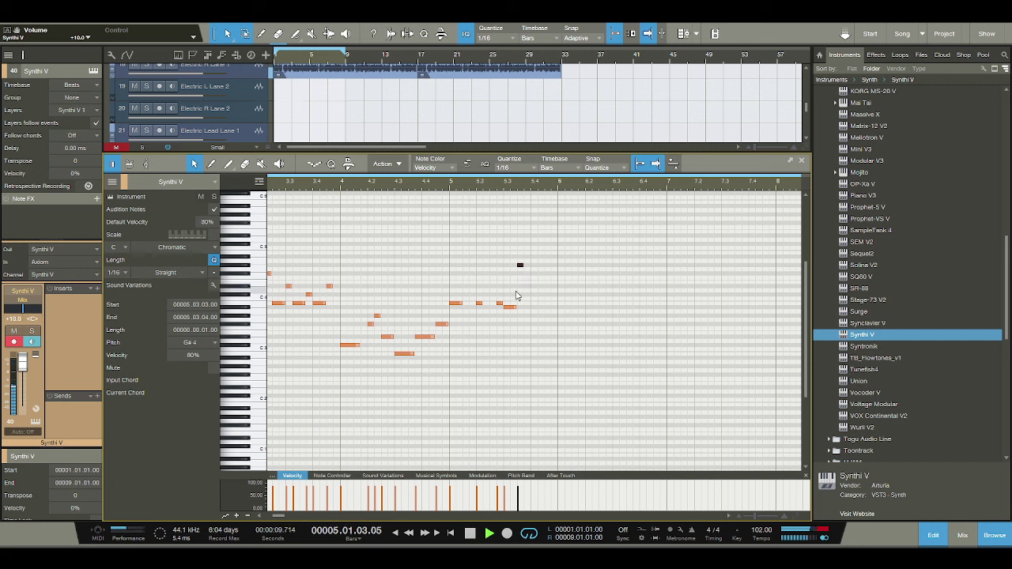
key(space)
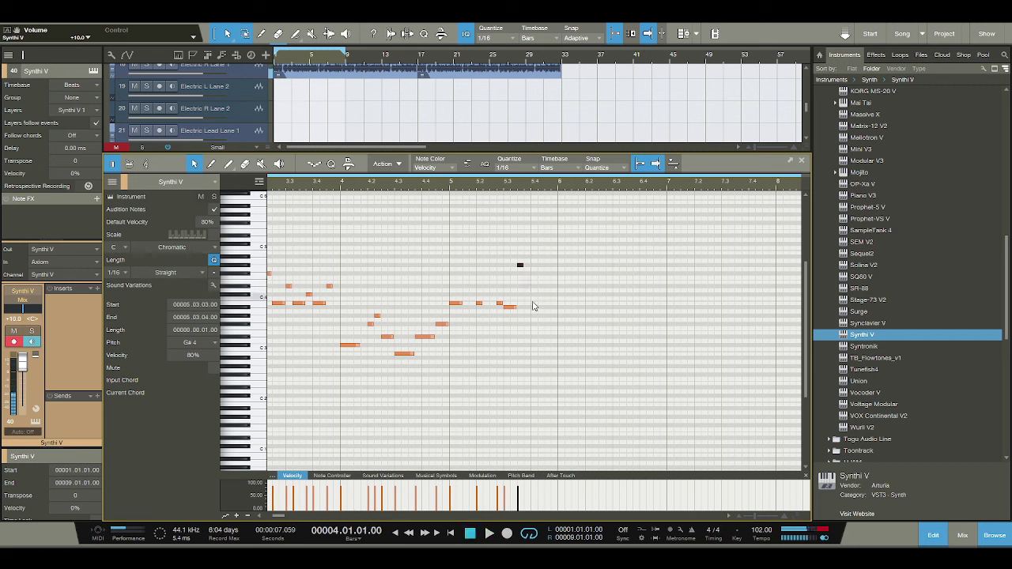
Add a two-sixteenth G#3 at 5.4.1 and a one-sixteenth F#4 at 5.4.3, and audition them.
drag(534, 315, 543, 314)
click(546, 273)
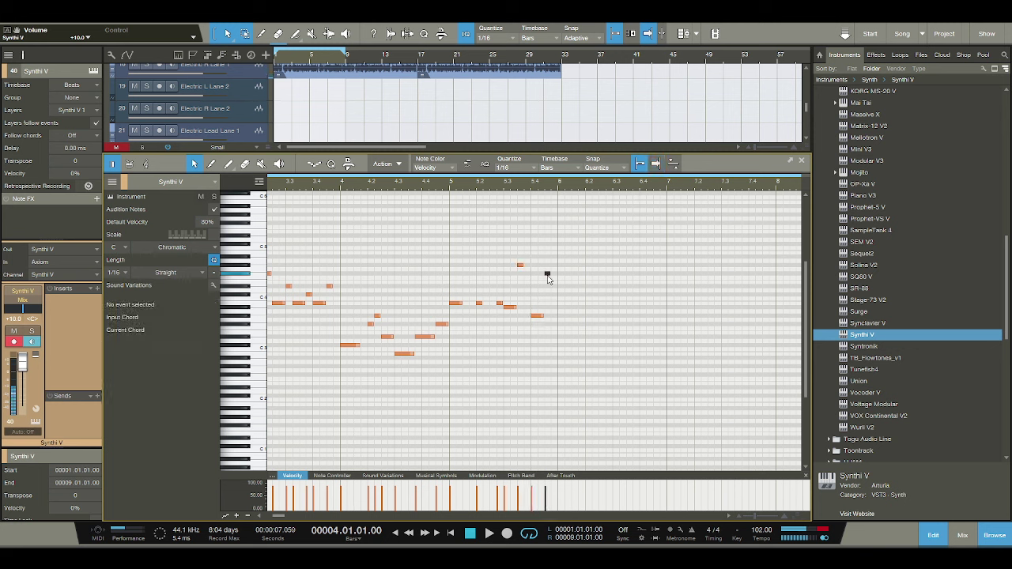
key(space)
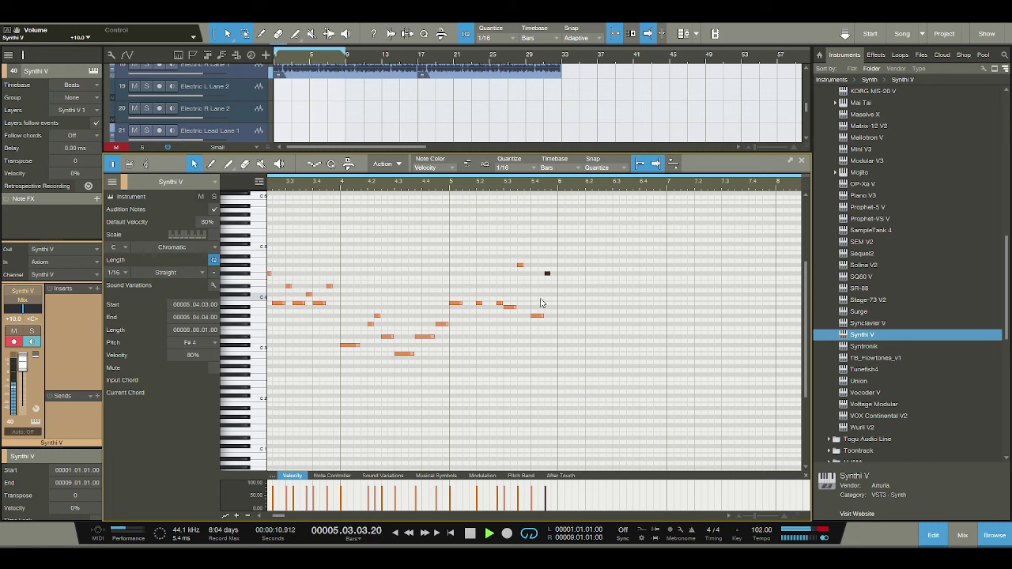
key(space)
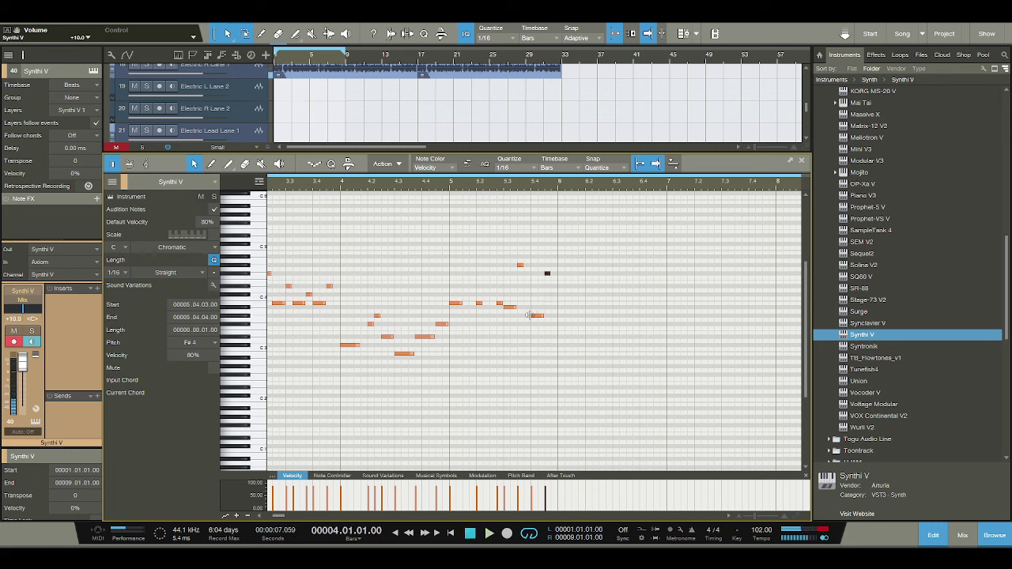
Try one-sixteenth notes A3 at 5.3.4 and G3 at 5.4.4, auditioning the result.
click(528, 312)
key(space)
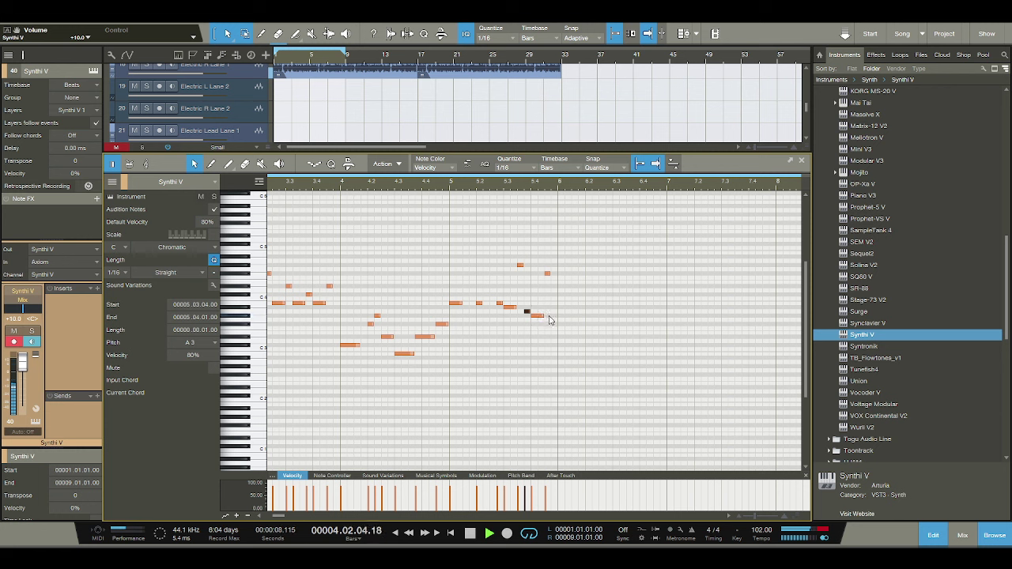
click(554, 319)
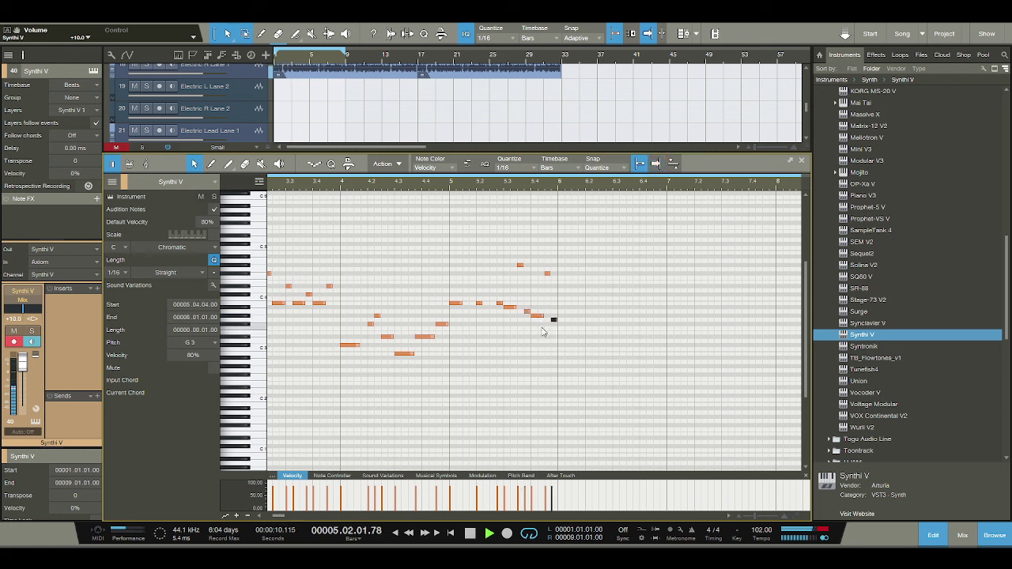
key(space)
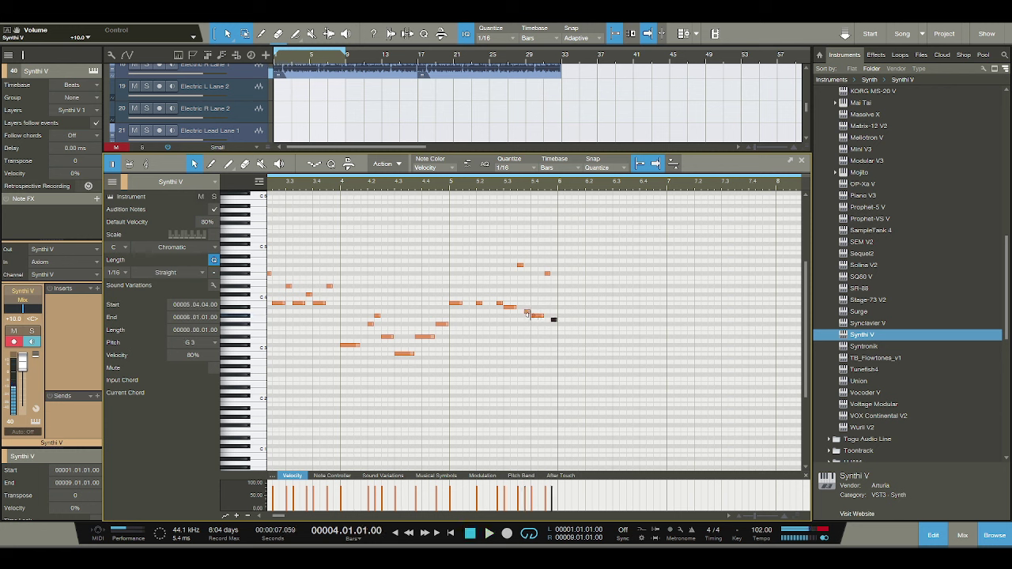
Remove the A3 at 5.3.4 and the G3 at 5.4.4.
click(527, 312)
key(ctrl+z)
key(ctrl+z)
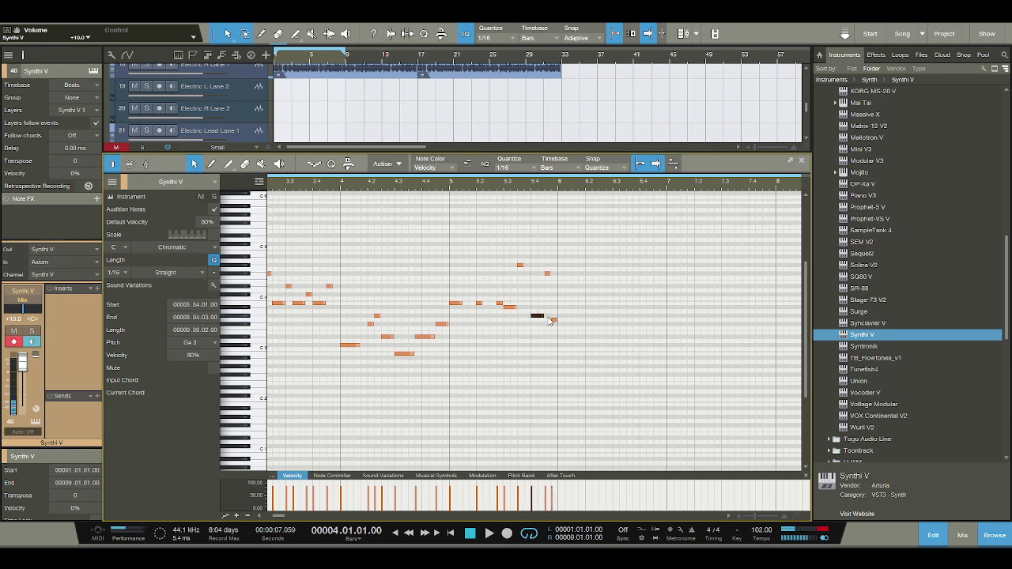
Lengthen the G#4 at 5.3.3 to two sixteenths and add a one-sixteenth F#4 at 5.4.4, auditioning the melody from bar 5.
click(447, 189)
key(space)
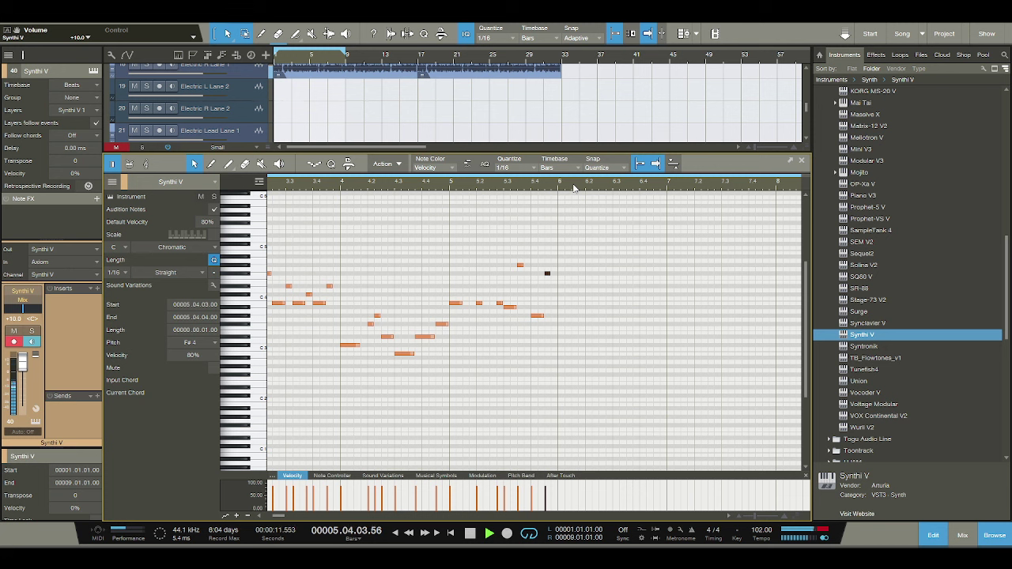
key(space)
click(554, 278)
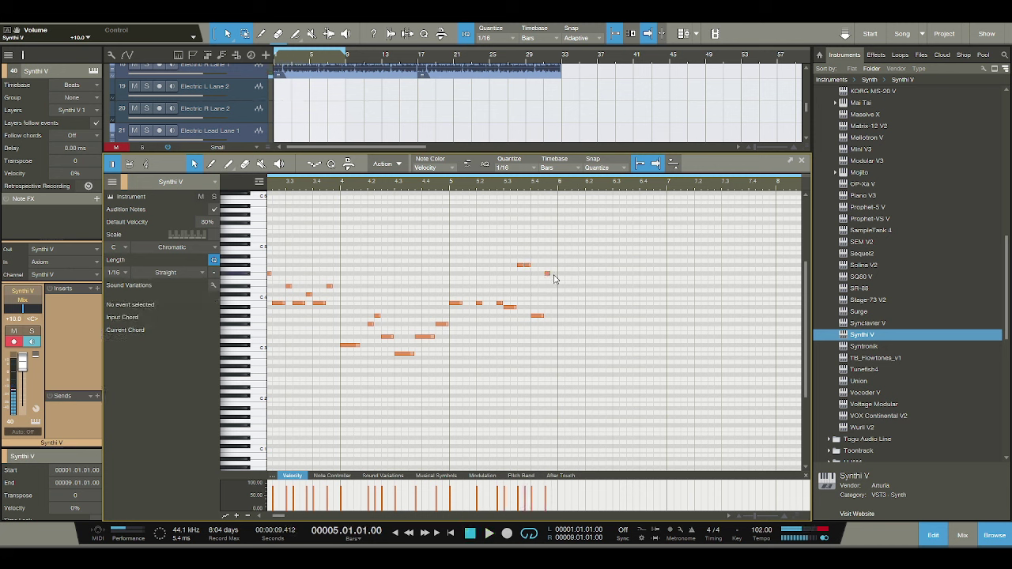
double_click(553, 274)
key(space)
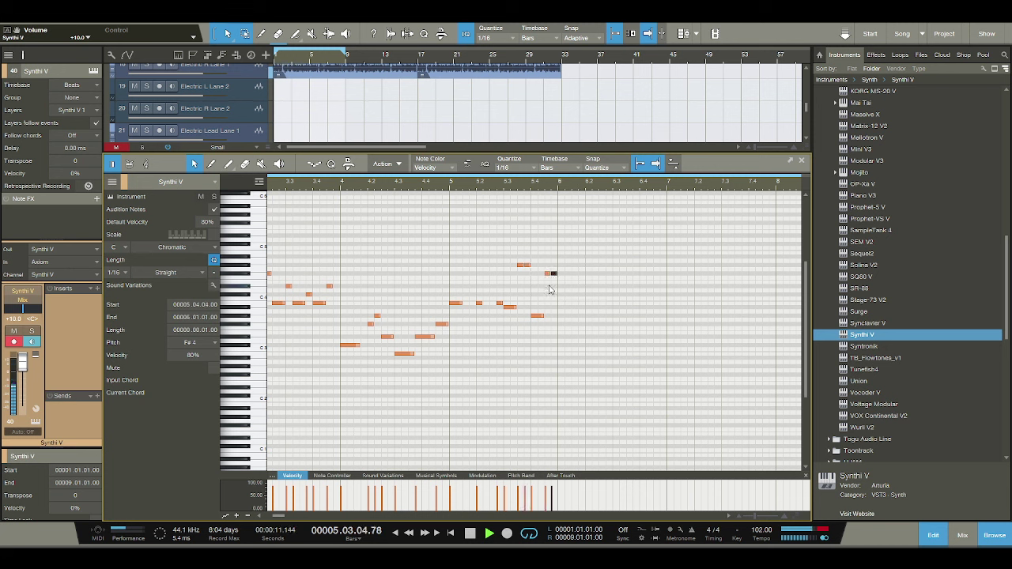
key(space)
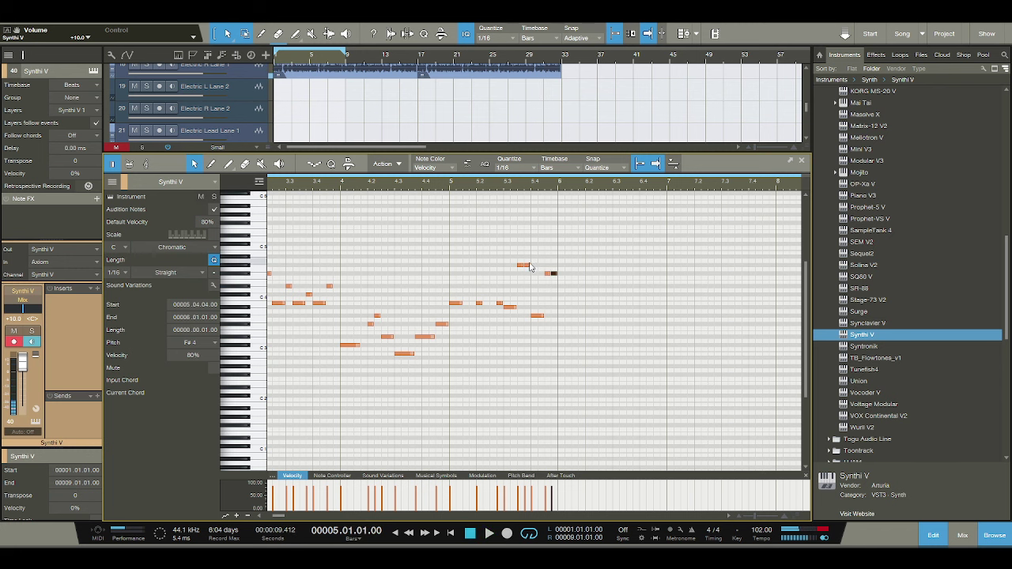
Shorten the G#4 at 5.3.3 to one sixteenth and audition the melody from bar 5.
click(538, 316)
scroll(579, 193, right, 1)
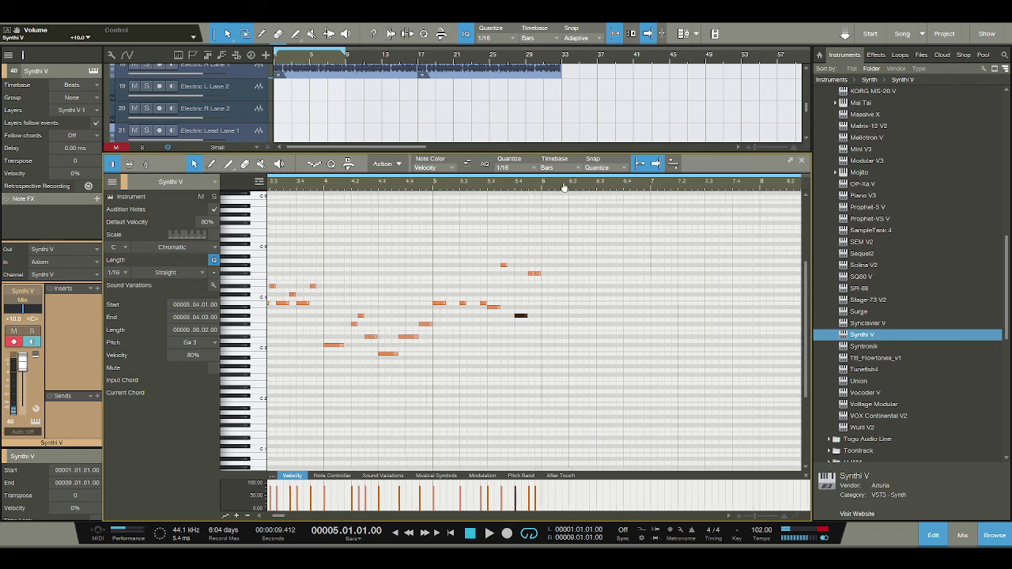
key(space)
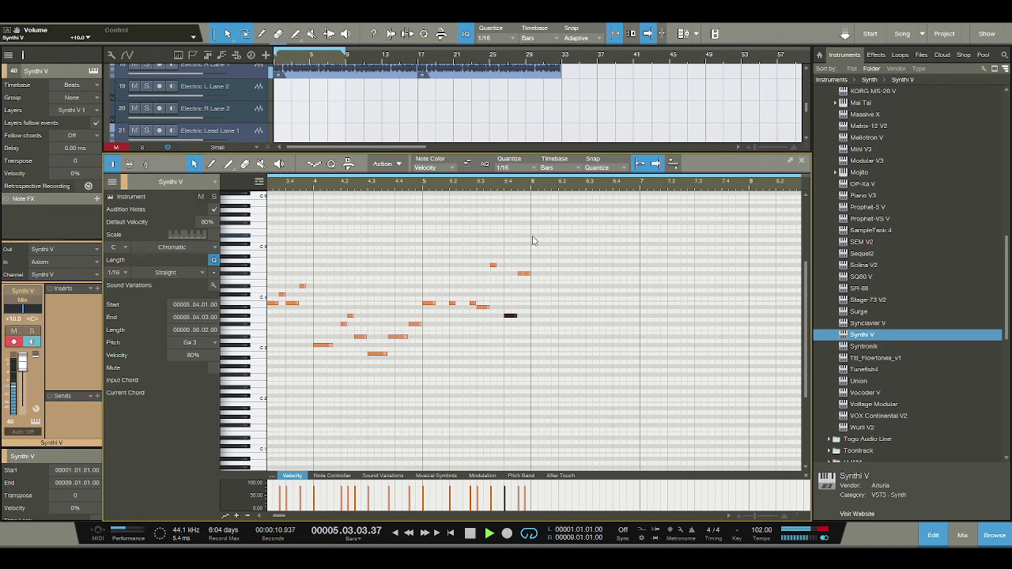
key(space)
Add a three-sixteenth F#3 at 6.1.1 and audition the melody.
click(533, 308)
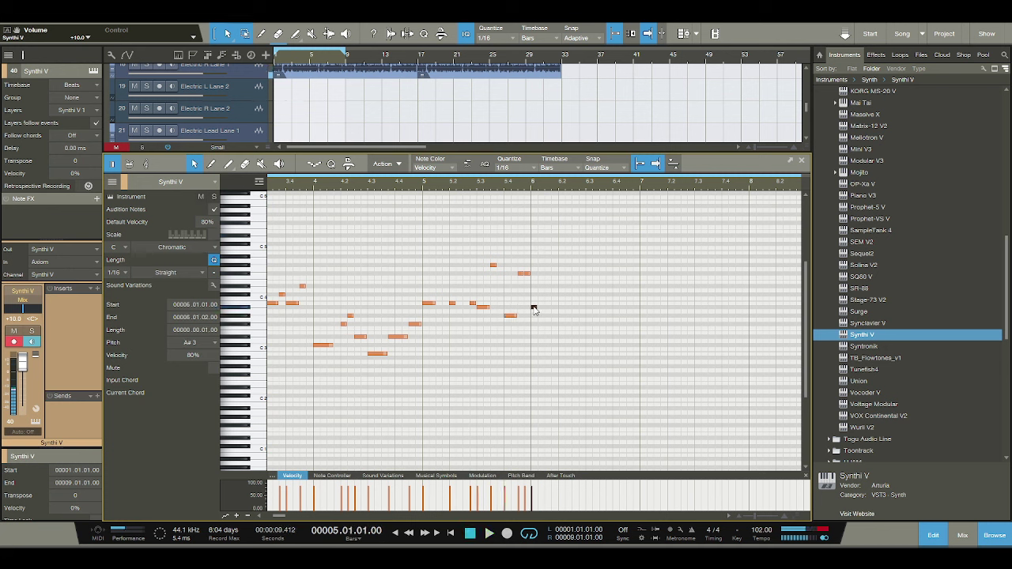
drag(536, 326, 550, 326)
key(space)
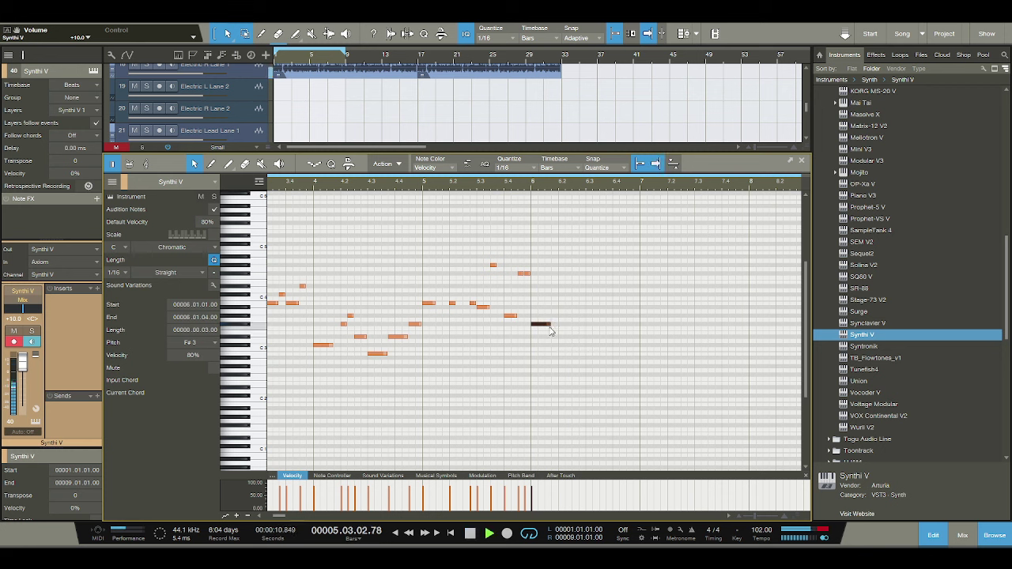
key(space)
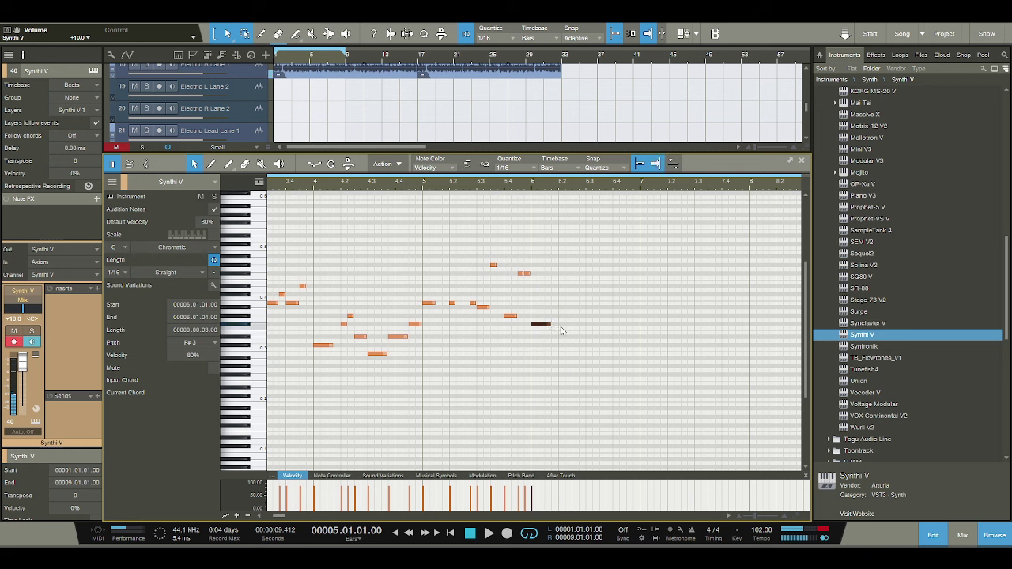
Add two-sixteenth C#4 notes at 6.2.1 and 6.2.3 and audition them.
click(568, 317)
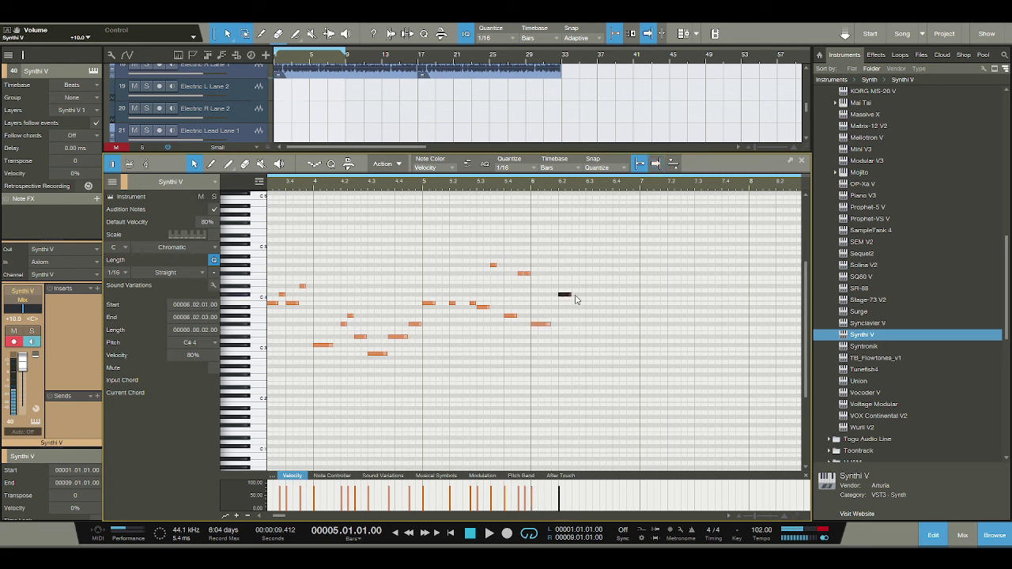
drag(572, 295, 585, 295)
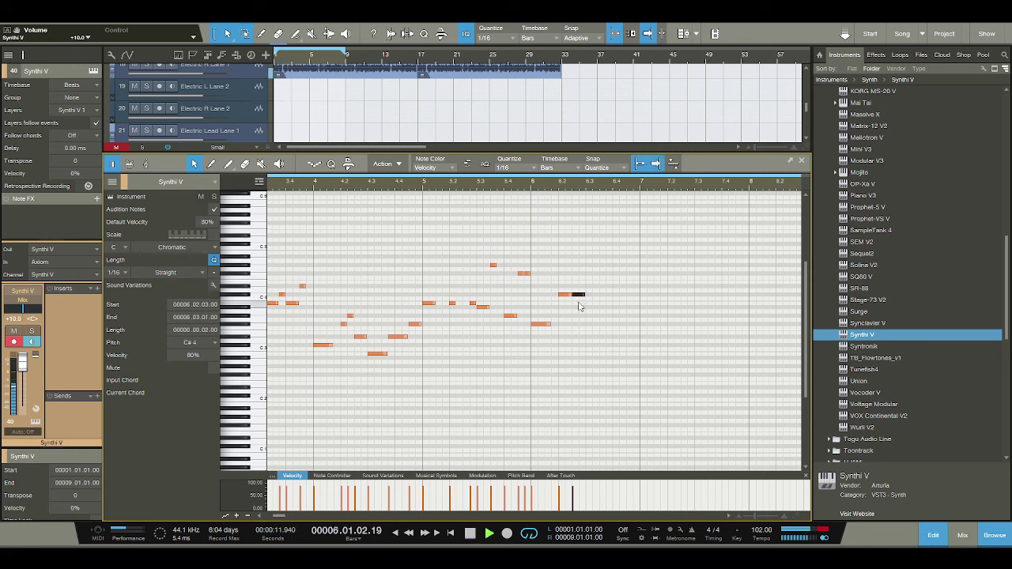
key(space)
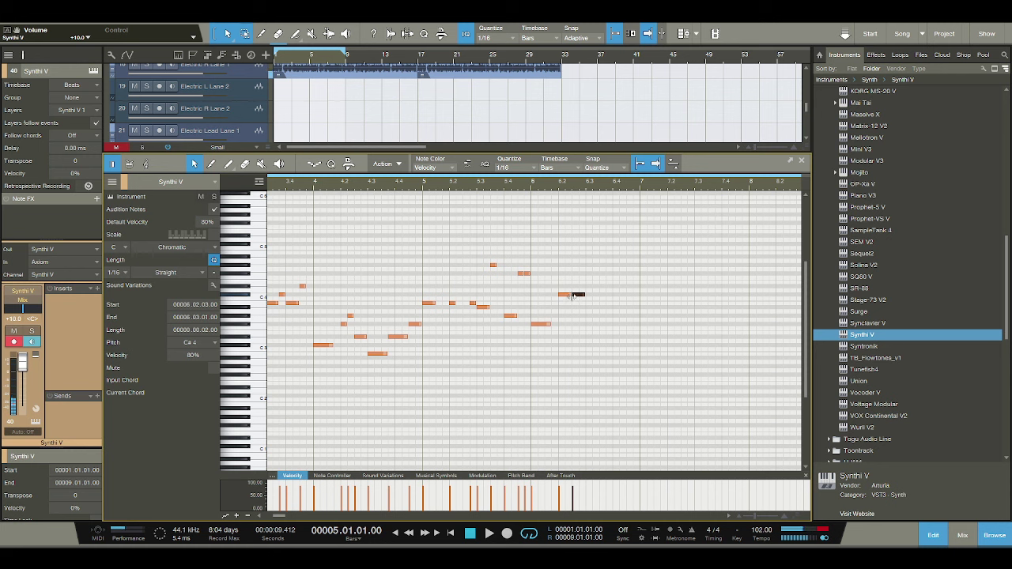
Rework beat 6.2 as a one-sixteenth C#4, a two-sixteenth F#3 at 6.2.2 and a one-sixteenth C#4 at 6.2.4, and audition it.
click(567, 331)
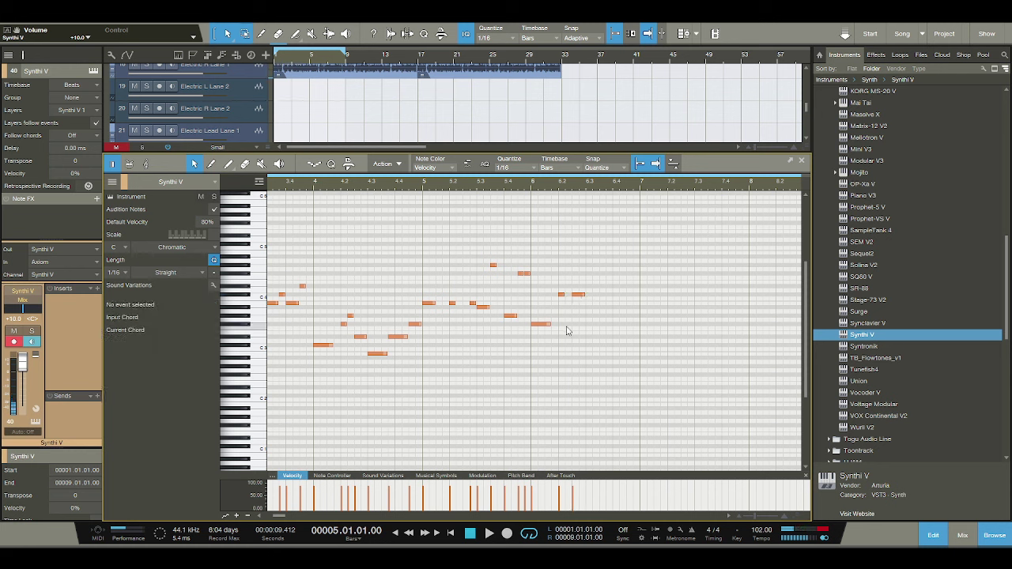
double_click(569, 324)
click(582, 296)
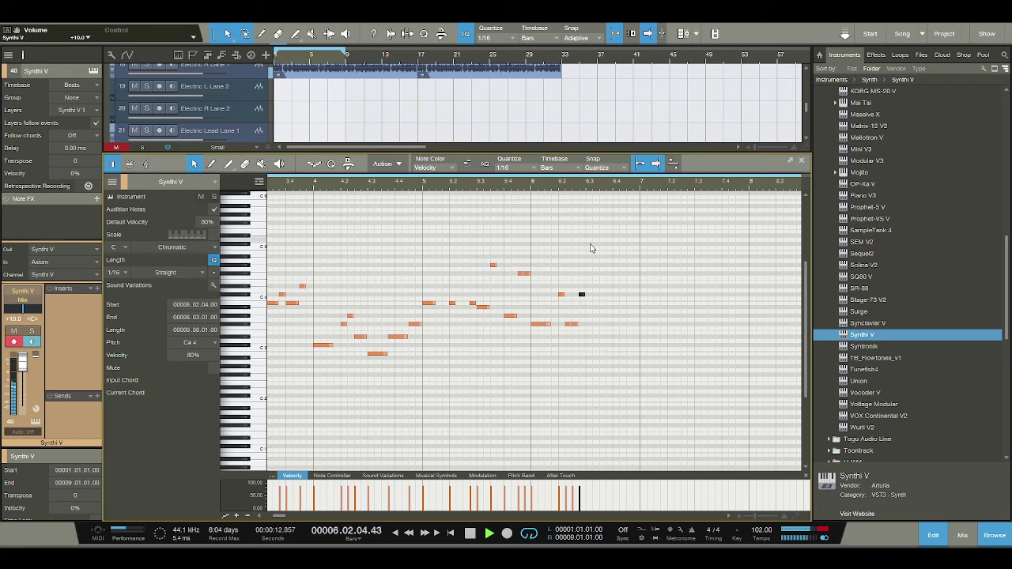
key(space)
Add one-sixteenth notes D#4 at 6.3.2, B2 at 6.3.4 and C#3 at 6.4.3, and audition them.
double_click(595, 286)
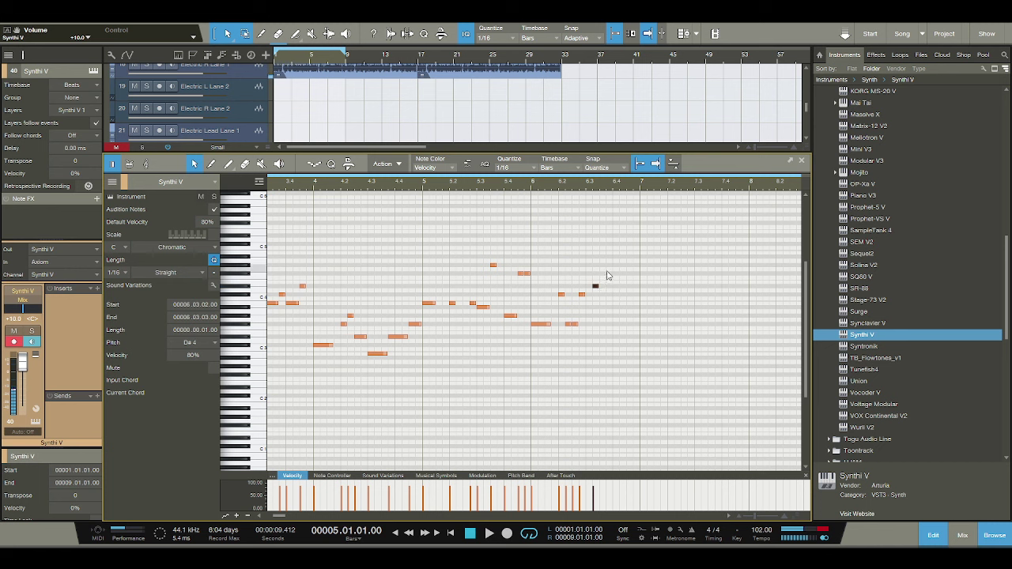
double_click(607, 354)
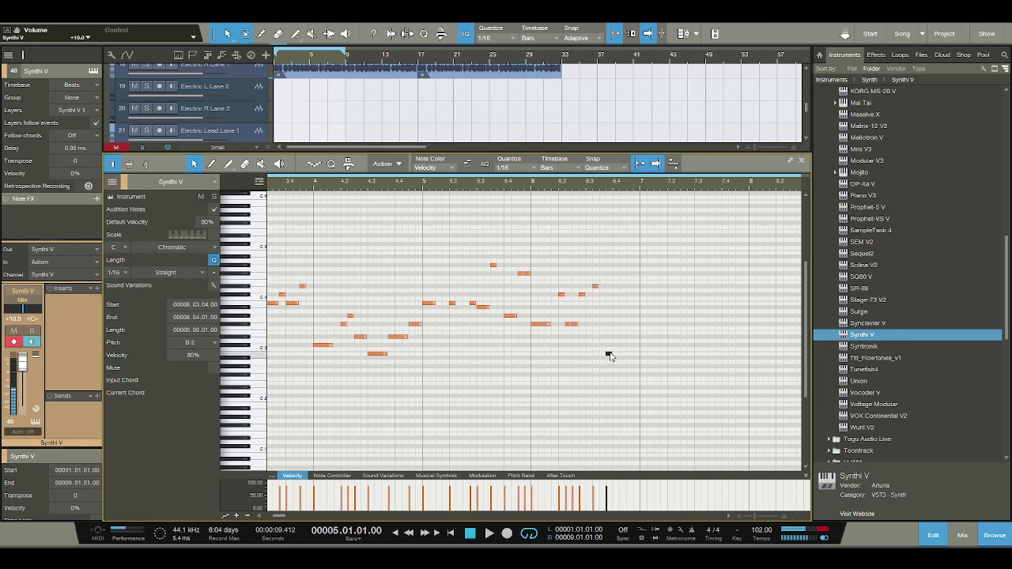
click(629, 342)
double_click(625, 345)
key(space)
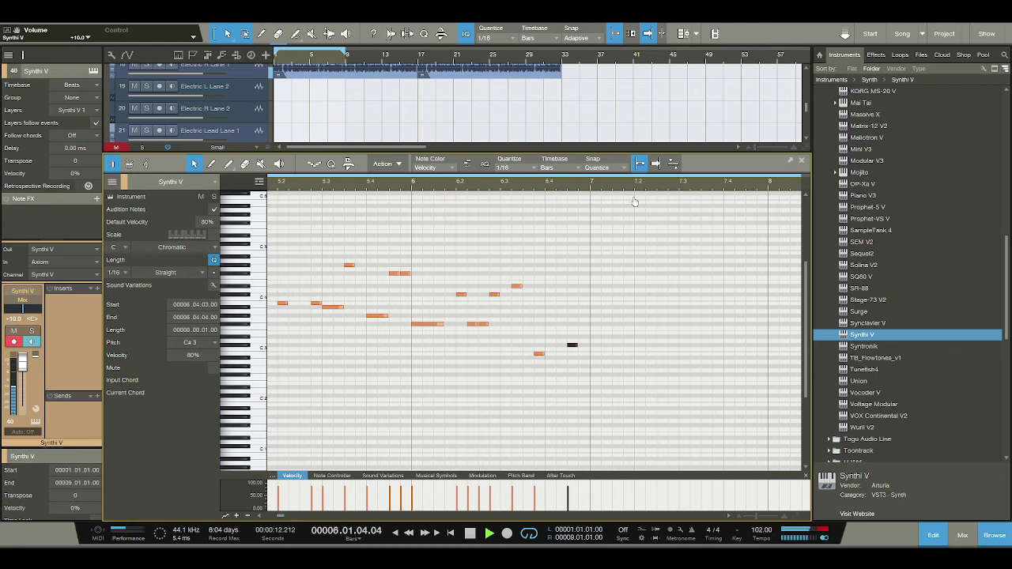
key(space)
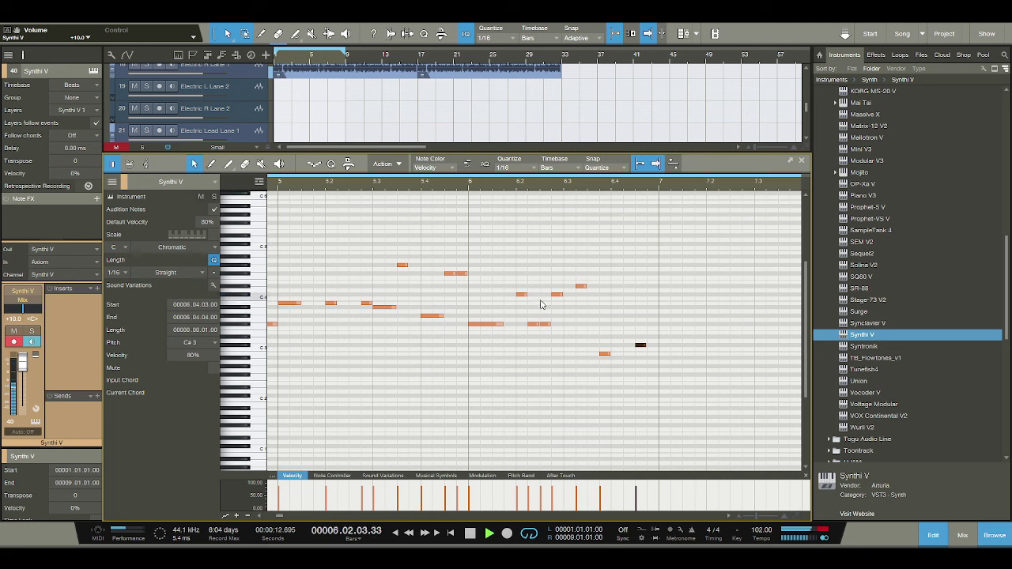
key(space)
Add a one-sixteenth F#4 at 6.3.4, moving the B2 to 6.4.2 and the C#3 to 6.4.4, and audition the change.
double_click(604, 273)
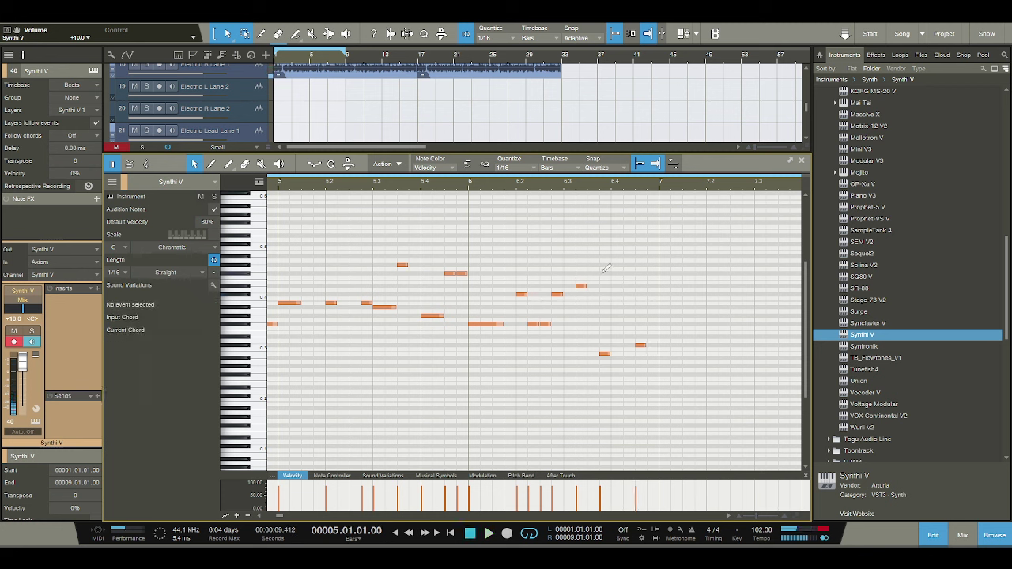
click(605, 353)
drag(604, 354, 650, 345)
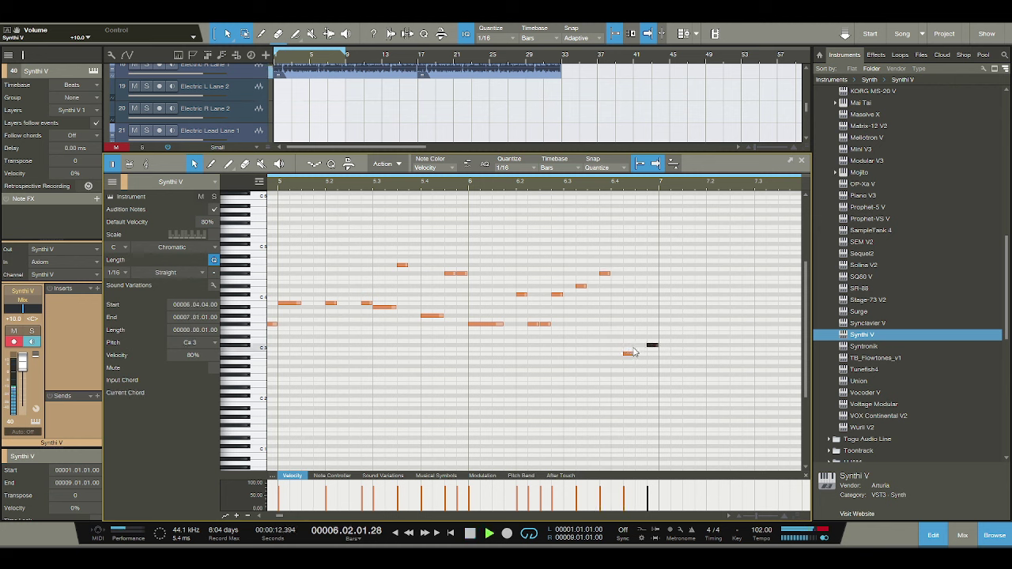
key(space)
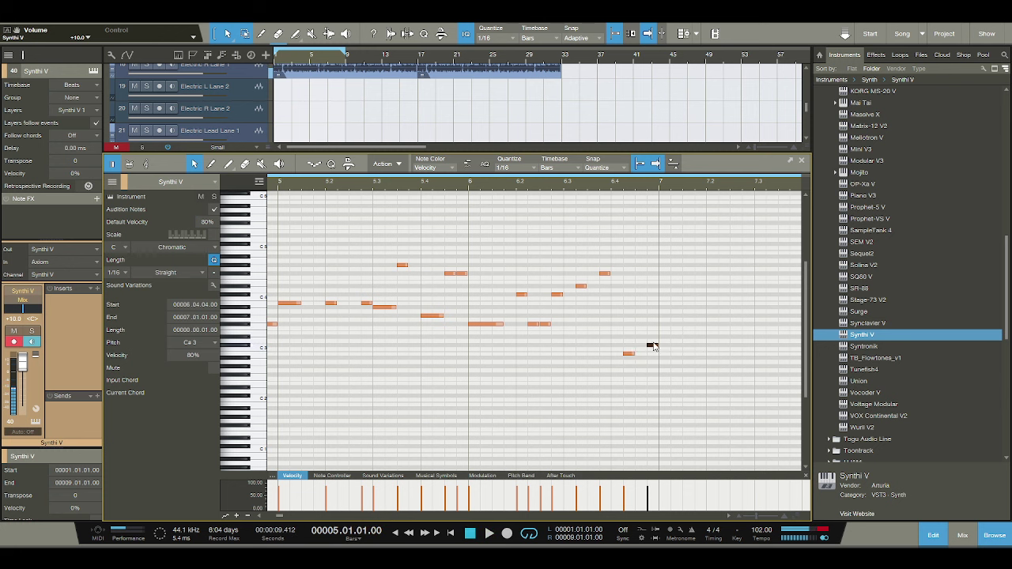
Lower the note at 6.4.2 to A#2 and the note at 6.4.4 to B2, and audition the melody.
drag(660, 188, 617, 189)
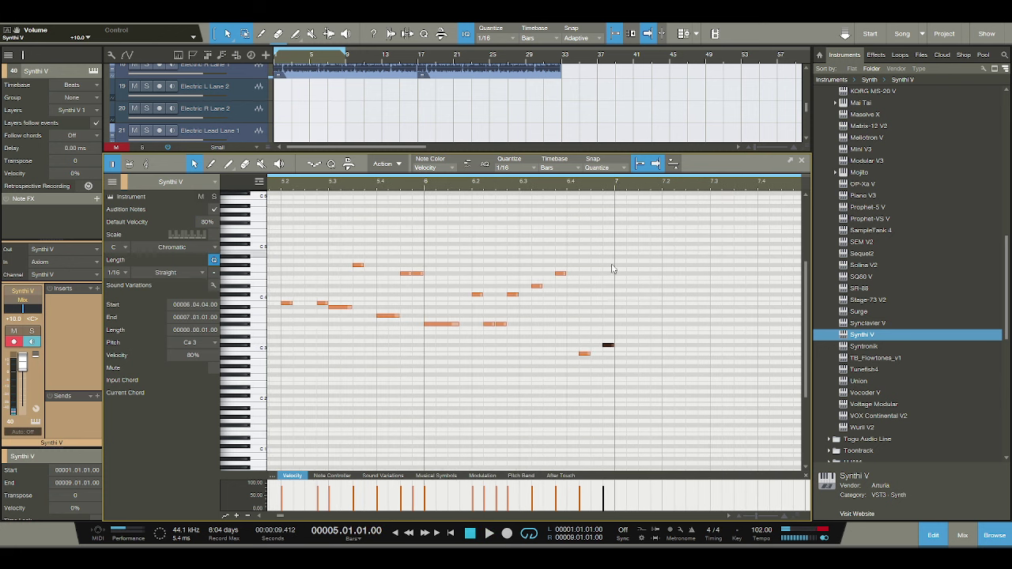
click(587, 355)
drag(607, 346, 607, 355)
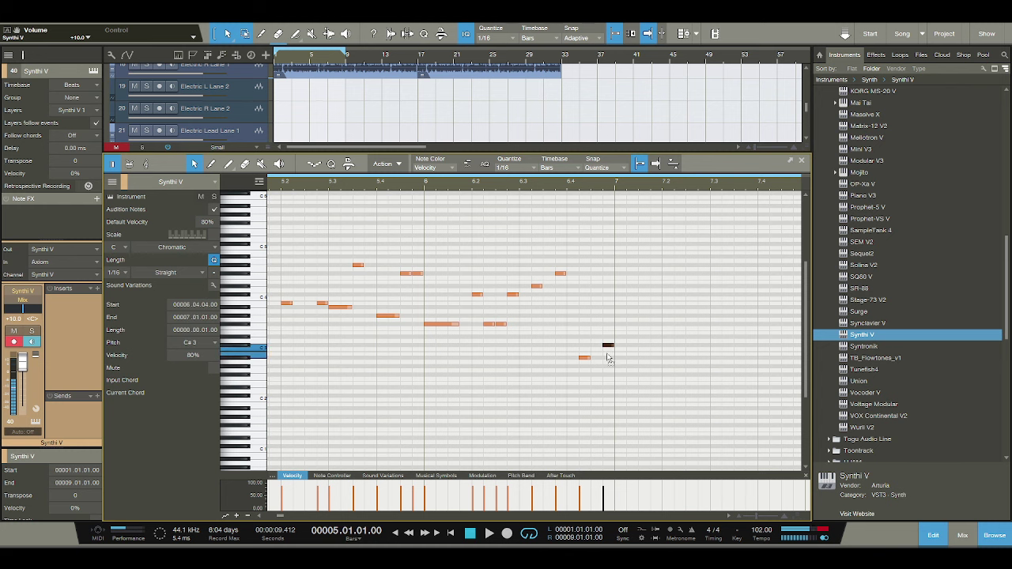
key(space)
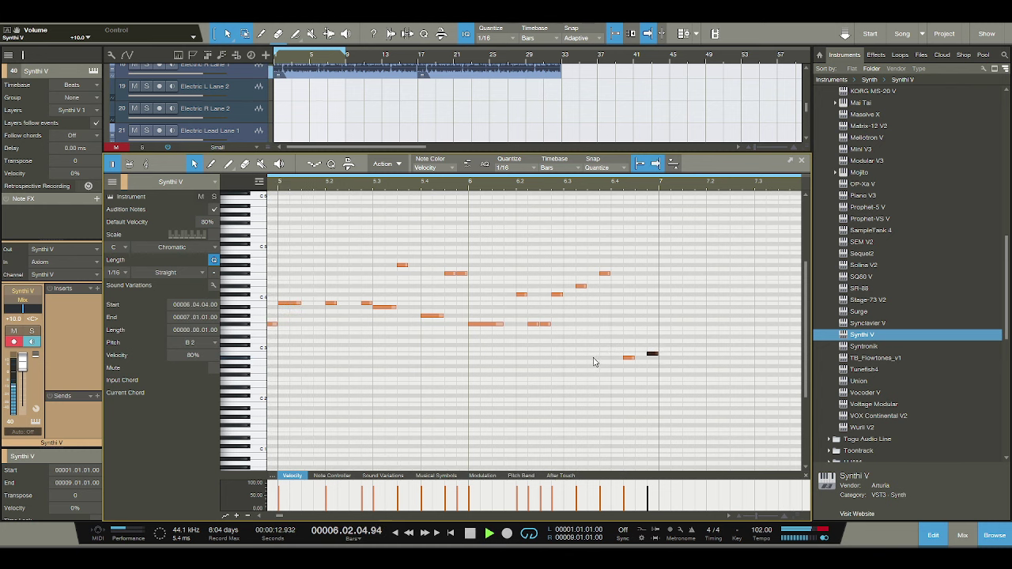
key(space)
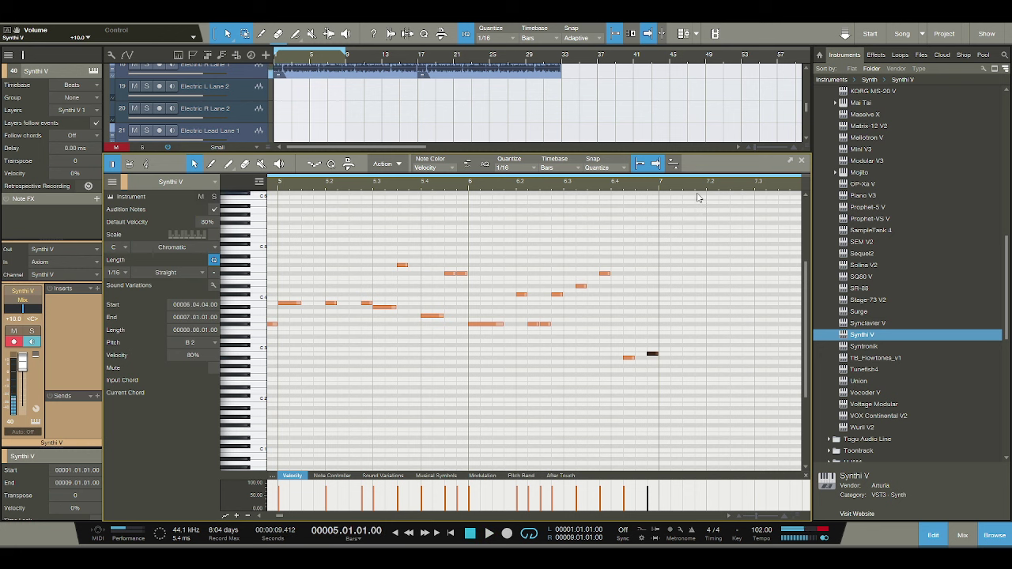
Add a two-sixteenth E3 at 7.1.1 and audition it, setting the playback start to 6.3.2.
drag(683, 186, 637, 187)
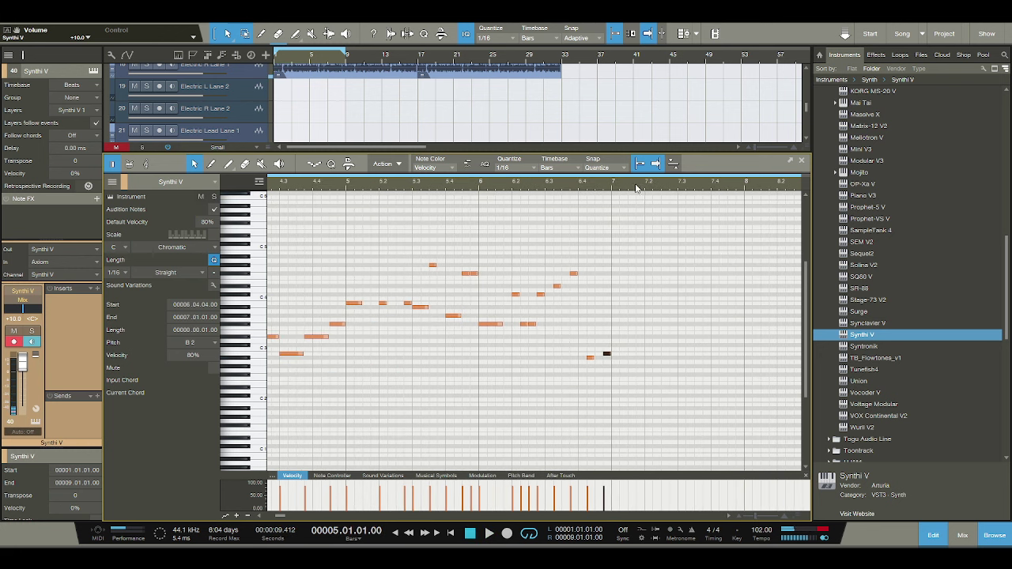
click(614, 333)
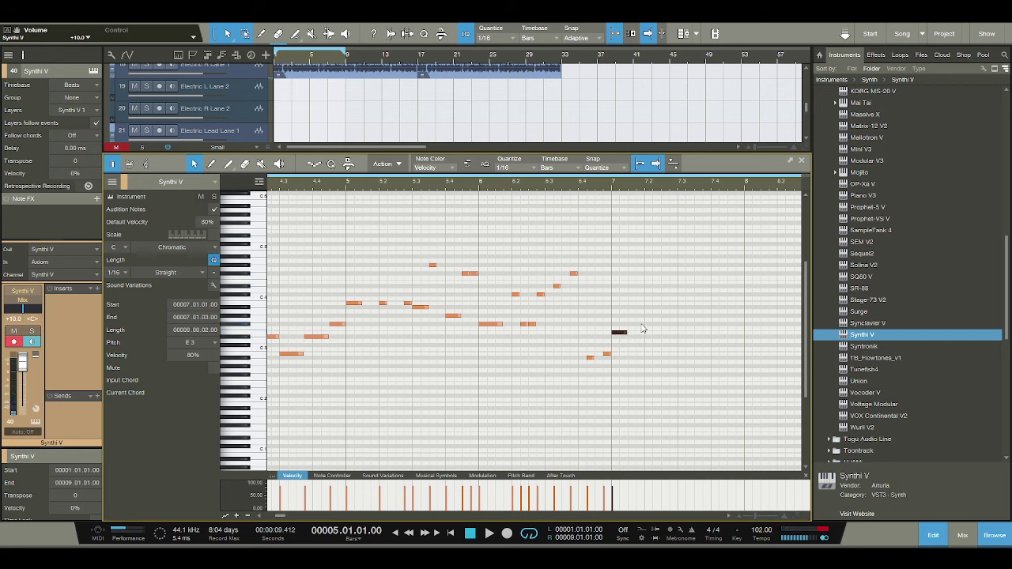
key(space)
click(558, 194)
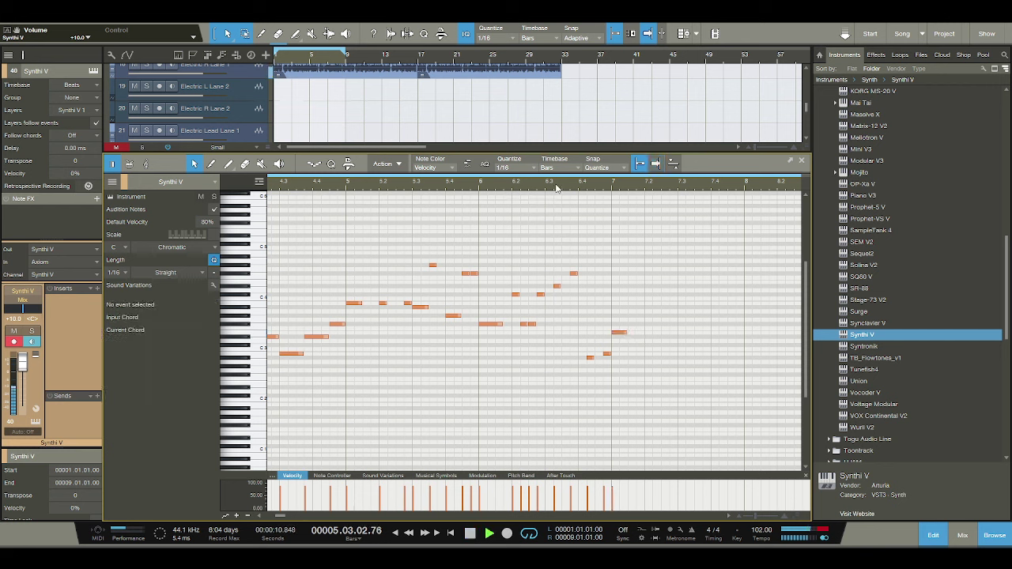
key(space)
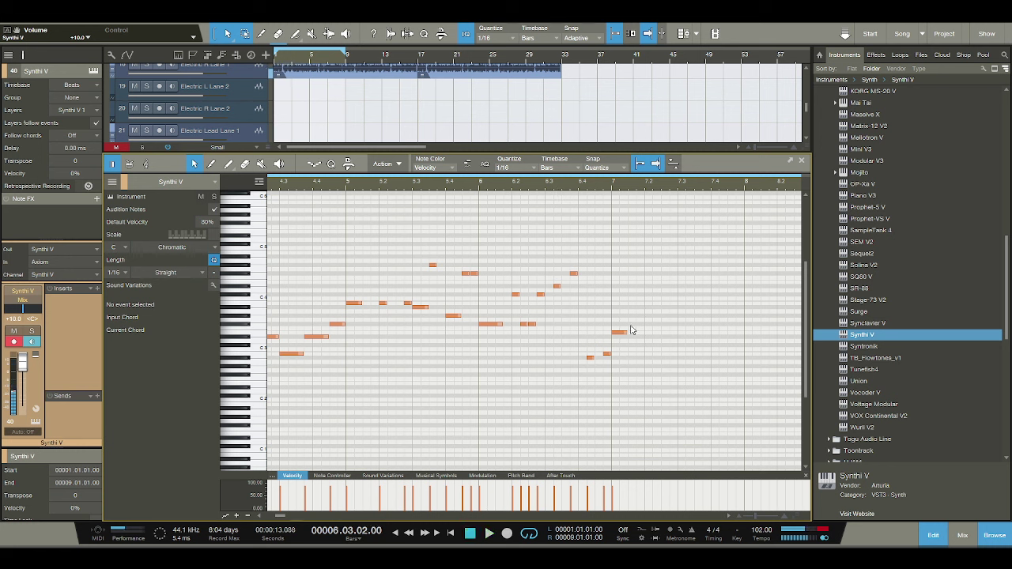
Lengthen the E3 at 7.1.1 to three sixteenths and add a three-sixteenth G#3 at 7.1.4, auditioning the result.
drag(632, 332, 636, 332)
double_click(646, 317)
double_click(646, 317)
double_click(647, 316)
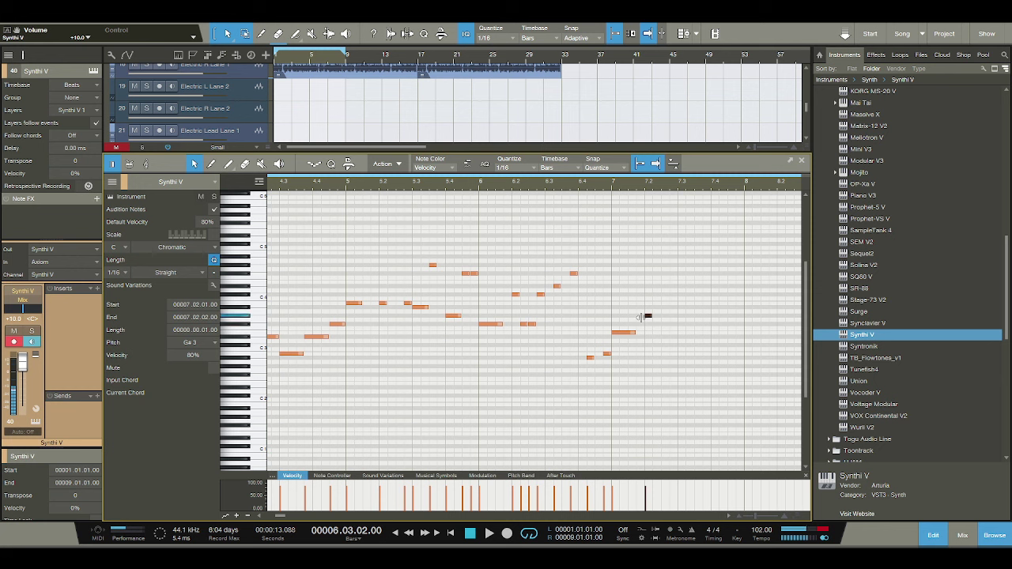
click(648, 317)
mouse_move(647, 316)
mouse_down()
mouse_move(638, 315)
mouse_move(661, 317)
mouse_up()
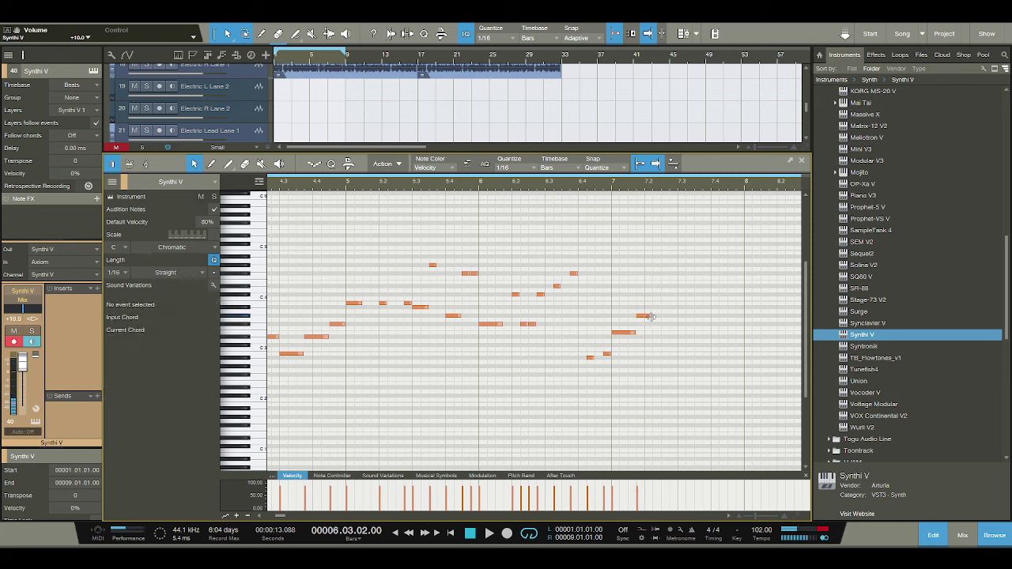
key(space)
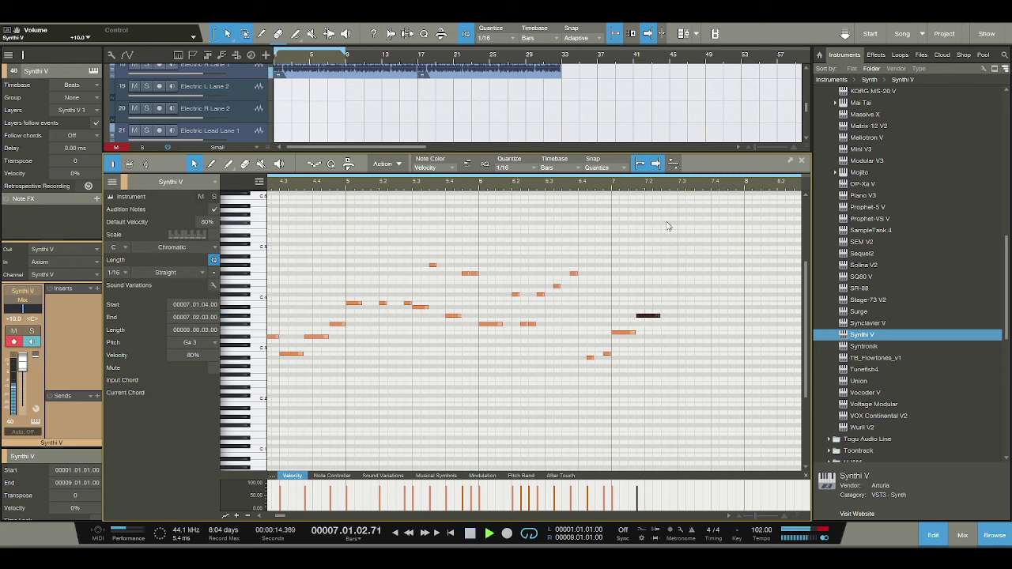
key(space)
Add three-sixteenth notes B3 at 7.2.3 and C#4 at 7.3.2, and audition them.
drag(662, 309, 706, 305)
key(space)
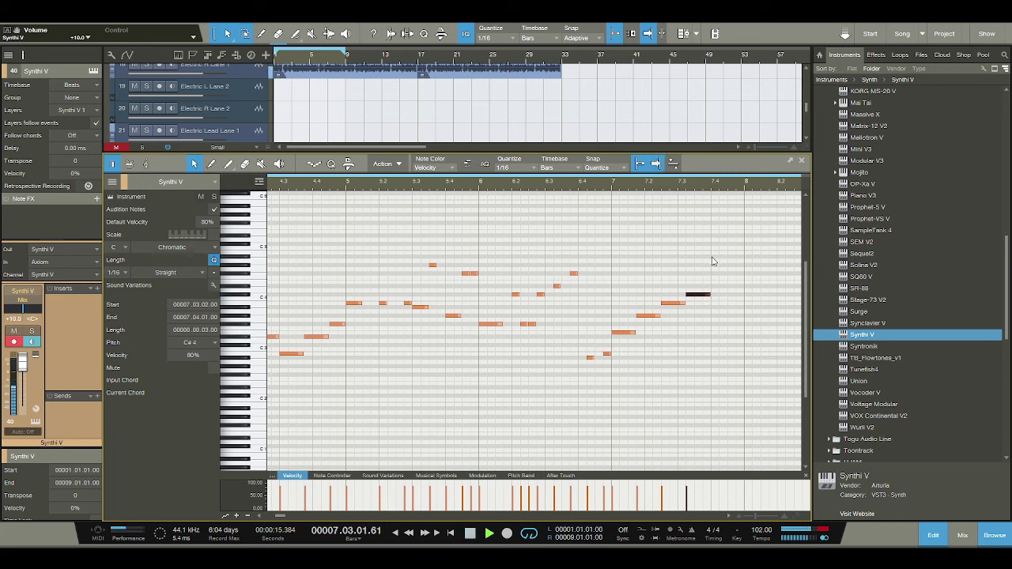
key(space)
Add a three-sixteenth A#3 at 7.4.1 and a one-sixteenth G#3 at 7.4.4, and audition them.
click(714, 303)
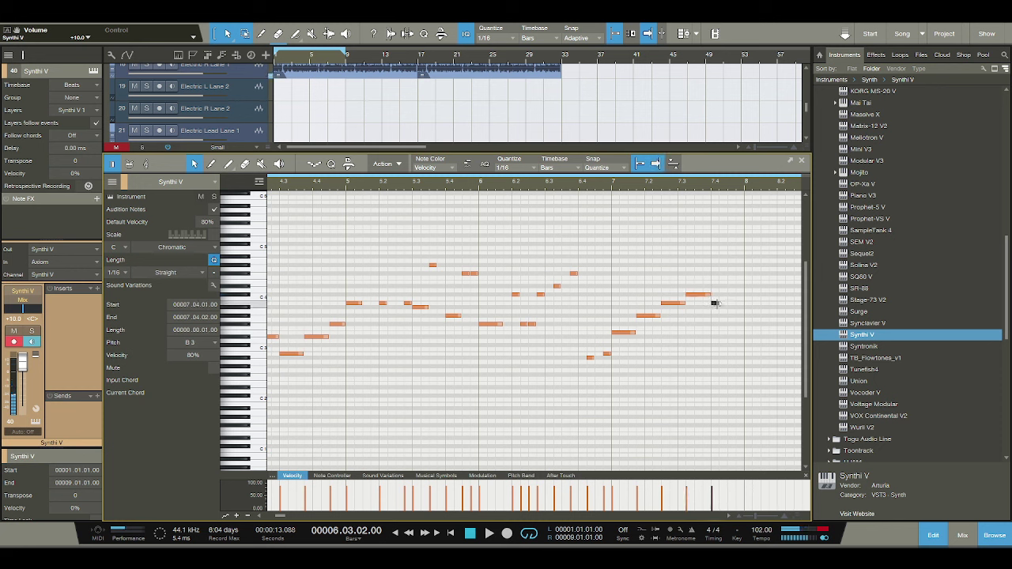
drag(715, 308, 736, 319)
click(738, 316)
key(space)
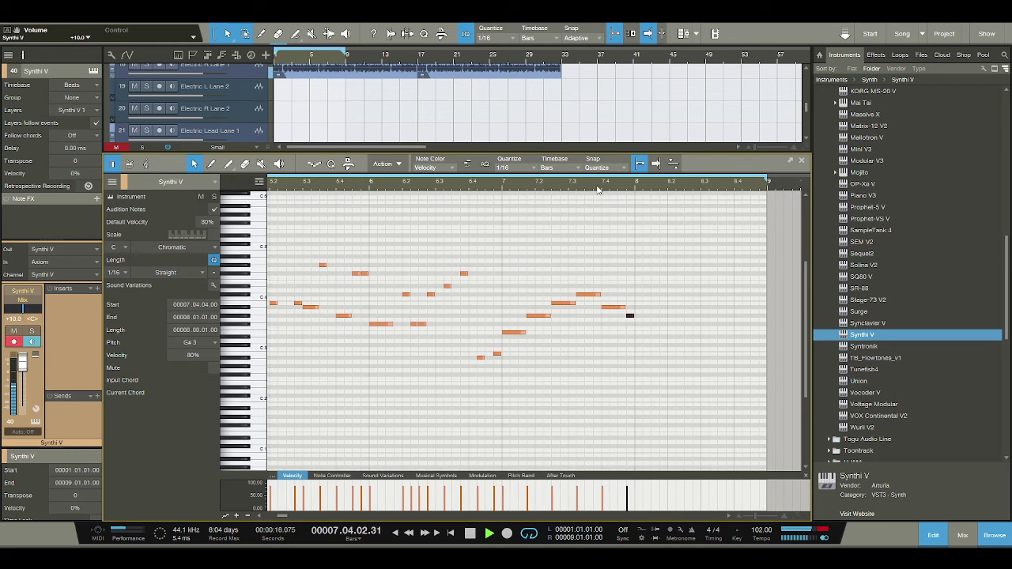
Audition the phrase and delete all notes from 7.1.4 onward, keeping the E3 at 7.1.1 as the last note.
key(space)
key(space)
key(space)
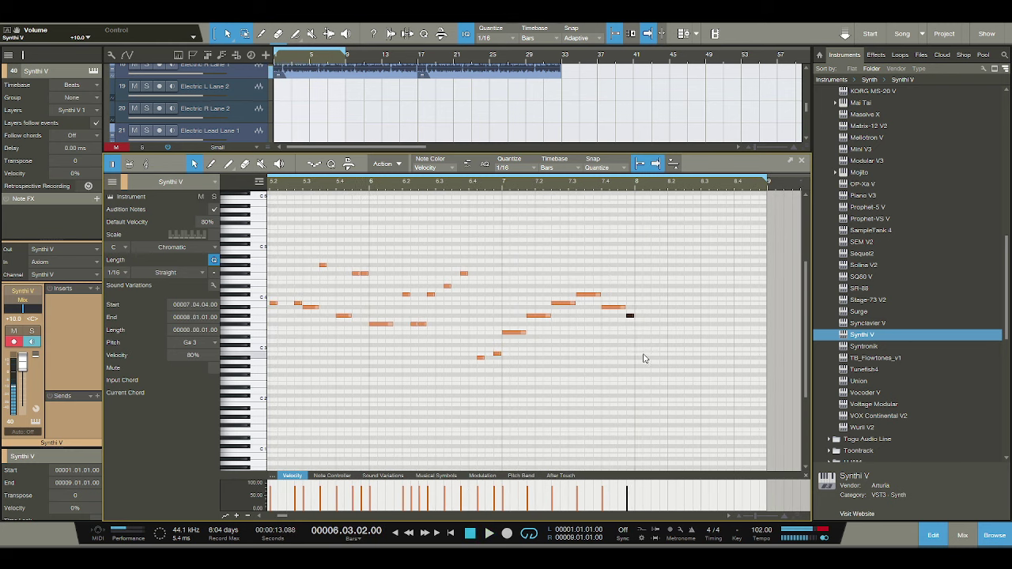
click(516, 282)
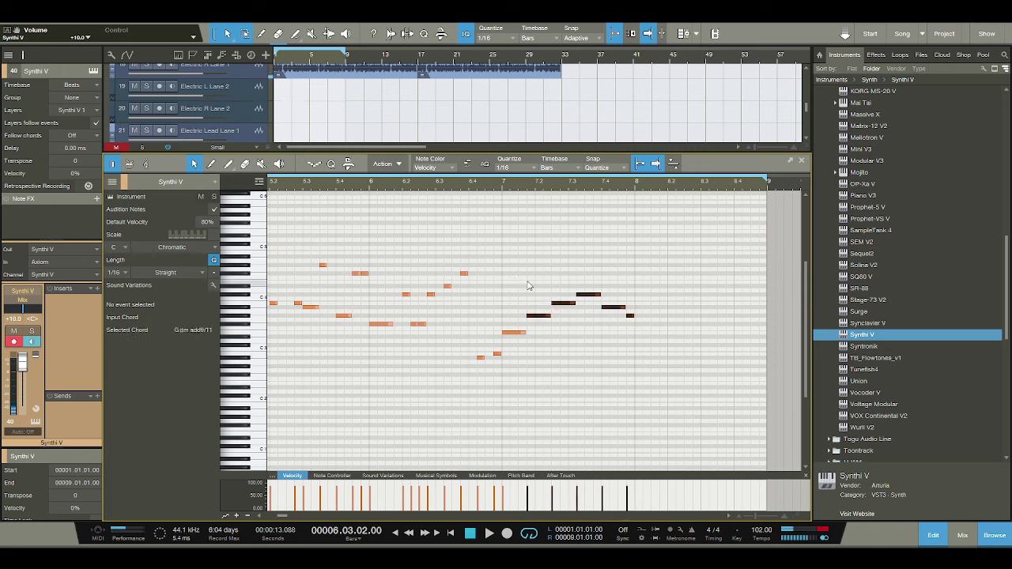
key(shift+End)
key(Delete)
key(Left)
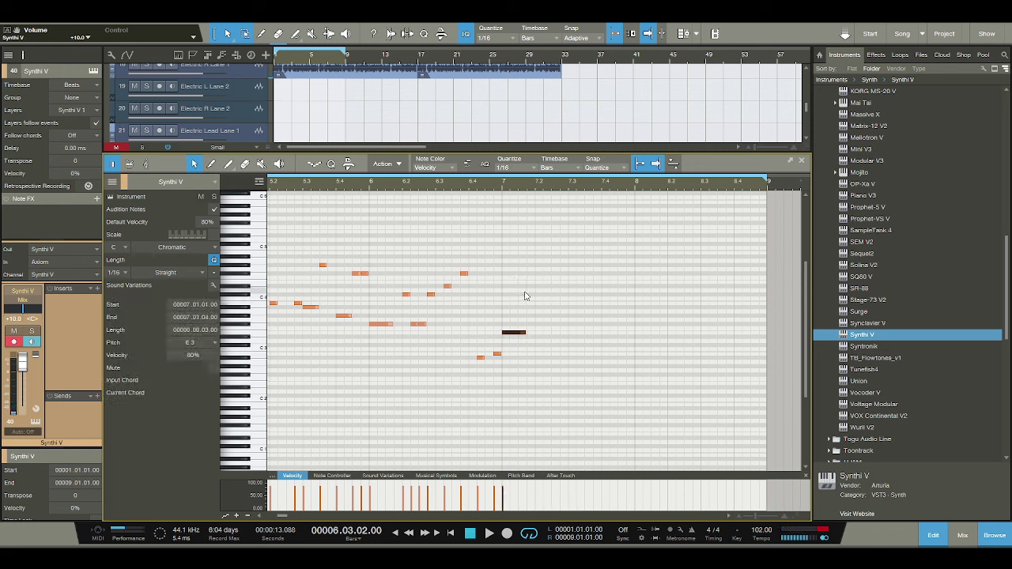
Add a one-sixteenth B4 at 7.1.4 and a one-sixteenth F#4 at 7.2.1, auditioning the phrase.
key(space)
key(space)
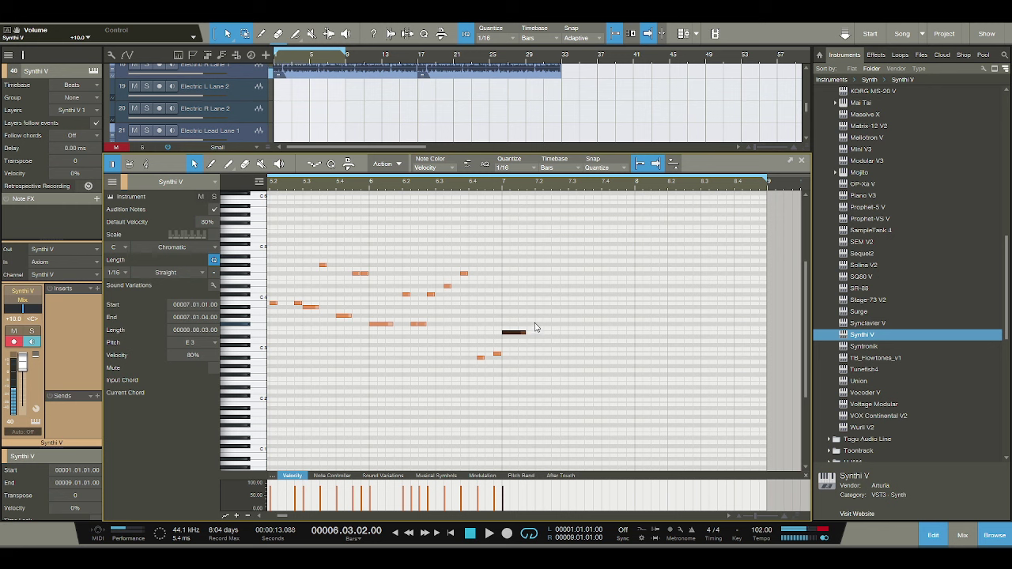
click(536, 253)
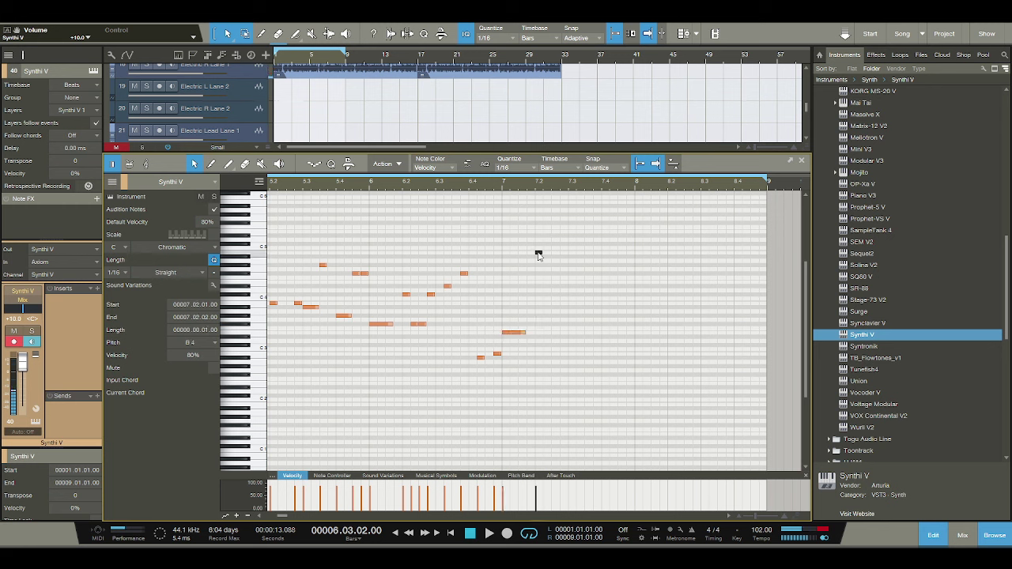
drag(539, 255, 527, 254)
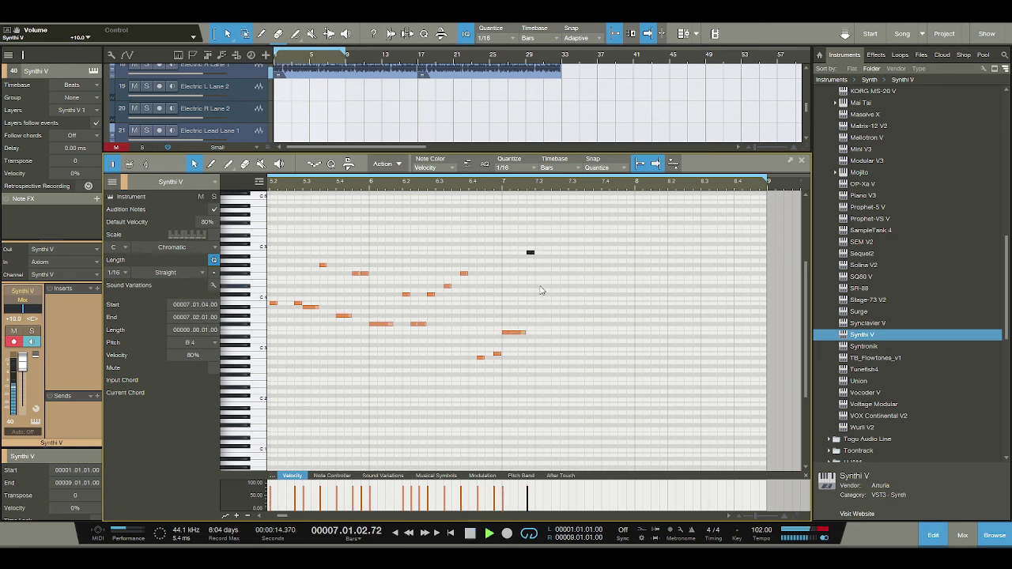
key(space)
click(543, 276)
click(539, 273)
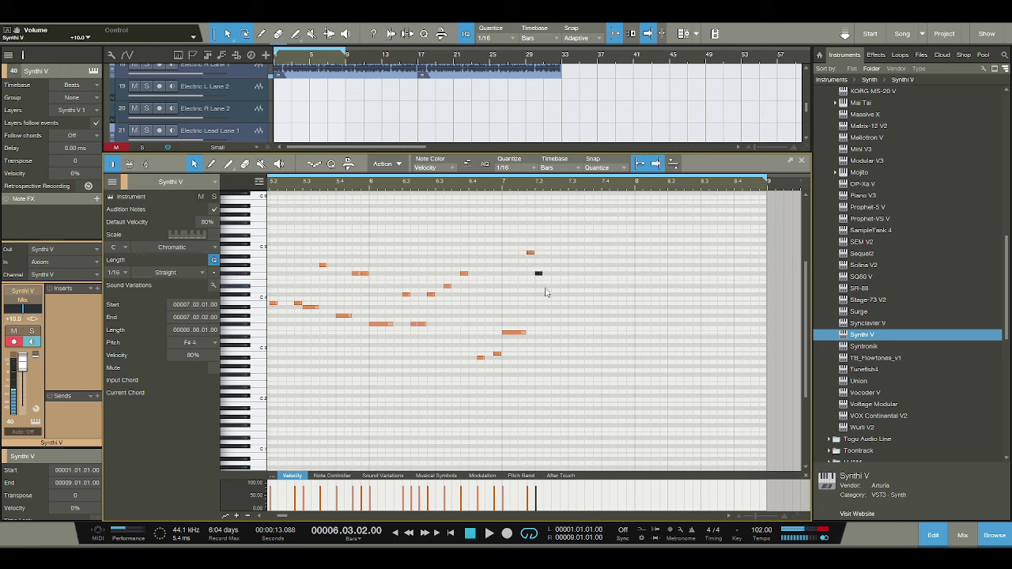
Add a three-sixteenth E3 at 7.2.2 and audition it.
click(549, 332)
drag(549, 332, 570, 332)
key(space)
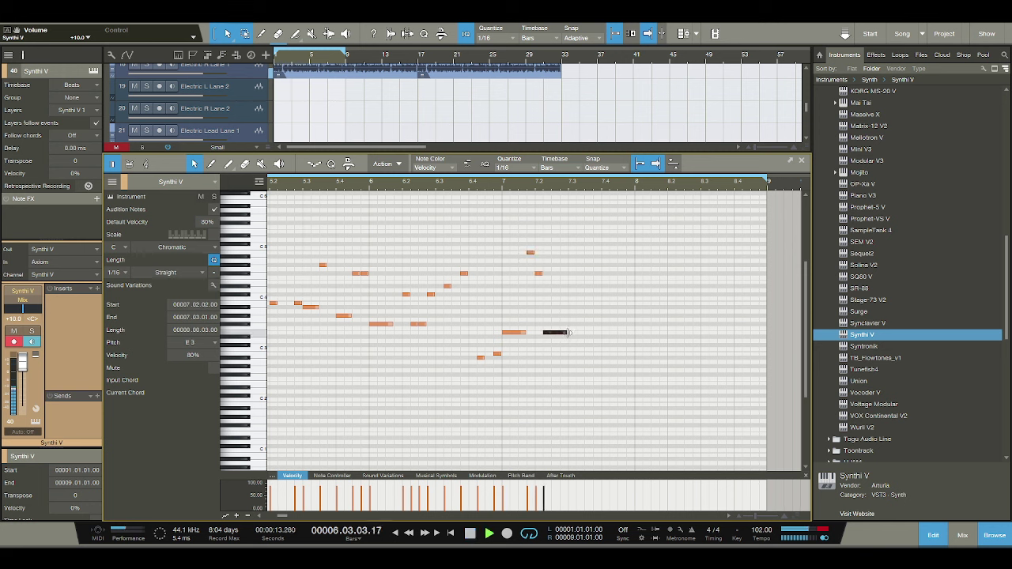
key(space)
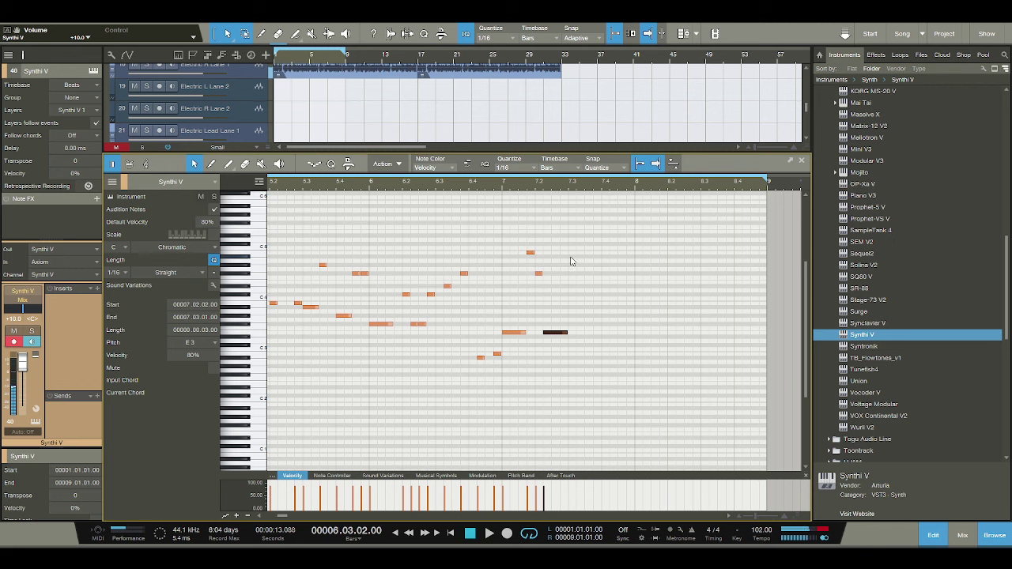
Add one-sixteenth notes B4 at 7.3.1 and F#4 at 7.3.2, and audition them.
click(571, 256)
click(571, 255)
click(580, 274)
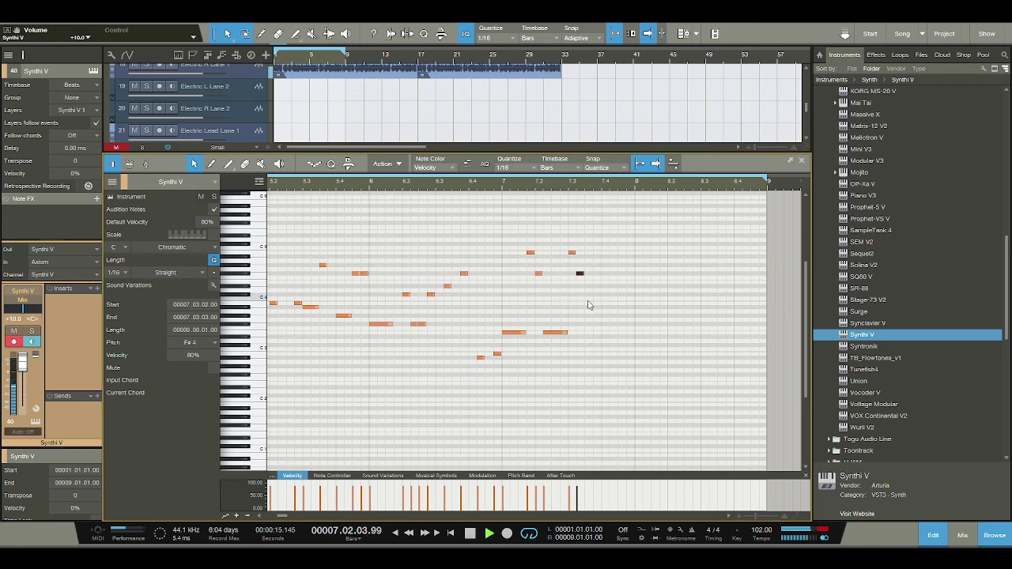
key(space)
Shorten the E3 at 7.2.2 to one sixteenth starting at 7.2.4 and raise it to F#3, auditioning each change.
click(557, 332)
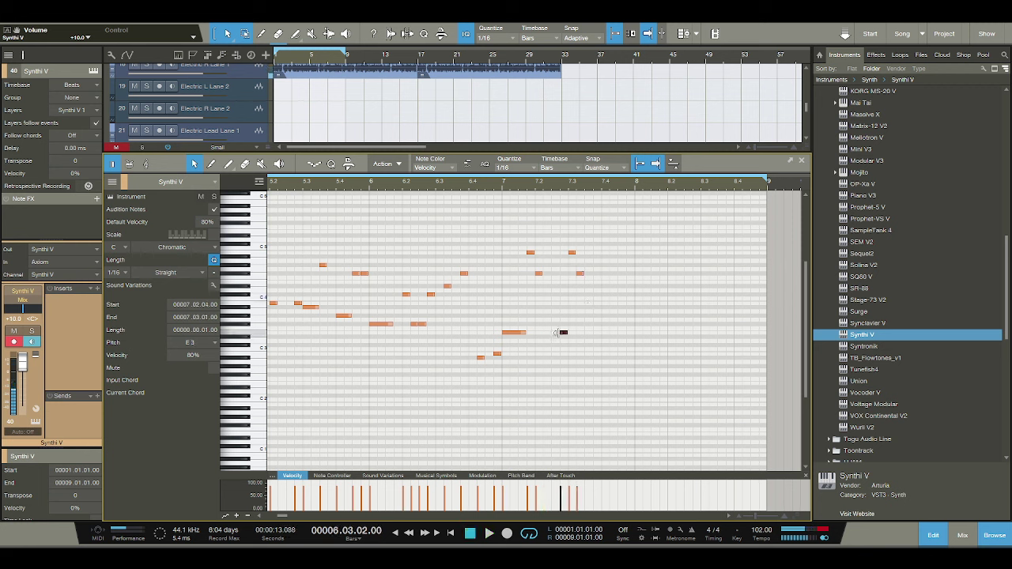
key(space)
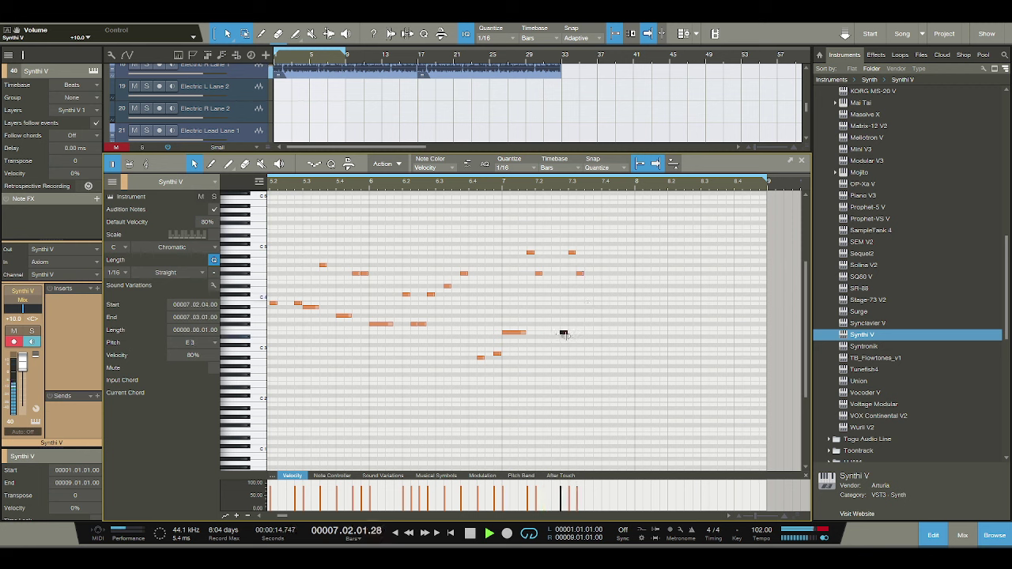
key(space)
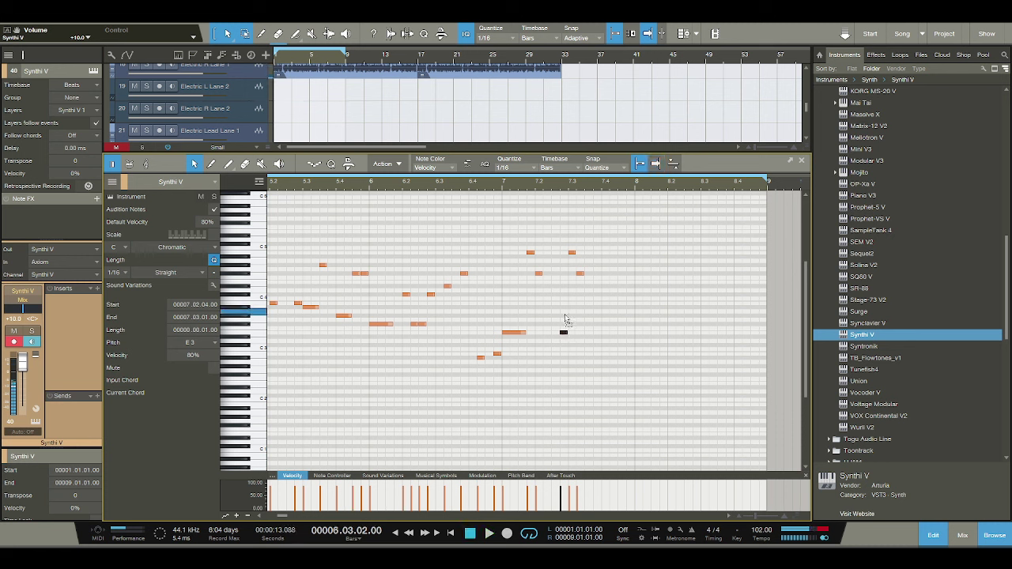
drag(566, 332, 567, 324)
key(space)
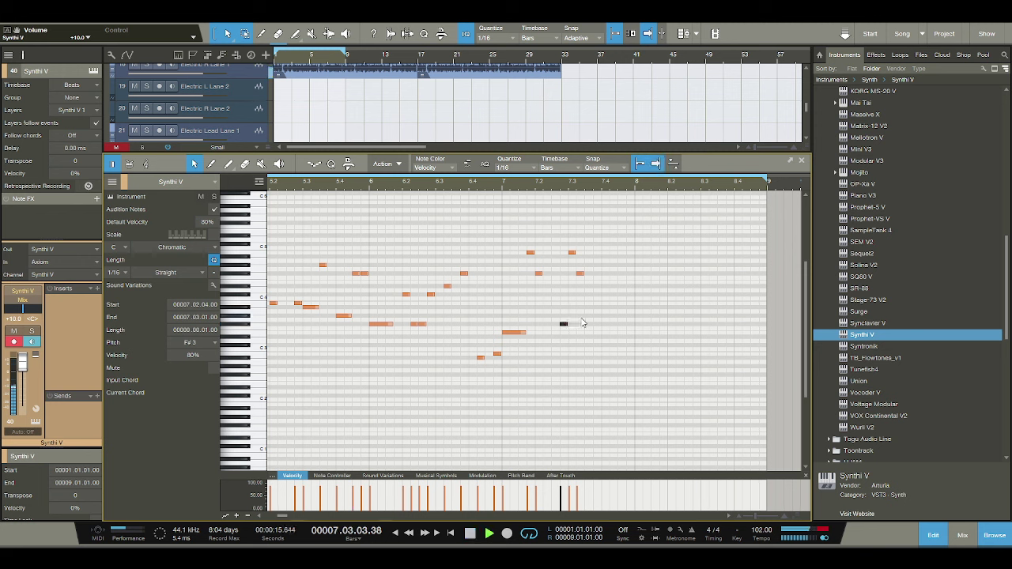
key(space)
Add one-sixteenth notes G#3 at 7.4.1, B4 at 7.4.2 and F#4 at 7.4.3, and audition them.
double_click(604, 316)
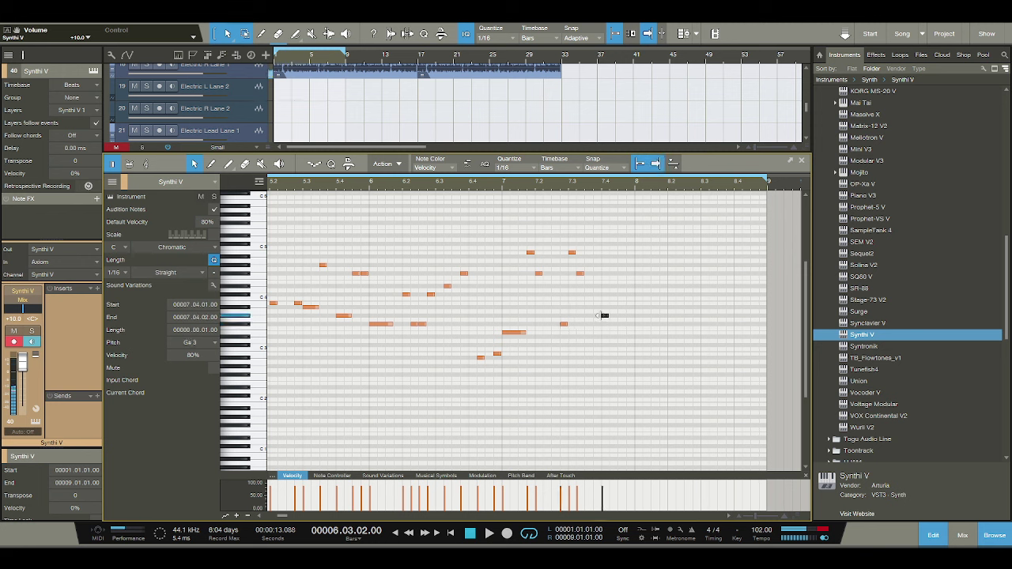
double_click(615, 253)
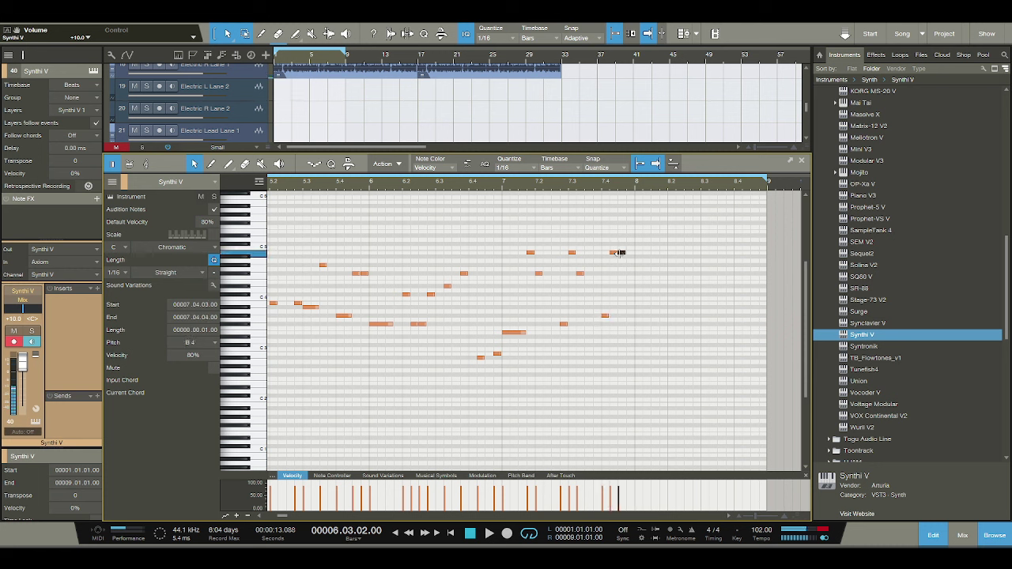
double_click(622, 274)
key(space)
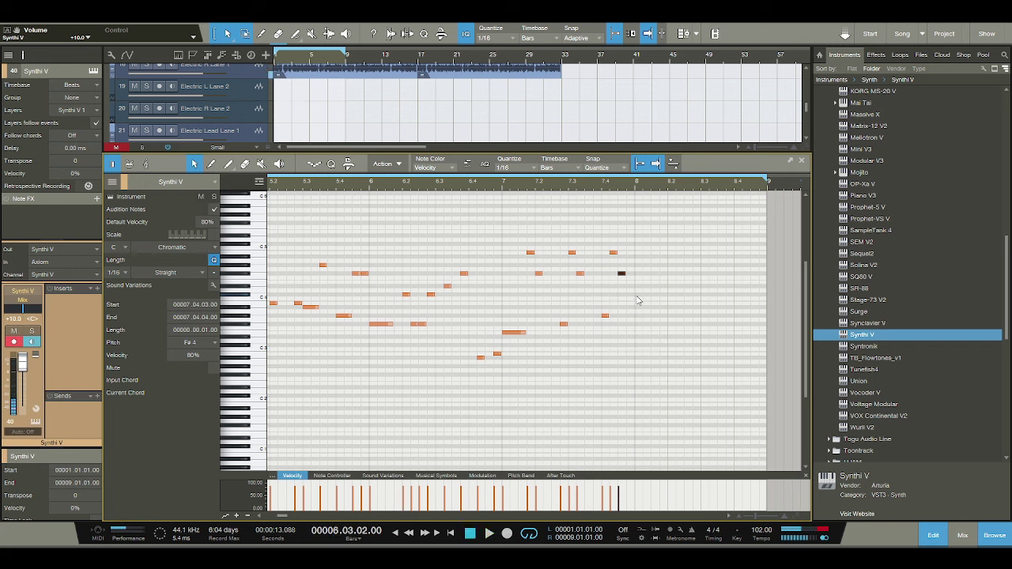
Add a one-sixteenth F#3 at 7.3.3 and audition the phrase.
click(591, 324)
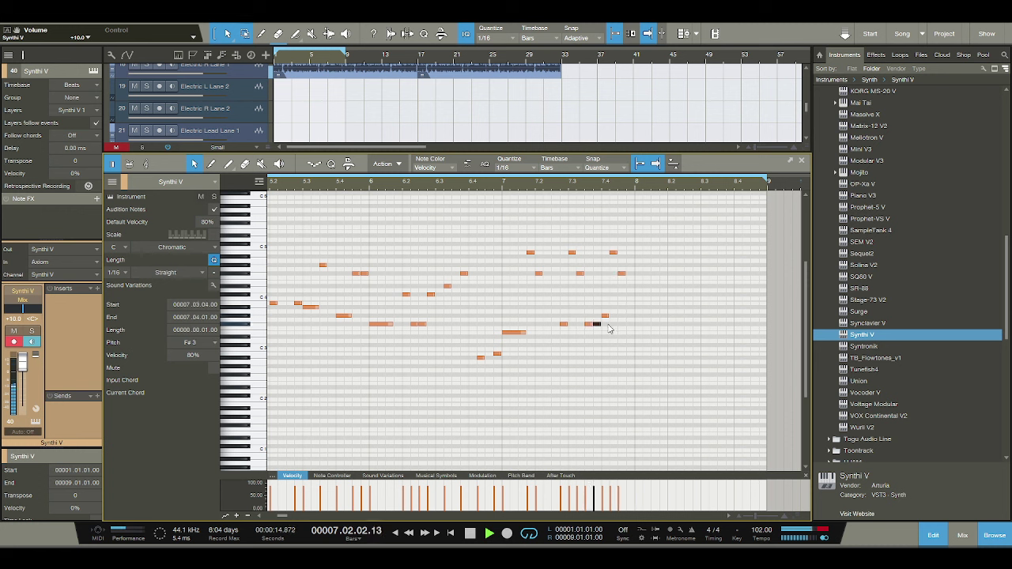
key(space)
key(Right)
key(space)
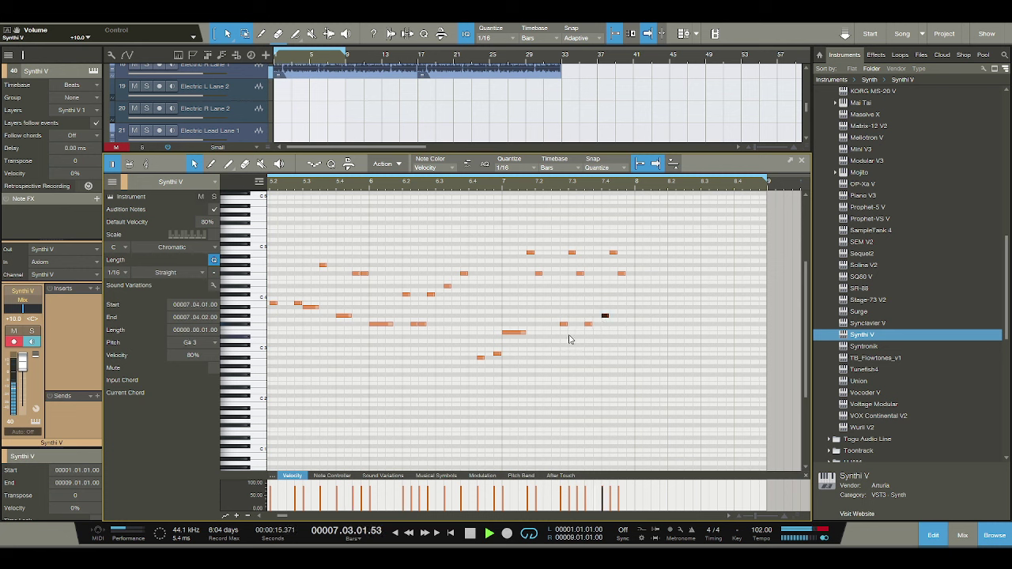
key(space)
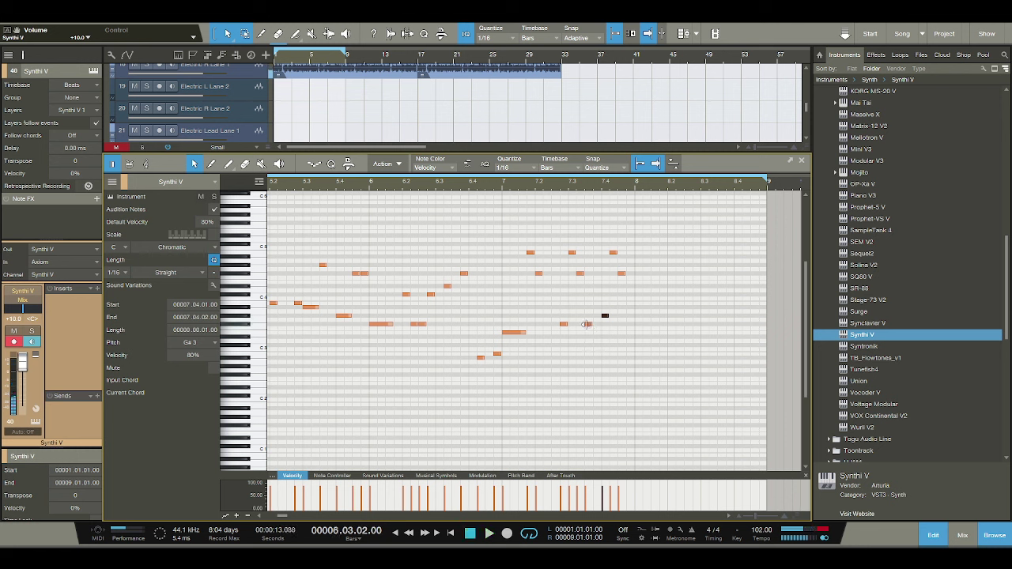
Raise the F#3 at 7.3.3 to B3, audition it, and add a one-sixteenth F#3 at 7.4.4.
drag(587, 324, 589, 308)
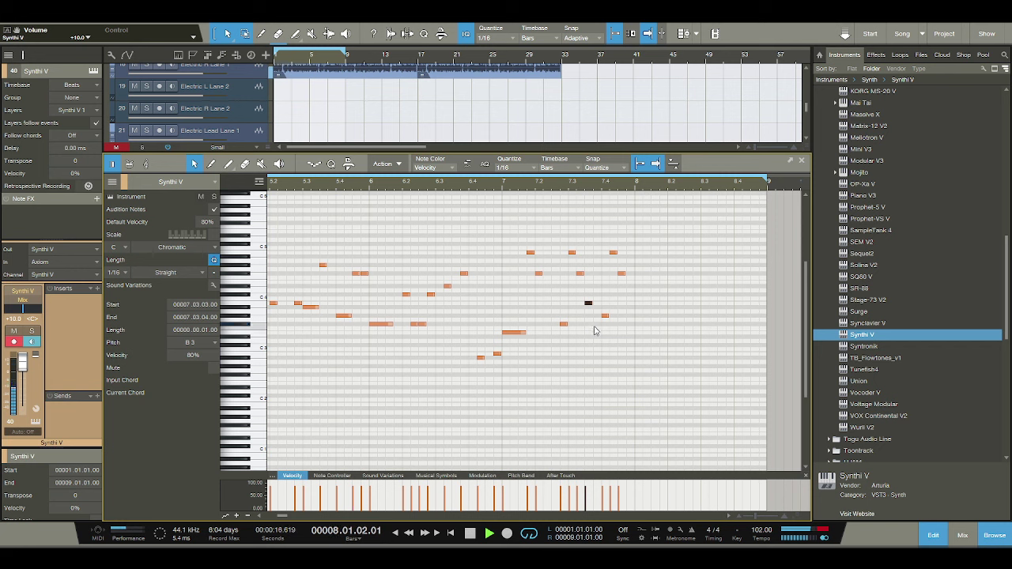
key(space)
key(space)
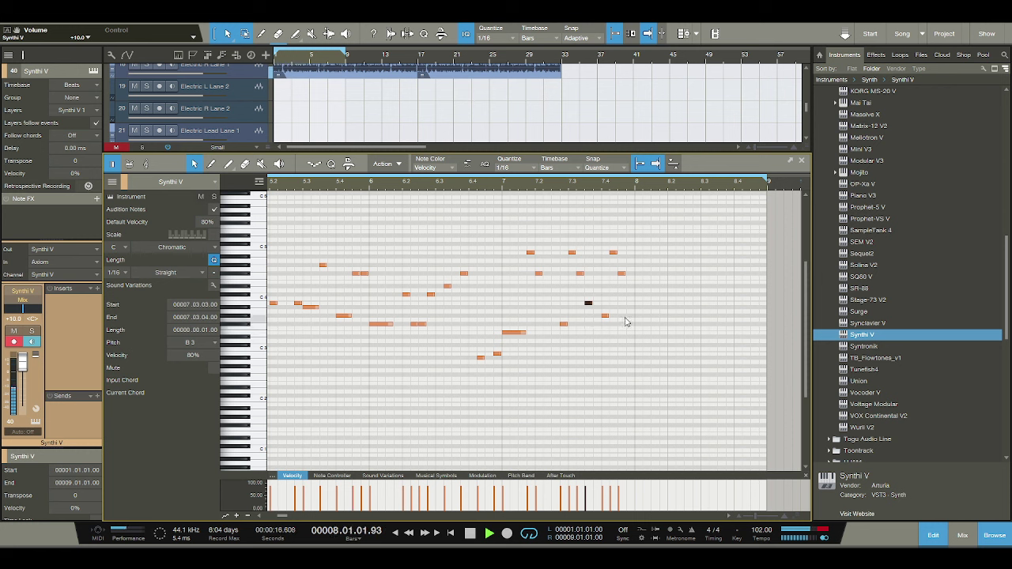
click(630, 324)
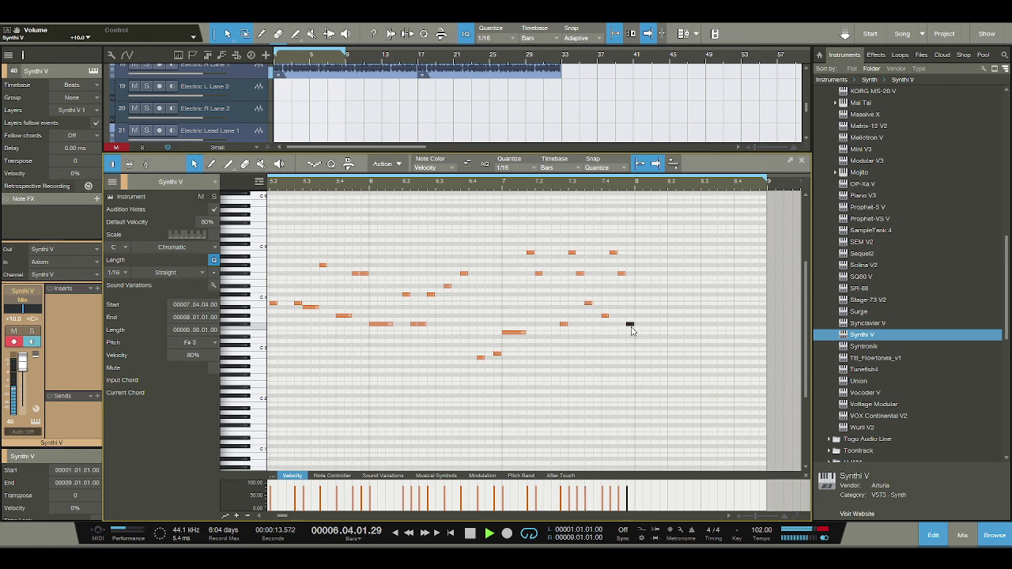
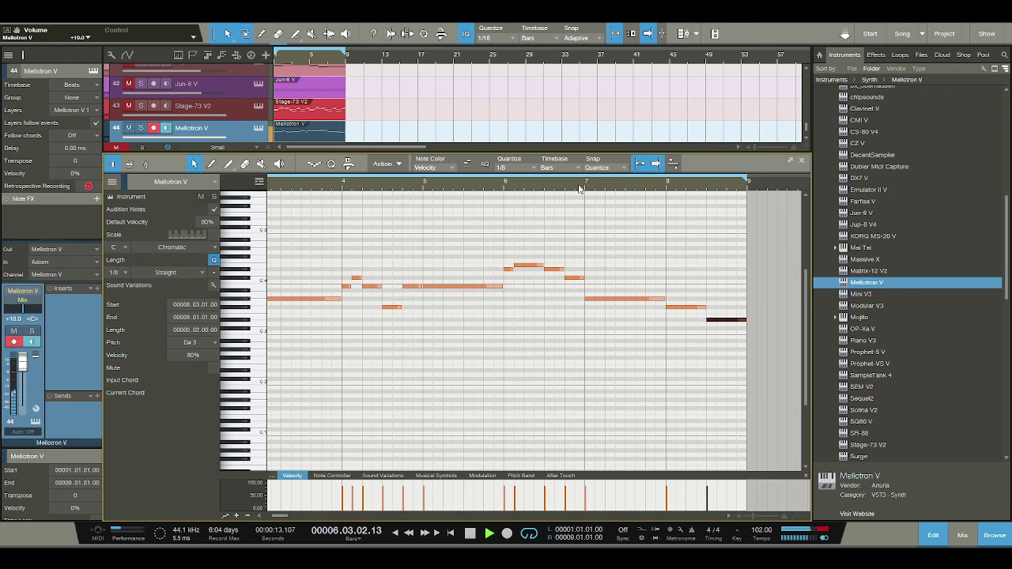
Turn on autoscroll in the note editor and audition the Mellotron V melody from 7.3.2.
scroll(577, 186, down, 3)
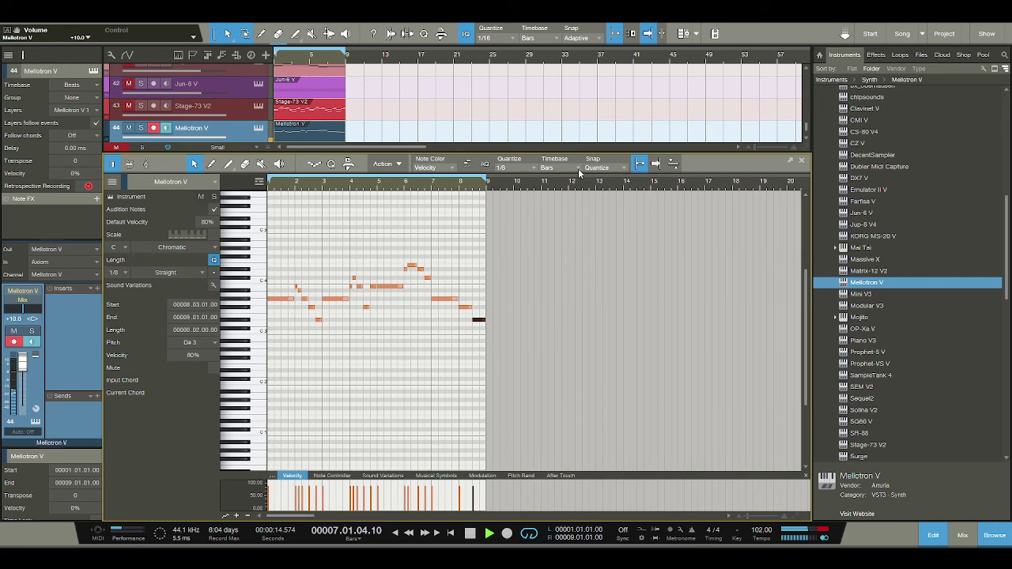
click(655, 163)
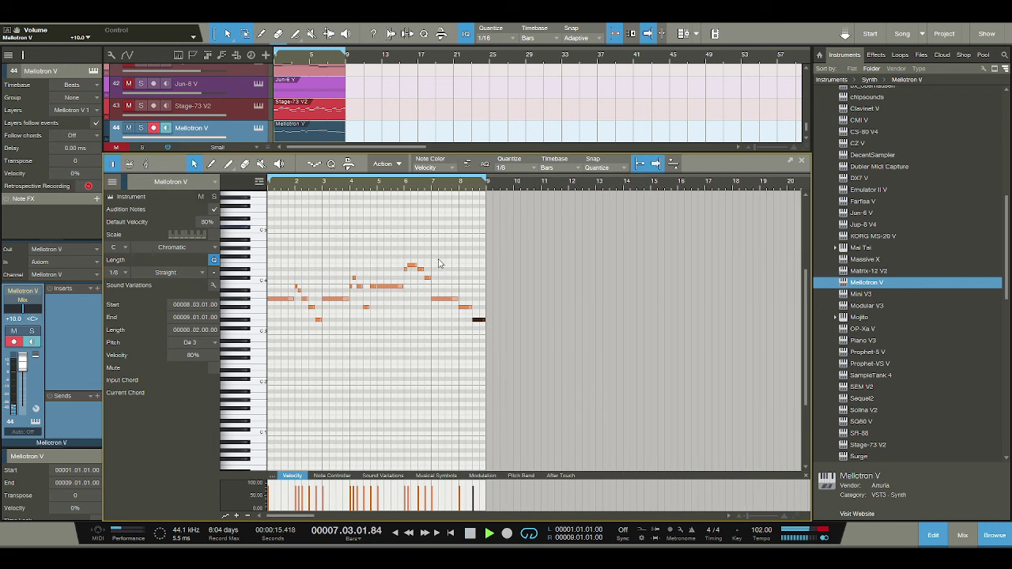
key(space)
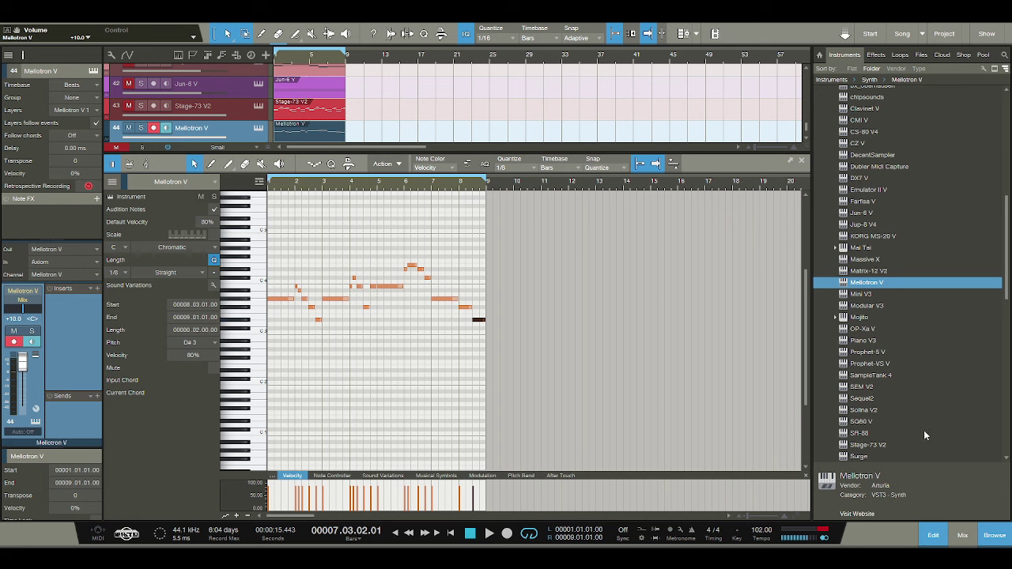
click(466, 289)
key(space)
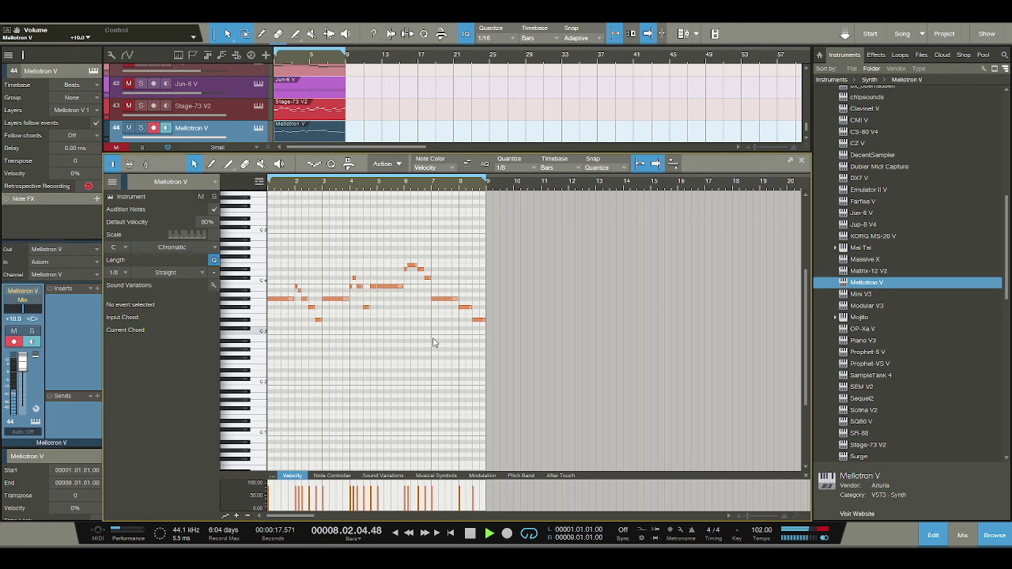
key(space)
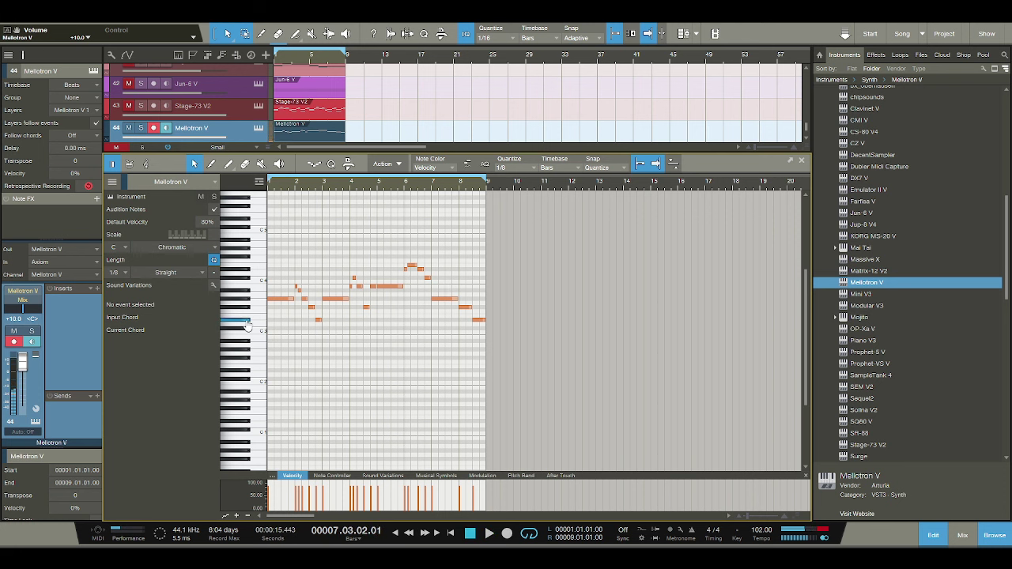
Test pitches around D#3, add a one-bar D#3 under the first Mellotron V note at 1.1.1, and audition it from the start.
key(e)
click(245, 326)
click(246, 331)
click(246, 328)
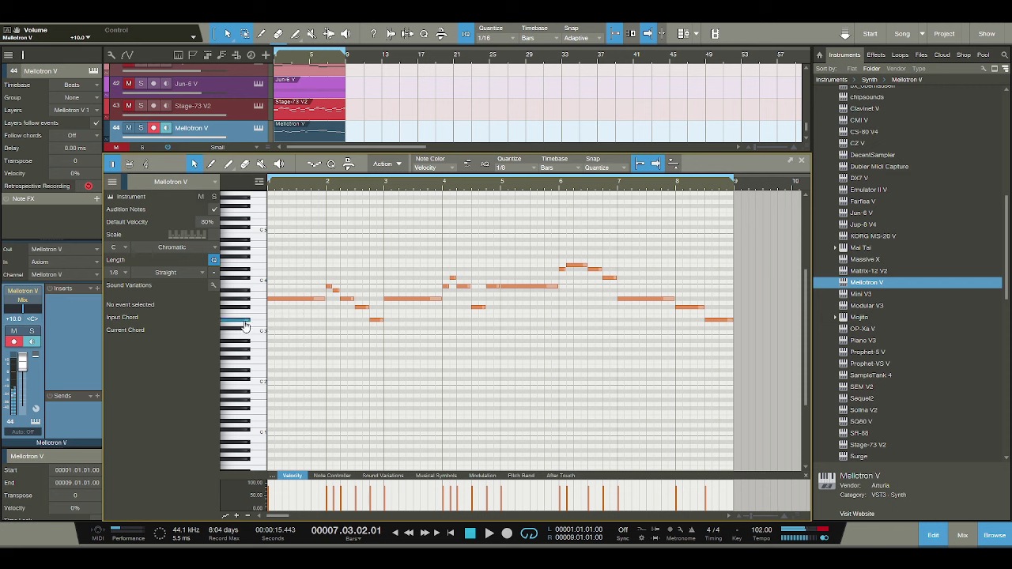
double_click(270, 321)
drag(272, 321, 325, 321)
key(space)
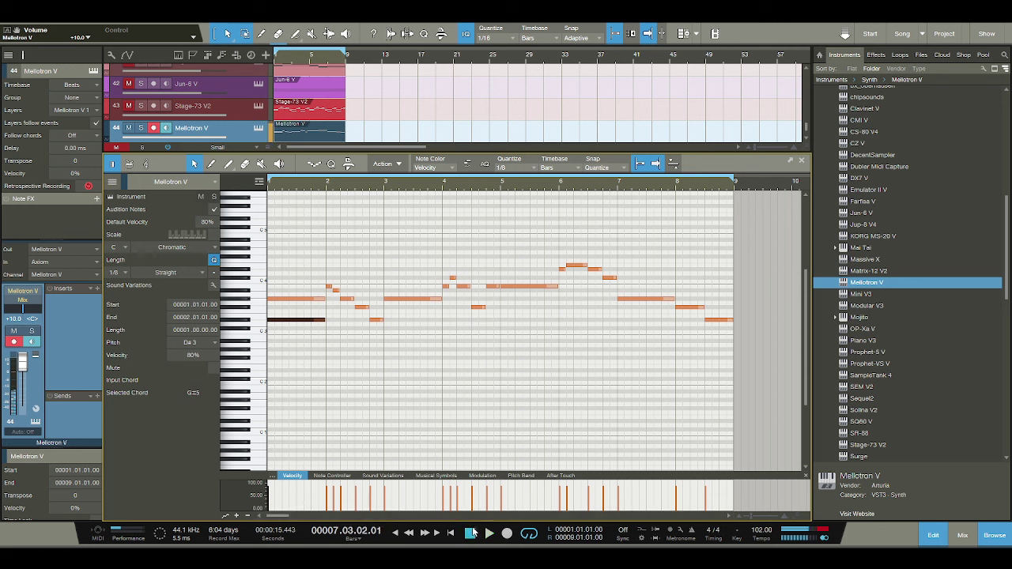
click(490, 533)
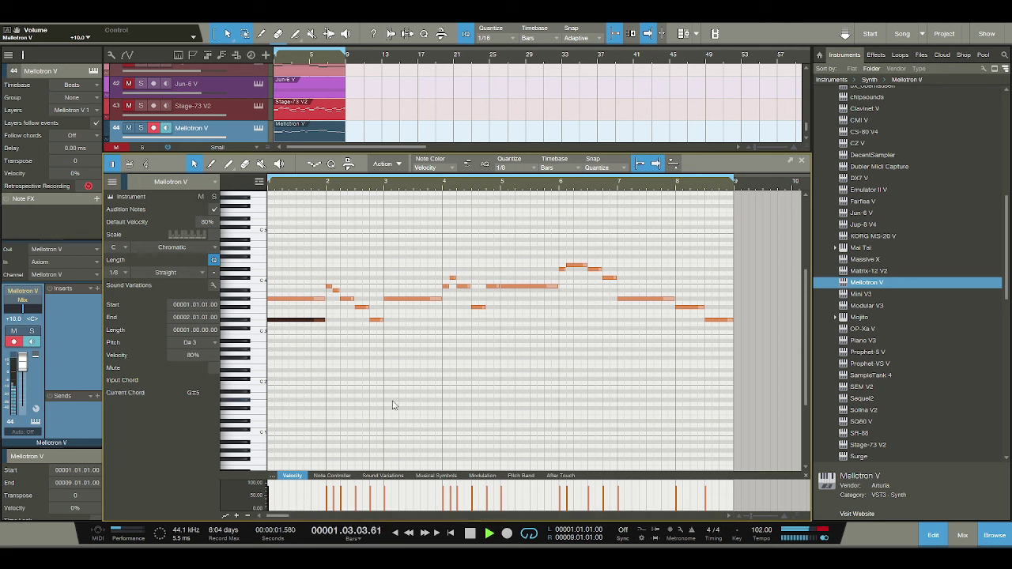
key(space)
Add a one-bar B2 below the long note at 3.1.1 and audition it.
click(386, 334)
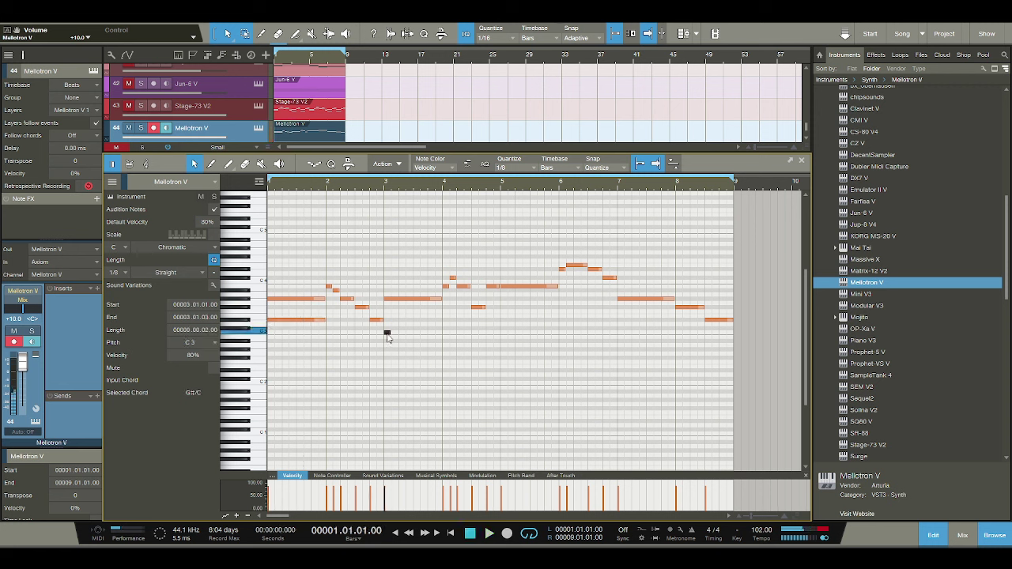
drag(387, 334, 441, 340)
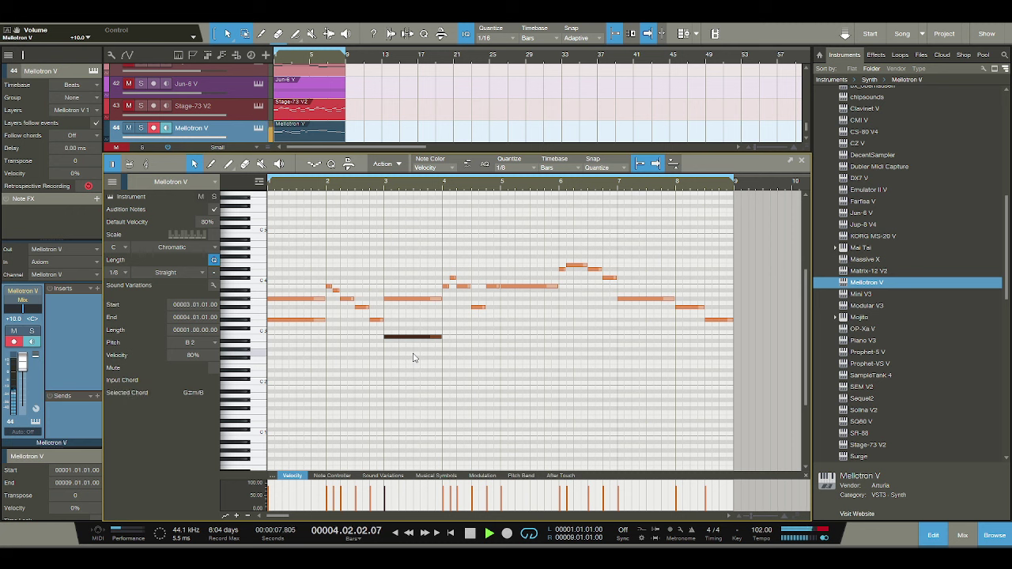
key(space)
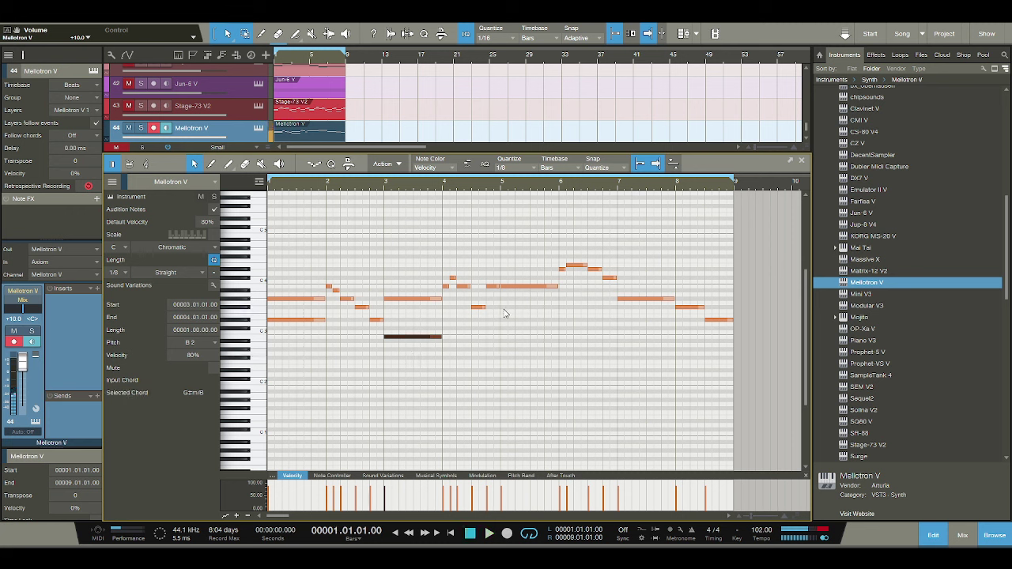
Add a one-bar D#3 below the long note at 5.1.1 in the Mellotron V part and audition it.
click(506, 305)
click(503, 308)
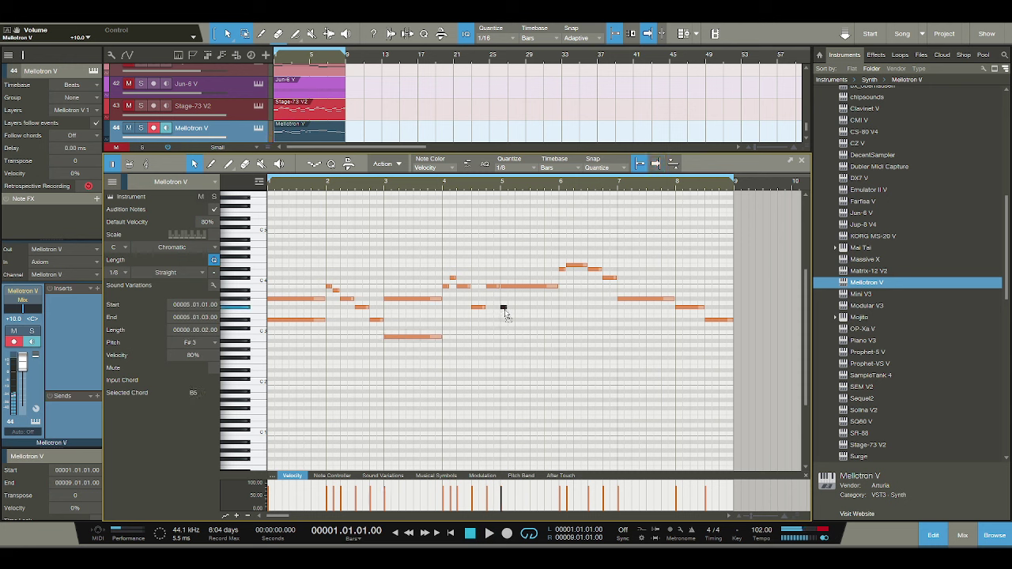
key(Down)
key(Down)
key(Down)
drag(506, 321, 555, 323)
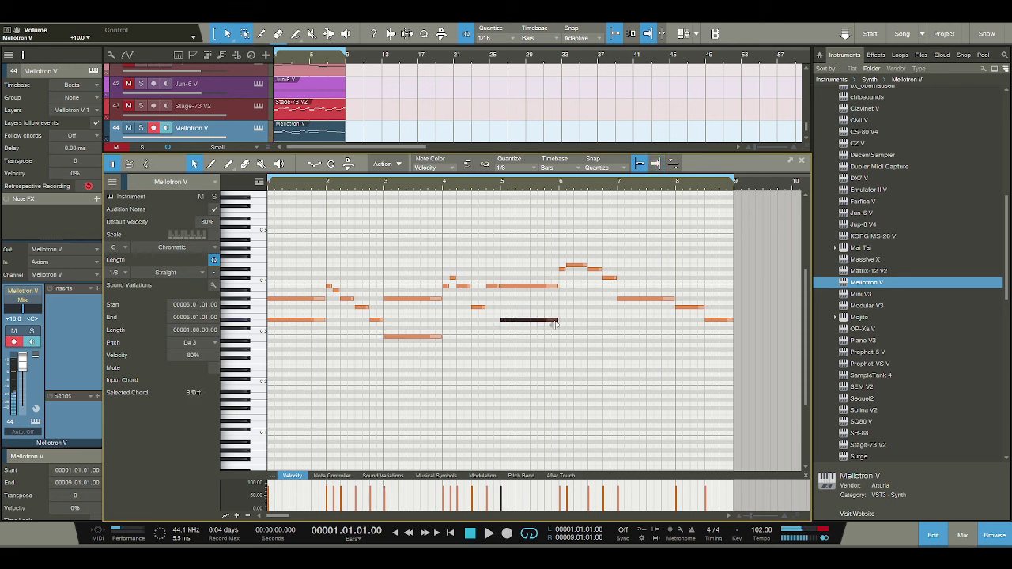
click(477, 188)
key(space)
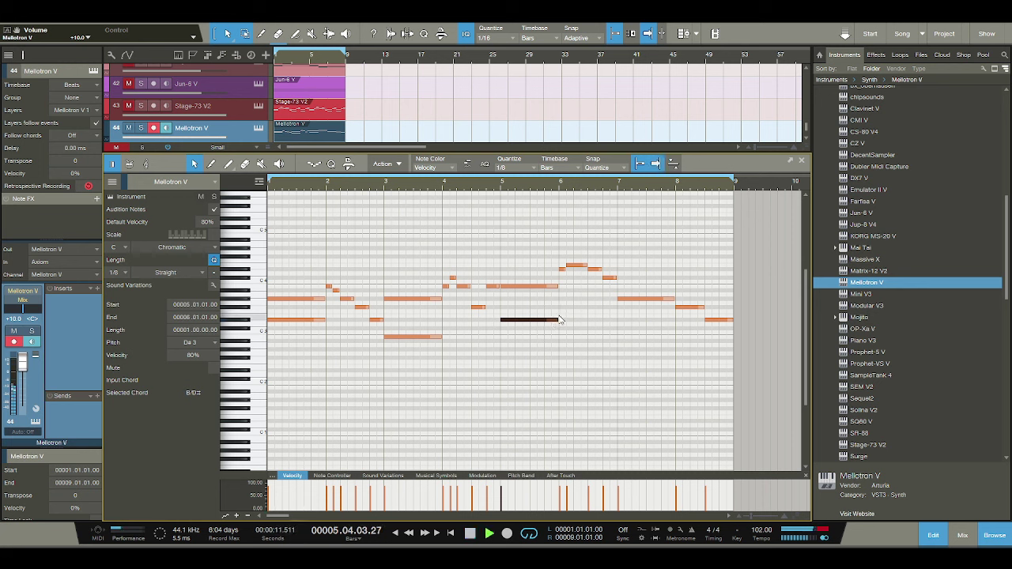
key(space)
Add a one-bar B2 at 7.1.1 plus half-bar G#2 and F#2 notes at 8.1.1 and 8.3.1, and audition the Mellotron V part.
double_click(620, 329)
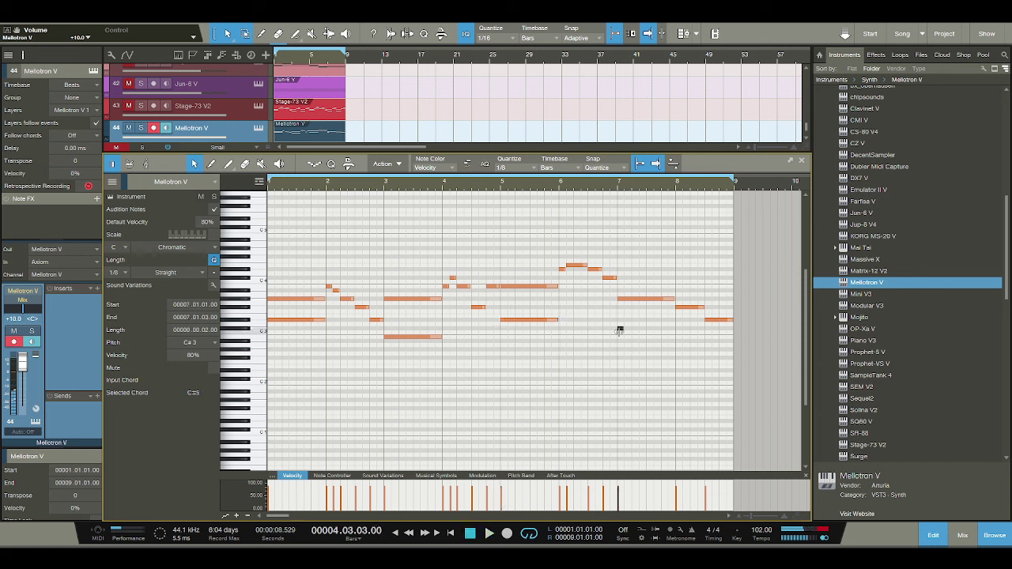
drag(620, 329, 733, 359)
double_click(678, 349)
double_click(708, 358)
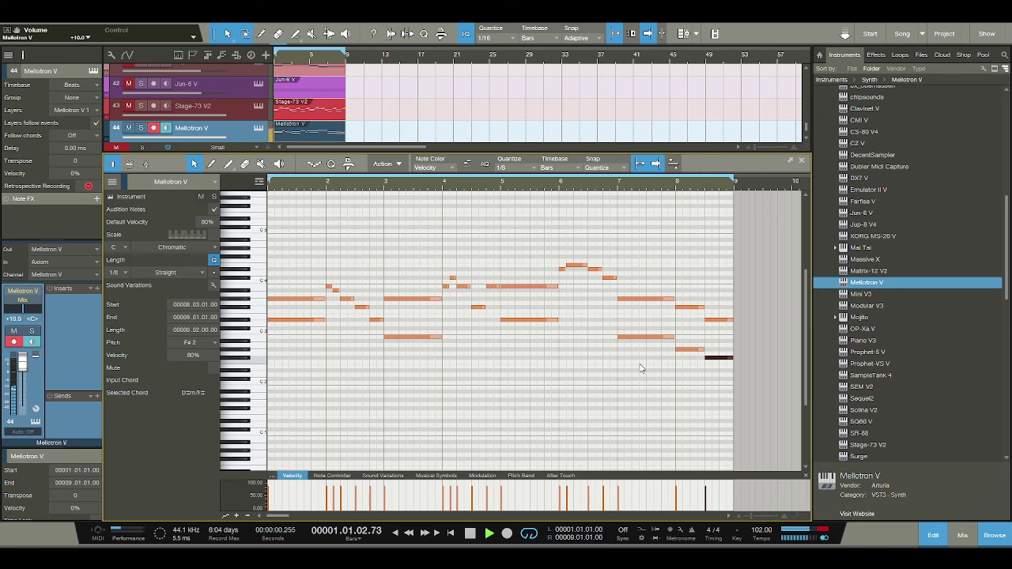
click(932, 533)
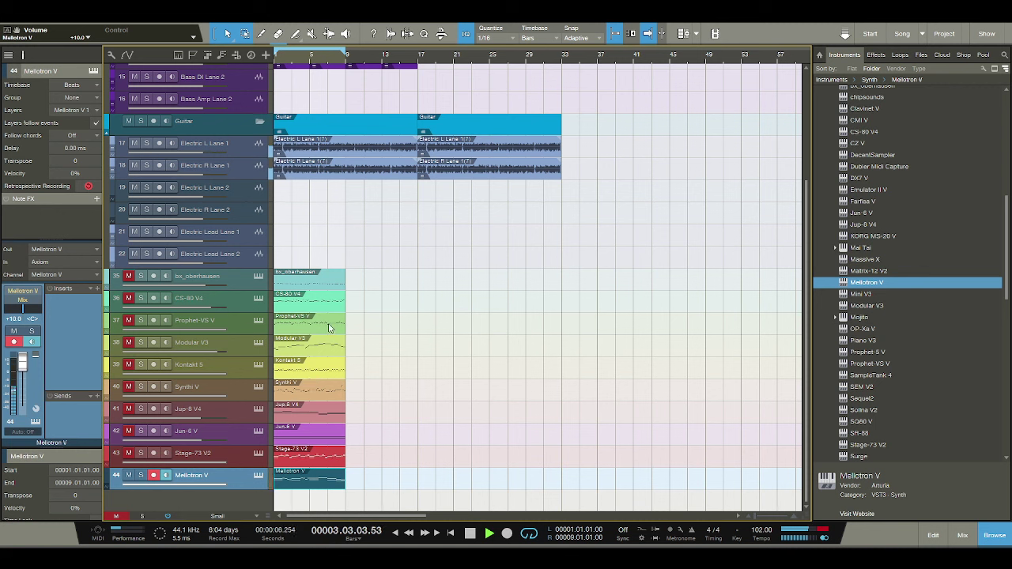
key(space)
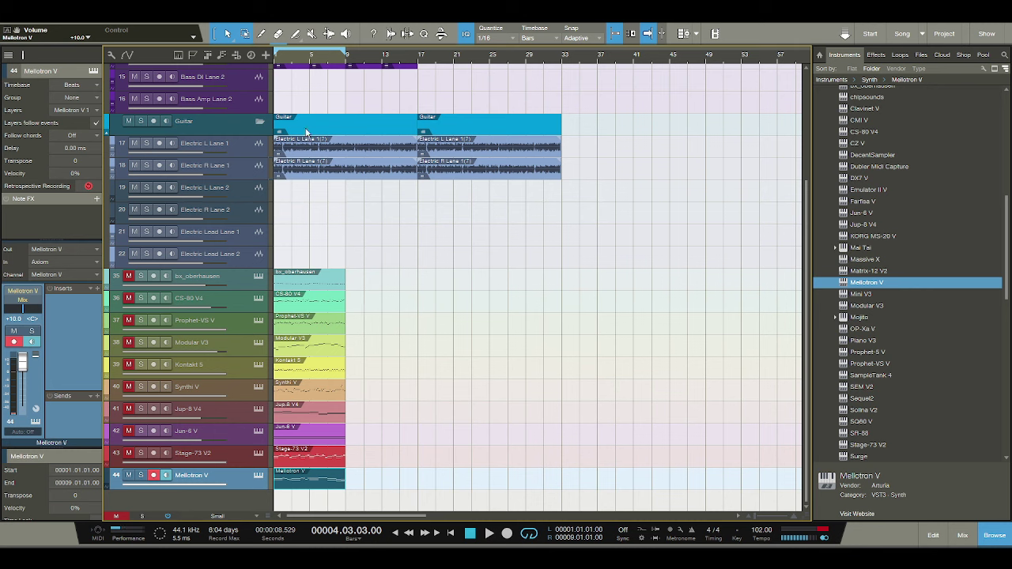
Move all ten synth clips from bx_oberhausen to Mellotron V together so they start at bar 37.
scroll(306, 60, down, 3)
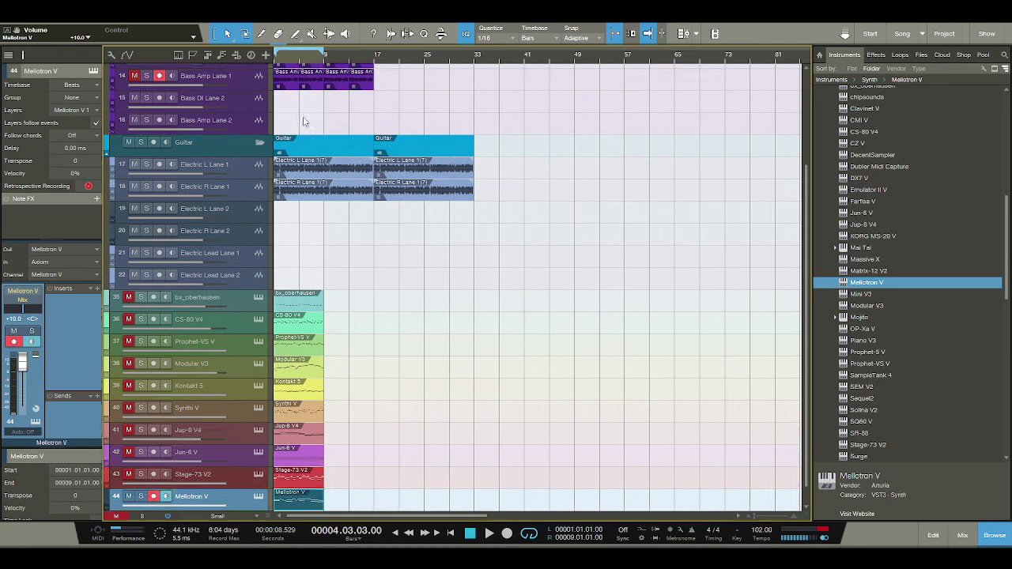
scroll(303, 120, up, 2)
scroll(303, 120, down, 2)
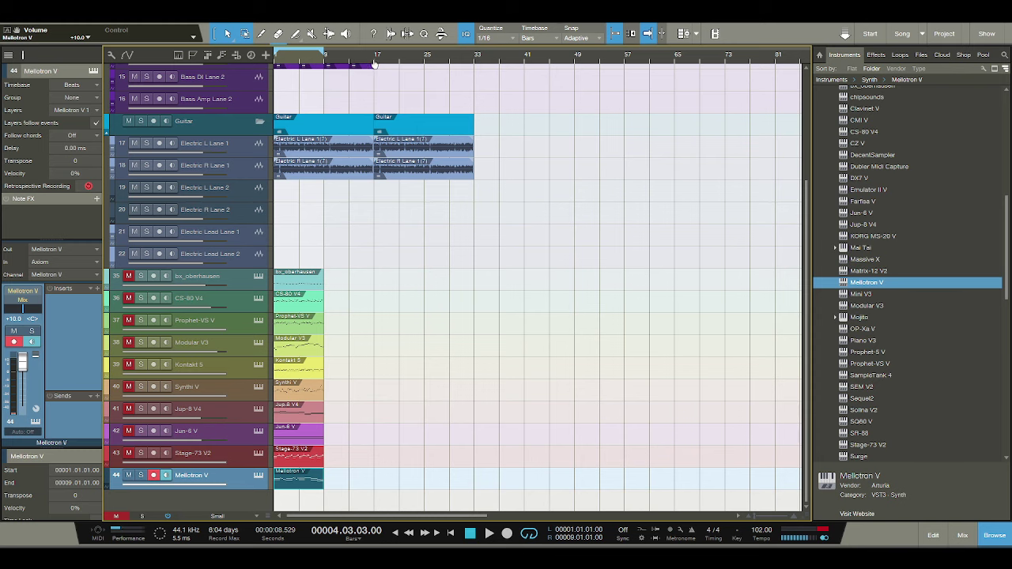
scroll(374, 63, up, 3)
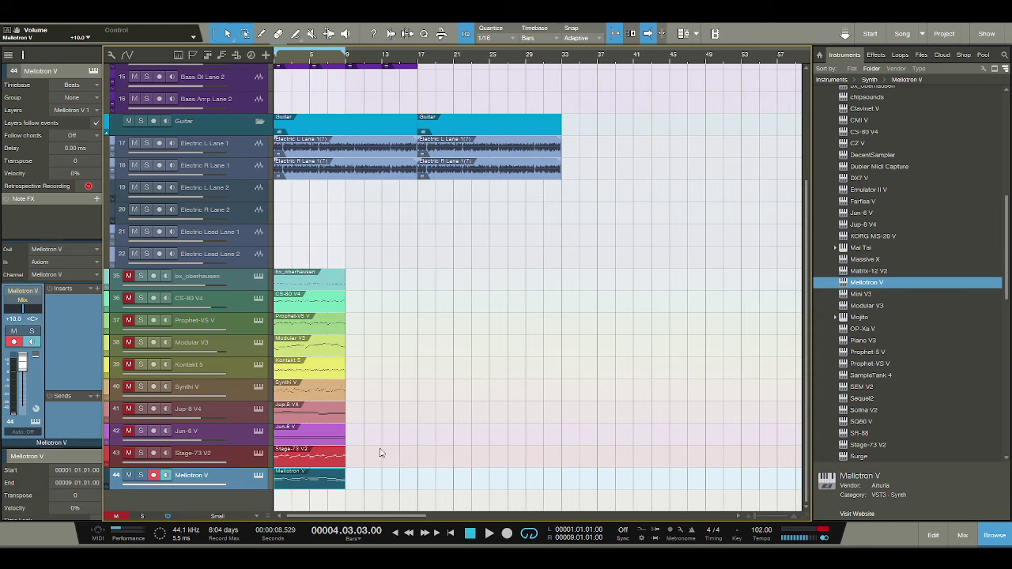
drag(284, 283, 612, 286)
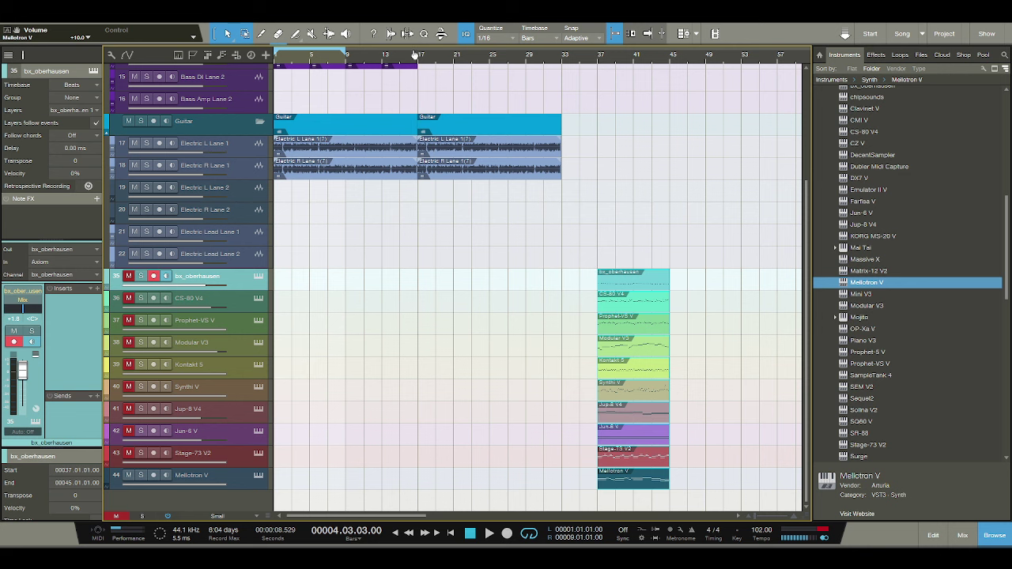
Delete the second pair of electric guitar clips and move the remaining pair to start at bar 15.
click(995, 535)
scroll(592, 424, up, 4)
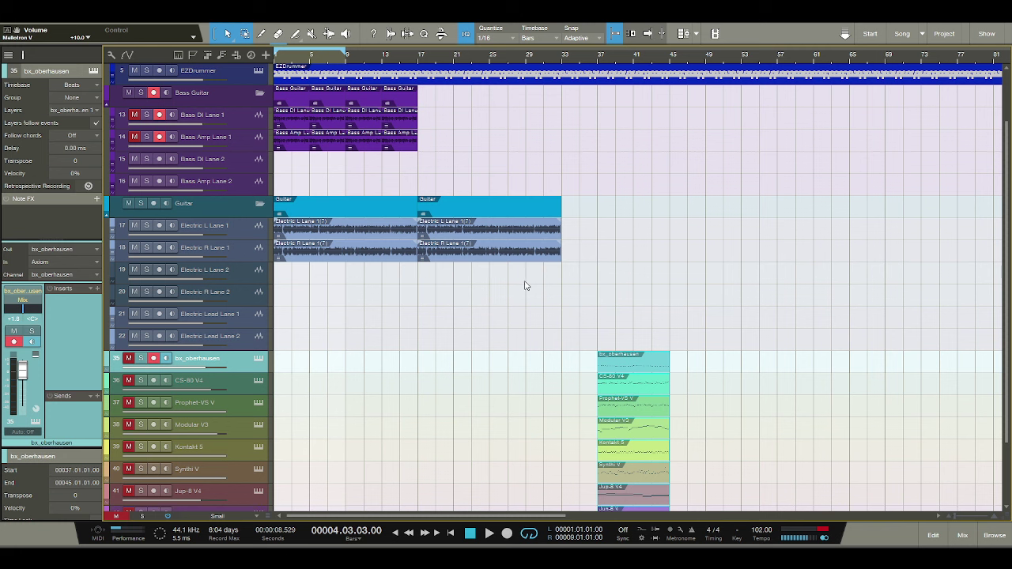
click(479, 237)
key(ctrl+z)
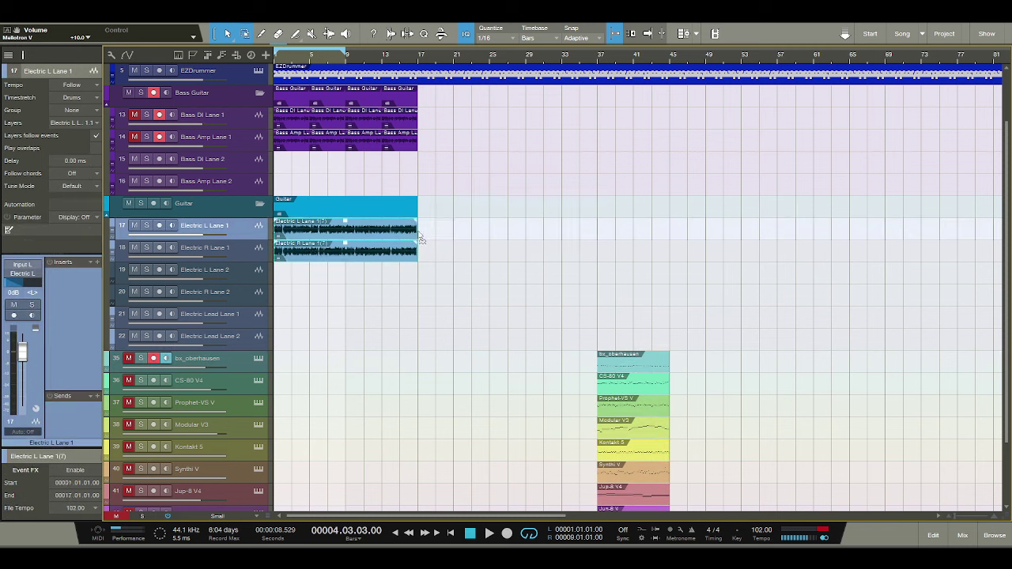
key(ctrl+z)
Move the four bass guitar clips to start at bar 19 and clear the mutes on all tracks.
drag(278, 114, 439, 126)
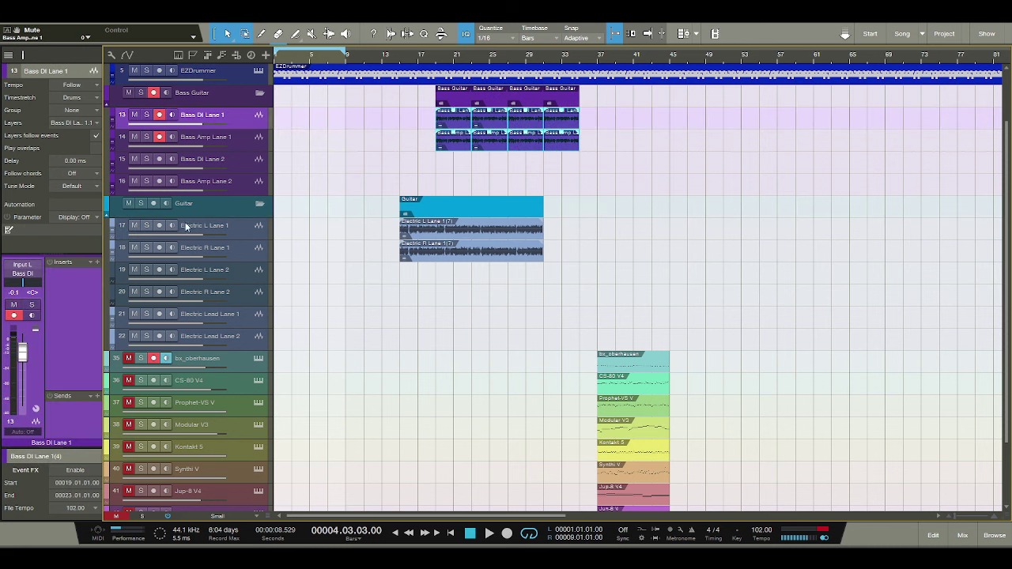
scroll(138, 380, down, 2)
click(117, 517)
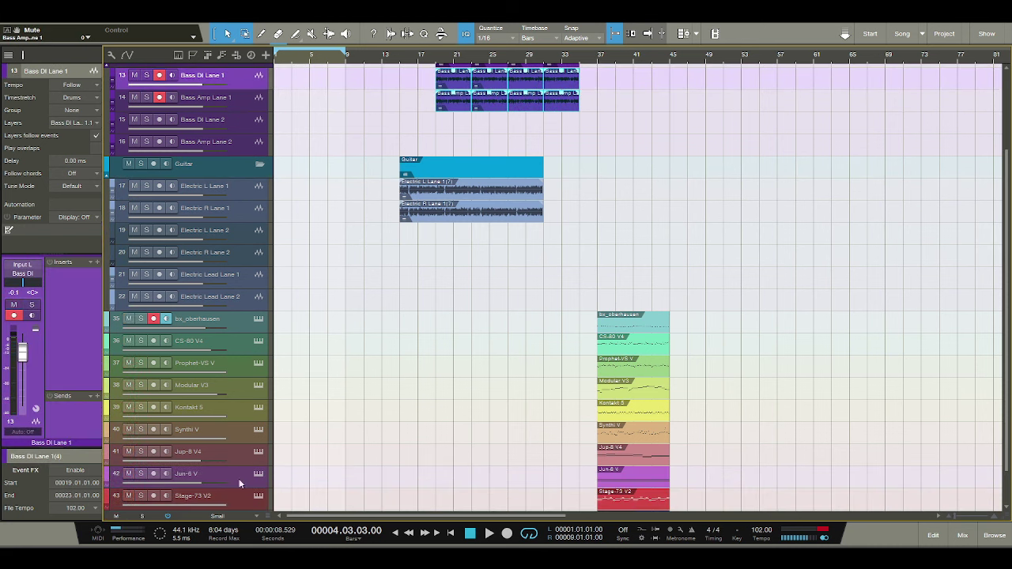
Move the Jun-6 V clip back to bar 1 and briefly play it from the start.
scroll(504, 388, down, 2)
click(634, 441)
drag(635, 446, 296, 432)
key(space)
click(474, 533)
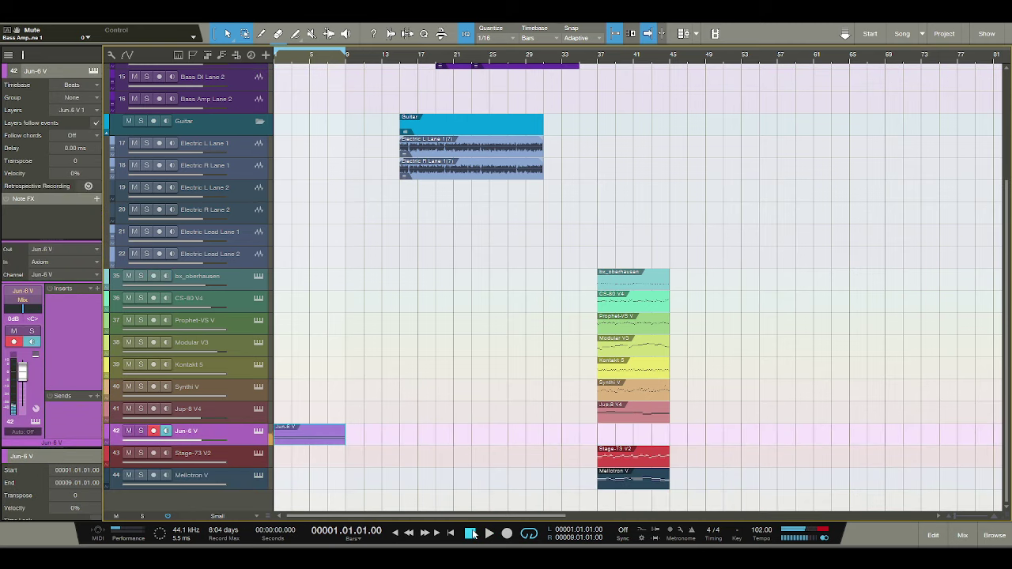
Trim the start of the EZDrummer clip to bar 9 and audition the opening.
scroll(368, 219, up, 8)
drag(279, 142, 350, 142)
key(space)
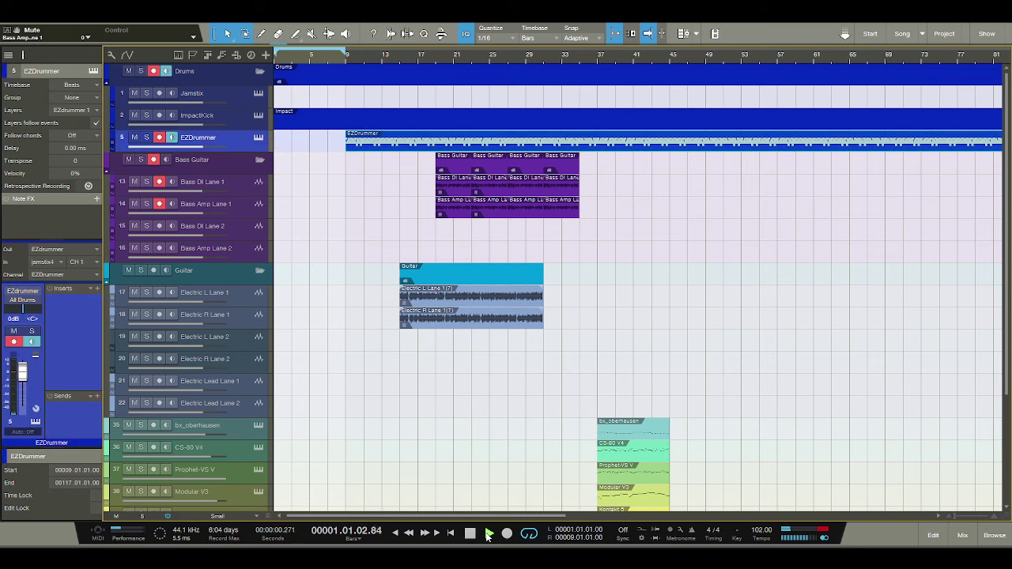
scroll(469, 479, down, 3)
scroll(469, 479, down, 2)
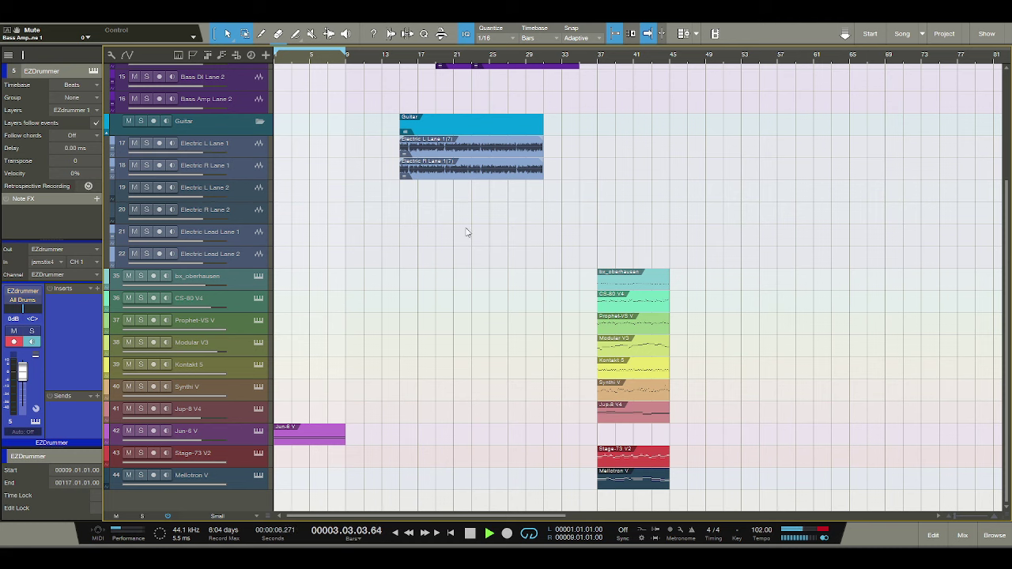
click(447, 155)
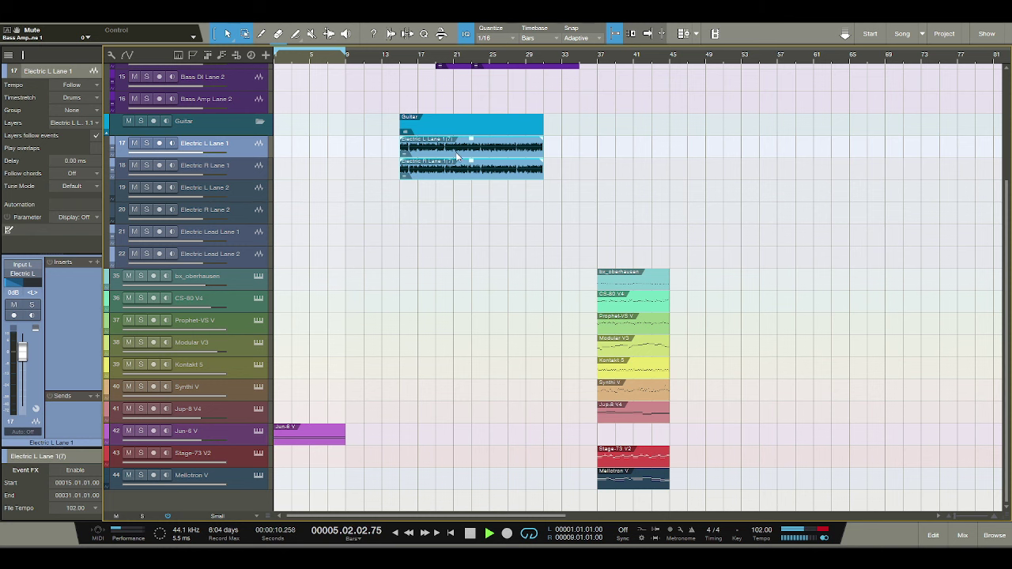
key(space)
Edit the Jun-6 V clip in the note editor, deleting a selected group of notes, and close the editor.
double_click(328, 437)
drag(608, 426, 782, 349)
key(Delete)
click(474, 349)
shift+click(474, 400)
click(933, 538)
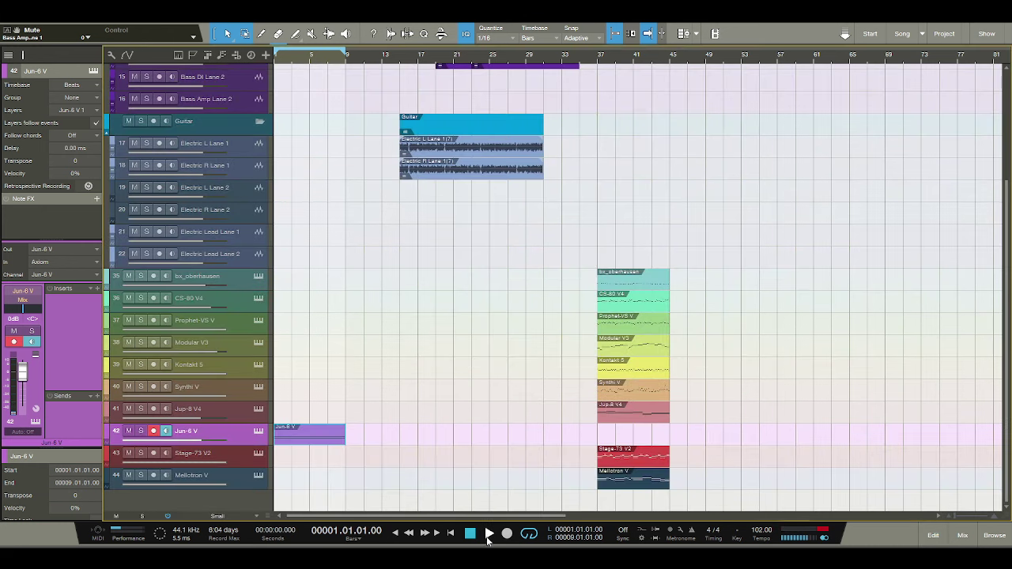
Move the electric guitar clips to start at bar 5 during playback from the start, and turn looping off.
click(489, 533)
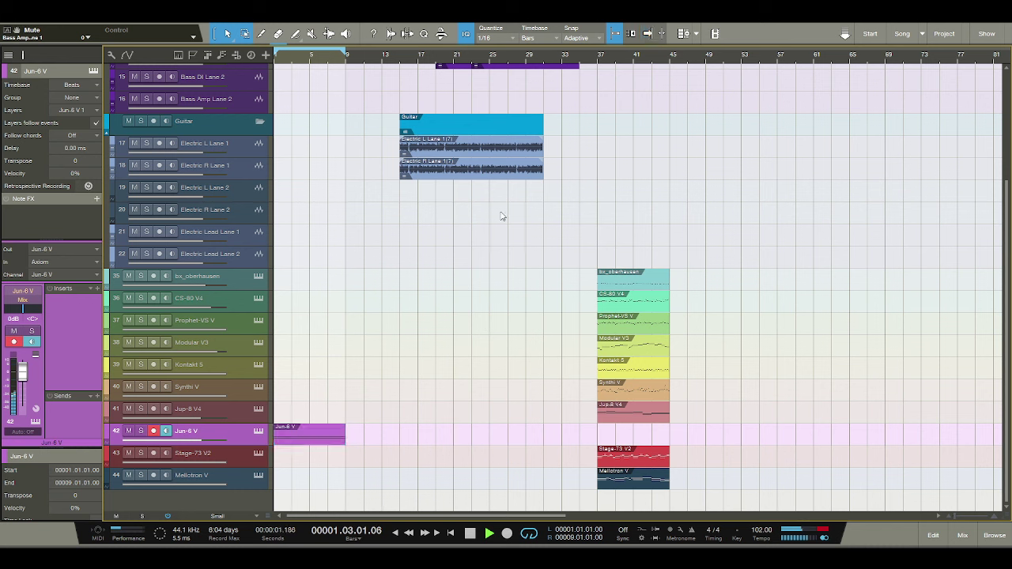
click(447, 150)
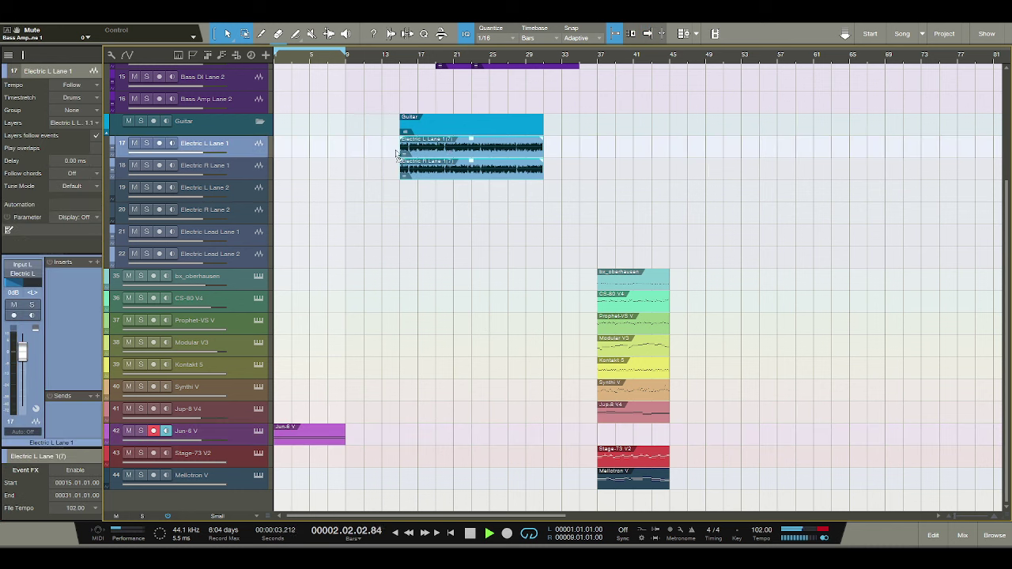
key(ctrl+z)
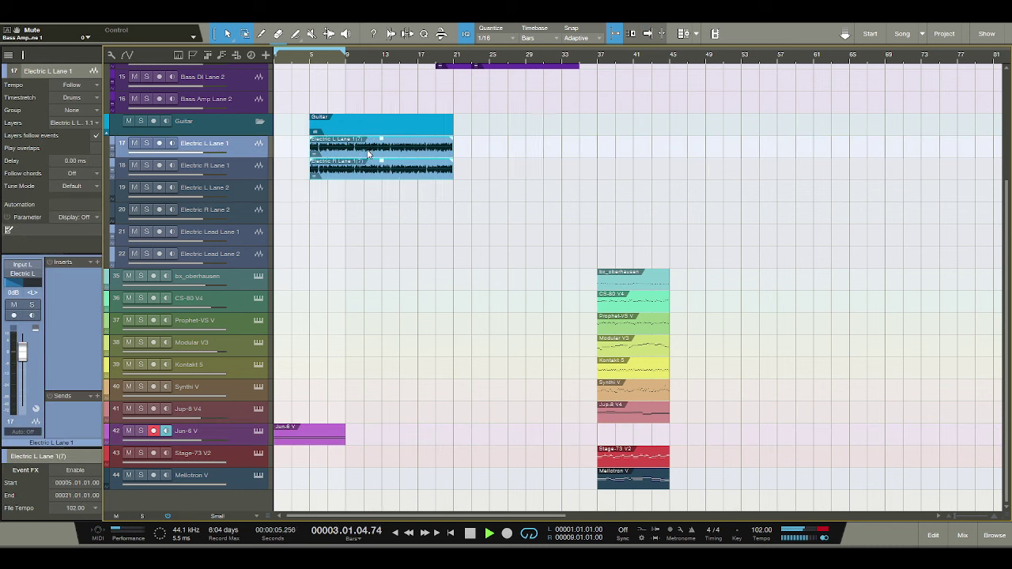
click(530, 535)
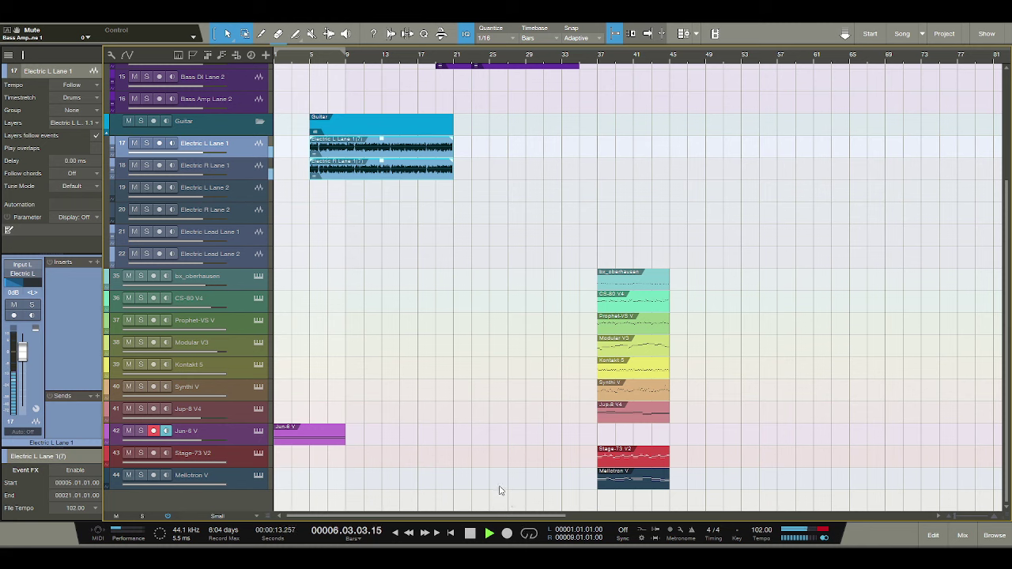
Duplicate the Jun-6 V clip twice so it runs on from bar 9 to bar 25.
click(330, 441)
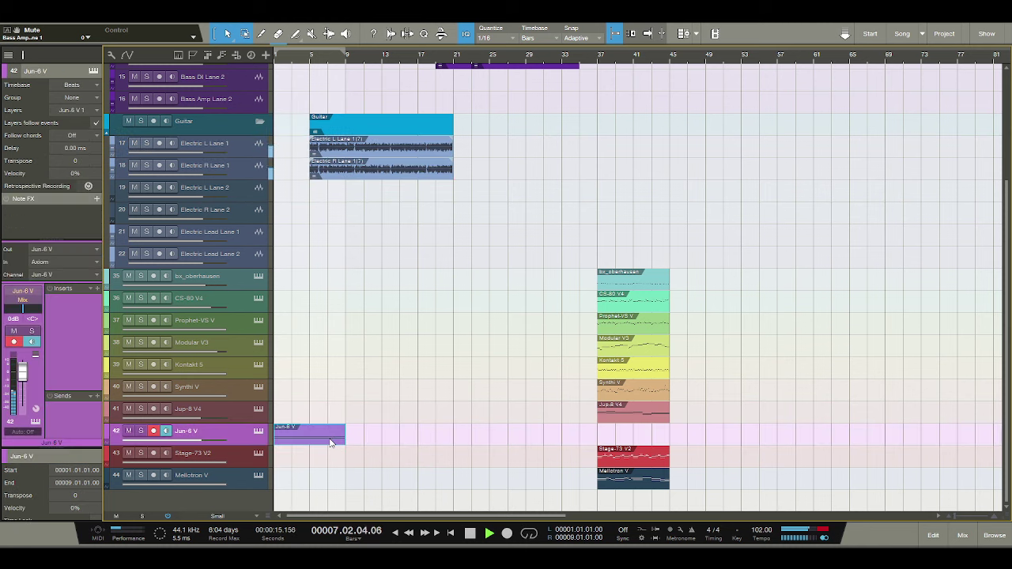
key(d)
key(d)
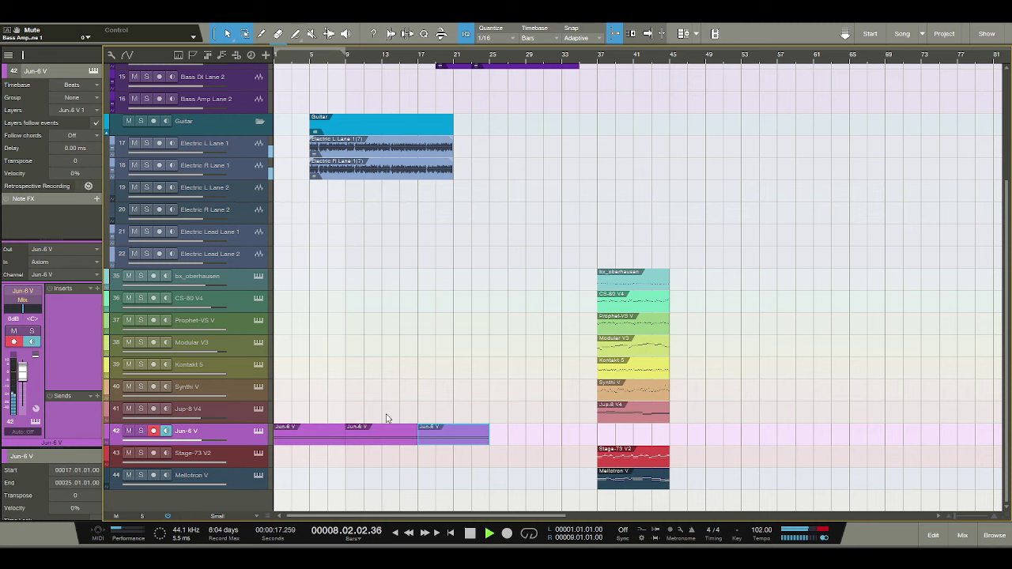
Trim the start of the EZDrummer clip to bar 16 and play the arrangement from the beginning.
scroll(388, 409, up, 2)
scroll(388, 409, up, 1)
scroll(388, 408, up, 3)
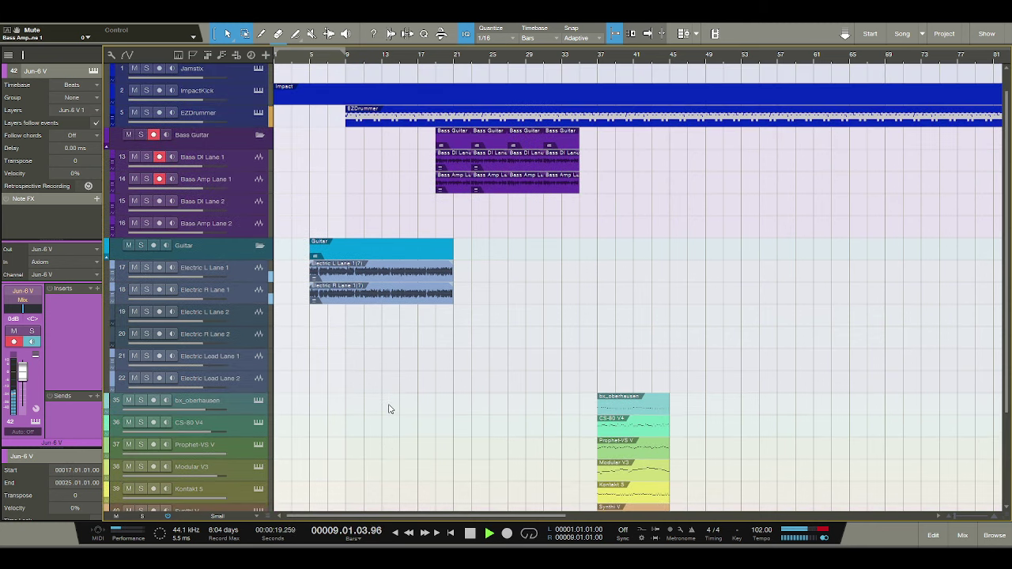
key(space)
drag(348, 145, 418, 145)
key(space)
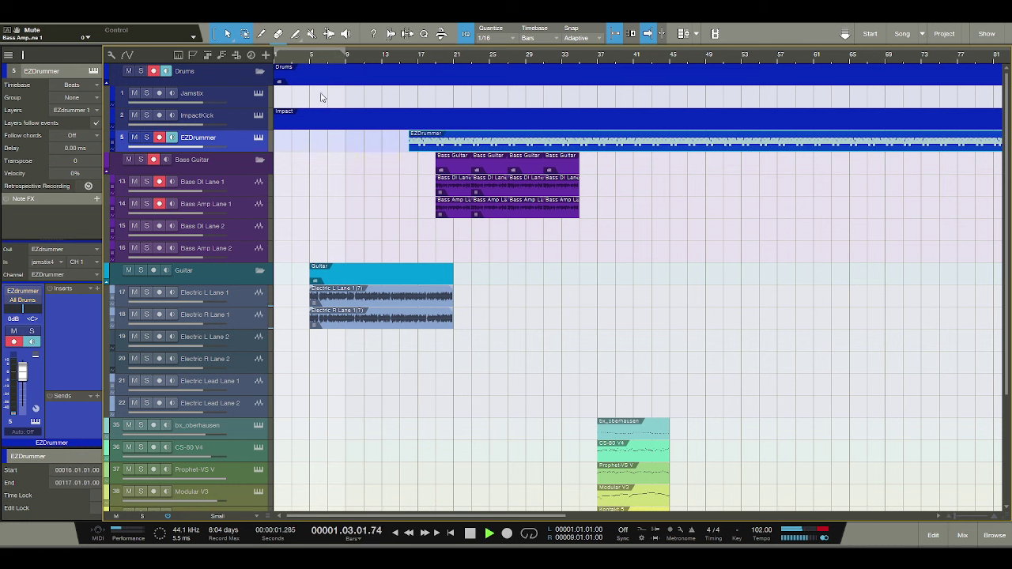
Move the four bass guitar clips on the DI and Amp lanes to start at bar 29.
click(408, 176)
click(472, 195)
drag(460, 188, 550, 193)
scroll(395, 226, down, 5)
scroll(407, 225, up, 4)
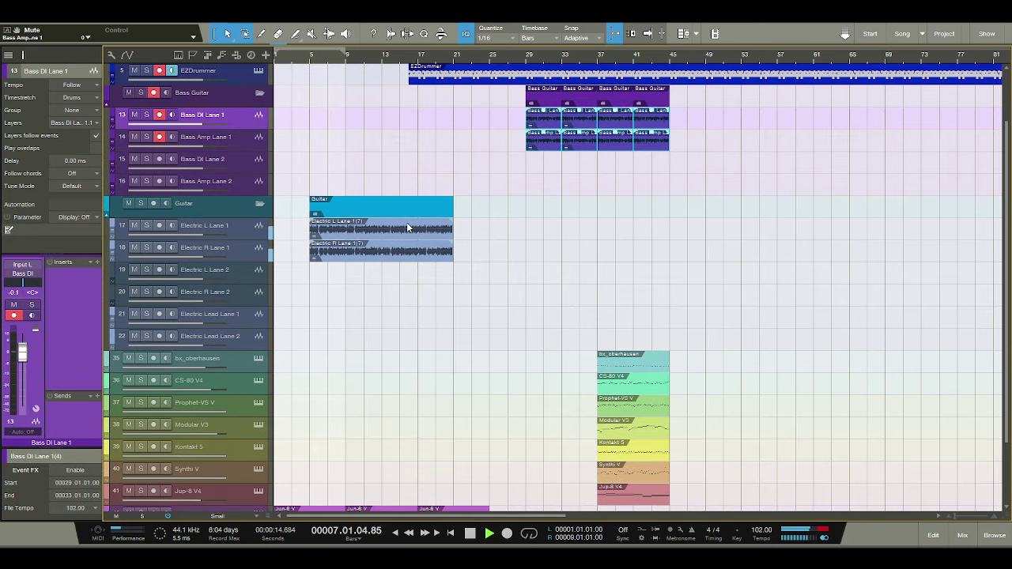
Trim the start of the EZDrummer clip to bar 50 while the arrangement plays.
drag(411, 117, 718, 118)
scroll(522, 218, down, 5)
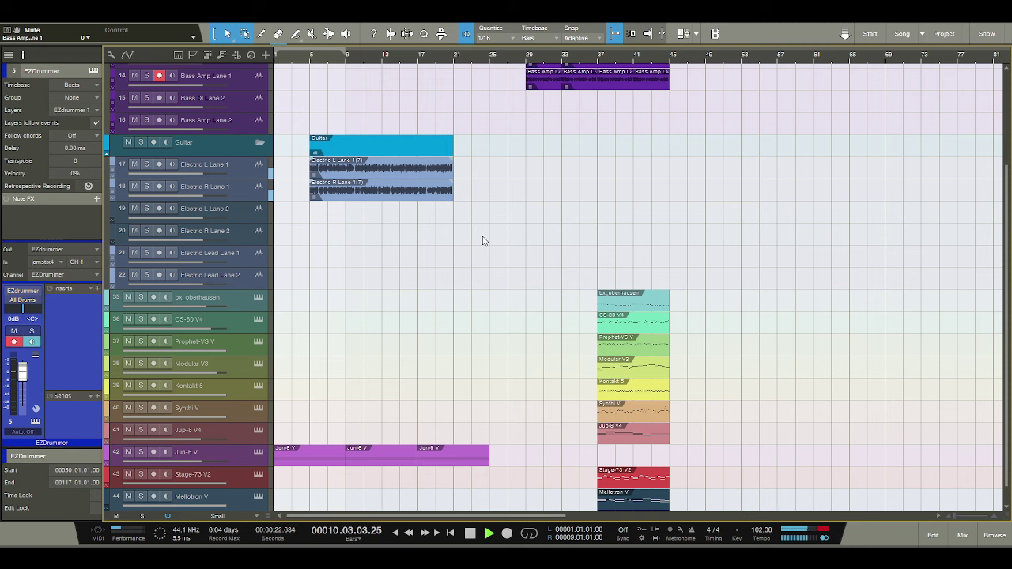
scroll(484, 240, up, 2)
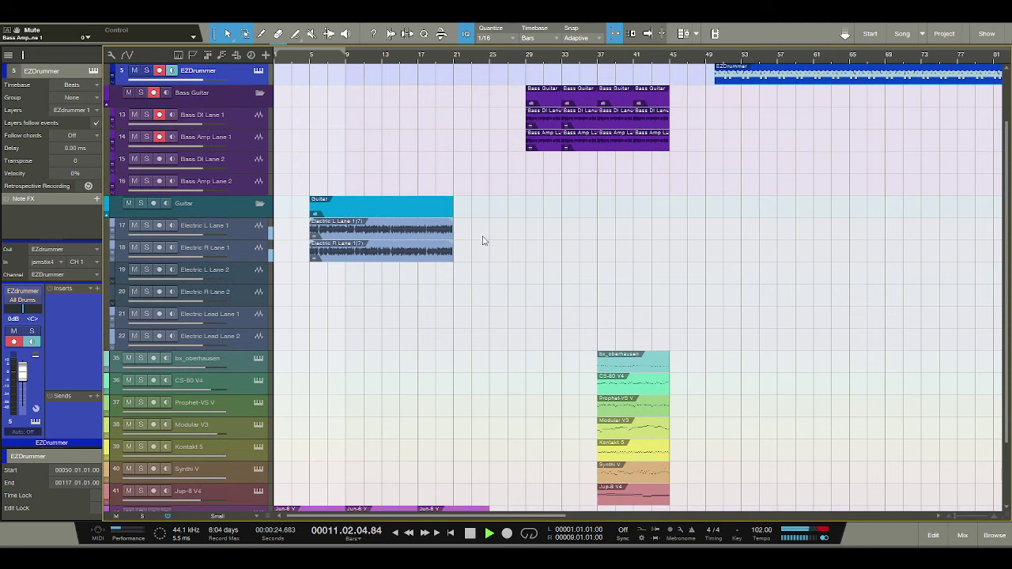
Move the first bass guitar clip, DI and Amp together, to bar 13.
click(545, 124)
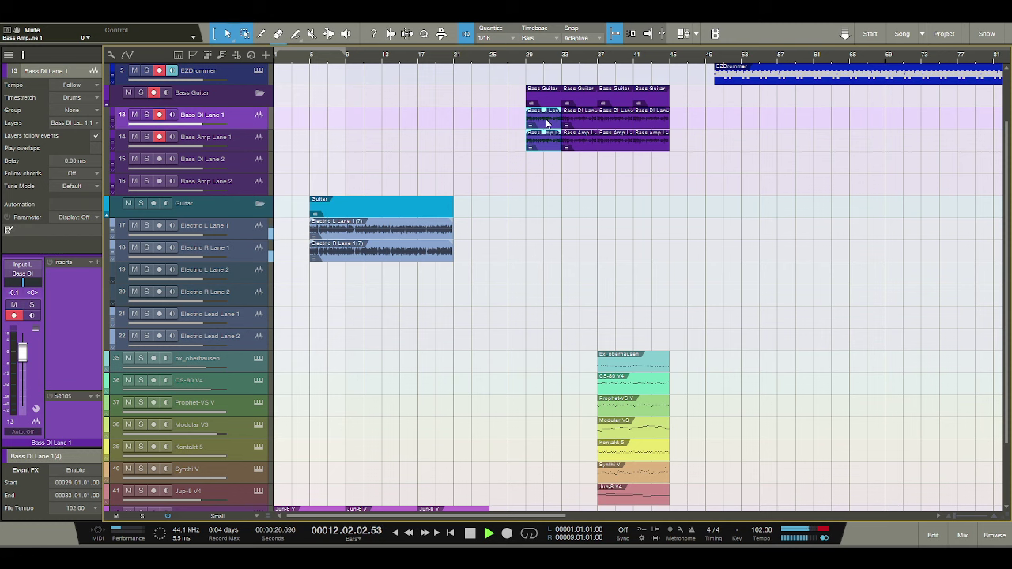
key(ctrl+x)
key(ctrl+v)
scroll(474, 150, up, 3)
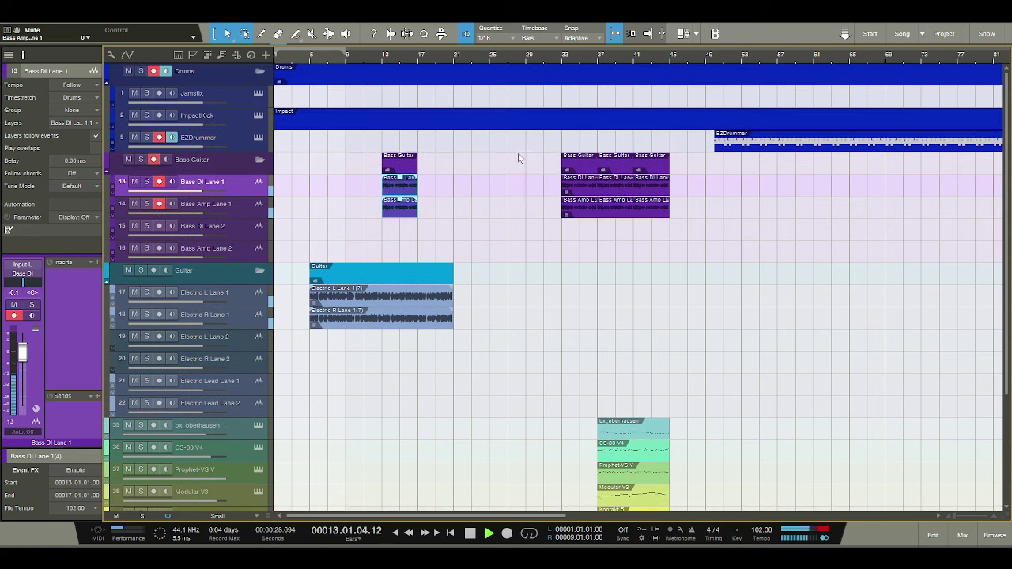
Extend the start of the EZDrummer clip back to bar 13, audition the entry, and stop playback.
drag(707, 146, 382, 142)
scroll(417, 202, down, 5)
scroll(419, 204, up, 4)
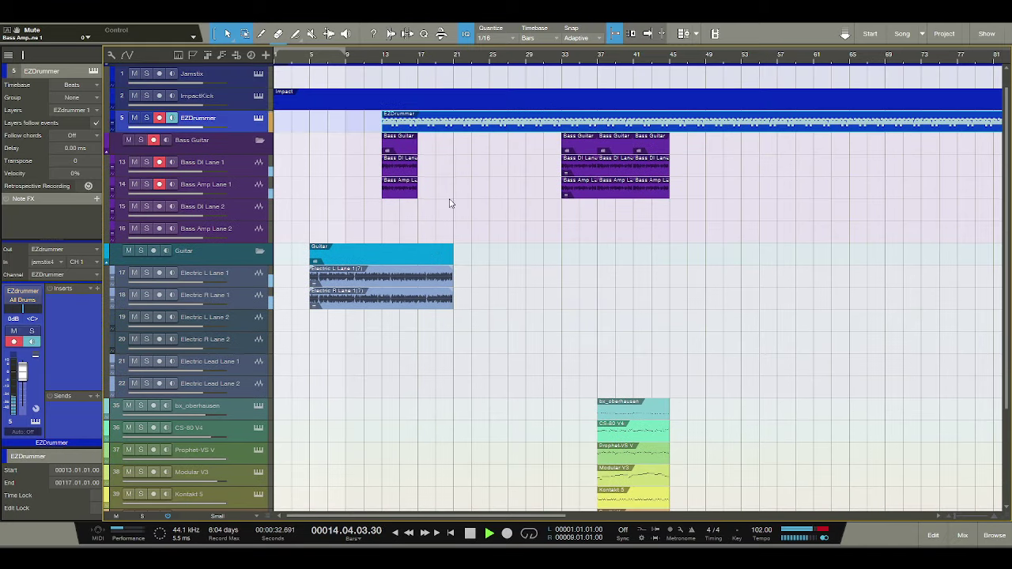
key(space)
key(f)
Clear the three bass guitar clips from bars 33 to 45 and place a single DI and Amp clip pair at bar 17.
click(618, 168)
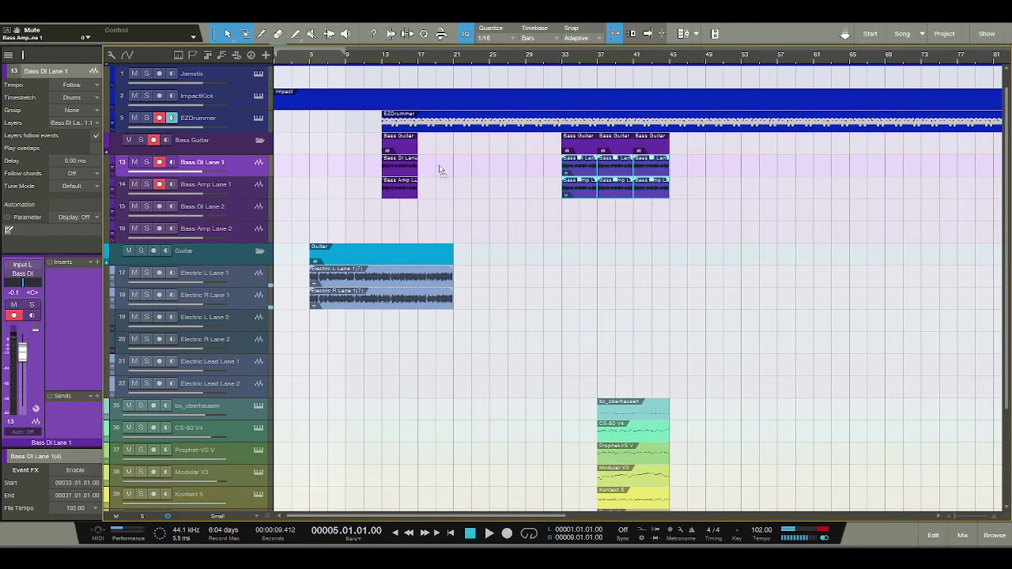
drag(600, 190, 531, 164)
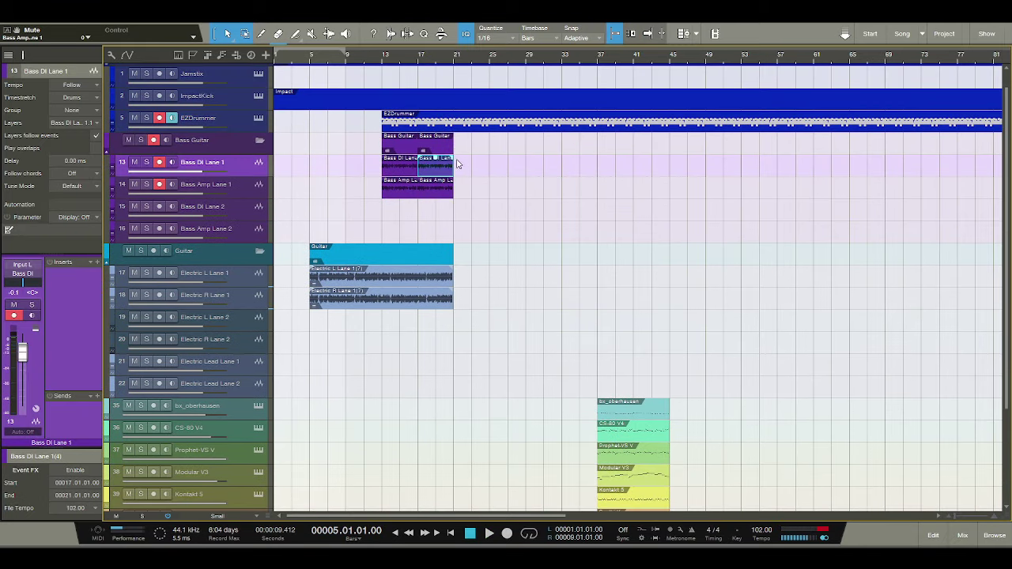
Play the arrangement from the start and review the synth, guitar, bass and drum entries across all tracks.
scroll(430, 150, down, 5)
click(469, 533)
click(489, 533)
key(f)
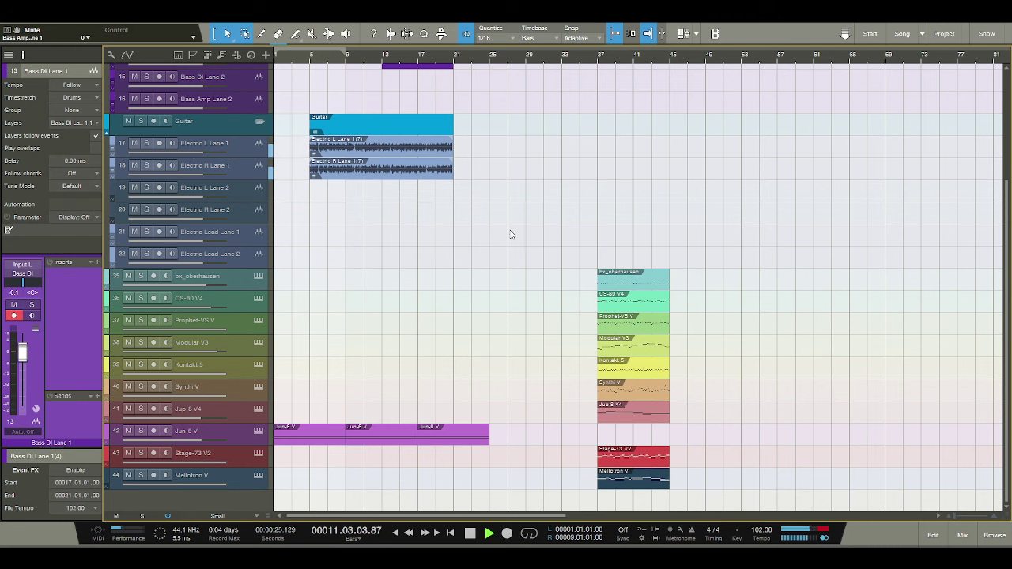
scroll(545, 254, up, 3)
scroll(536, 257, up, 3)
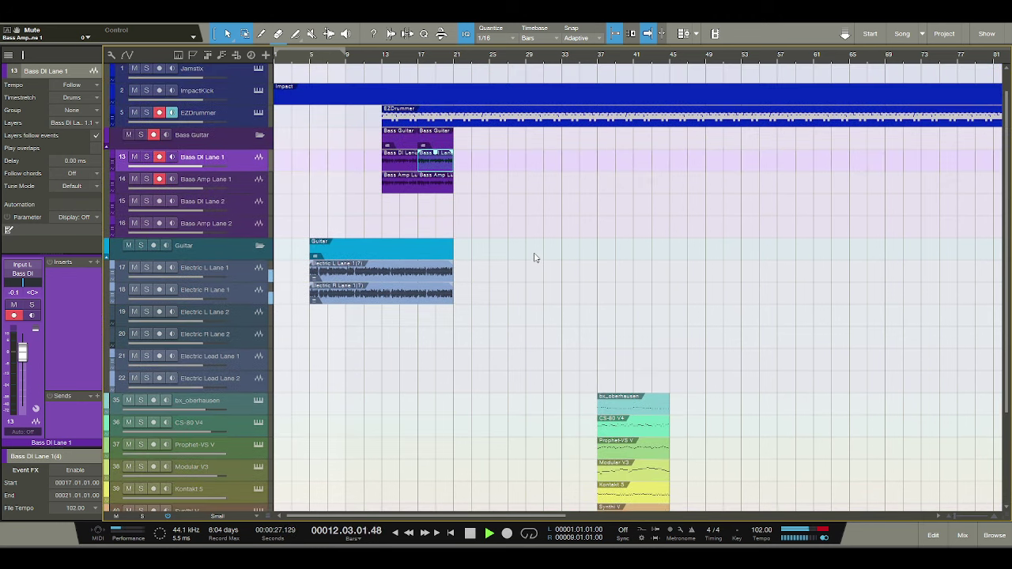
scroll(534, 258, down, 3)
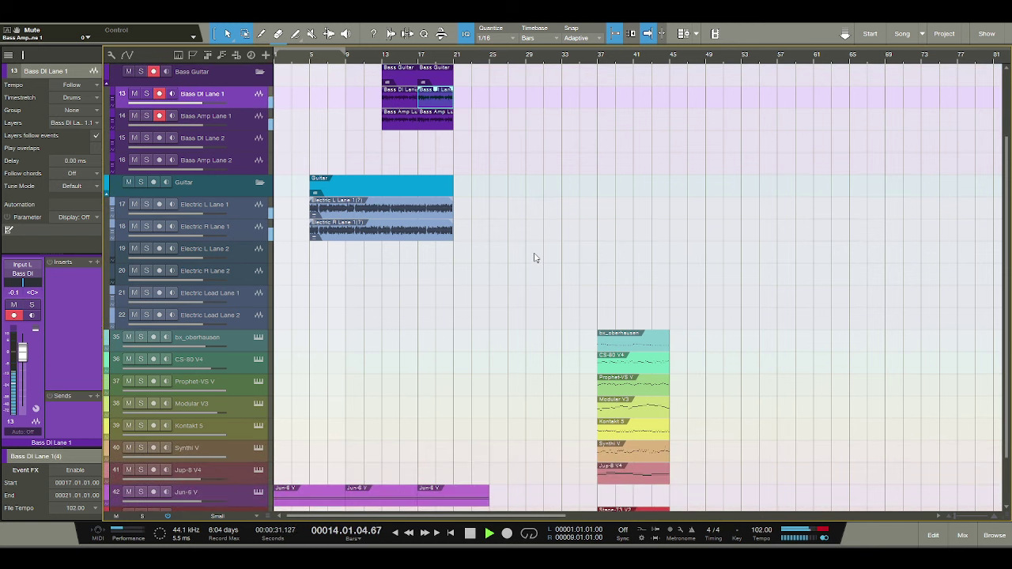
scroll(535, 258, down, 3)
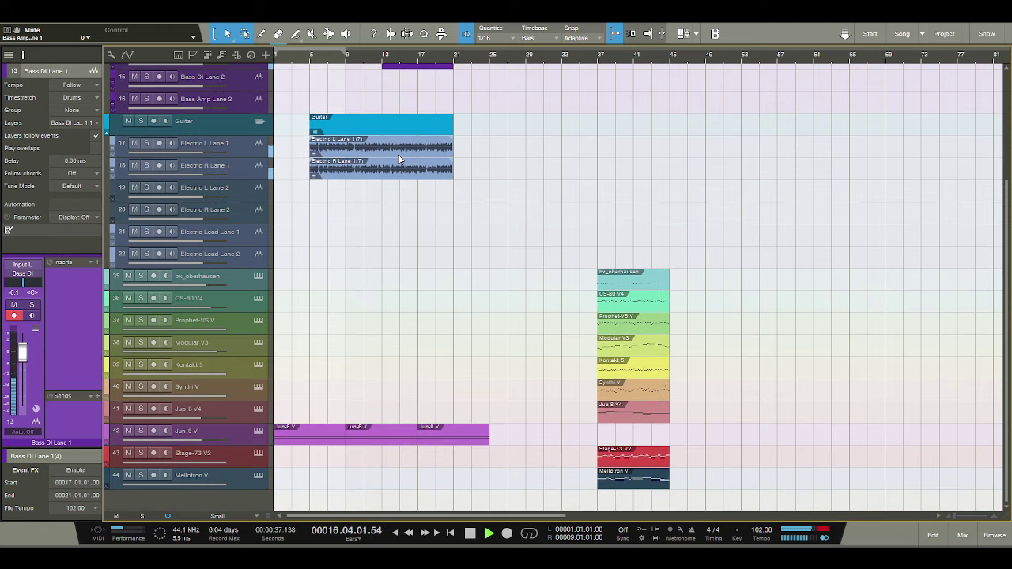
Duplicate the Guitar clip to bar 21 and the last Jun-6 V clip to bar 25 during playback.
key(d)
click(479, 433)
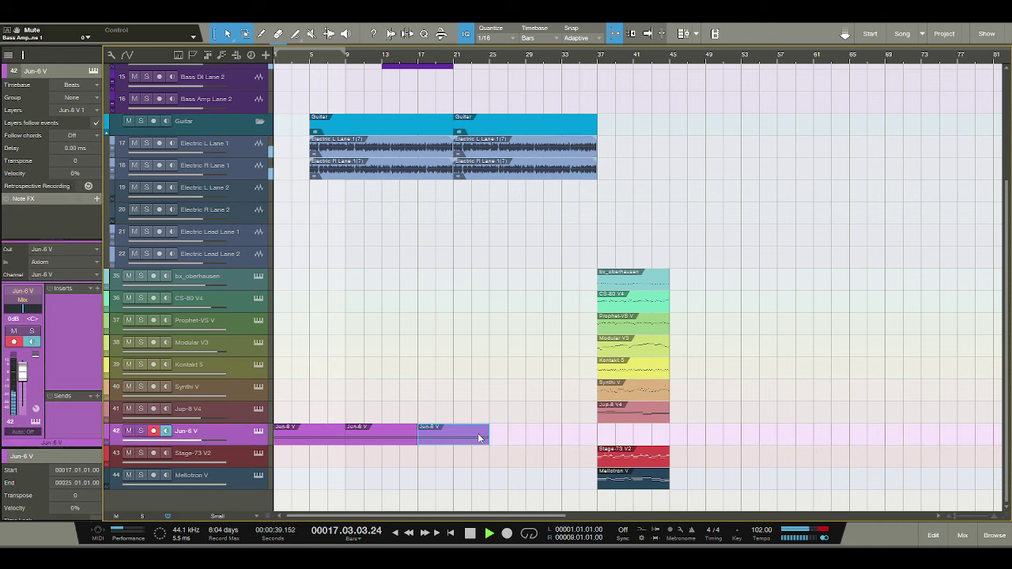
key(d)
scroll(486, 422, up, 6)
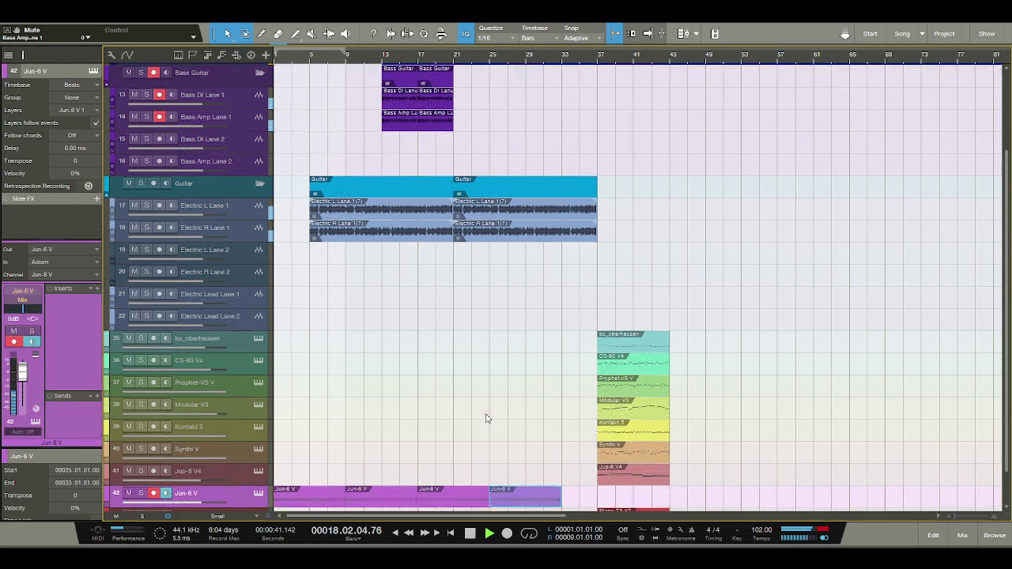
scroll(485, 419, down, 4)
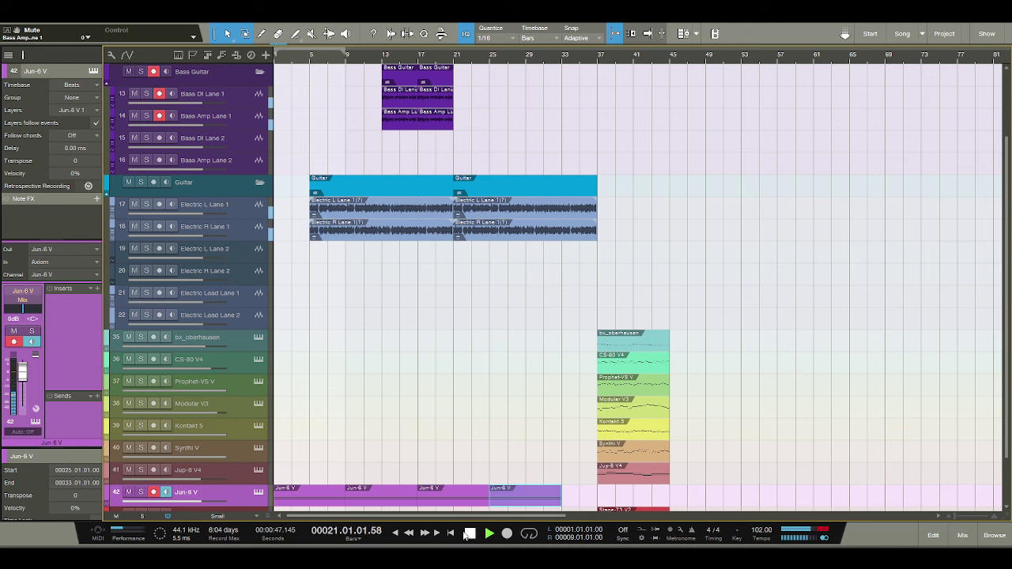
Try the Stage-73 V2 clip at bar 17 with playback from bar 13, and return it to bar 37.
click(466, 535)
click(383, 58)
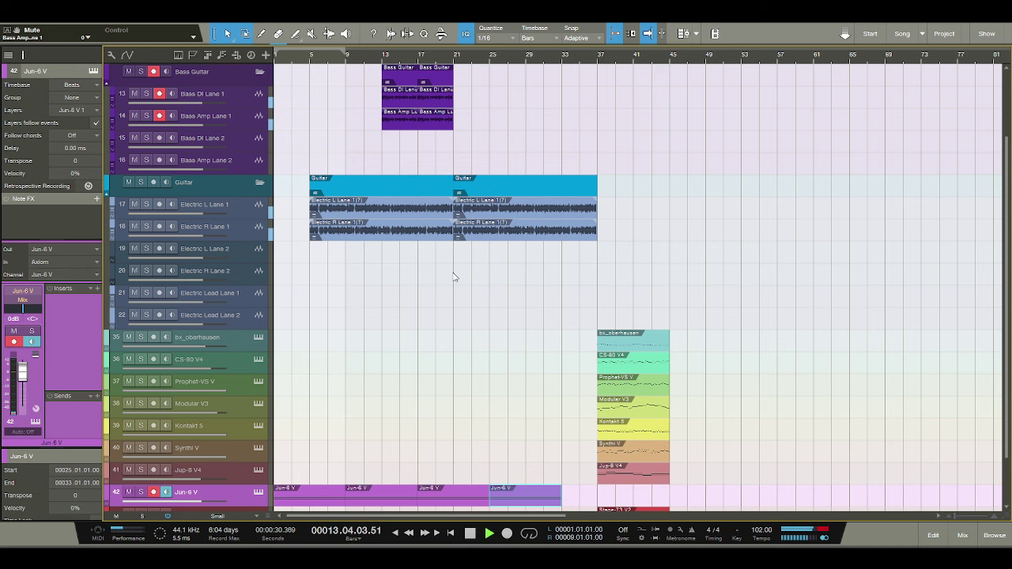
scroll(589, 357, down, 2)
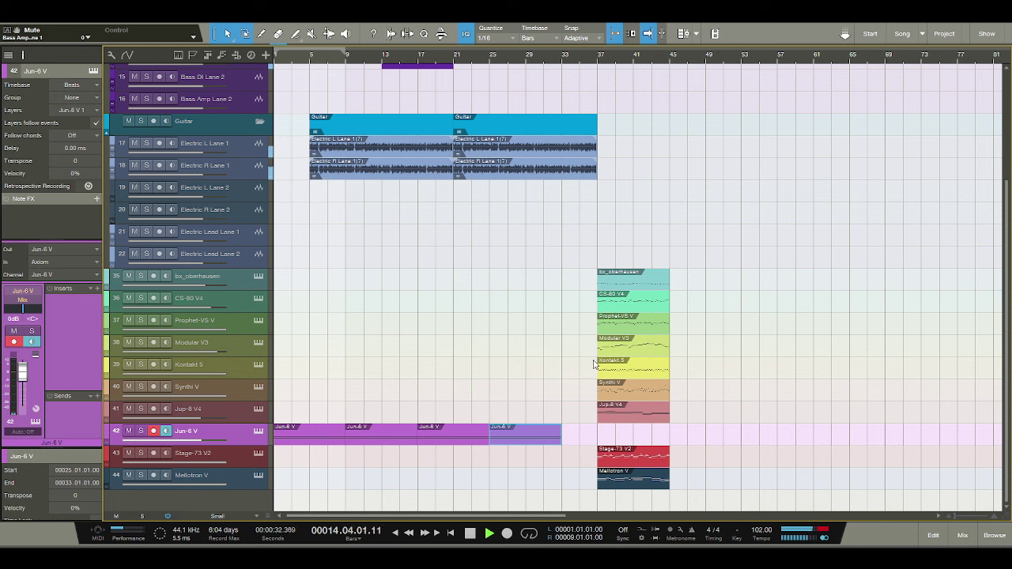
click(620, 453)
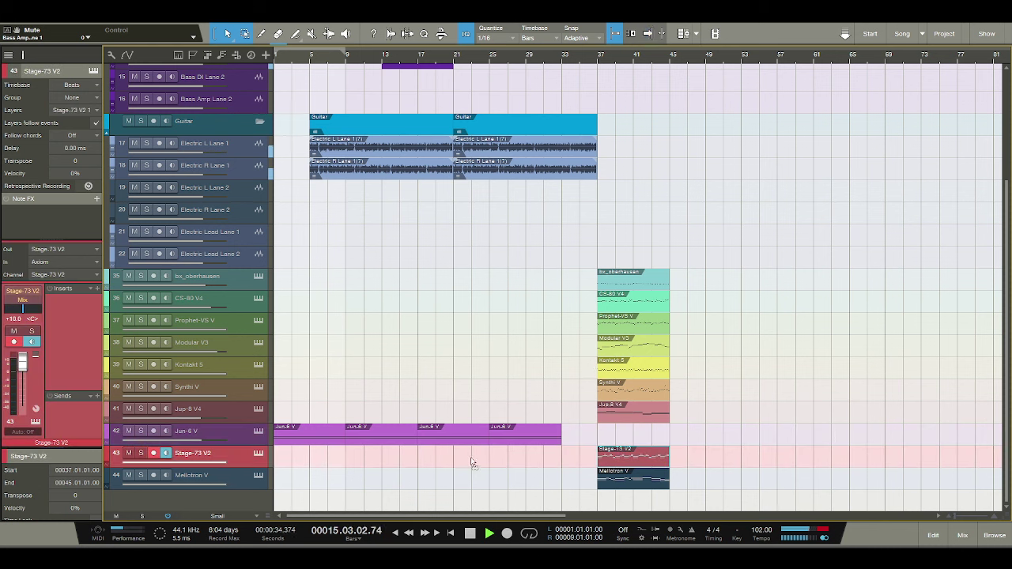
key(ctrl+x)
key(ctrl+v)
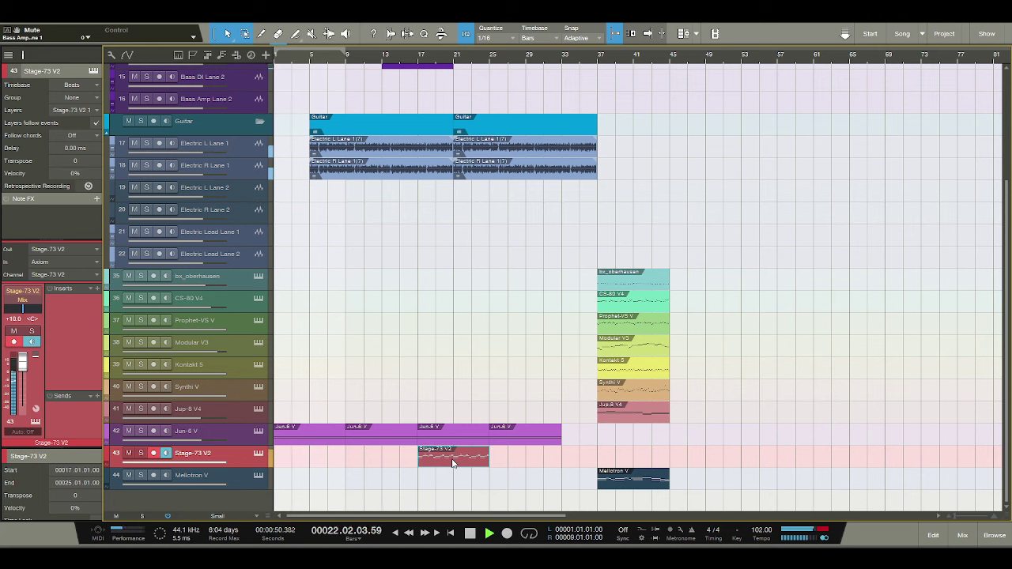
drag(453, 464, 631, 460)
key(space)
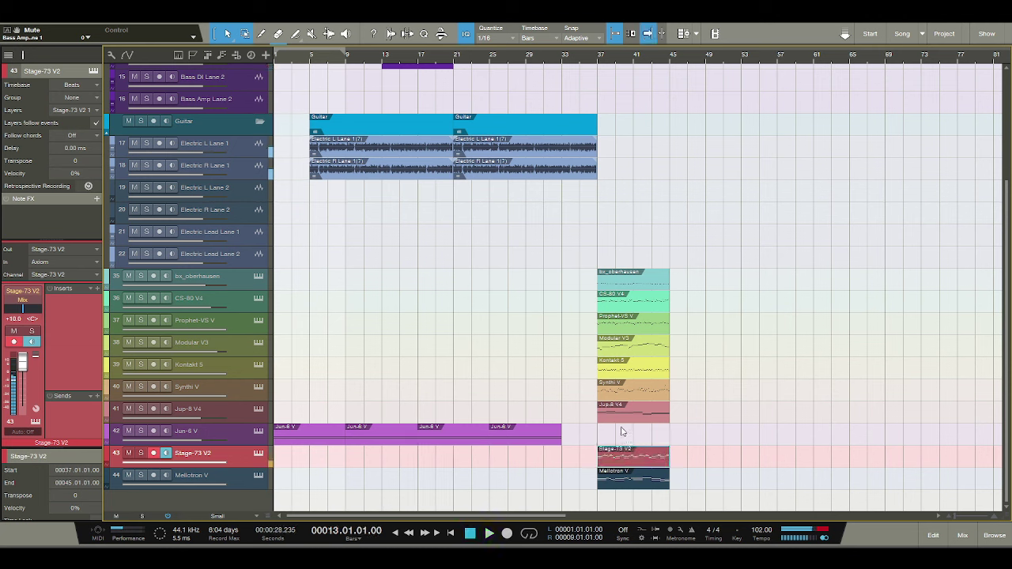
Move the Jup-8 V4 clip from bar 37 to bar 13, with a duplicate following at bar 21.
drag(616, 413, 440, 417)
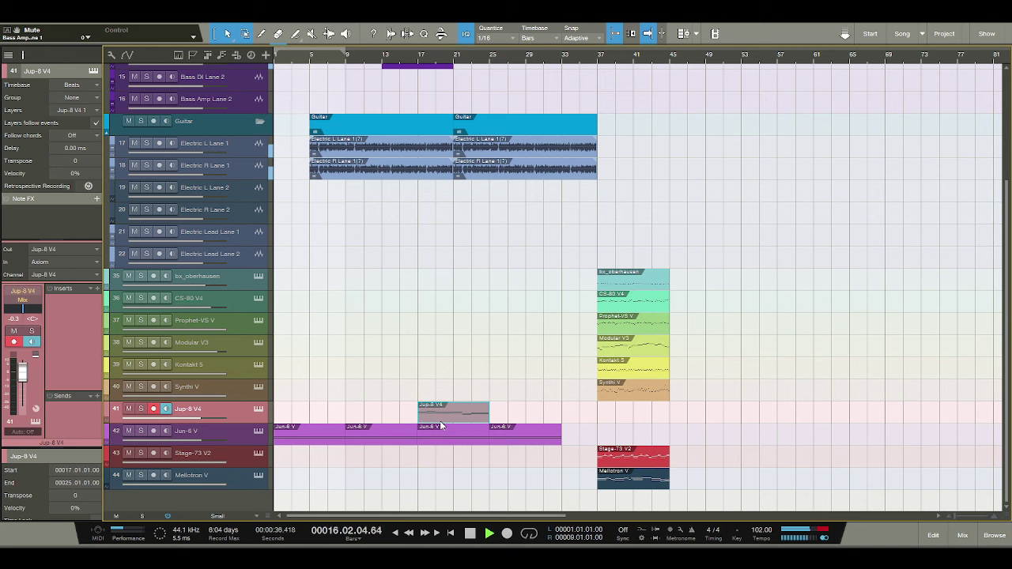
key(d)
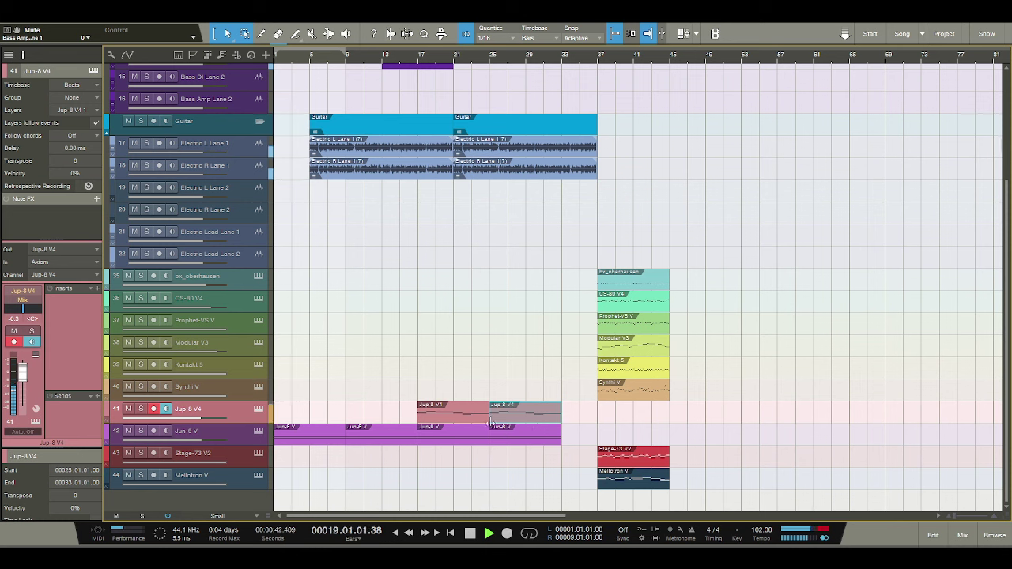
click(446, 417)
key(alt+Left)
key(Right)
key(alt+Left)
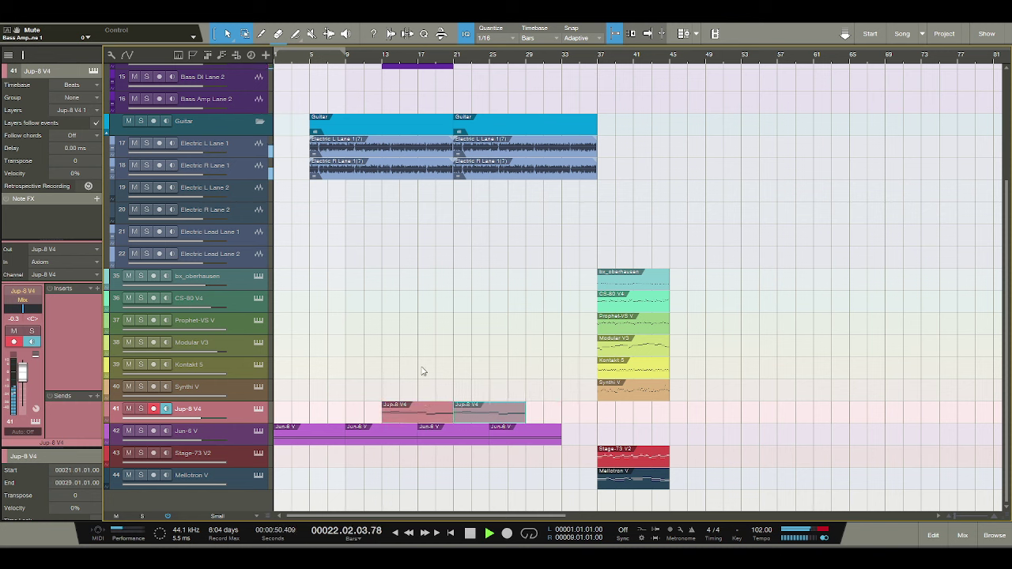
Move the Kontakt 5 clip to bar 21 and audition its entry from bar 20.
click(616, 372)
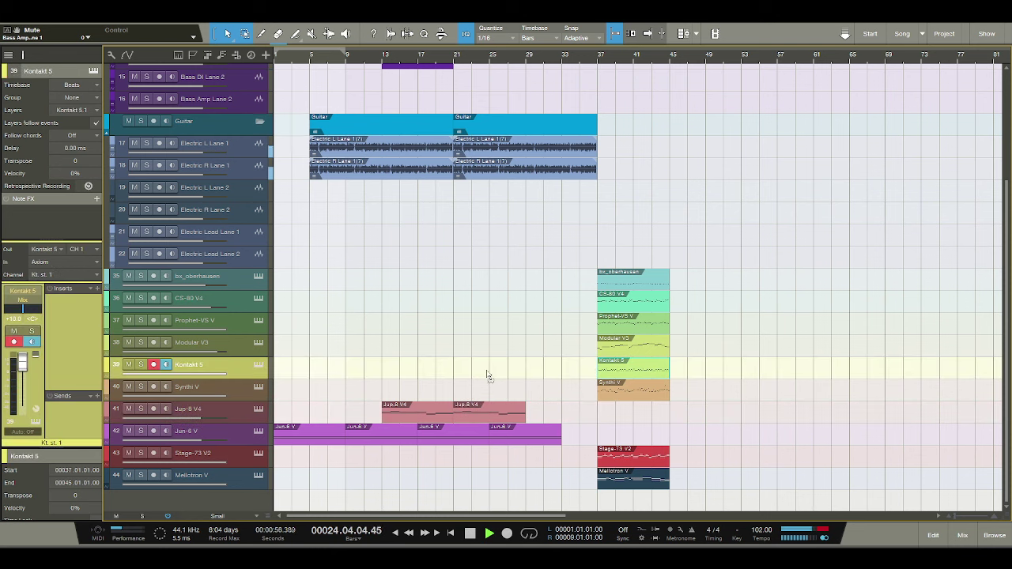
drag(477, 375, 478, 373)
click(443, 67)
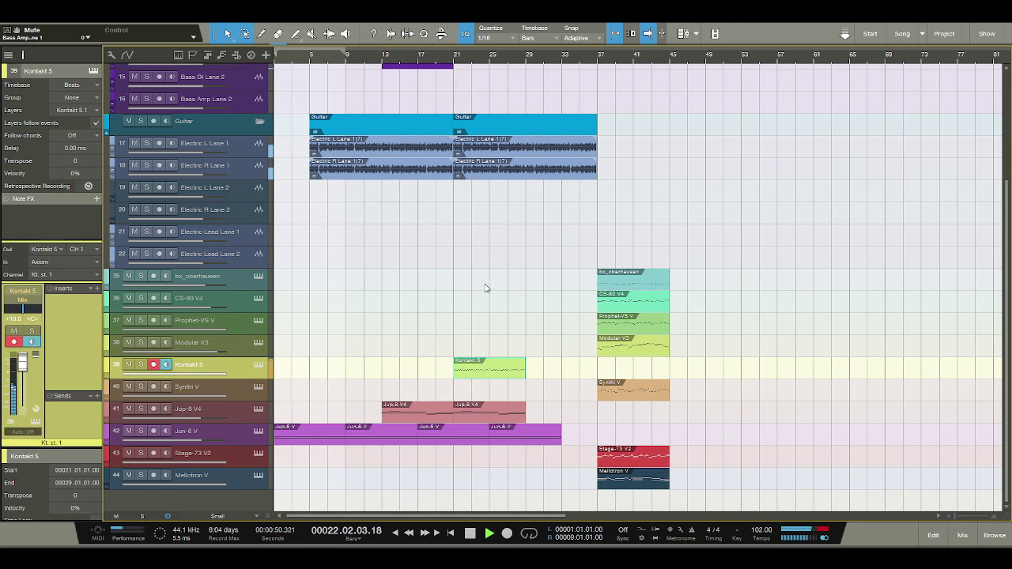
scroll(482, 298, up, 3)
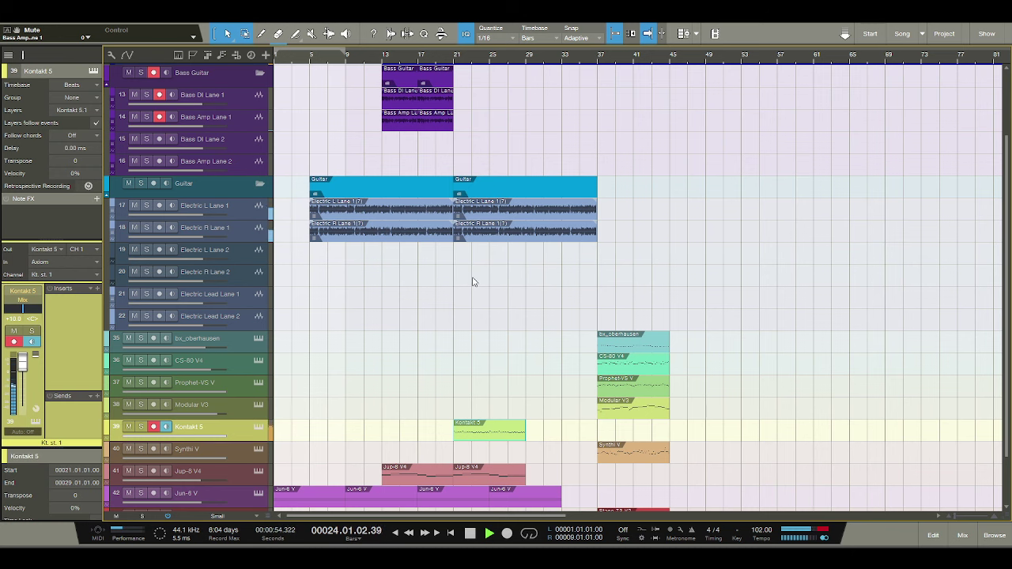
scroll(474, 283, down, 2)
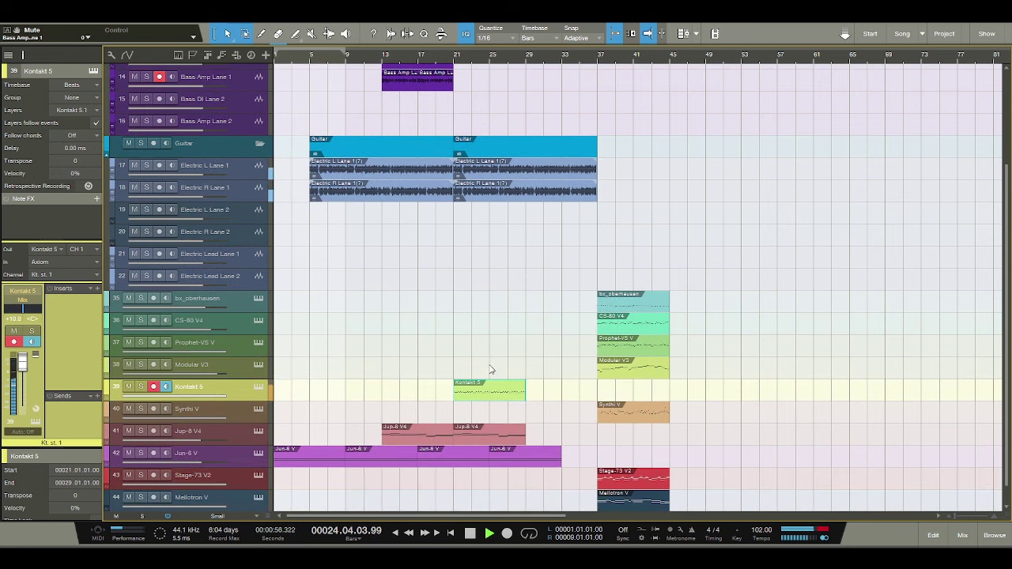
Duplicate the Kontakt 5 clip to bar 29, the last Jun-6 V clip to bar 33 and the last Jup-8 V4 clip to bar 29.
key(d)
click(513, 464)
key(d)
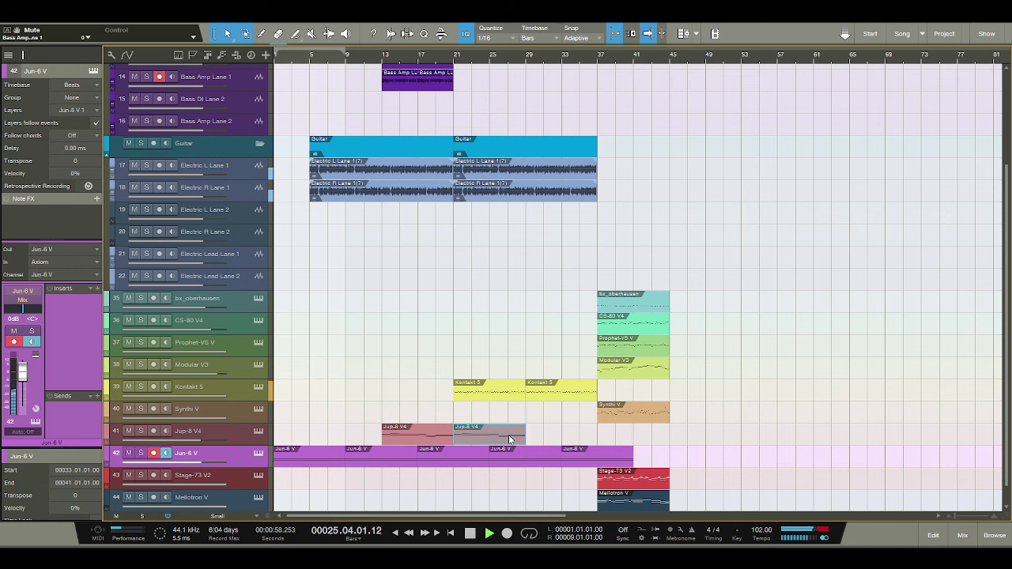
click(508, 434)
key(d)
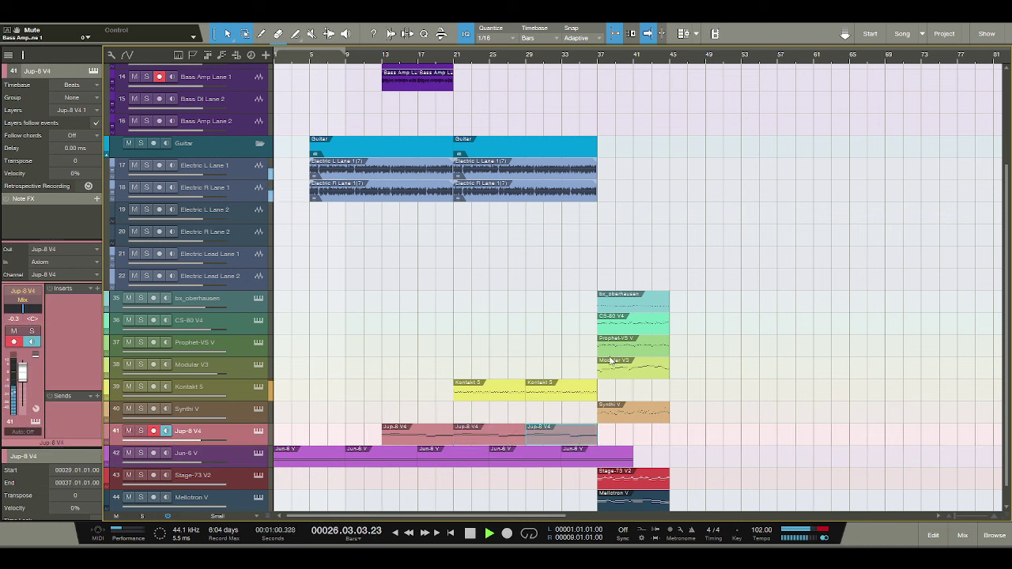
Add three copies of the bx_oberhausen clip at bars 13, 21 and 29, leading up to the original at bar 37.
click(614, 300)
key(d)
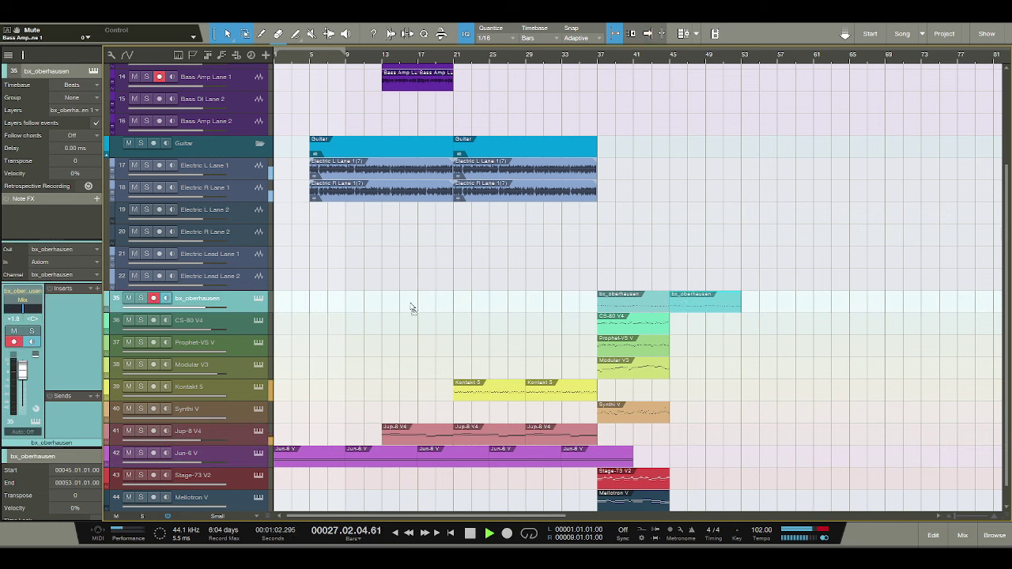
key(ctrl+x)
key(ctrl+v)
key(d)
key(d)
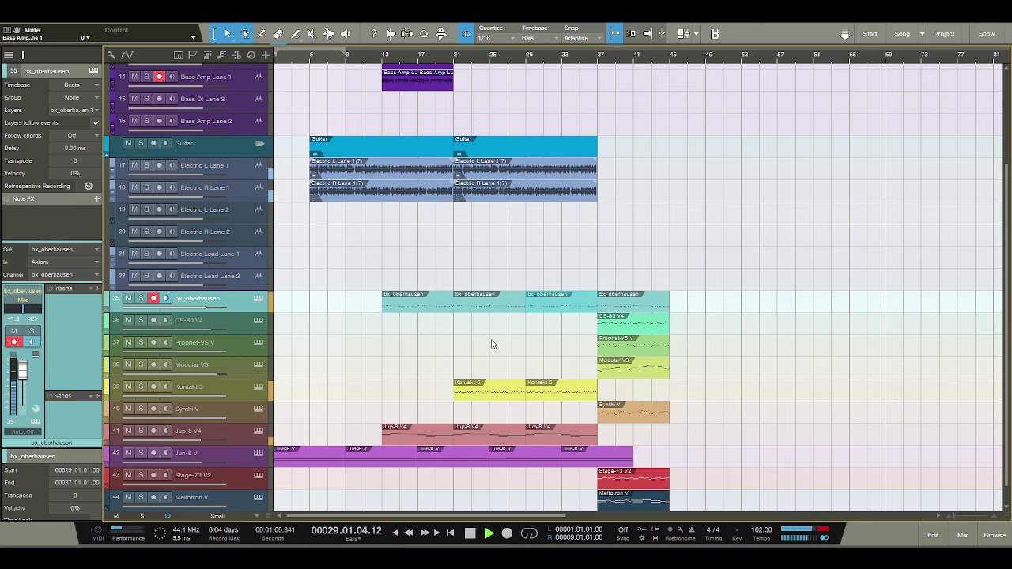
Repeat the bass guitar clip on the DI and Amp lanes from bar 21 up to bar 61.
scroll(490, 344, up, 4)
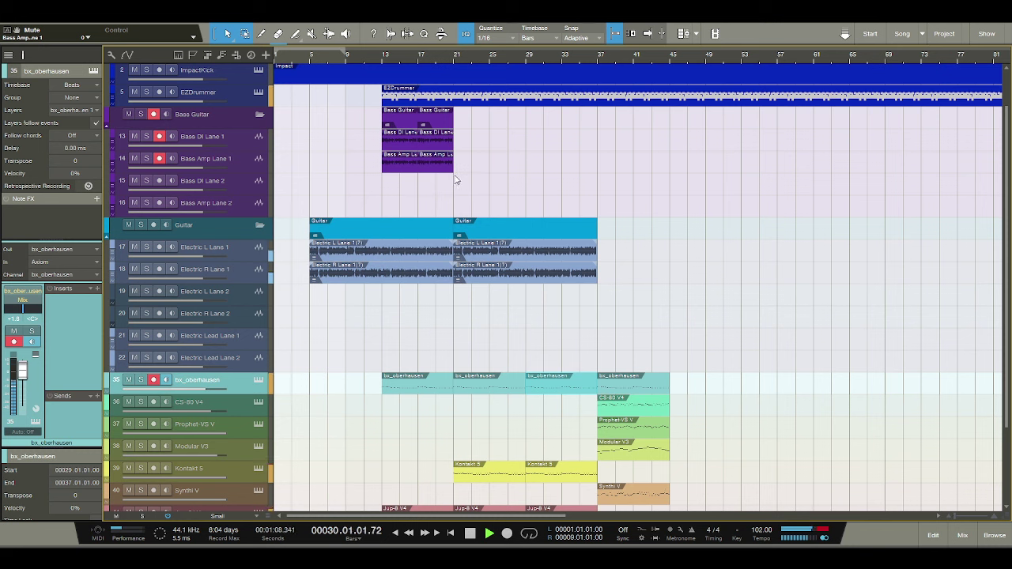
click(420, 149)
key(d)
key(d)
key(d)
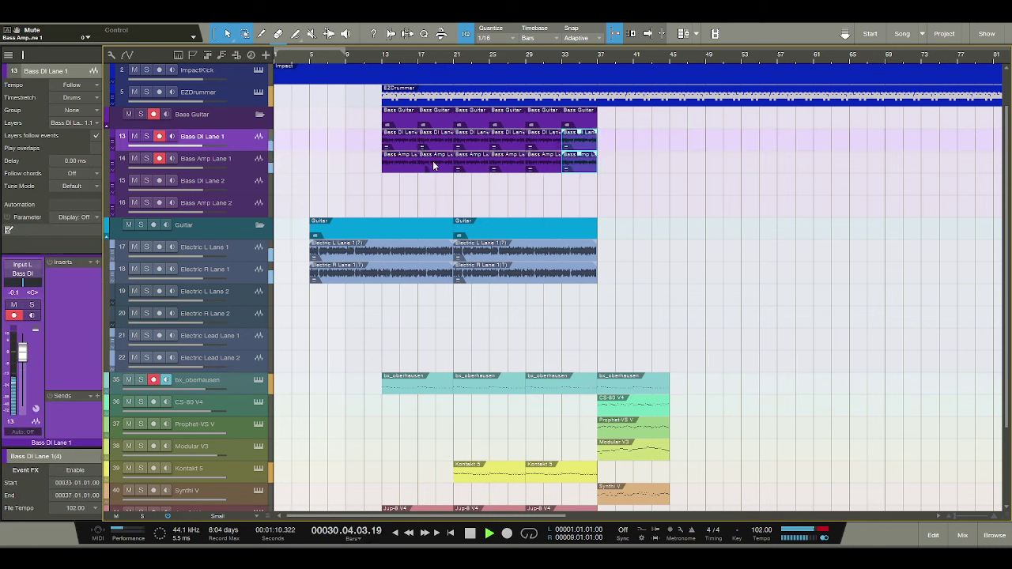
key(d)
key(d)
key(d)
key(d)
key(d)
key(d)
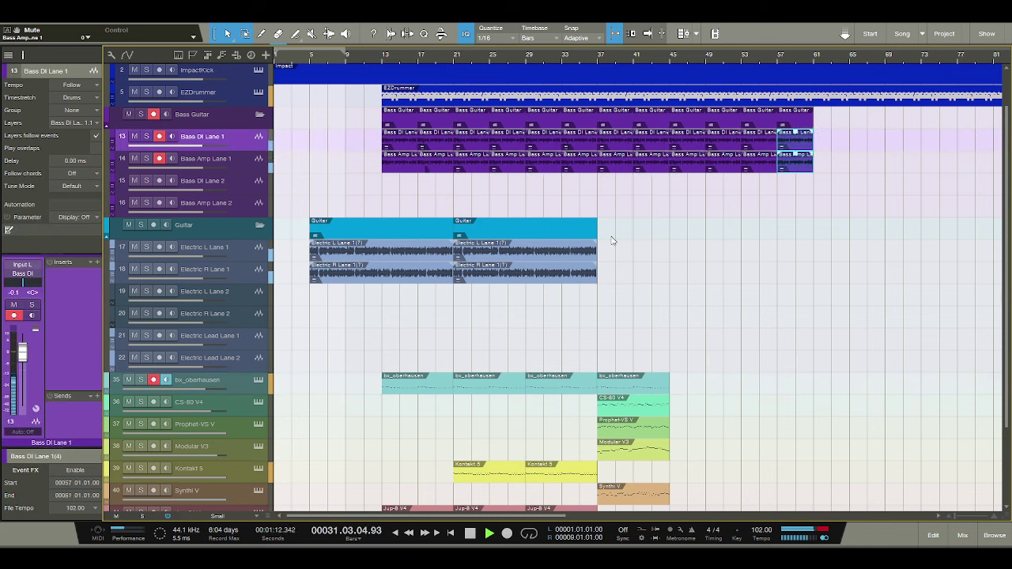
Duplicate the second electric guitar clip pair, L and R lanes, to bar 37.
click(550, 278)
key(d)
Move the CS-80 V4, Prophet-VS V, Modular V3, Synthi V, Stage-73 V2 and Mellotron V clips together to bar 53, and stop playback.
scroll(607, 285, down, 3)
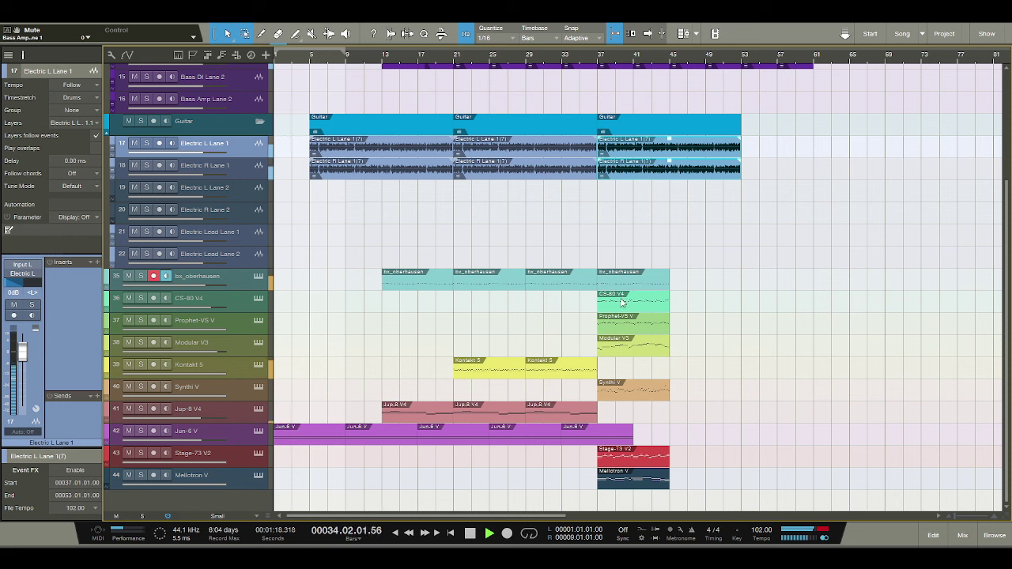
click(671, 510)
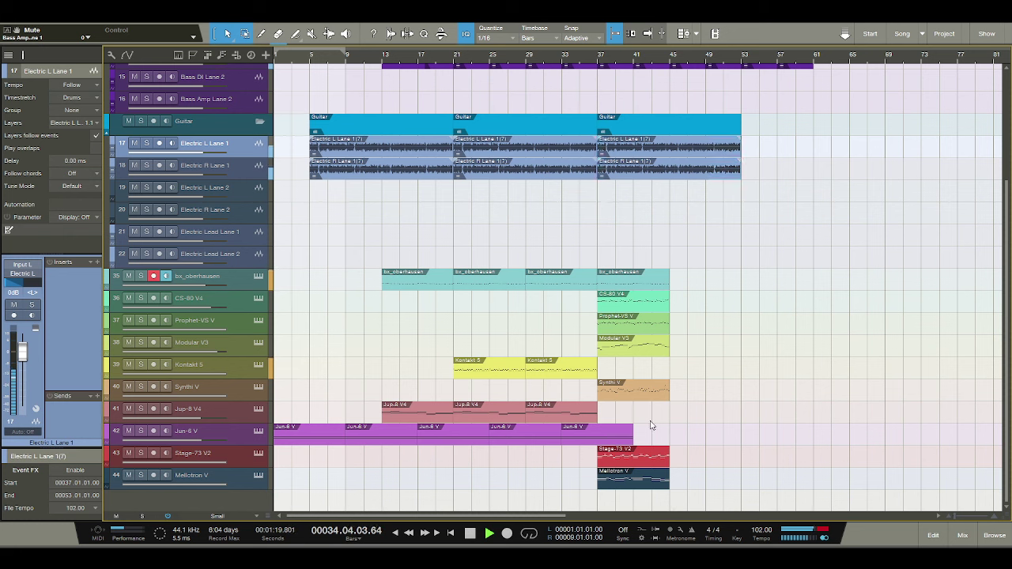
click(650, 299)
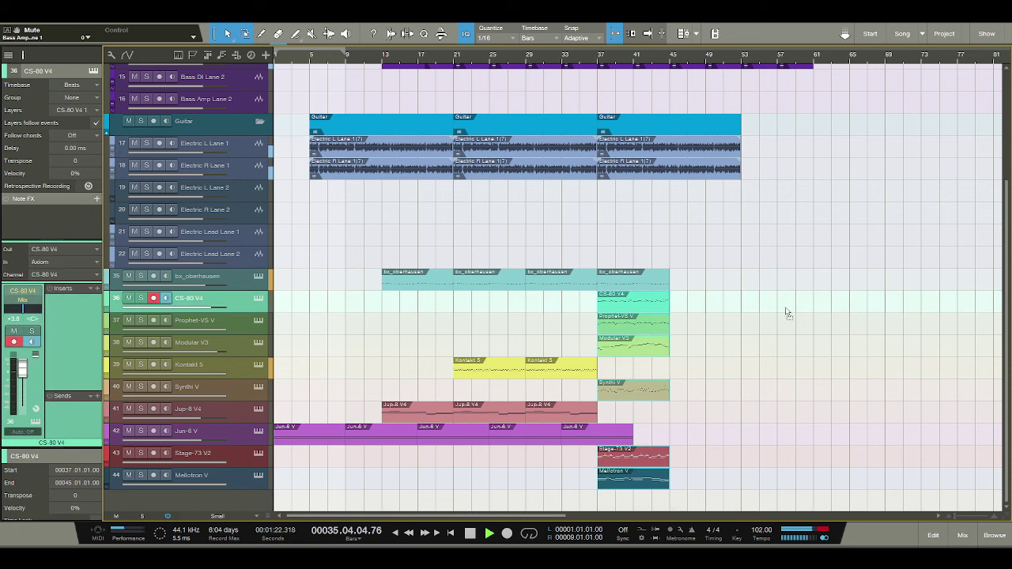
drag(795, 315, 794, 315)
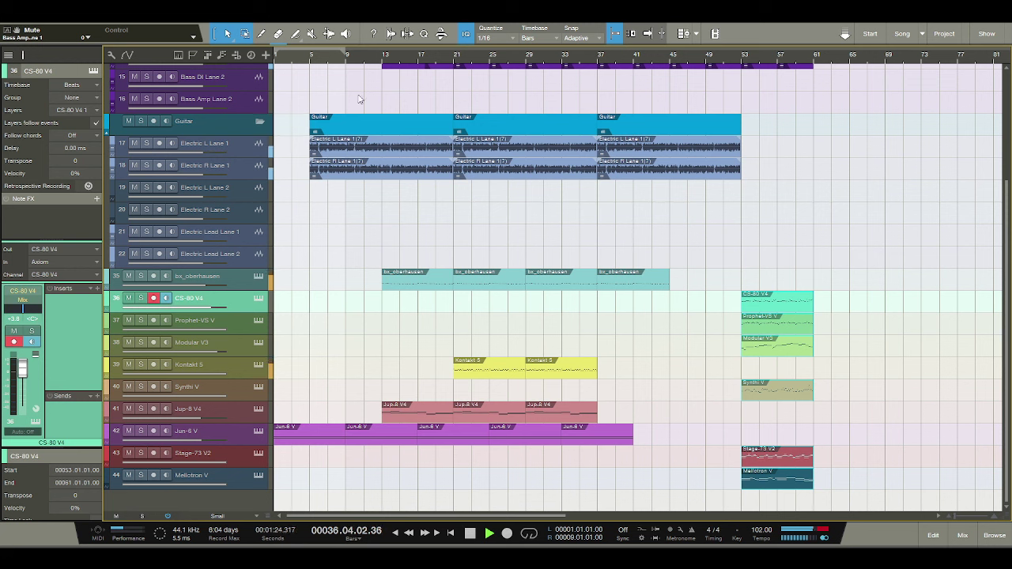
key(space)
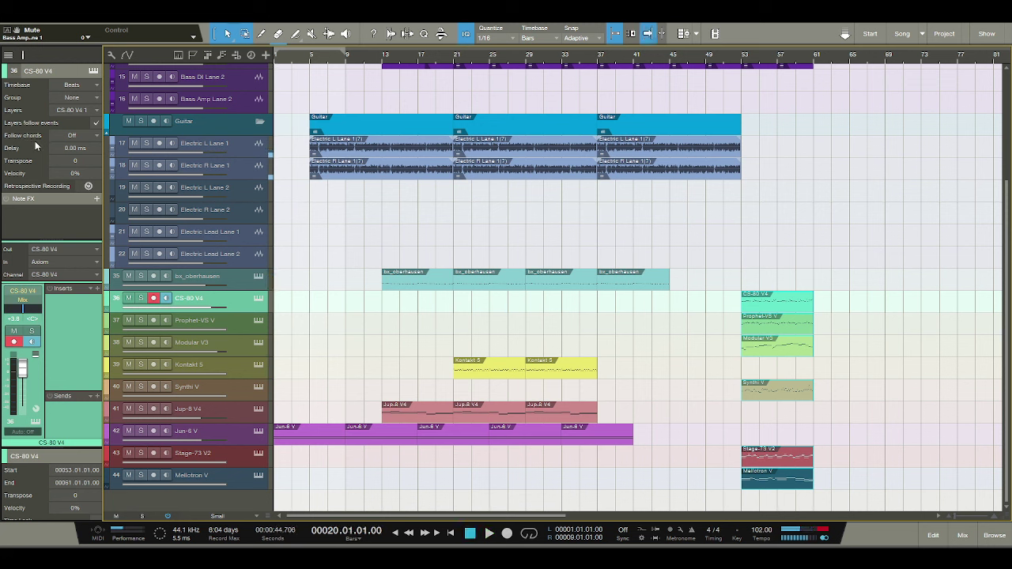
Play the extended arrangement from bar 1 and review the staggered clip entries.
click(458, 351)
click(469, 535)
click(489, 538)
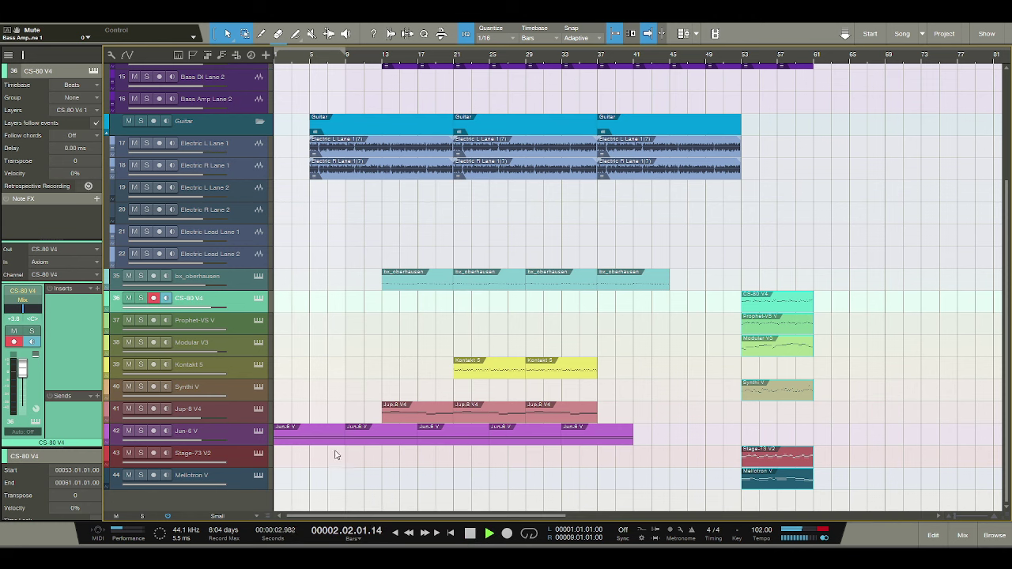
scroll(387, 481, up, 1)
scroll(388, 481, up, 3)
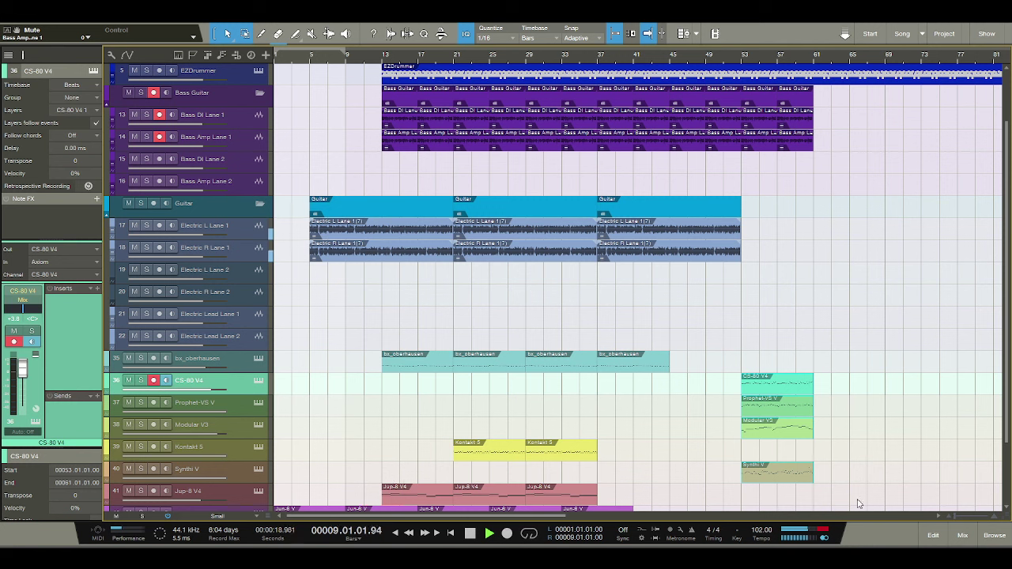
Raise the Plate reverb FX channel's volume to -9.2 dB in the mixer, then return to the arrangement.
click(962, 535)
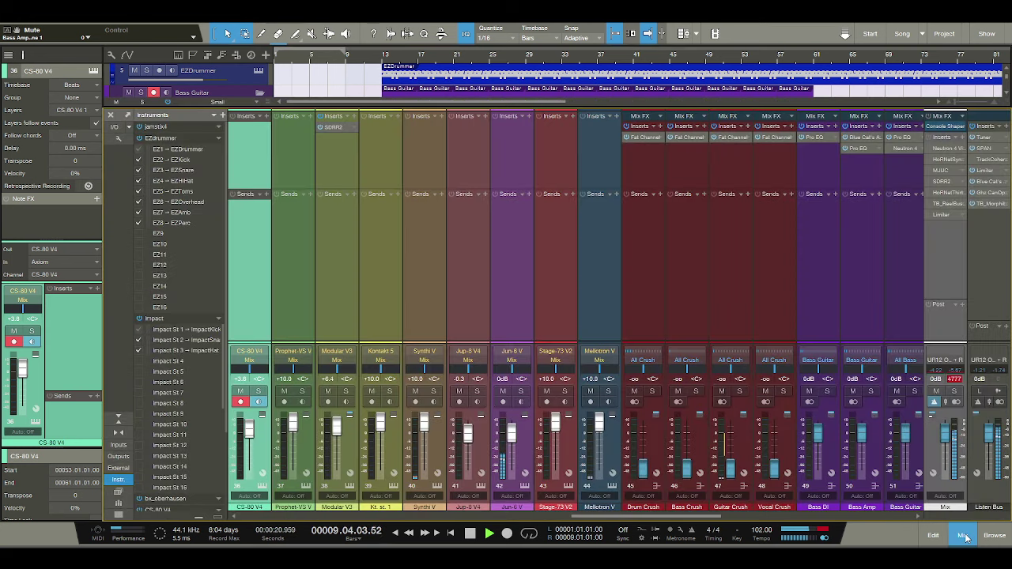
drag(593, 516, 739, 515)
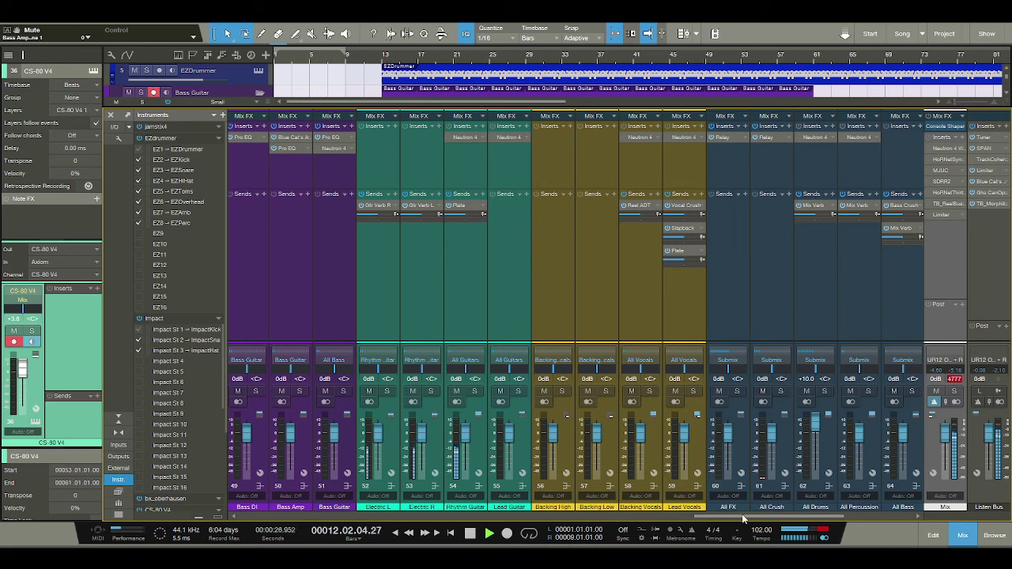
drag(739, 516, 447, 518)
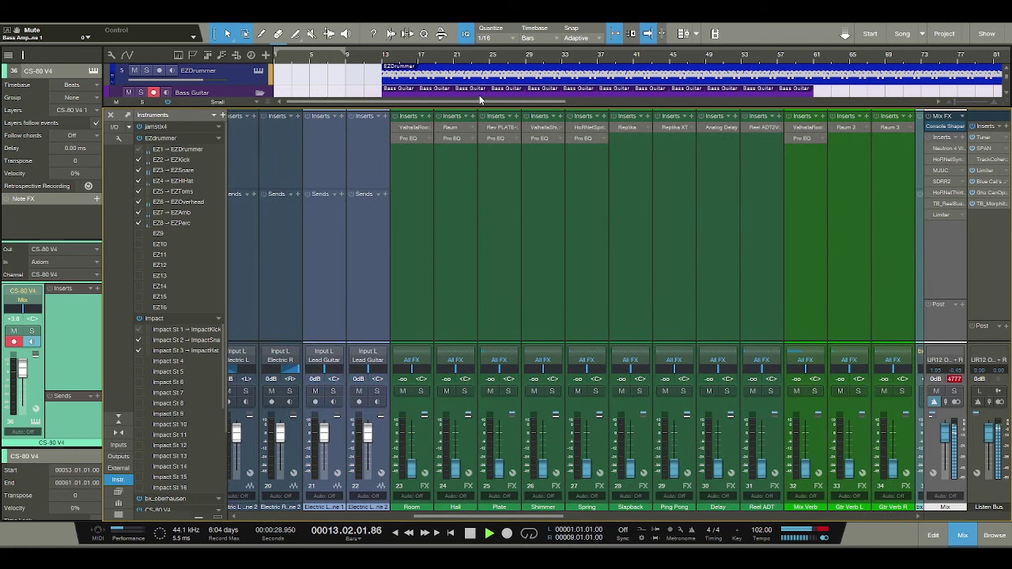
drag(498, 466, 499, 441)
click(933, 534)
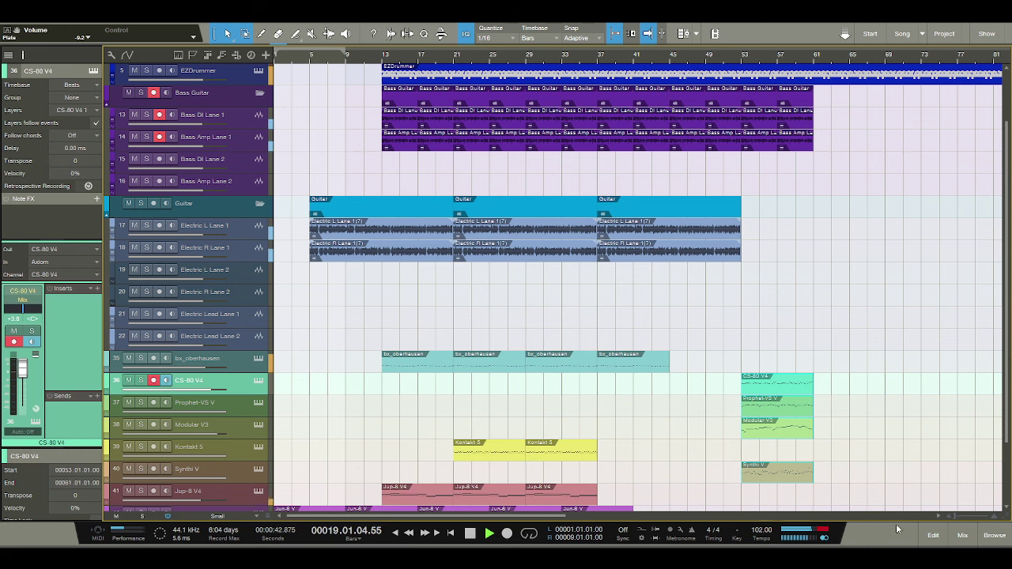
Switch the Rhythm Guitar bus send from Plate to Room and raise the Room FX channel's volume to -9.2 dB during playback.
key(space)
click(962, 535)
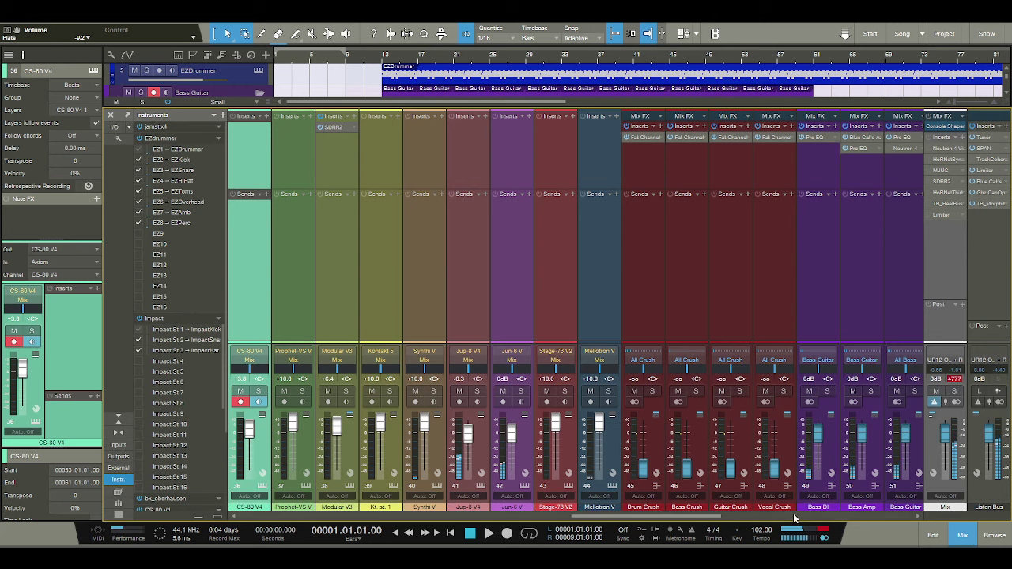
drag(608, 515, 729, 523)
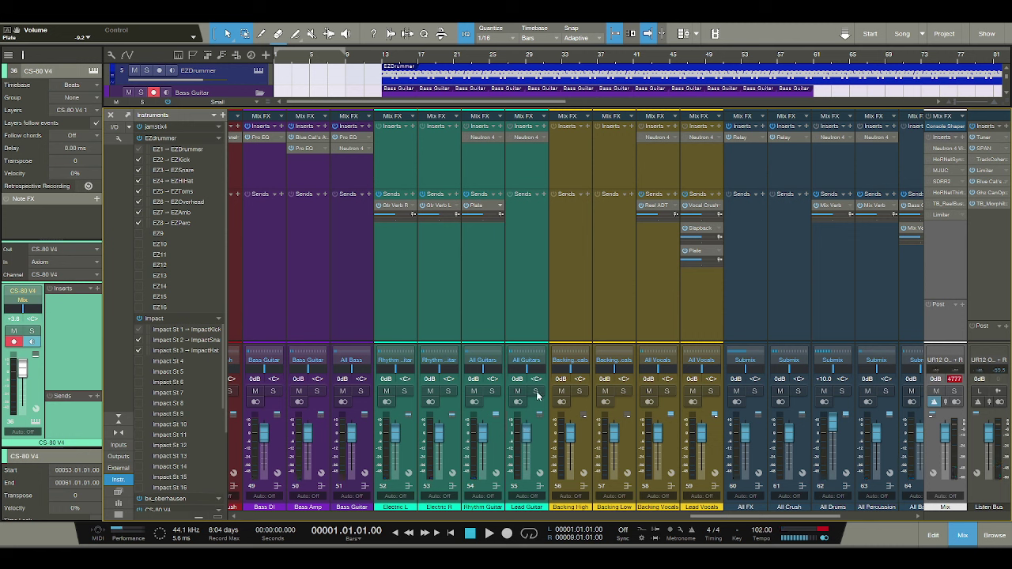
drag(709, 518, 482, 514)
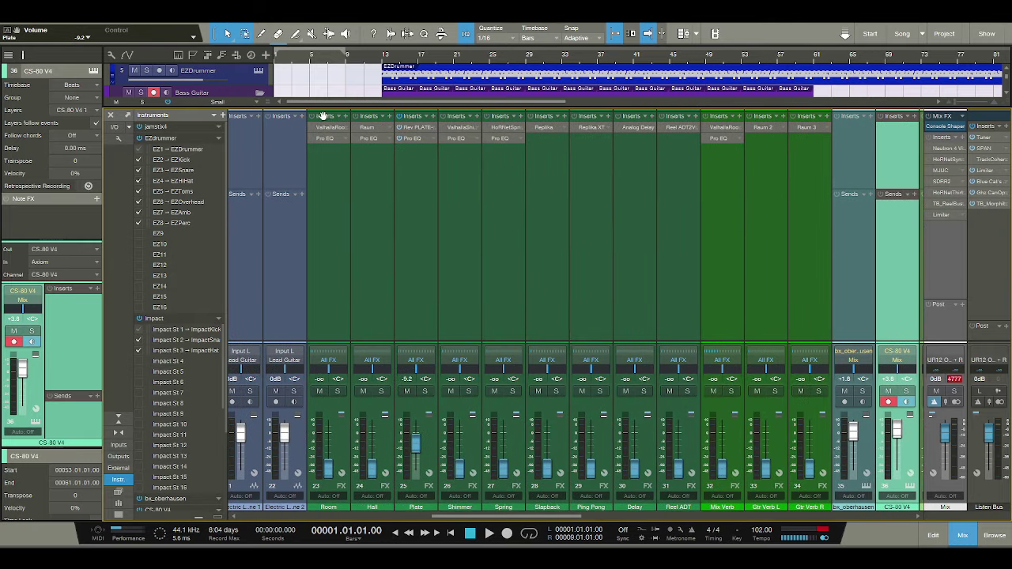
key(space)
drag(332, 474, 329, 451)
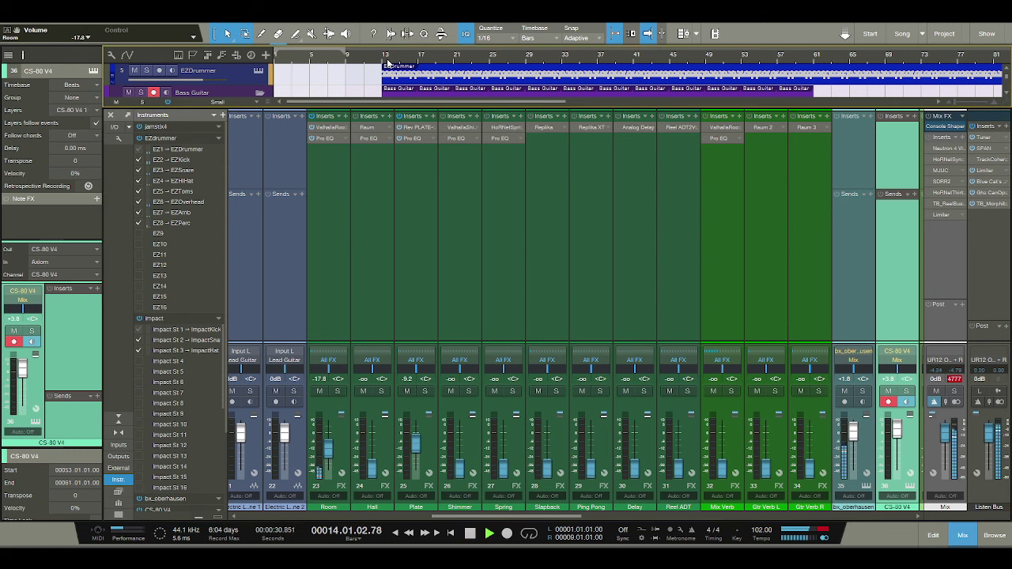
drag(328, 453, 327, 444)
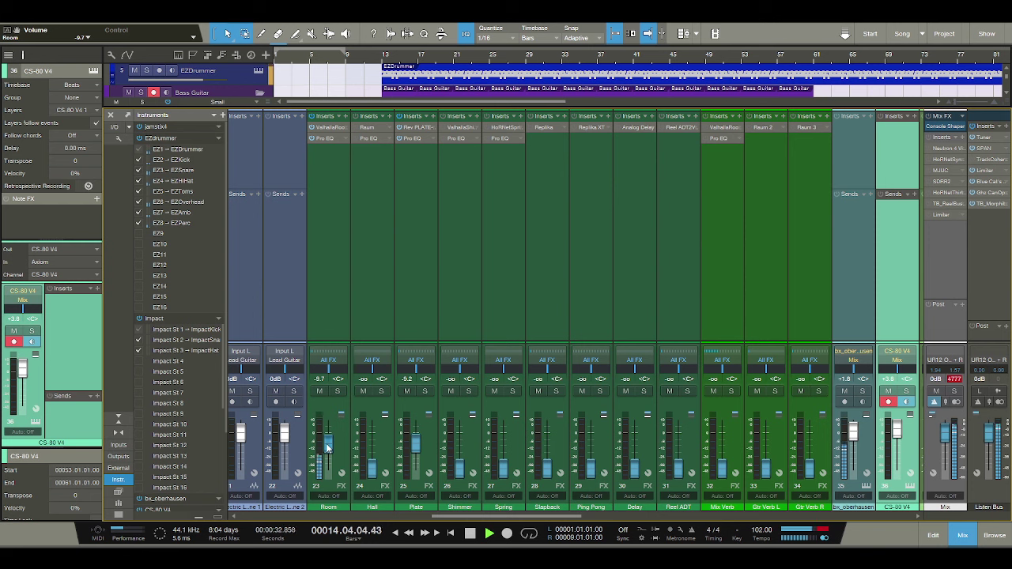
Raise the Rhythm Guitar bus volume to +4.4 dB and close the mixer.
click(962, 535)
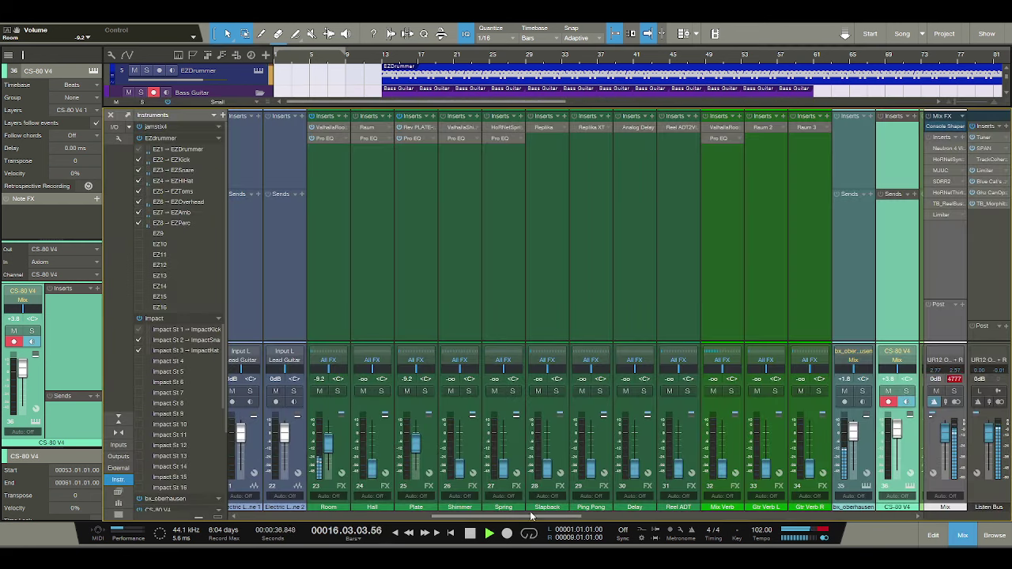
scroll(745, 517, right, 10)
drag(683, 432, 683, 424)
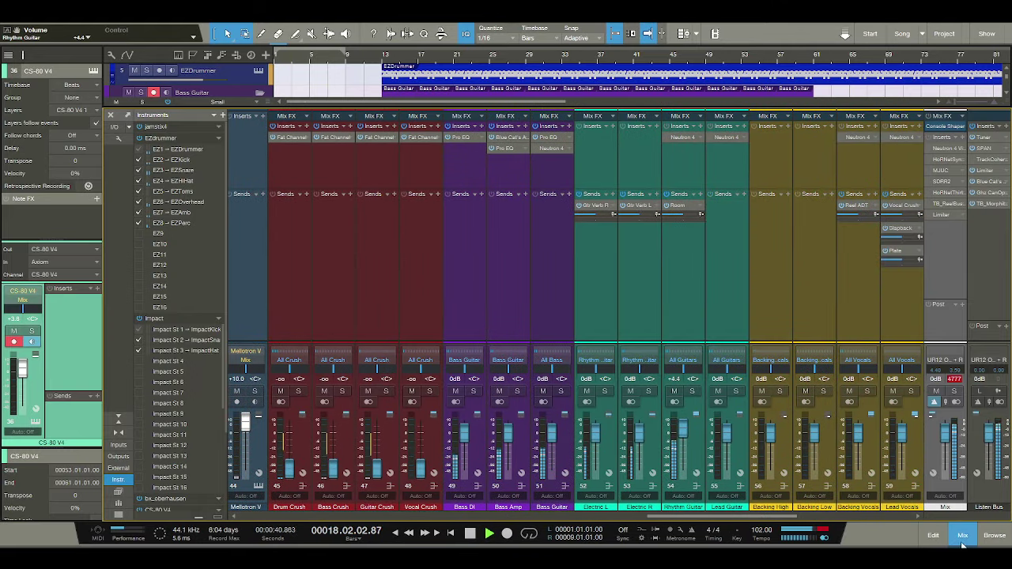
key(F3)
Try the Prophet-VS V clip at bar 21, check its notes during playback, and undo the move.
scroll(541, 408, down, 2)
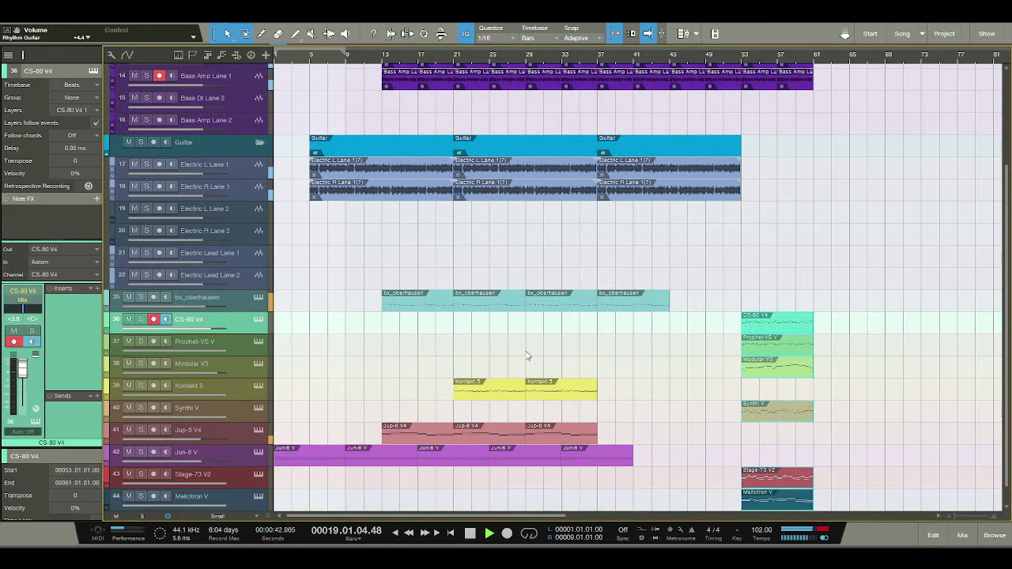
click(739, 395)
drag(766, 348, 481, 352)
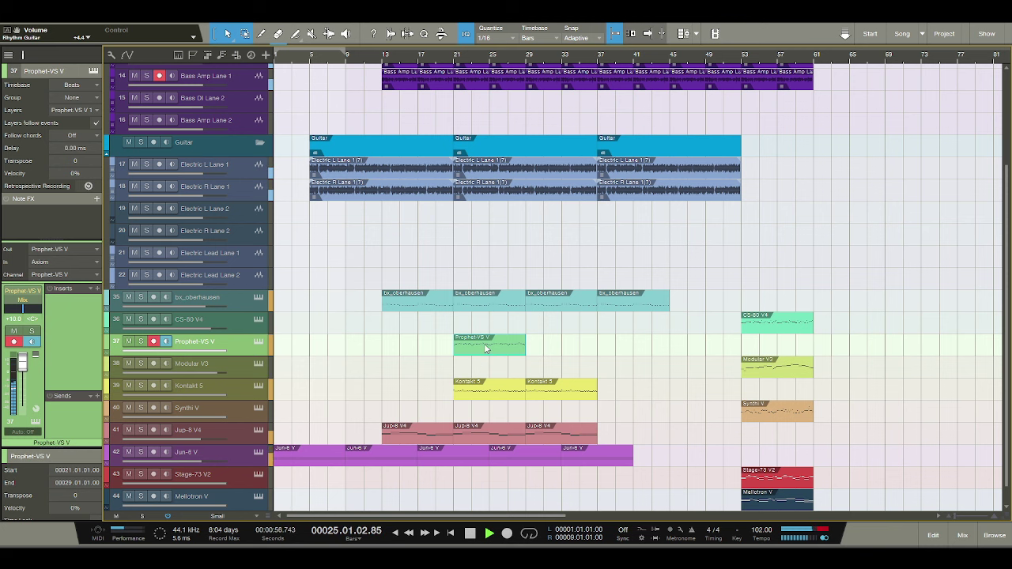
double_click(486, 345)
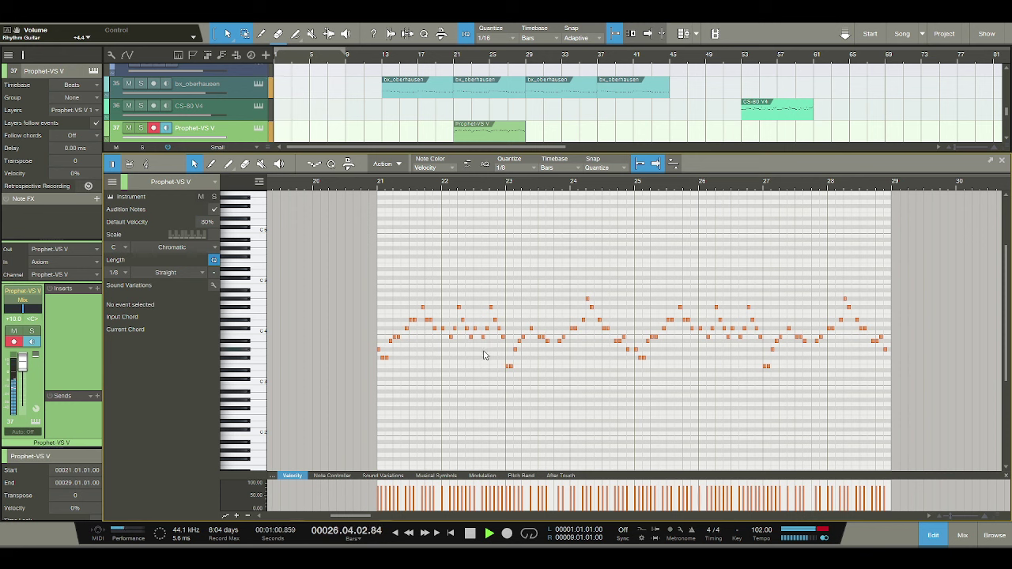
click(931, 534)
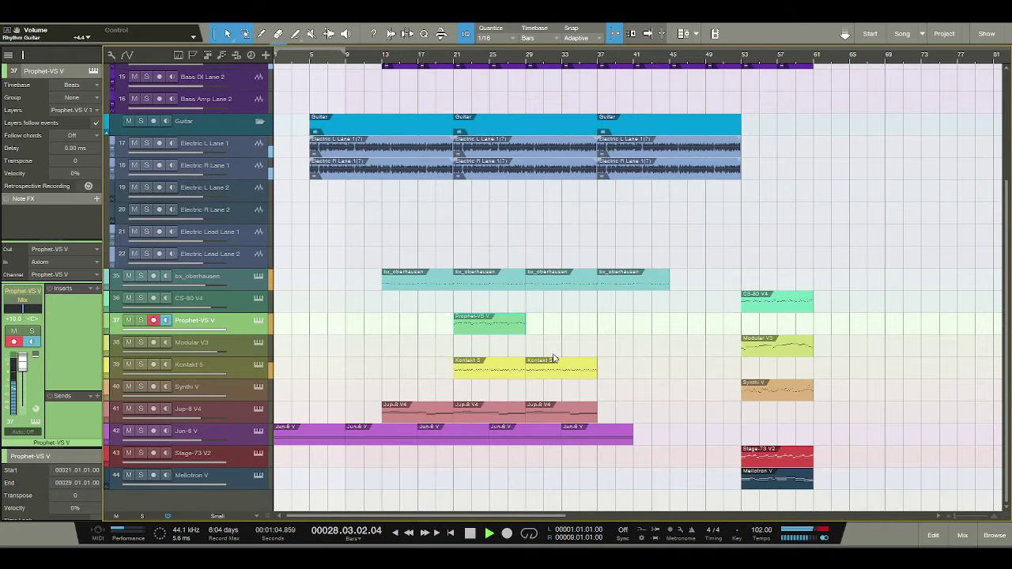
key(space)
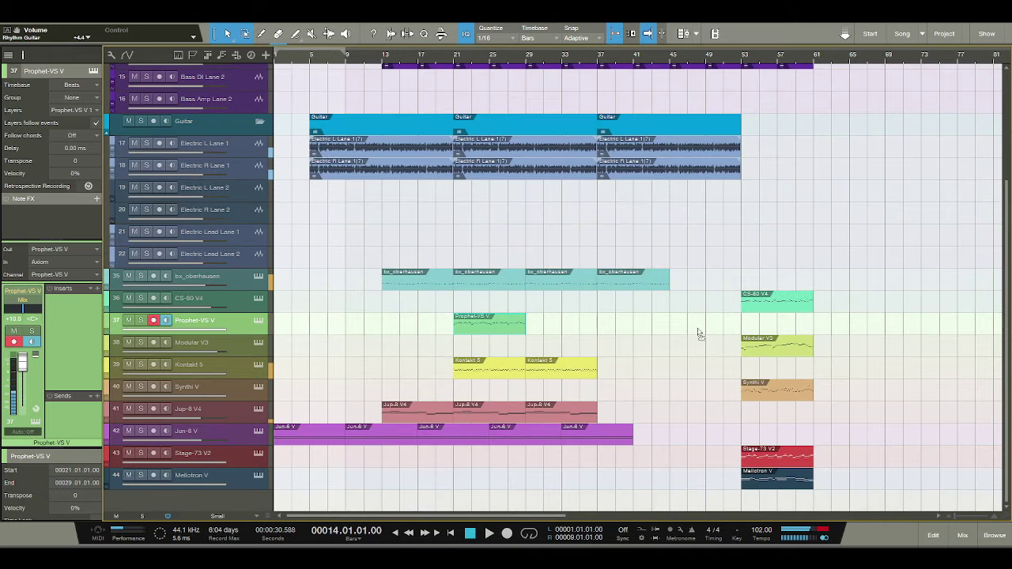
key(ctrl+z)
Move the CS-80 V4 clip to bar 21, audition it, and duplicate it to bar 29.
click(773, 308)
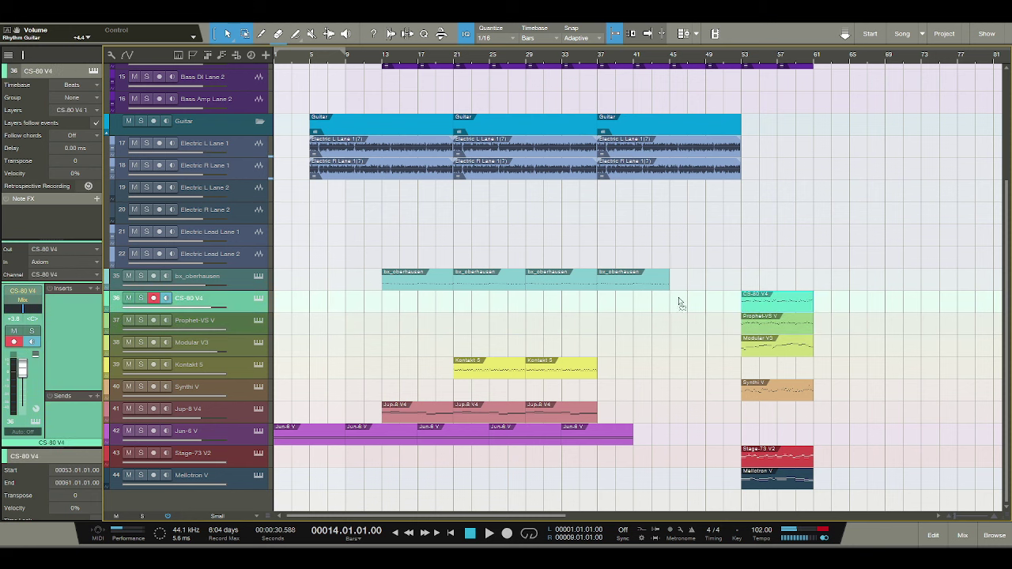
key(ctrl+z)
key(space)
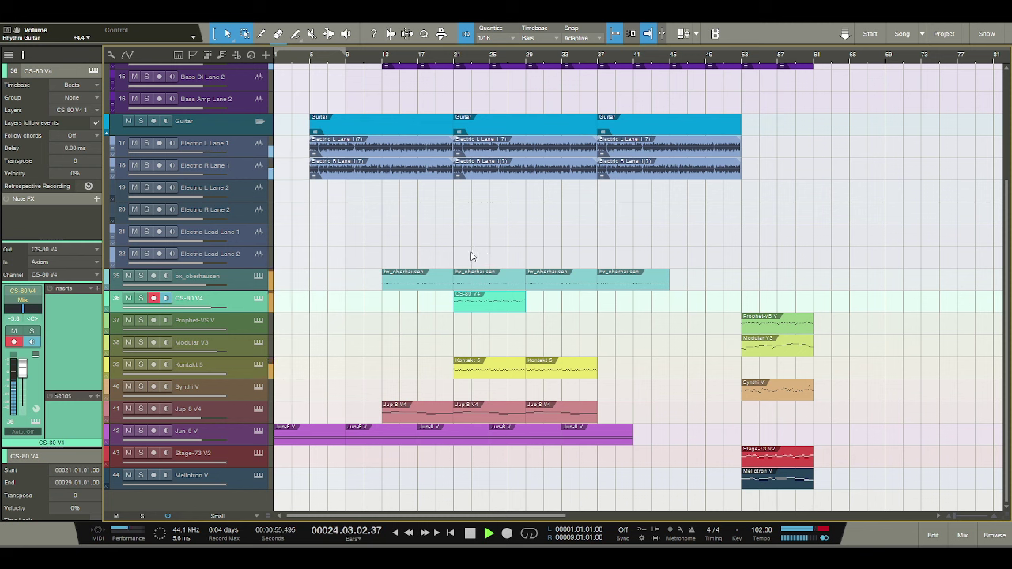
click(490, 370)
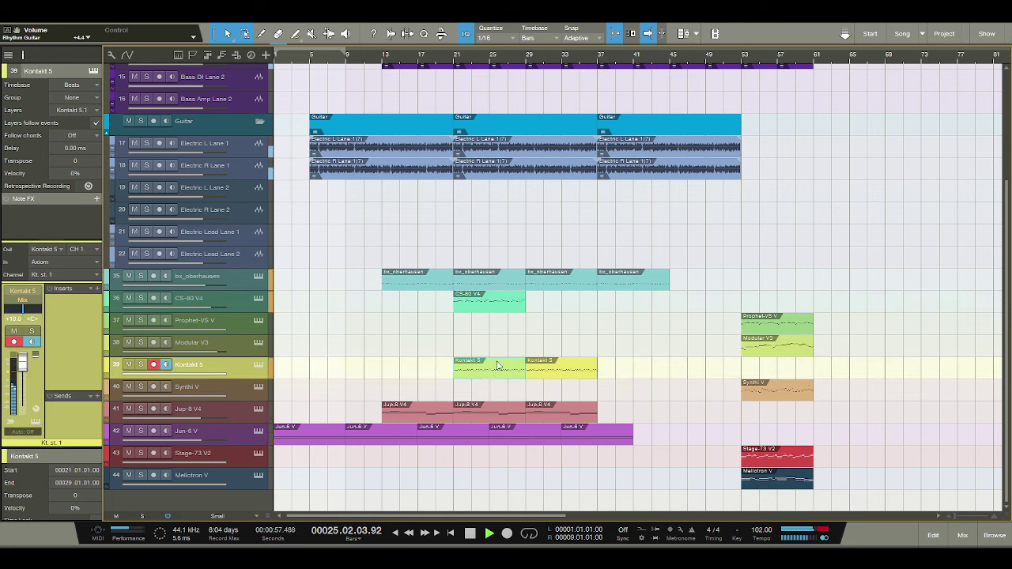
click(499, 308)
key(d)
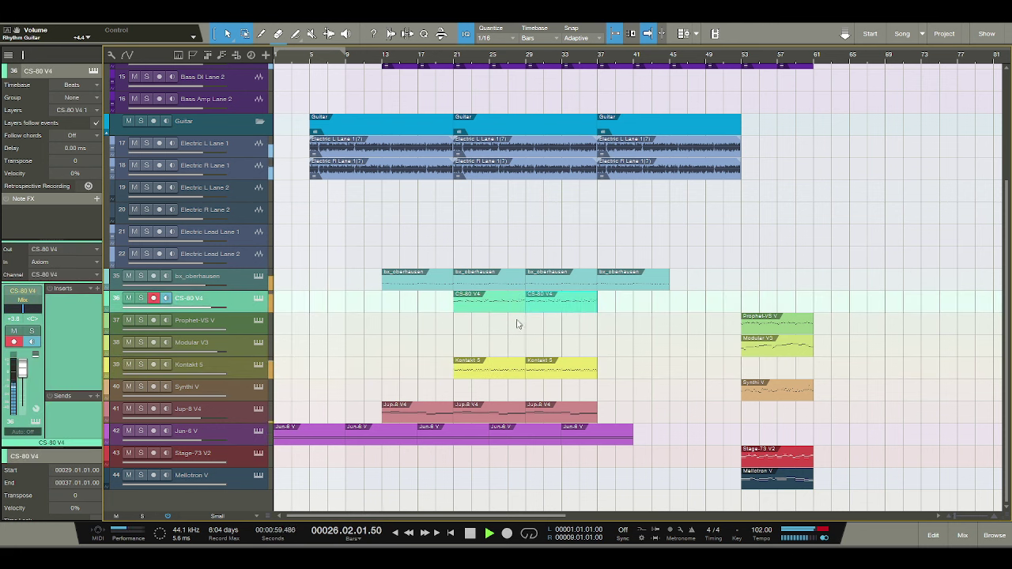
Move the Mellotron V clip from bar 53 to bar 29.
click(757, 478)
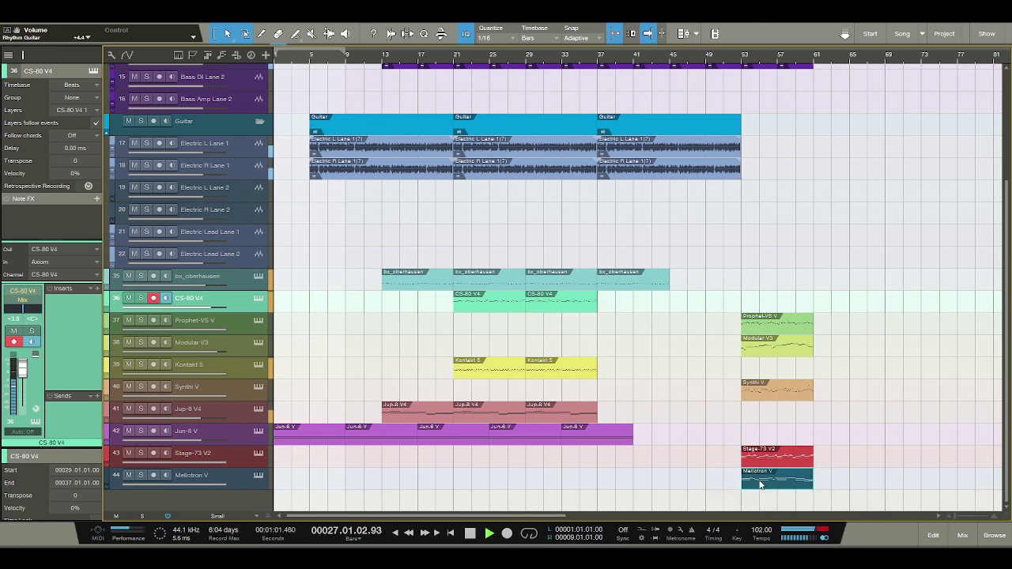
key(ctrl+x)
key(ctrl+v)
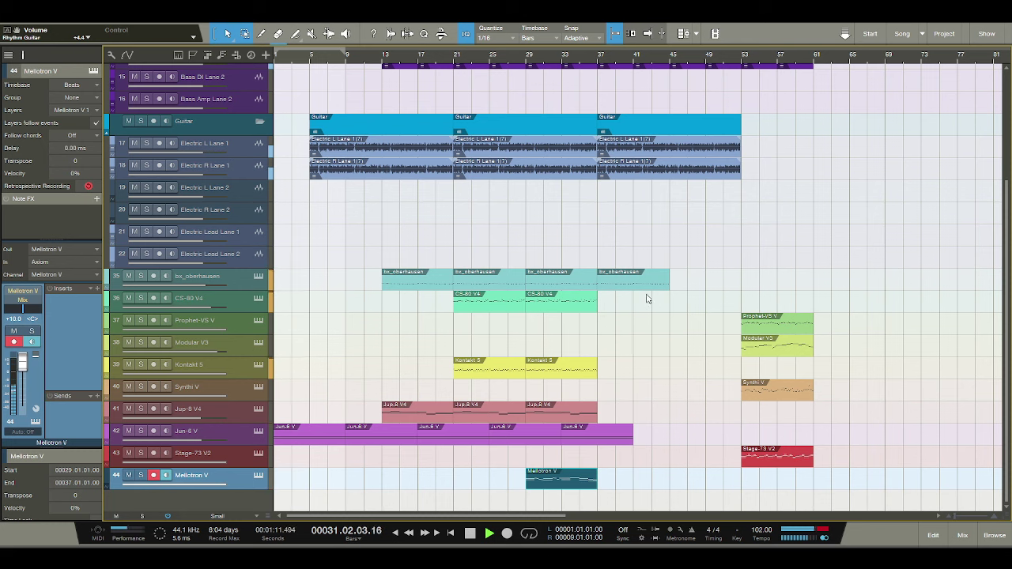
Delete the electric guitar L and R clip pair that starts at bar 37.
scroll(648, 288, up, 3)
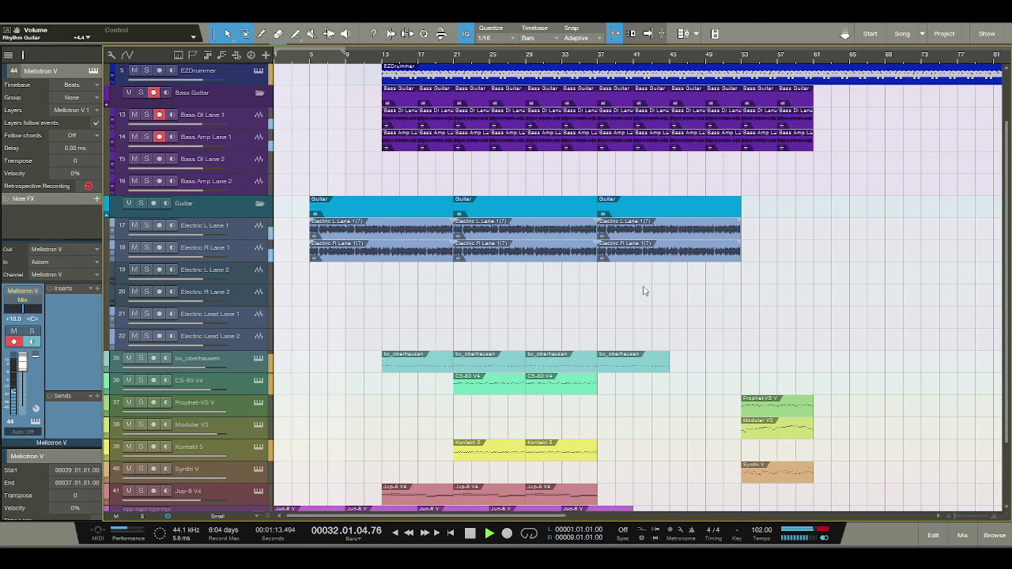
click(644, 229)
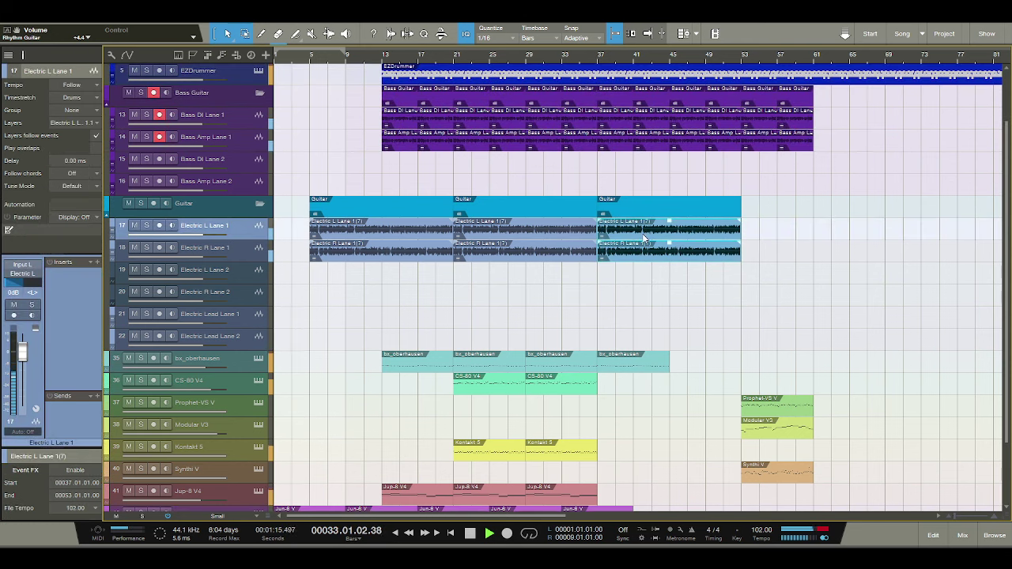
key(Delete)
Repeat the last bx_oberhausen clip up to bar 61 and the last Jun-6 V clip up to bar 65.
scroll(637, 265, down, 3)
click(631, 286)
key(d)
key(d)
click(595, 433)
key(d)
key(d)
key(d)
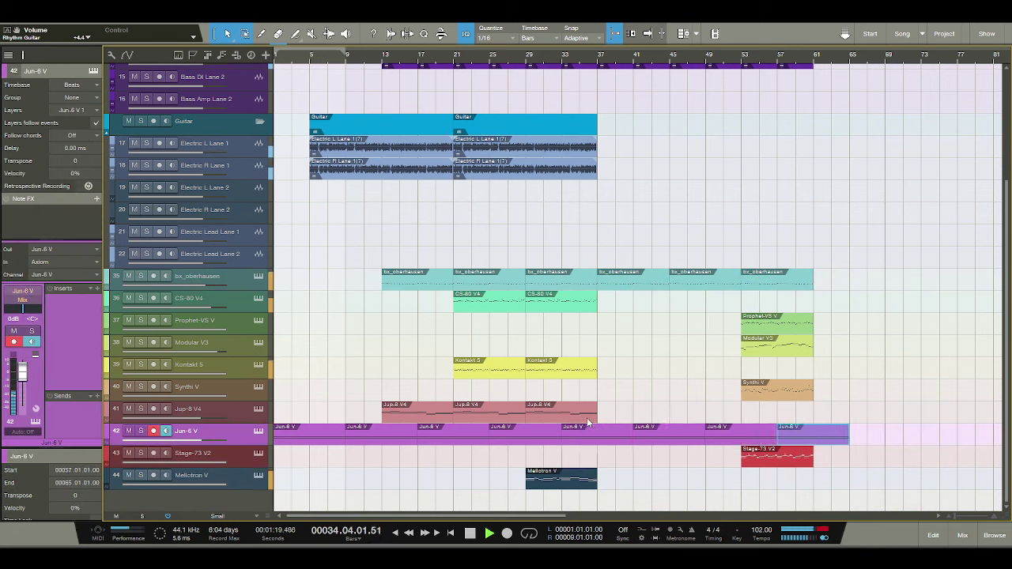
Repeat the last Jup-8 V4 clip up to bar 61 and duplicate the Mellotron V clip to bar 37.
click(587, 417)
key(d)
key(d)
key(d)
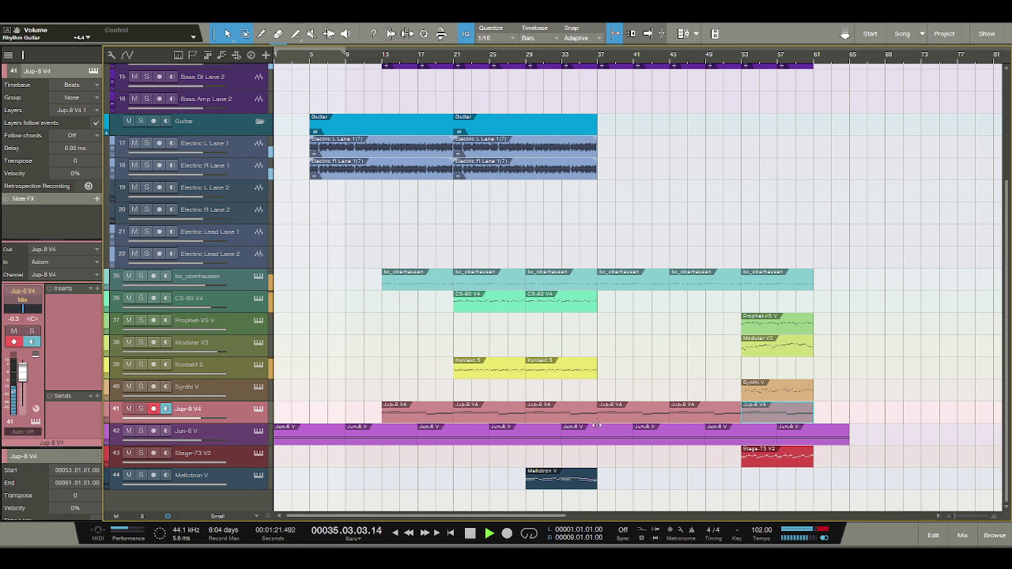
click(578, 477)
key(d)
Try the Stage-73 V2 clip at bar 37 during playback, move it back to bar 53, and stop playback.
click(750, 460)
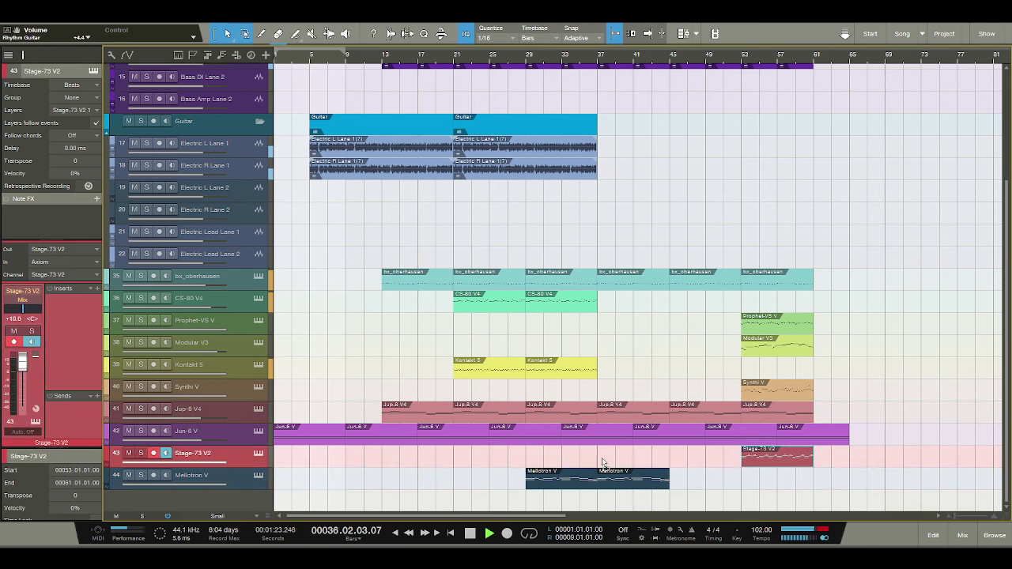
key(ctrl+x)
key(ctrl+v)
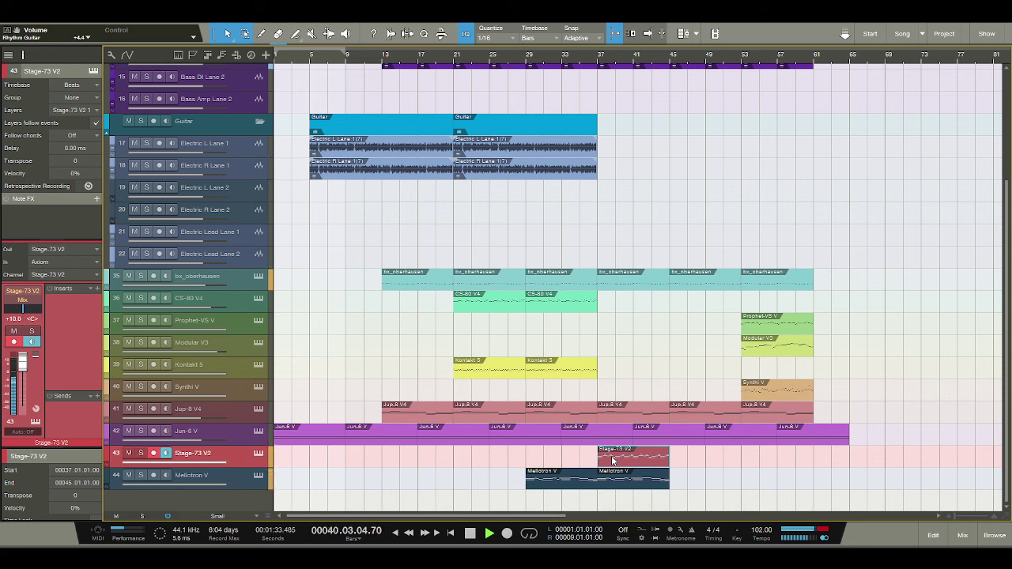
drag(615, 461, 757, 462)
key(space)
Move the Modular V3 clip to bar 37, audition it, and duplicate it to bar 45.
click(761, 350)
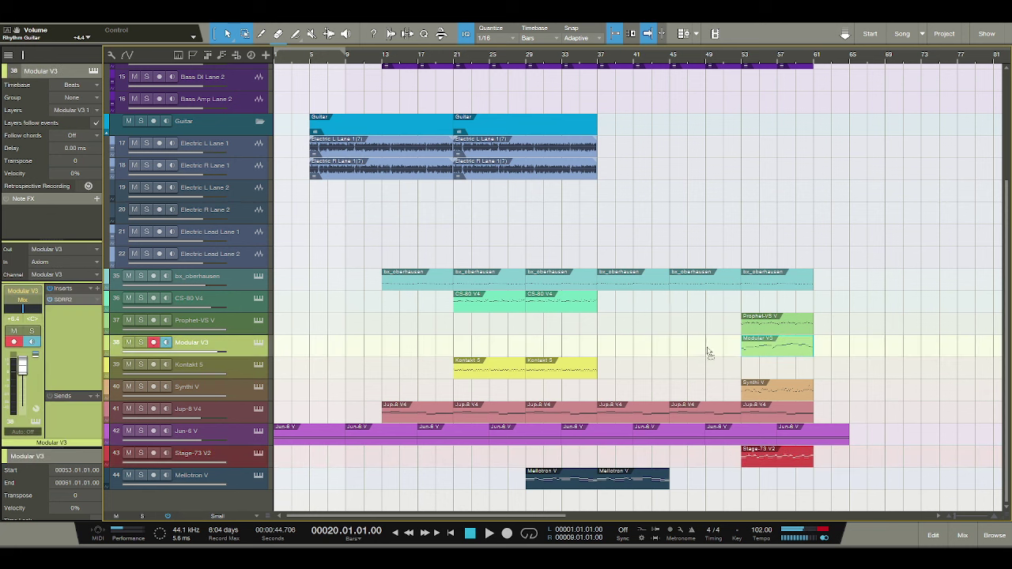
drag(617, 352, 617, 353)
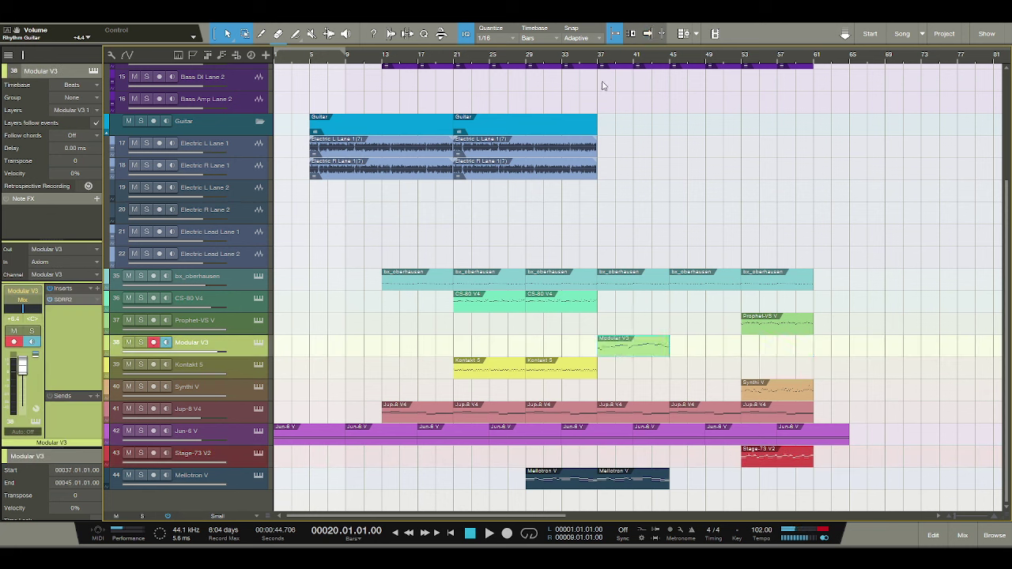
key(space)
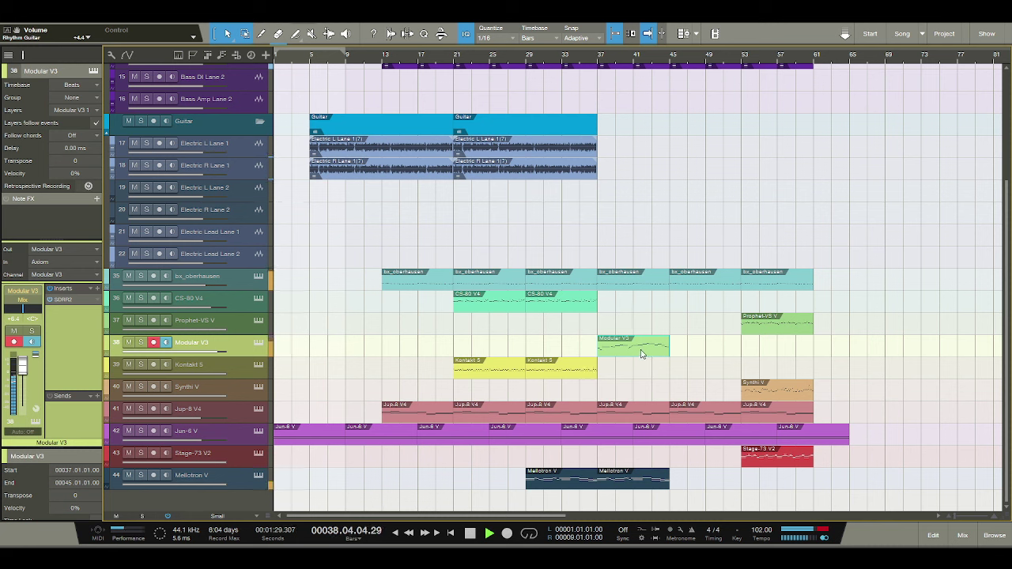
key(d)
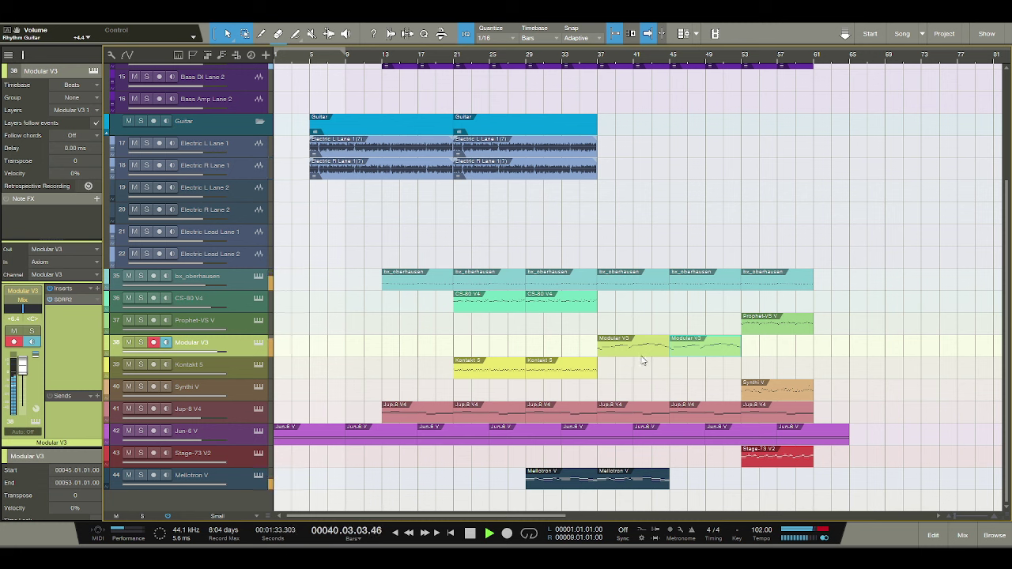
Duplicate the second Mellotron V clip to bar 45.
click(642, 478)
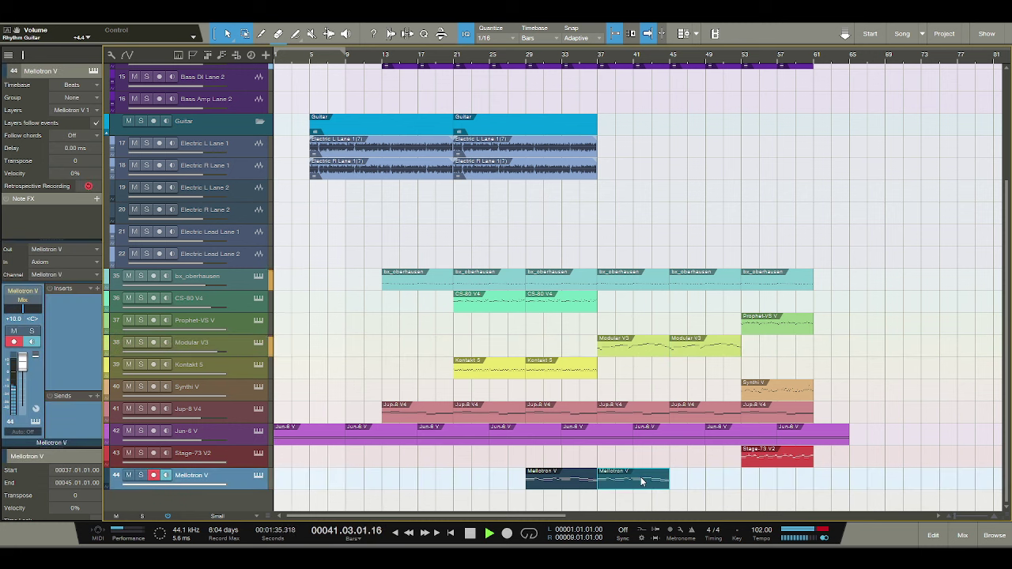
key(d)
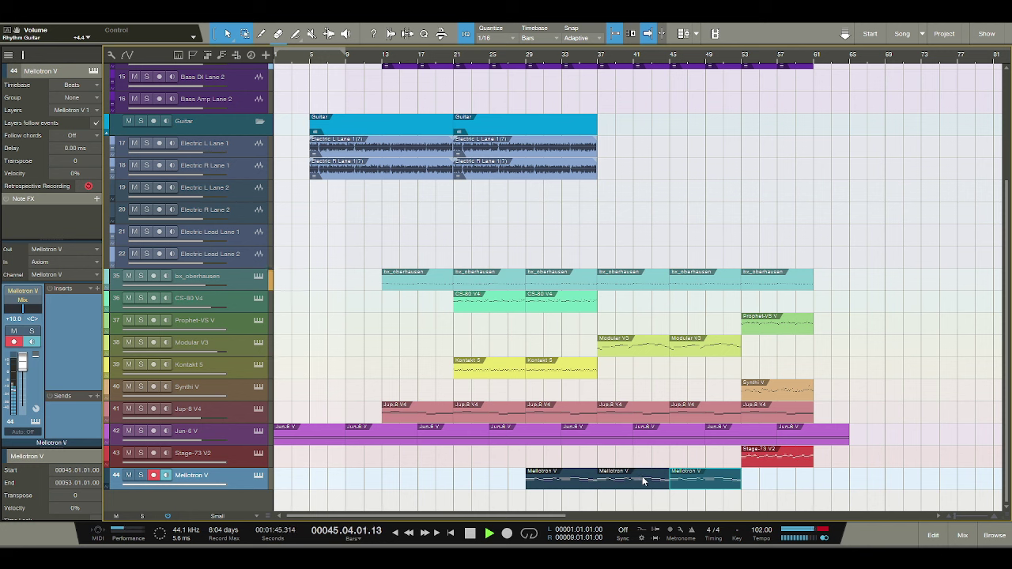
Move the Prophet-VS V clip to bar 45.
click(765, 328)
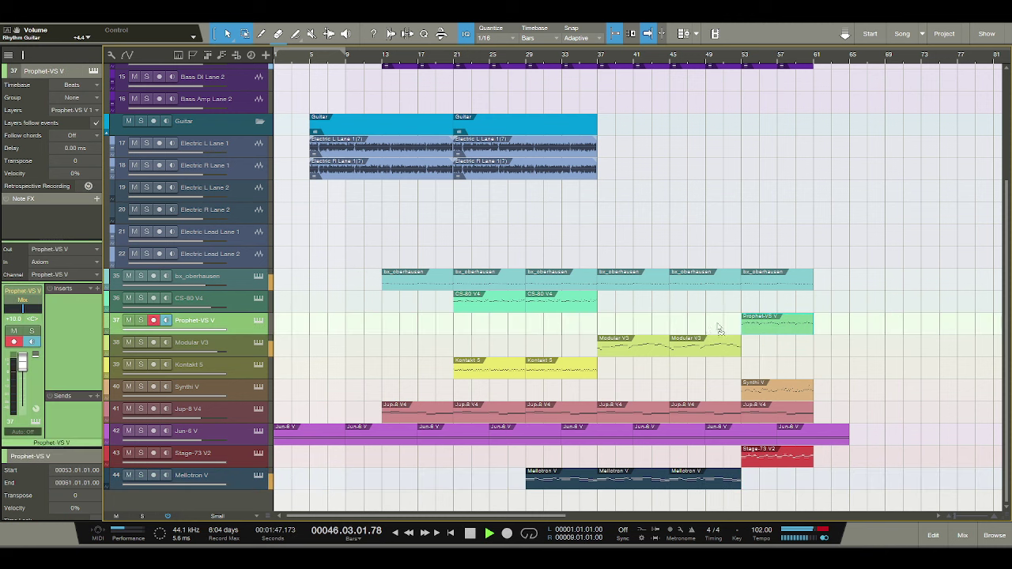
drag(719, 329, 690, 323)
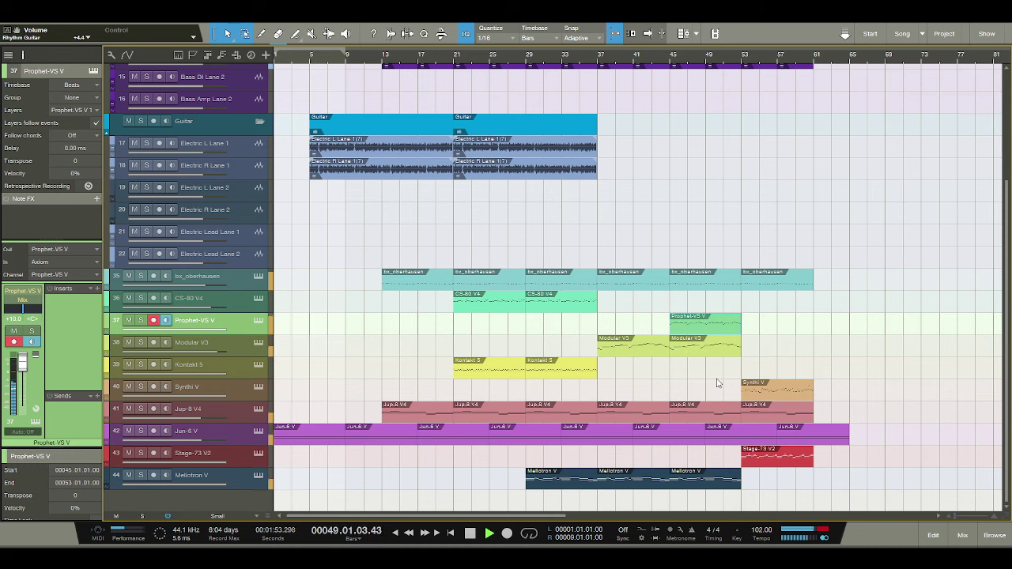
Place a copy of the Electric L and R guitar clips at bar 53 and extend the bass clips up to bar 69.
scroll(725, 384, up, 2)
click(544, 224)
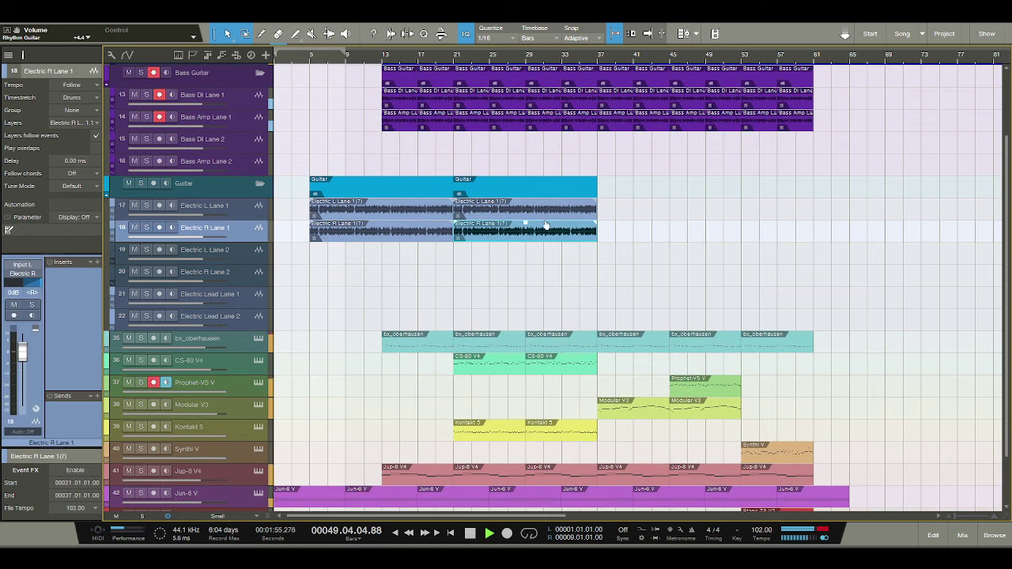
key(d)
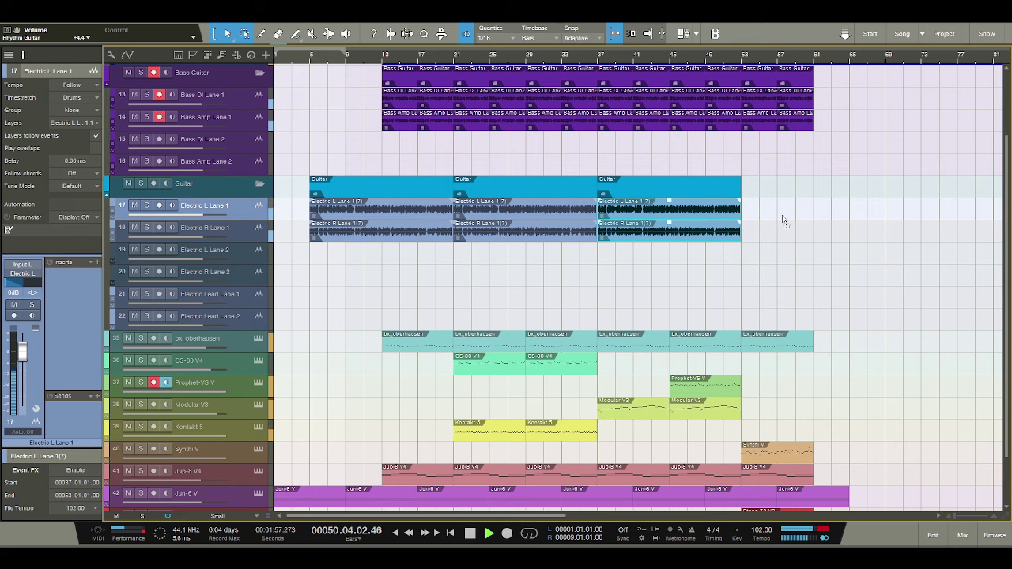
key(d)
drag(800, 163, 780, 94)
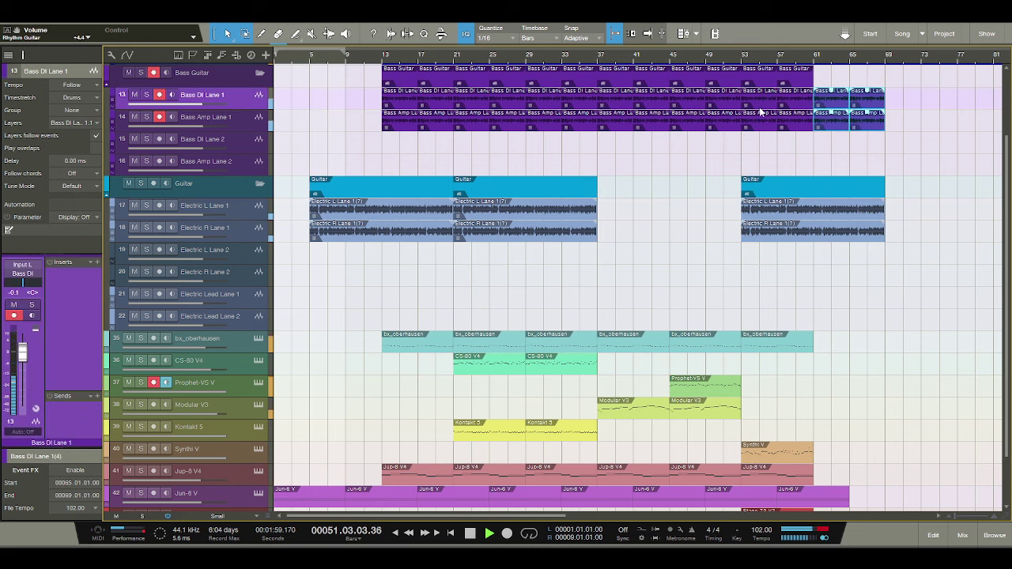
key(d)
key(d)
Duplicate the last Synthi V, Jup-8 V4, Jun-6 V, Stage-73 V2 and bx_oberhausen clips once each.
scroll(763, 391, down, 2)
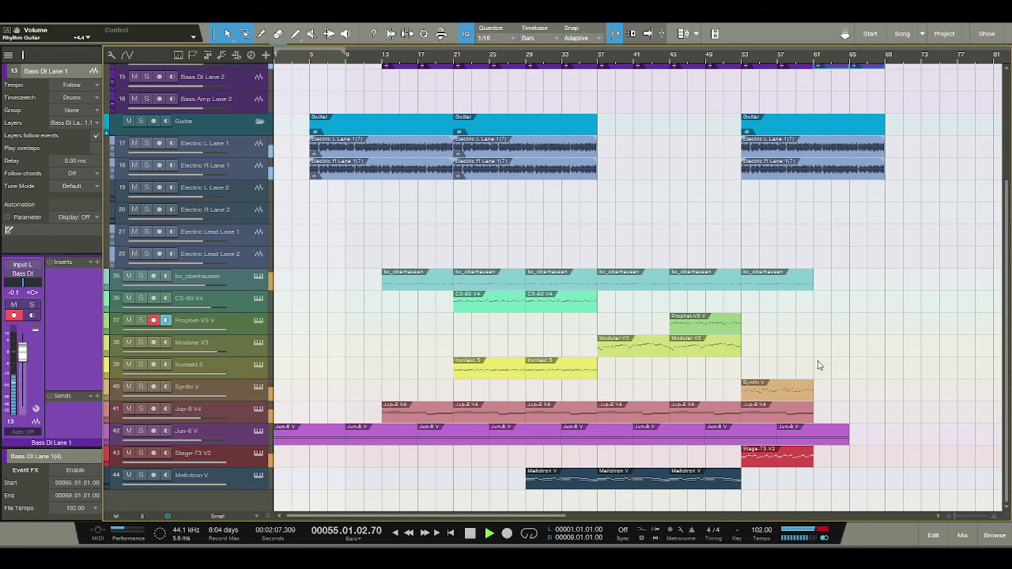
click(795, 388)
key(d)
click(792, 412)
key(d)
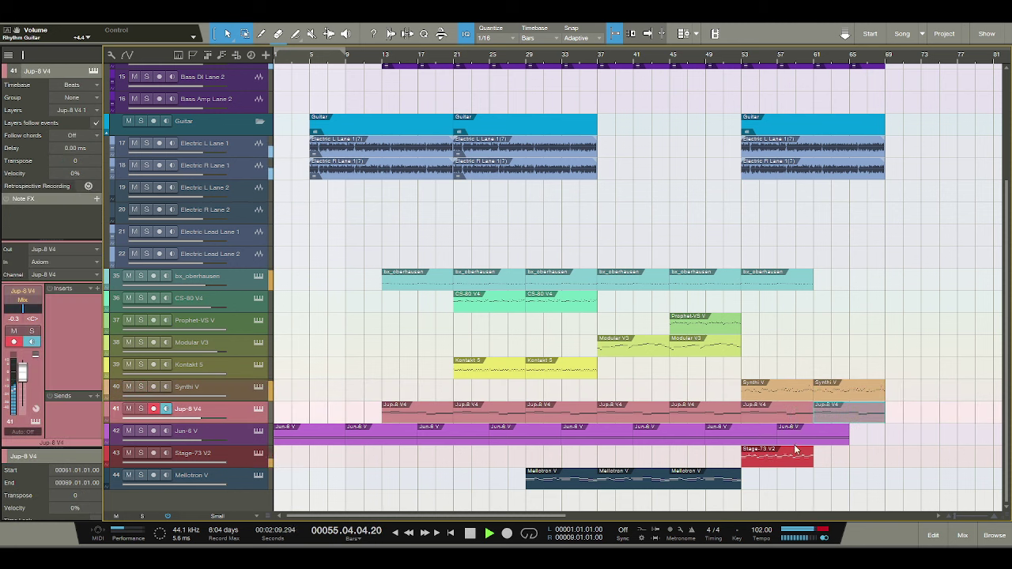
click(796, 435)
key(d)
click(799, 458)
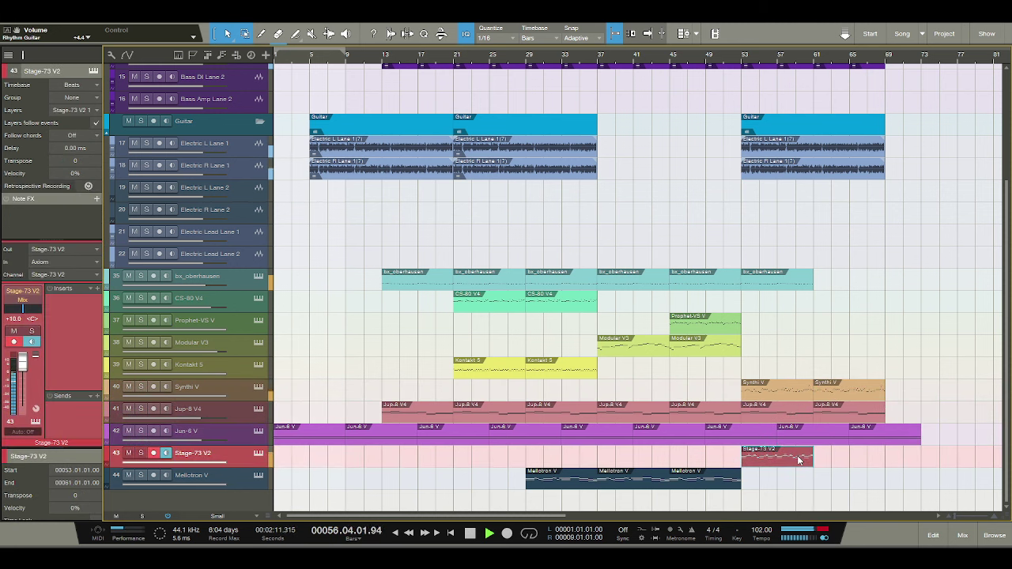
key(d)
click(790, 288)
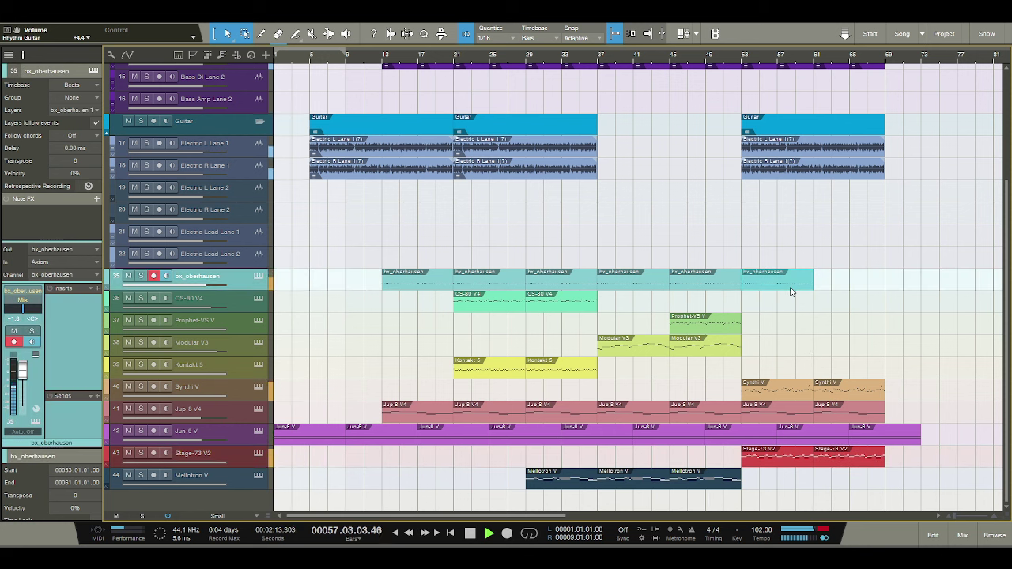
key(d)
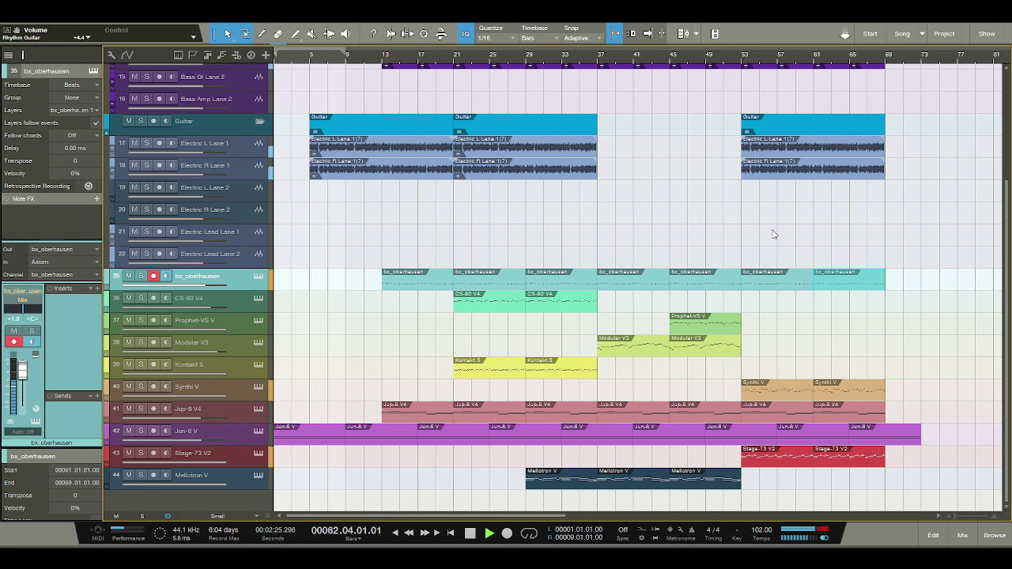
Try a copy of the CS-80 V4 clip at bar 69 and stop playback.
key(w)
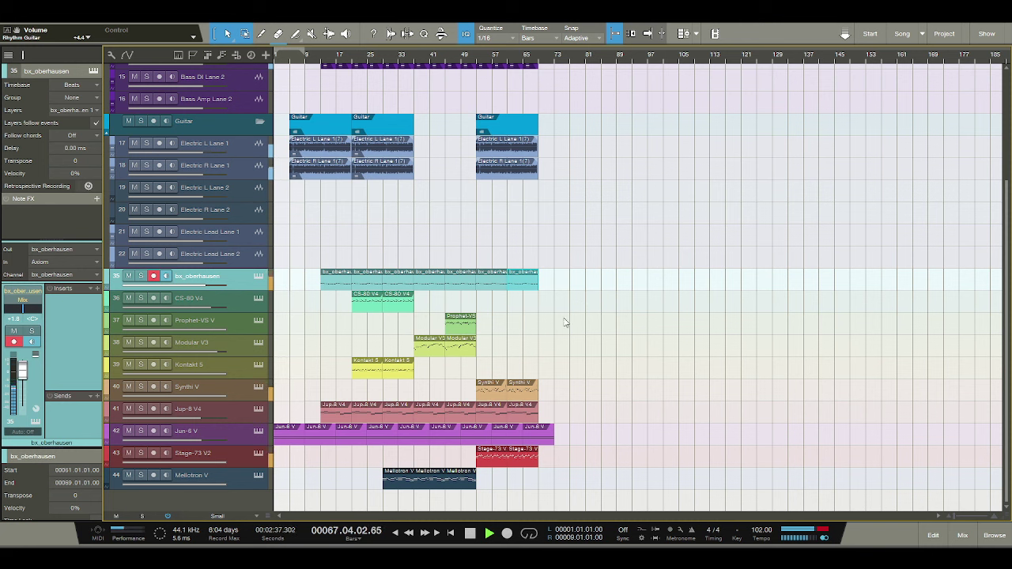
click(428, 306)
drag(403, 305, 557, 304)
key(space)
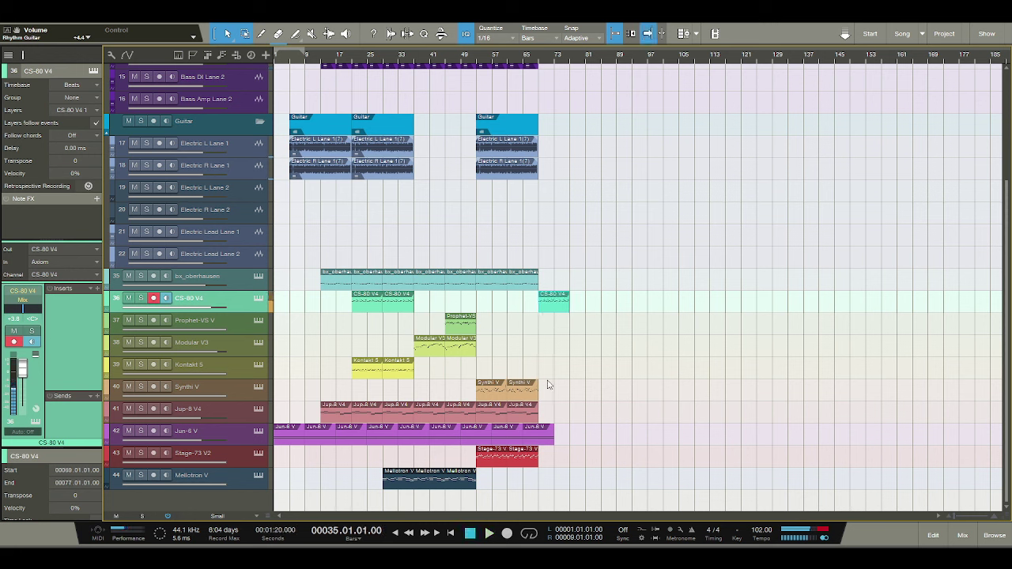
Place a copy of the Kontakt 5 clip at bar 69 and repeat it twice up to bar 93.
click(401, 375)
key(d)
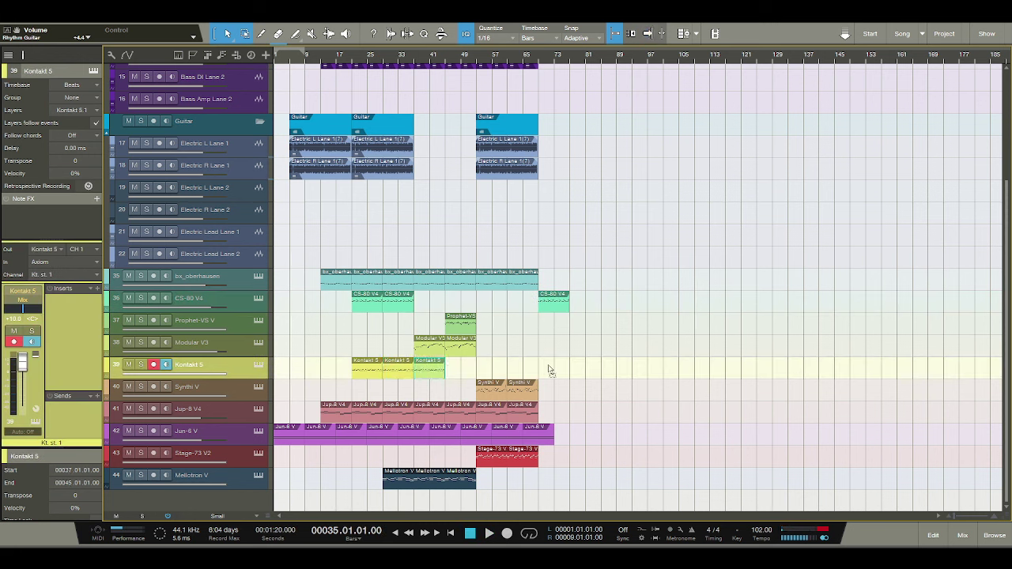
key(ctrl+x)
key(ctrl+v)
key(d)
key(d)
Remove the CS-80 V4 clip at bar 69 and play the song from bar 67.
click(552, 301)
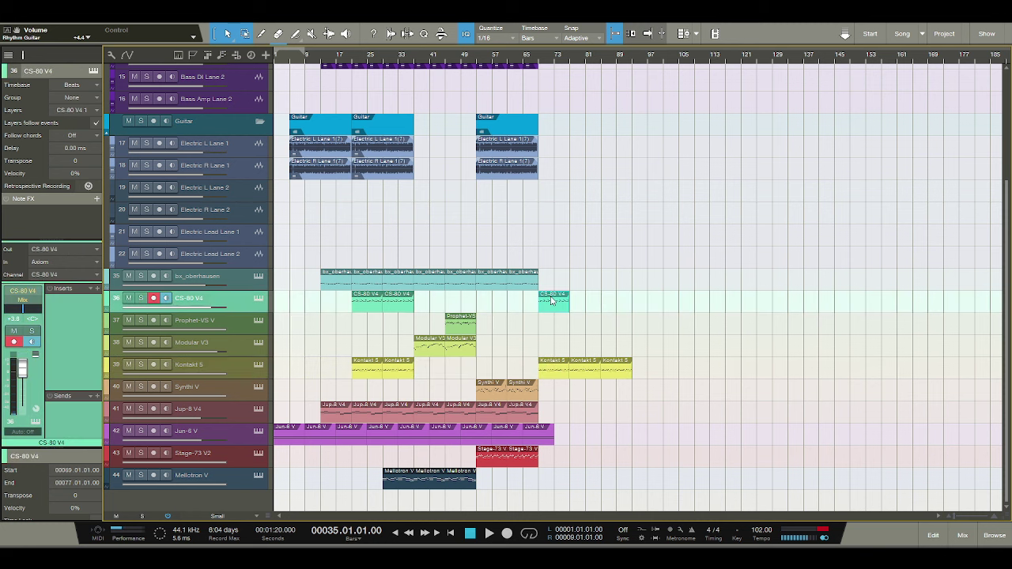
key(ctrl+x)
click(531, 56)
key(space)
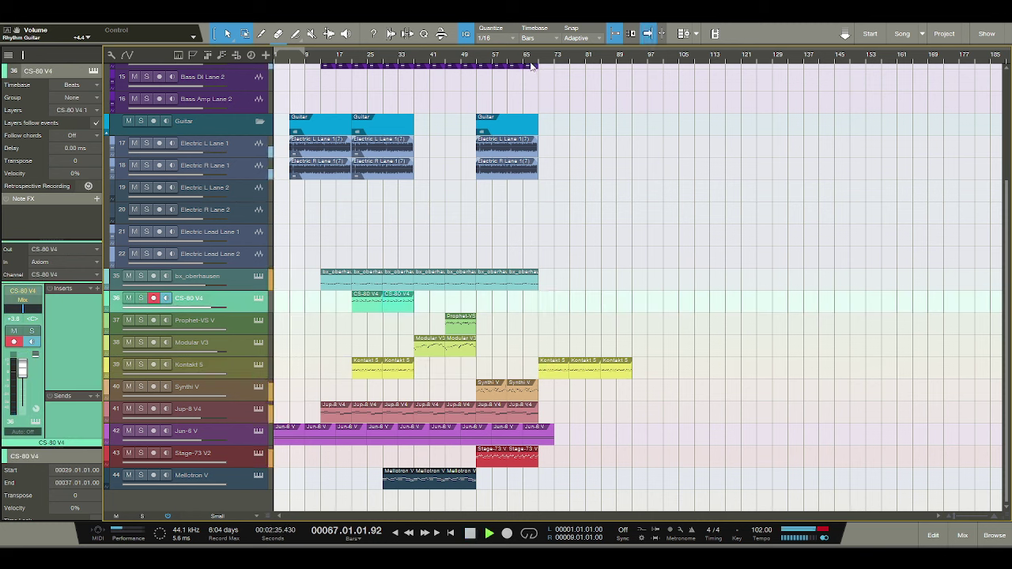
Repeat the last bx_oberhausen clip up to bar 93 and the last Jun-6 V clip up to bar 89.
click(532, 281)
key(d)
key(d)
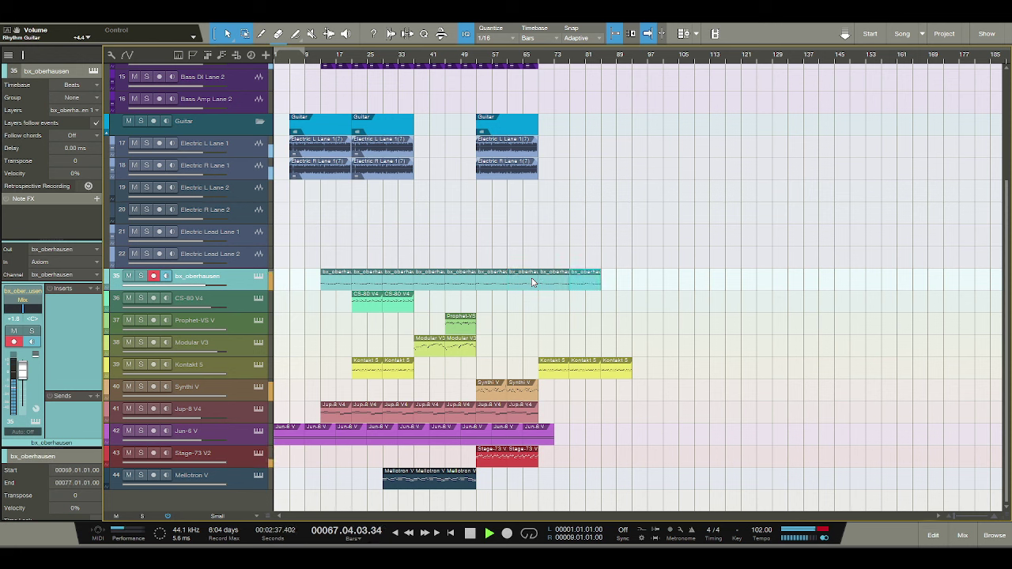
key(d)
click(534, 444)
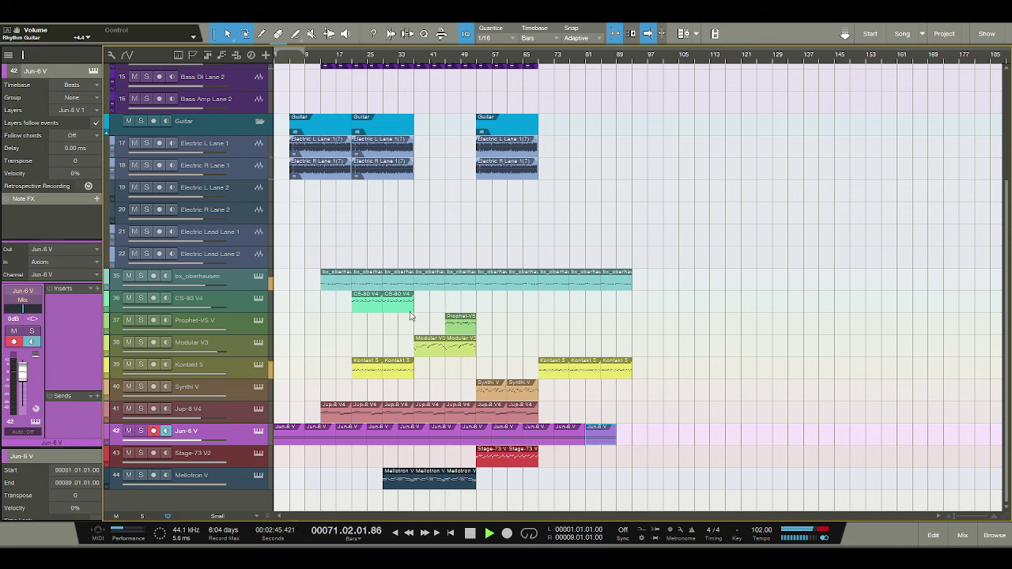
Place a copy of the Prophet-VS V clip at bar 73.
click(475, 329)
key(f)
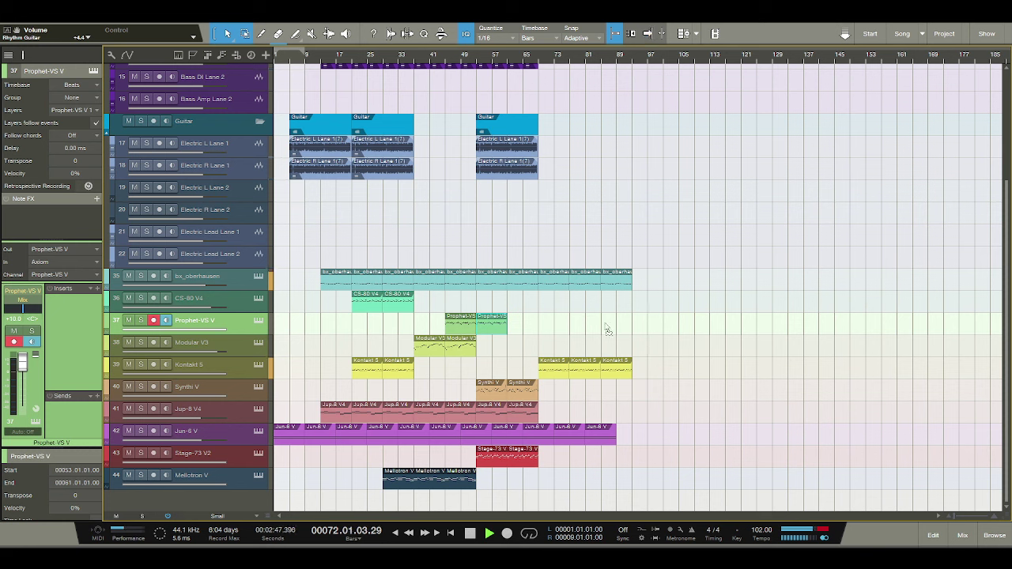
key(ctrl+x)
key(ctrl+v)
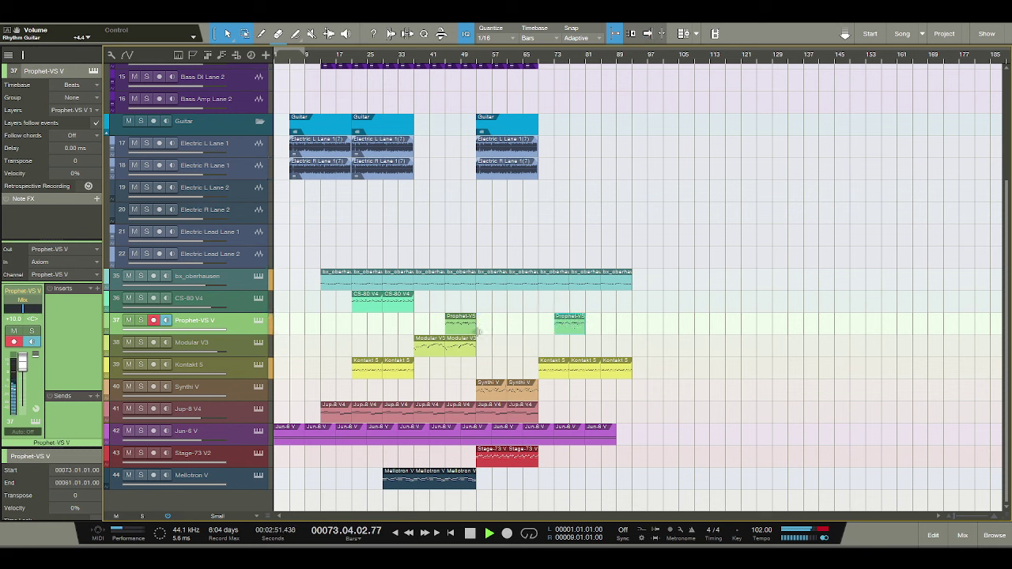
Place a copy of the CS-80 V4 clip at bar 77.
click(398, 306)
key(d)
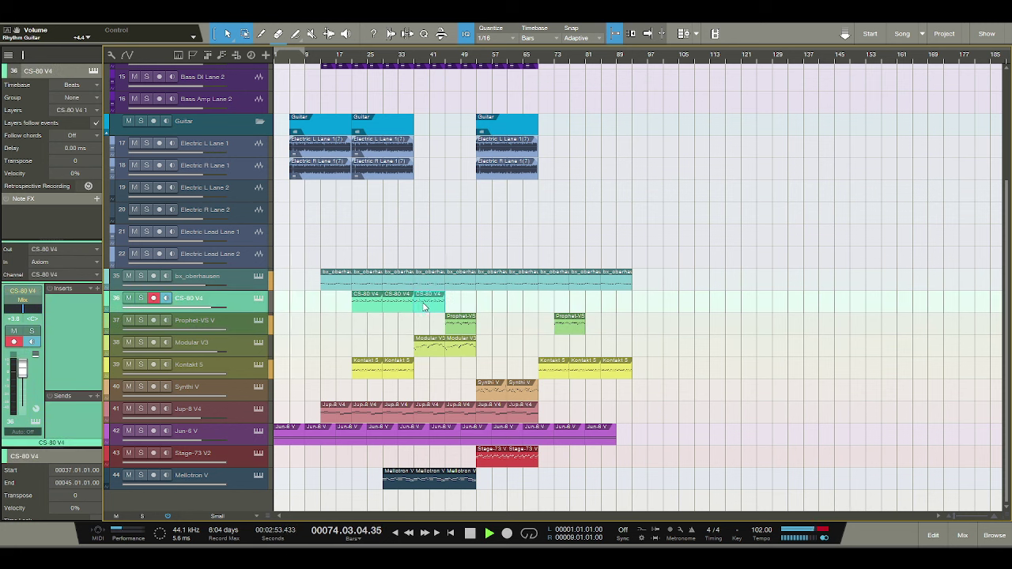
key(ctrl+x)
key(ctrl+v)
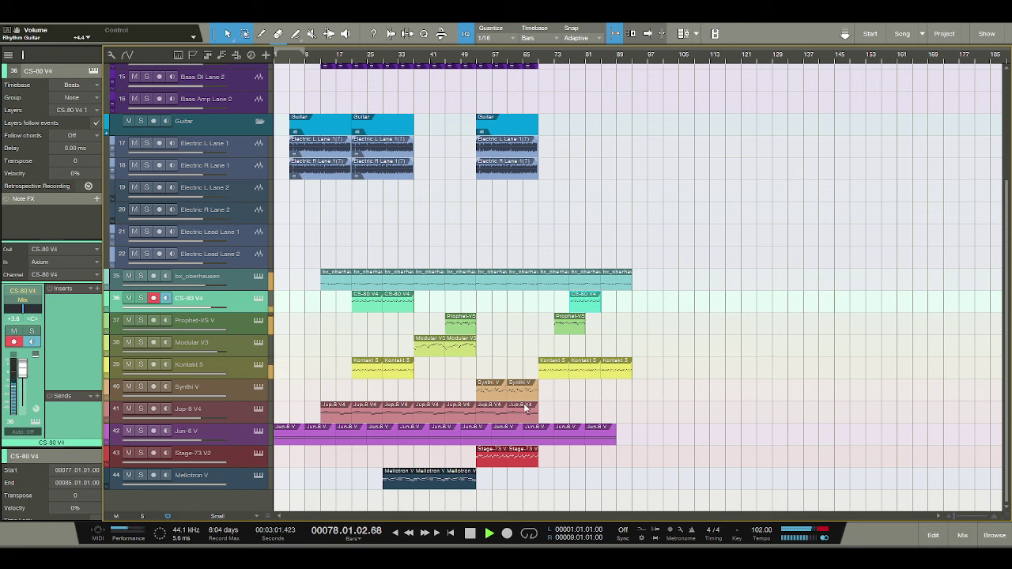
Place a copy of the Stage-73 V2 clip at bar 81.
click(522, 456)
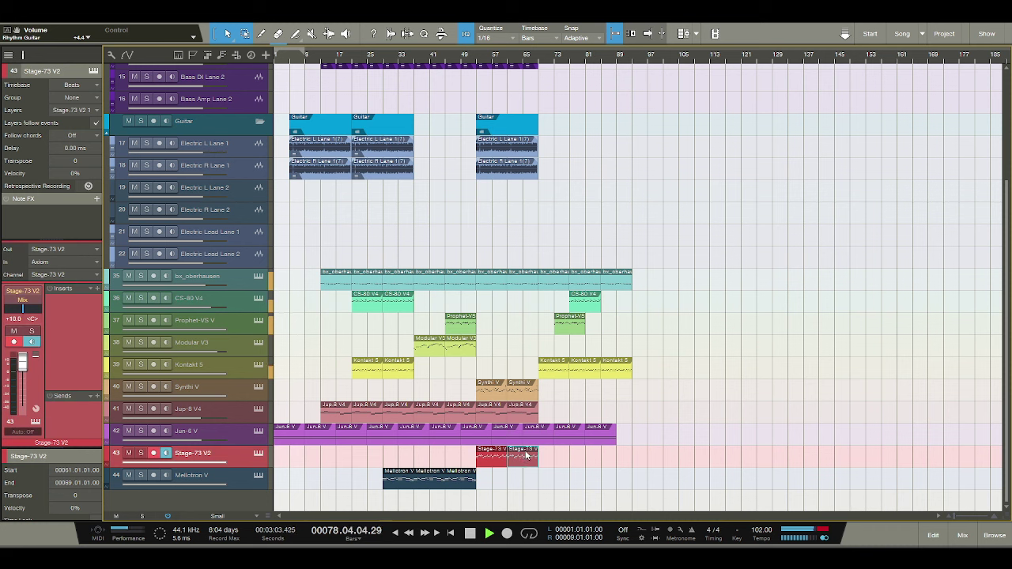
key(d)
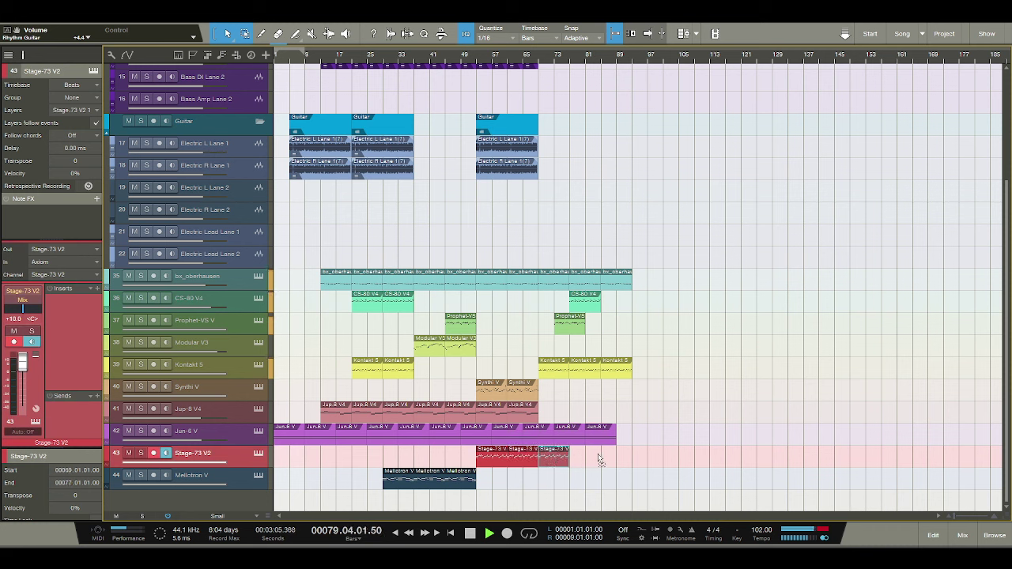
key(ctrl+x)
key(ctrl+v)
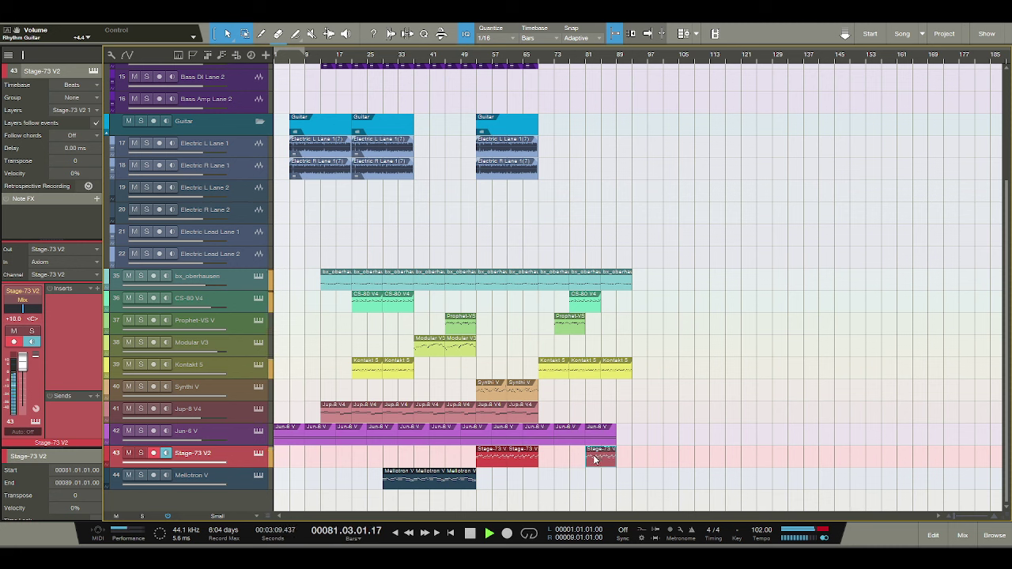
Duplicate the last Prophet-VS V clip to bar 81 and the last CS-80 V4 clip to bar 85.
click(584, 317)
key(d)
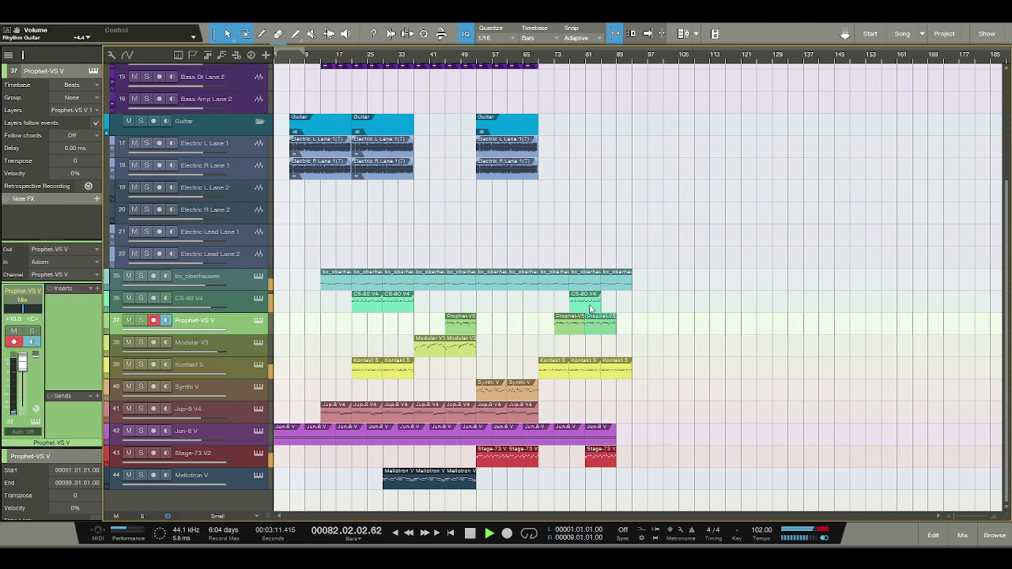
click(587, 304)
key(d)
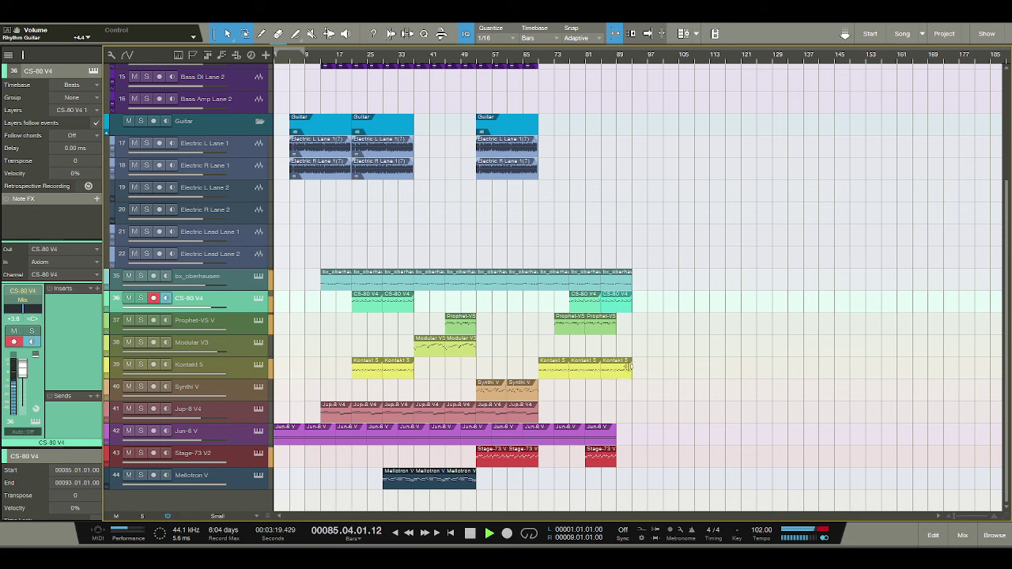
Trim the last Kontakt 5 and CS-80 V4 clips to end at bar 89.
drag(629, 366, 615, 366)
mouse_move(627, 305)
mouse_down()
mouse_move(616, 306)
mouse_move(631, 286)
mouse_move(617, 287)
mouse_move(633, 289)
mouse_up()
Place a copy of the Electric L and R guitar clips at bar 89 and play from bar 86.
click(491, 156)
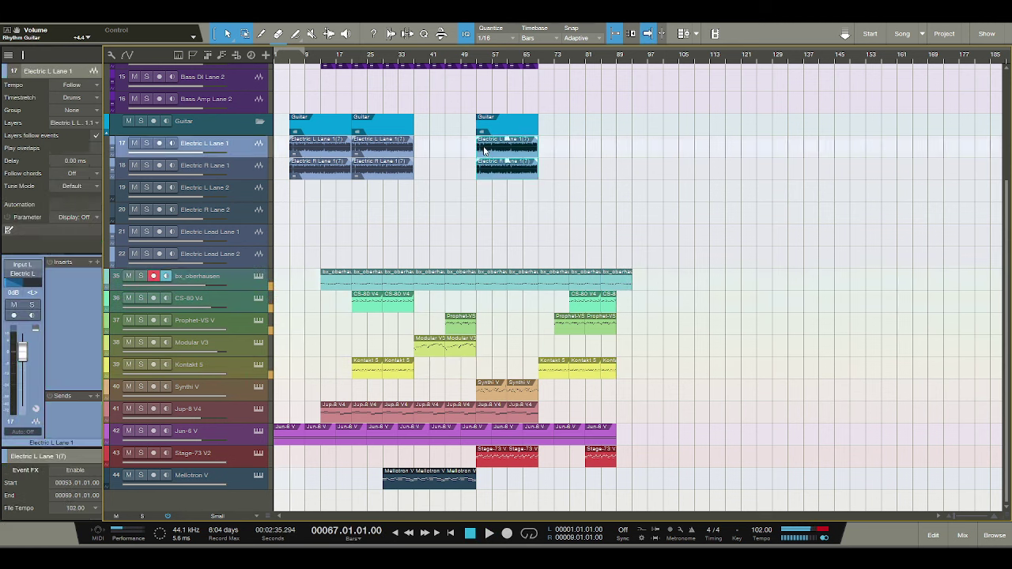
key(d)
drag(569, 150, 647, 151)
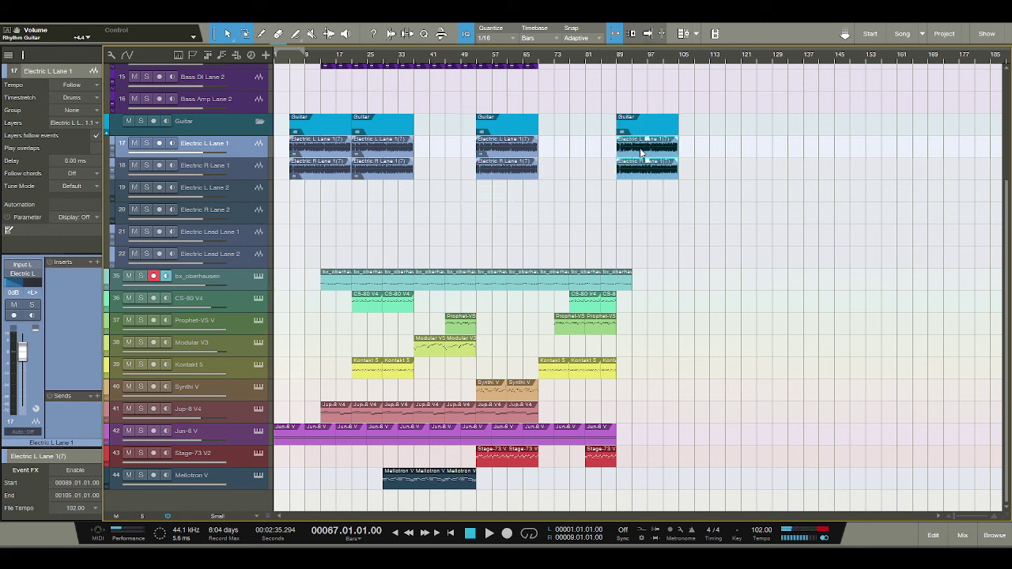
click(608, 63)
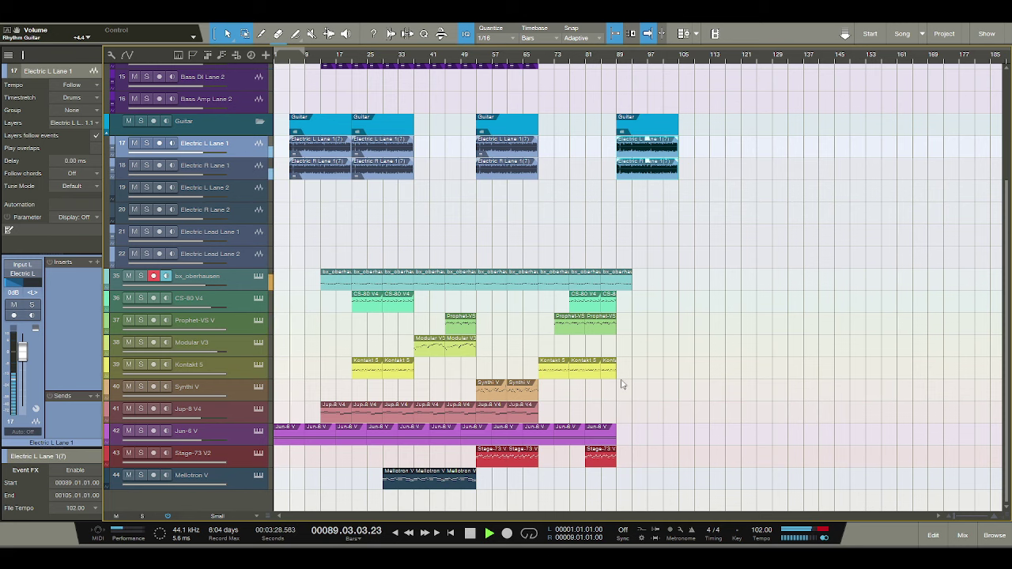
Place a copy of the last bass DI and amp clips at bar 89 and repeat it three times up to bar 105.
scroll(625, 379, up, 3)
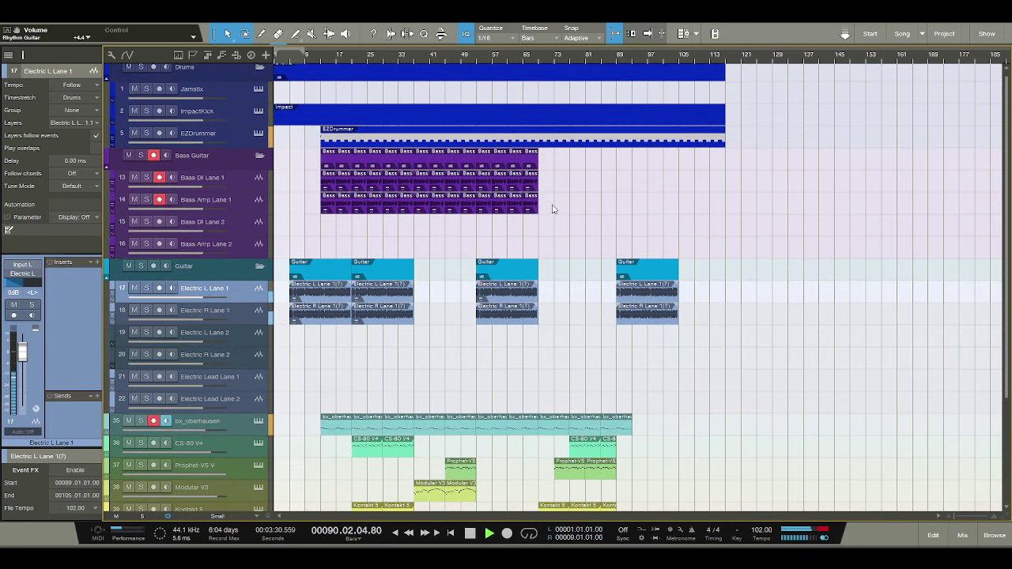
click(528, 190)
key(d)
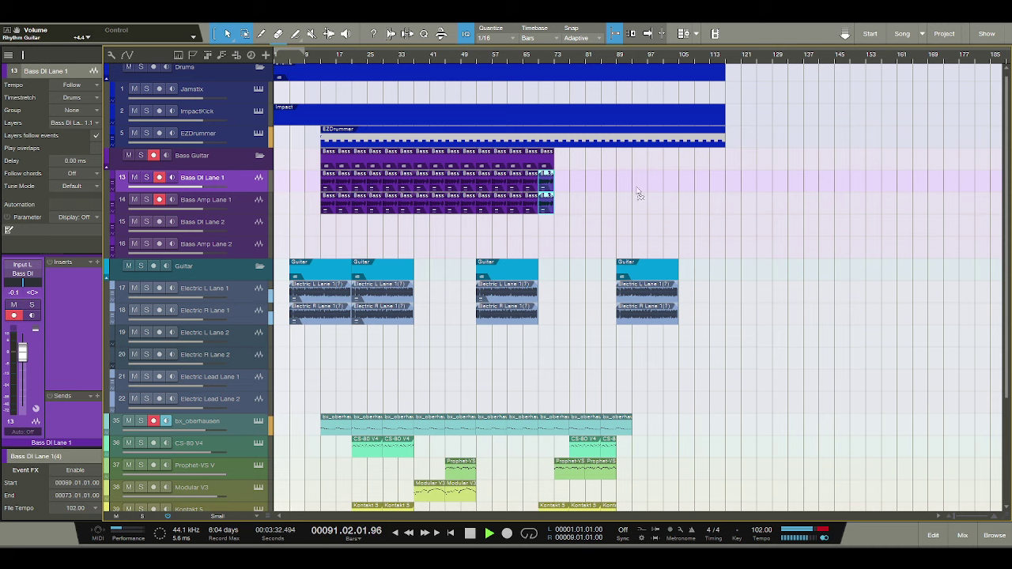
key(ctrl+x)
key(ctrl+v)
key(d)
key(d)
key(d)
Repeat the last bx_oberhausen clip twice up to bar 109 and stop playback.
scroll(621, 312, down, 3)
click(621, 314)
key(d)
key(d)
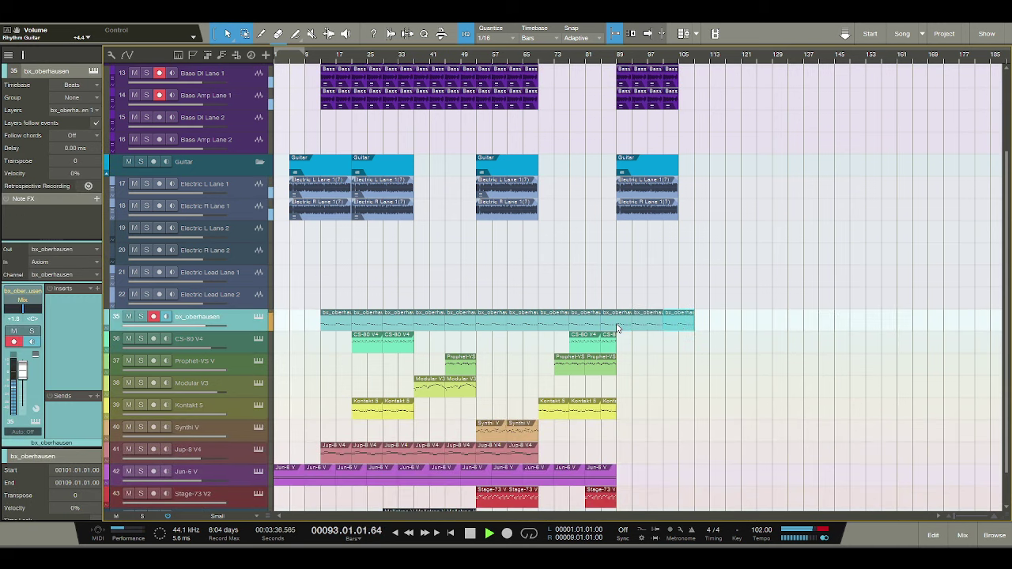
scroll(618, 328, down, 2)
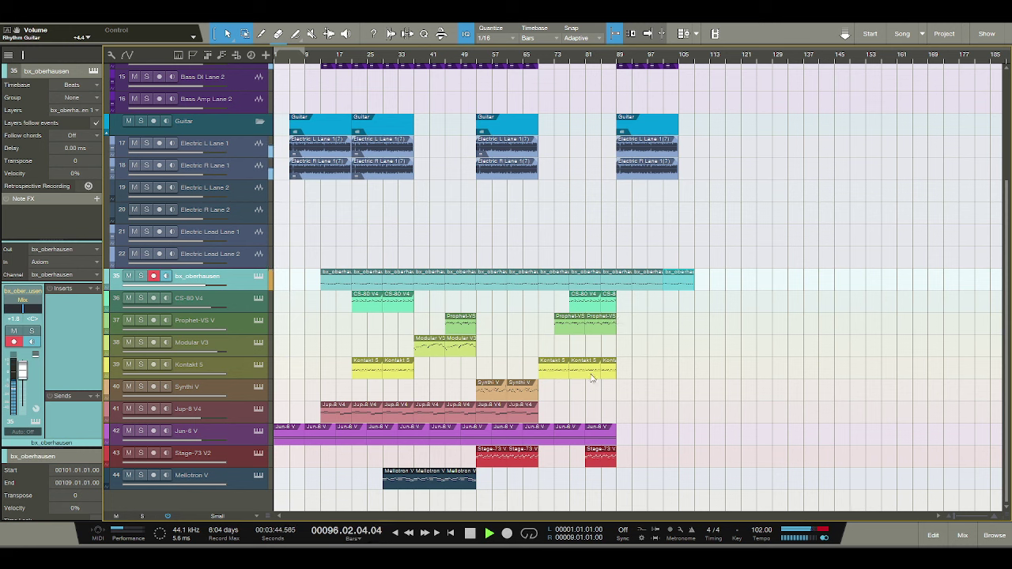
key(space)
key(f)
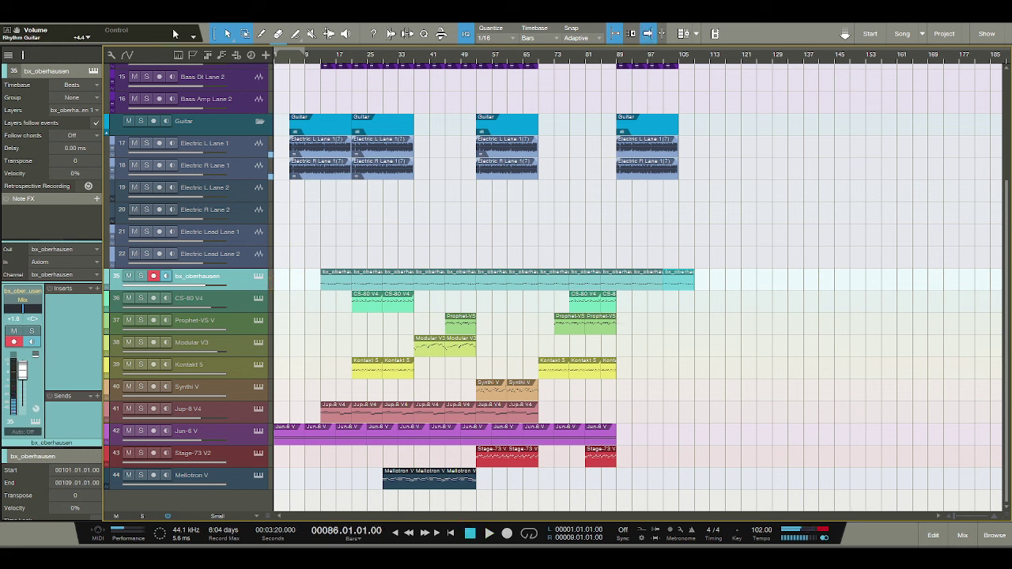